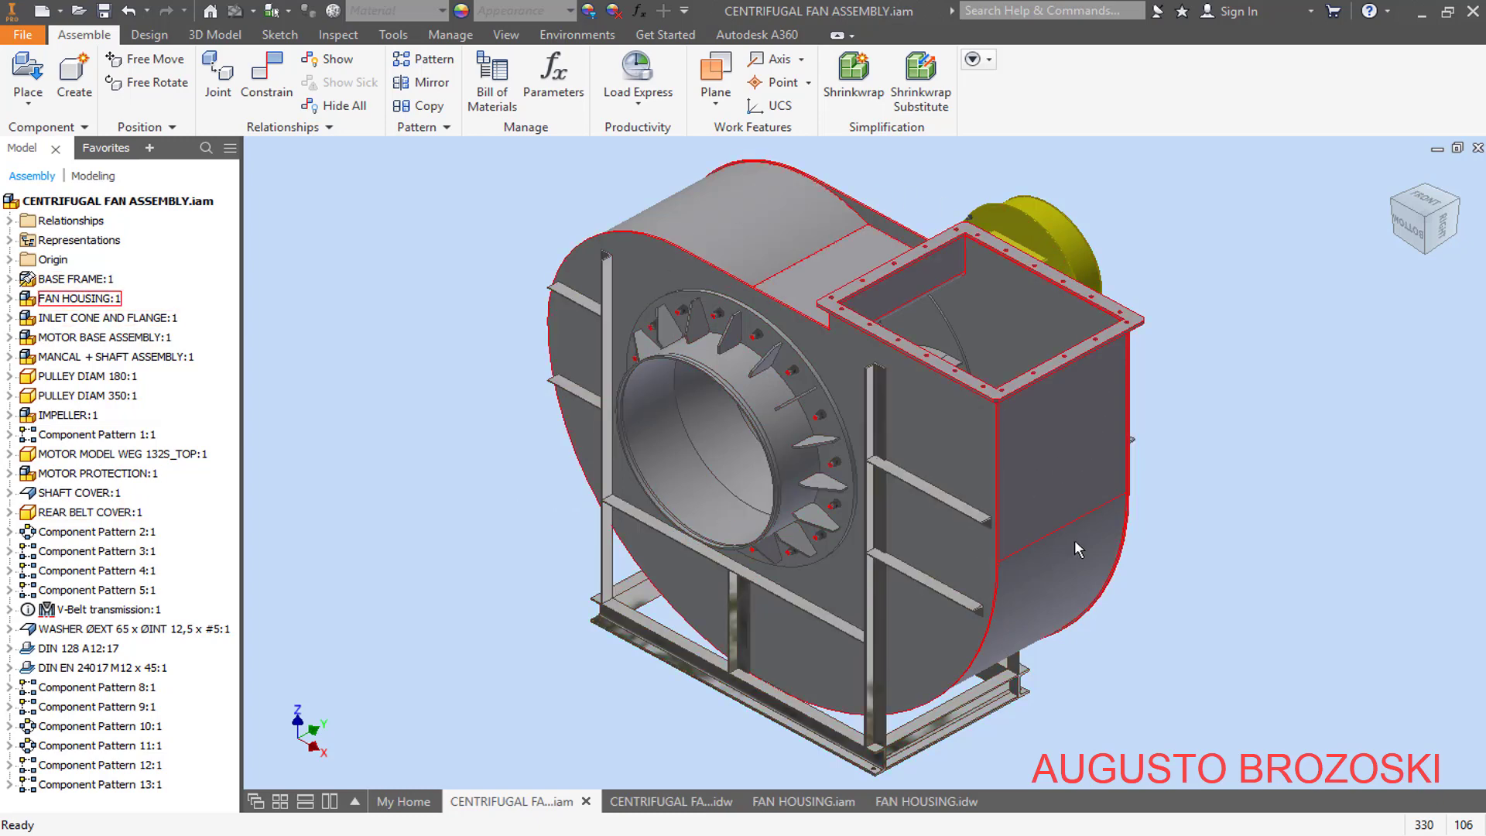
- Examine the centrifugal fan and fan housing assembly models together with the views on their drawing sheets
middle_drag(1068, 541, 1147, 543)
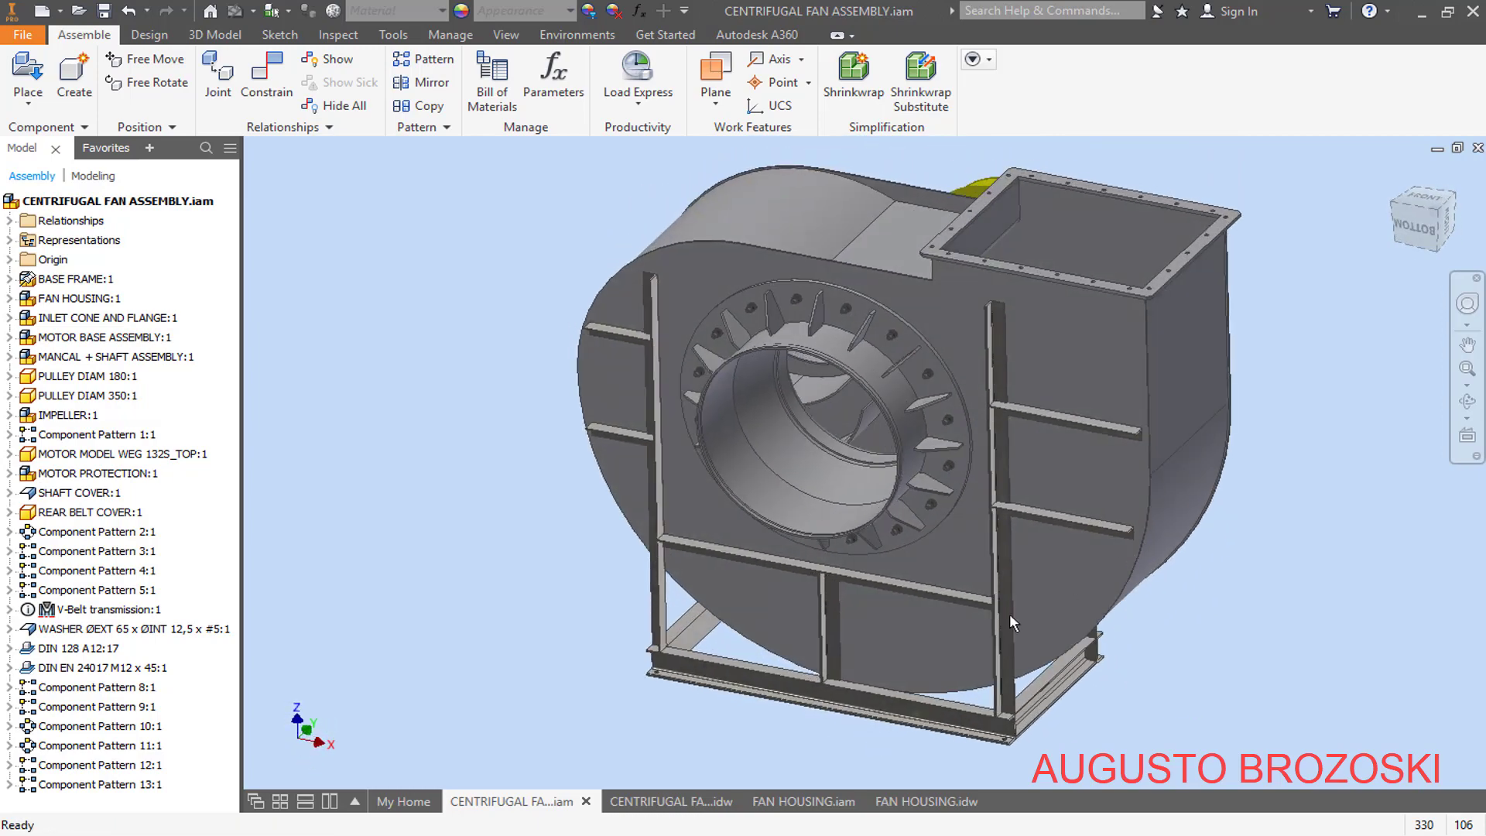
click(681, 801)
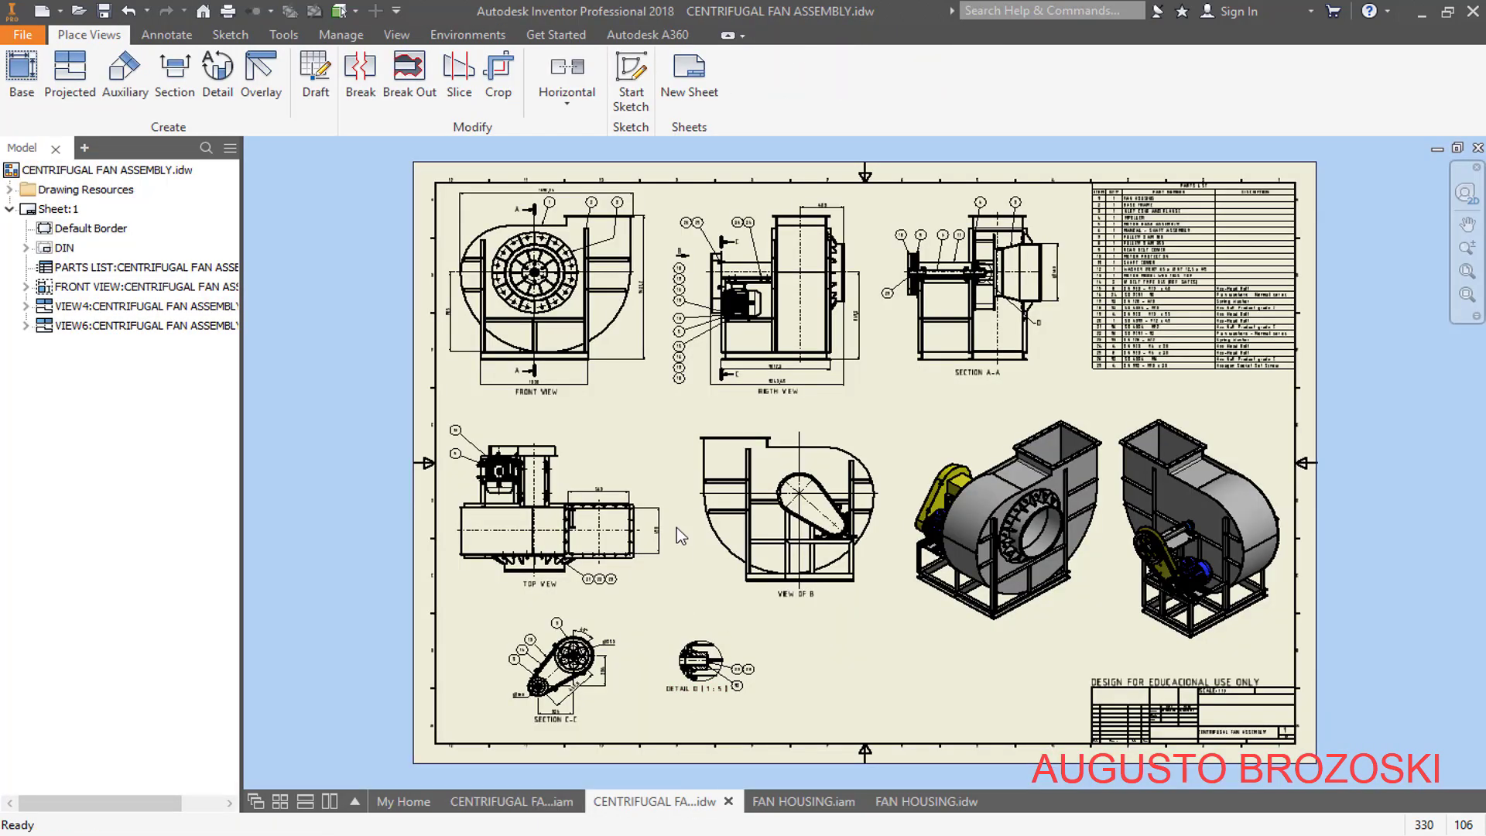
scroll(642, 318, down, 5)
scroll(636, 319, up, 4)
scroll(634, 321, down, 3)
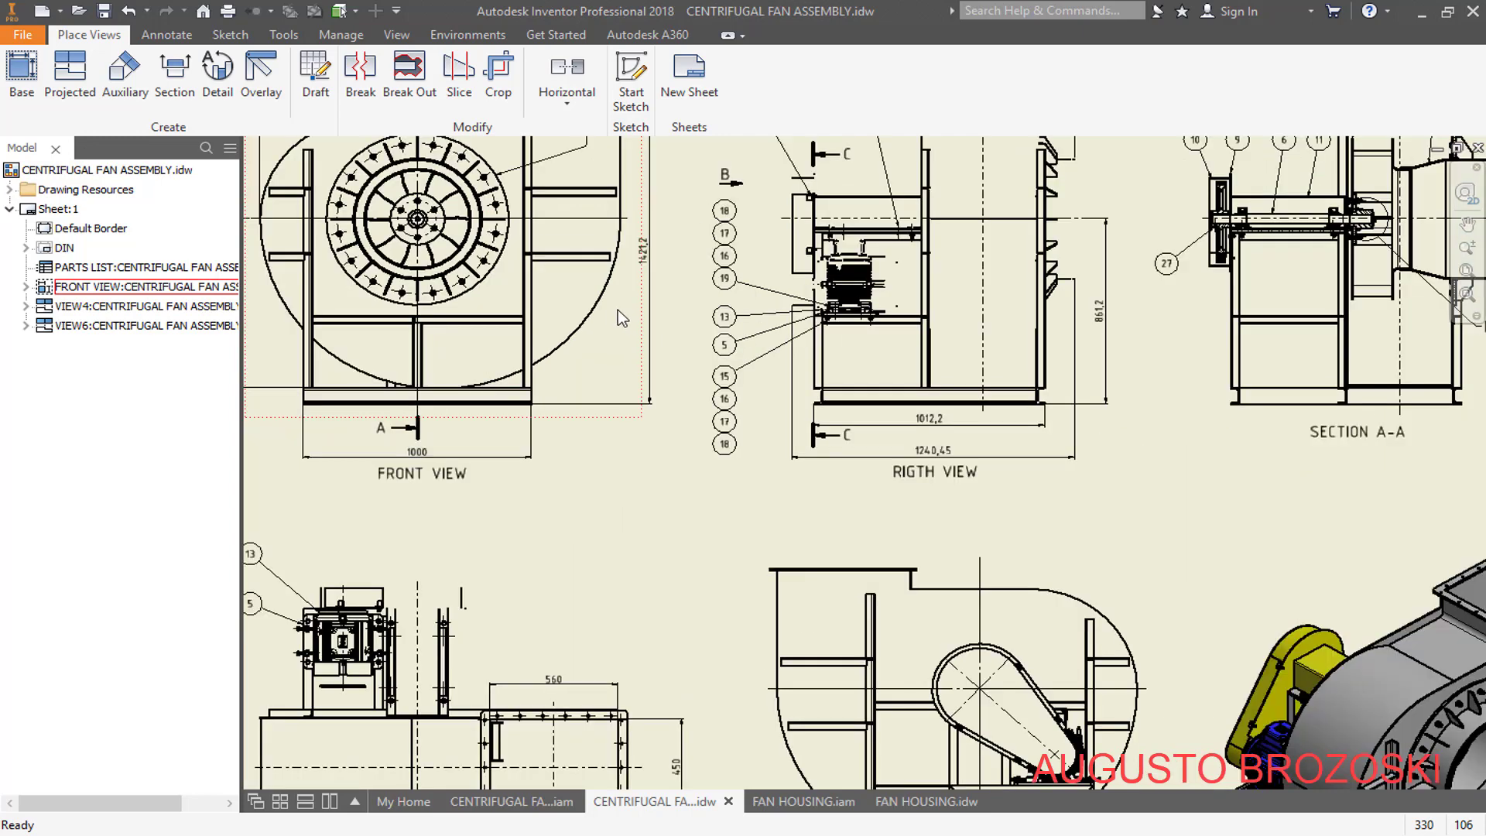
mouse_move(686, 348)
middle_down()
mouse_move(846, 504)
mouse_move(534, 363)
middle_up()
middle_drag(992, 599, 541, 367)
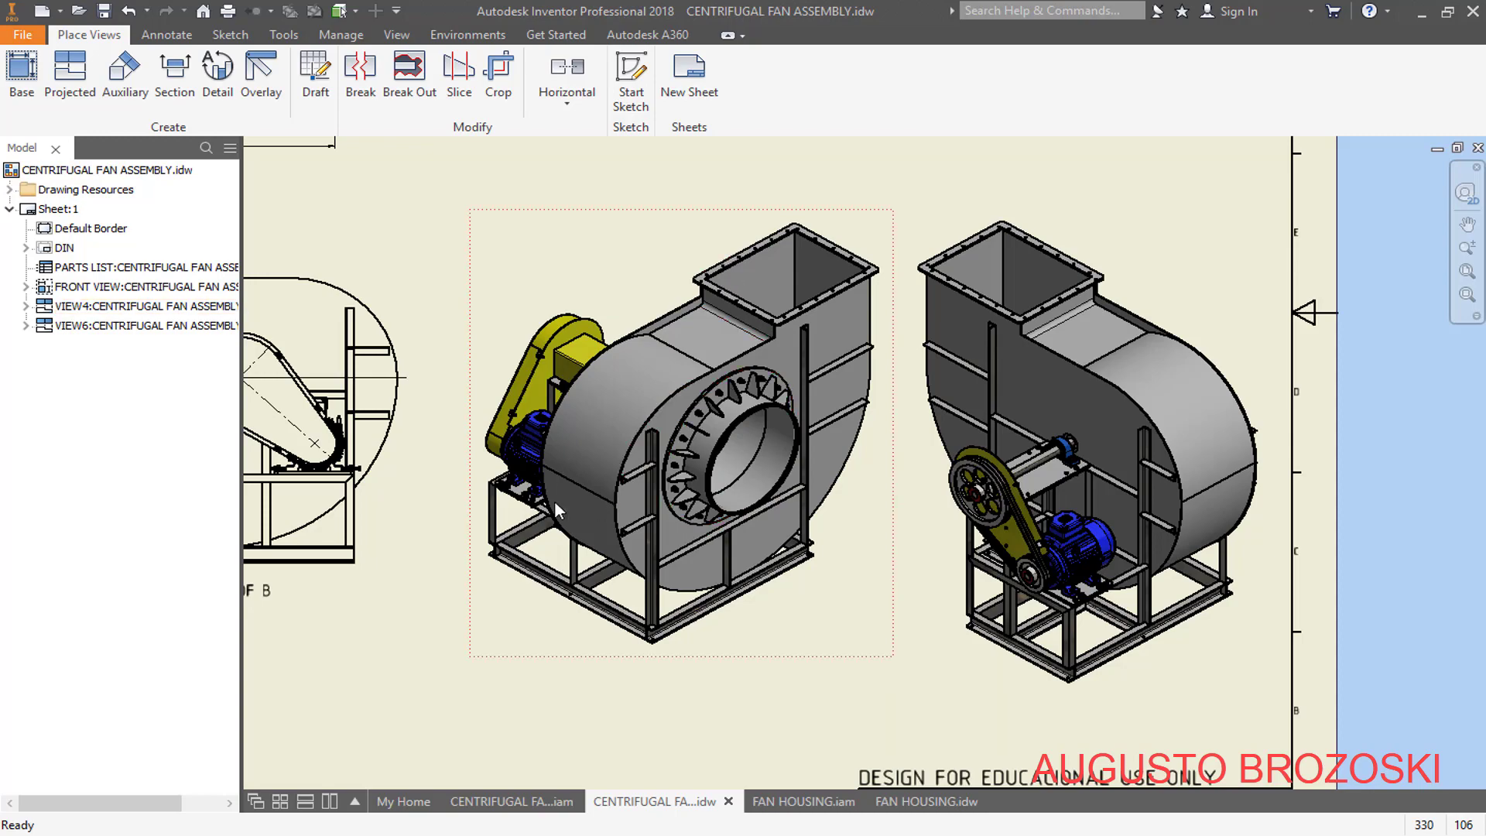
middle_drag(555, 500, 582, 500)
middle_drag(482, 474, 985, 613)
scroll(899, 566, down, 3)
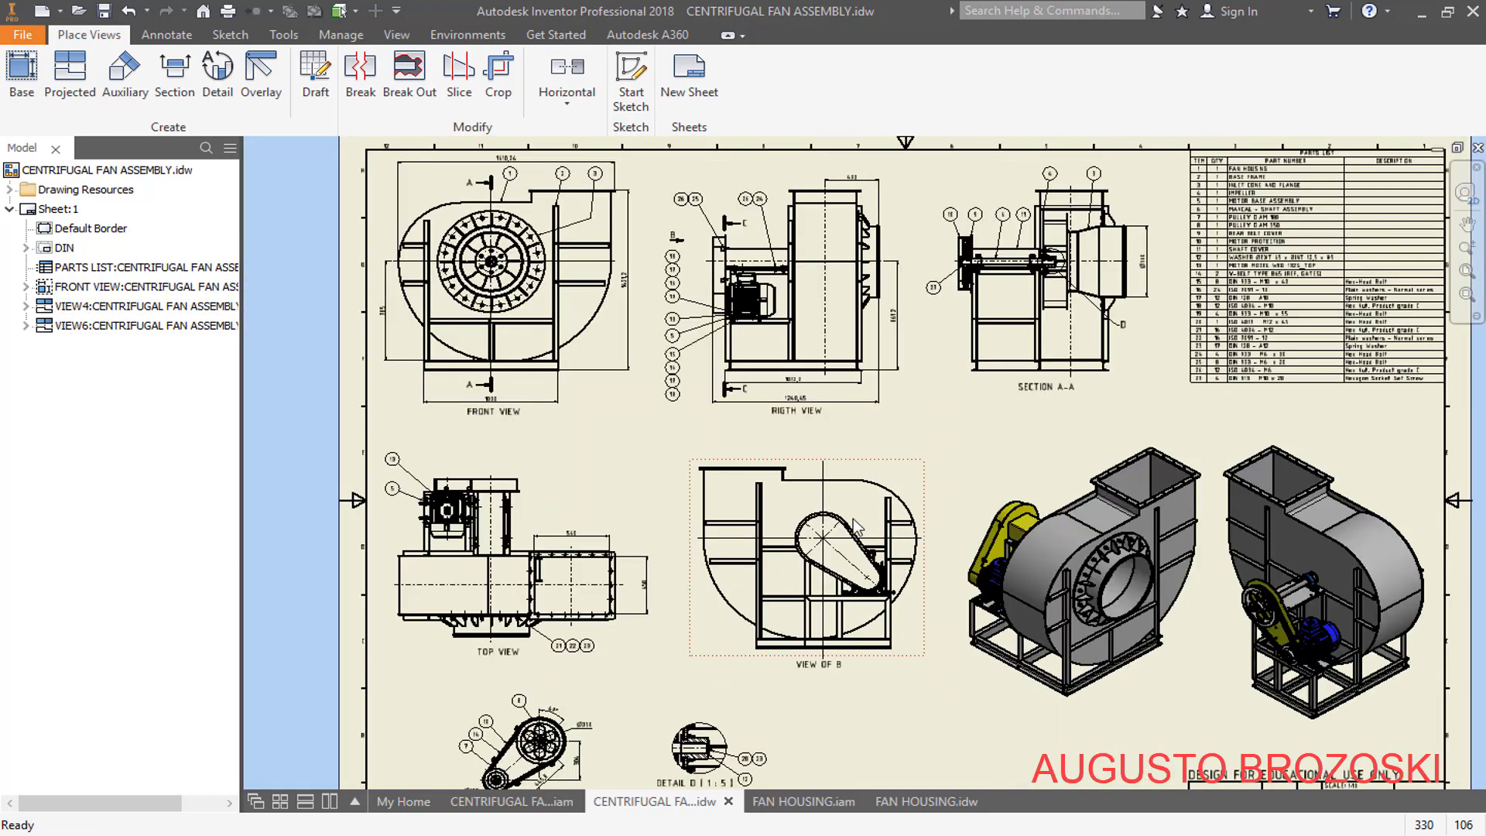
middle_drag(1154, 471, 891, 481)
scroll(891, 481, up, 4)
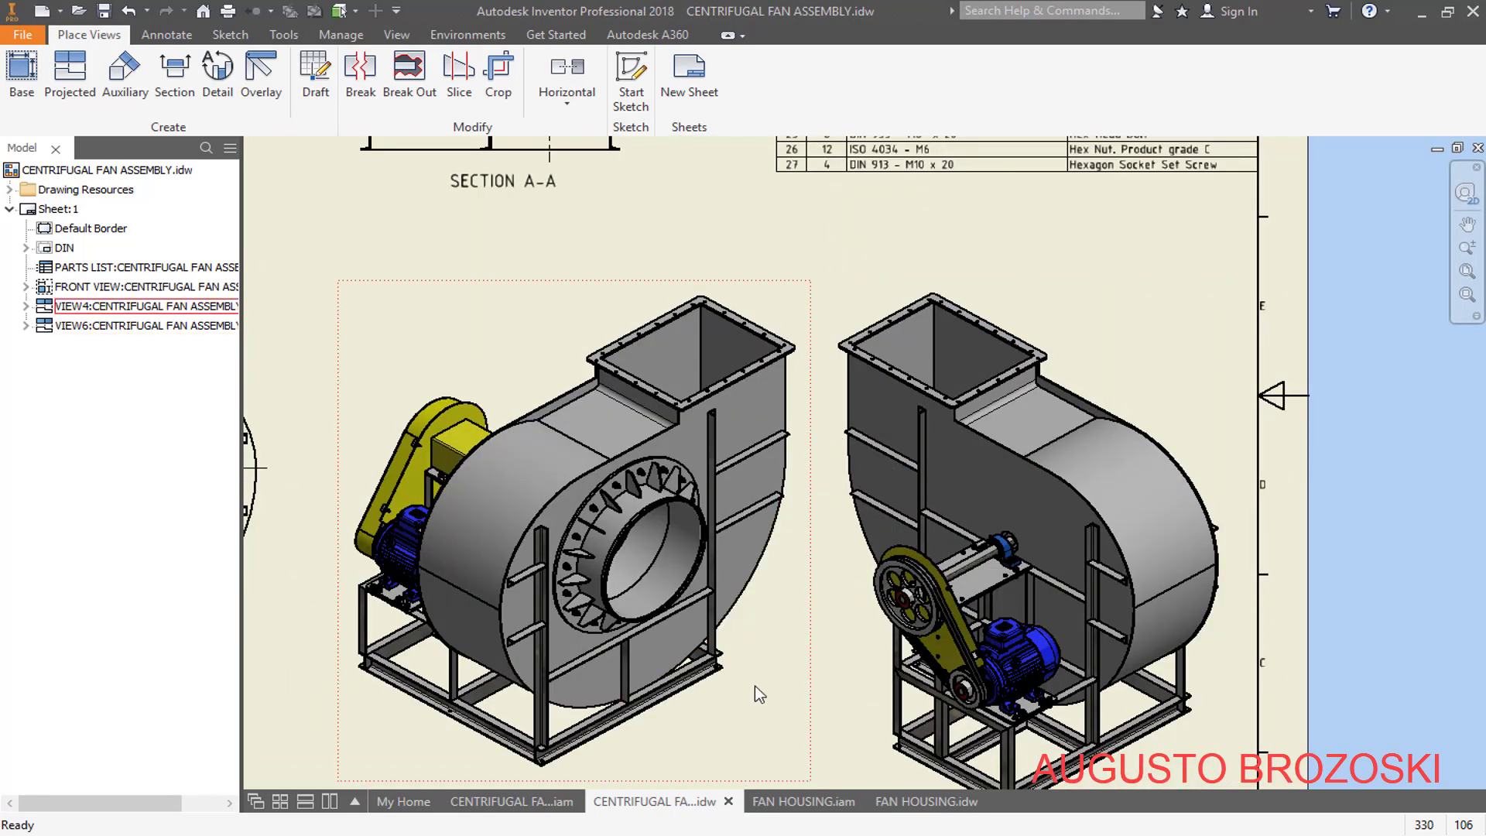
click(789, 801)
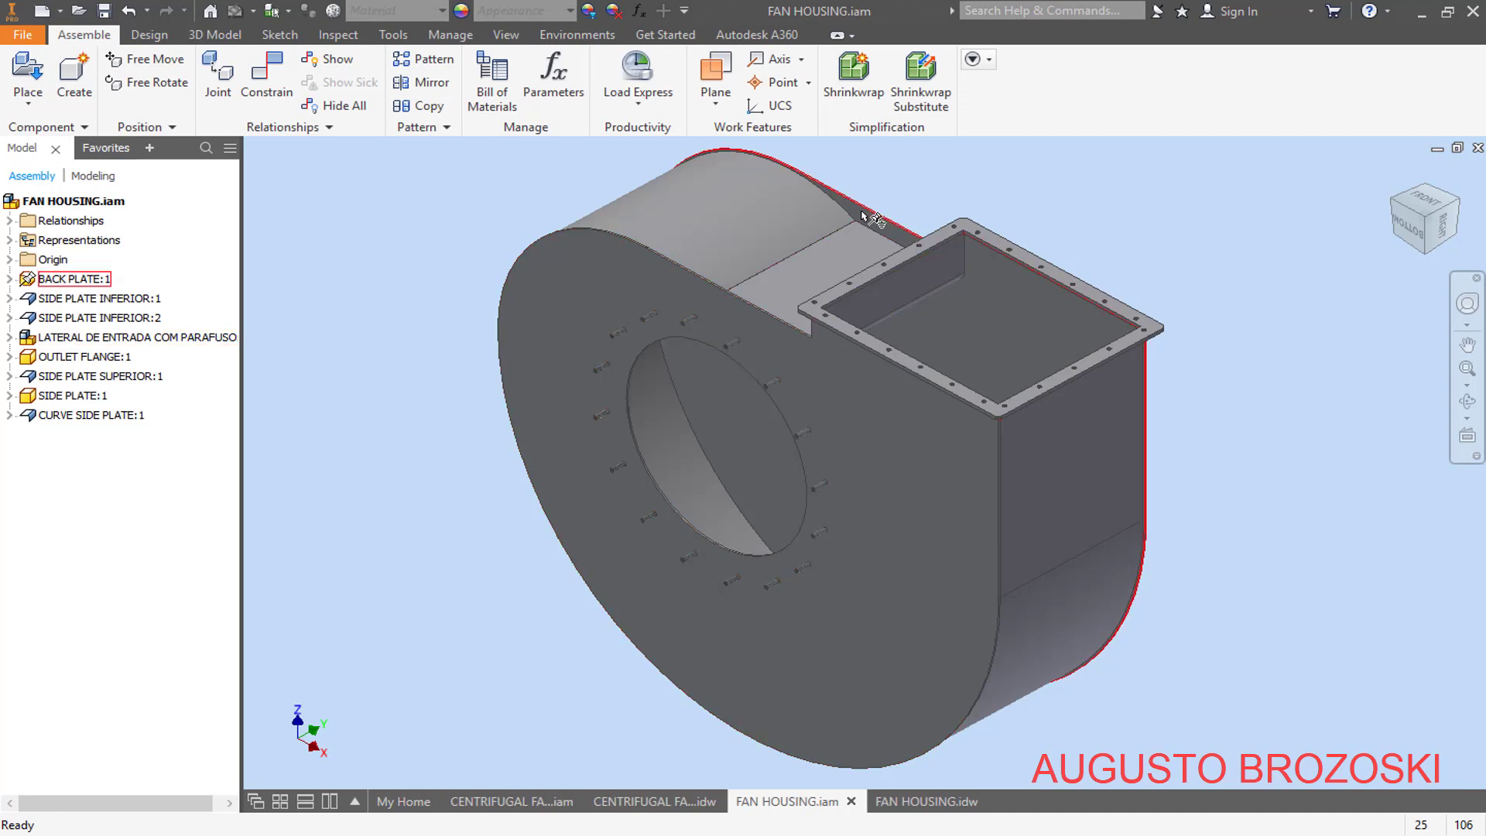
click(926, 801)
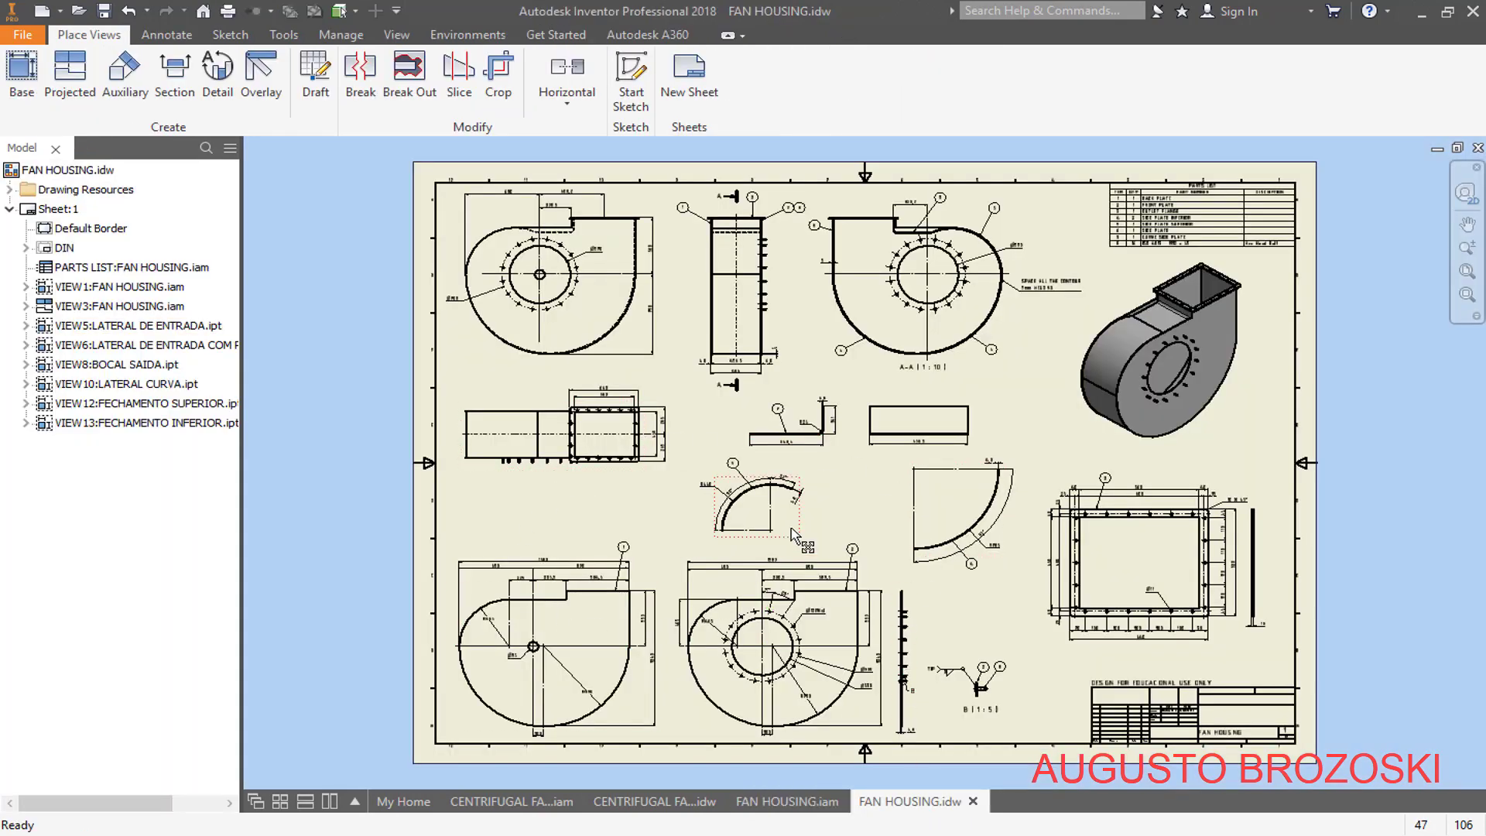
- Switch to Acrobat Reader, look through the pages of INVENTOR CENTRIFUGAL FAN.pdf, and return to the fan assembly in Inventor
click(544, 835)
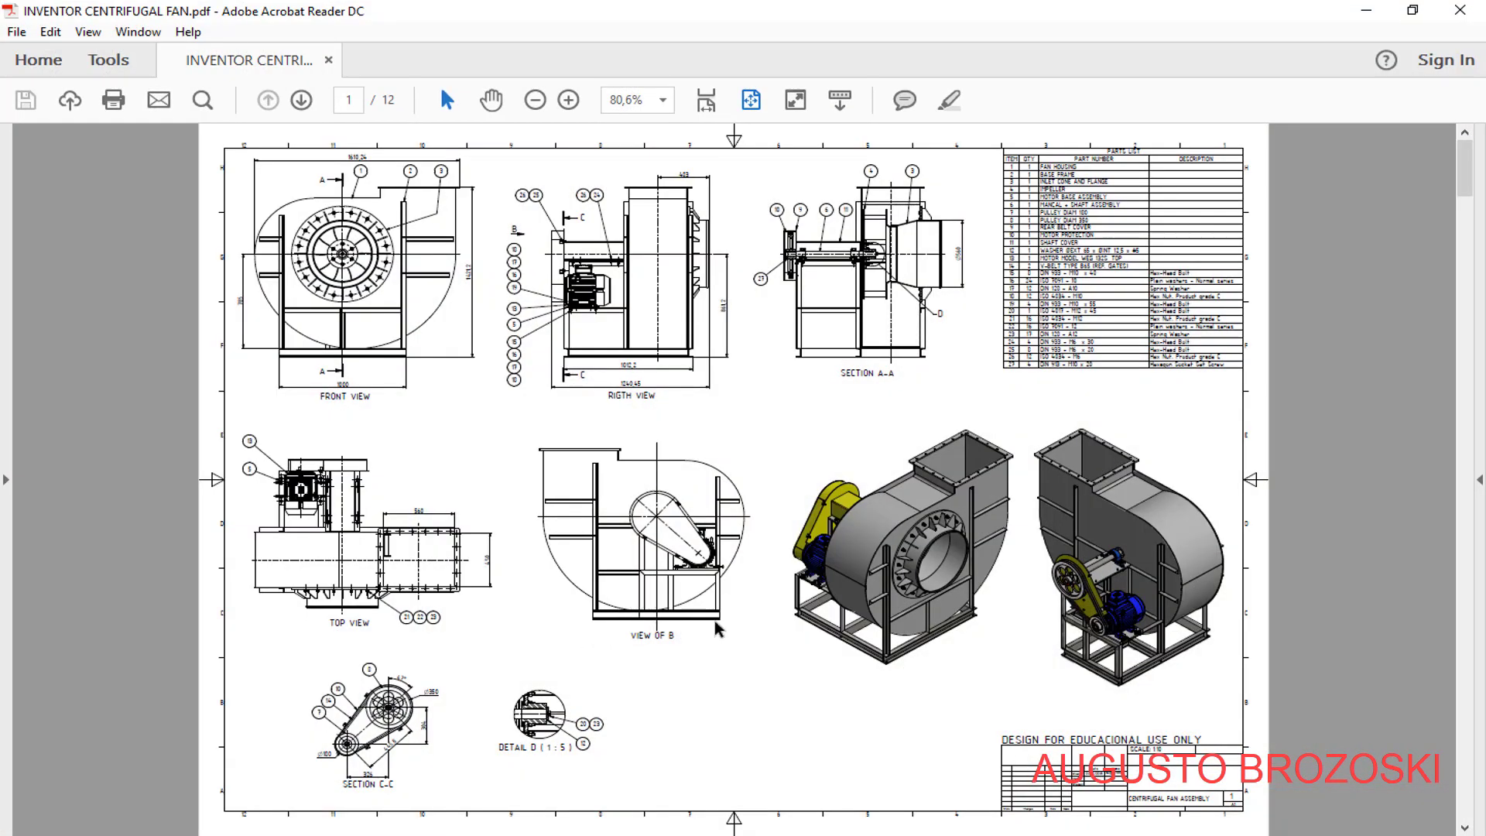
scroll(720, 628, down, 3)
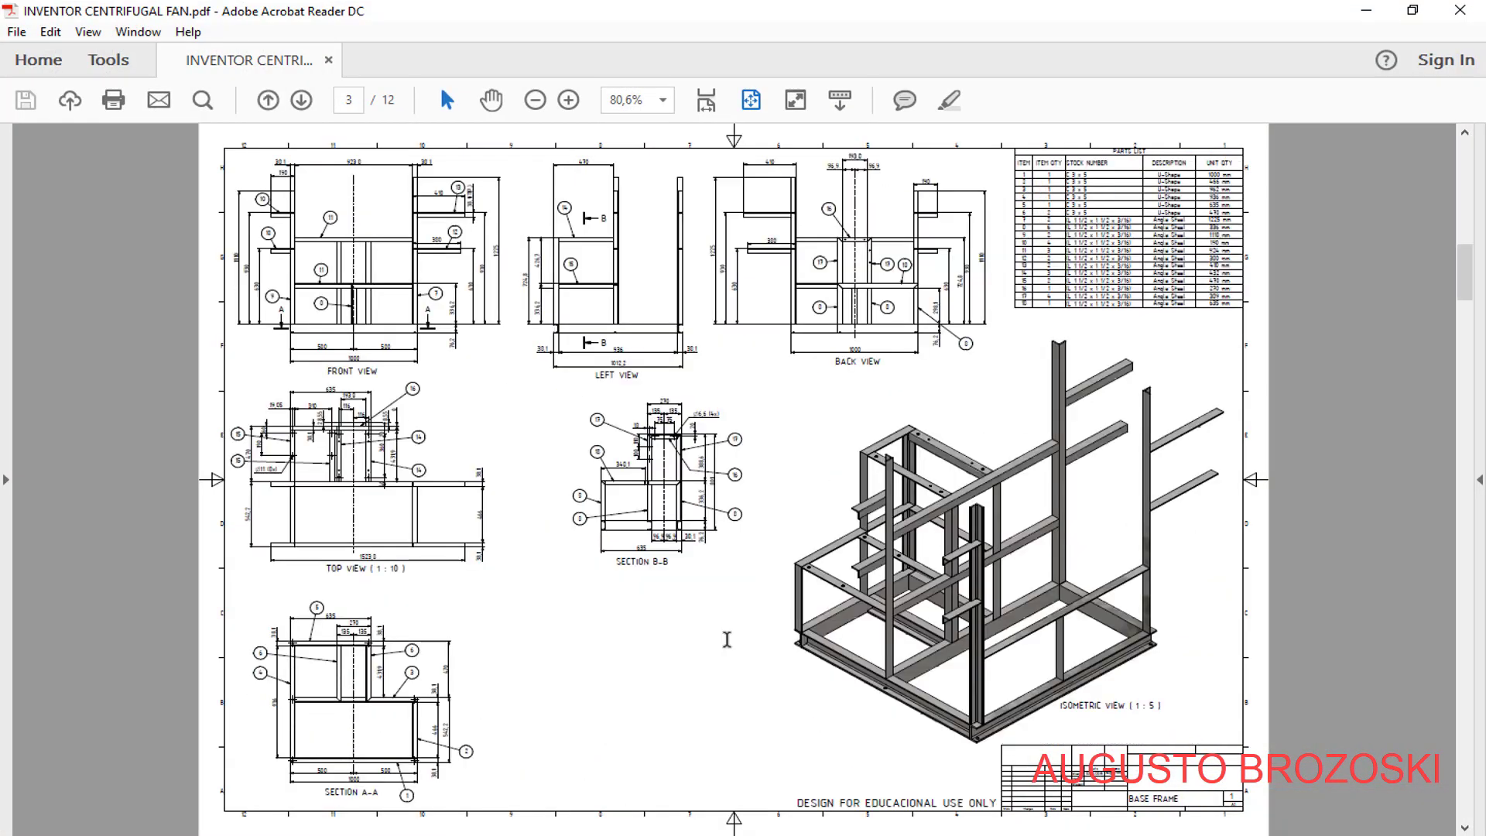
scroll(727, 639, down, 2)
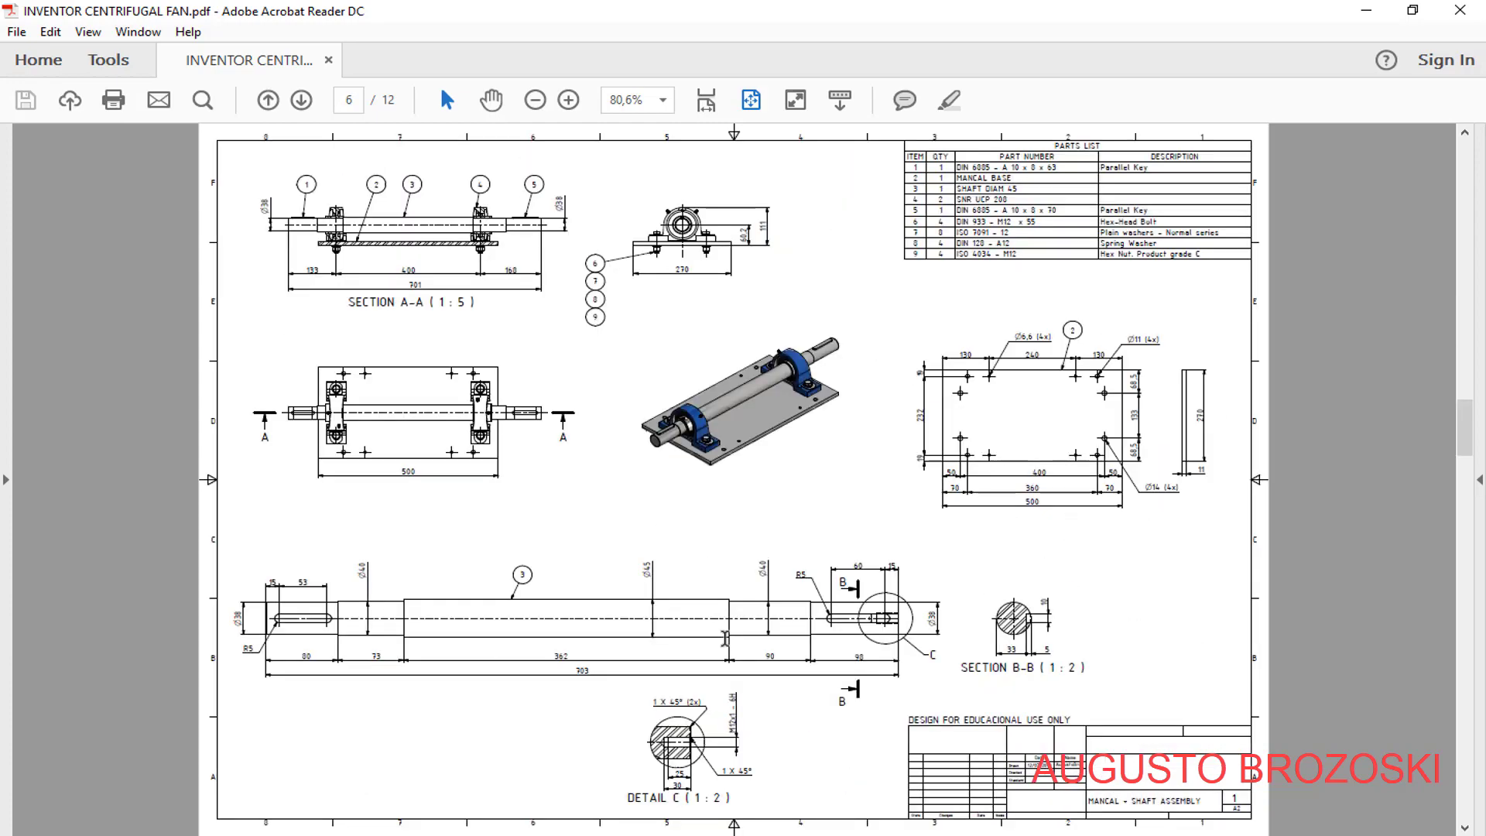
scroll(726, 638, down, 3)
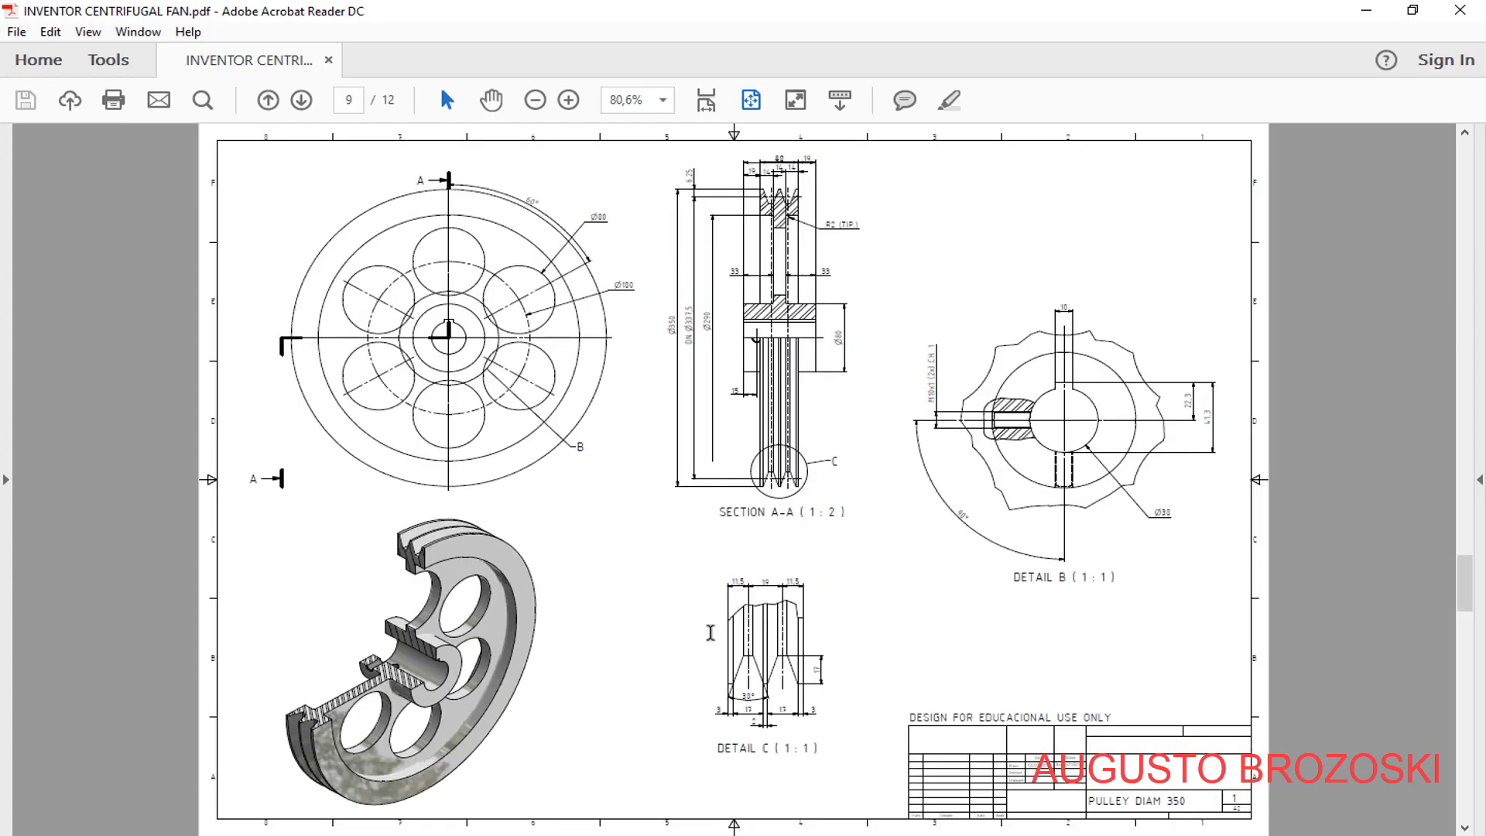
scroll(711, 633, down, 3)
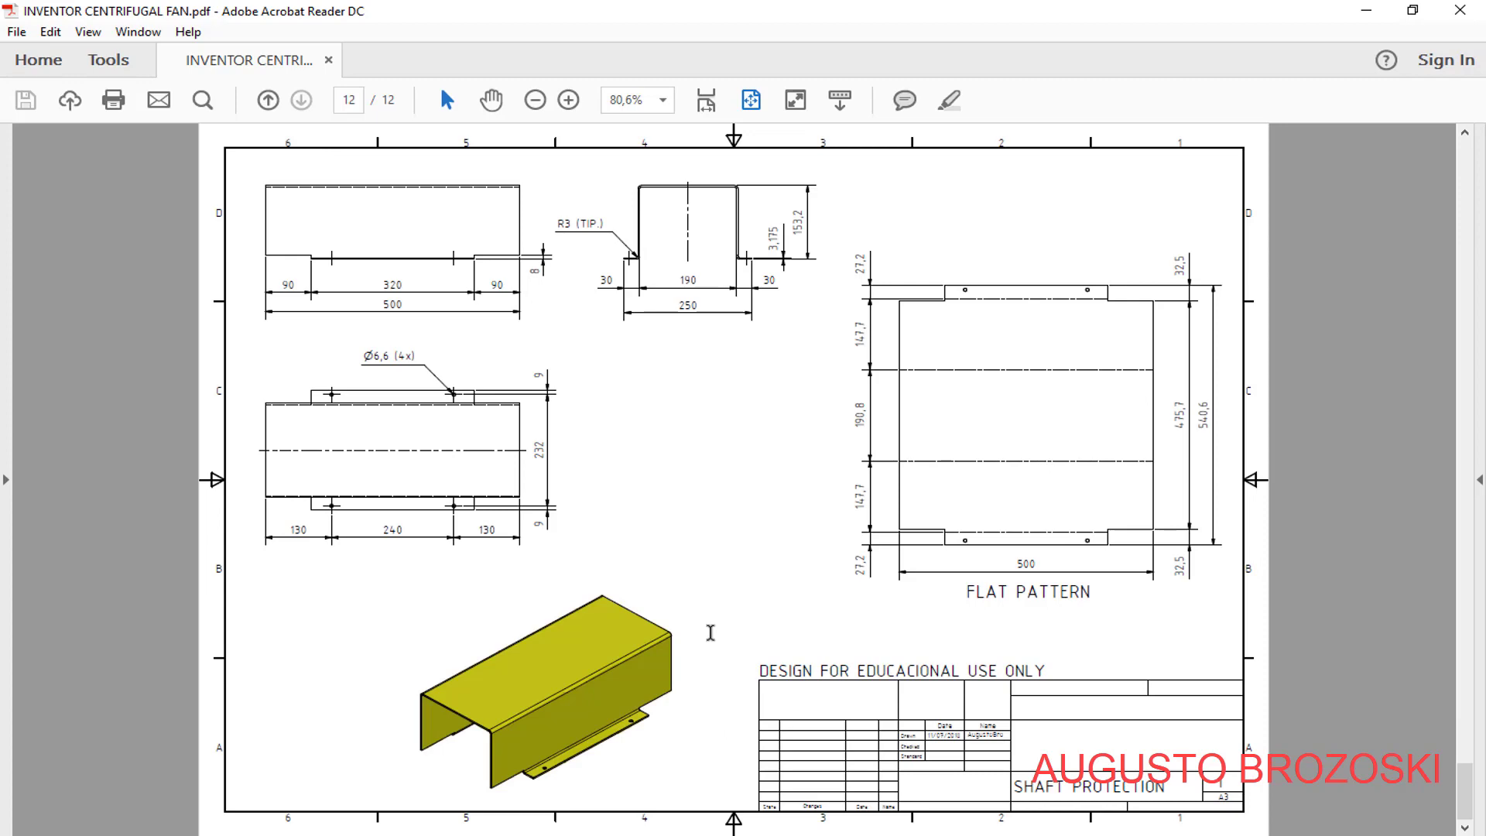
scroll(713, 619, up, 5)
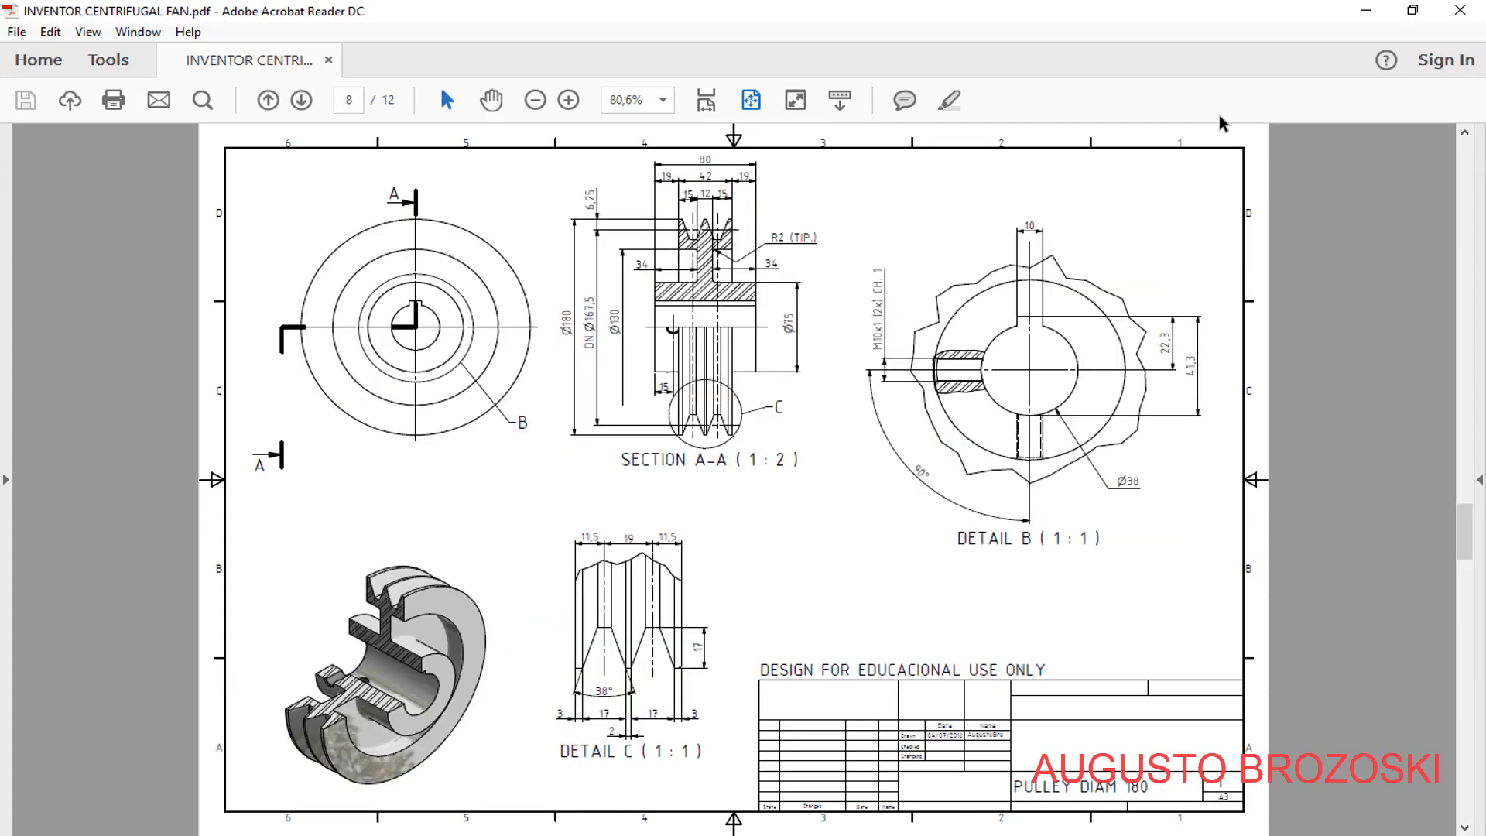
click(1373, 22)
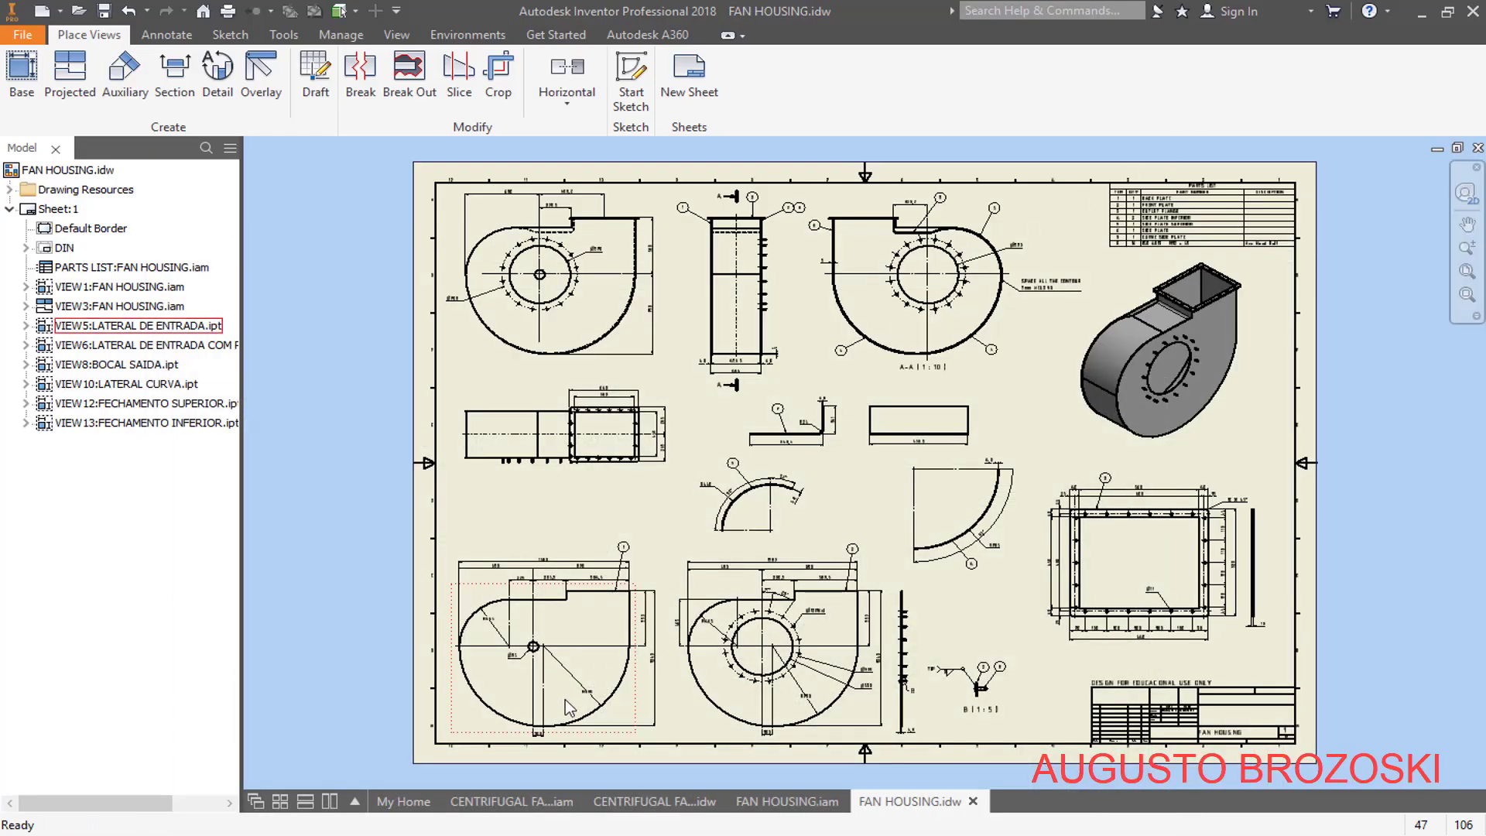
click(512, 797)
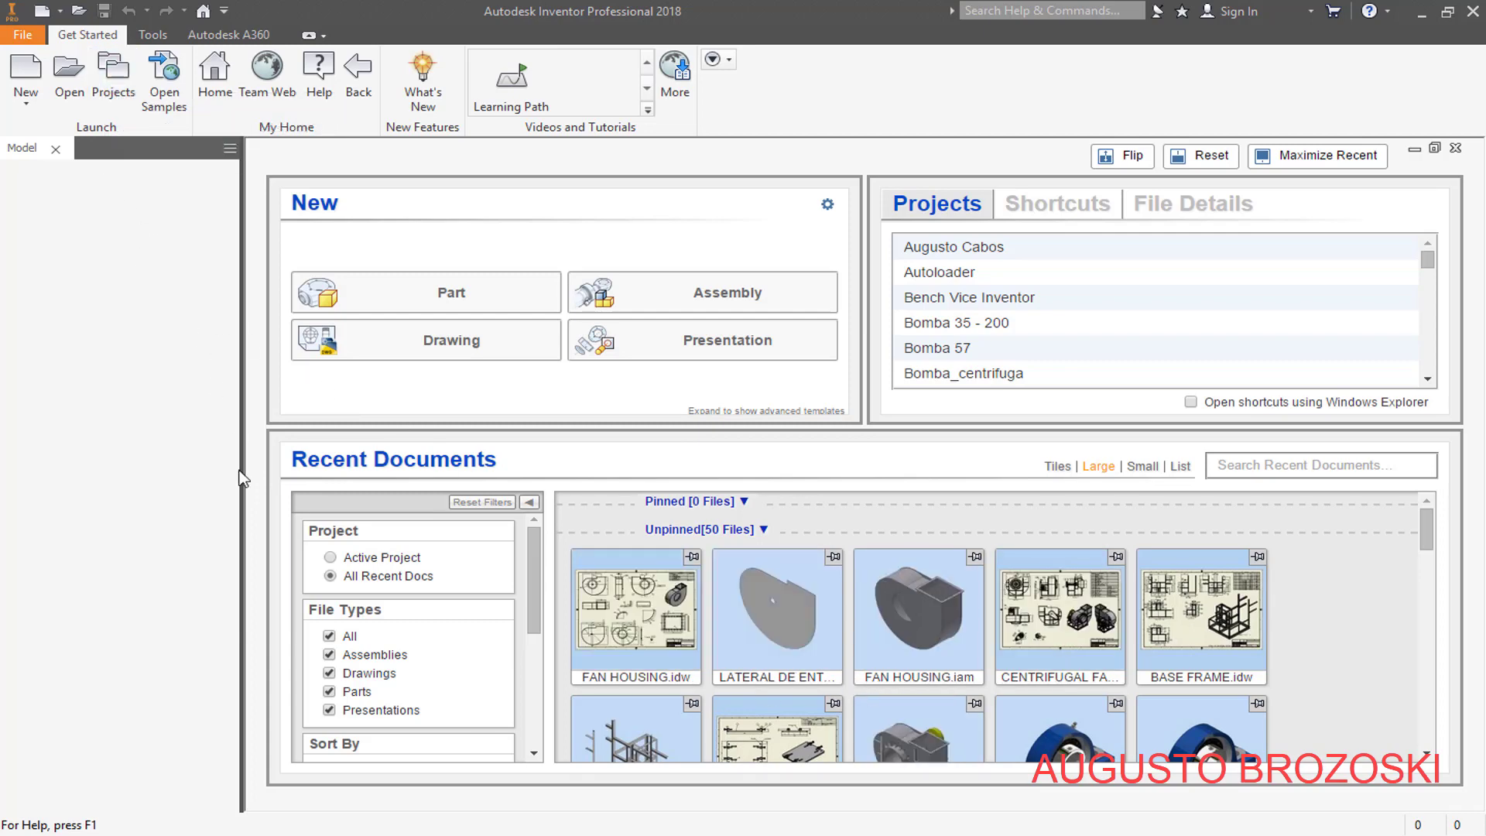
- Check the contents of the INVENTOR CENTRIFUGAL FAN VIDEO folder in File Explorer and return to Inventor
mouse_move(358, 816)
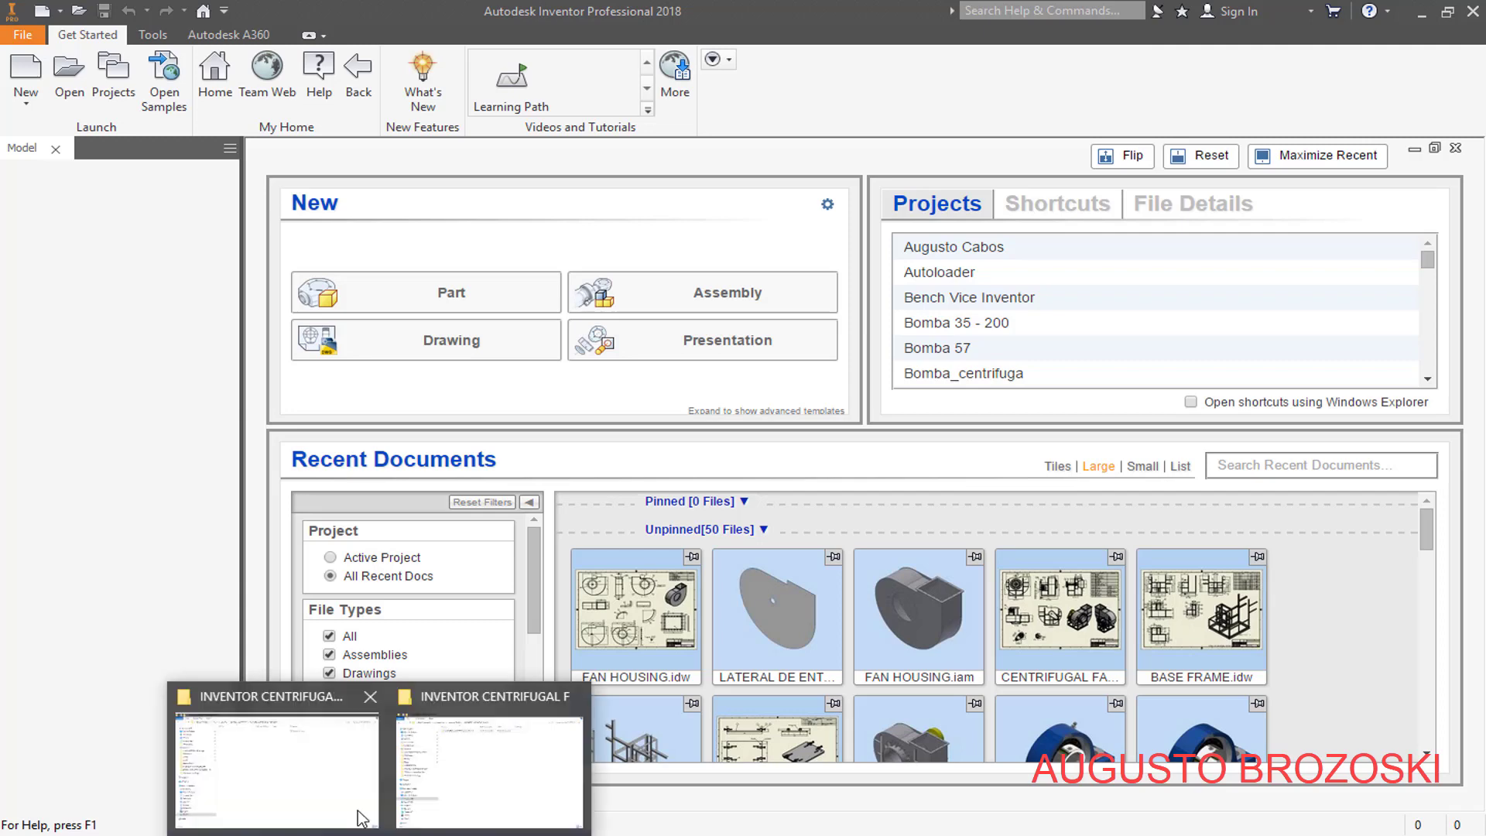
click(307, 689)
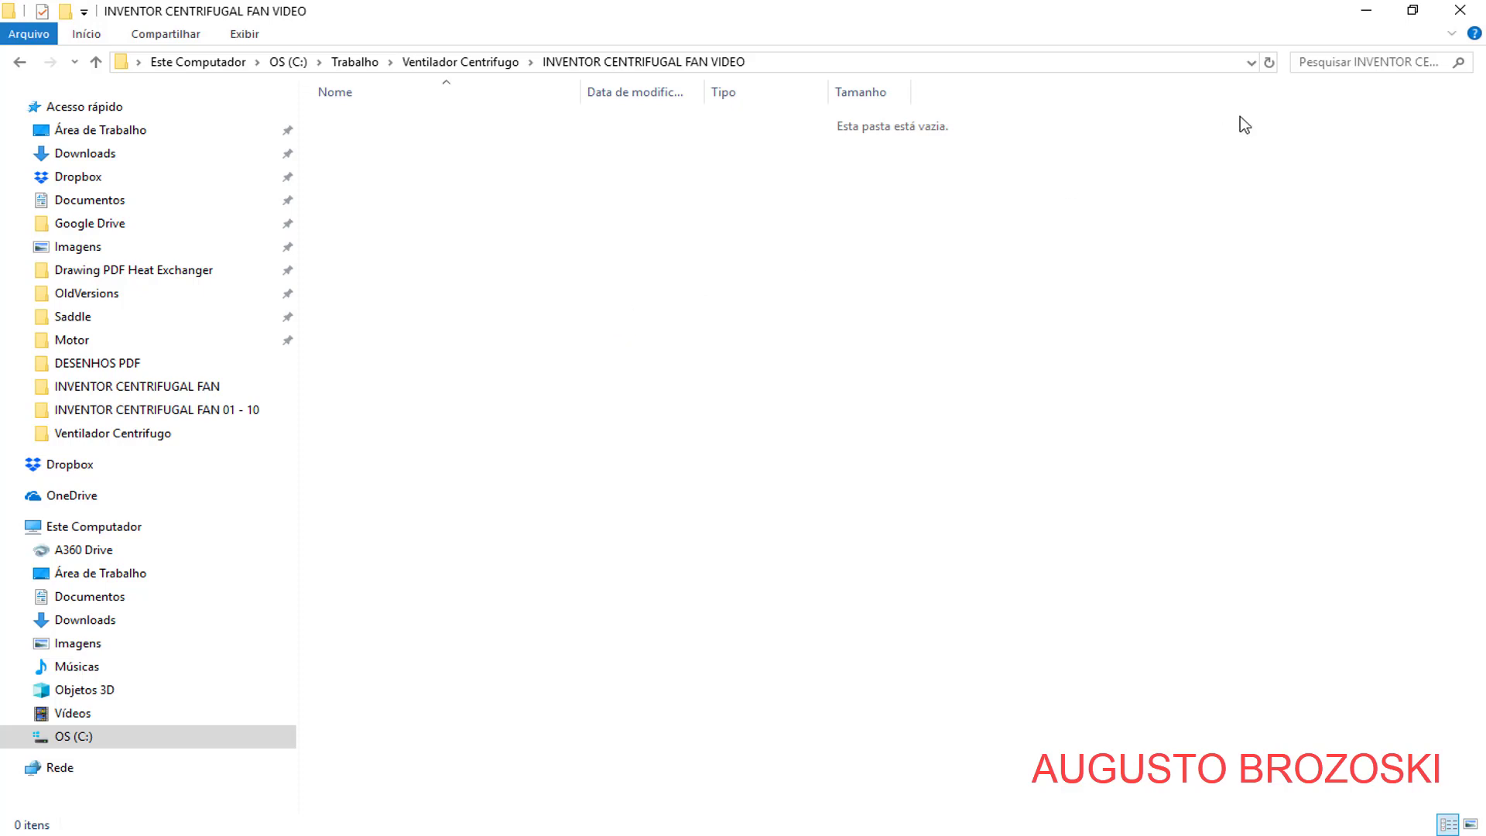
click(1367, 13)
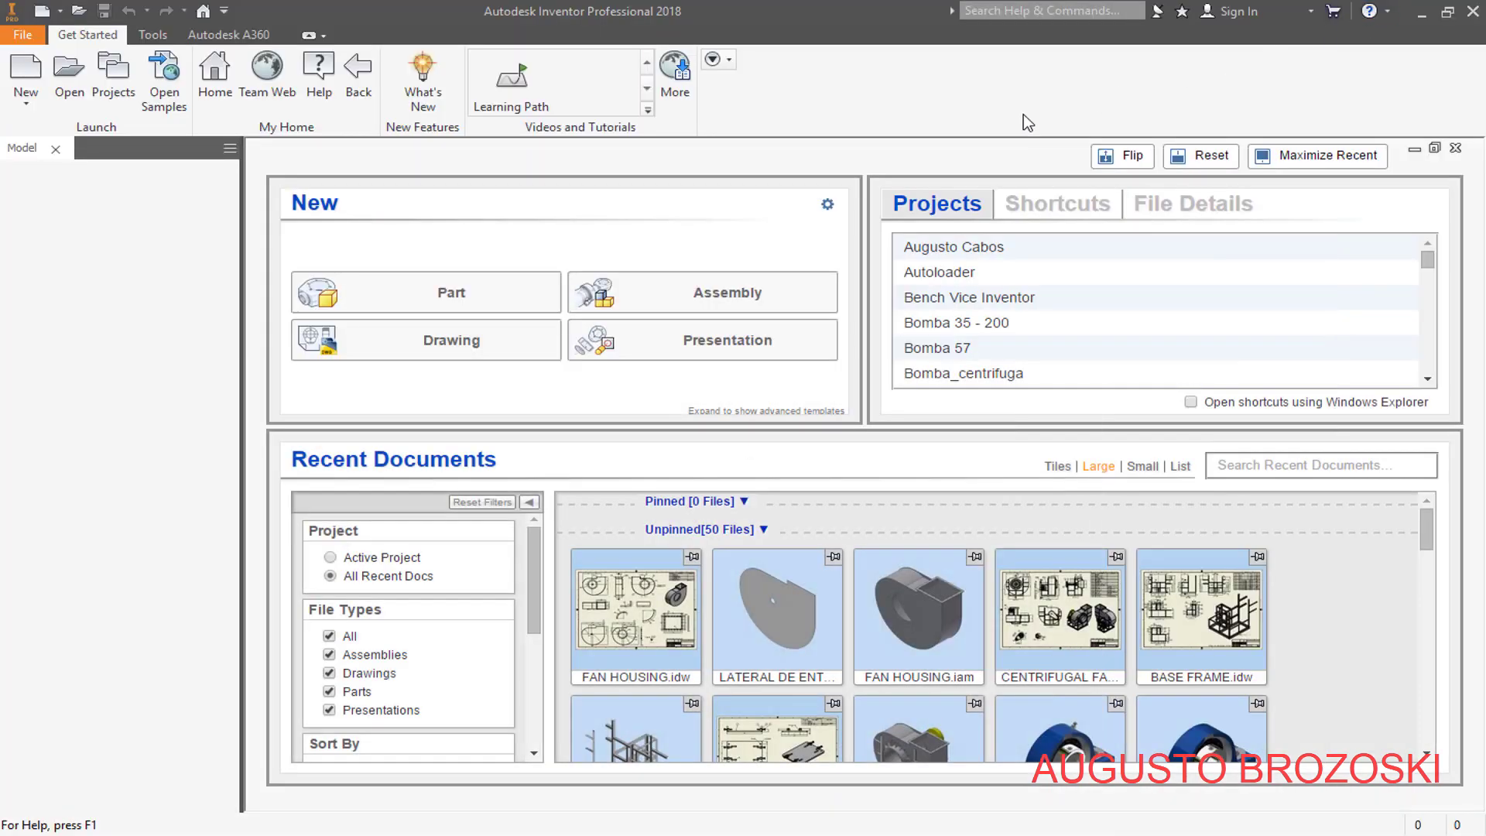
- Start creating a new single-user project and proceed to its project file settings
click(109, 81)
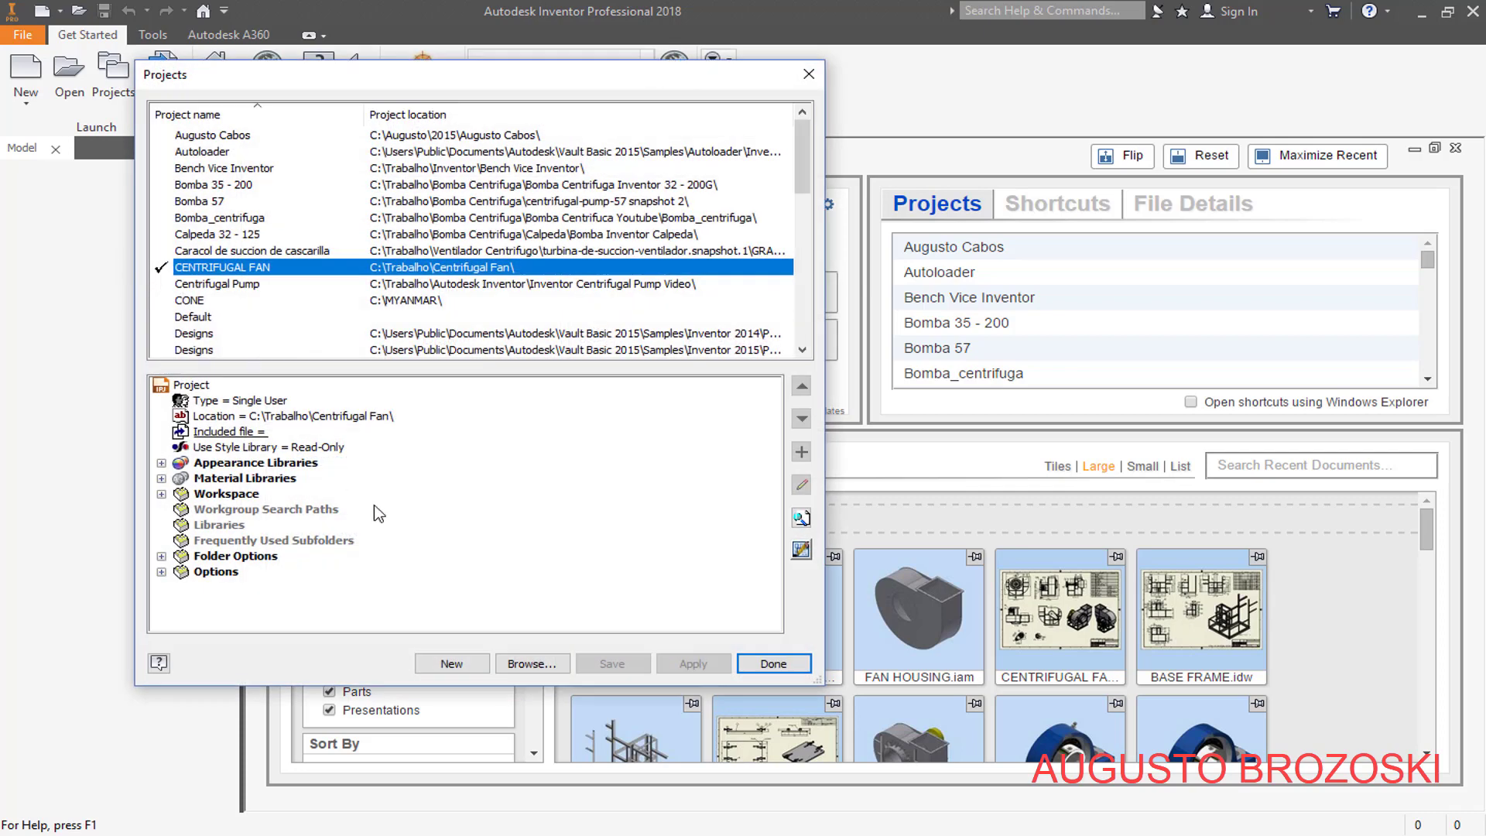
click(452, 662)
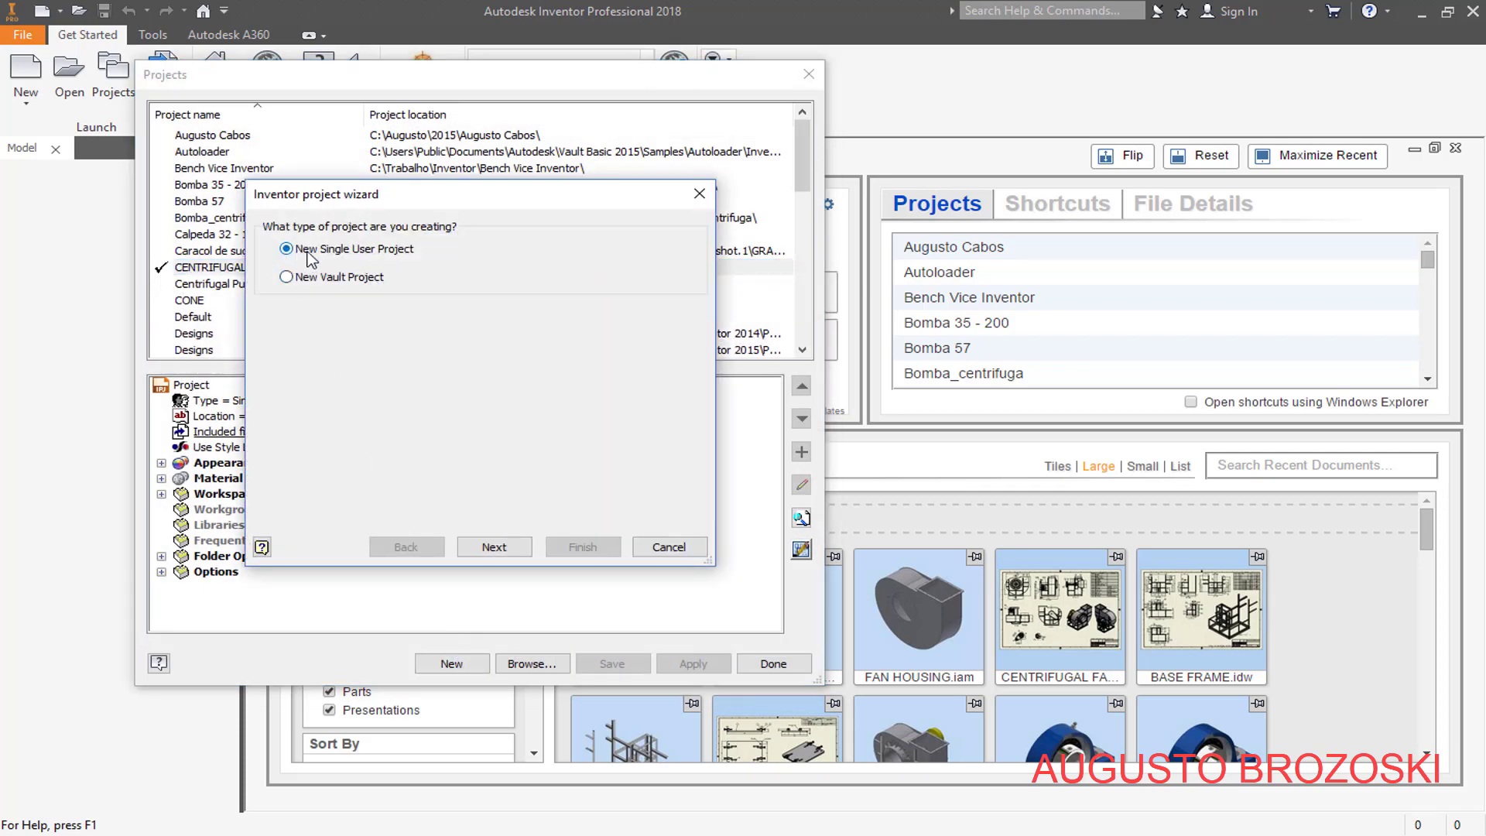
click(497, 548)
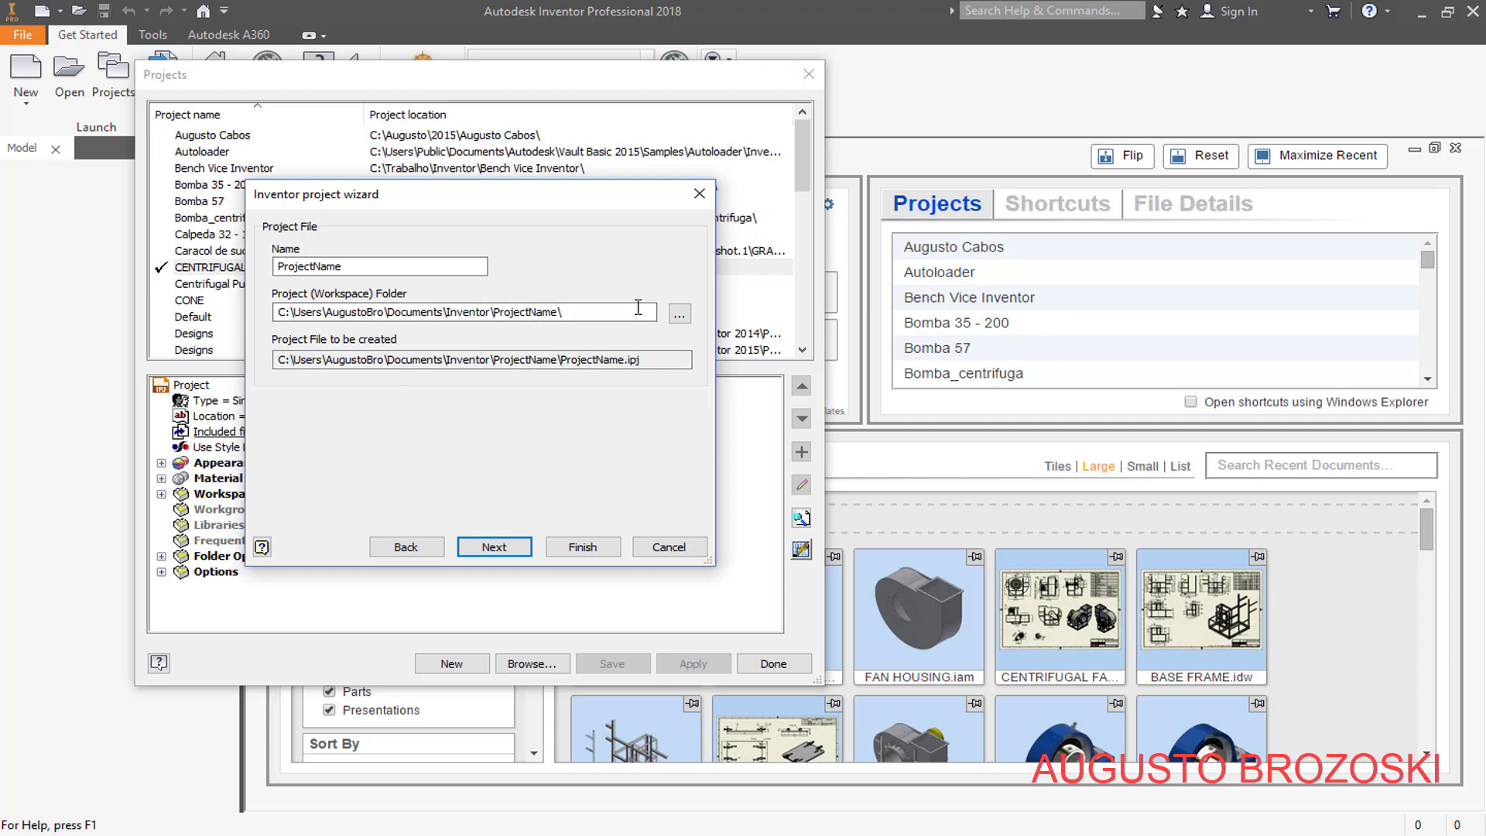
- Set the project workspace folder to C:\Trabalho\Ventilador Centrifugo\INVENTOR CENTRIFUGAL FAN VIDEO
click(679, 313)
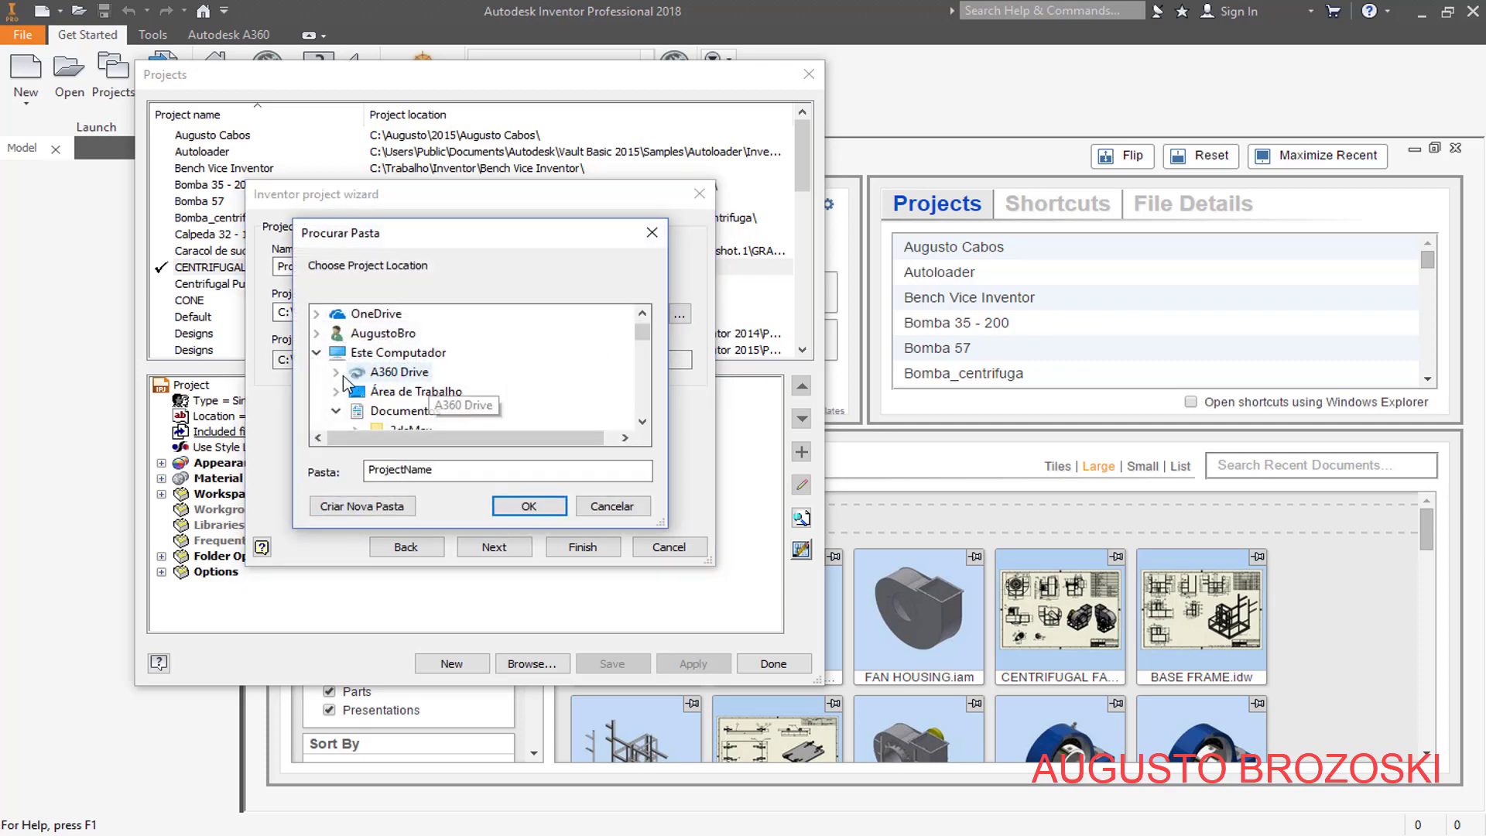
click(316, 352)
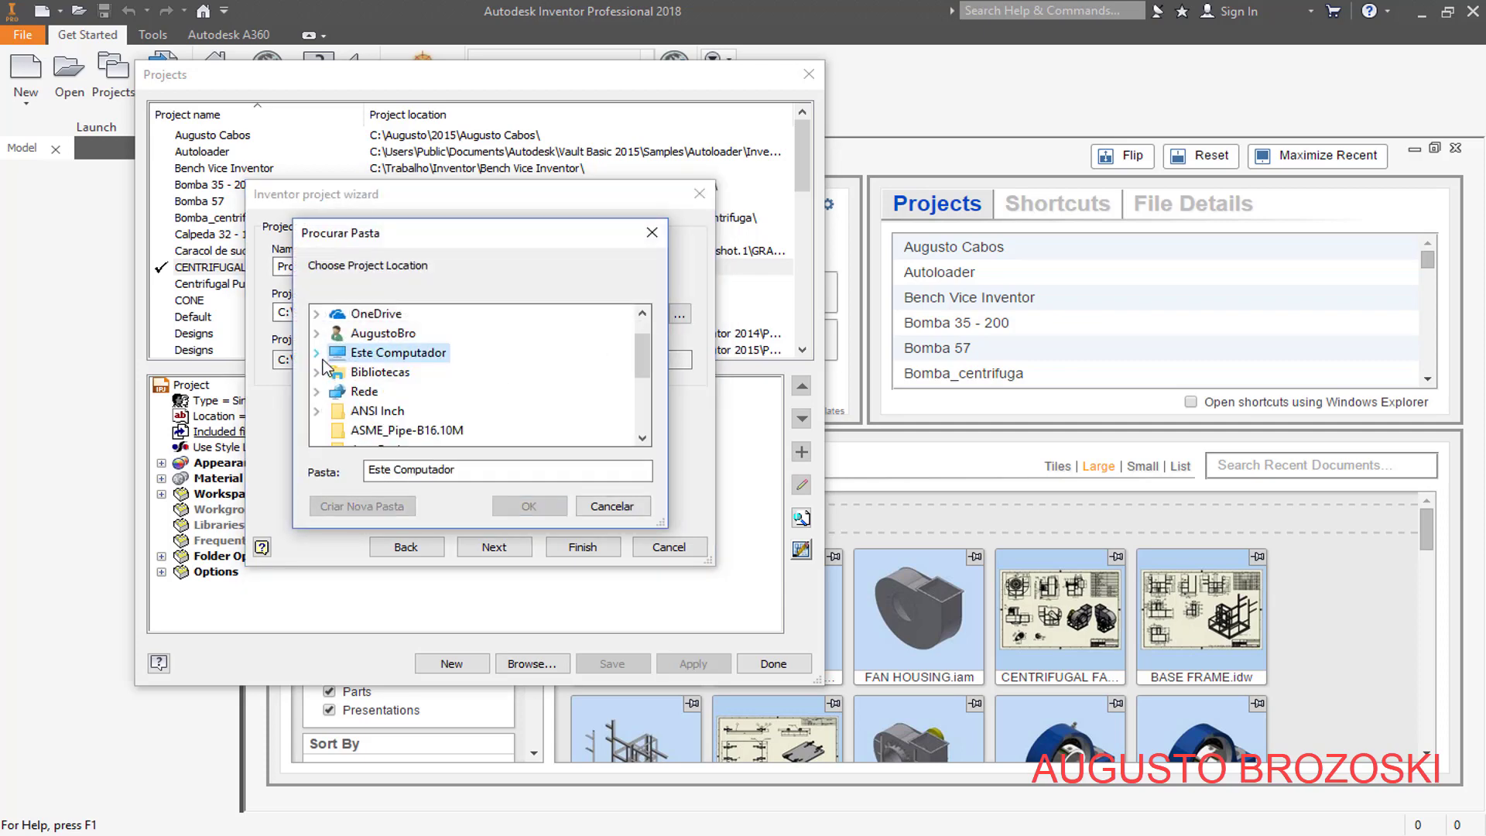
click(317, 353)
scroll(383, 387, down, 10)
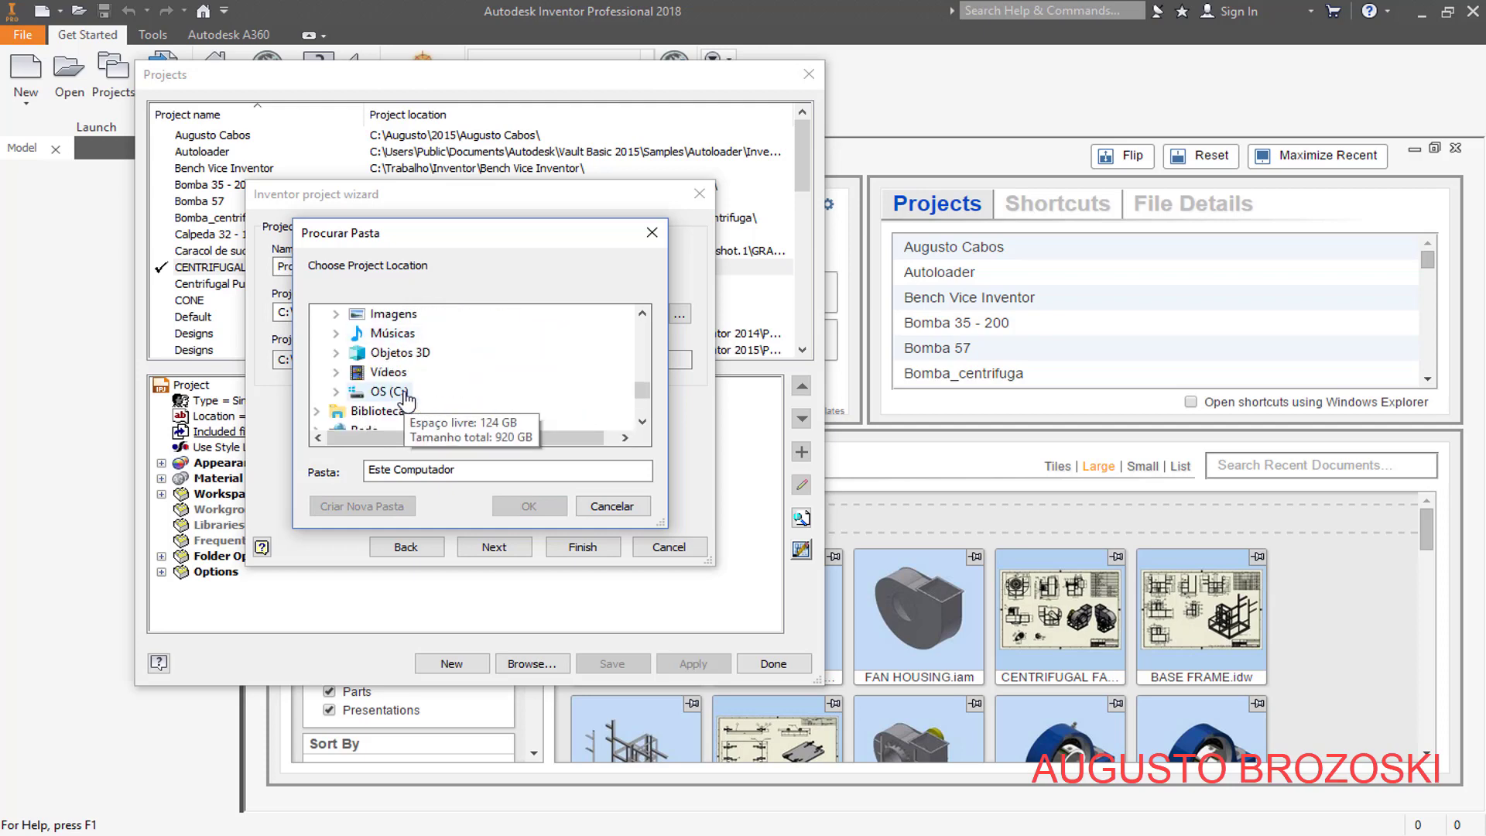
click(335, 391)
scroll(420, 400, down, 3)
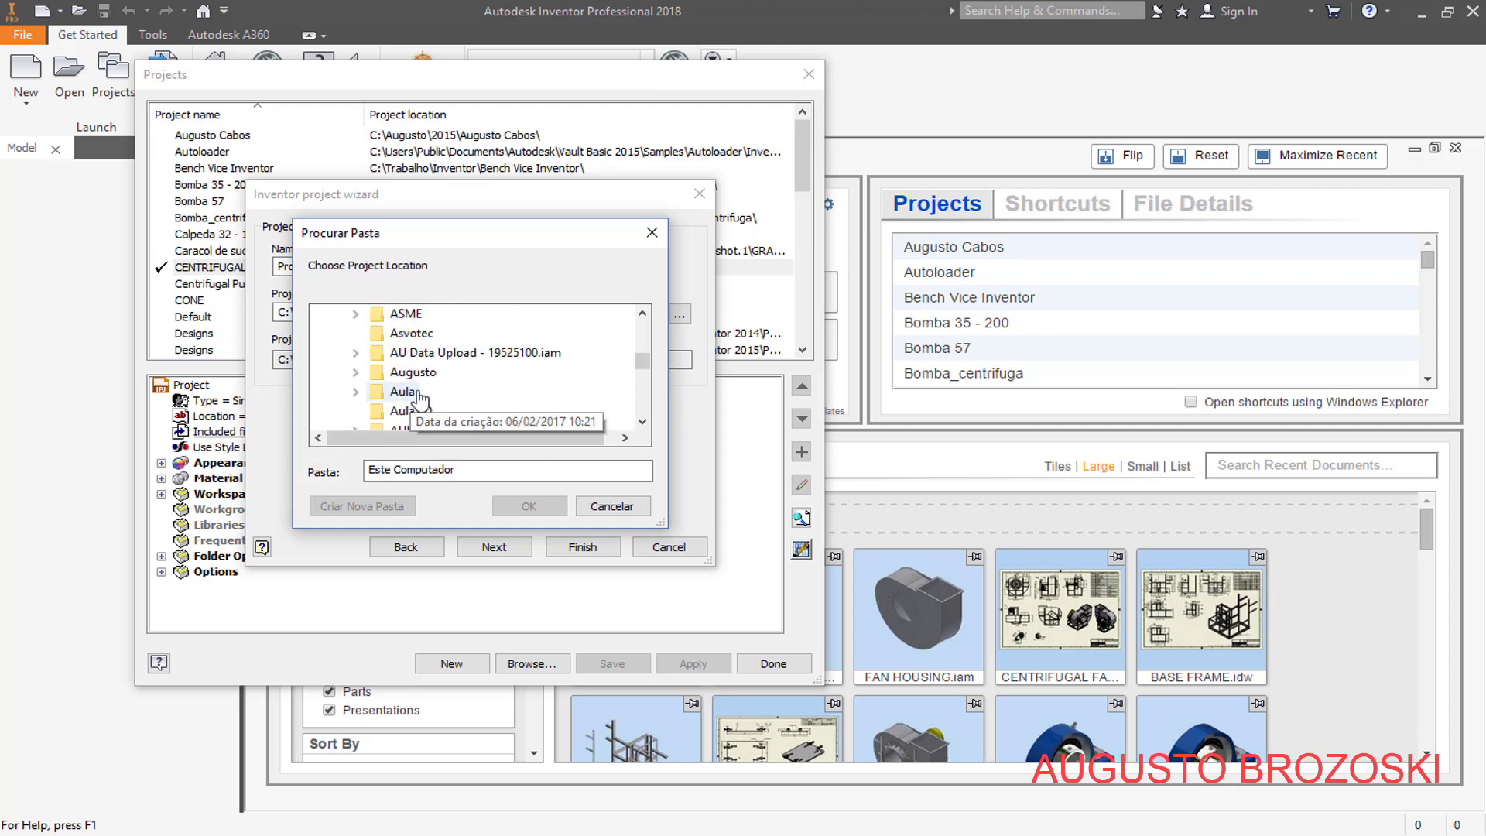
scroll(423, 395, down, 15)
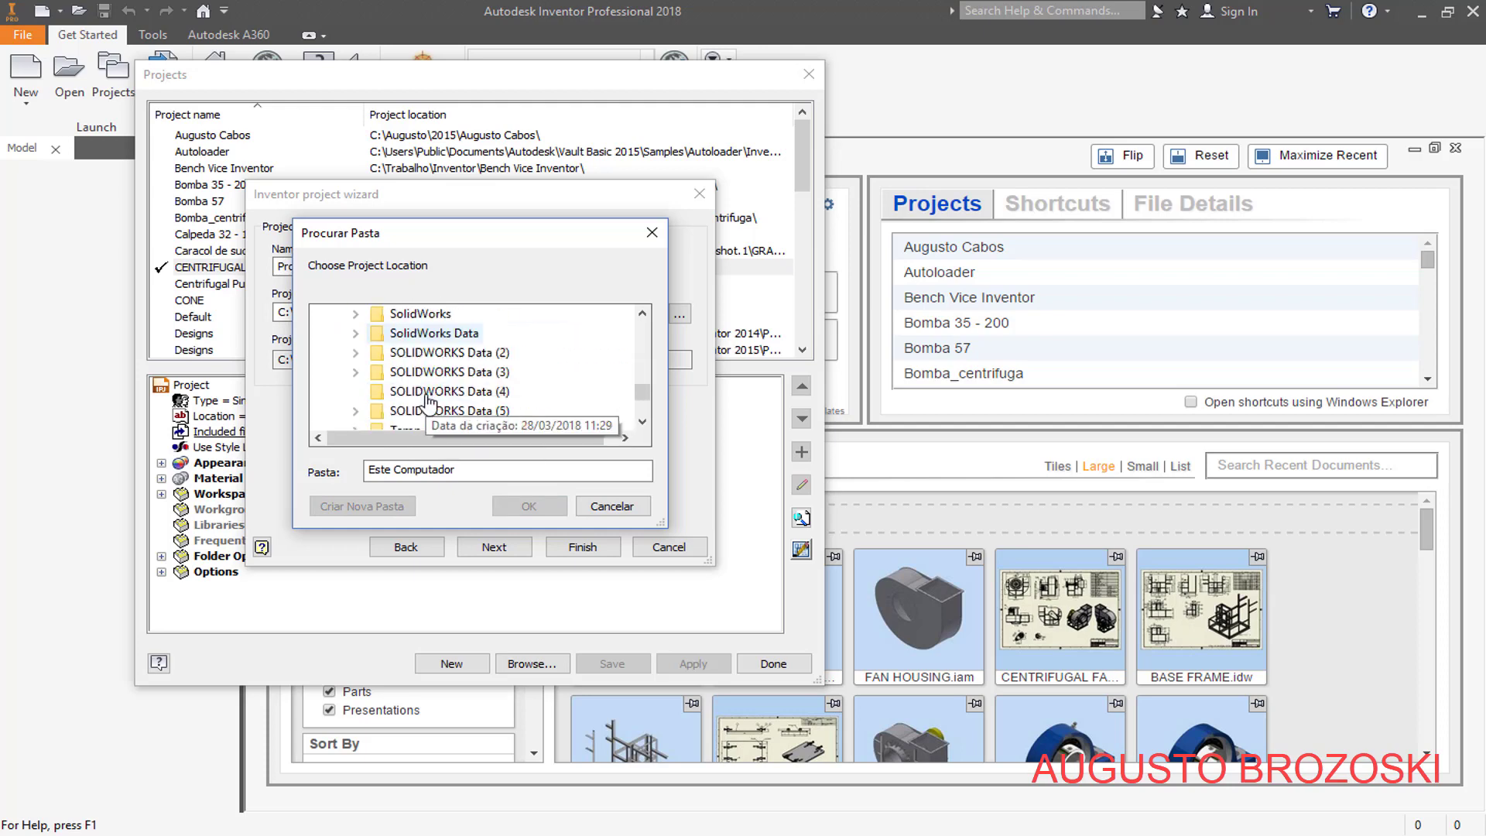
scroll(428, 399, down, 2)
click(355, 341)
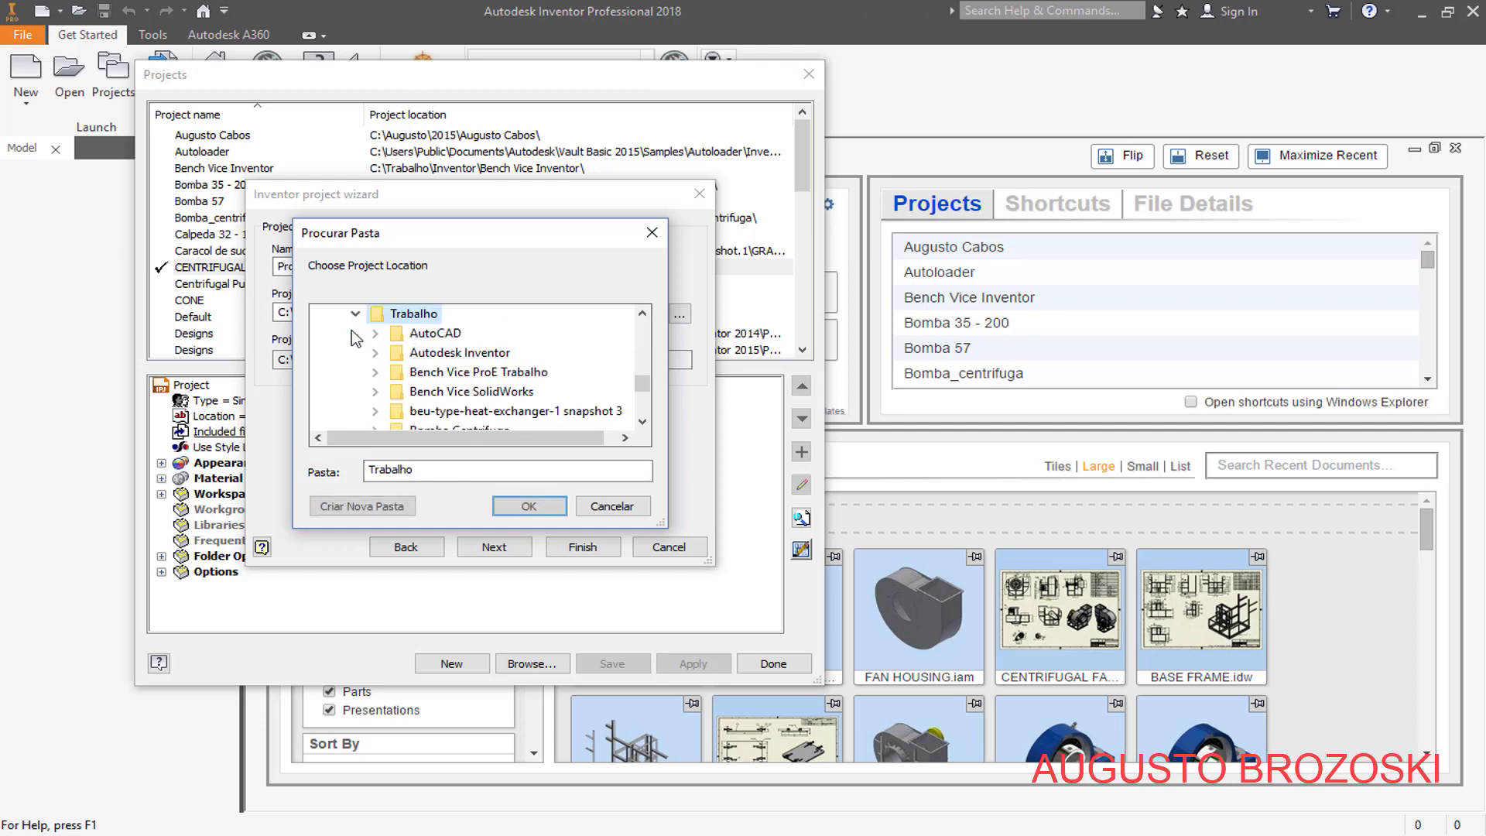
scroll(487, 399, down, 4)
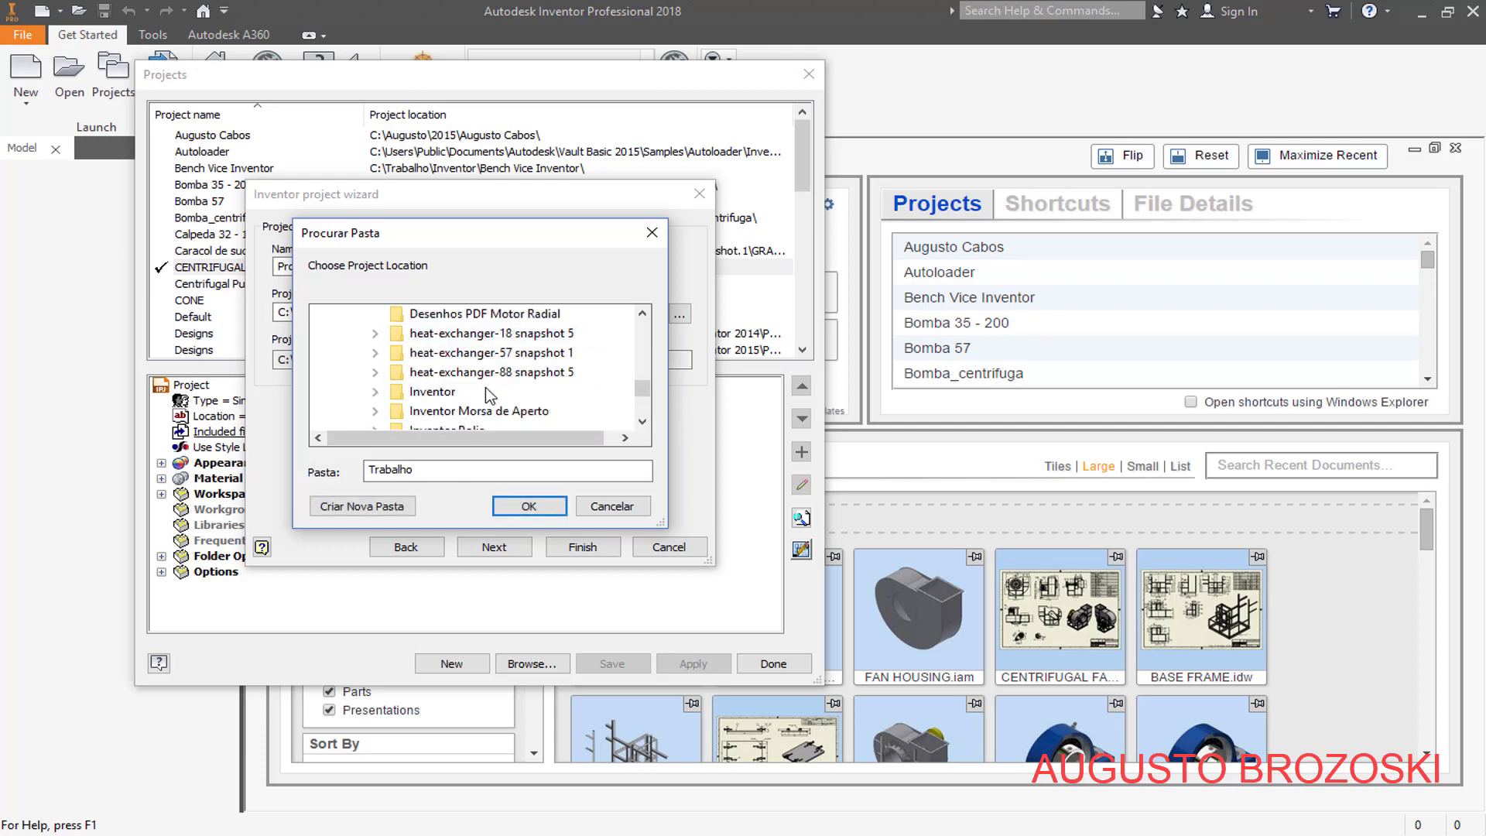
scroll(488, 395, down, 7)
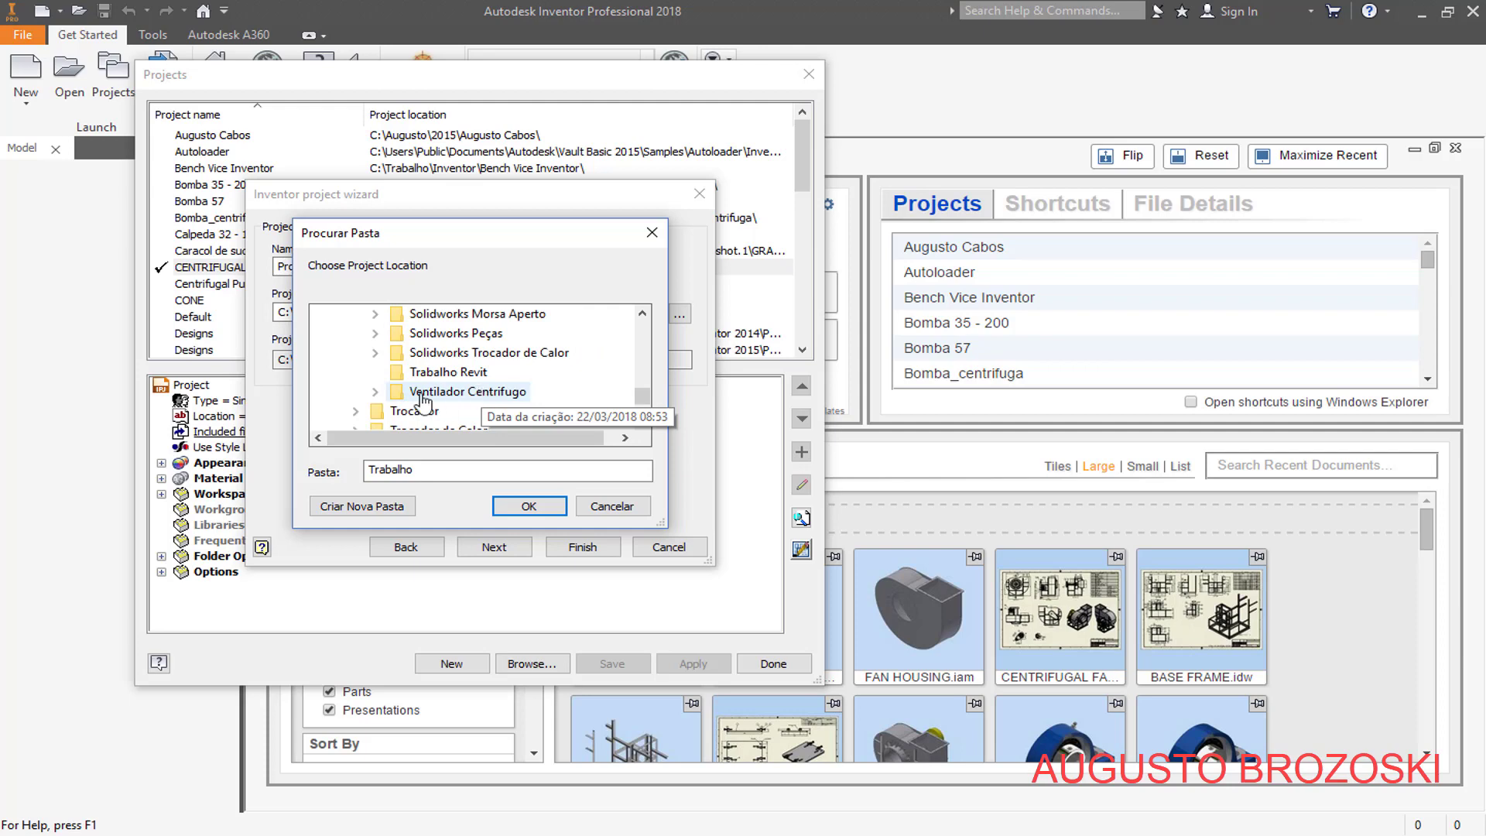
click(374, 392)
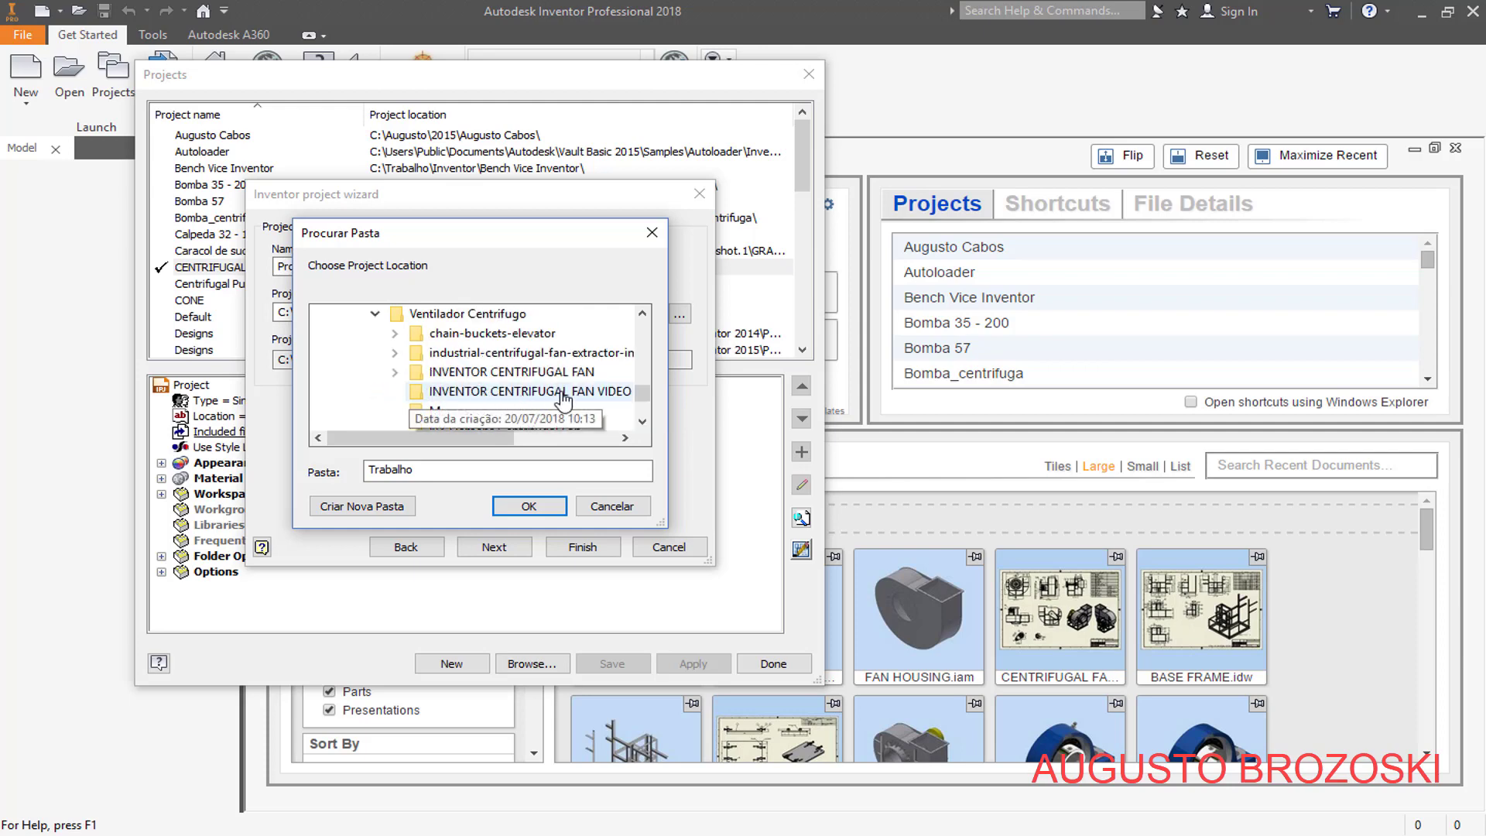
click(588, 392)
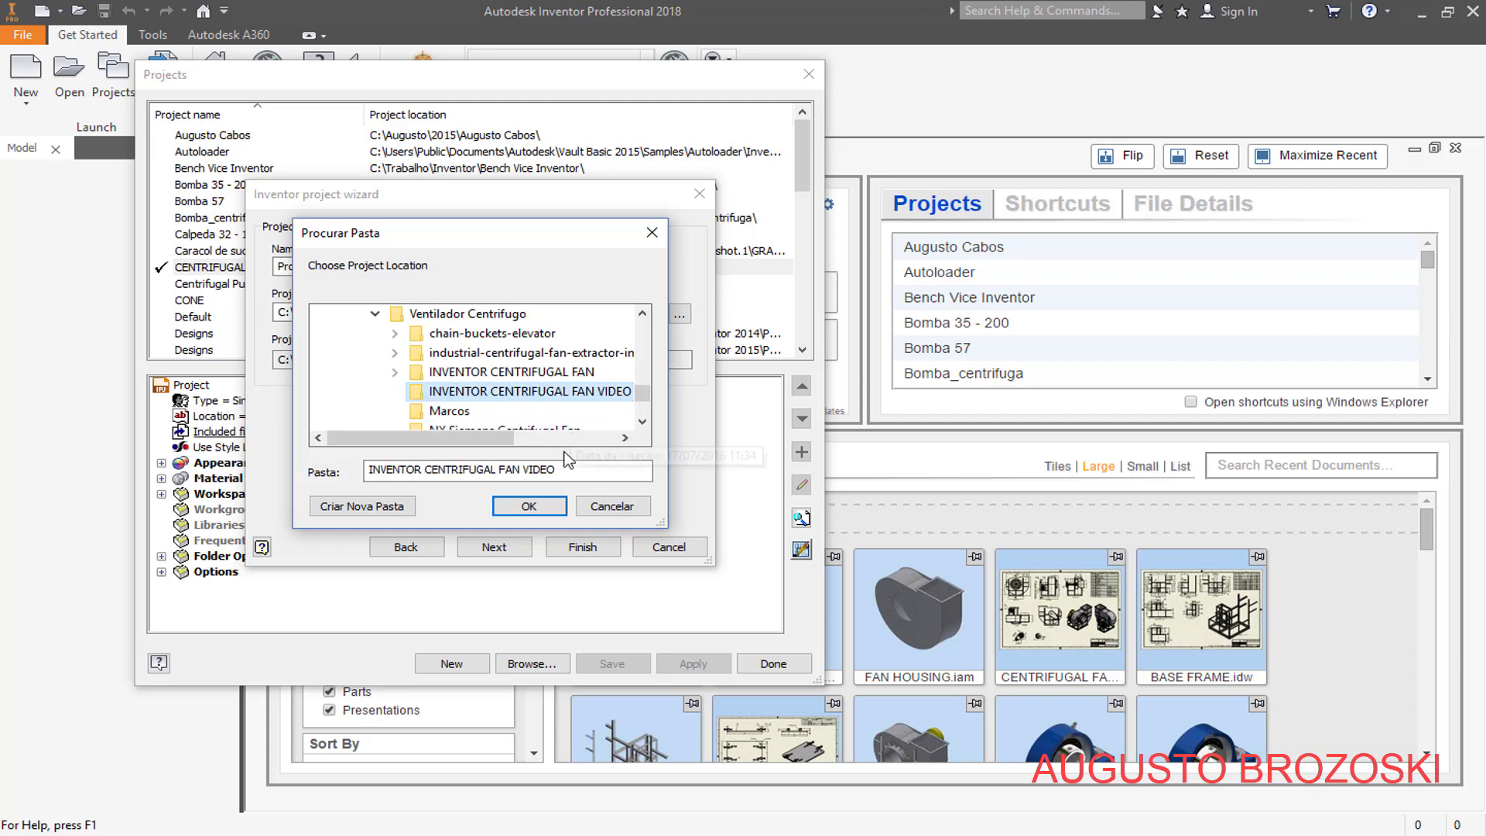
click(529, 506)
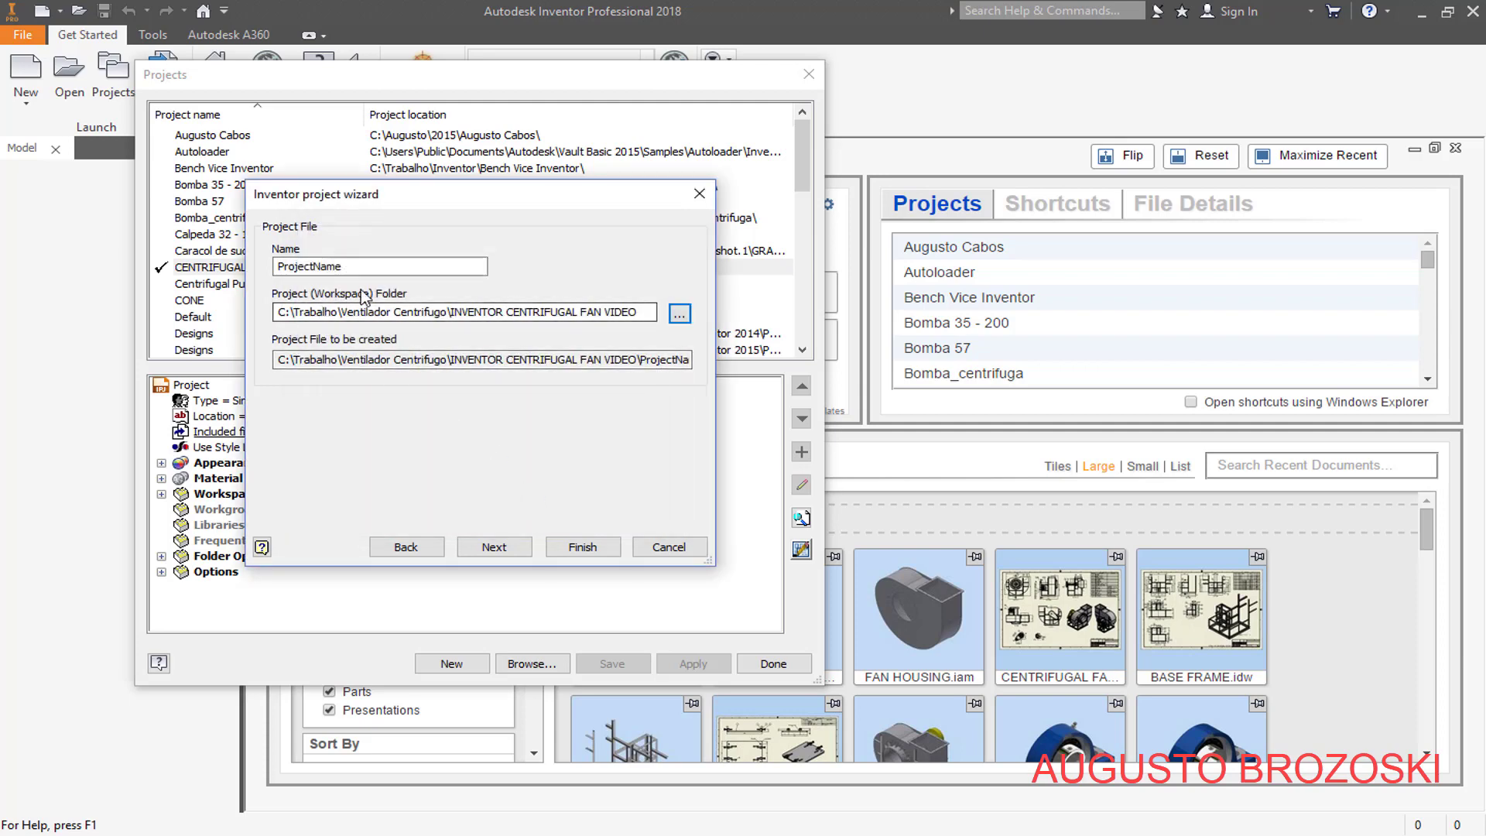
- Name the new project INVENTOR CENTRIFUGAL FAN VIDEO
double_click(309, 267)
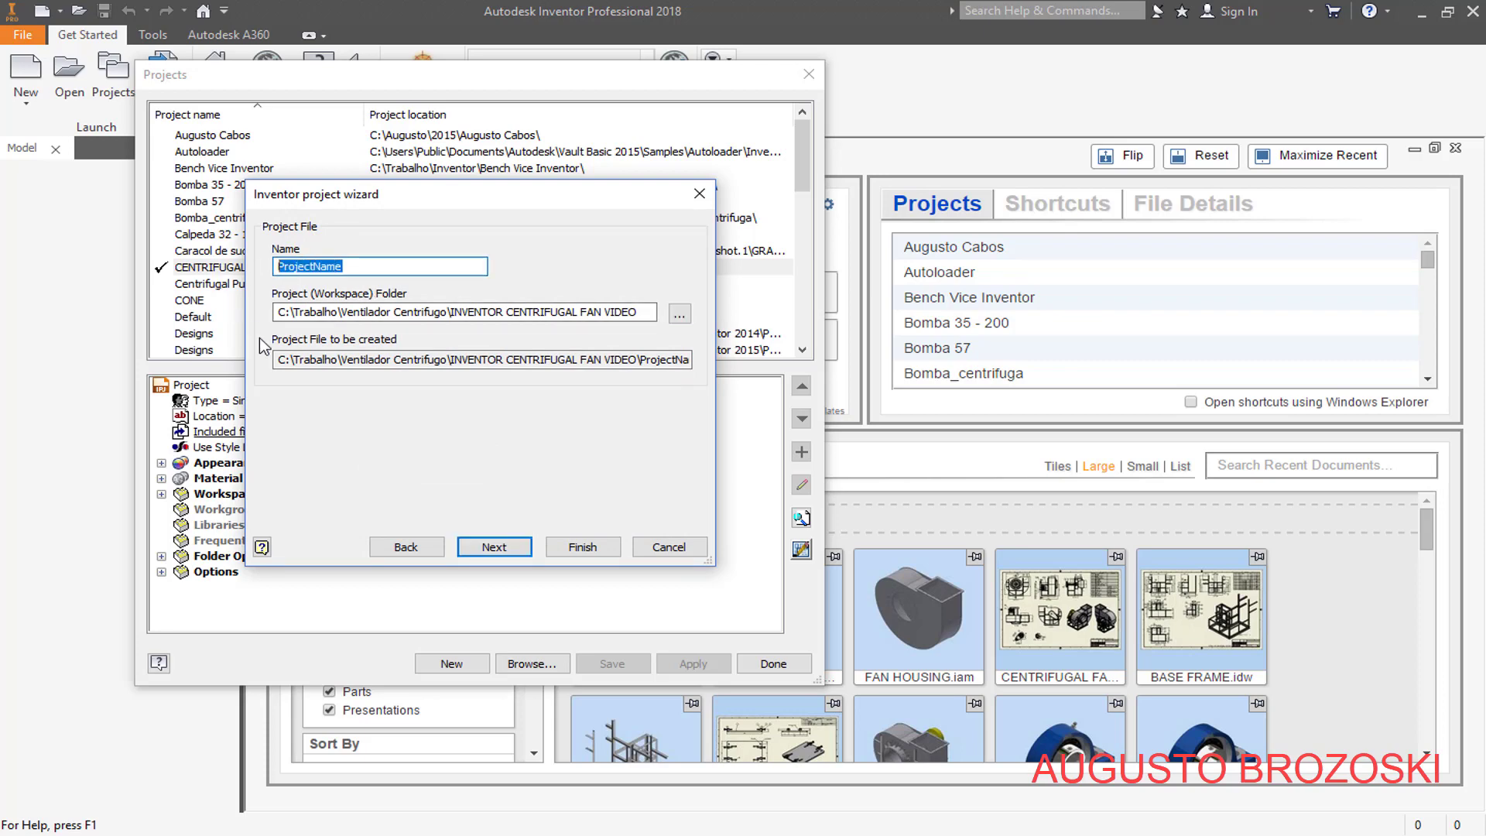
text(INVENTOR CENTRIFUGAL FAN VIDEO)
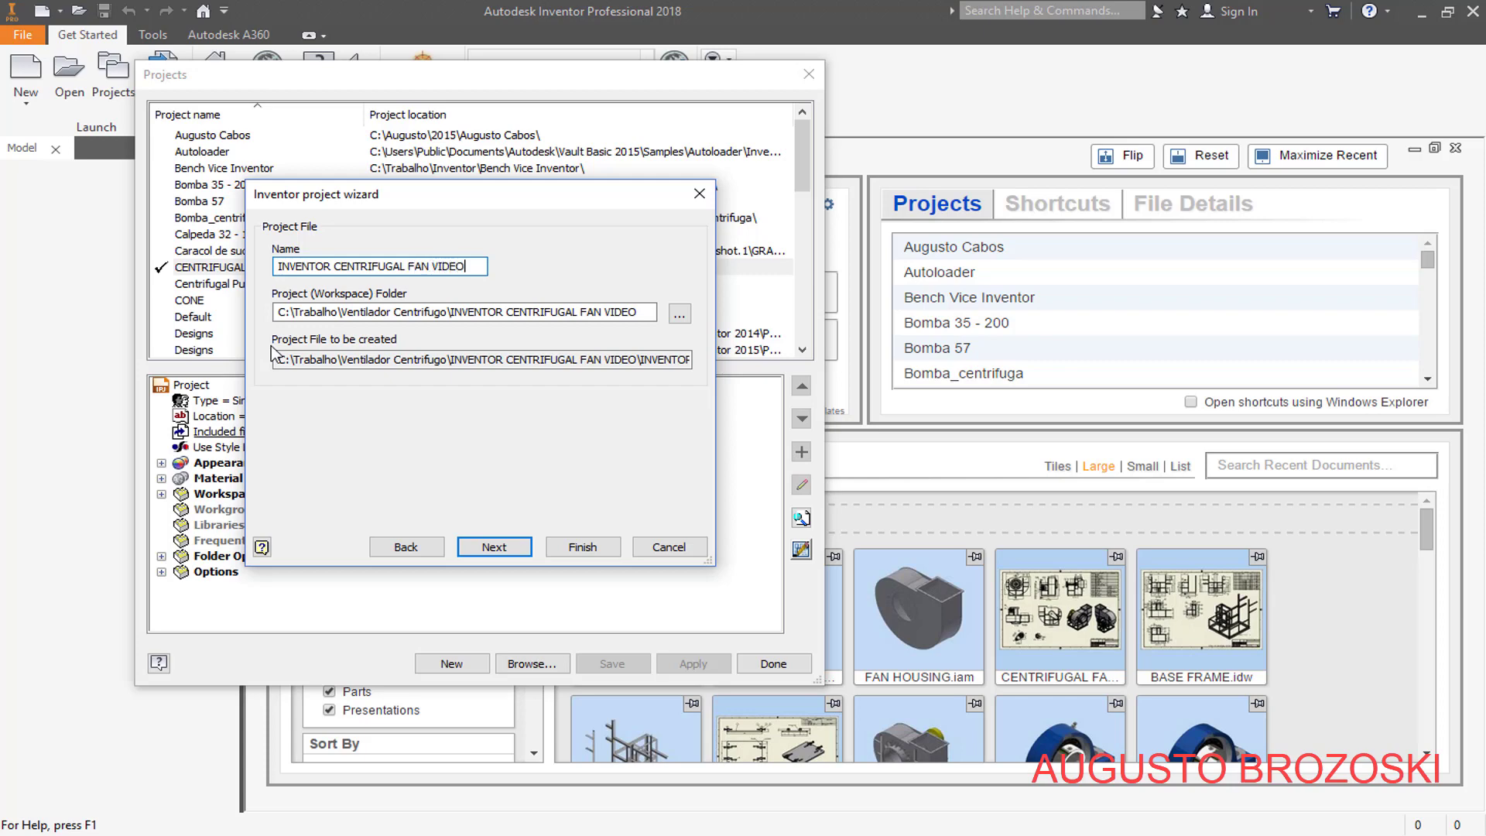
- Finish creating the project without adding any libraries, close the project manager, and check that the new project is active in the Projects list
click(469, 546)
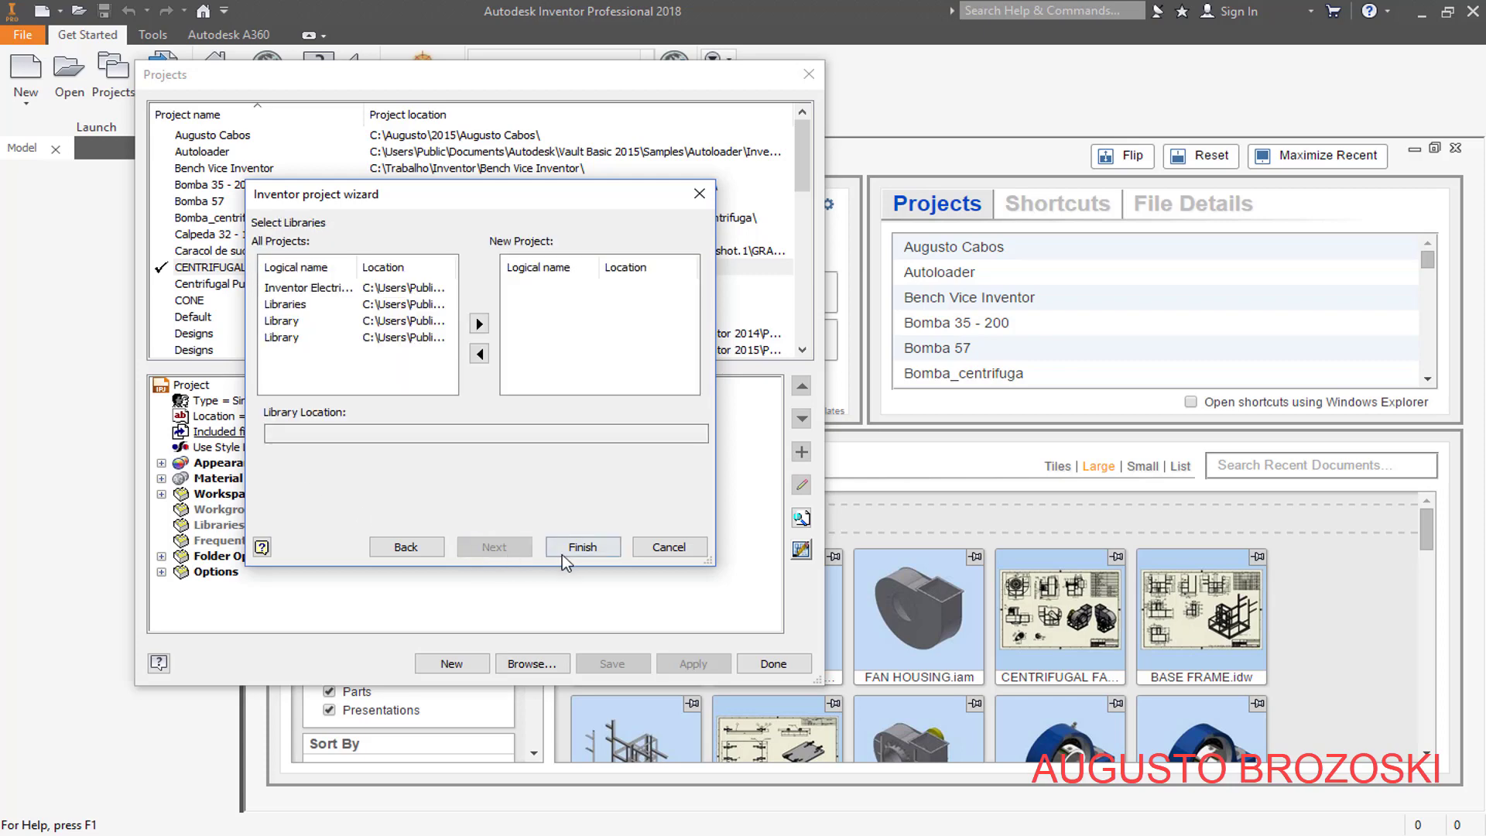
click(588, 556)
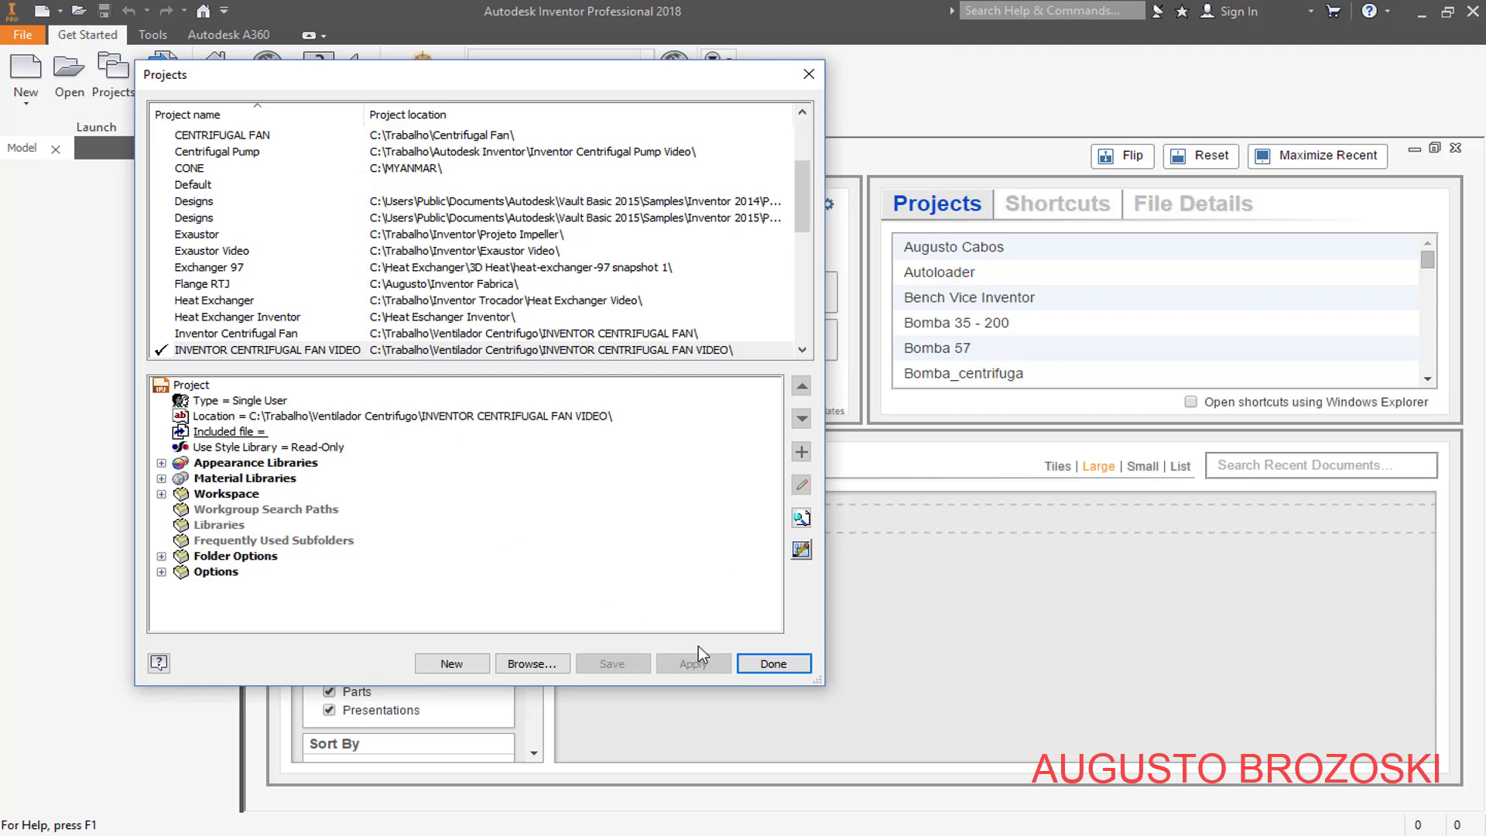
click(777, 666)
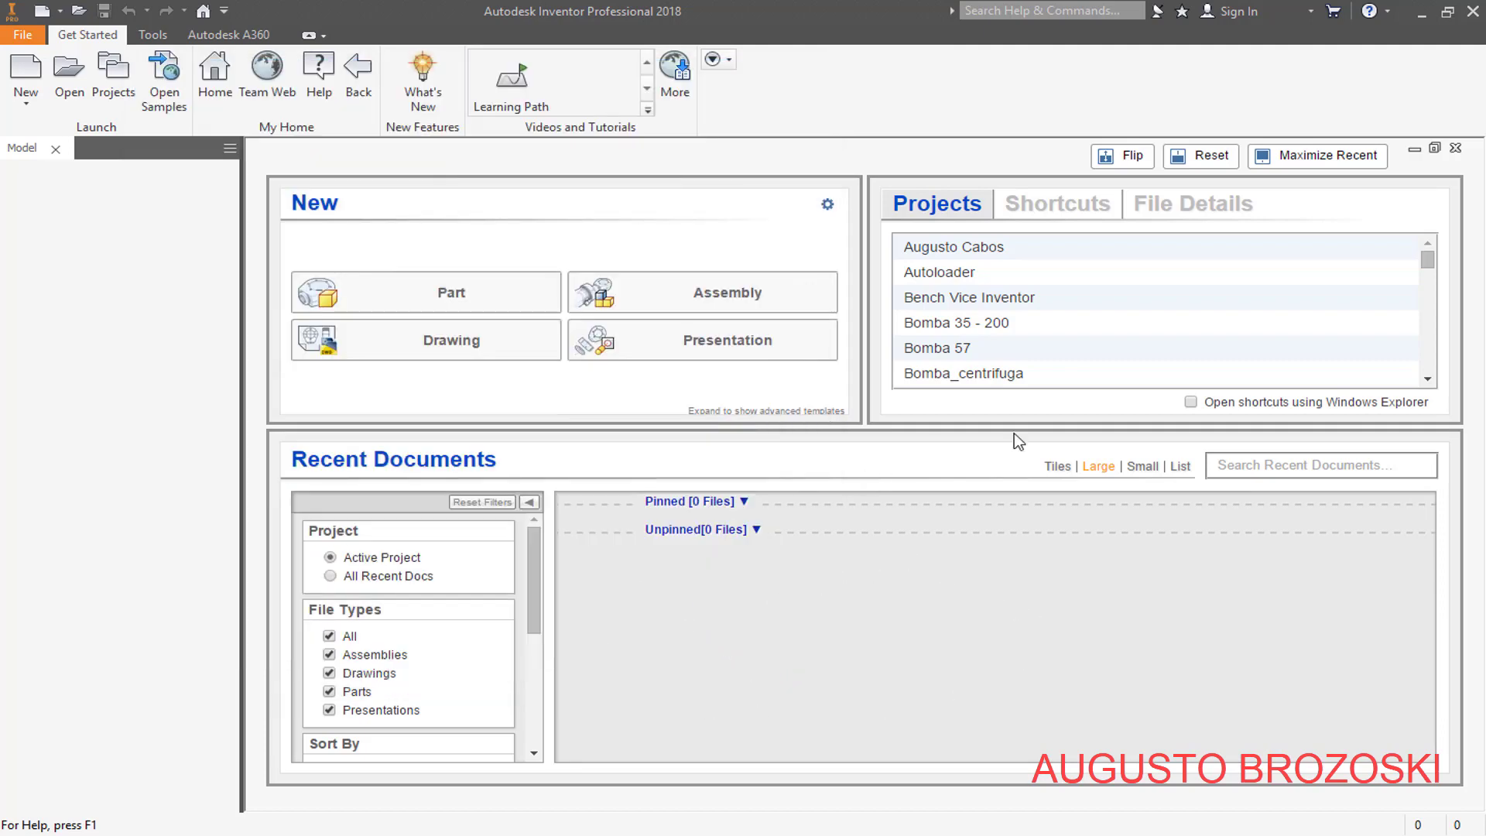
click(1428, 378)
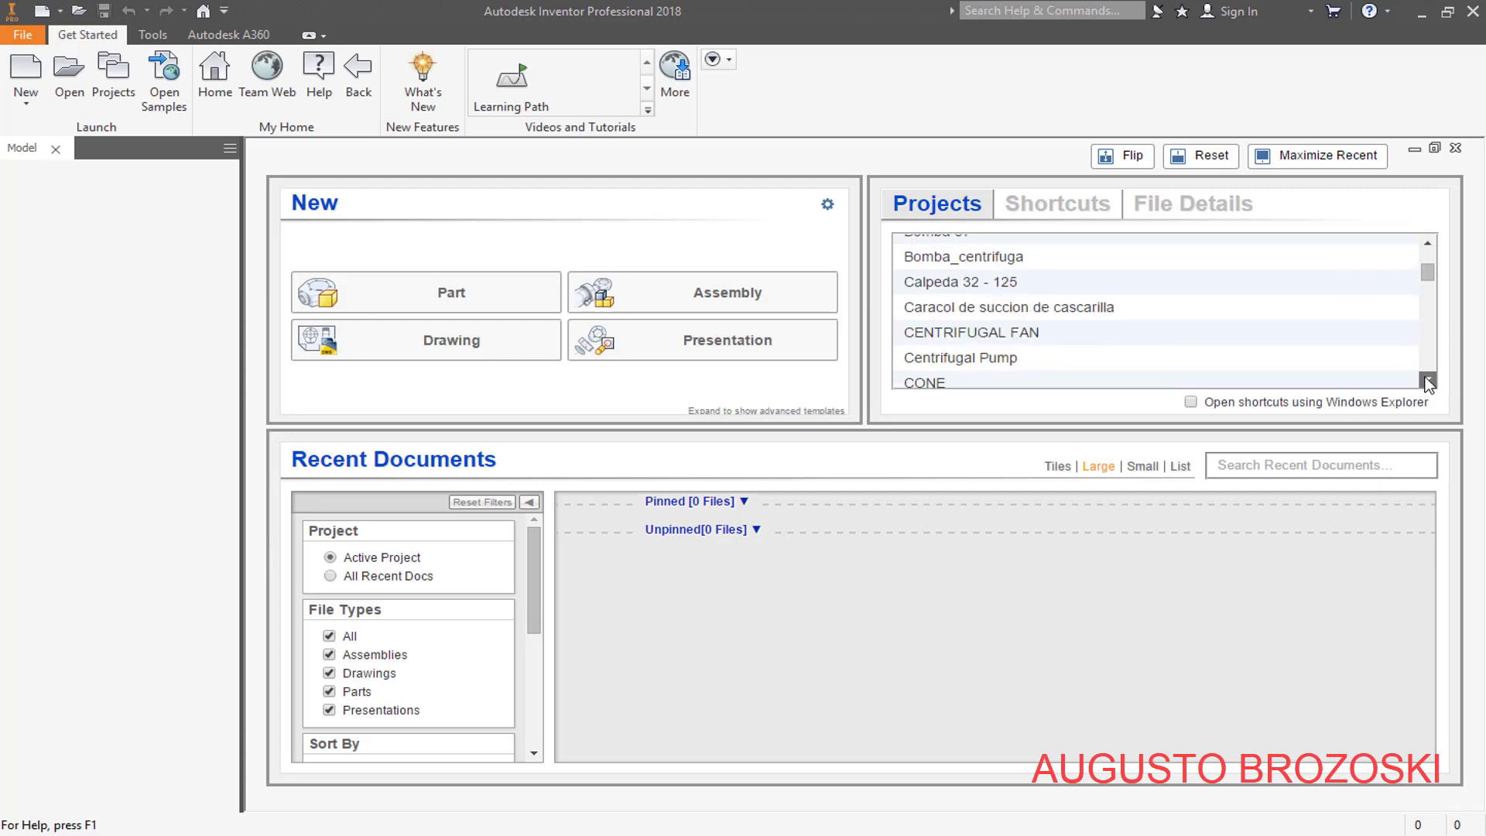
click(1428, 381)
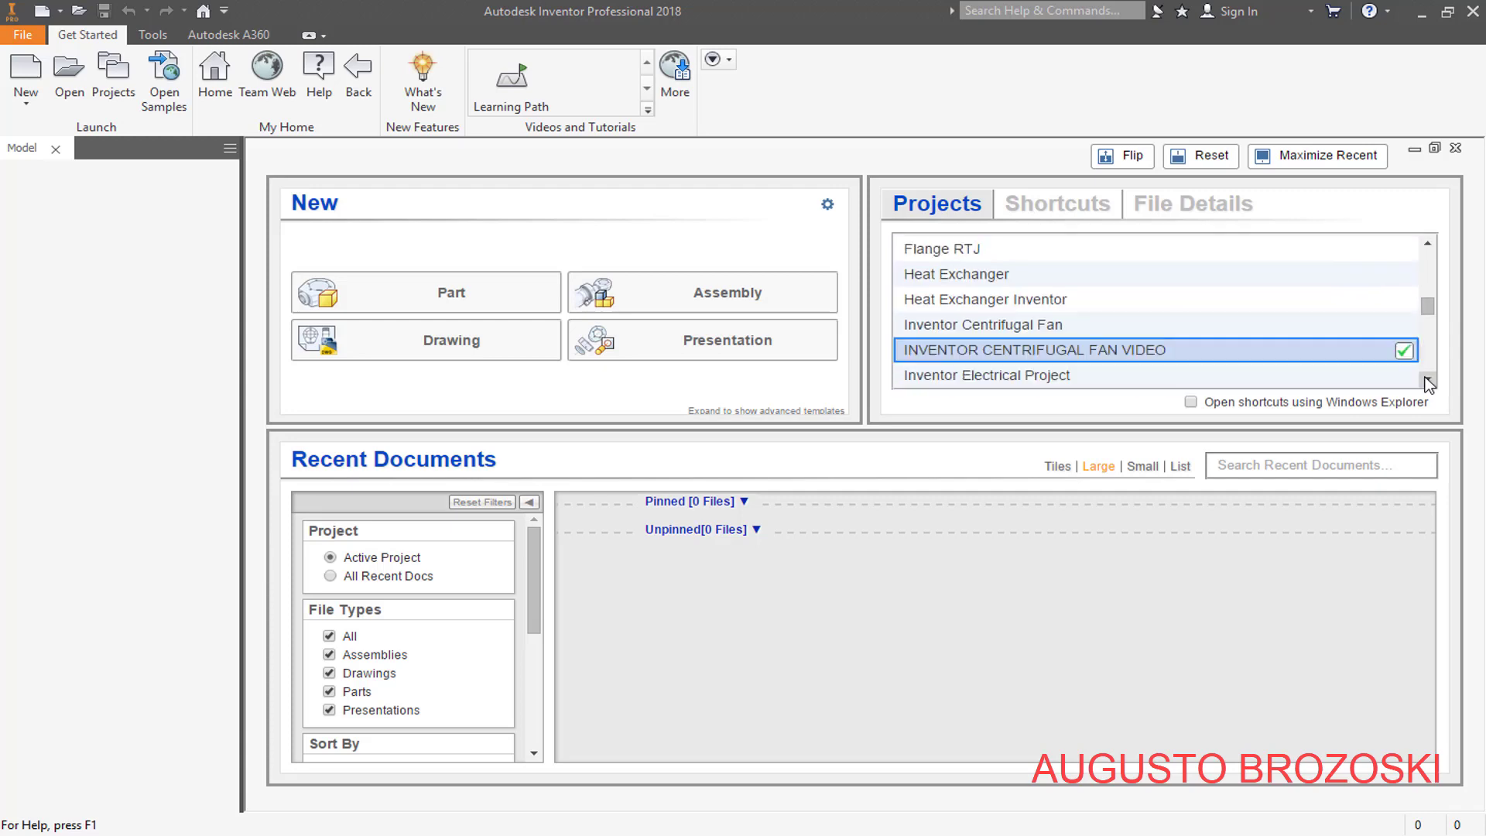
click(1428, 380)
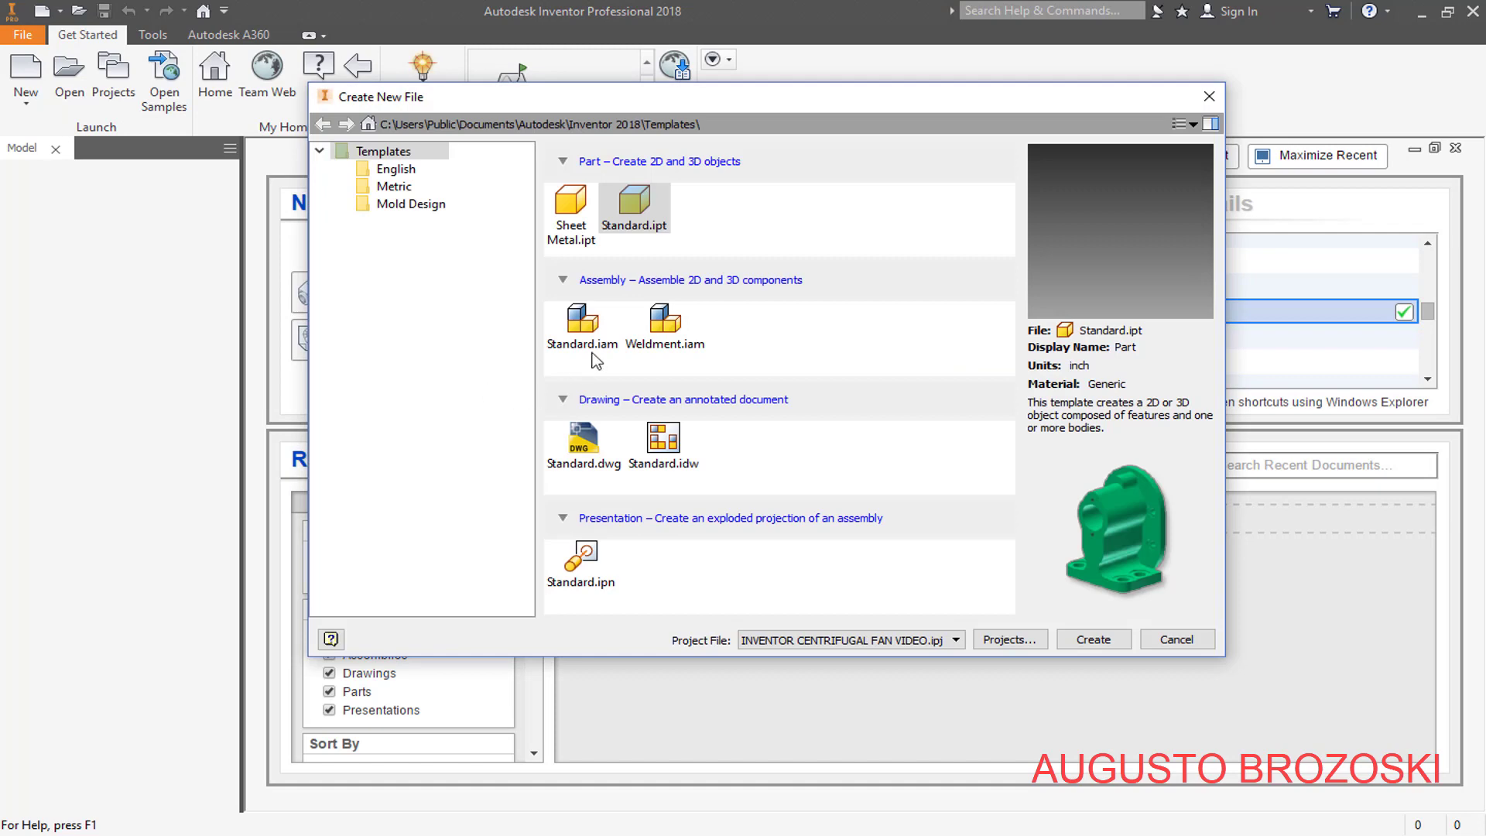
- Create a new part from the metric Standard (mm).ipt template
click(394, 186)
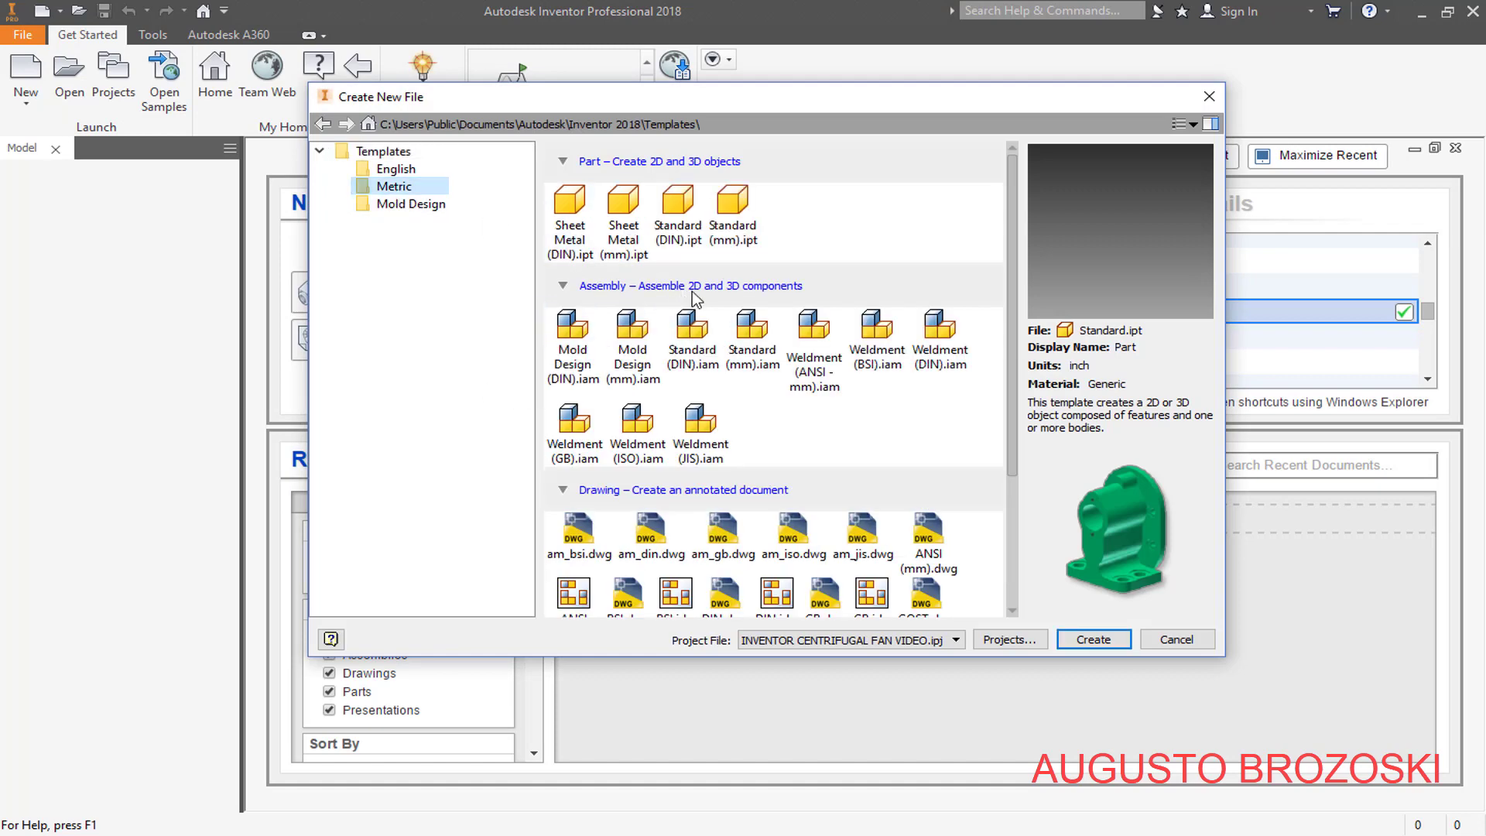
click(739, 223)
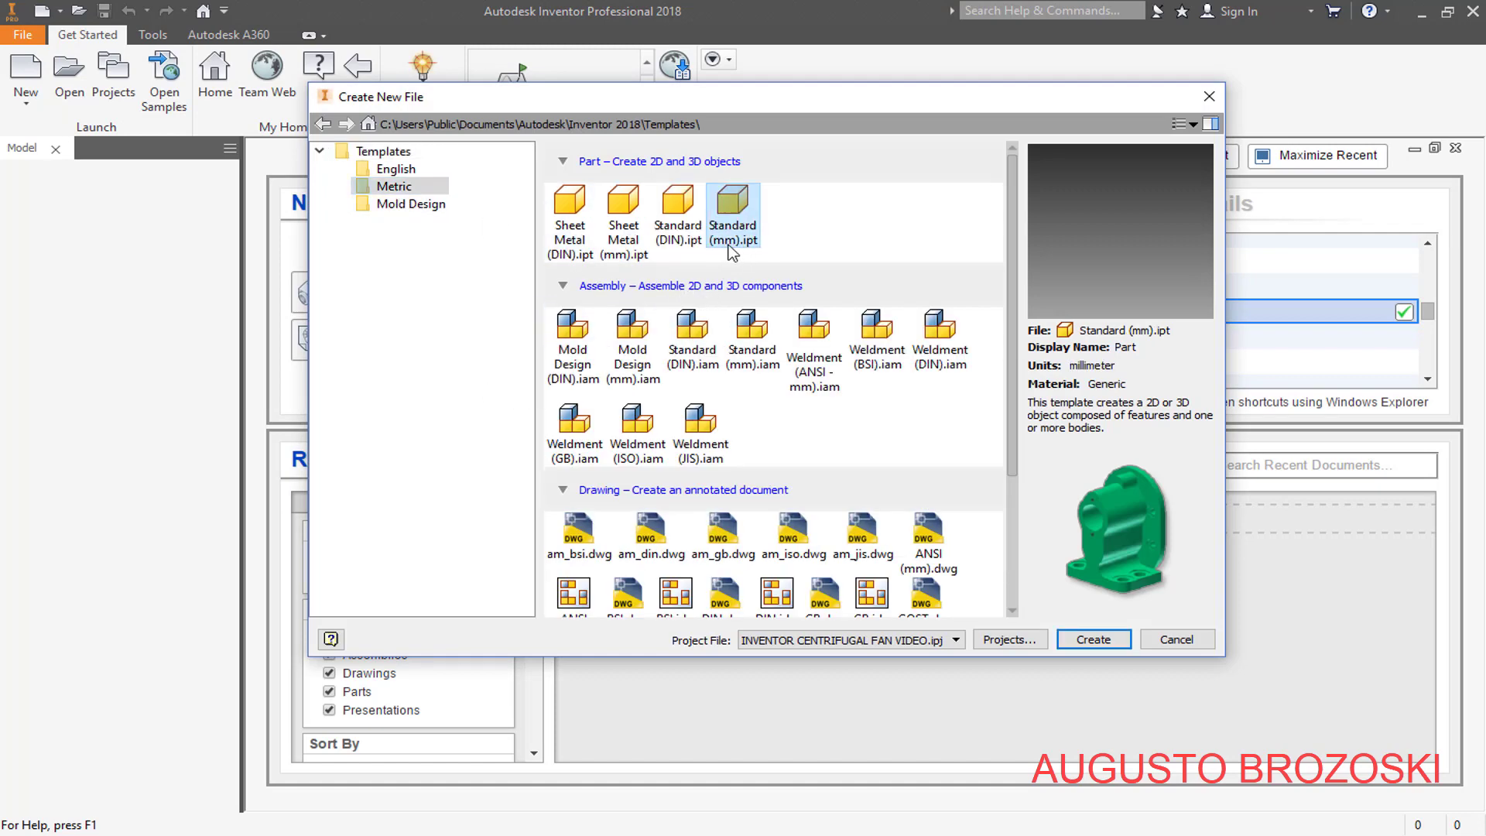
click(1097, 639)
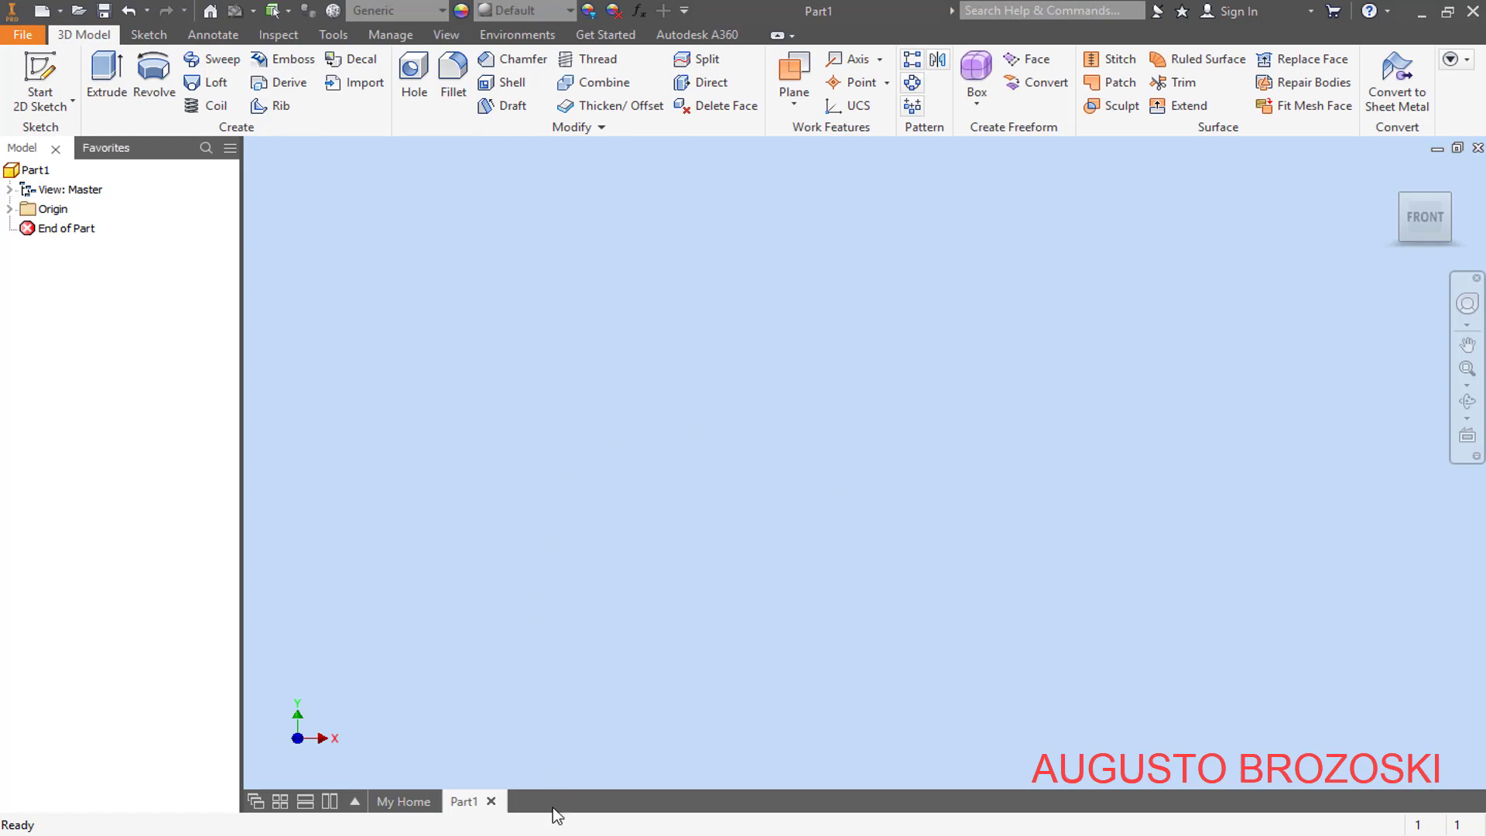
- Switch to INVENTOR CENTRIFUGAL FAN.pdf in Acrobat Reader, review the fan assembly and fan housing sheets, and return to Inventor
mouse_move(542, 835)
click(577, 755)
scroll(717, 560, down, 1)
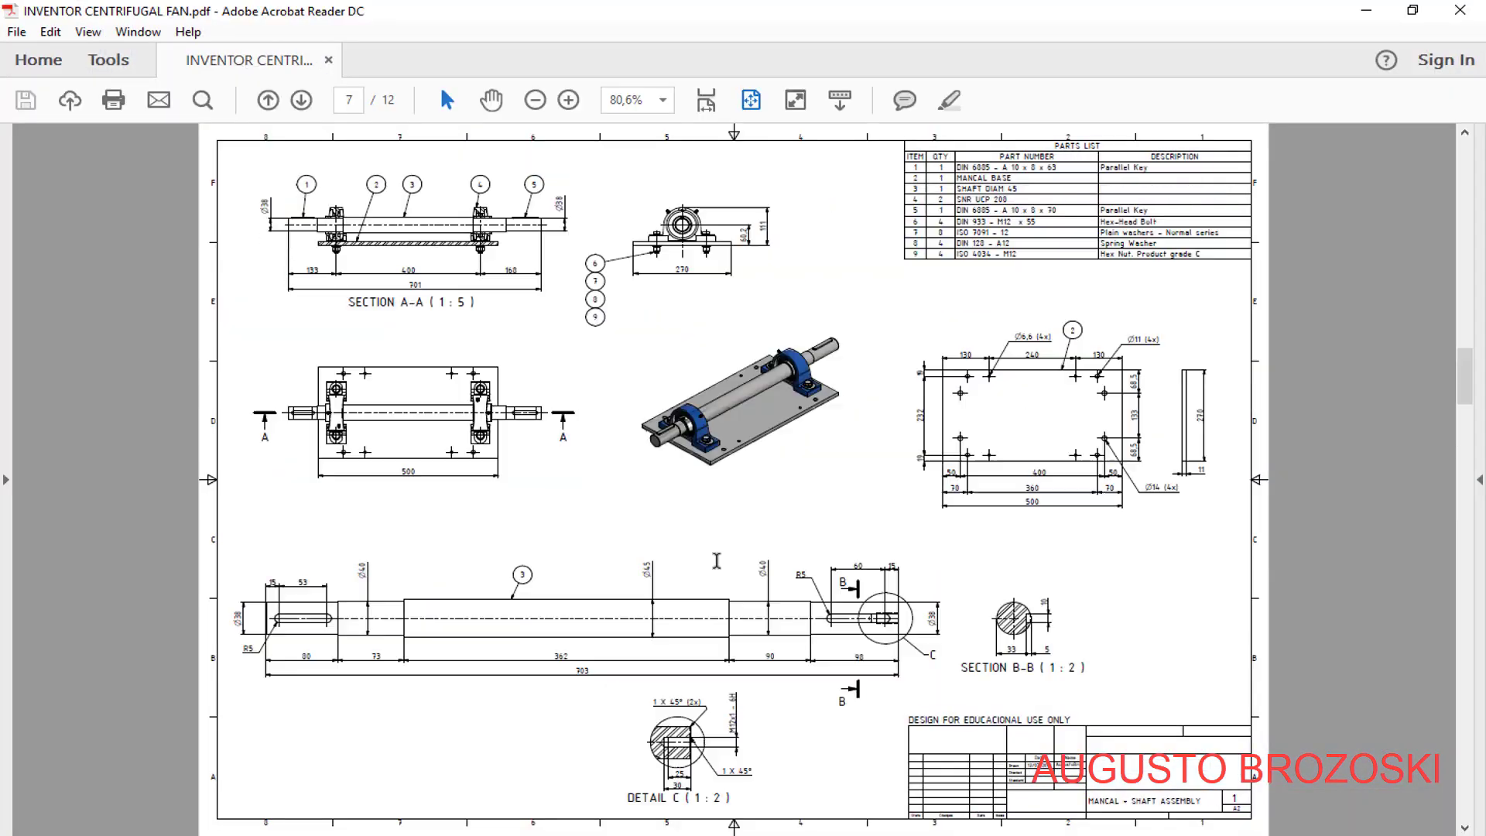
scroll(717, 560, up, 6)
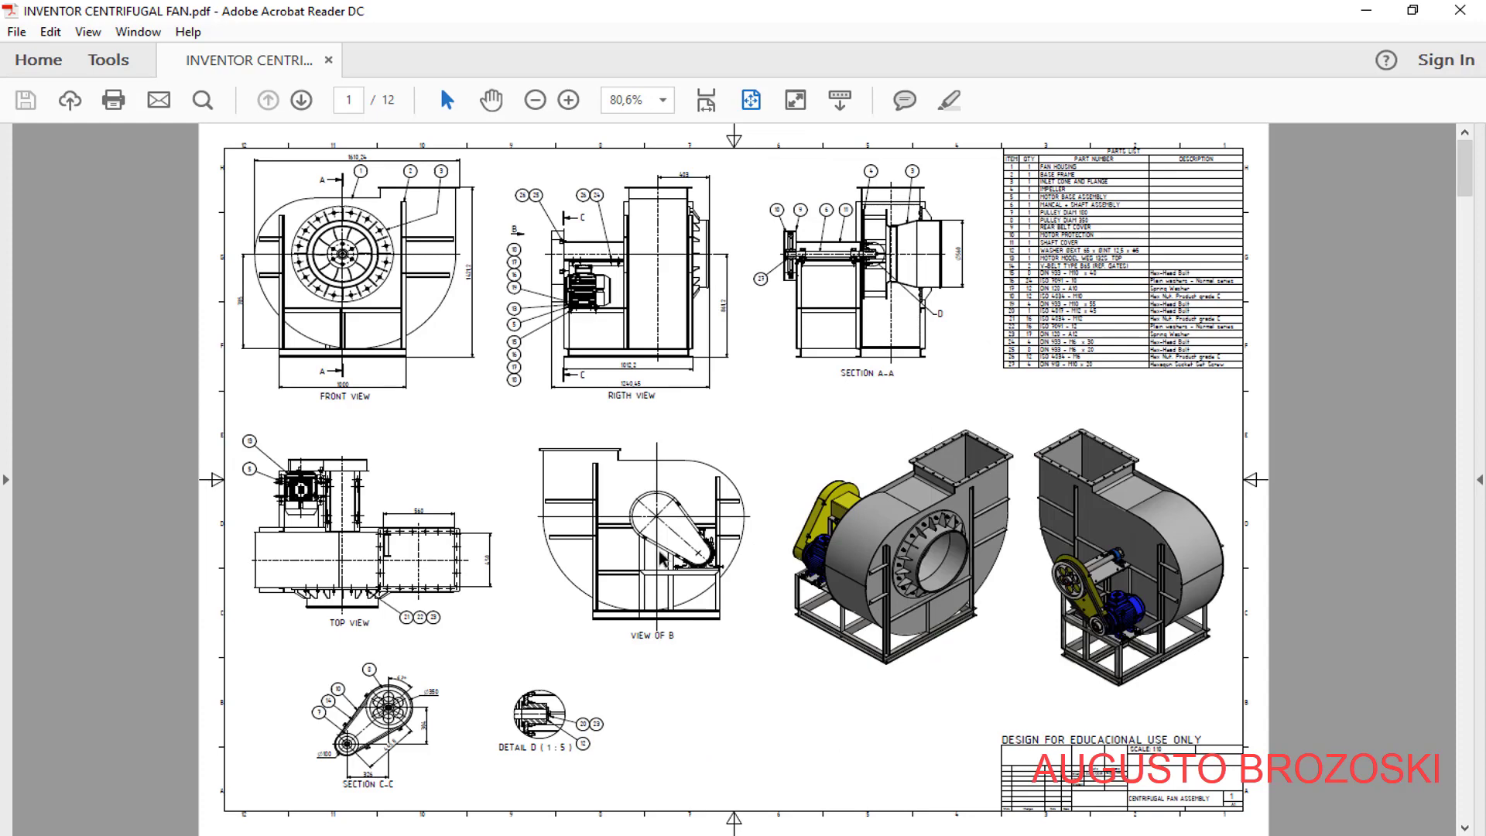
scroll(664, 551, down, 1)
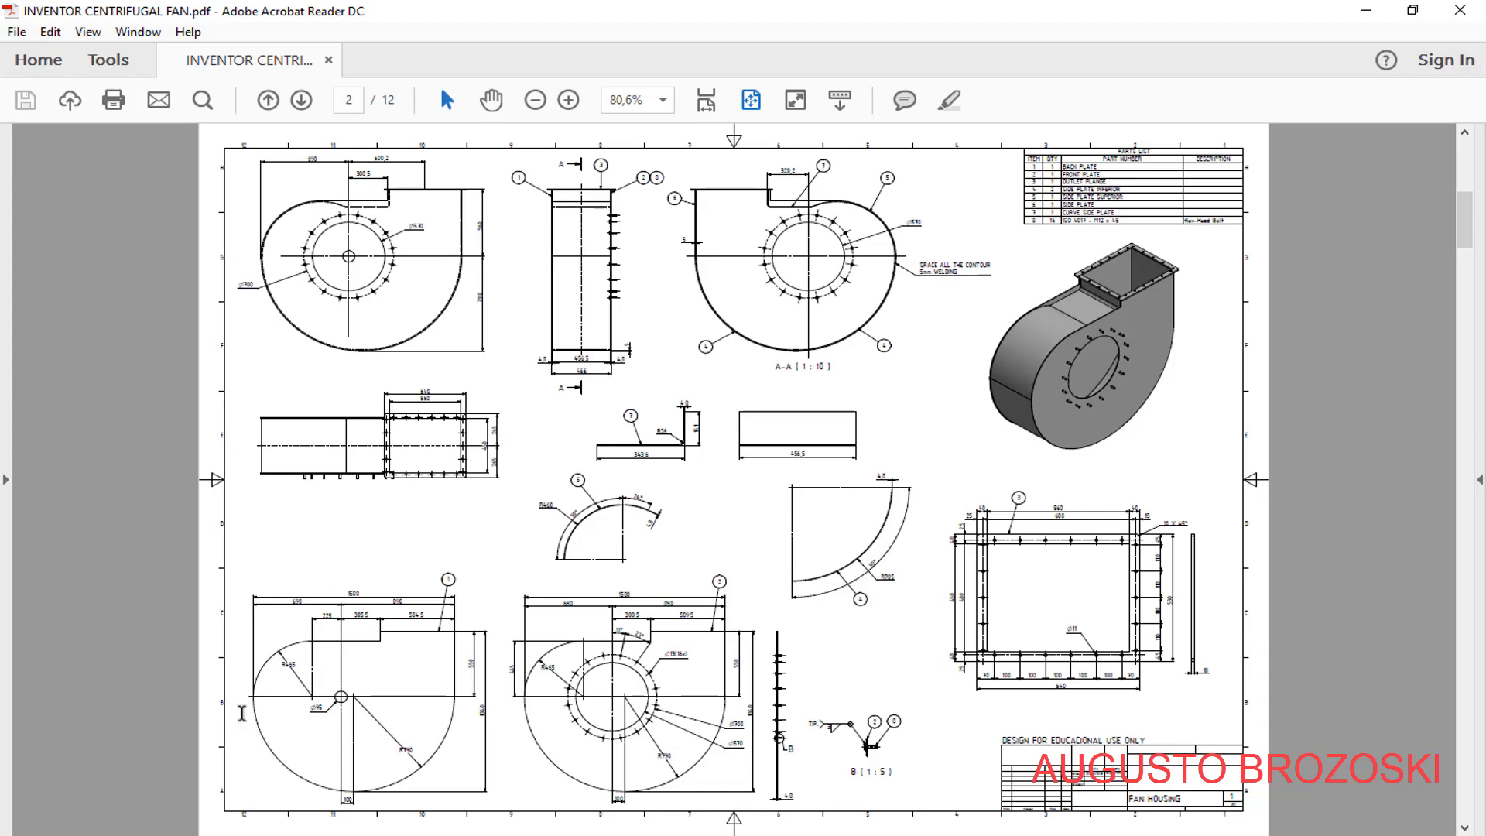
click(1366, 10)
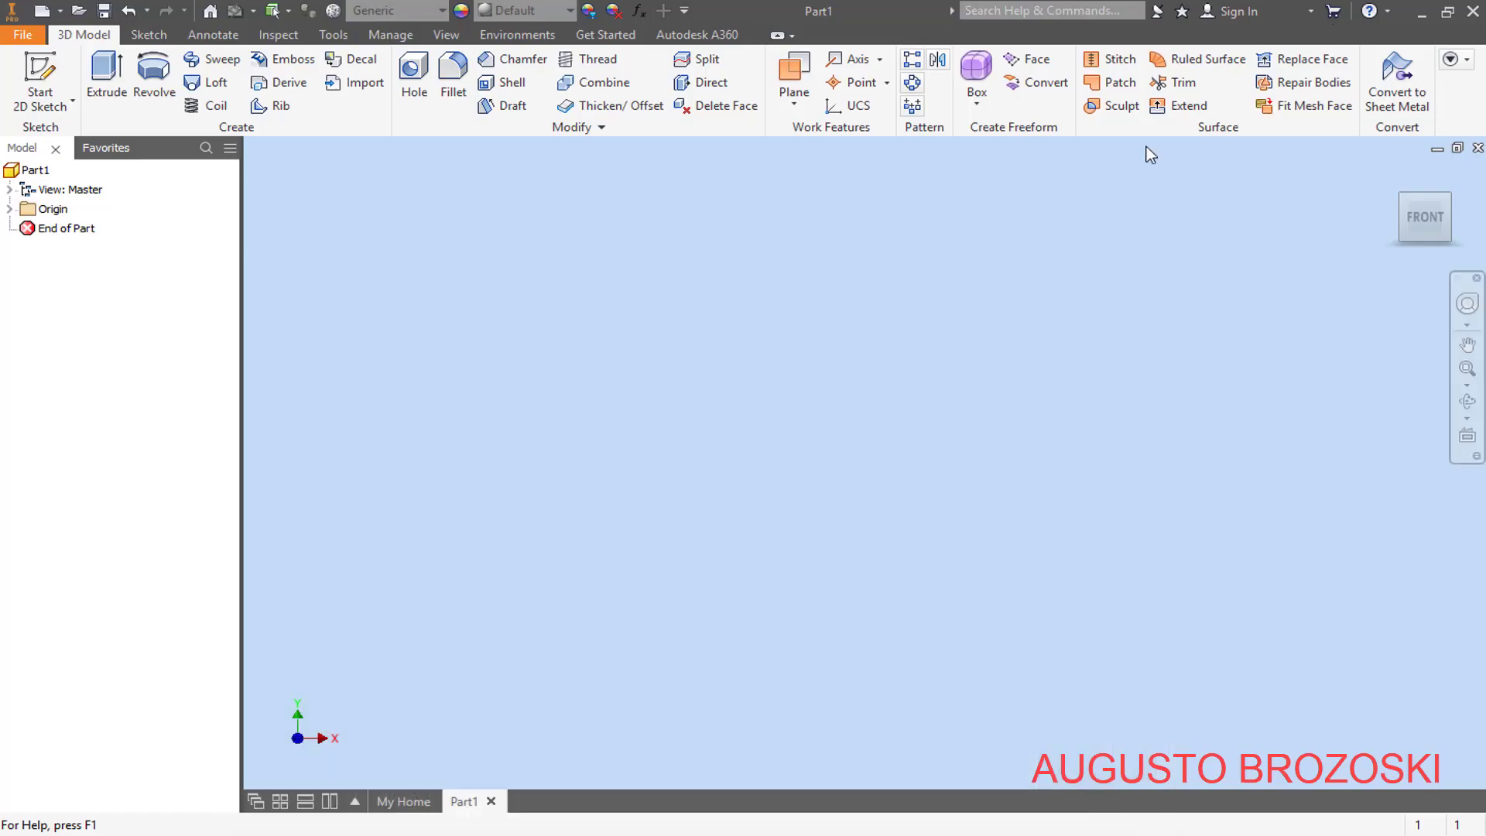
- Start a 2D sketch on the XZ plane of the new part
click(46, 78)
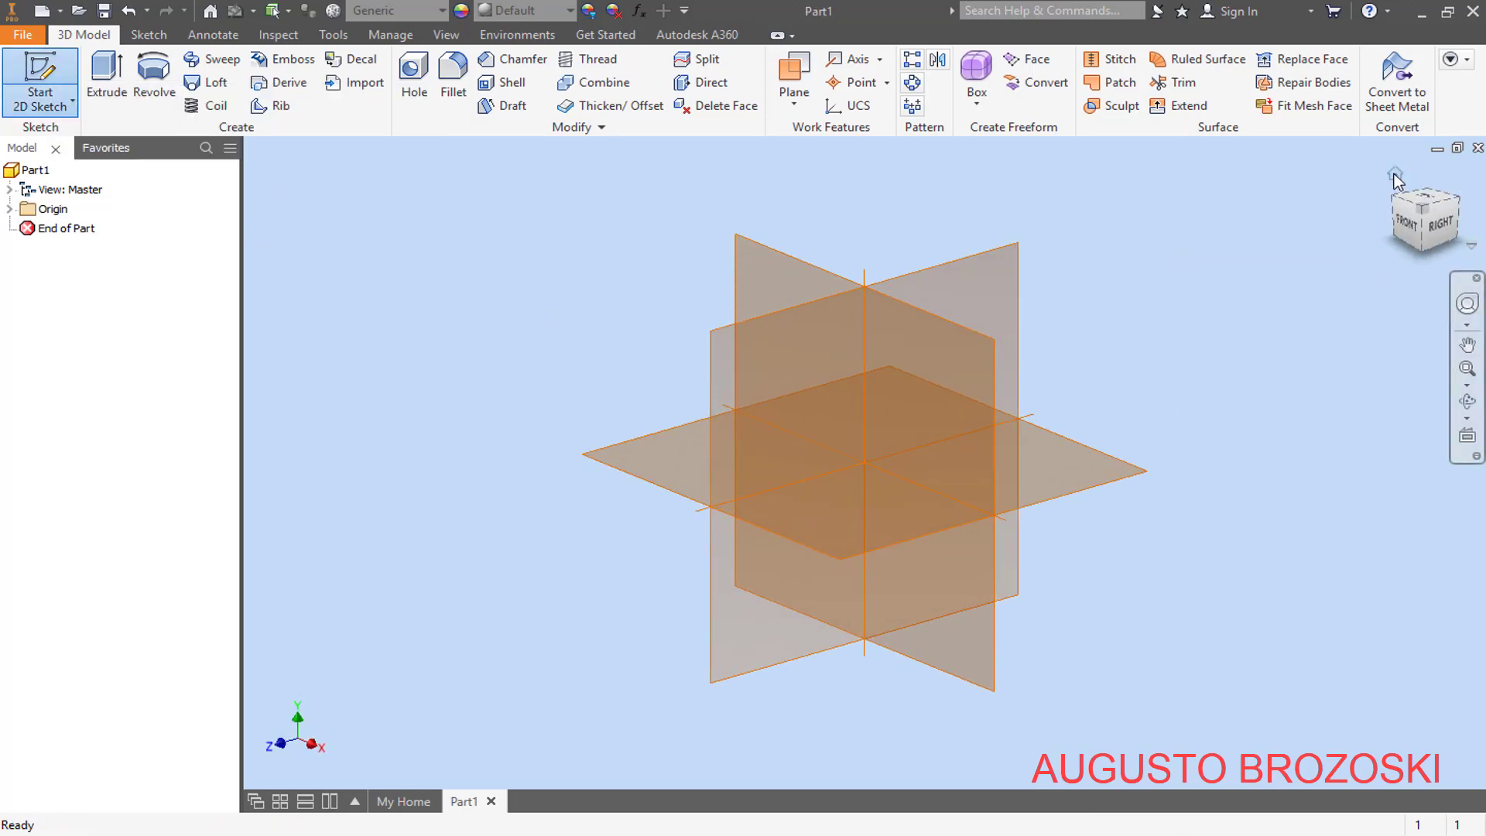
click(1394, 174)
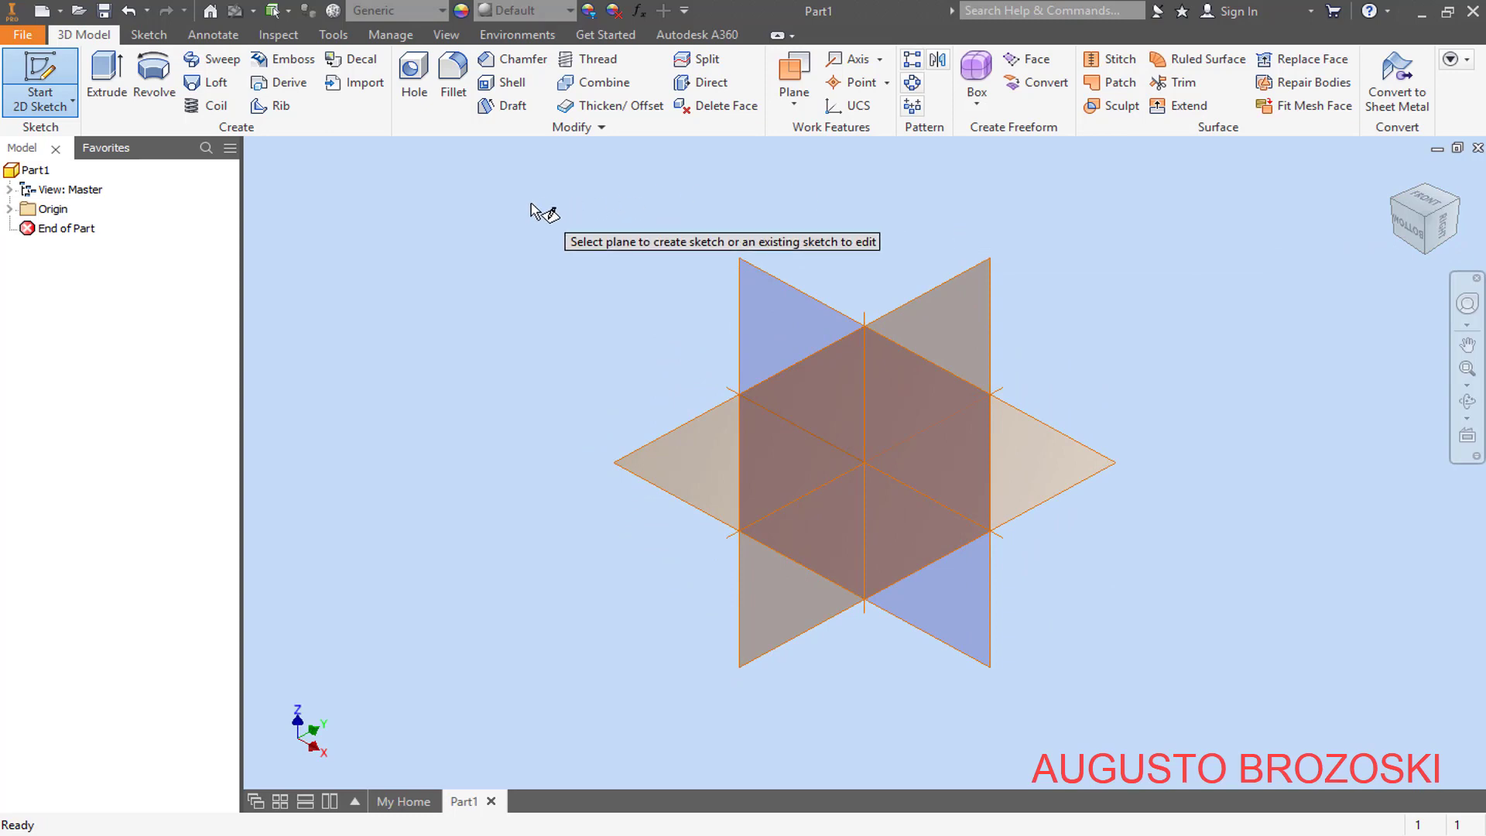
click(769, 281)
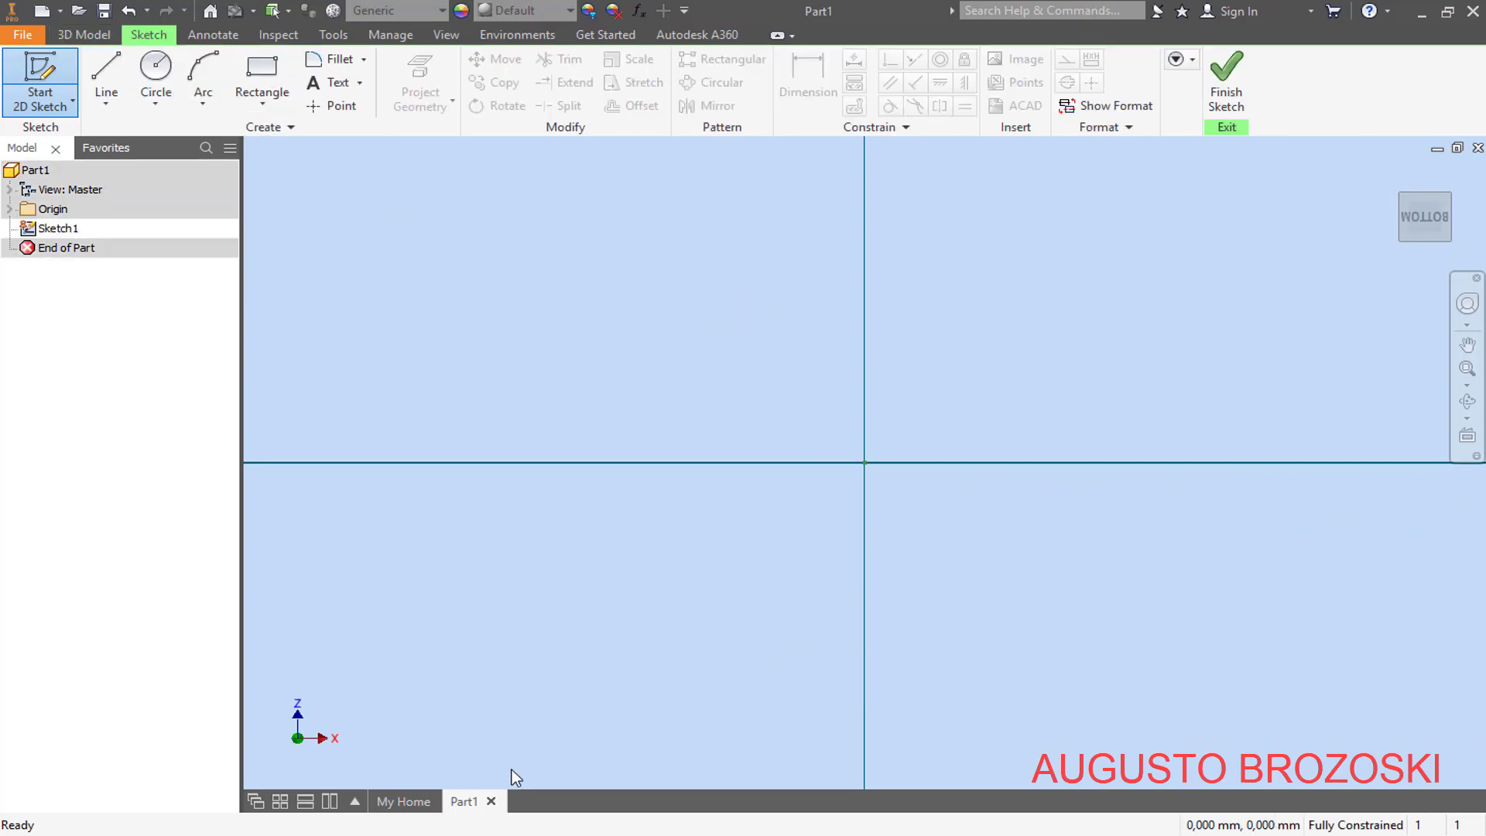
- Examine the fan housing sheet enlarged in Acrobat Reader, including the plate dimensions and parts list, and return to Inventor
click(546, 834)
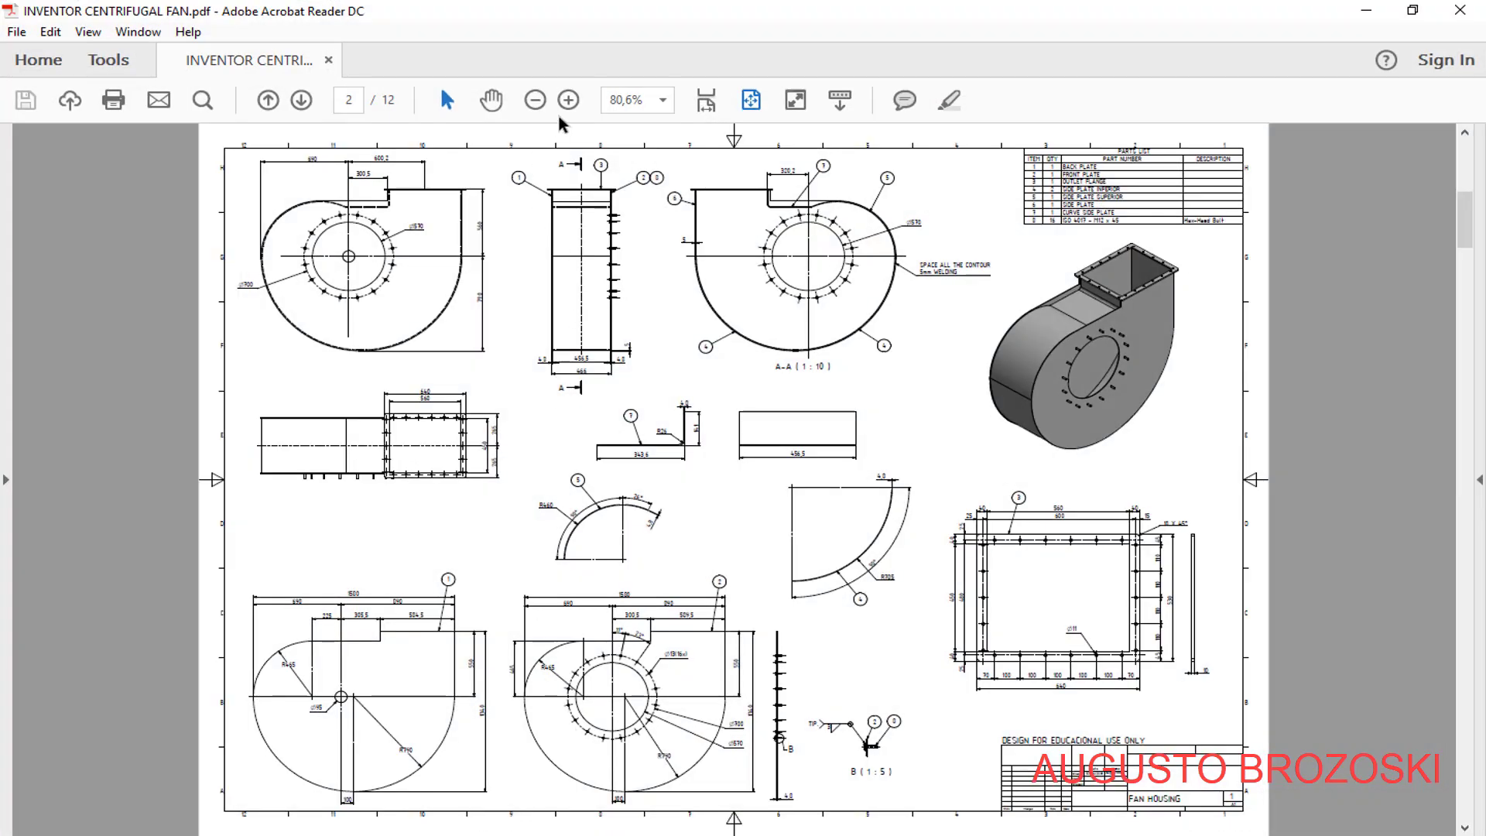
click(706, 99)
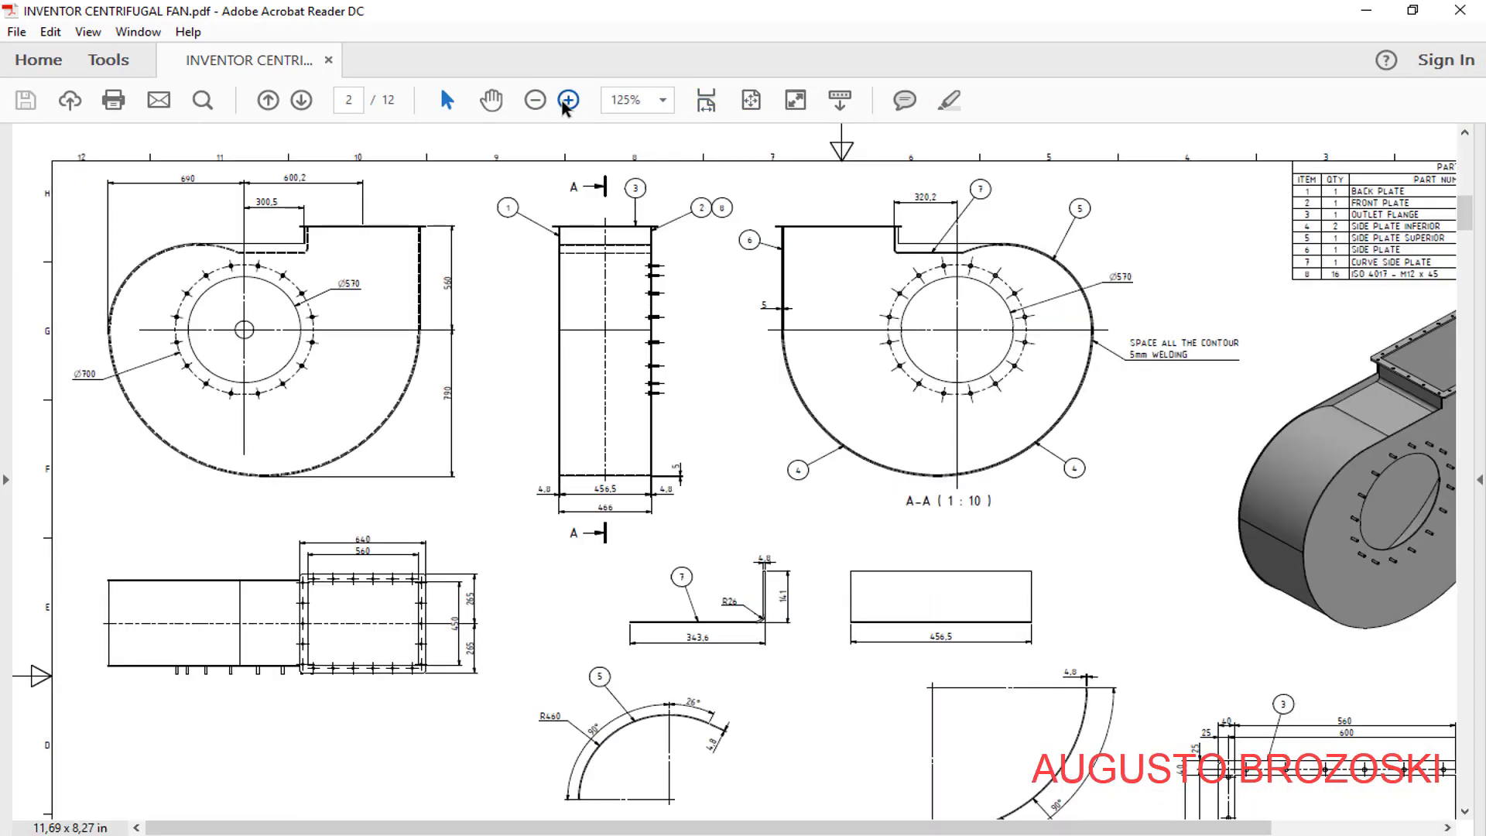
click(562, 101)
click(563, 102)
scroll(454, 376, down, 9)
scroll(451, 402, down, 9)
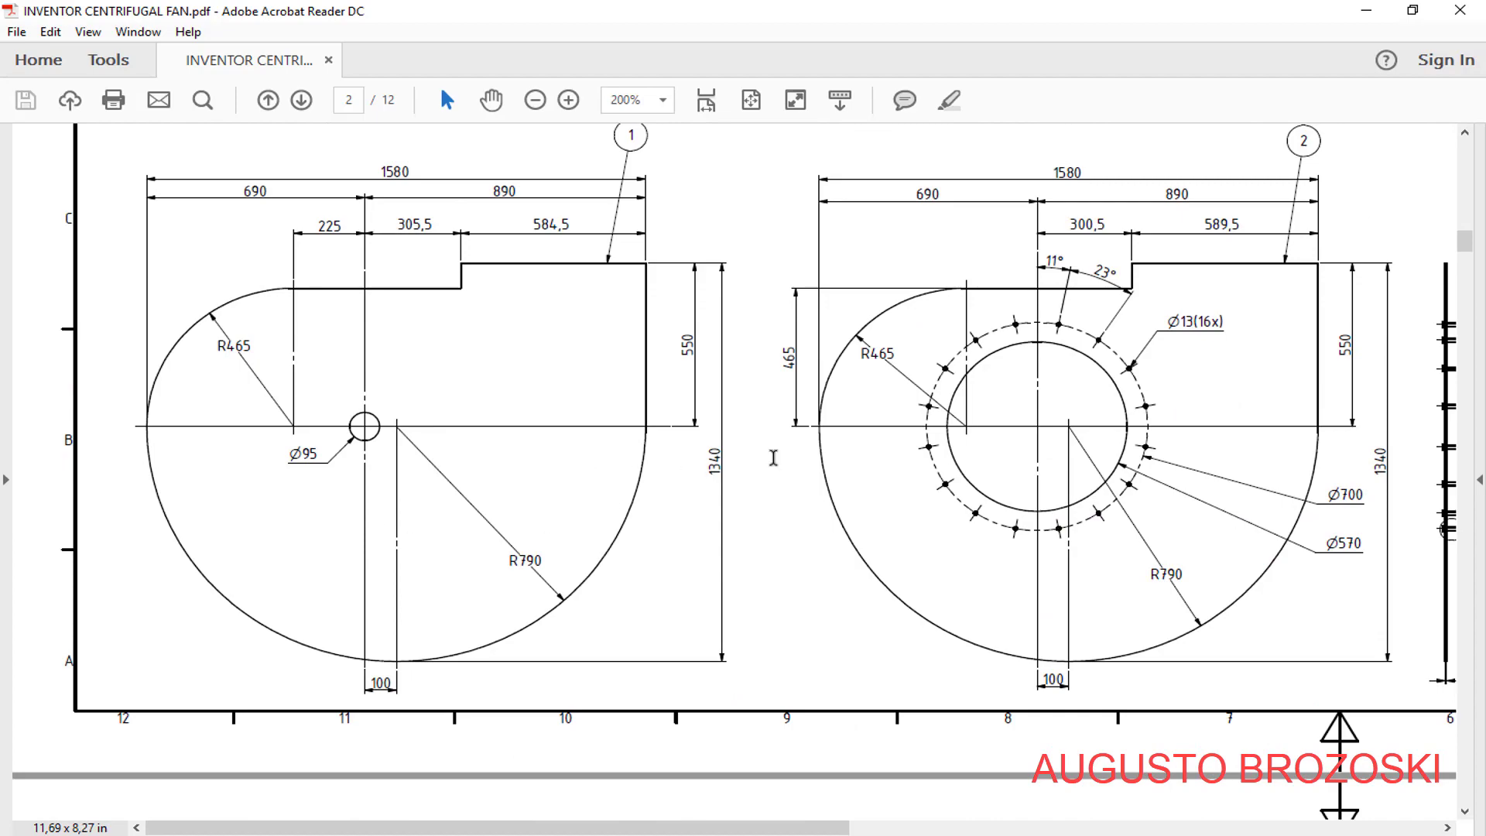
scroll(960, 452, up, 15)
scroll(960, 451, up, 4)
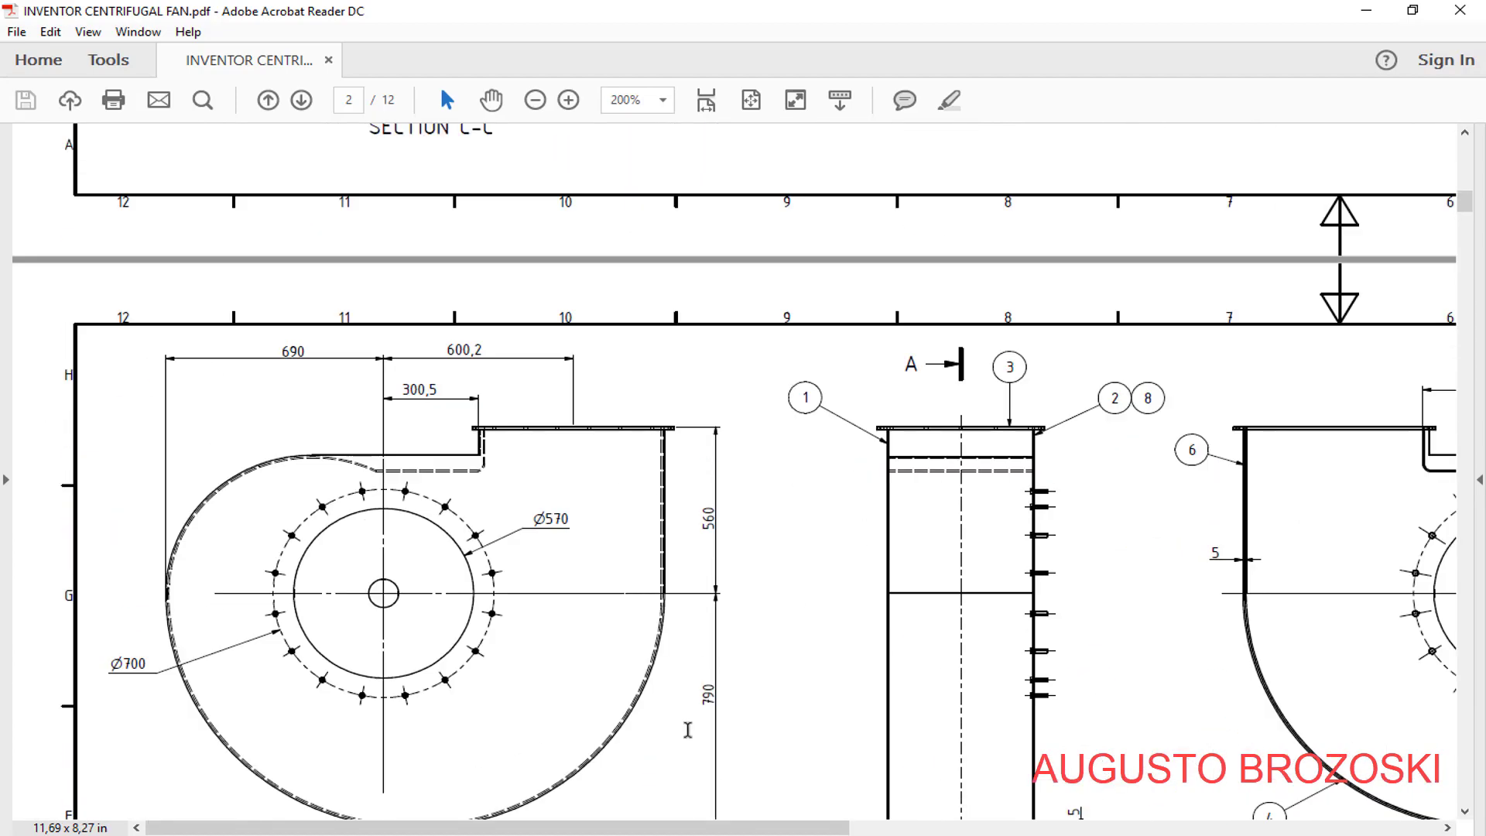
drag(732, 829, 1308, 826)
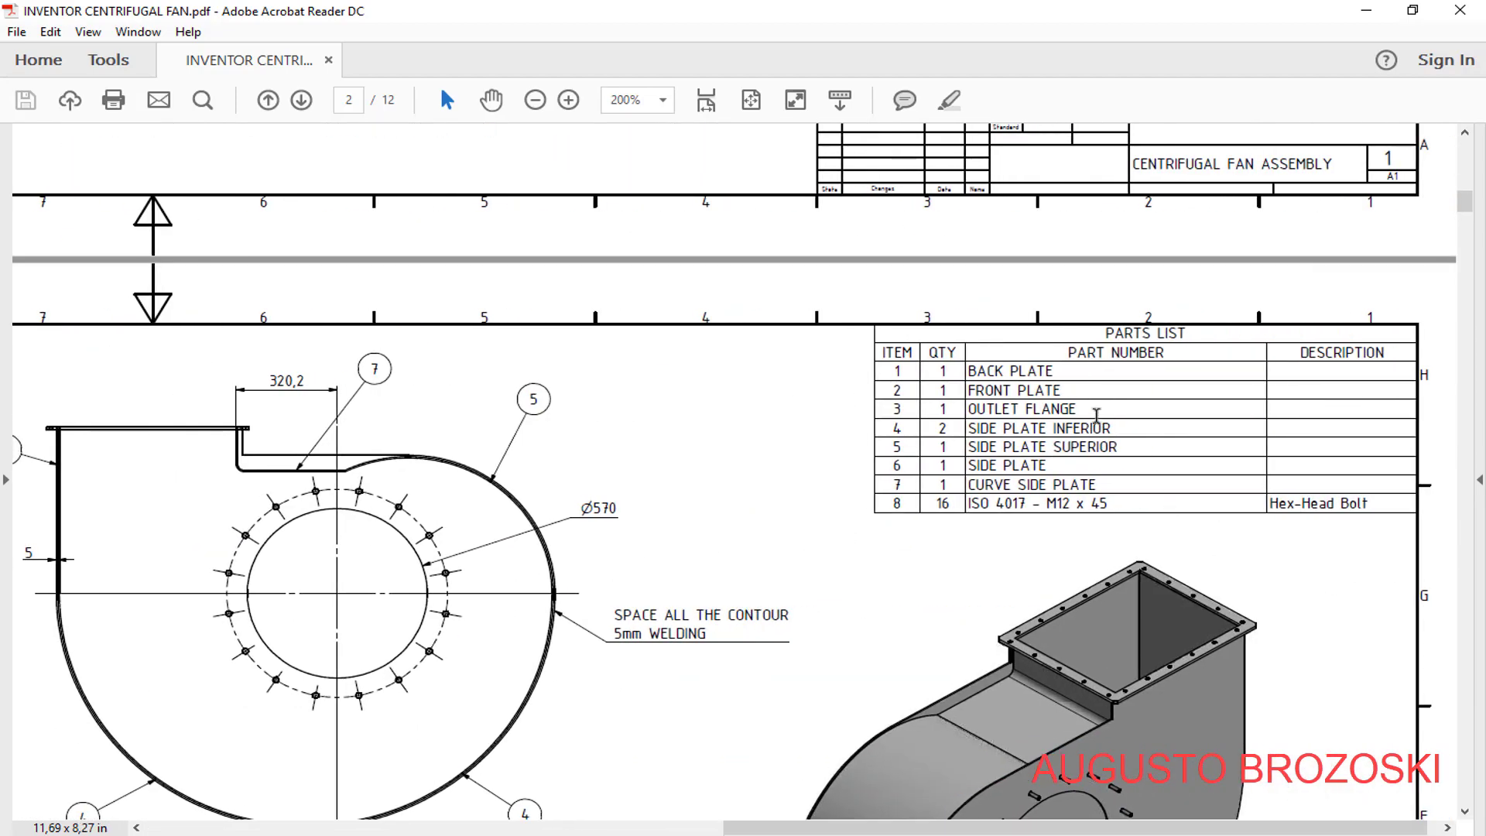
click(1366, 11)
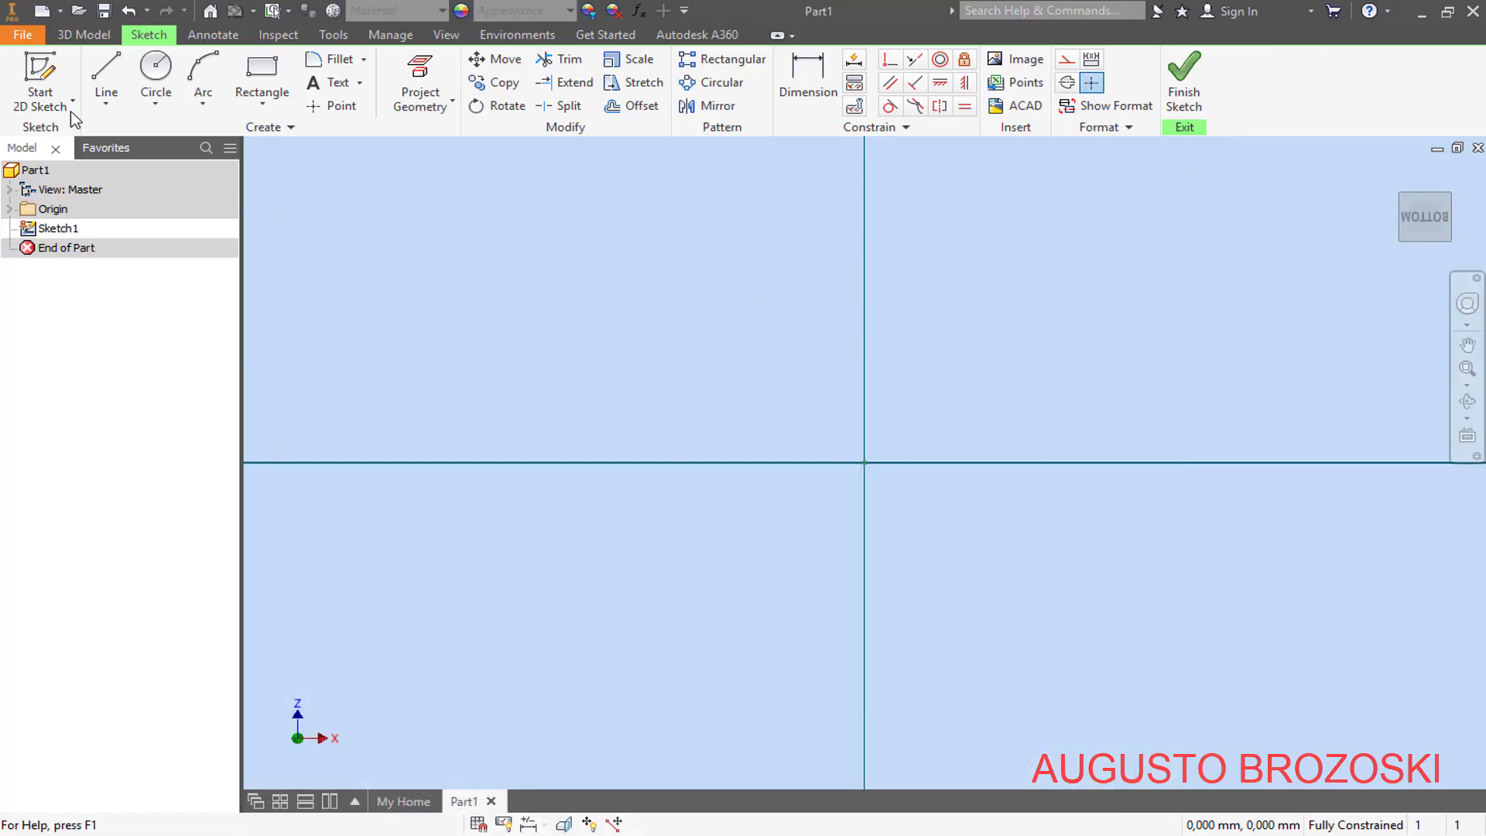
- Sketch a circle about 15.9 mm in diameter centred on the origin
click(159, 77)
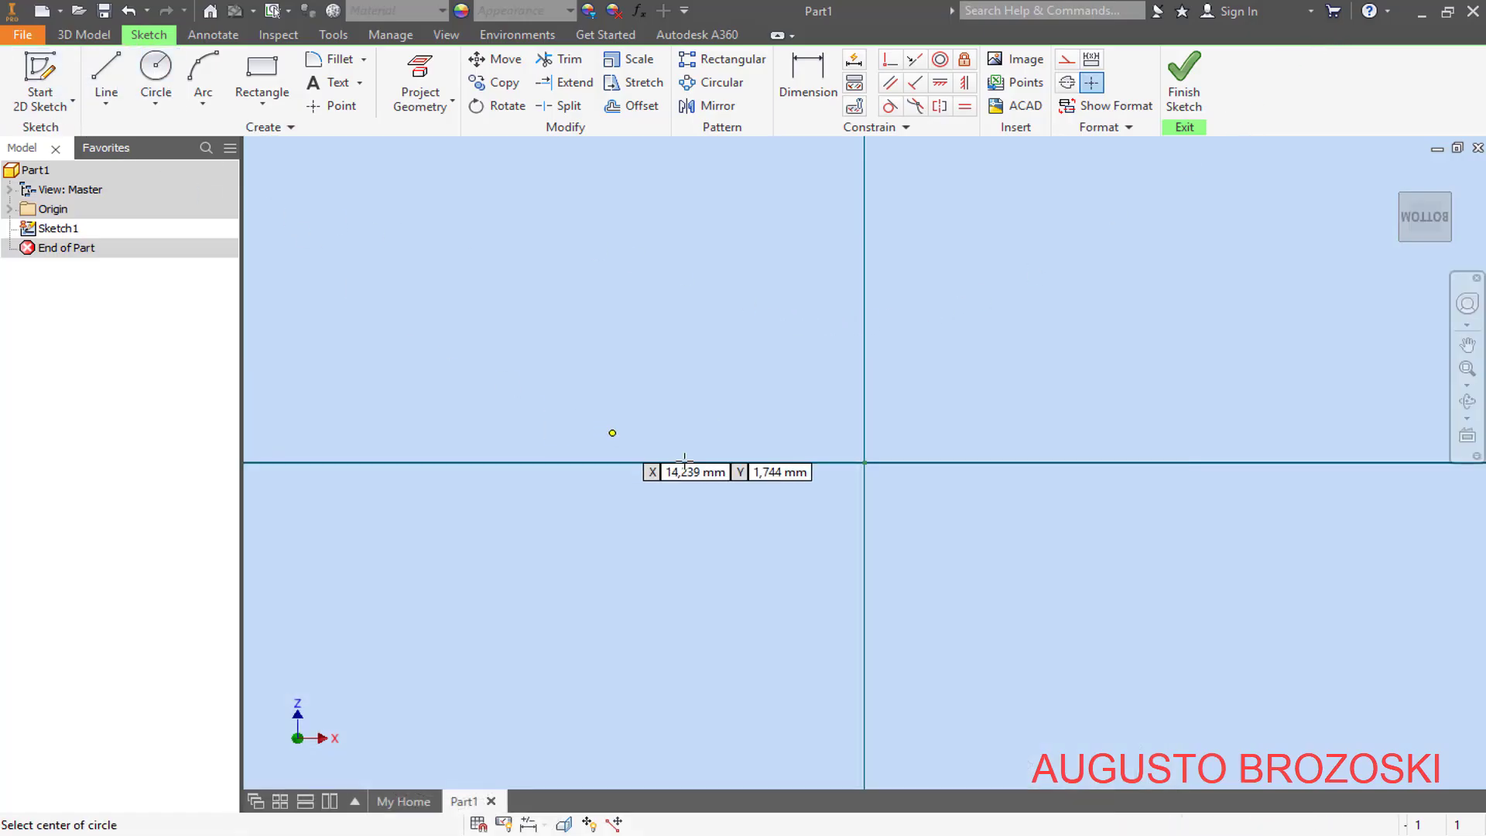
click(865, 463)
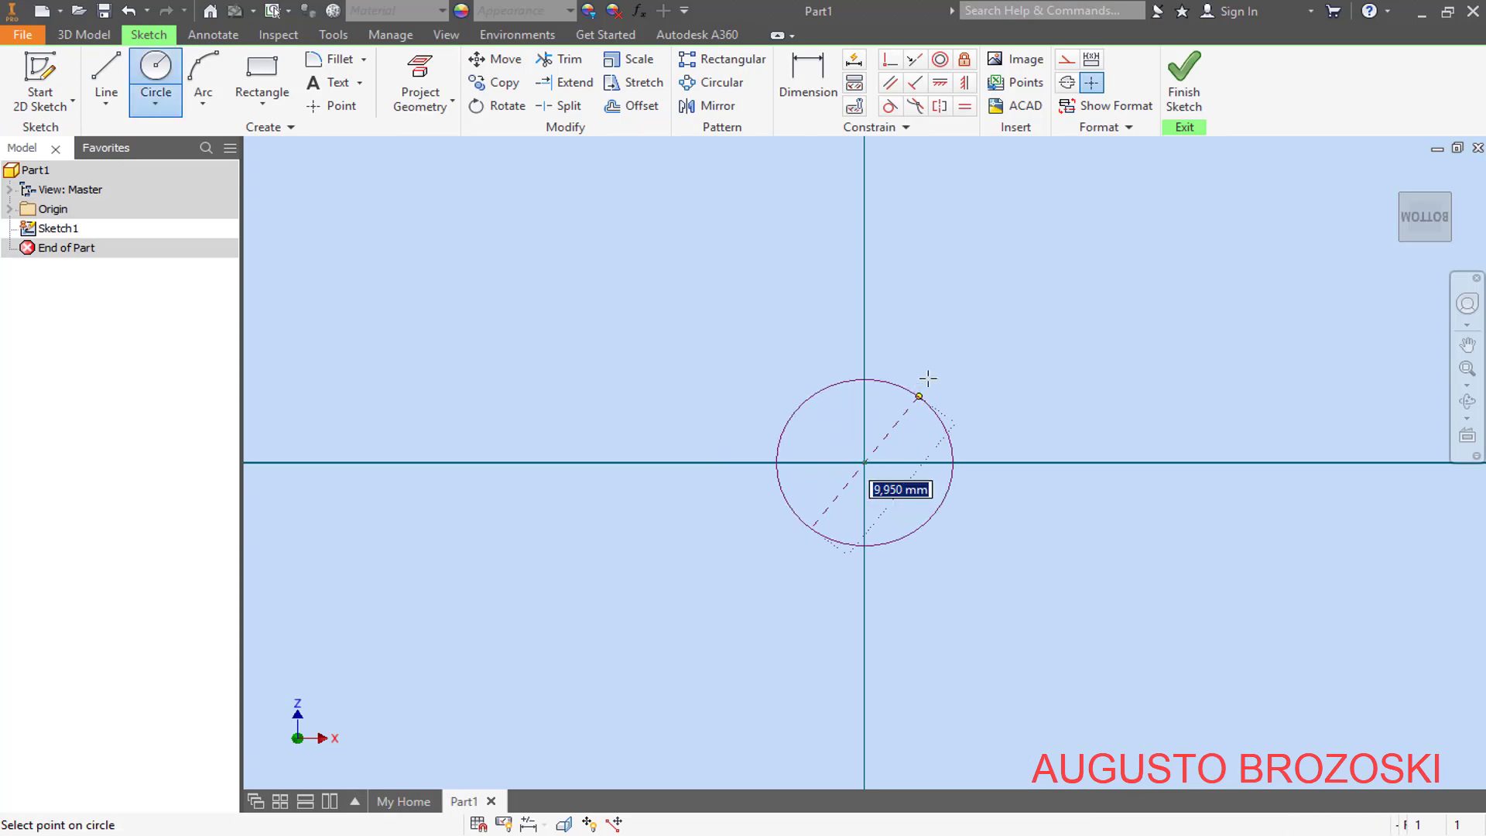
click(944, 349)
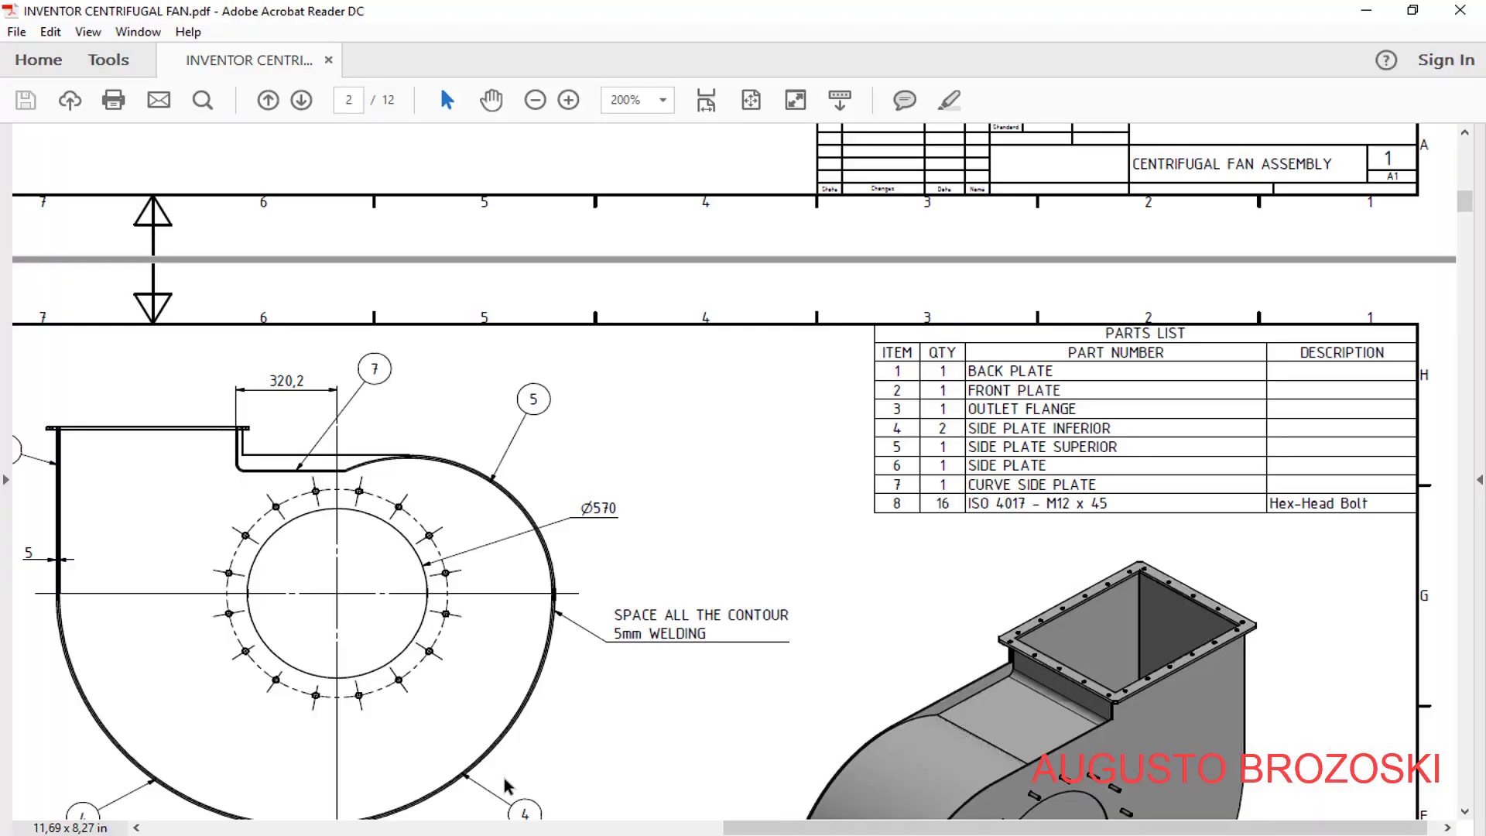
- Look up the back plate's central hole in the PDF drawing and dimension the sketched circle's diameter to 95 mm
scroll(489, 720, down, 10)
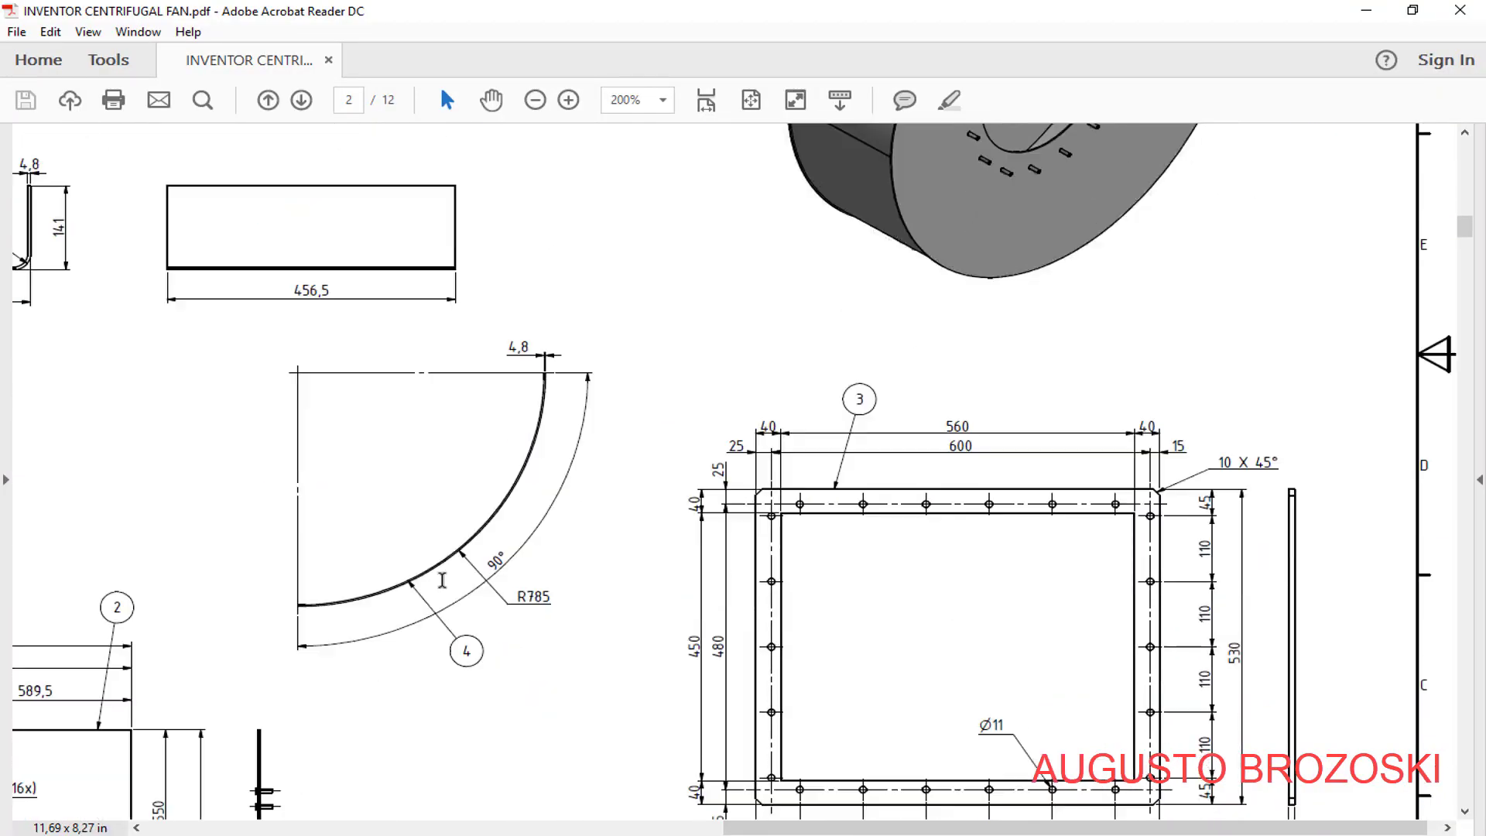
drag(793, 826, 225, 808)
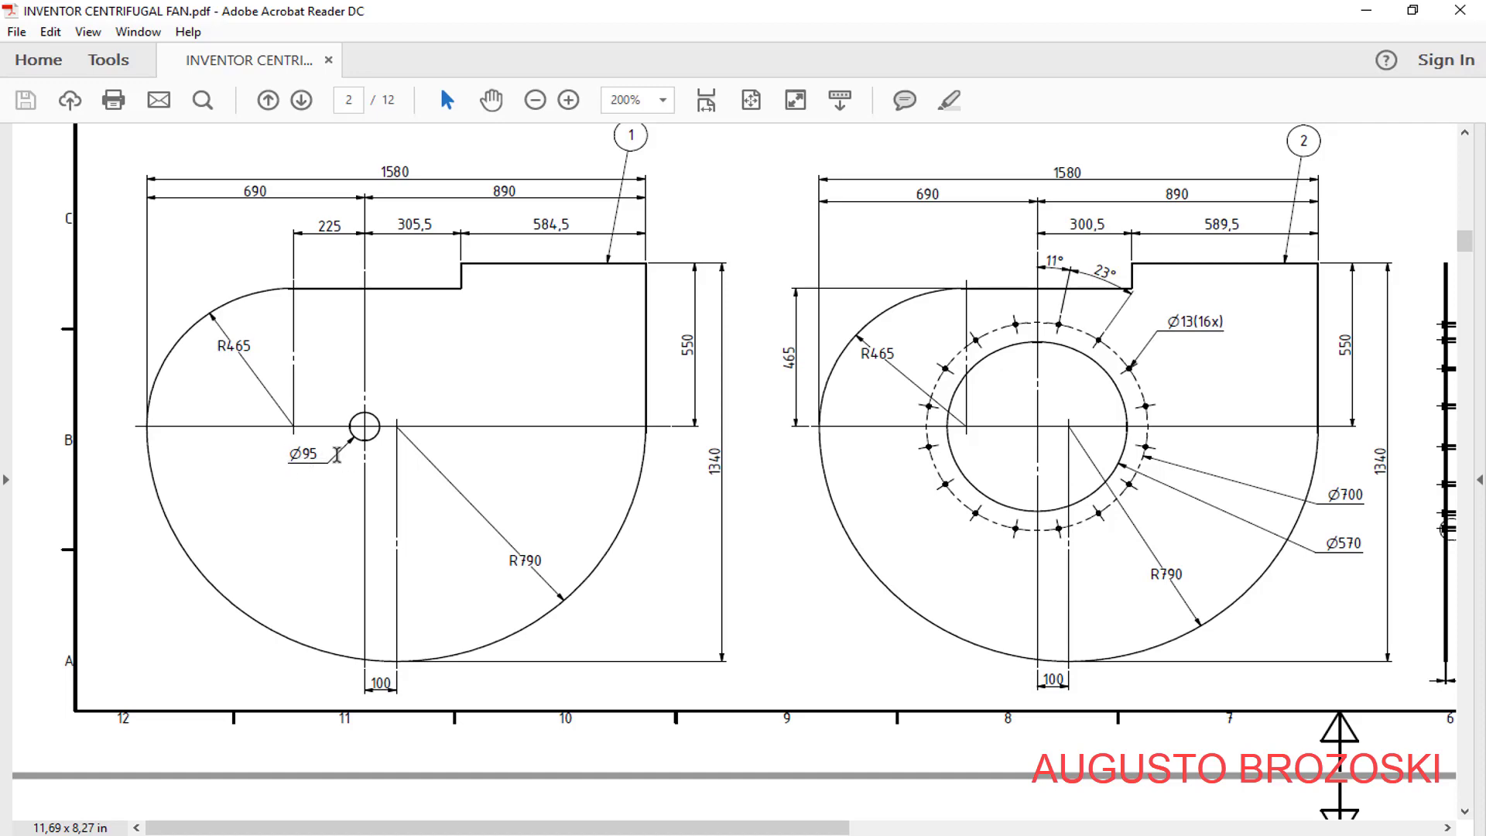
click(1373, 17)
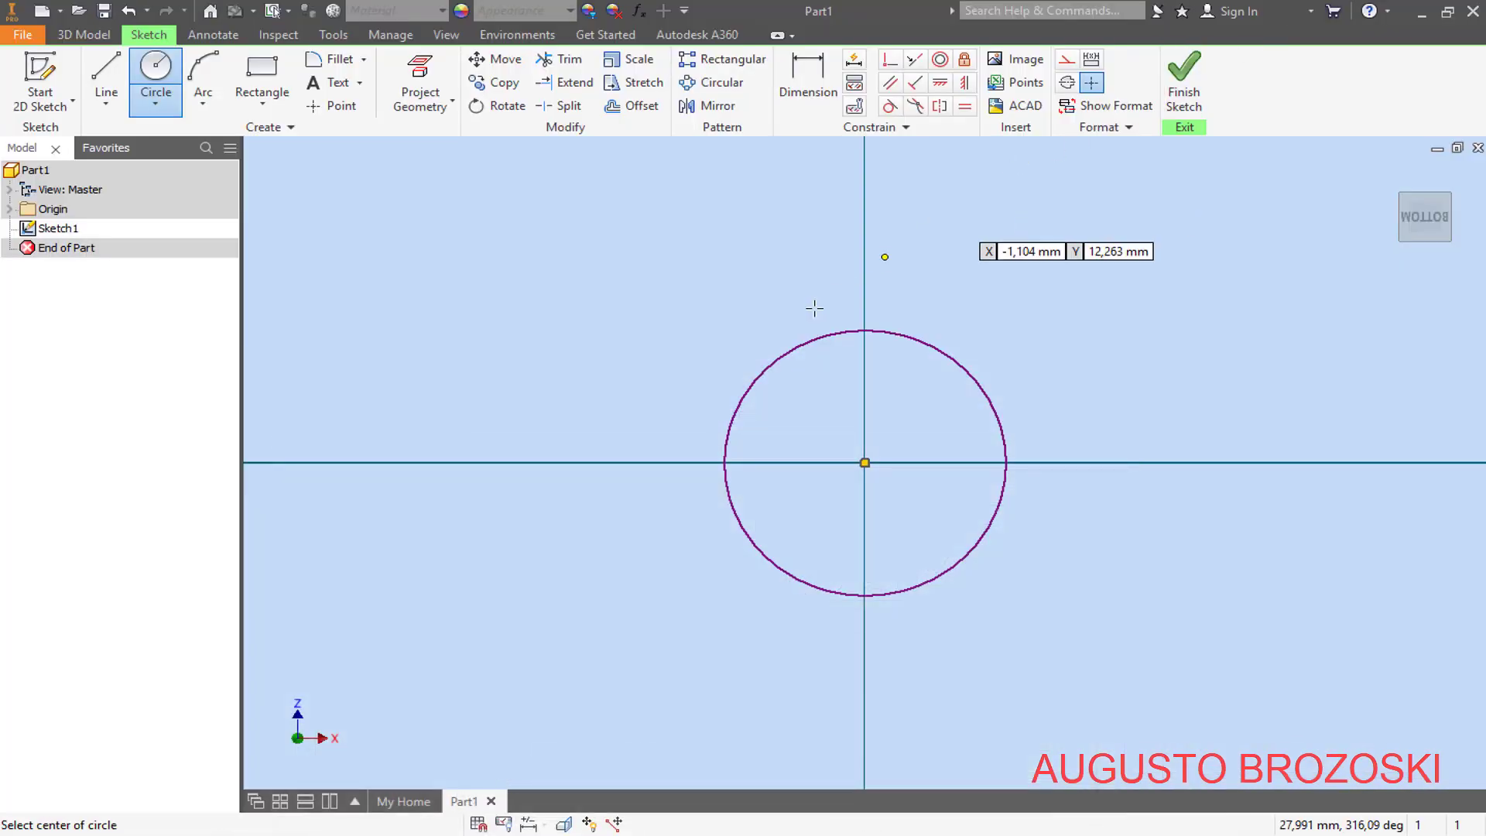
click(809, 71)
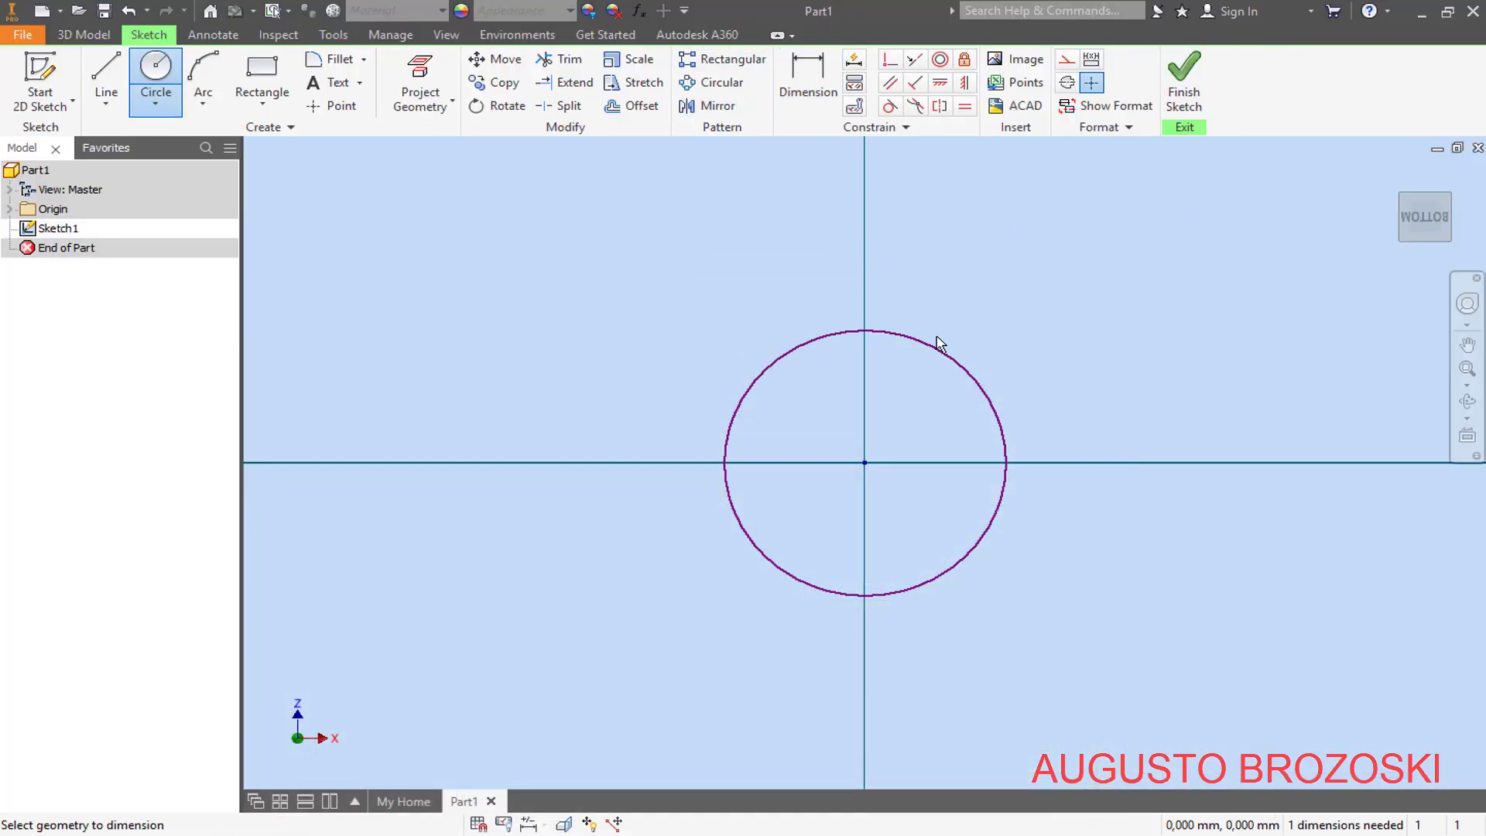
click(936, 356)
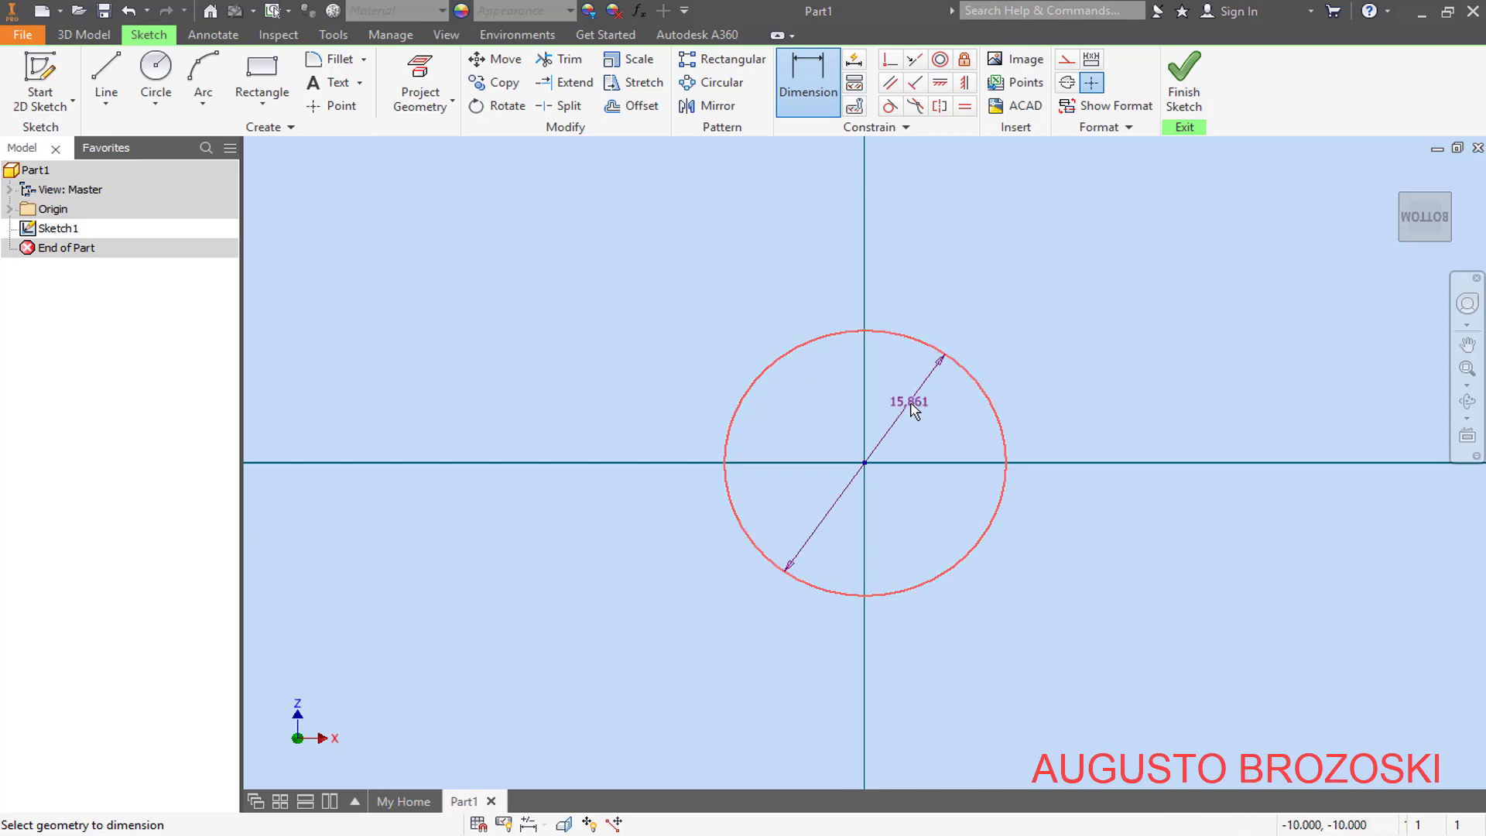
click(908, 445)
text(95)
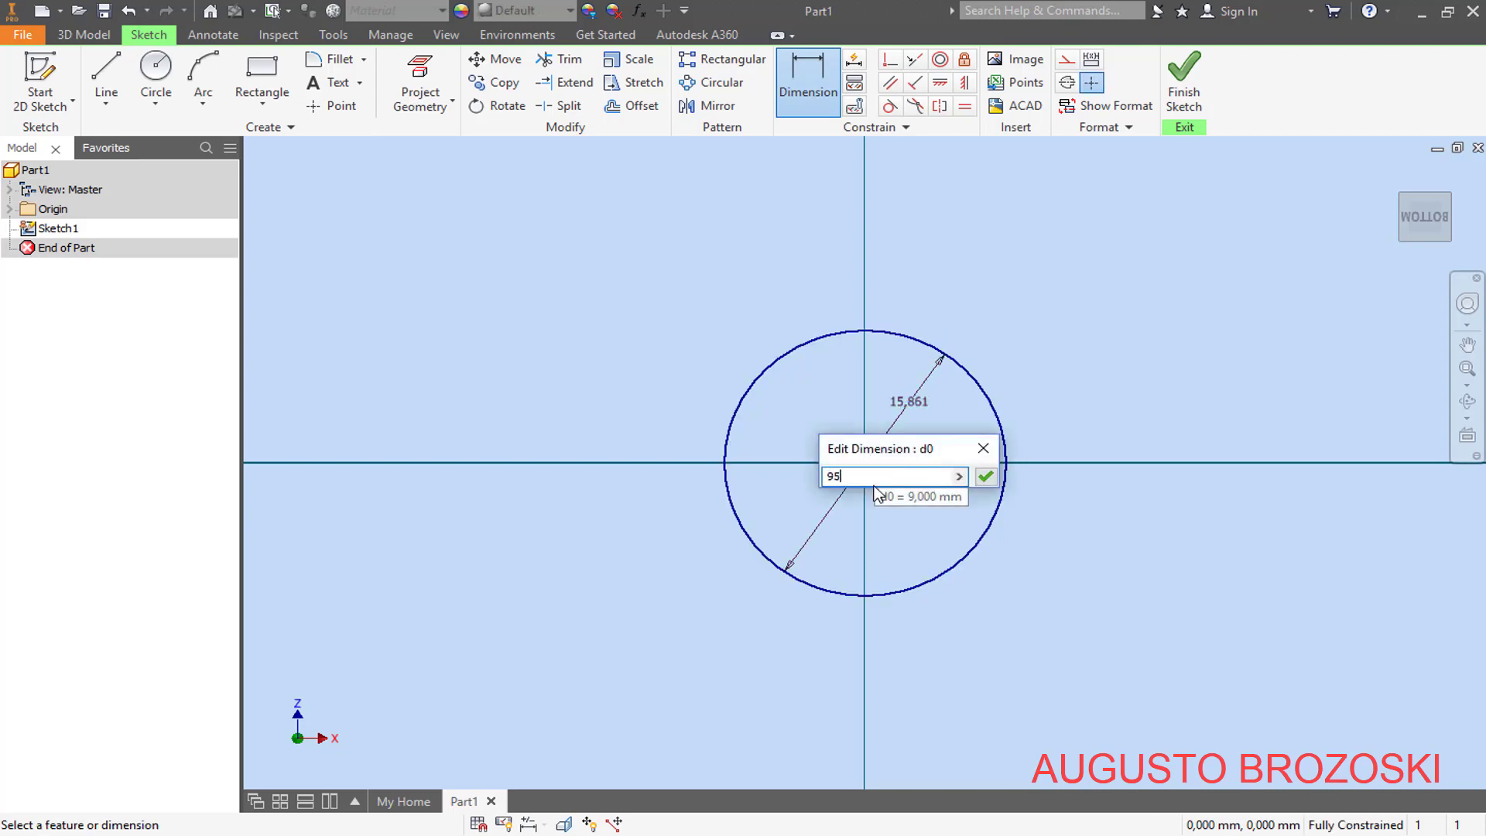
key(Return)
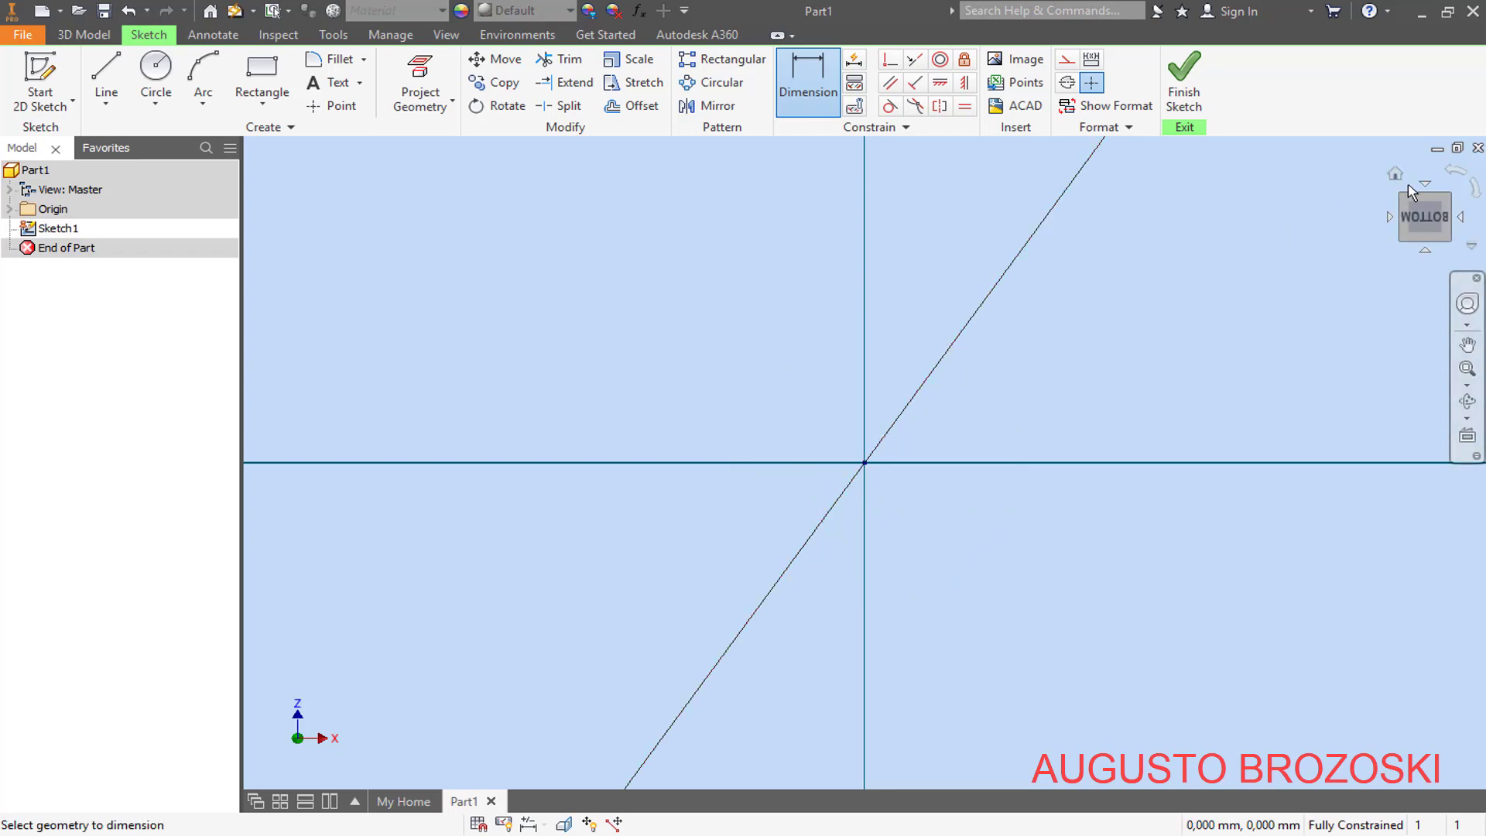
click(1430, 222)
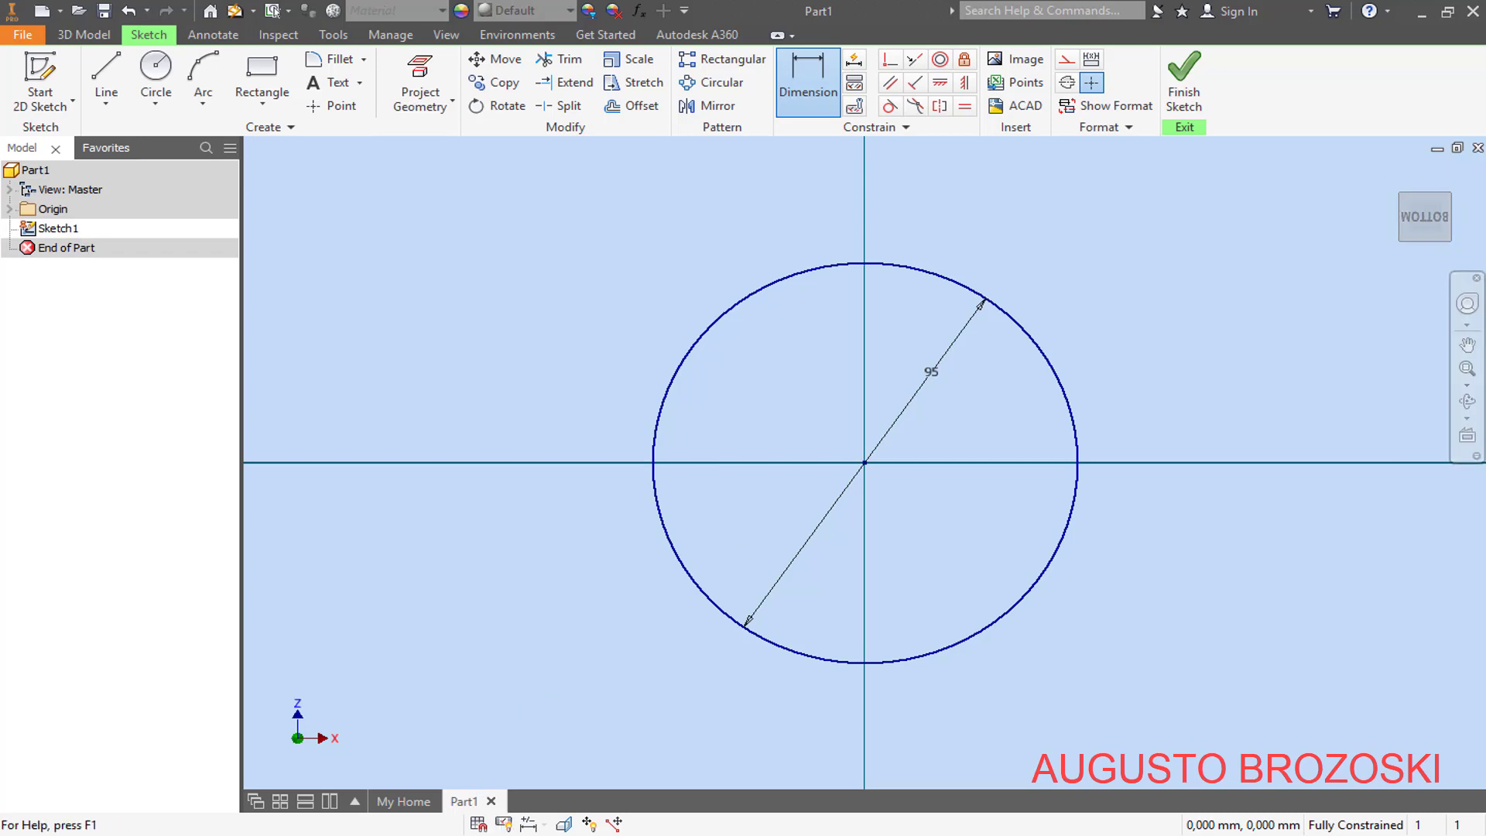
- Check the back plate's outline dimensions in the Acrobat Reader drawing and return to the Inventor sketch
click(534, 834)
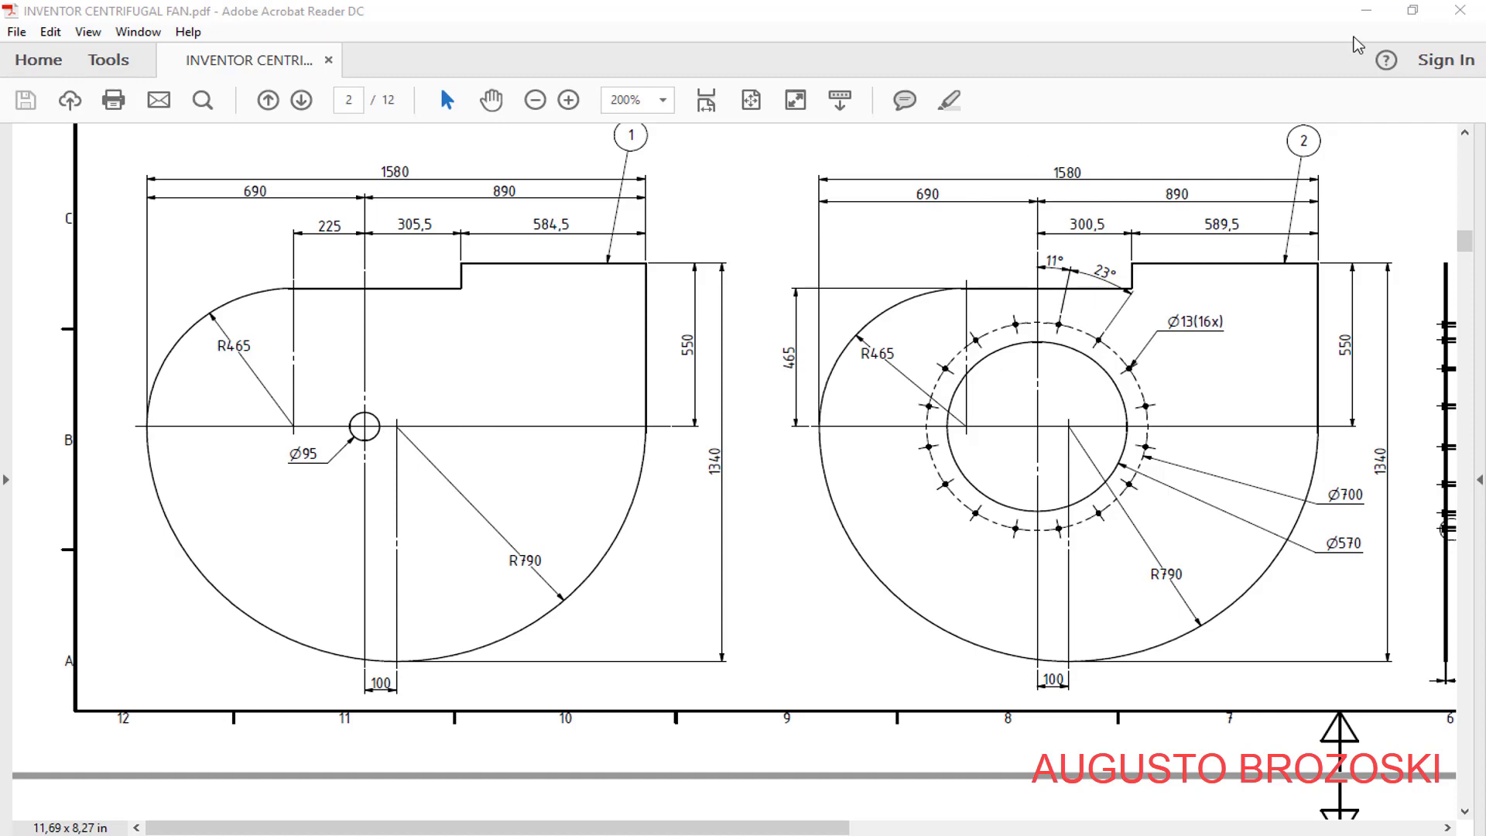
click(1366, 11)
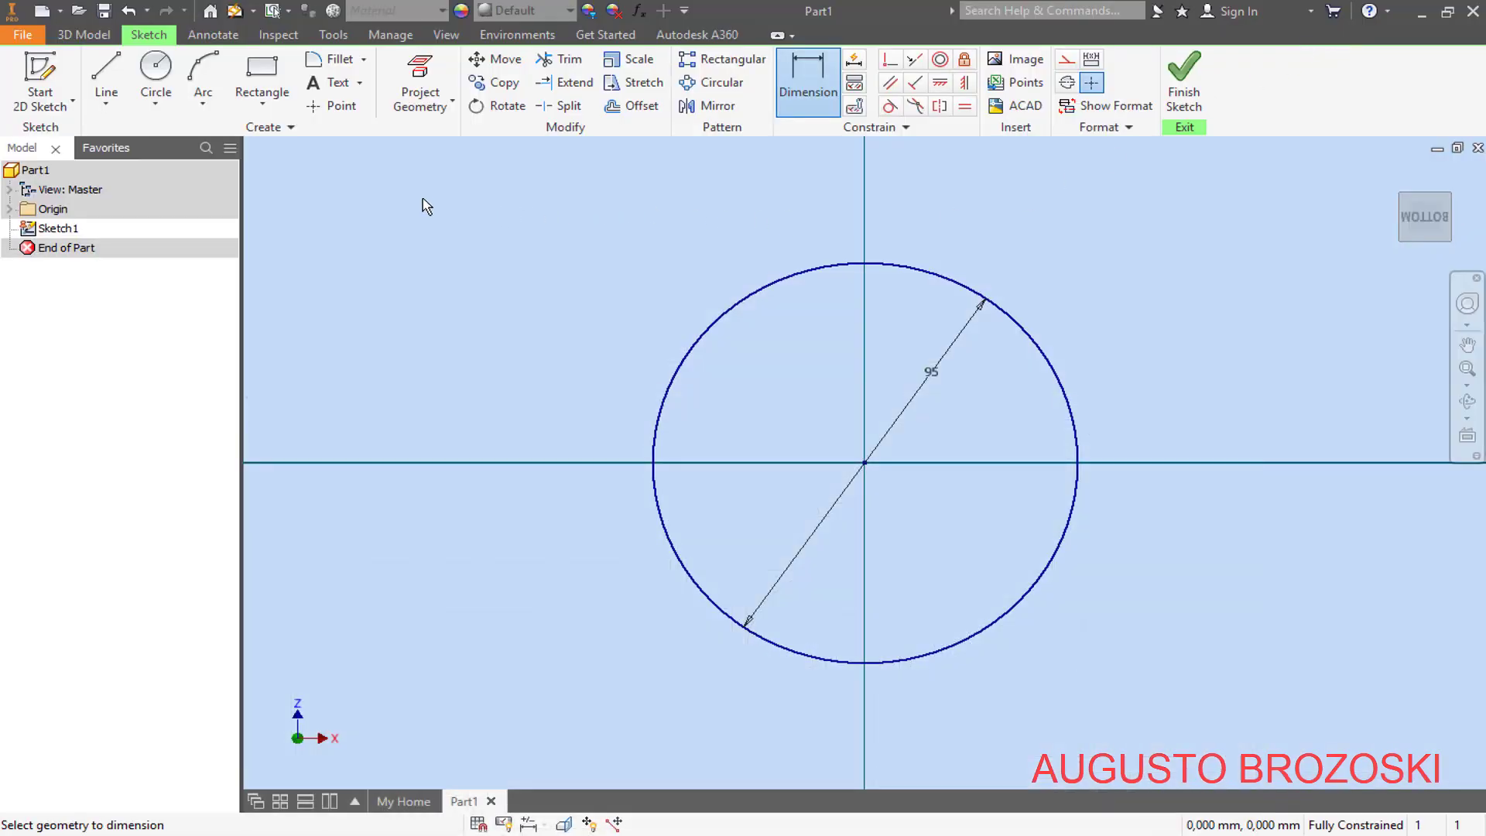
- Sketch a circle about 670 mm in diameter around the 95 mm circle, centred on the horizontal axis about 21 mm right of the origin
click(155, 74)
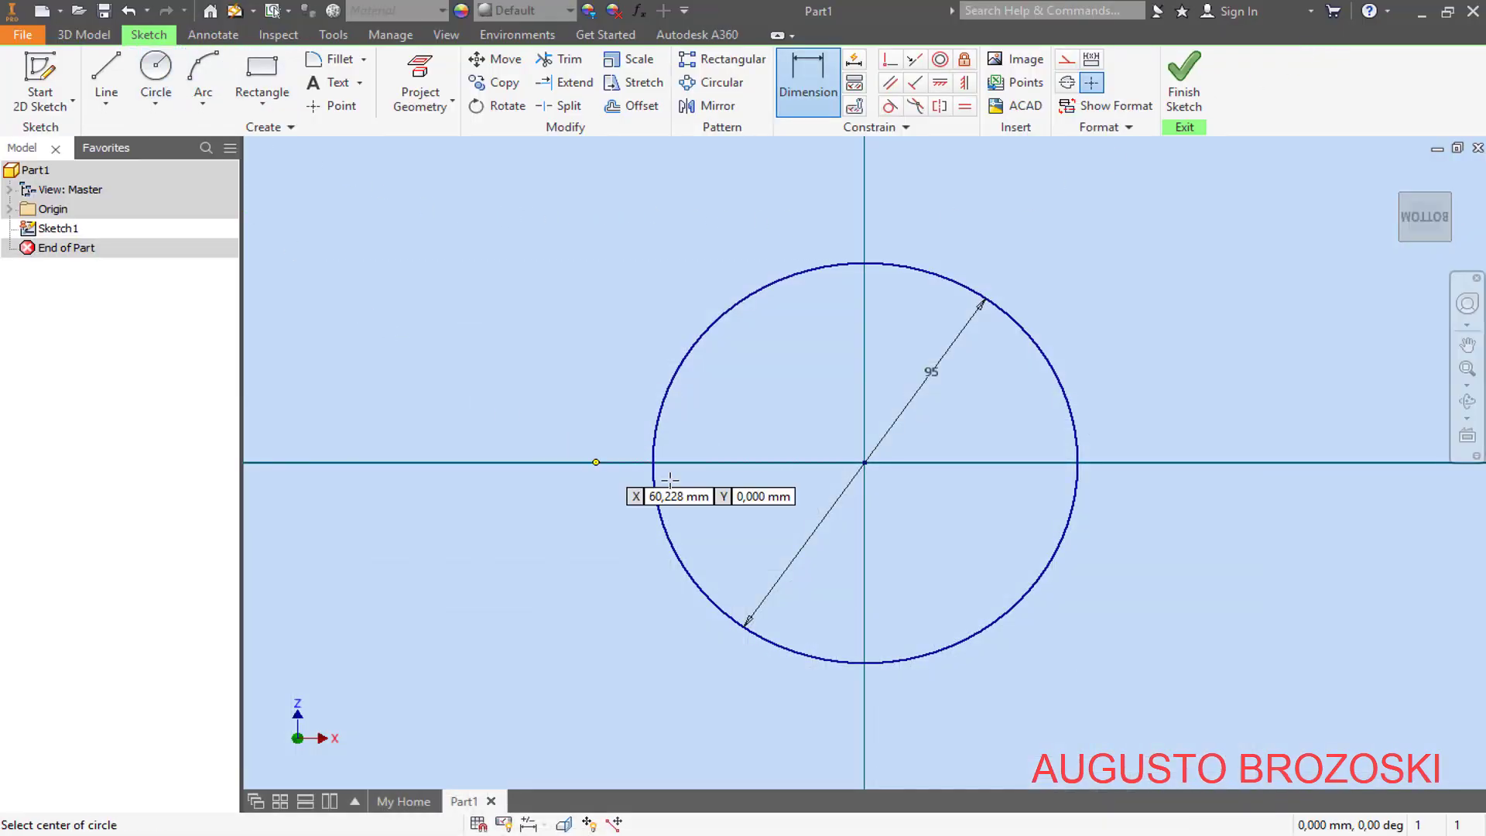
click(960, 462)
scroll(960, 462, down, 6)
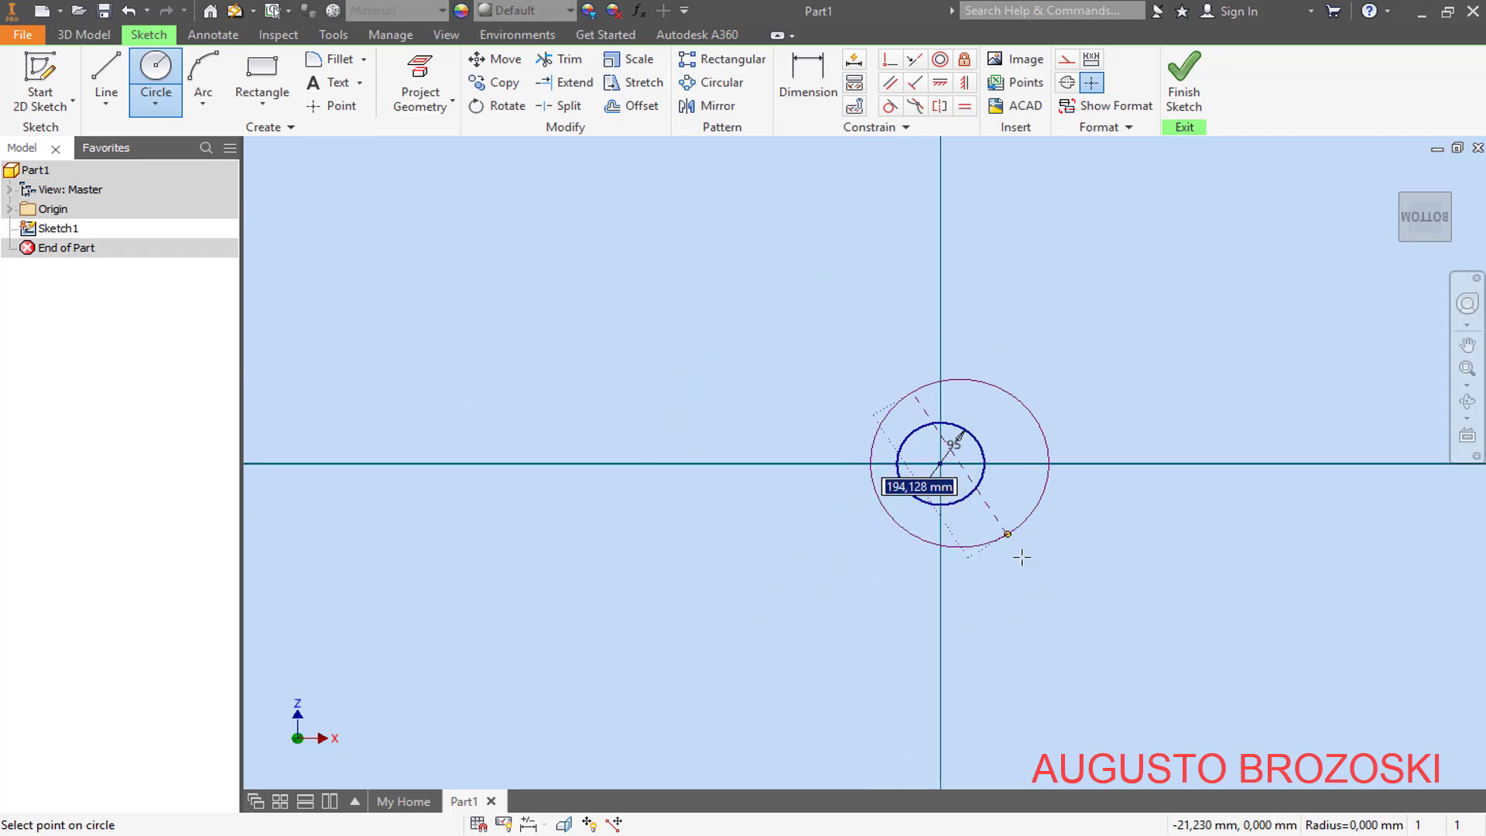
click(1161, 685)
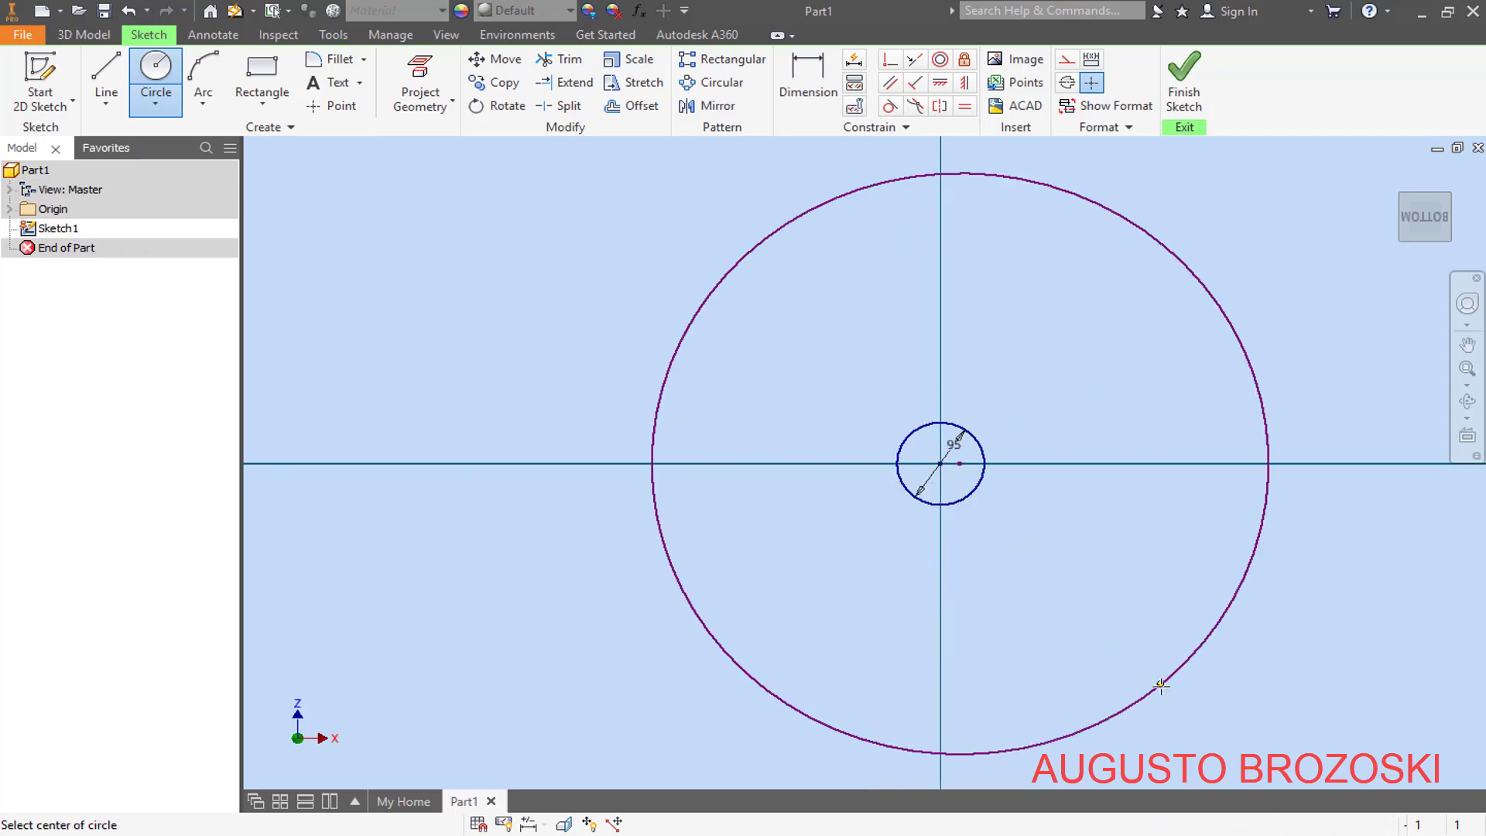
- Draw a horizontal line across the large circle, joining its leftmost and rightmost points
click(115, 66)
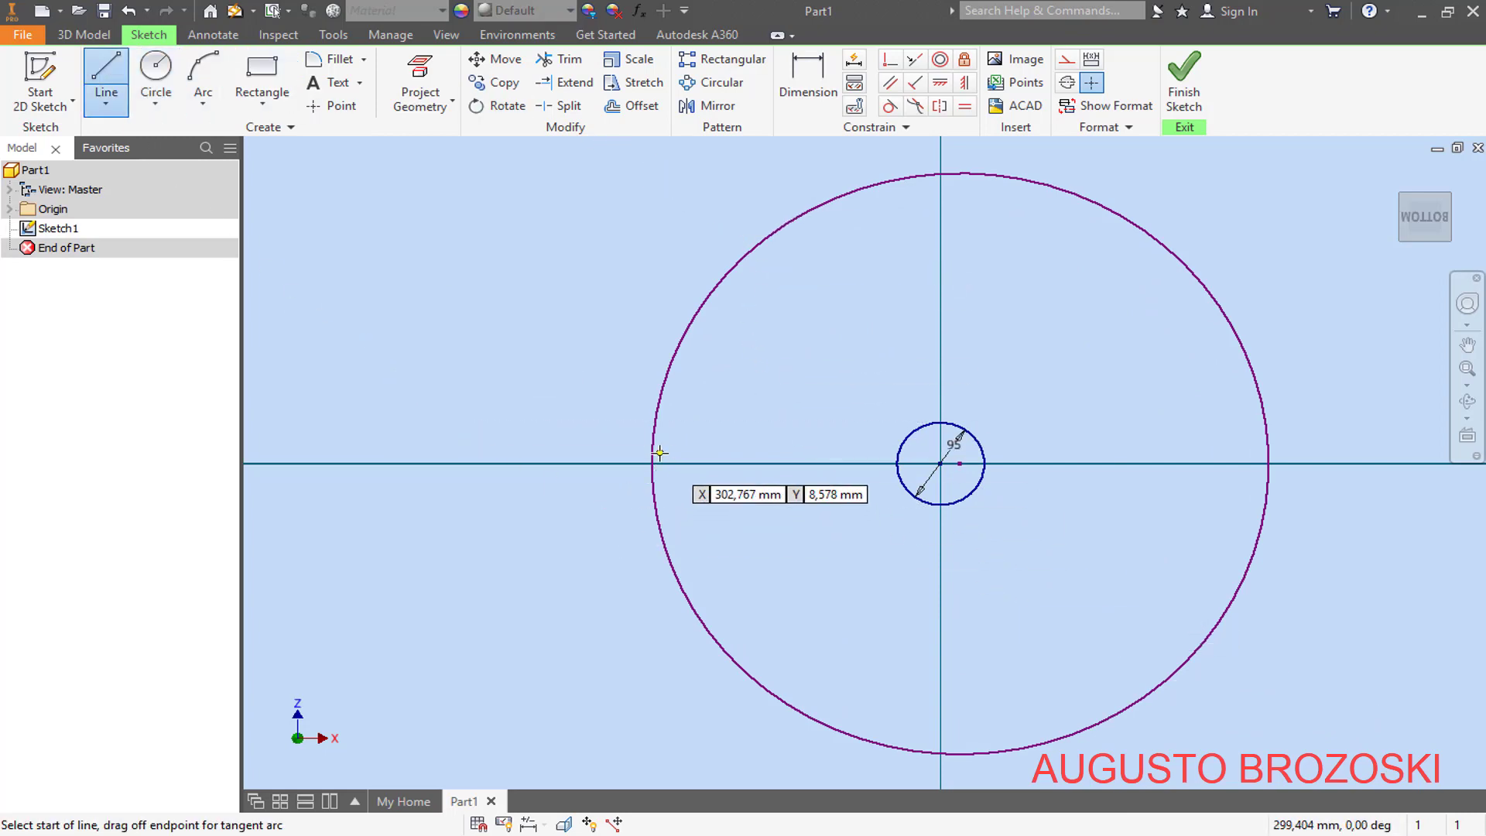
click(652, 463)
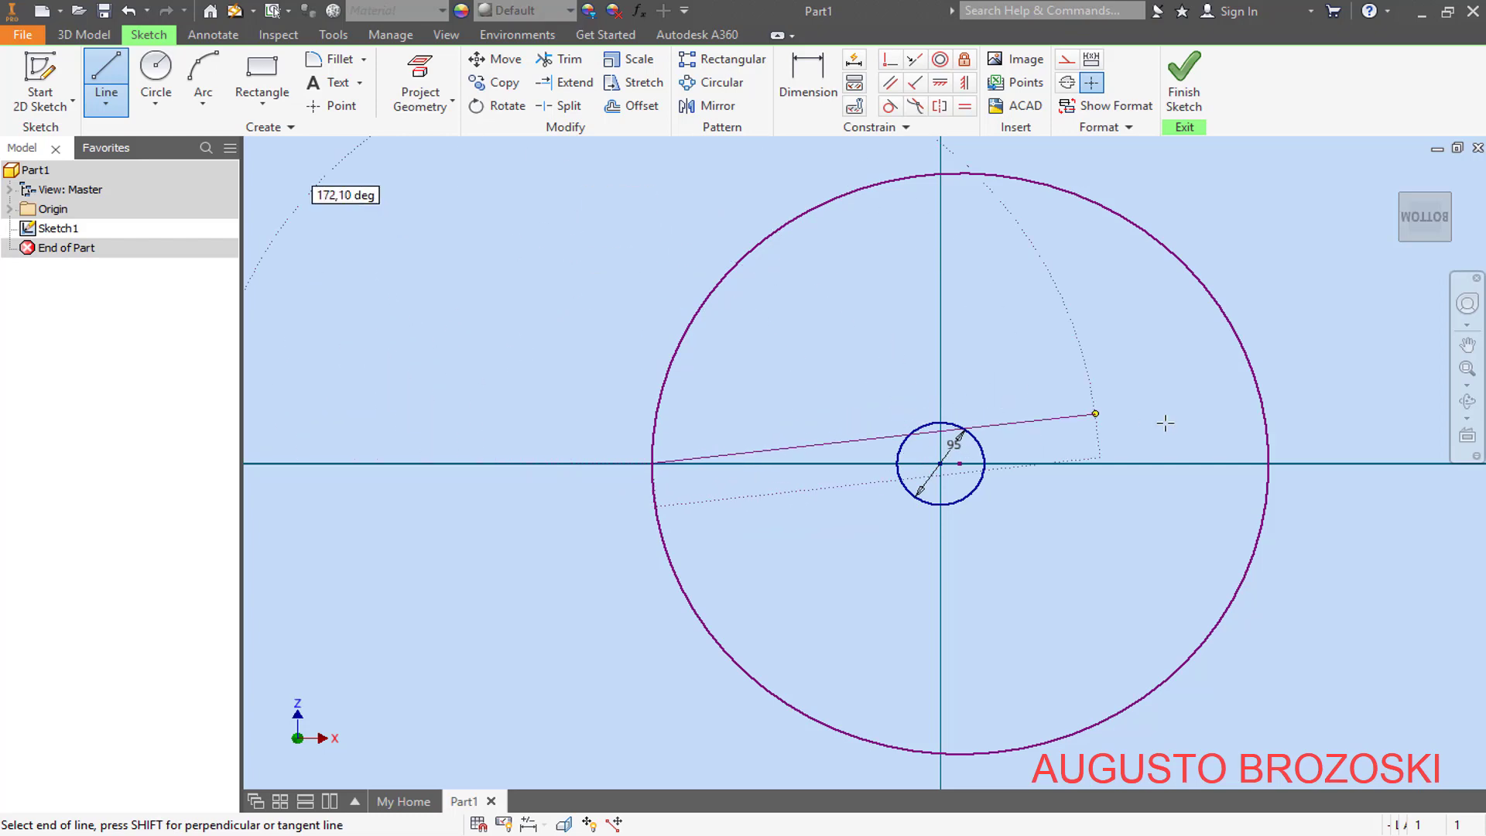
double_click(1269, 463)
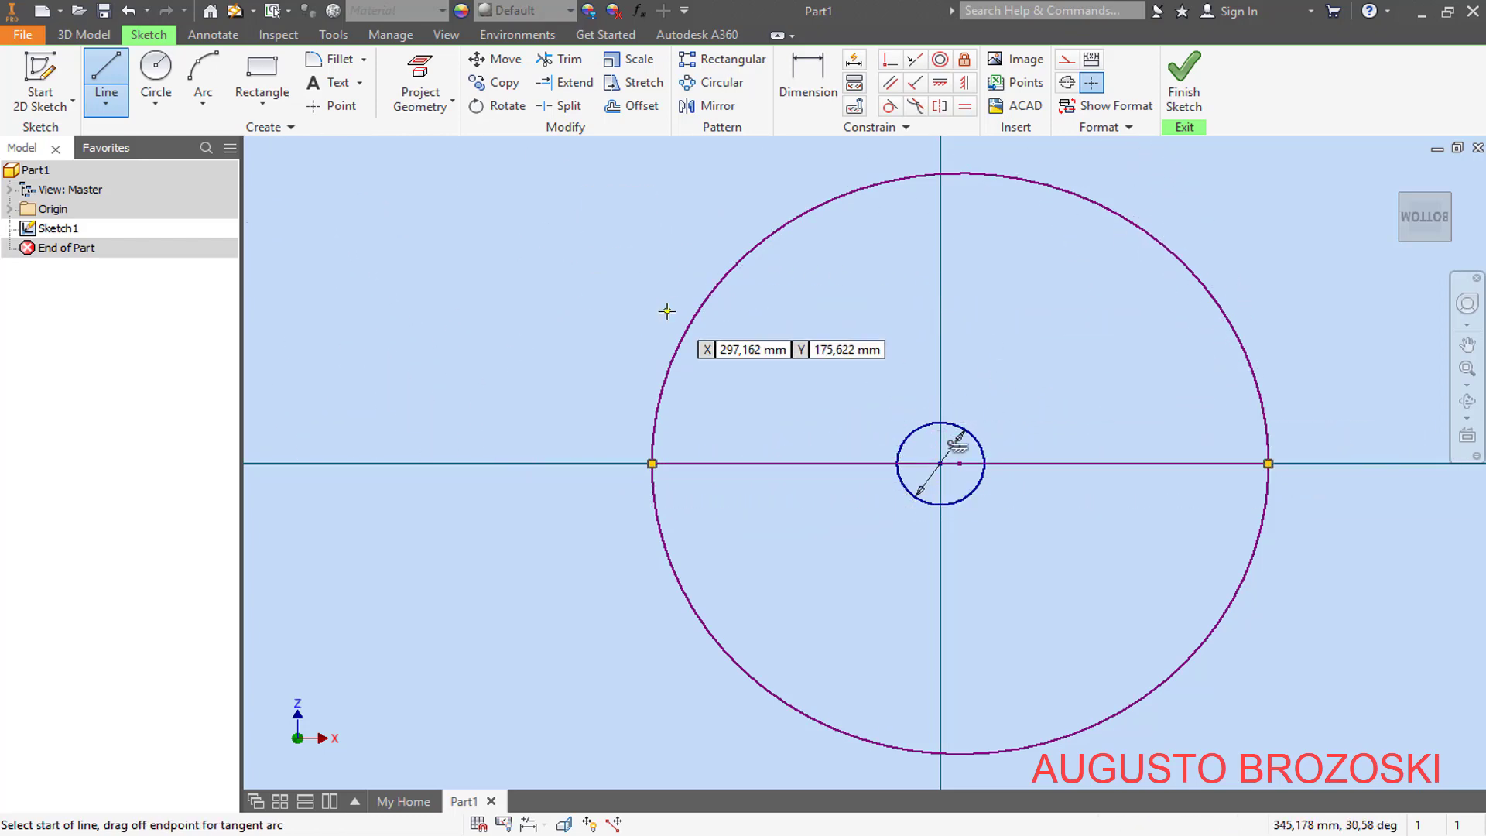
key(Escape)
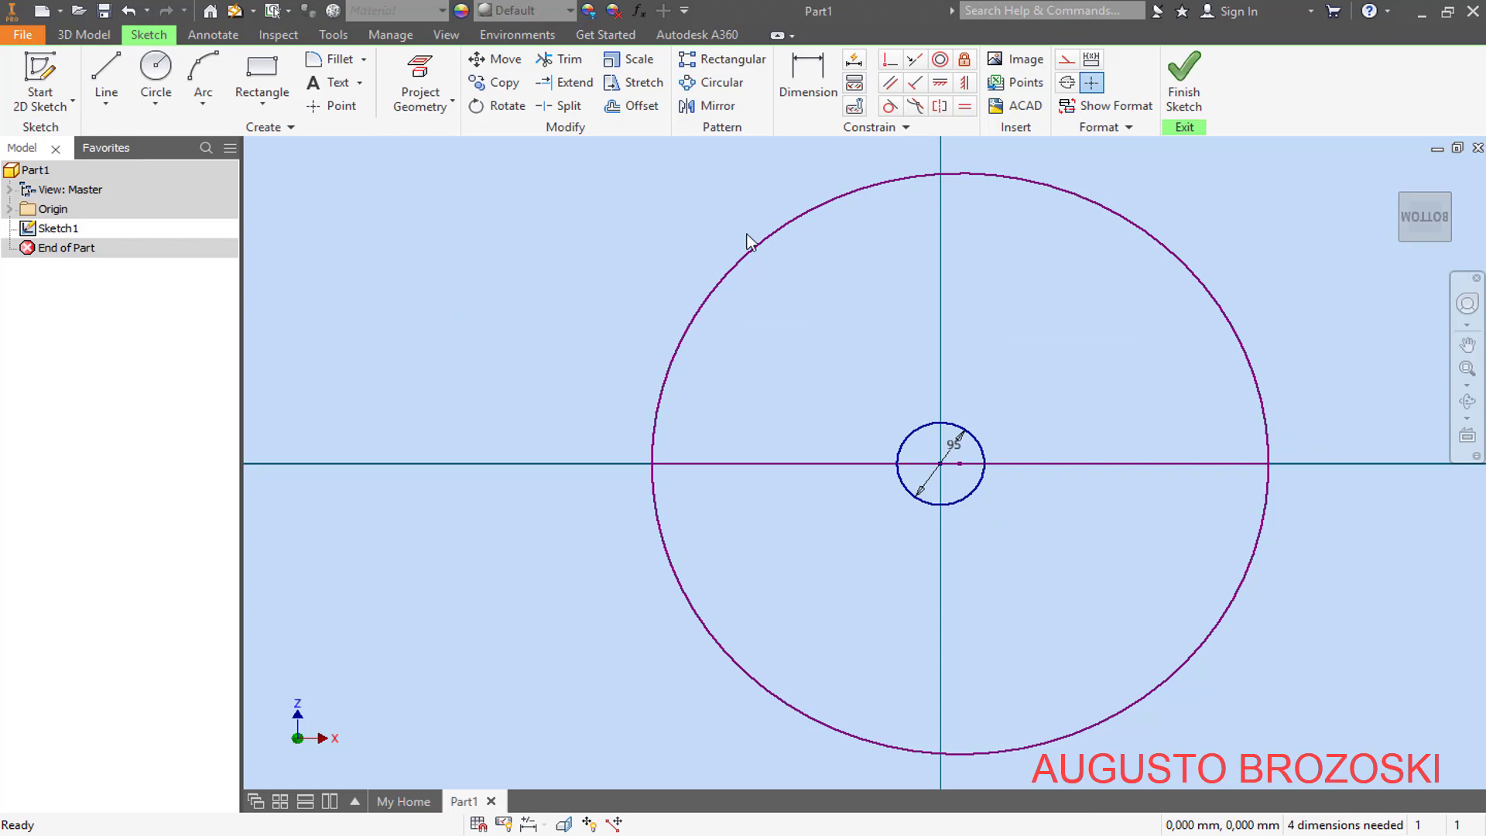
- Trim away the upper half of the large circle above the horizontal line
click(558, 59)
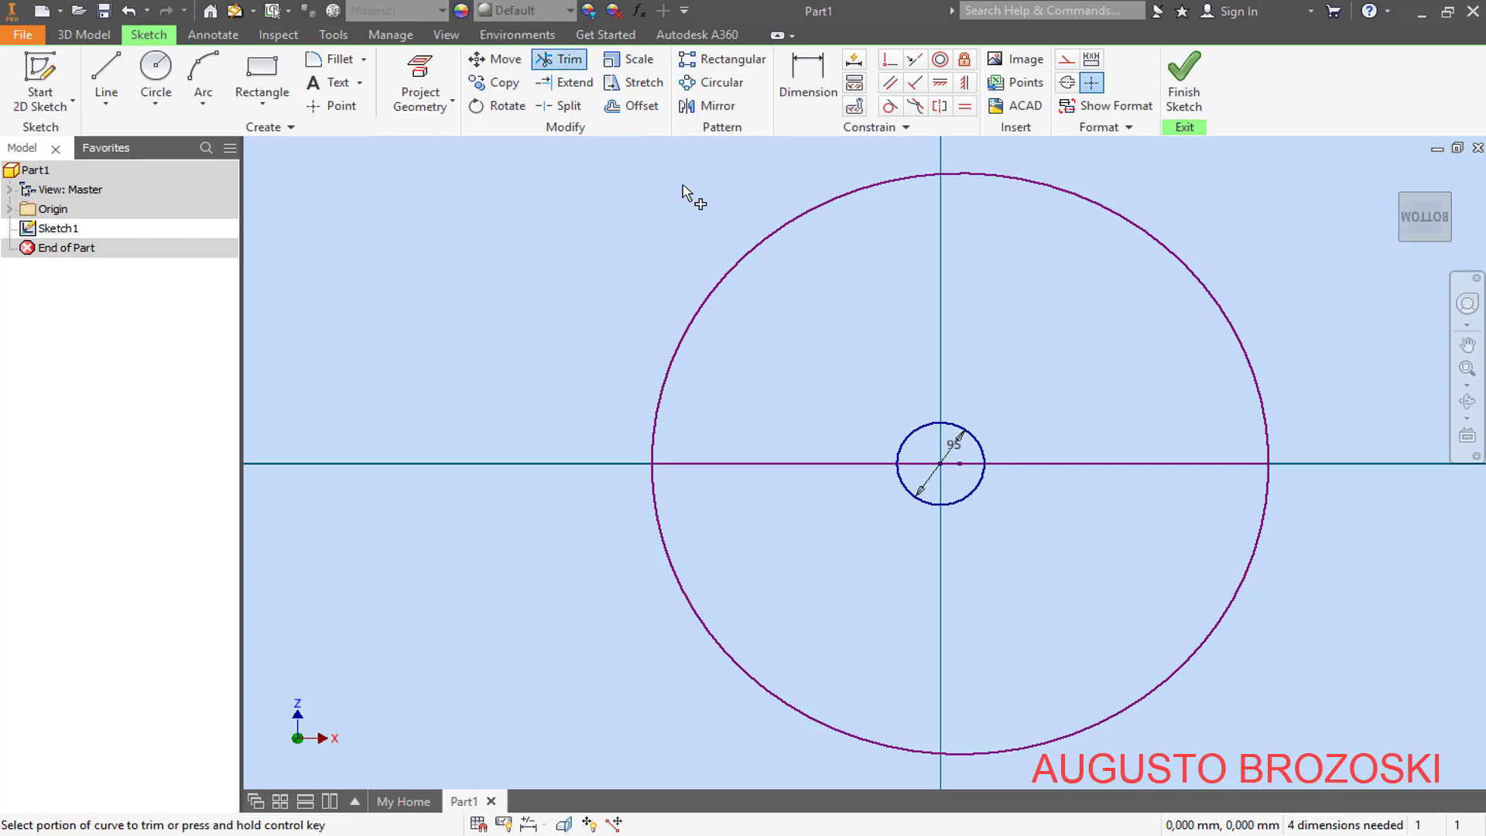
click(854, 192)
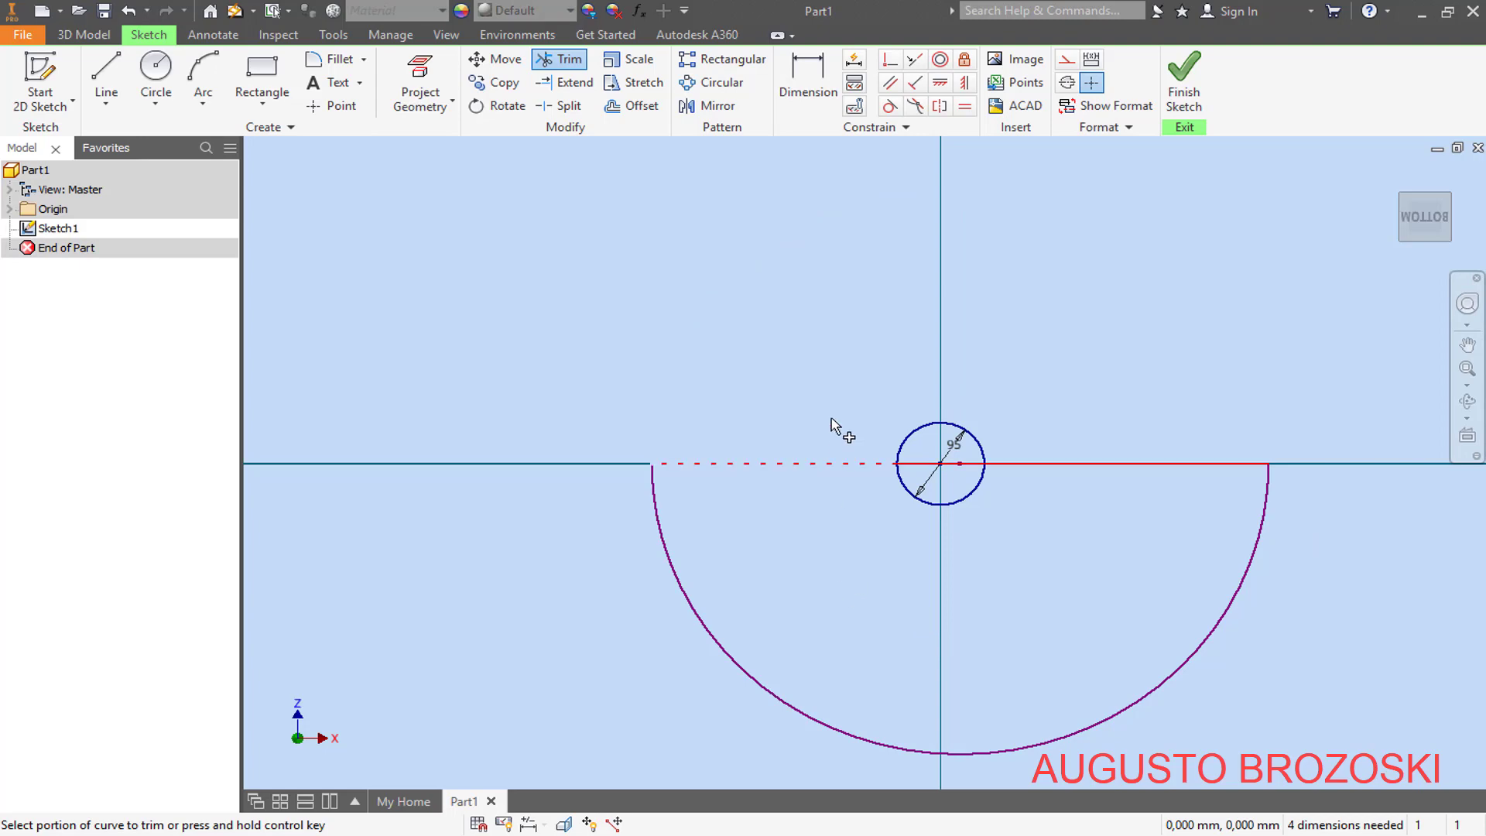
key(Escape)
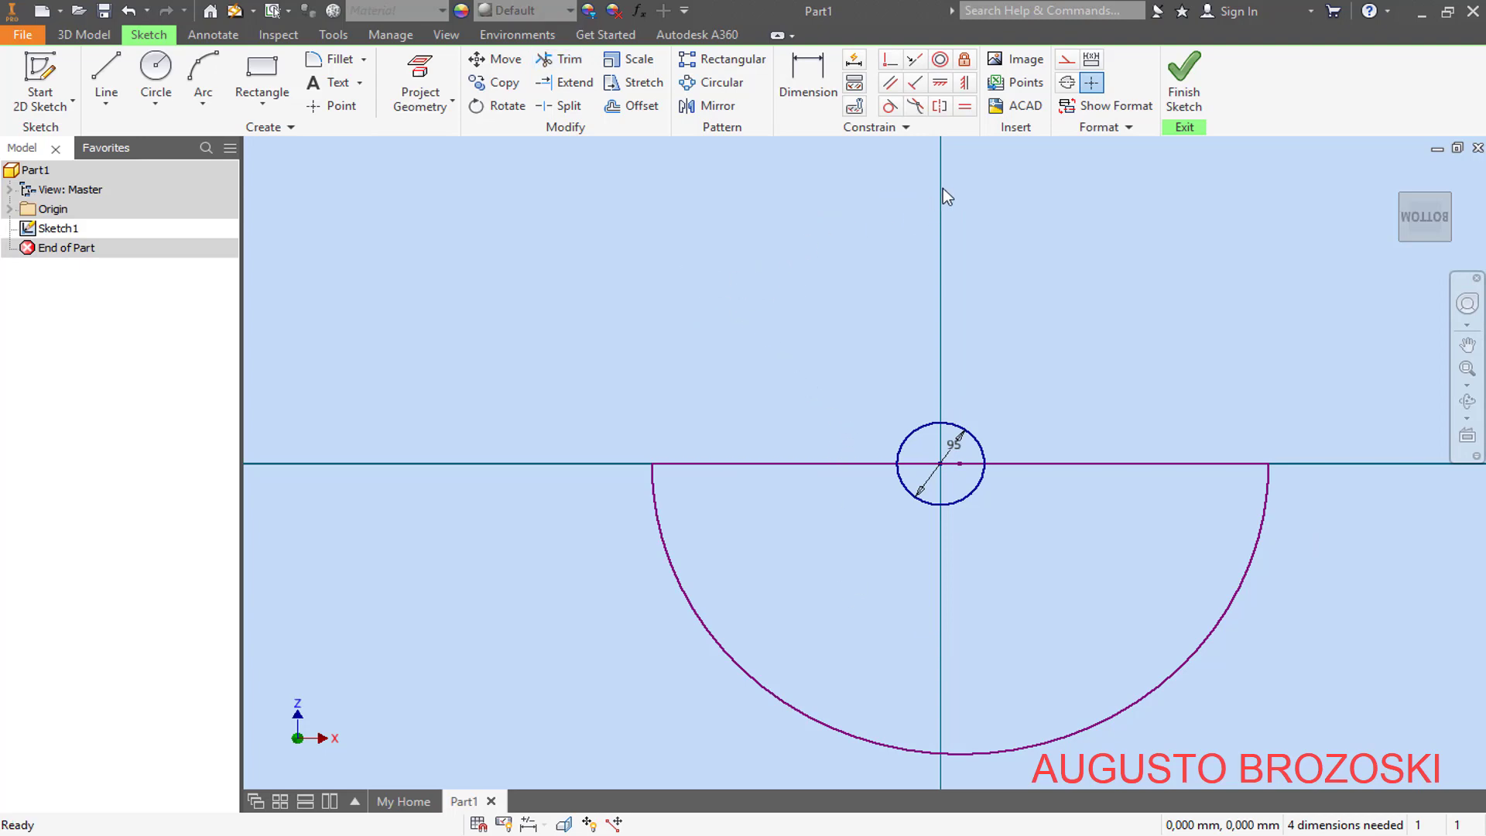
- Convert the horizontal line across the semicircle to a centerline
click(848, 465)
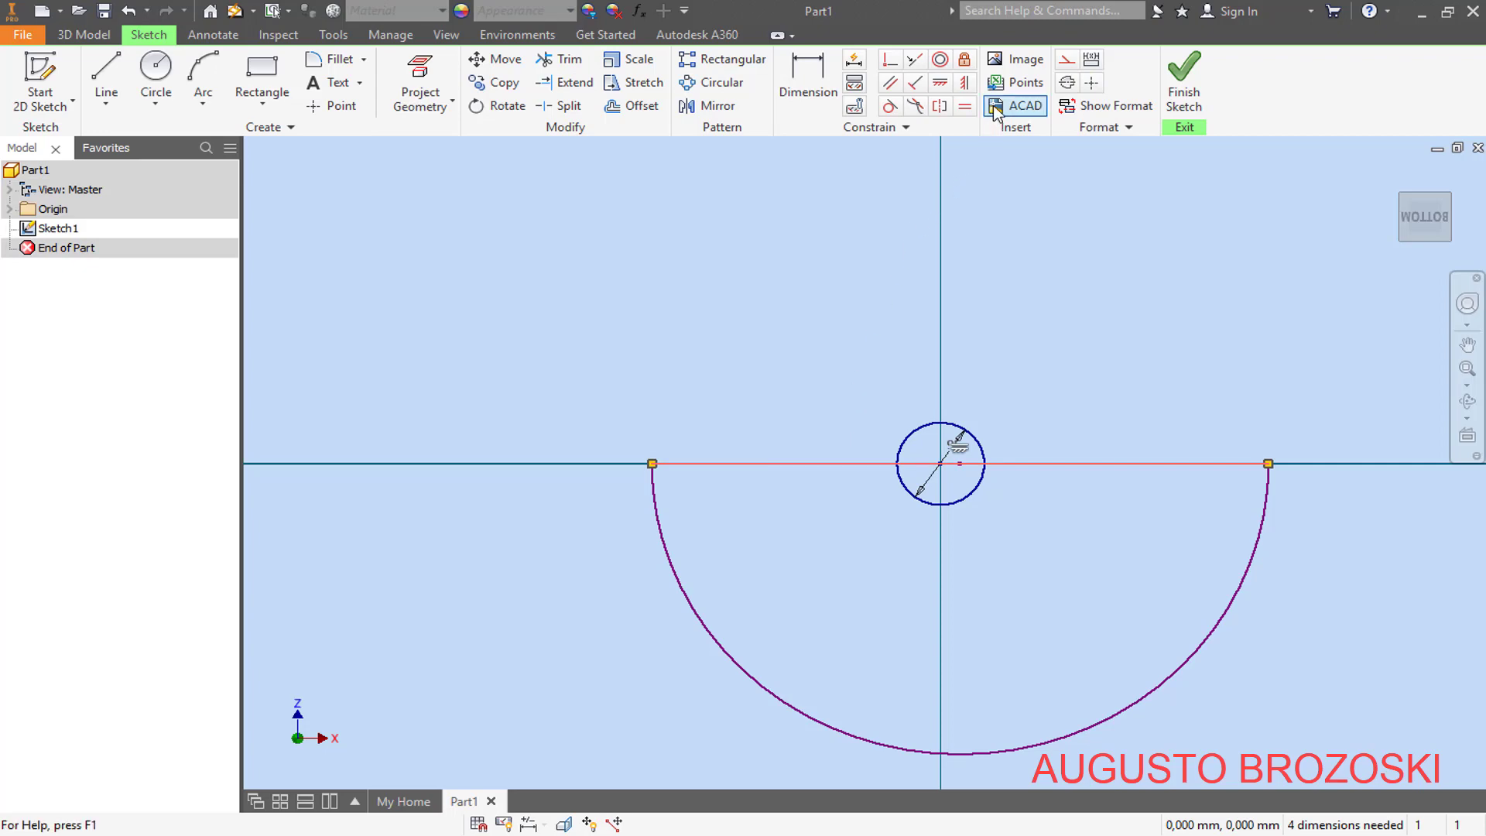
click(1066, 83)
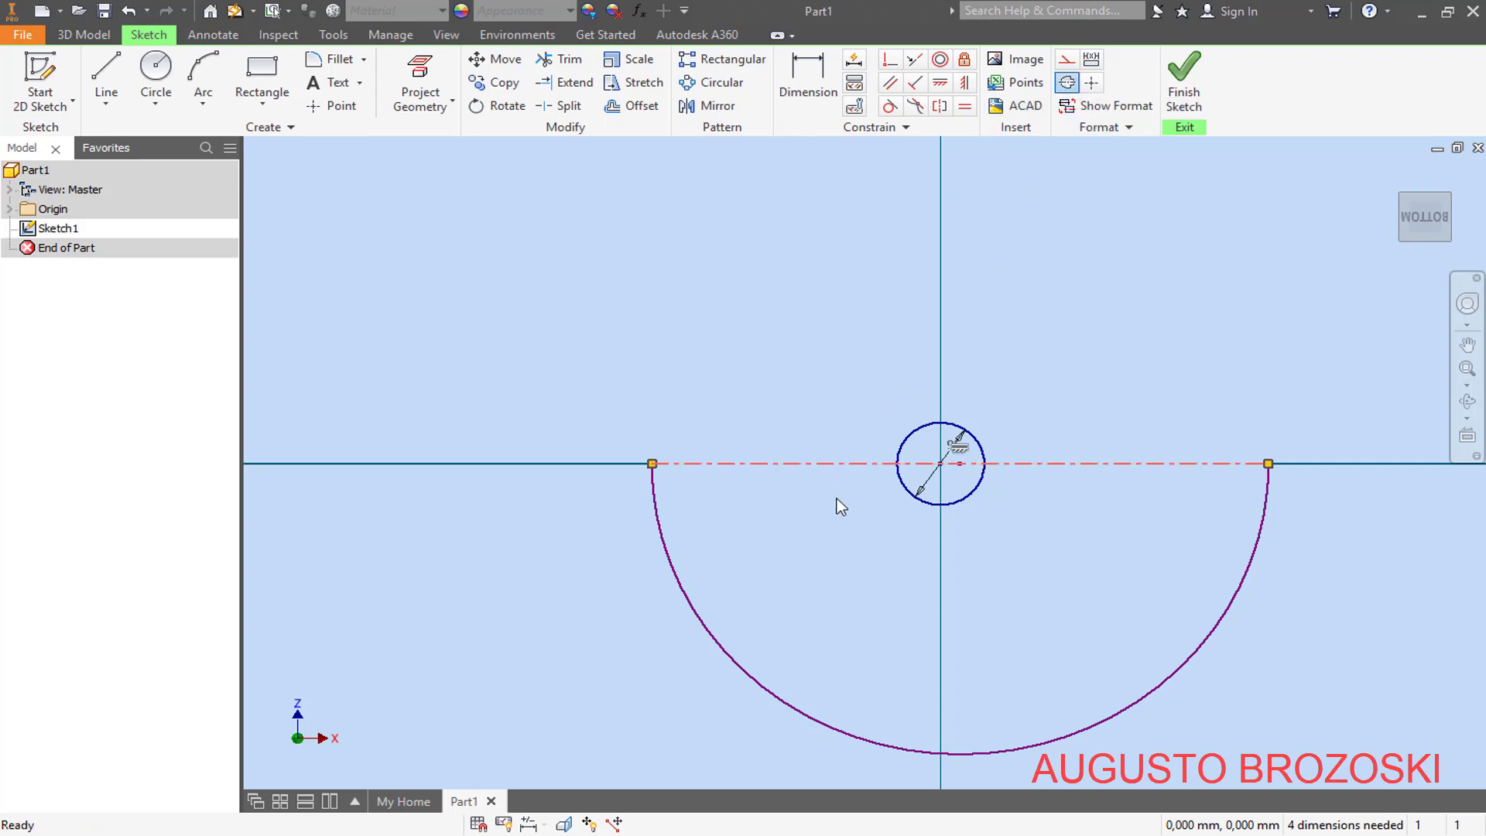
key(Escape)
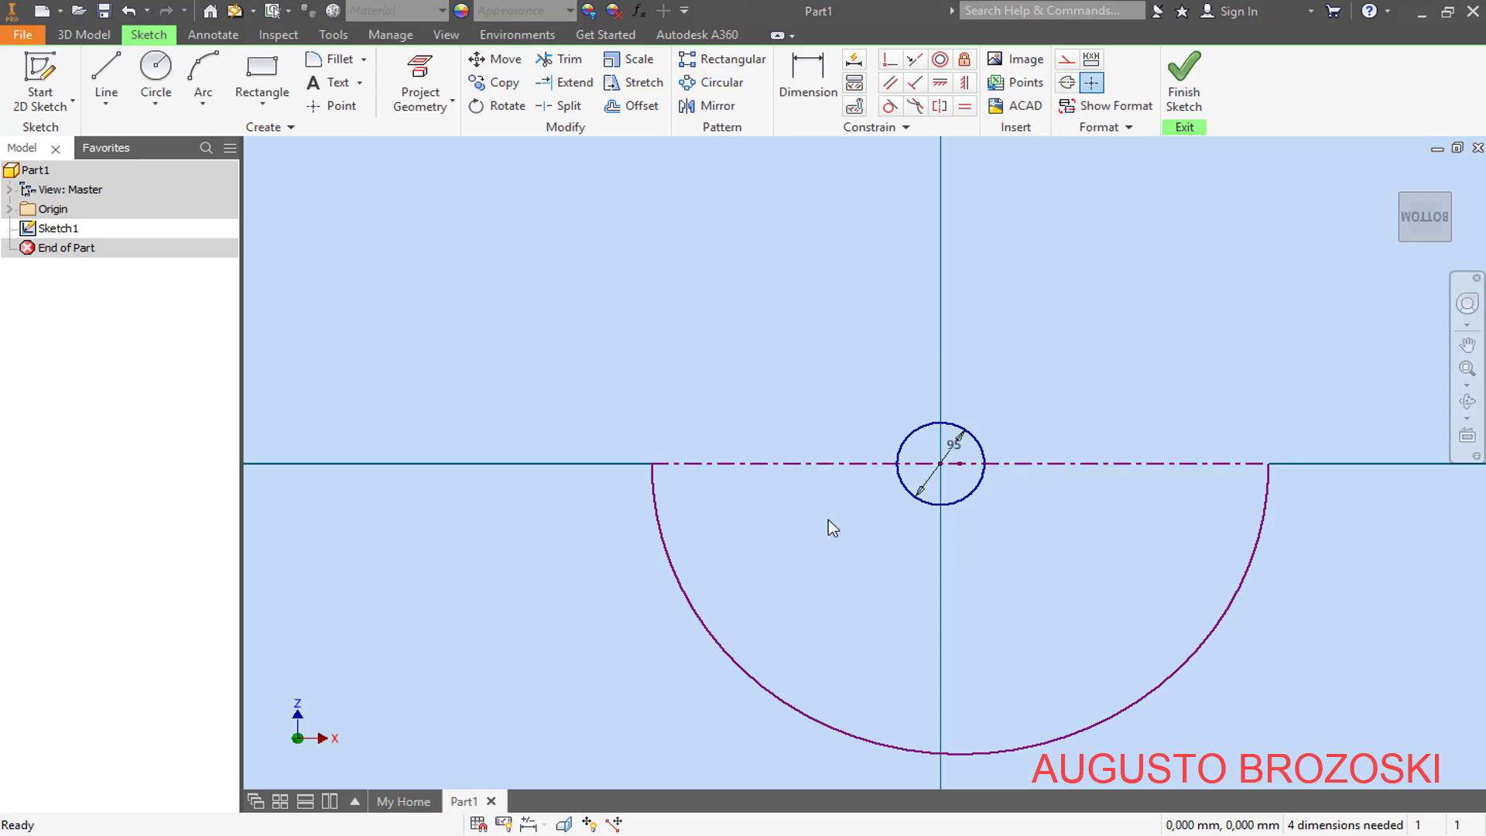
- Dimension the horizontal distance between the 95 mm circle's centre and the large arc's centre to 100 mm
click(800, 74)
scroll(978, 547, up, 5)
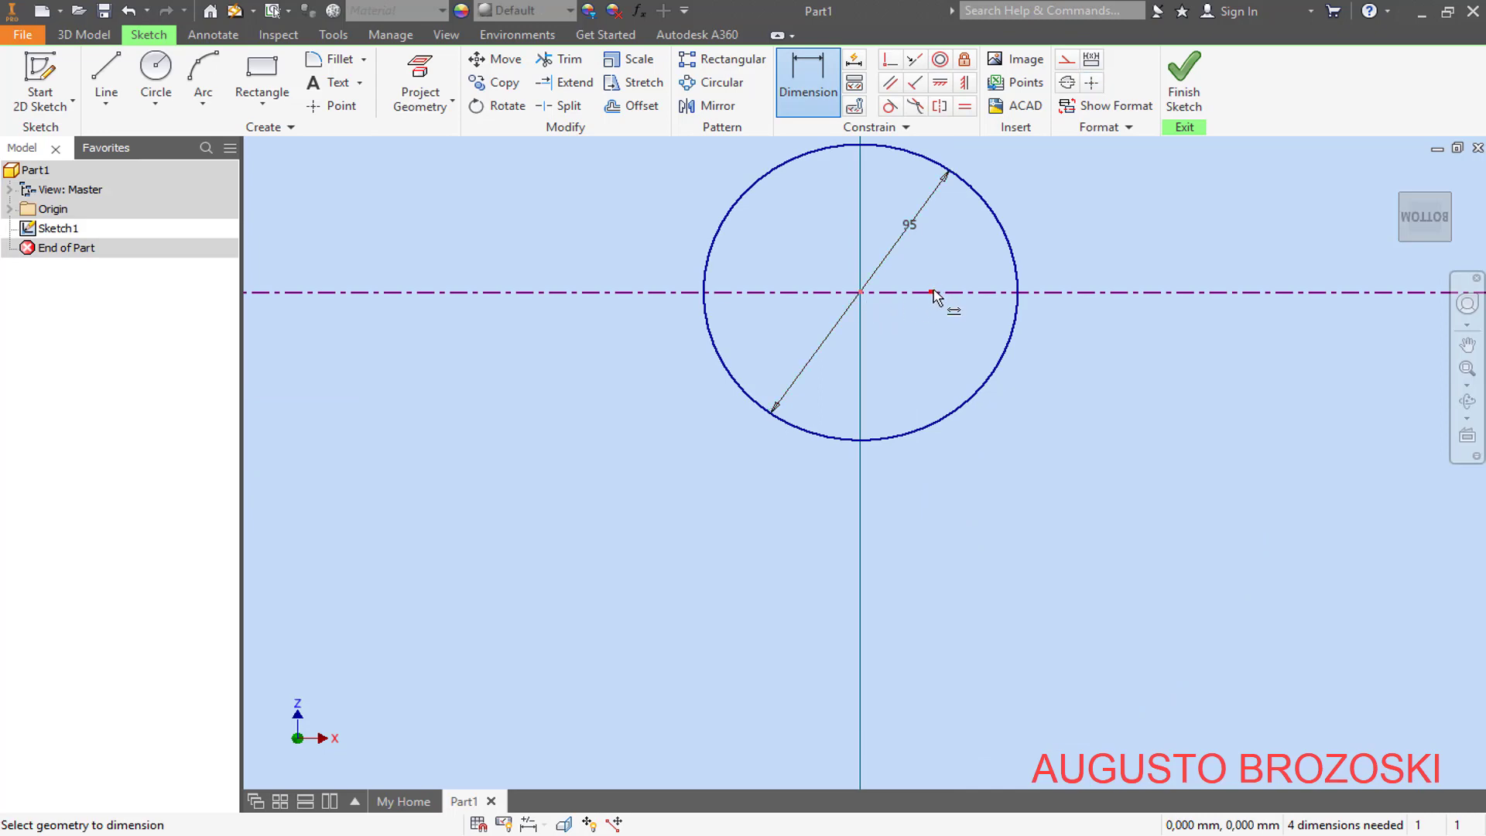
scroll(934, 291, down, 3)
click(933, 291)
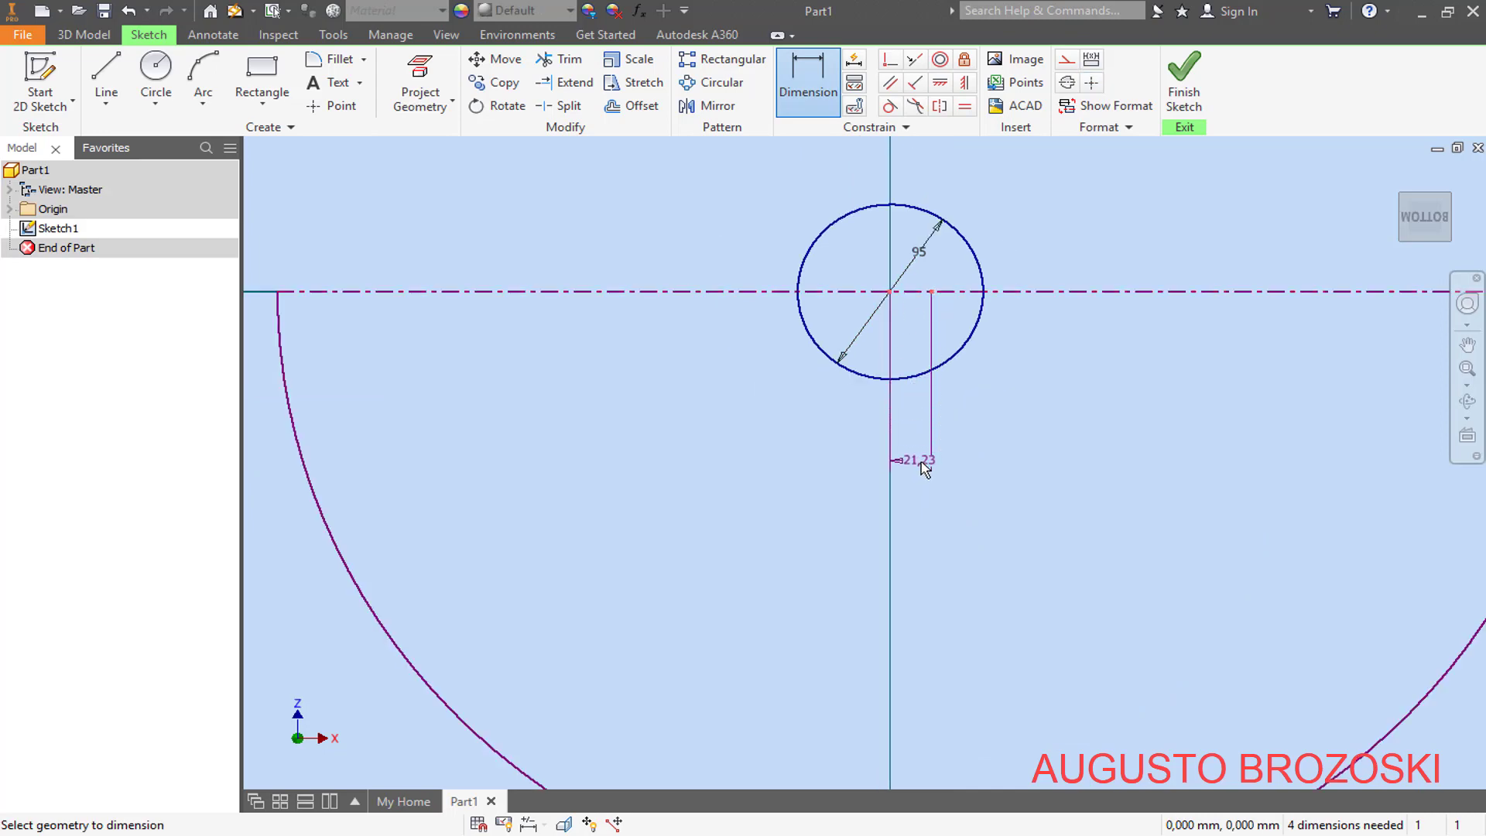
click(919, 461)
text(100)
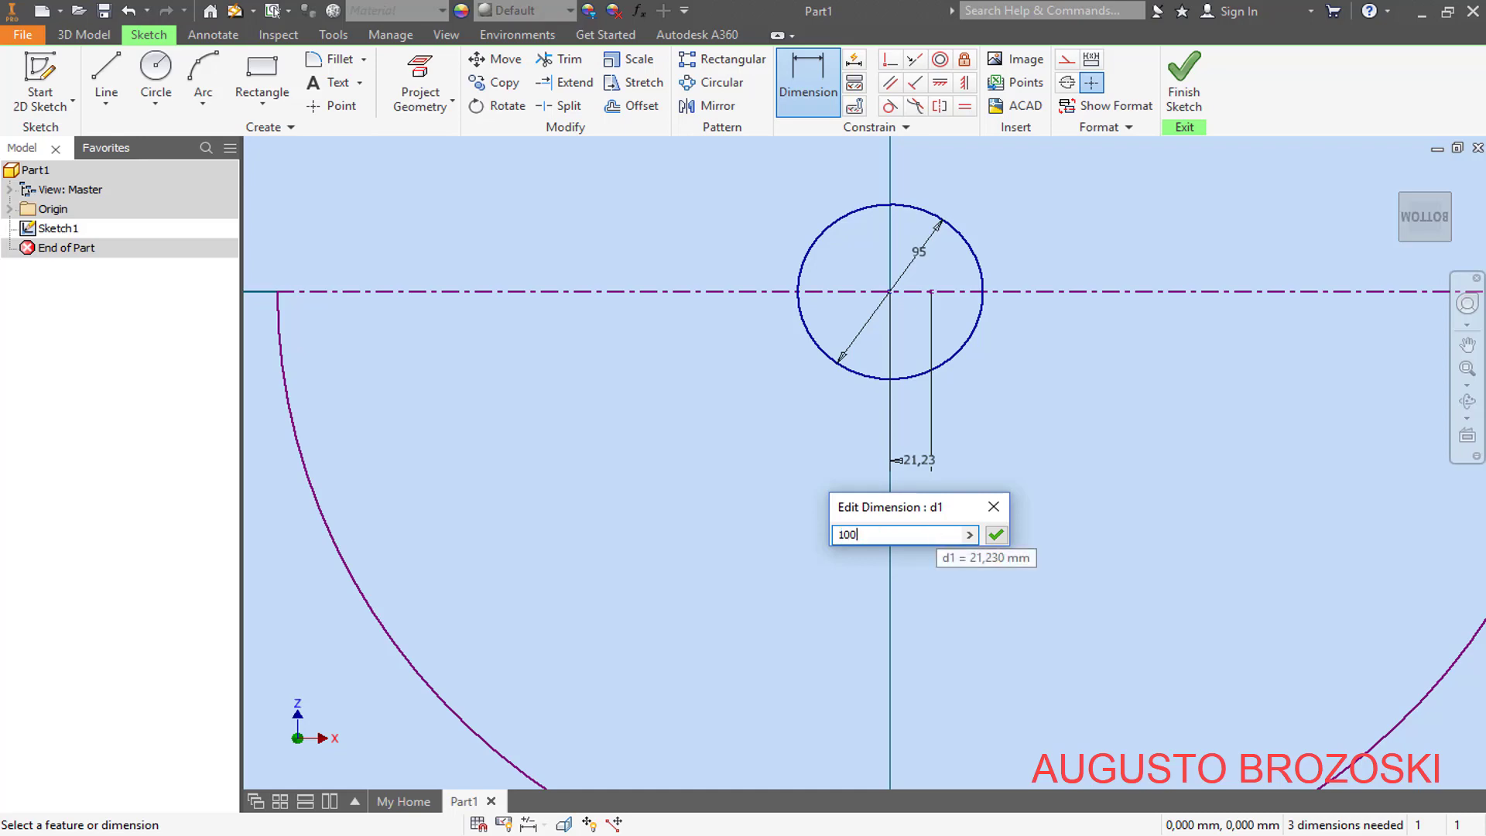
key(Return)
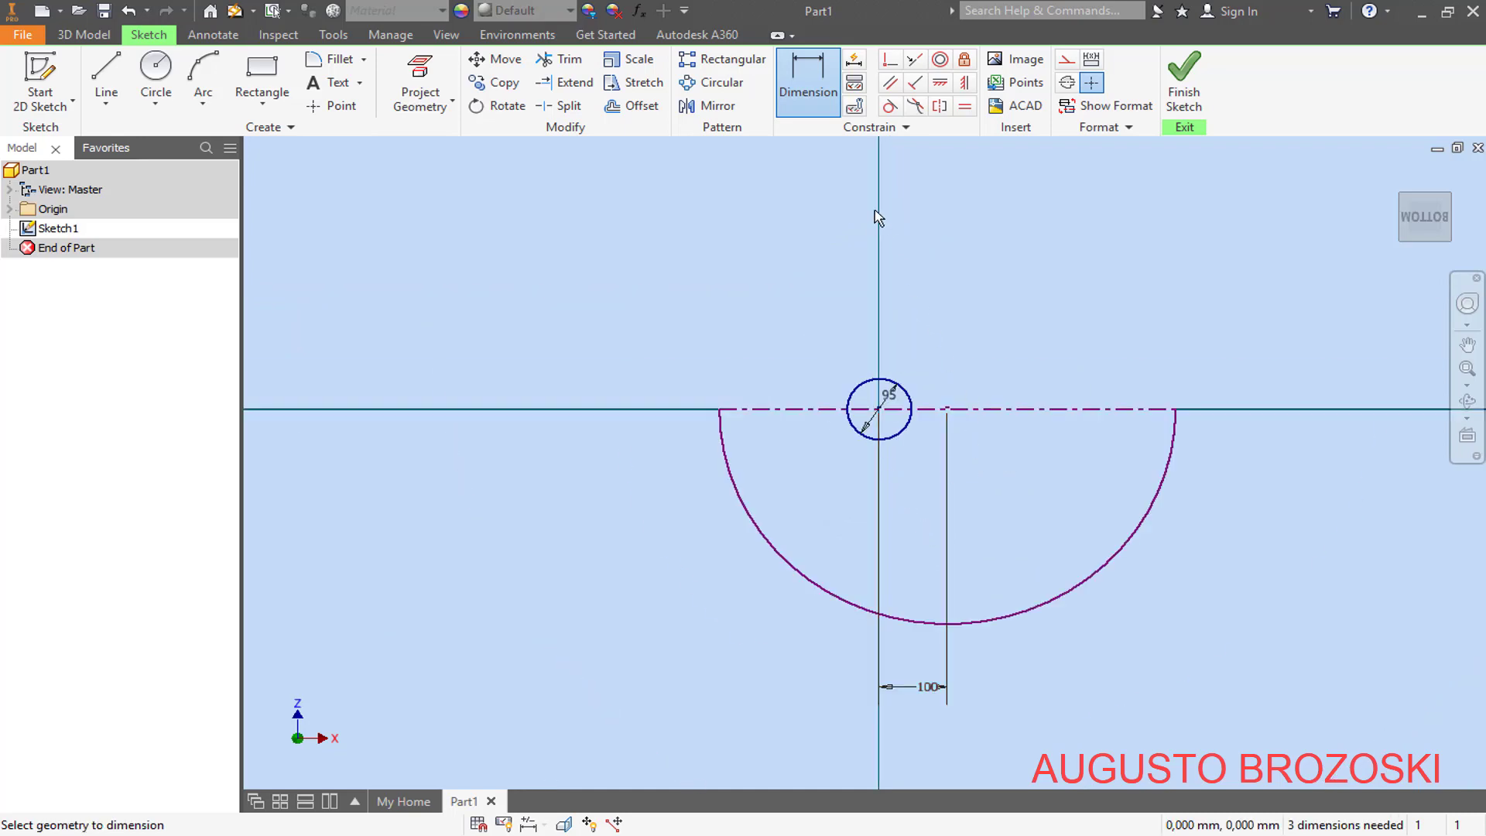
- Dimension the large arc's radius to 790 mm
click(1060, 605)
click(1032, 556)
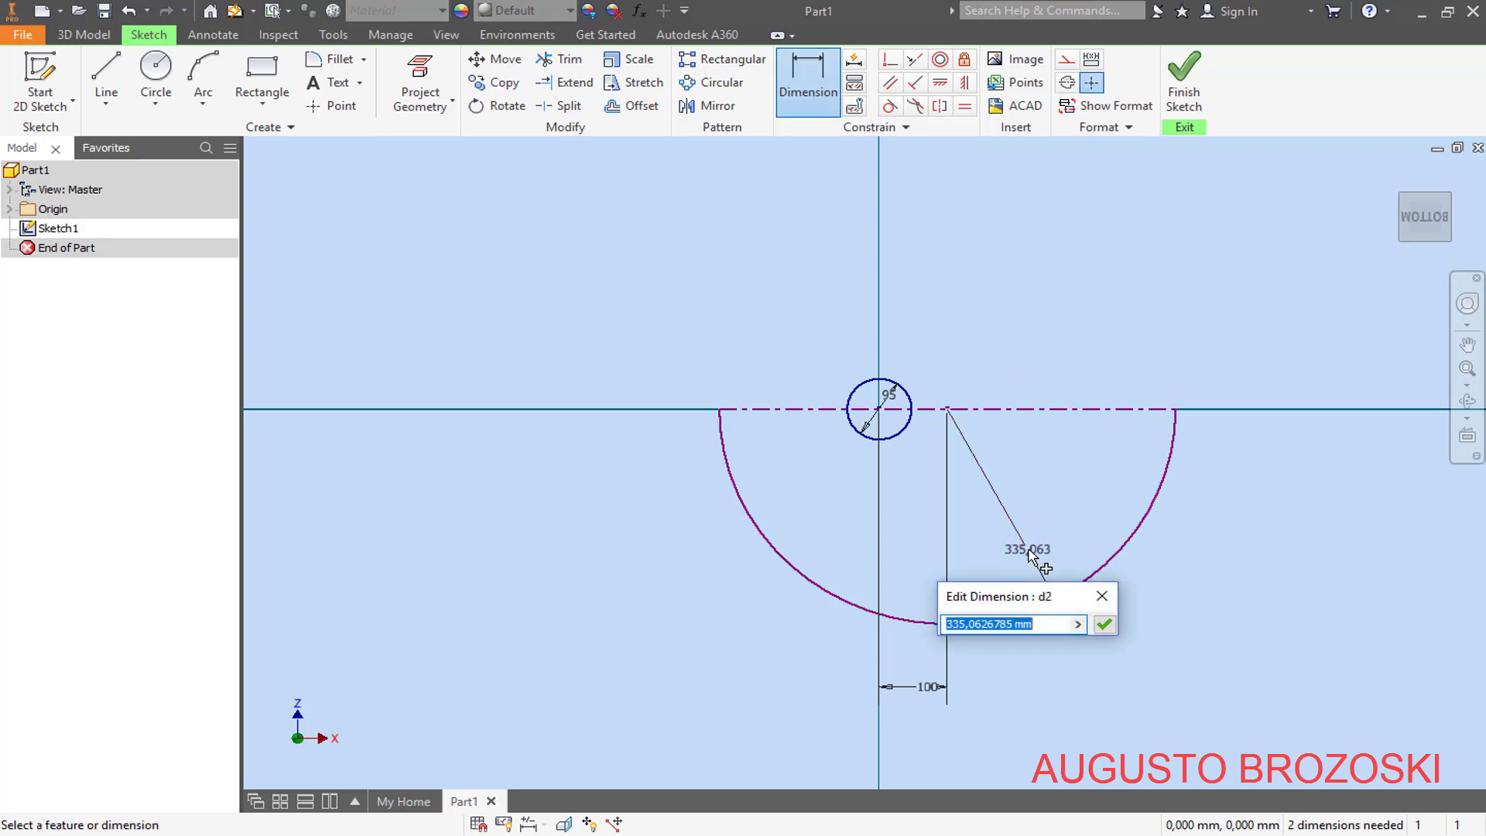
text(79)
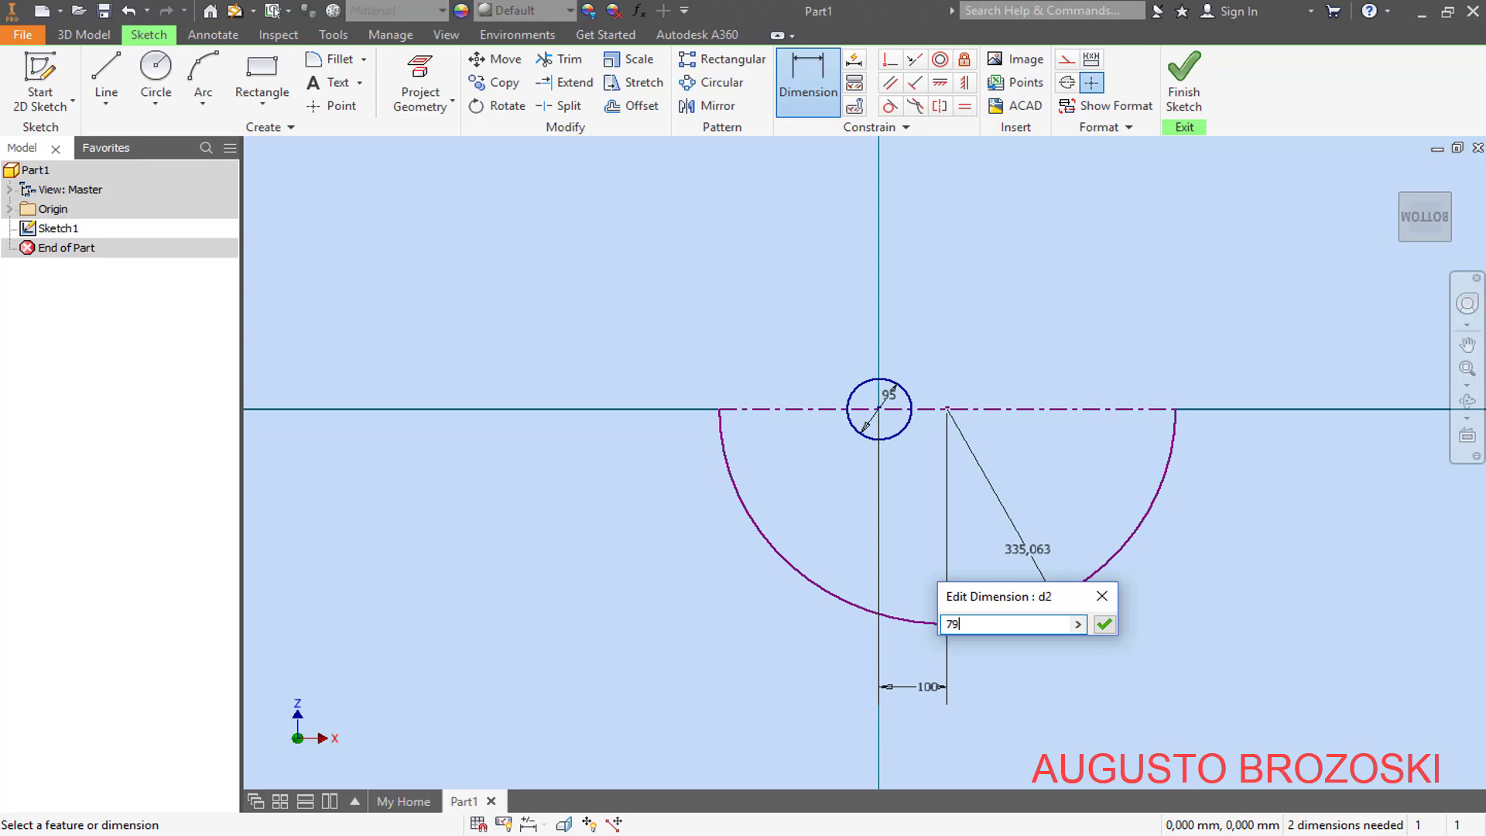
text(0)
key(Return)
scroll(766, 443, down, 2)
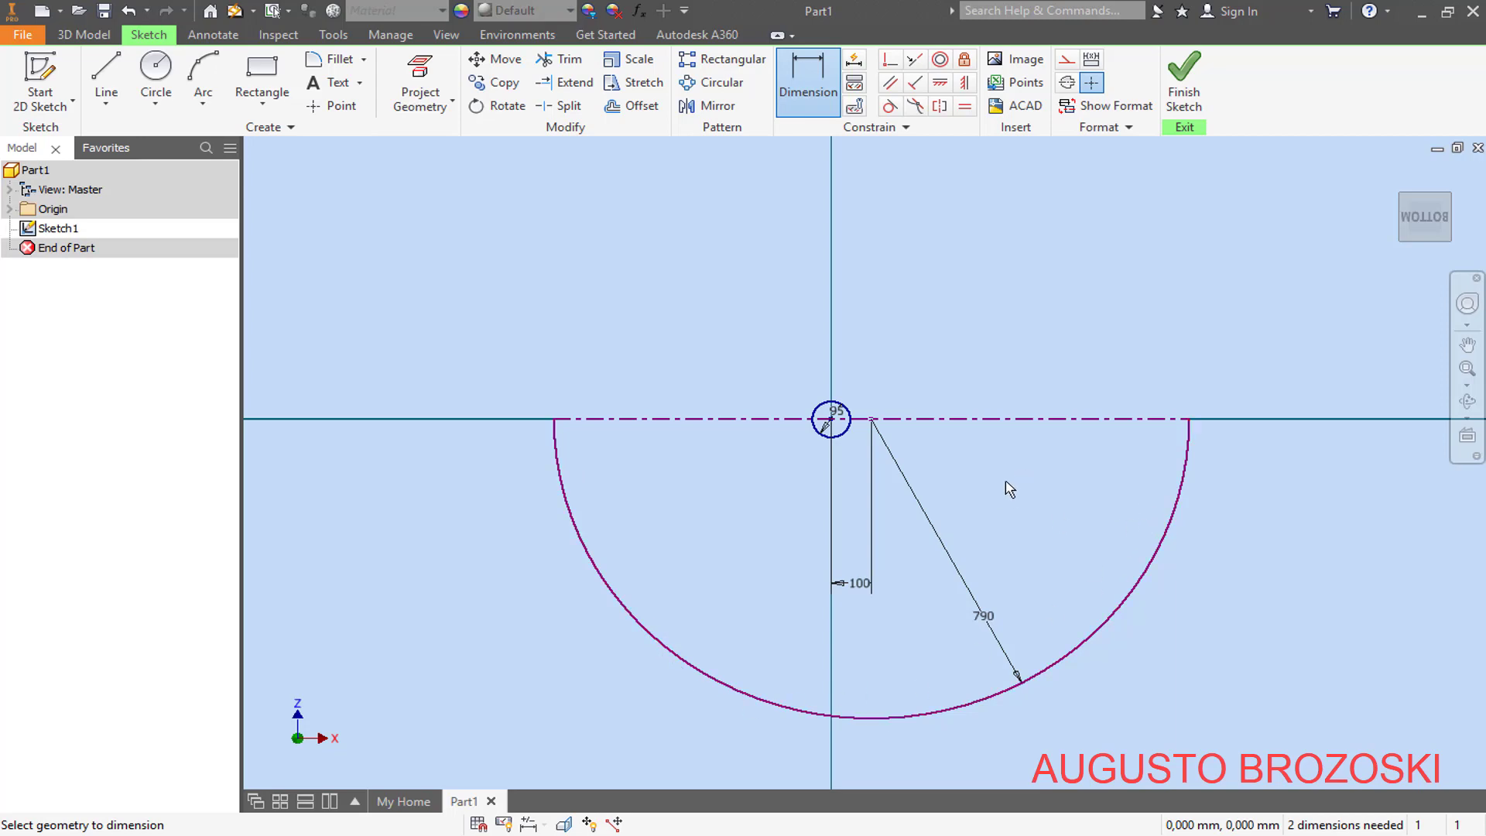
- Apply a horizontal constraint between the centerline's midpoint and the 95 mm circle's centre
scroll(889, 442, up, 4)
scroll(789, 380, up, 2)
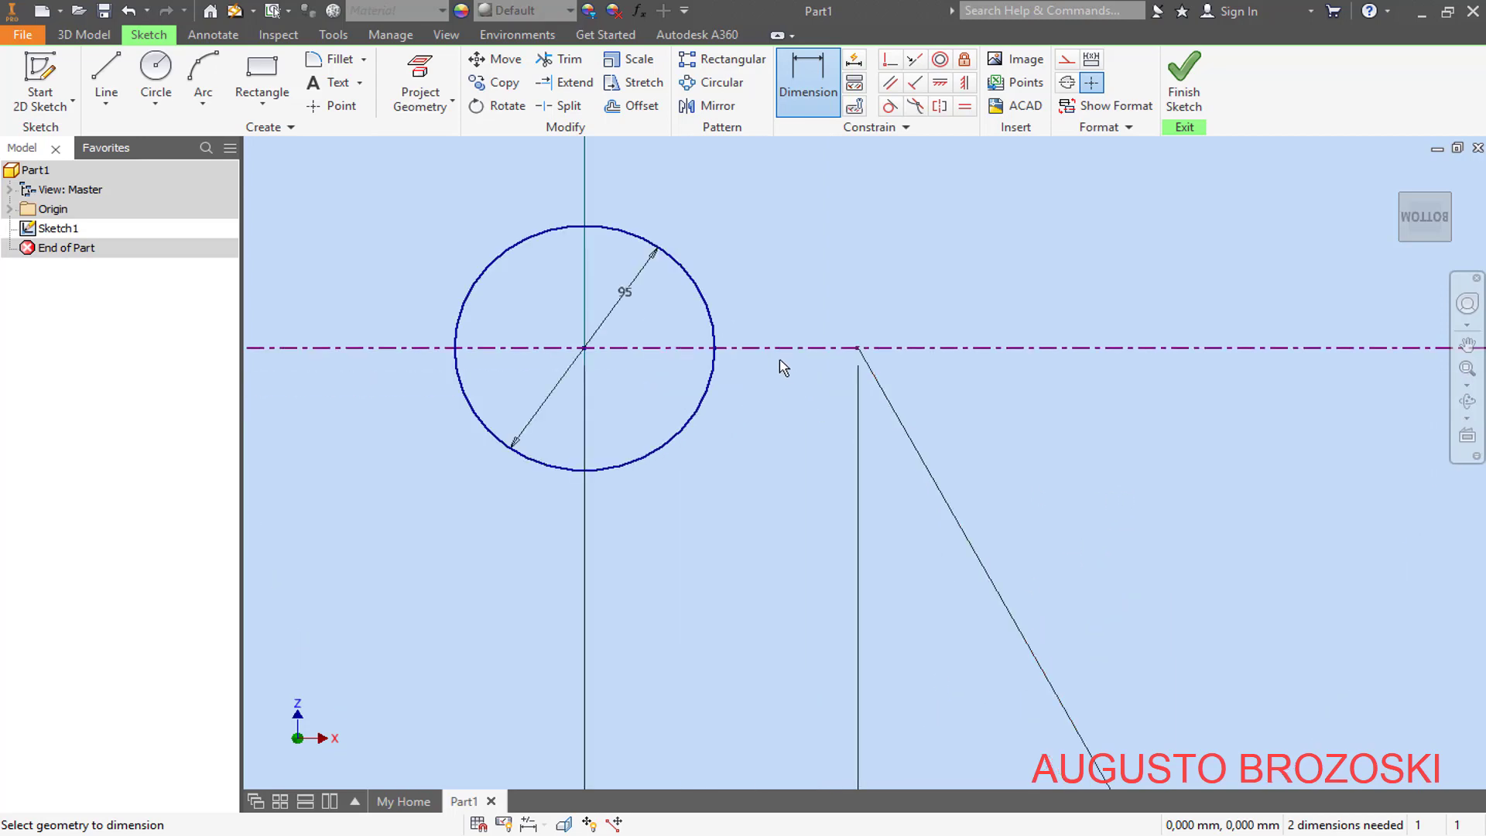
scroll(780, 363, up, 2)
key(Escape)
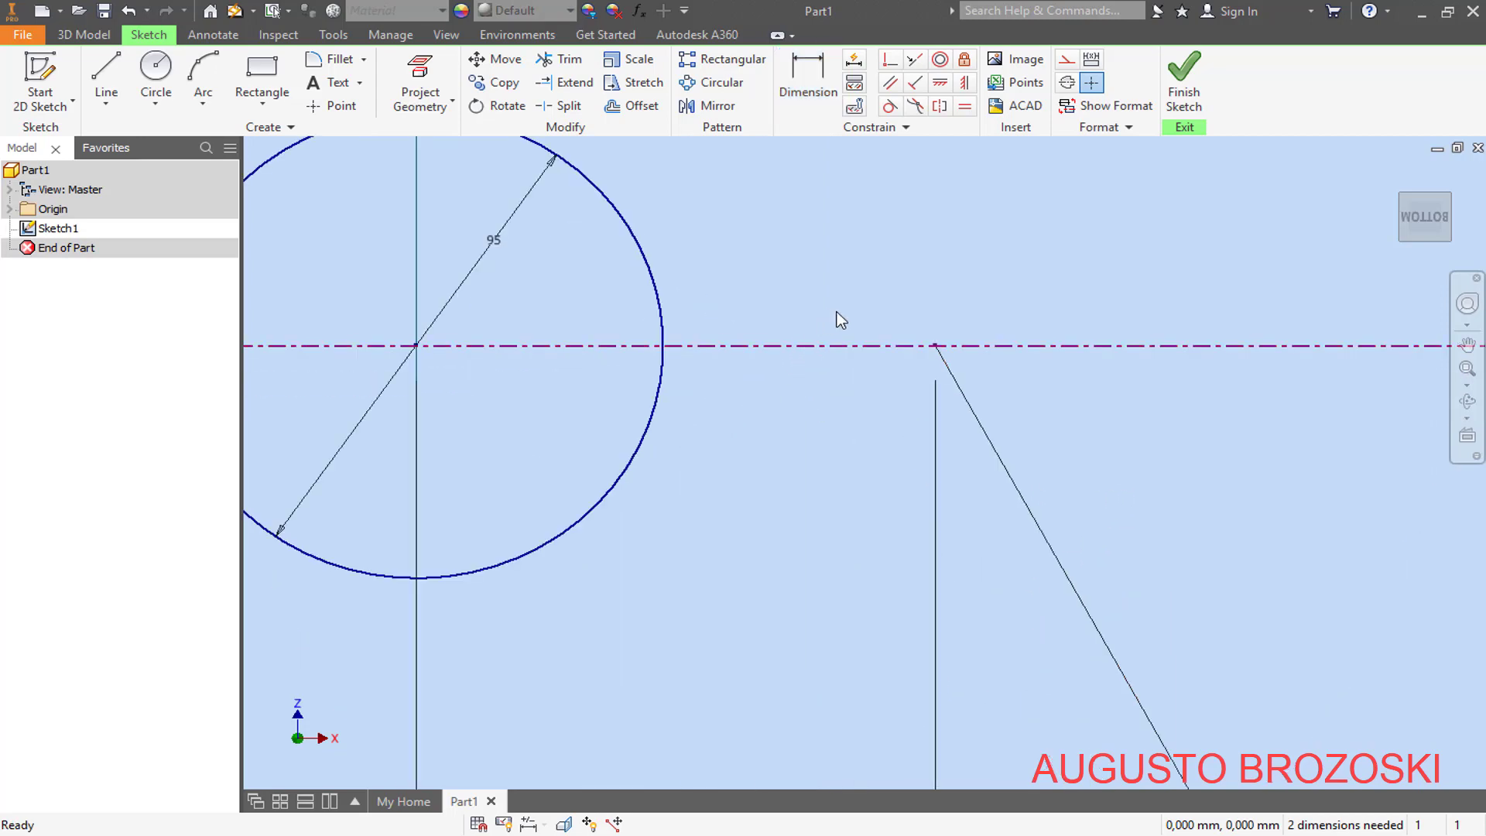
click(940, 82)
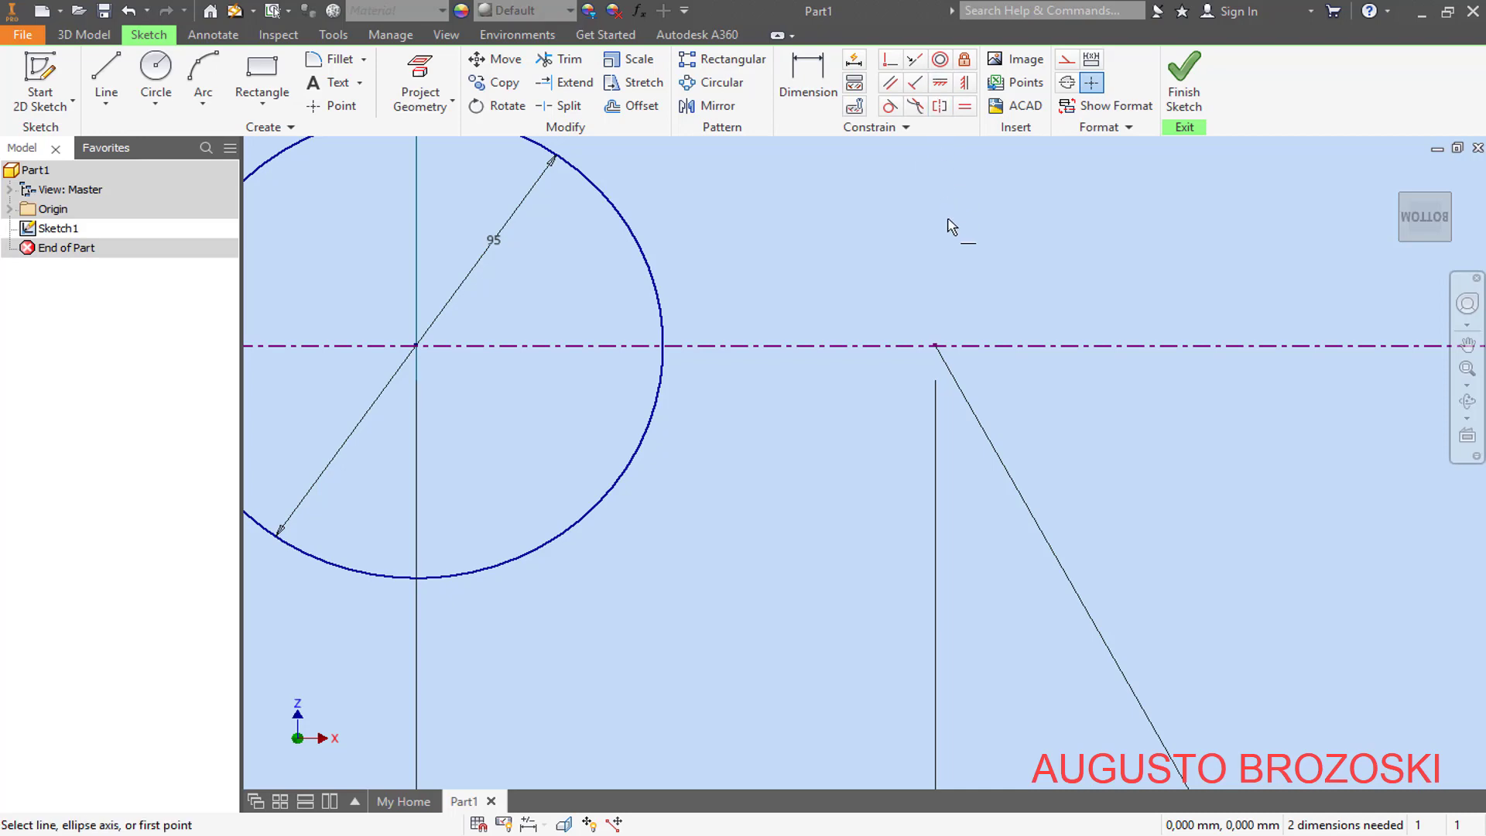
click(935, 346)
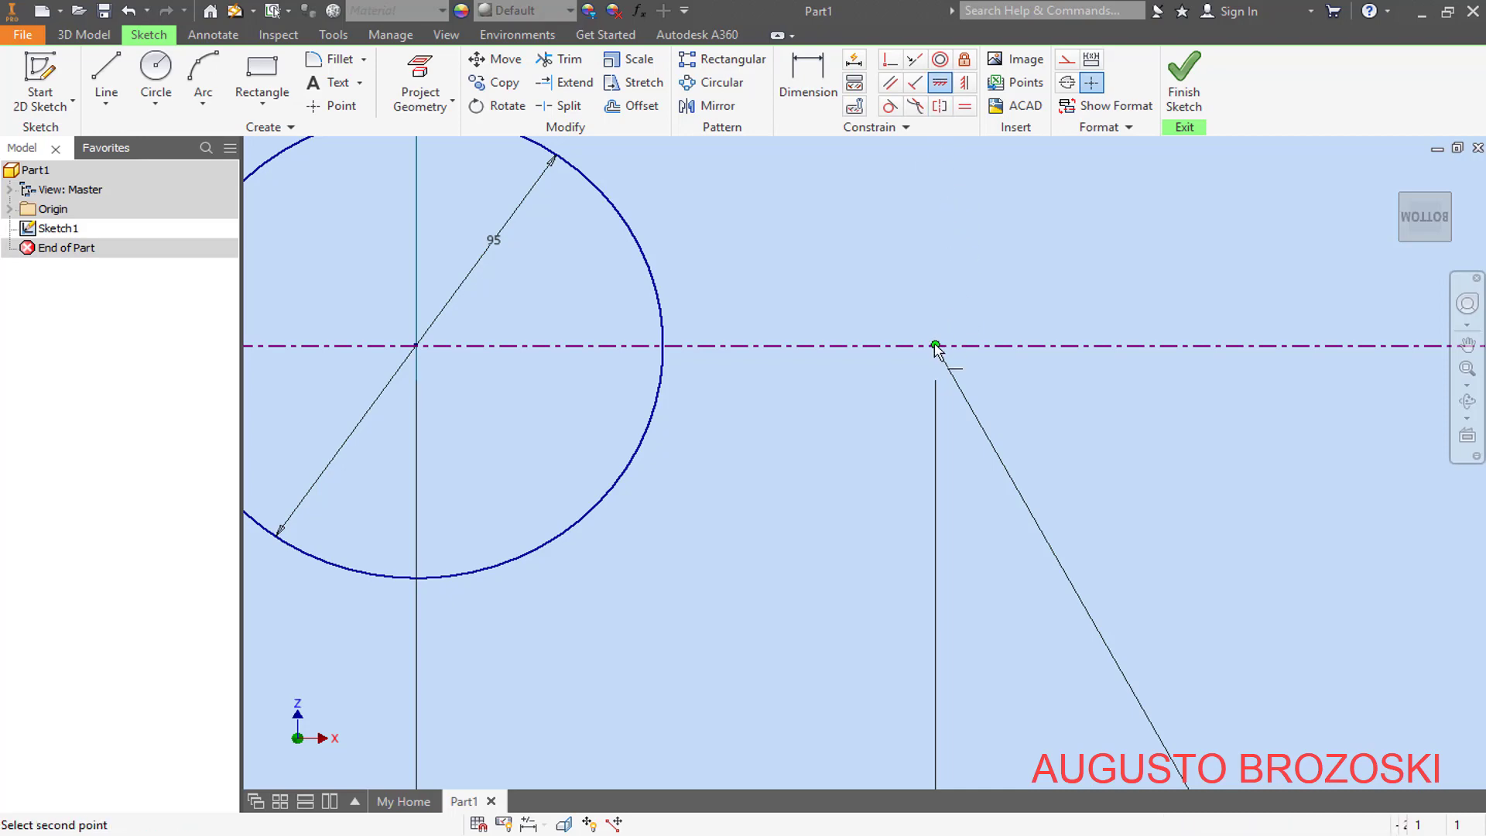
click(418, 348)
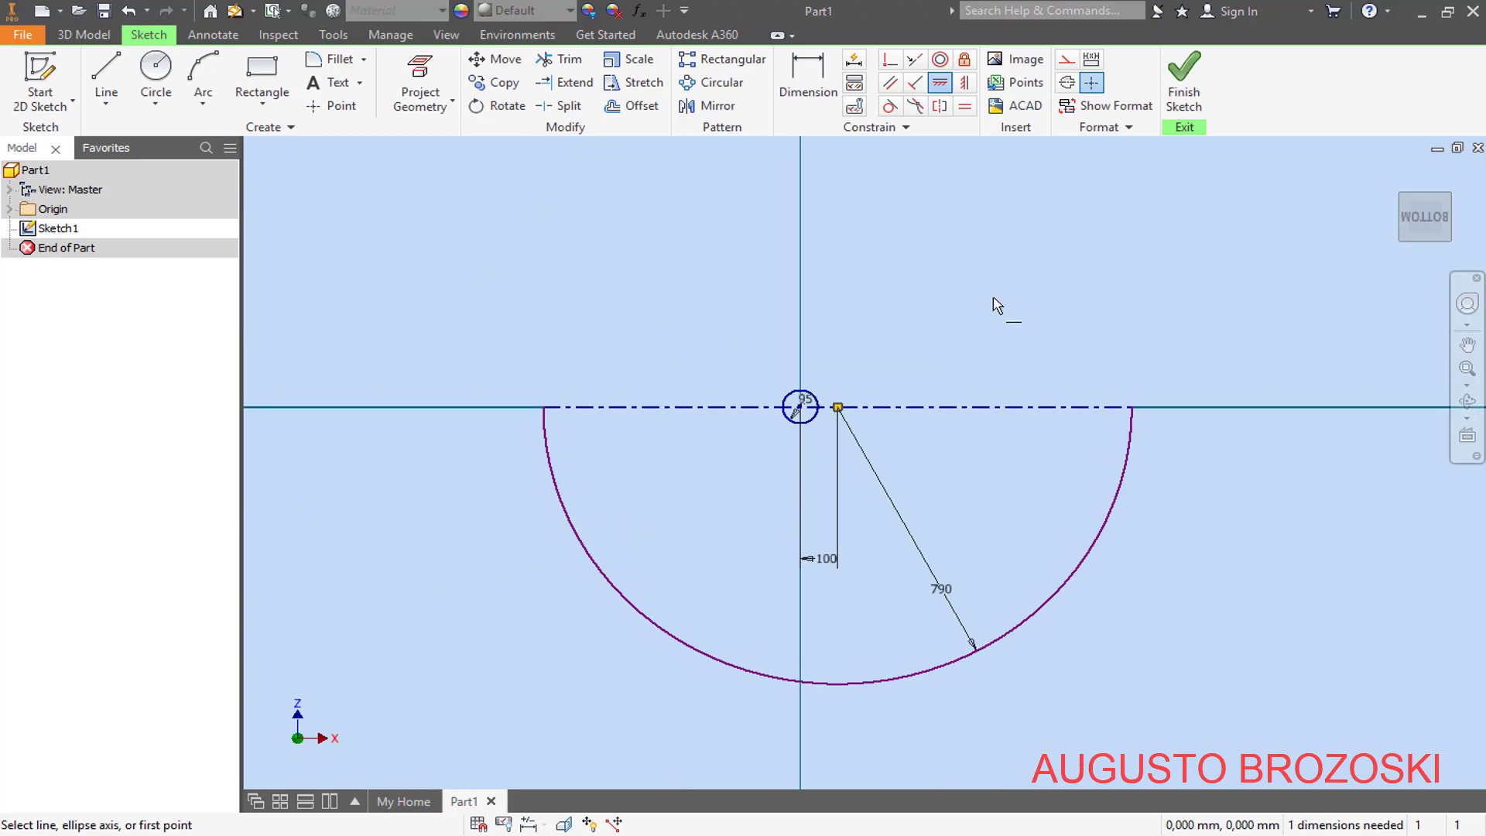
key(Escape)
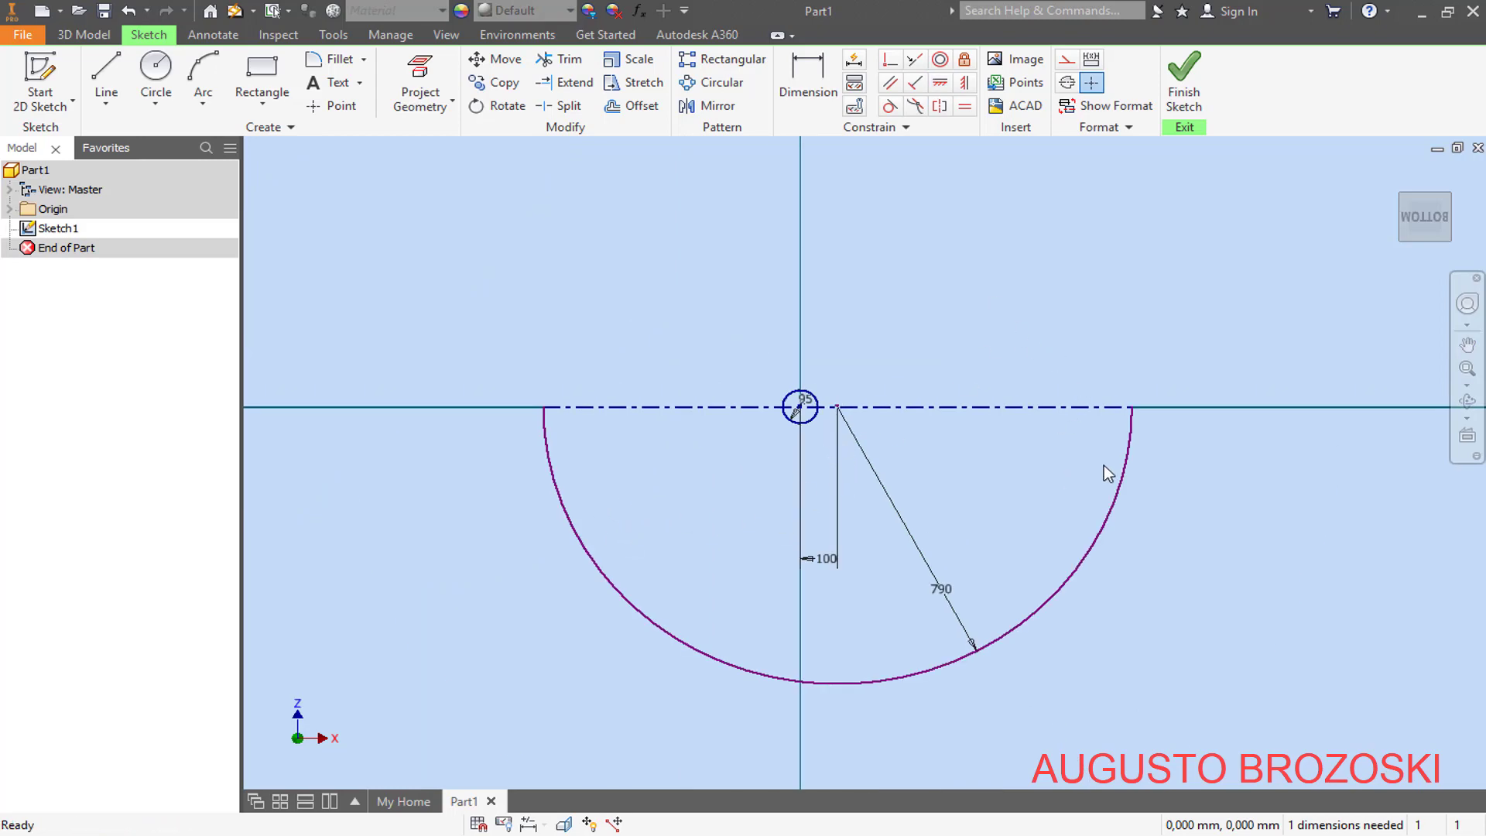
- Test the arc's freedom by shifting its right endpoint, and constrain the arc's centre horizontally to the 95 mm circle's centre
mouse_move(1132, 409)
mouse_down()
mouse_move(1149, 453)
mouse_move(1129, 462)
mouse_up()
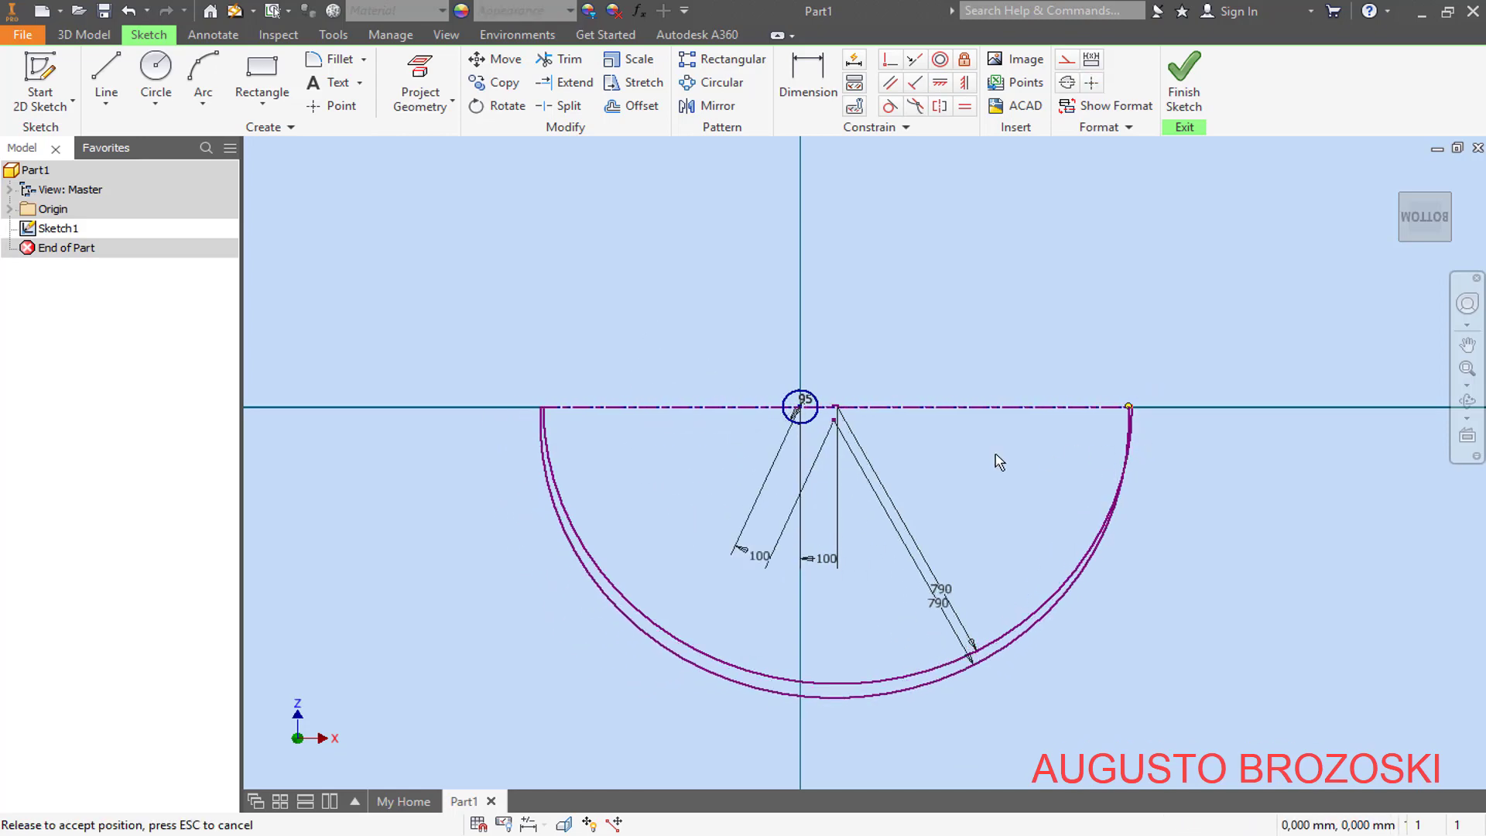
scroll(824, 433, down, 3)
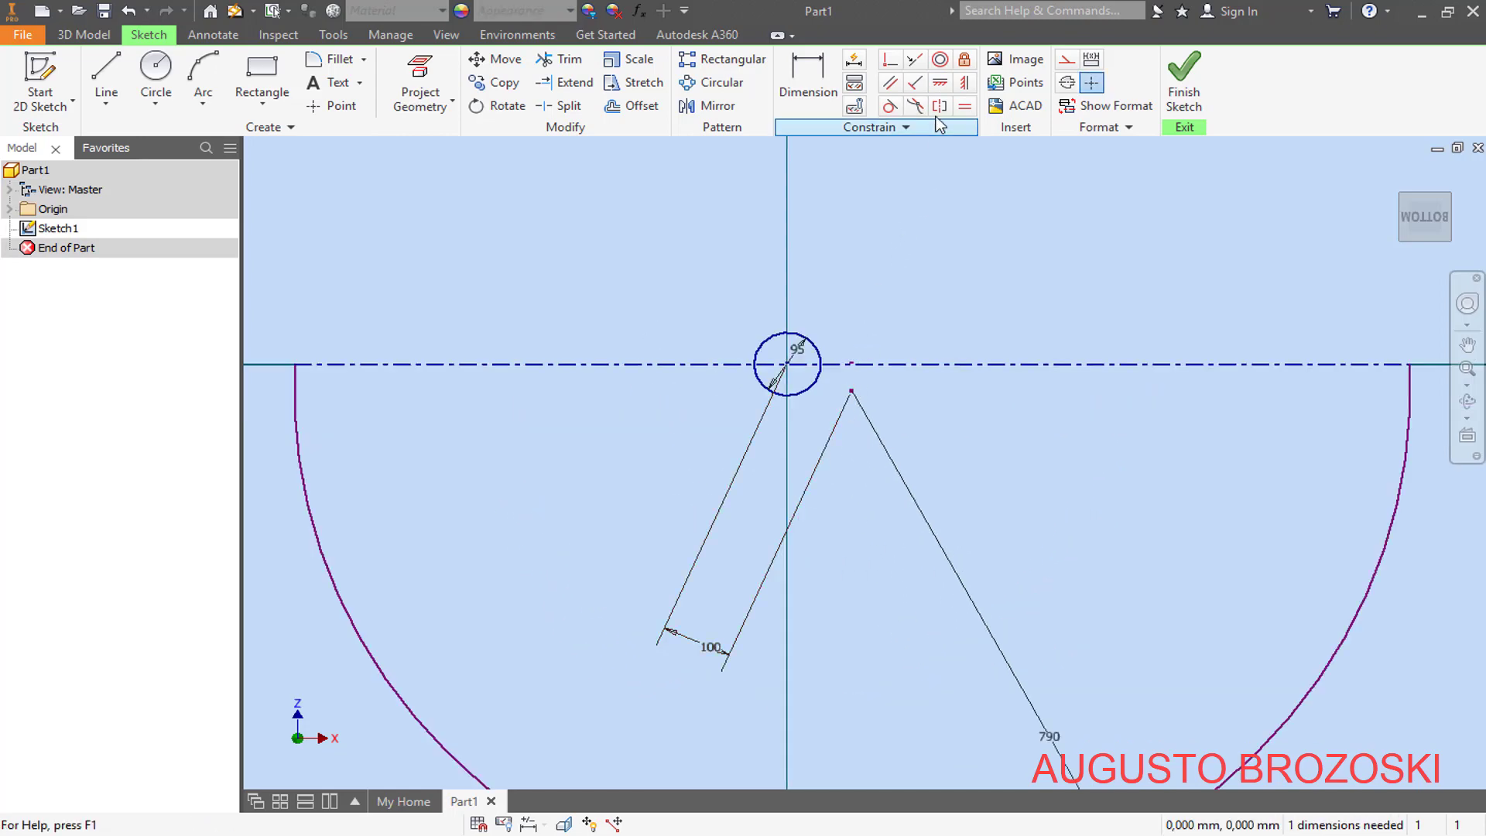
click(940, 82)
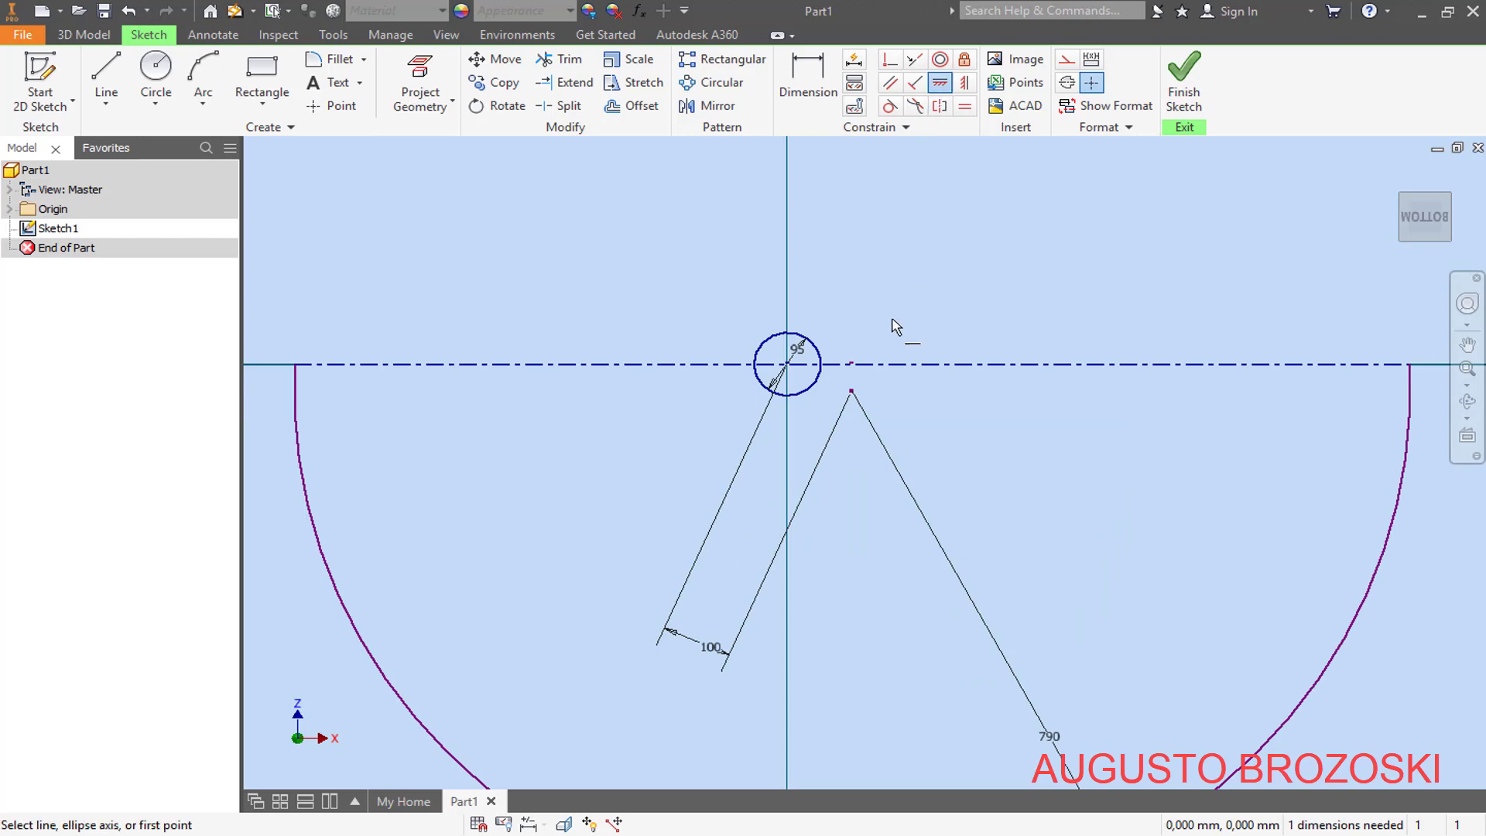
click(851, 392)
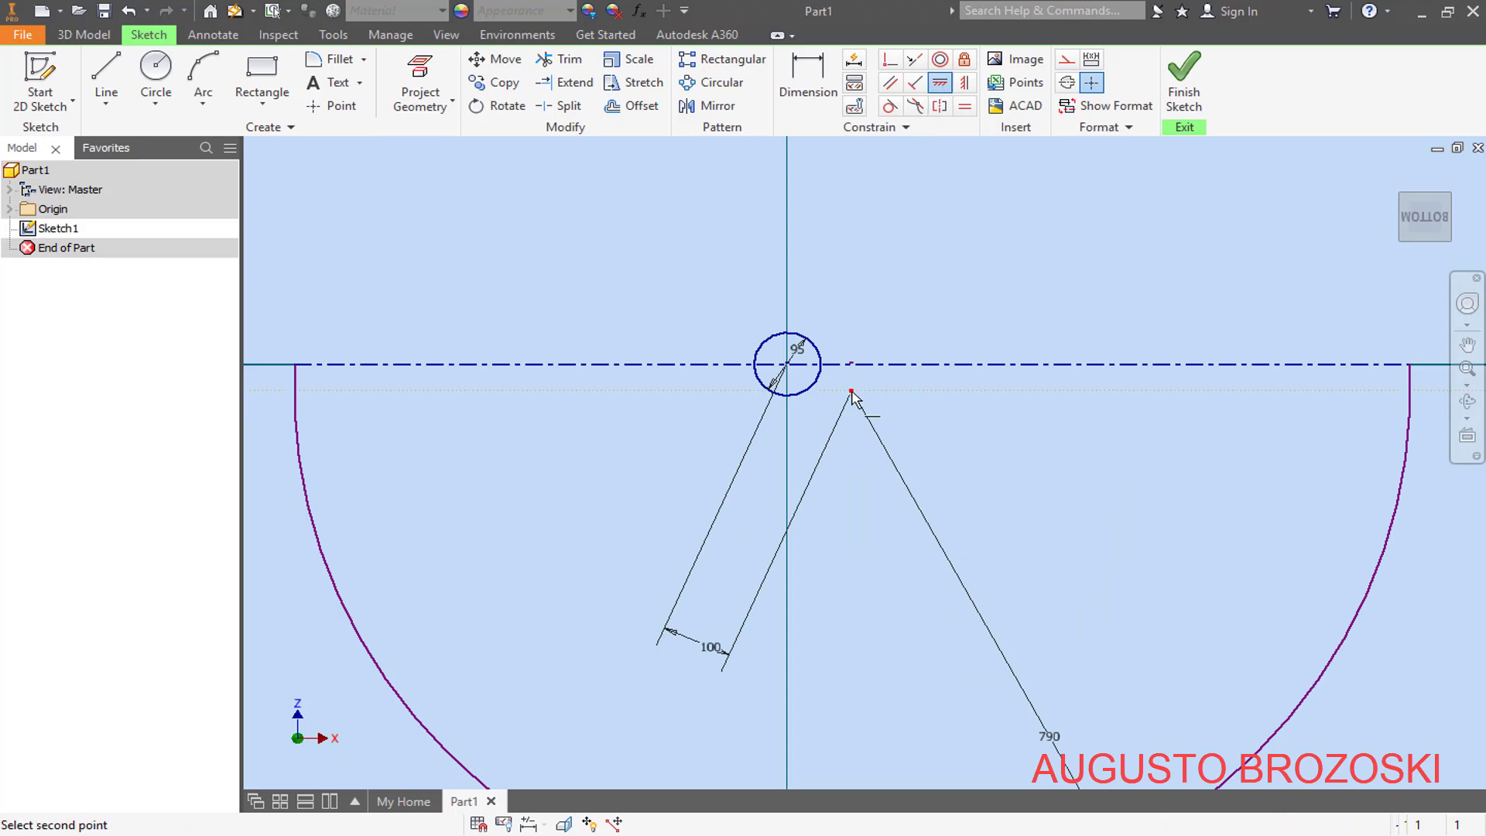
click(787, 363)
scroll(851, 428, down, 2)
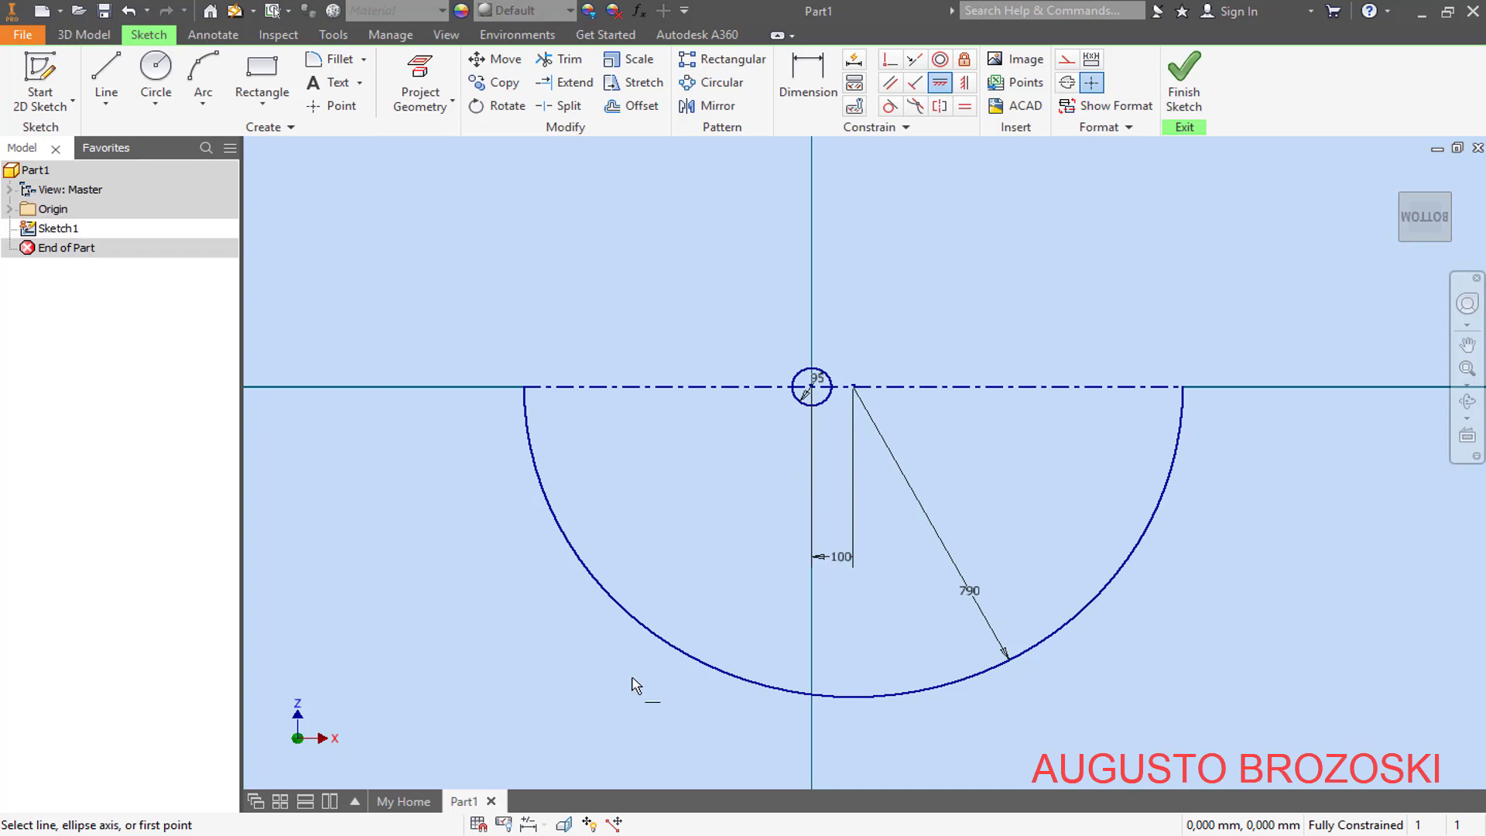
- Draw a circle of about 425 mm radius centred on the centerline, passing through its left endpoint, and trim away the circle's lower half
click(553, 835)
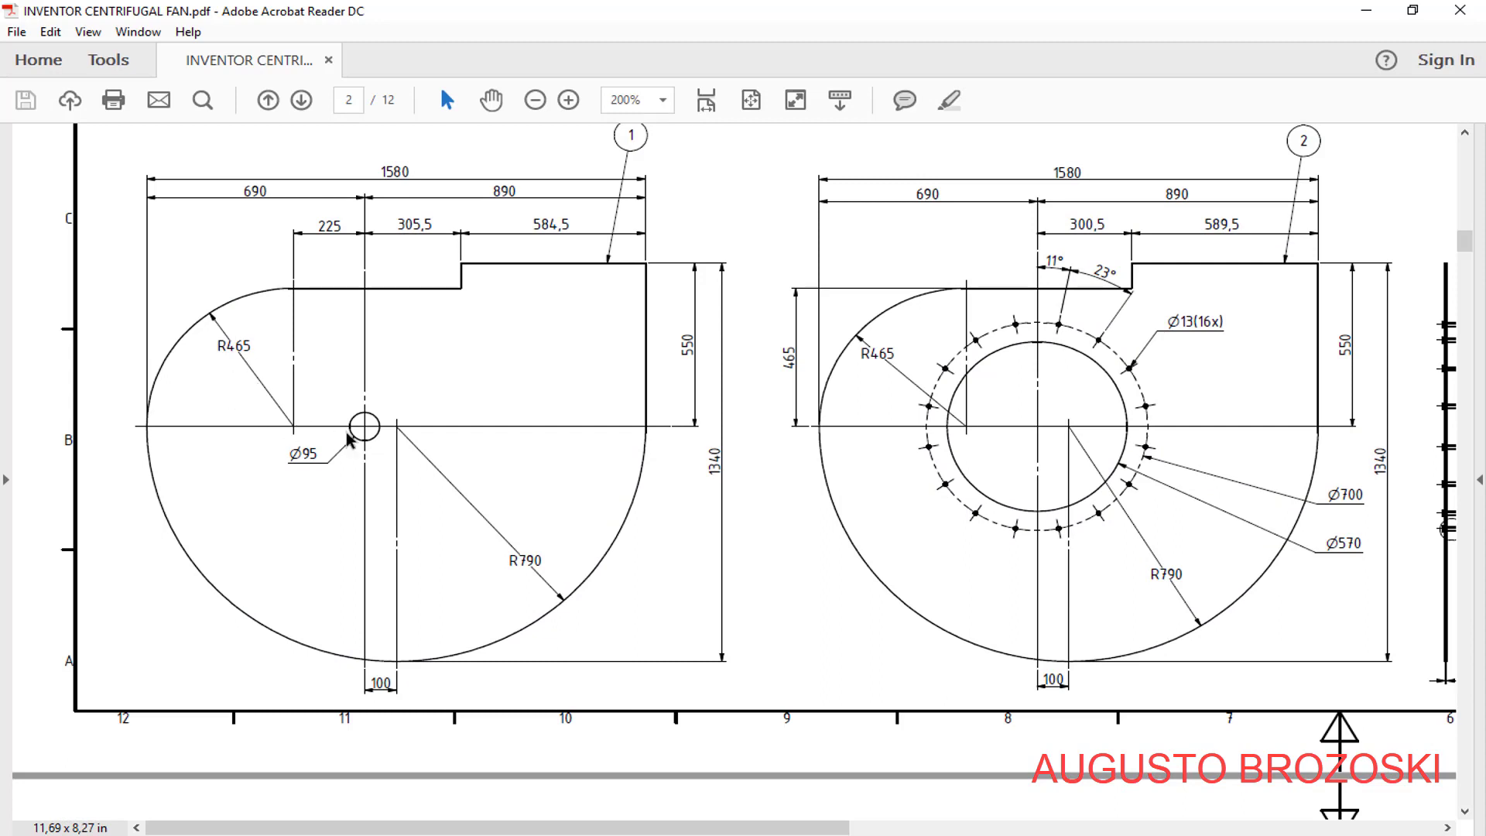
click(1366, 13)
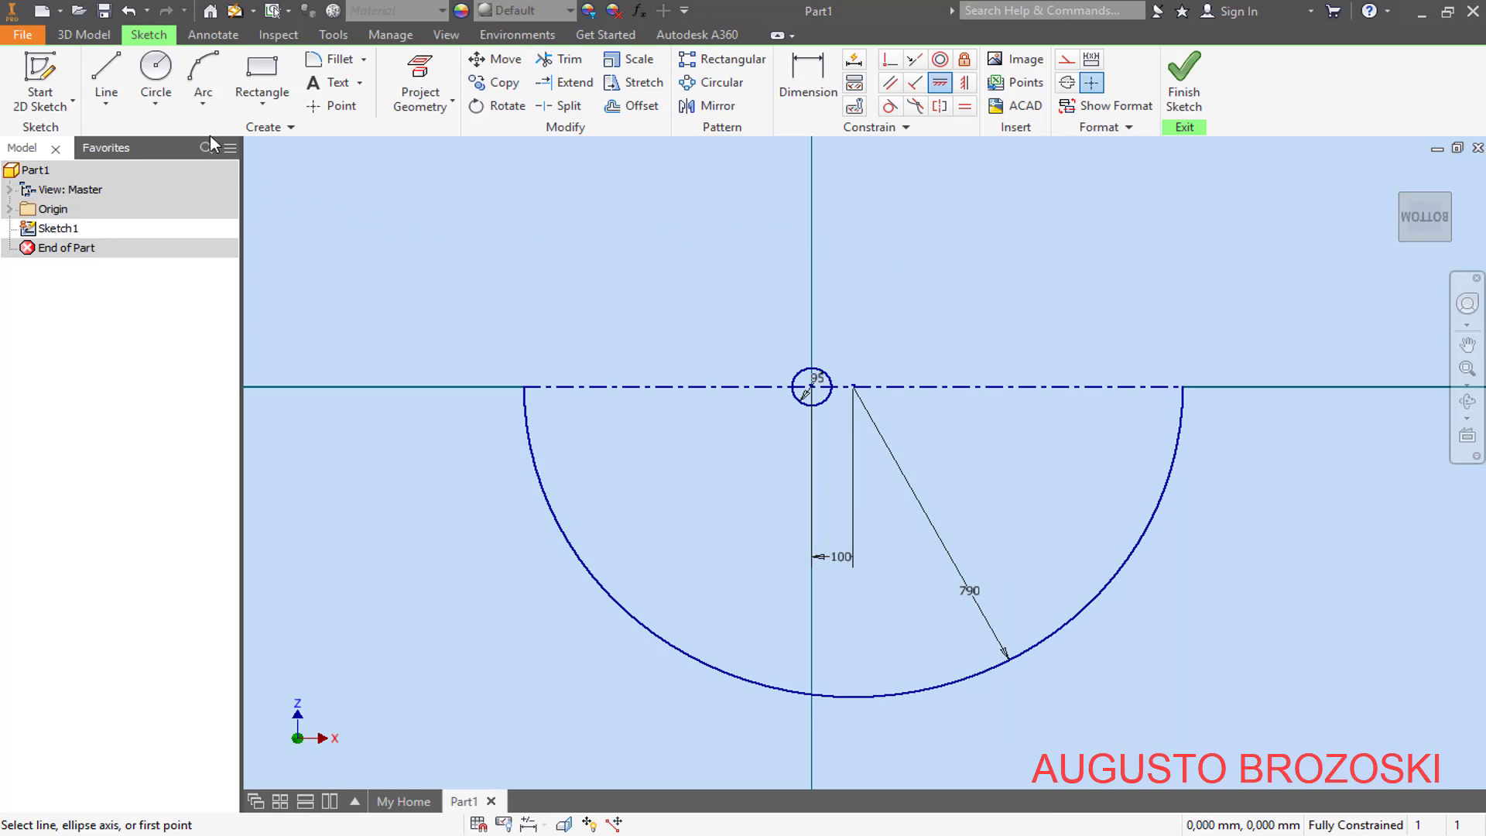
click(158, 75)
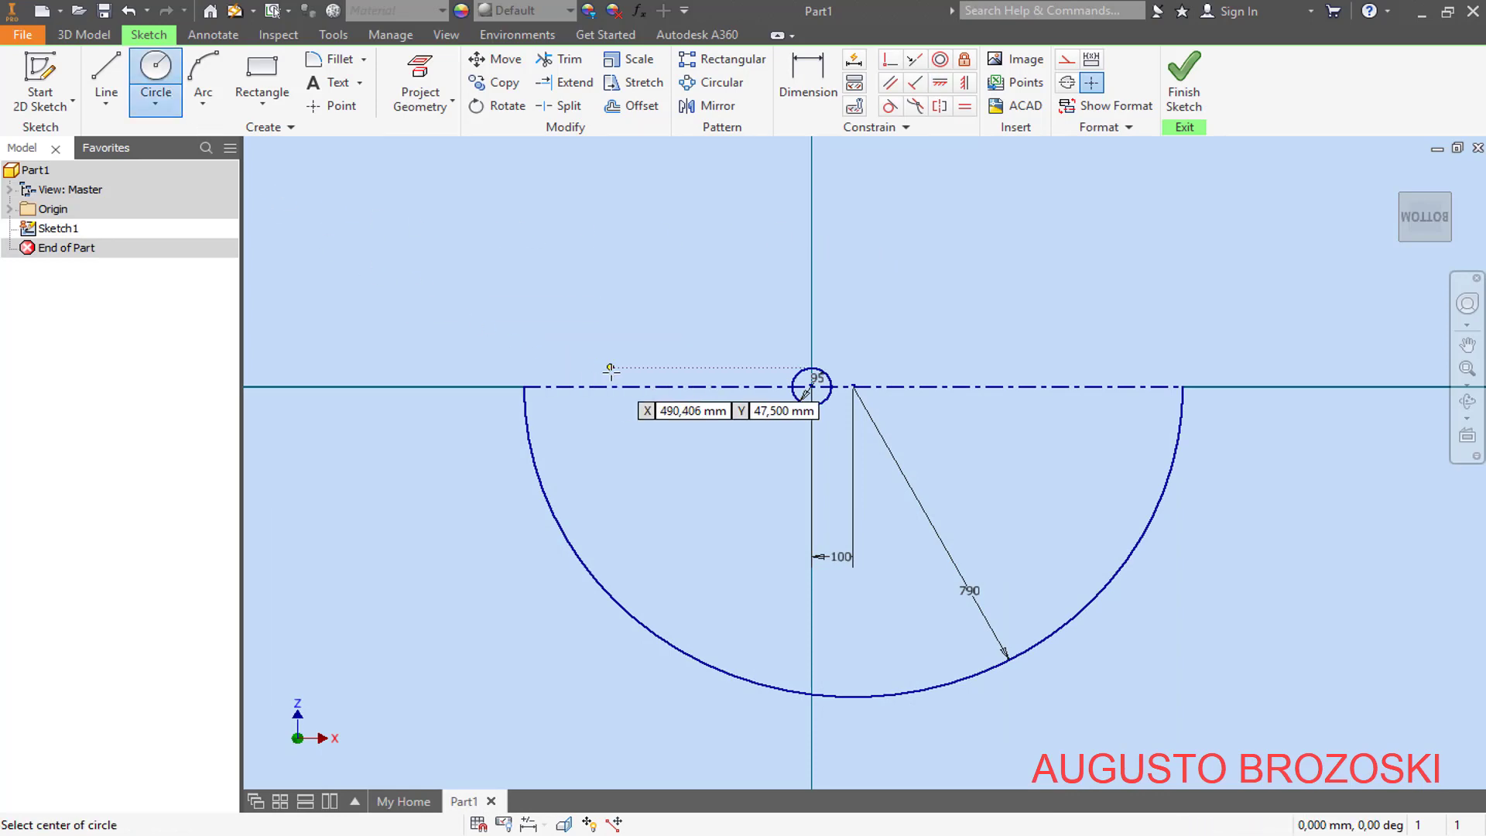
click(701, 387)
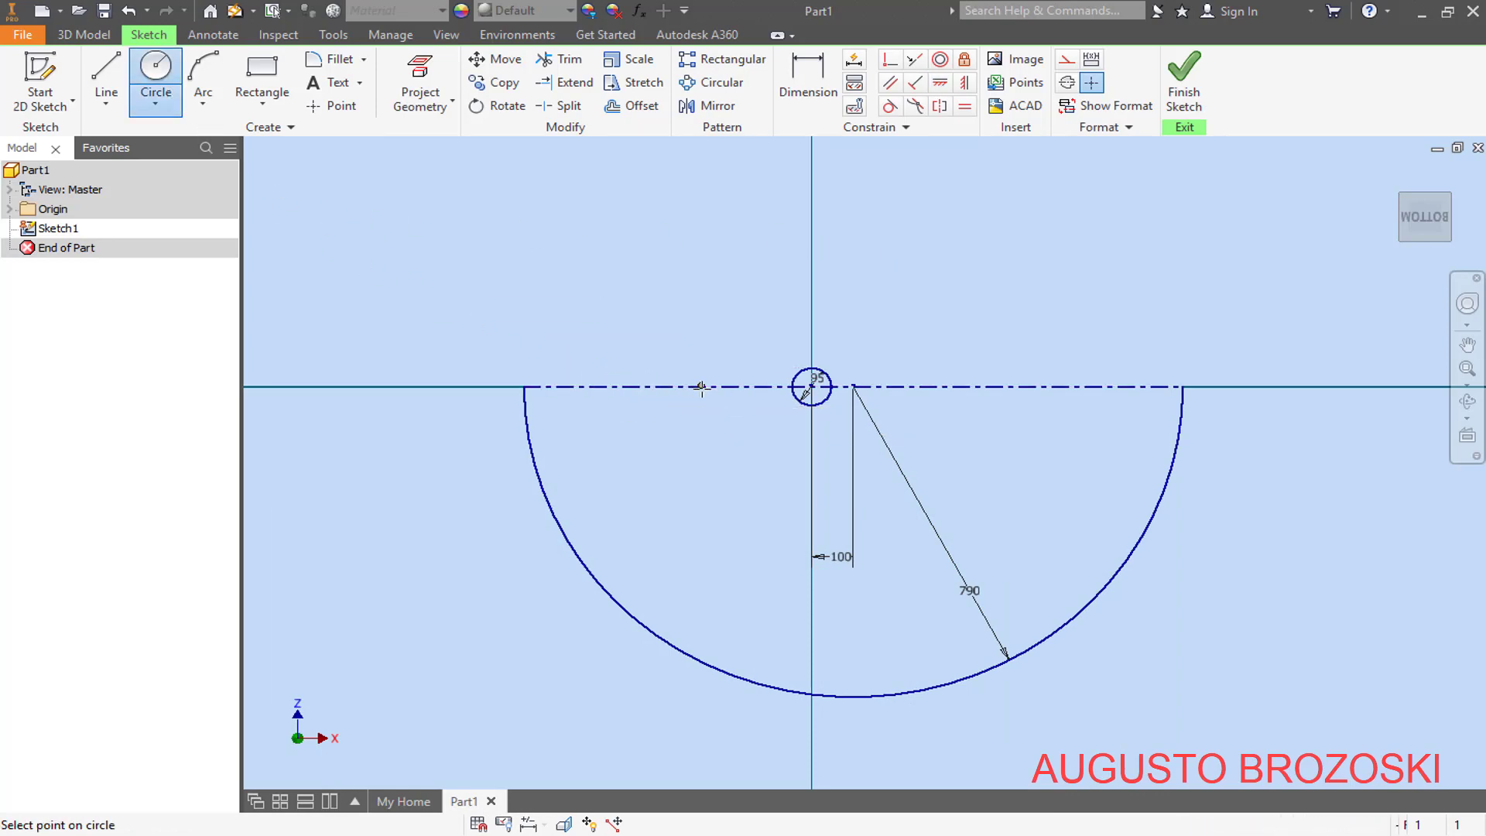
click(524, 386)
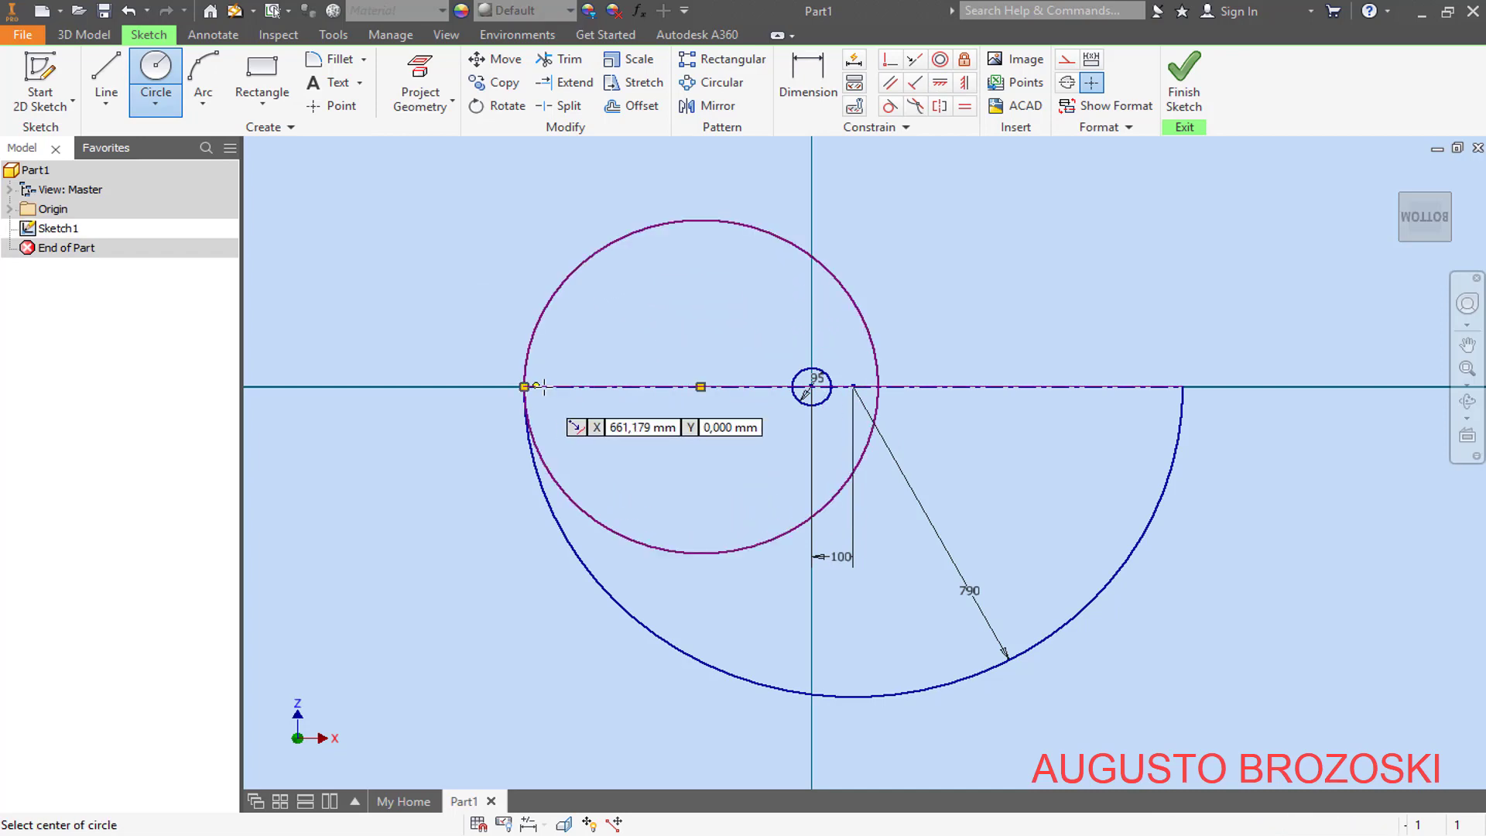
click(564, 62)
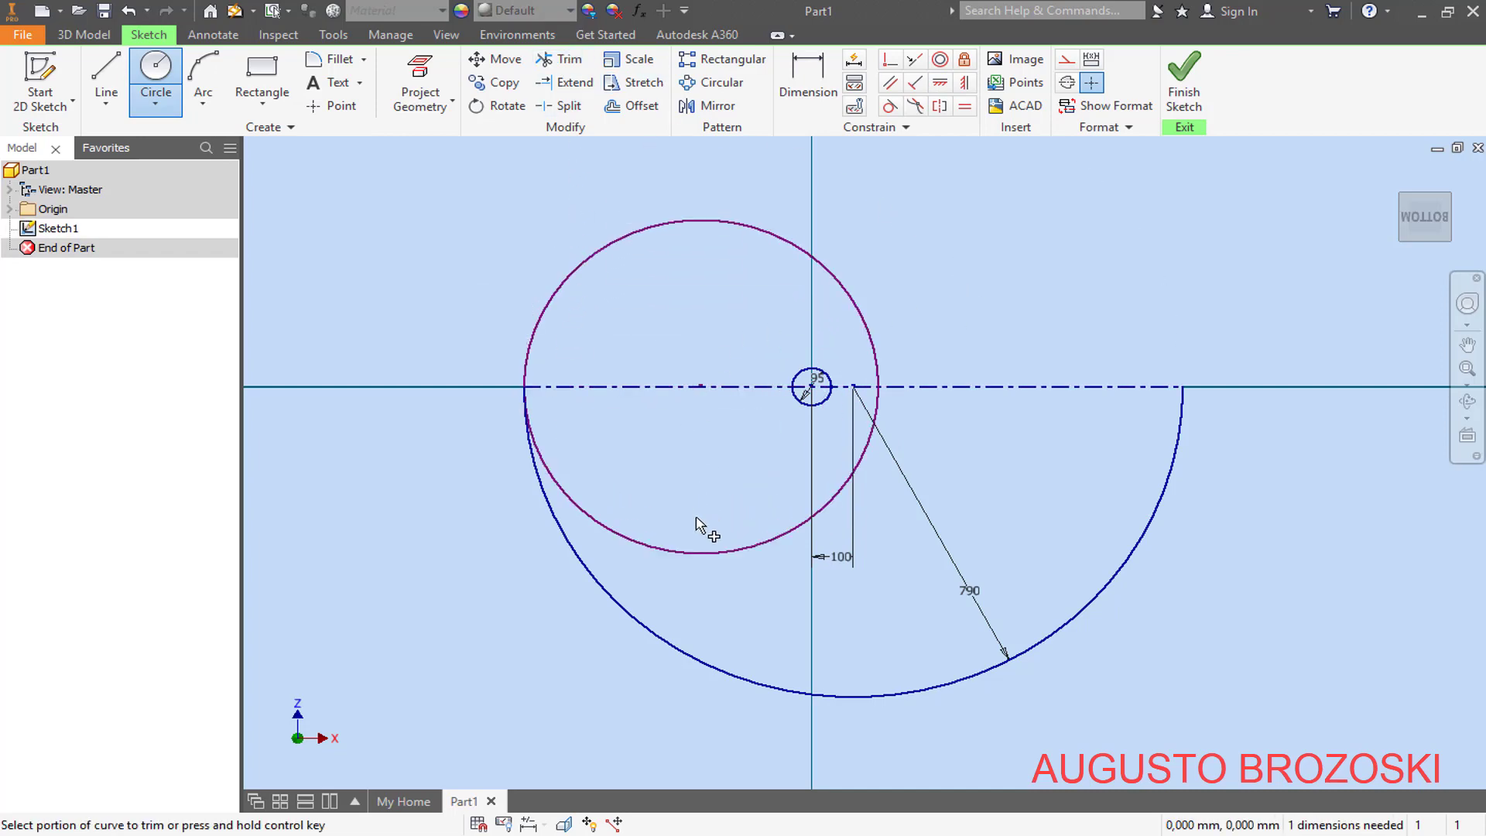
click(719, 554)
- Dimension the upper arc's radius to 465 mm
click(808, 81)
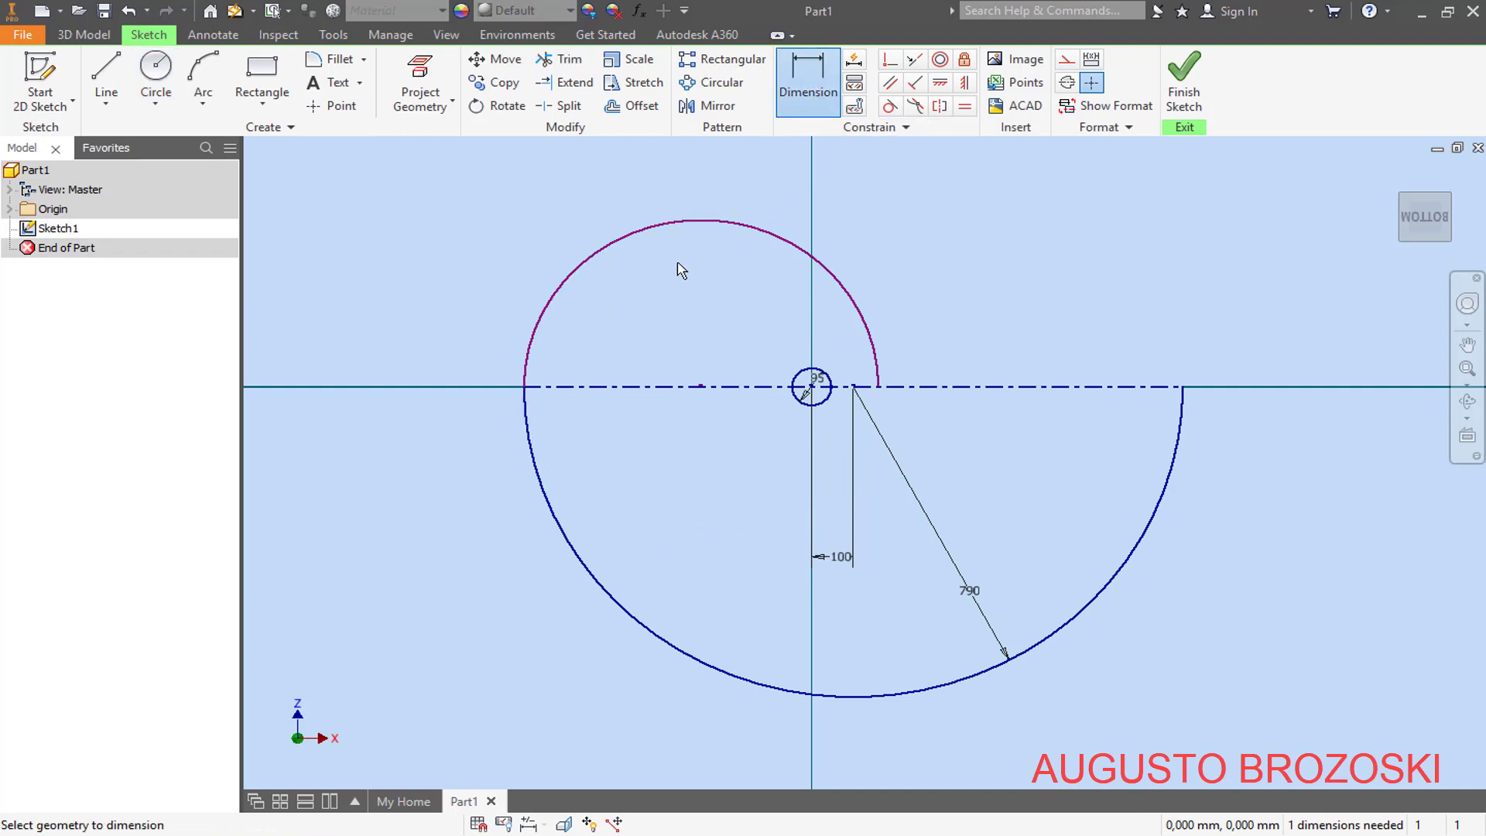
click(624, 249)
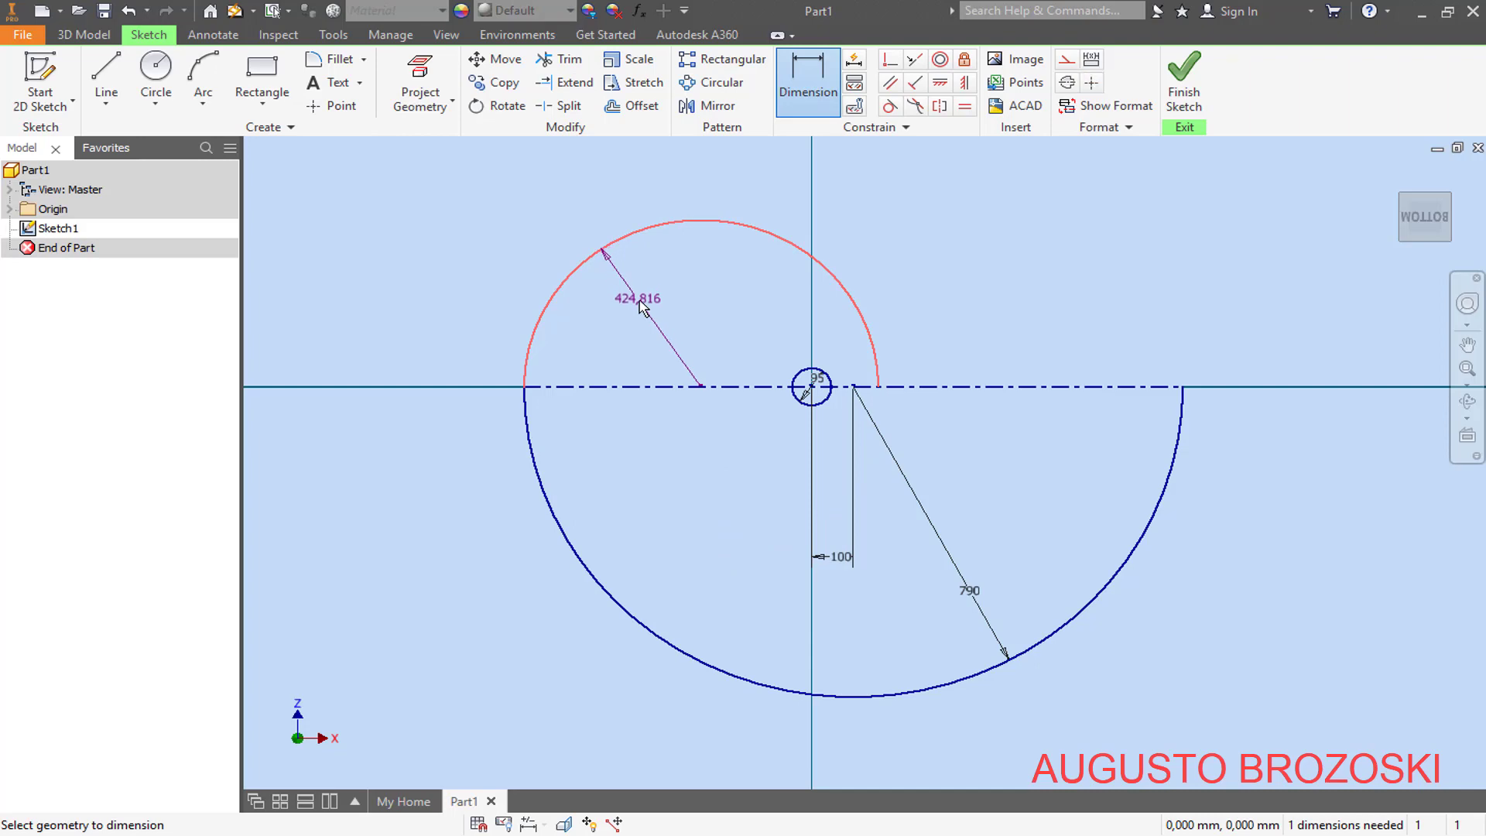
click(638, 298)
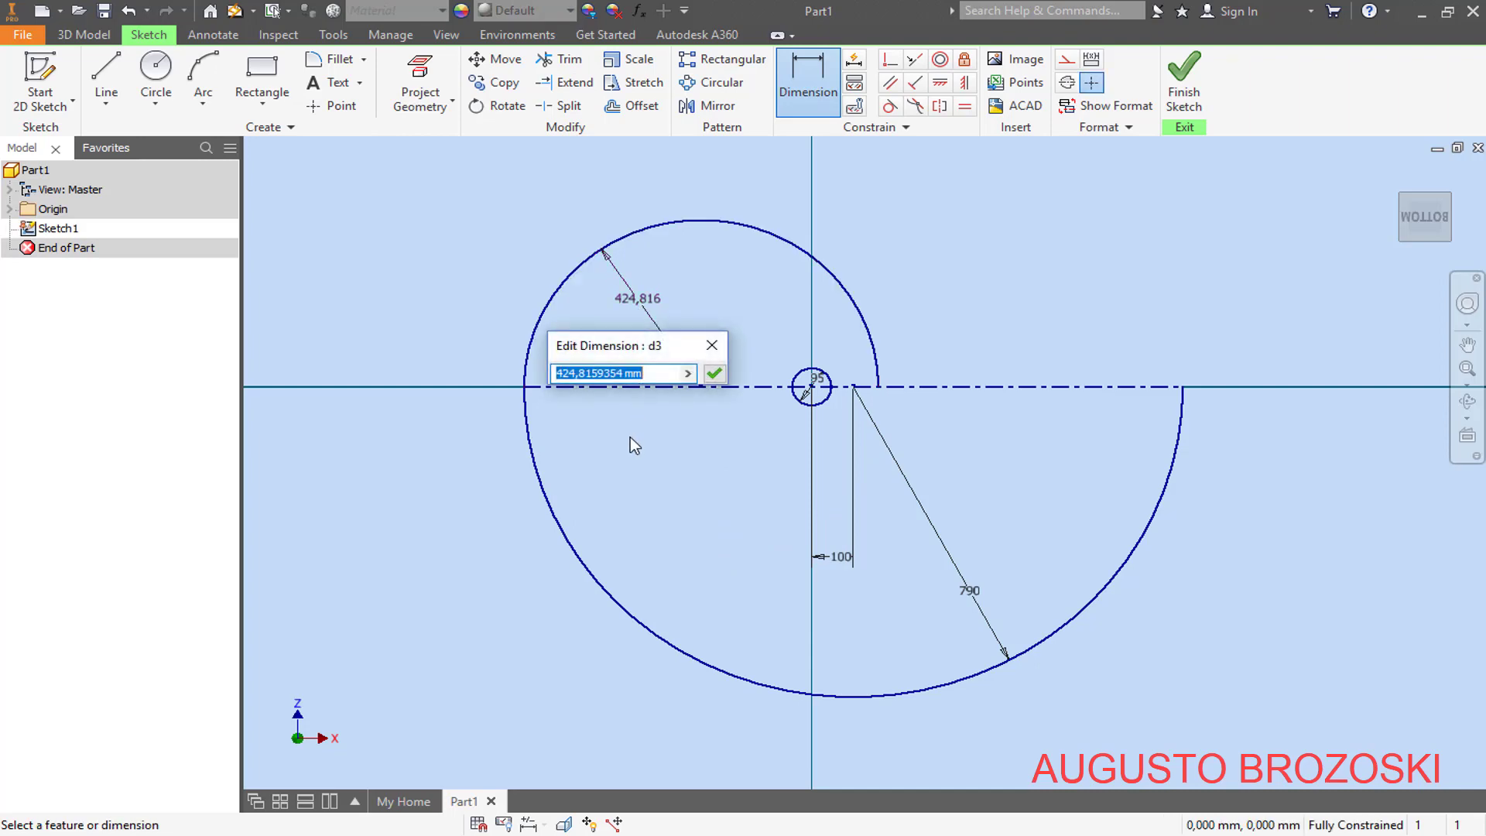
text(465)
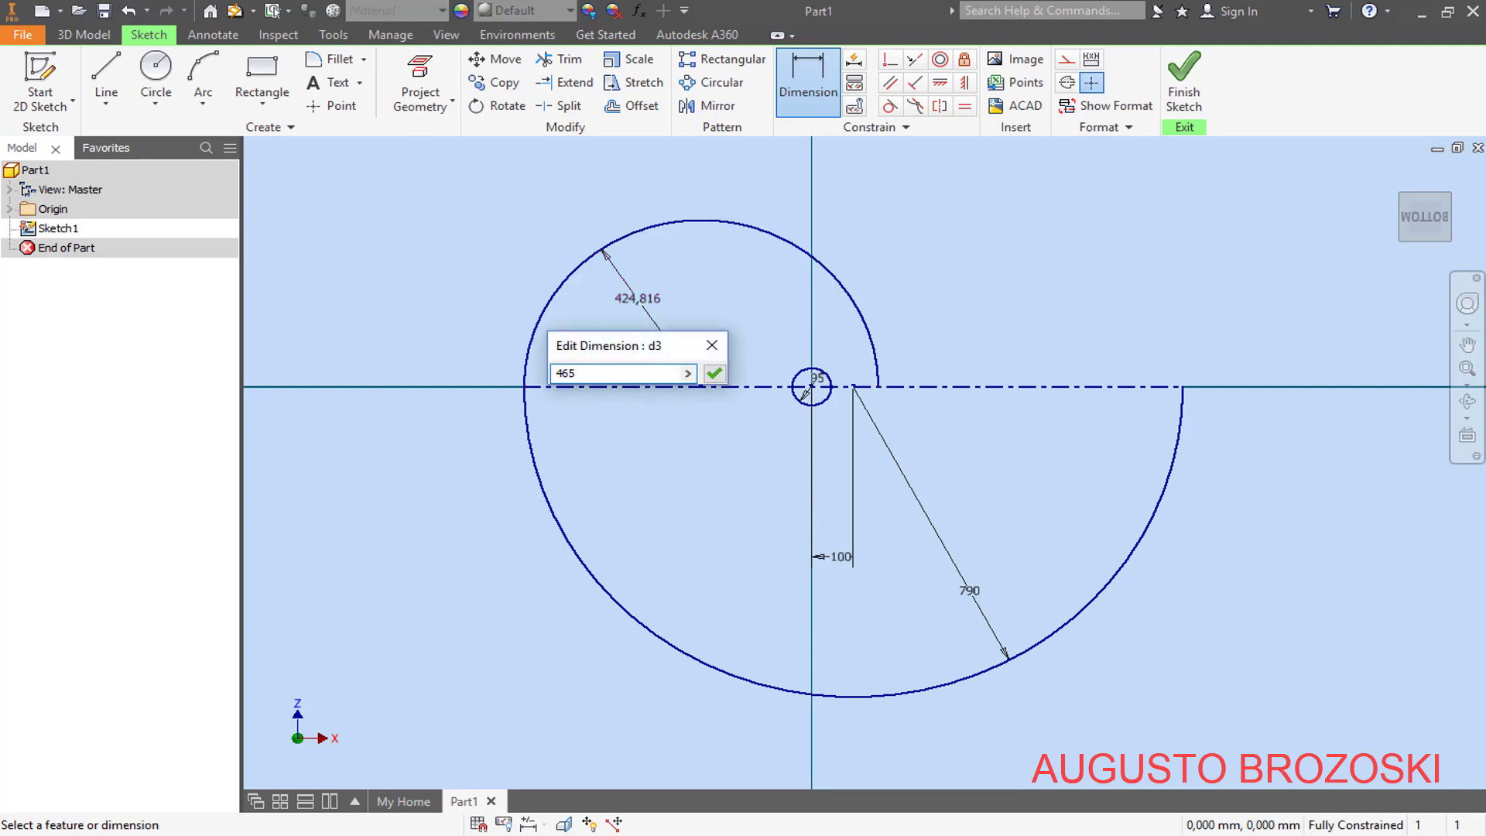
key(Return)
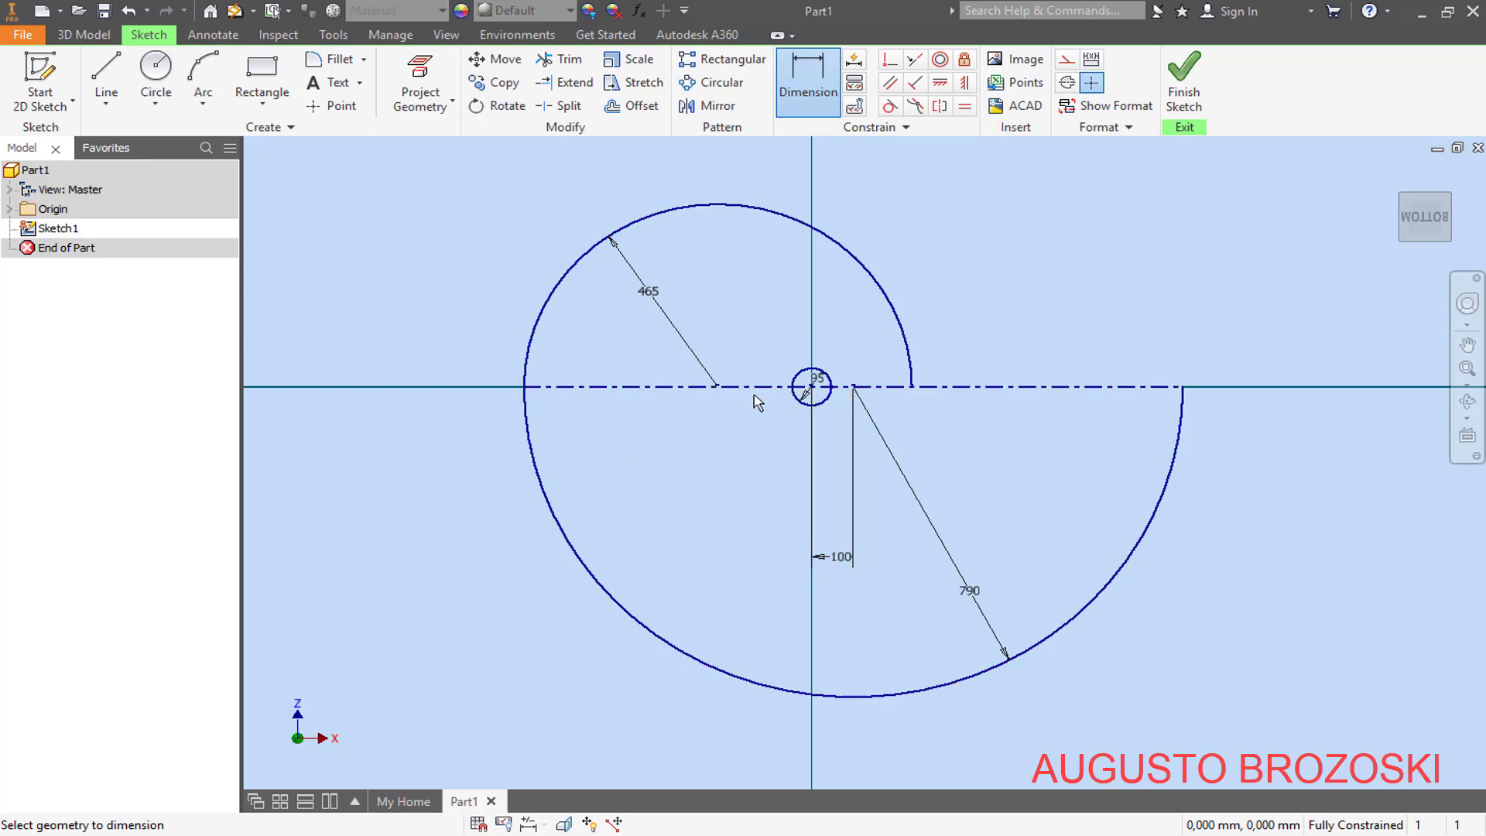
- Test the upper arc's freedom by trying to shift its centre point along the centerline
scroll(757, 402, up, 4)
key(Escape)
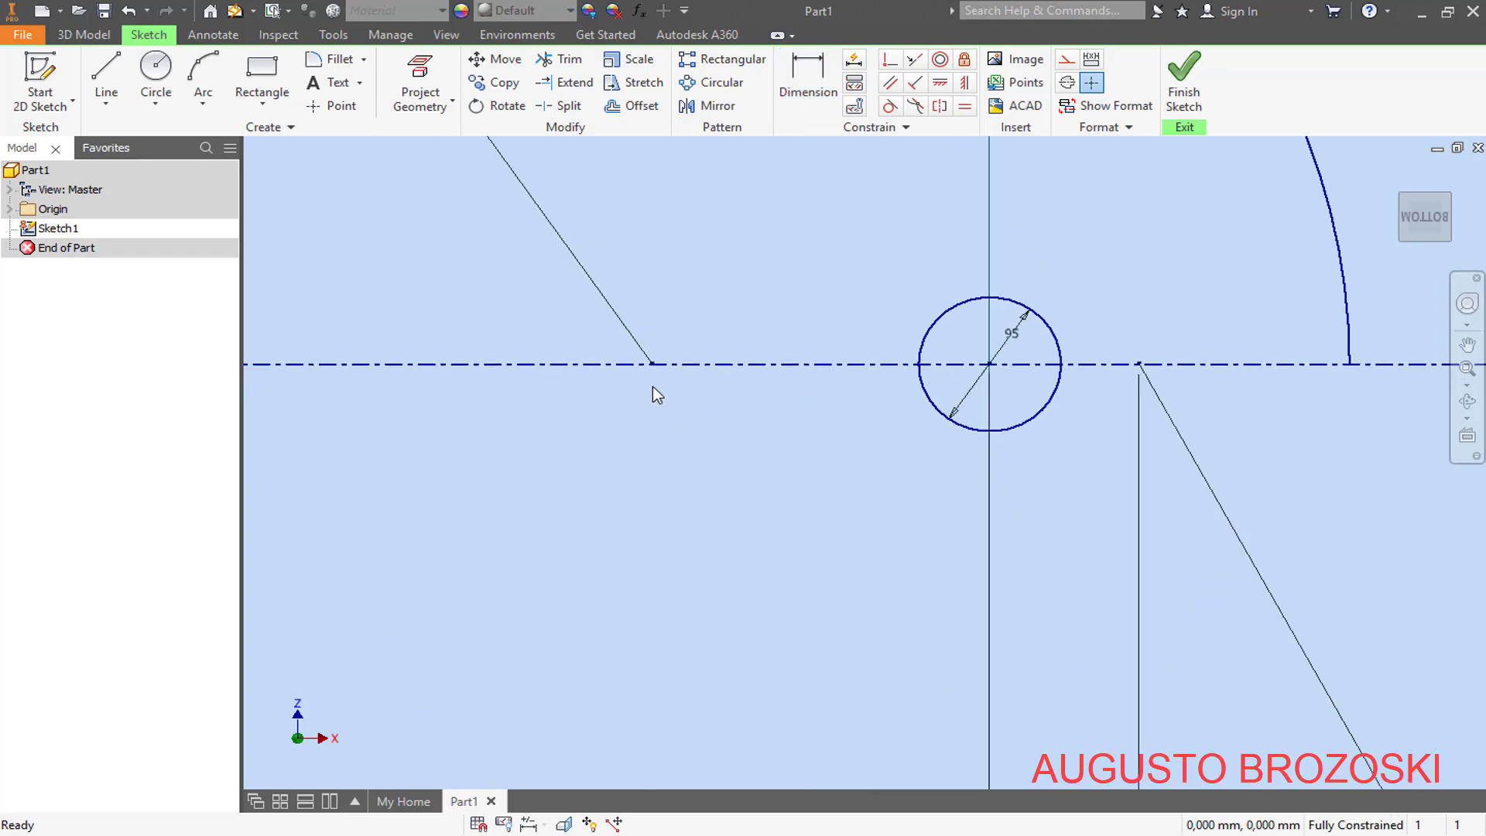
drag(653, 366, 680, 362)
scroll(653, 396, down, 3)
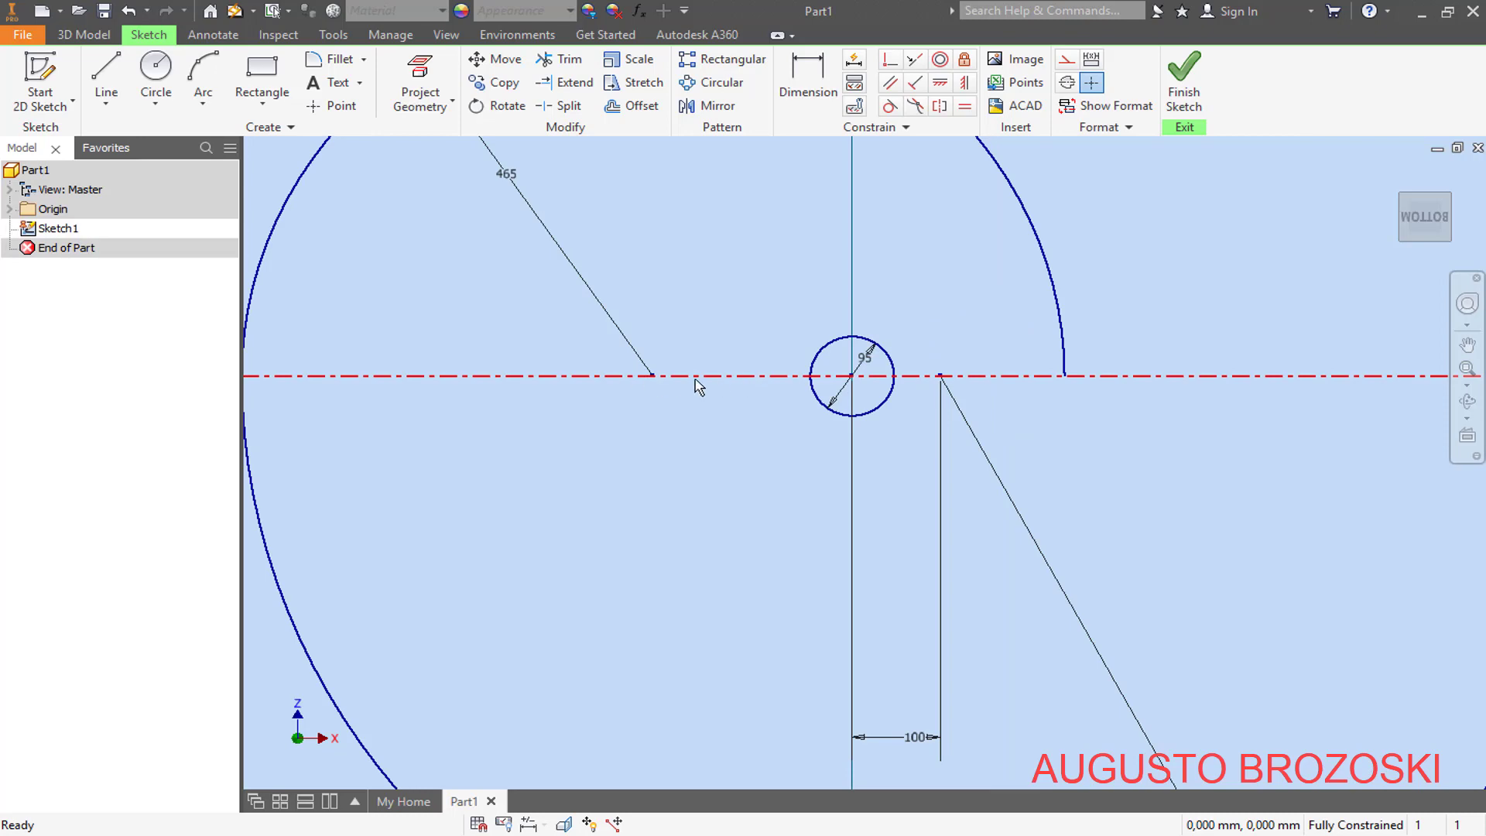
scroll(699, 387, down, 2)
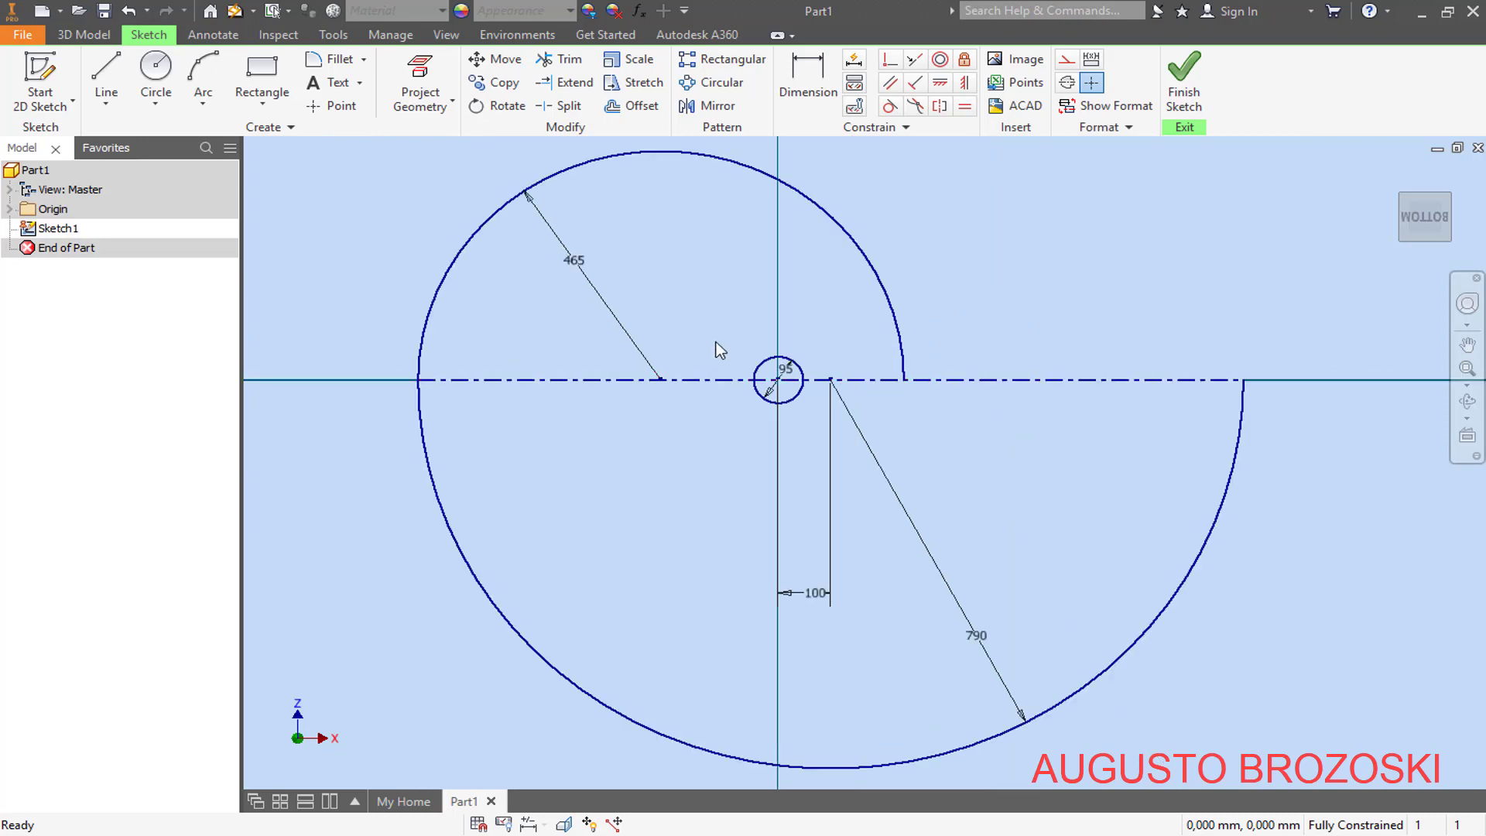
scroll(720, 350, down, 2)
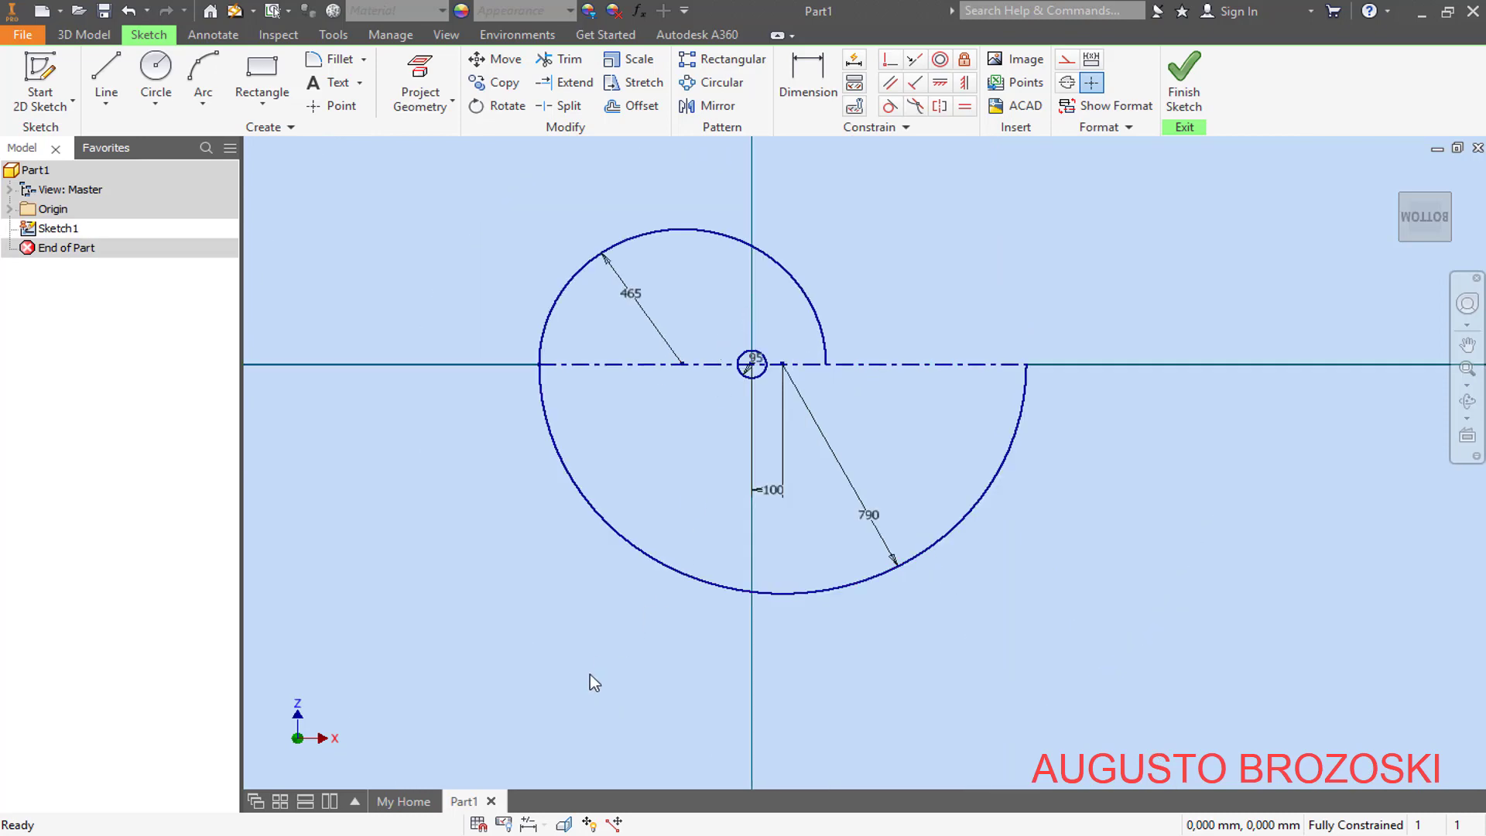
- Sketch connected lines from the R465 arc's top: horizontal, short vertical rise, horizontal of about 790 mm, and vertical down to the R790 arc's right endpoint
key(alt+Tab)
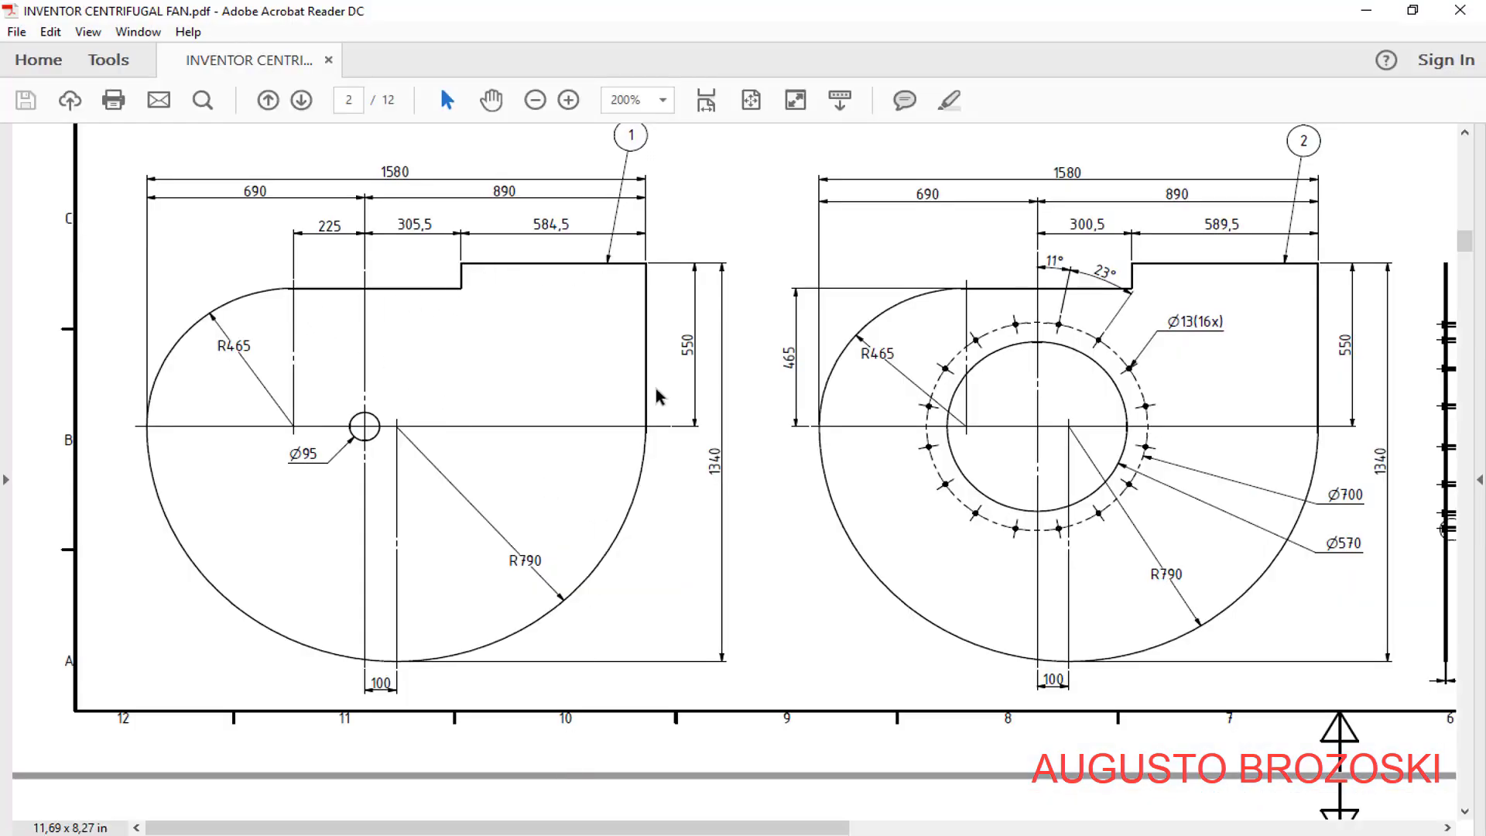
click(1366, 11)
click(106, 81)
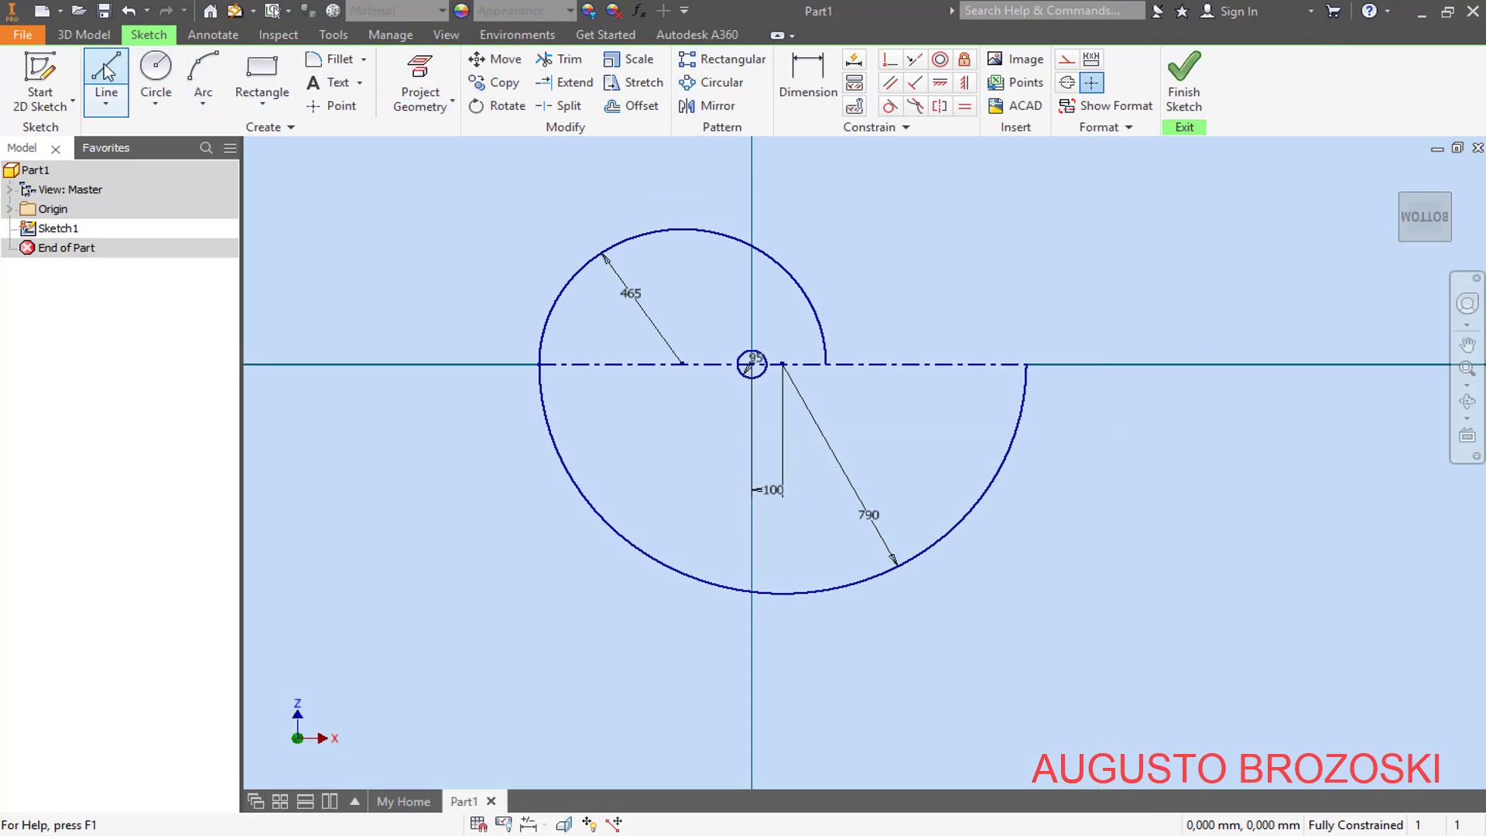
scroll(723, 218, up, 3)
scroll(723, 218, up, 3)
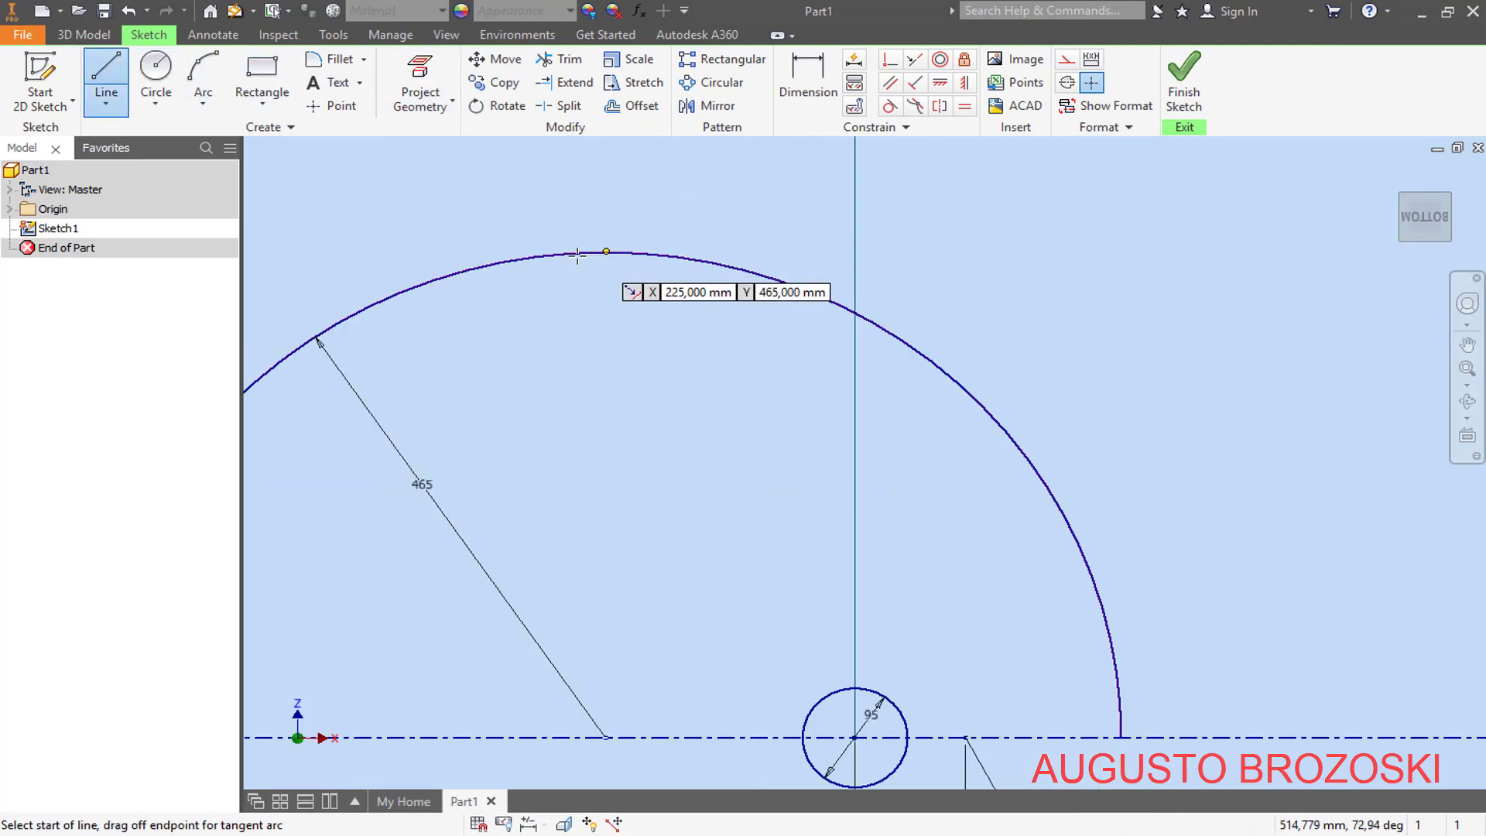
click(608, 253)
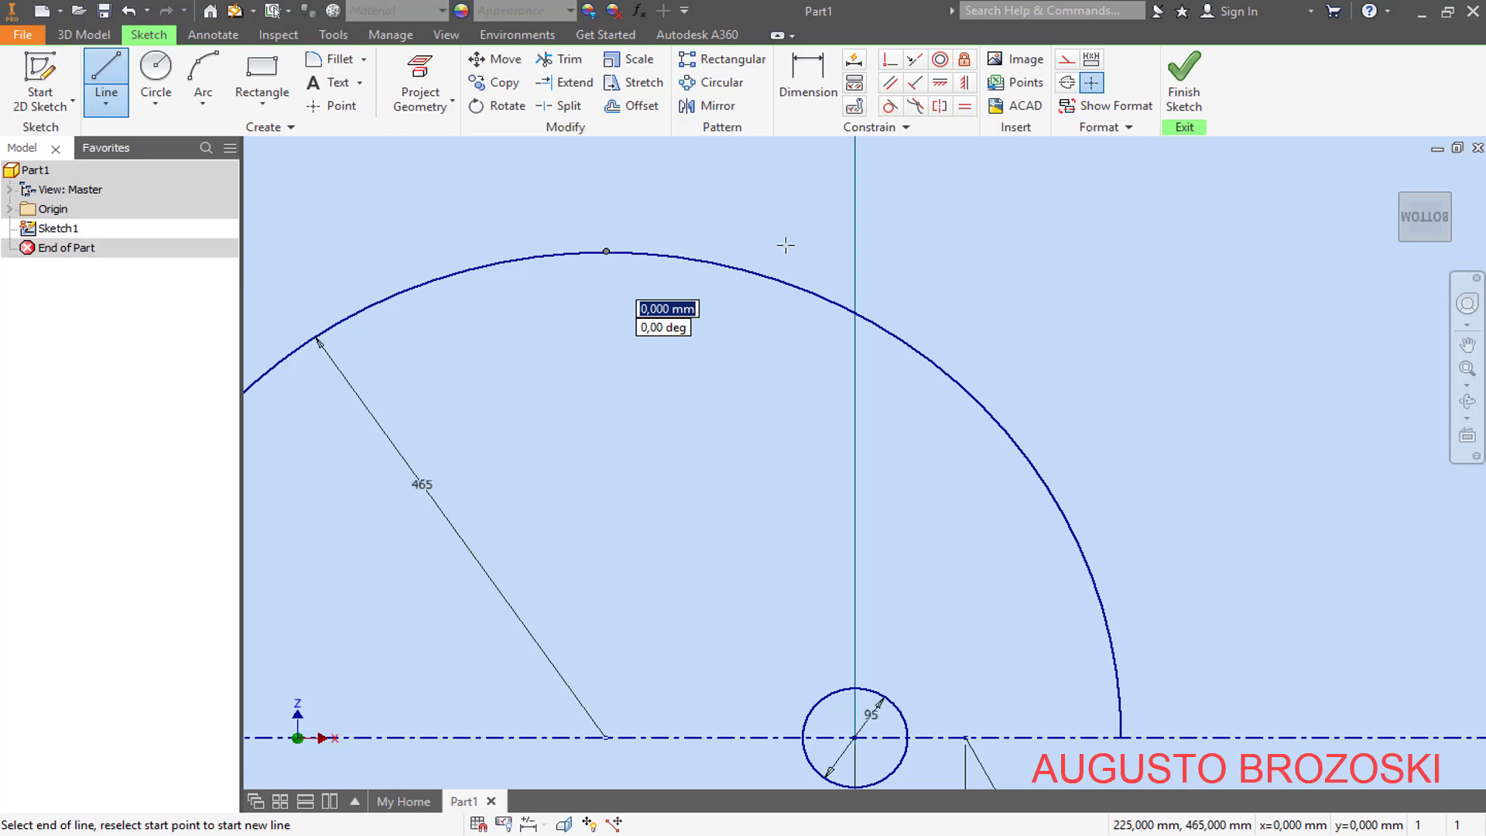
click(962, 251)
scroll(962, 251, down, 5)
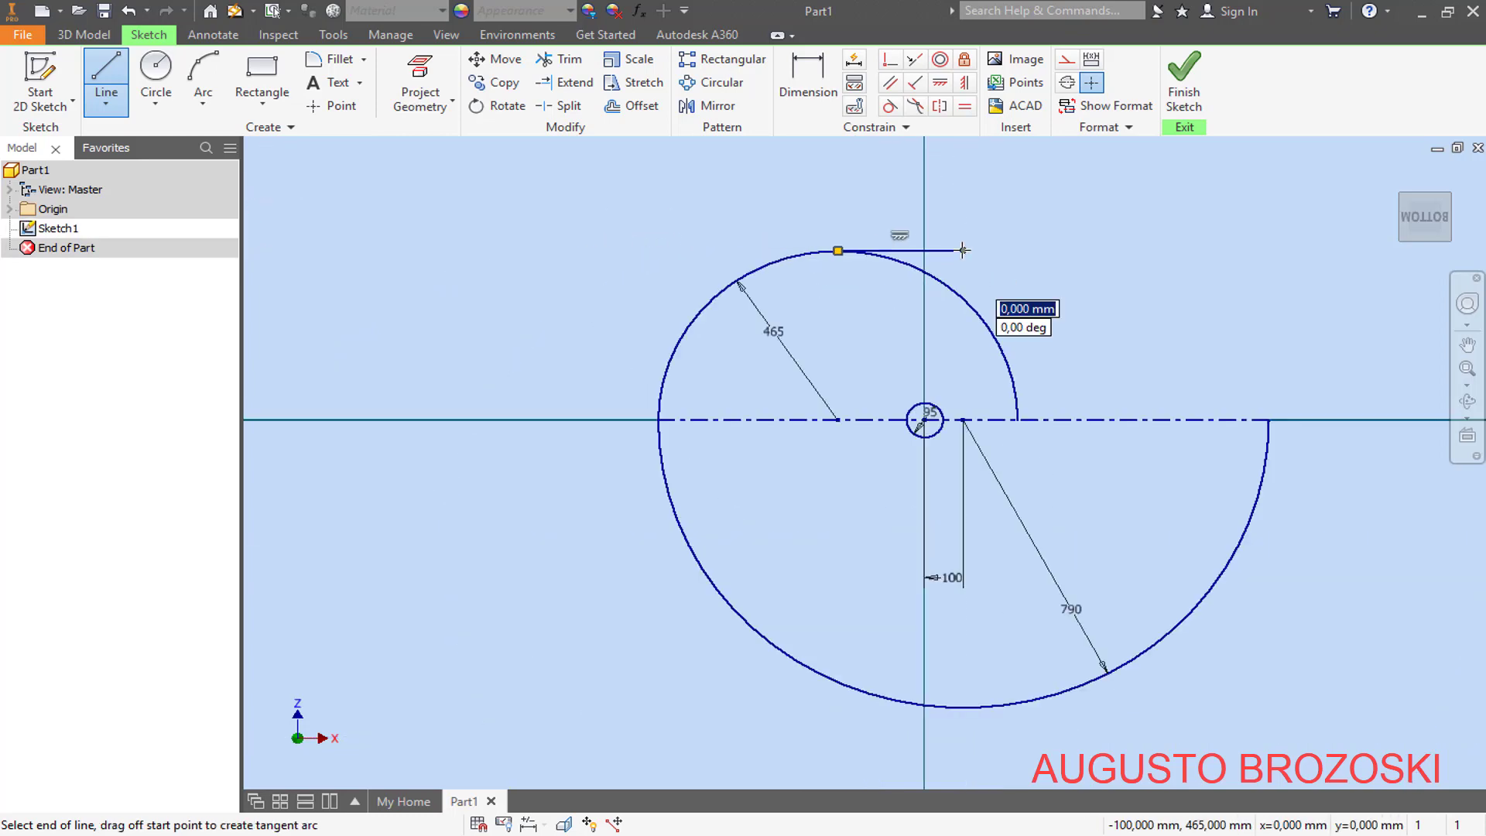
click(965, 192)
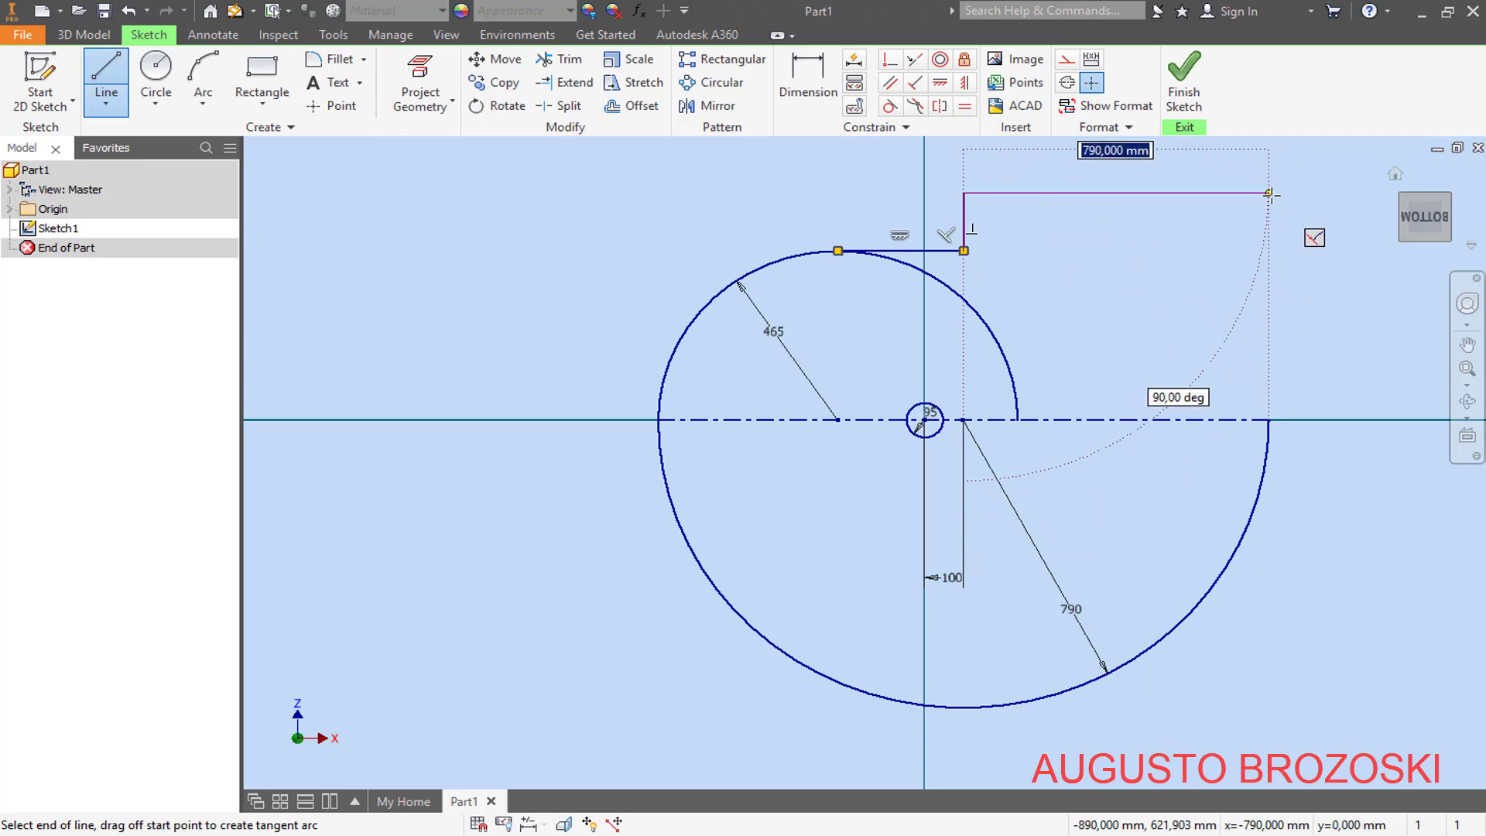
click(1269, 193)
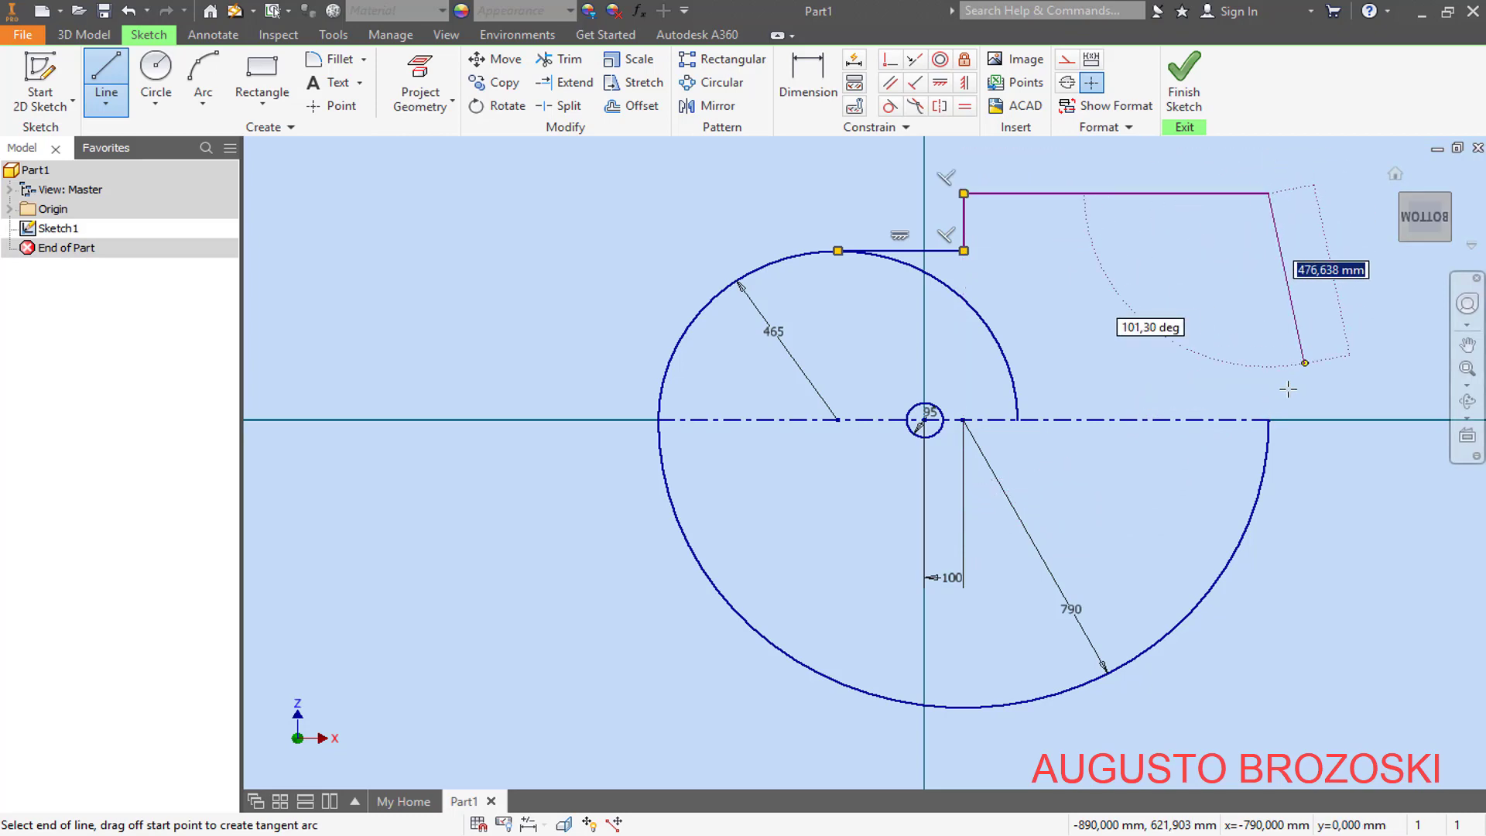
double_click(1269, 419)
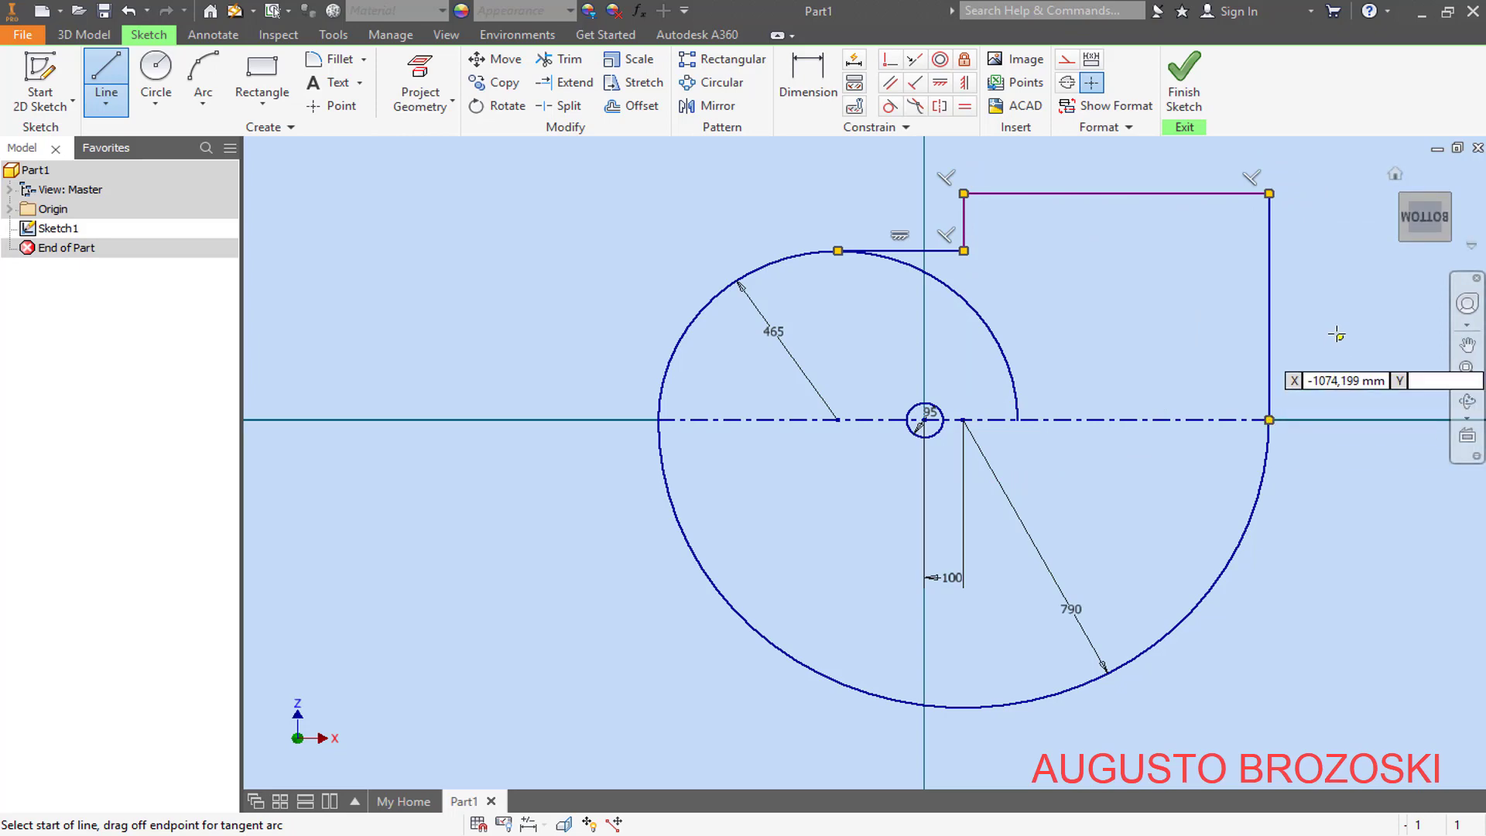
key(Escape)
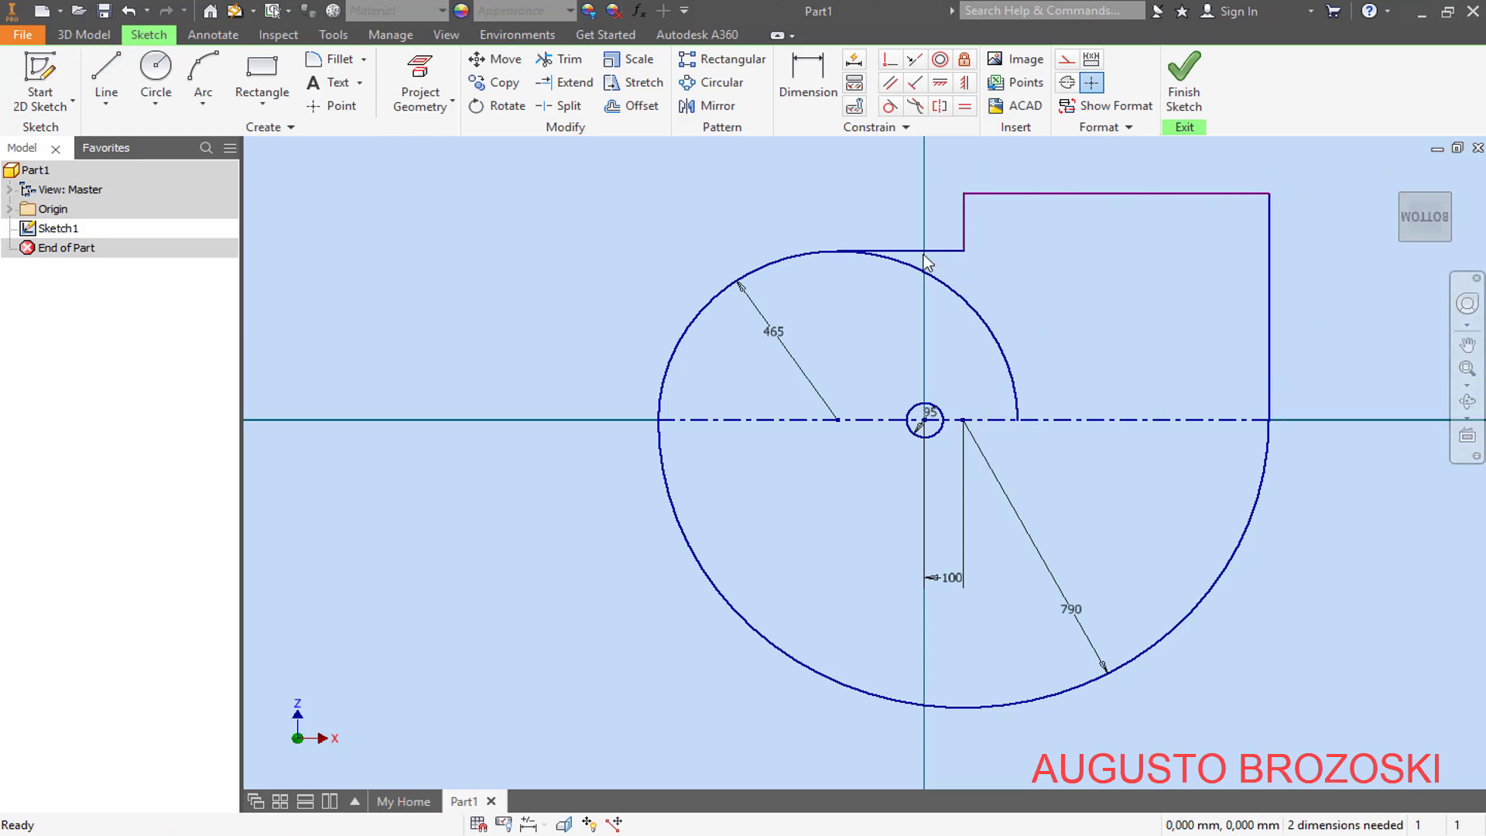
- Dimension the horizontal distance between the 95 mm circle's centre and the outlet's short vertical line to 305,5 mm
click(798, 82)
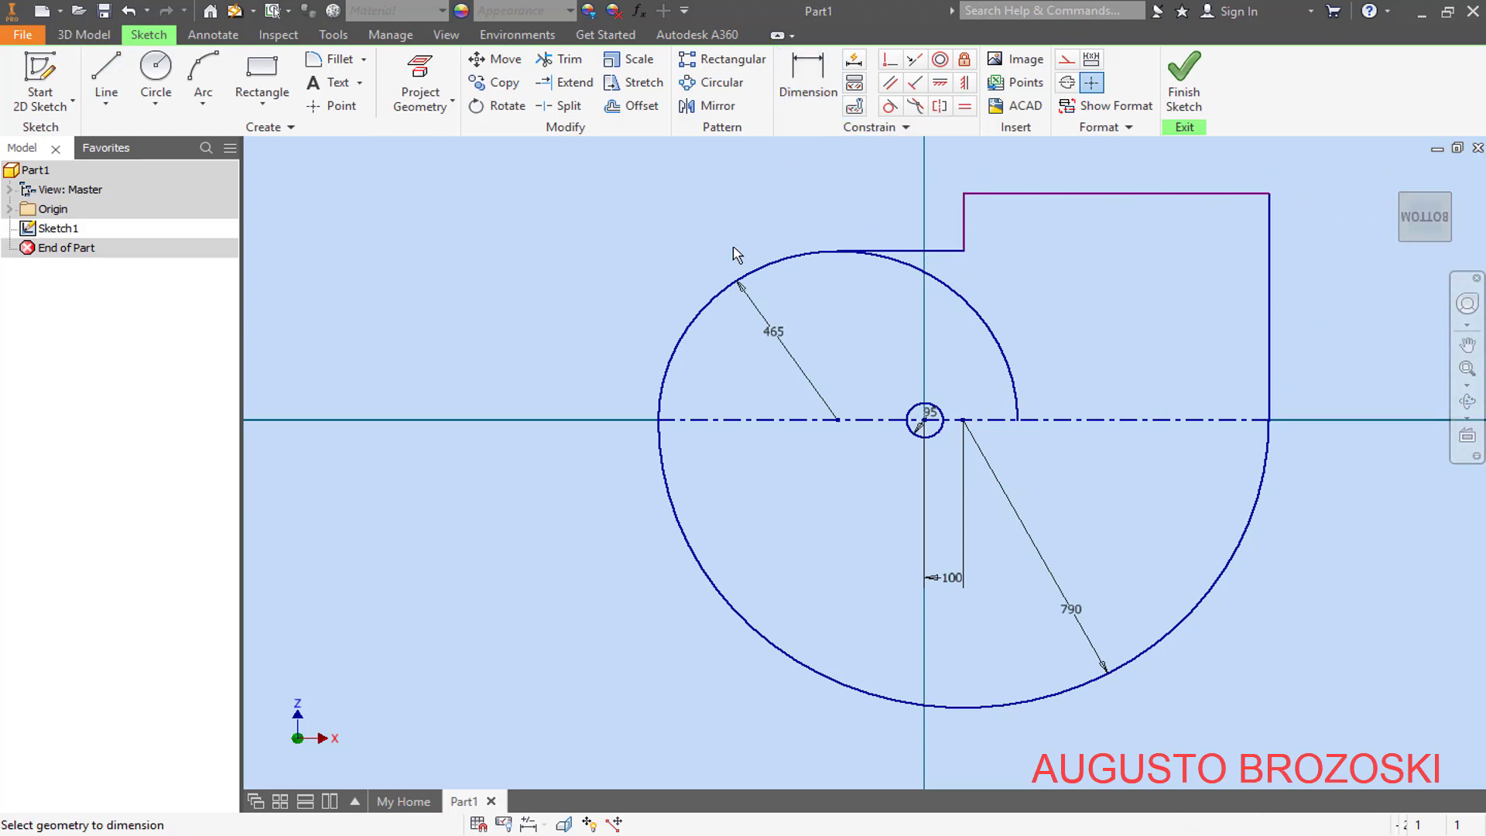
scroll(747, 290, up, 4)
scroll(845, 220, down, 5)
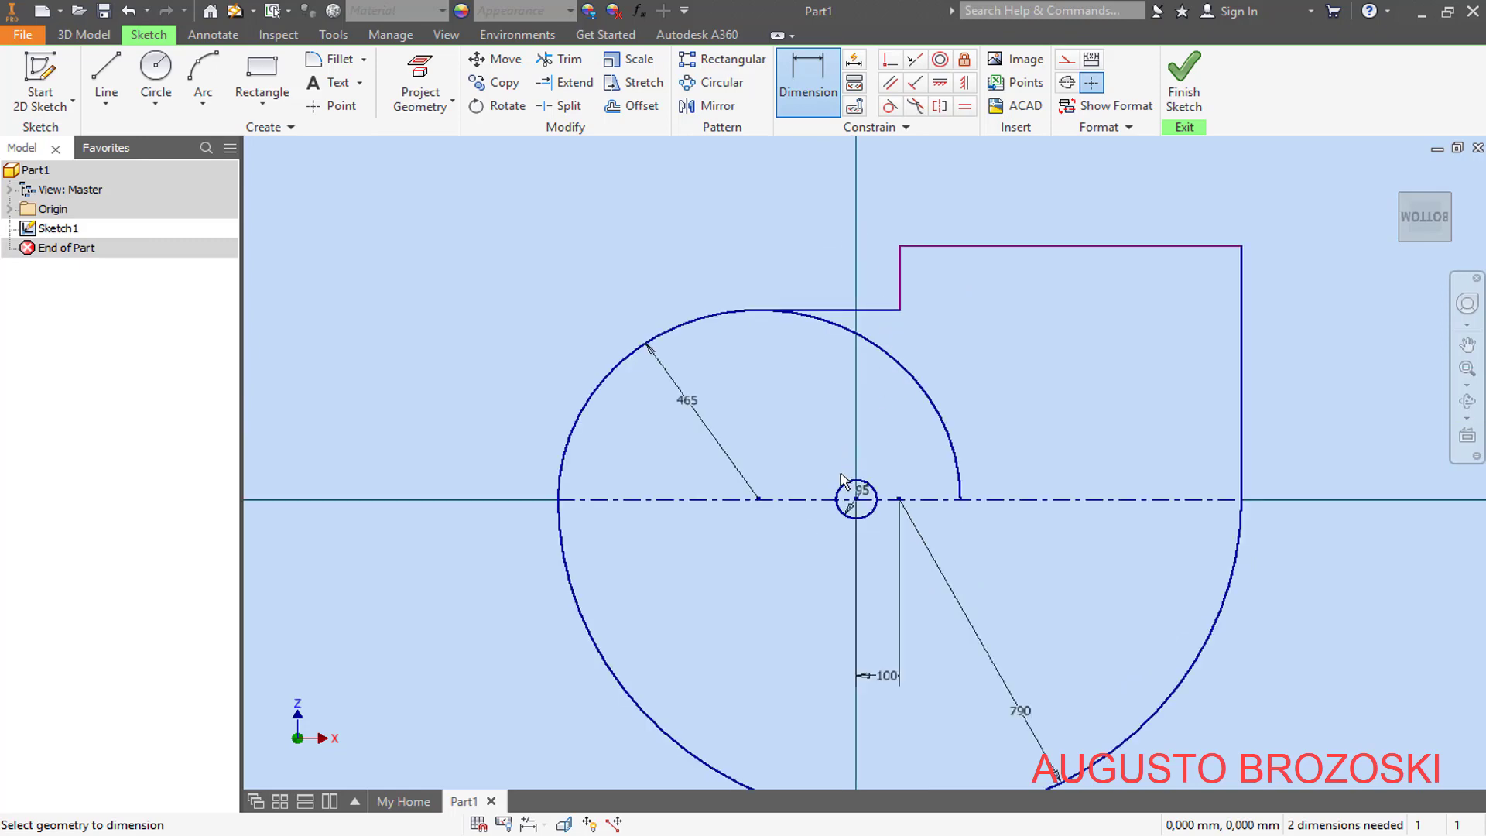
click(901, 267)
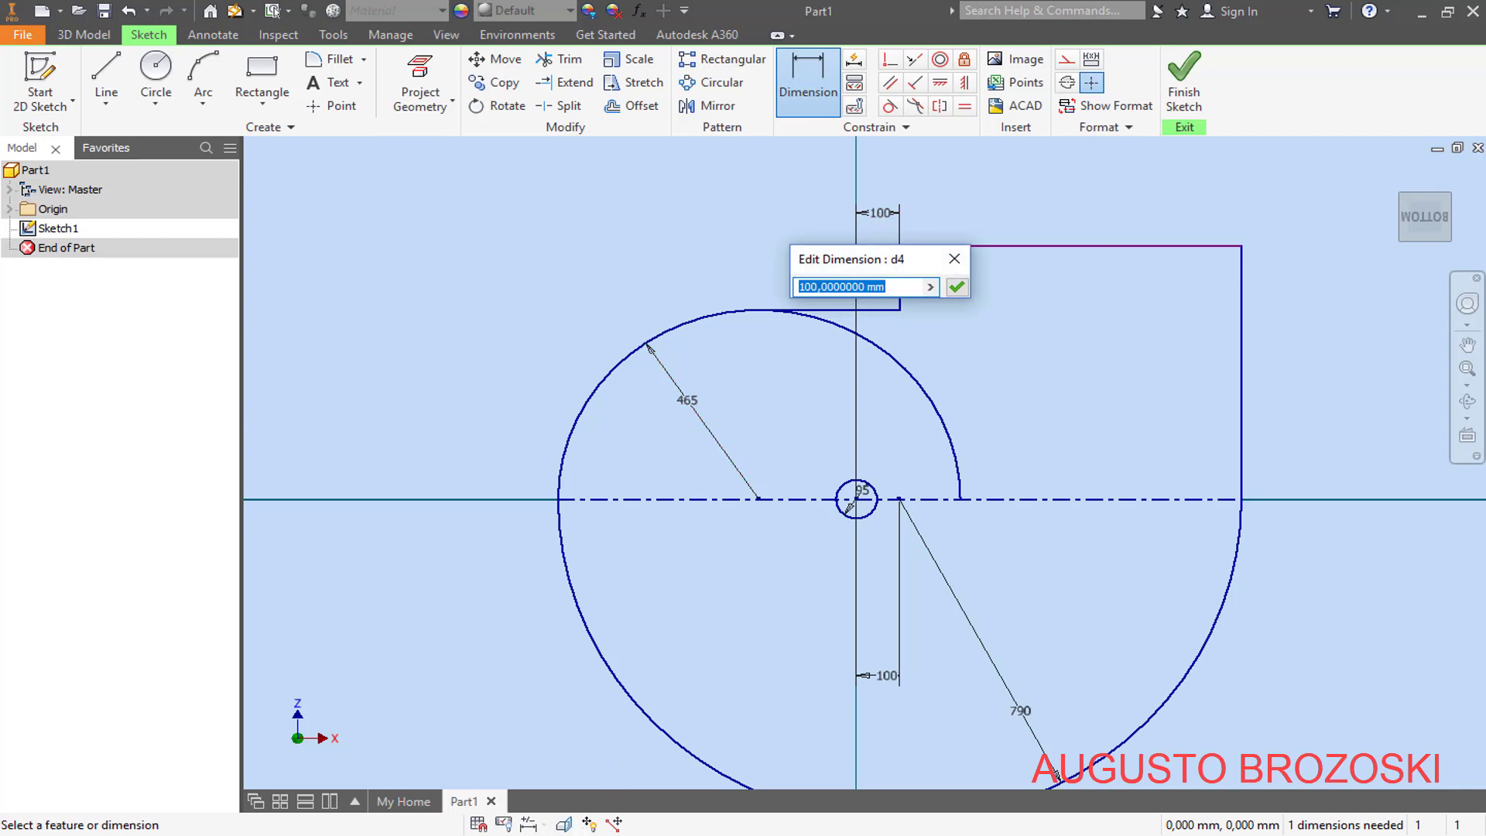
click(558, 835)
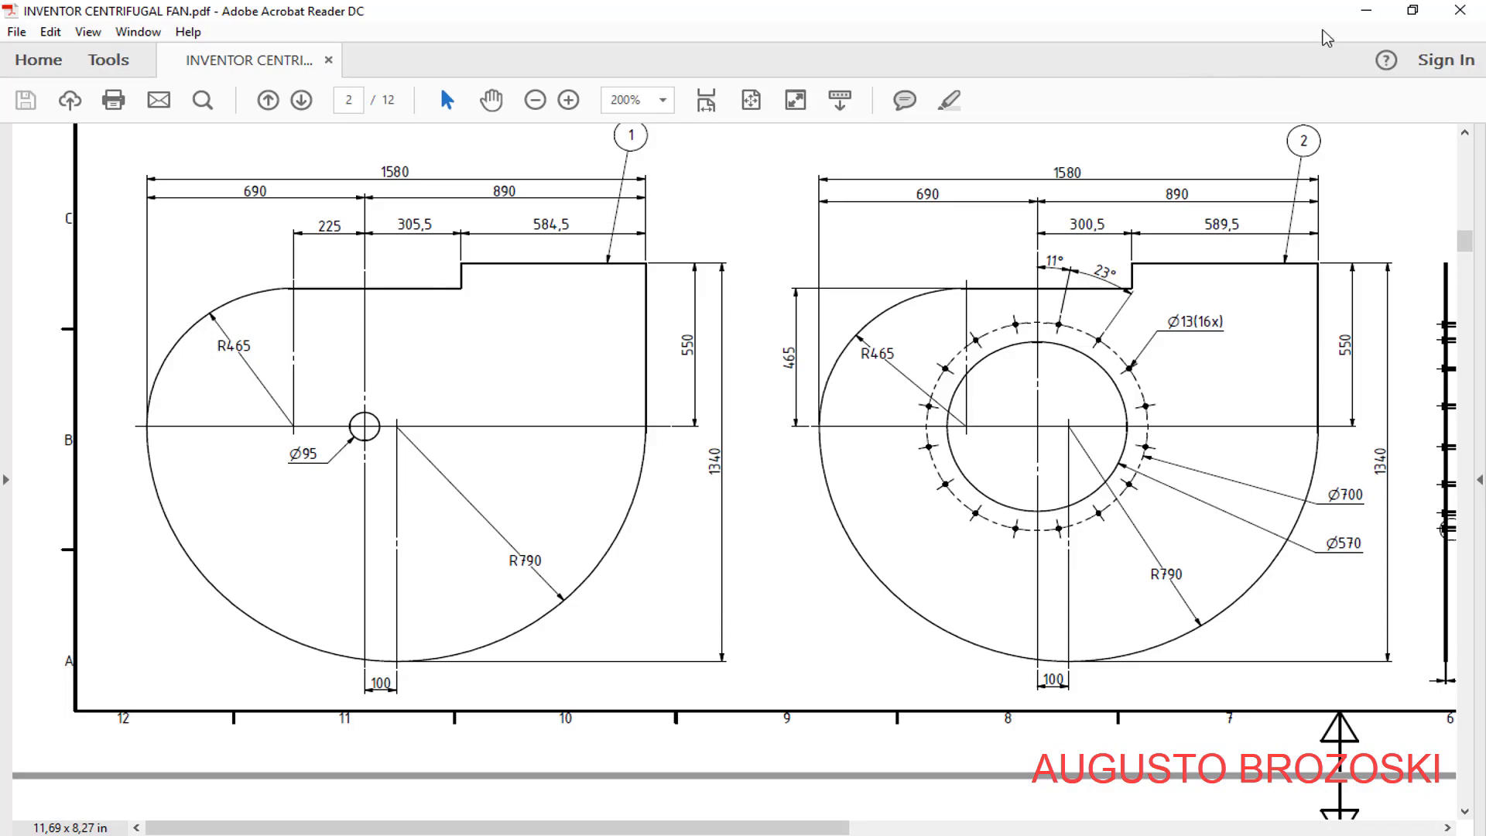
click(1366, 11)
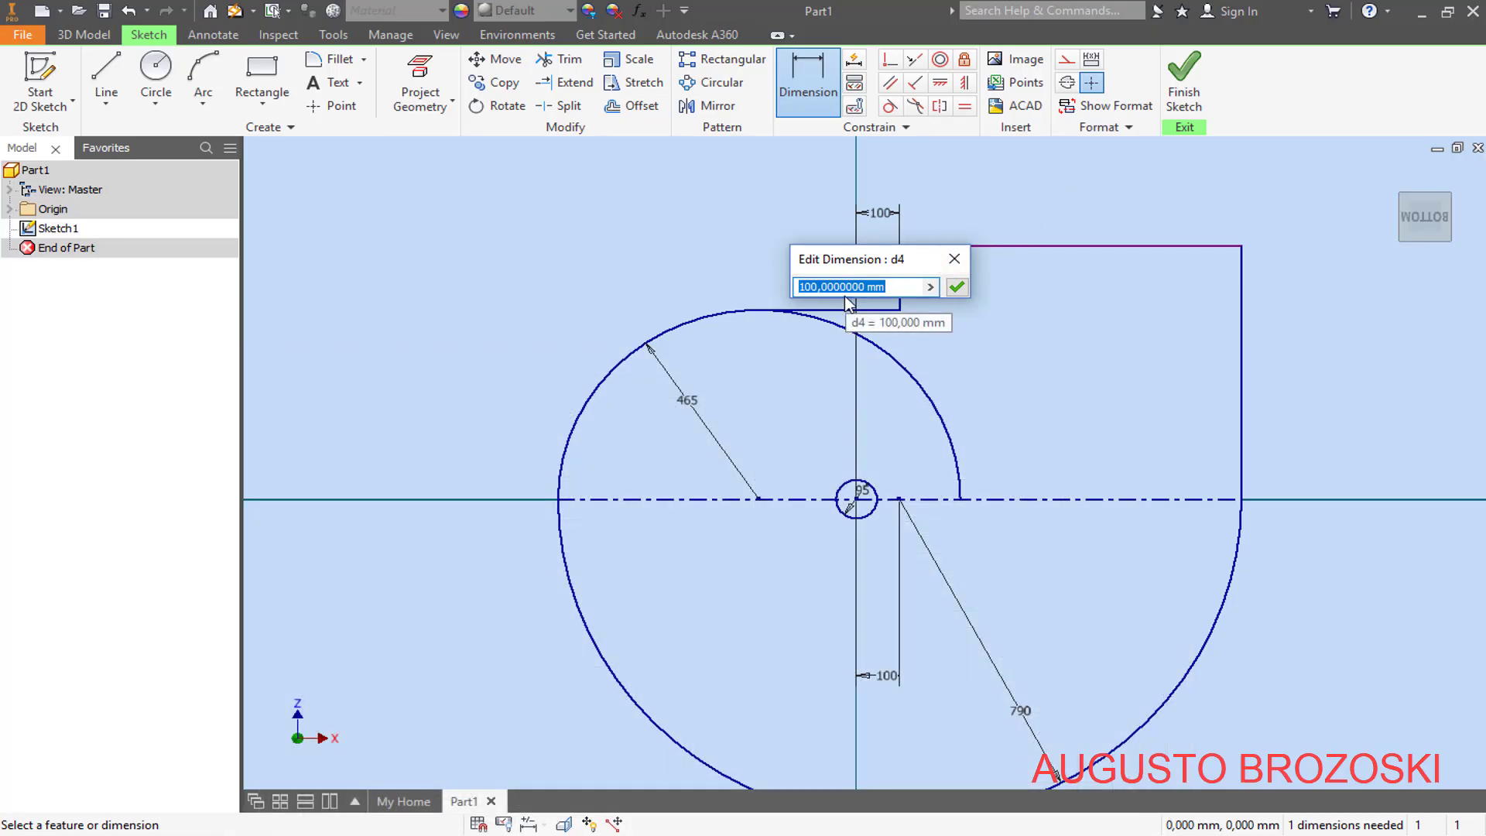
text(305,5)
key(Return)
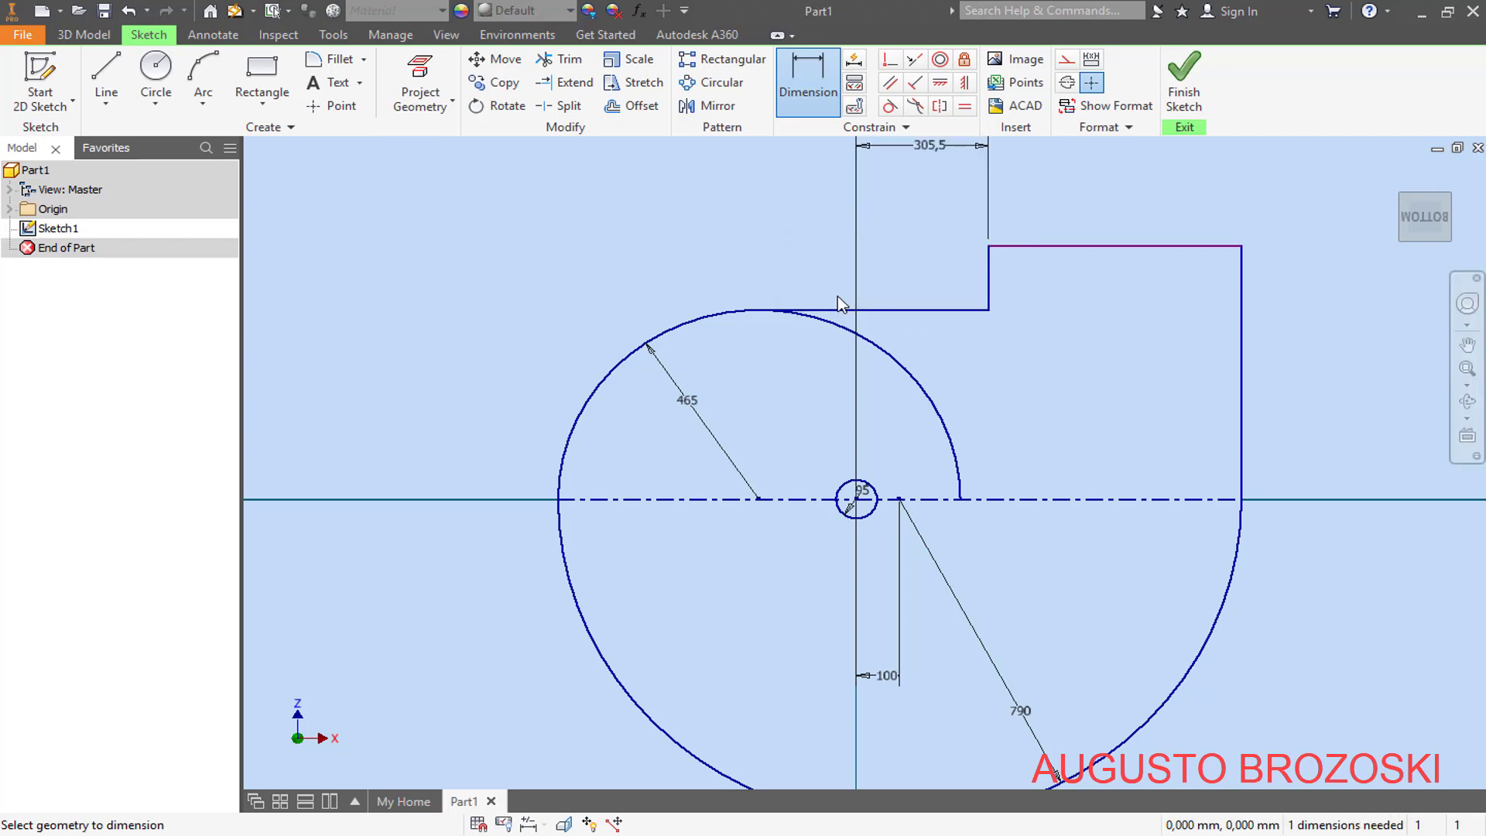
- Dimension the outlet's long right-hand vertical line to 550 mm, as given in the PDF drawing
key(alt+Tab)
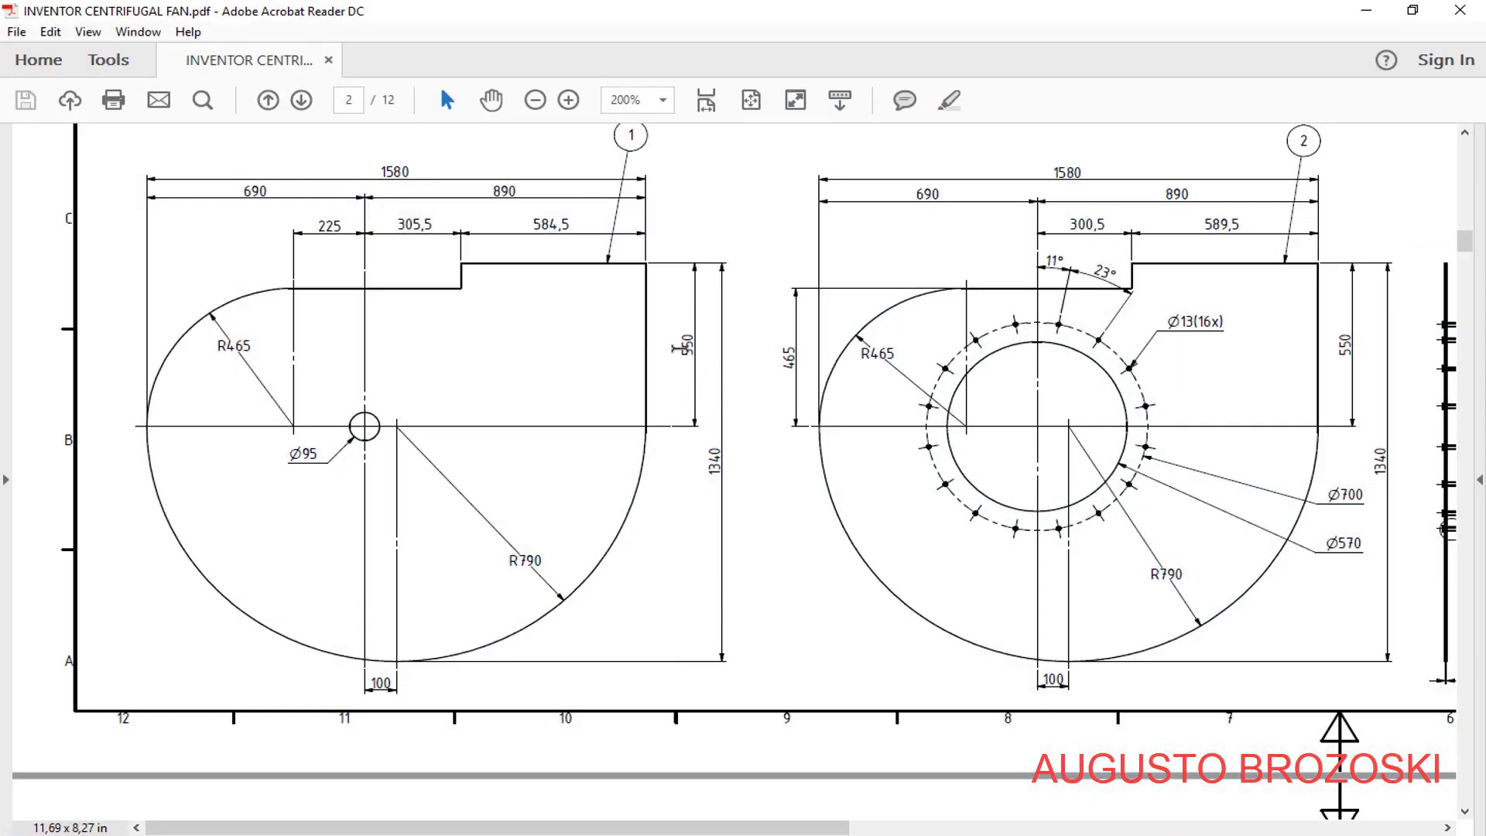
click(1366, 10)
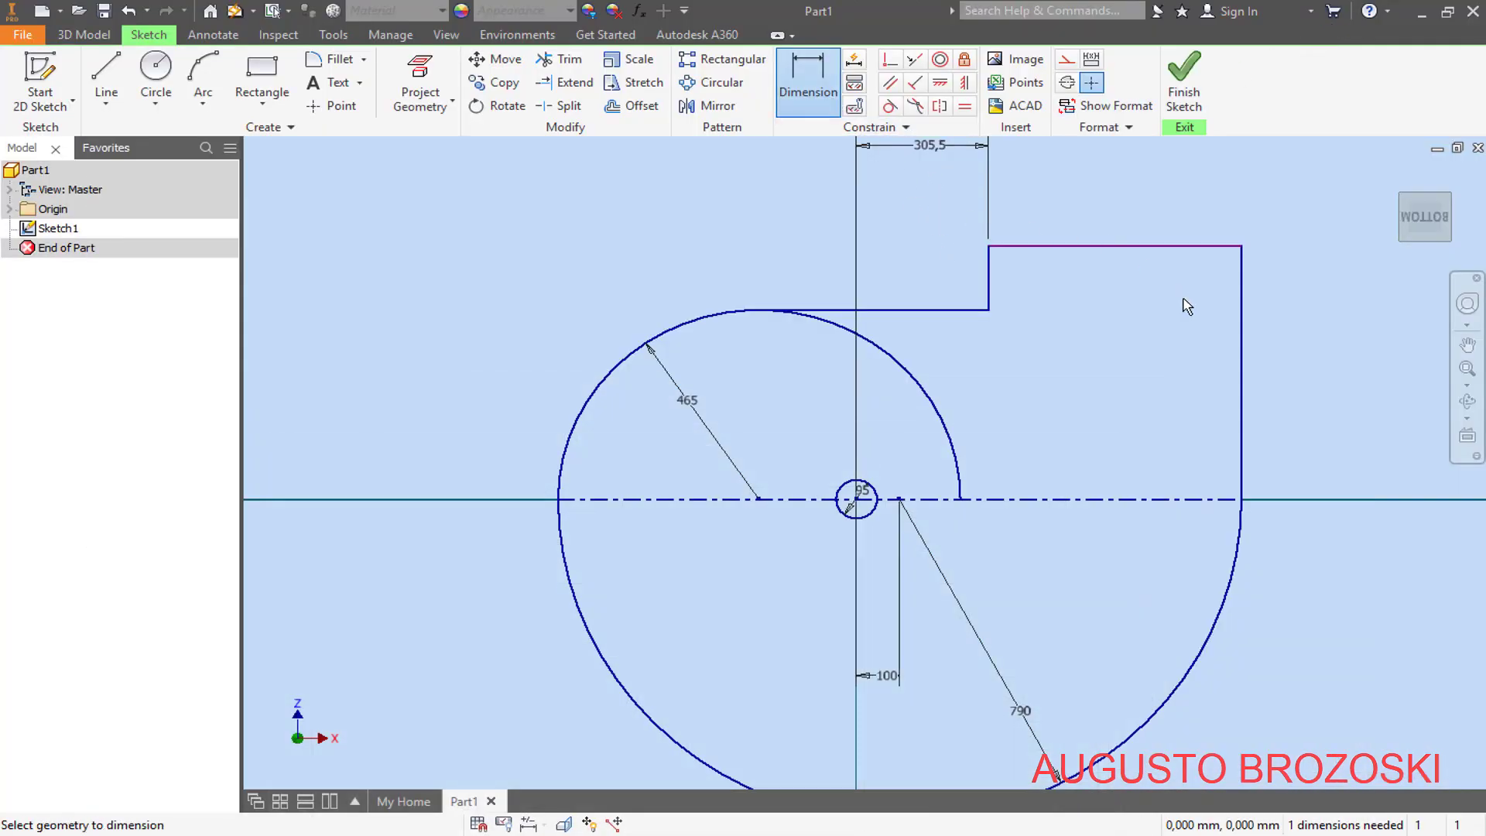
click(1241, 357)
click(1297, 385)
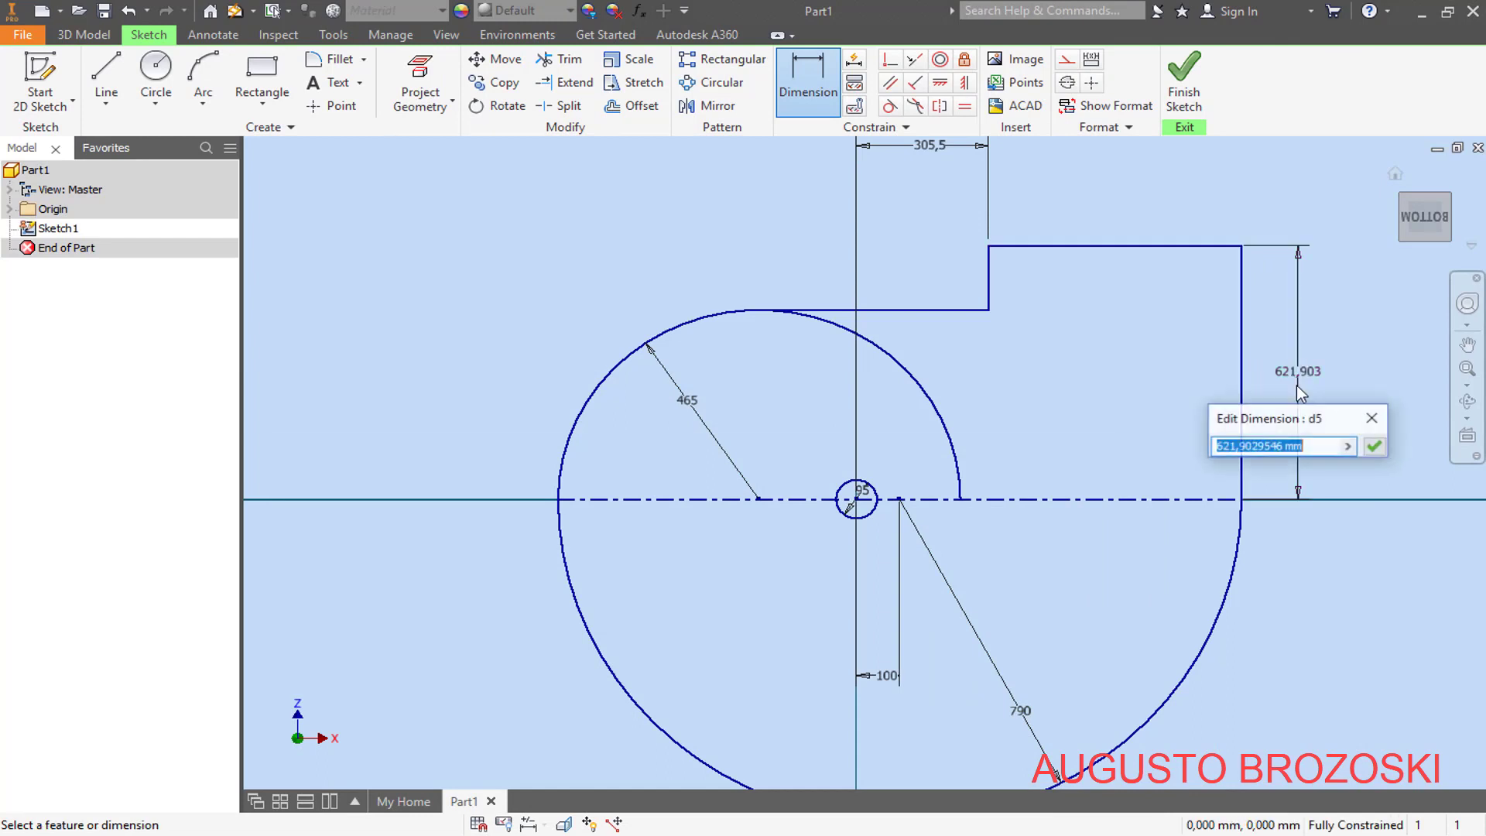
text(550)
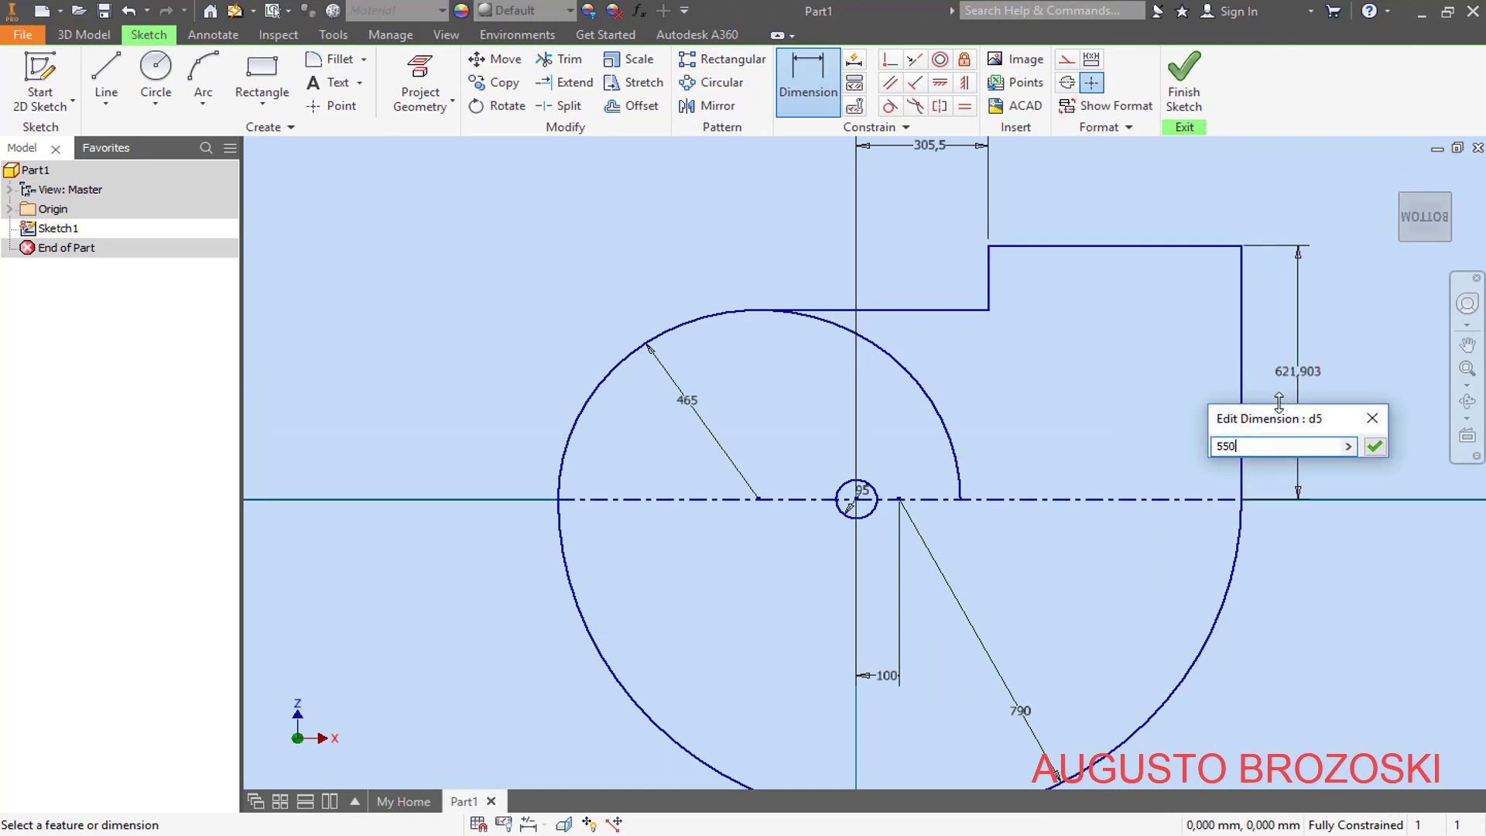
key(Return)
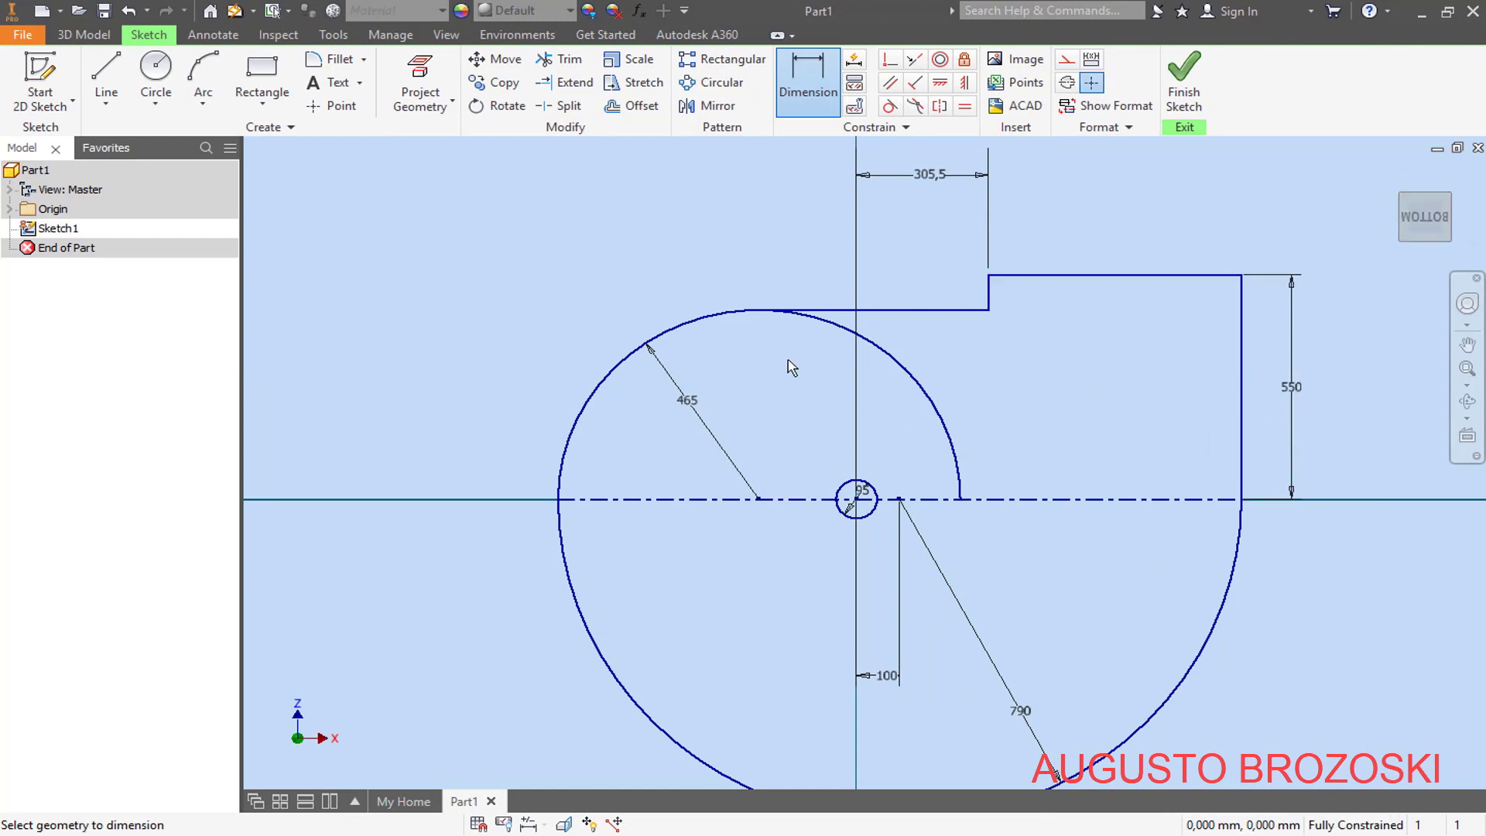
- Trim the R465 arc beyond the start of the upper horizontal line and make the remaining arc tangent to that line
click(559, 59)
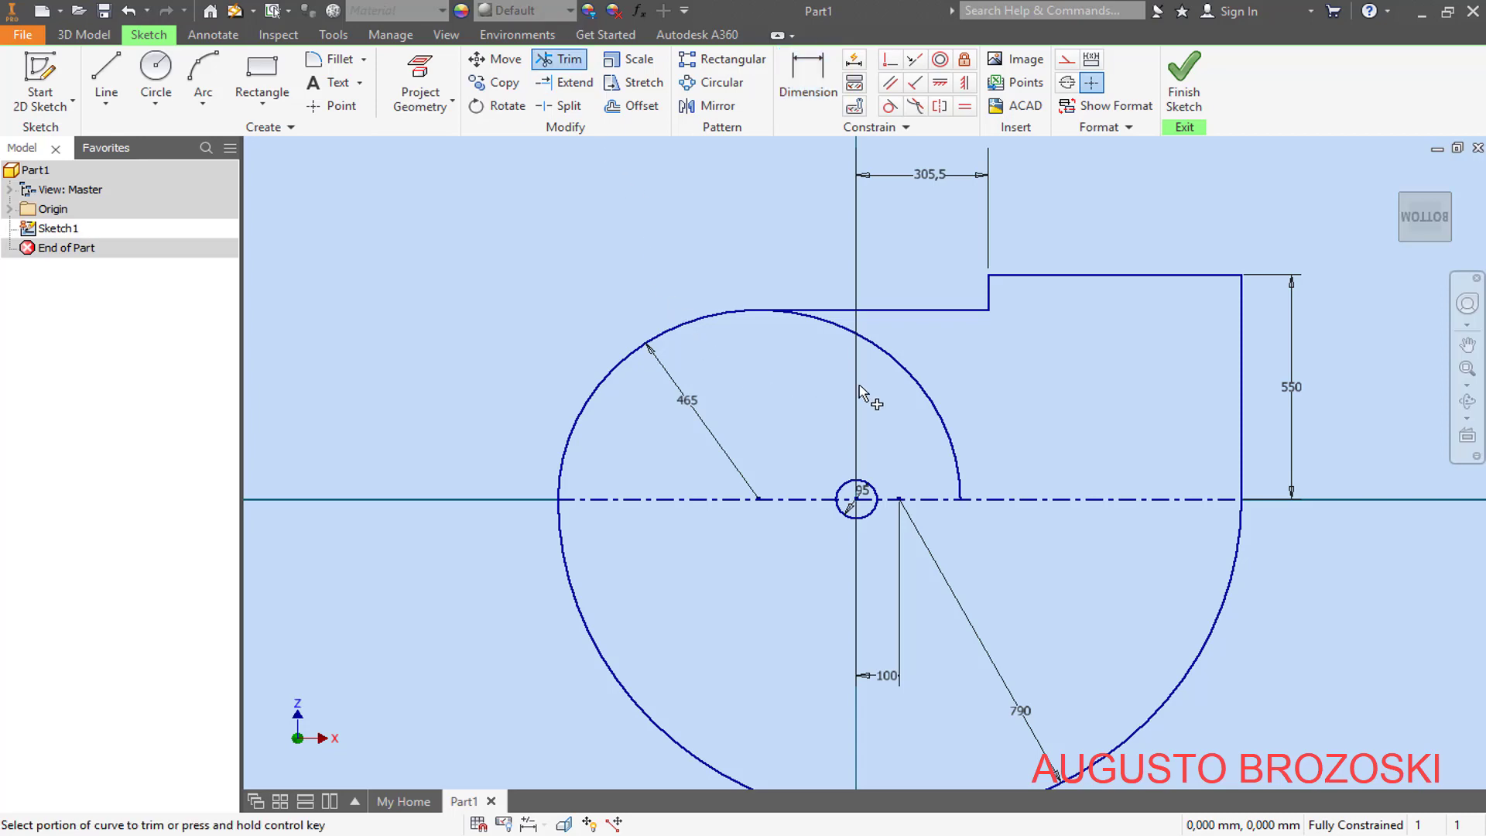
click(922, 385)
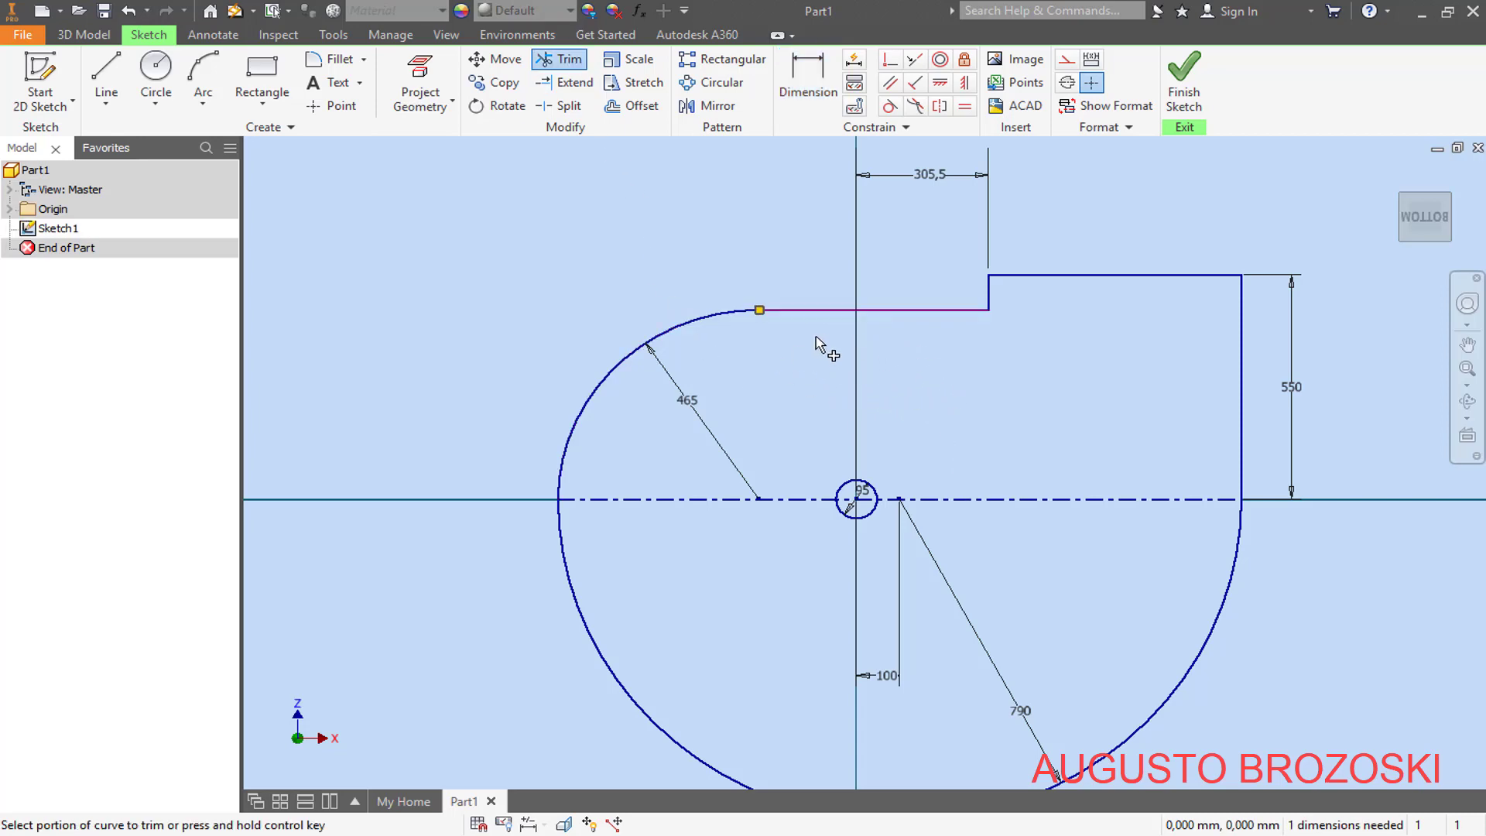
scroll(889, 331, down, 3)
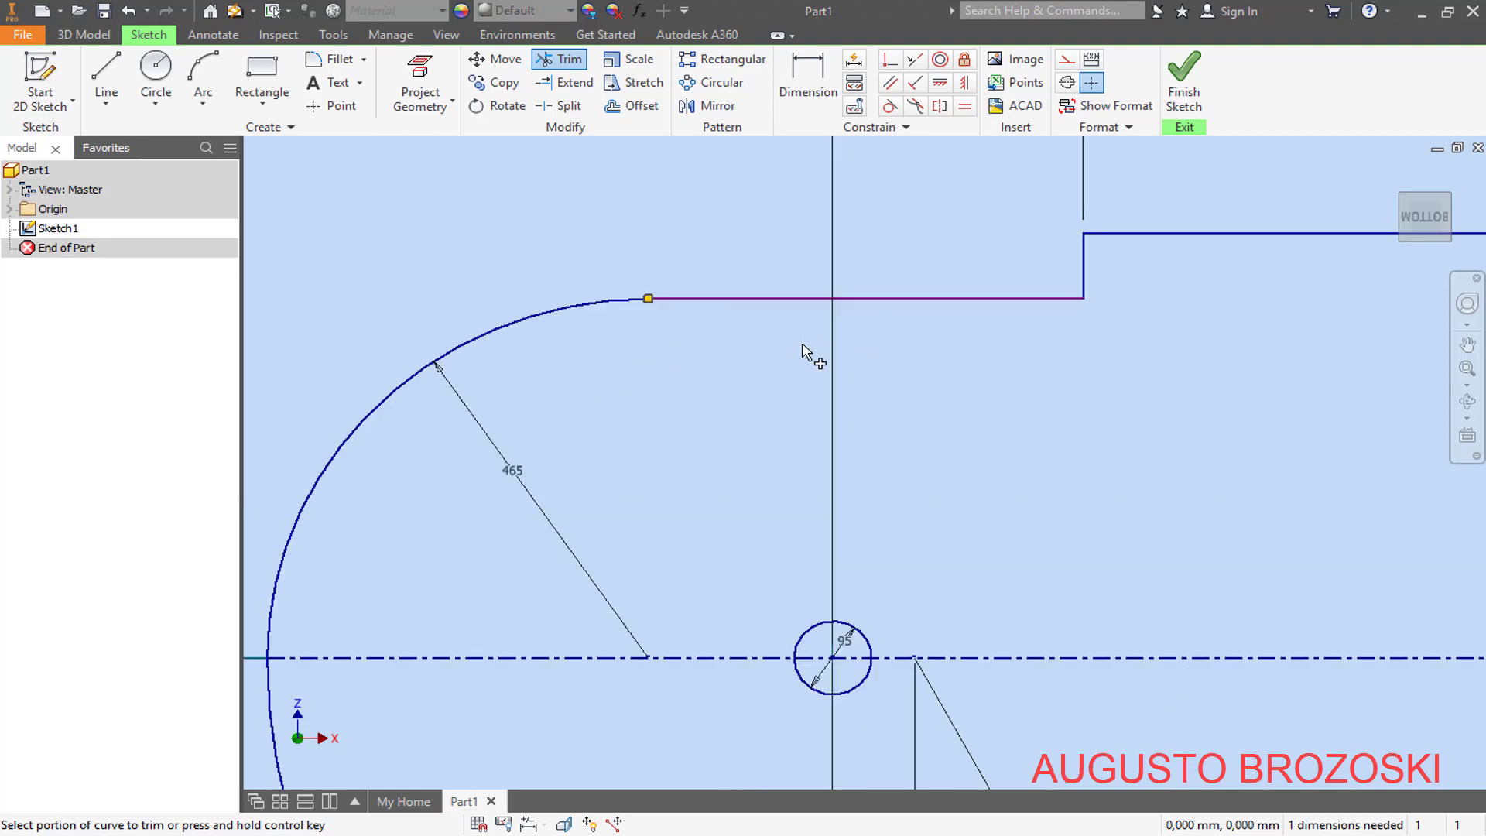
click(890, 106)
click(704, 298)
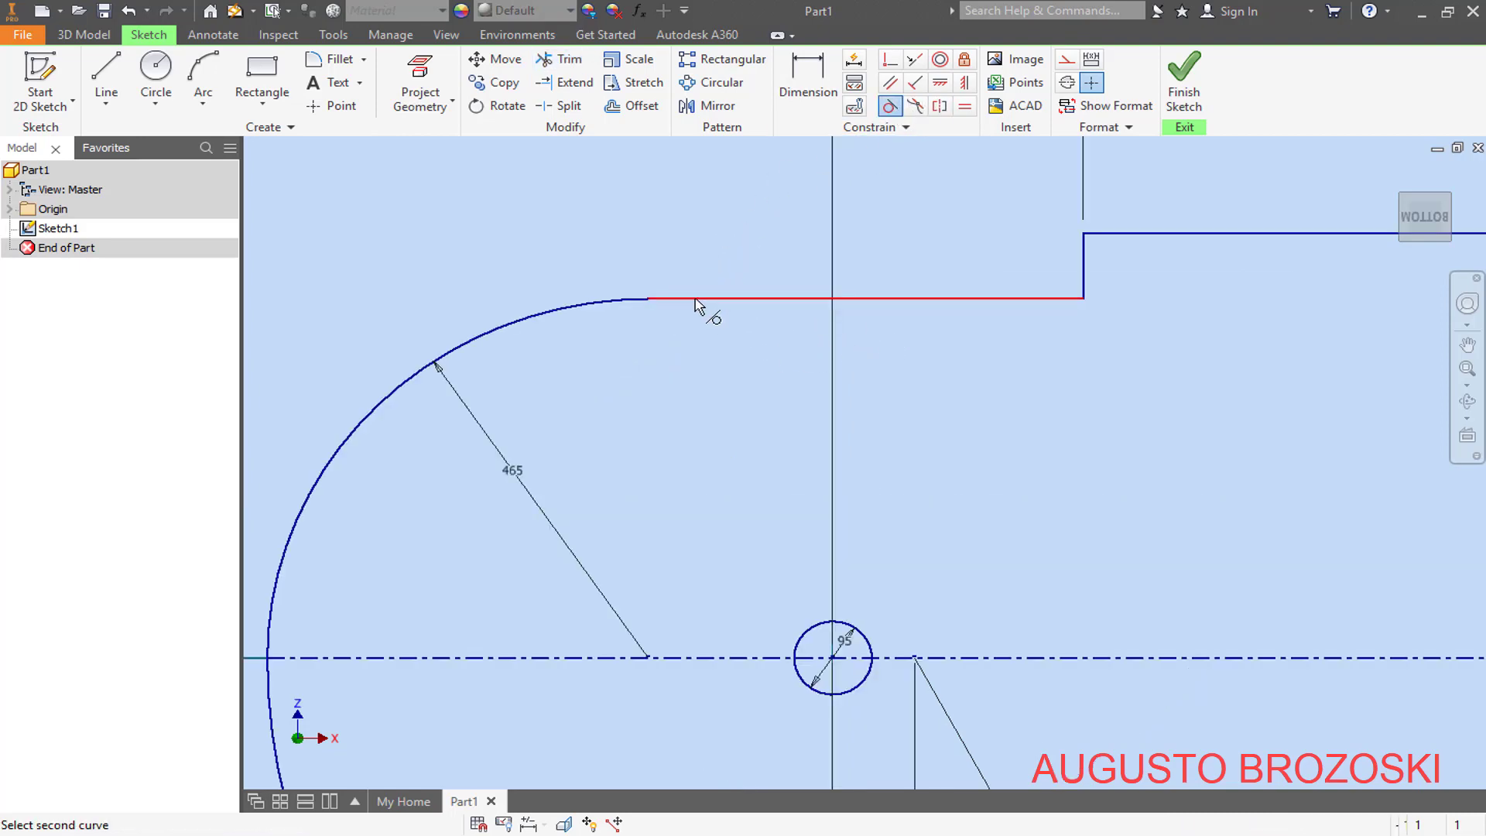
click(627, 302)
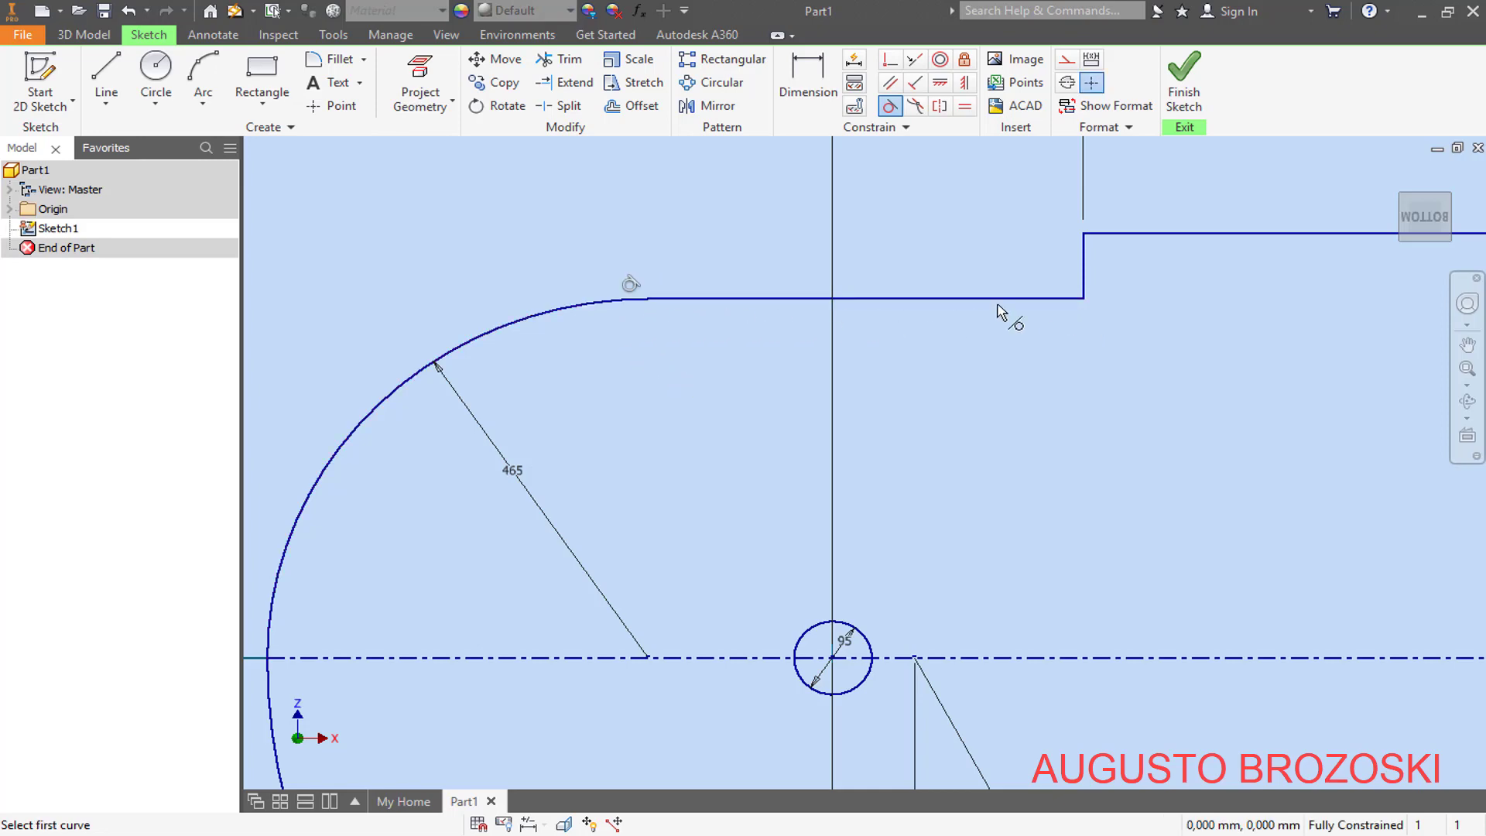
- Check the length of the outlet's top horizontal line with a driven dimension, and delete that dimension
scroll(774, 351, up, 5)
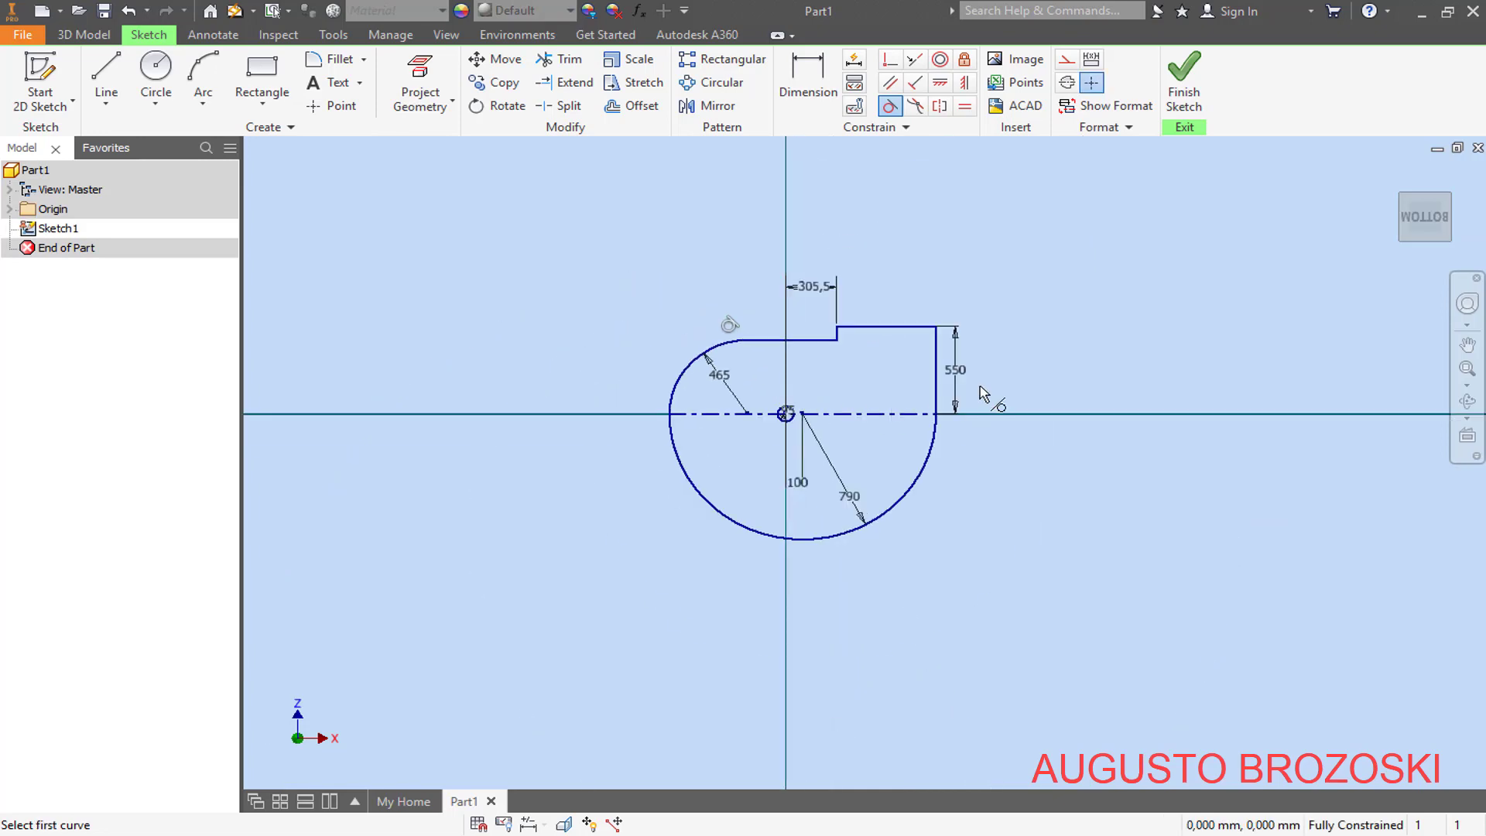
scroll(929, 329, down, 3)
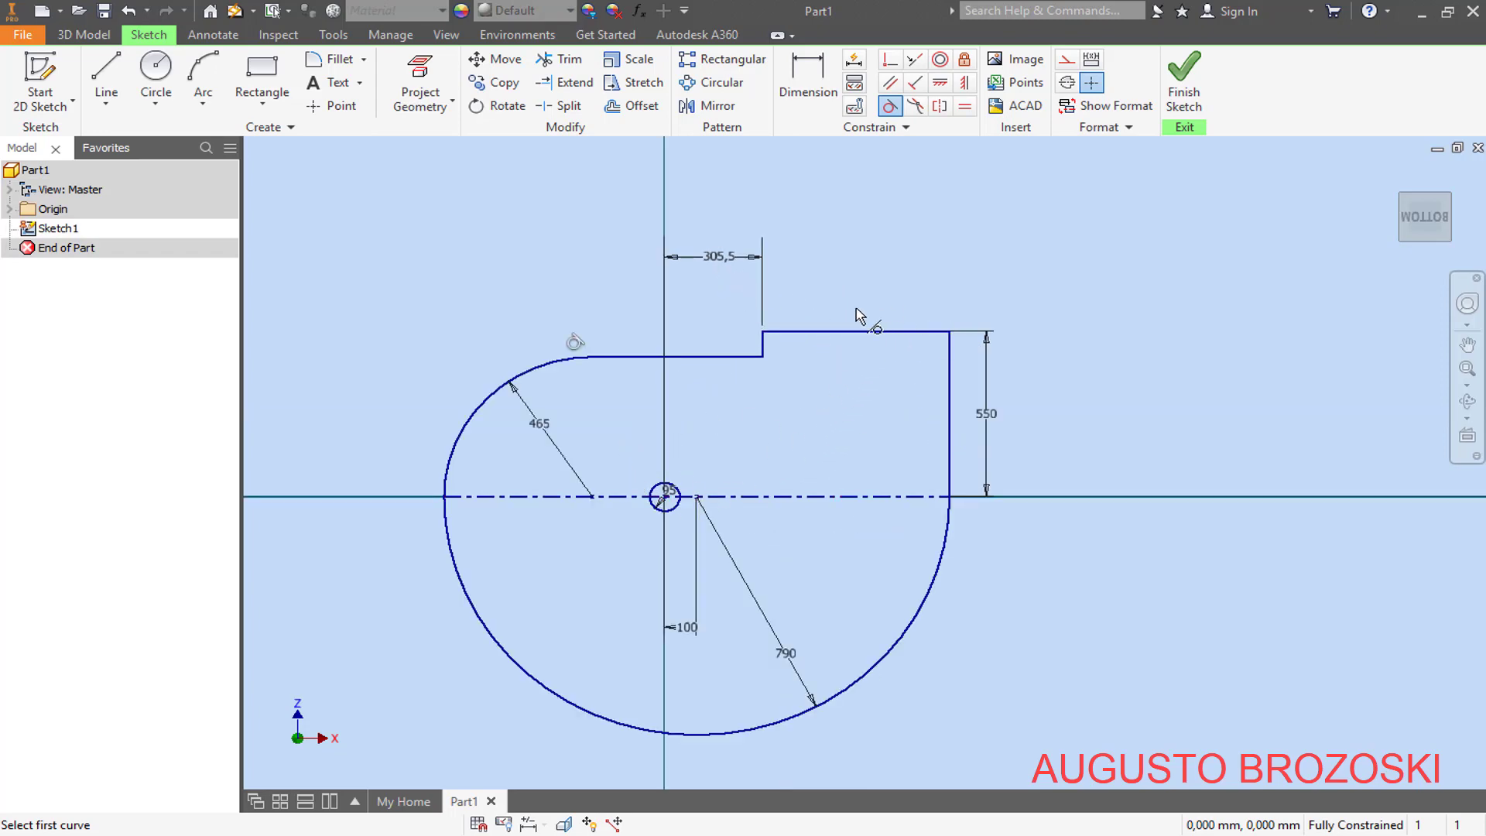
click(820, 72)
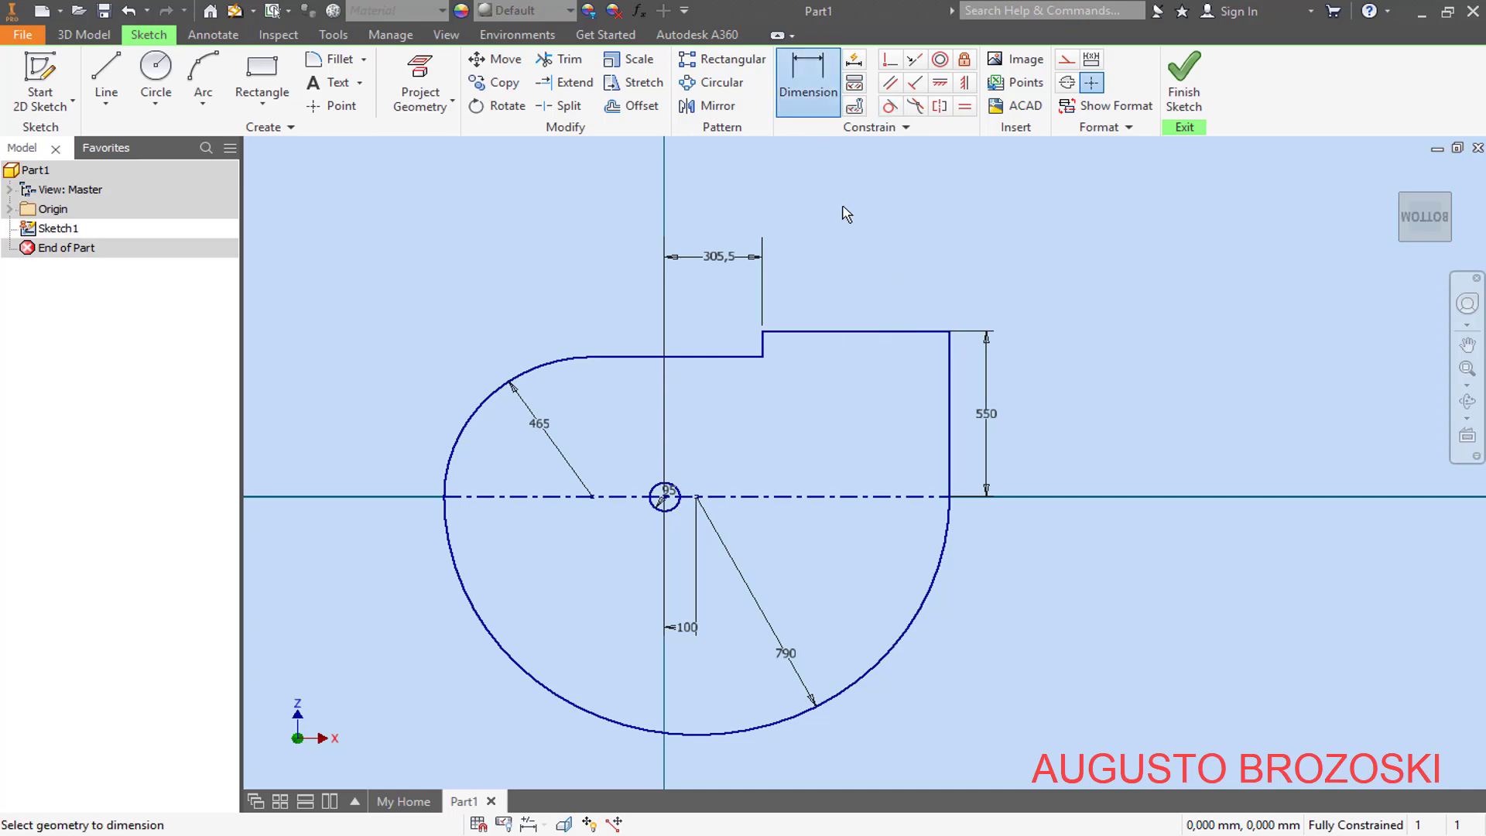
click(834, 333)
click(827, 302)
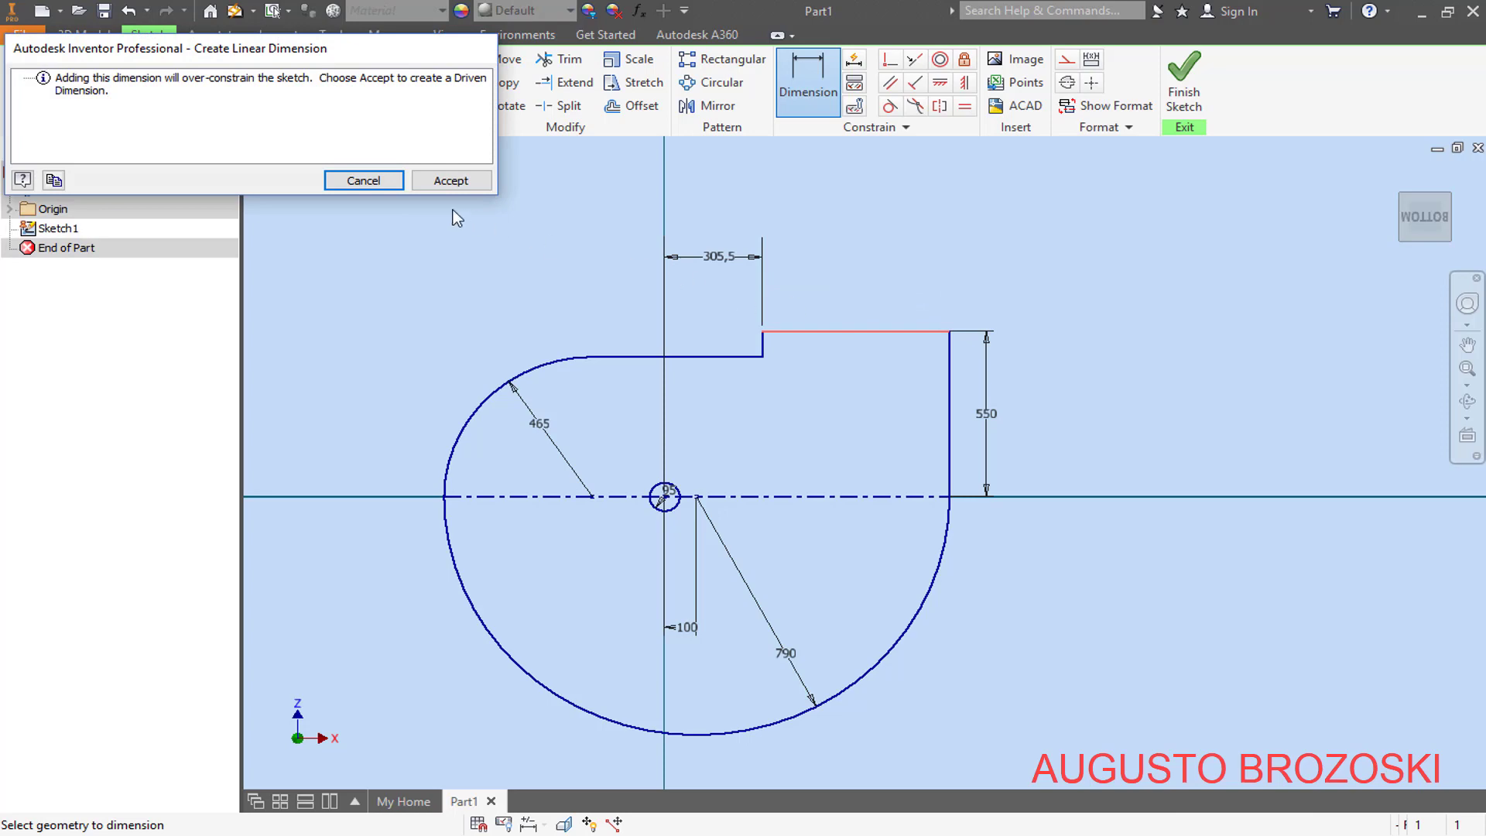
click(450, 180)
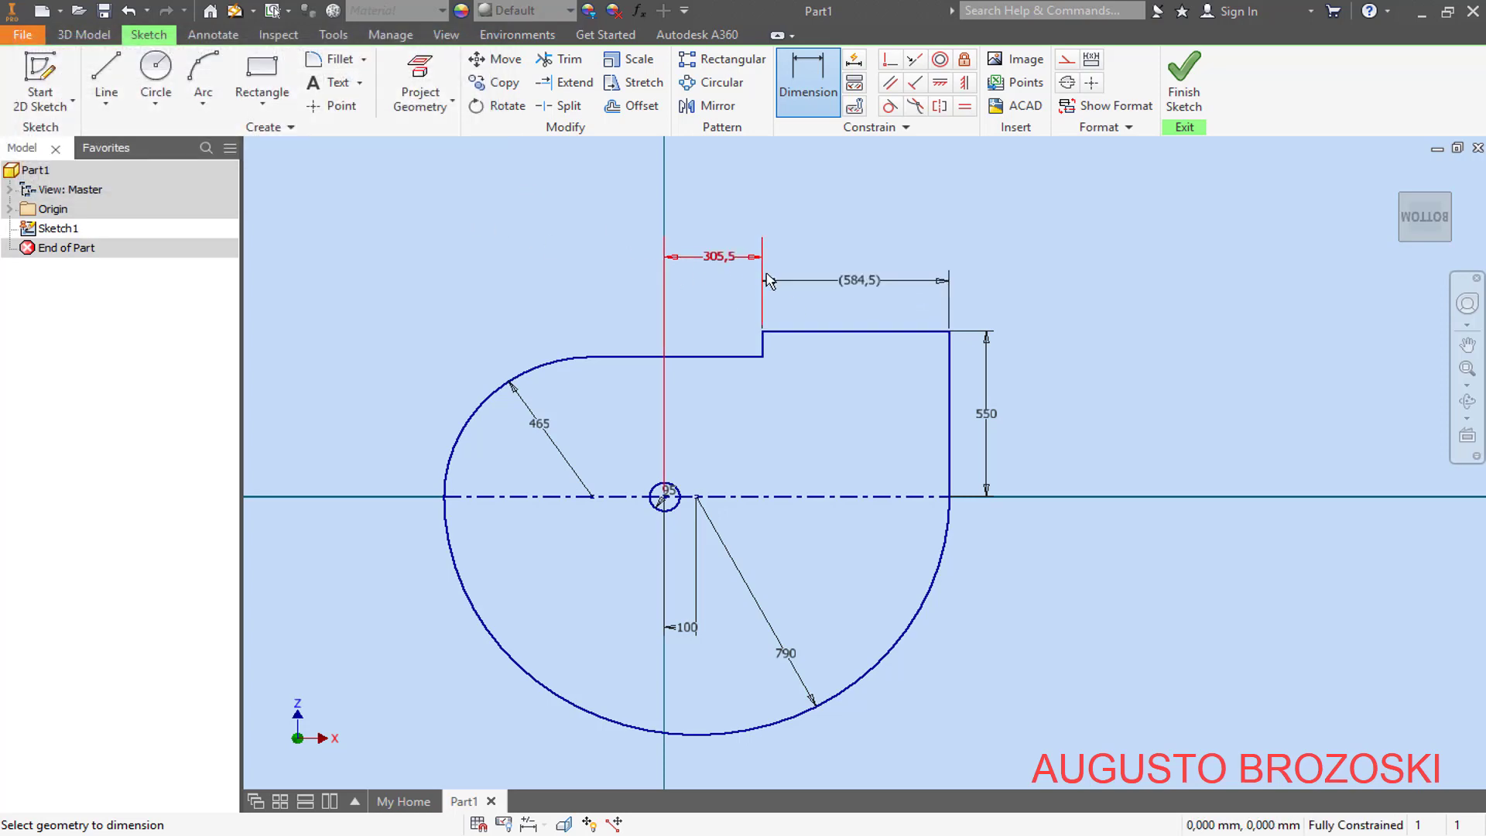
scroll(901, 292, down, 3)
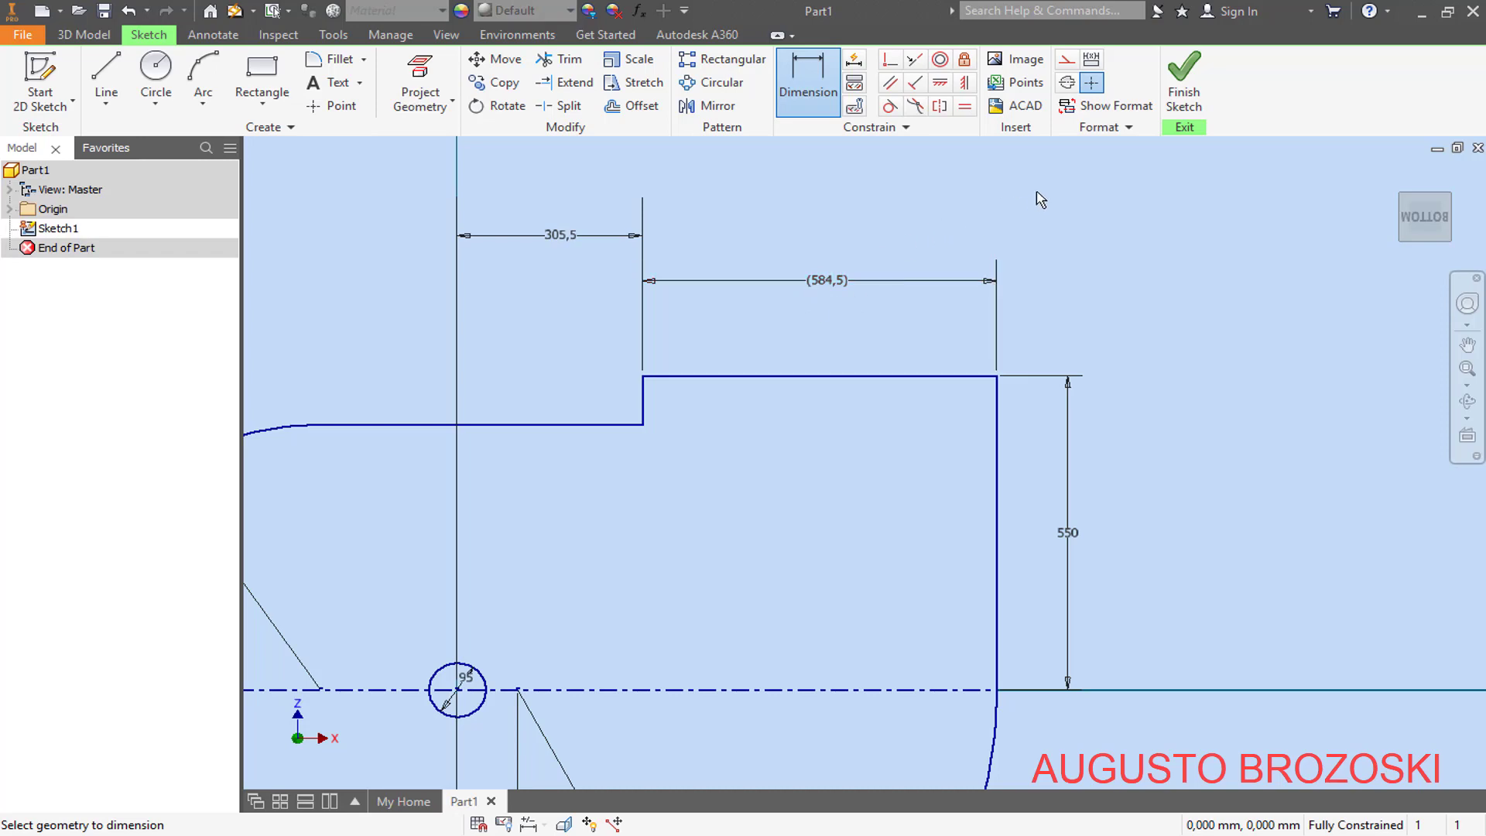
click(1092, 83)
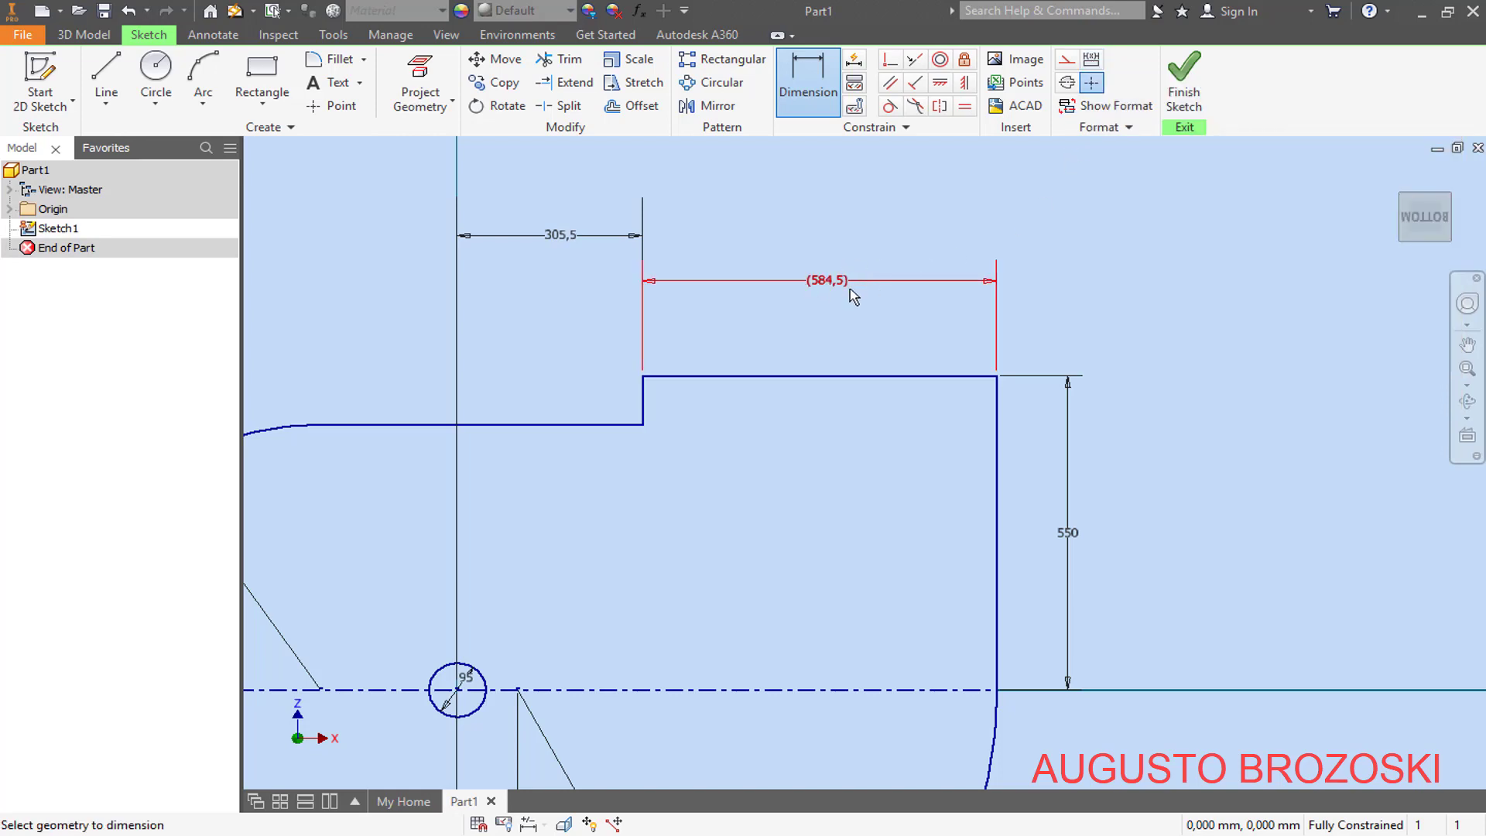
click(825, 284)
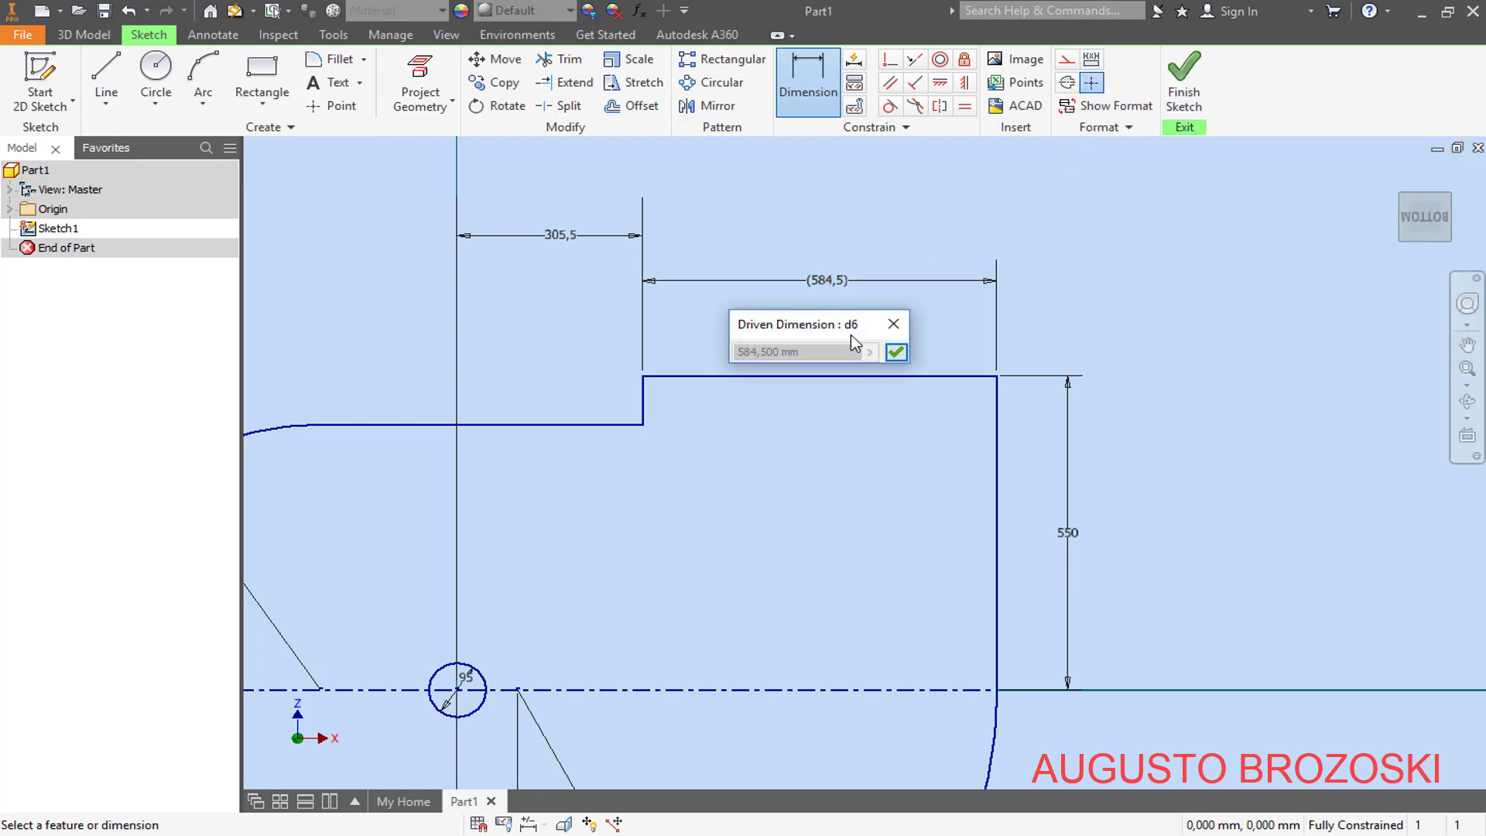
key(Escape)
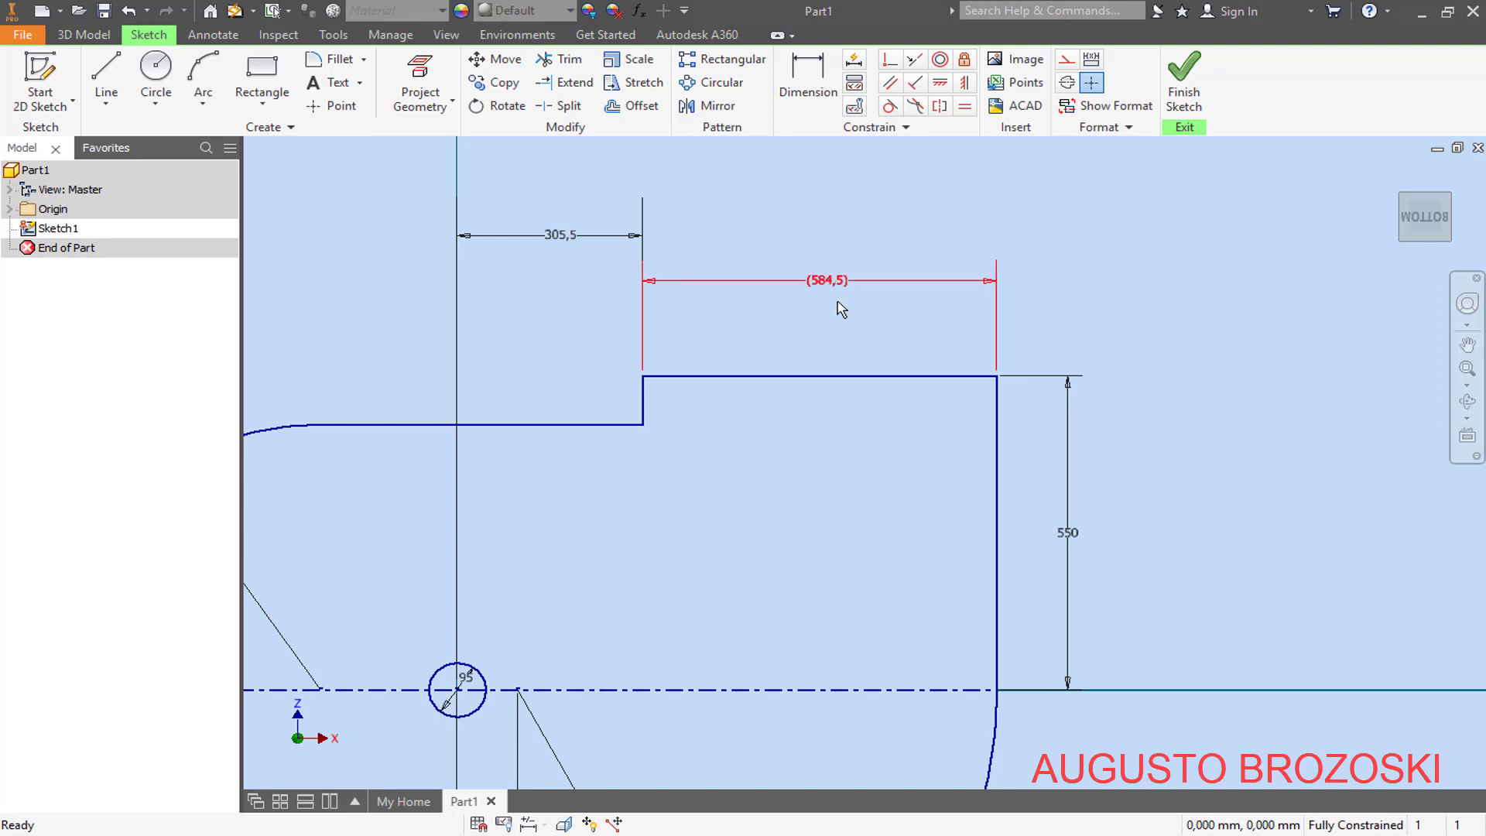
key(Delete)
scroll(833, 345, down, 4)
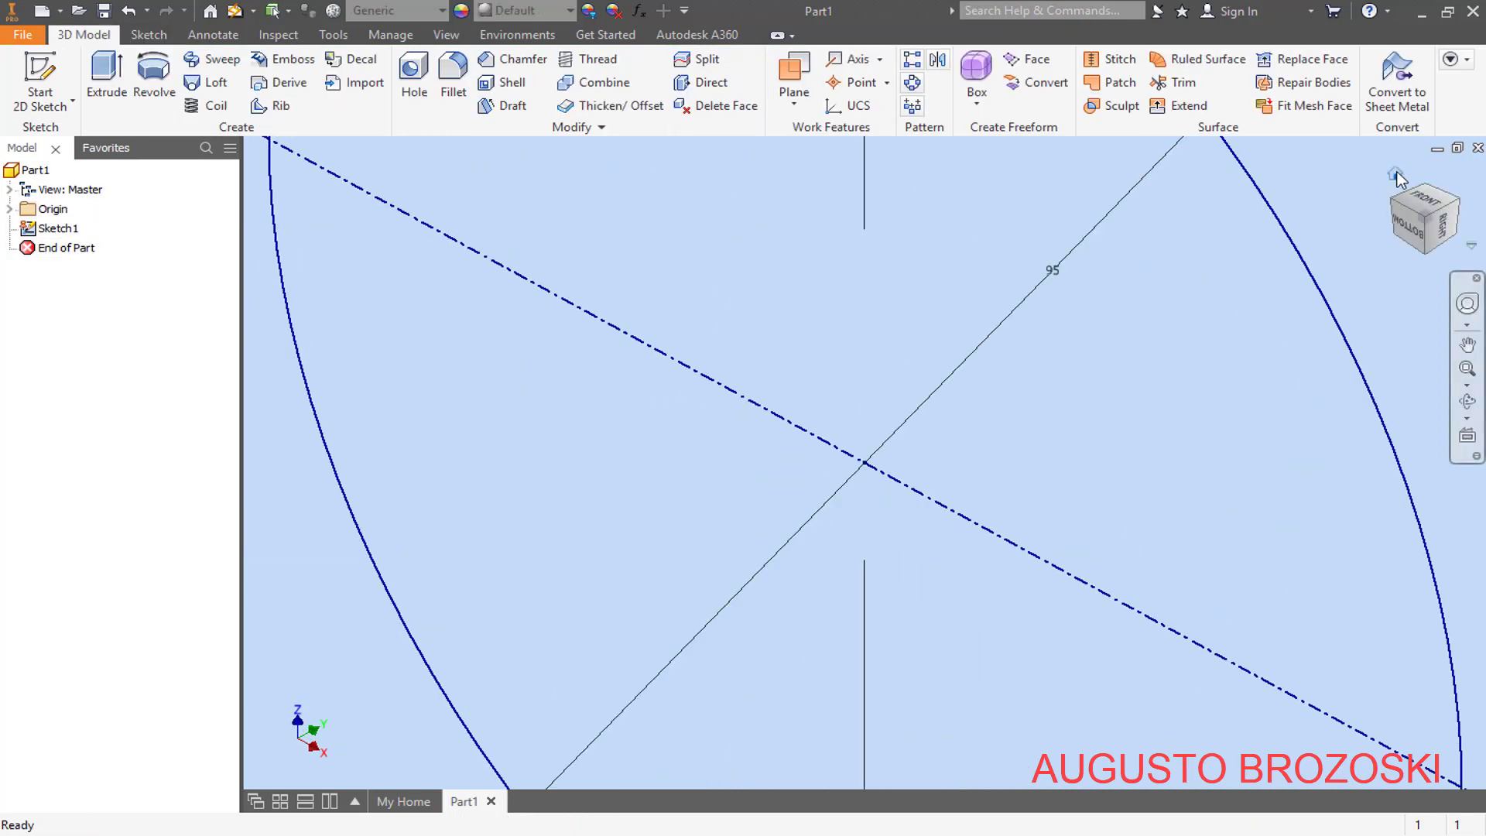
click(1396, 174)
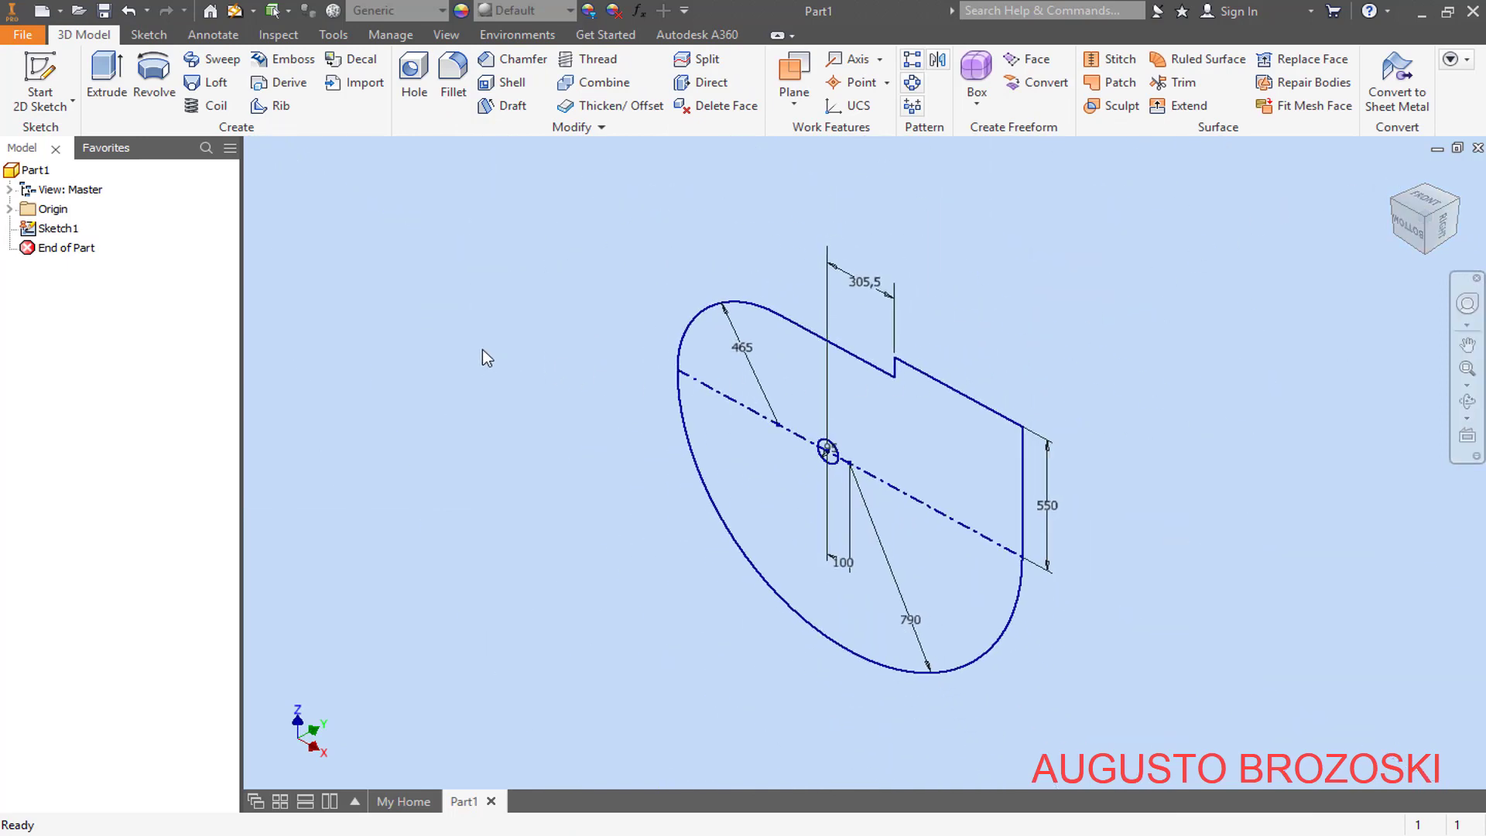
click(120, 98)
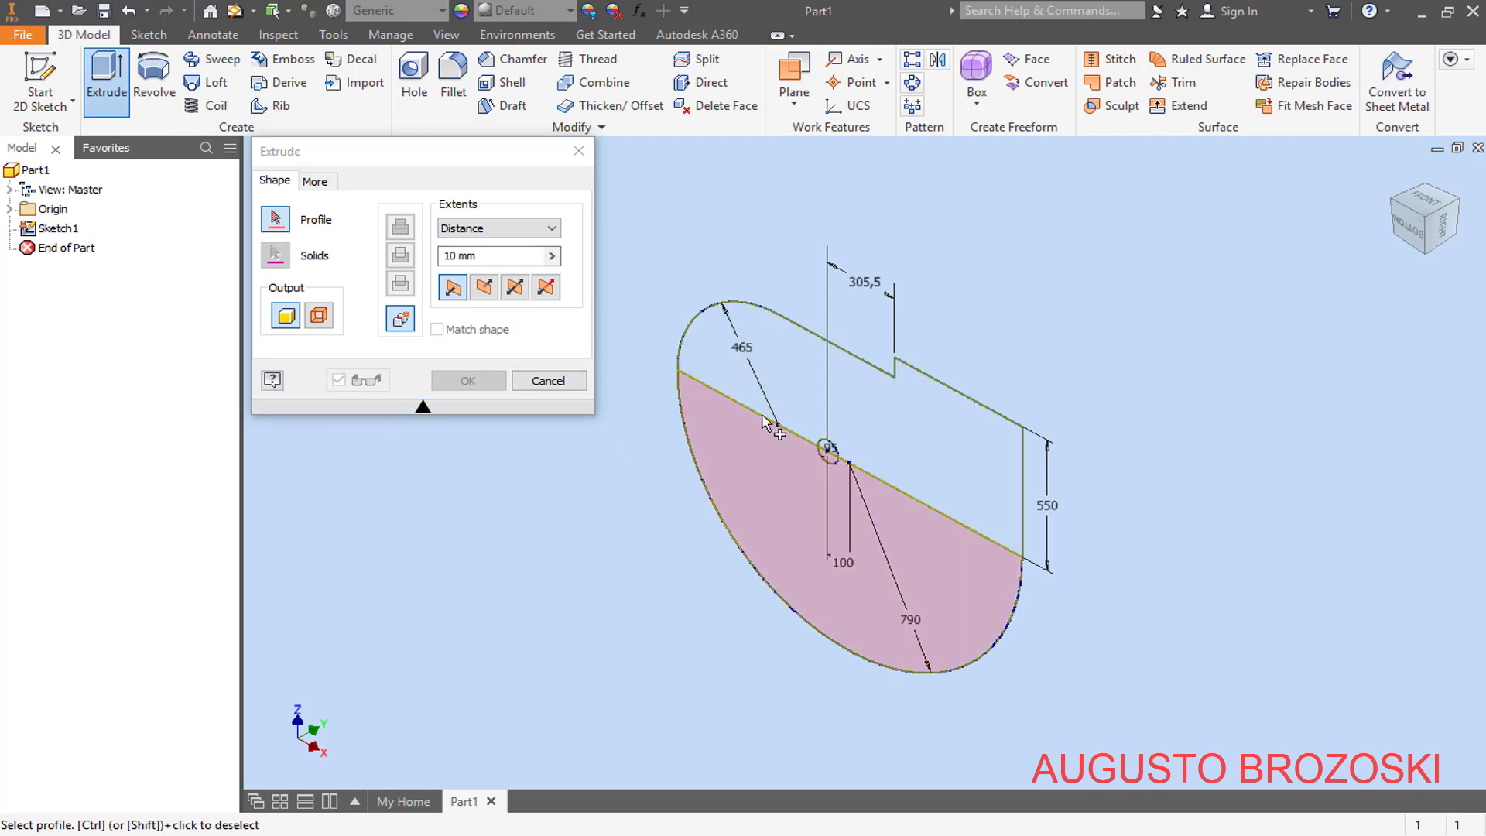
click(567, 382)
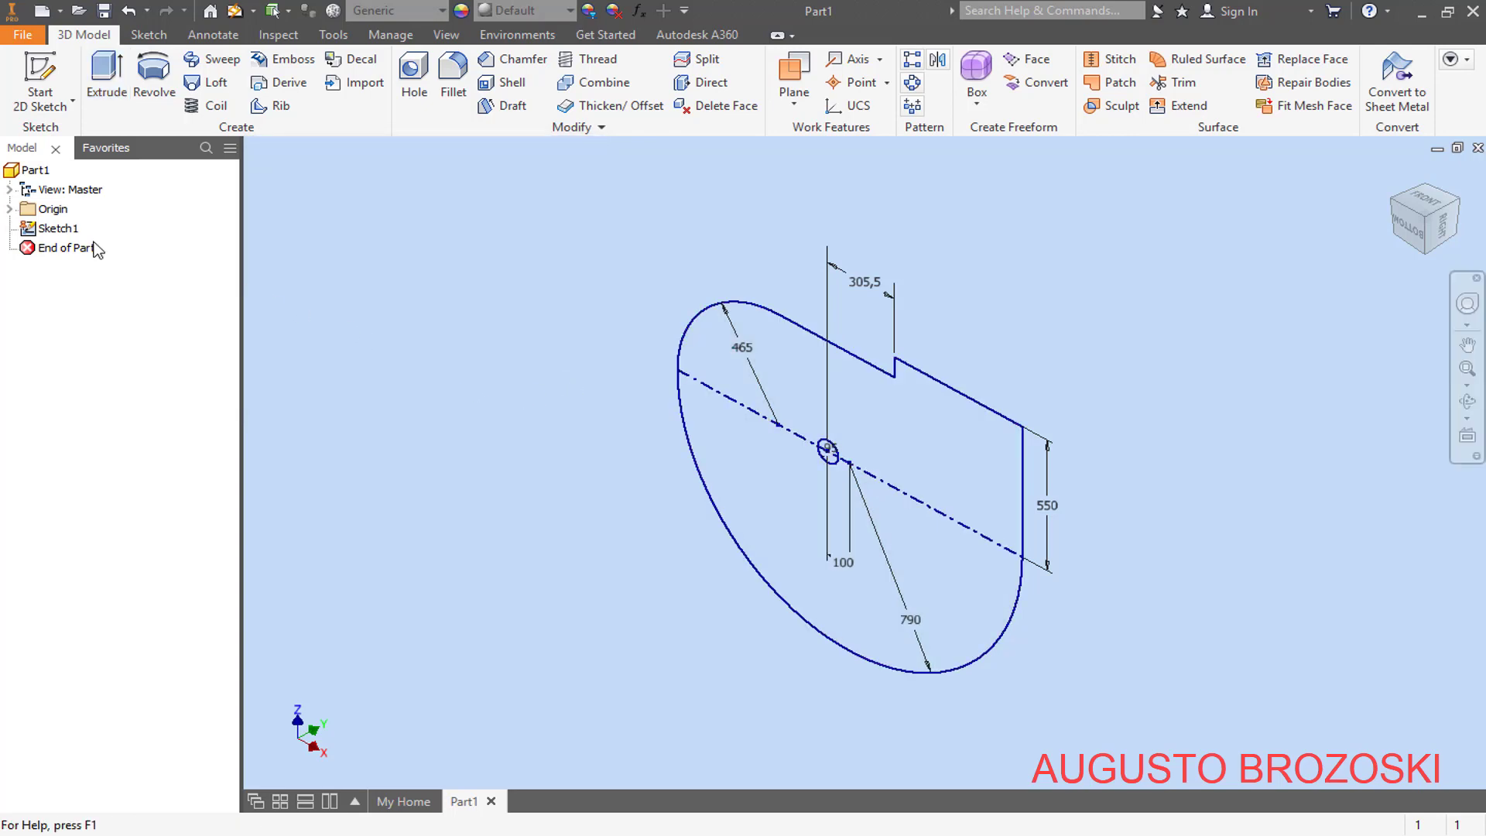
- Edit Sketch1 to convert the horizontal centerline through the arc centres to construction geometry, and finish the sketch
right_click(55, 236)
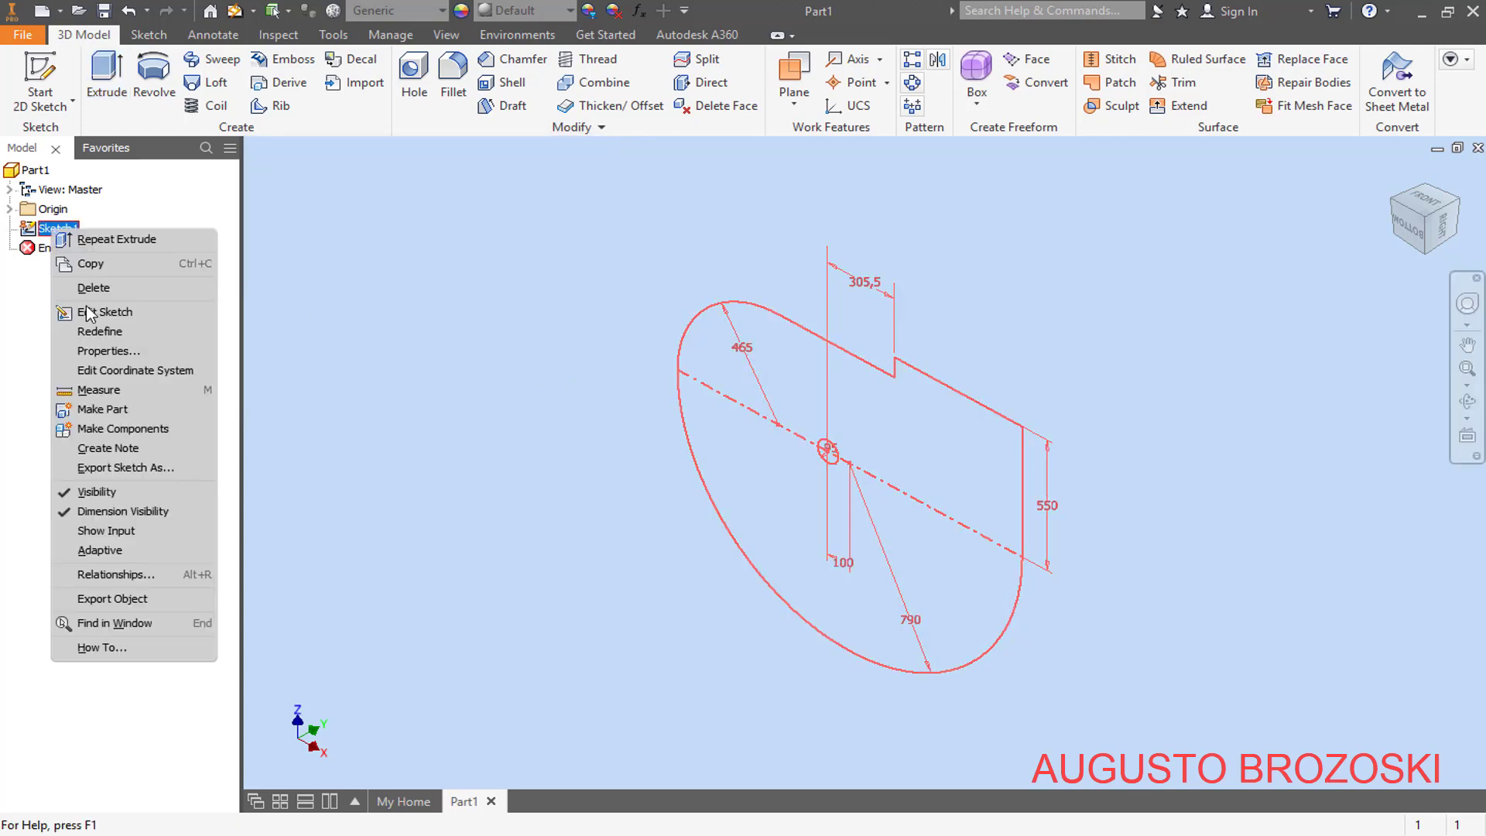
click(110, 311)
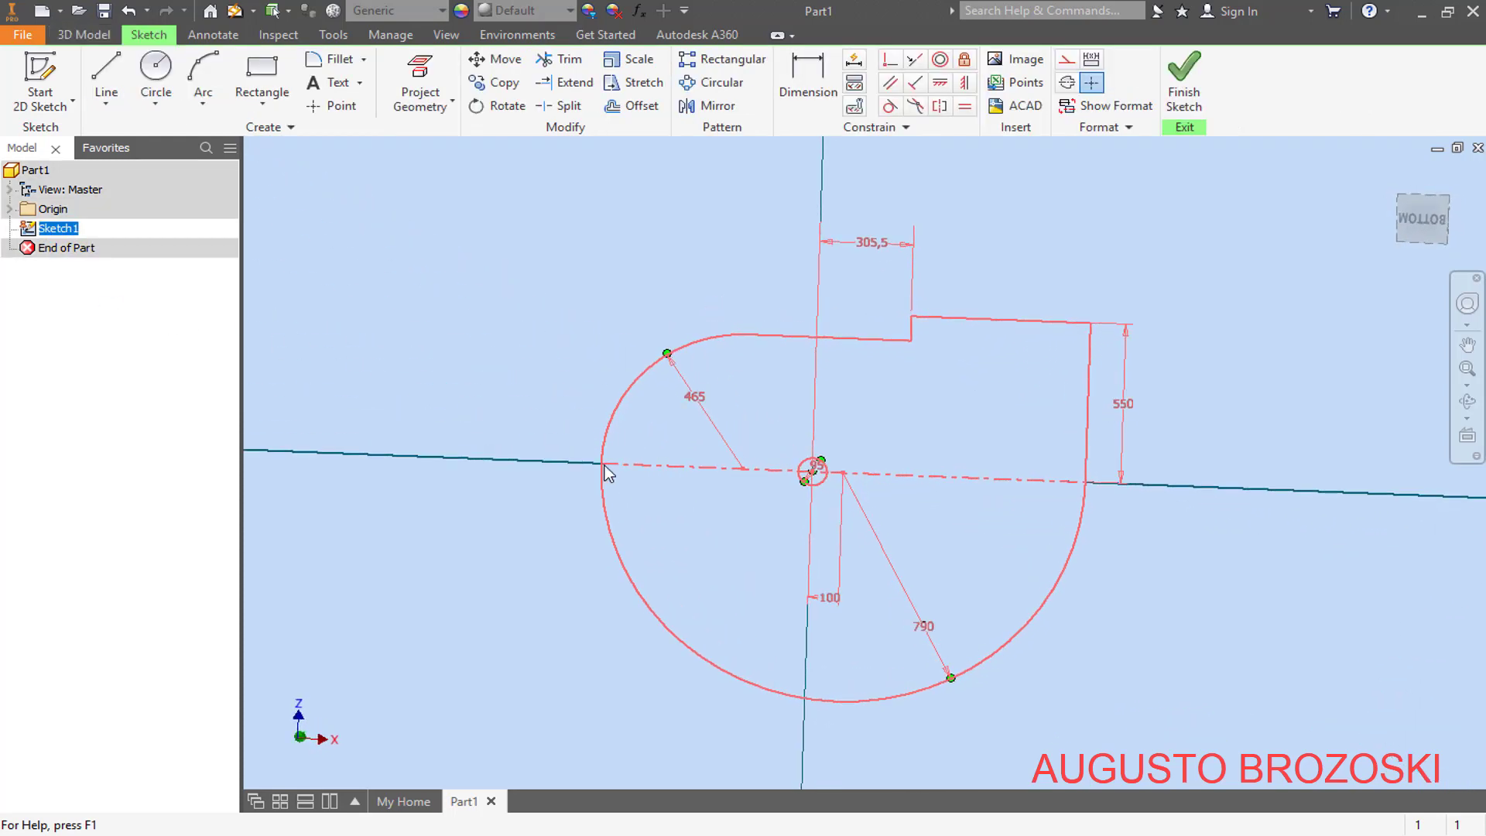
click(678, 474)
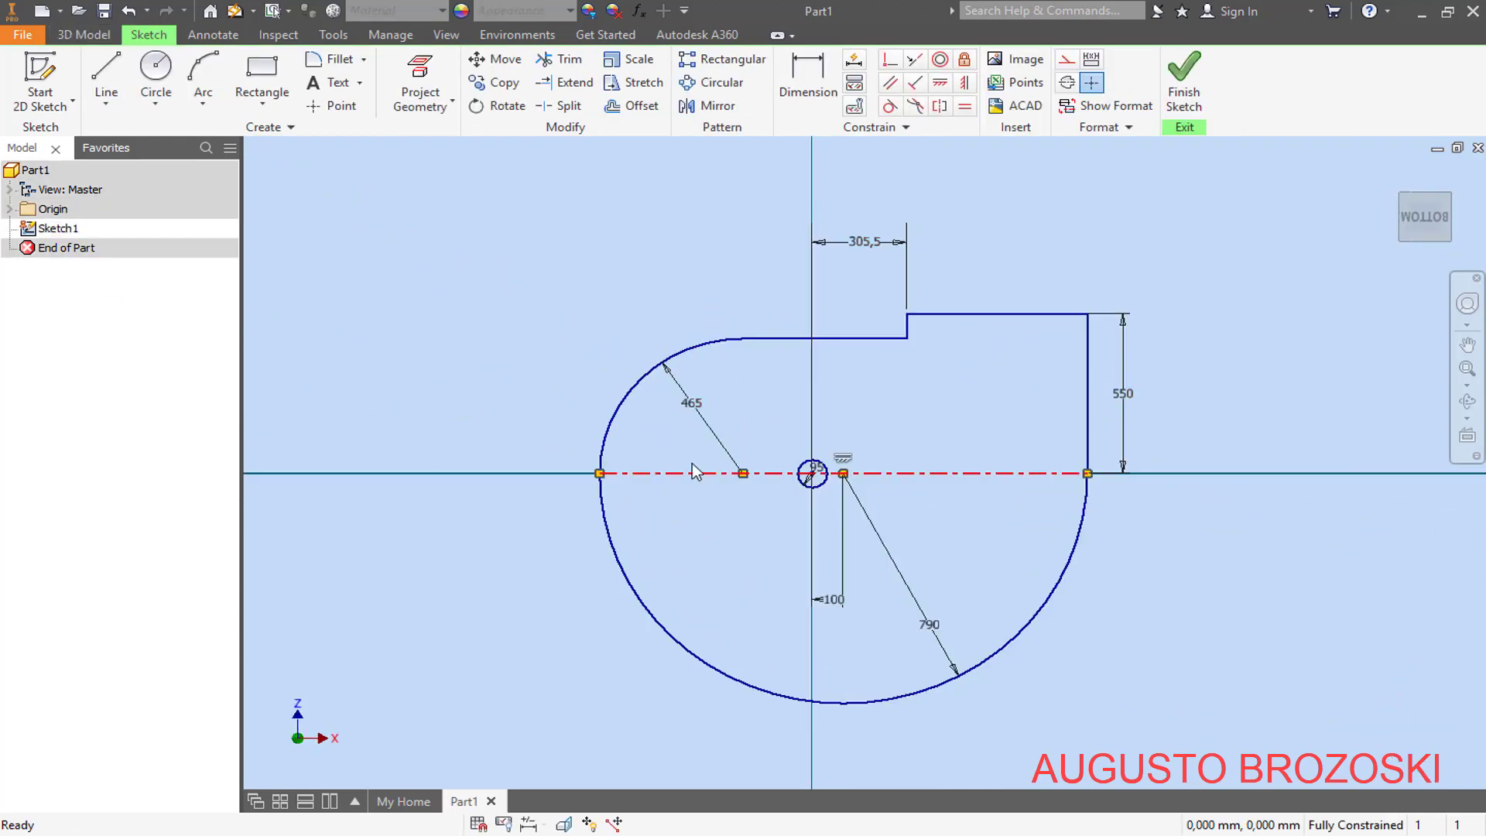
click(1068, 67)
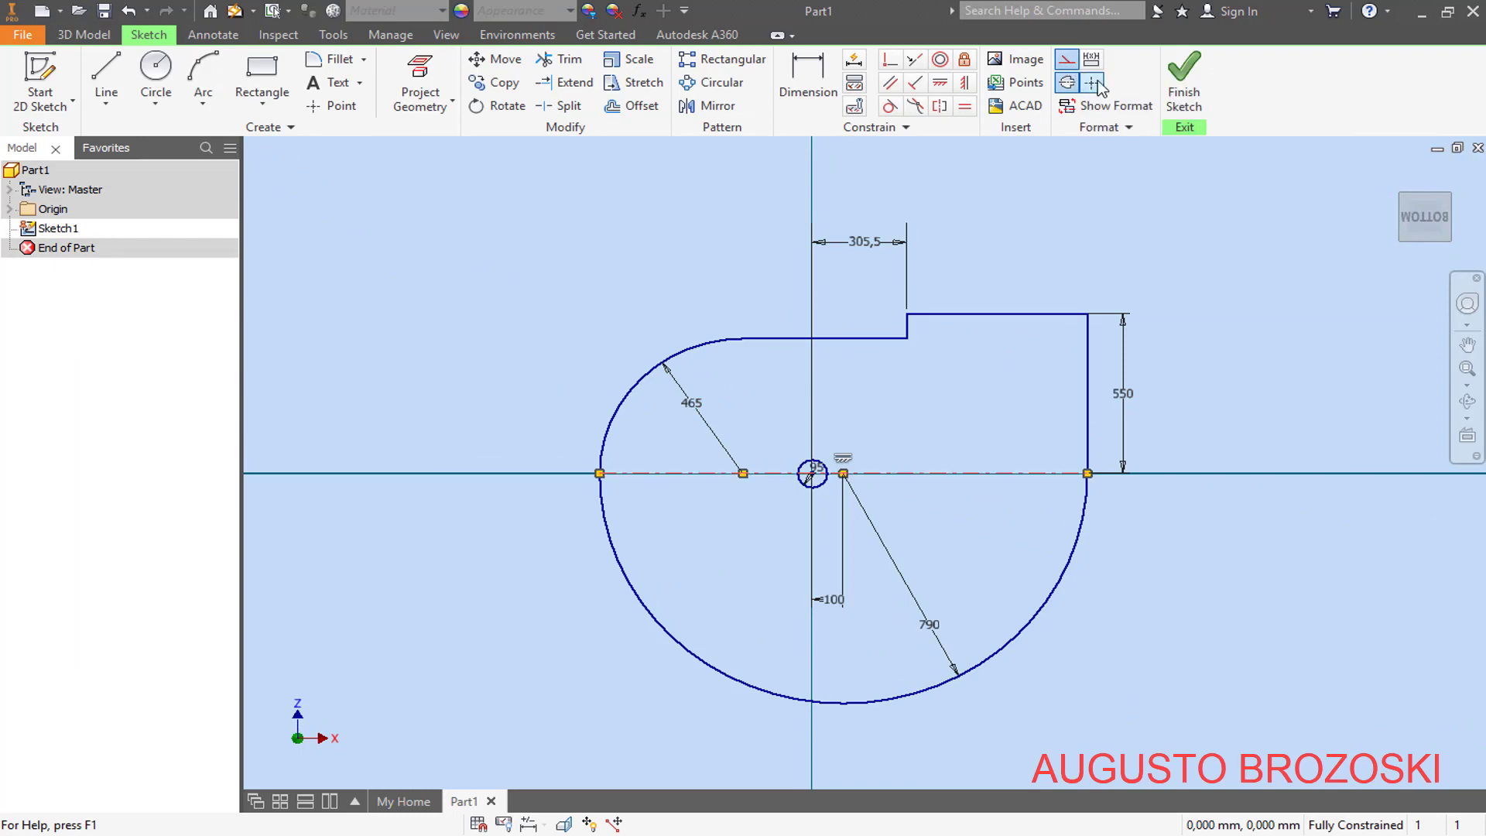
click(1181, 76)
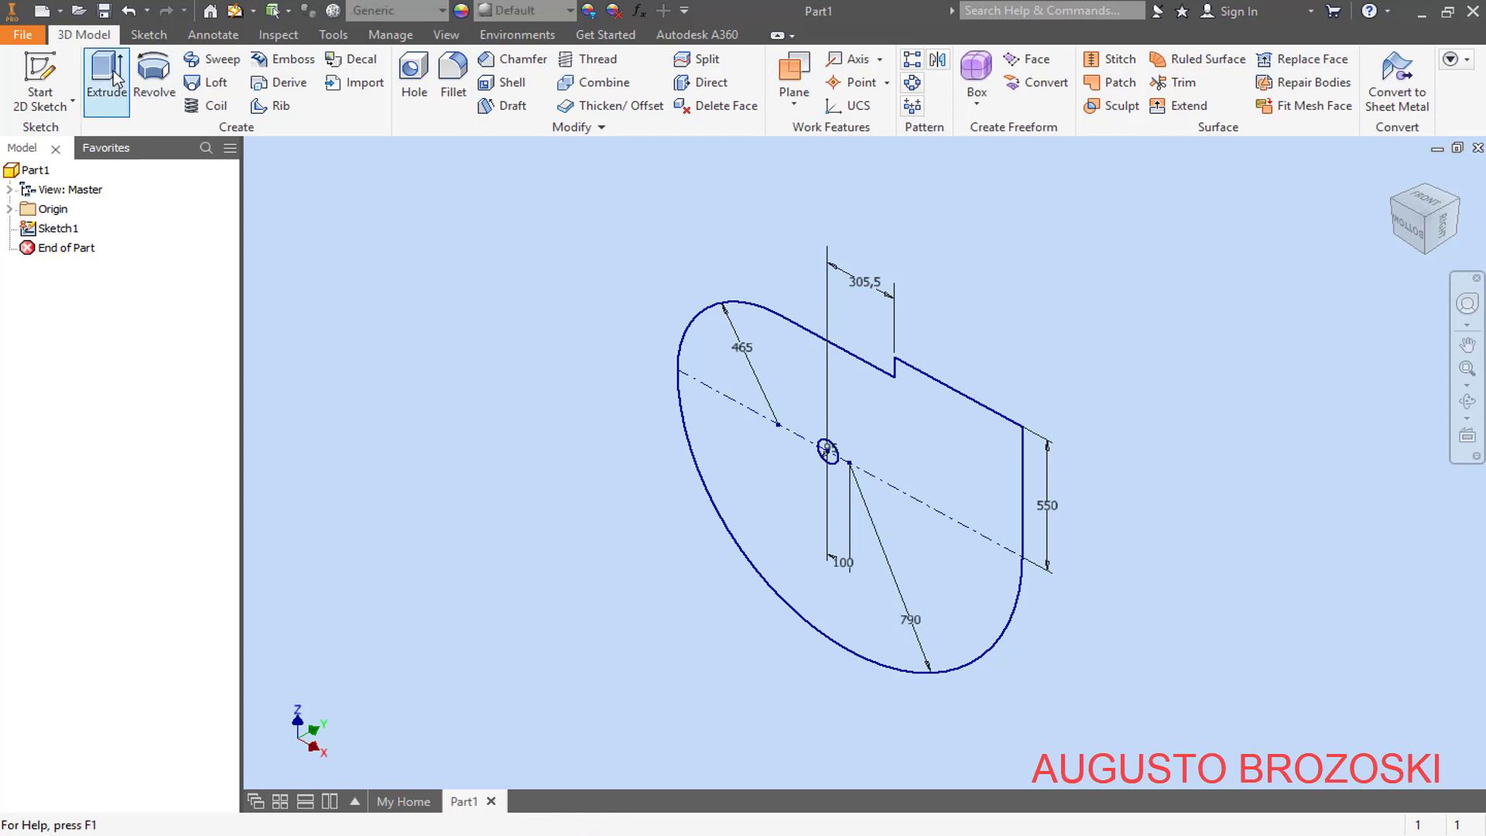
- Extrude the entire back plate profile around the 95 mm hole by 4,76 mm as a solid
click(115, 77)
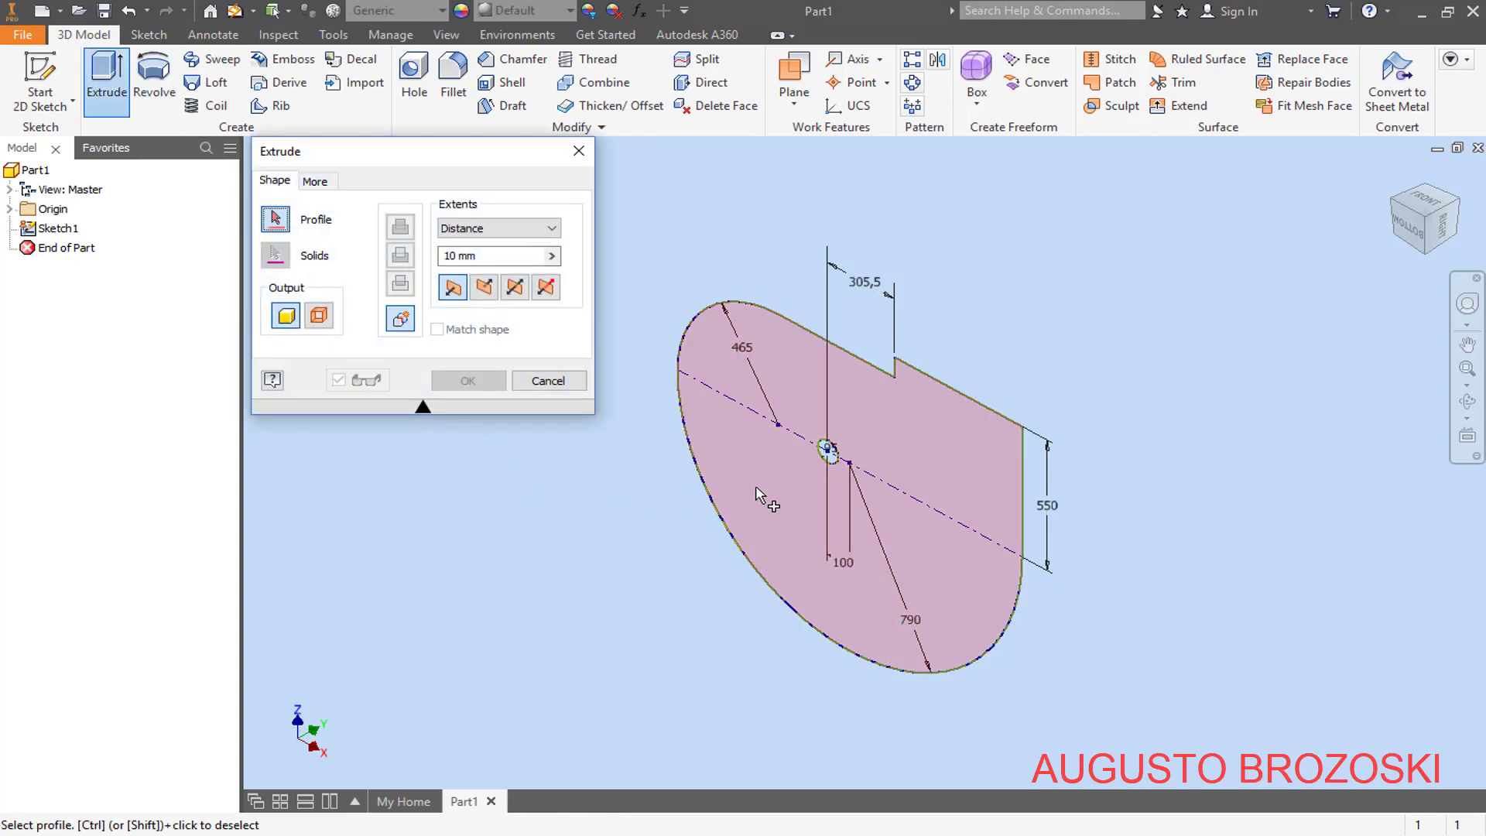
click(724, 463)
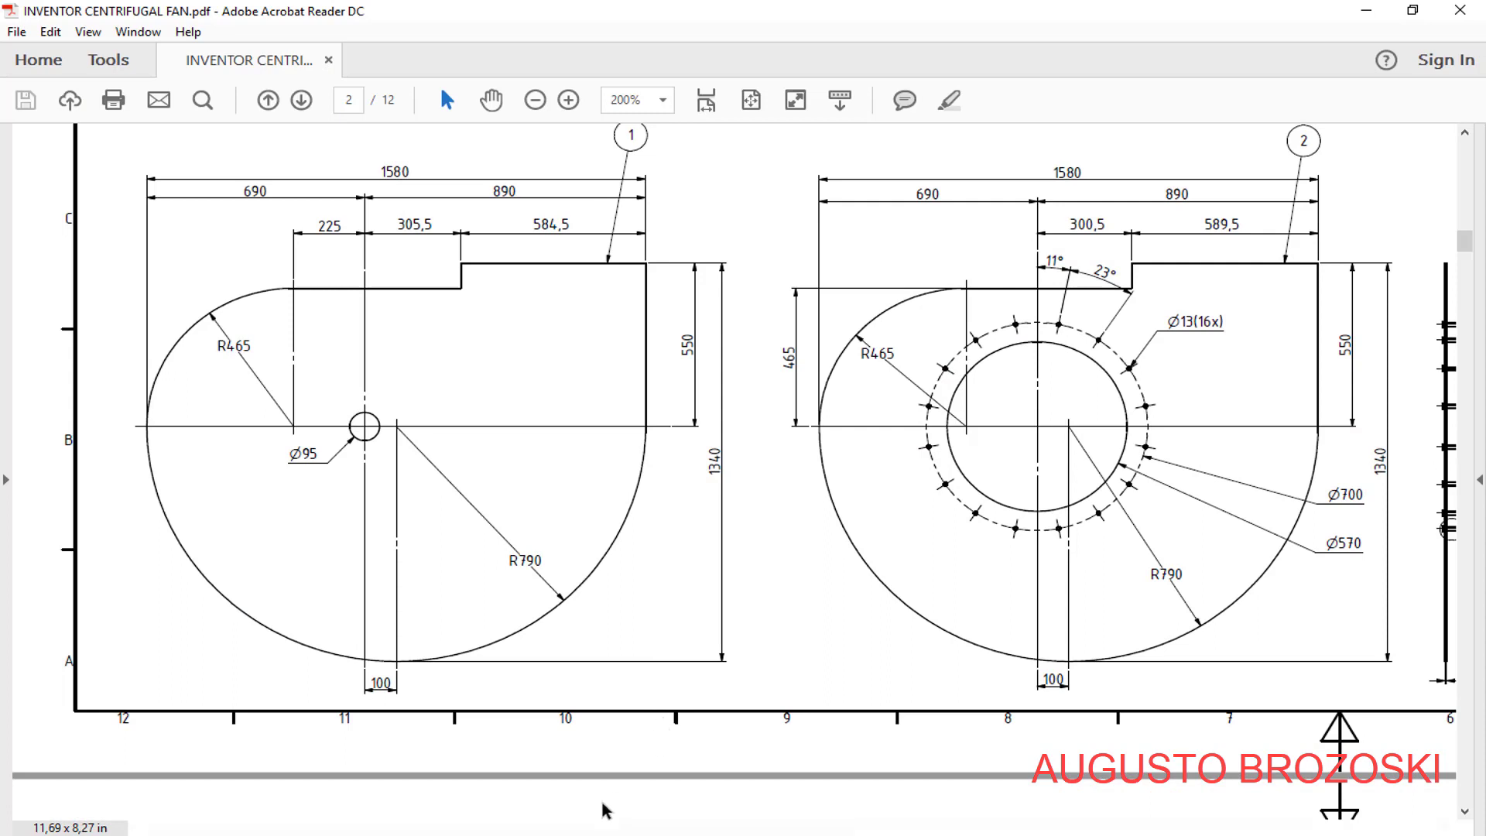
drag(601, 830, 787, 820)
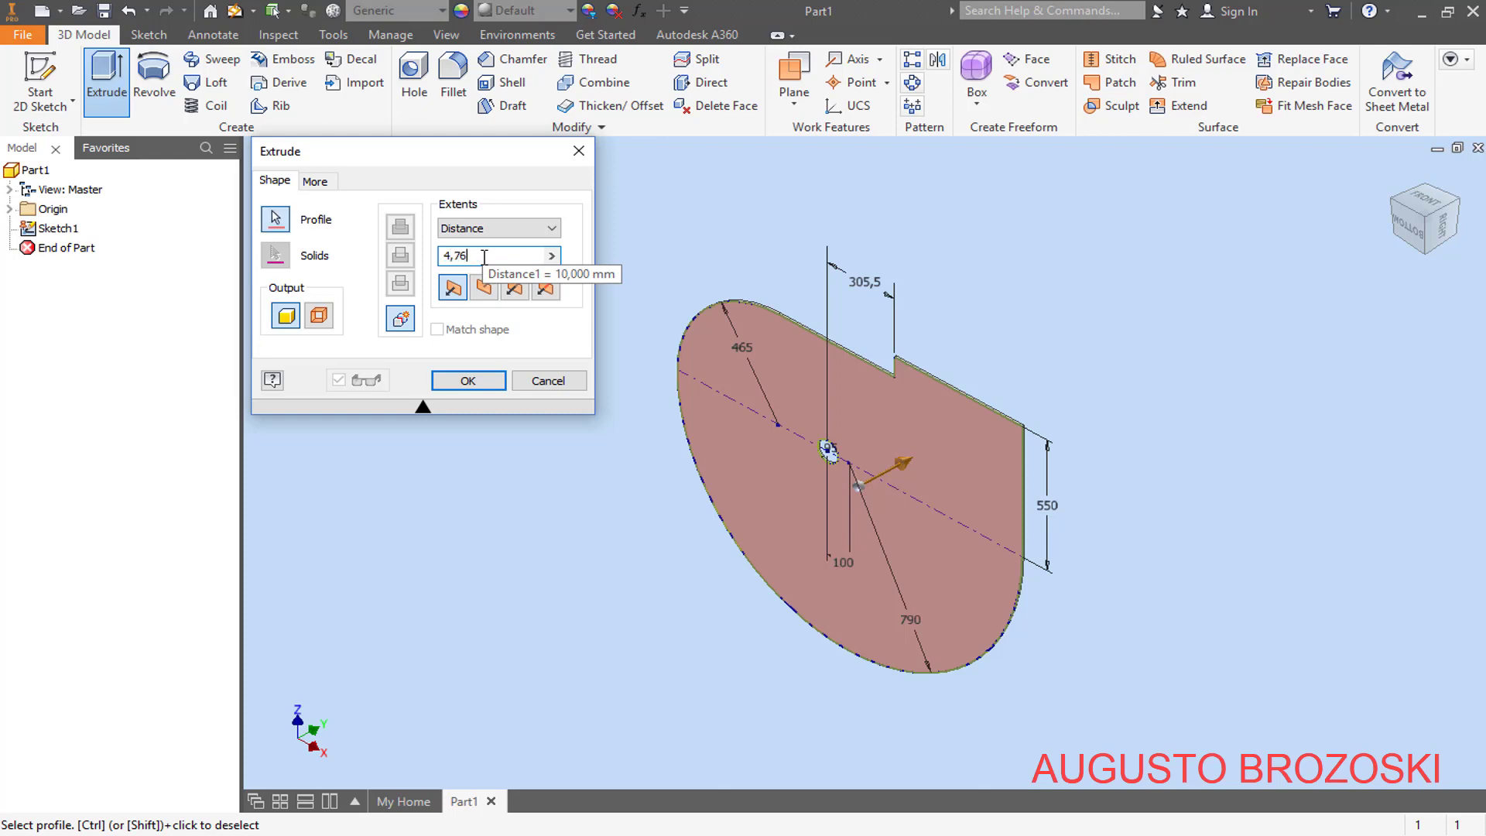
click(472, 382)
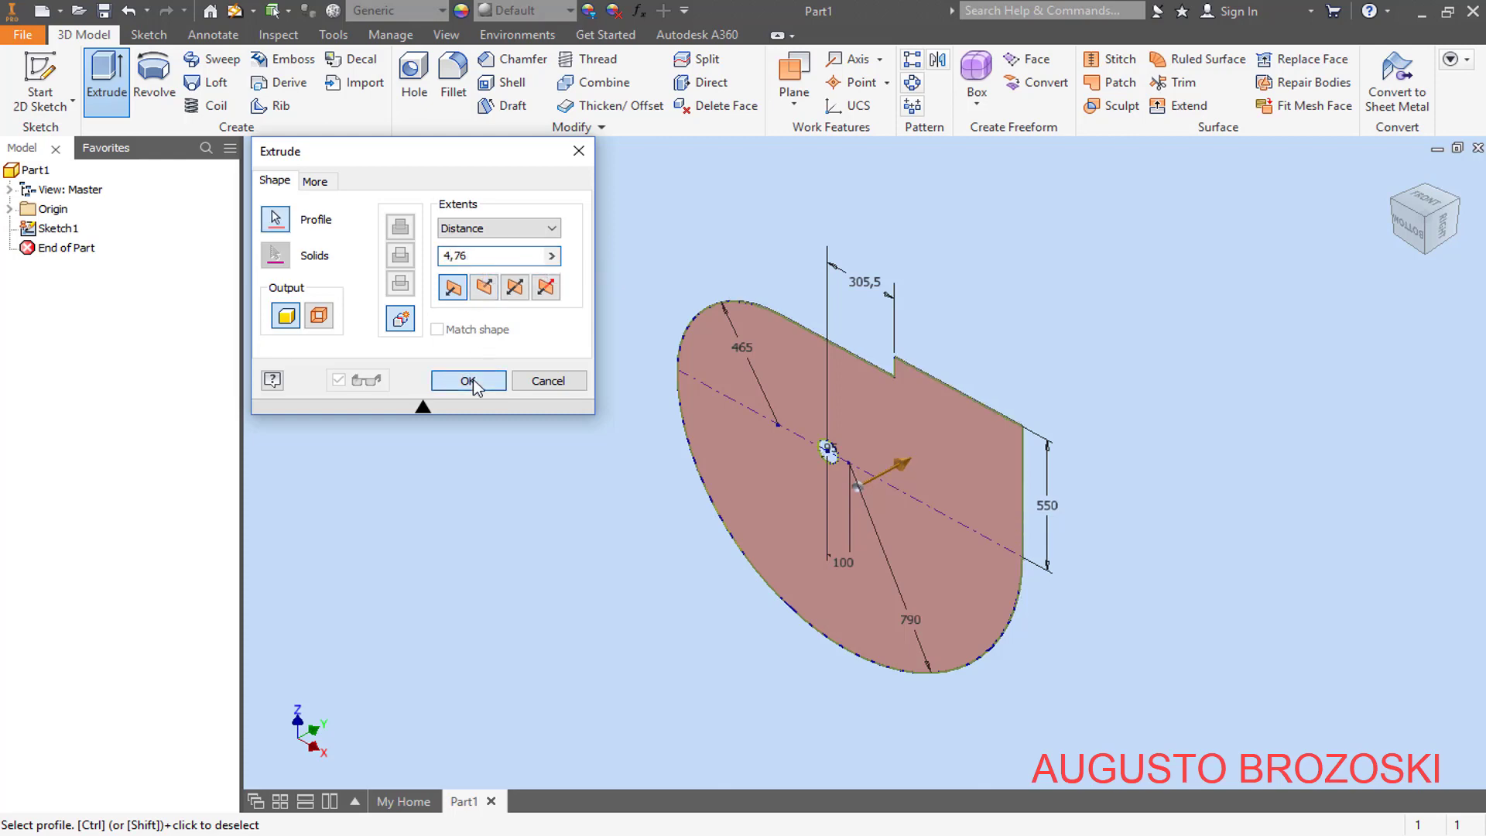
scroll(979, 458, down, 6)
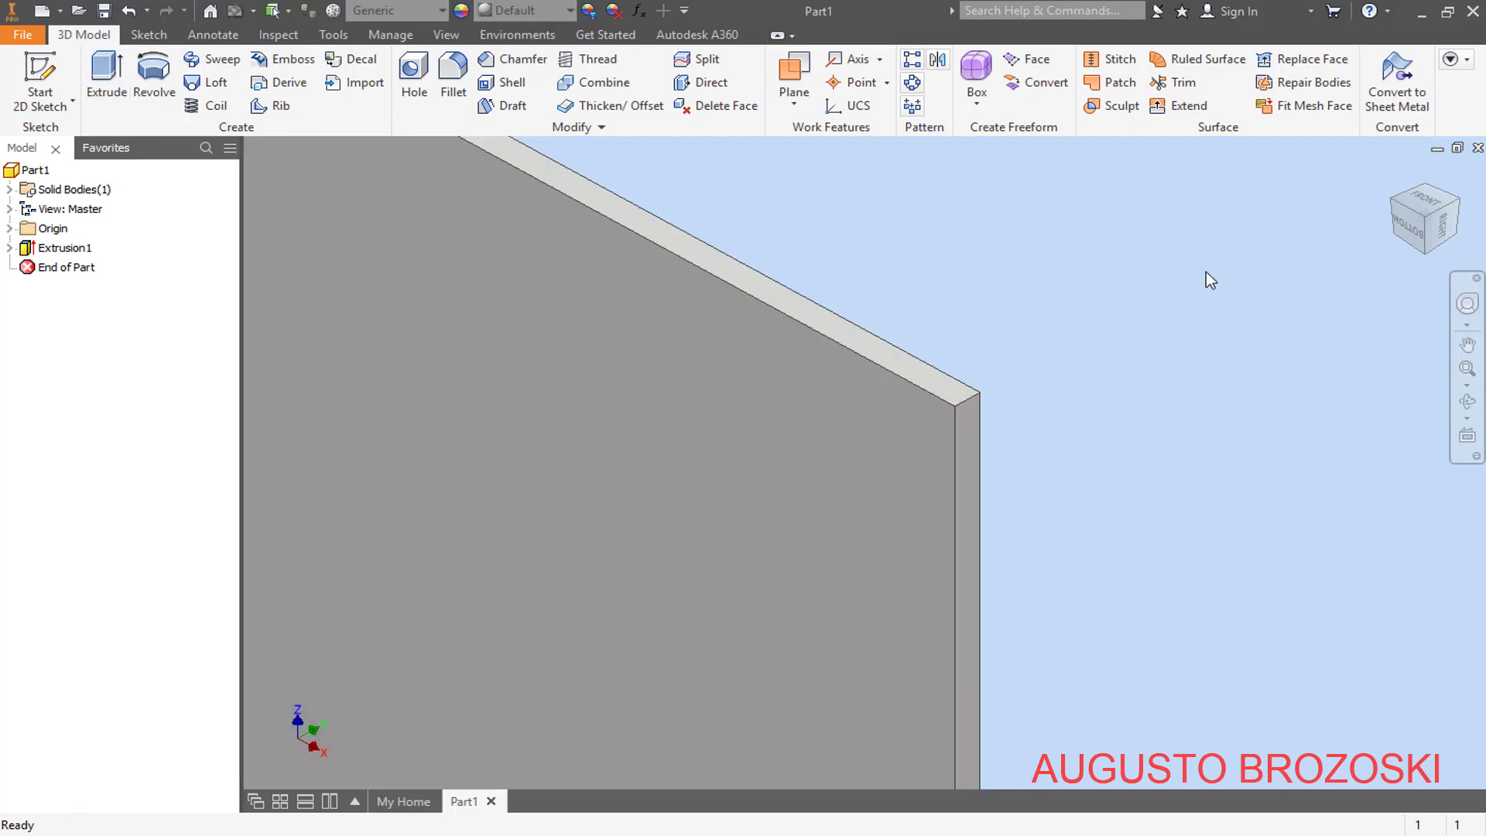
click(1395, 174)
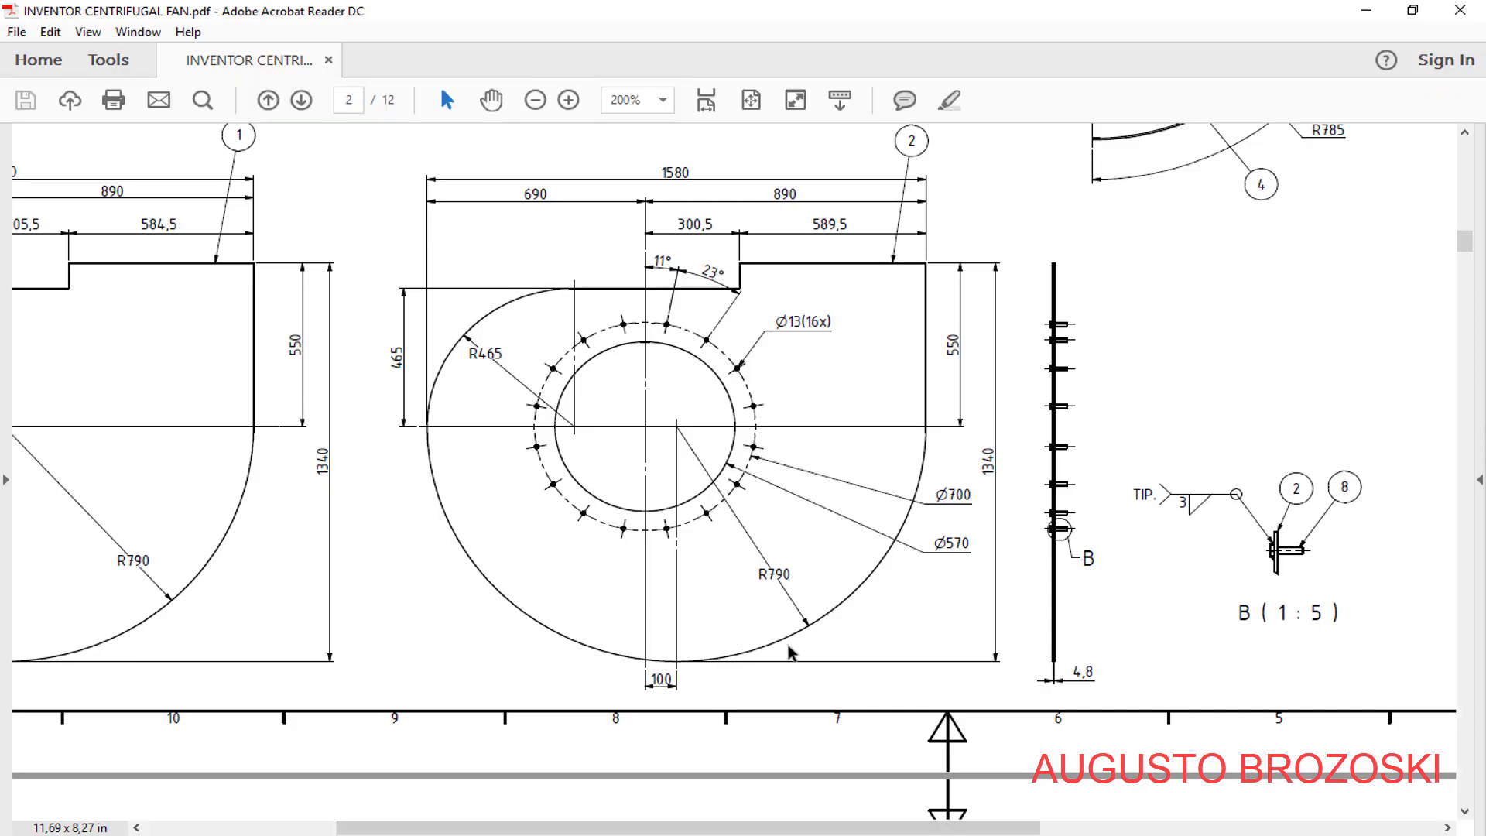
- Look up item 1 in the PDF's parts list and save the part under that name as BACK PLATE
scroll(988, 481, up, 2)
scroll(988, 481, up, 20)
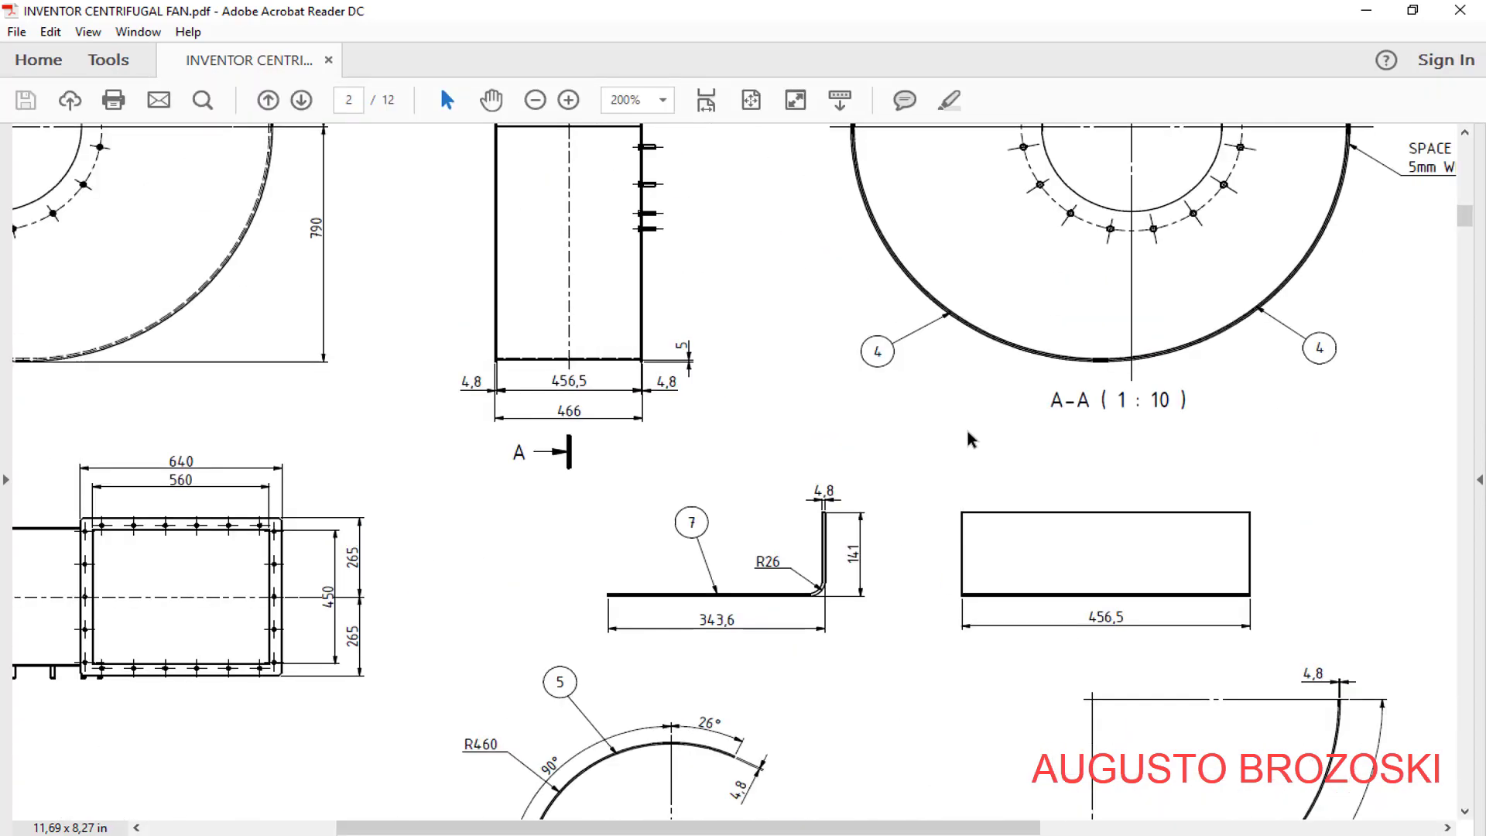
drag(776, 825, 1173, 825)
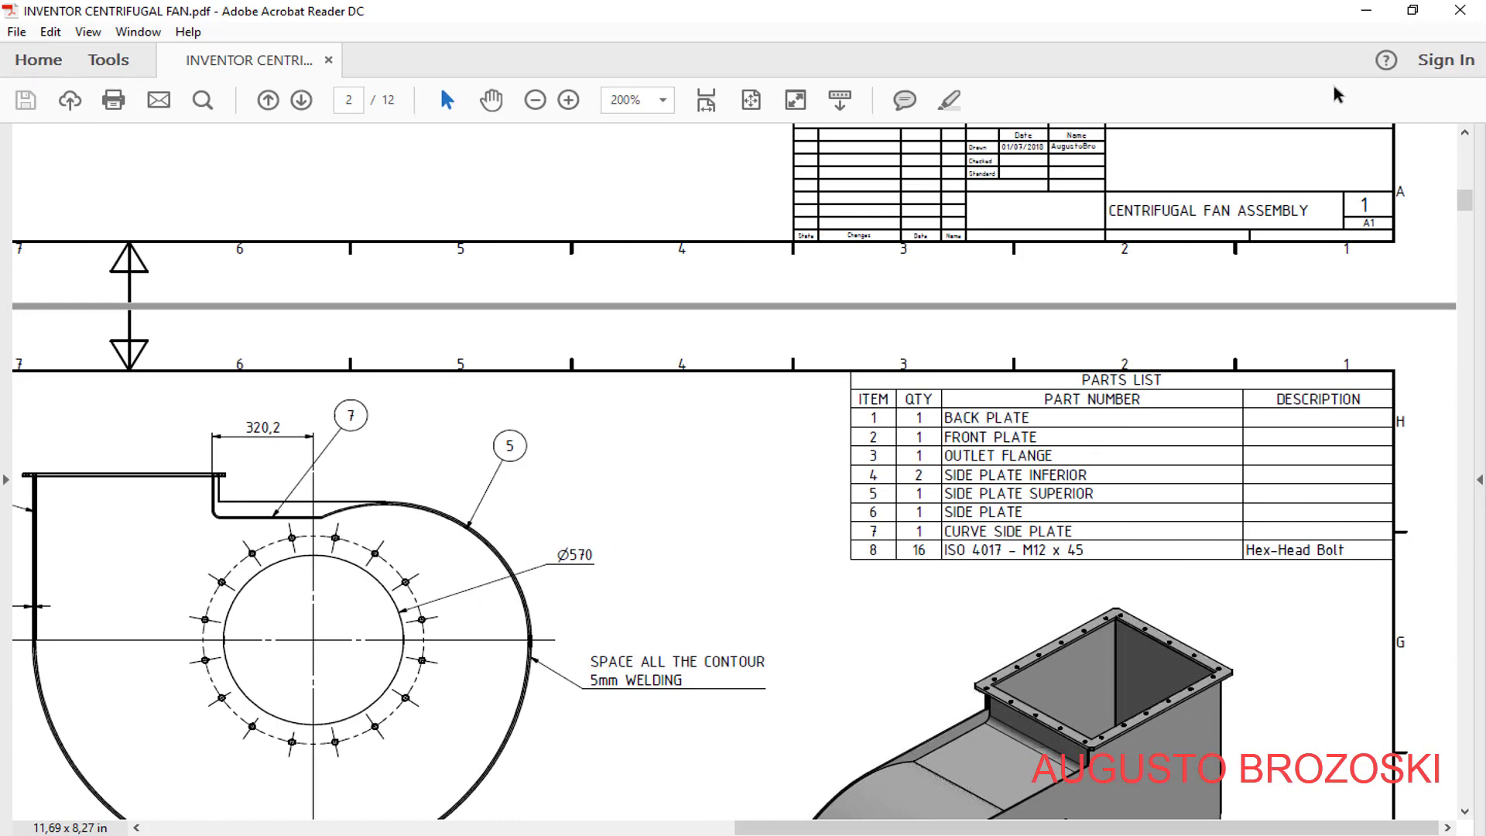
click(1369, 12)
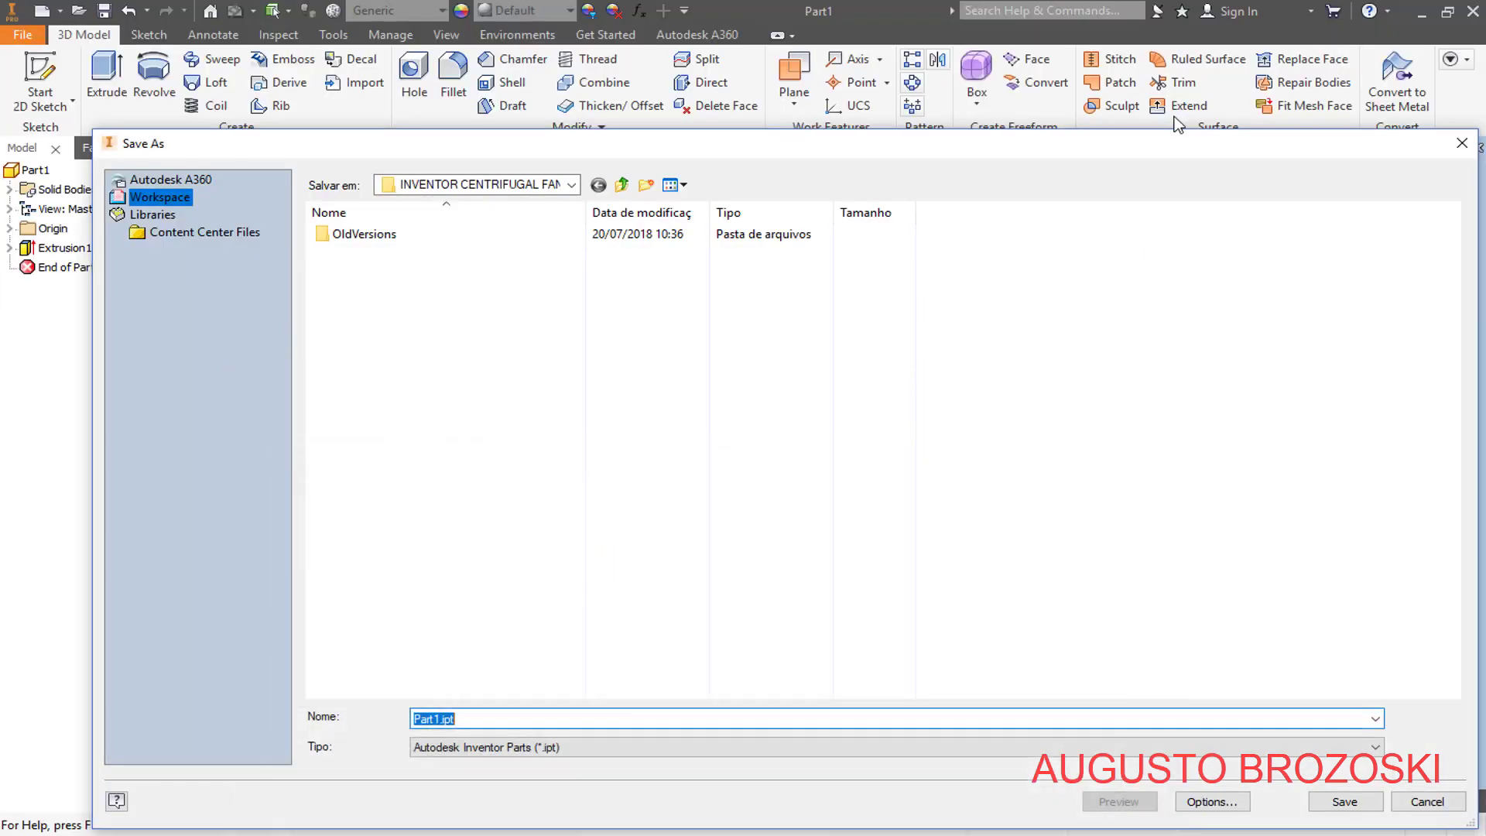
click(451, 725)
text(BACK PLATE)
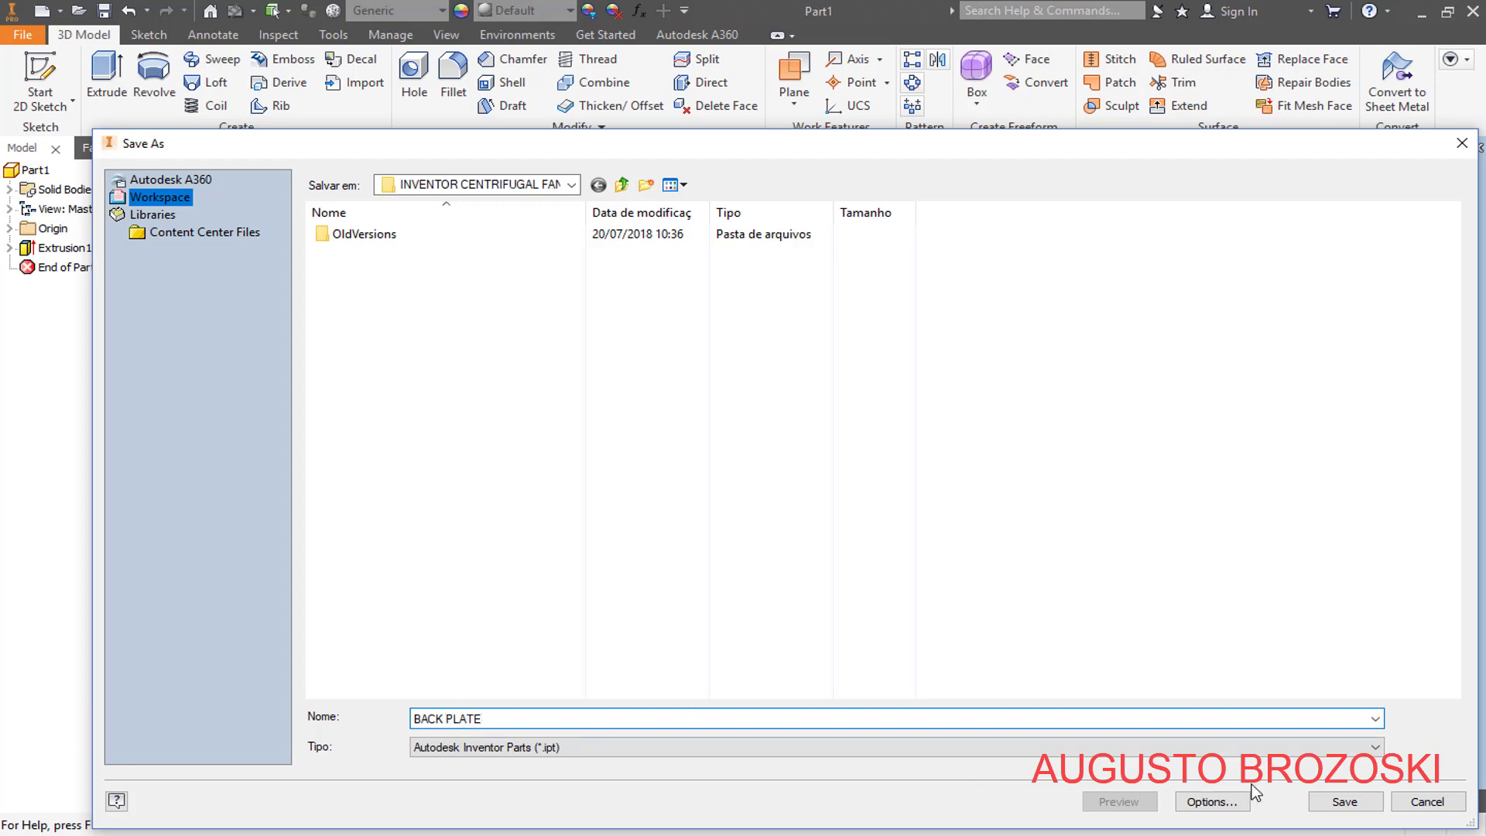
click(1339, 801)
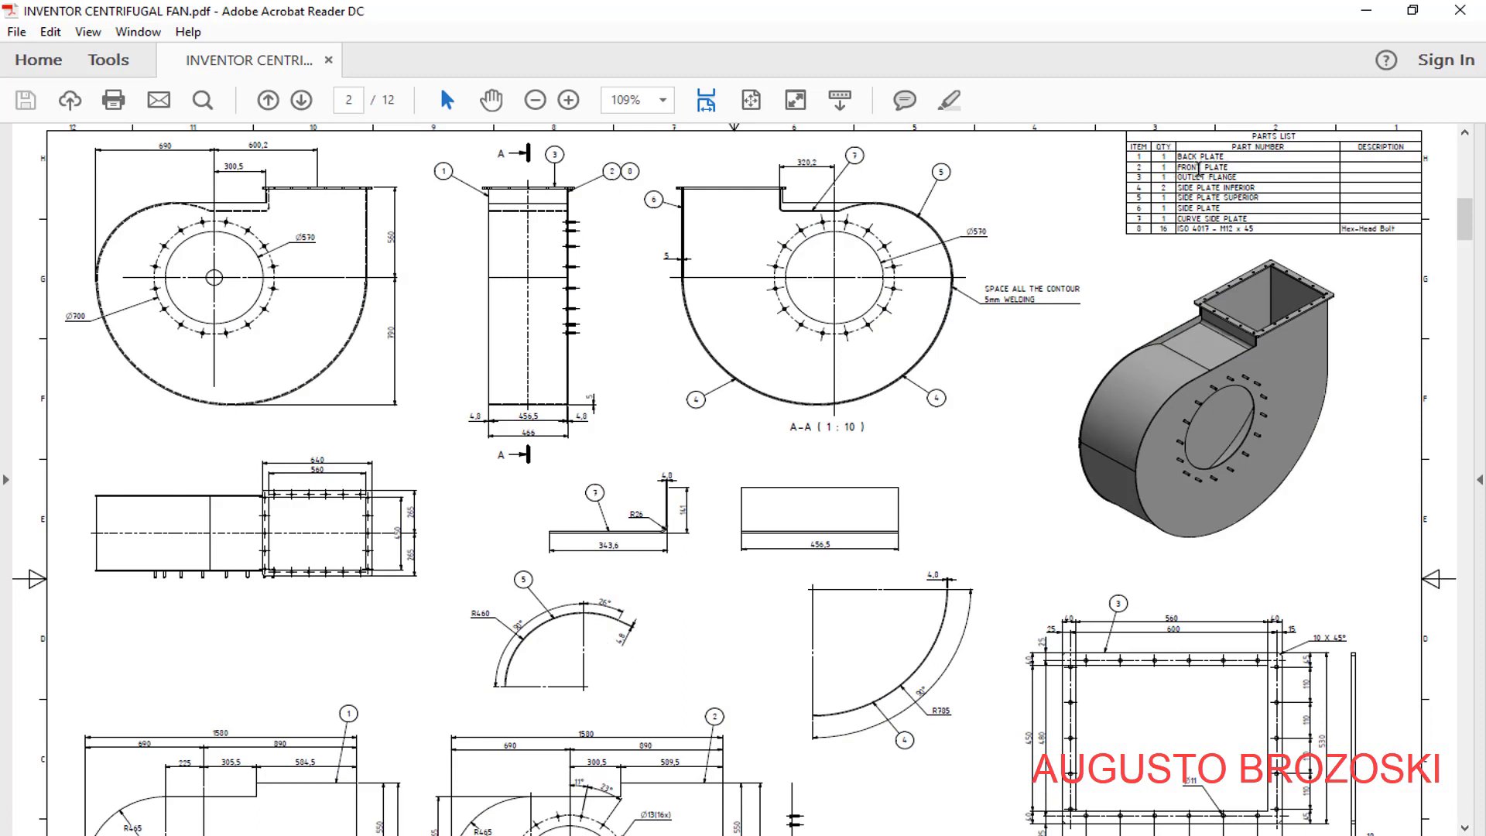
- Examine the front plate's outline and hole pattern dimensions in the fan housing PDF drawing
scroll(772, 435, down, 5)
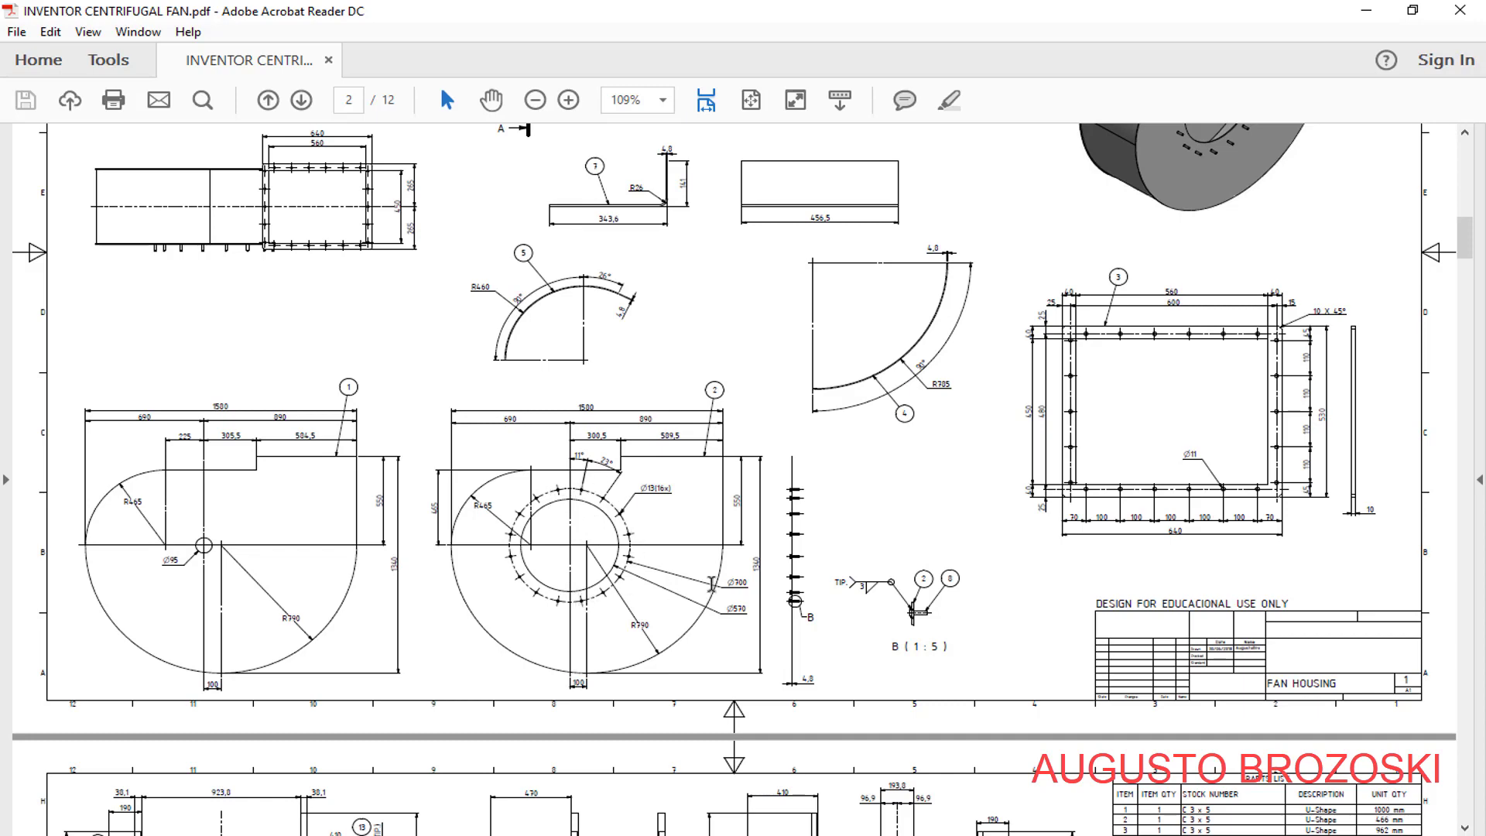
click(1367, 10)
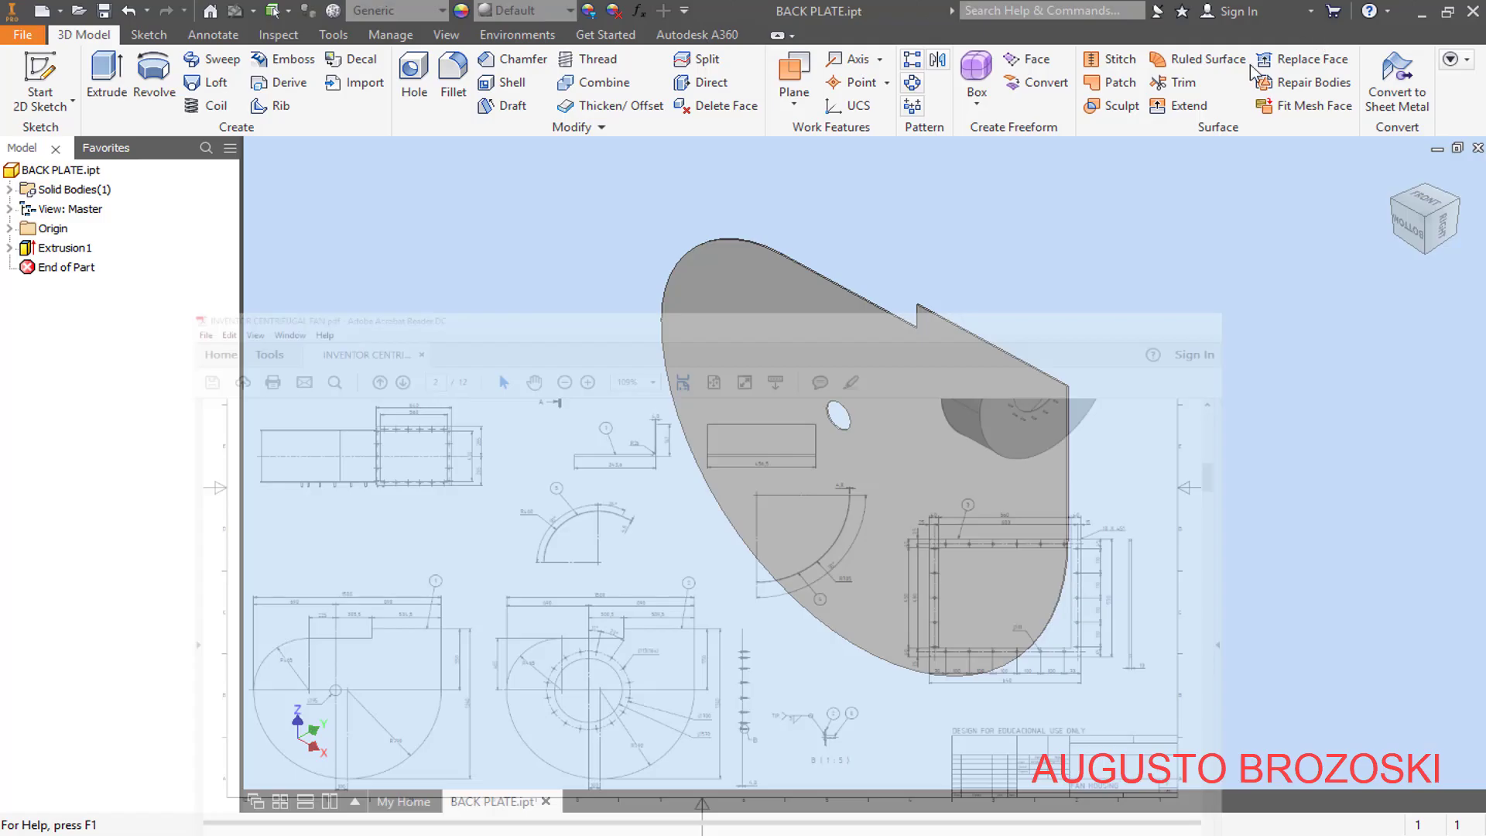
- Save a copy of the back plate part in the same folder as FRONT PLATE.ipt
click(21, 36)
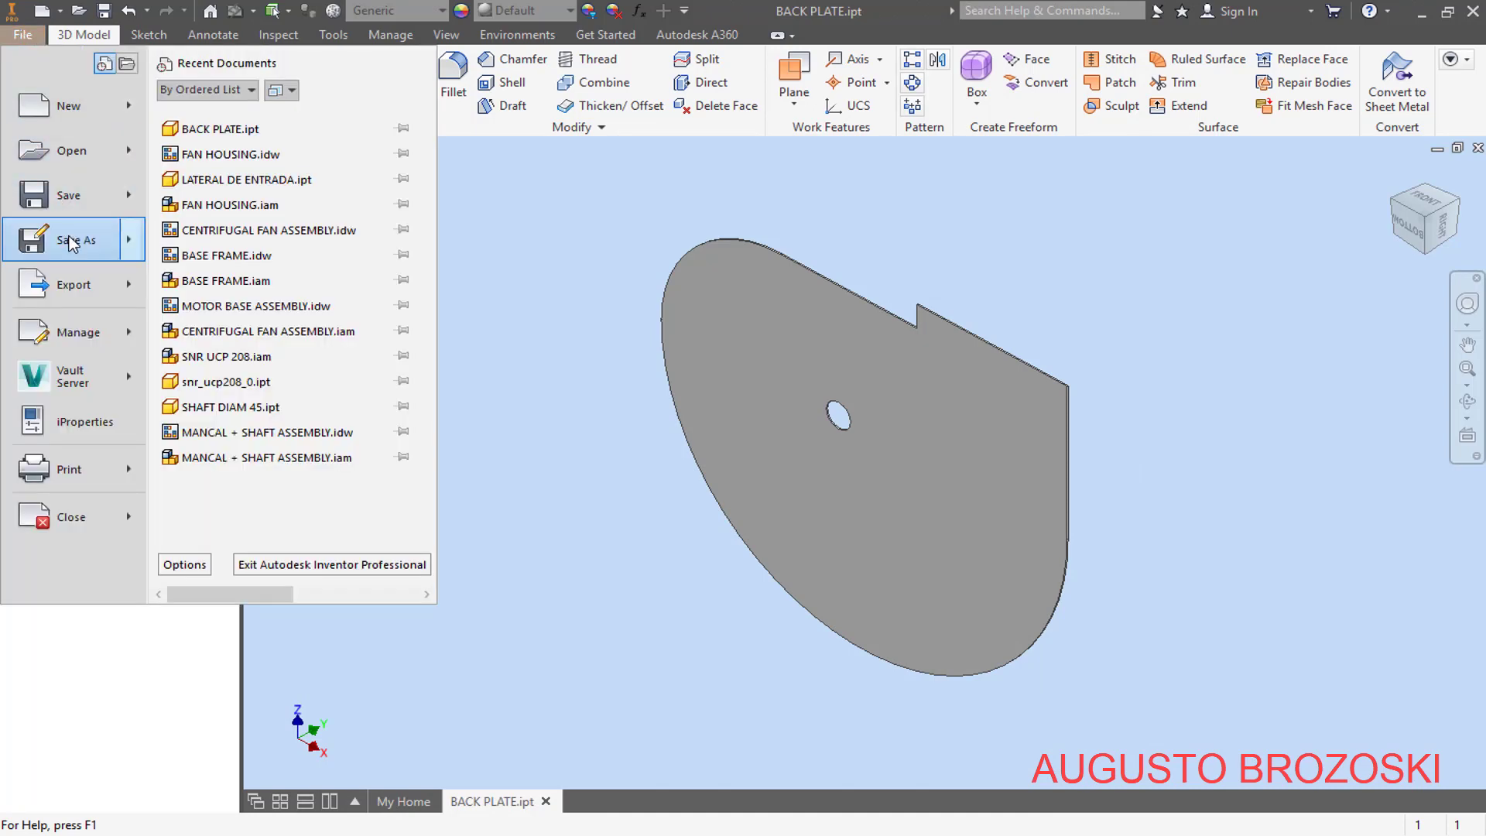
click(72, 242)
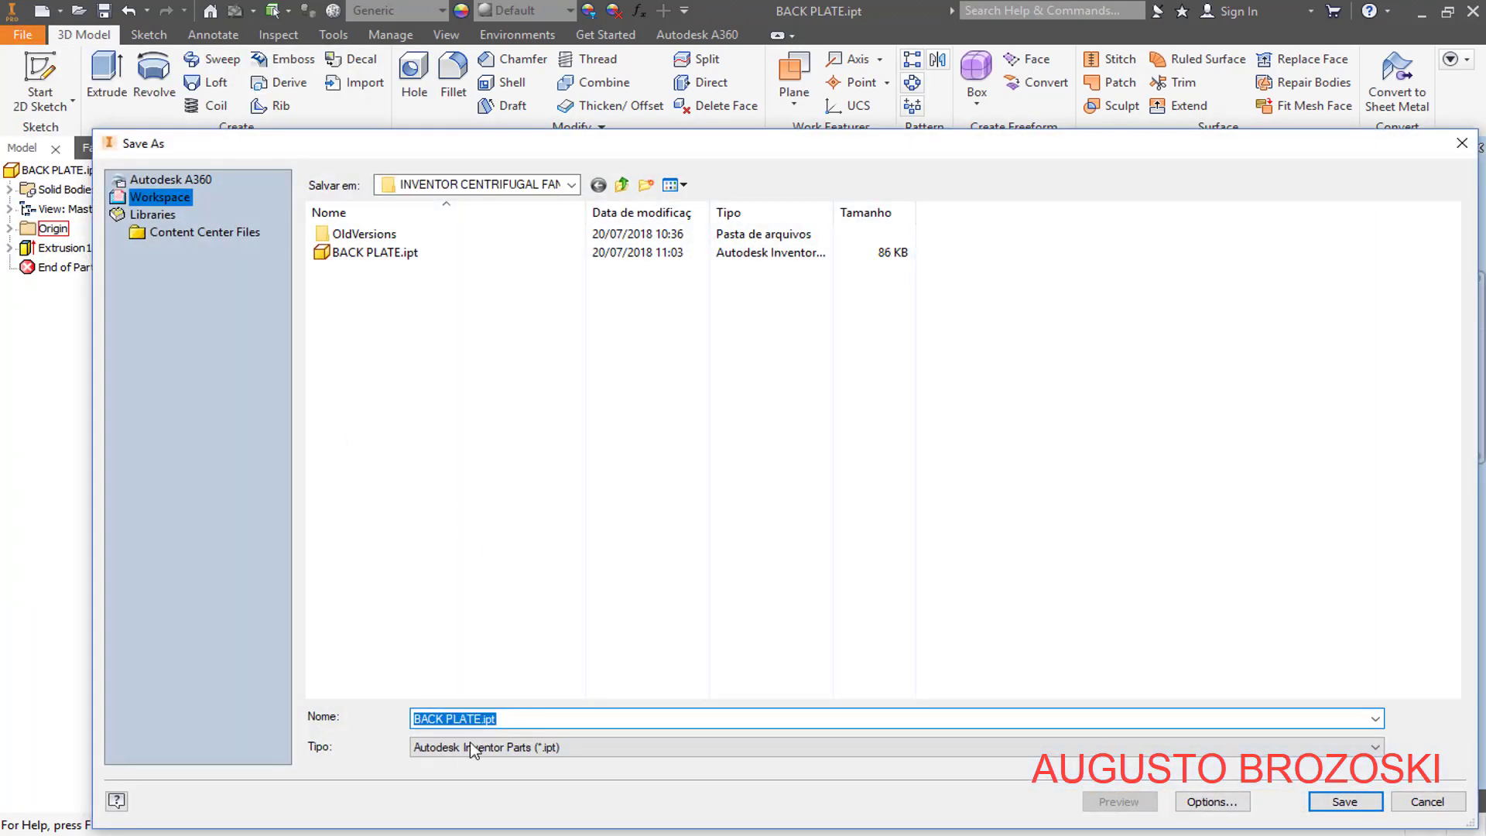
click(443, 720)
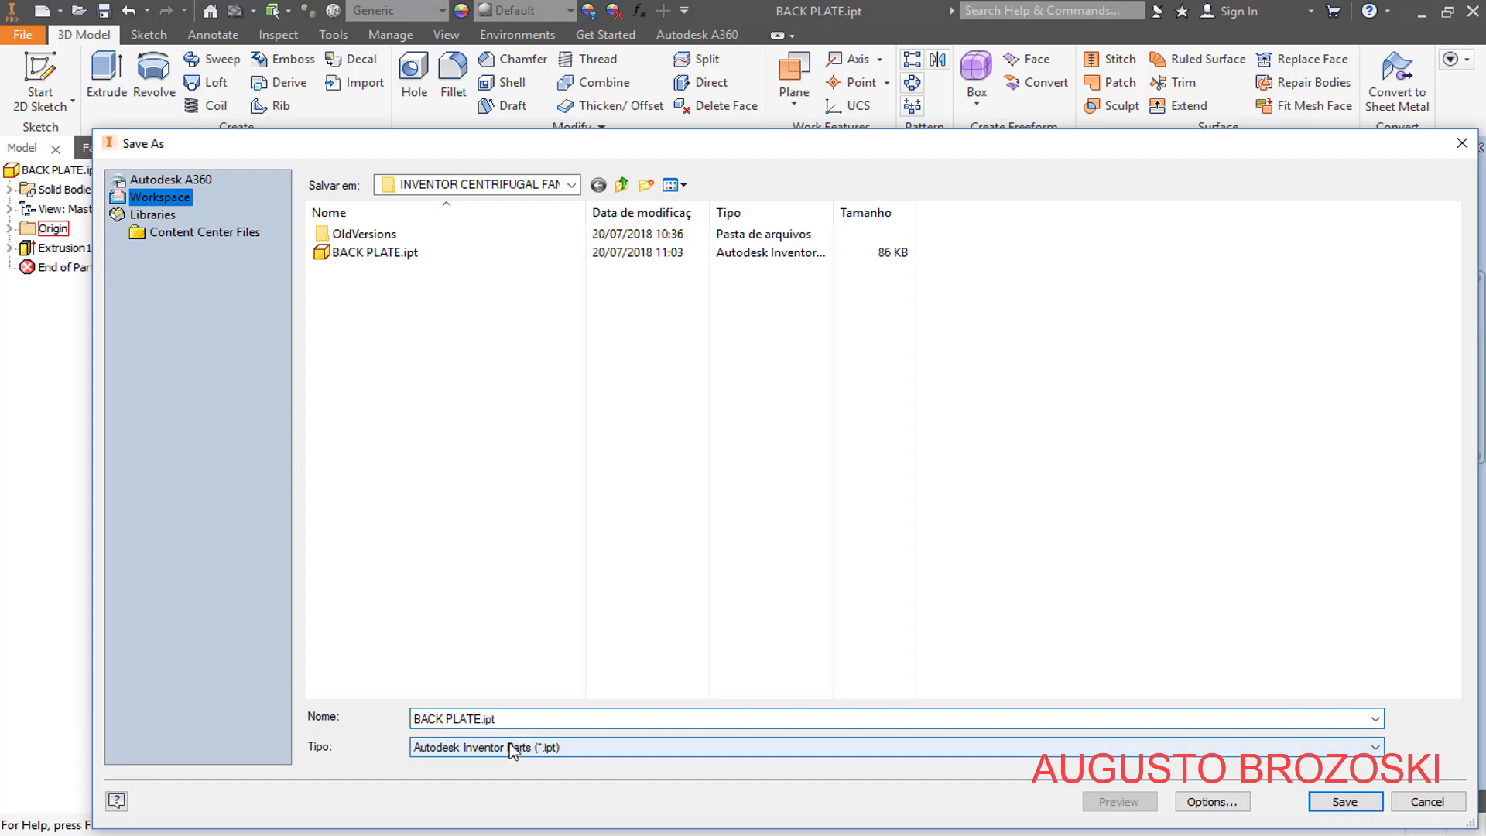
key(BackSpace)
key(BackSpace)
key(BackSpace)
key(BackSpace)
key(BackSpace)
text(FRONT)
click(1335, 805)
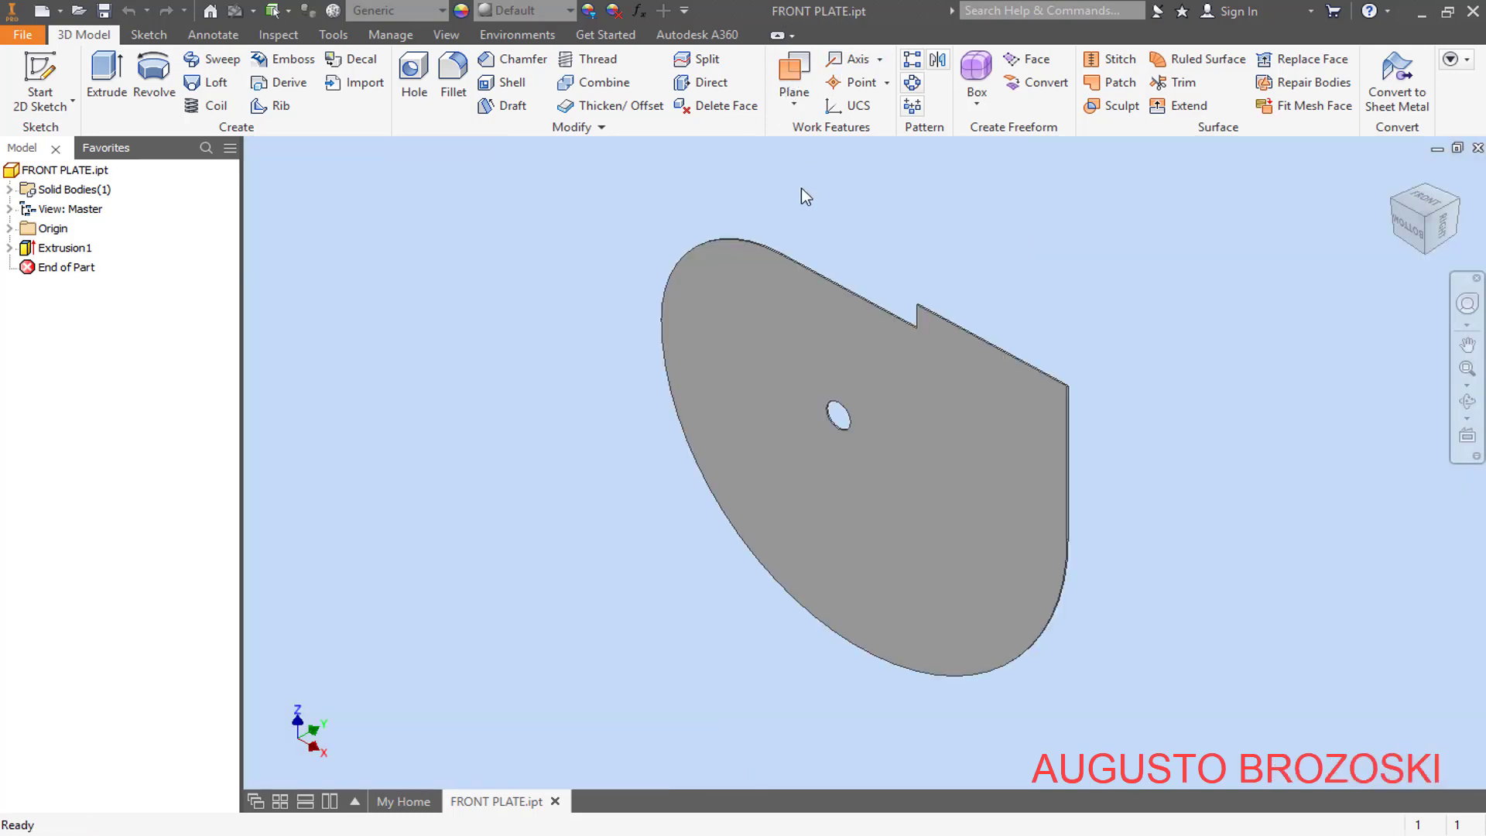
- Edit Sketch1 and set the centre hole's diameter to 570 mm, as given for the front plate in the PDF drawing
click(9, 249)
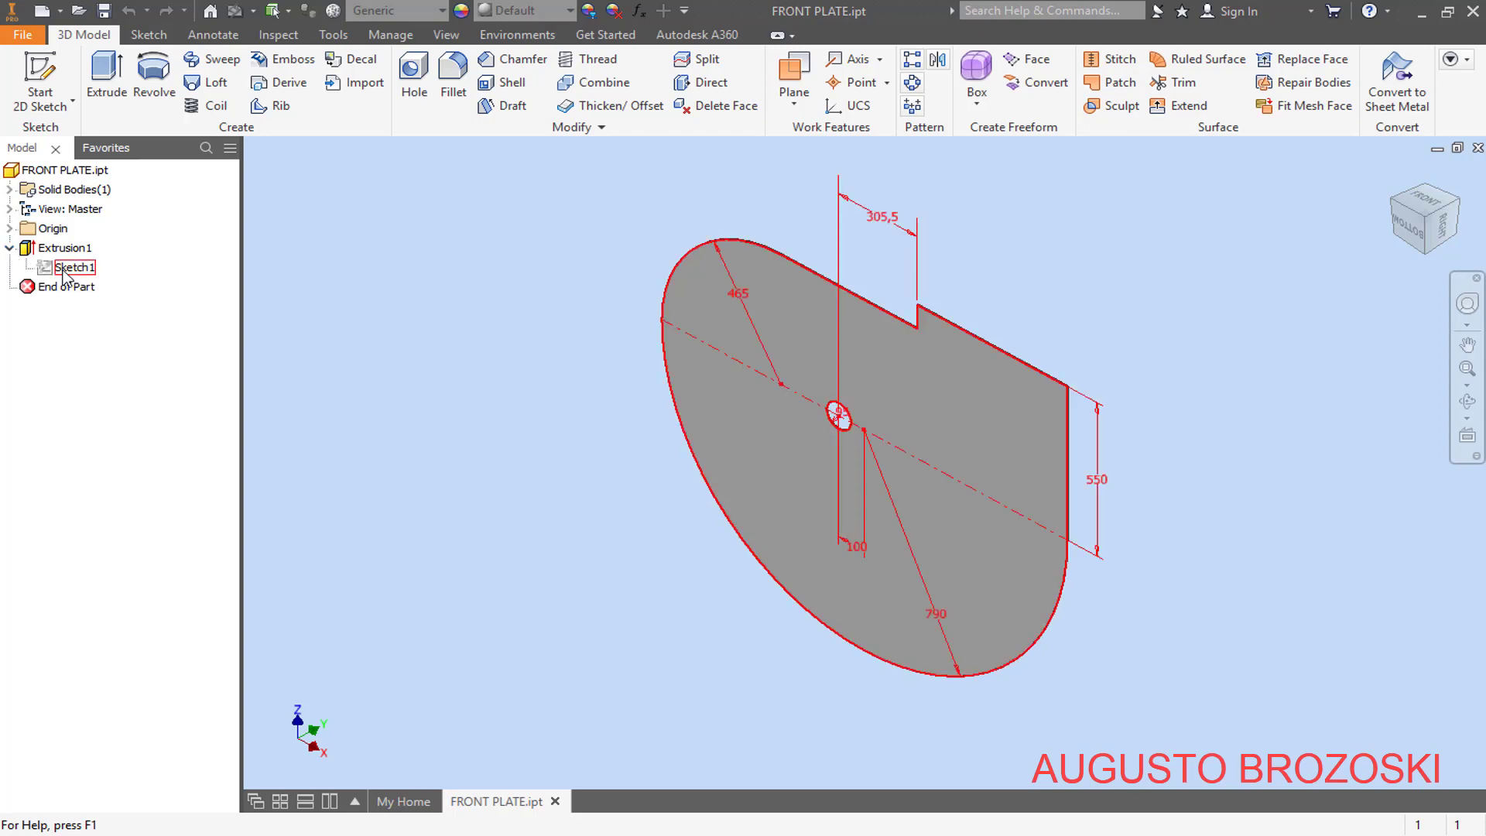
right_click(65, 273)
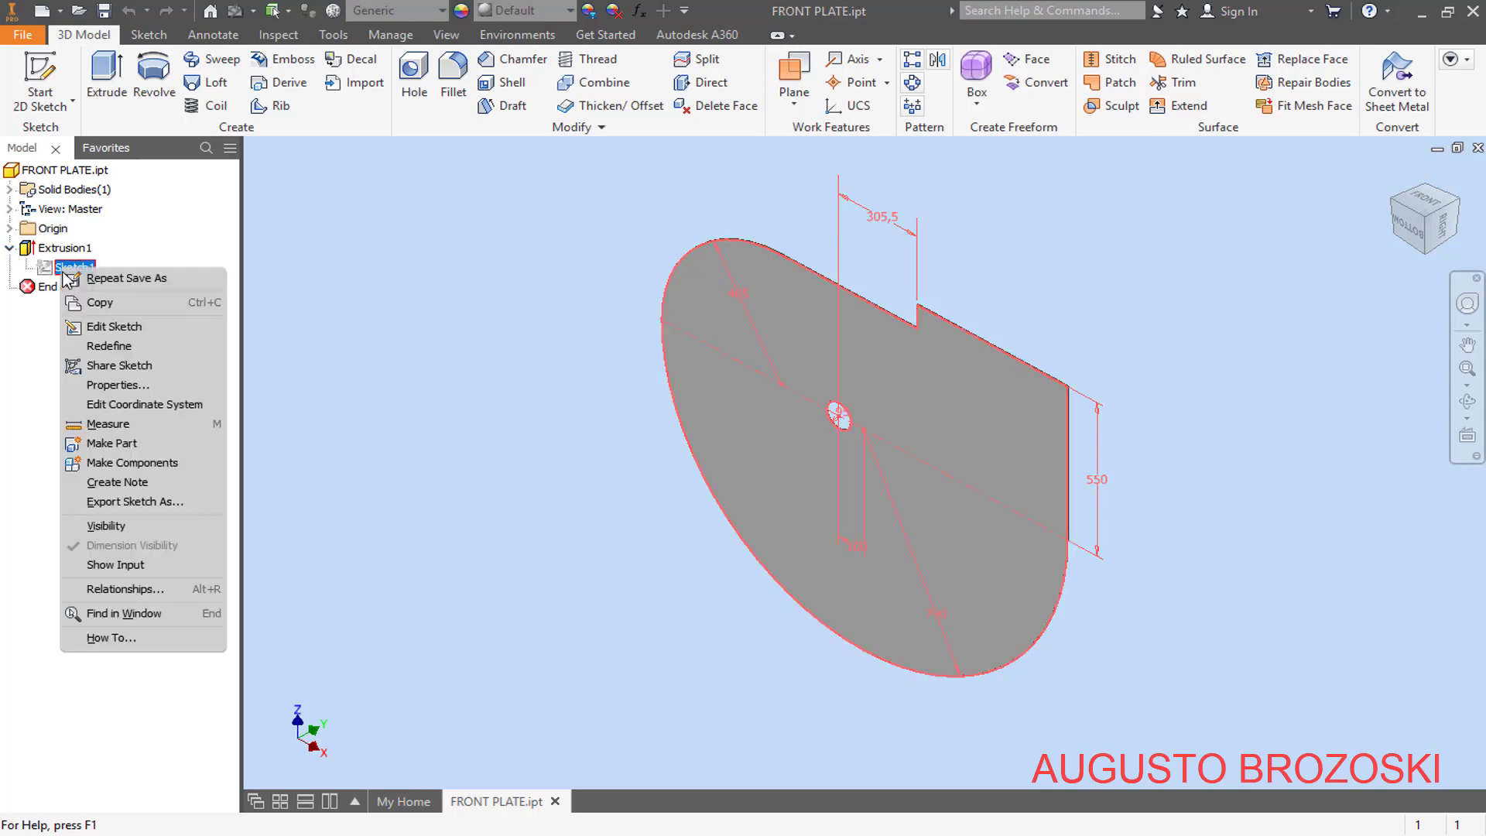
click(133, 329)
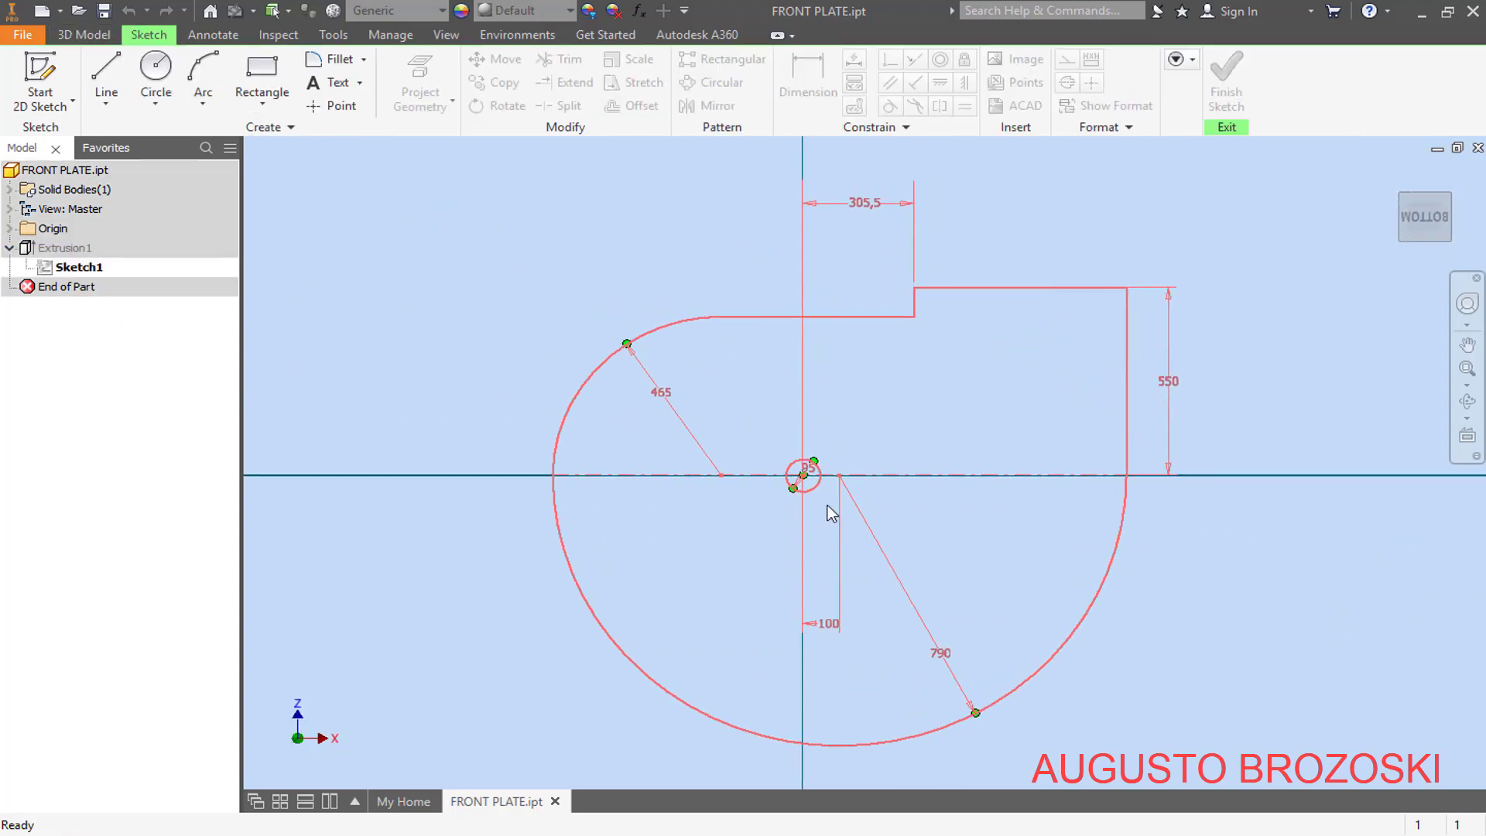
scroll(822, 486, up, 8)
scroll(750, 417, down, 2)
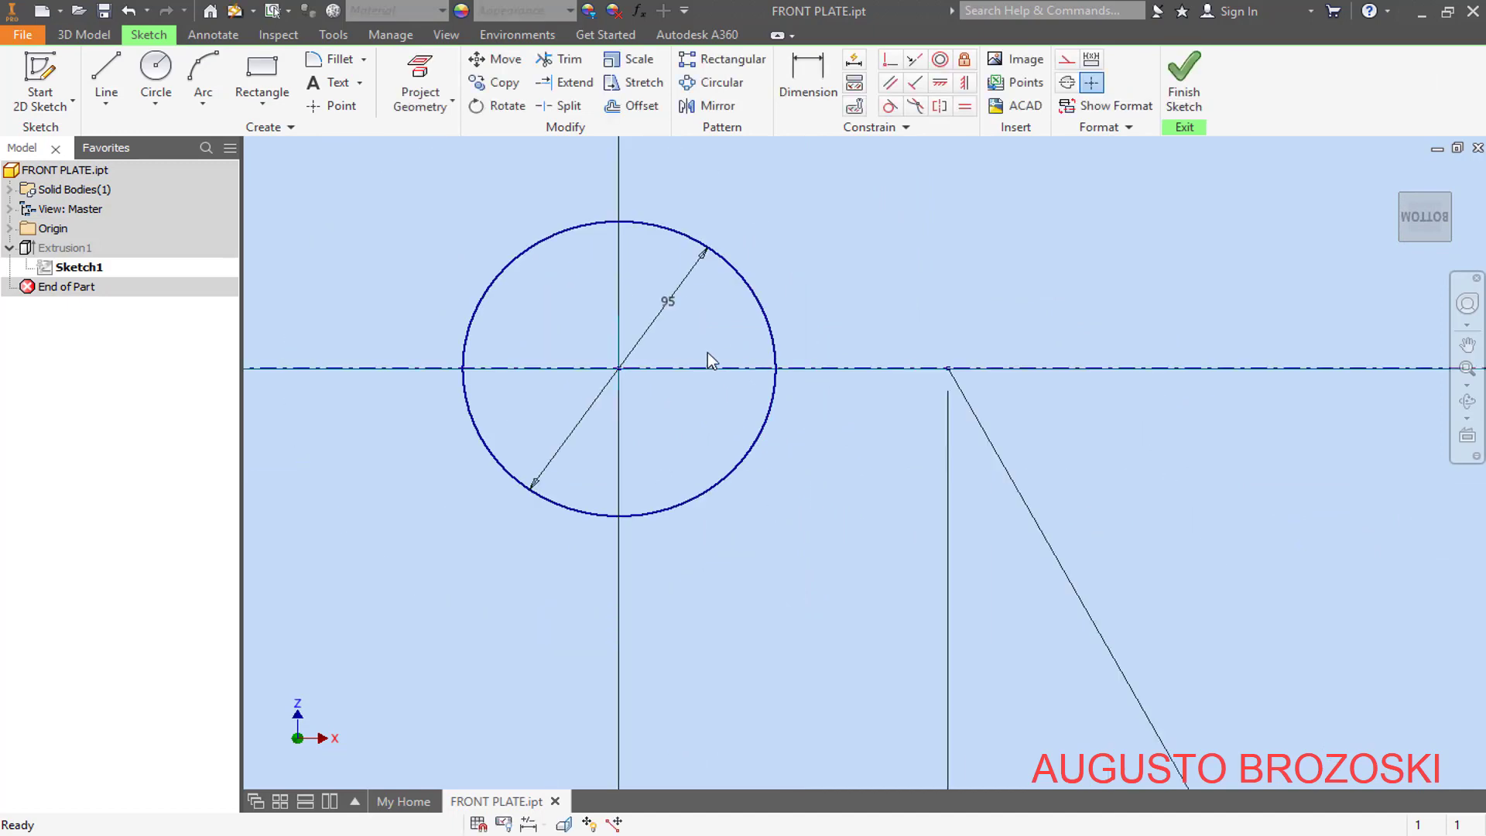
double_click(671, 304)
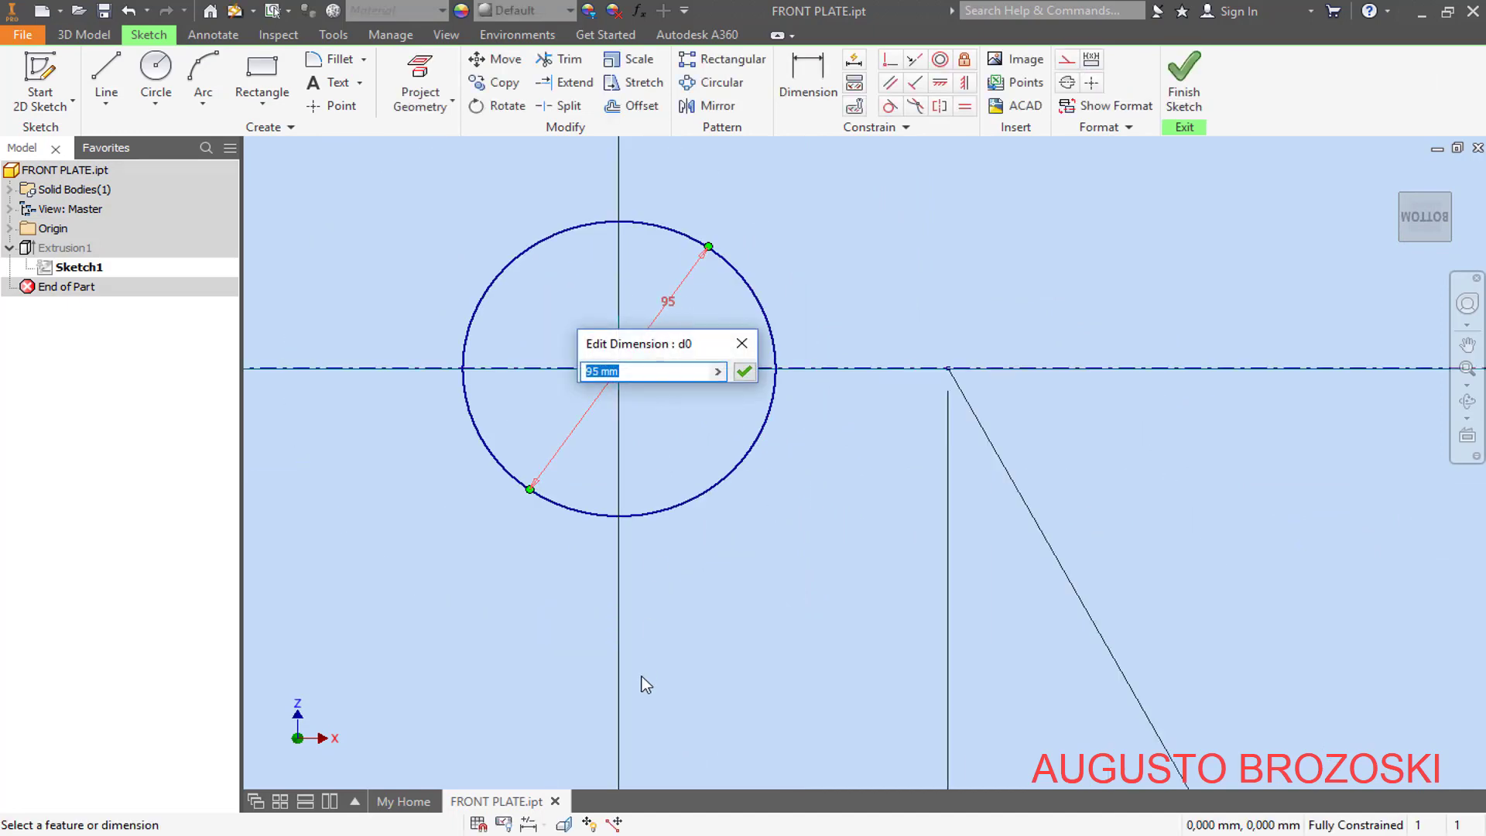
key(alt+Tab)
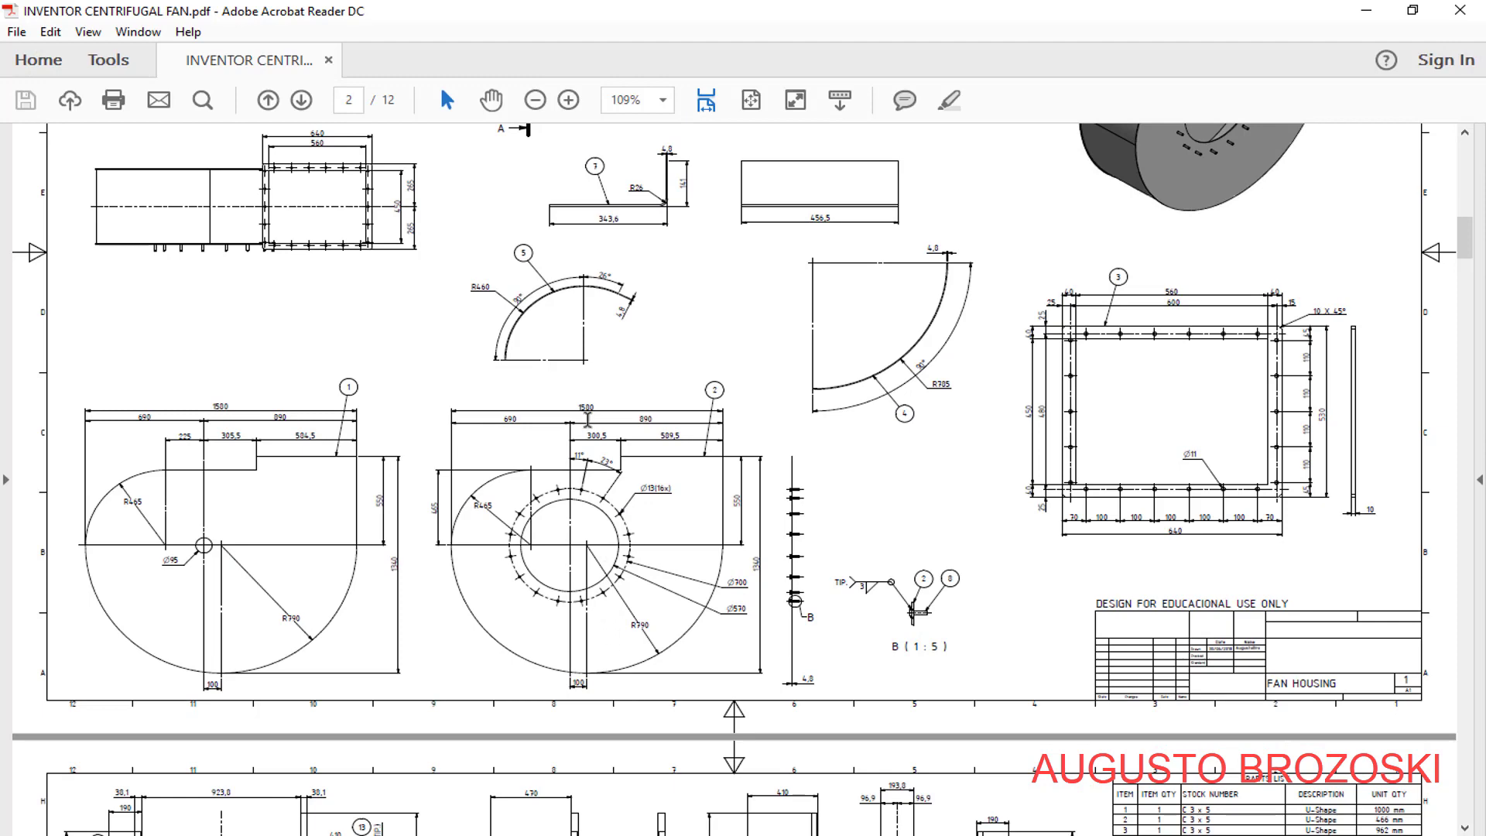
click(568, 101)
click(568, 101)
scroll(663, 513, down, 5)
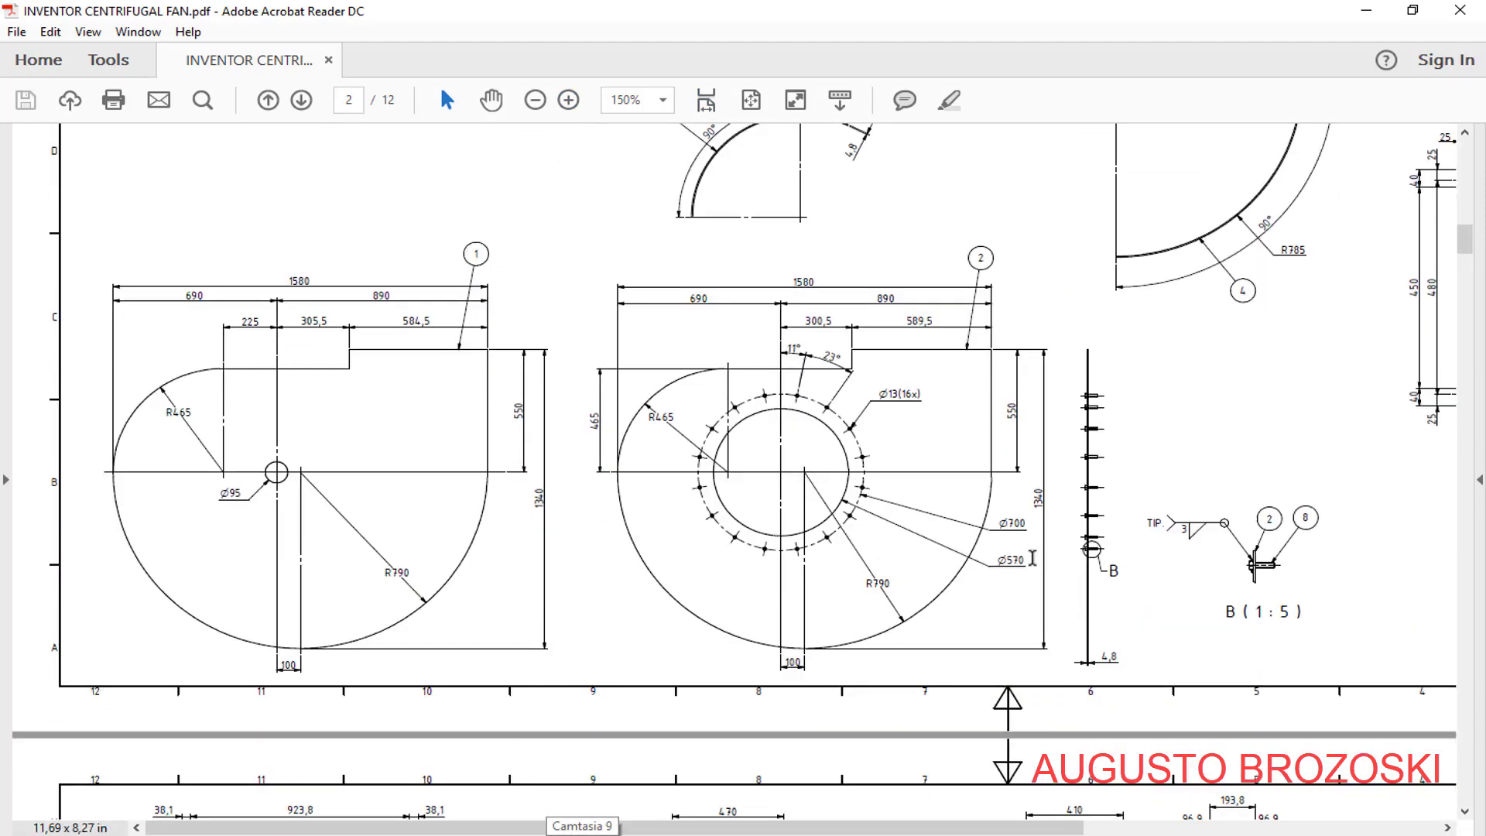
click(1366, 10)
text(5)
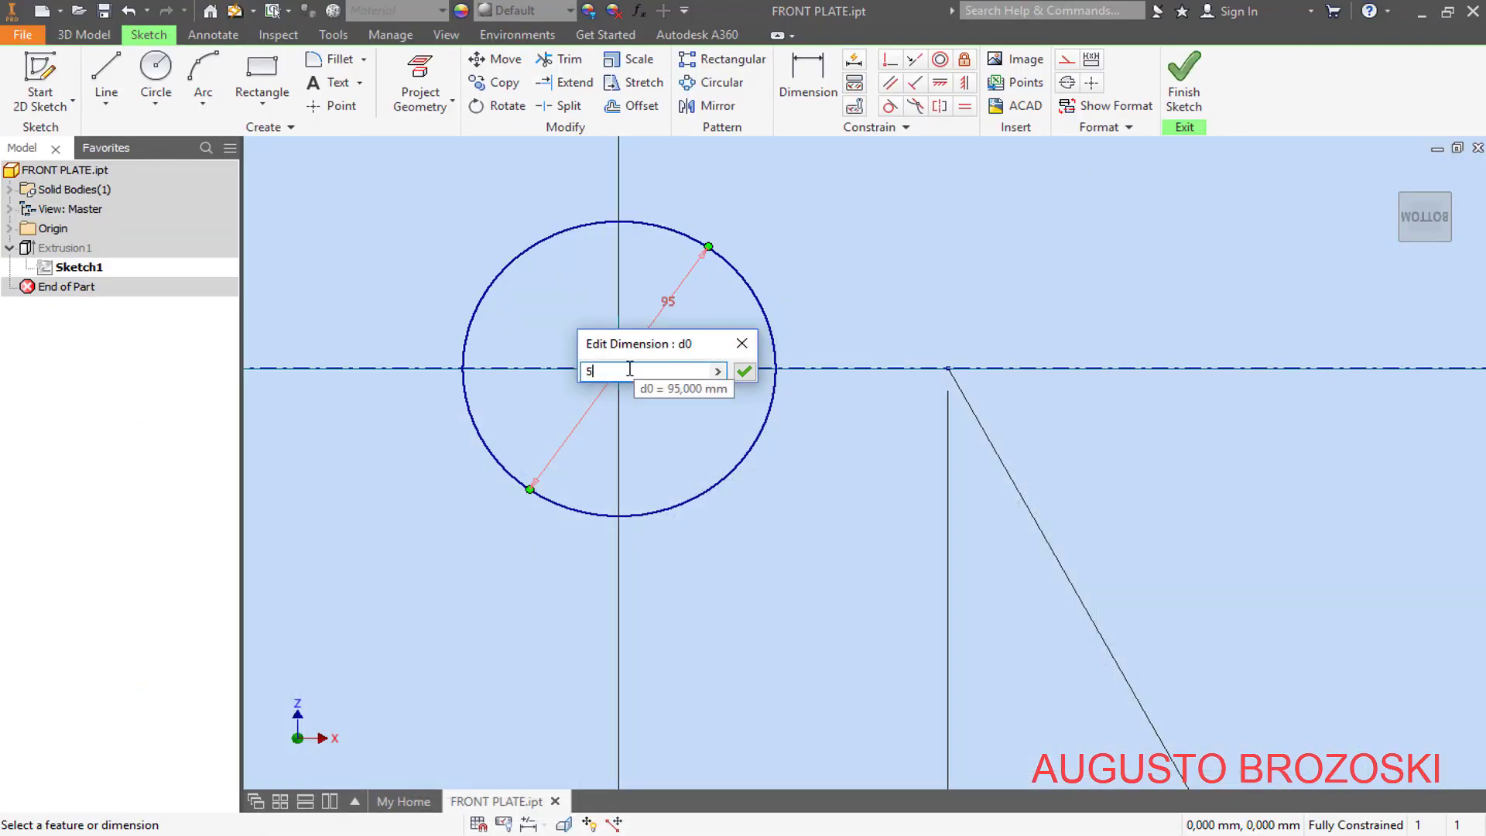
text(70)
key(Return)
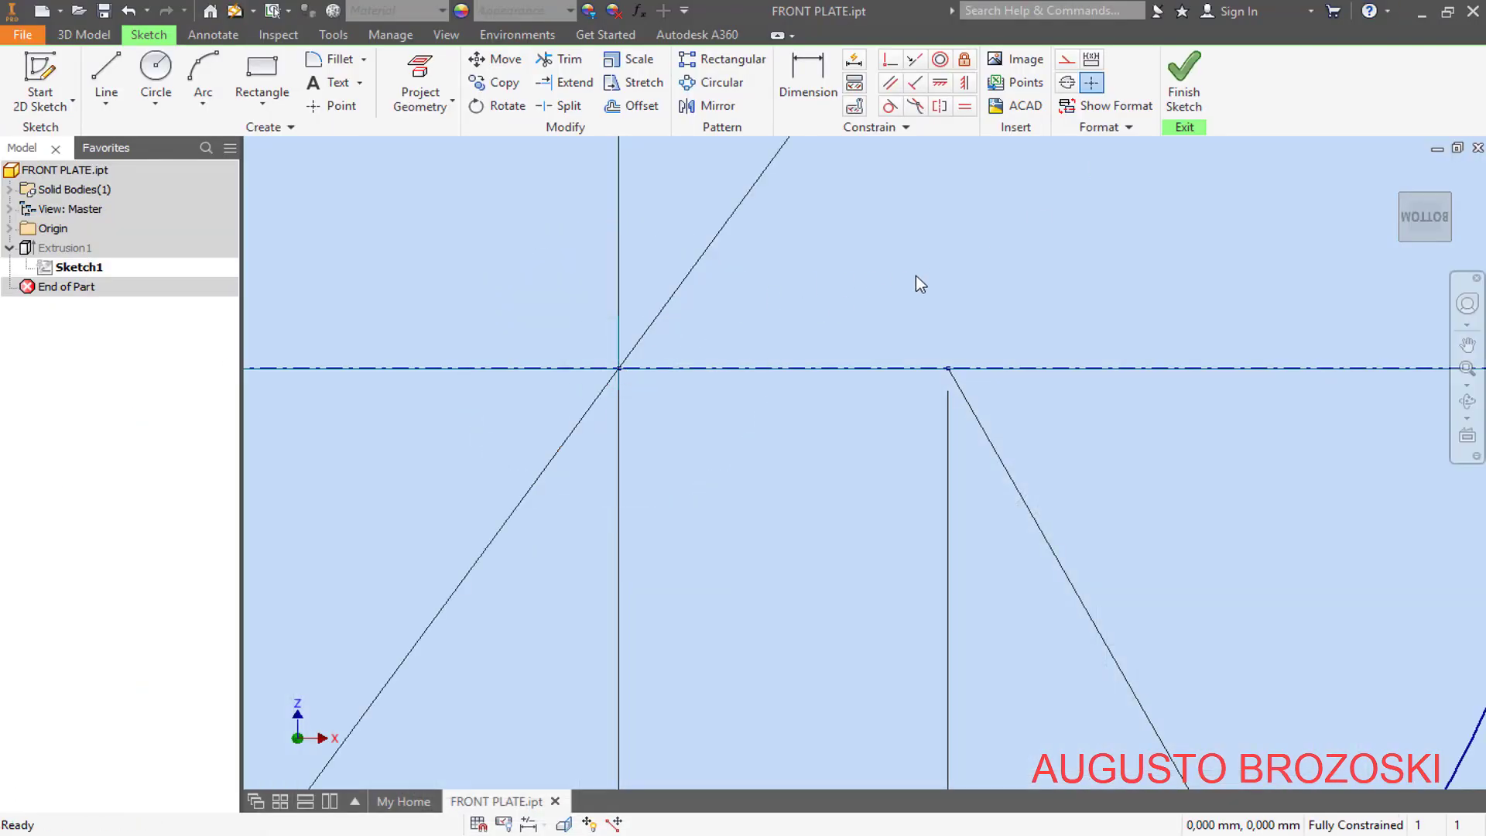
- Finish editing Sketch1 and save the front plate part
click(1428, 219)
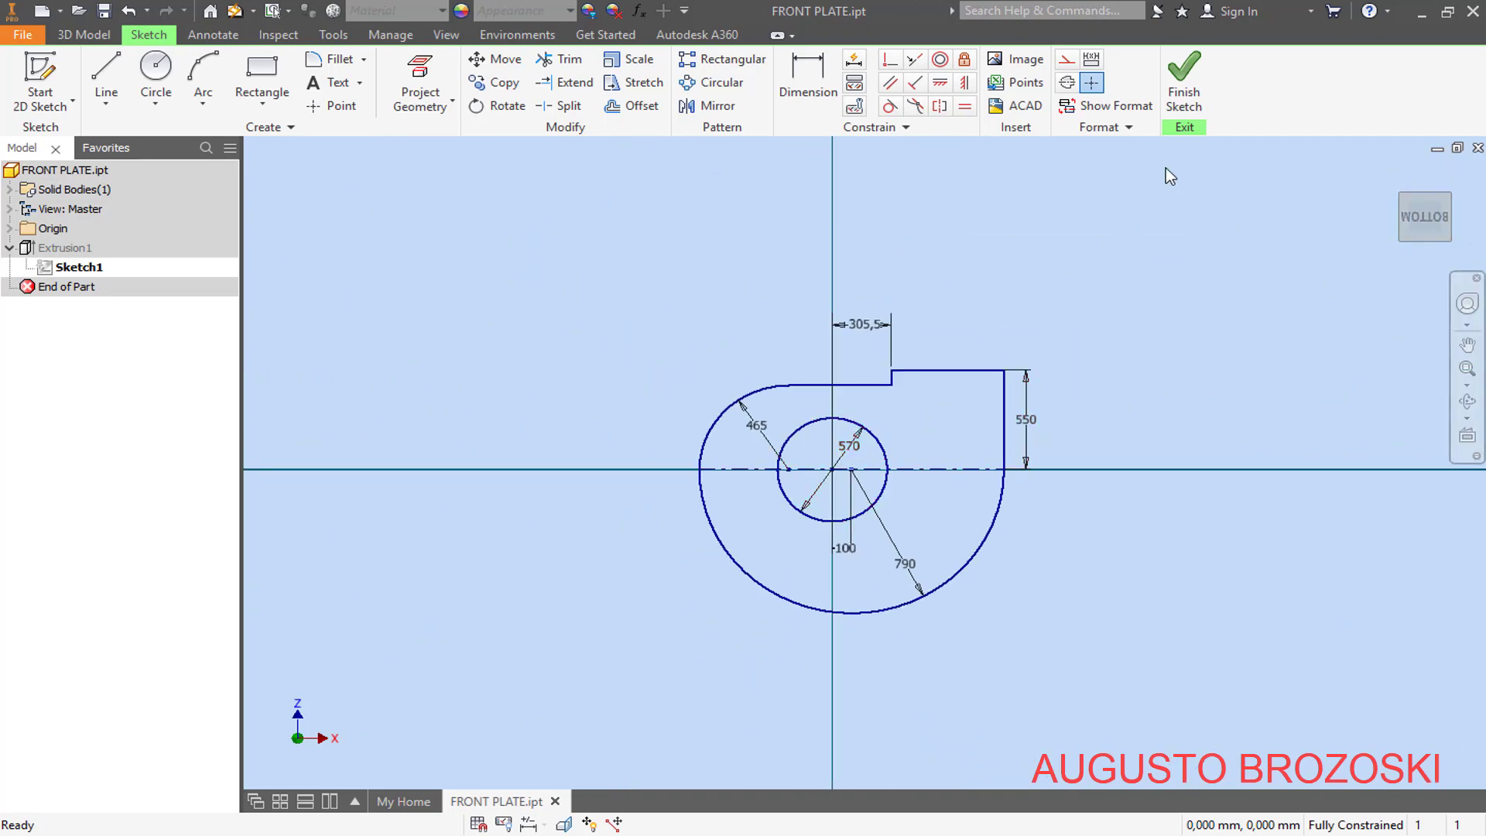
click(1191, 89)
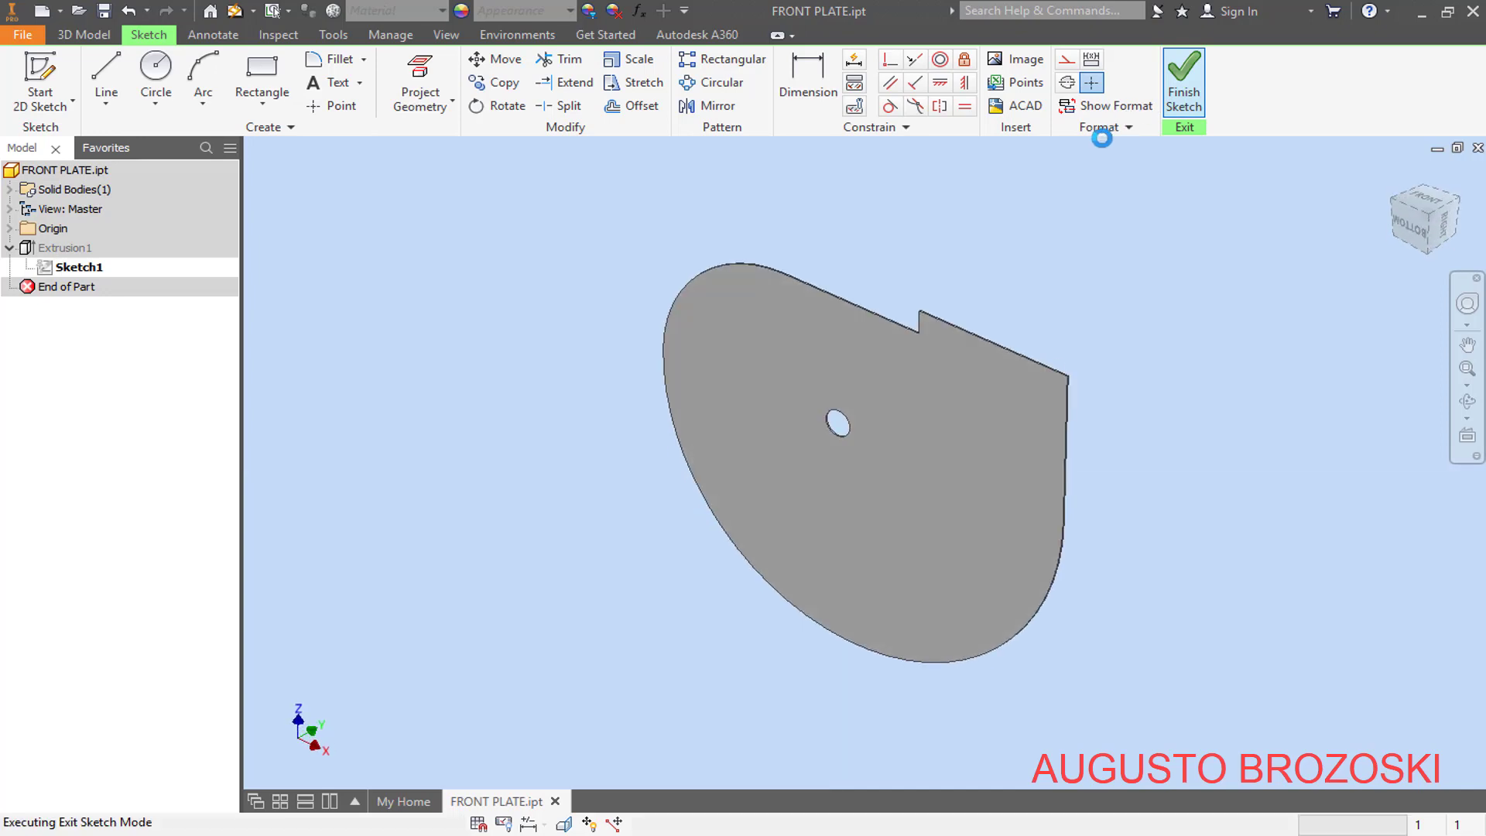
click(104, 11)
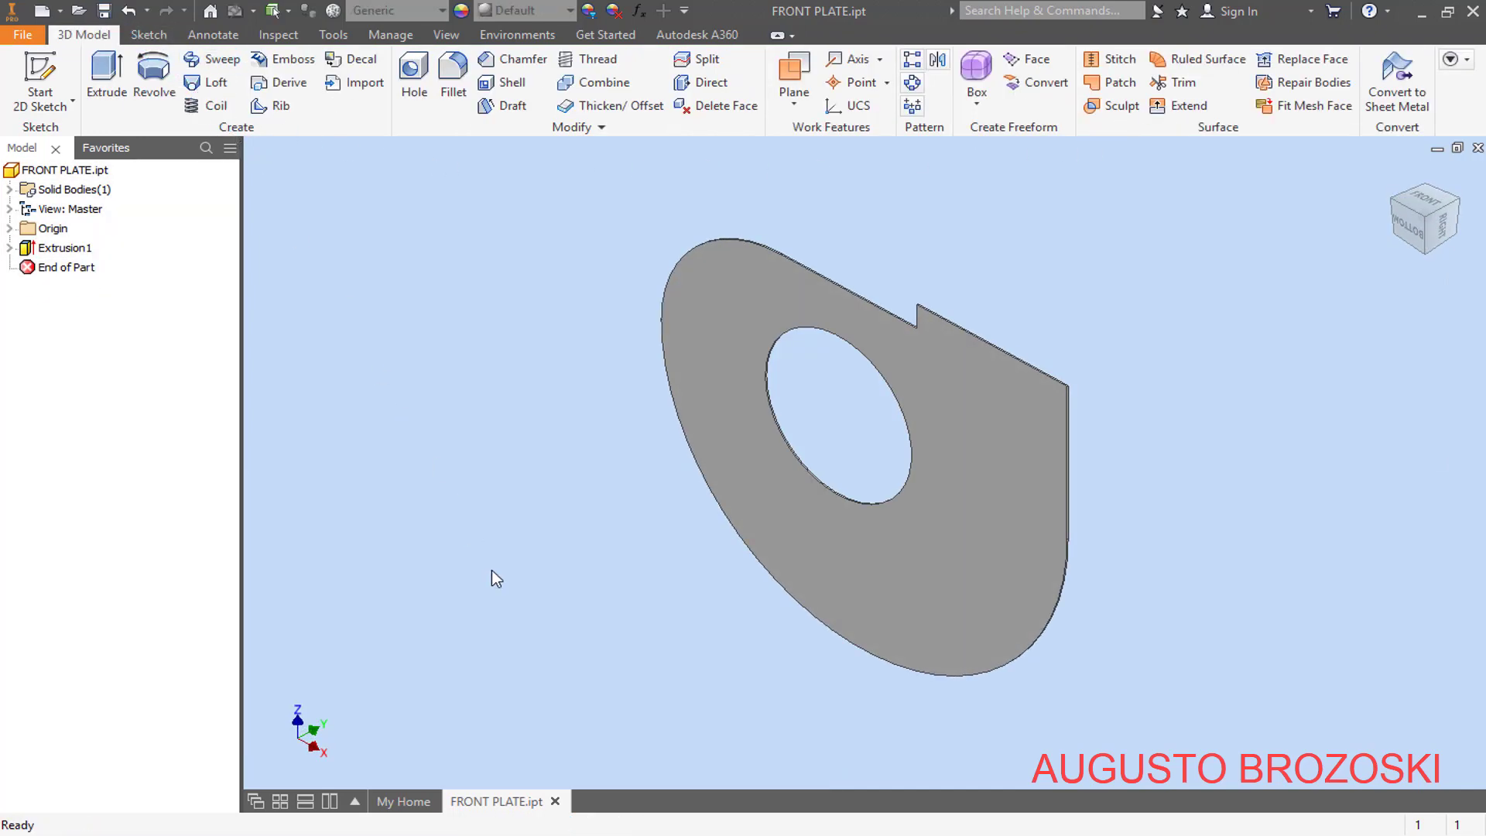
- Start a sketch on the plate's large flat face and place a point just above the hole, at about X 76 mm, Y 314 mm
click(543, 833)
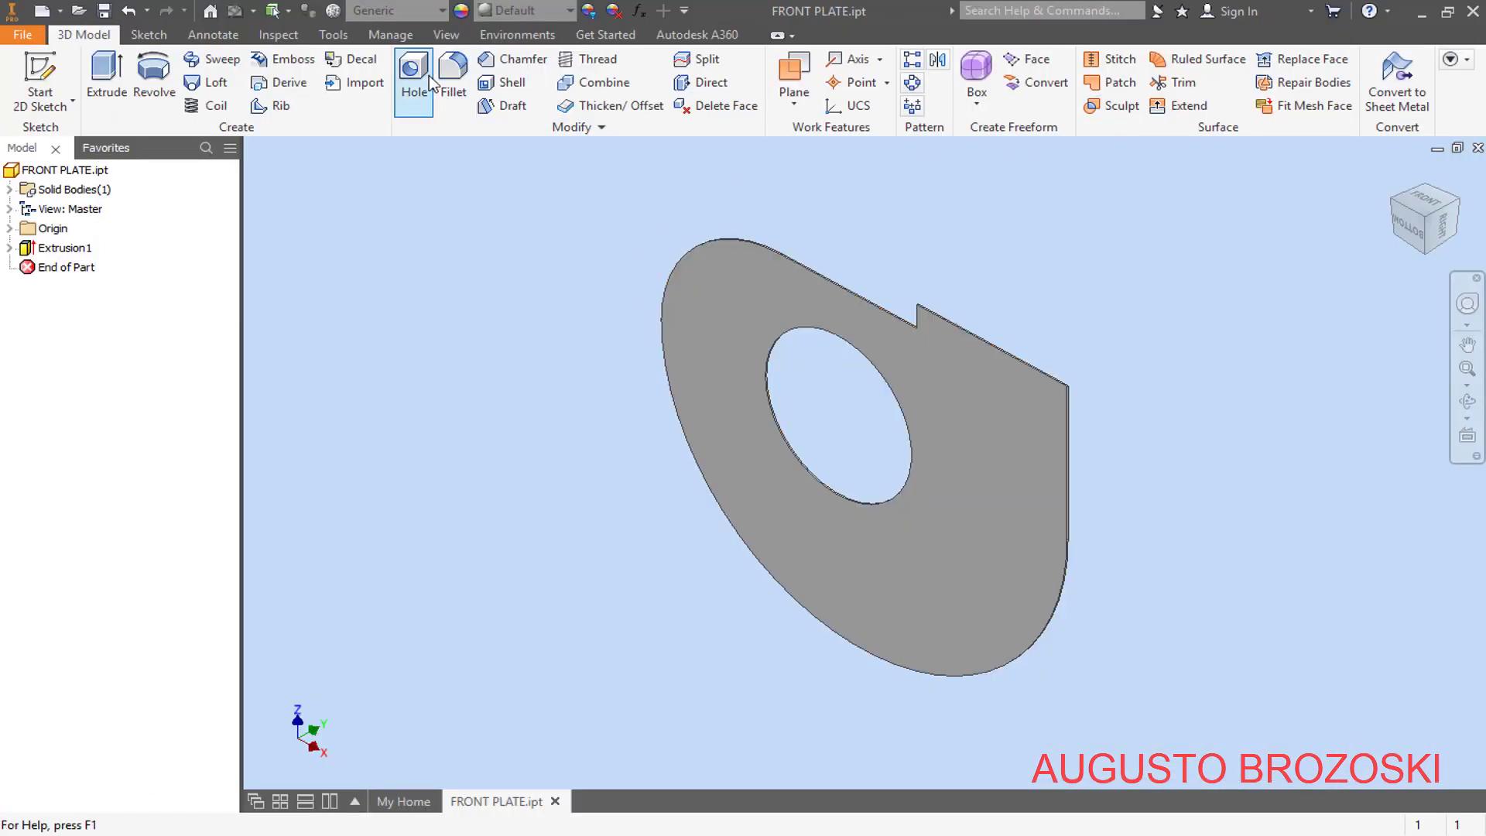
click(48, 74)
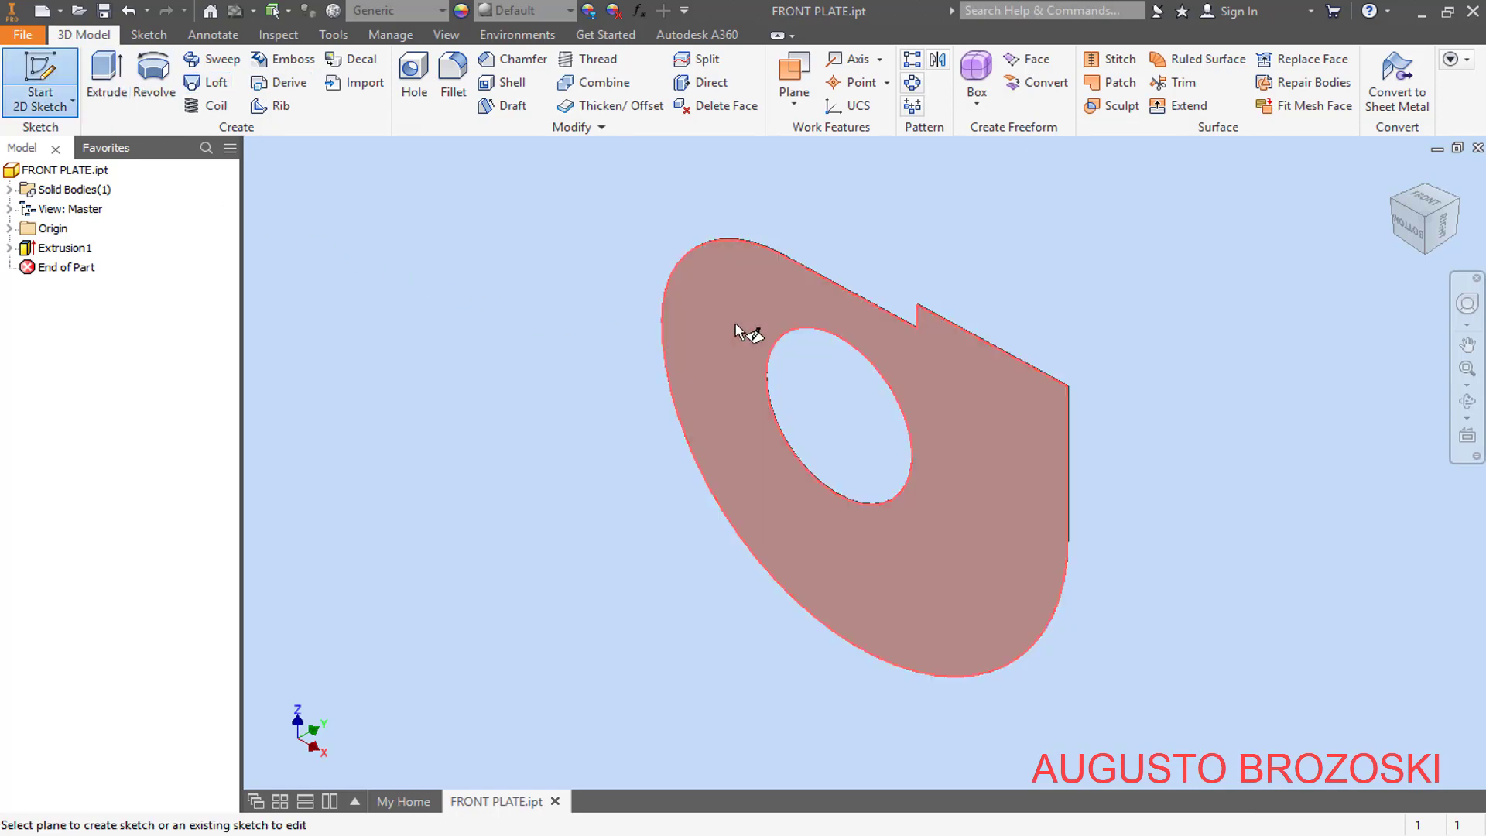
click(735, 324)
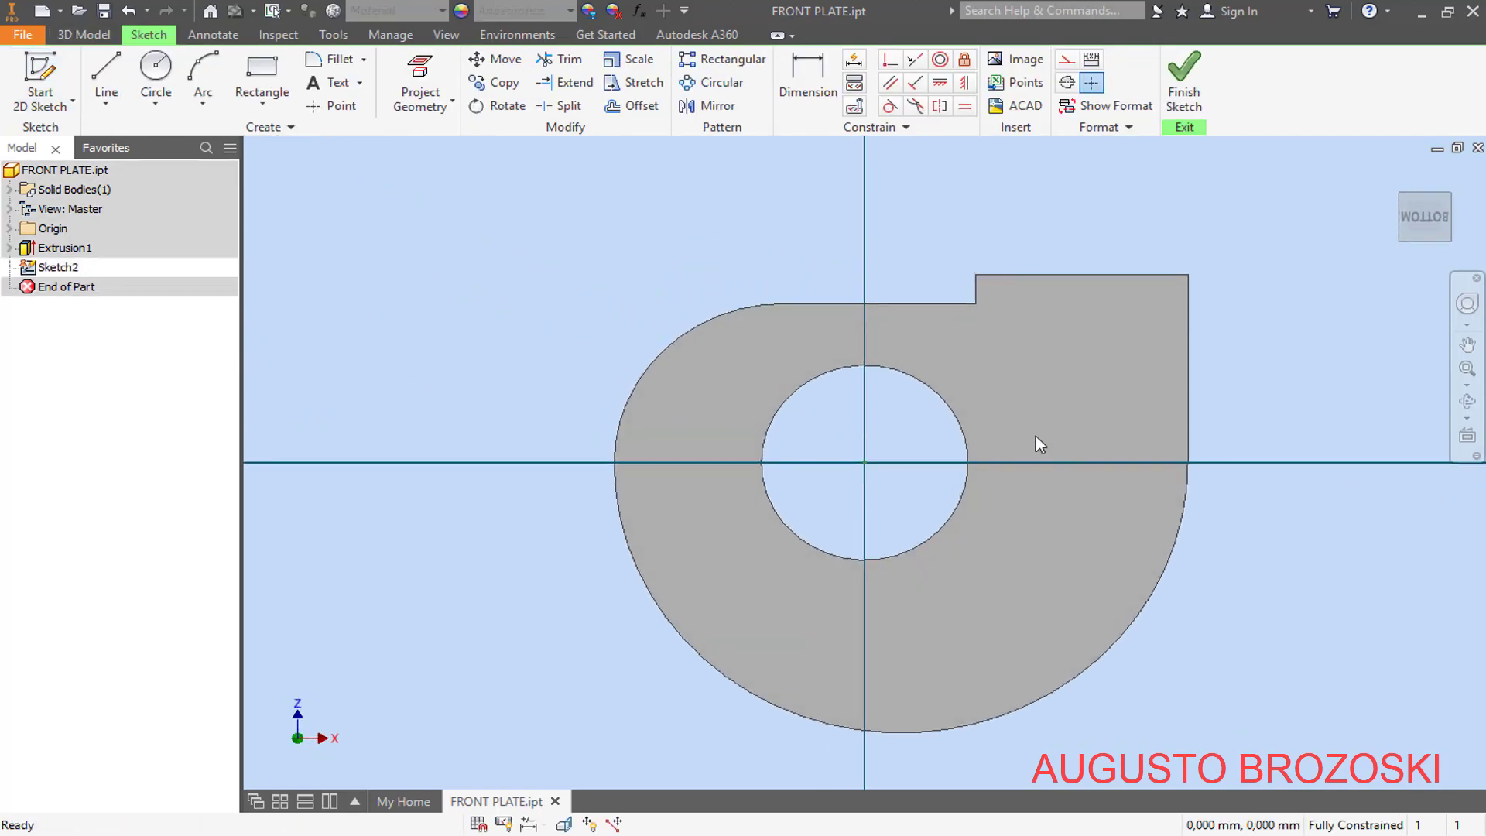
scroll(988, 399, up, 5)
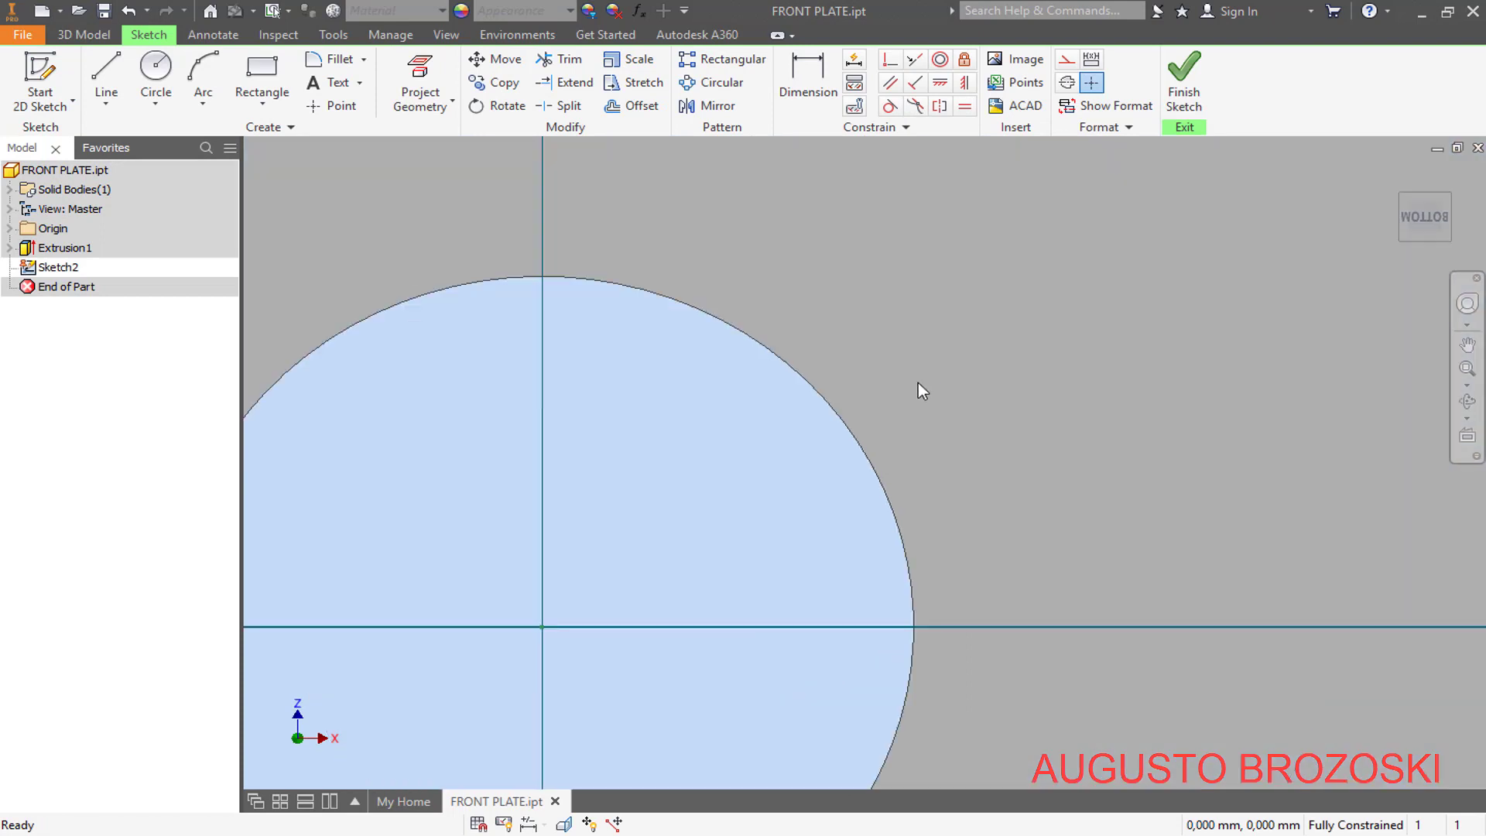
click(328, 112)
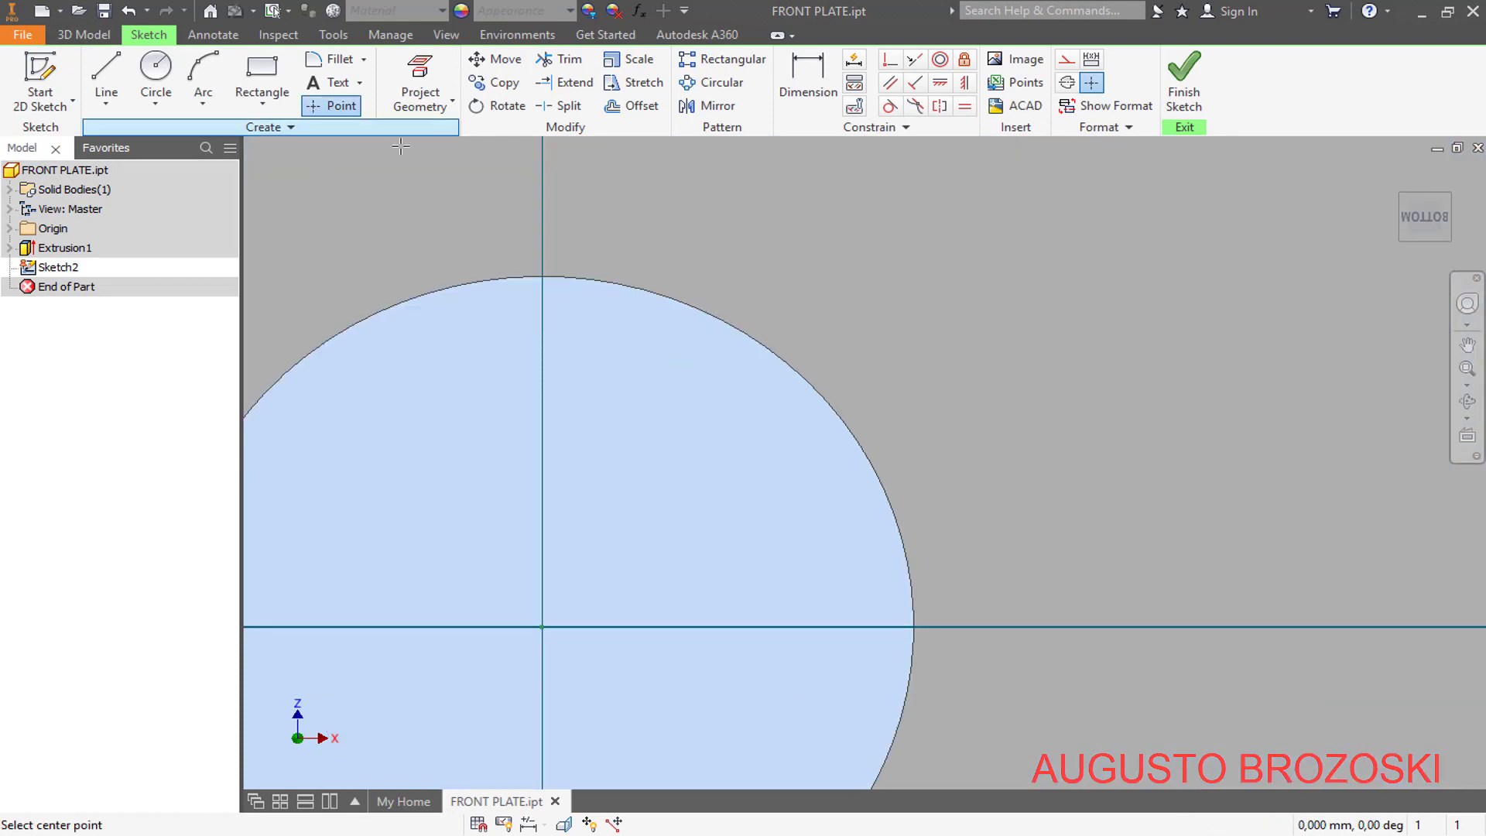
click(642, 241)
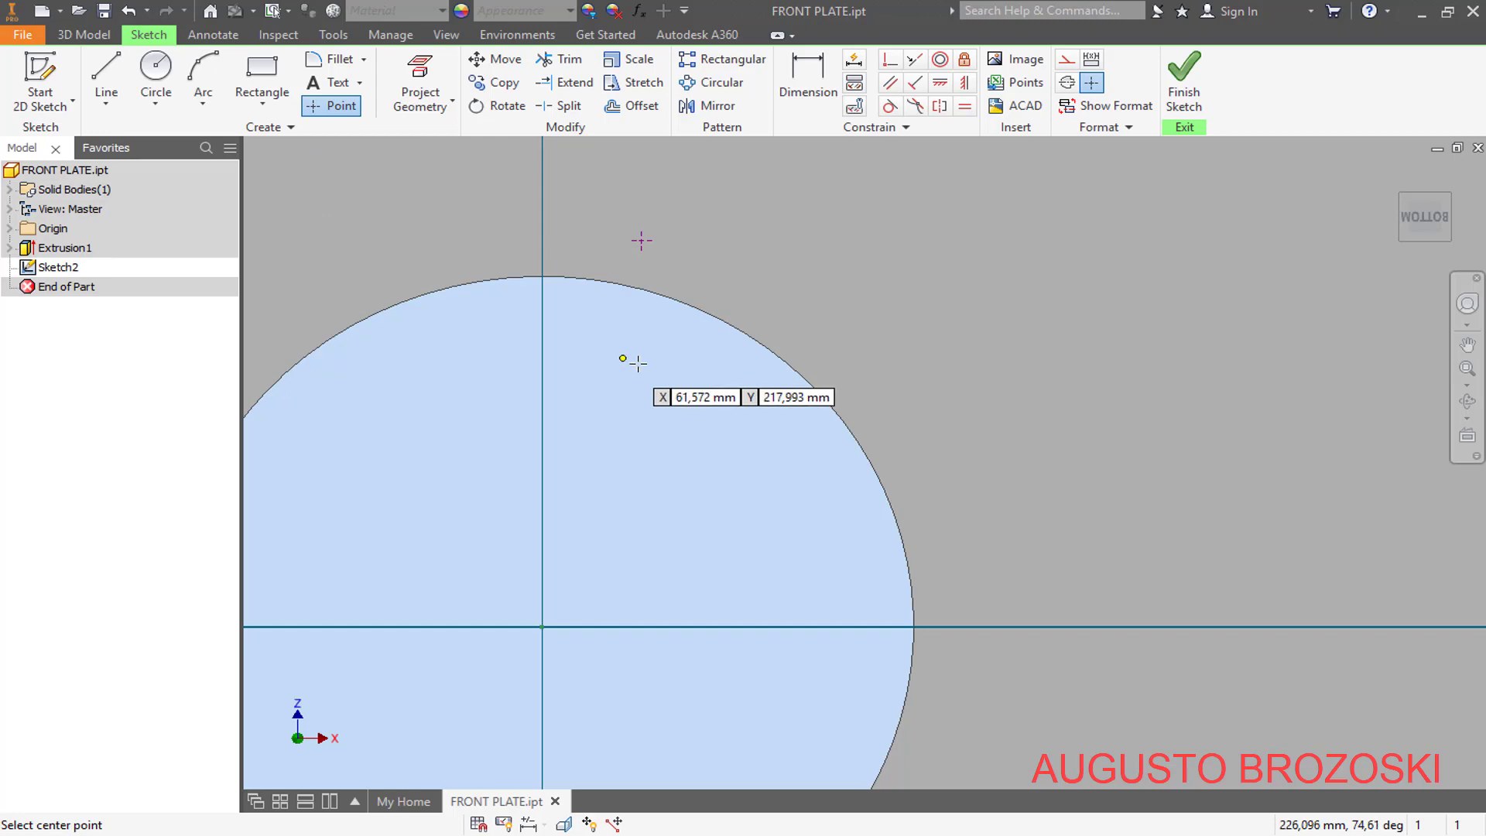
key(Escape)
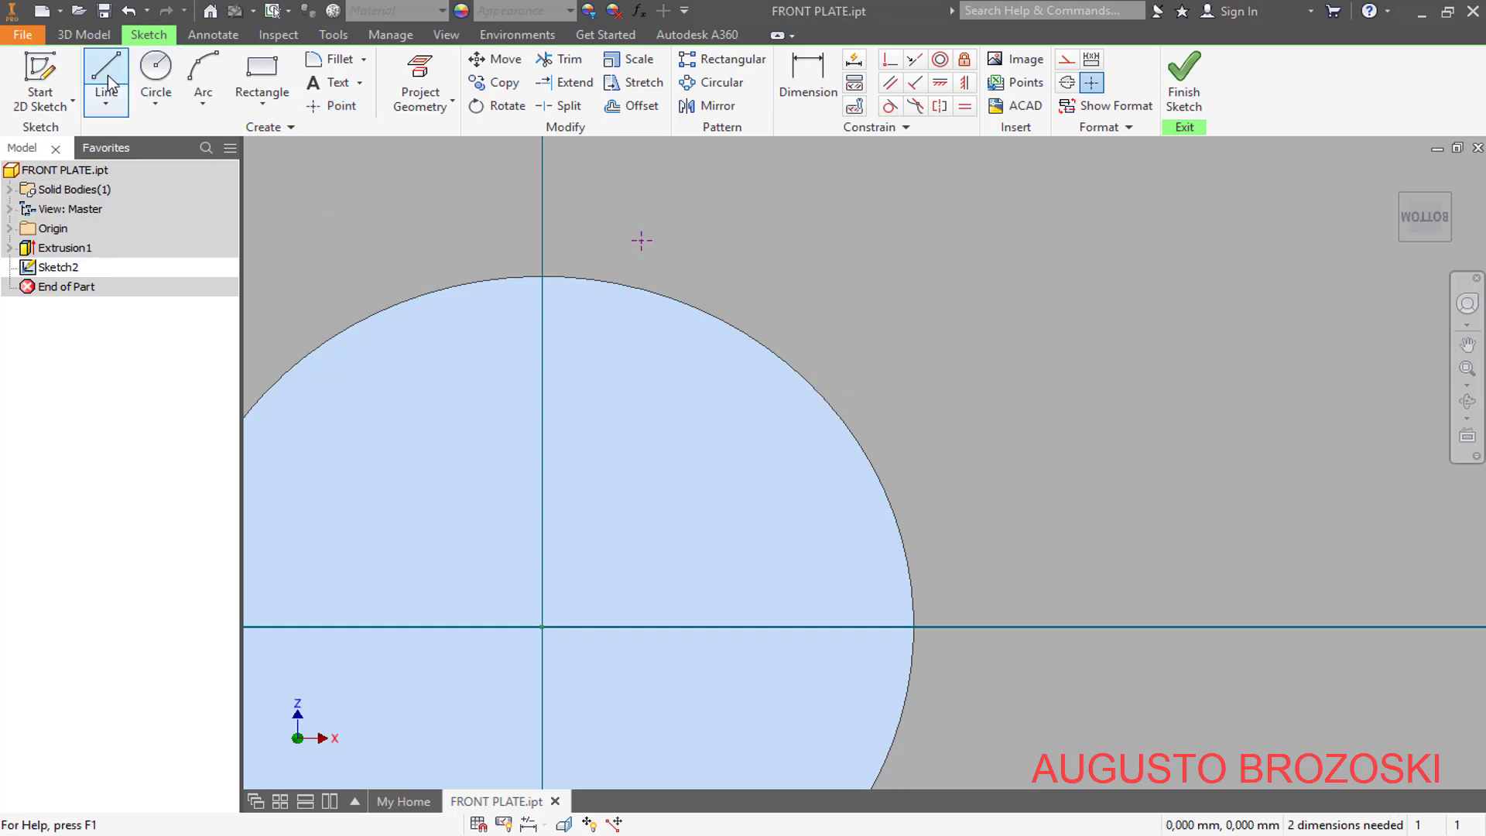
- Draw a line from the point to the hole's centre and a 285 mm vertical line from there up to the hole's edge
click(107, 83)
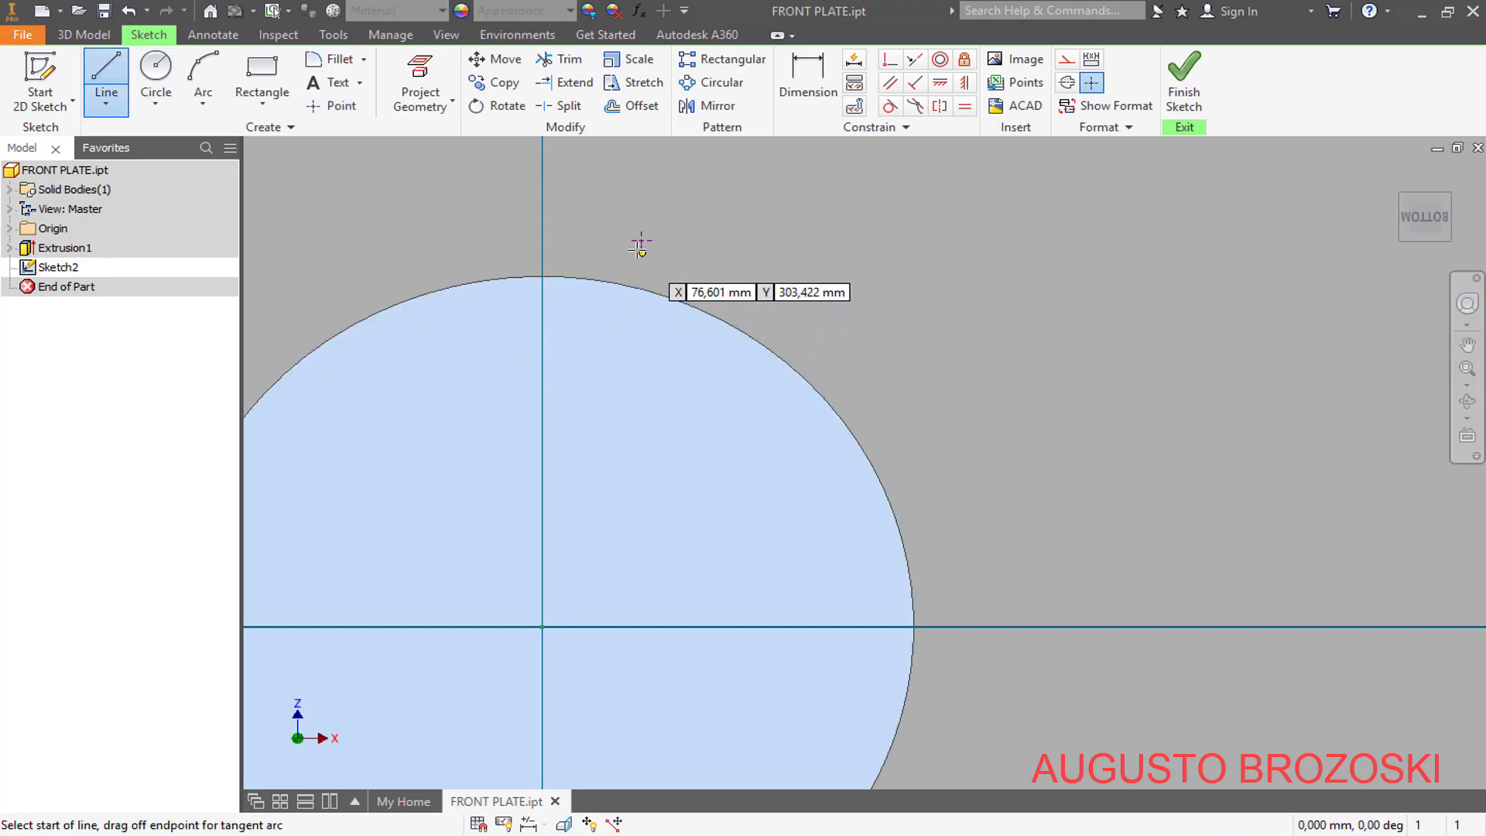
click(642, 241)
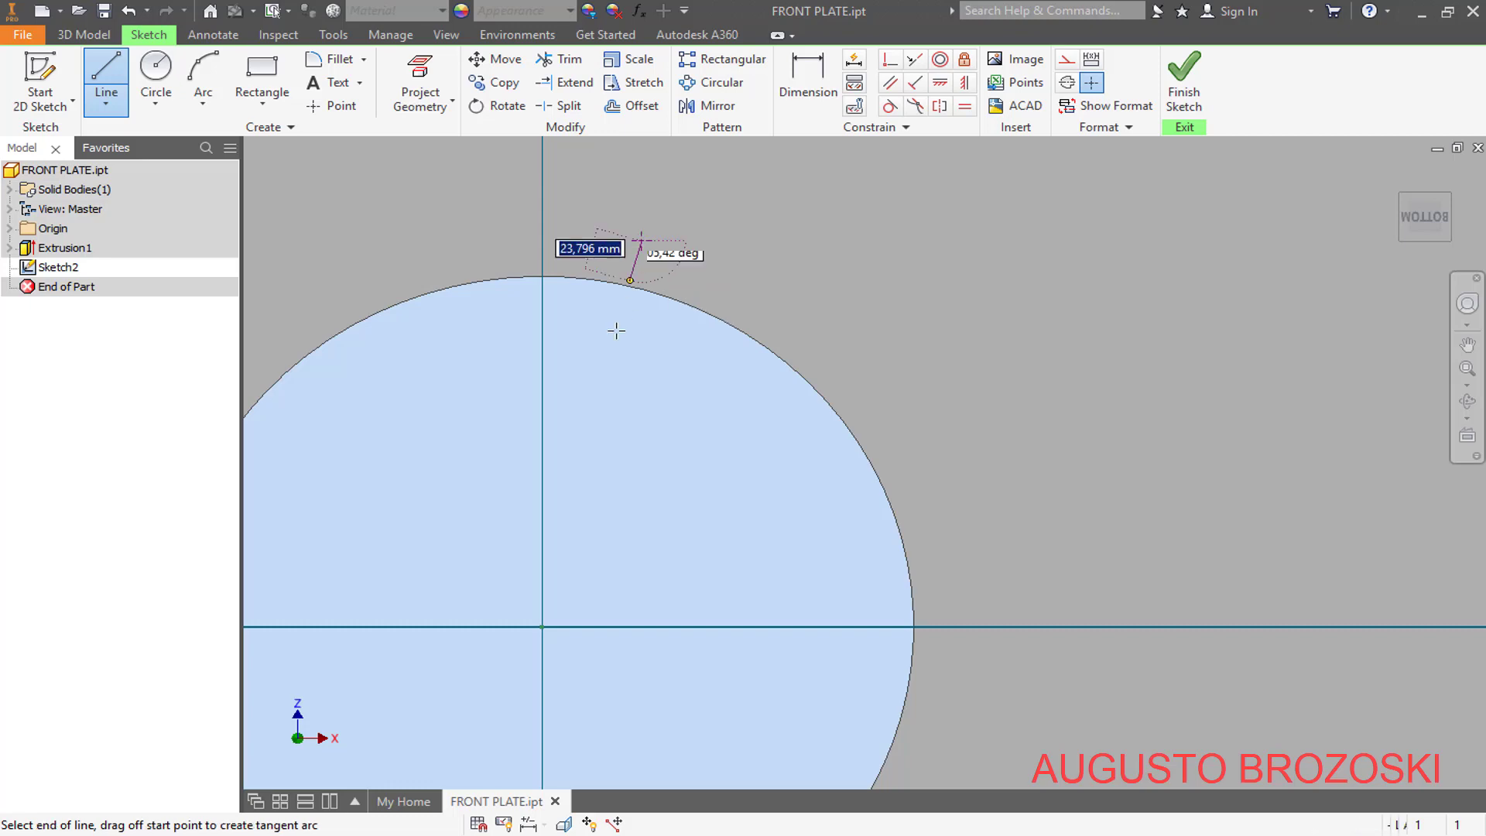
click(543, 625)
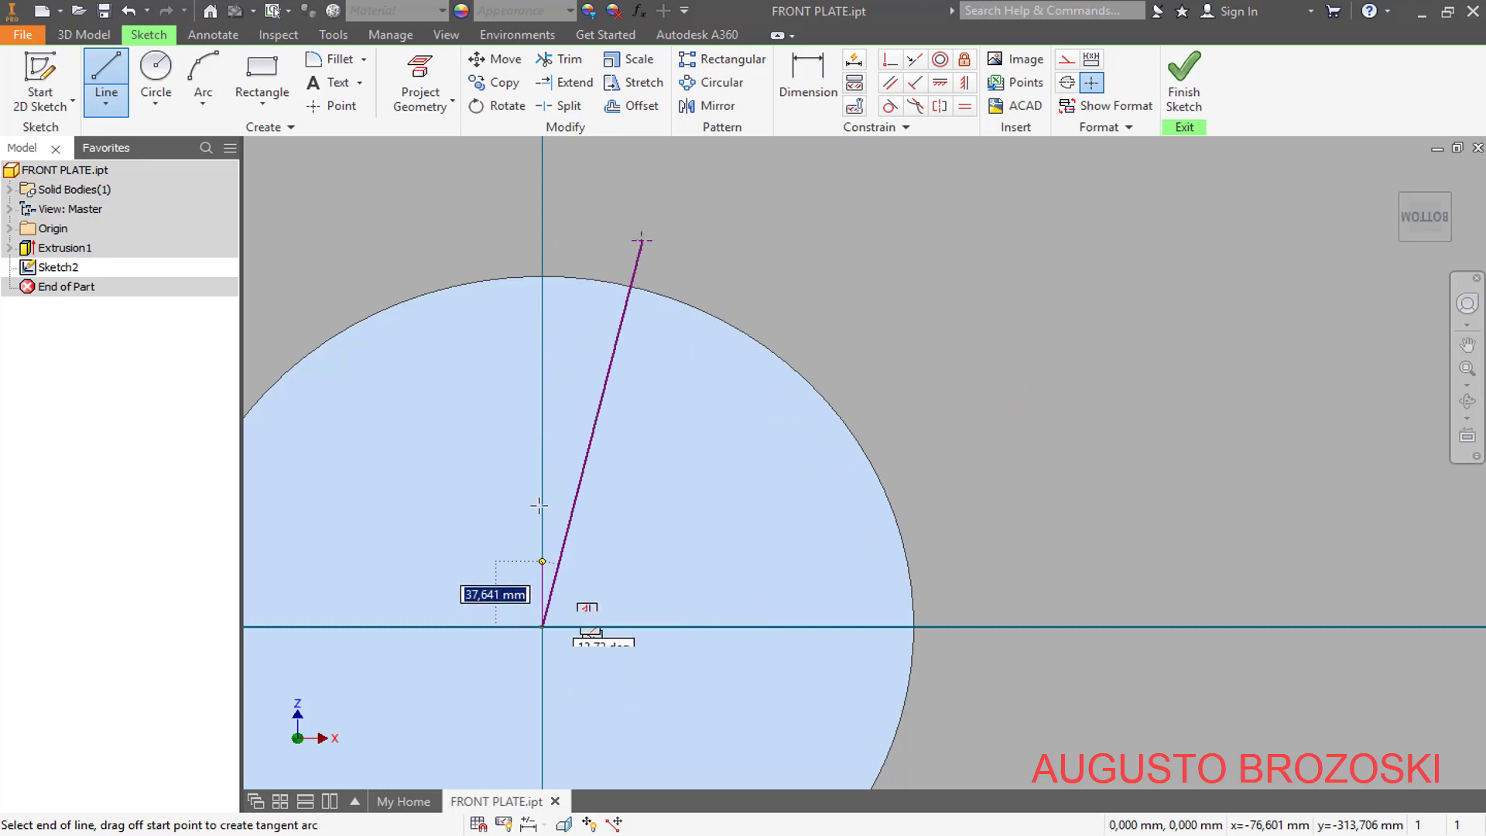
double_click(543, 277)
key(Escape)
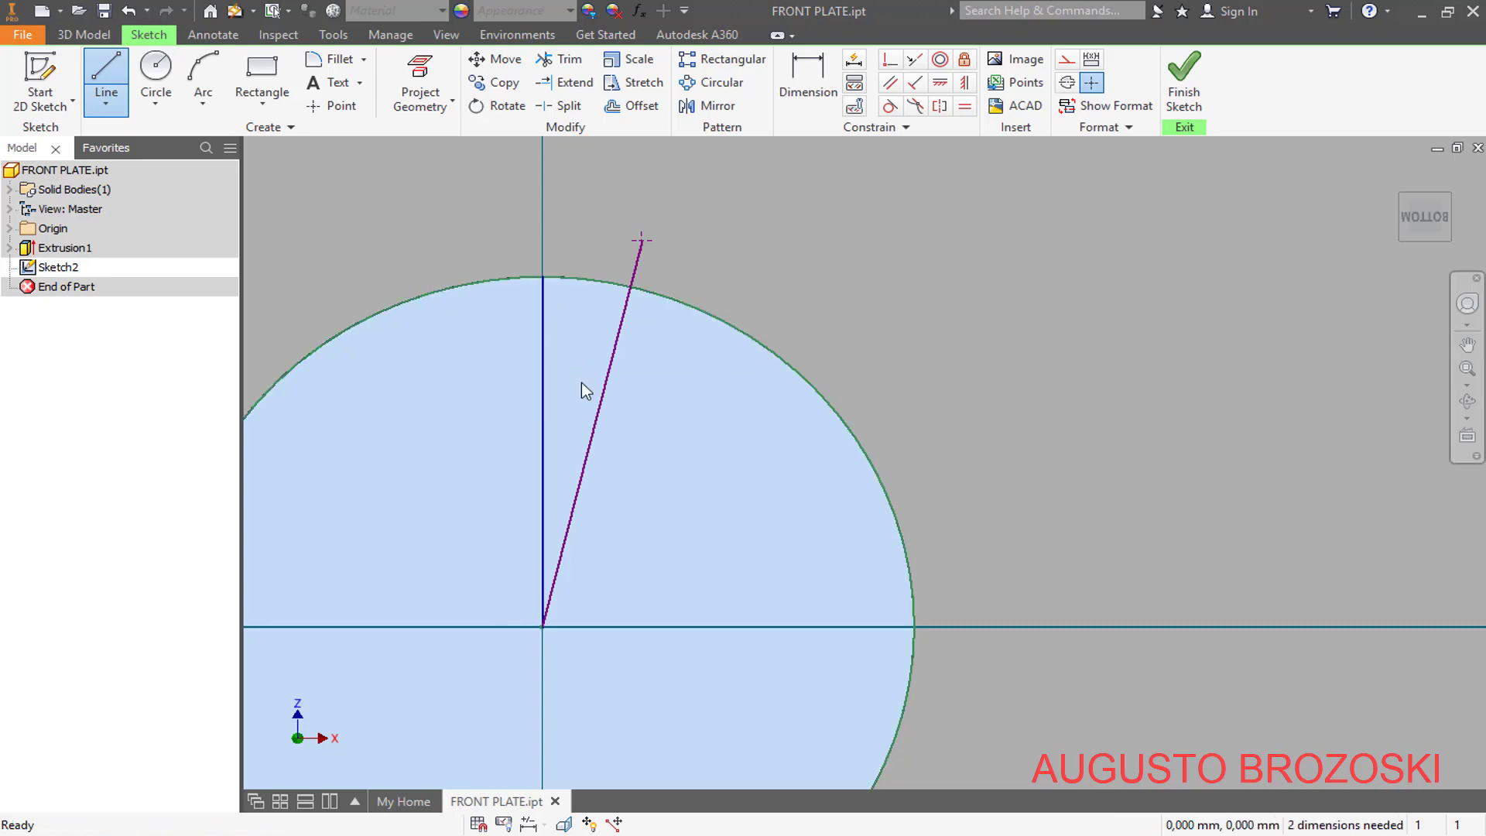
- Dimension the angle between the vertical line and the slanted line as 11,25°
click(806, 82)
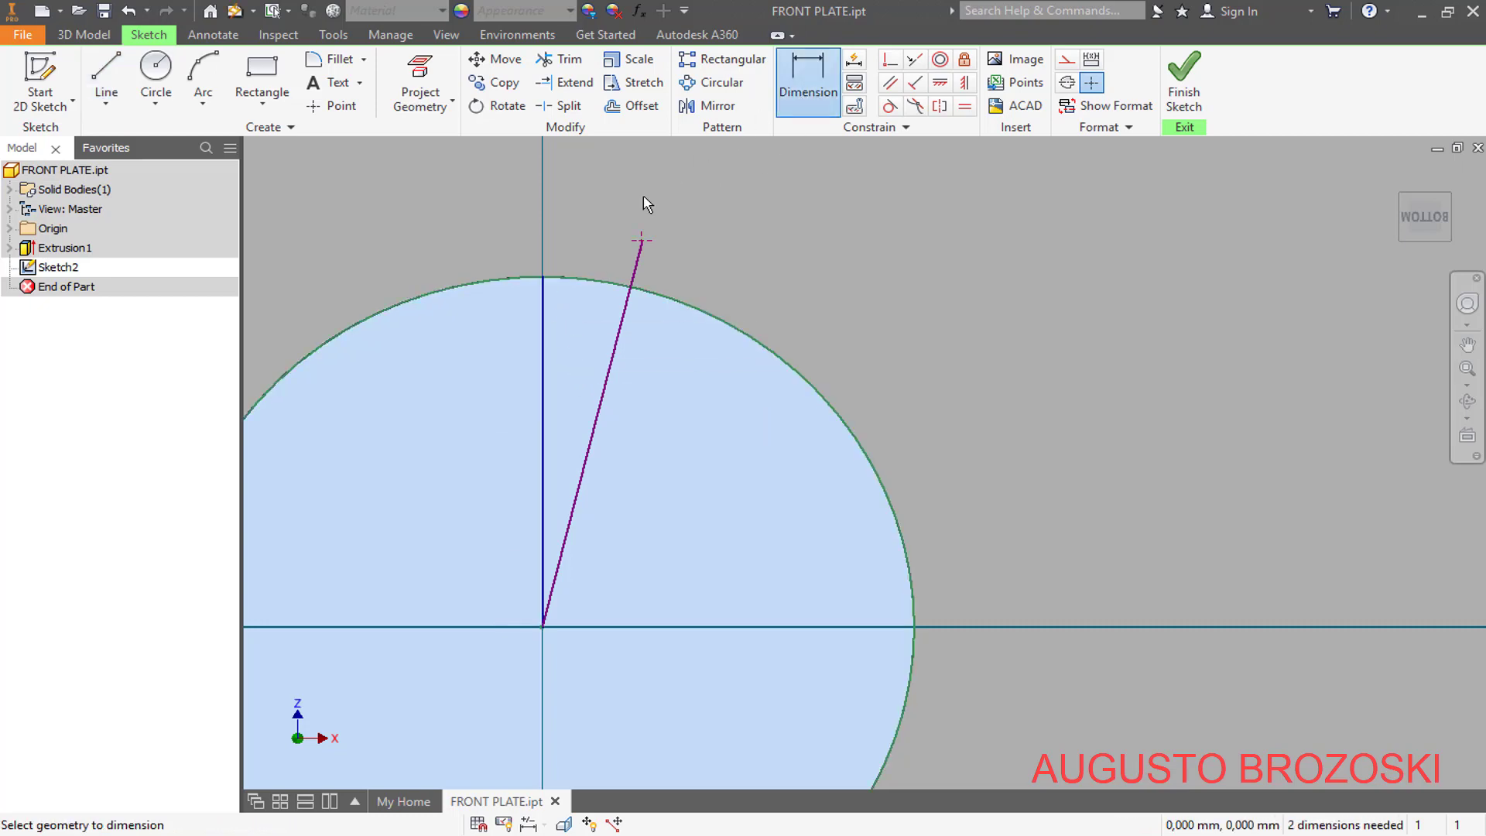
click(544, 346)
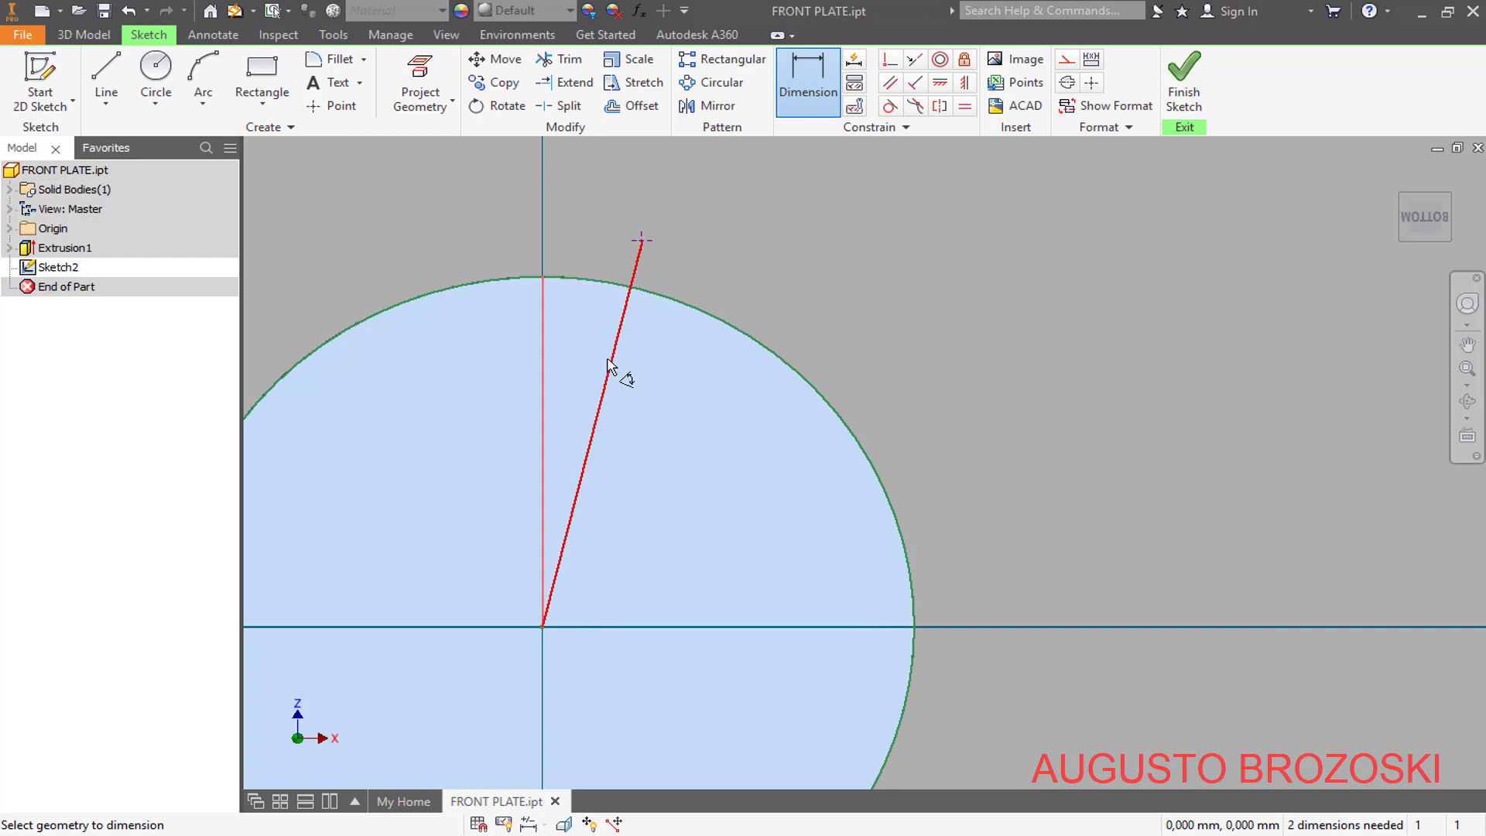
click(611, 359)
click(622, 202)
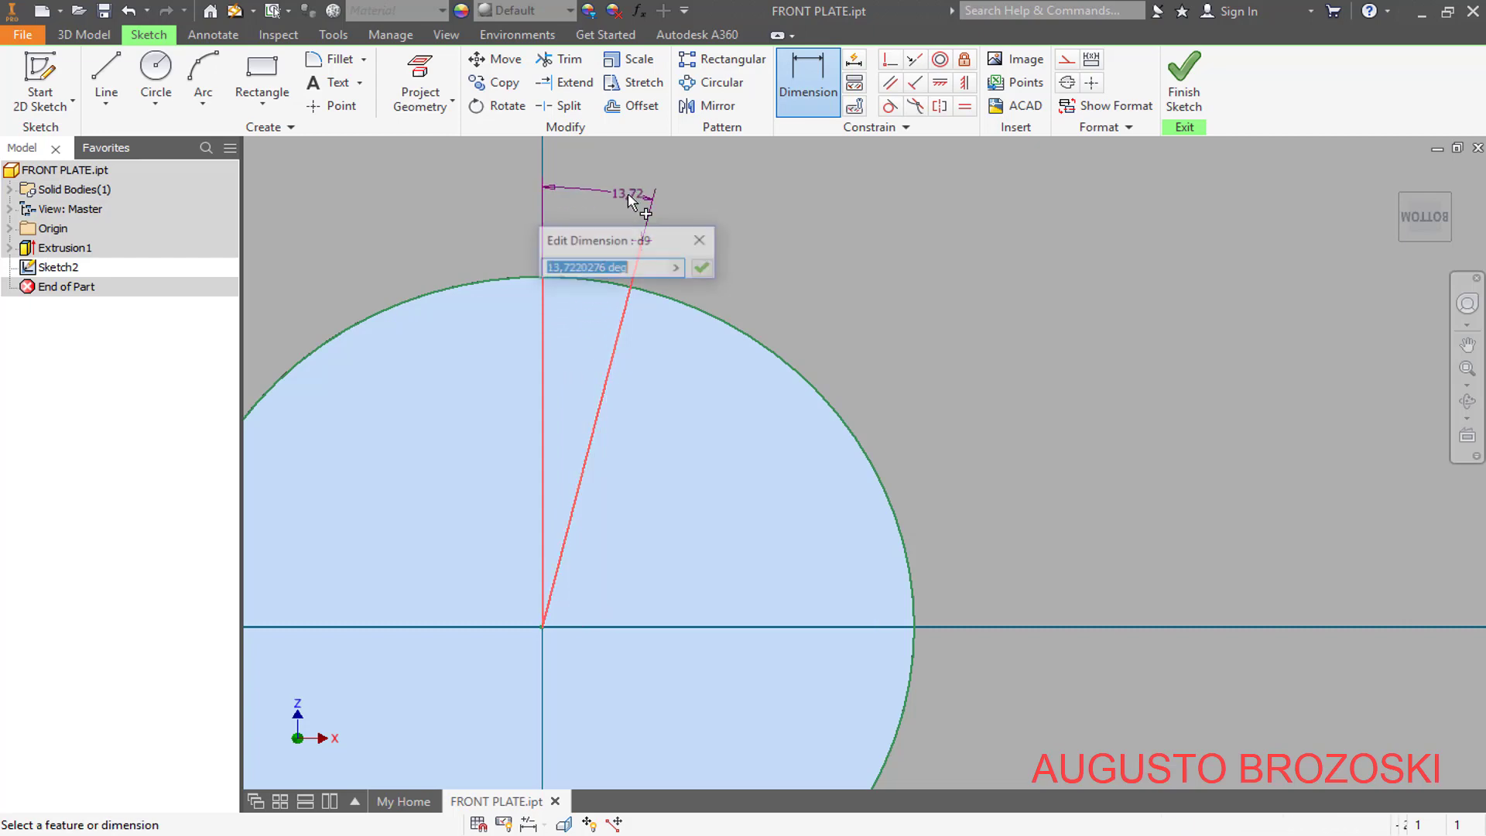
text(11)
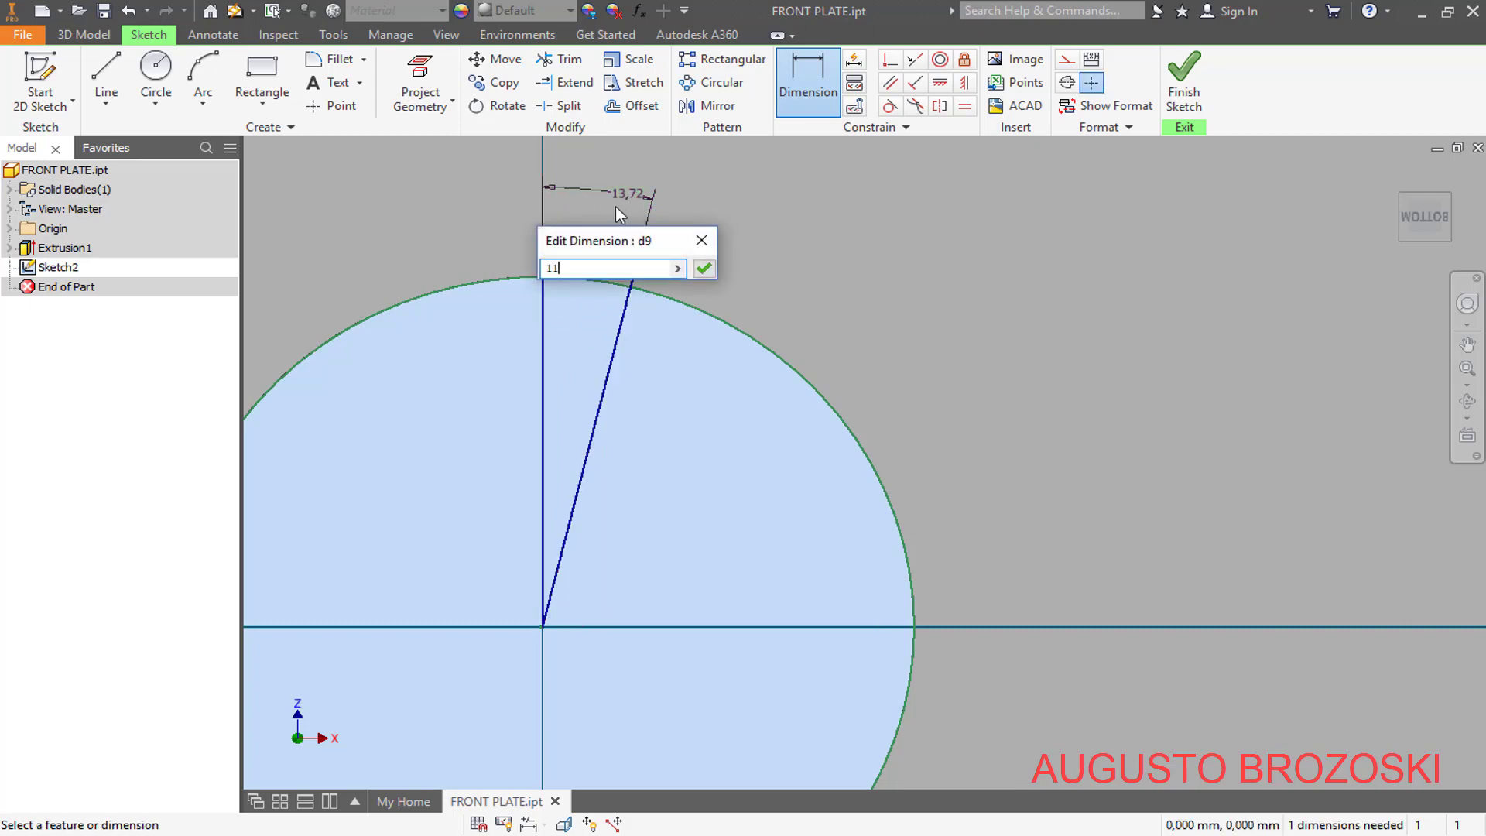
text(,25)
key(Return)
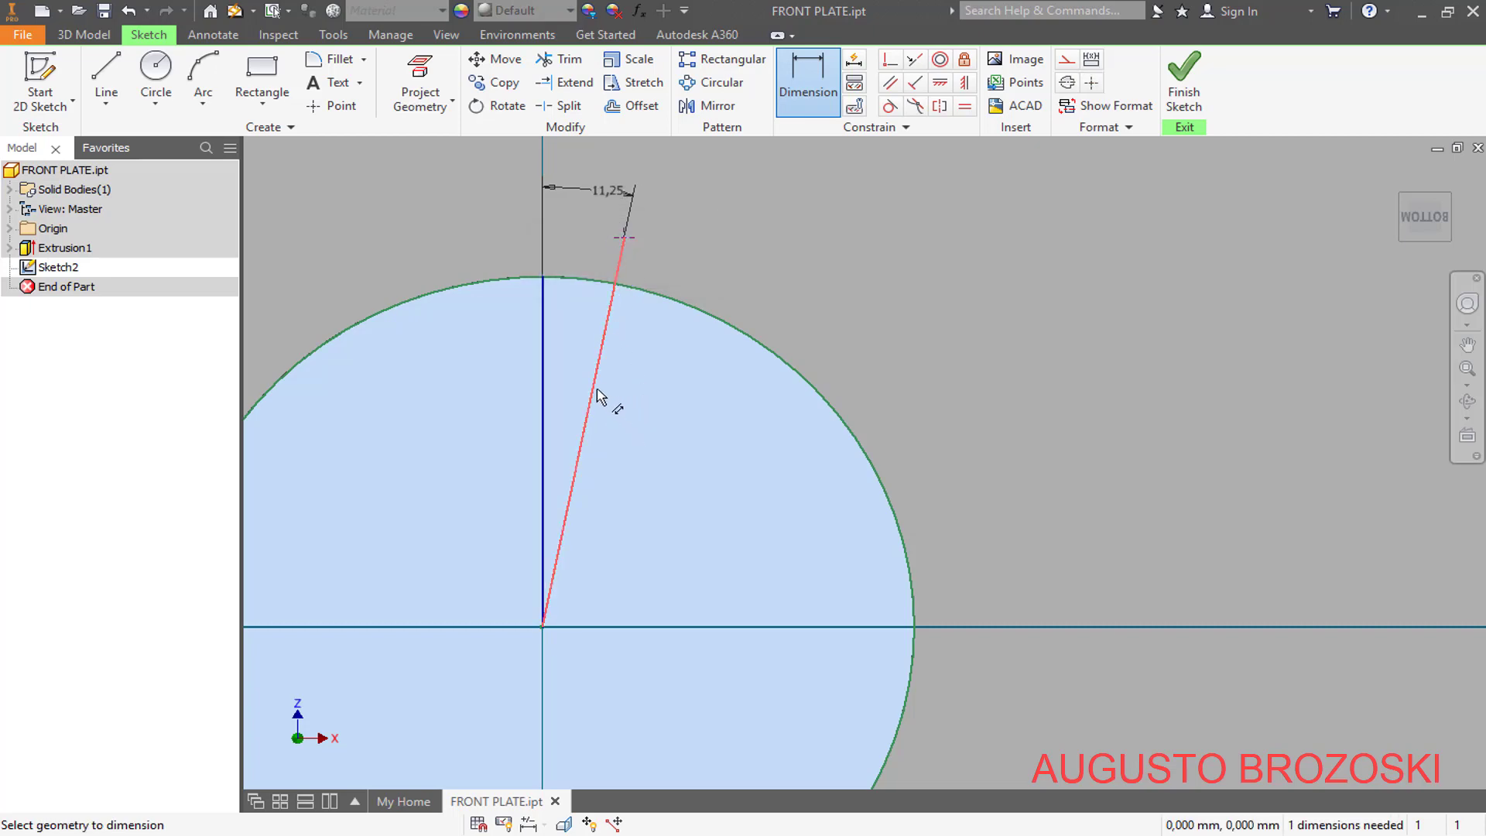
- Dimension the slanted line's length as 350 mm and finish the sketch
click(595, 389)
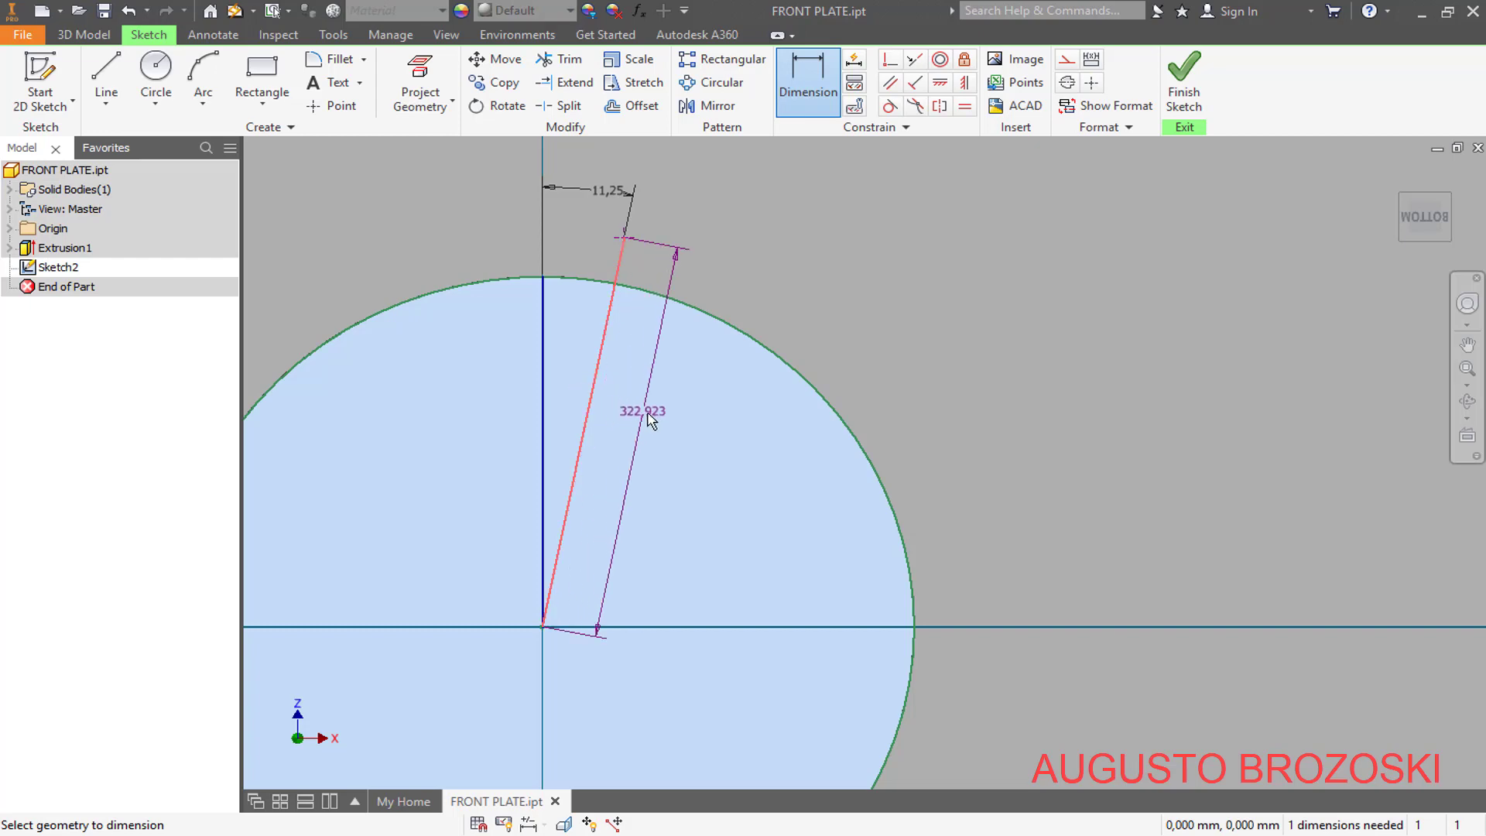
click(692, 472)
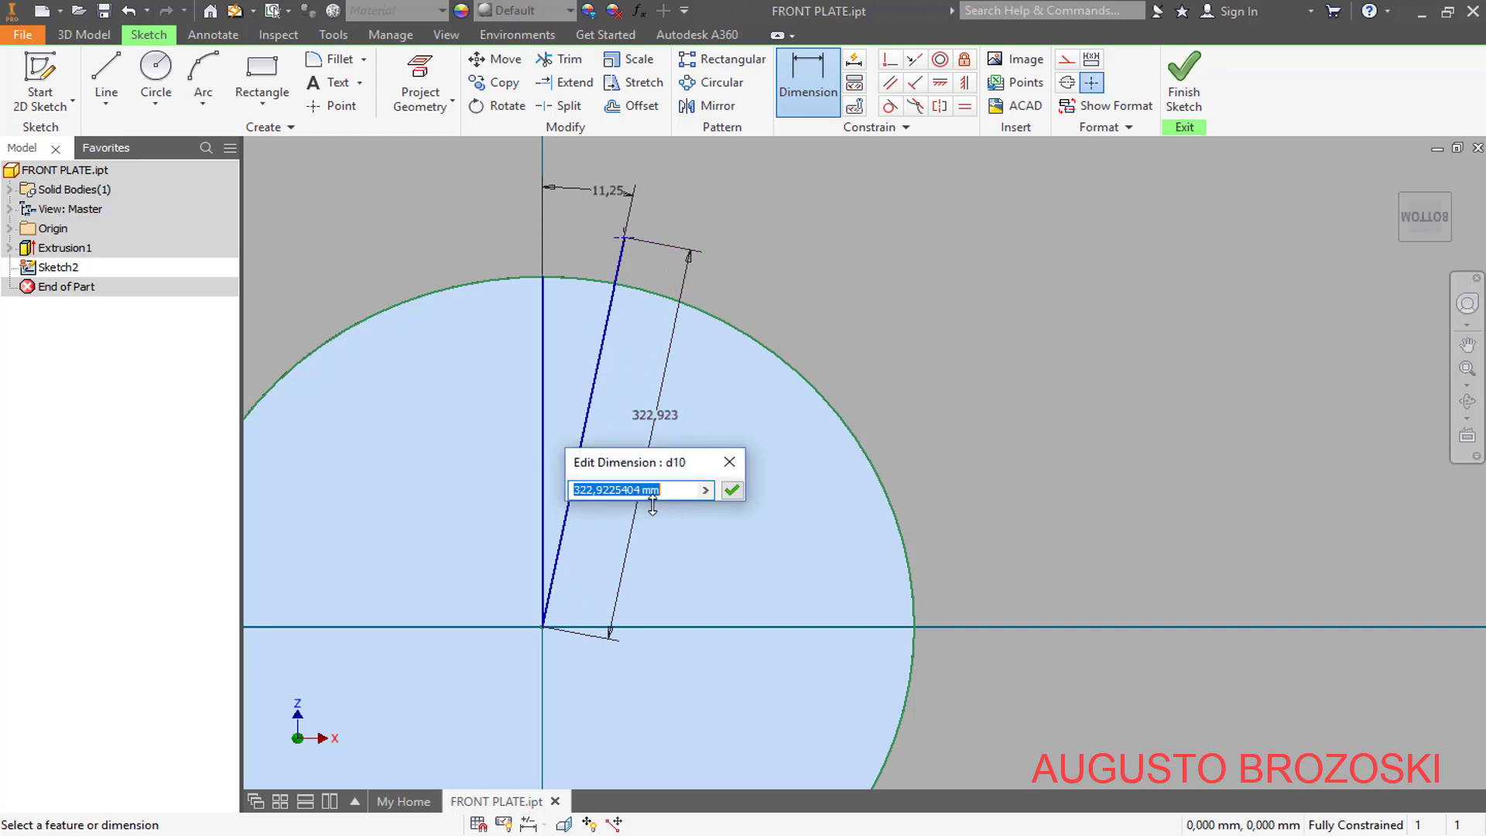
text(350)
key(Return)
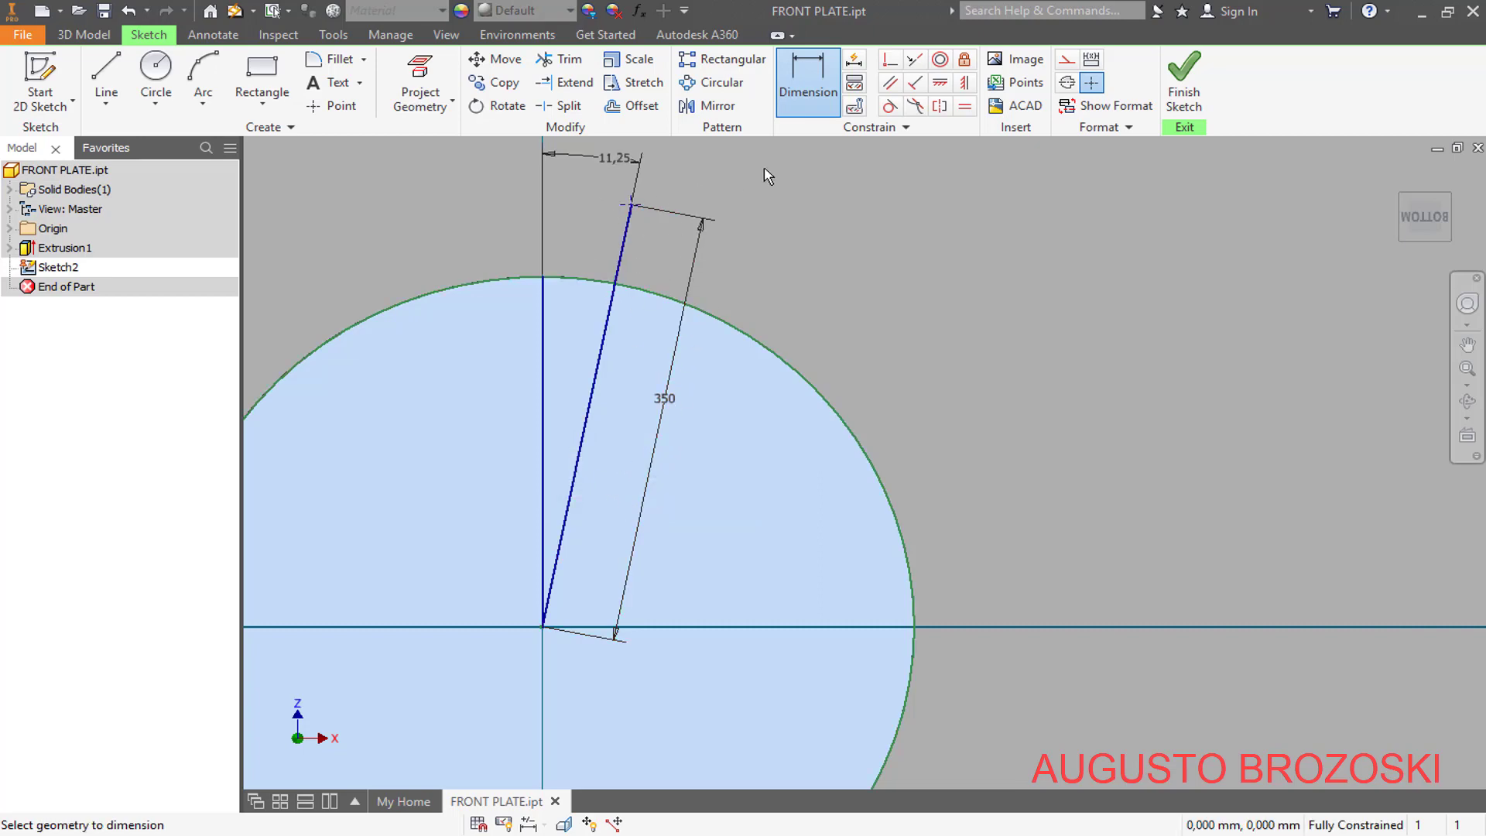
click(1184, 81)
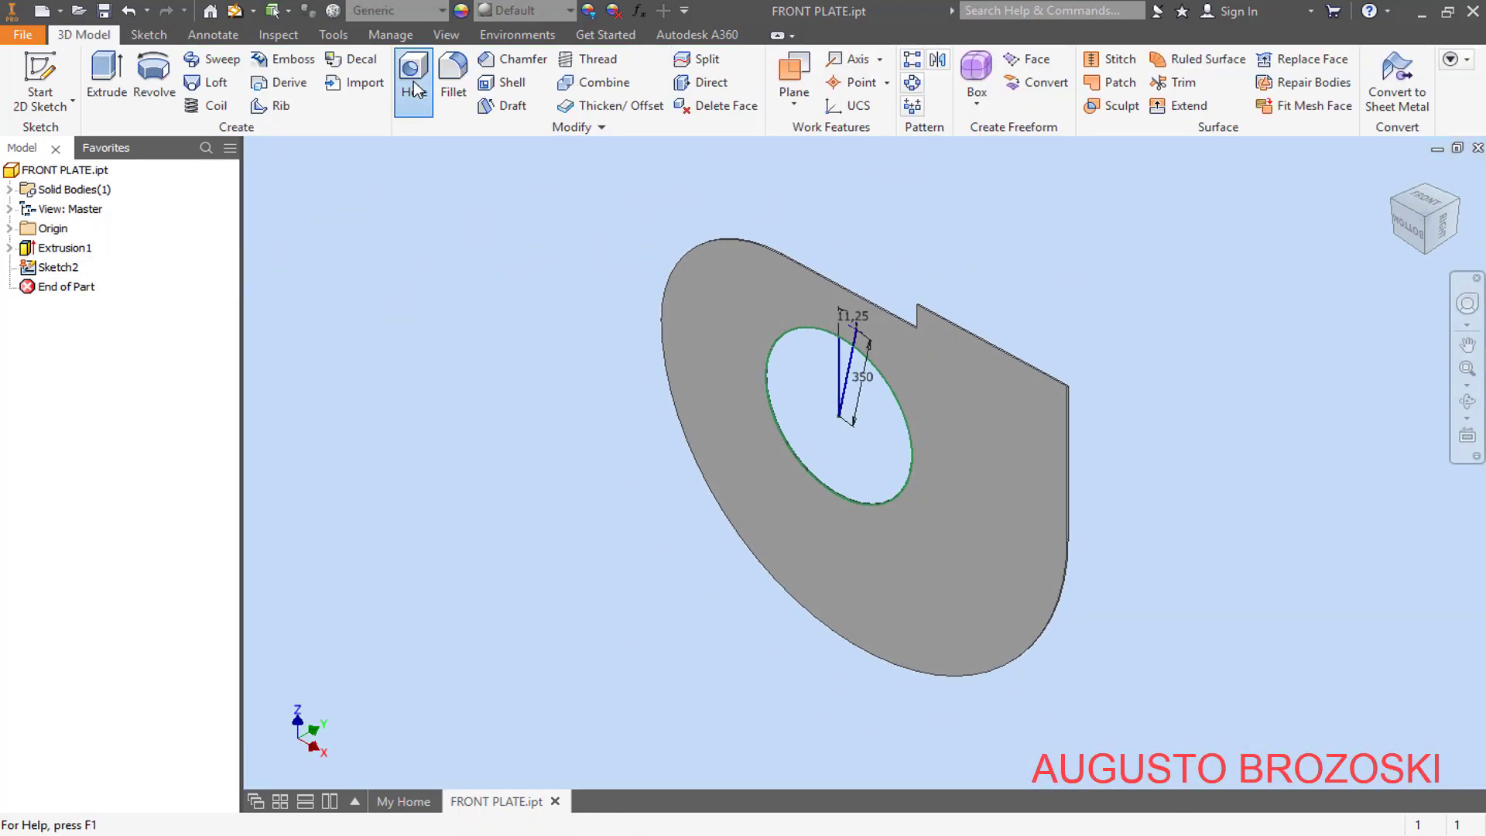
- Set up a clearance hole at the sketch point for an Ansi Metric M Profile Hex Head Bolt, size M12, Close fit
click(415, 106)
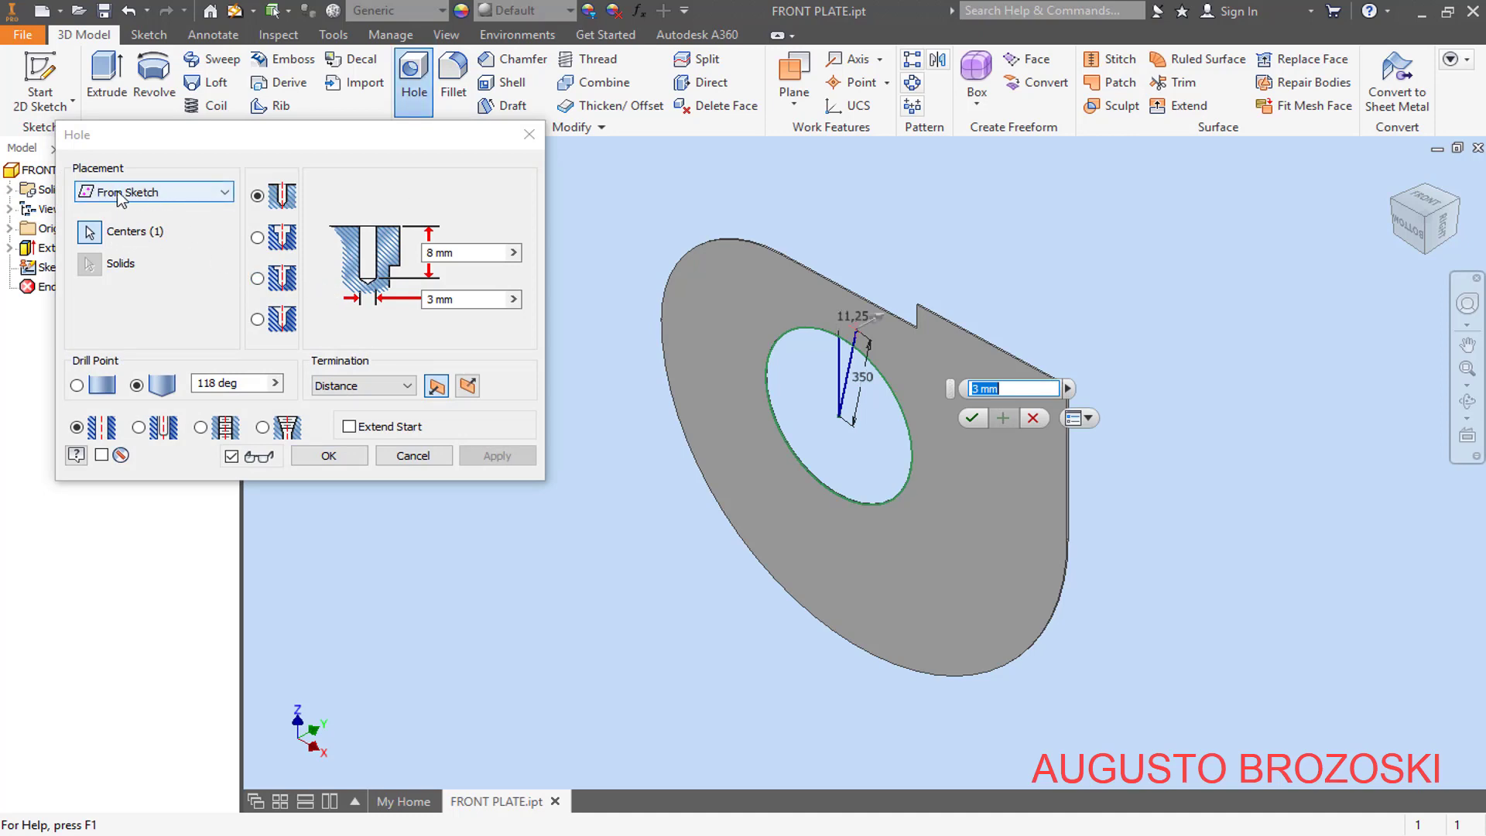
scroll(823, 282, up, 5)
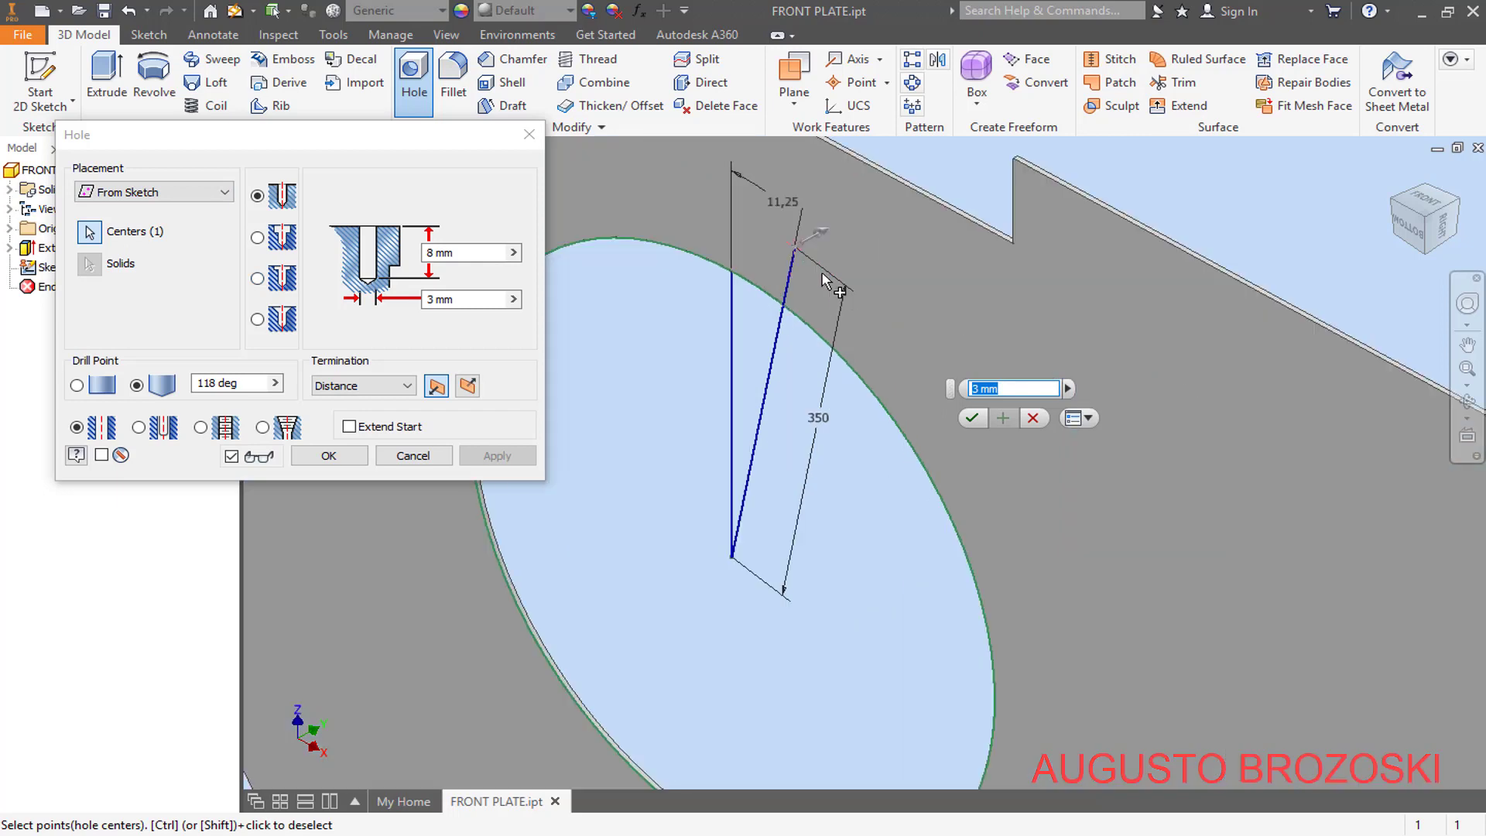
click(138, 428)
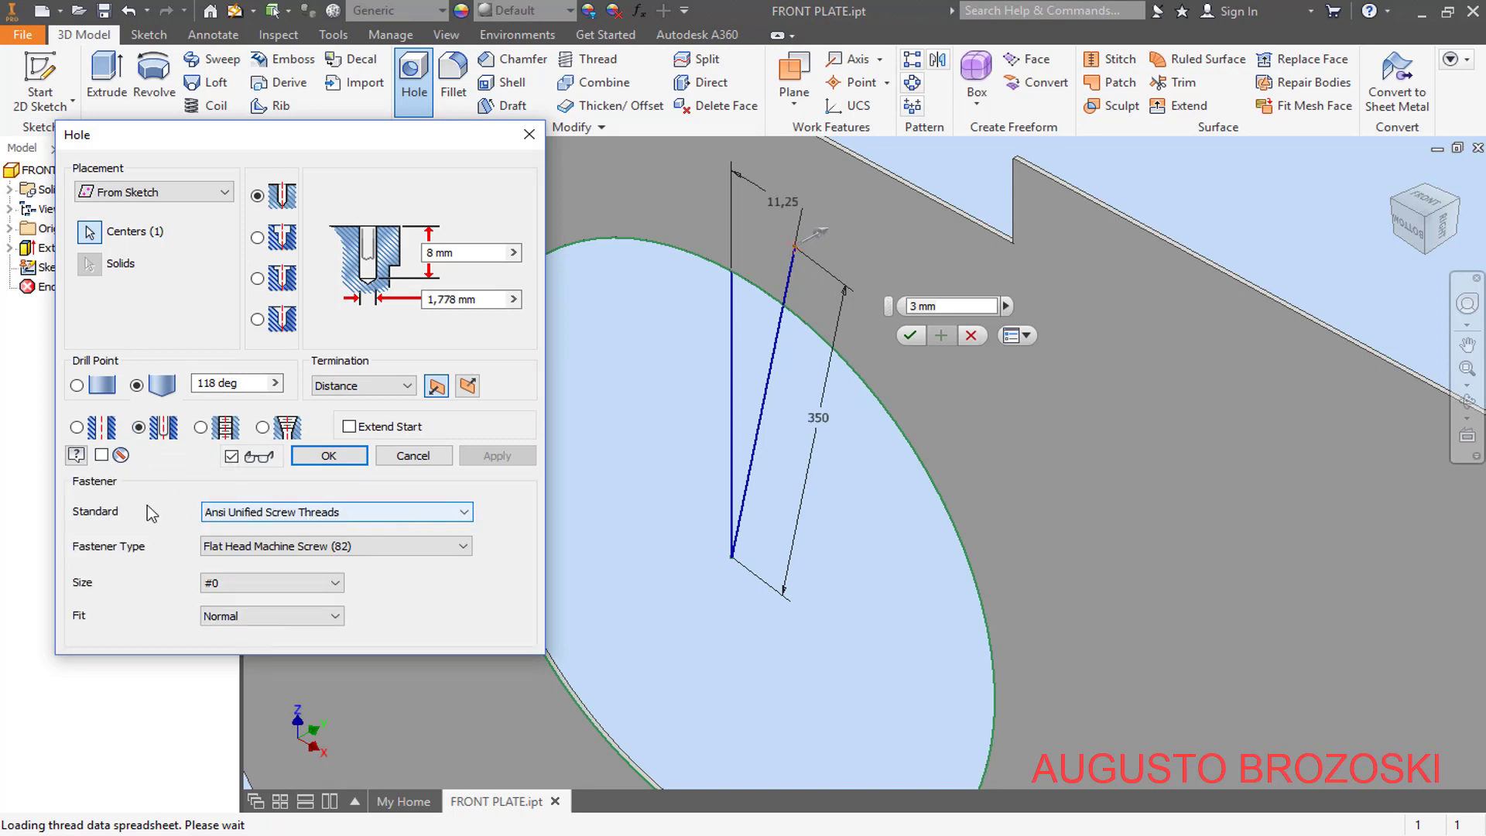
click(449, 512)
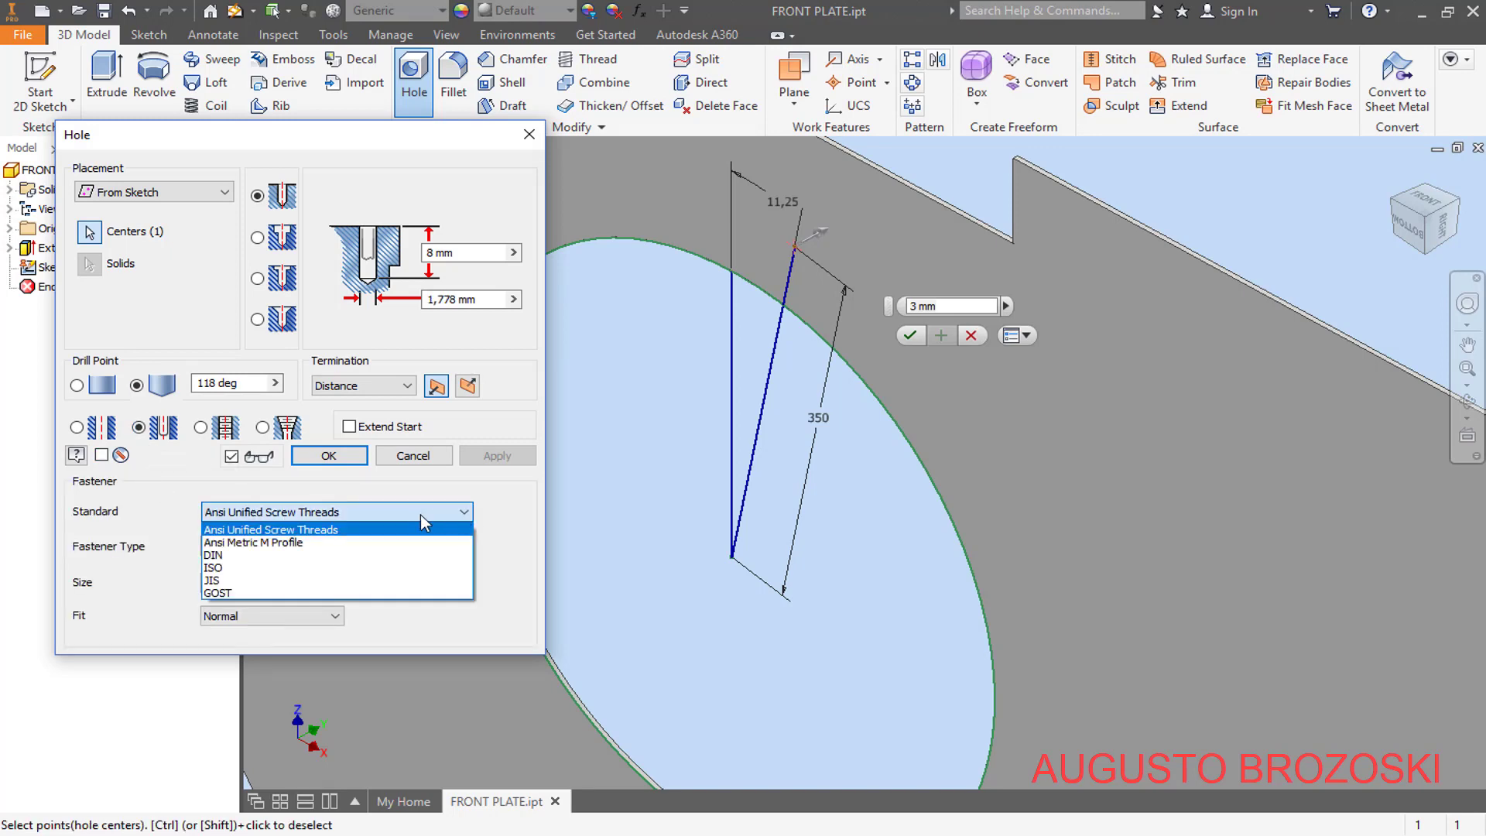
click(240, 542)
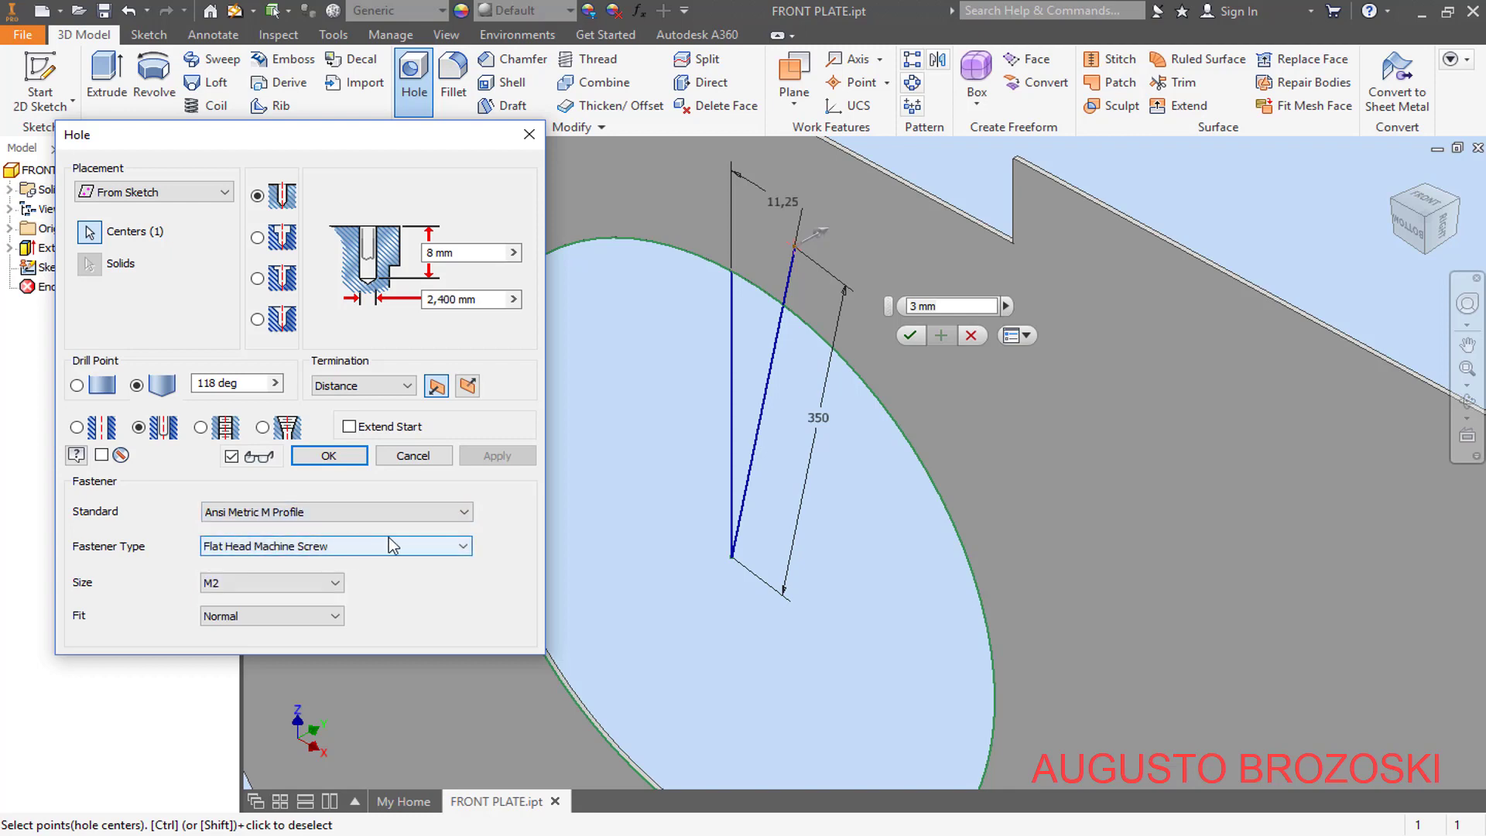
click(457, 549)
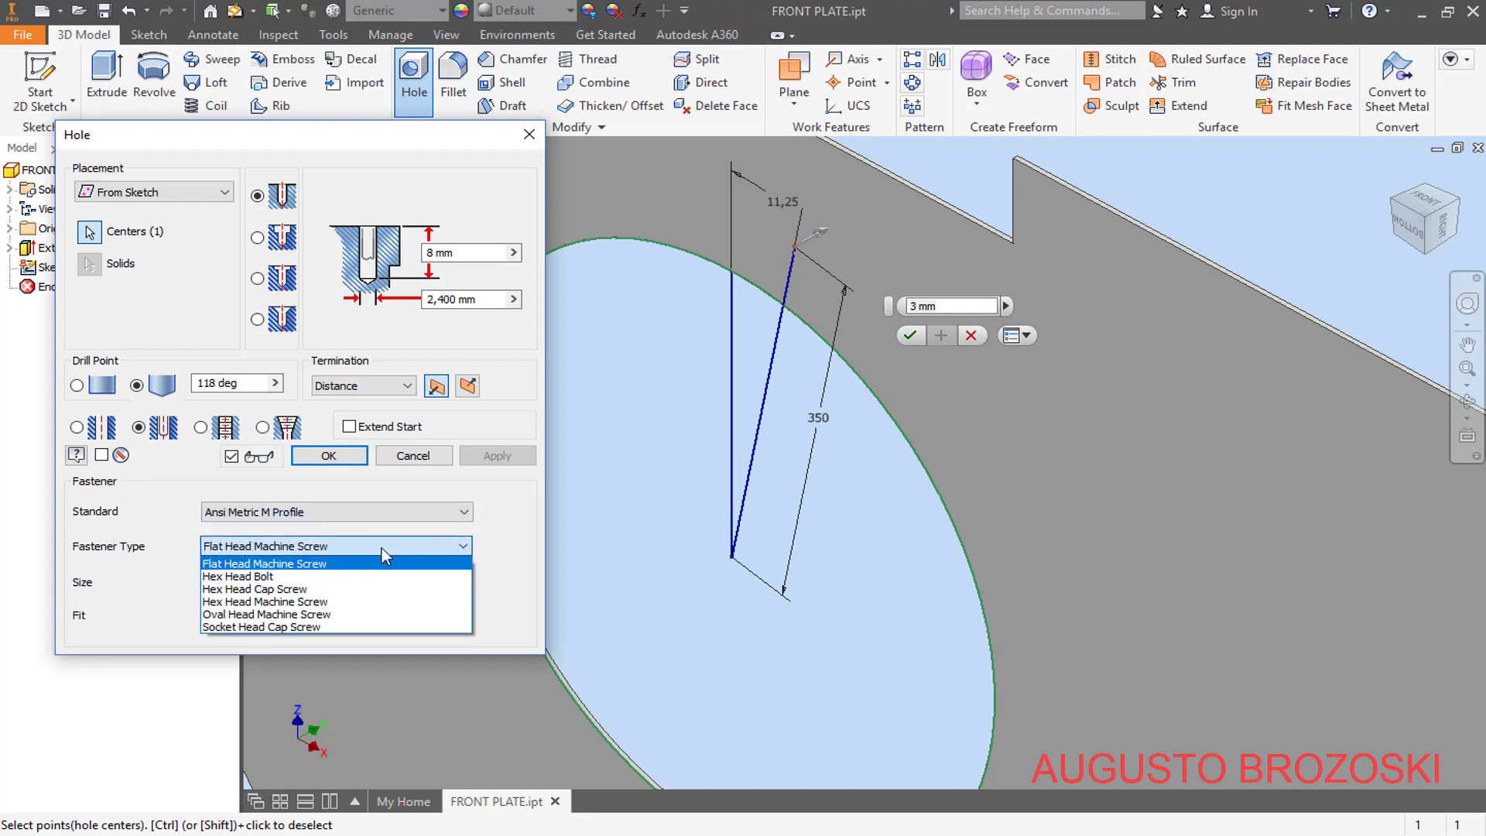
click(250, 579)
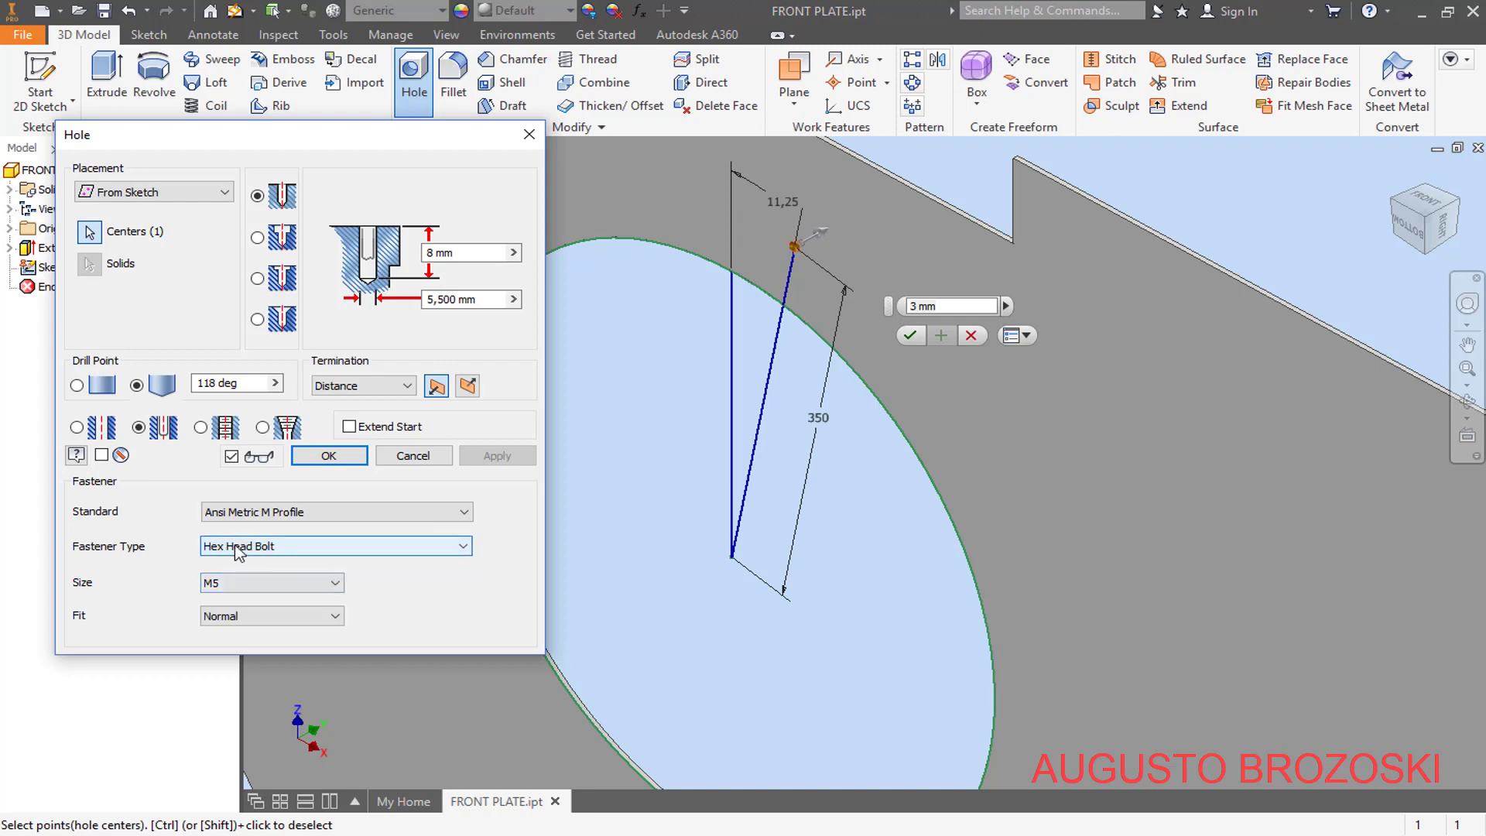
click(332, 587)
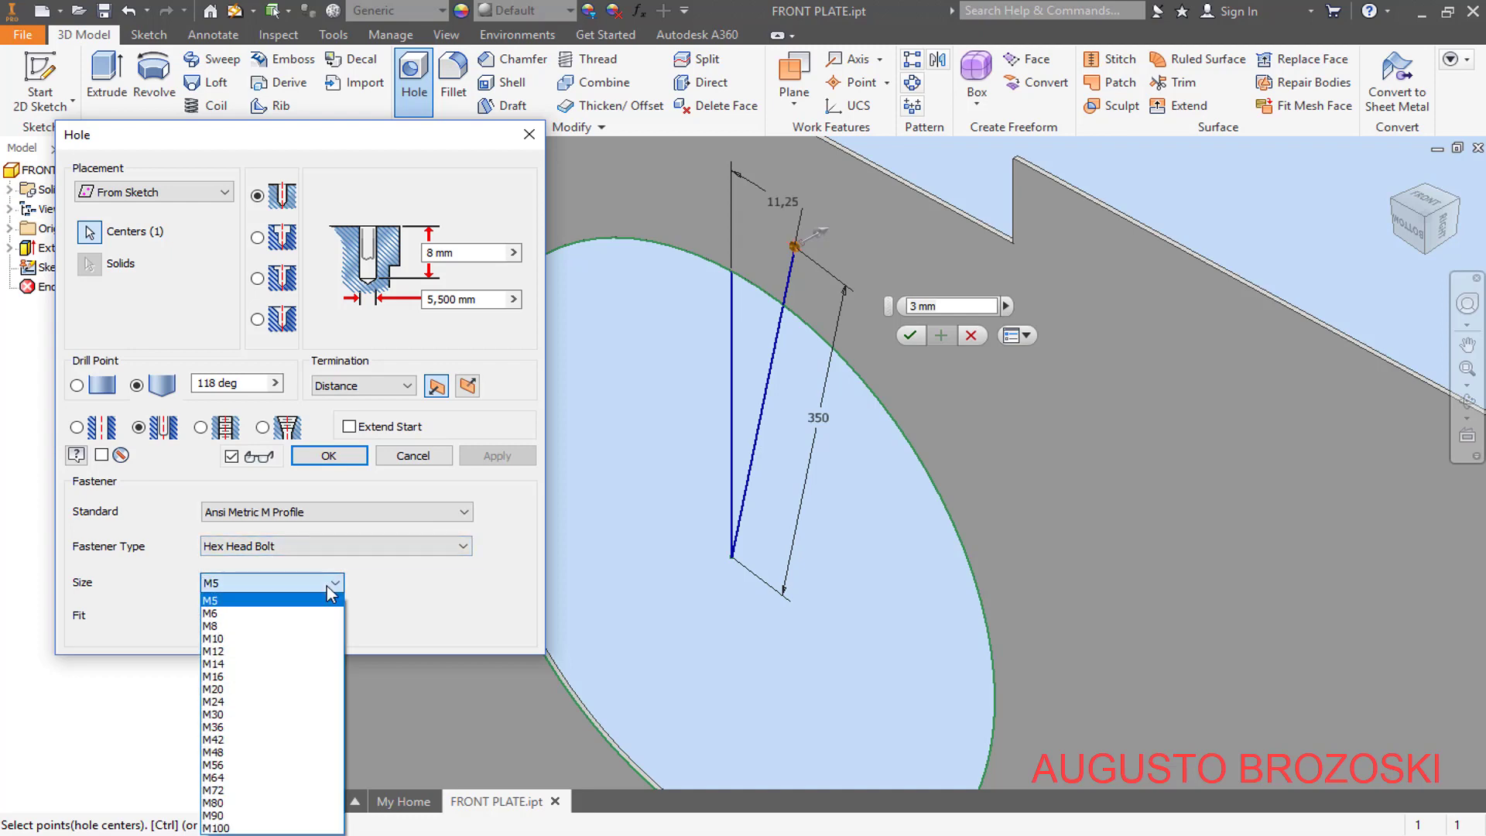
click(284, 652)
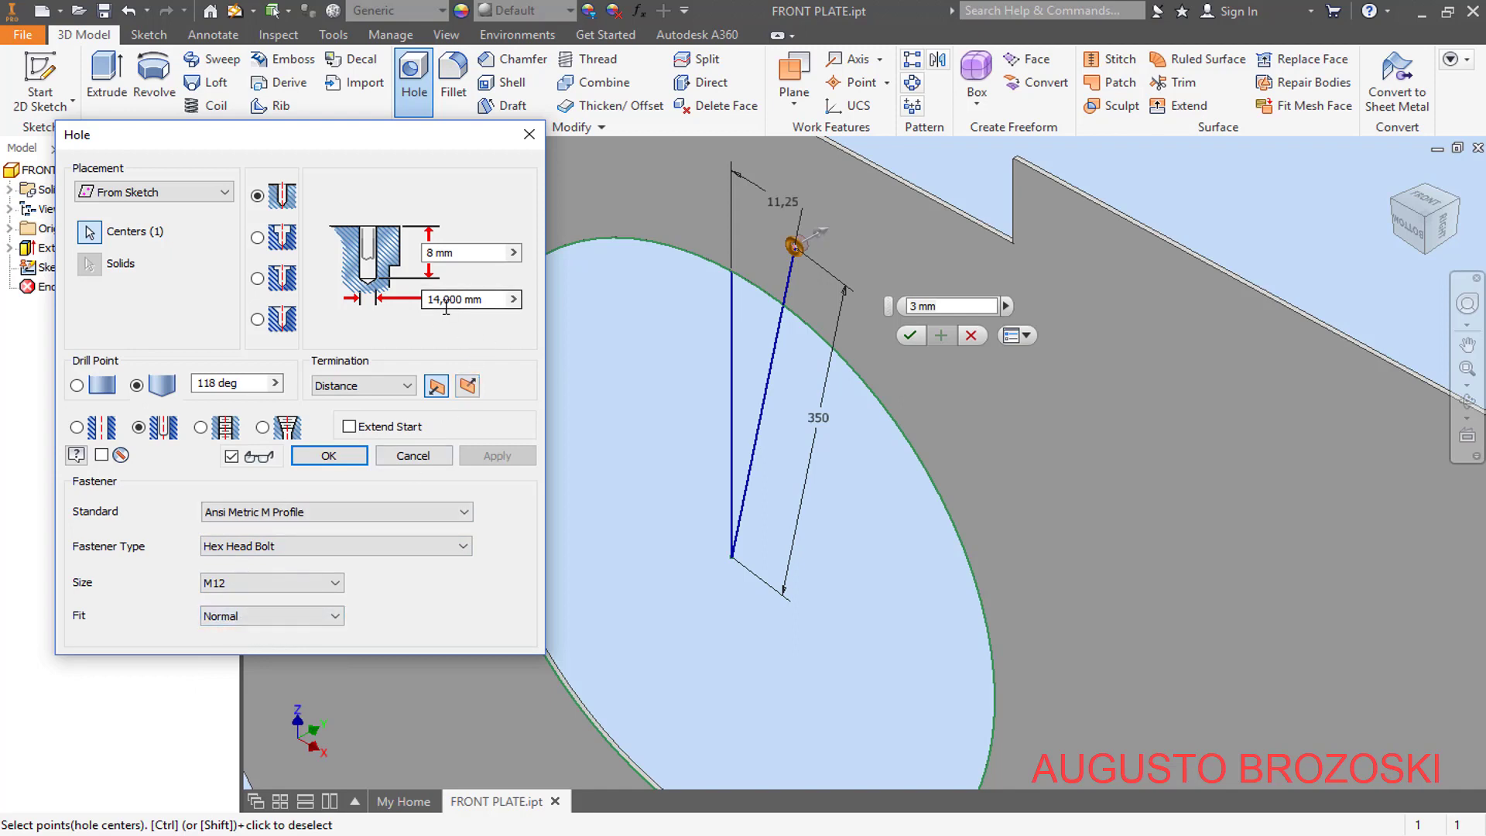
click(285, 617)
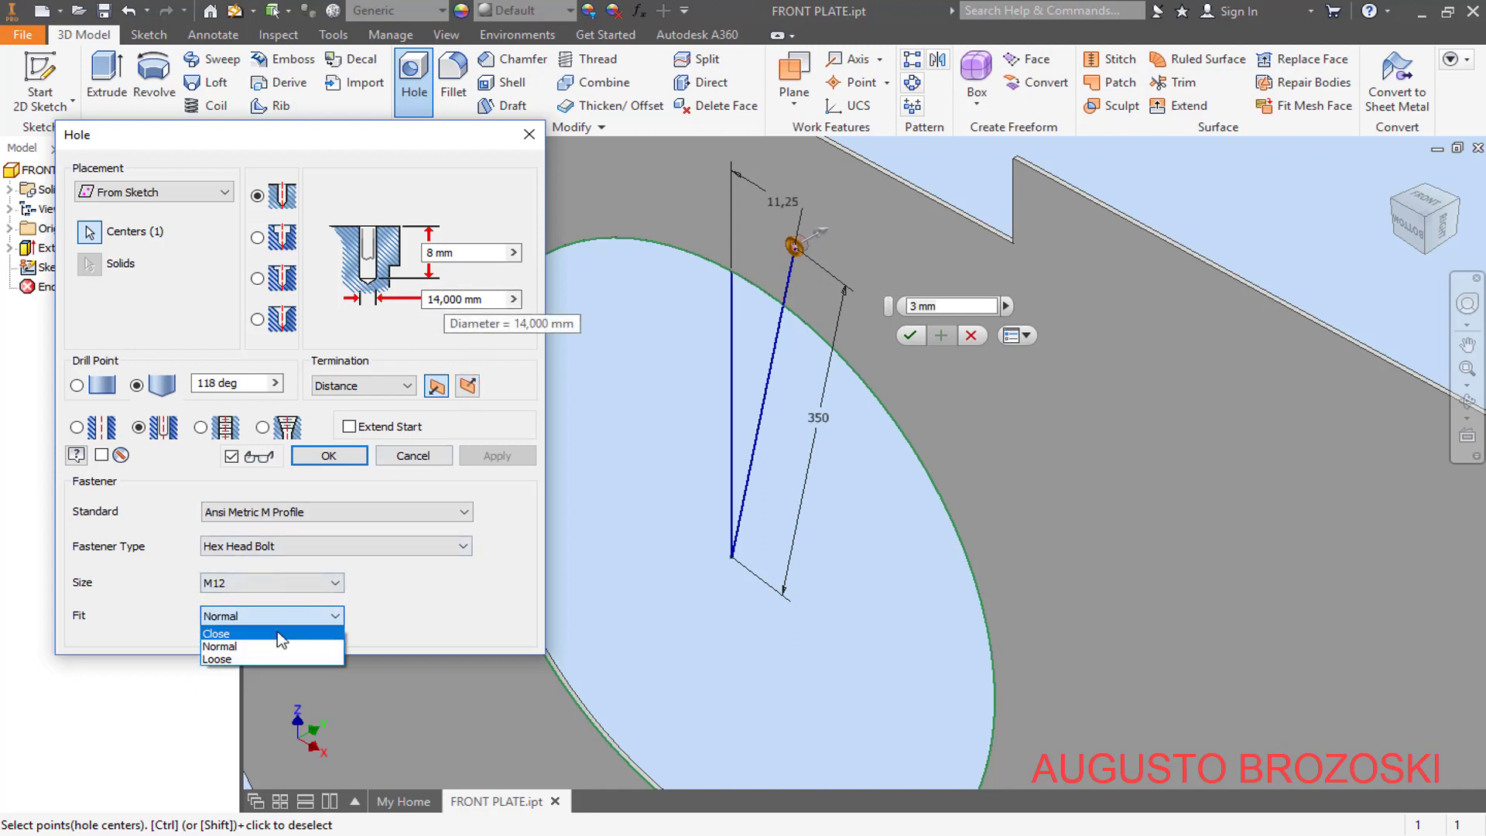
click(277, 633)
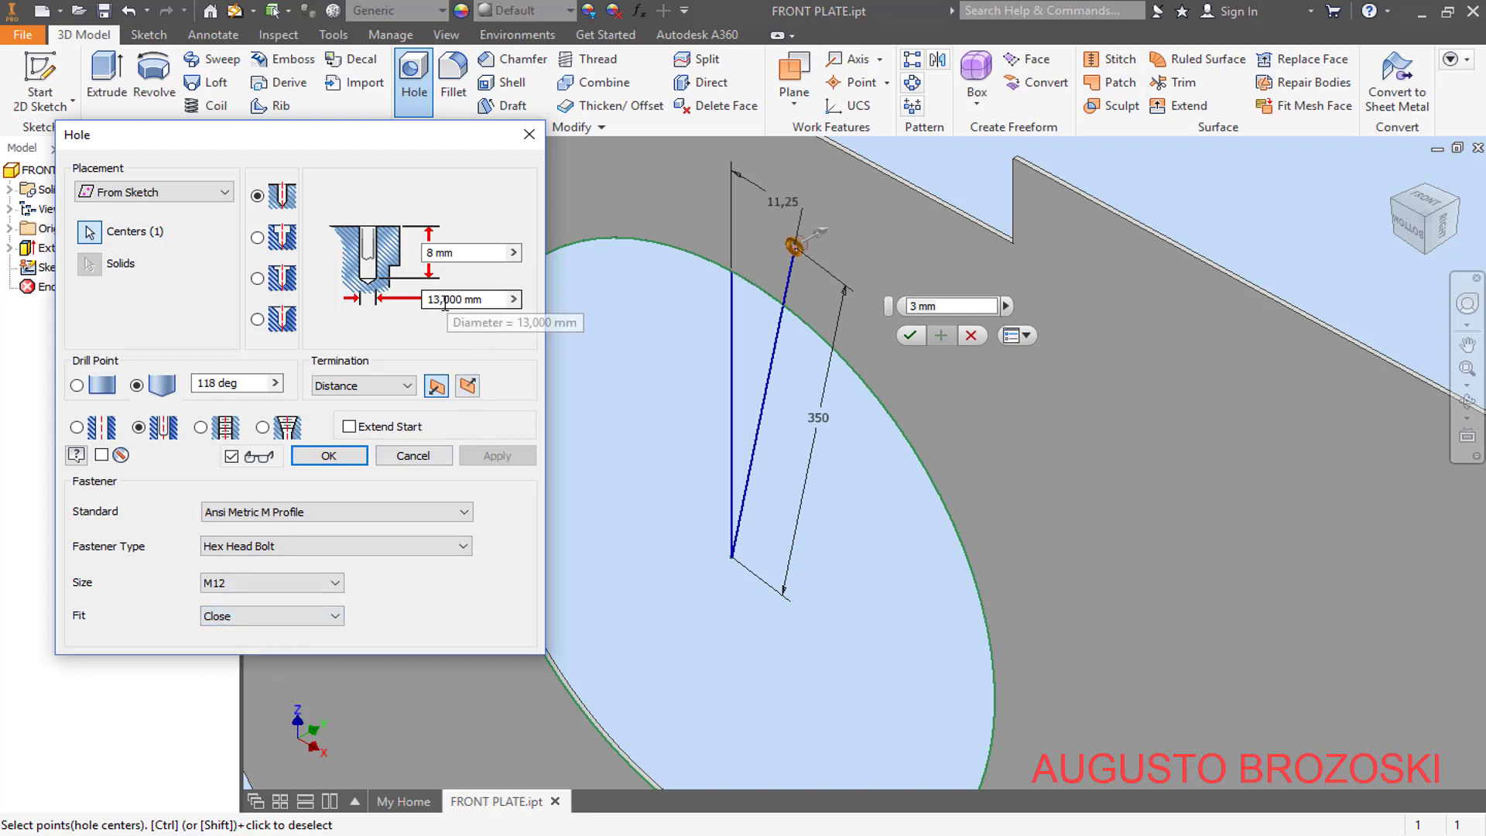
click(331, 618)
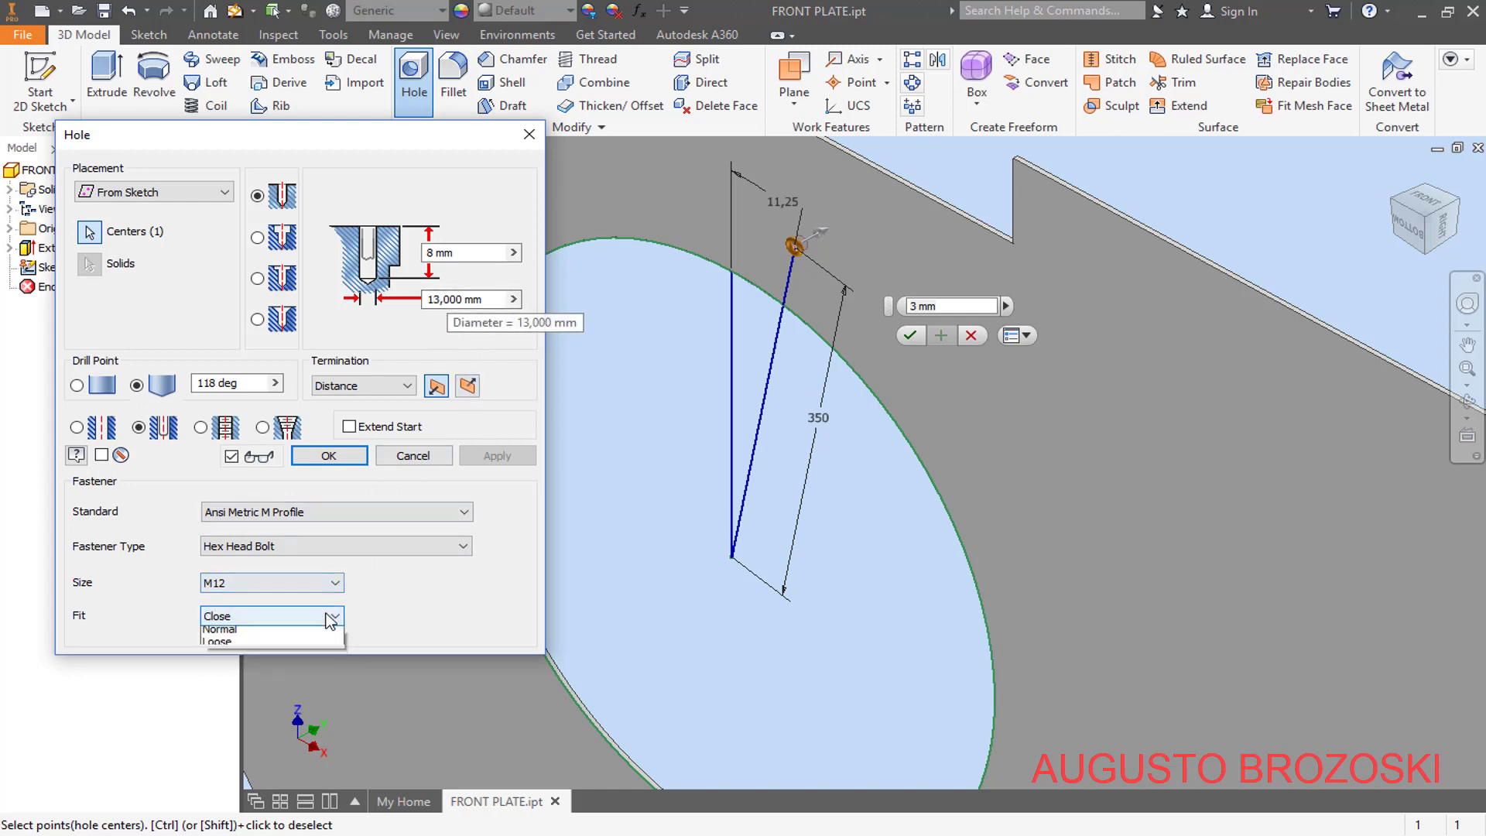
click(277, 658)
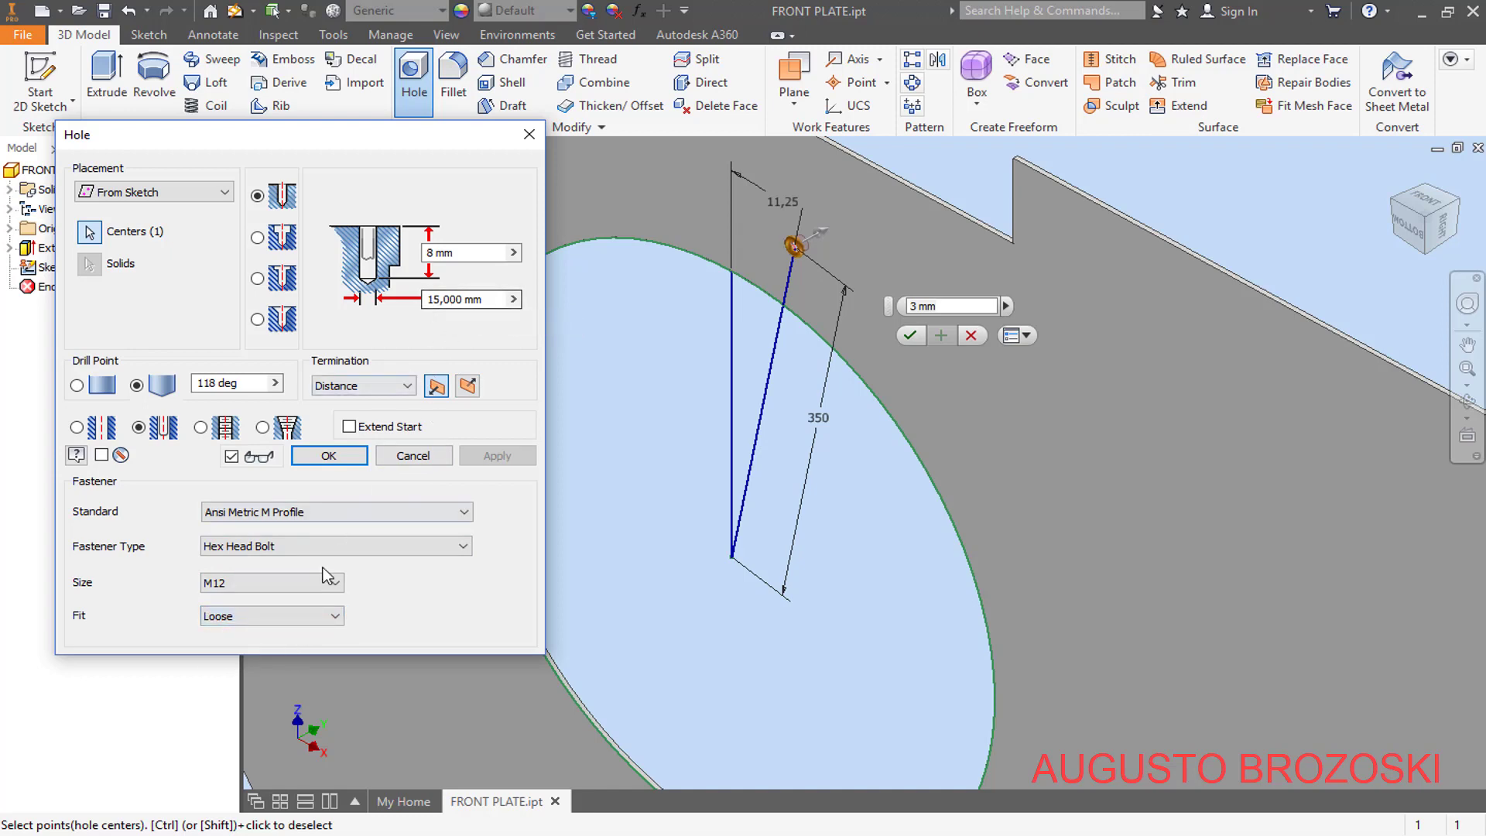
click(281, 617)
click(271, 635)
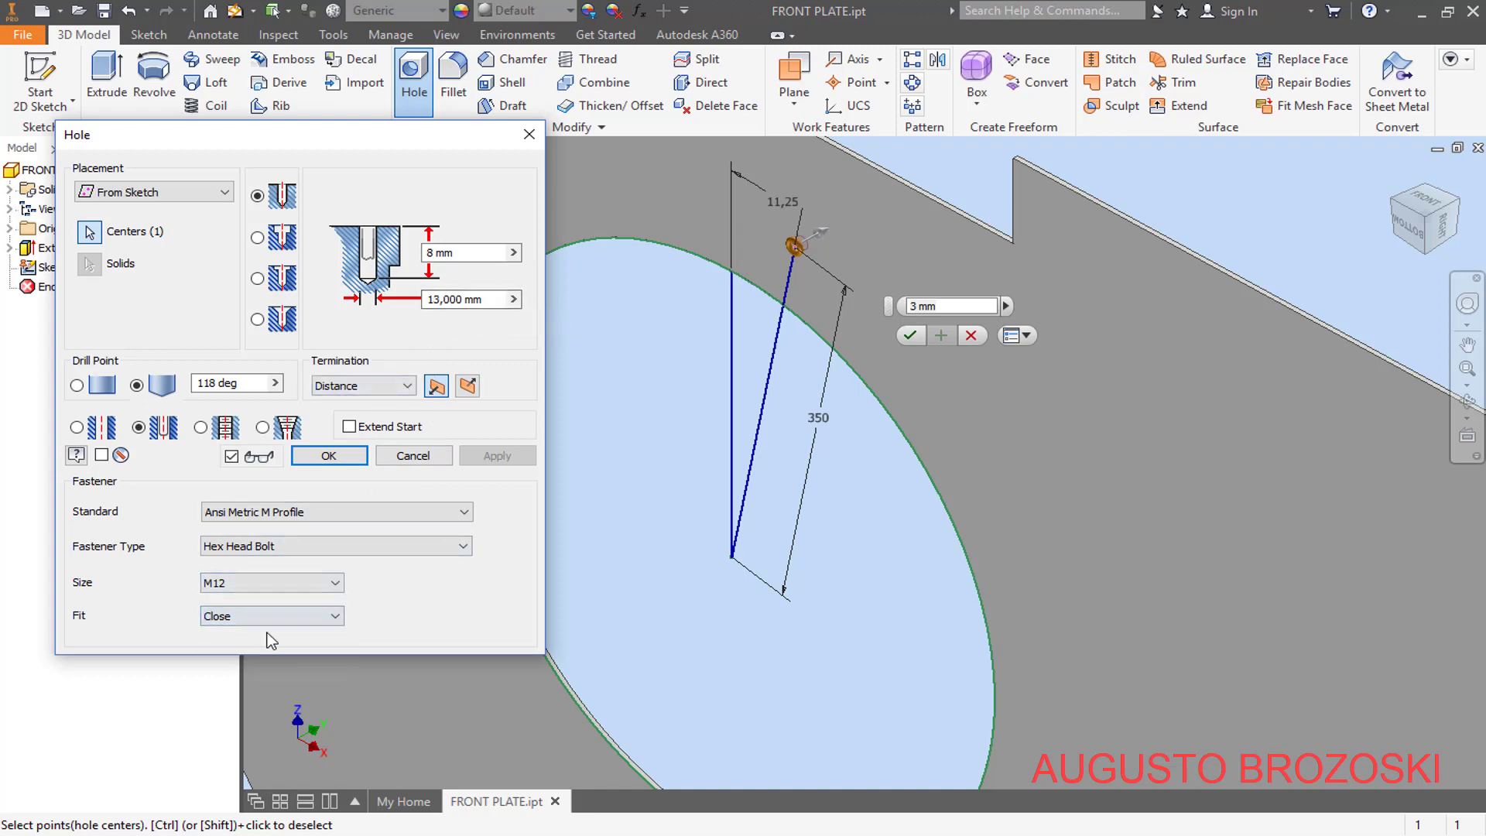
- Set the bolt hole's termination to Through All and create the hole
click(408, 388)
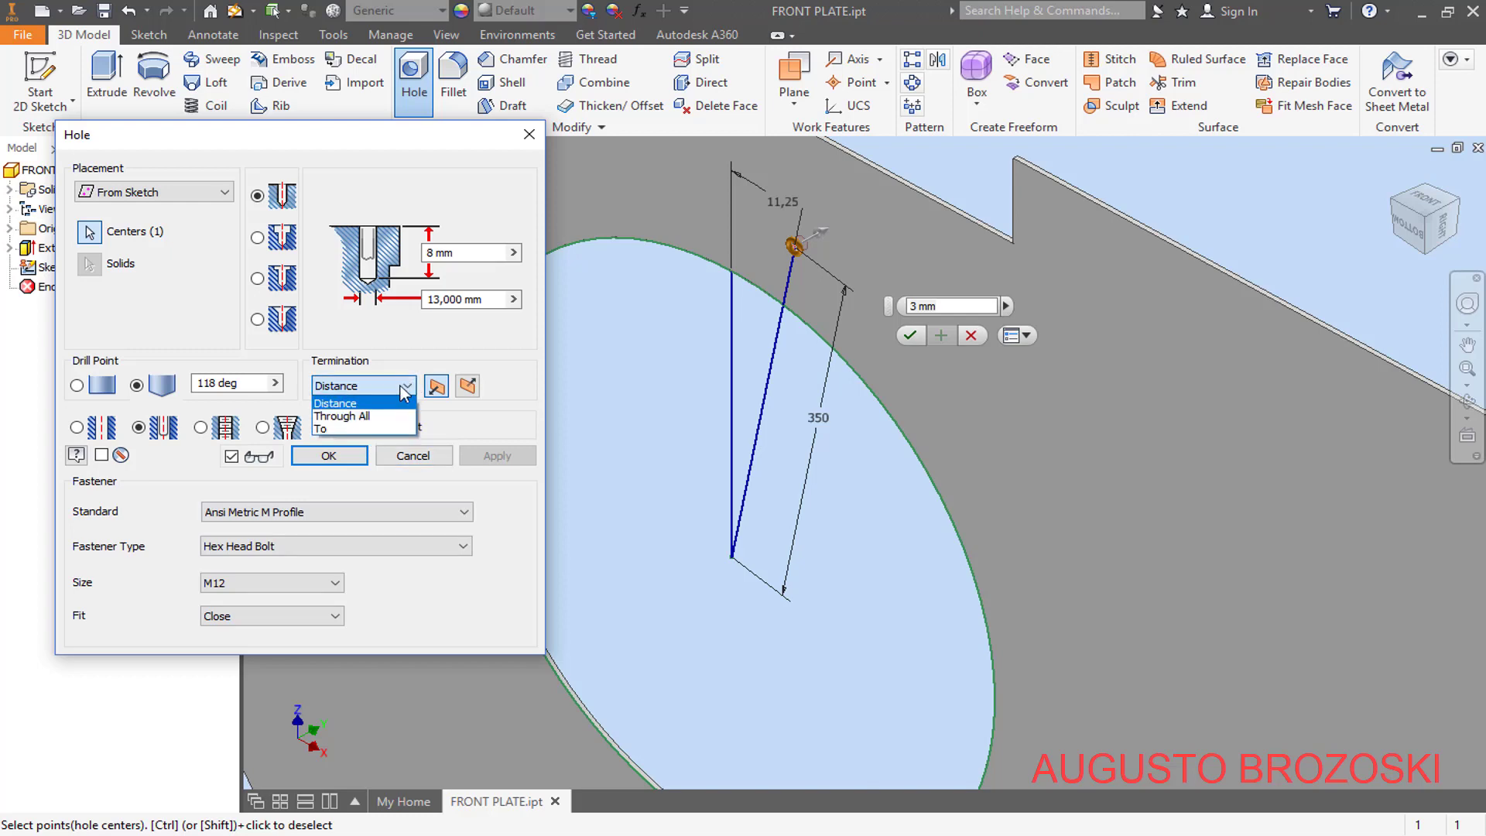
click(382, 415)
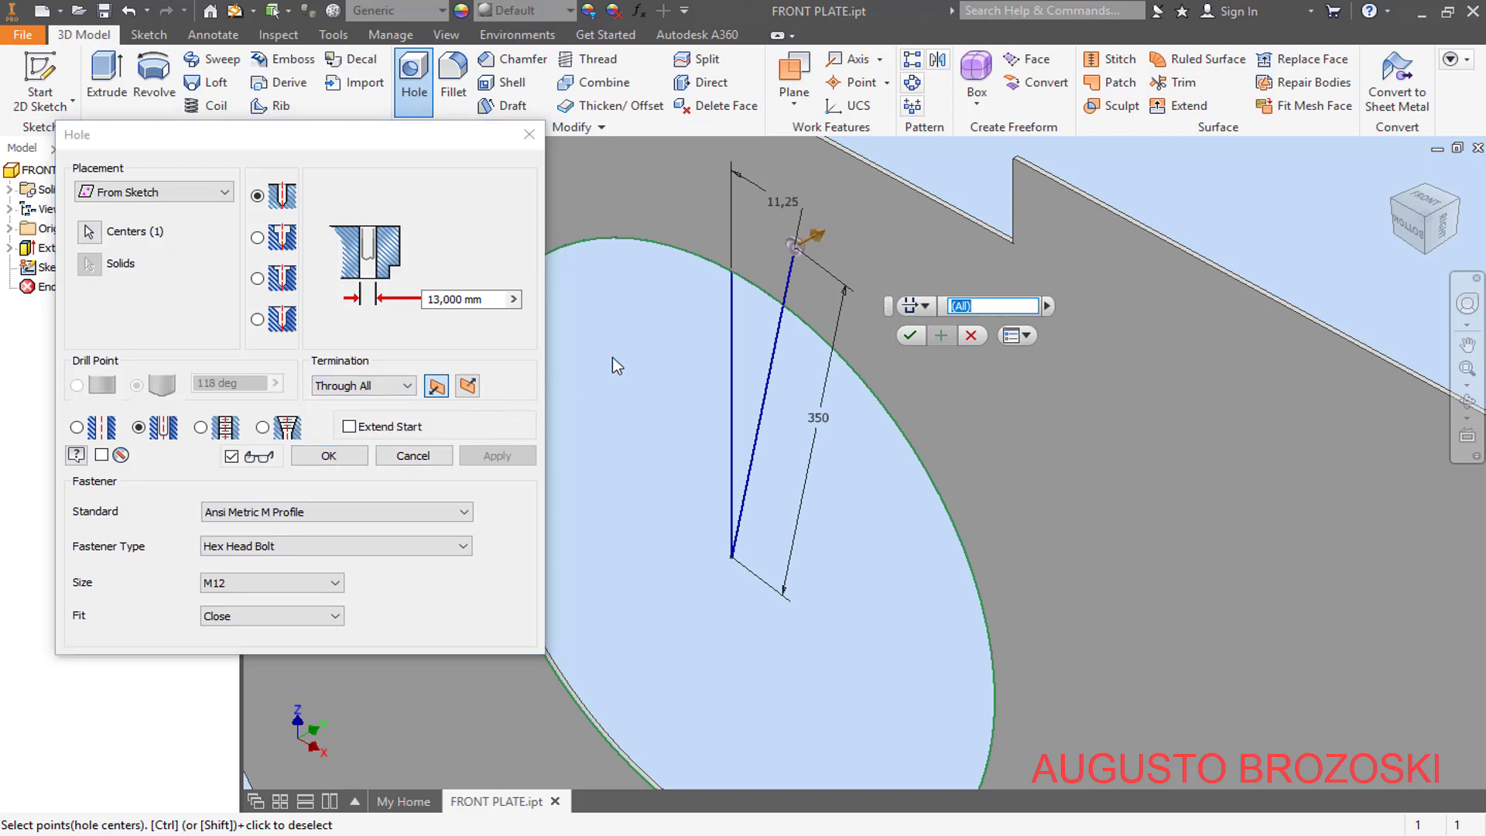
click(328, 456)
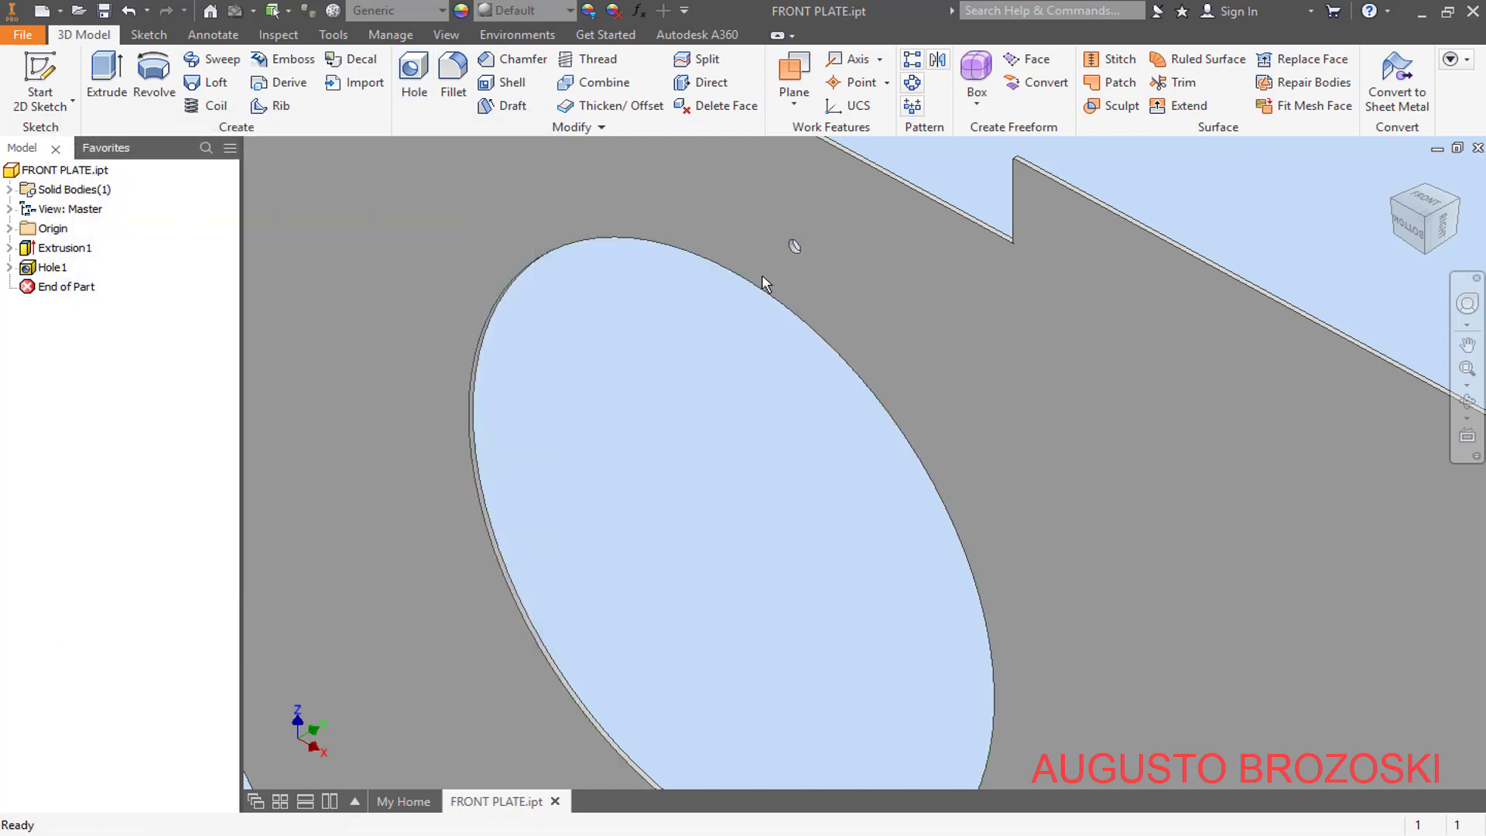
- Create a circular pattern of the bolt hole around the Y axis with 16 occurrences over 360 deg
scroll(765, 284, up, 3)
scroll(743, 336, down, 5)
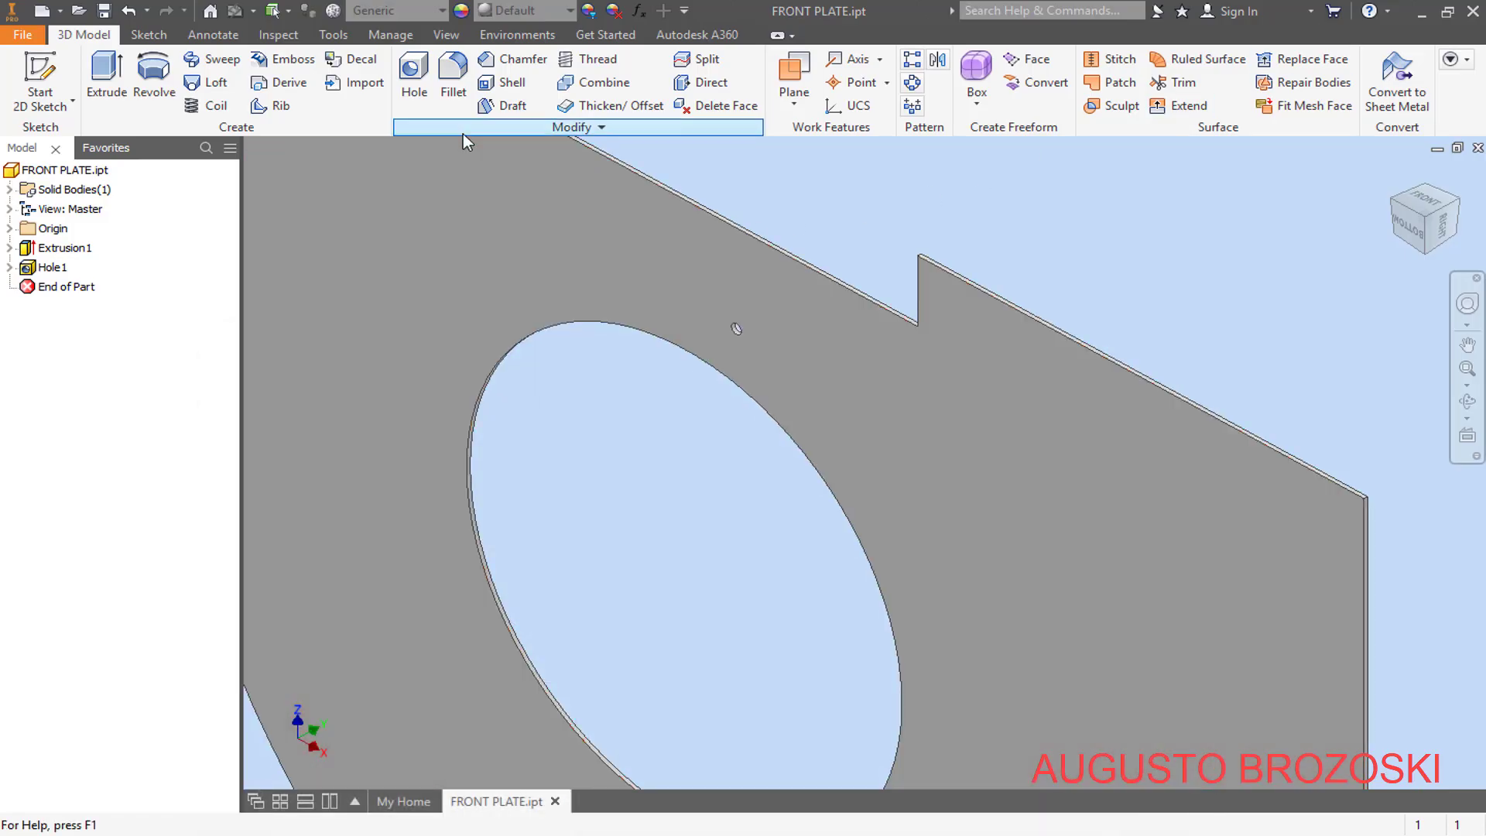
click(913, 84)
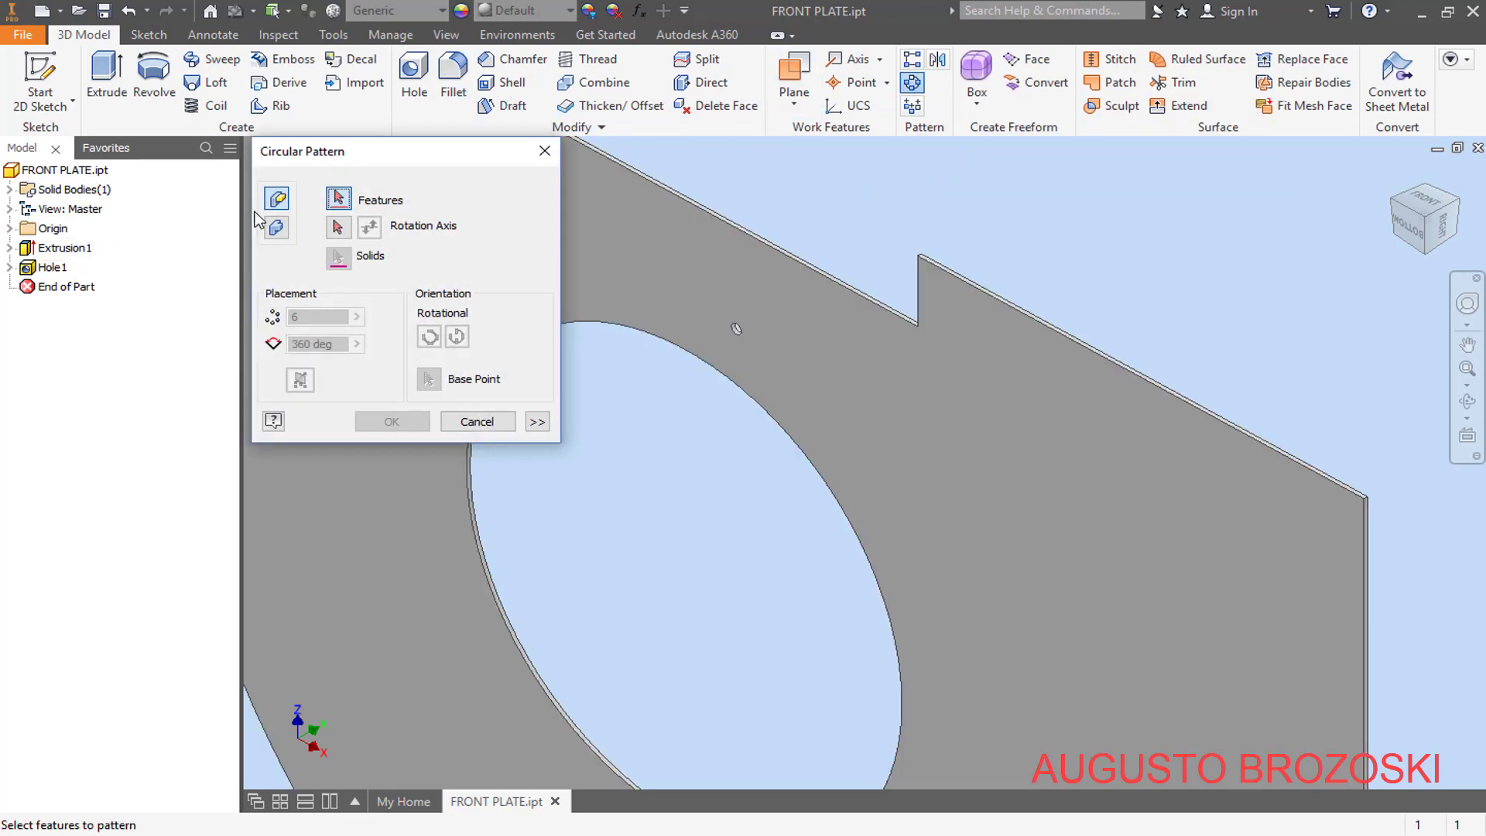
click(52, 268)
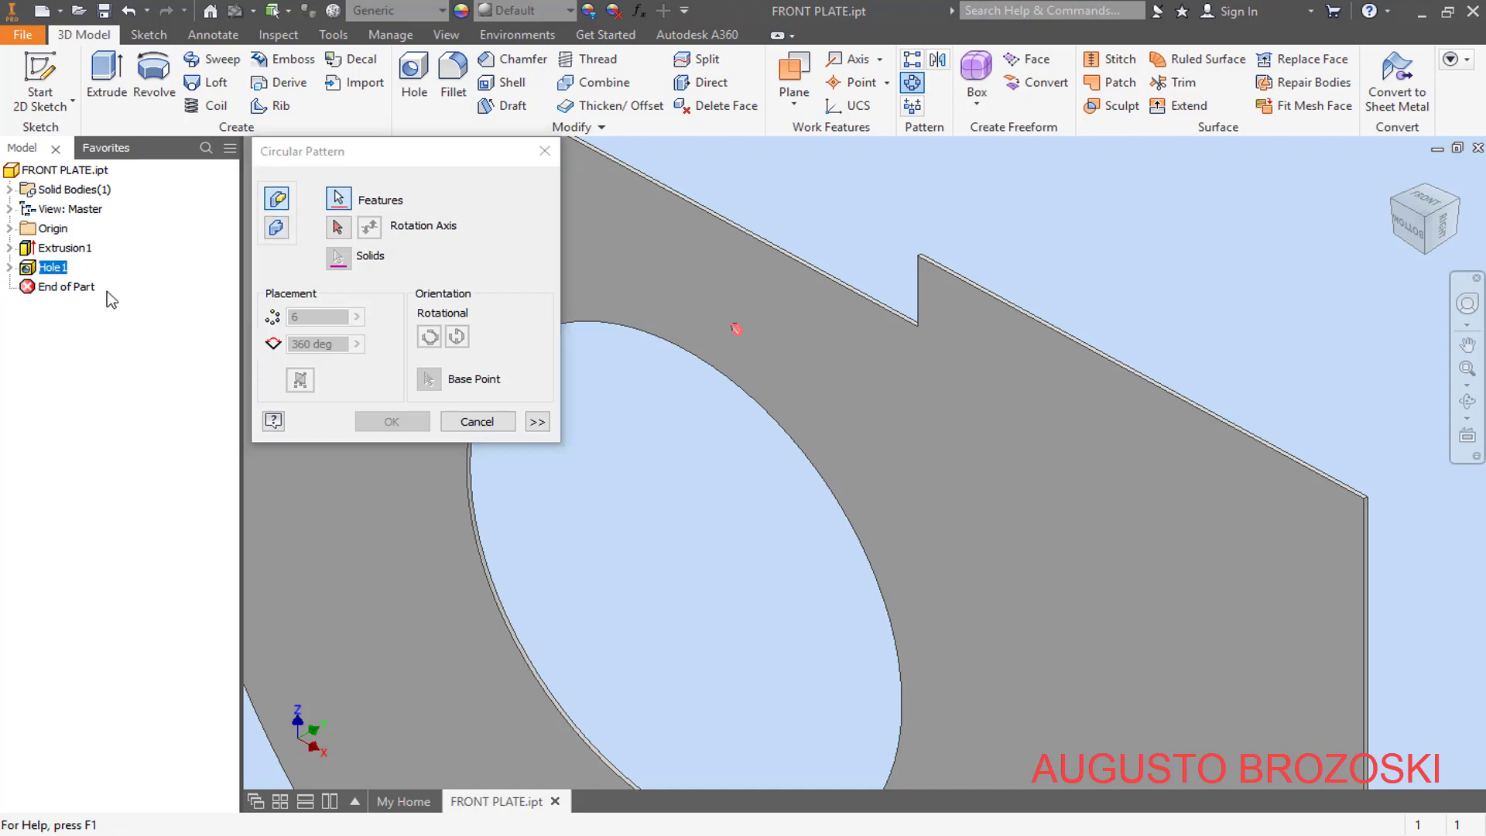
click(338, 226)
scroll(728, 458, down, 5)
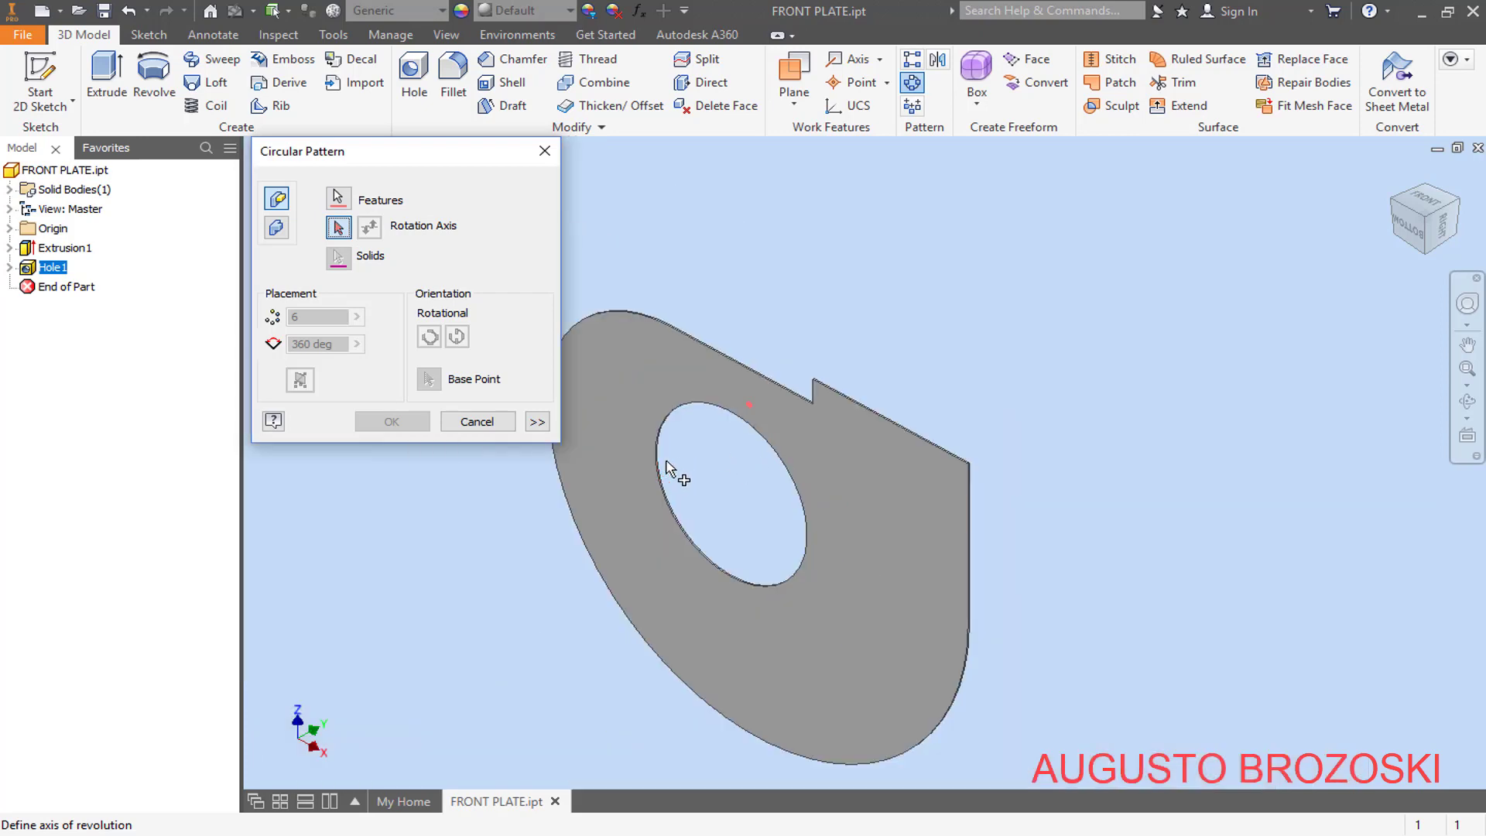
scroll(659, 464, up, 3)
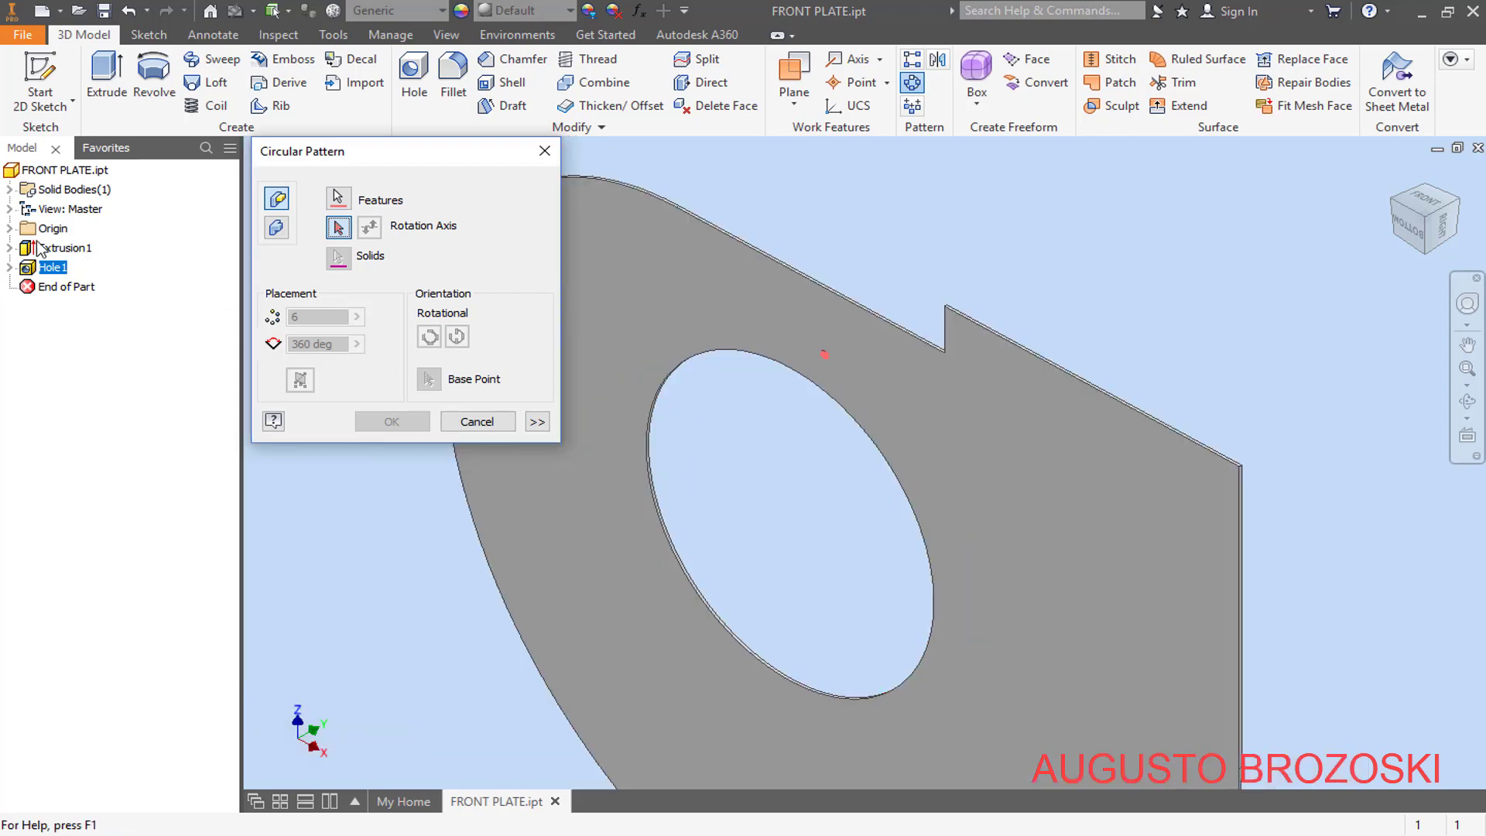
click(10, 229)
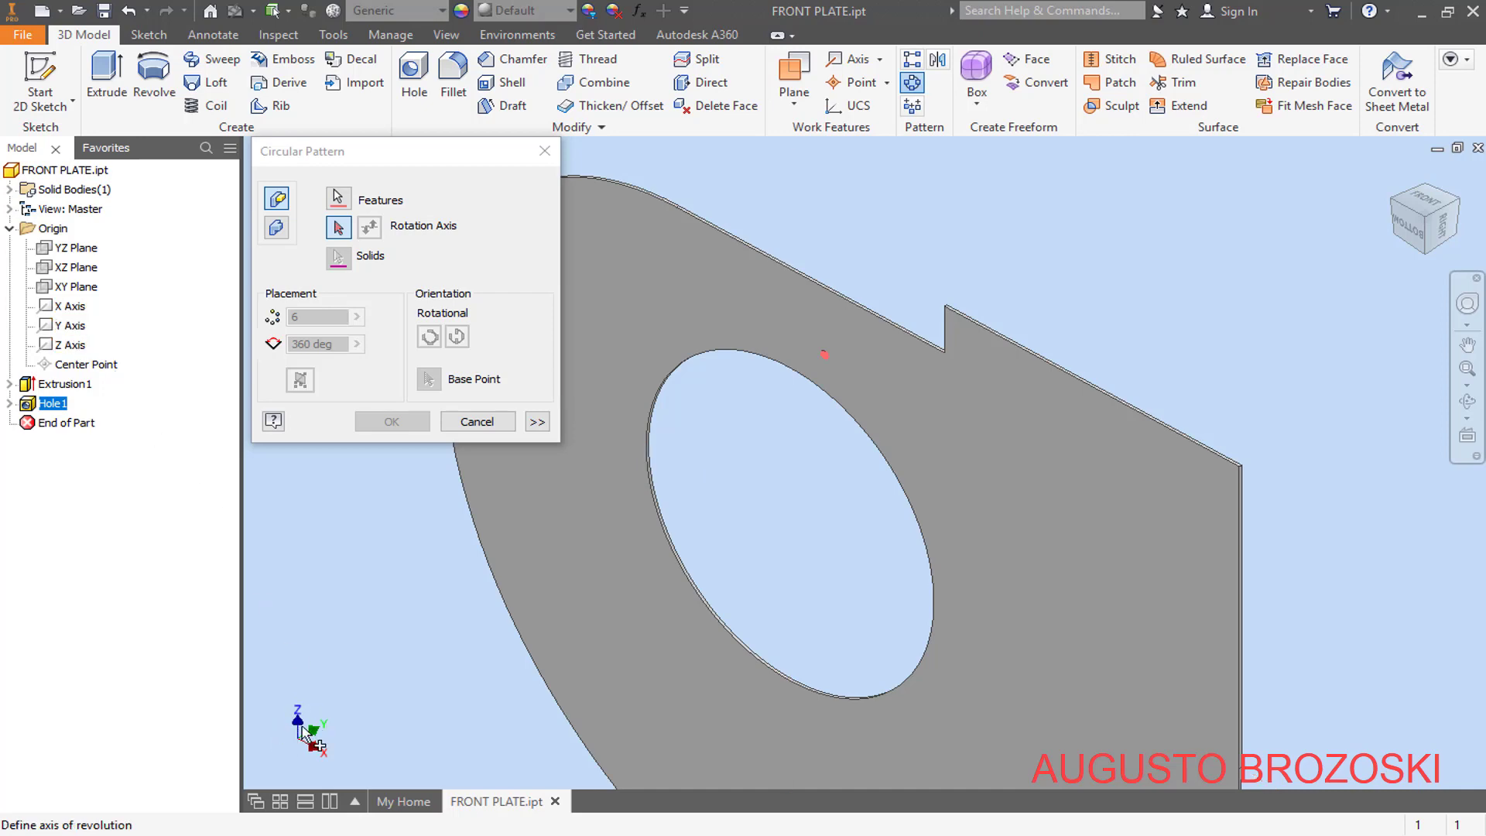
click(78, 326)
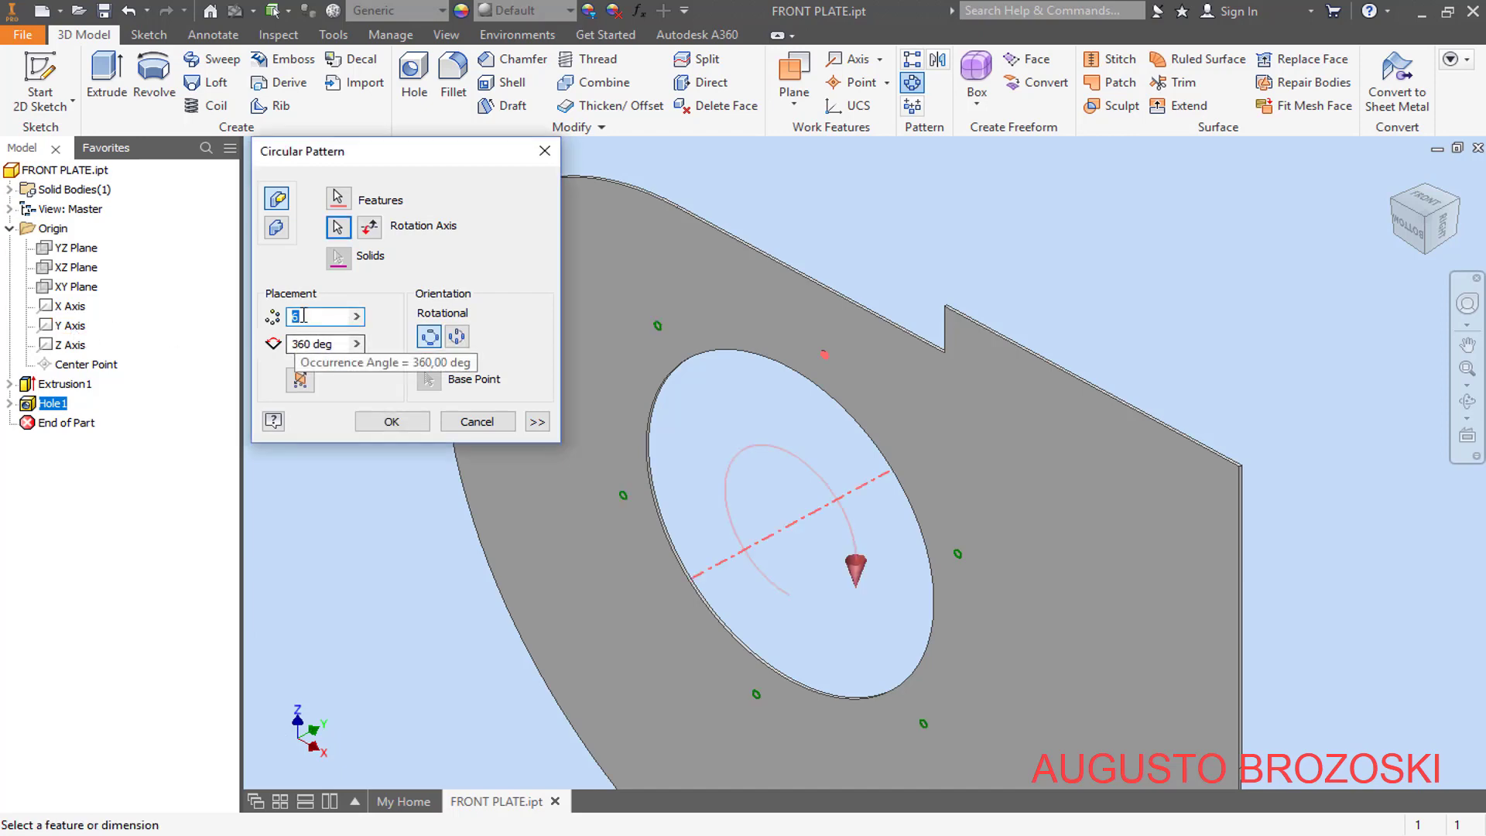
text(16)
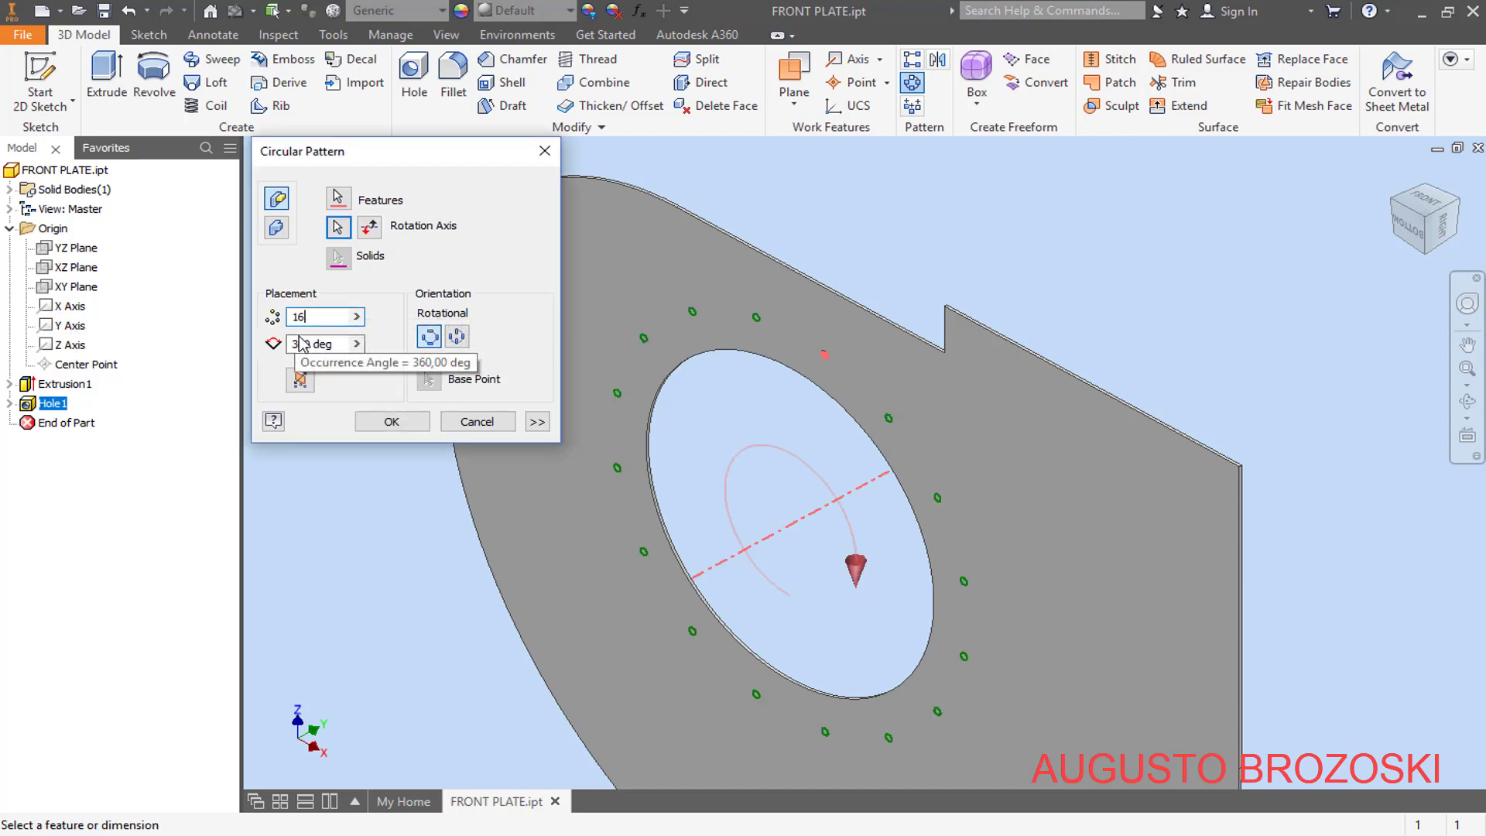
click(295, 345)
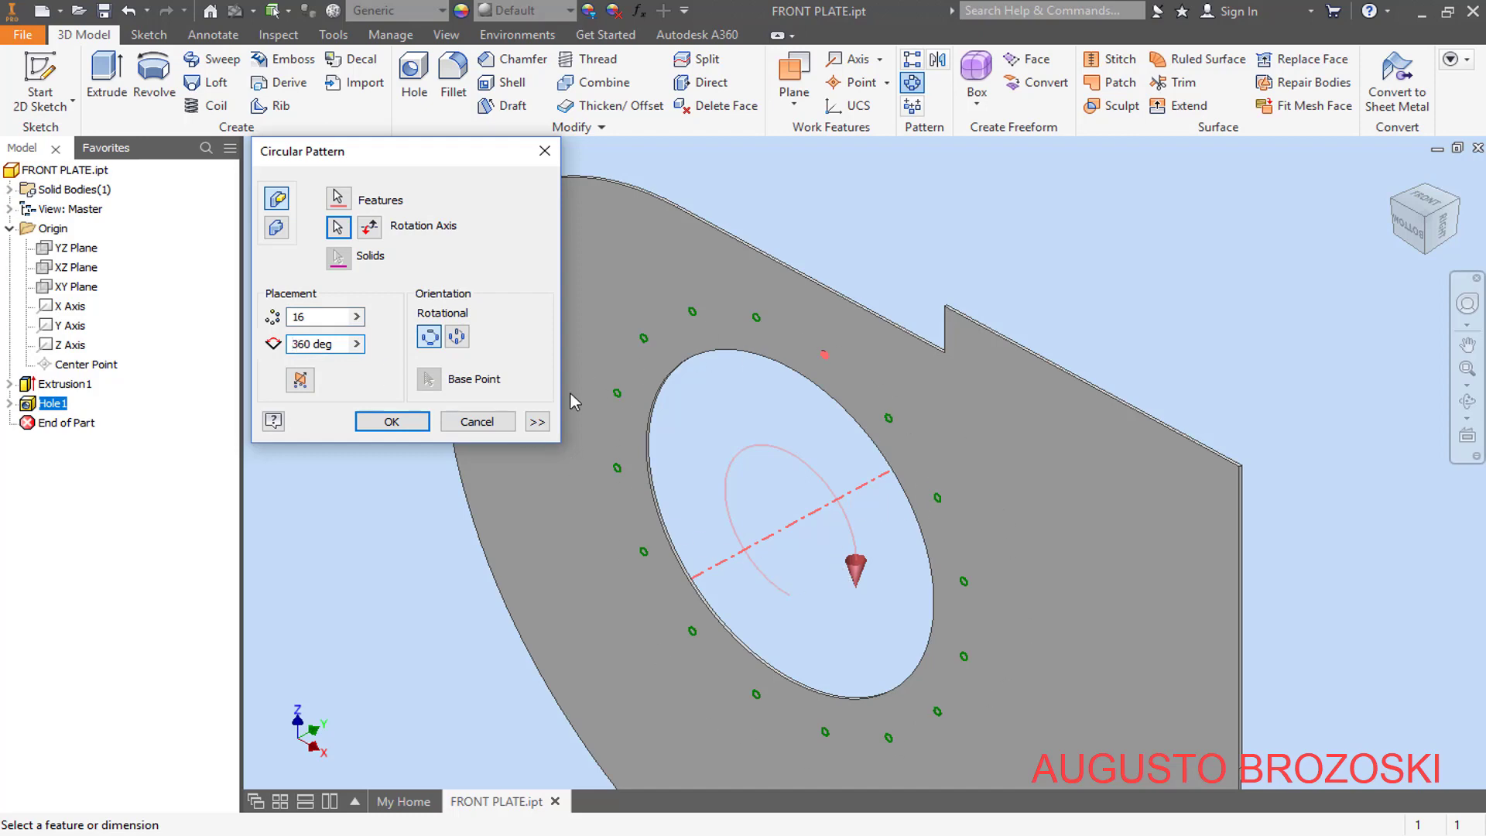
click(395, 420)
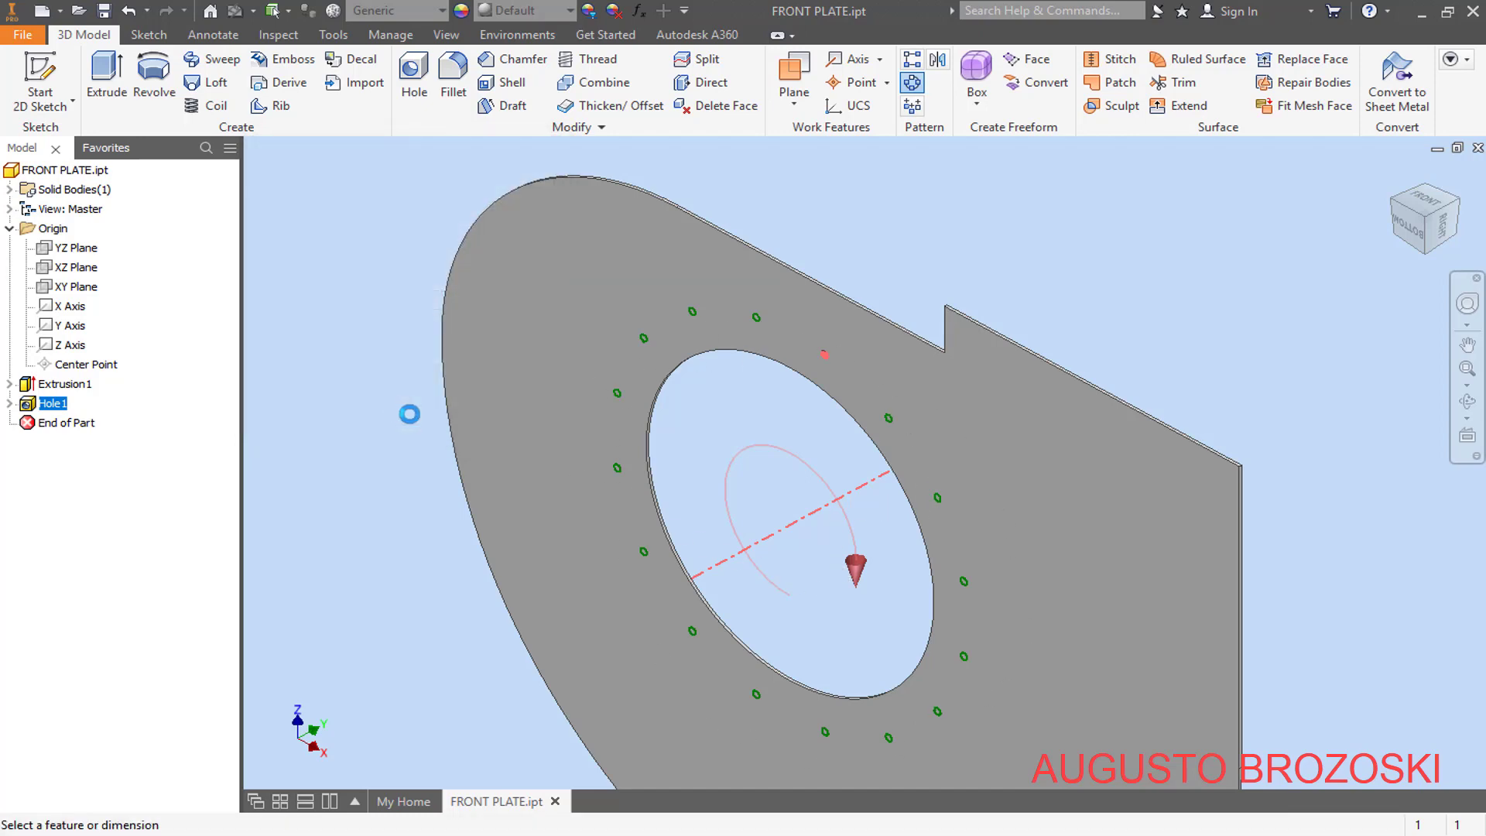
- Return the front plate to the home view and switch to Acrobat Reader to examine the part details on the fan drawing
scroll(806, 508, up, 2)
scroll(743, 498, down, 4)
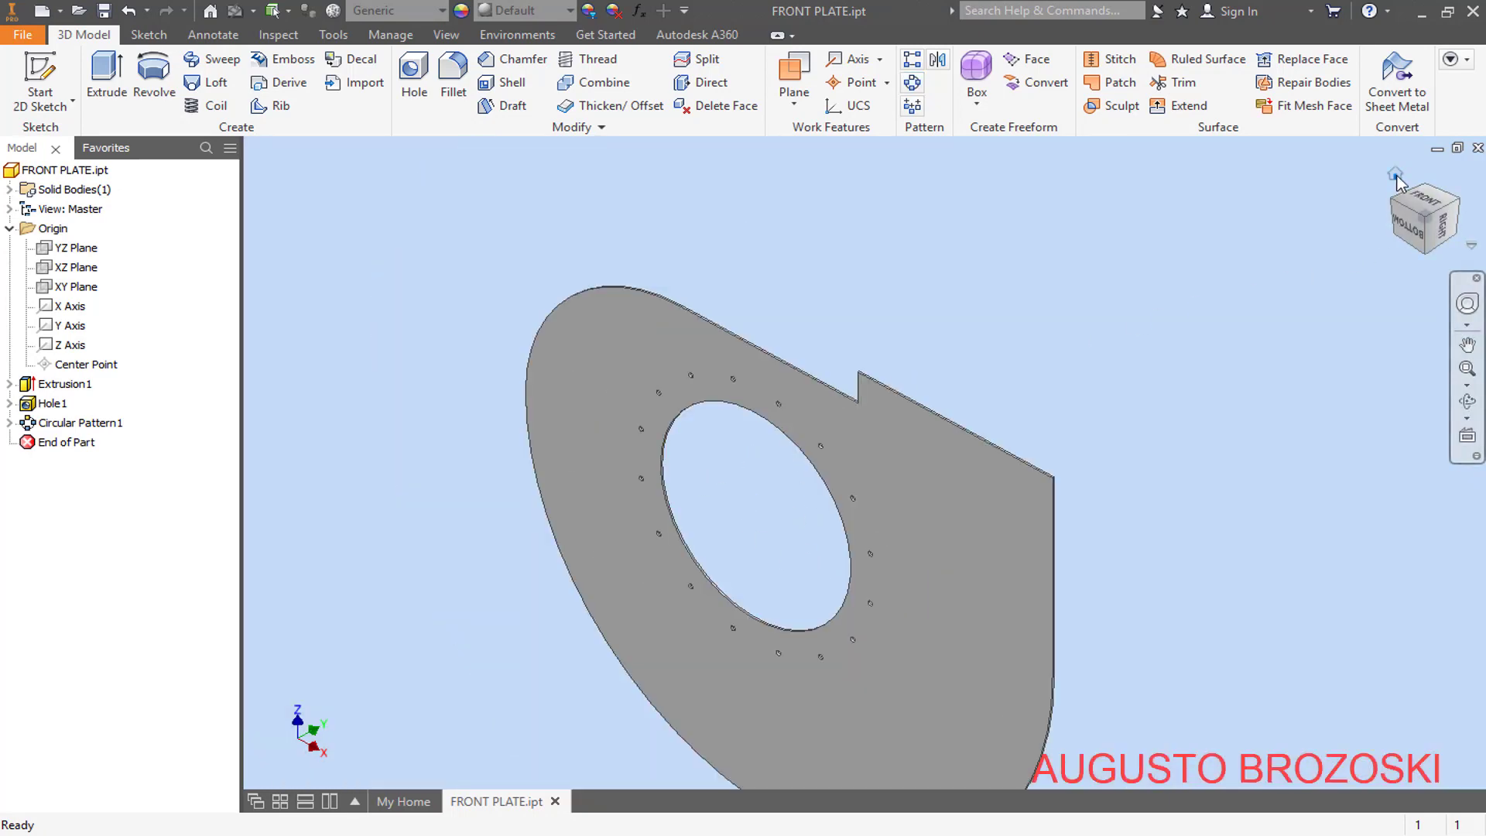
click(1397, 177)
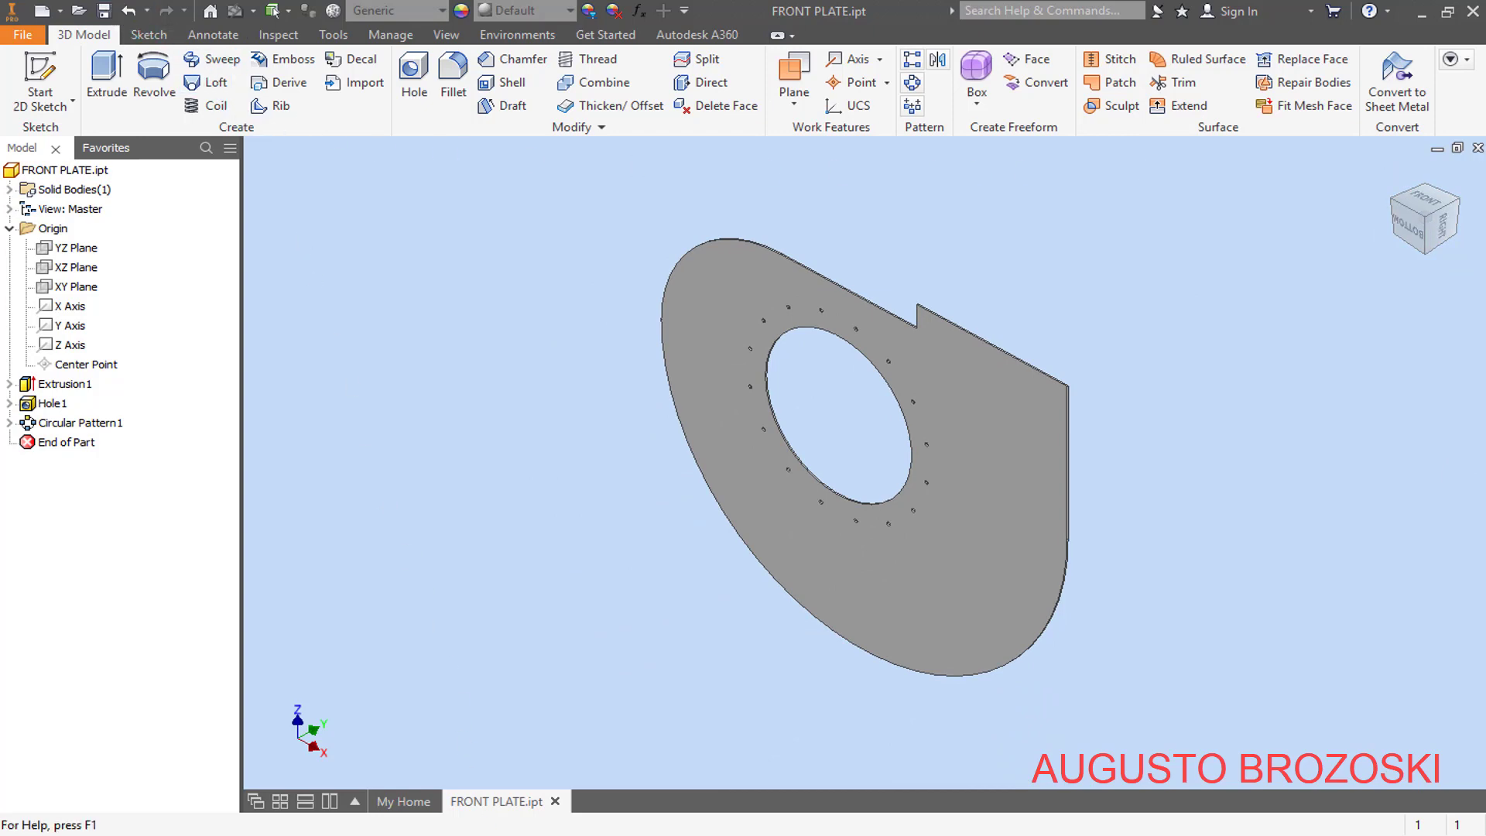
click(534, 834)
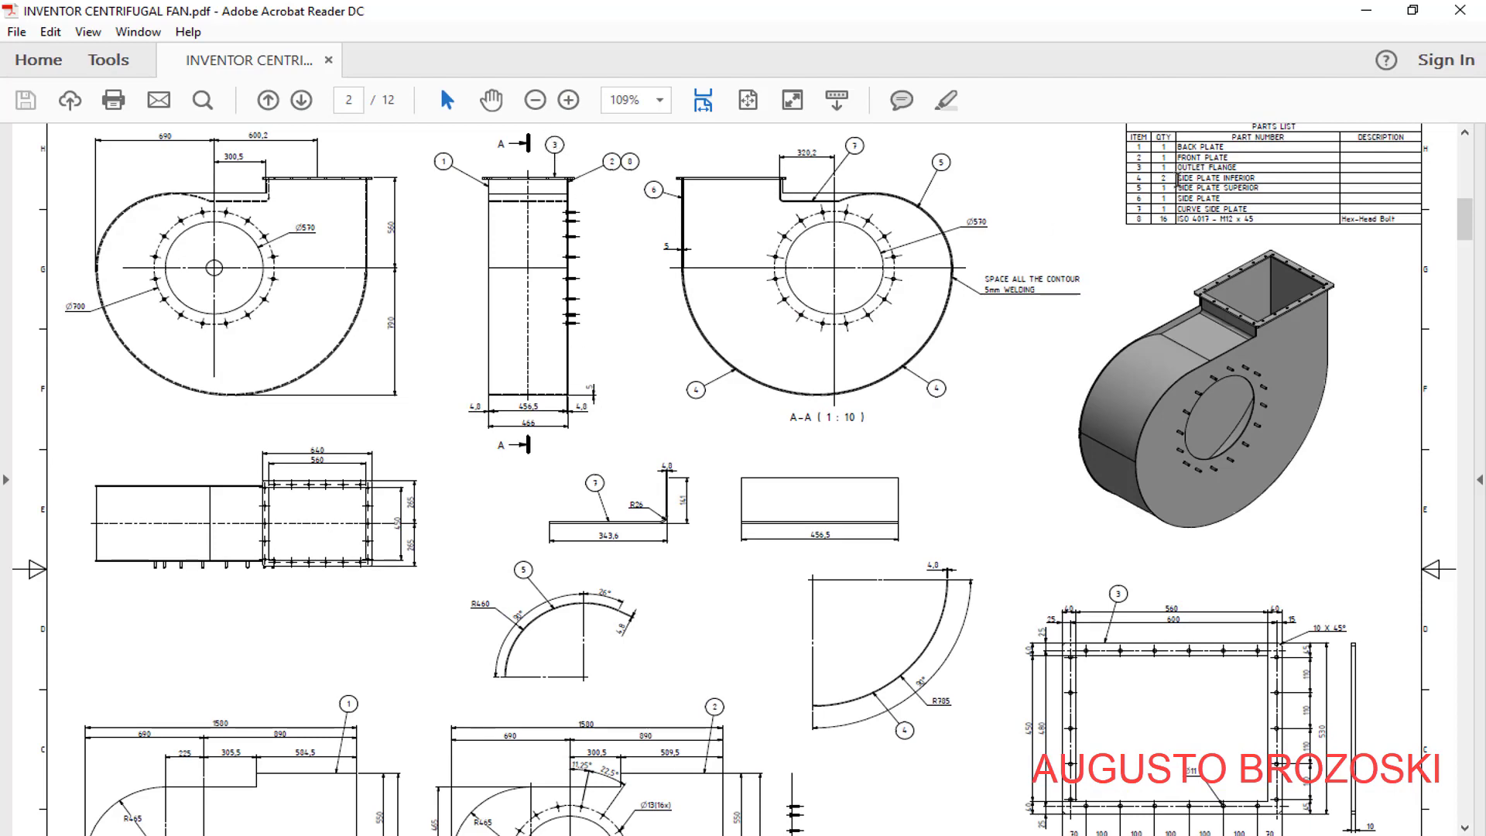
scroll(1168, 604, down, 3)
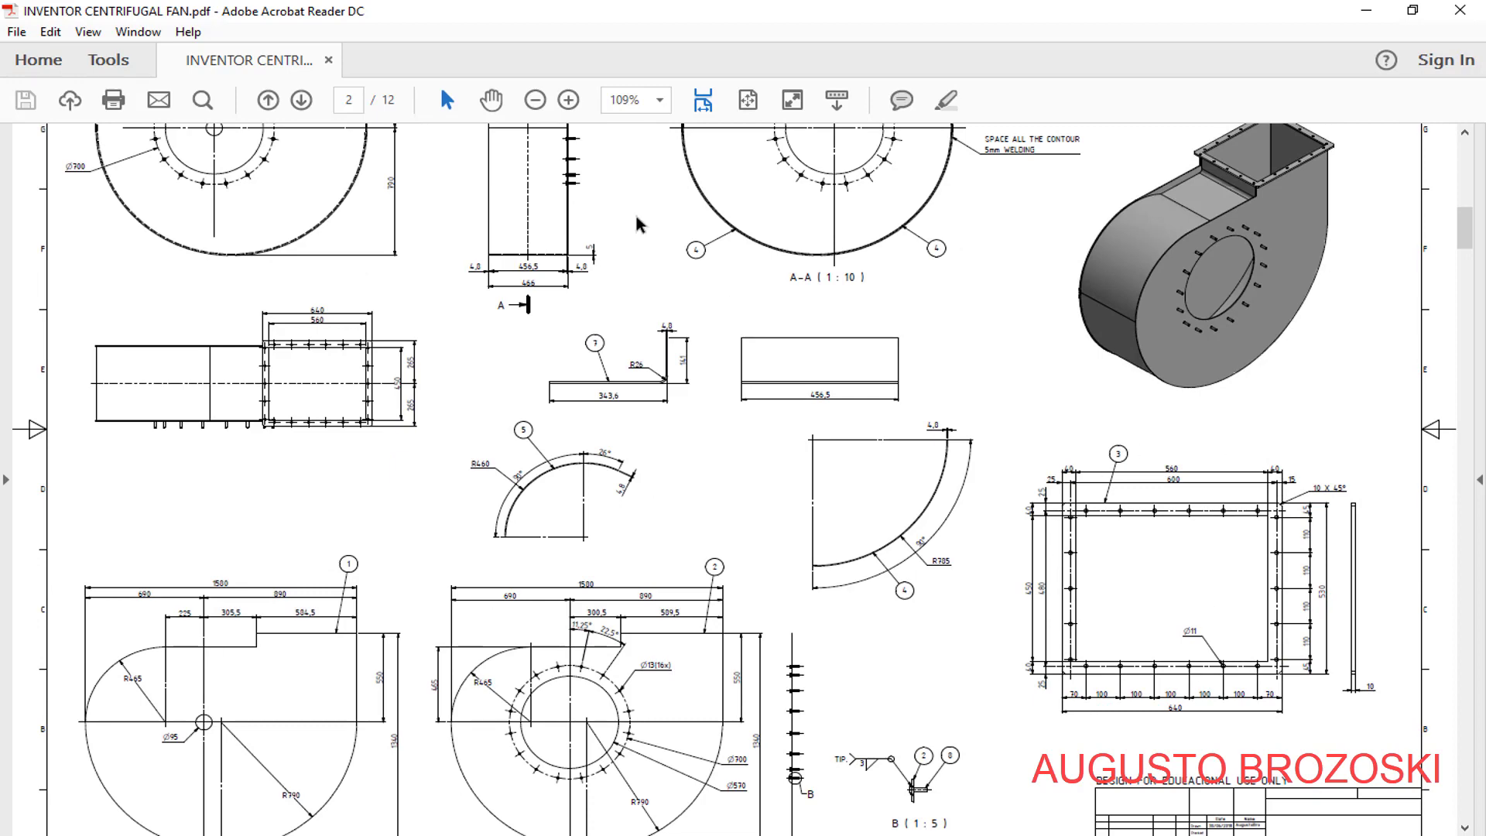
- Enlarge the fan drawing to 200% around part 3 and examine the rectangular flange's dimensions
click(569, 99)
click(568, 99)
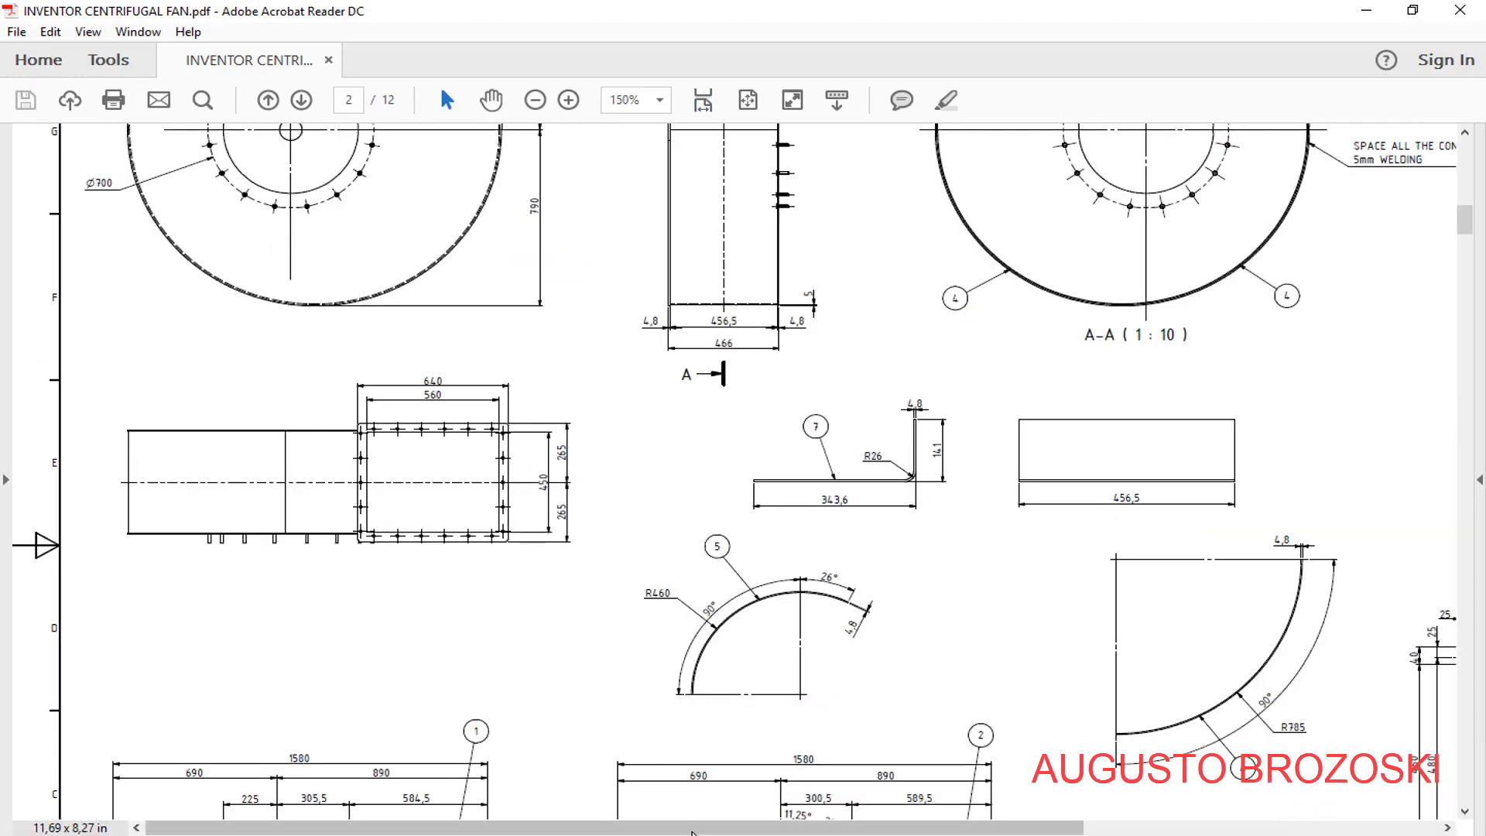
drag(775, 826, 1158, 788)
scroll(1171, 602, down, 3)
scroll(1171, 606, down, 2)
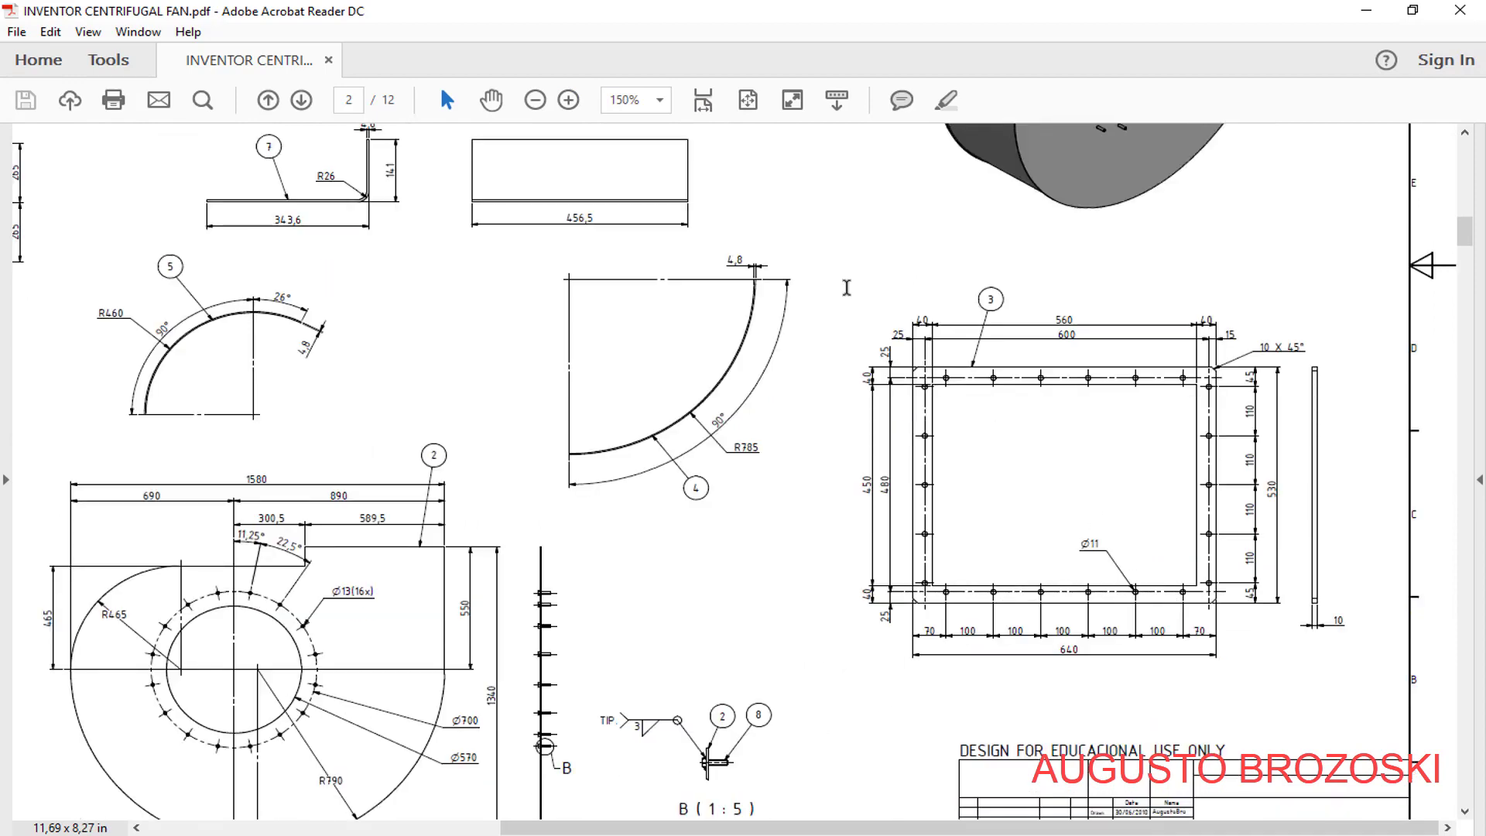
click(568, 99)
drag(771, 827, 1006, 826)
scroll(1045, 586, down, 3)
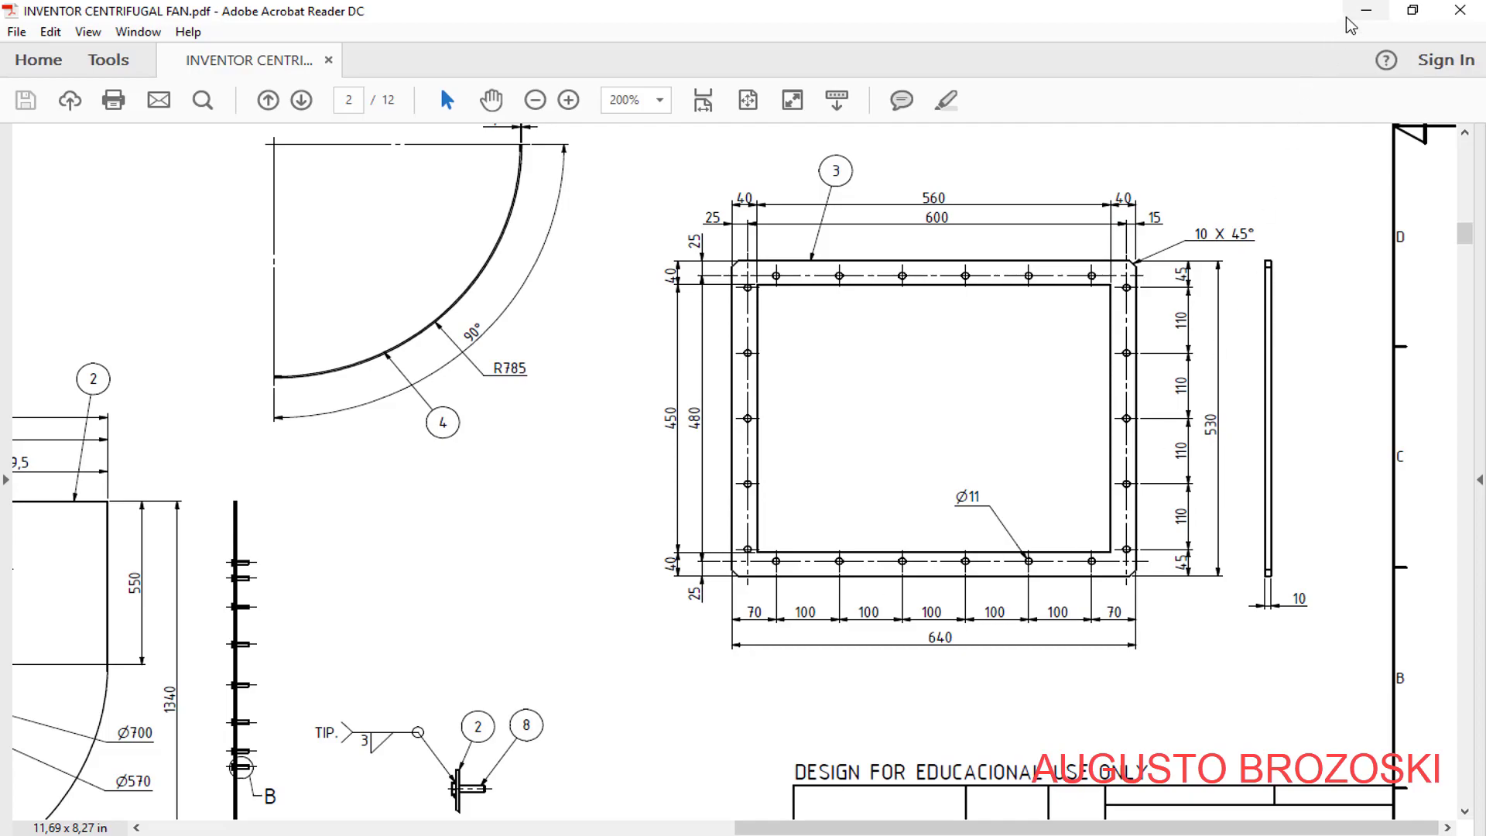
- Switch to Inventor, create a new part from the metric Standard (mm).ipt template and save it as OUTLET FLANGE
click(1366, 10)
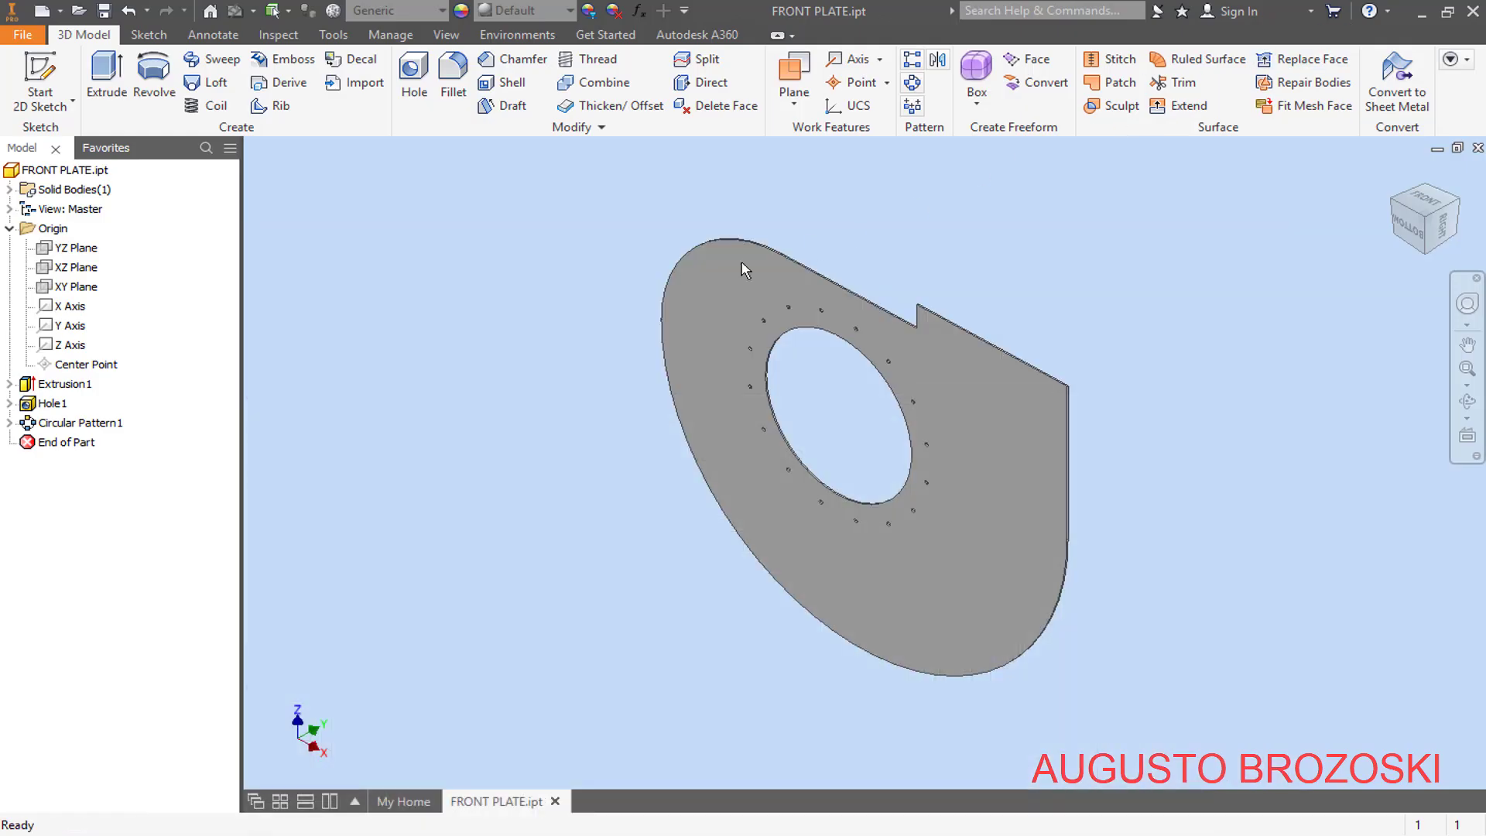
click(40, 17)
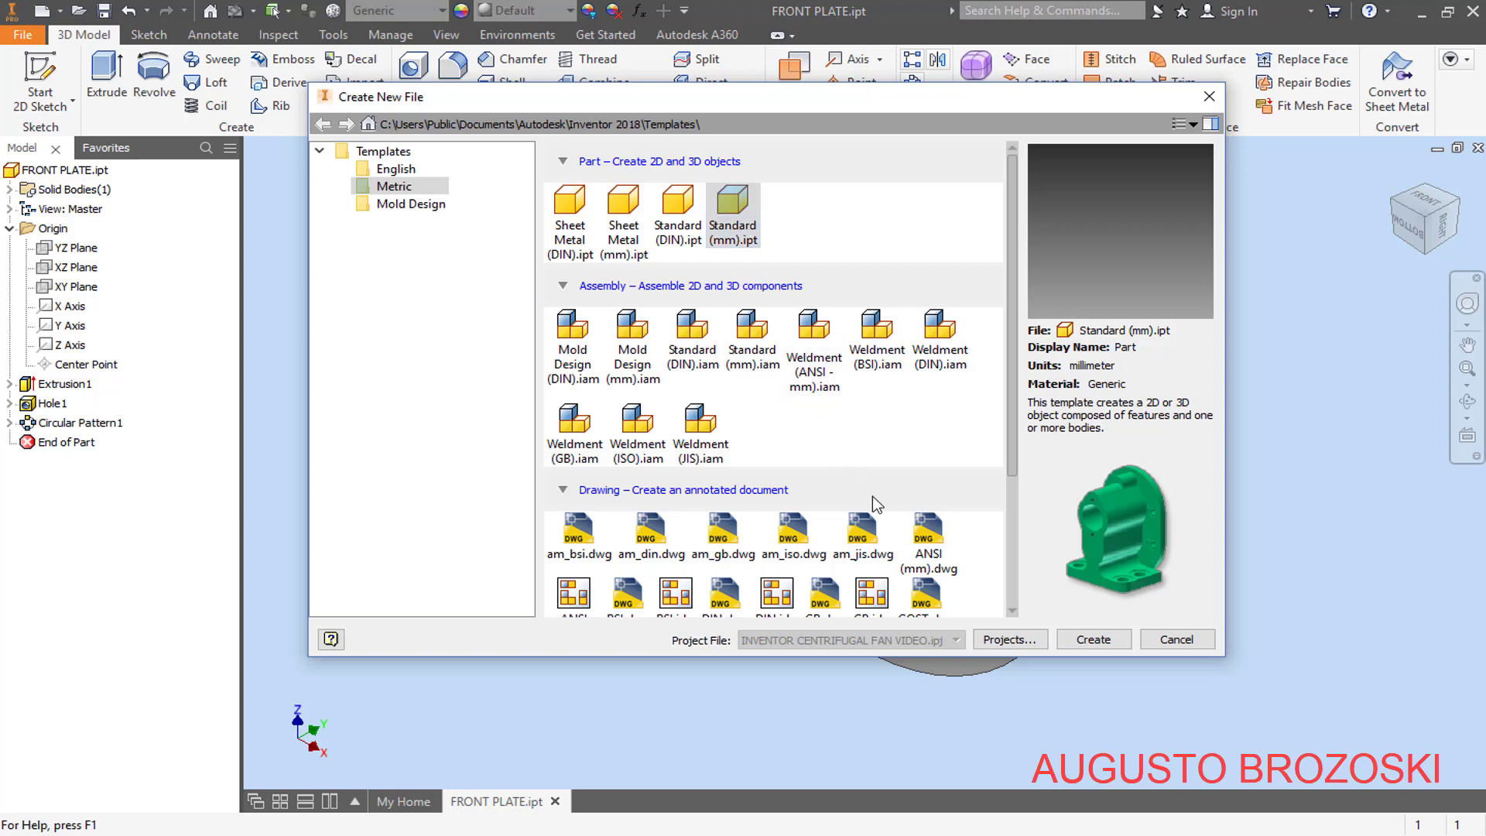
click(1093, 640)
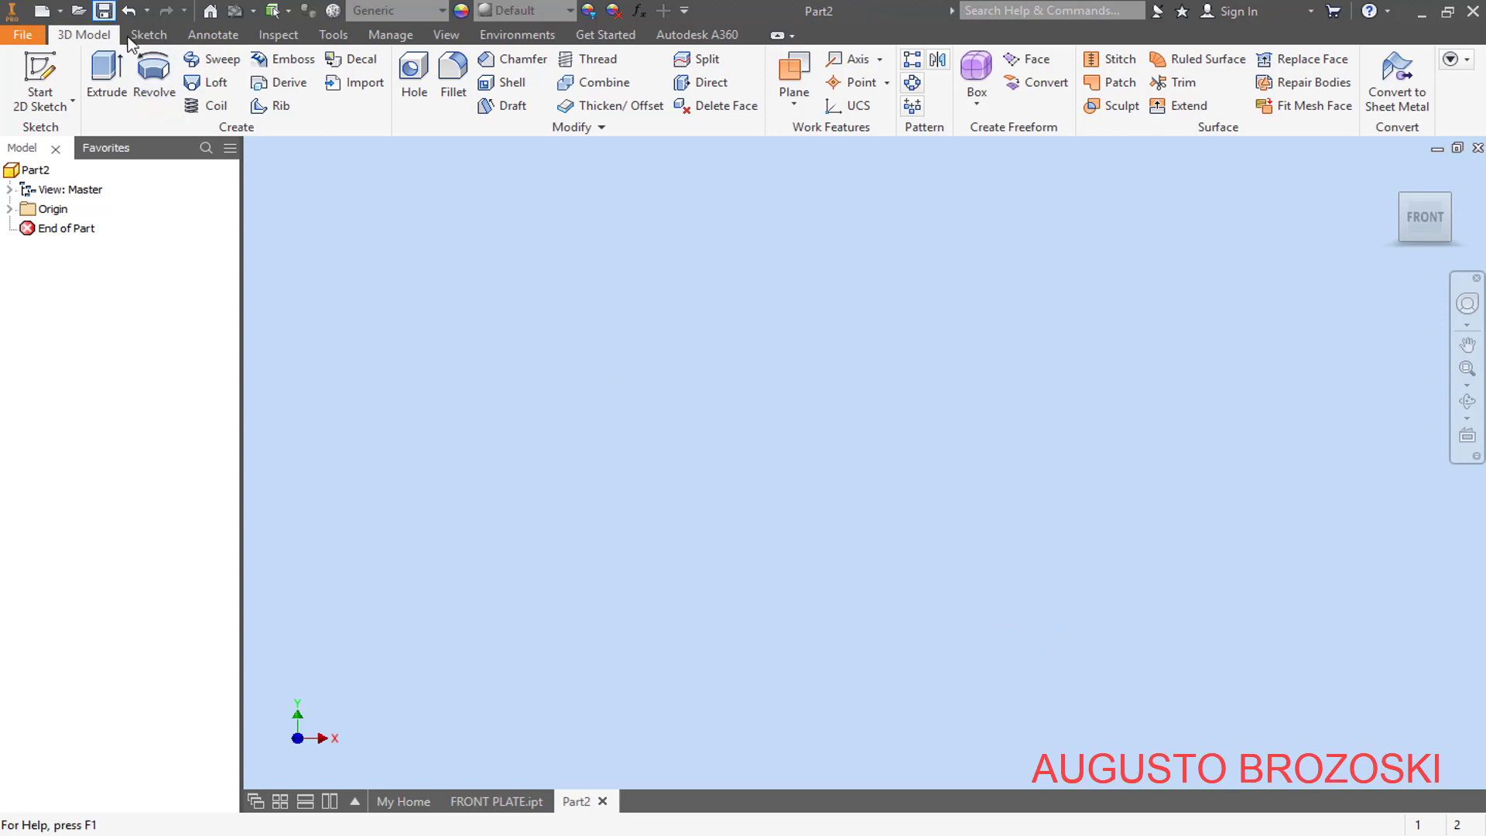
click(104, 11)
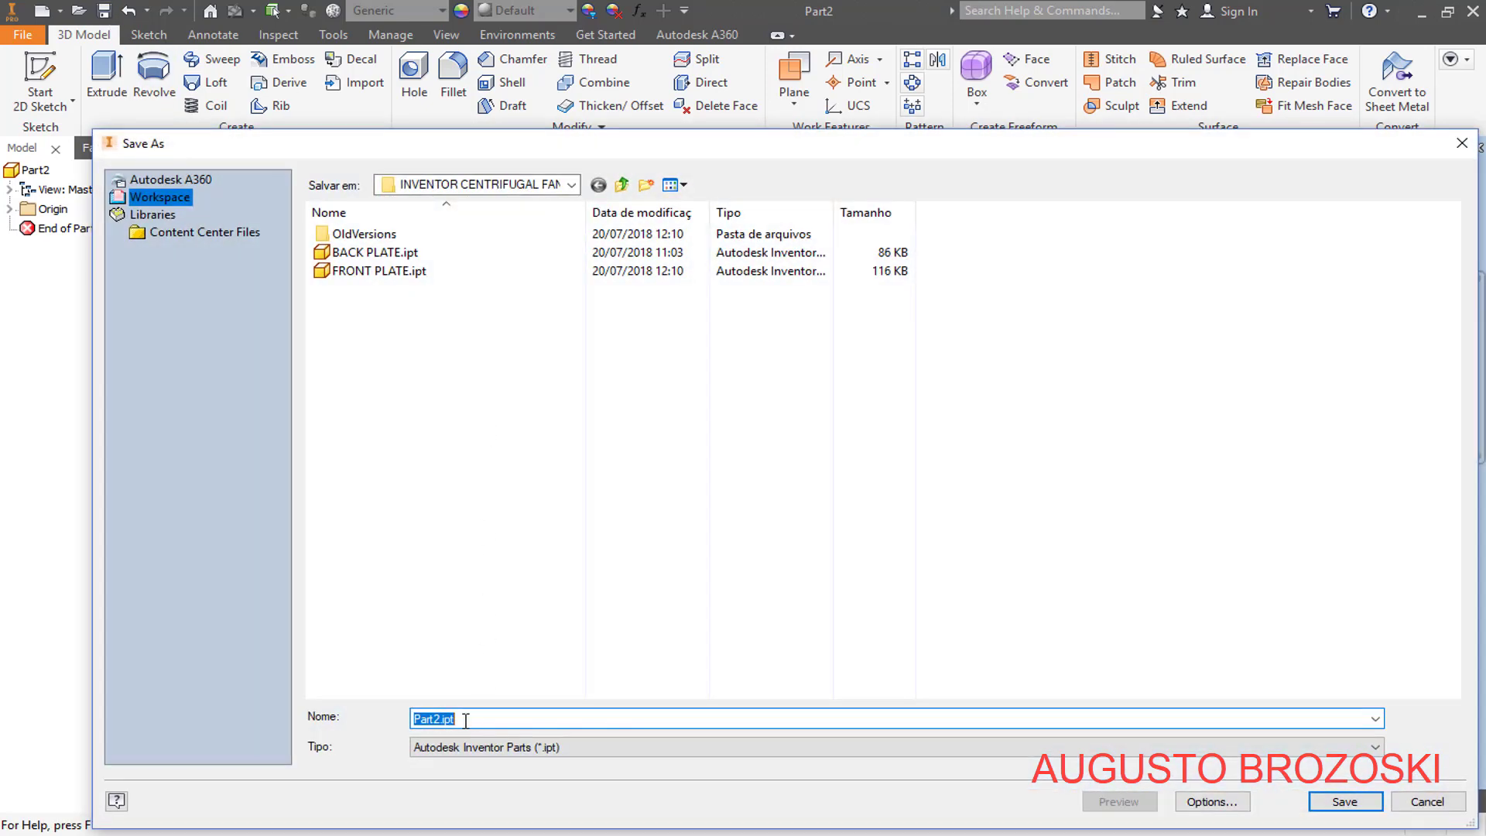
text(OUTLET FLANGE)
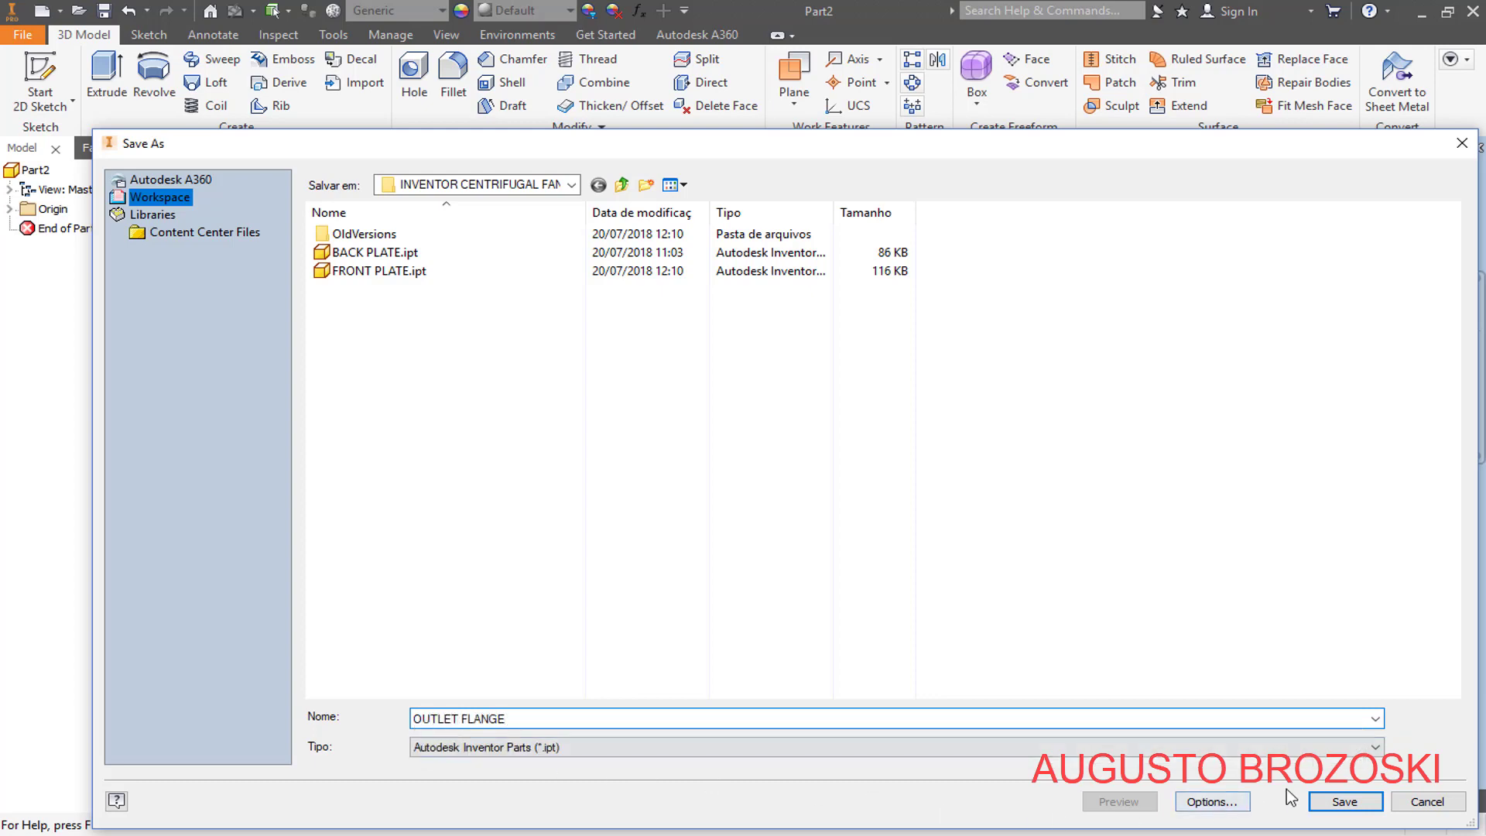
click(1343, 801)
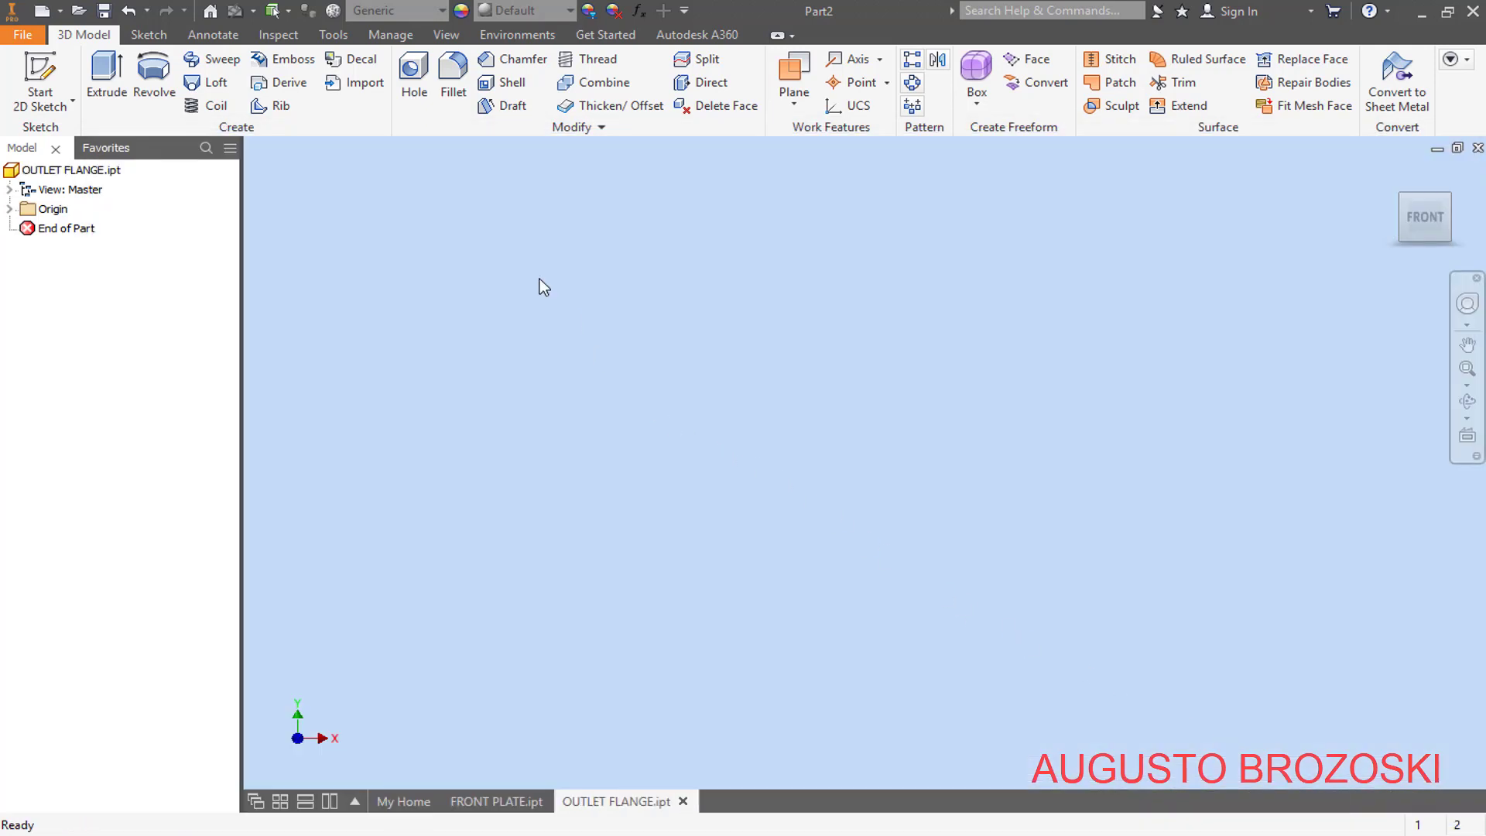
- Start a sketch on the XY plane and draw a two-point center rectangle about 41 mm wide, centred on the origin
click(60, 82)
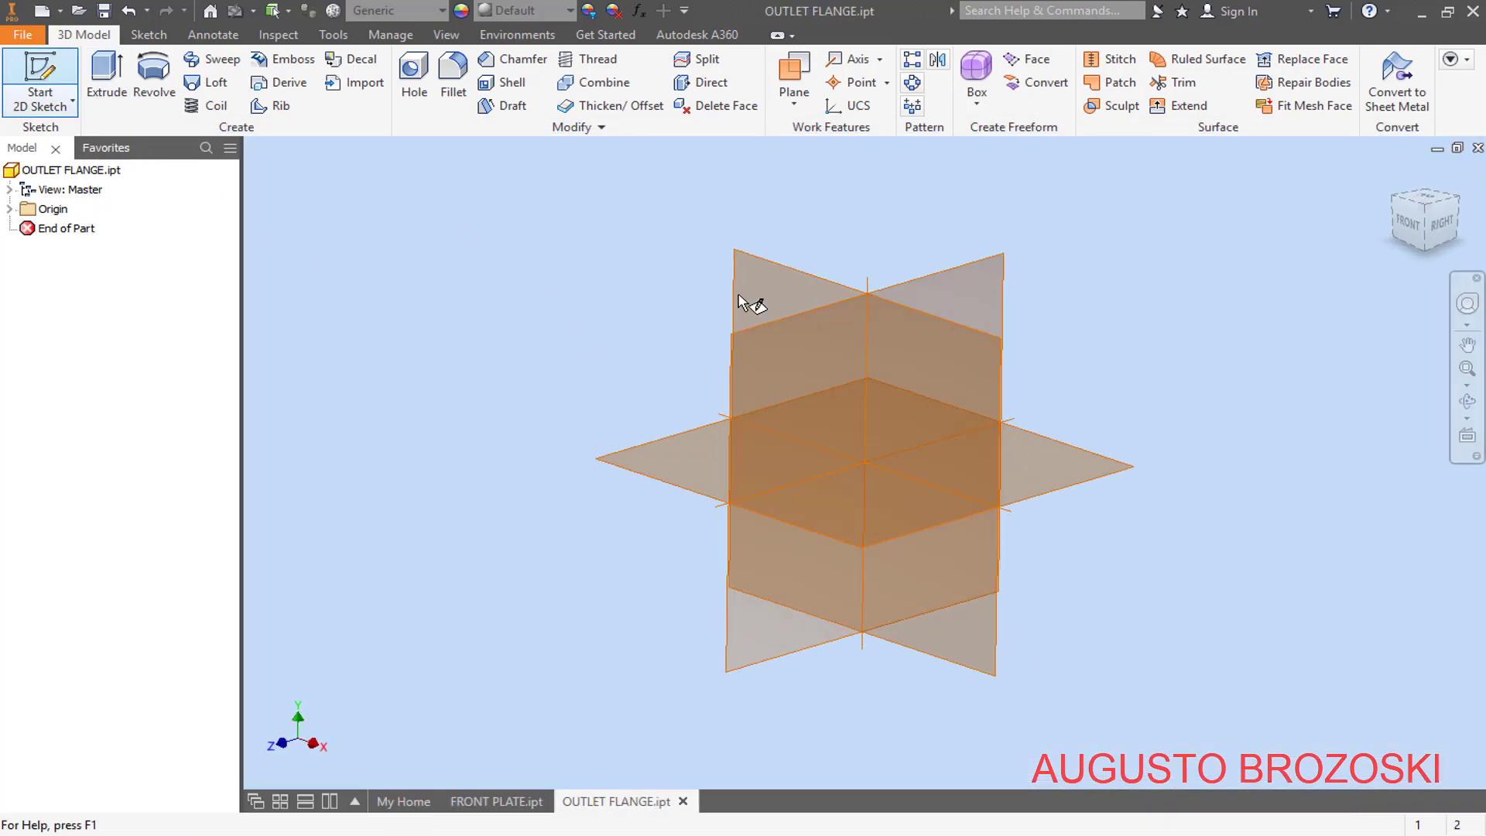
click(1393, 176)
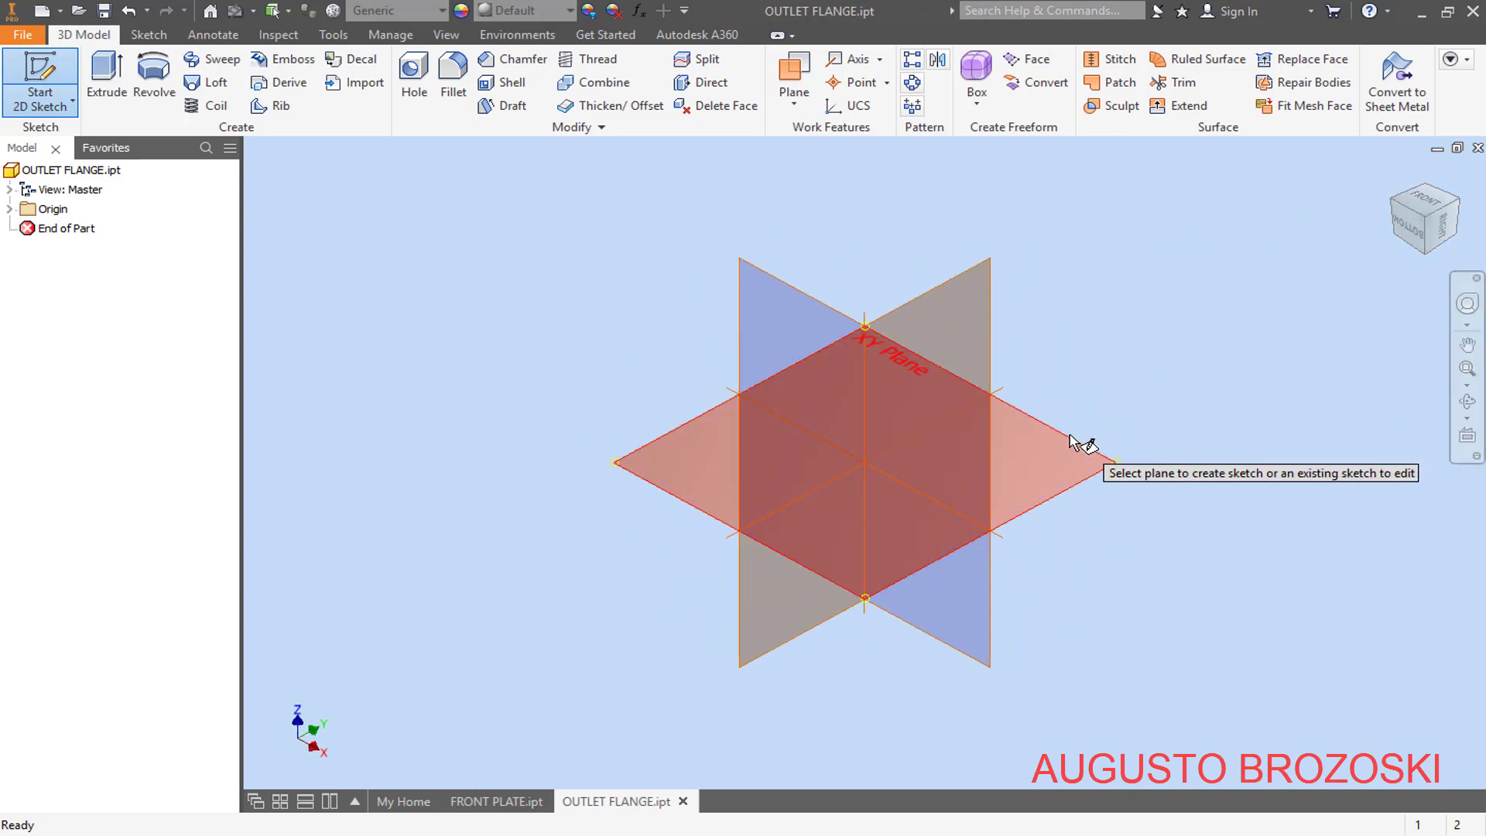
click(1072, 441)
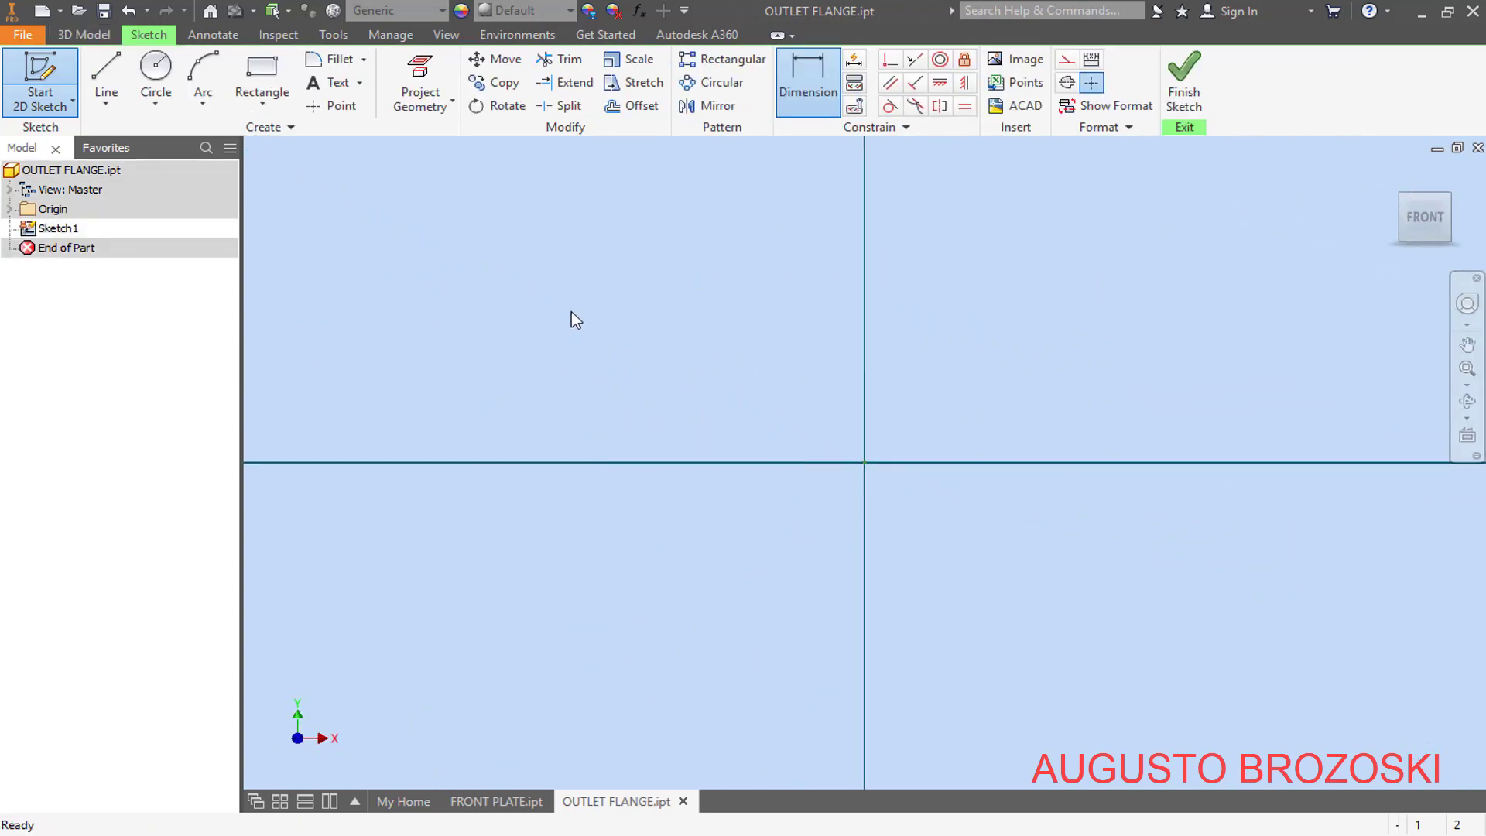
click(261, 106)
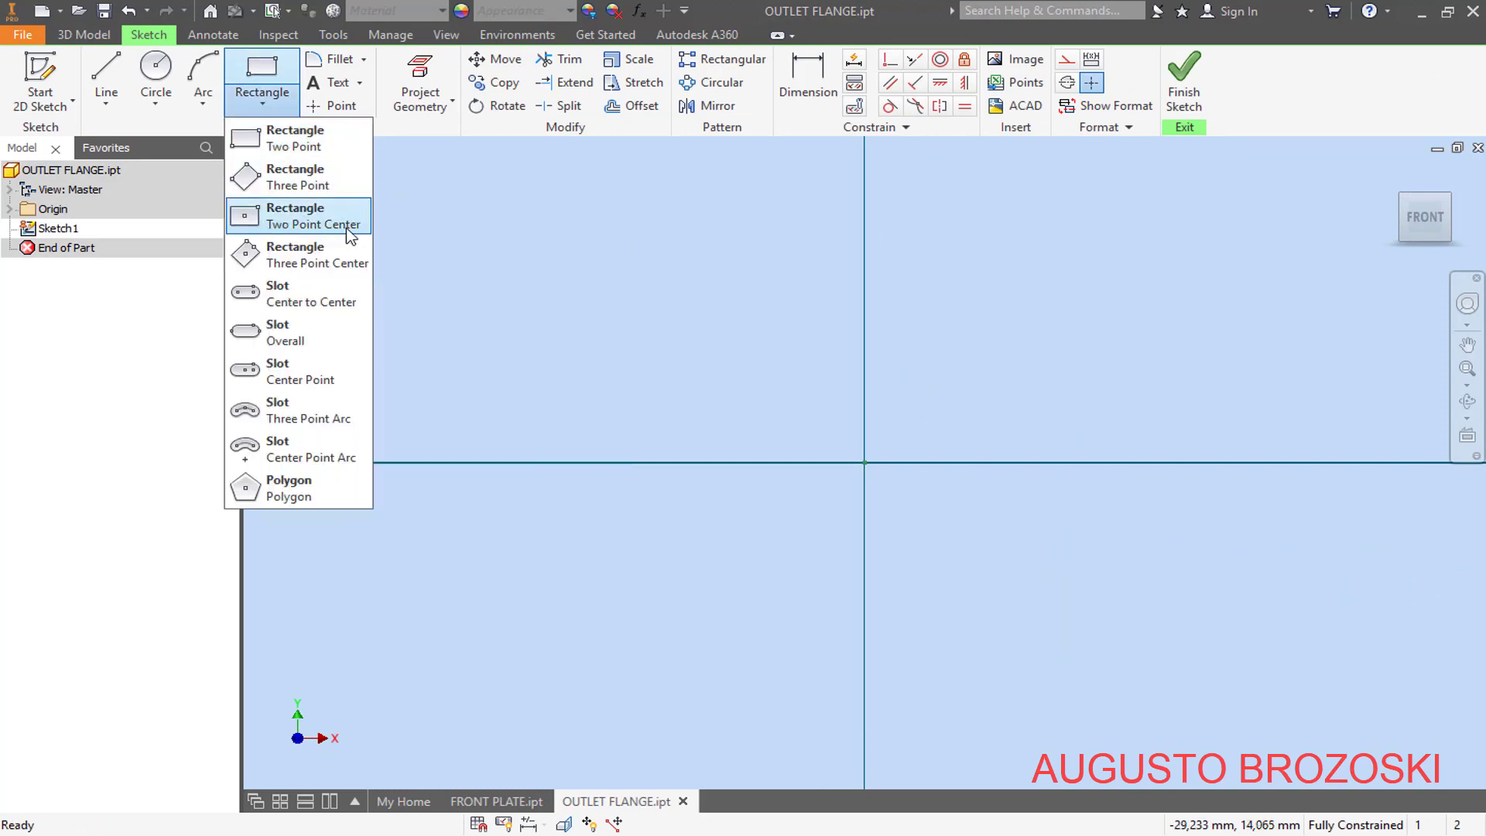
click(268, 226)
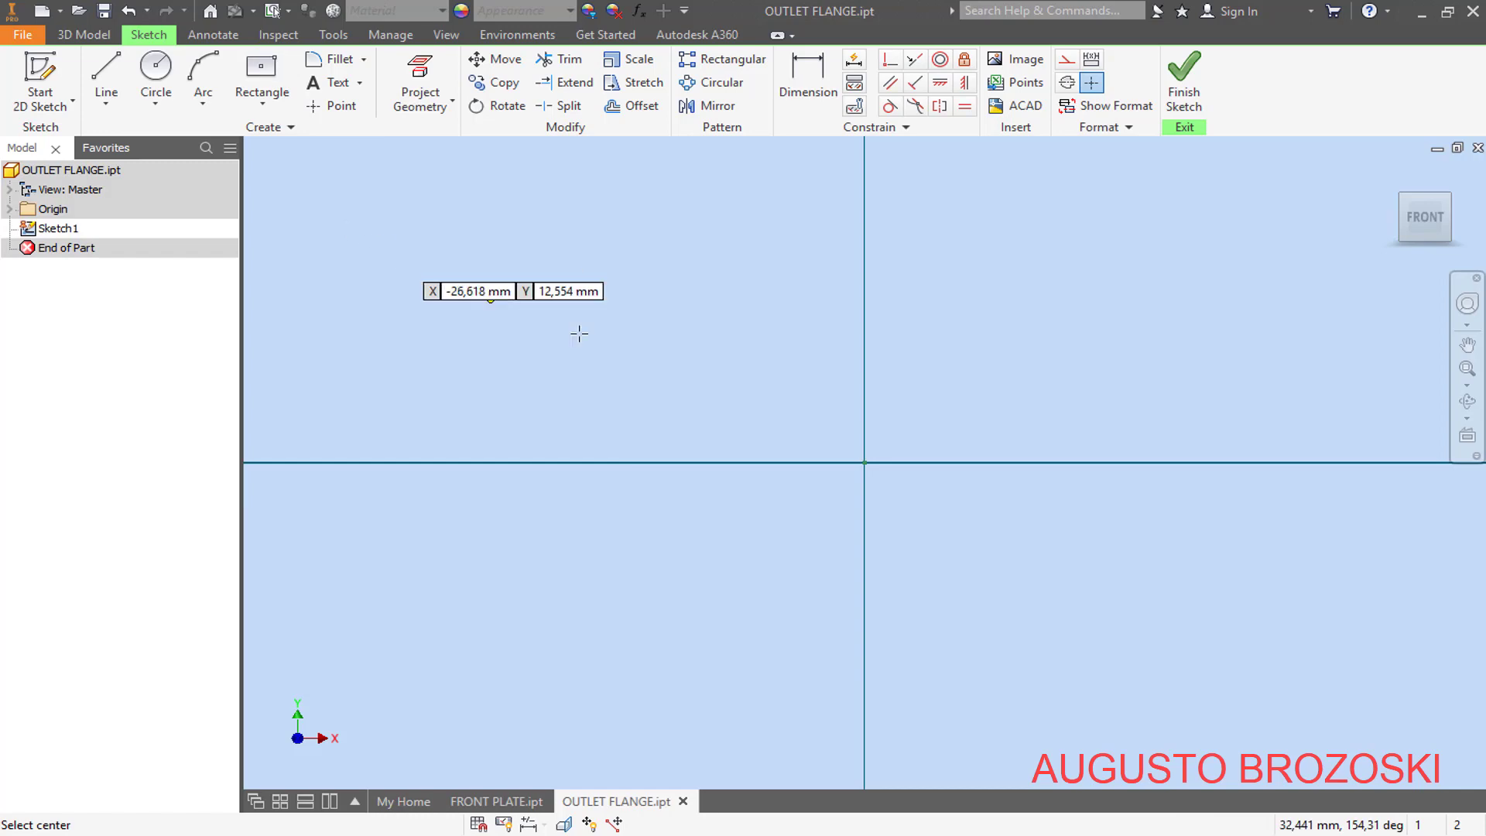
click(865, 463)
click(1227, 247)
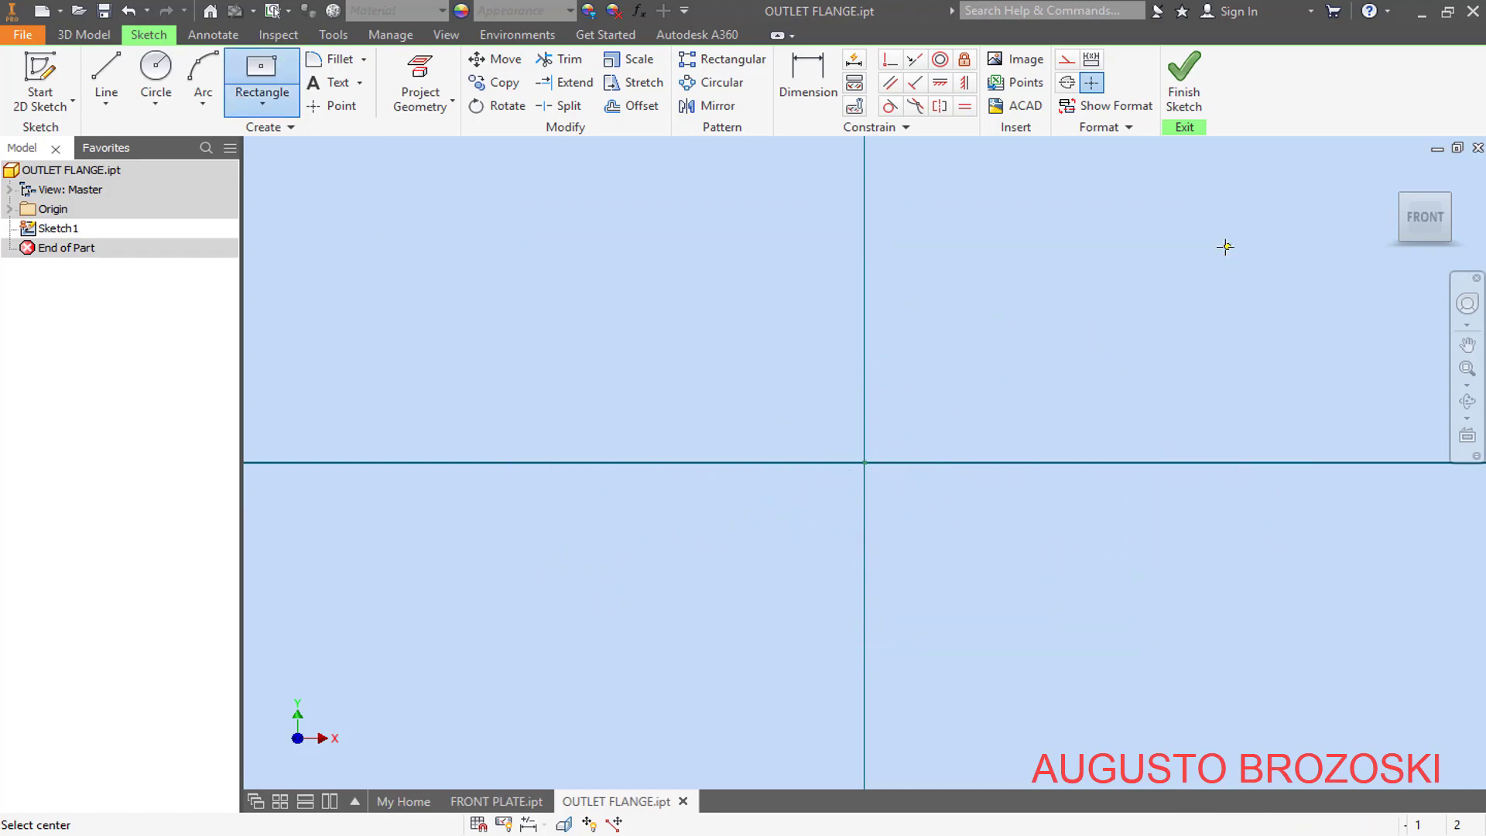
- Dimension the rectangle's width, consulting the flange drawing in Acrobat Reader, and set it to 640 mm in Inventor
click(807, 81)
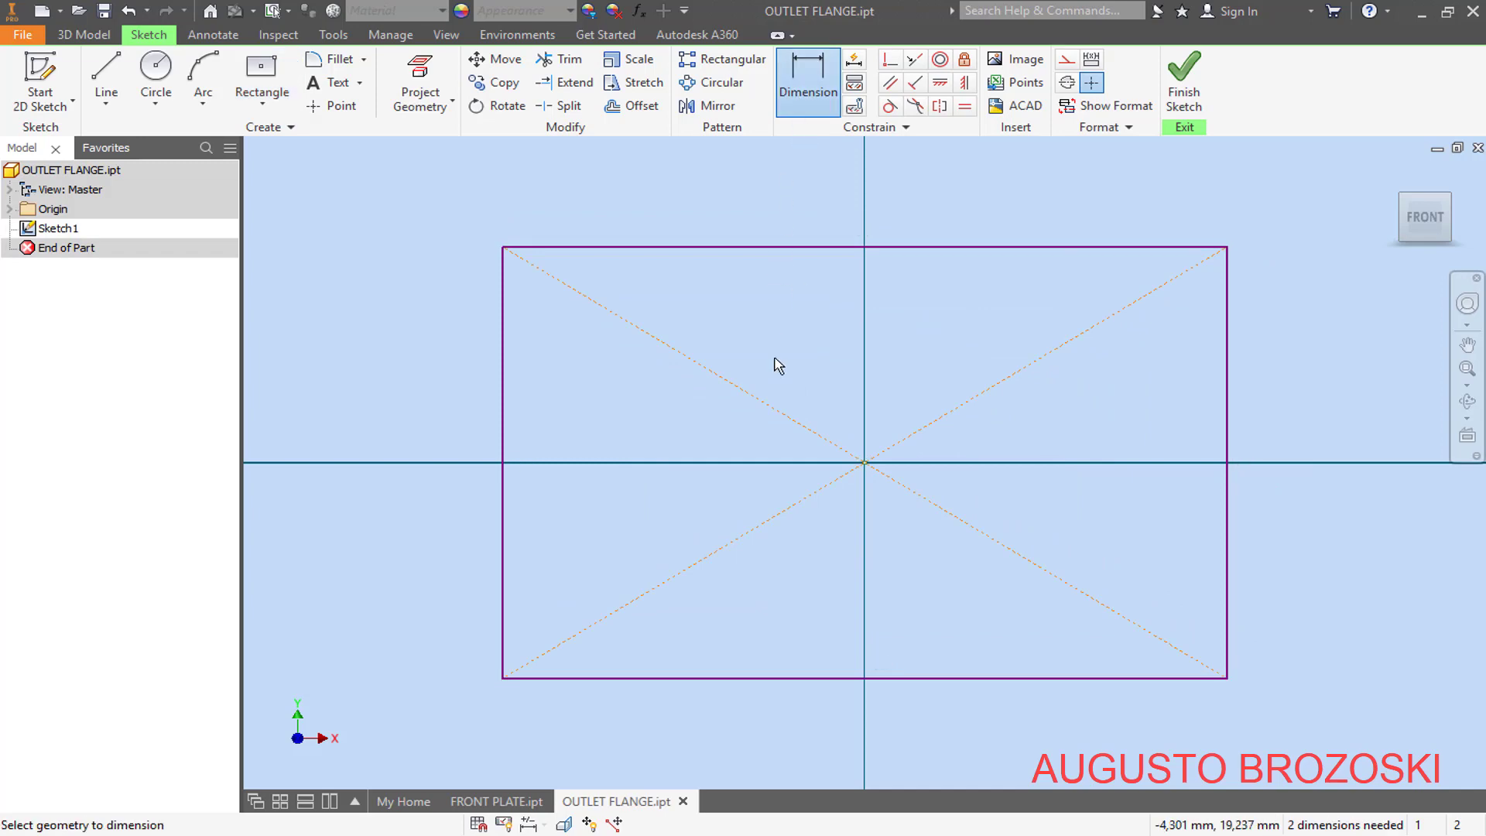
click(801, 678)
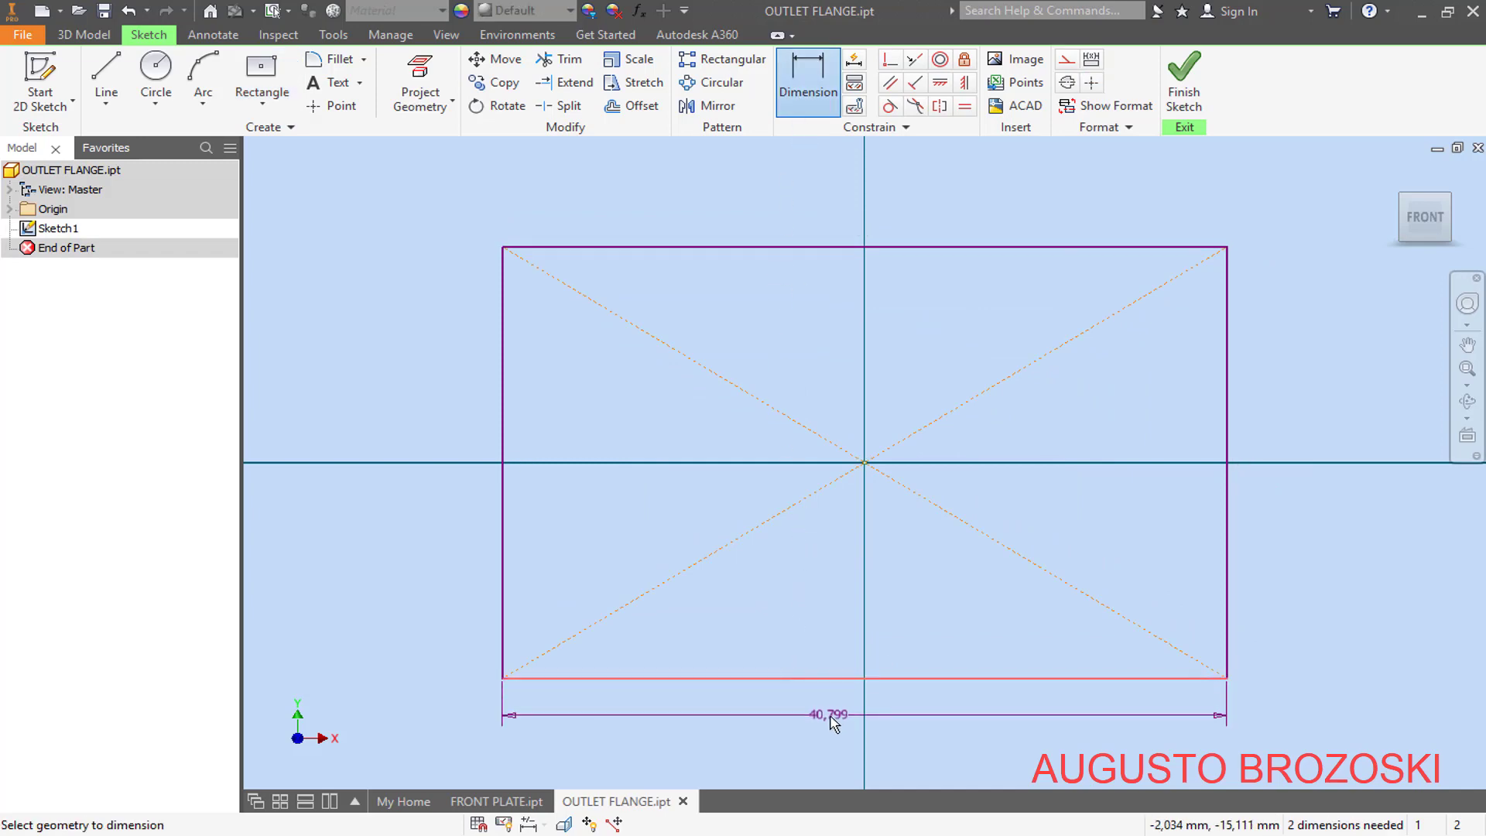
click(789, 719)
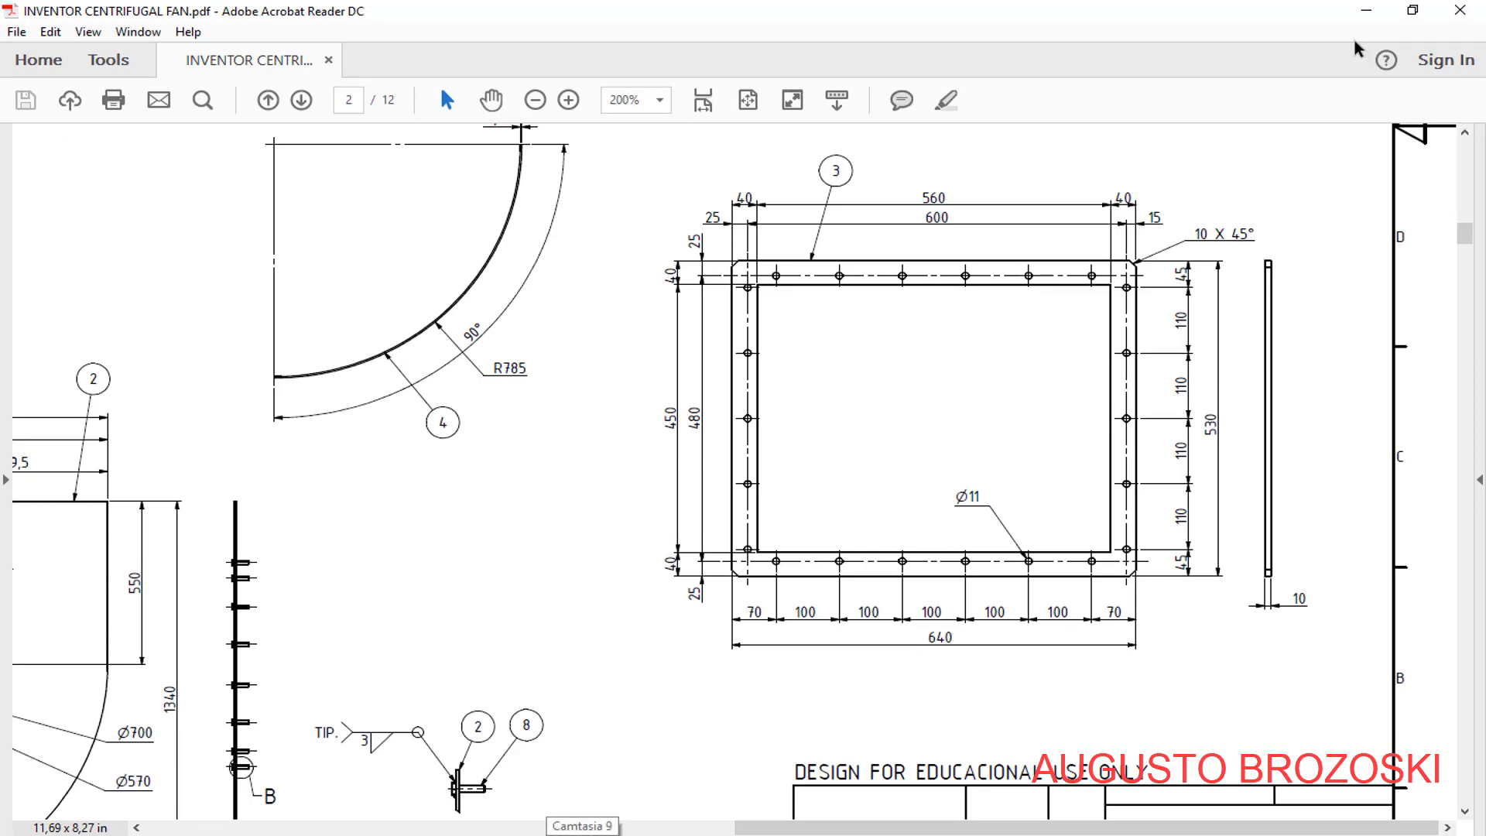
click(1364, 11)
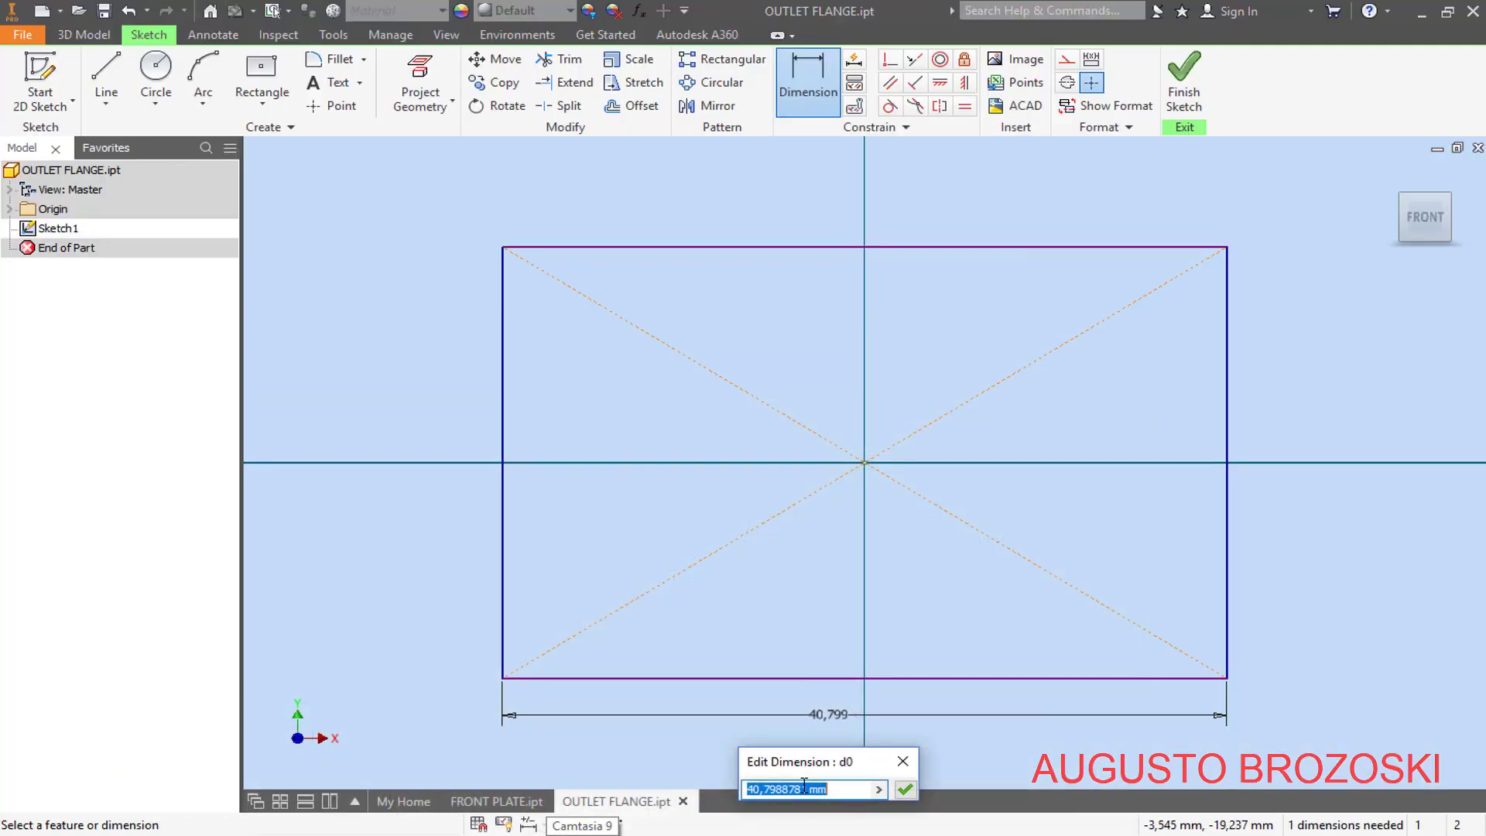
text(6)
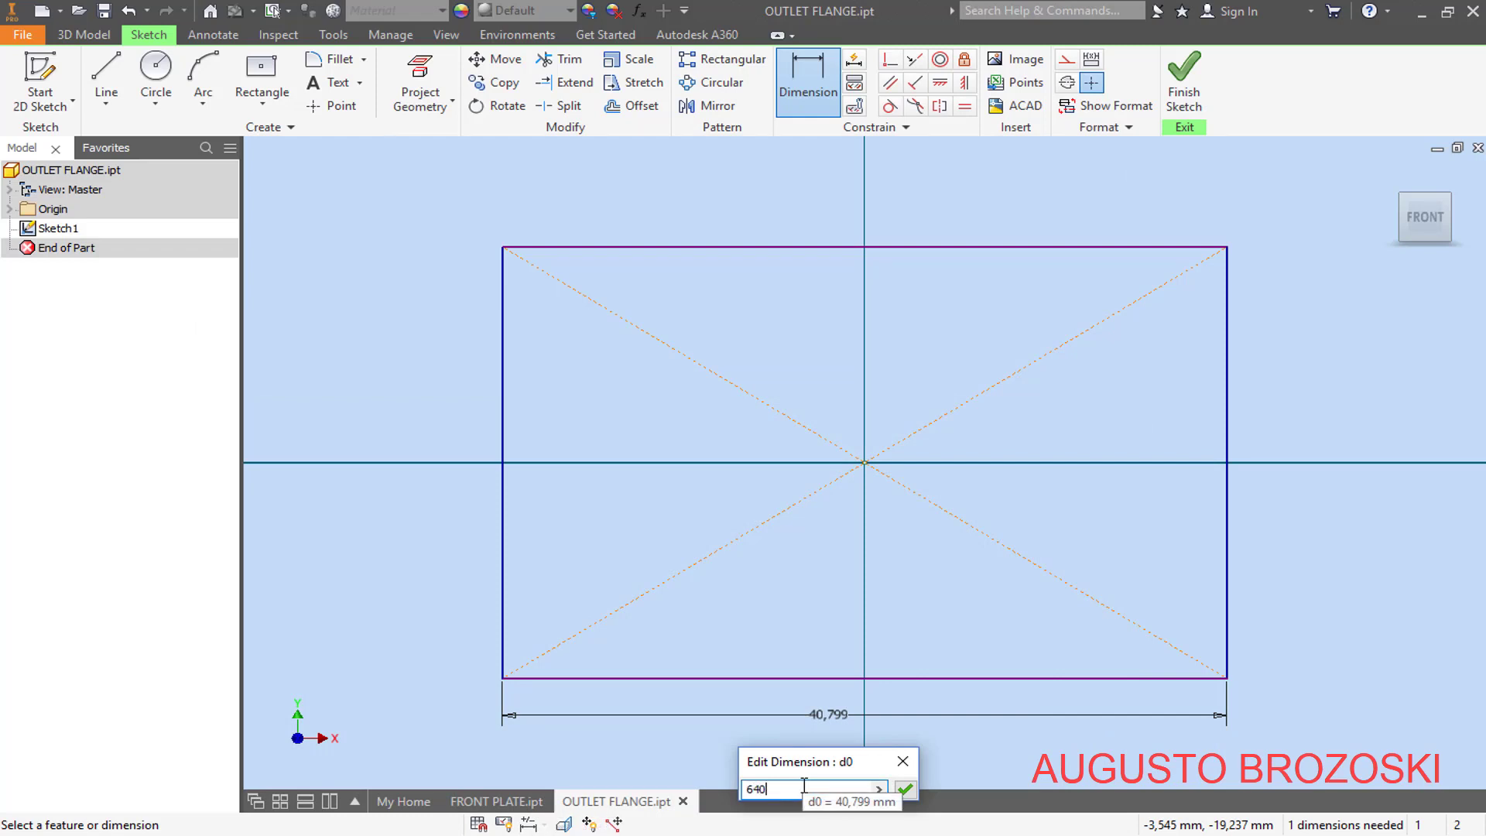
text(40)
key(Return)
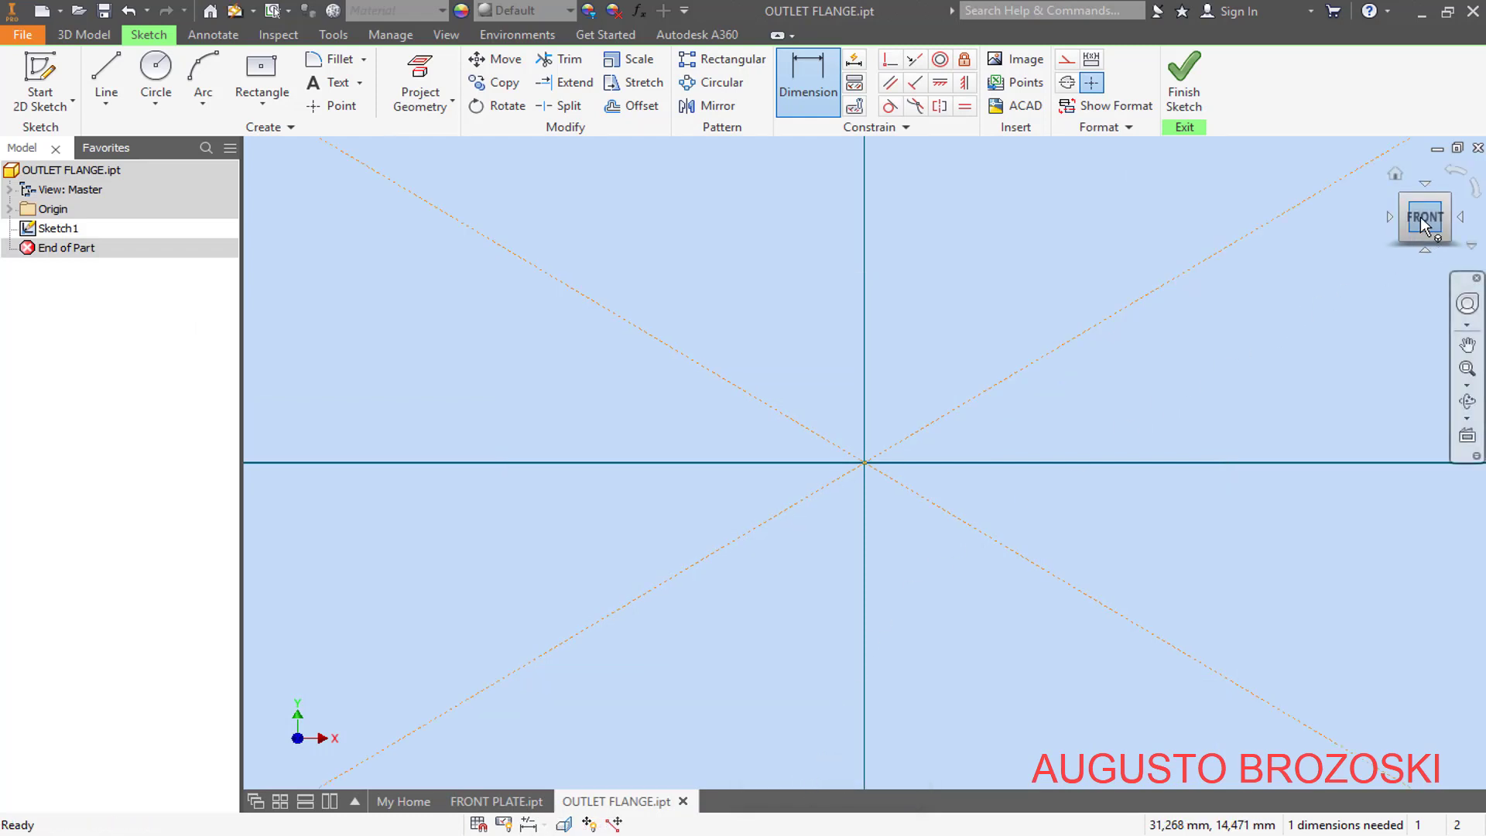
click(1420, 216)
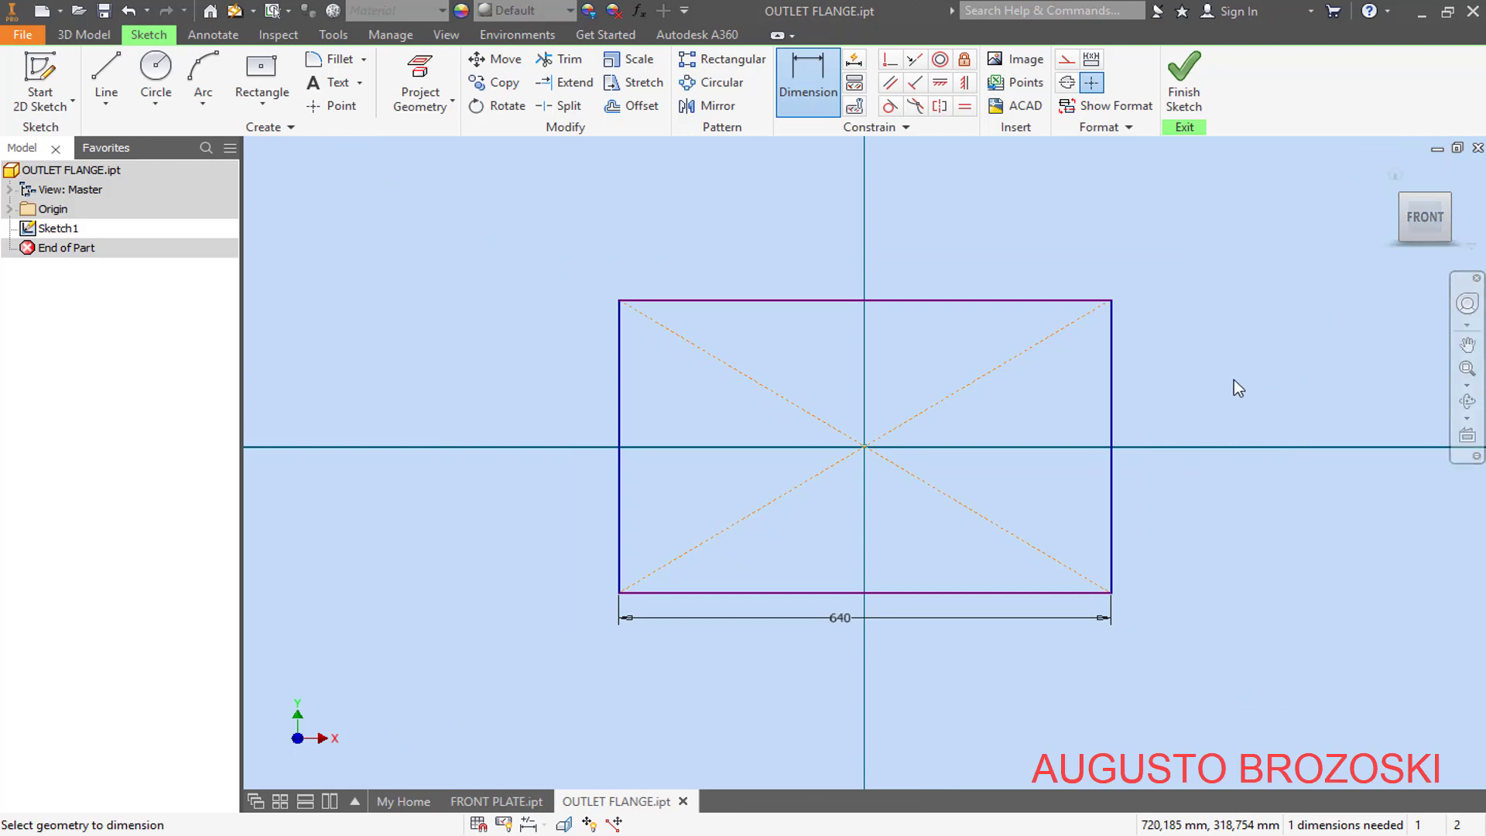
- Dimension the rectangle's height and set it to 530 mm
click(1113, 391)
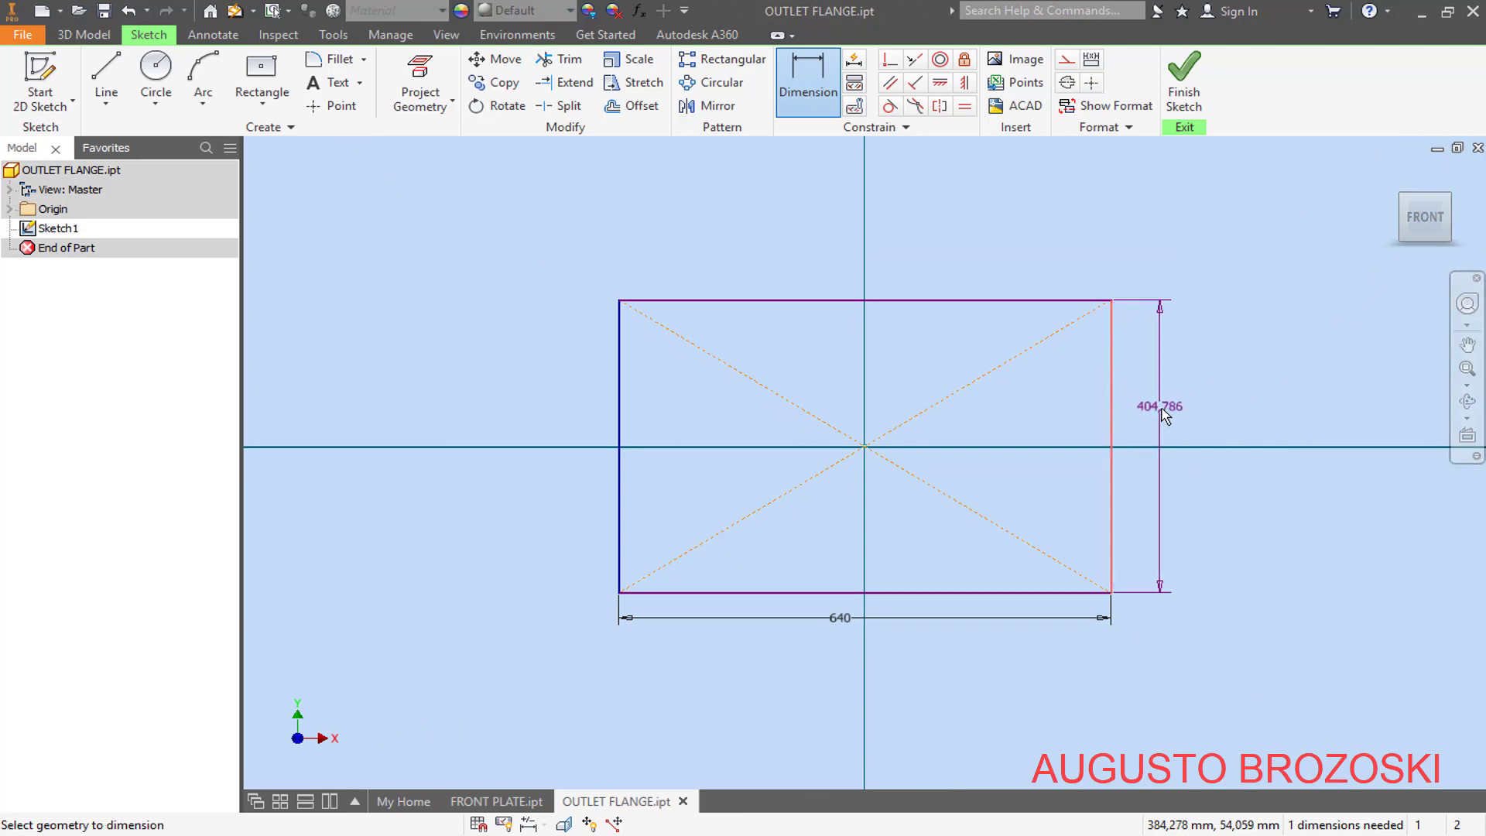
click(1162, 411)
text(530)
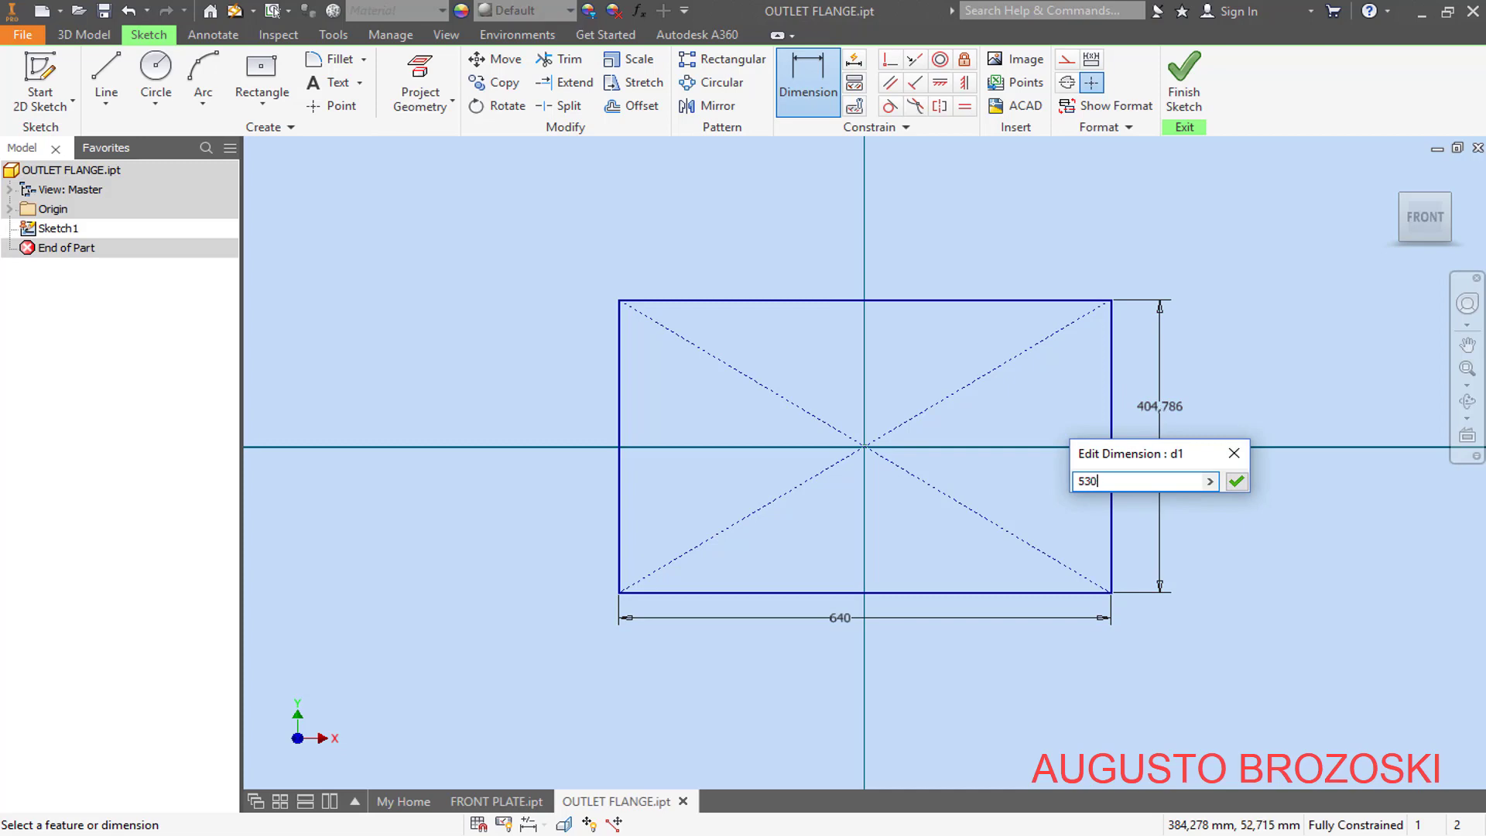
key(Return)
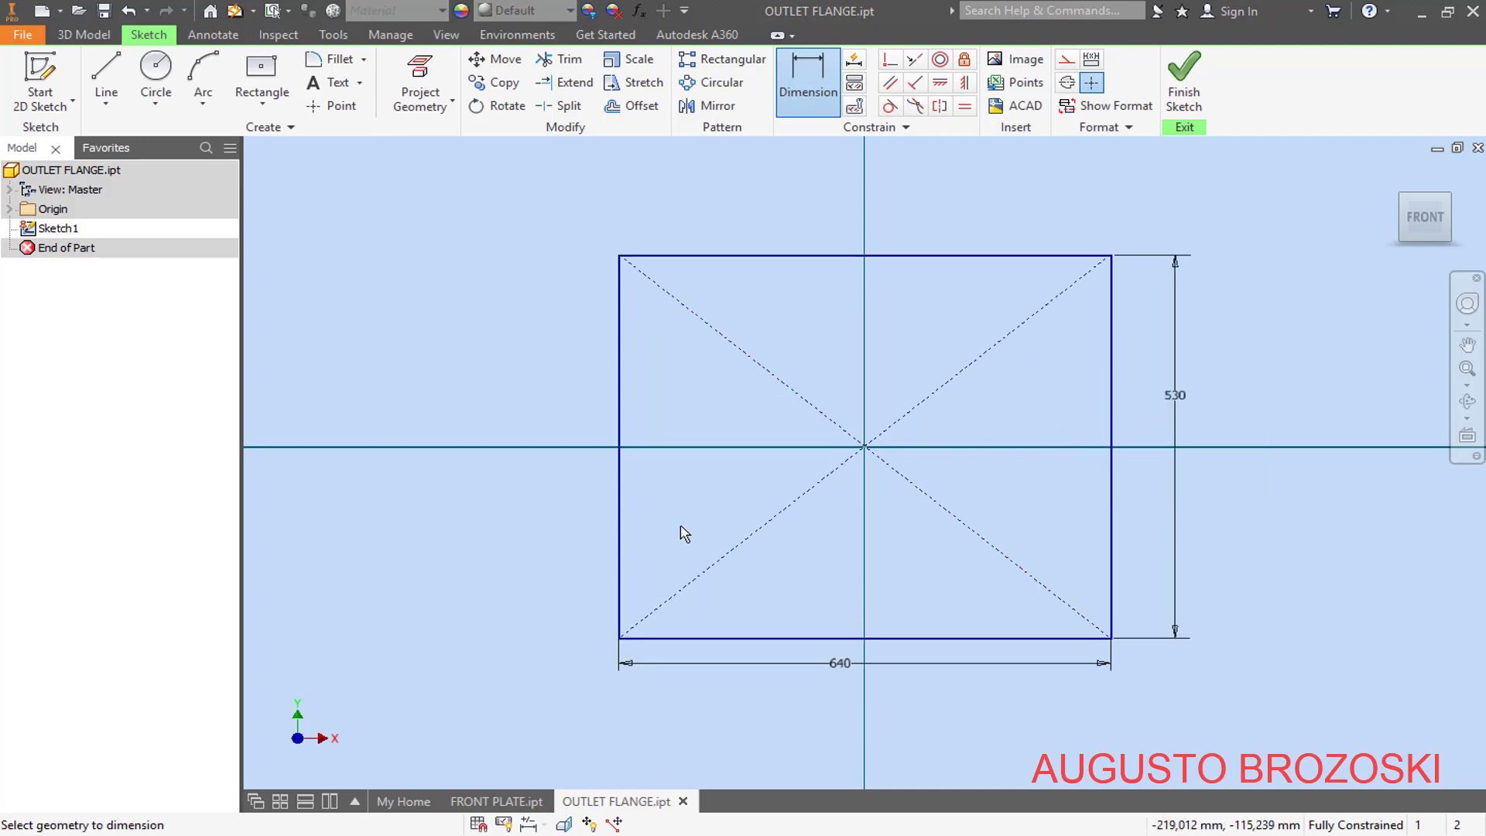
- Draw a second center rectangle about 532 by 339 mm from the origin, inside the first one
click(264, 67)
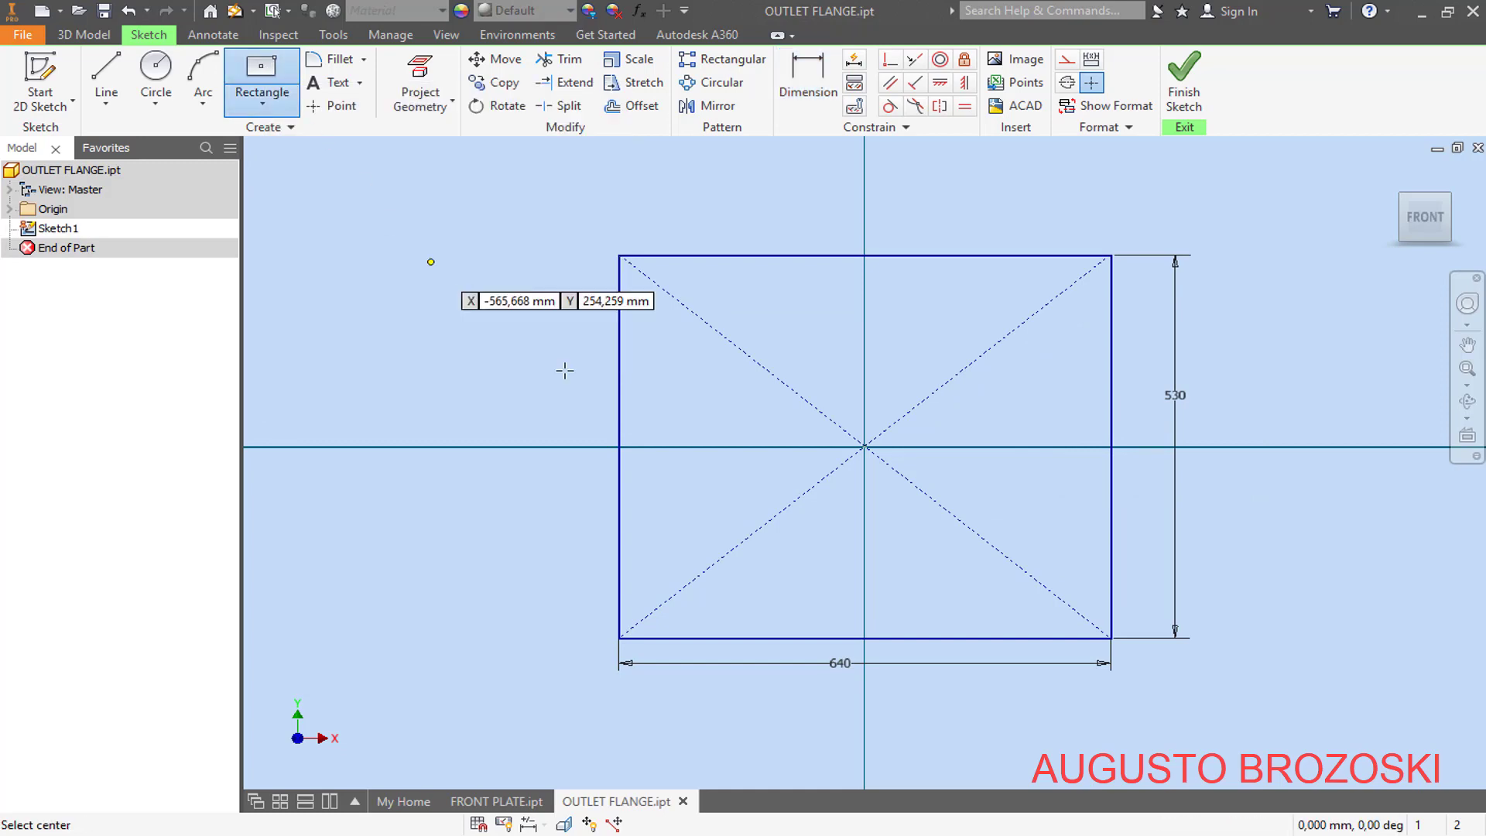
click(865, 447)
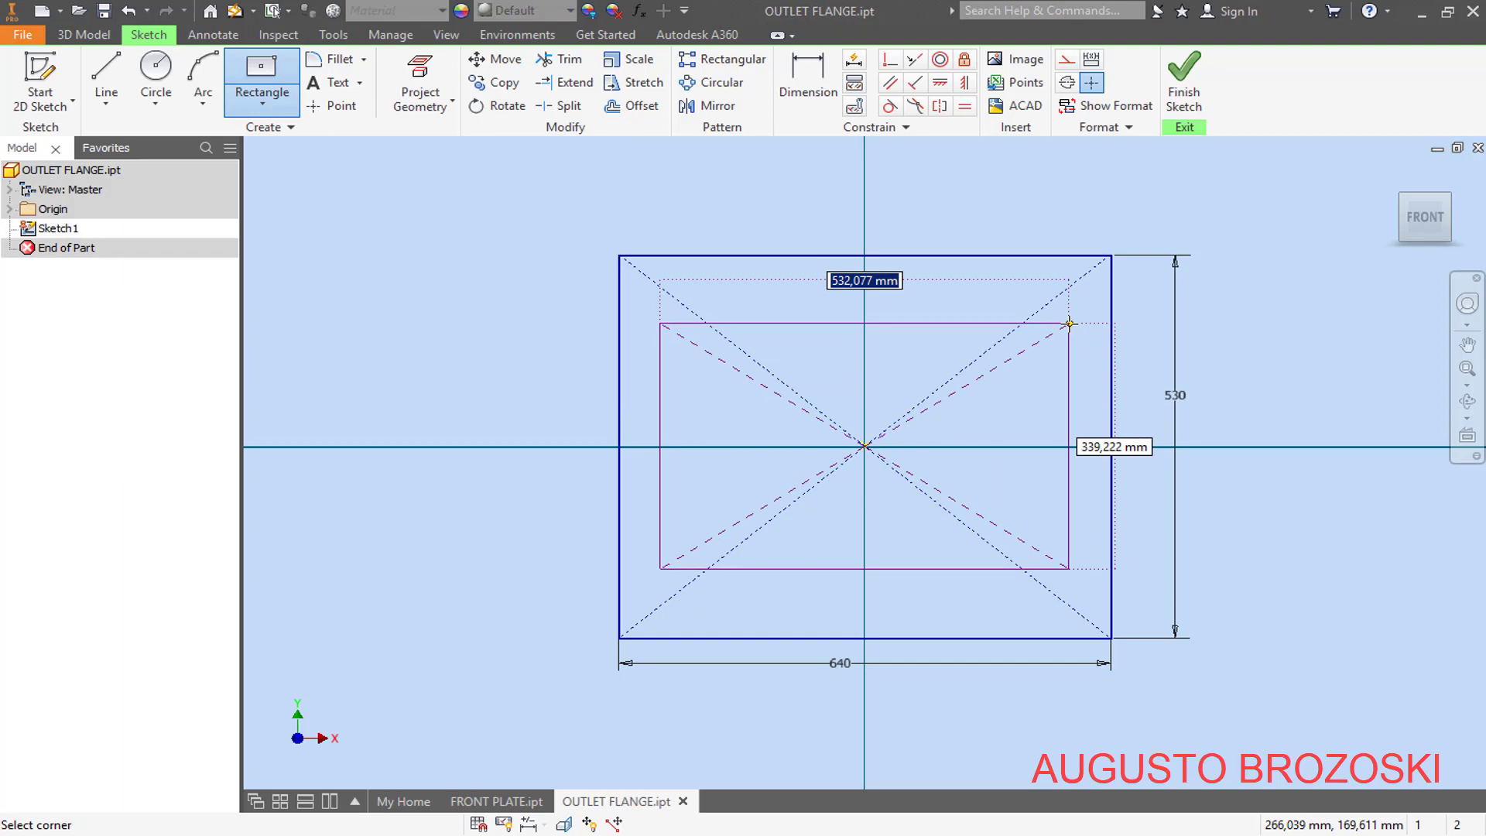
click(1069, 323)
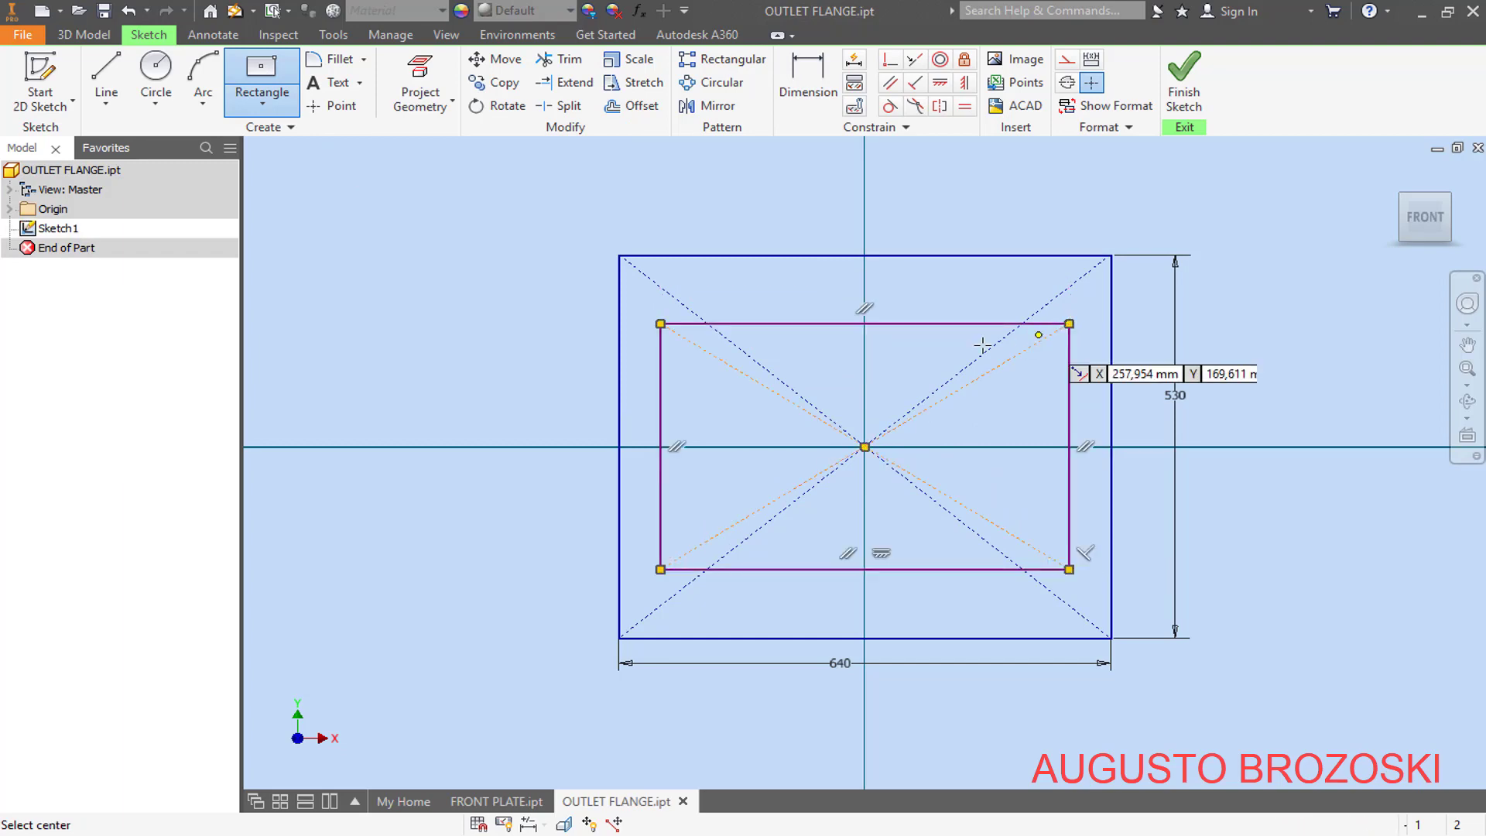
- Dimension the inner rectangle's width, checking the flange drawing in Acrobat Reader, and set it to 560 mm in Inventor
click(790, 93)
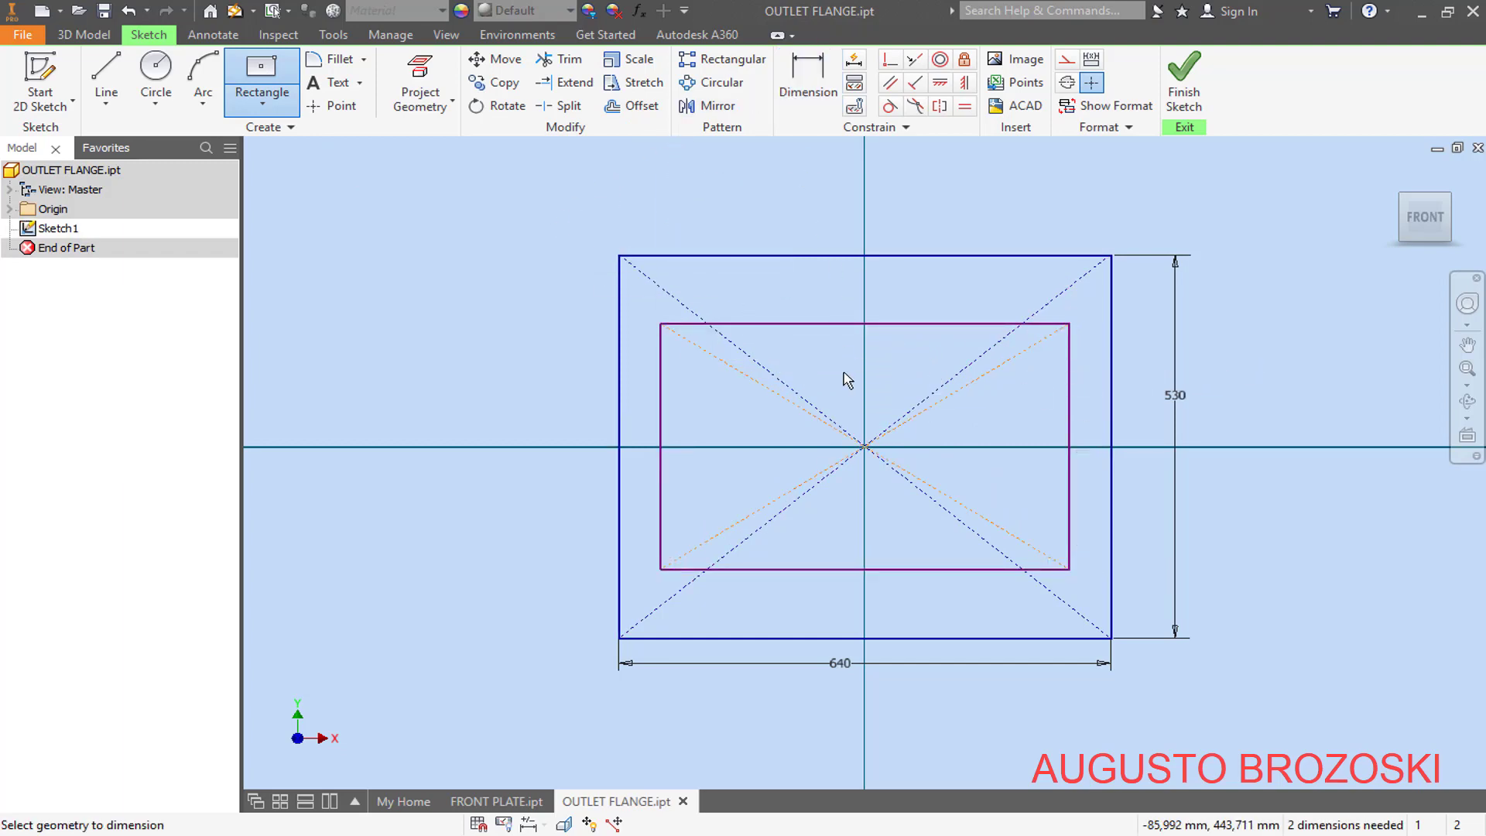
click(835, 570)
click(873, 657)
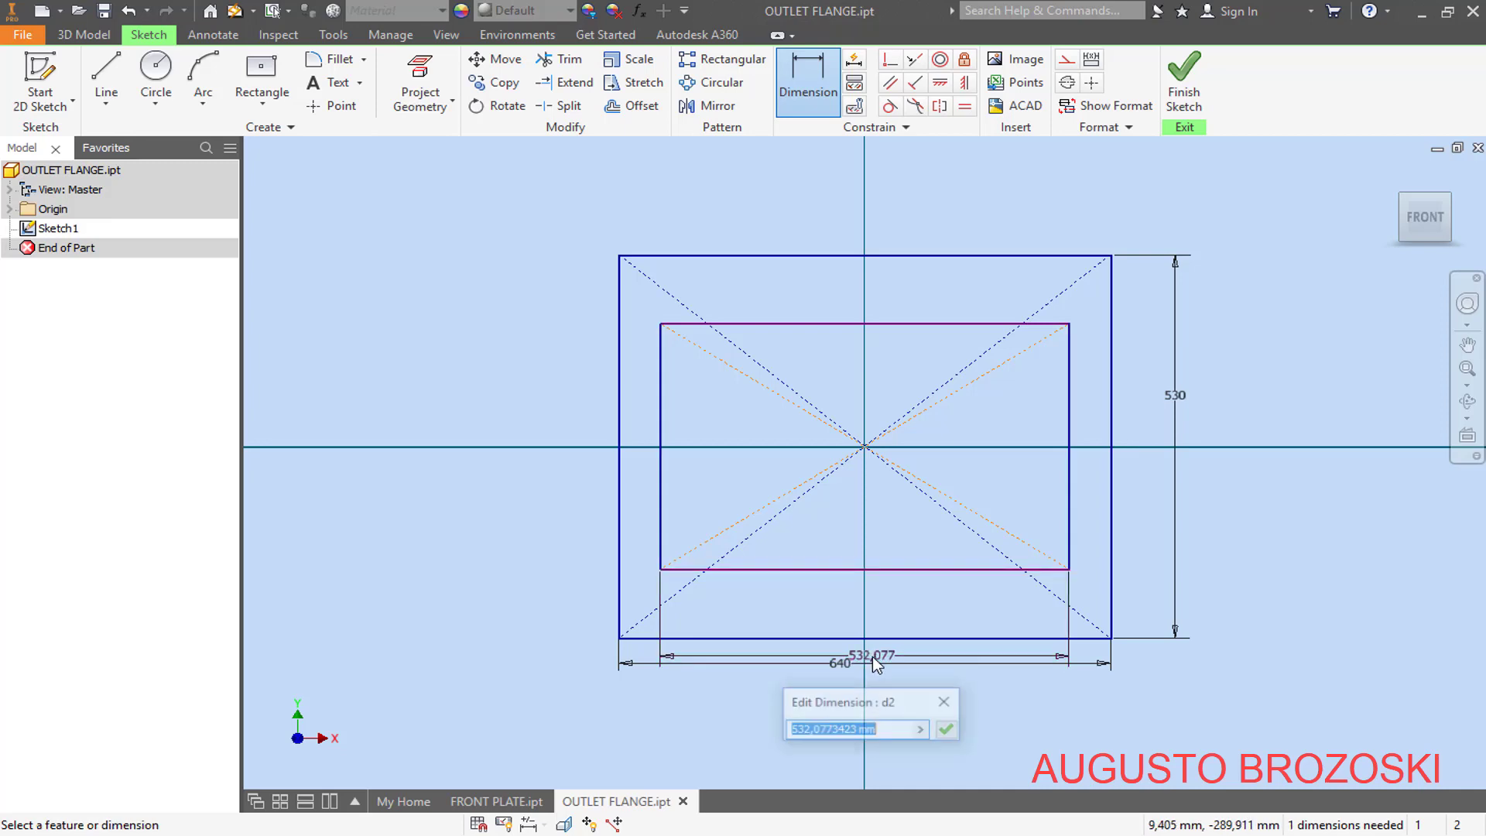
click(550, 835)
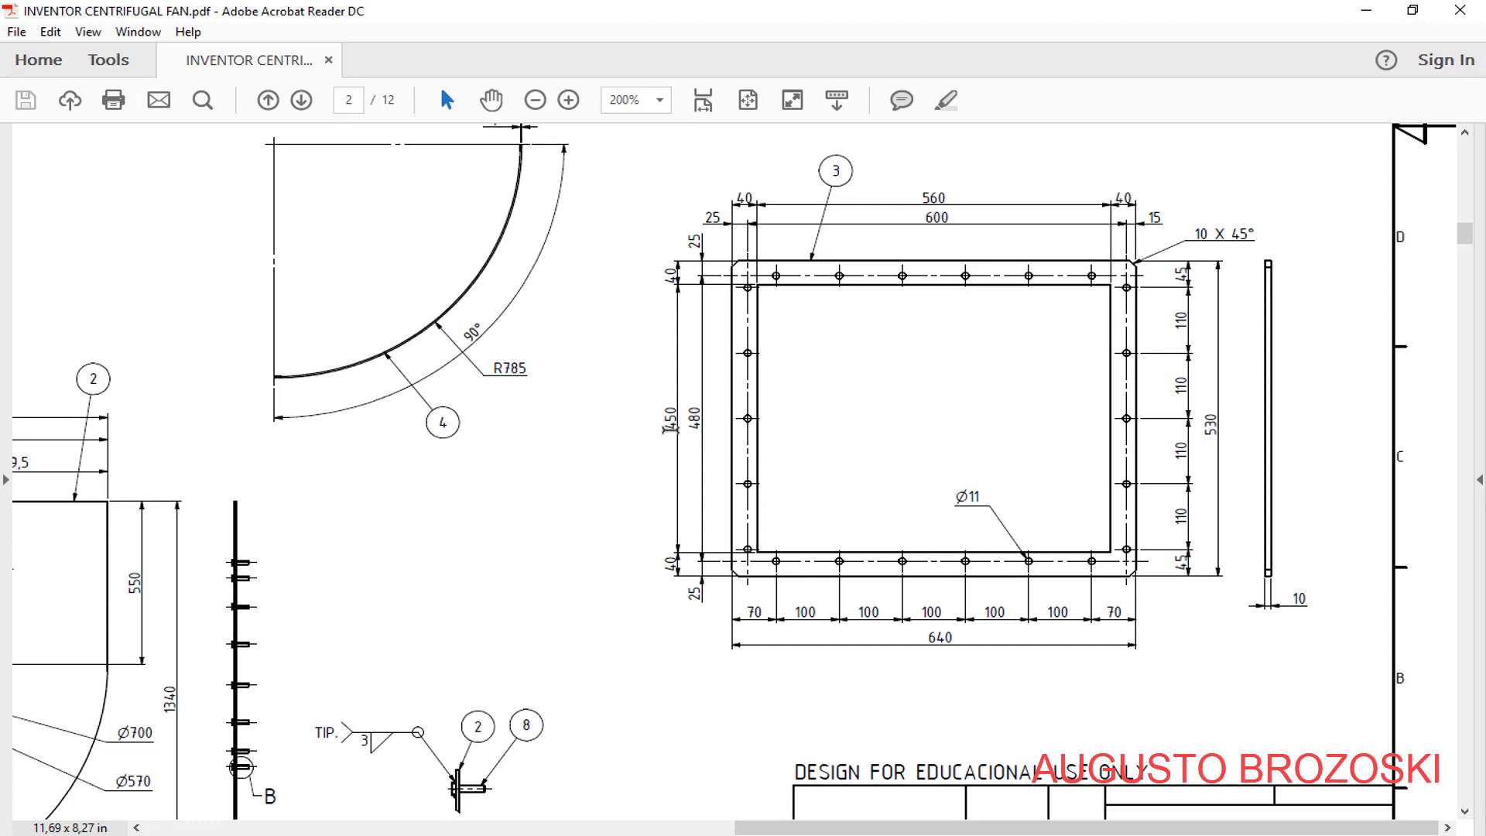
click(1366, 10)
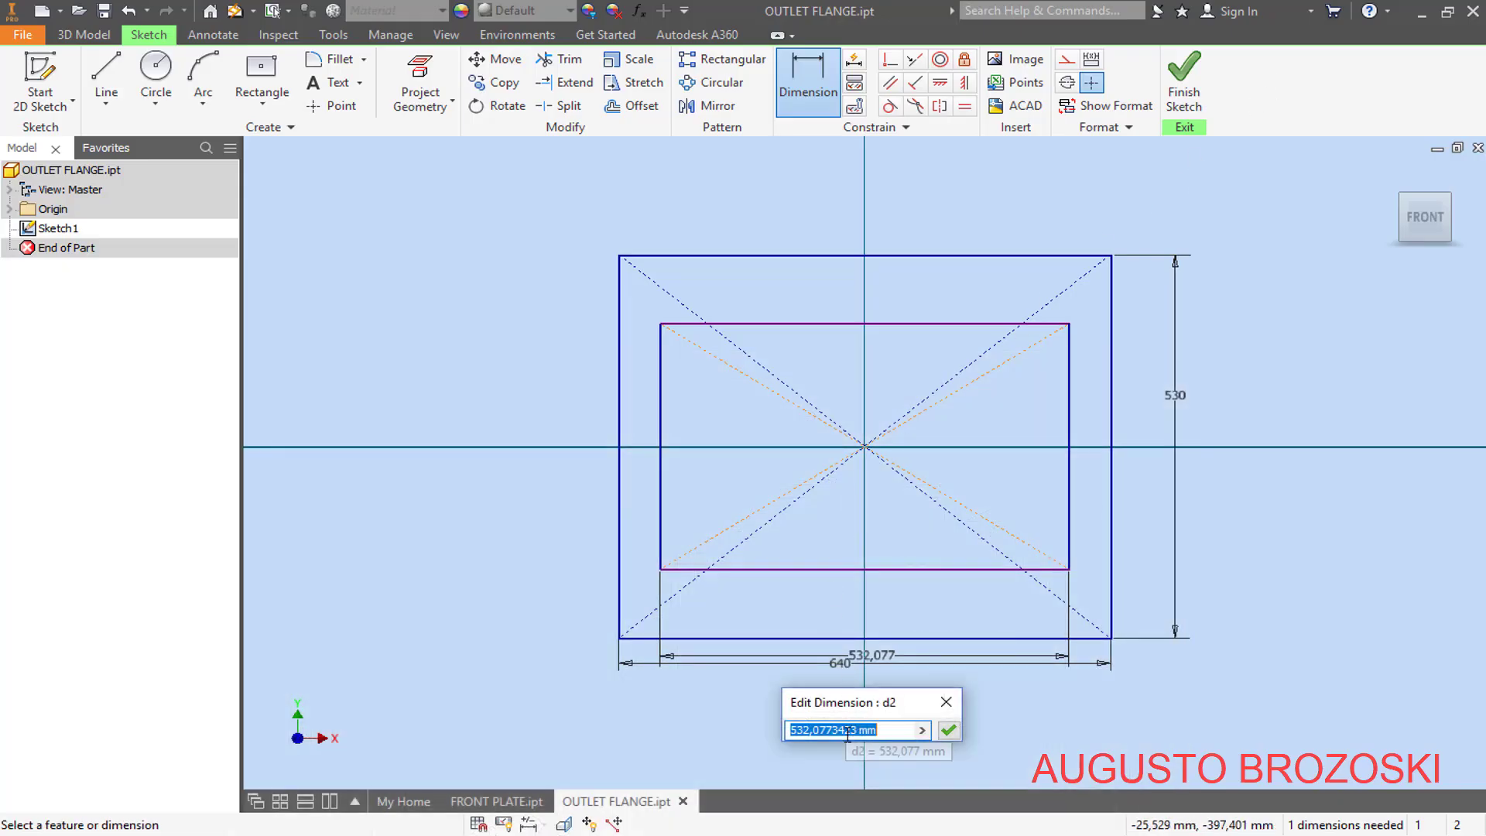
text(560)
key(Return)
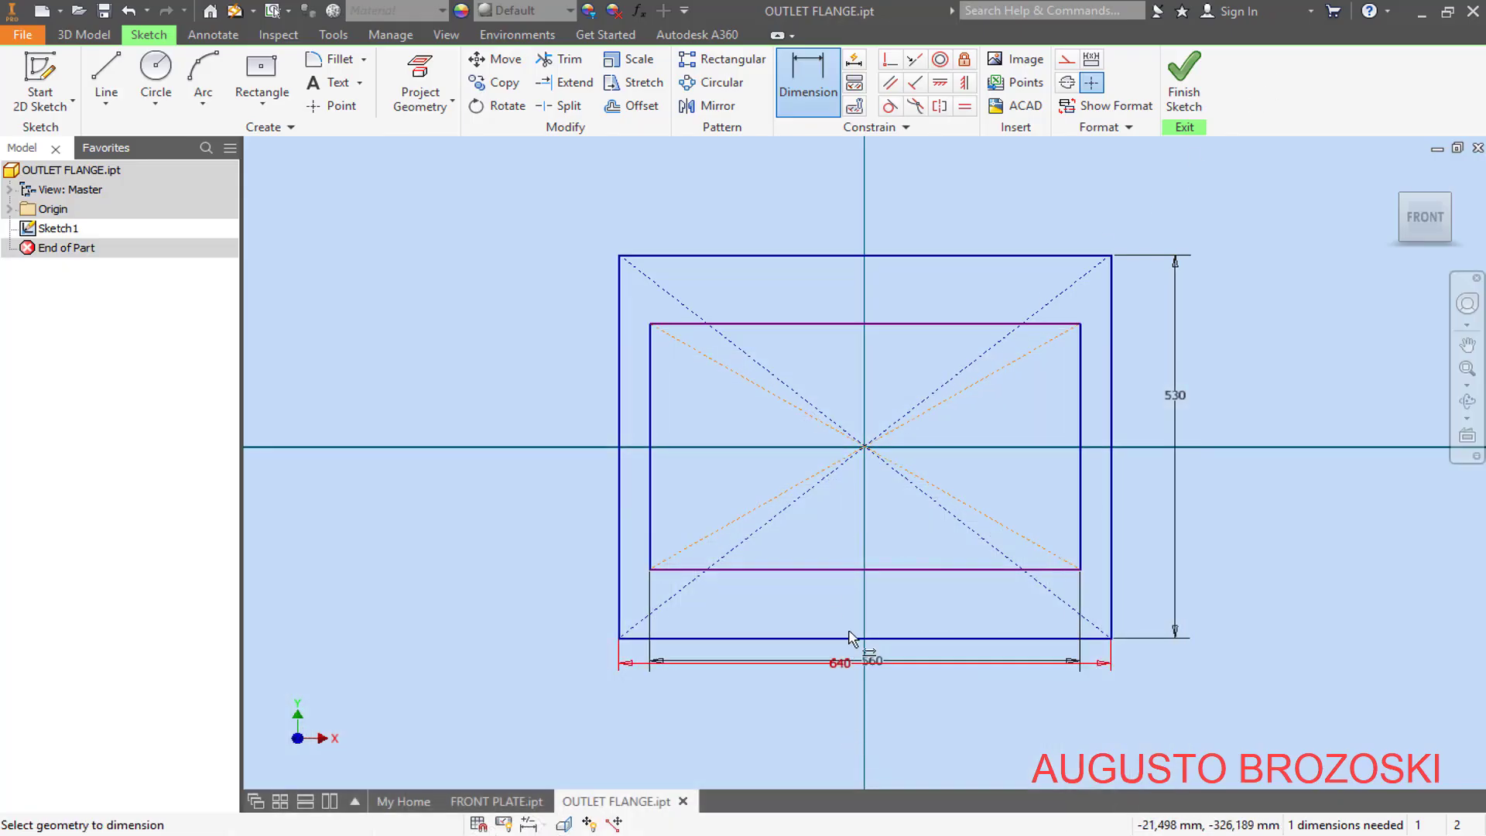
- Dimension the inner rectangle's height, set it to 450 mm, and finish the sketch
click(652, 424)
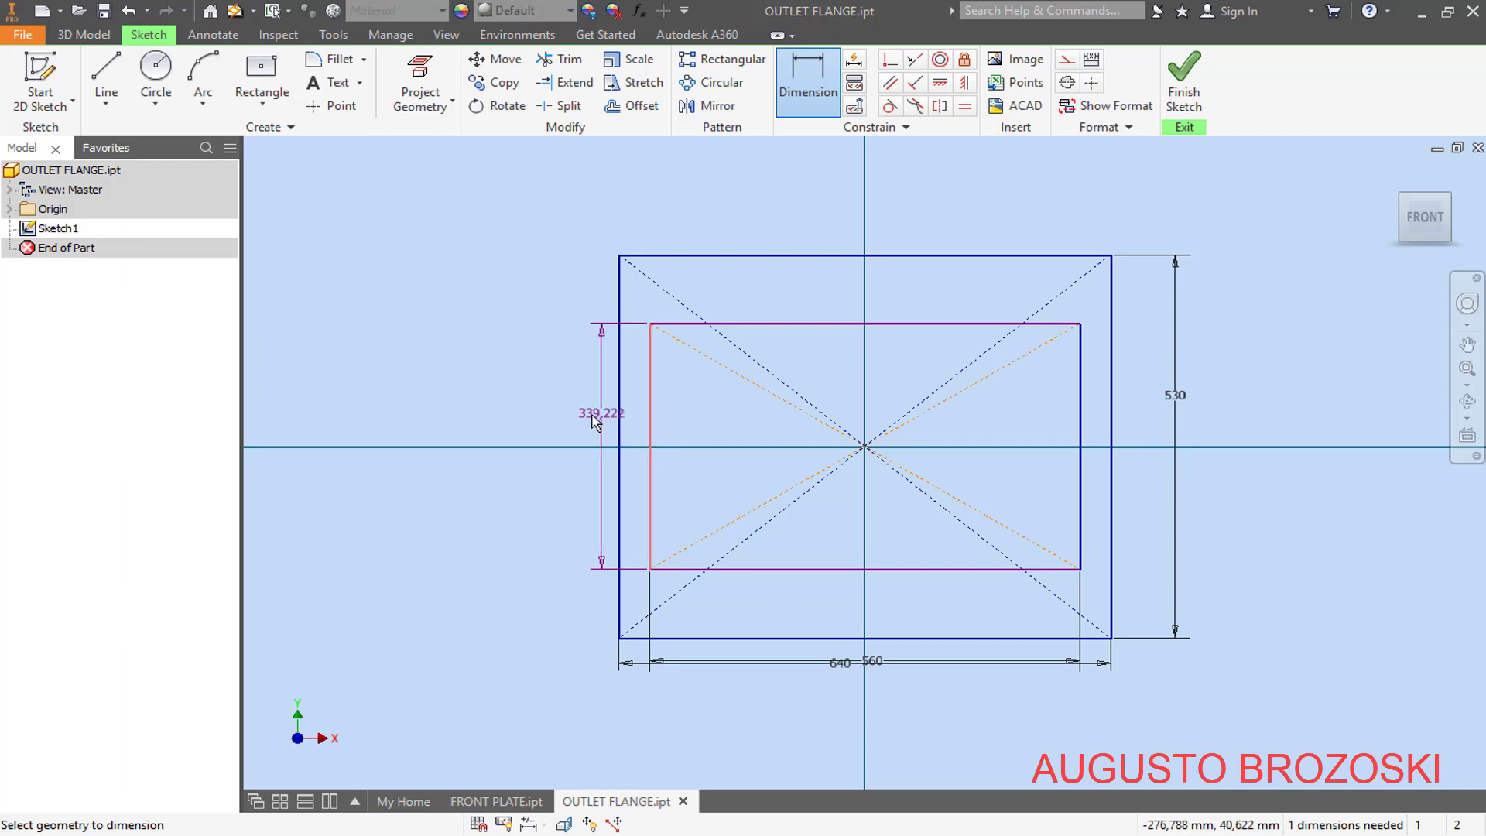
click(584, 418)
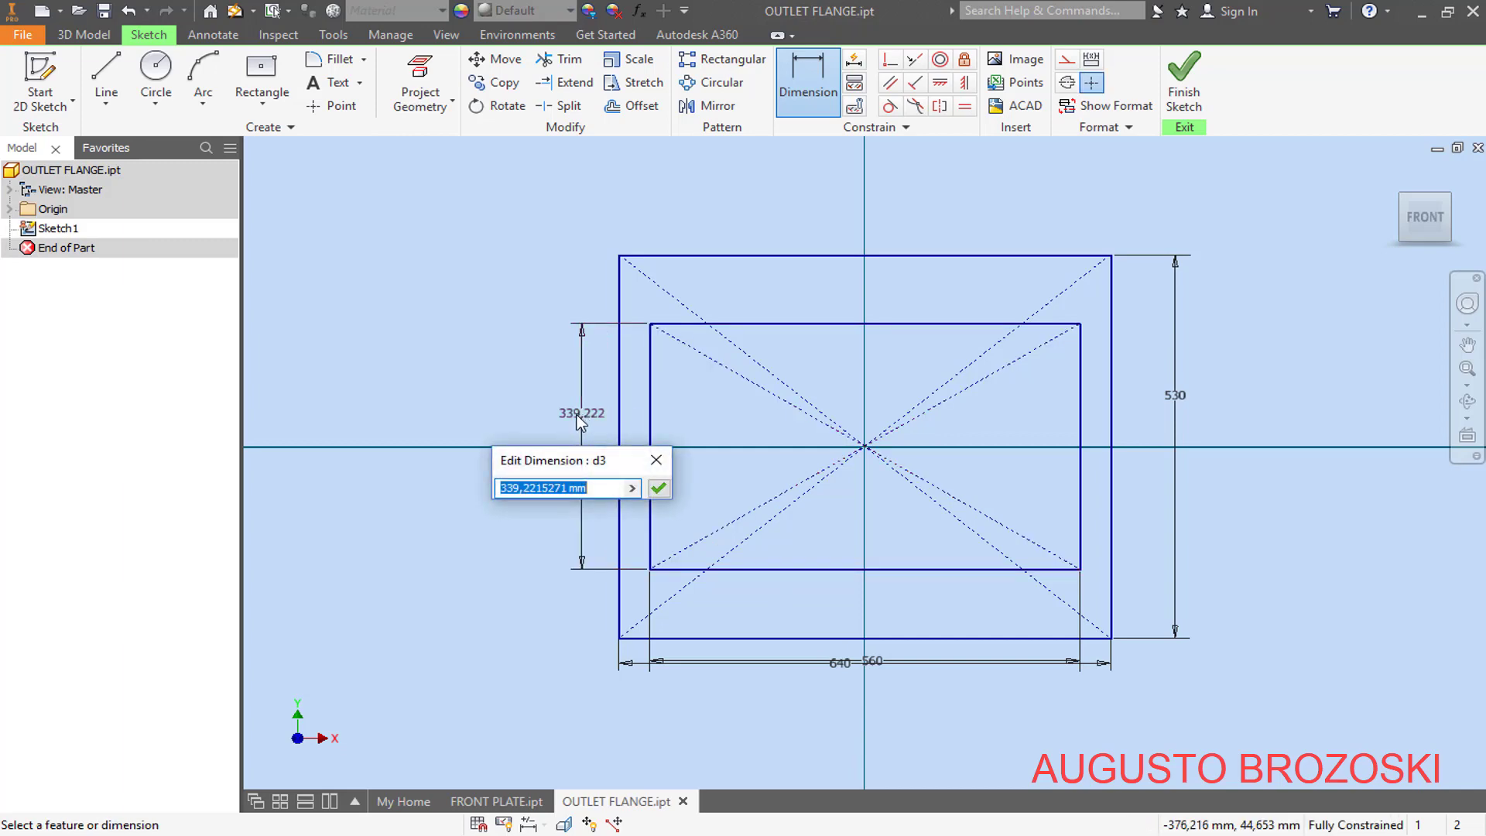
text(450)
key(Return)
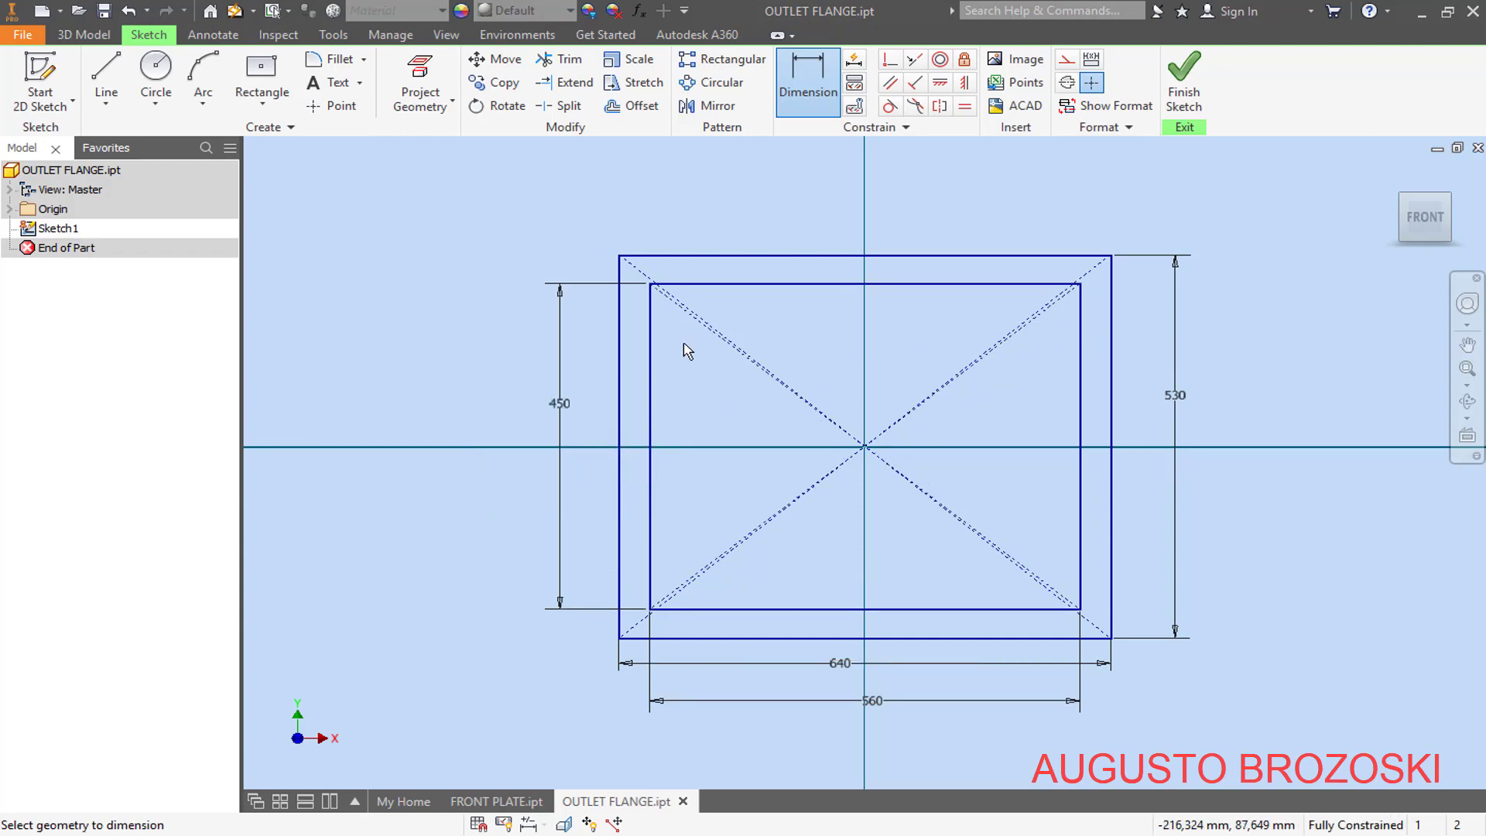
scroll(680, 306, up, 5)
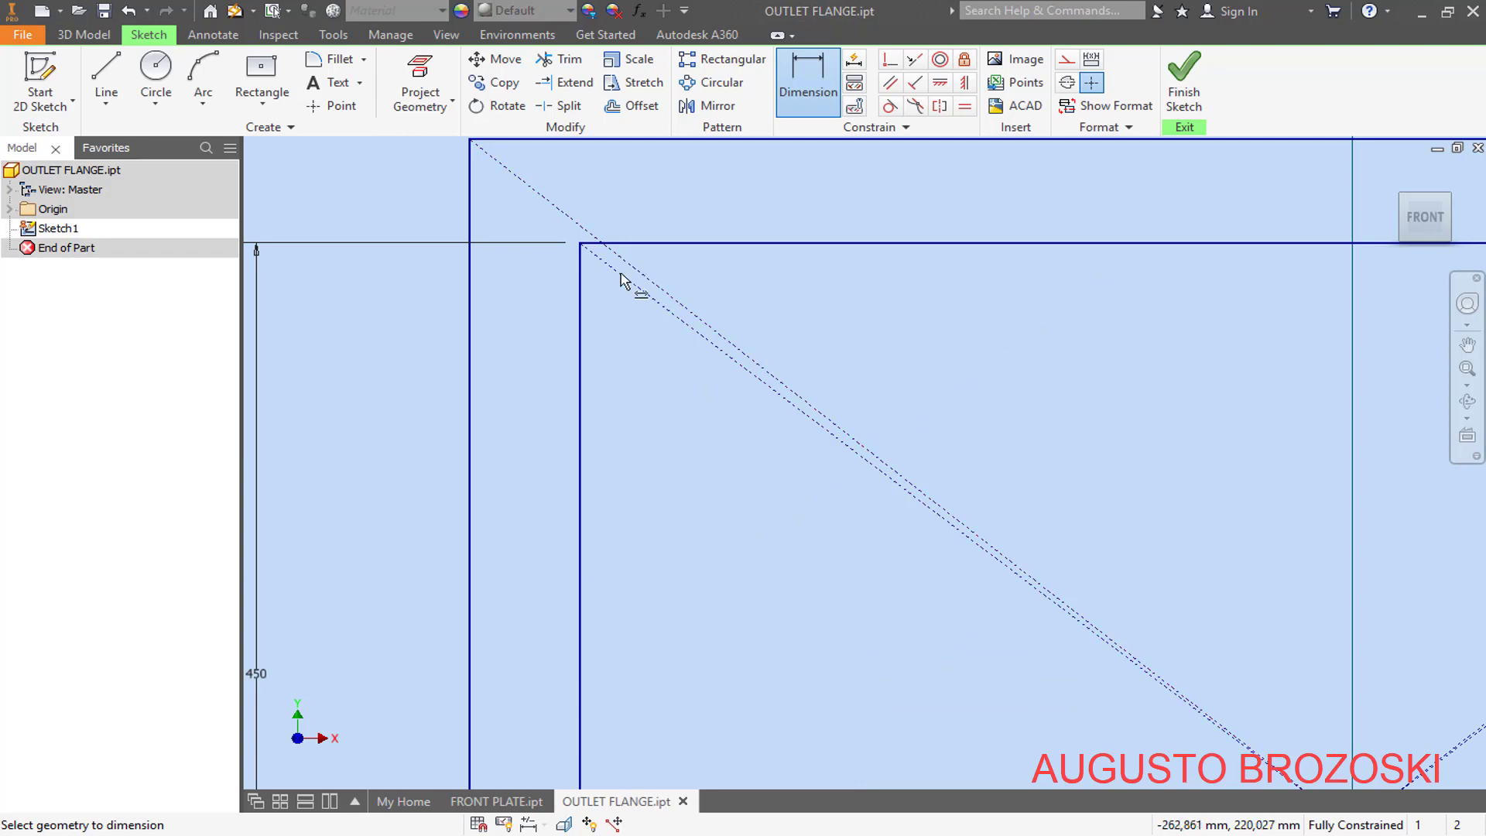
scroll(730, 364, down, 5)
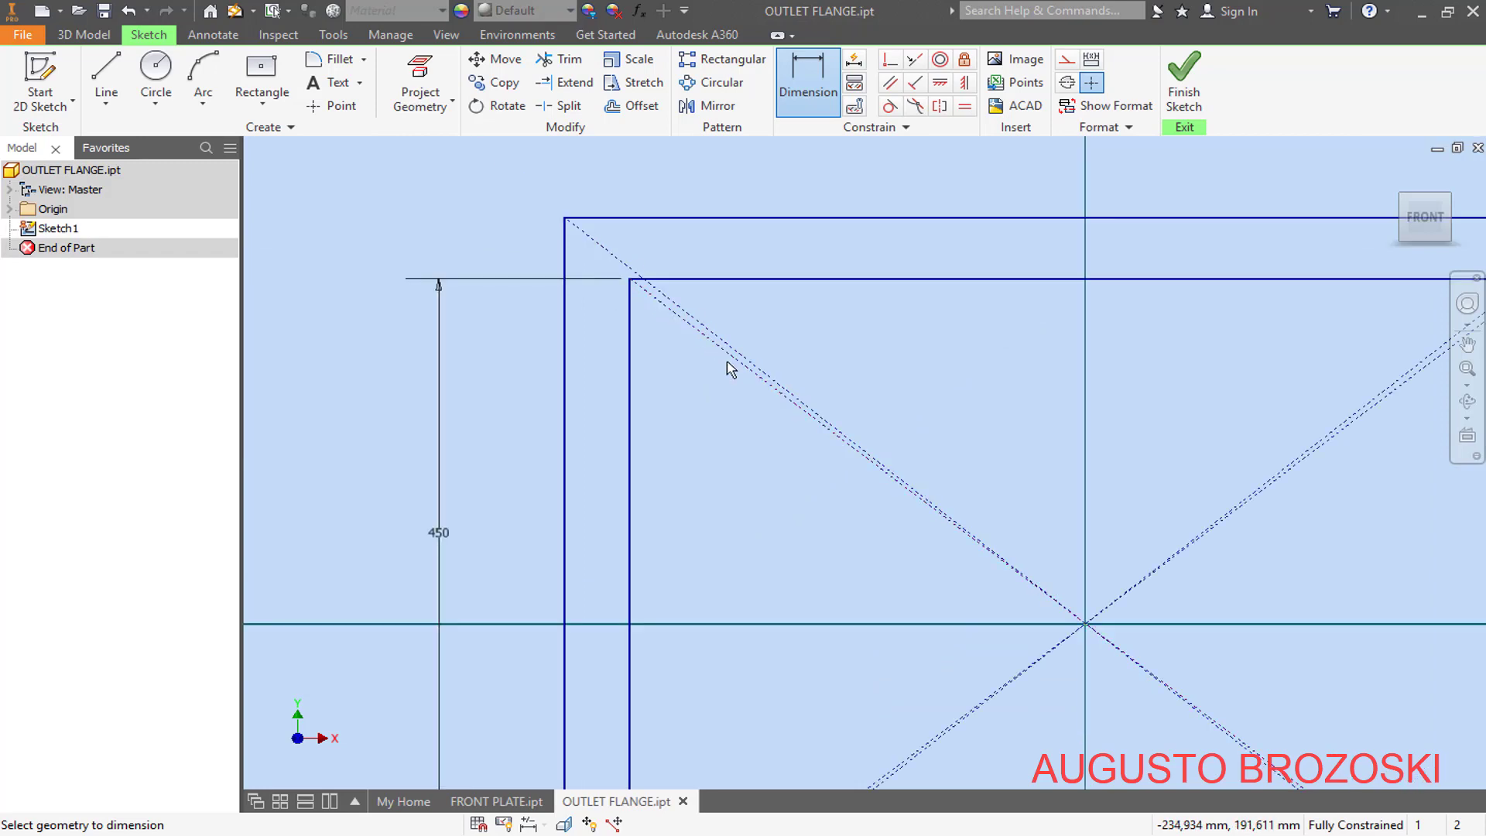
click(1178, 96)
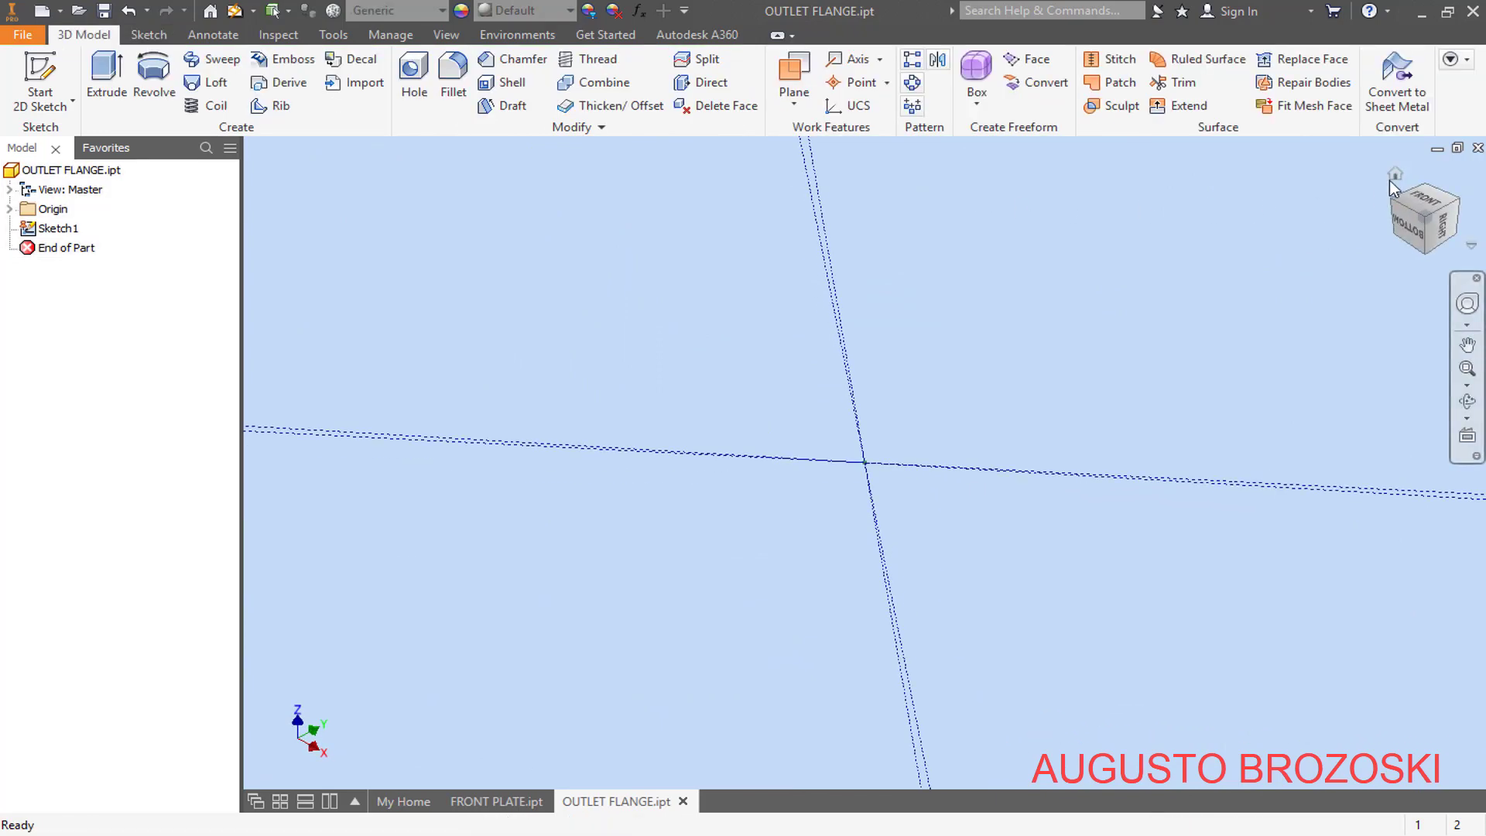
- Extrude the frame between the two rectangles 10 mm in Inventor, checking the thickness on the drawing in Acrobat Reader, and save the part
click(1392, 176)
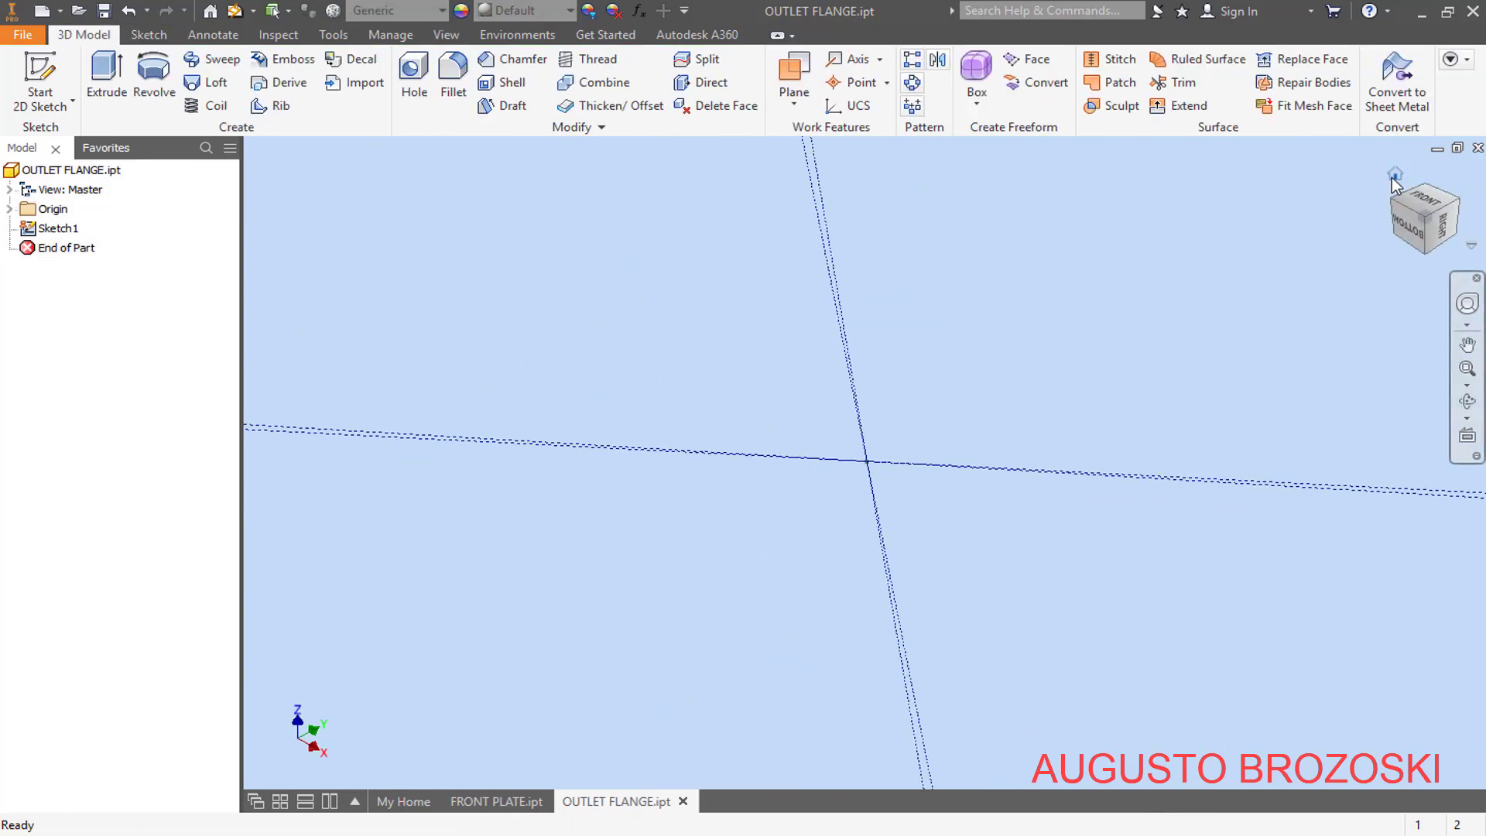
click(115, 81)
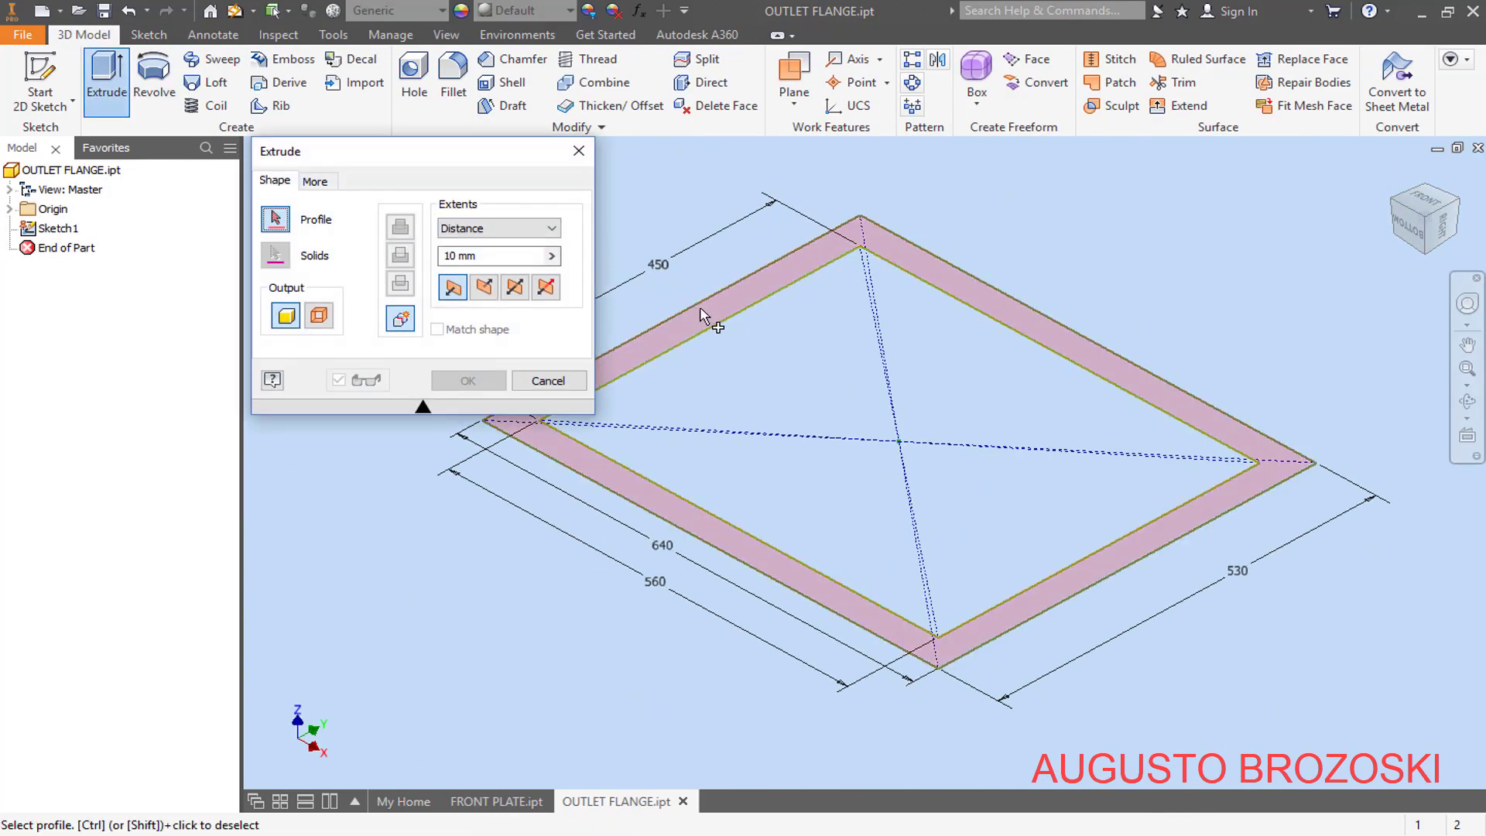
click(707, 321)
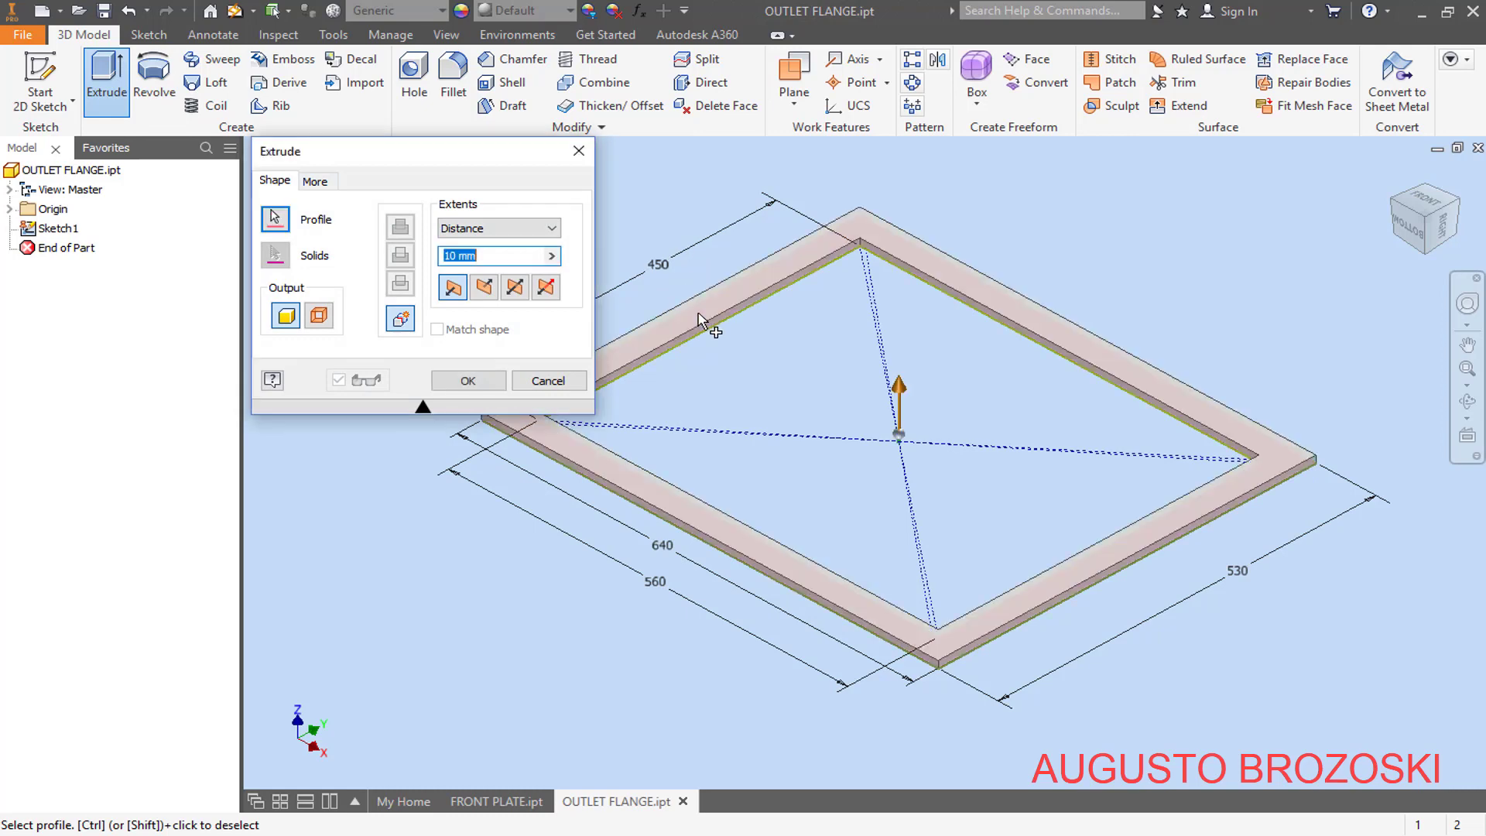
key(alt+Tab)
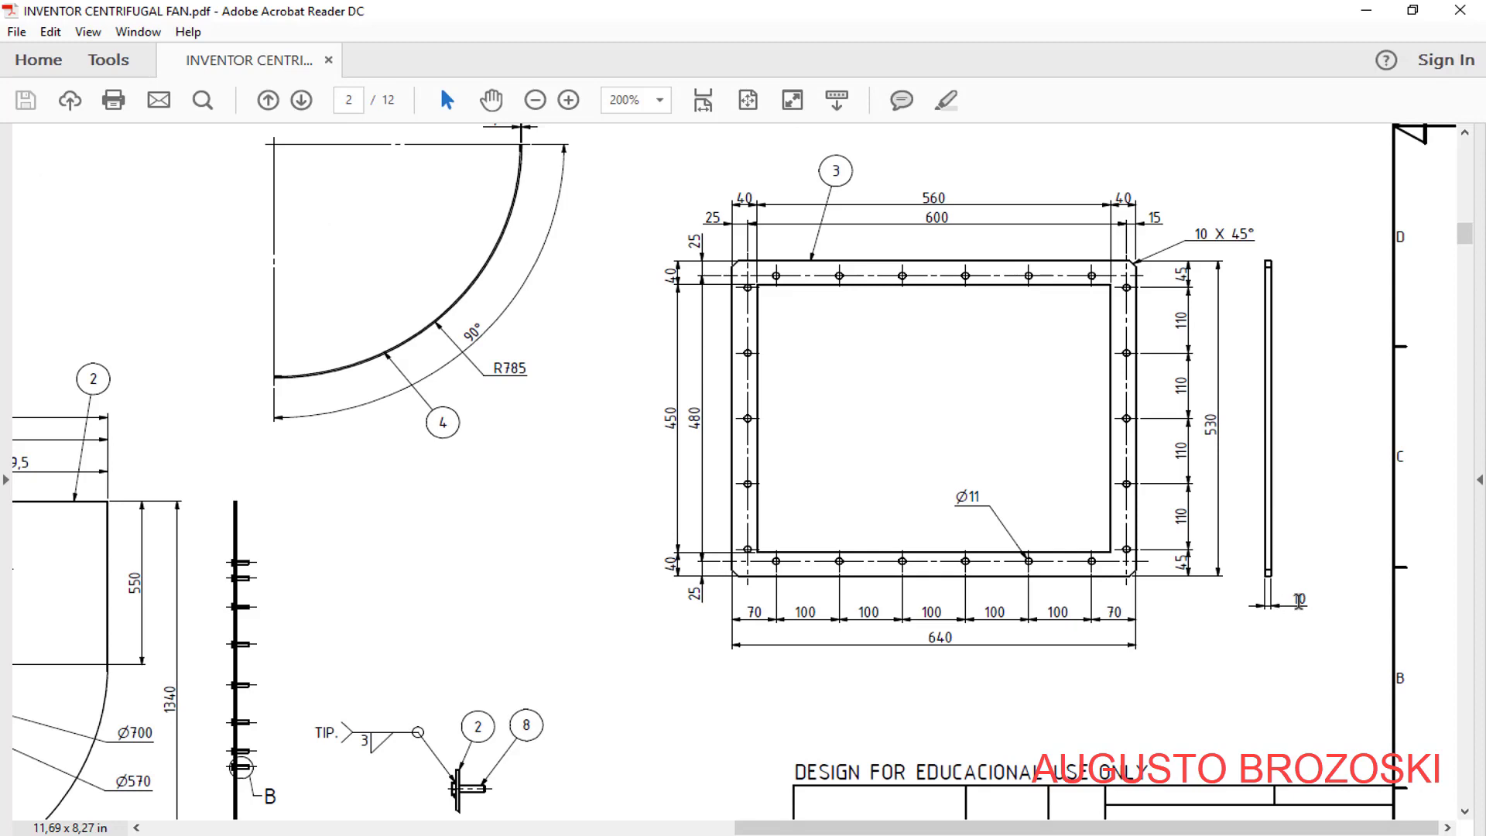
click(1366, 10)
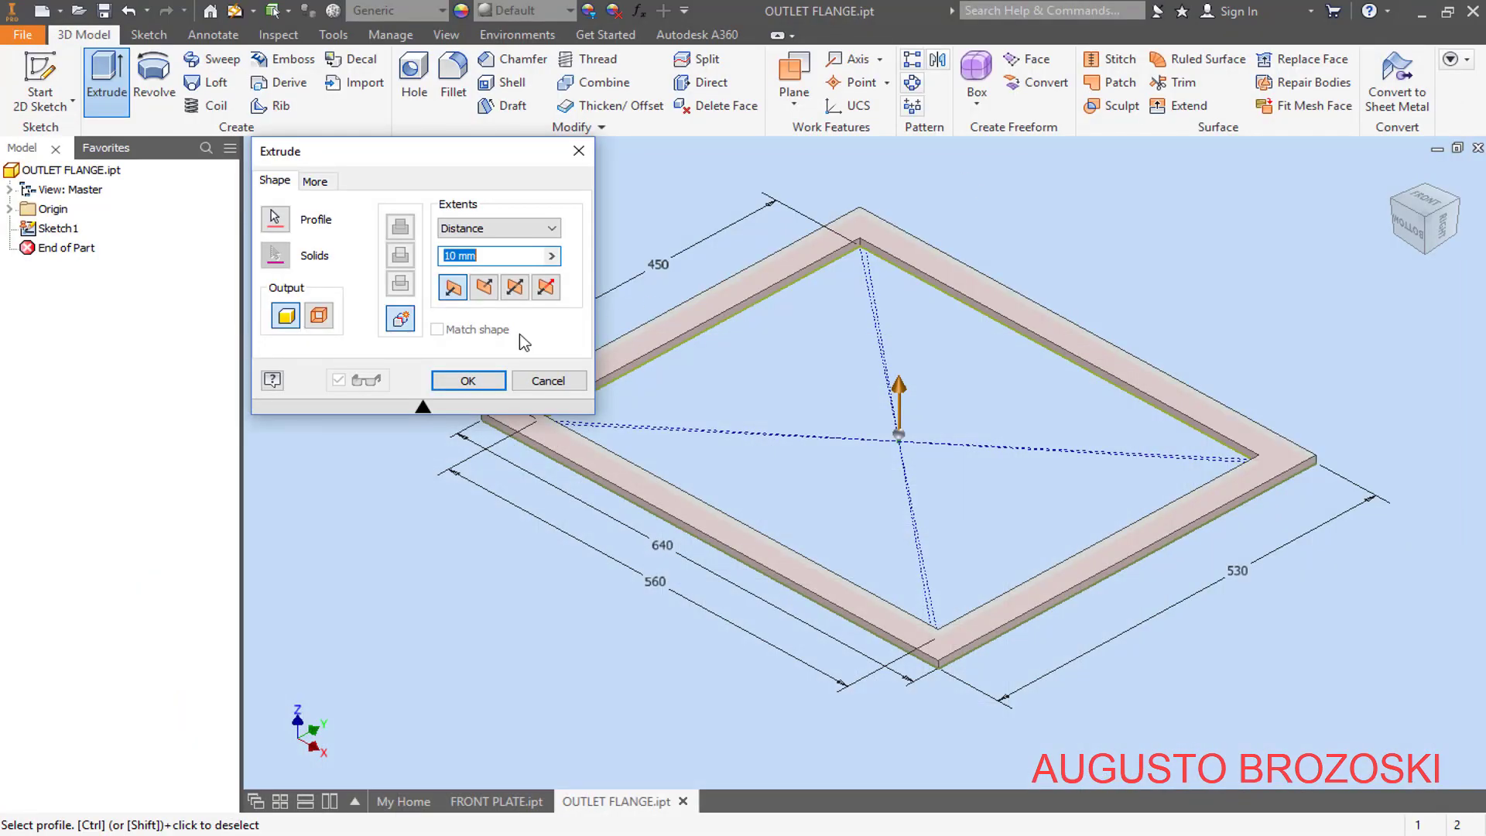
click(467, 381)
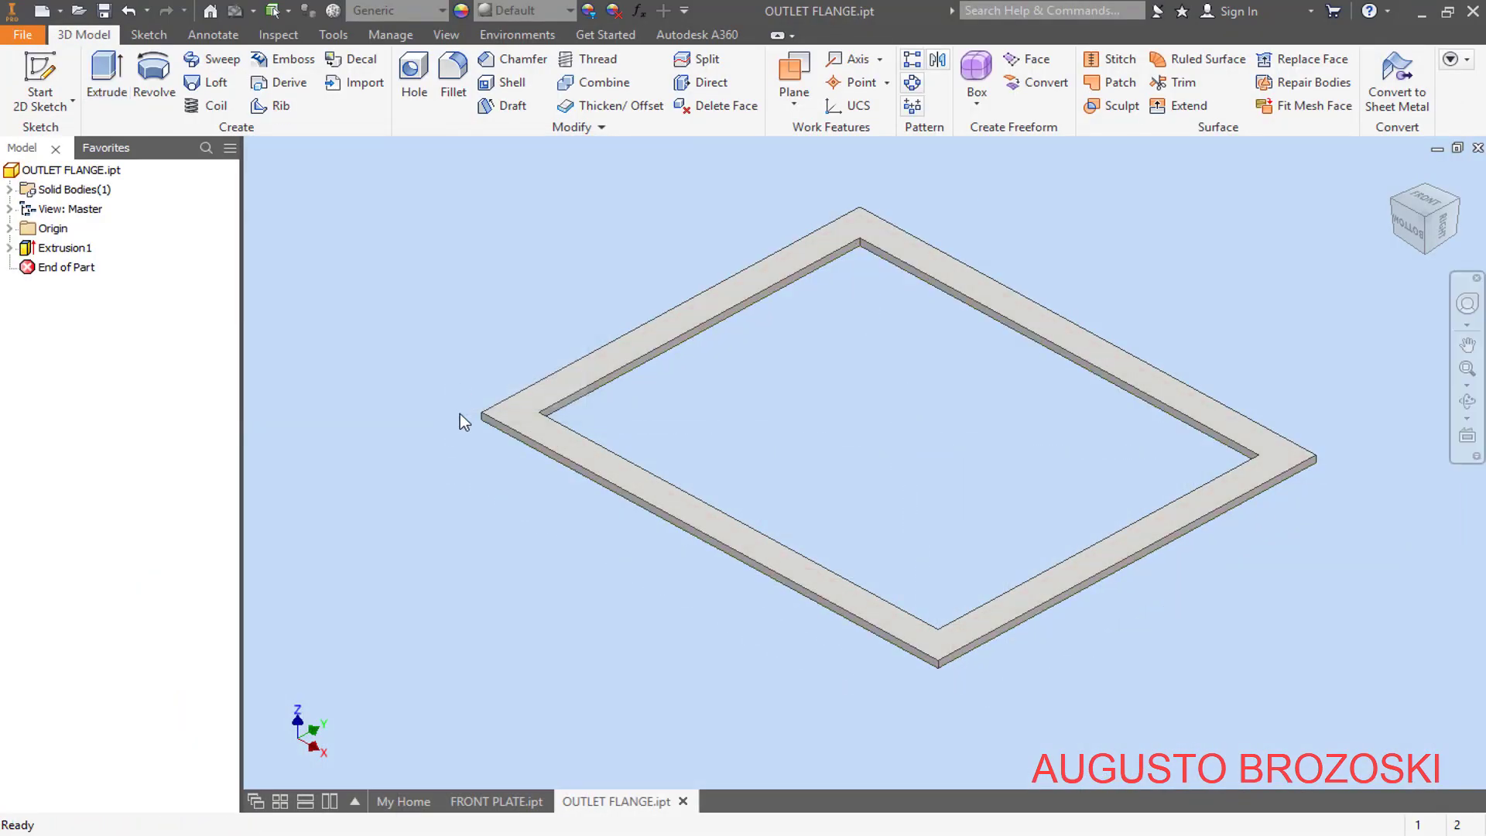
click(1395, 174)
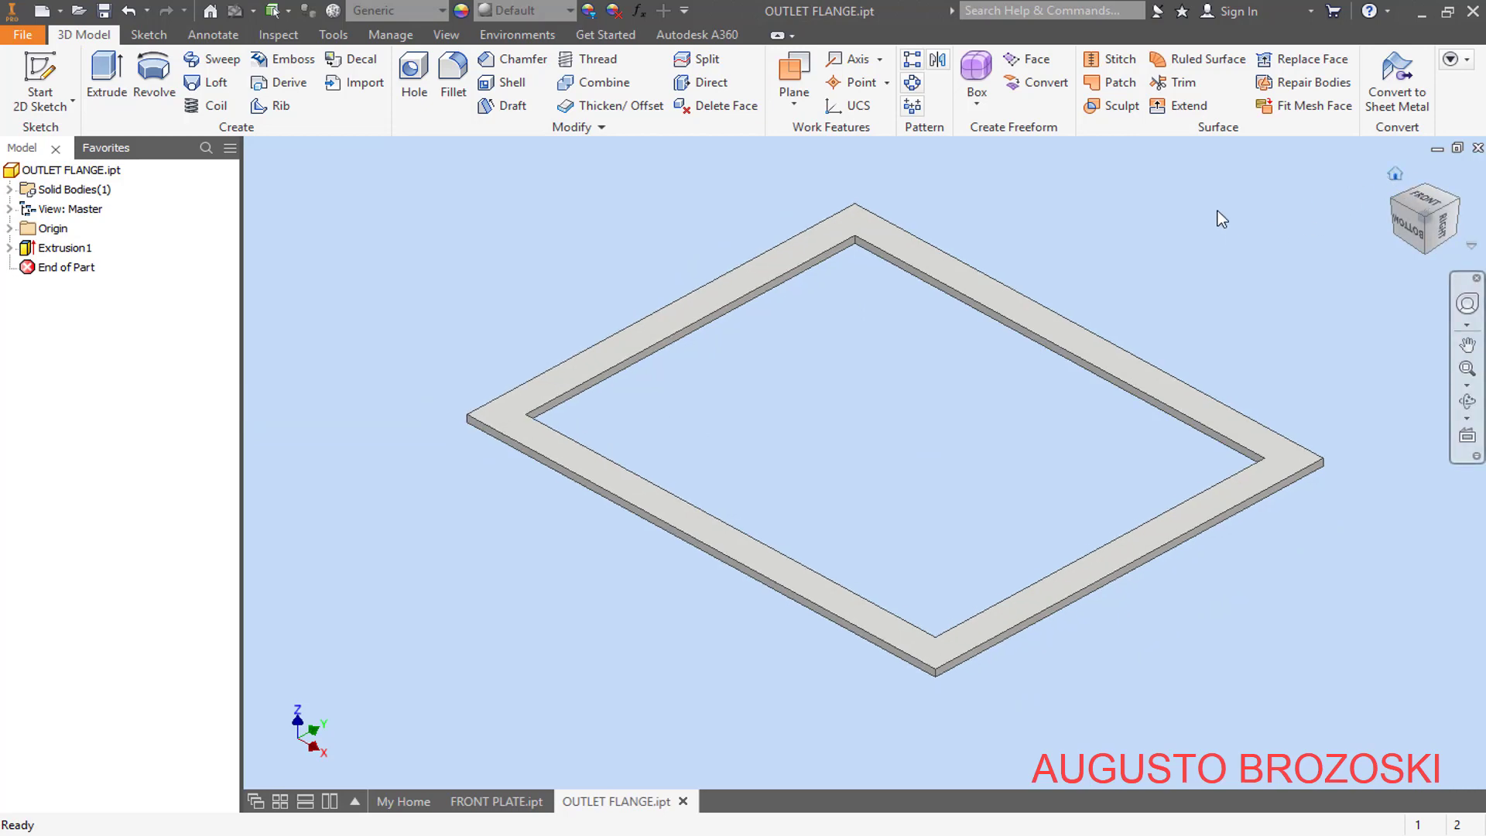
click(106, 11)
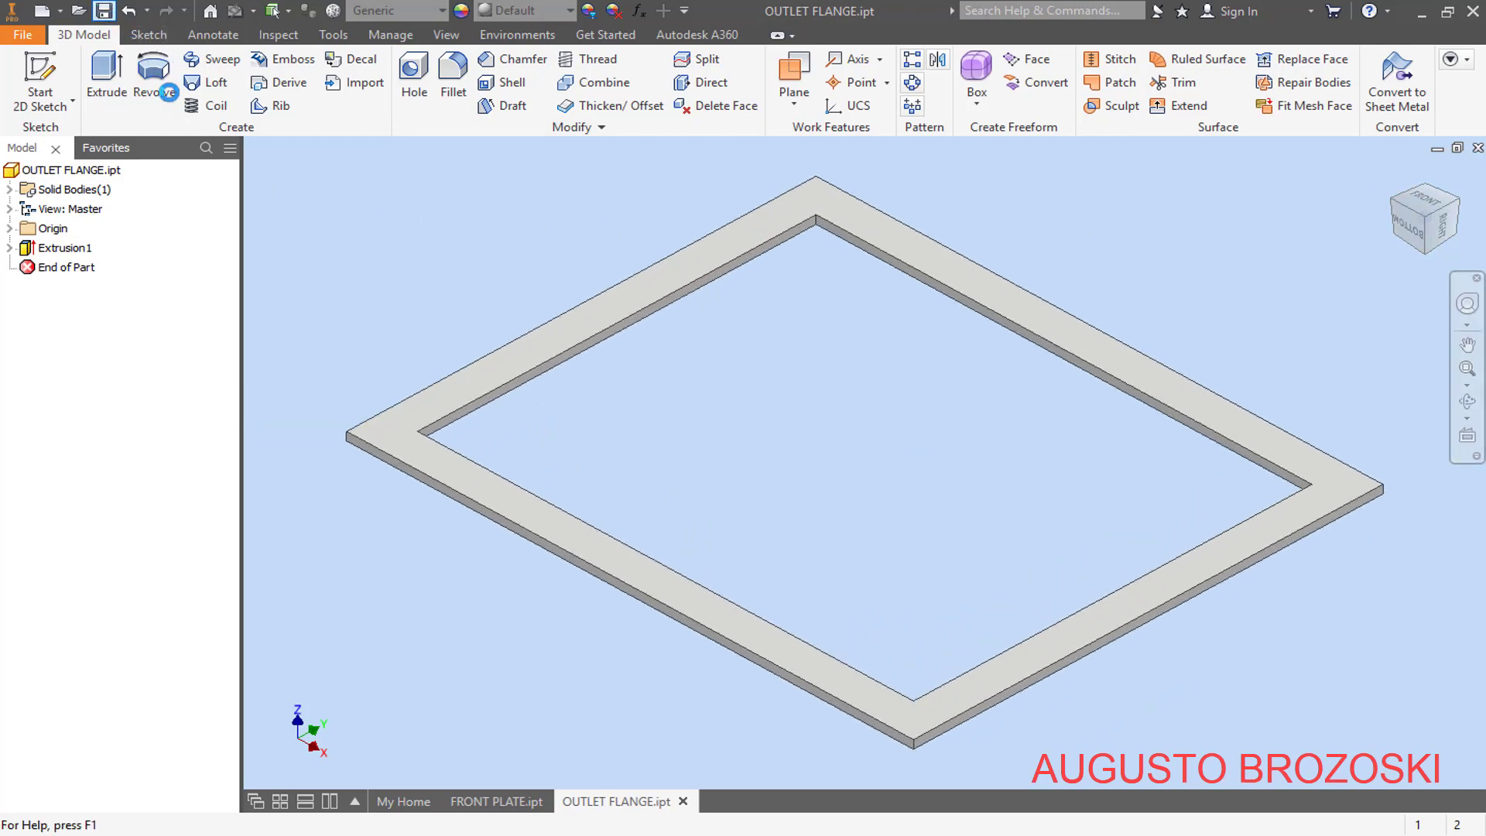
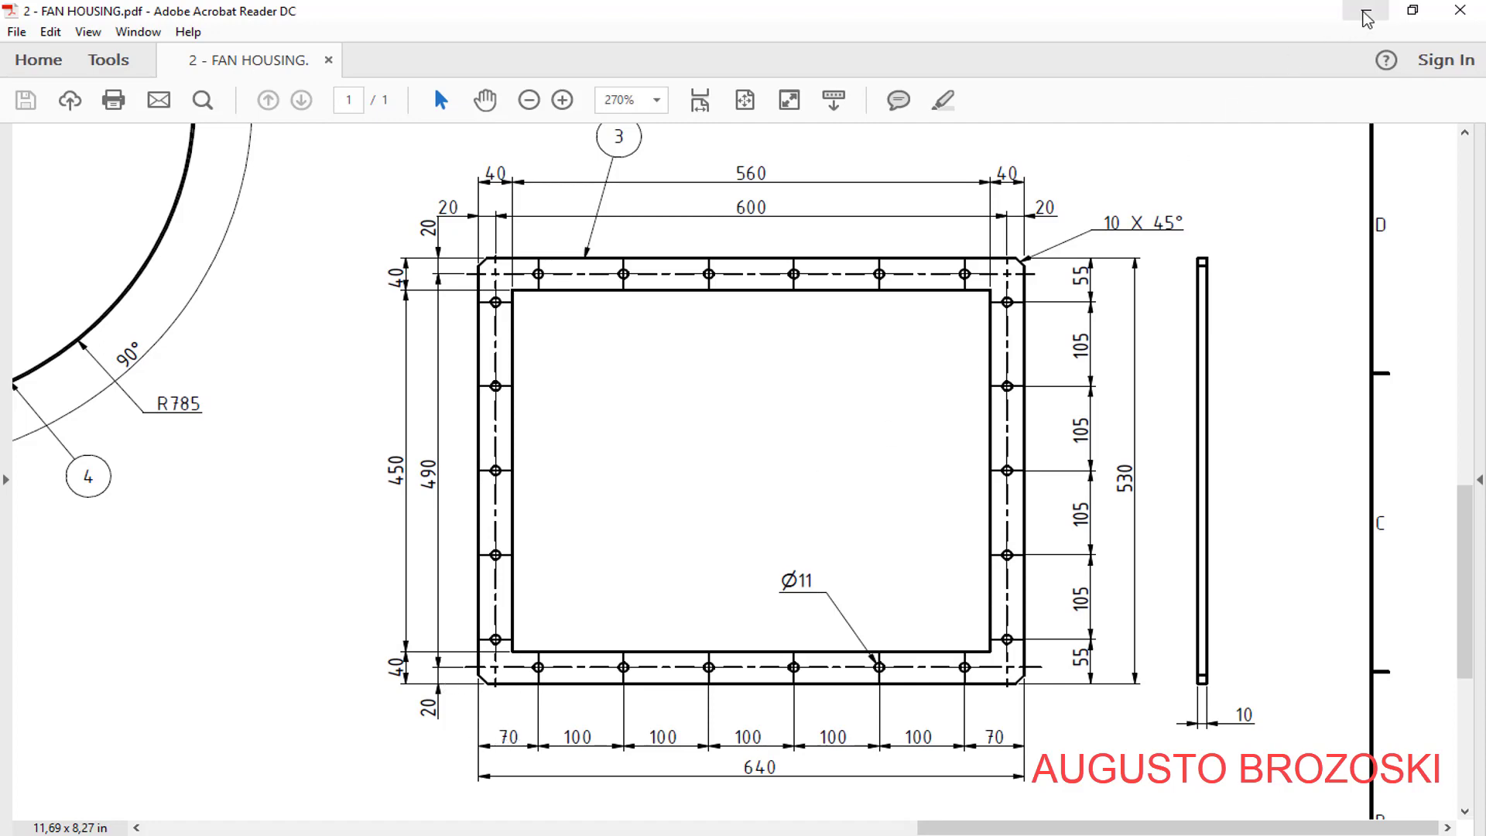
- Back in Inventor, start a sketch on the flange's front face and place a point about 56 mm from its left edge and 19 mm above its bottom edge
click(1366, 15)
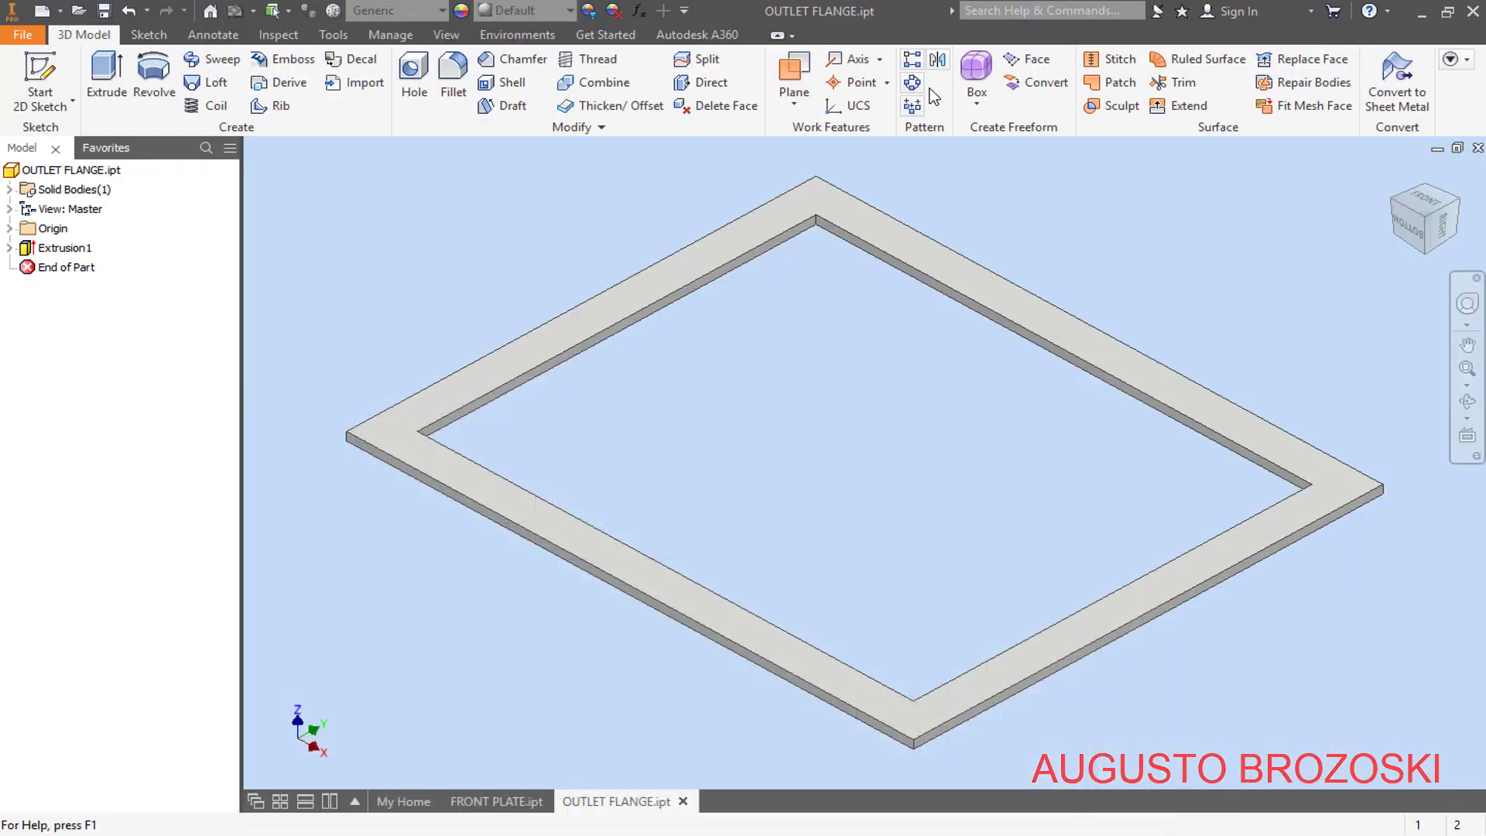
click(40, 70)
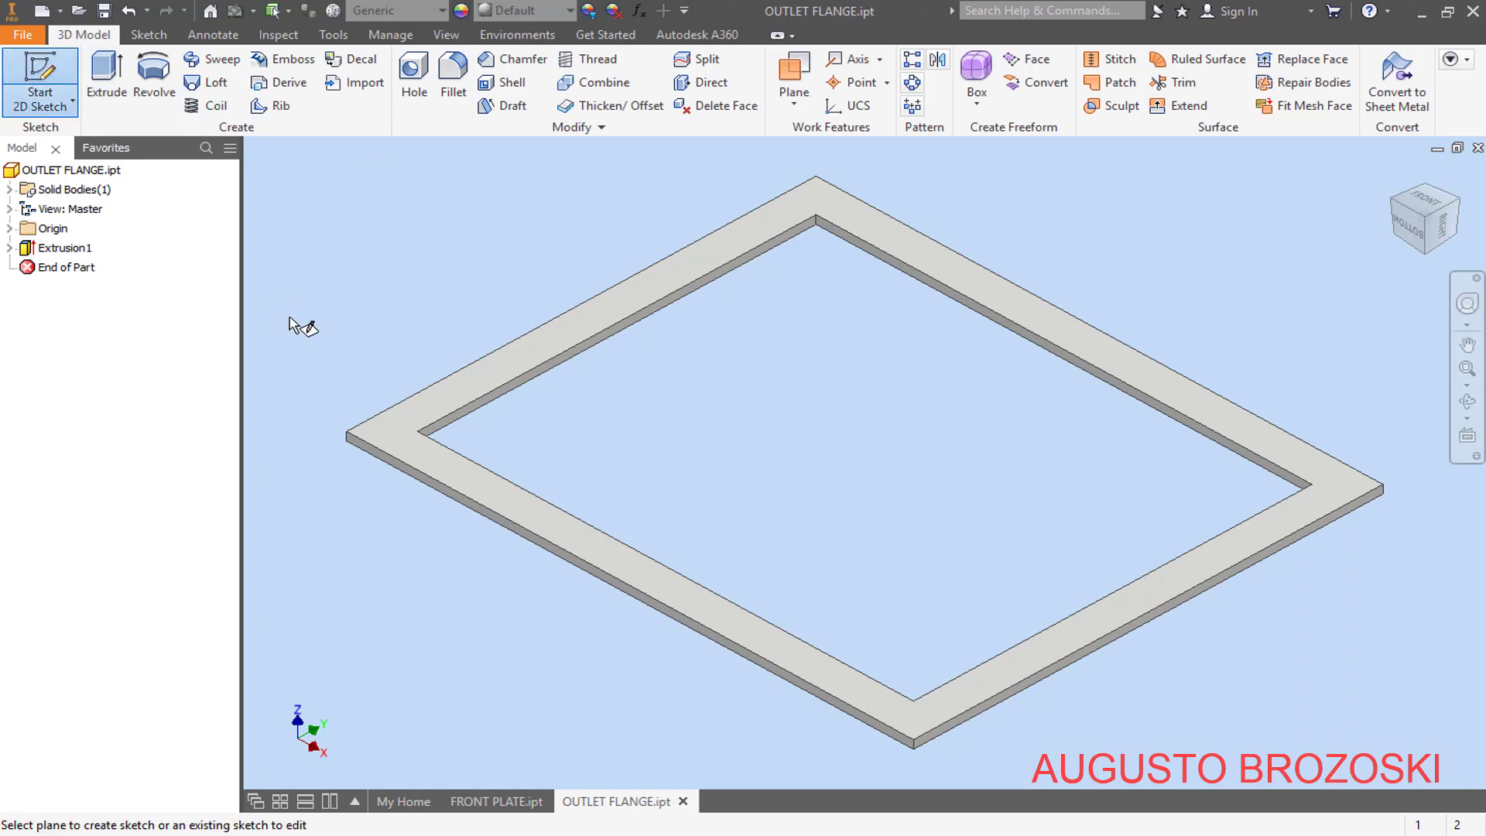
click(397, 433)
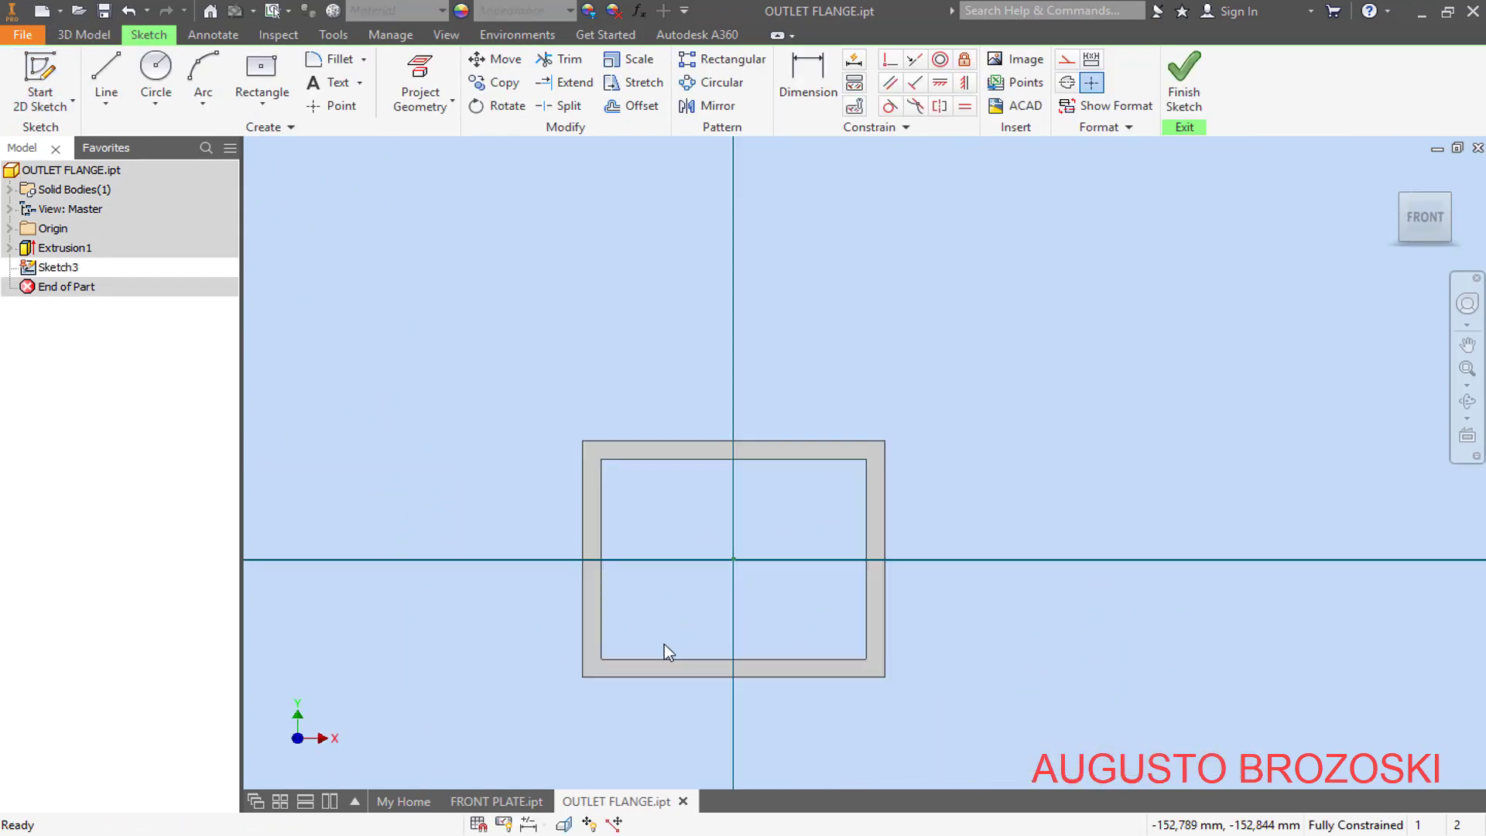
scroll(620, 650, down, 5)
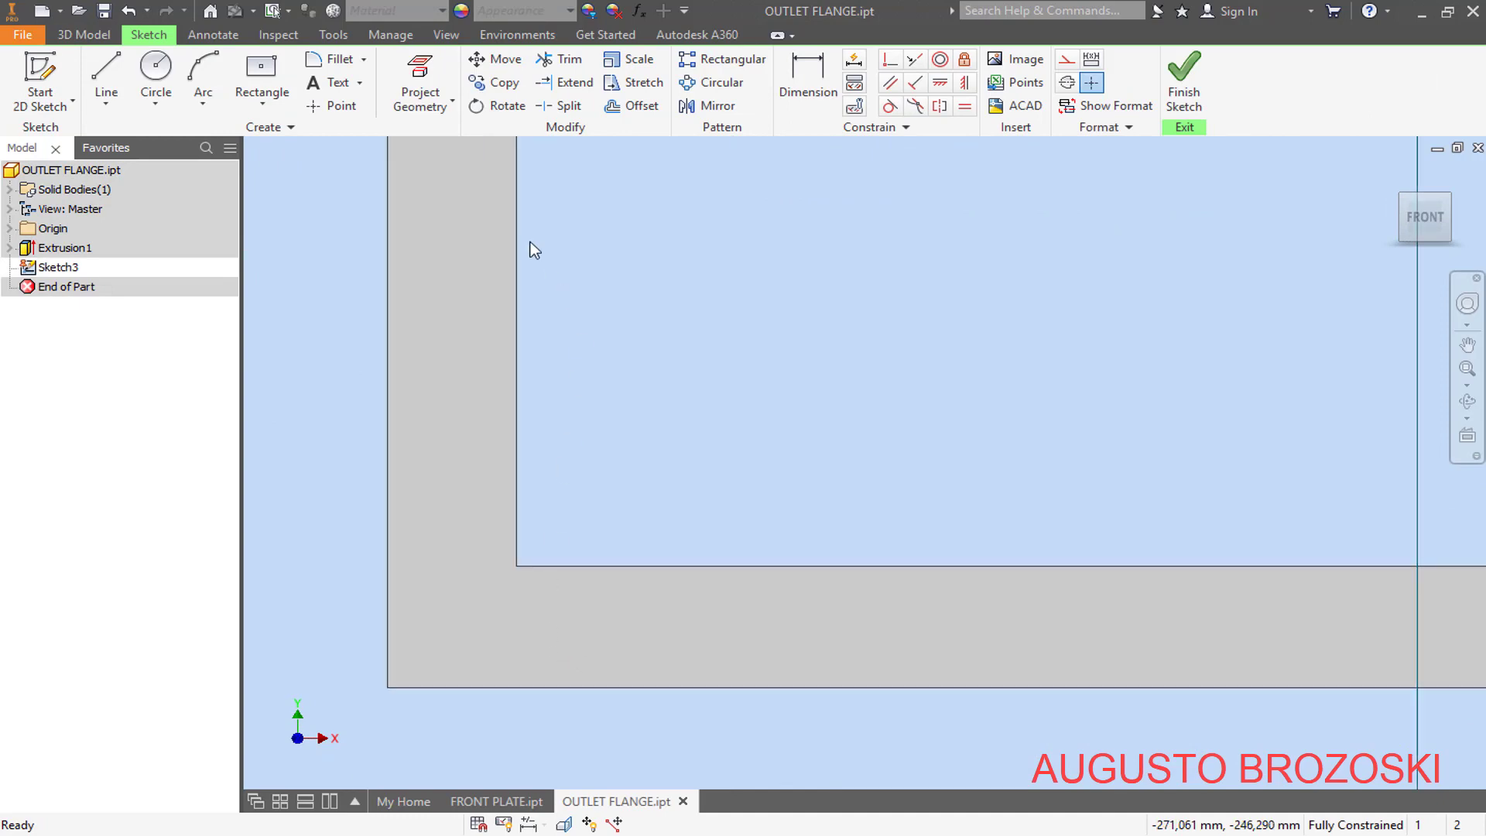
click(335, 106)
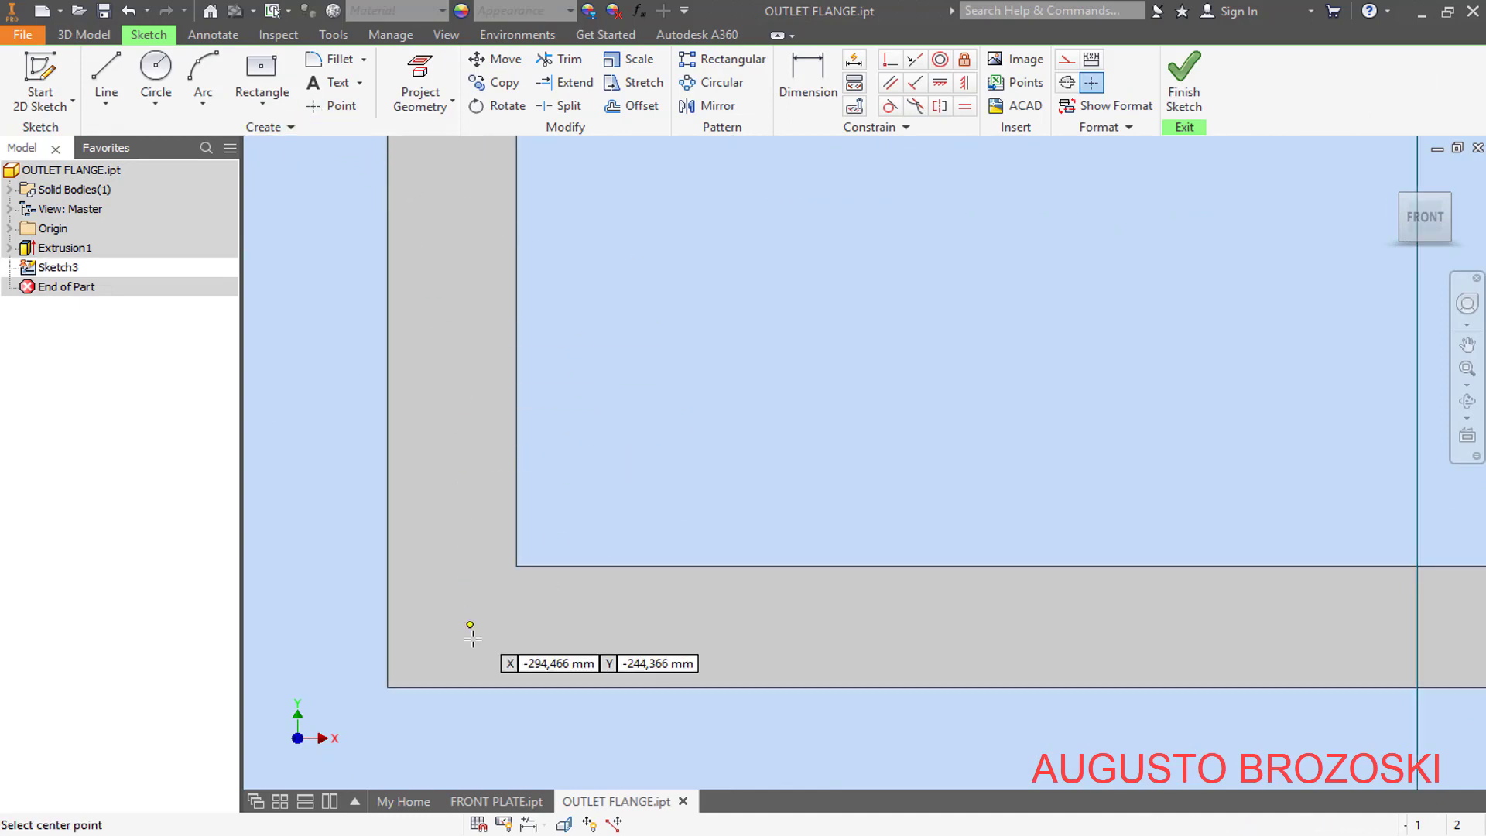
click(566, 629)
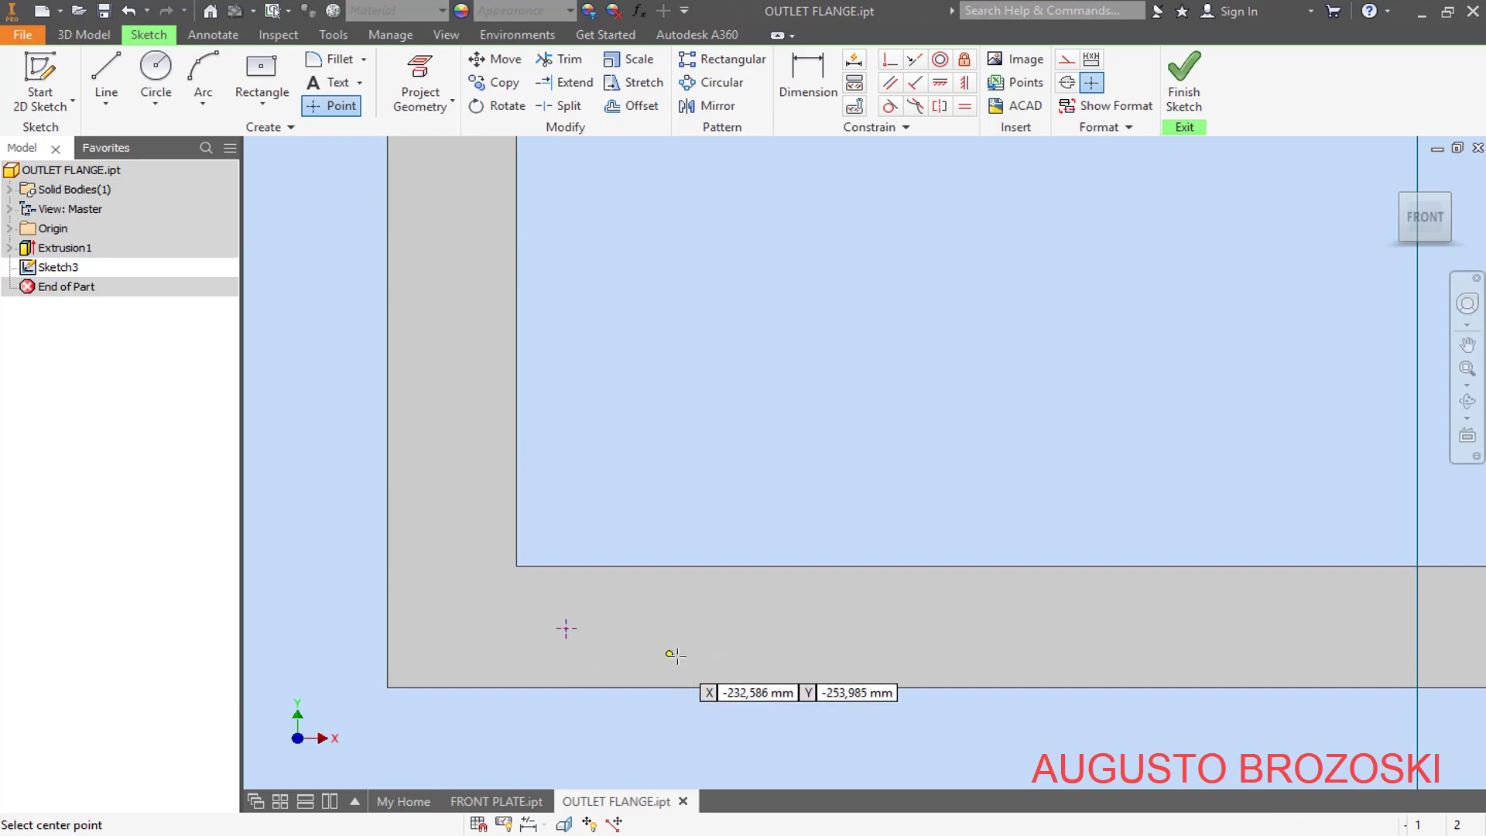
- Dimension the point from the flange's left outer edge, checking the drawing in Acrobat Reader, and set it to 70 mm in Inventor
click(806, 74)
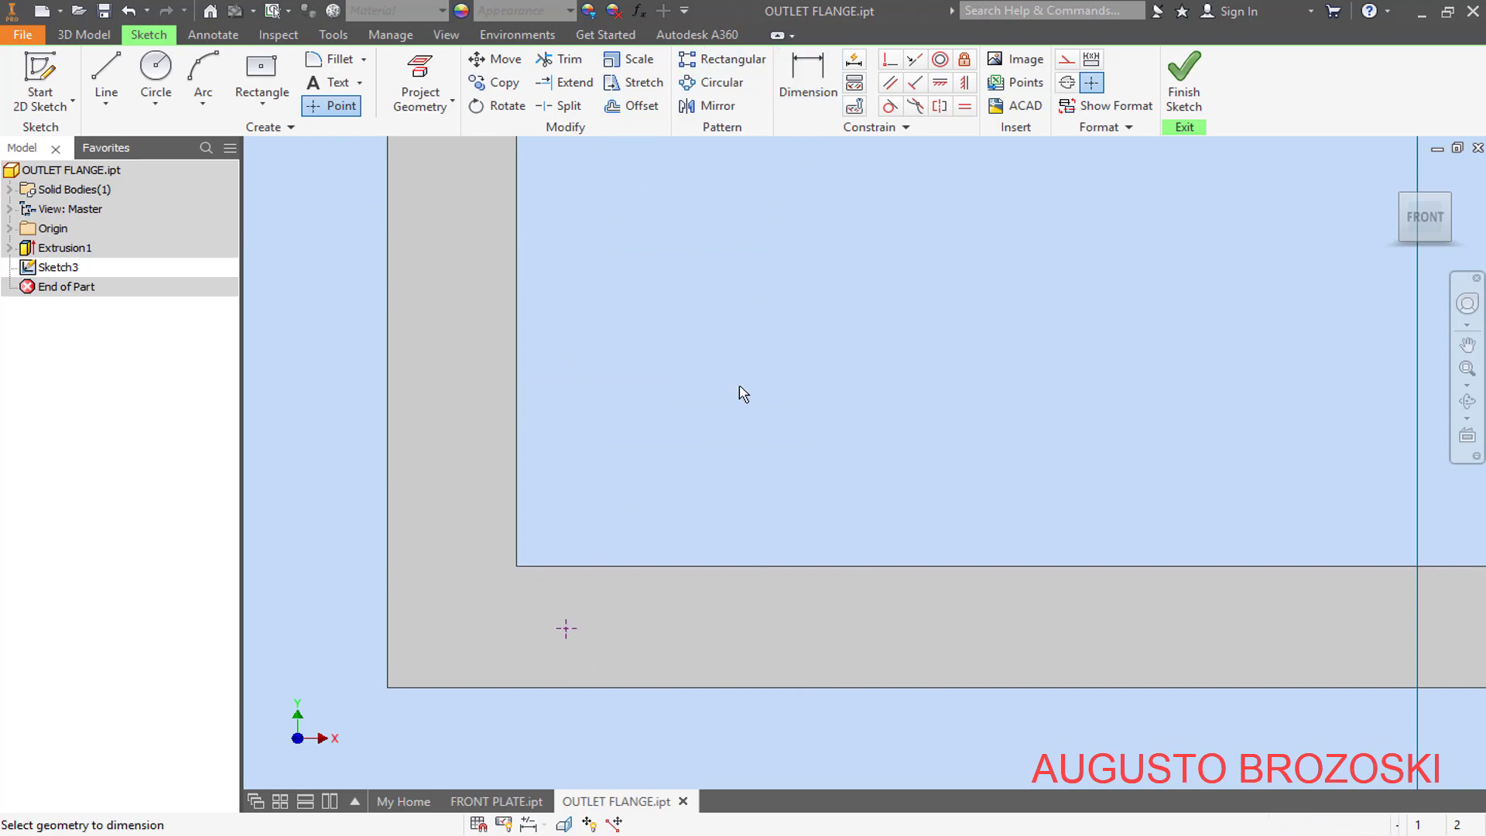
click(391, 636)
click(566, 628)
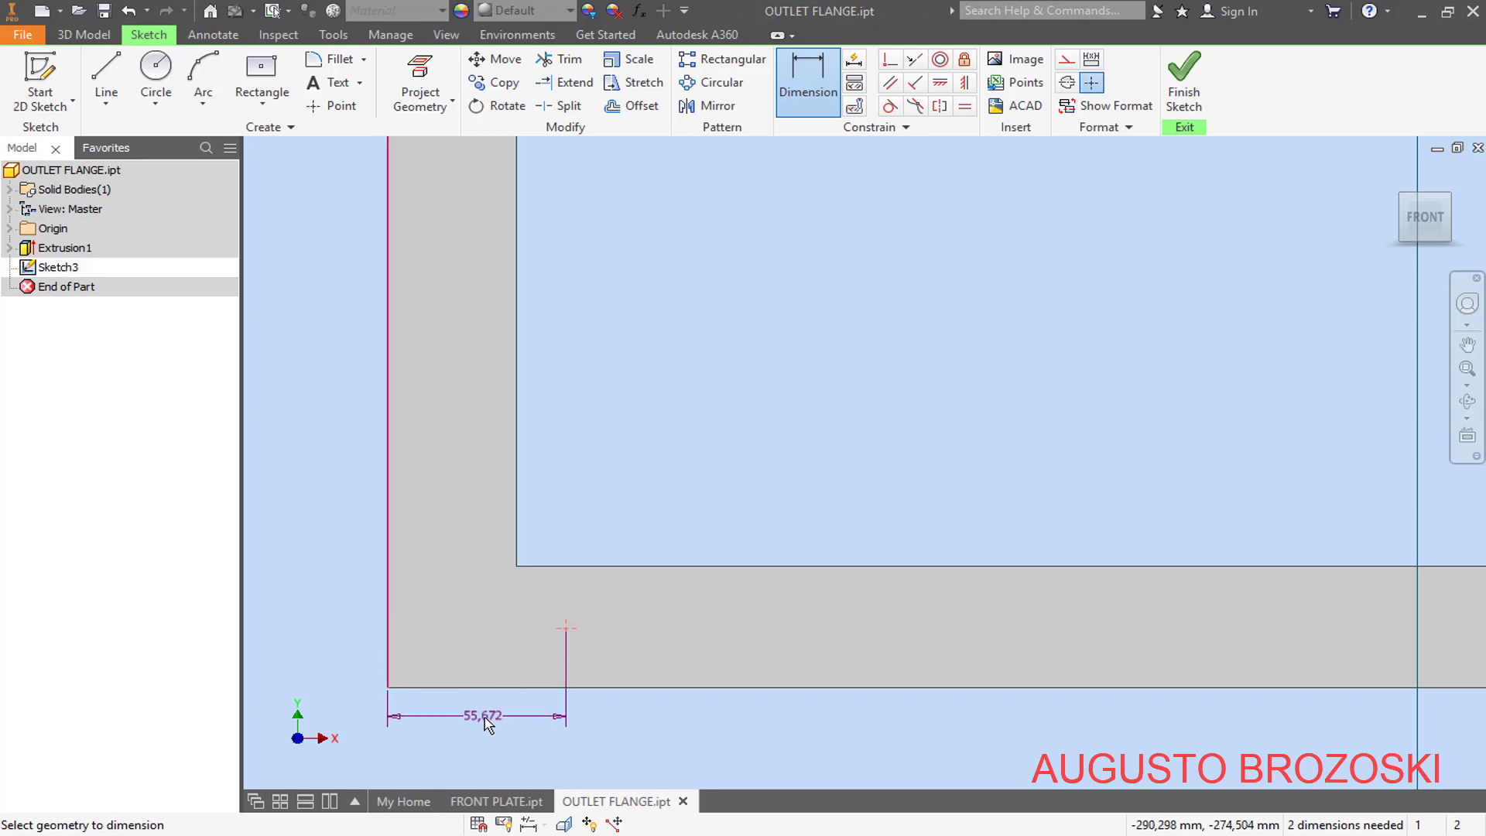
click(485, 723)
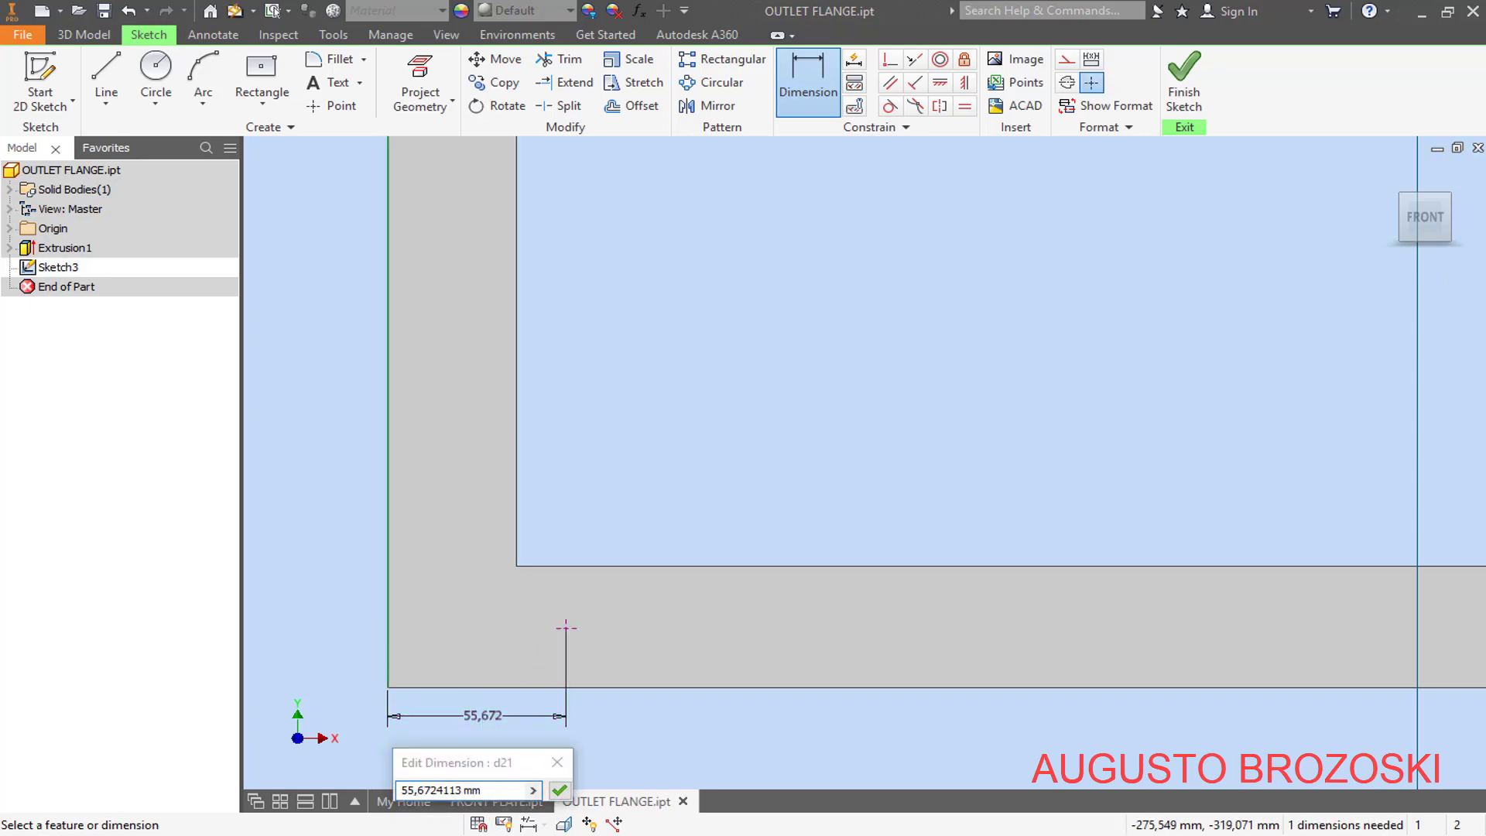
key(alt+Tab)
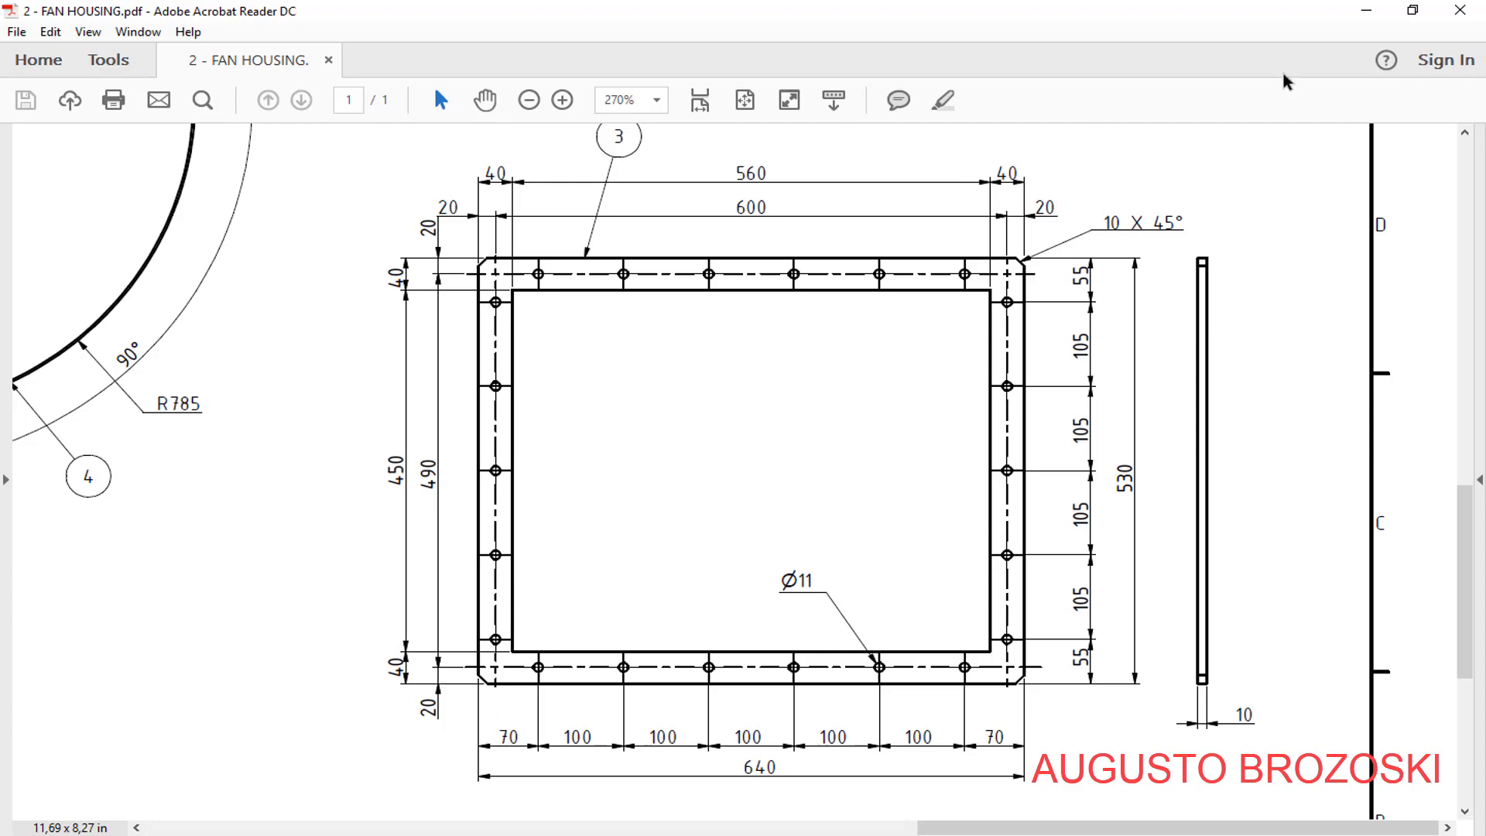
key(alt+Tab)
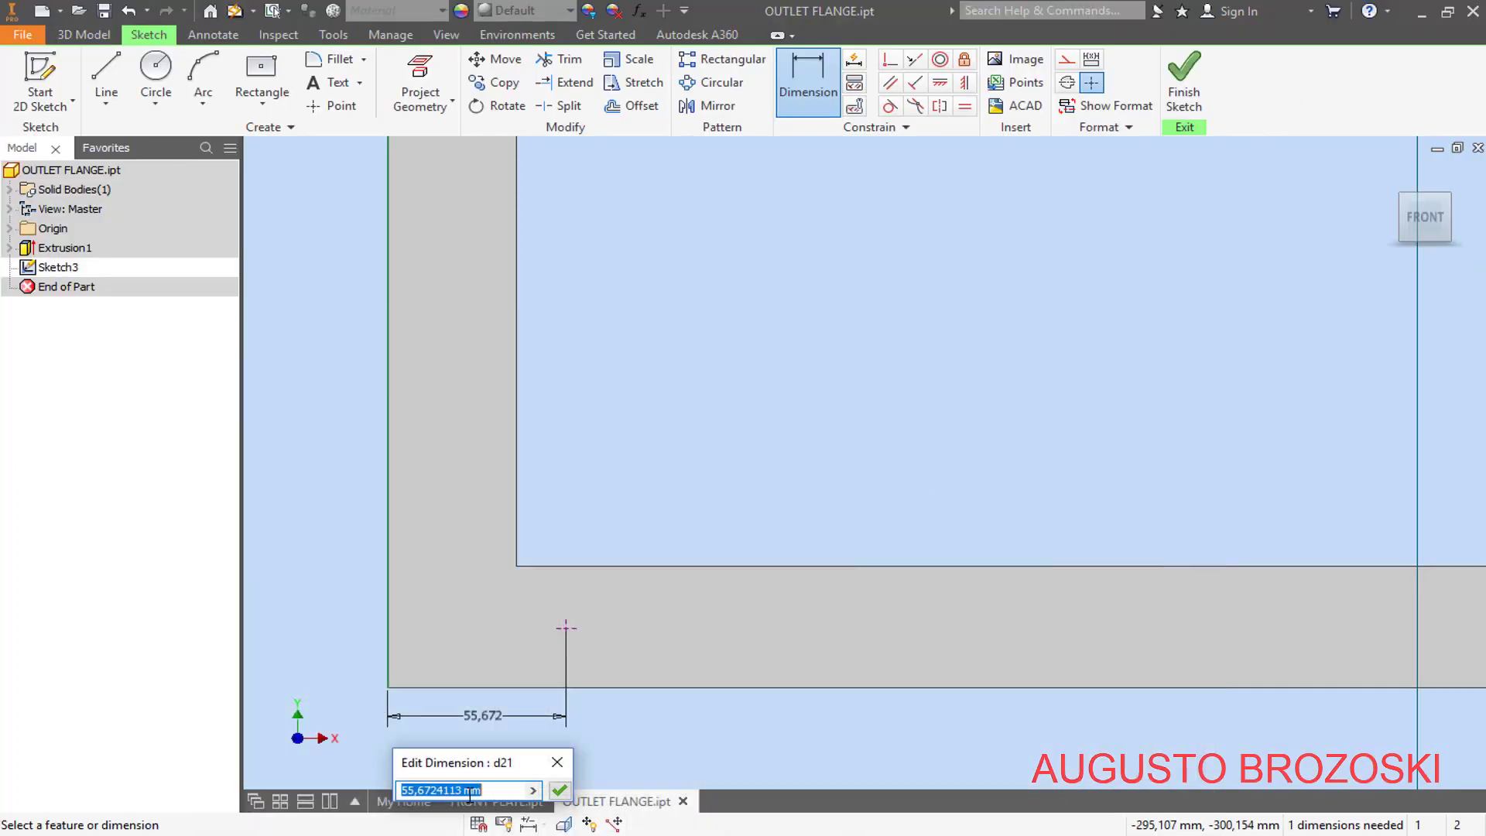
text(70)
key(Return)
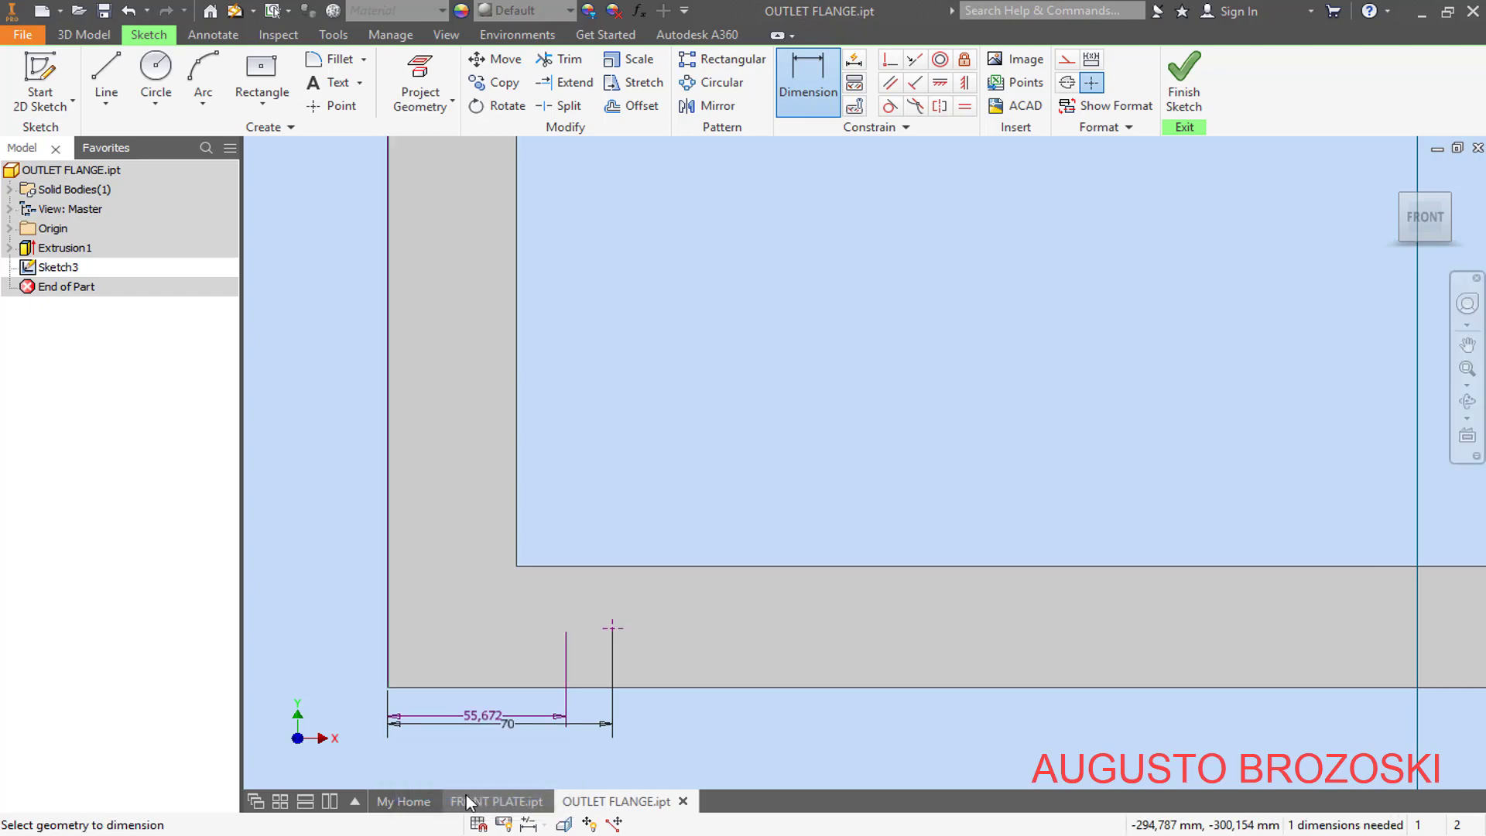
- Dimension the point from the flange's bottom outer edge at 20 mm and finish the sketch
click(450, 689)
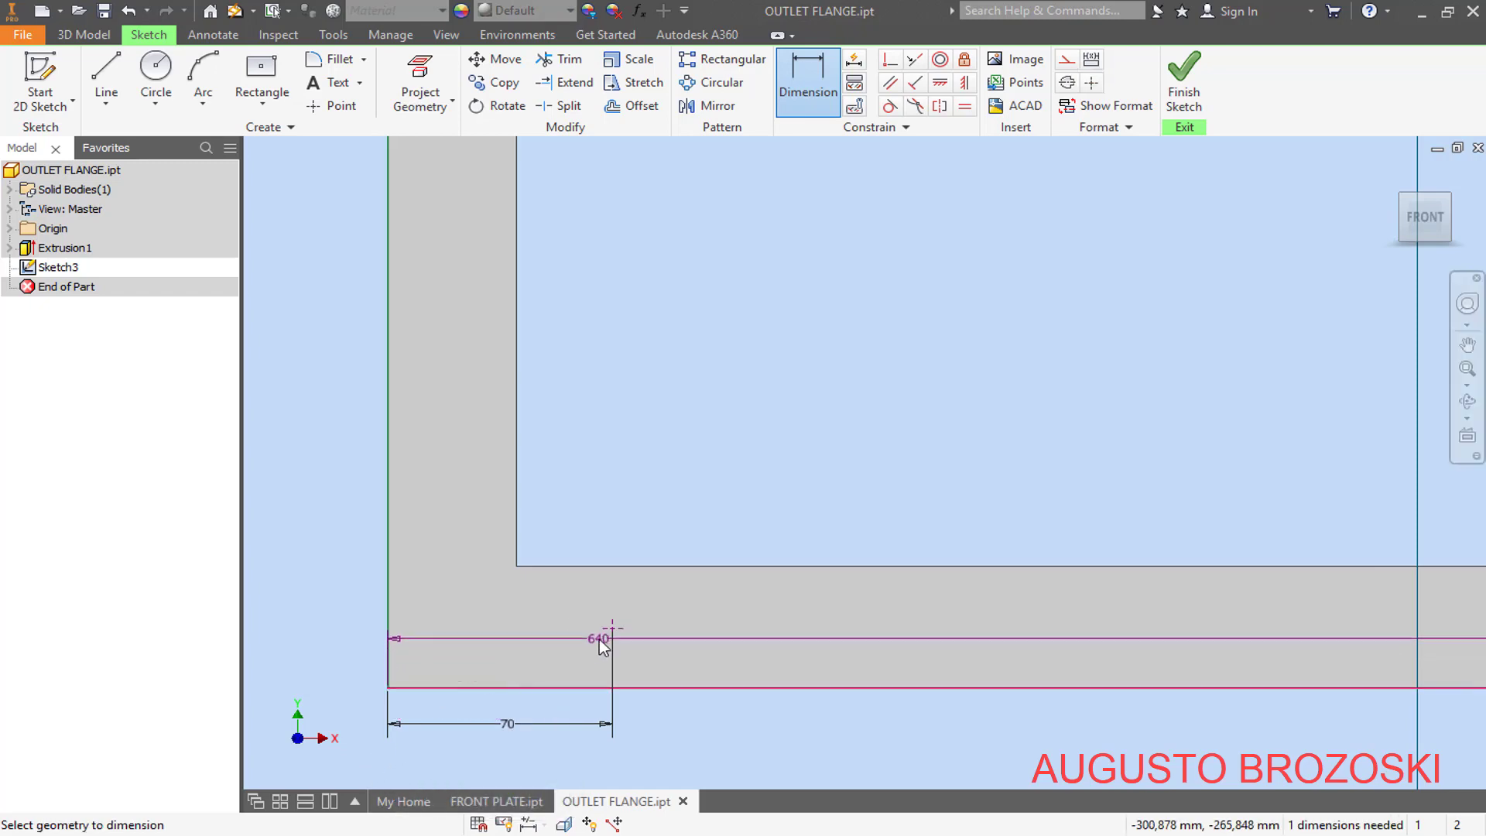
click(612, 627)
click(337, 658)
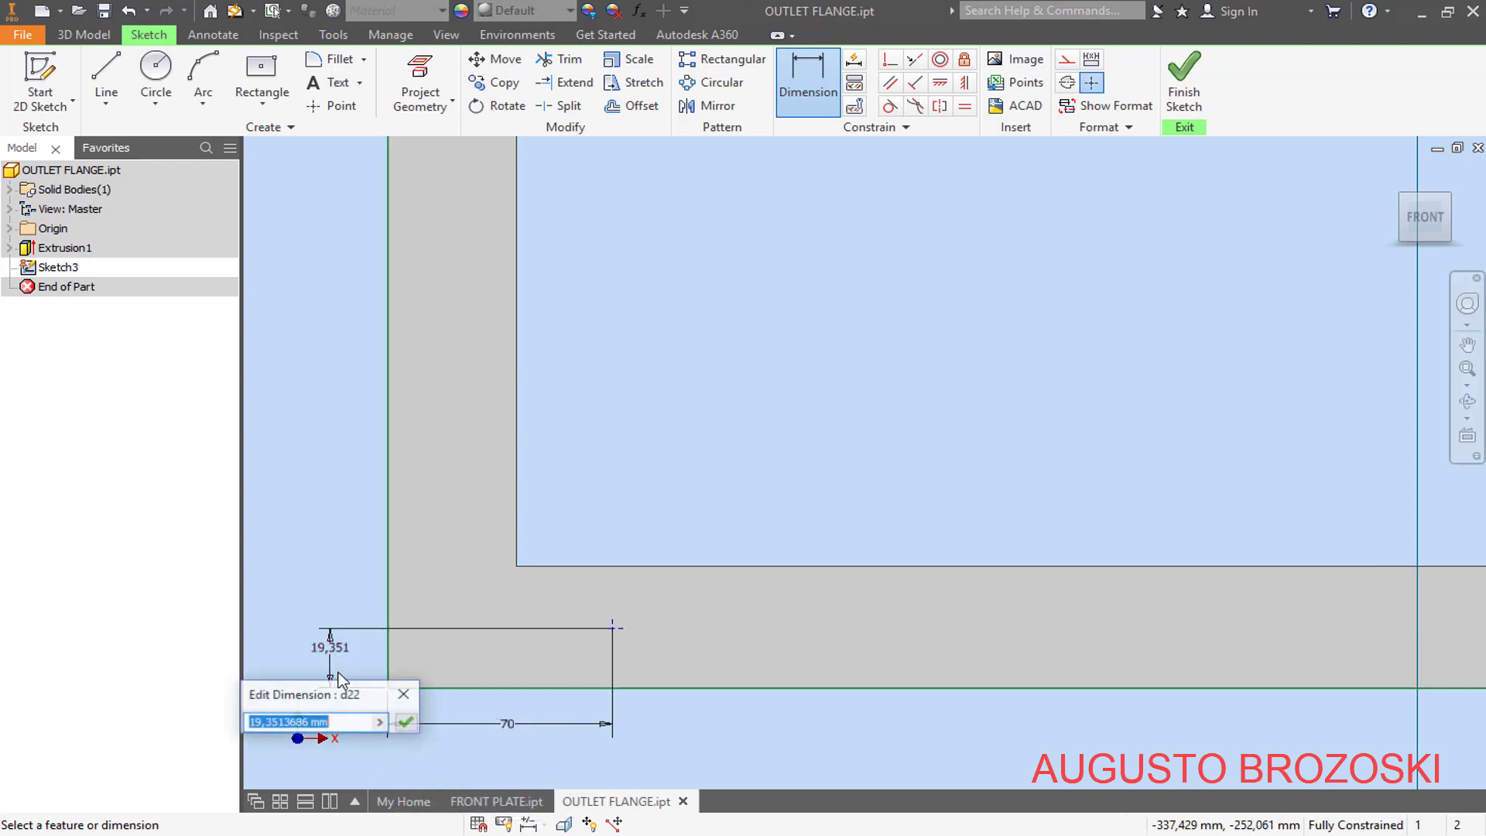
text(20)
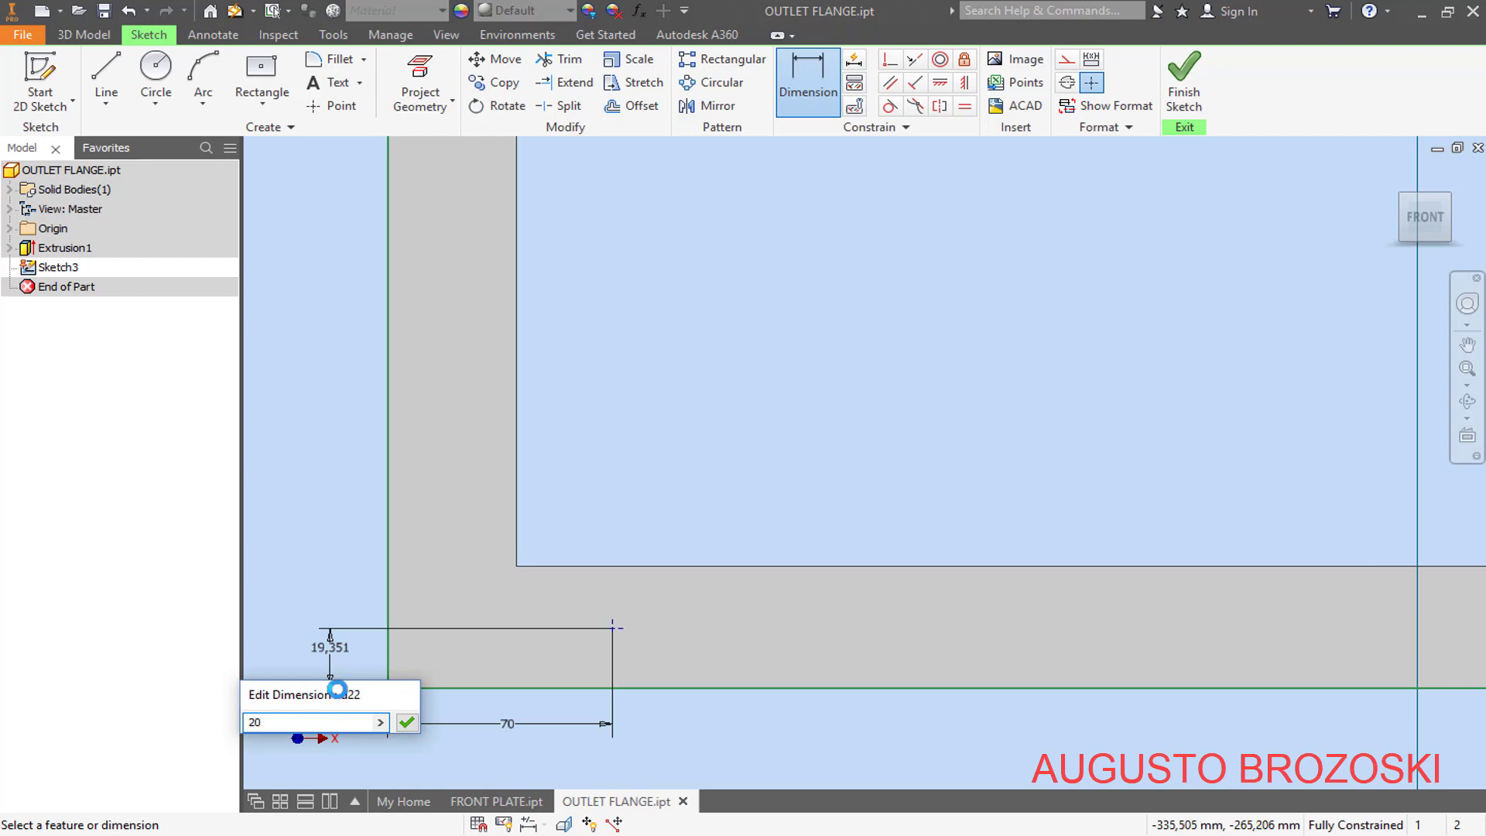
key(Return)
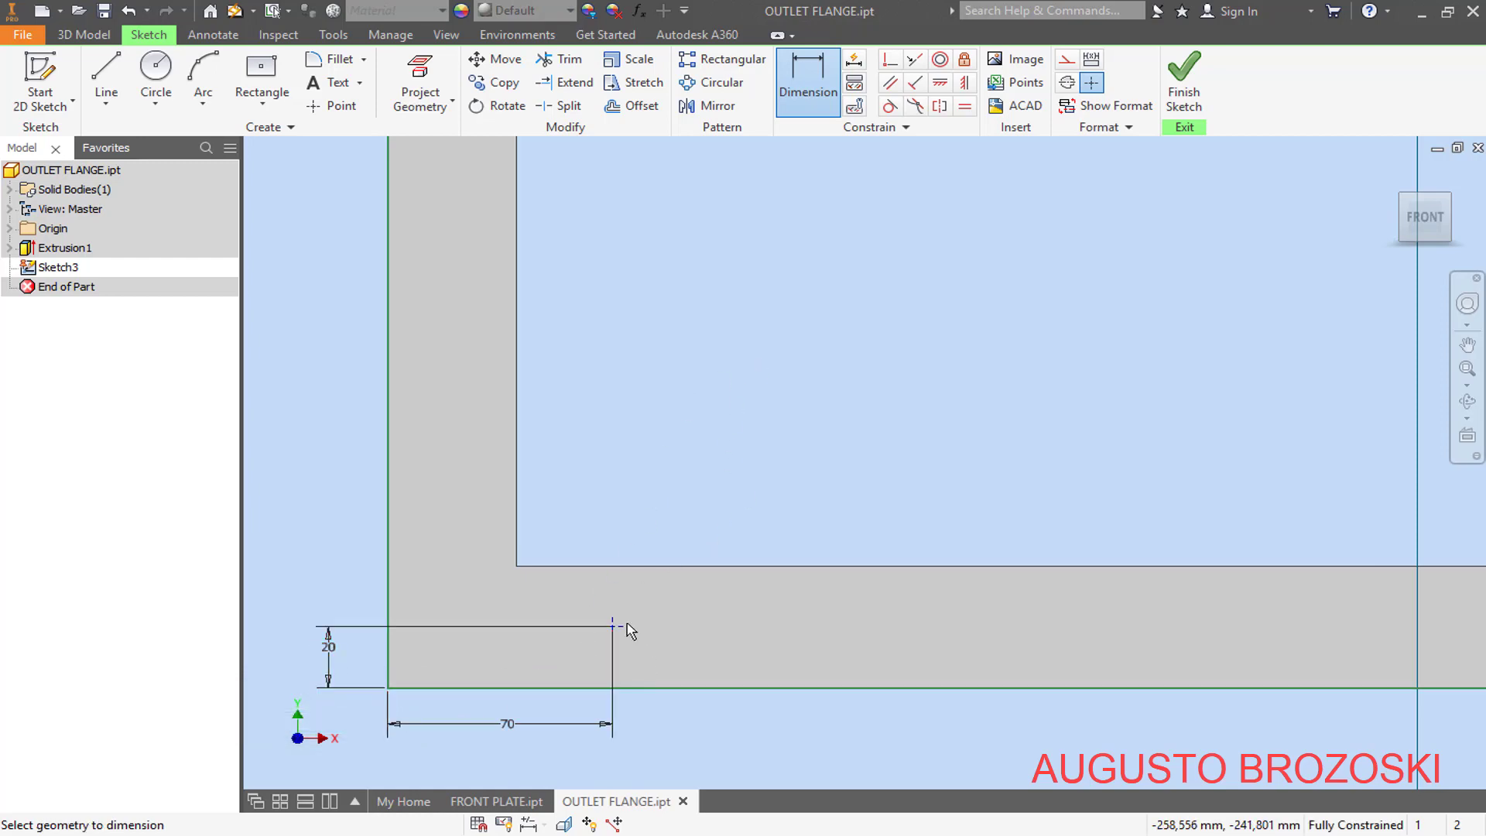
click(1184, 91)
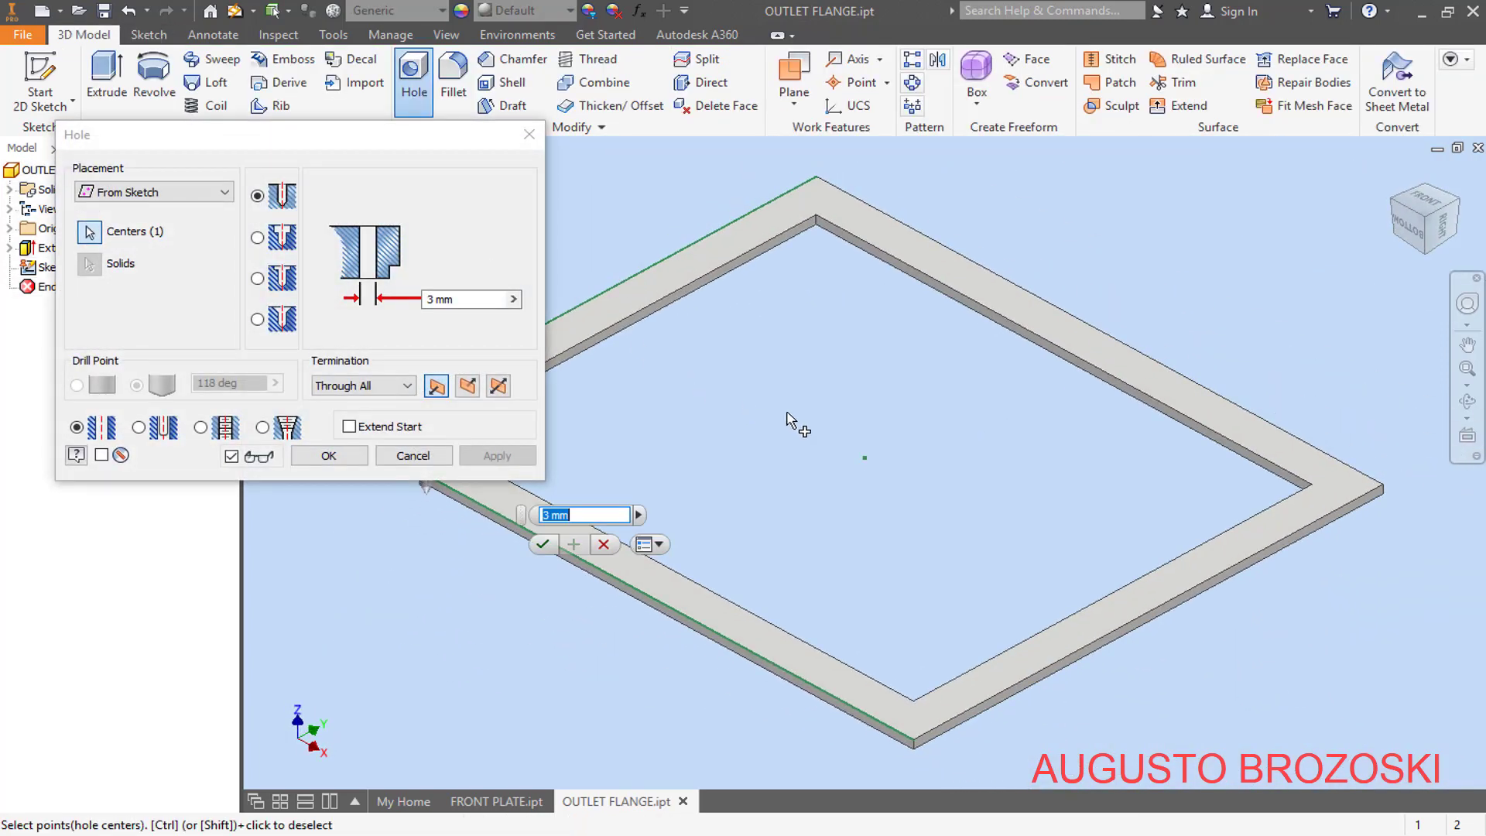
- Set up a clearance hole at the sketch point using the Ansi Metric M Profile standard and the Hex Head Bolt fastener type
scroll(801, 412, up, 5)
scroll(679, 422, down, 3)
scroll(611, 411, down, 3)
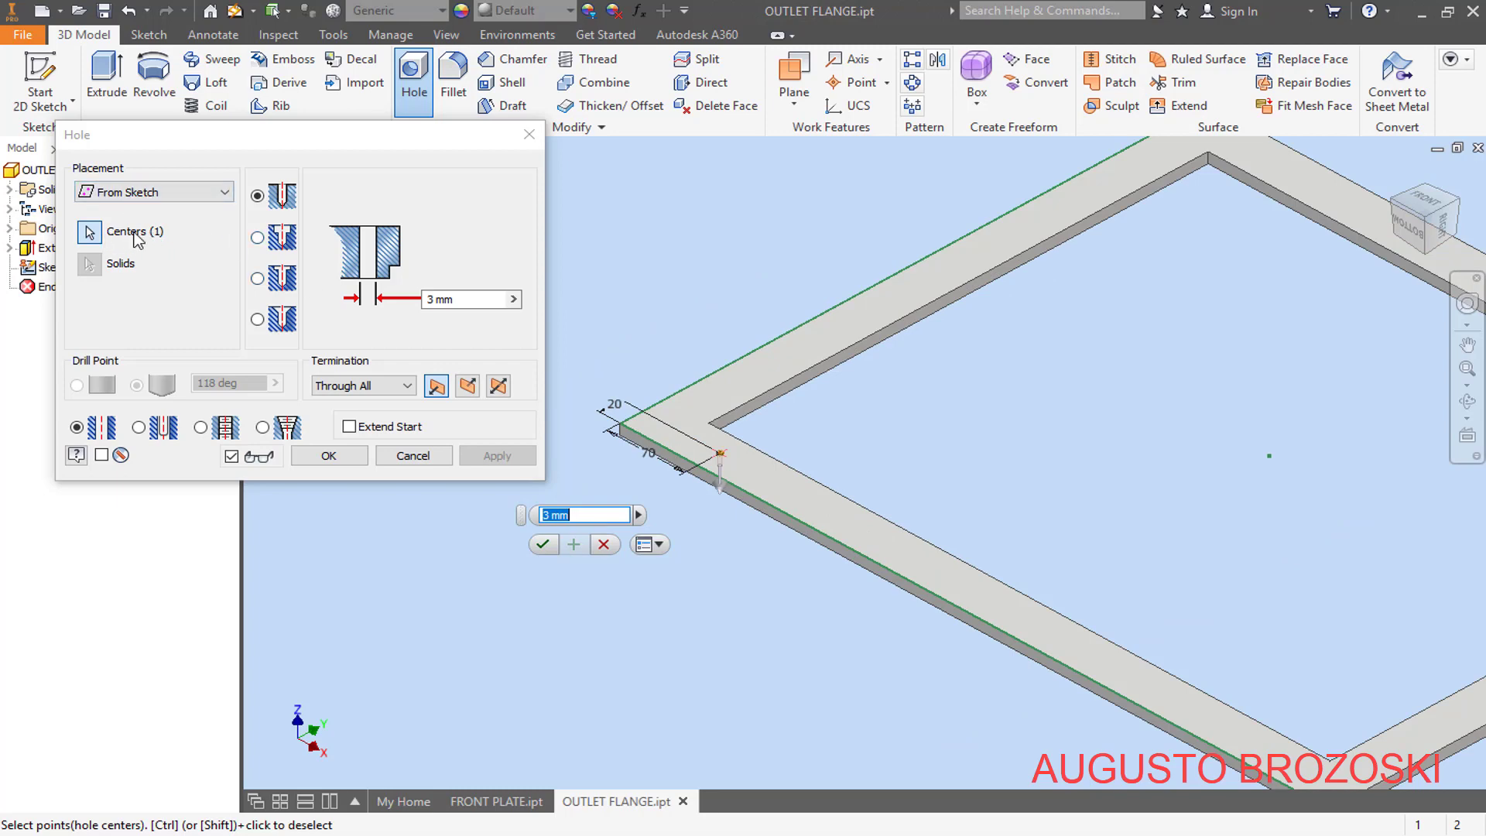
click(138, 427)
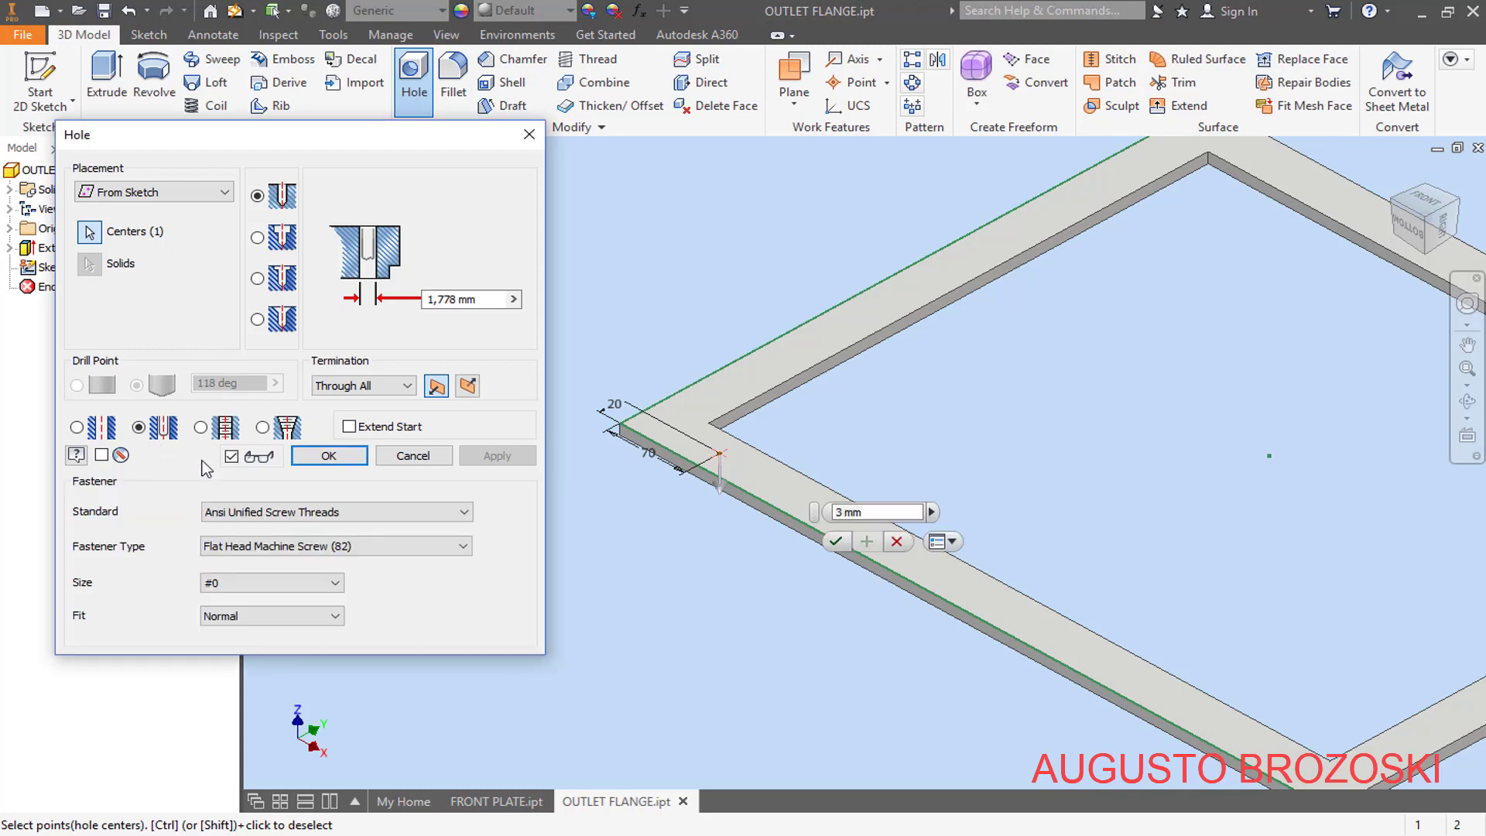
scroll(691, 472, down, 3)
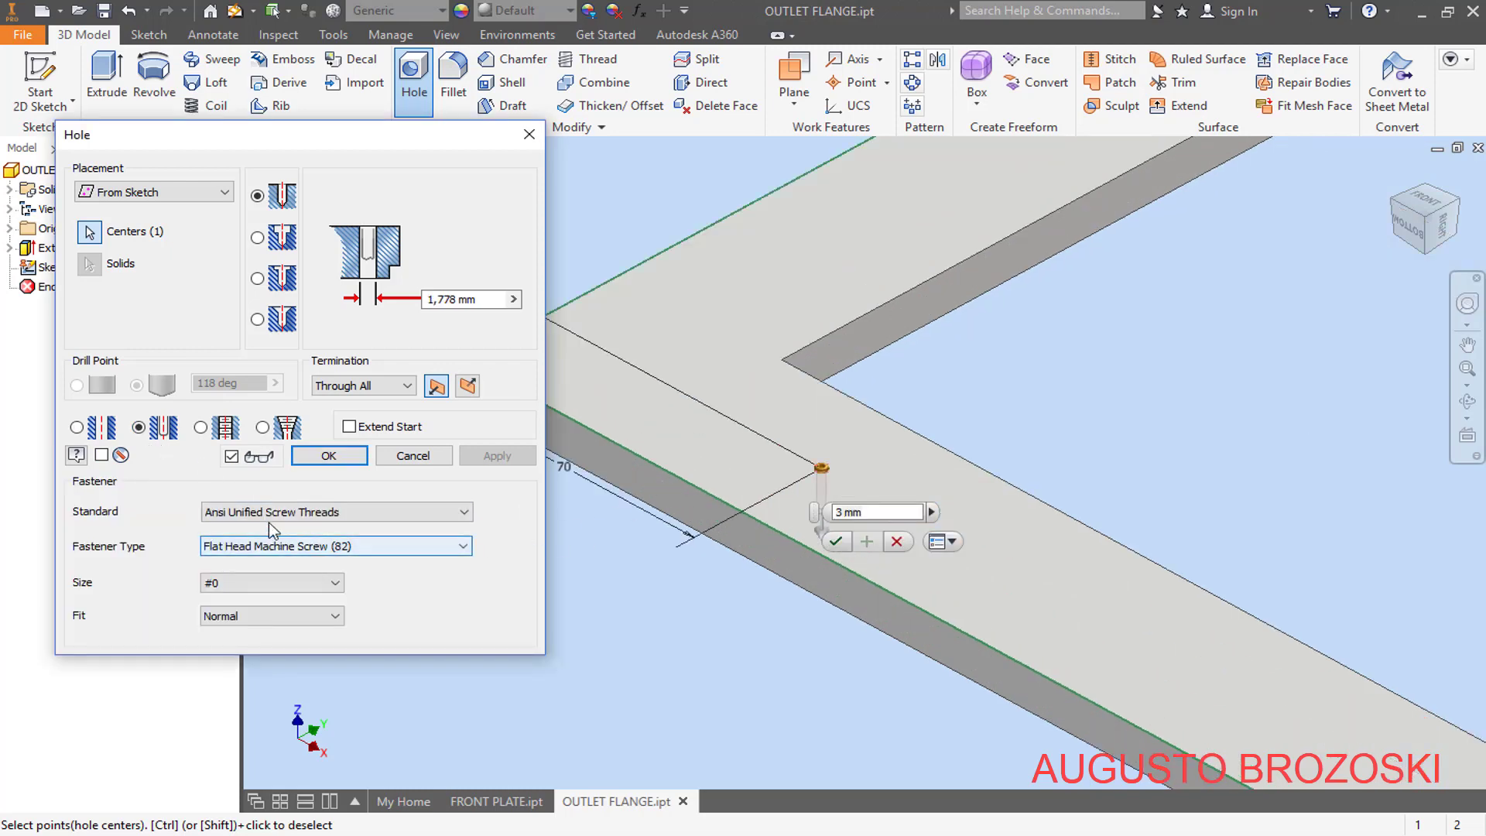
click(454, 514)
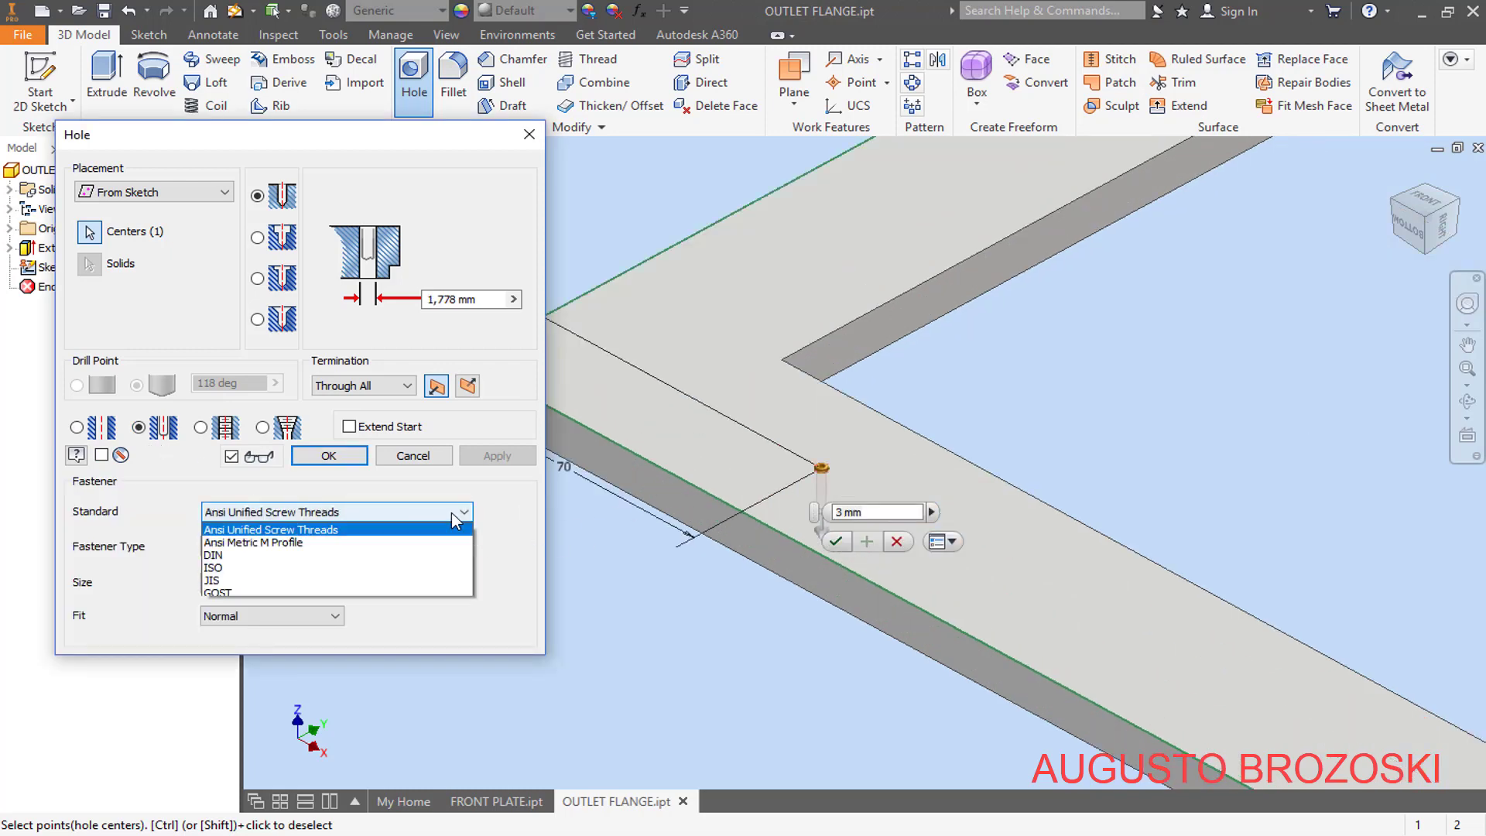
click(318, 542)
click(424, 554)
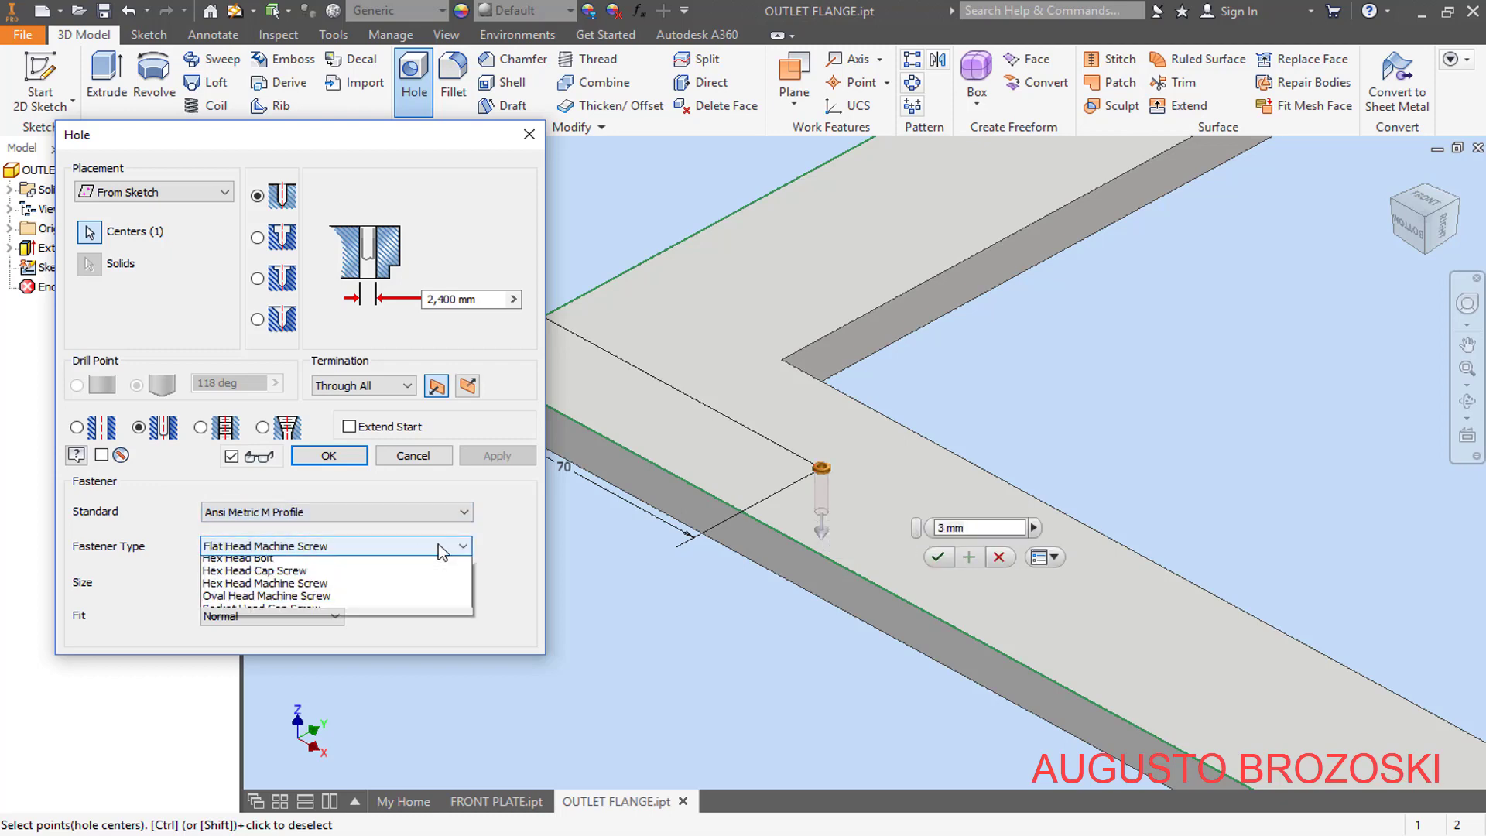
click(252, 584)
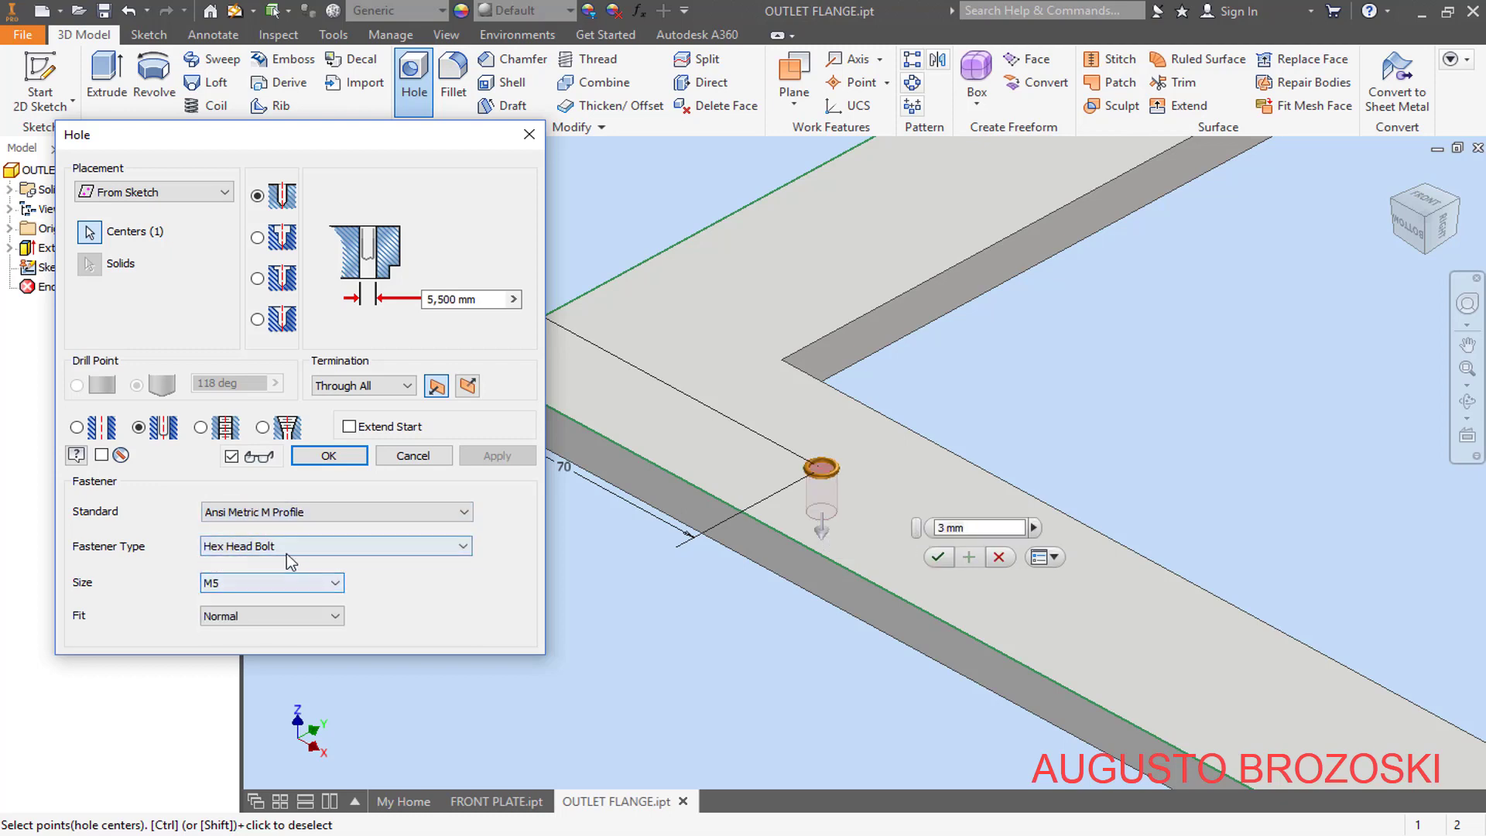
- Set the clearance hole's fastener size to M10 and create the hole
click(320, 588)
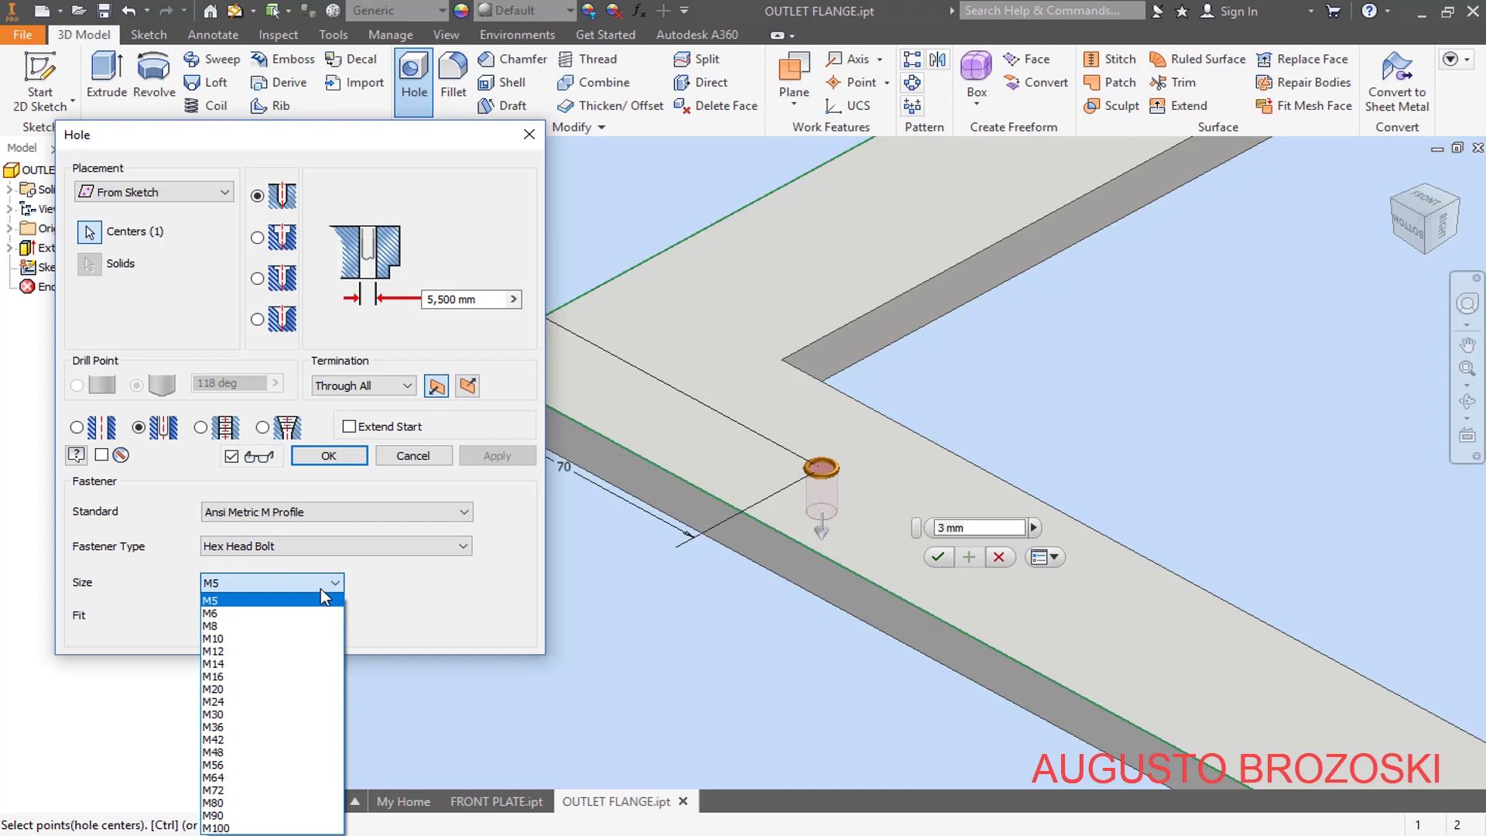
click(282, 638)
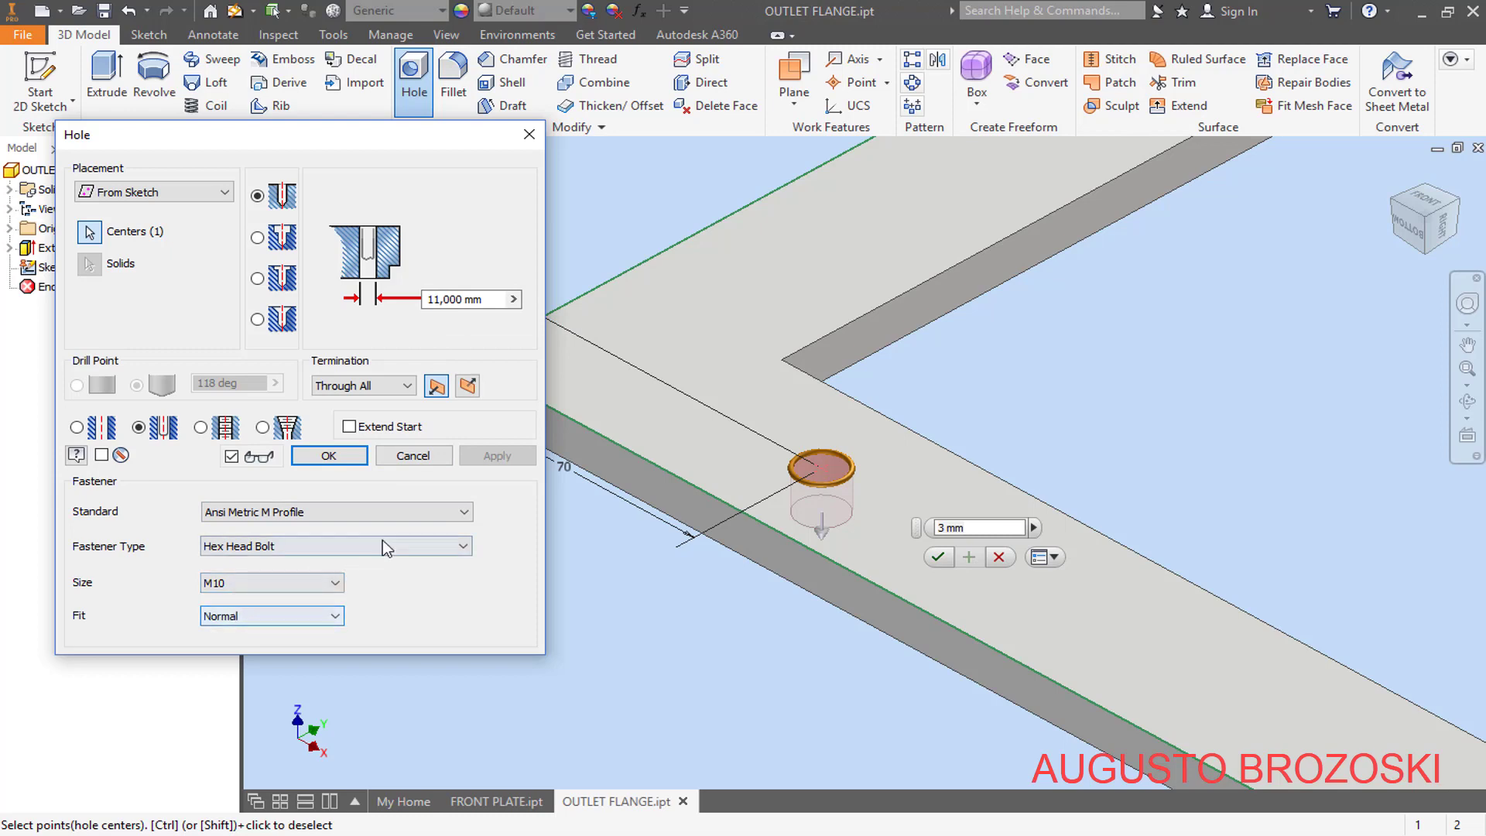
click(348, 452)
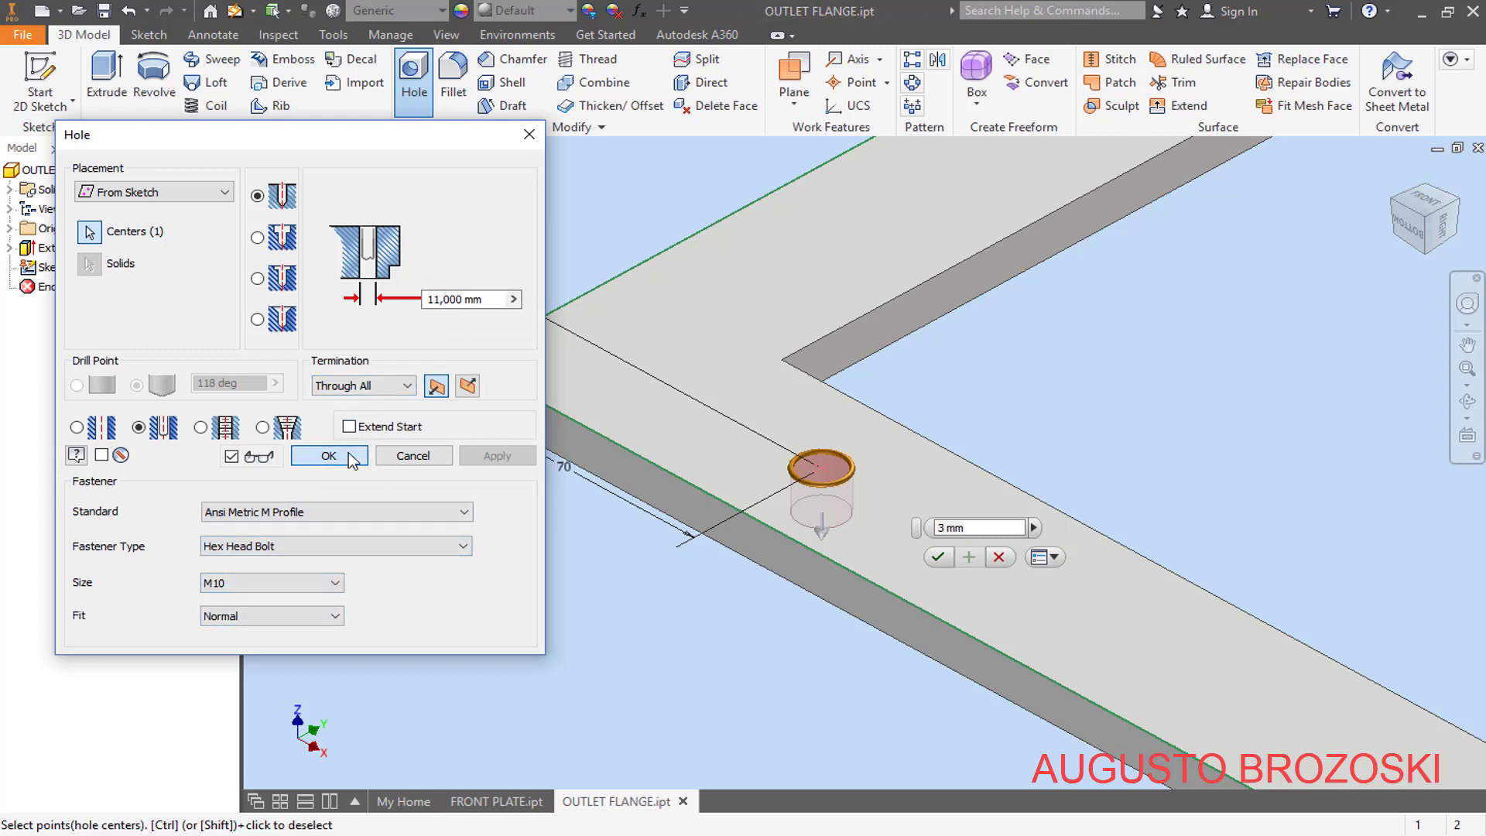
- Start a rectangular pattern of the hole with the flange's long outer edge beside it as the first direction
scroll(565, 503, down, 3)
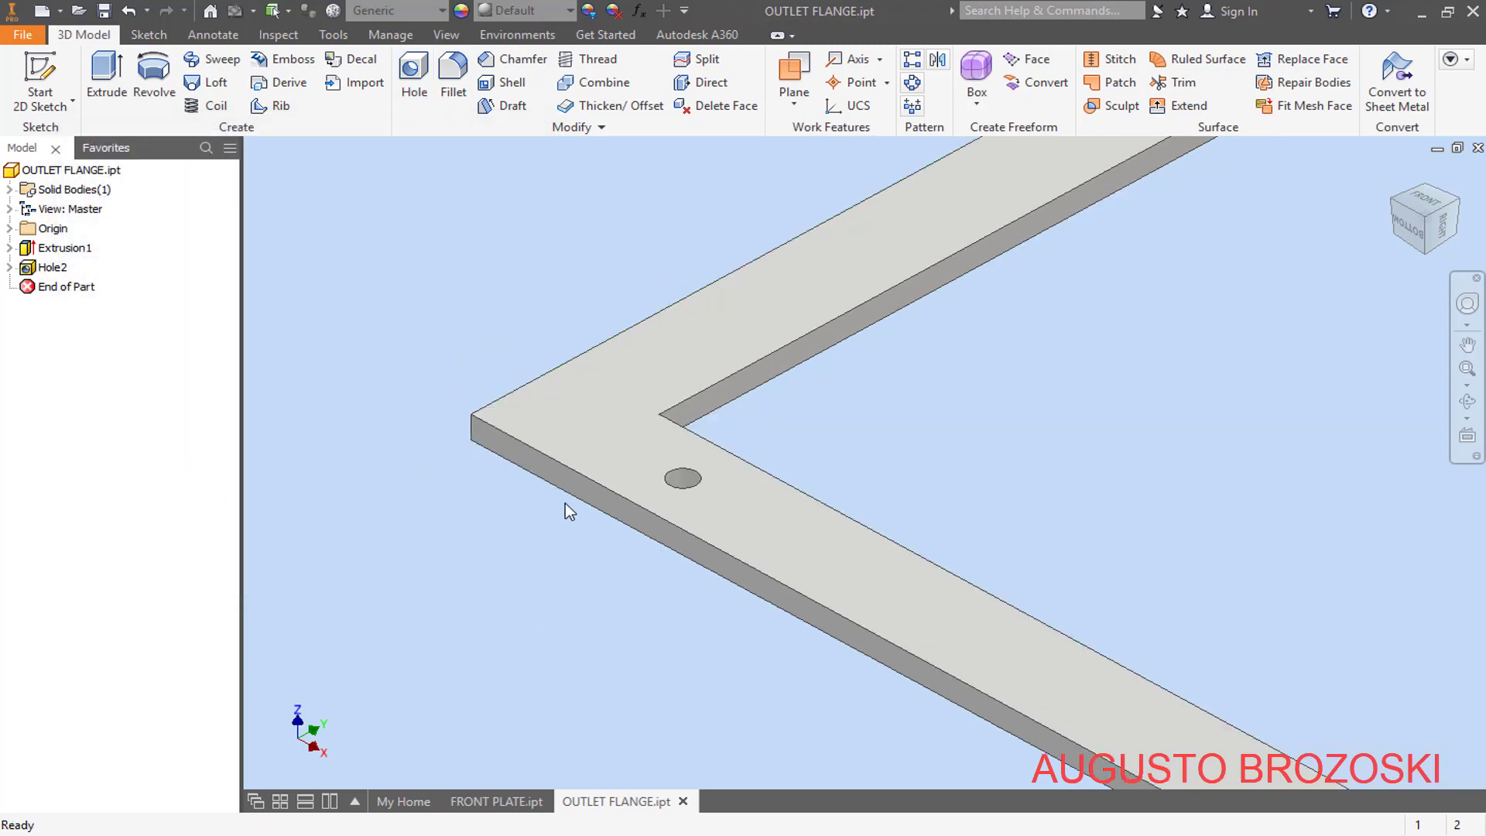
scroll(601, 511, up, 5)
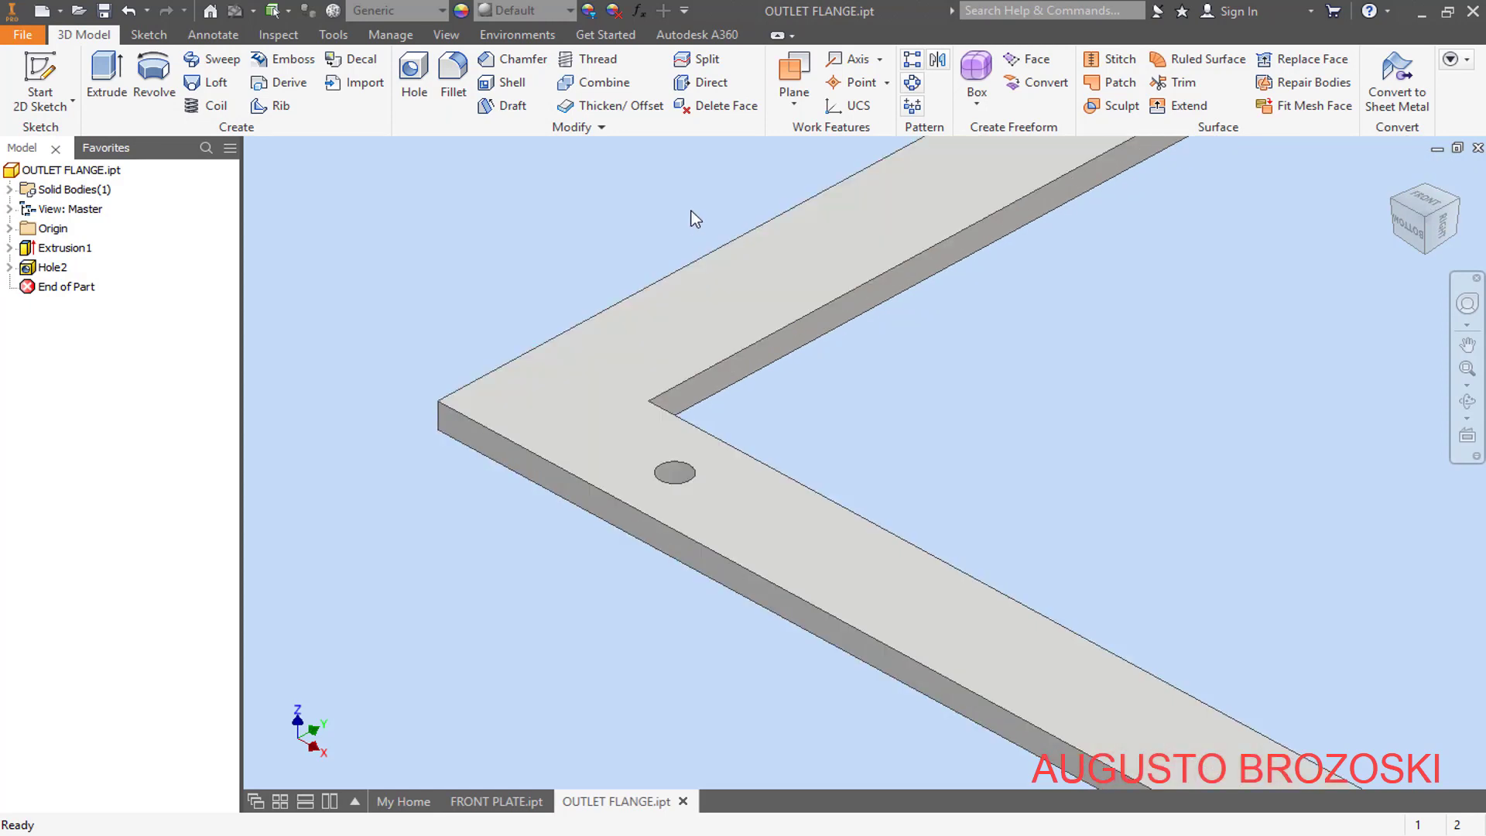
click(914, 59)
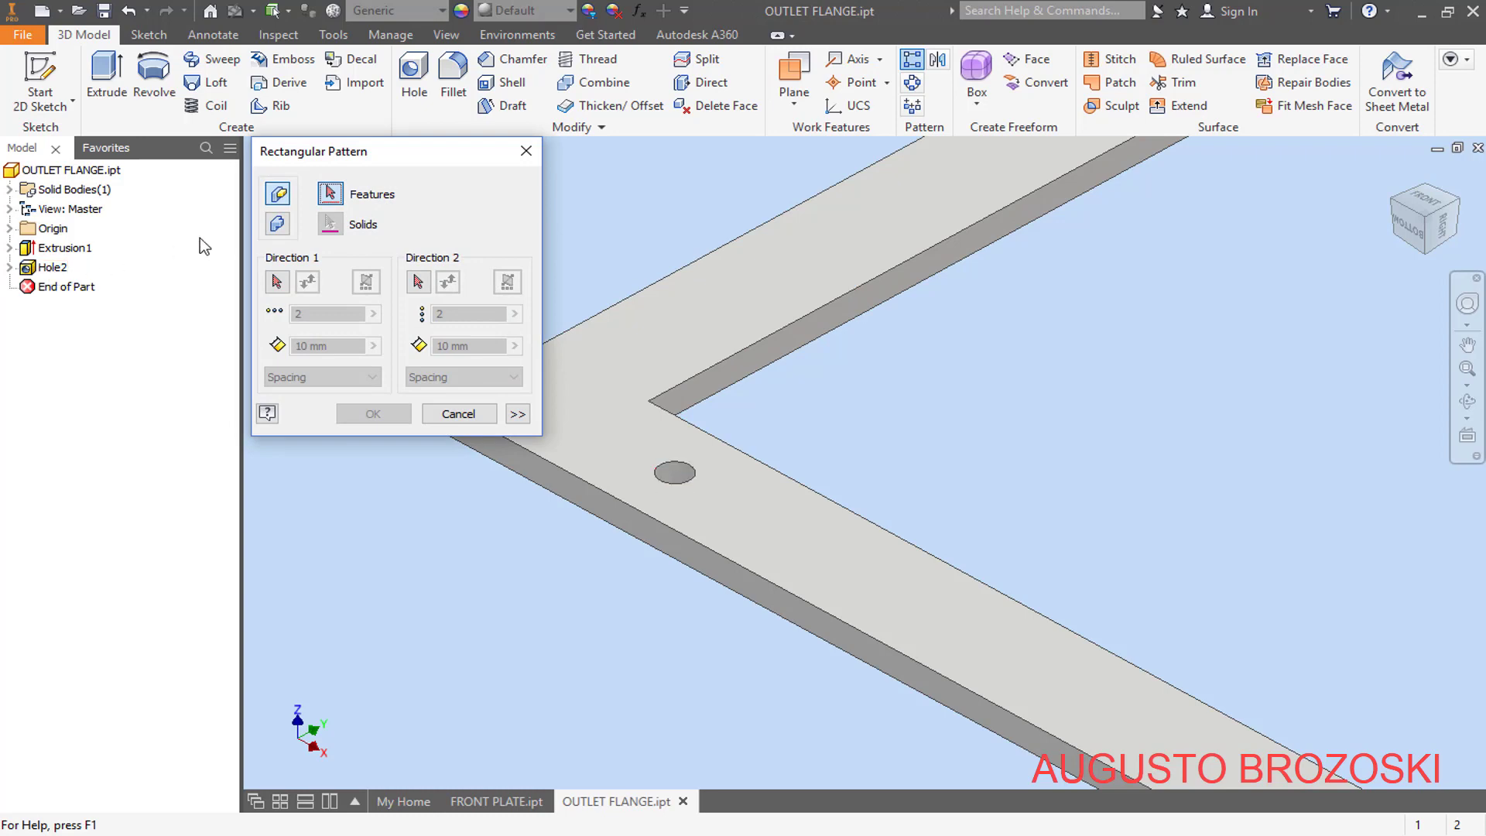
click(53, 267)
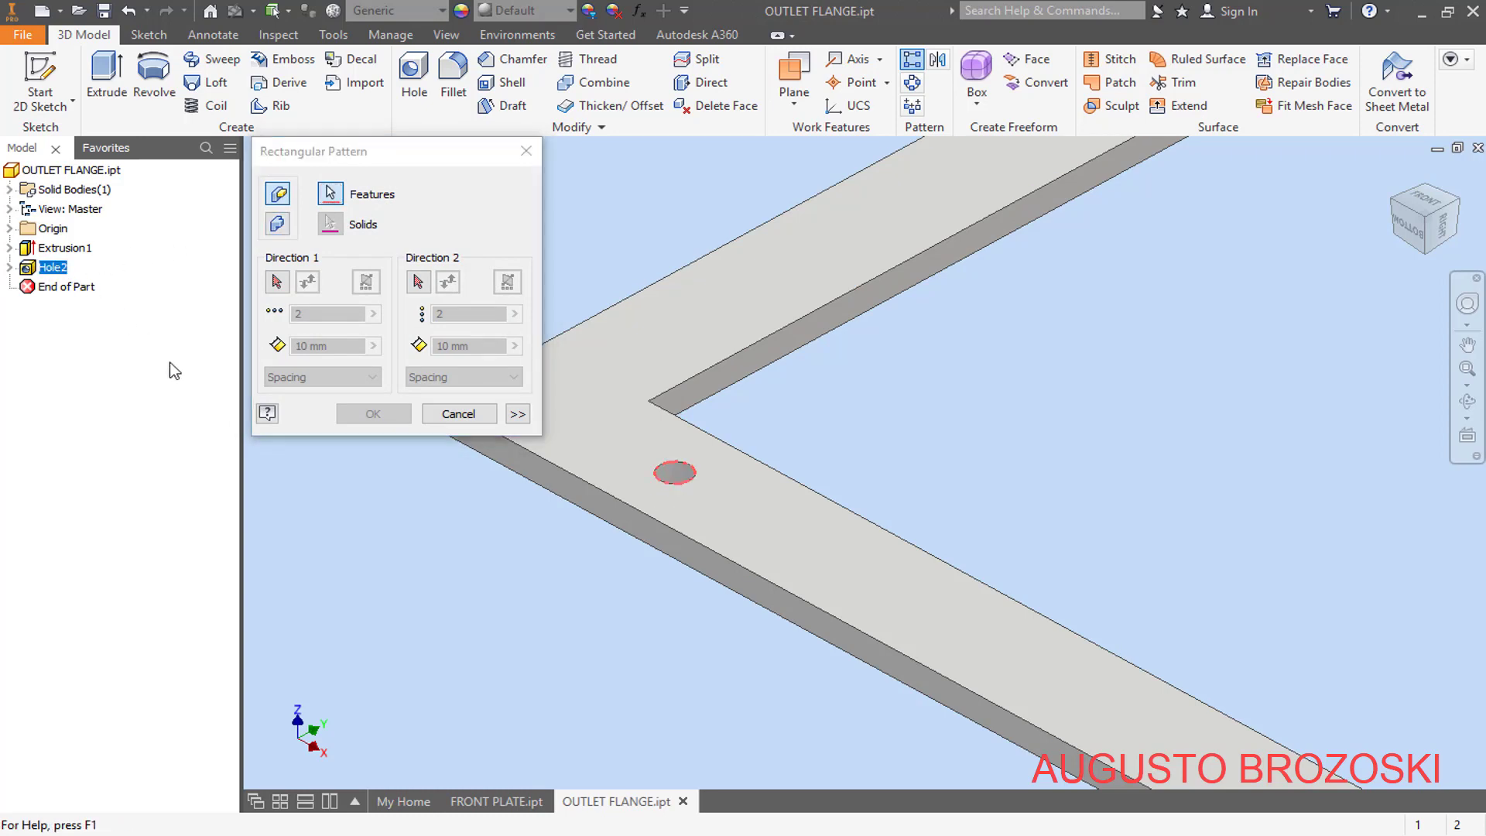
click(277, 282)
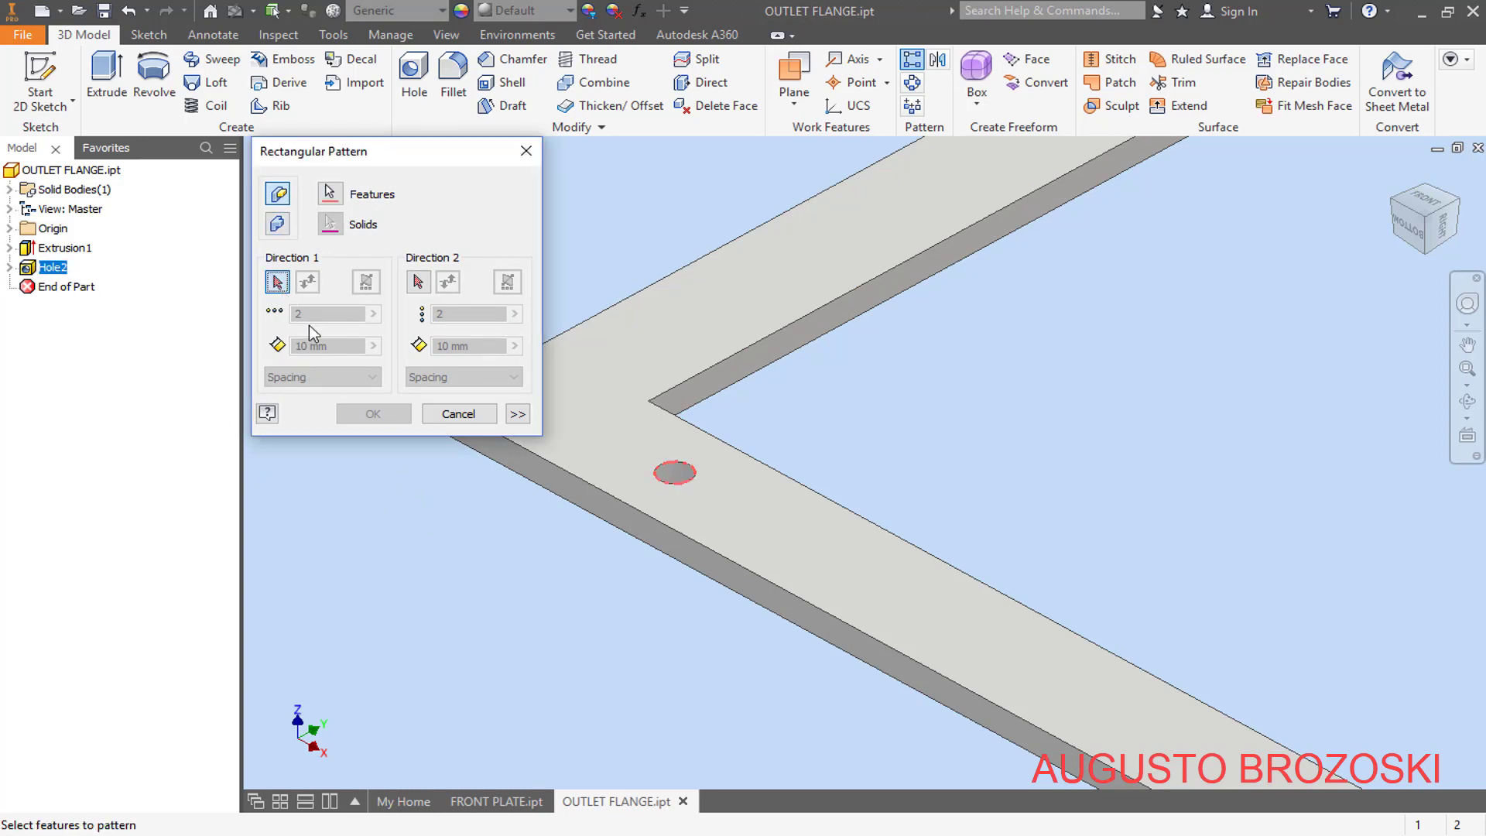
click(598, 494)
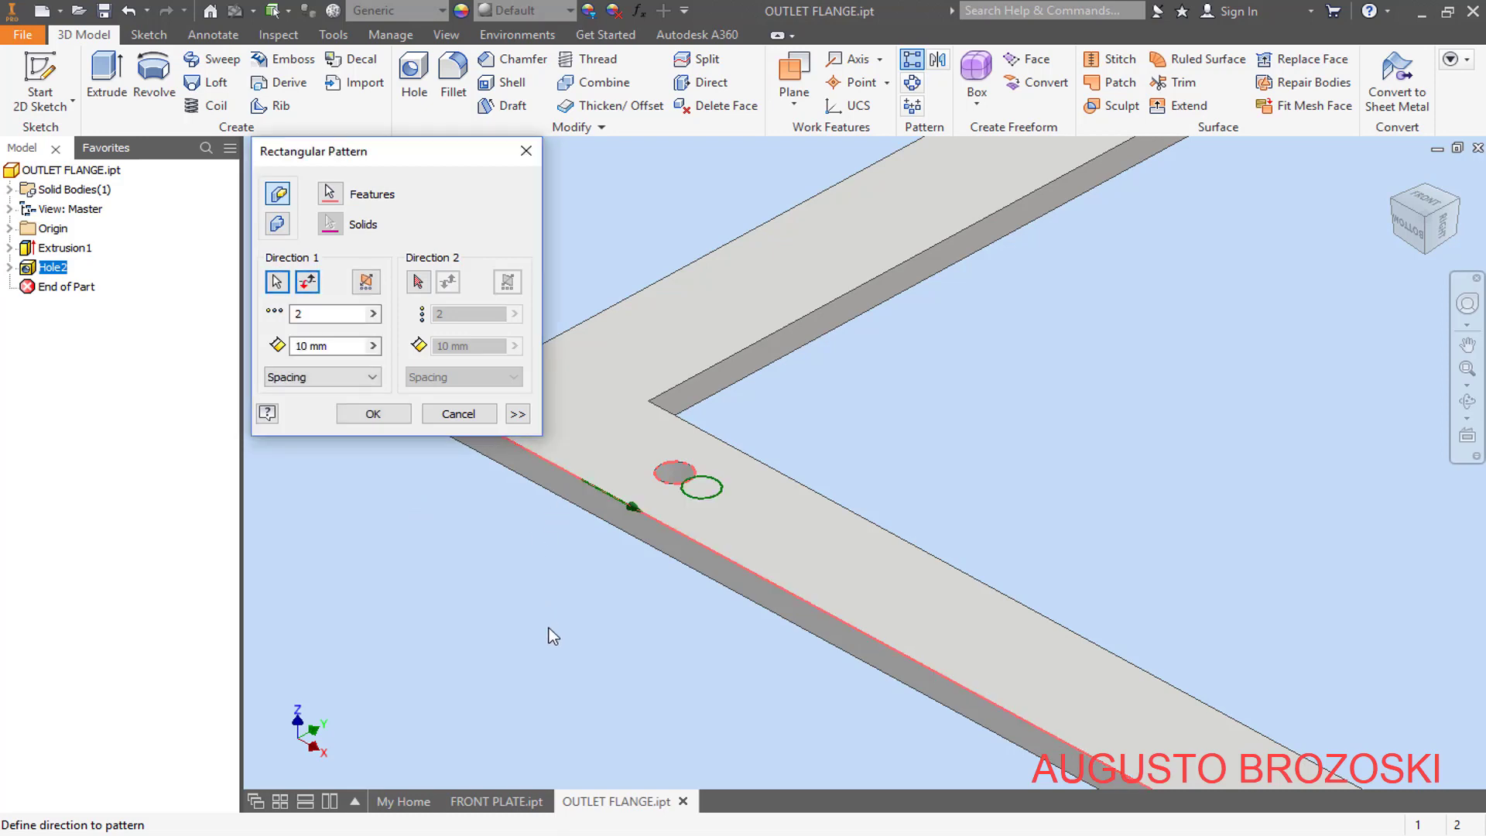
- Set the pattern's first direction to 6 holes spaced 100 mm apart, following the flange drawing
key(alt+Tab)
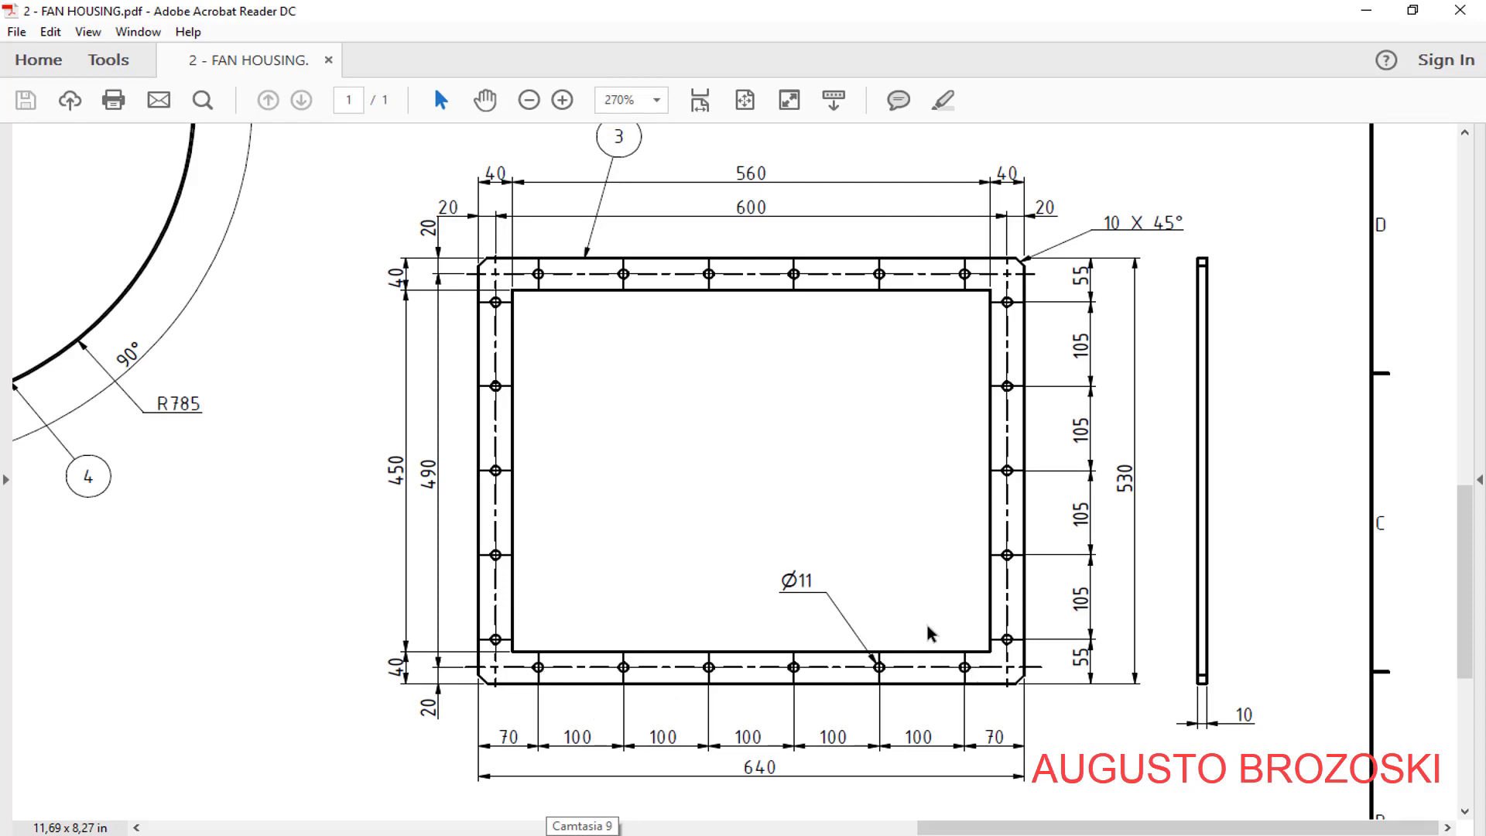
click(1367, 11)
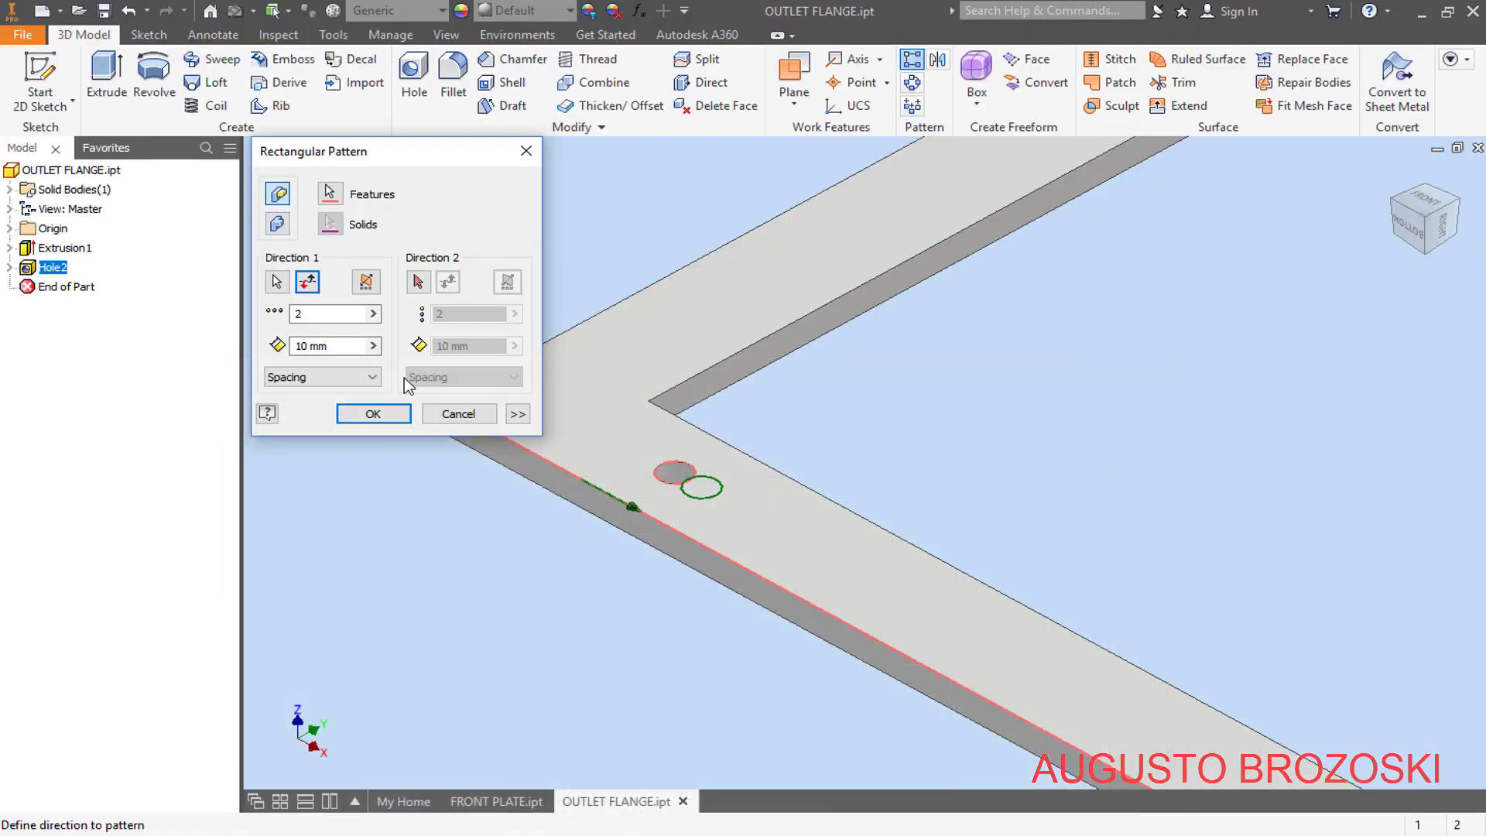
double_click(304, 316)
text(6)
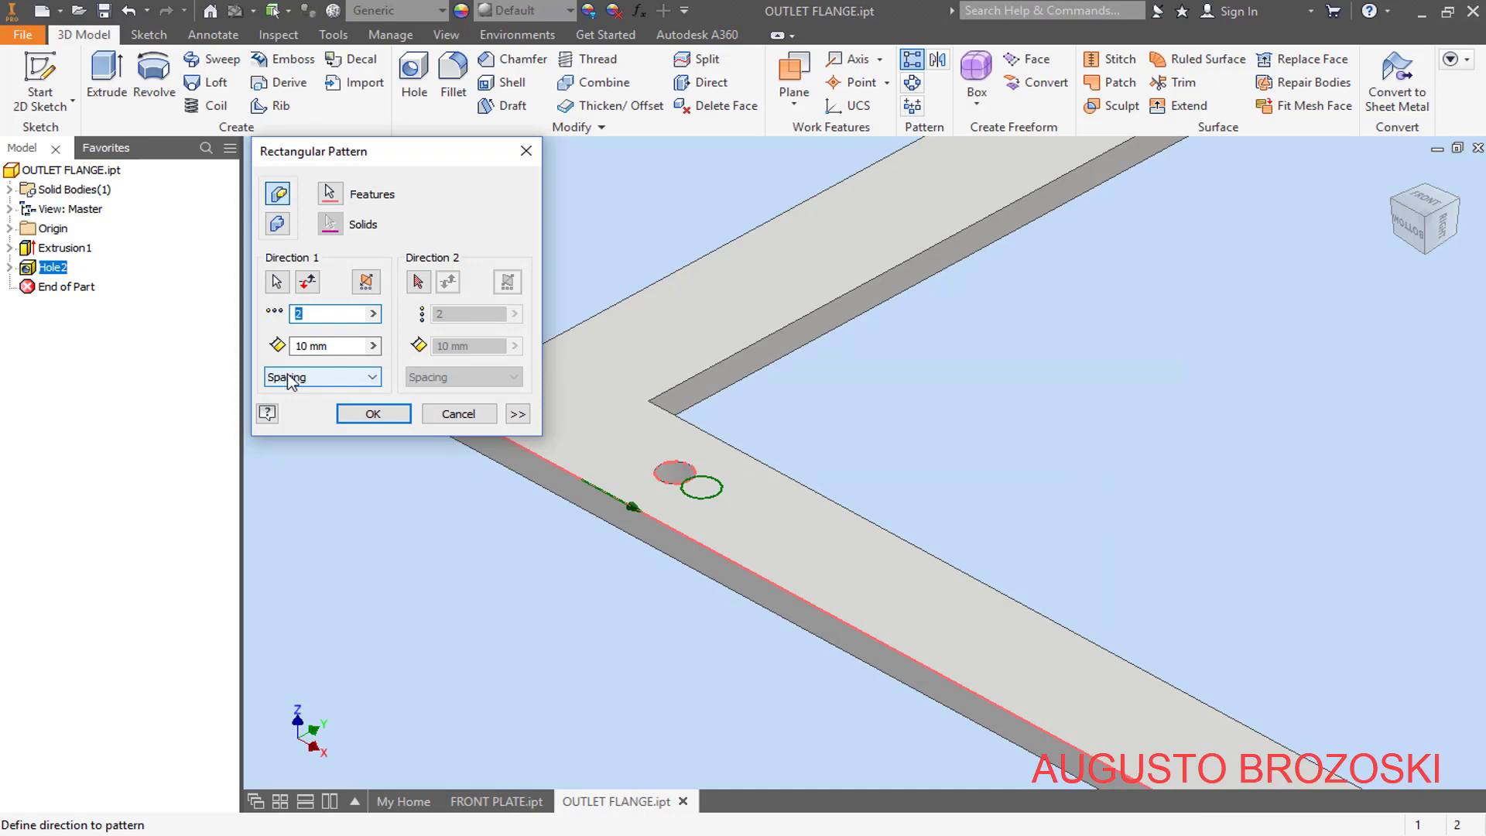
click(304, 346)
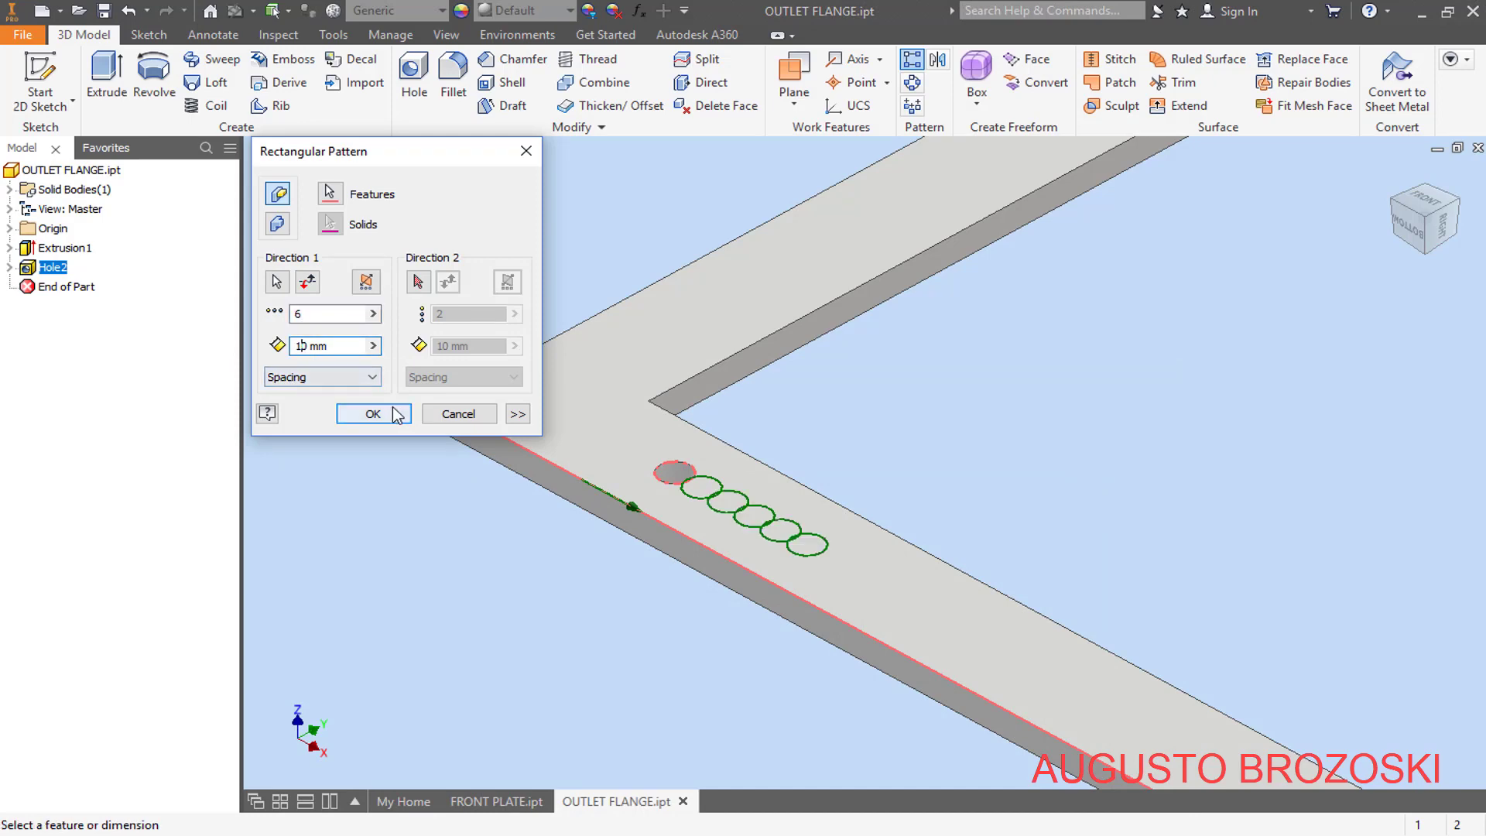
text(0)
scroll(688, 481, up, 3)
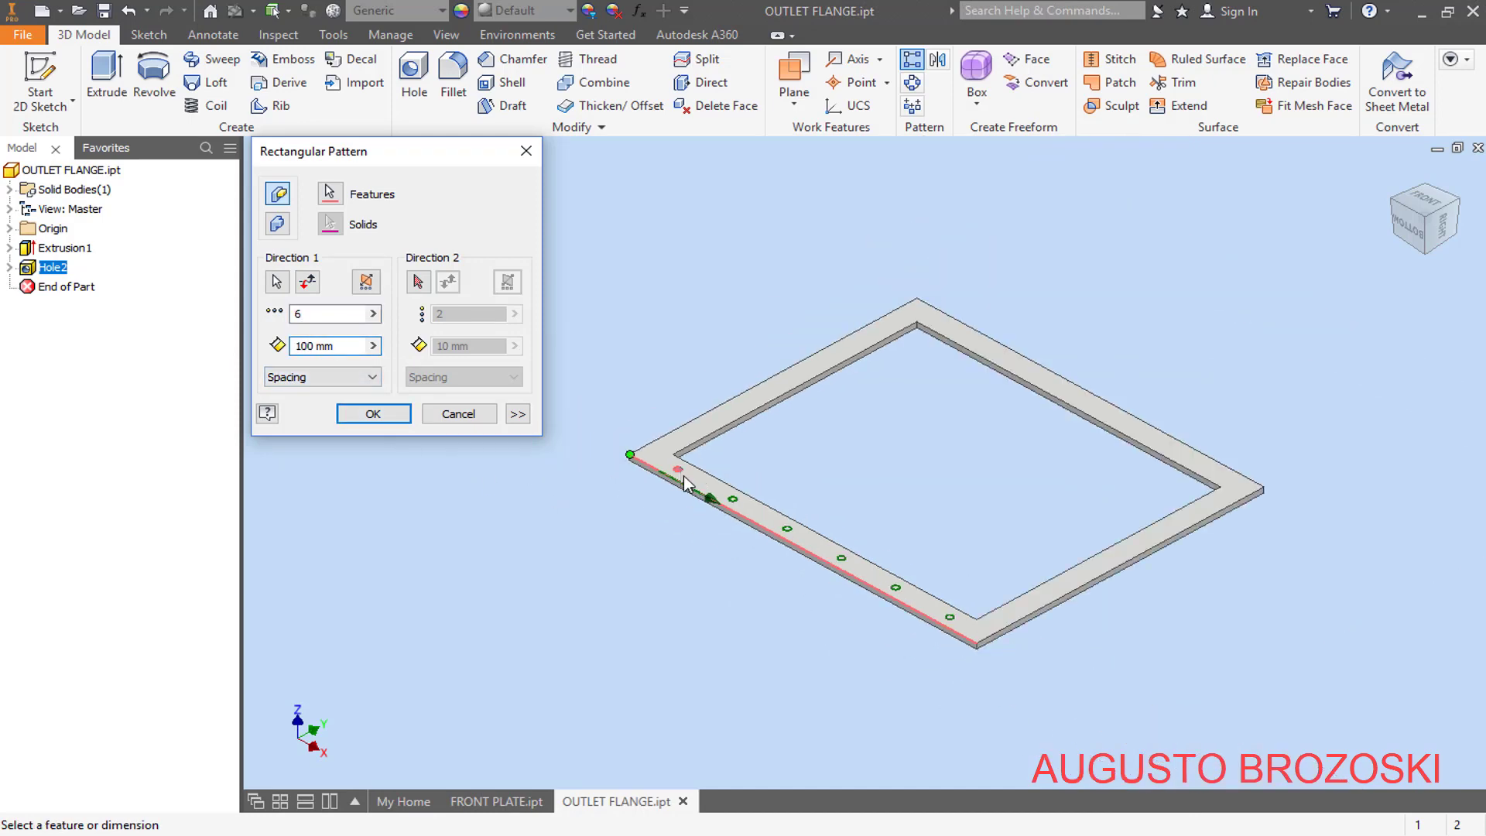
scroll(758, 515, down, 2)
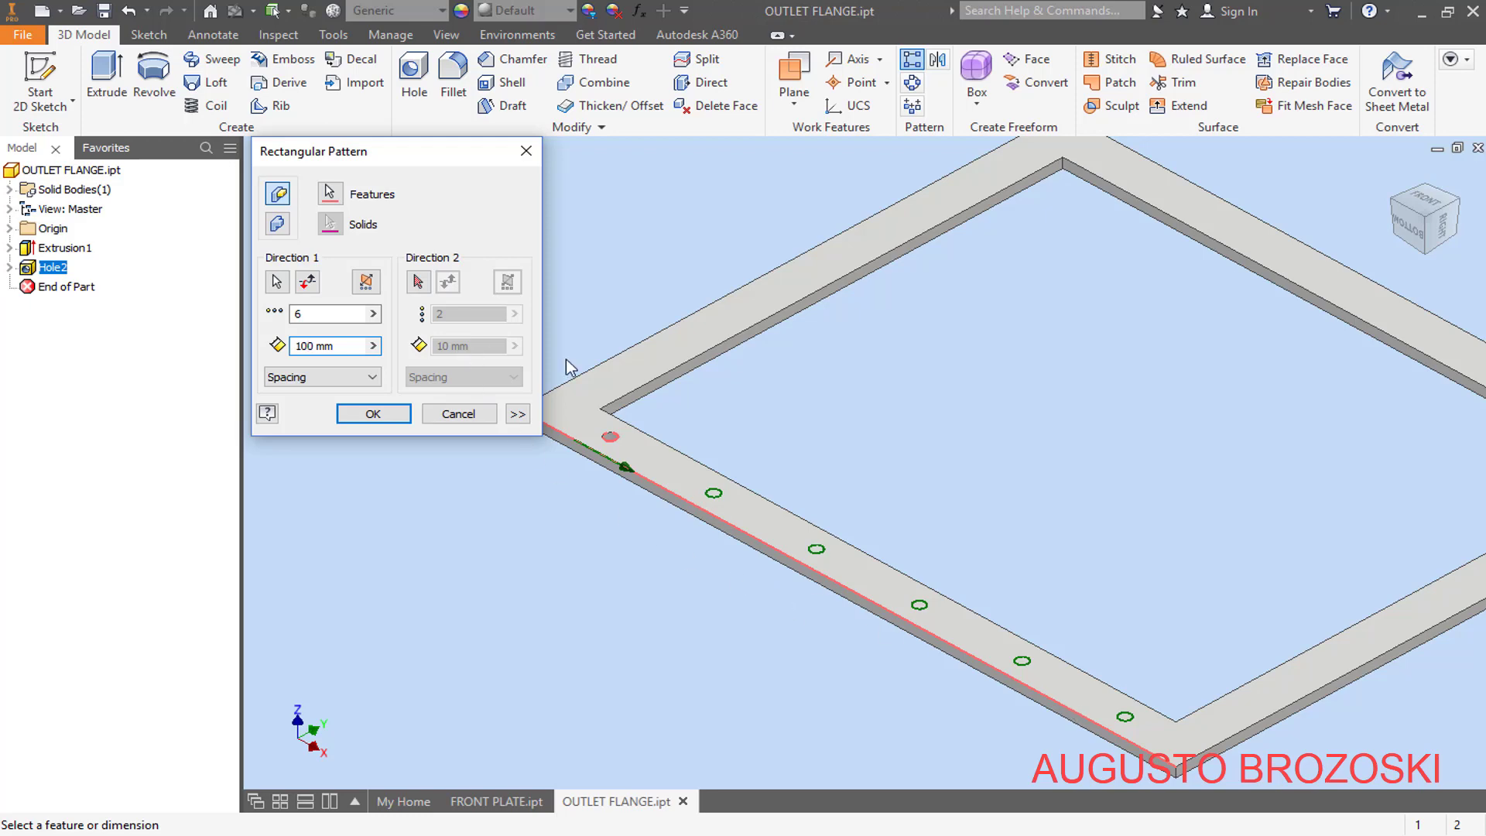
- Use the flange's short outer edge as the second pattern direction, with two rows spaced 490 mm apart
click(419, 283)
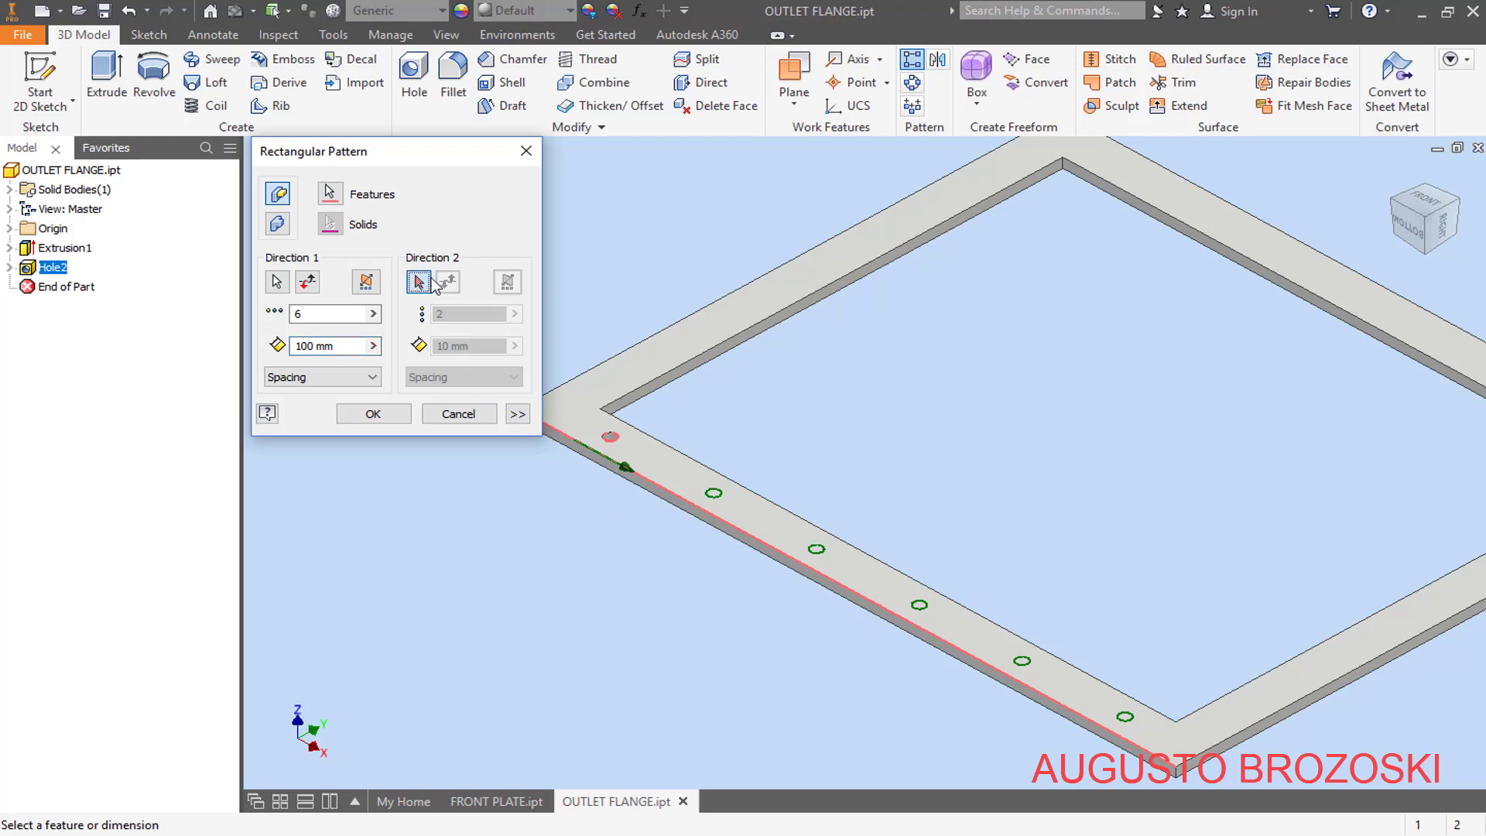
click(636, 352)
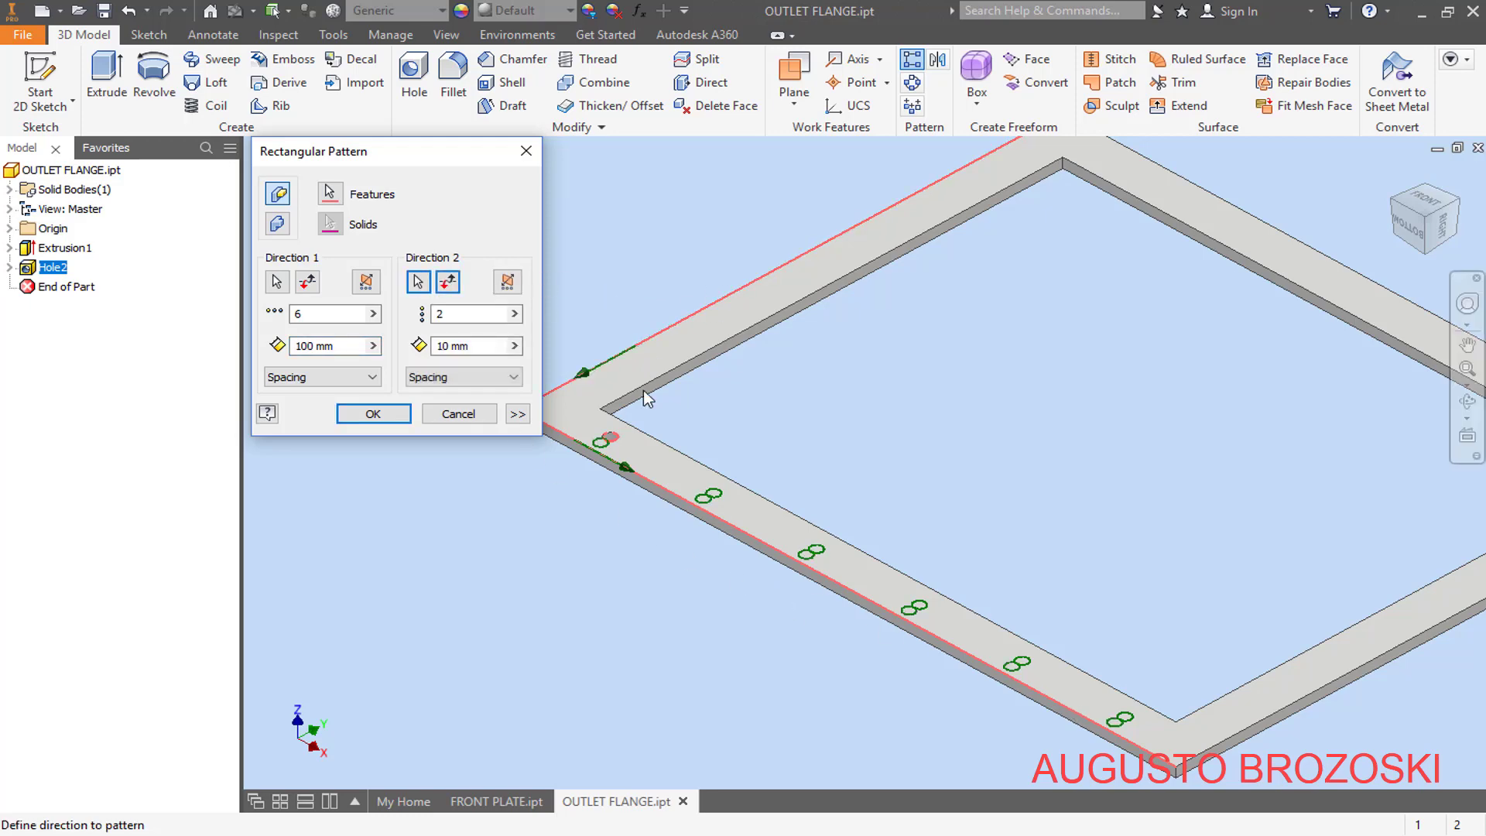
click(576, 833)
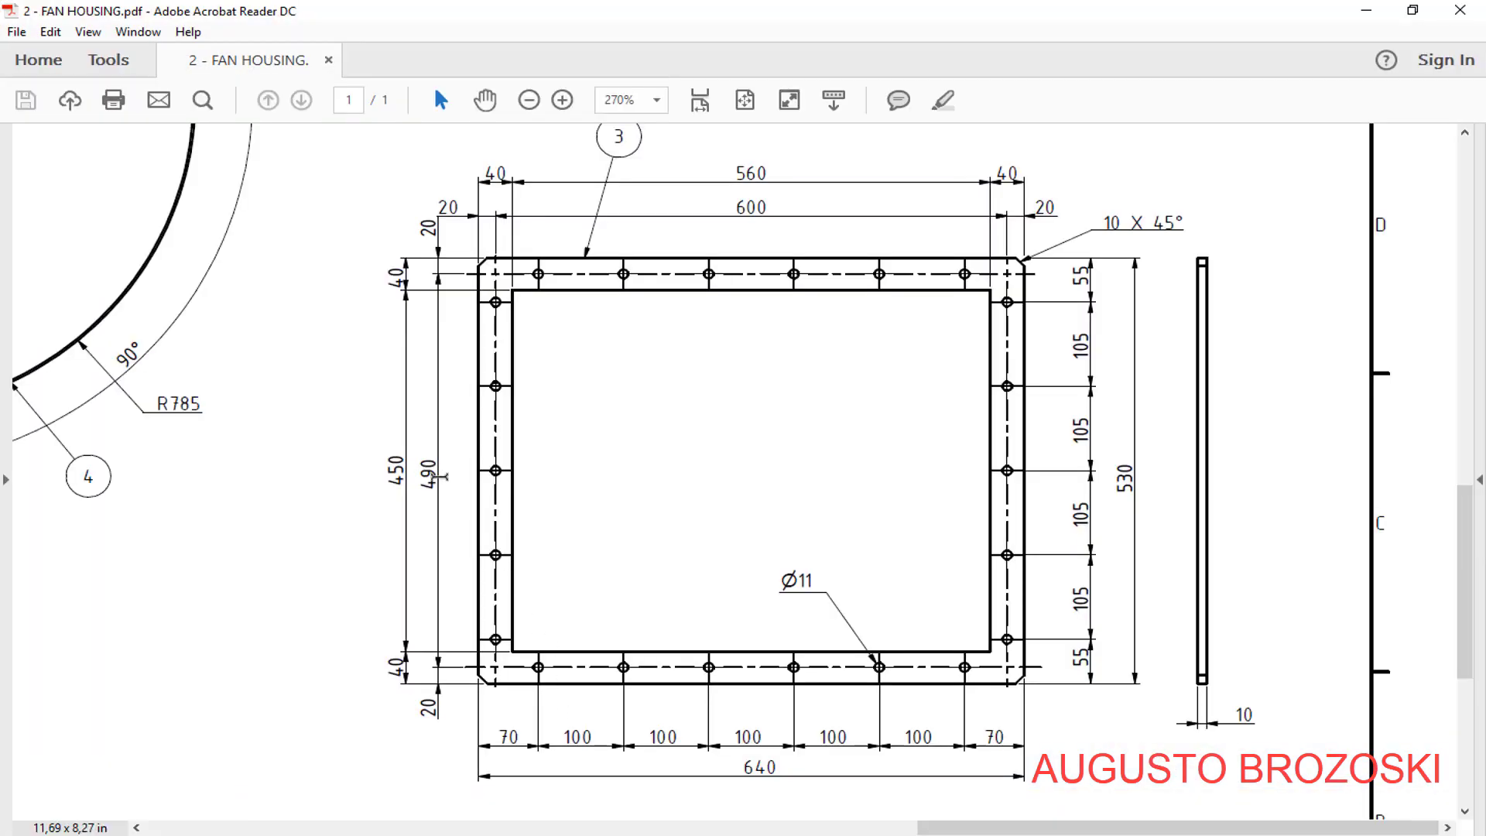
click(1366, 10)
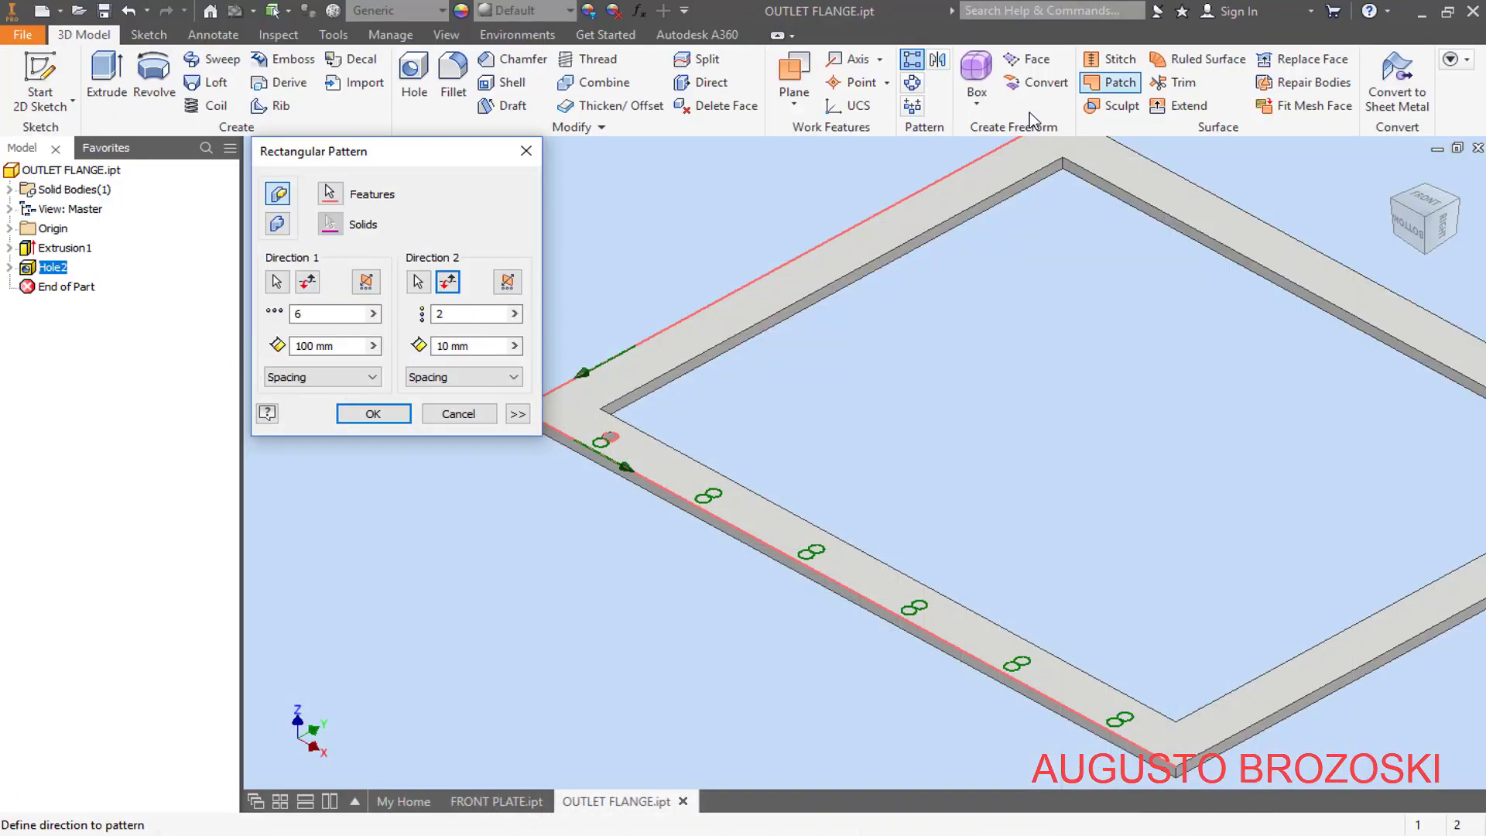
click(450, 347)
click(443, 346)
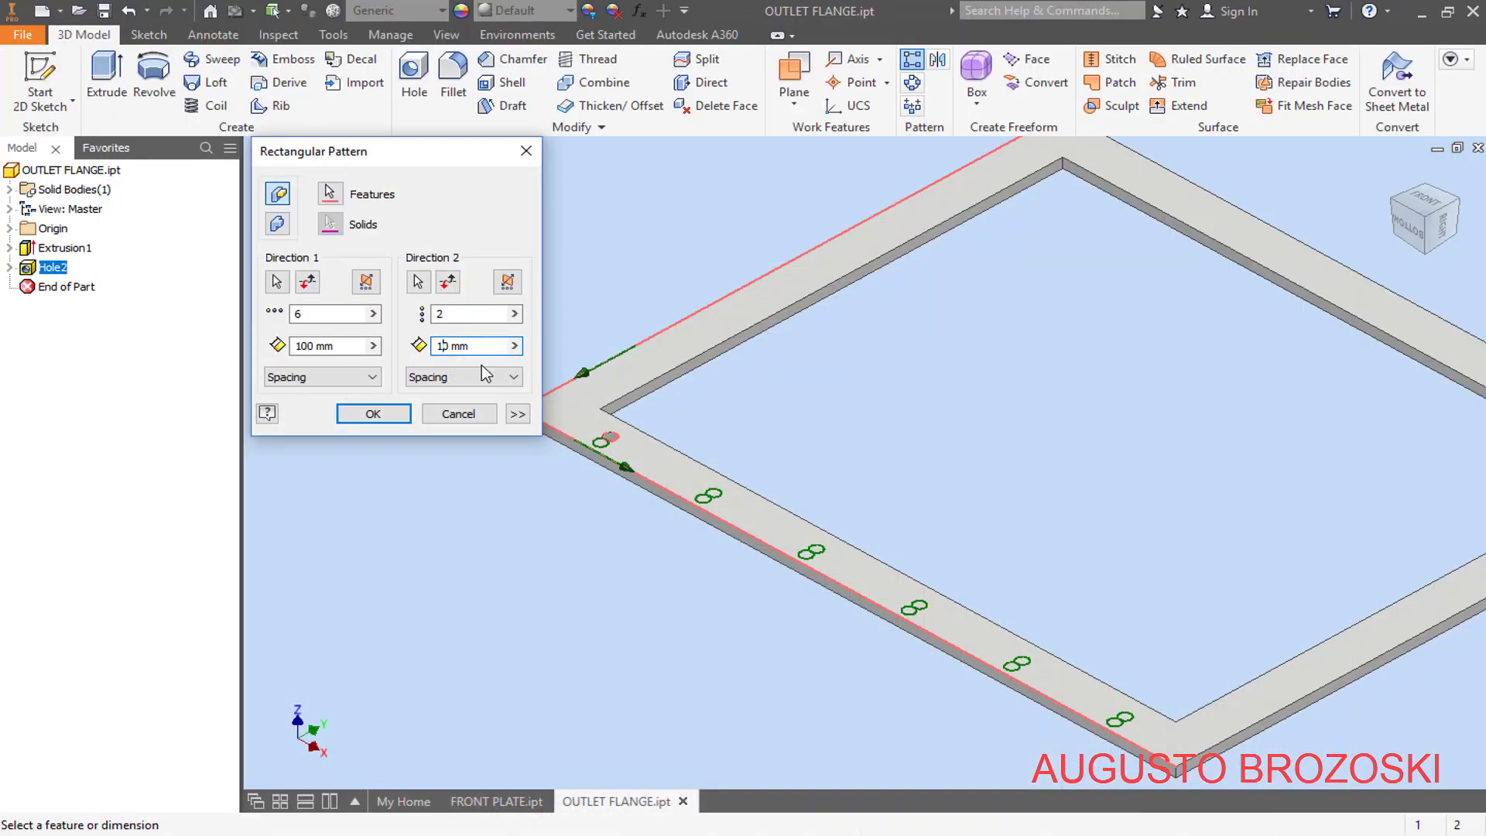
key(BackSpace)
text(49)
scroll(677, 503, down, 2)
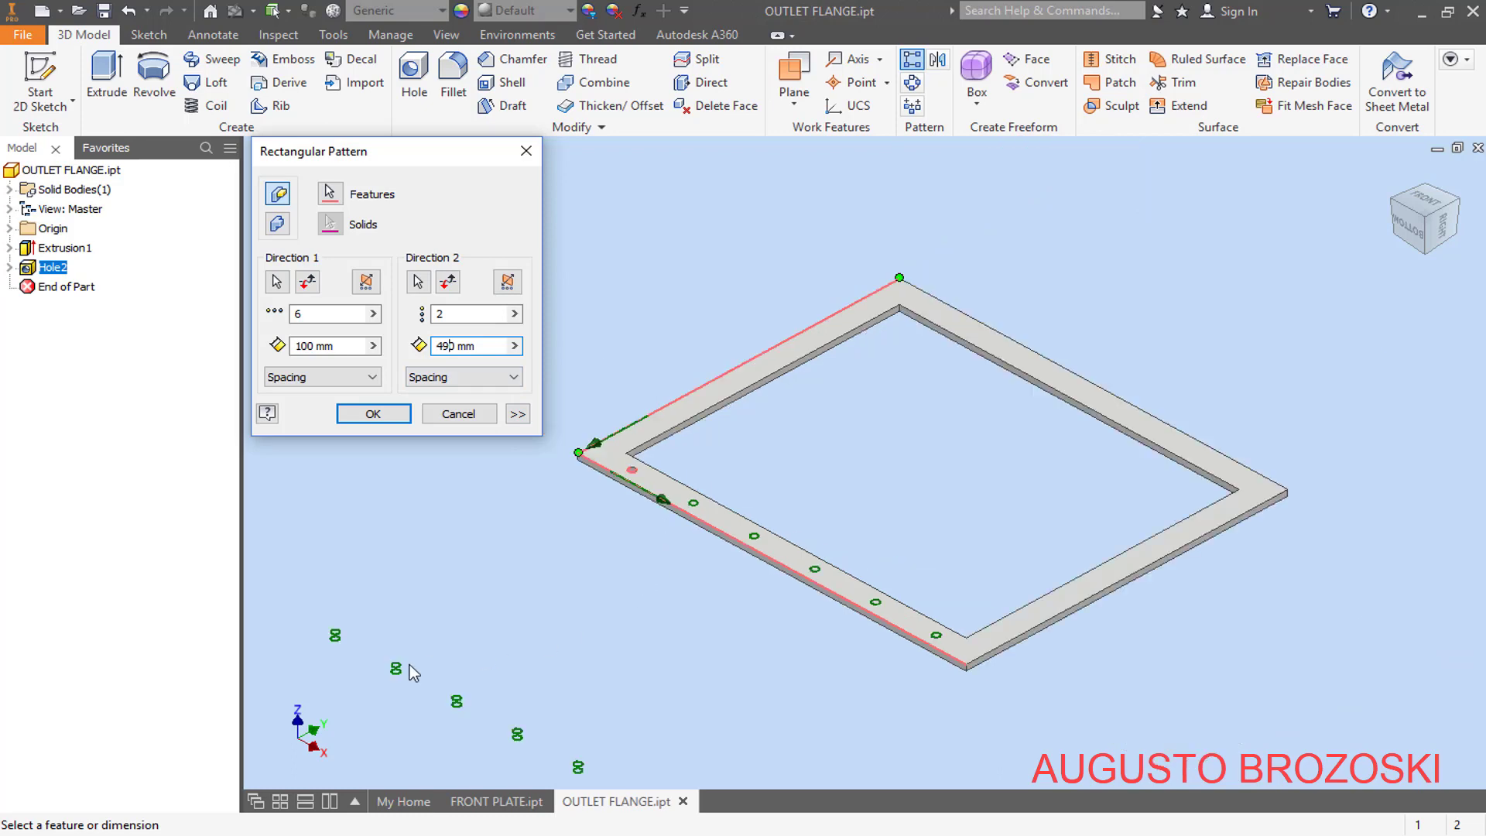
- Create the hole pattern with its second direction reversed toward the opposite long side, and save the part
click(451, 283)
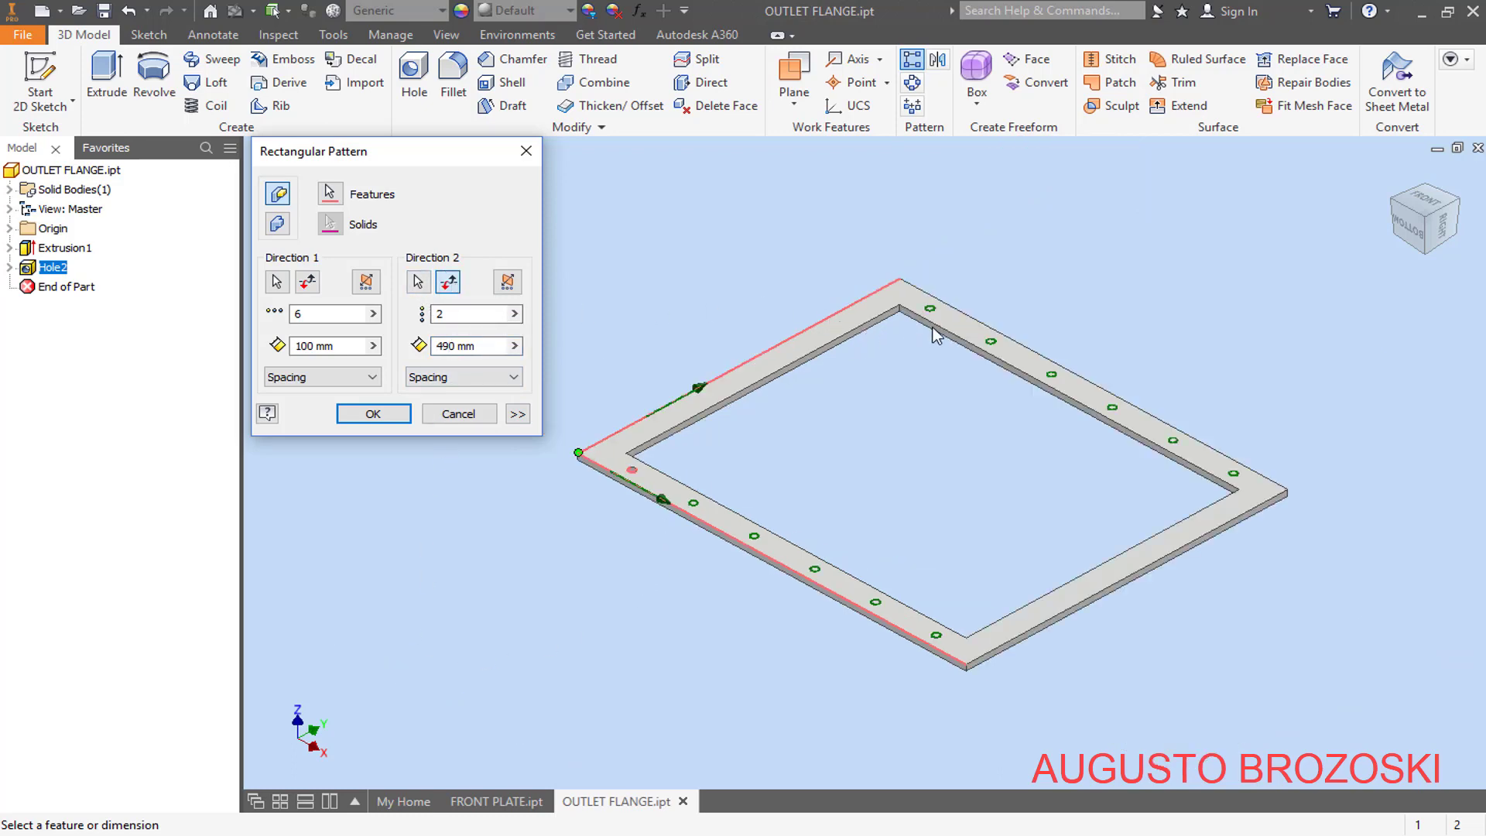
click(387, 412)
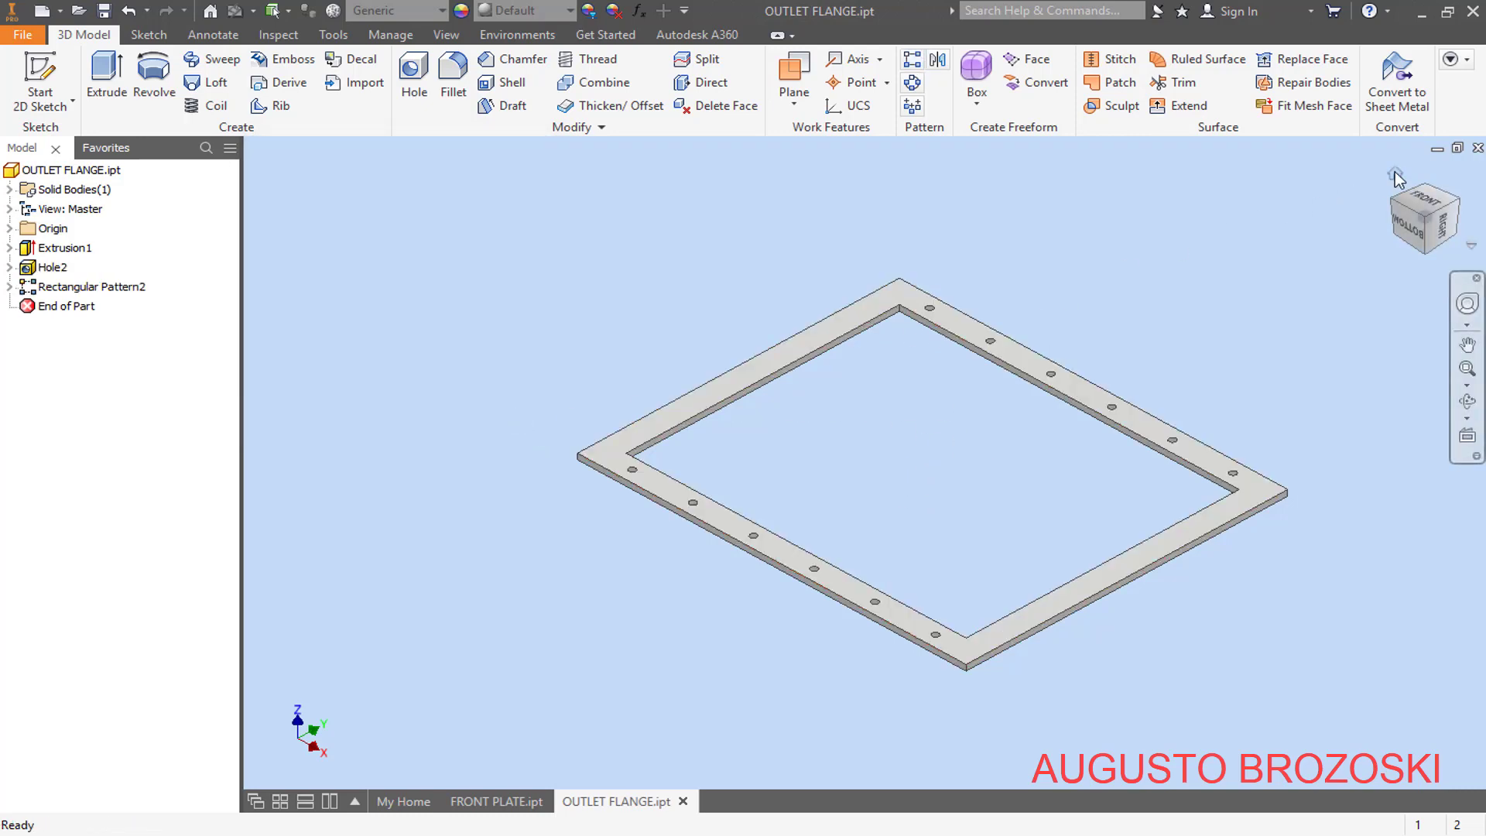
click(1395, 174)
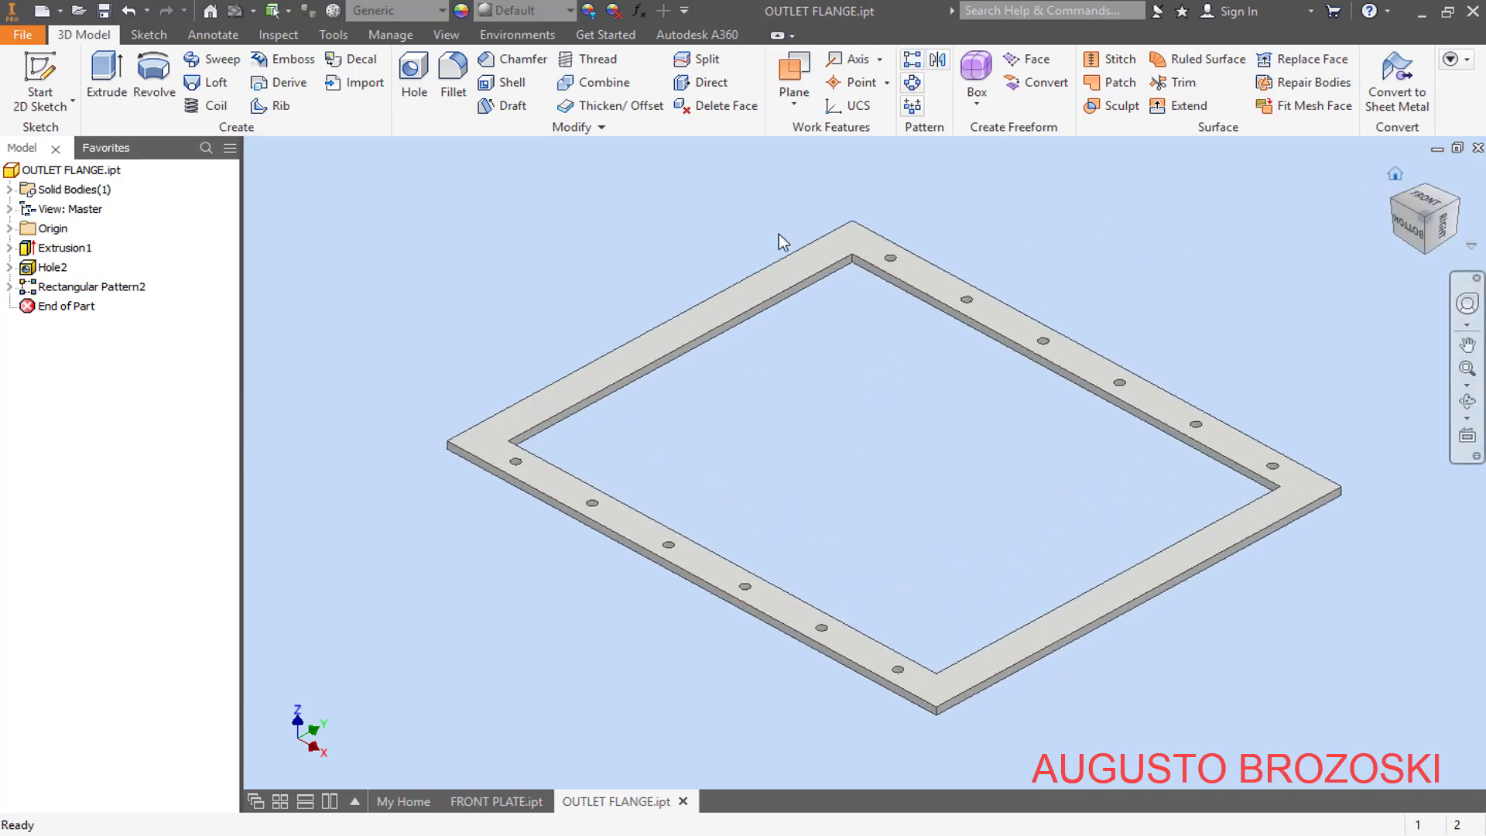
click(105, 11)
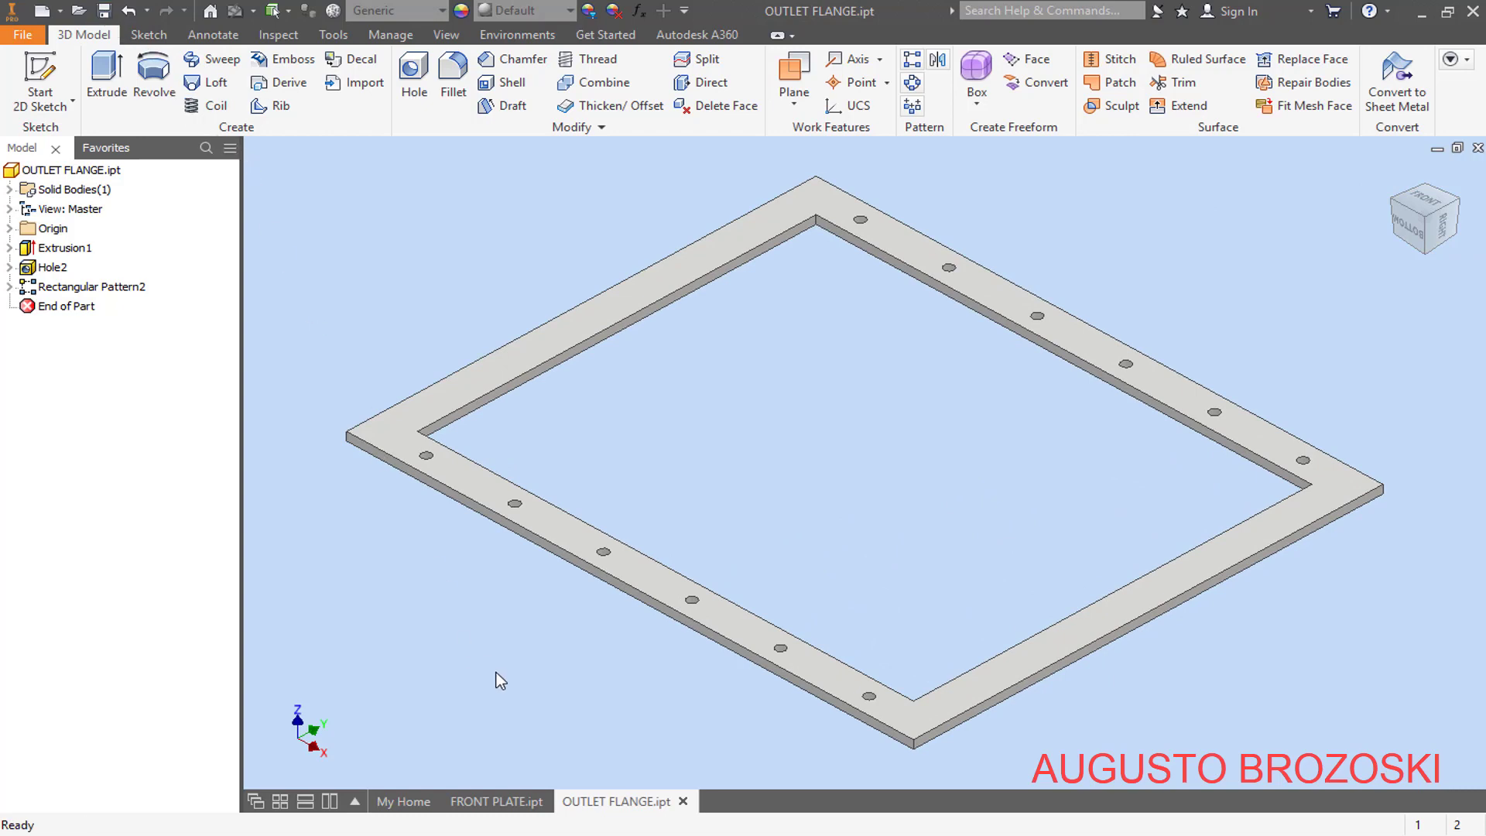
- Start a sketch on the flange's front face and place a point on the left strip near the bottom corner
click(606, 829)
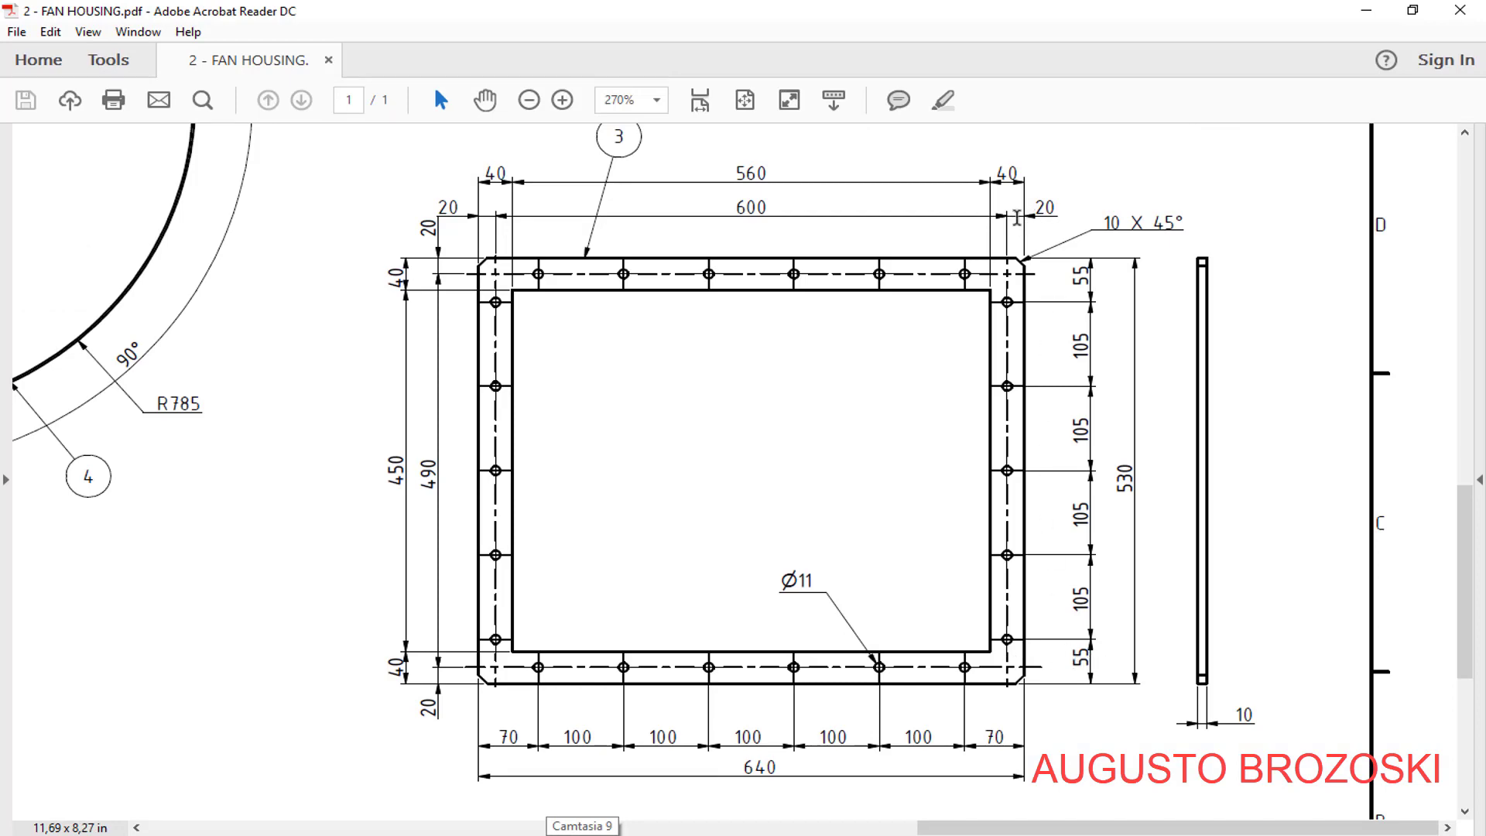
click(1366, 11)
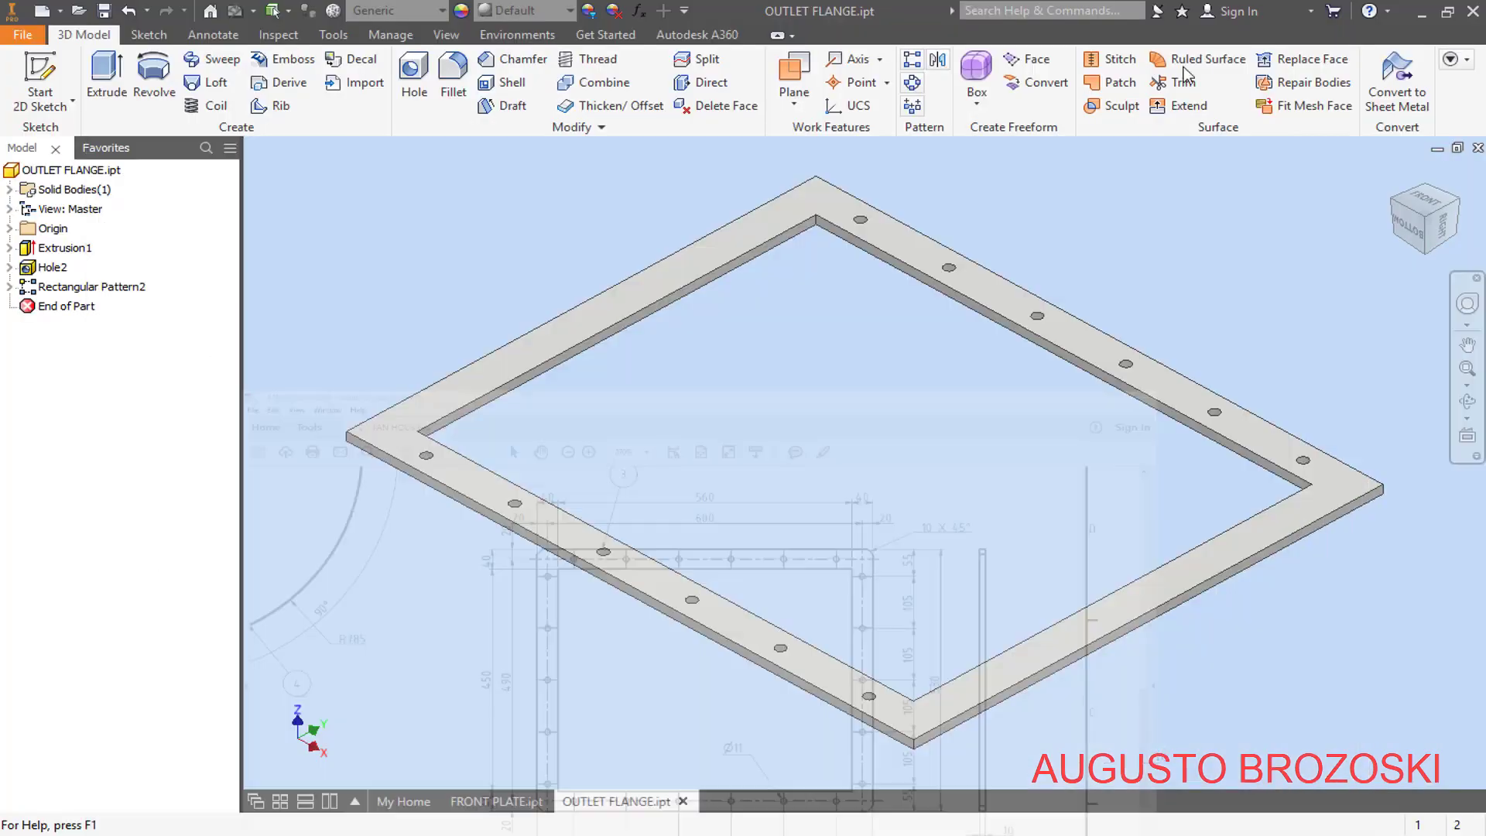
click(40, 77)
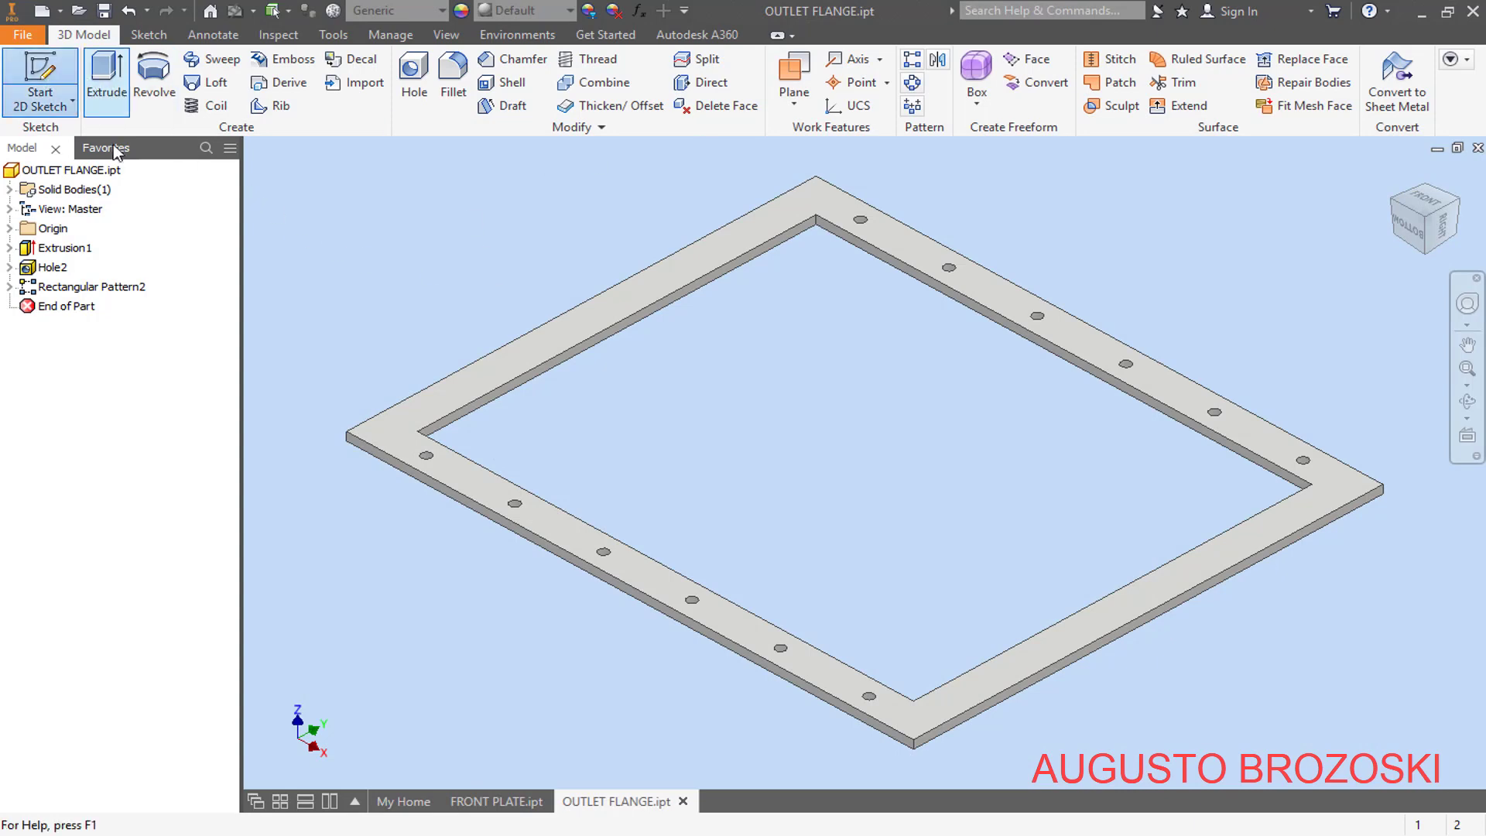
click(475, 386)
scroll(636, 620, up, 5)
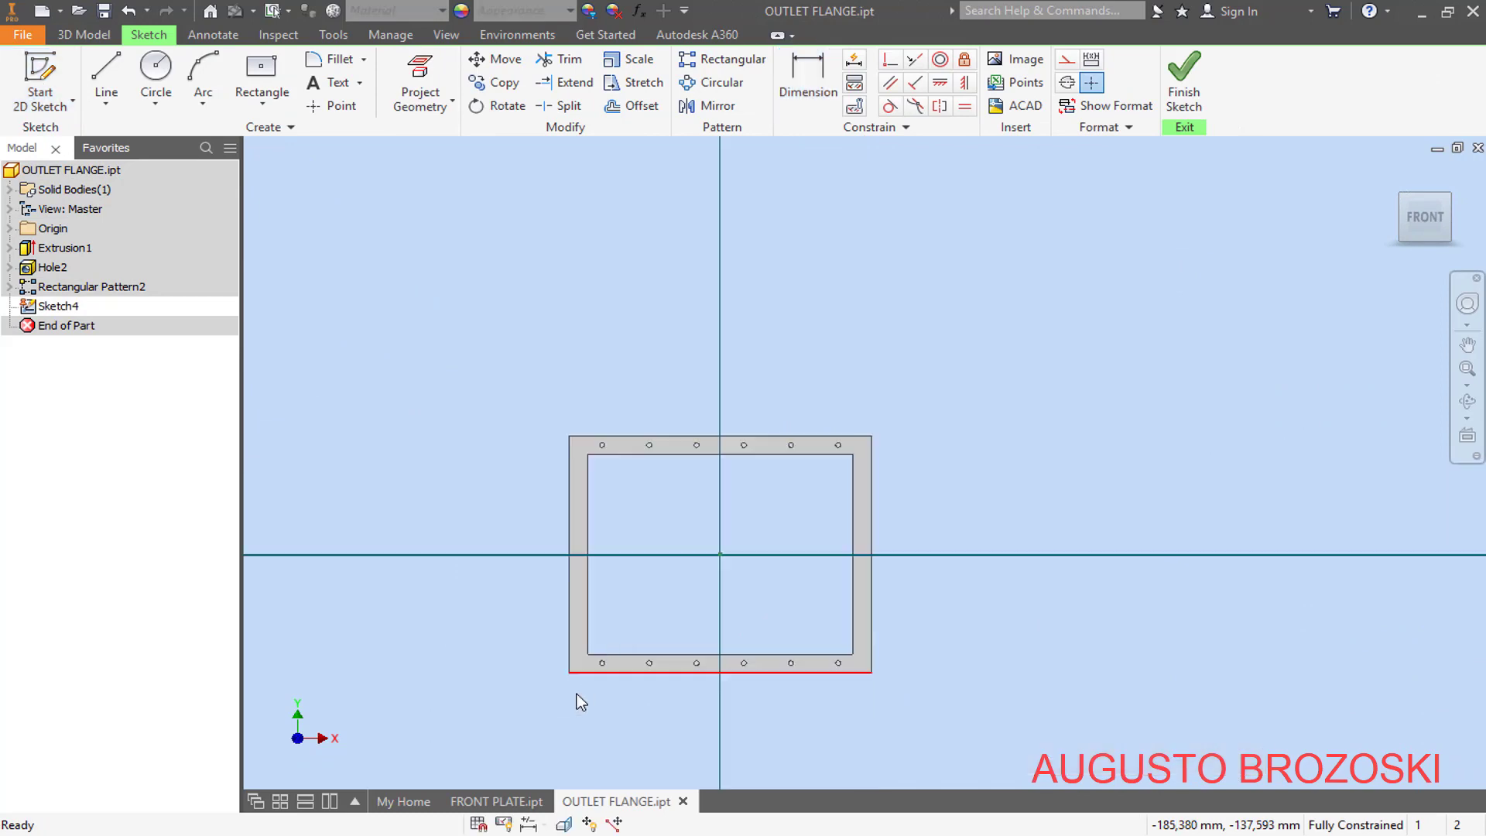
scroll(578, 690, down, 10)
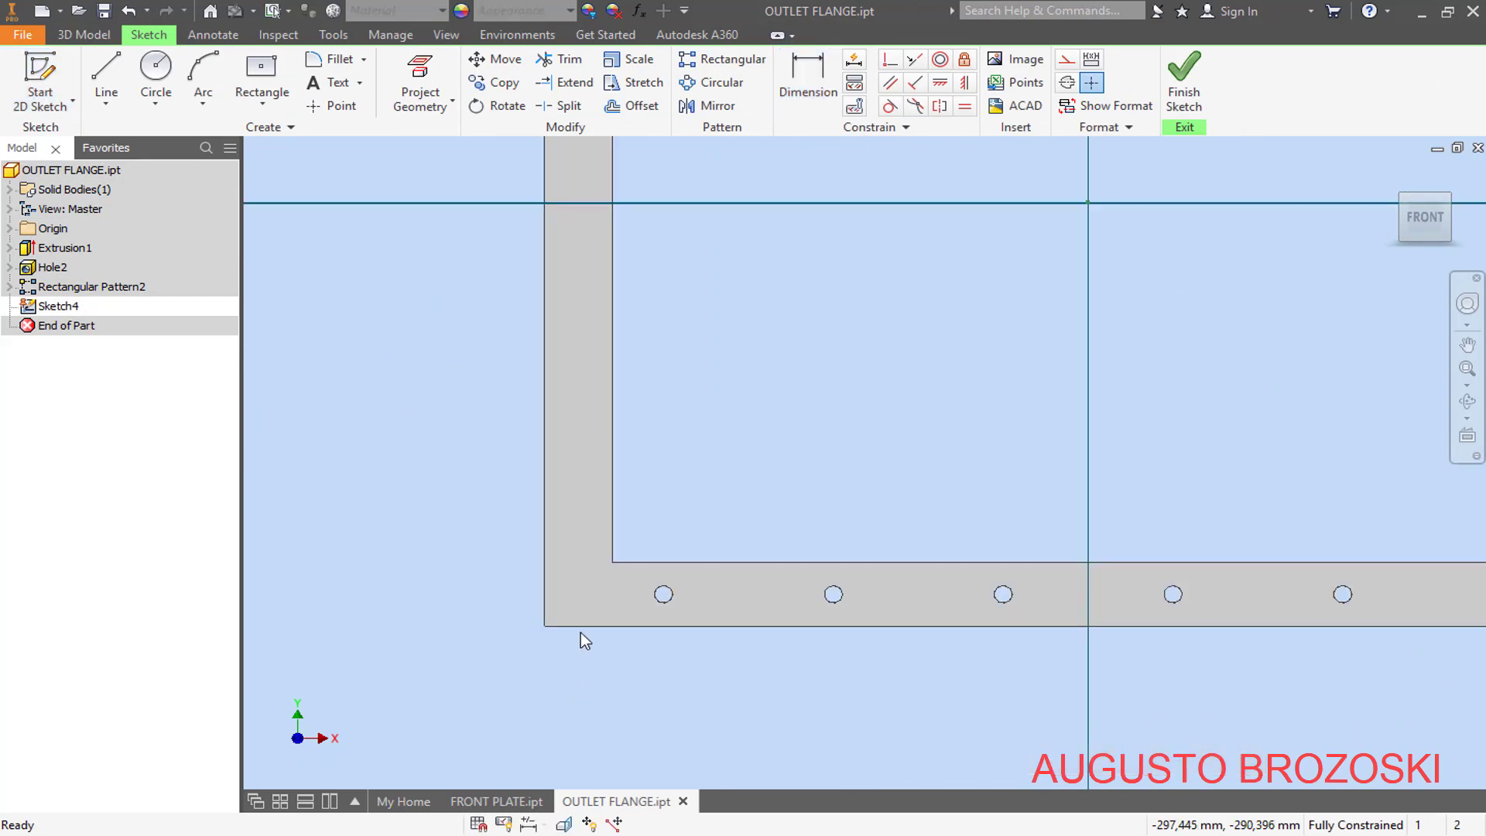
click(336, 107)
click(571, 465)
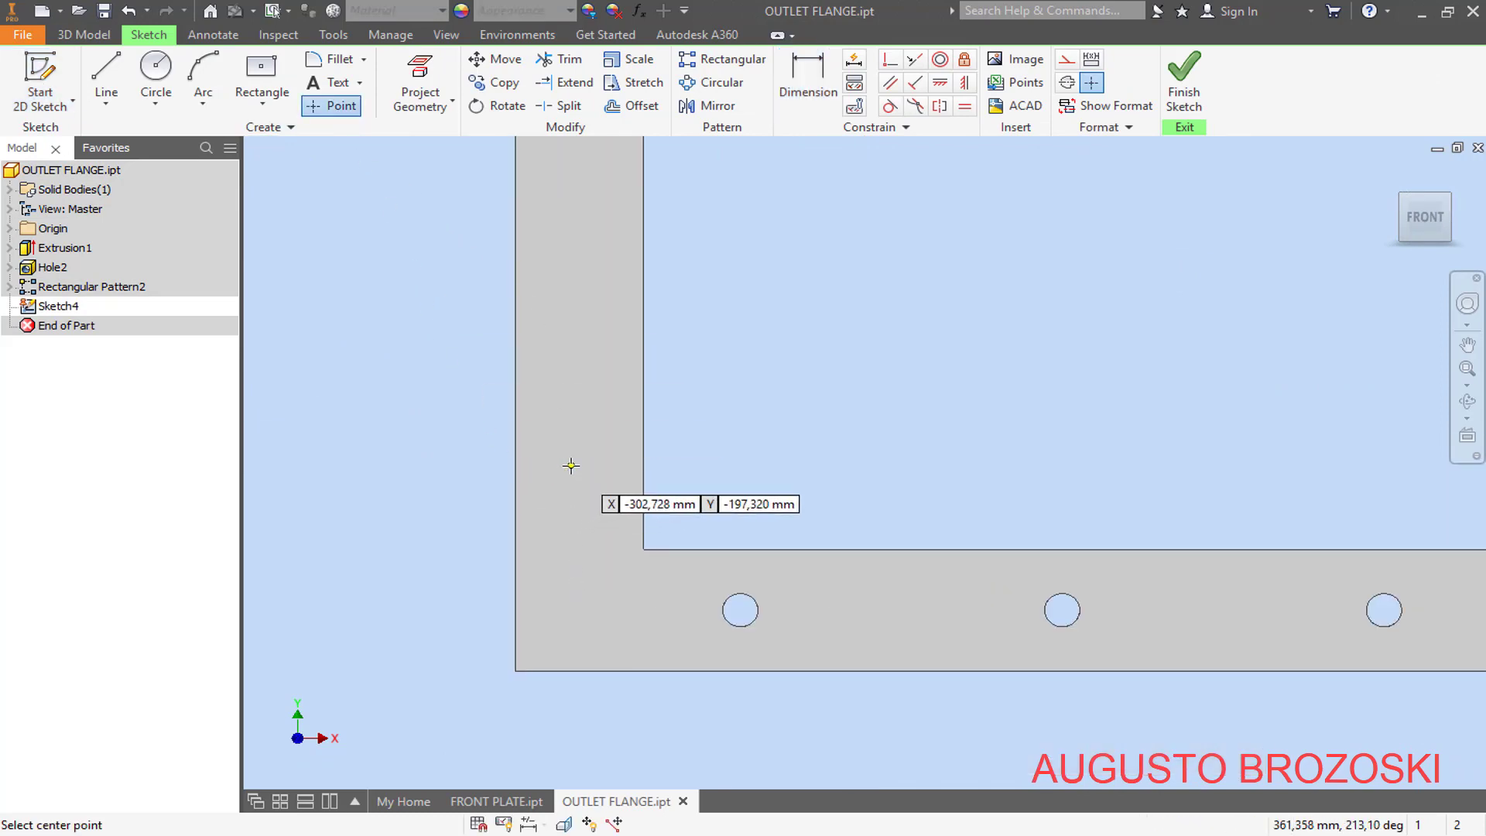
- Dimension the point at 55 mm from the flange's bottom outer edge
click(807, 77)
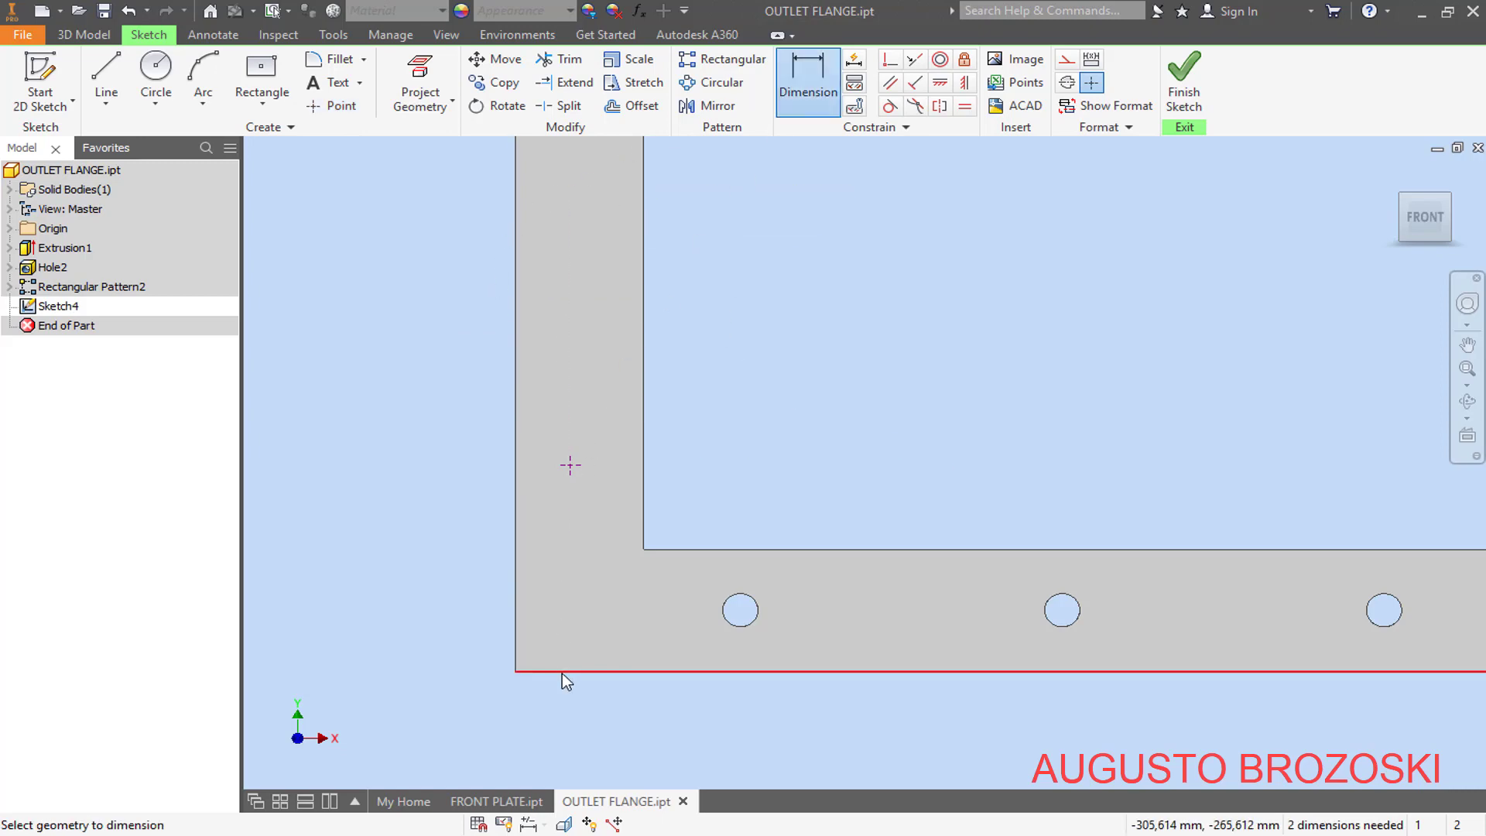
click(562, 672)
click(570, 465)
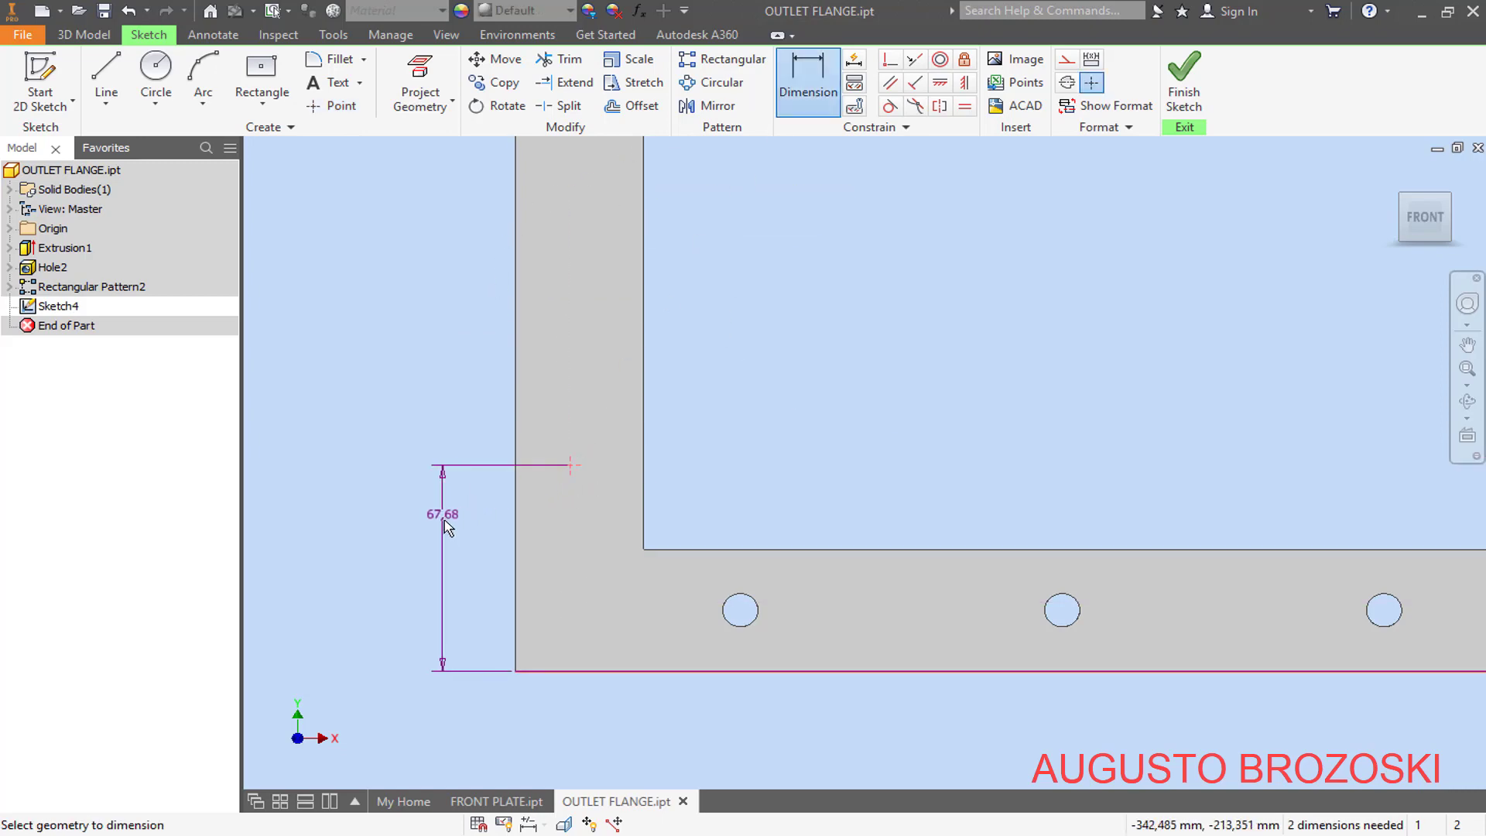
click(441, 518)
text(55)
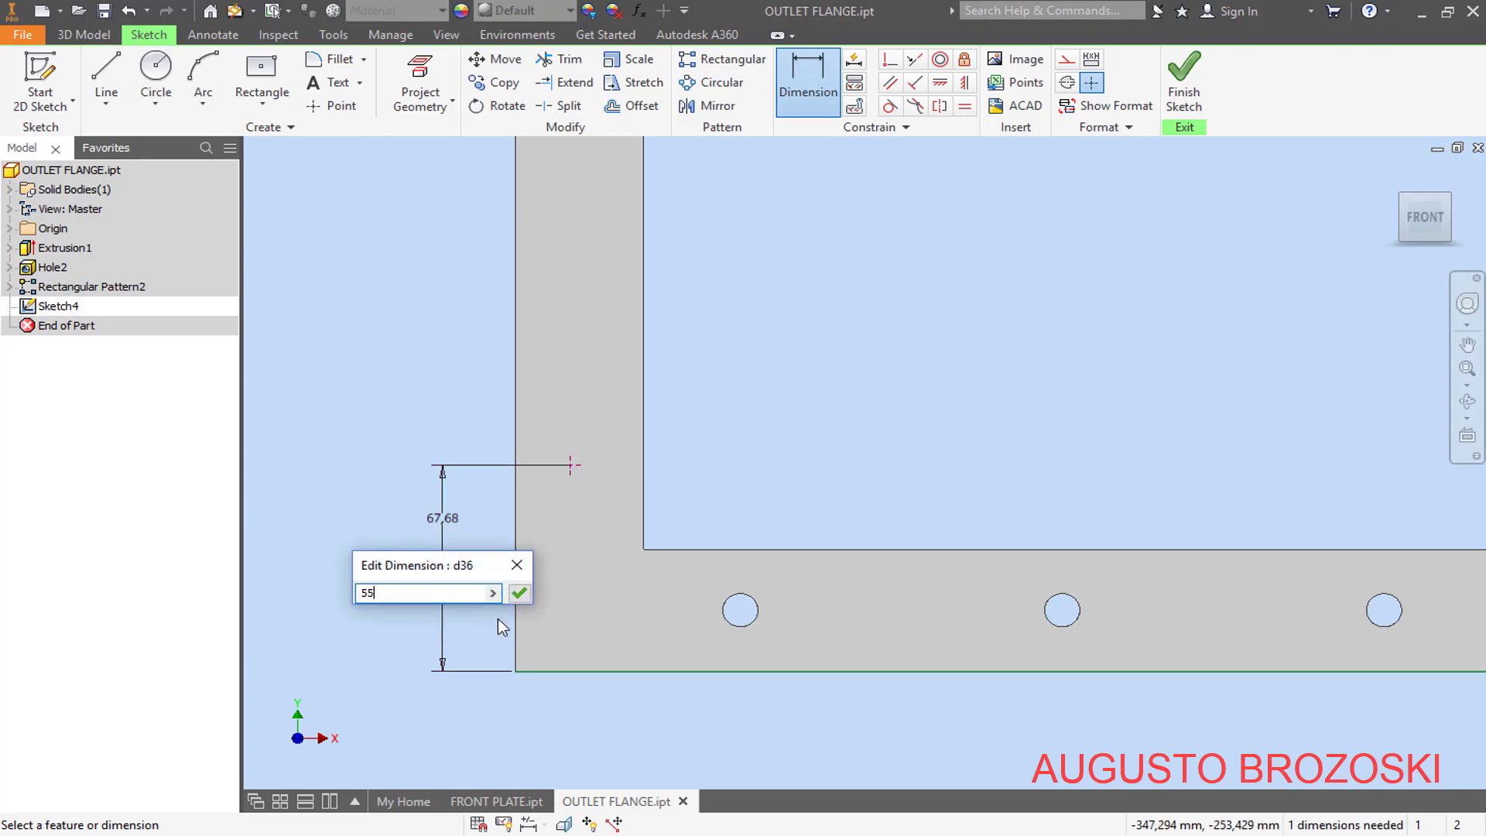
click(519, 594)
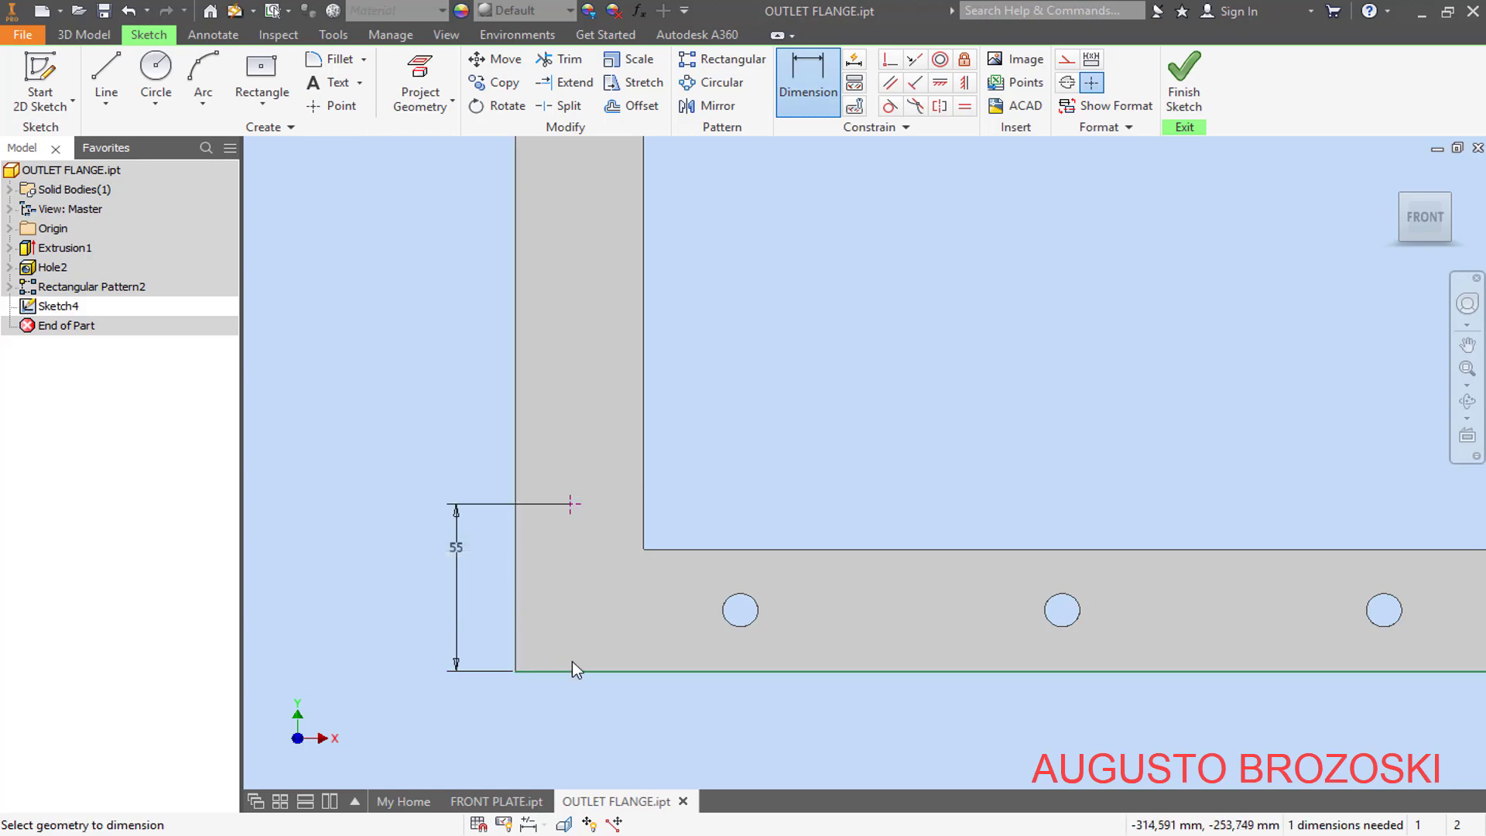
- Dimension the point at 20 mm from the flange's left outer edge
click(515, 586)
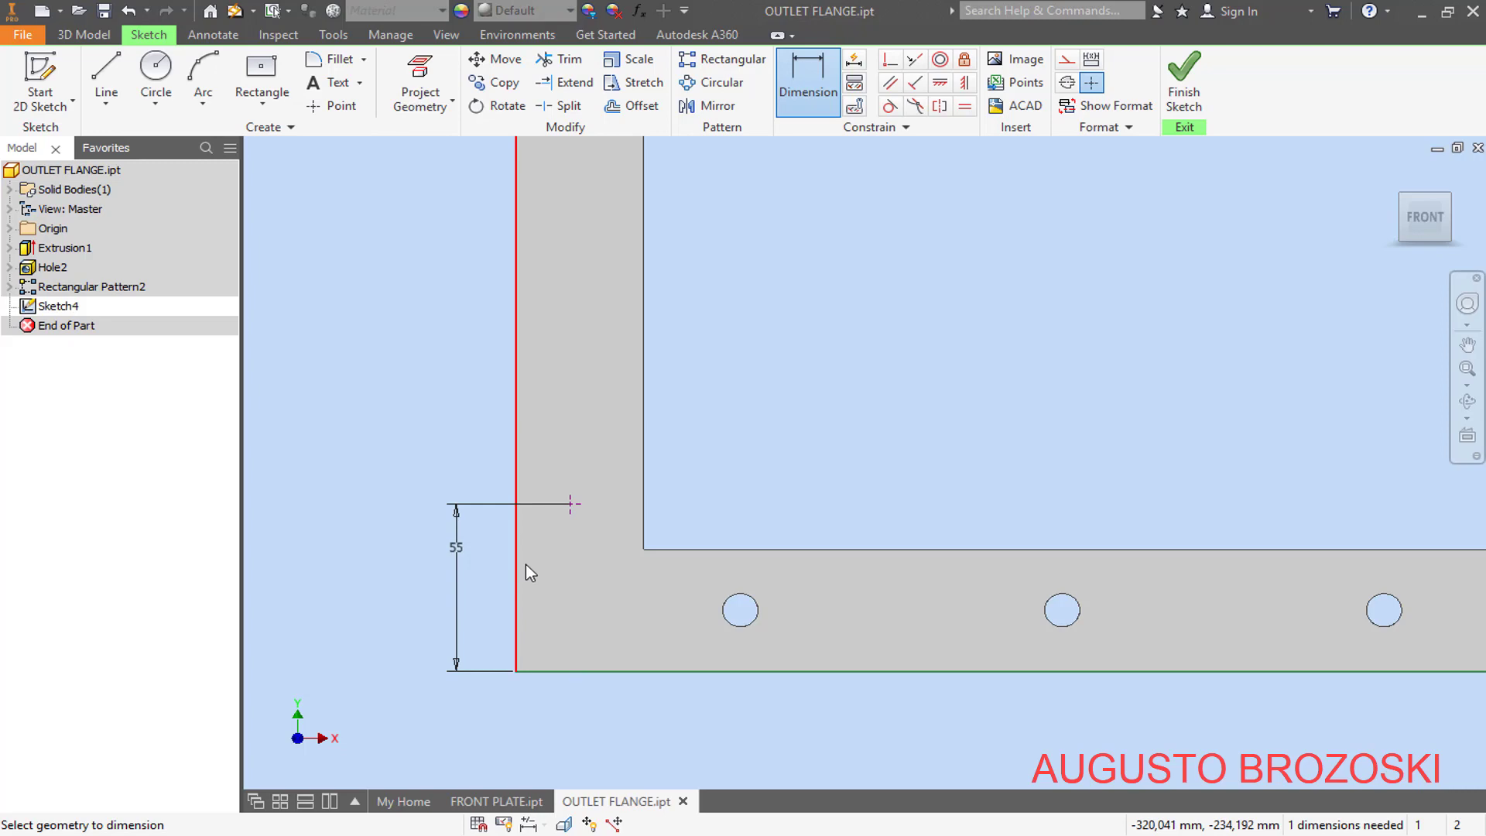
click(571, 504)
click(546, 708)
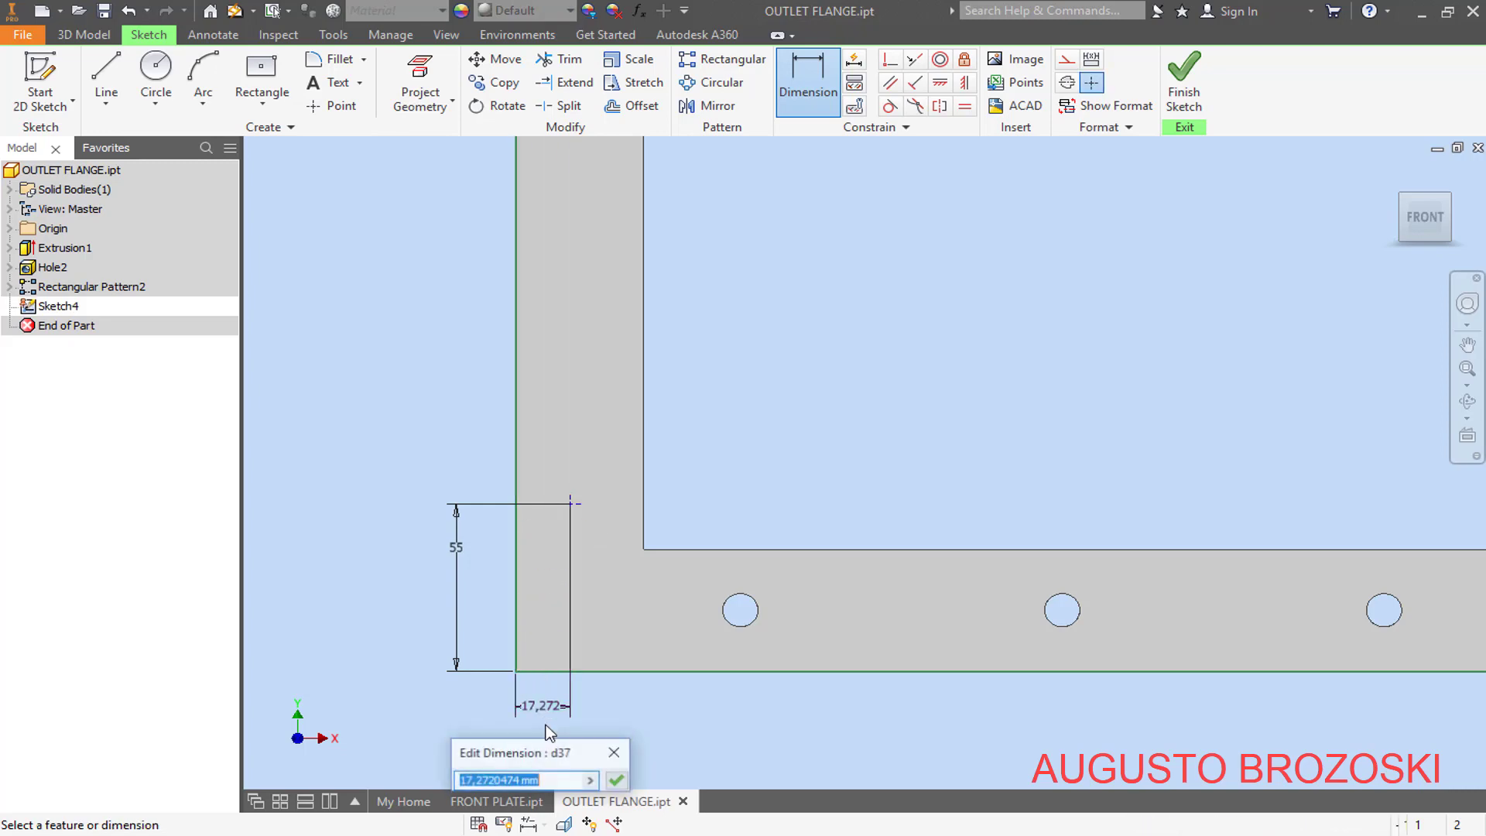
text(20)
key(Return)
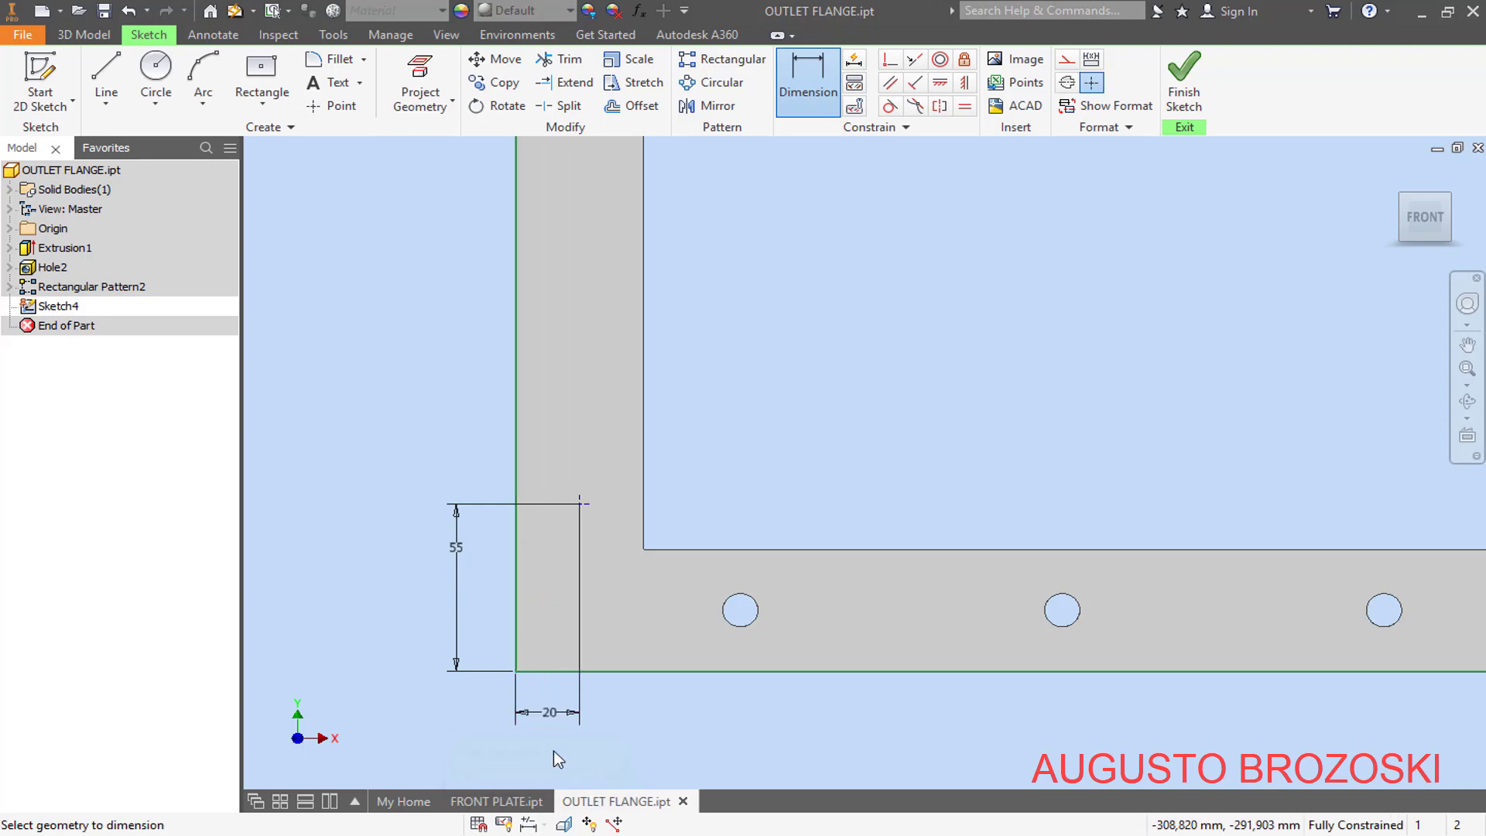
- Finish the sketch and create an 11 mm through-all clearance hole for an M10 Hex Head Bolt at the point
key(alt+Tab)
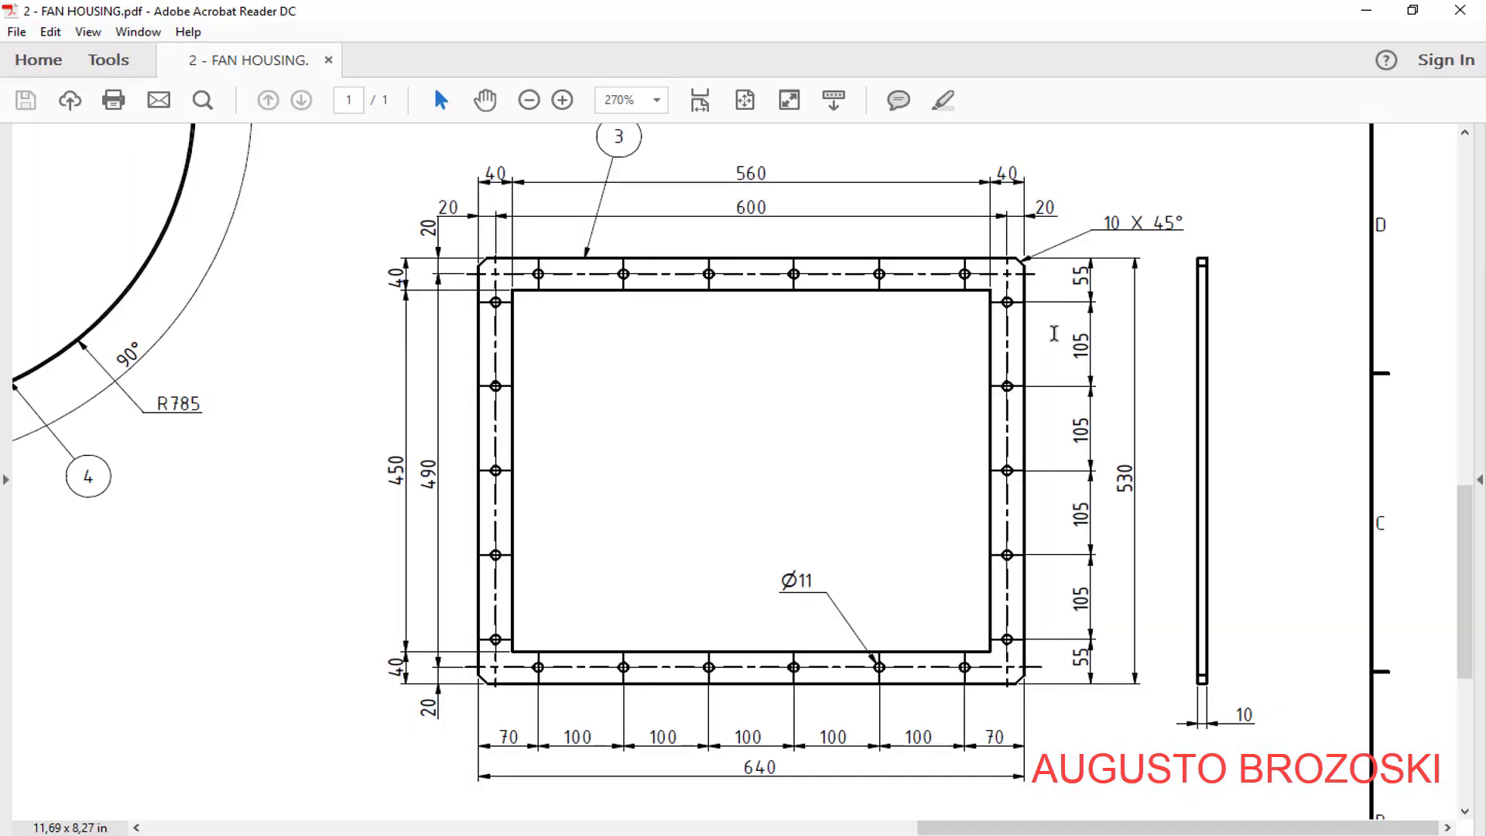
click(1366, 10)
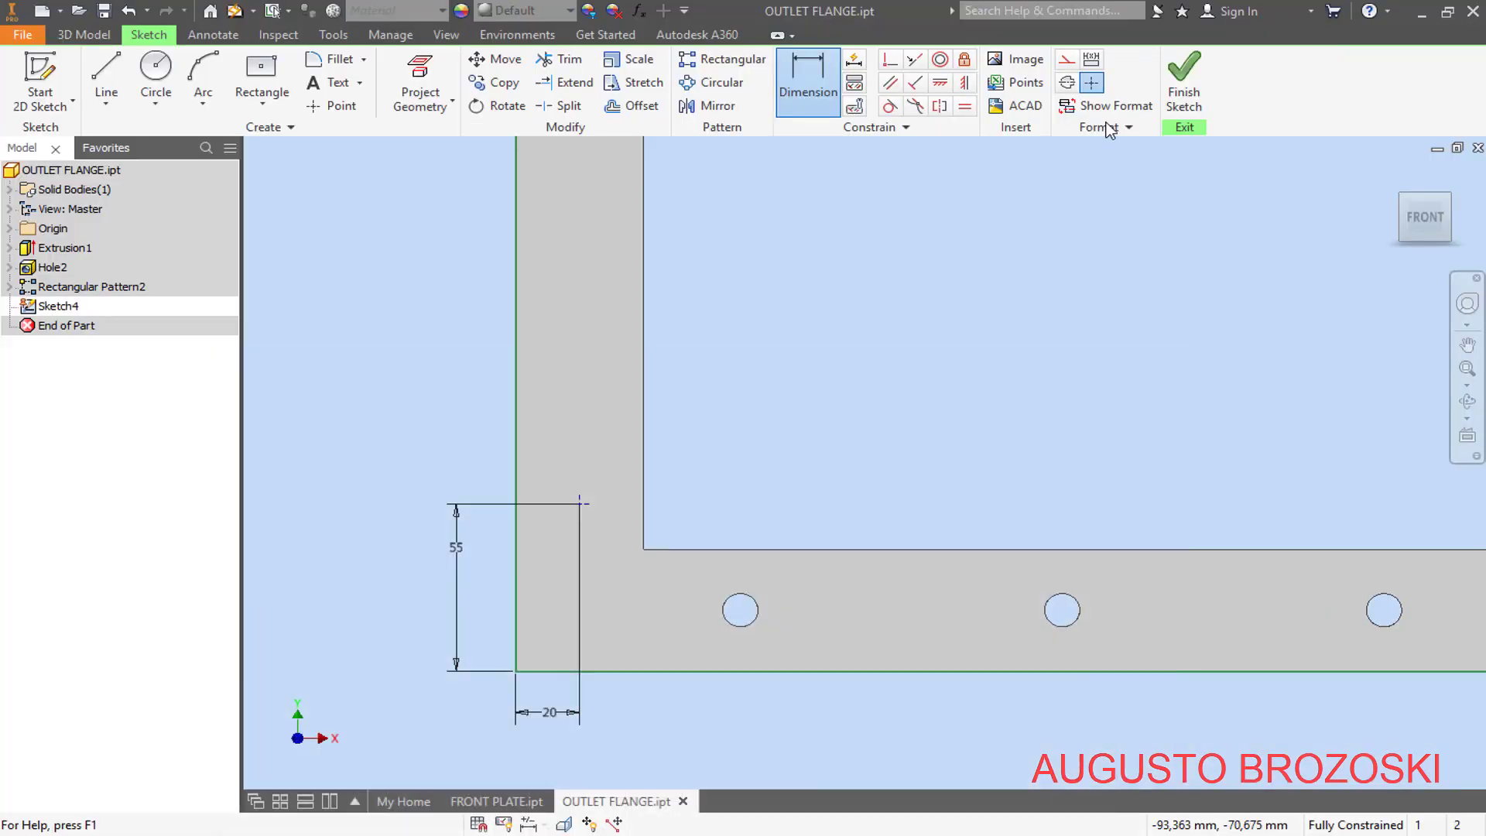
click(1185, 84)
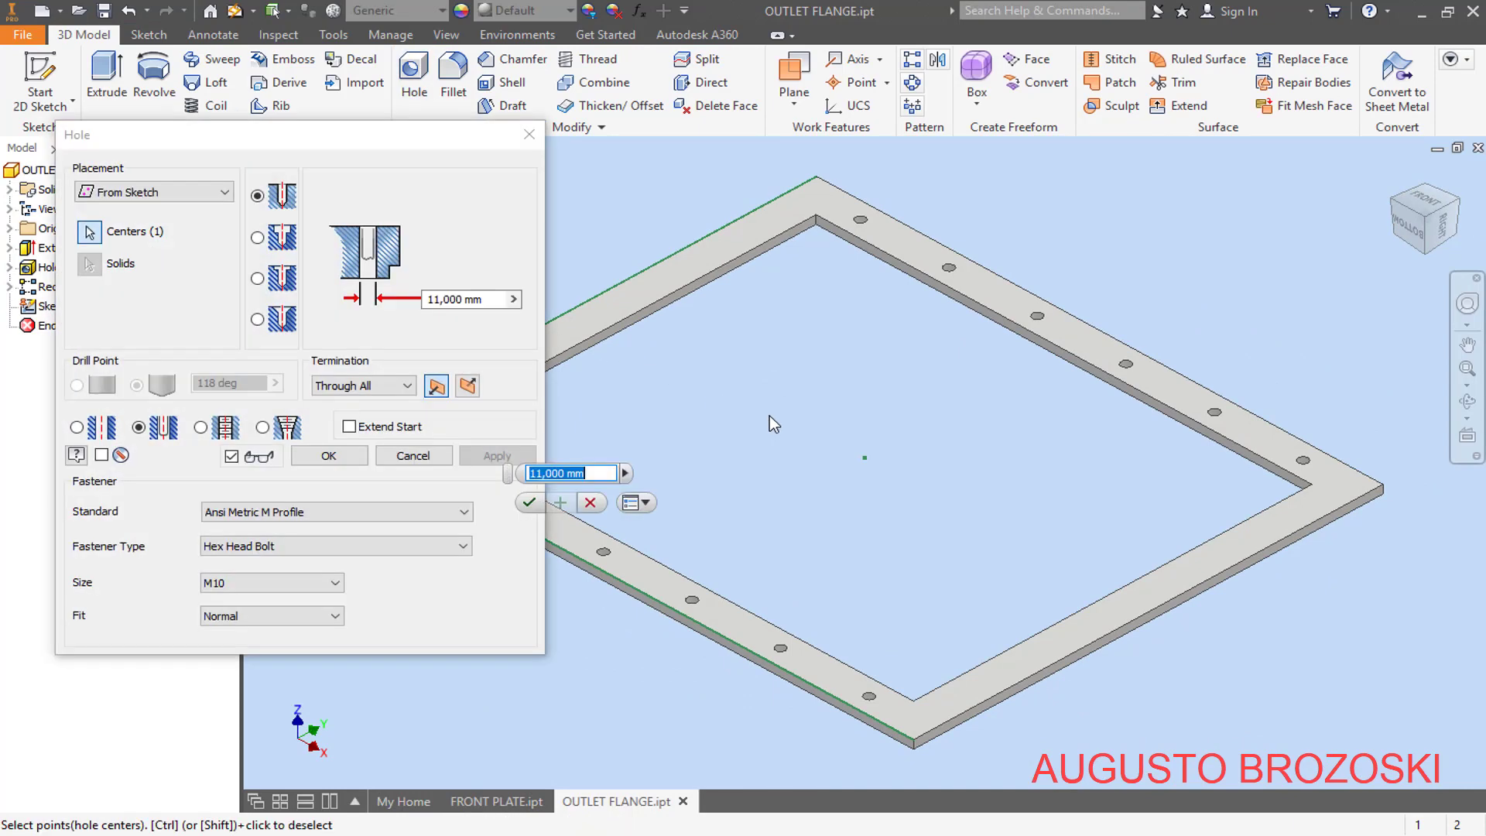
scroll(828, 430, up, 3)
scroll(681, 414, down, 6)
scroll(700, 445, down, 2)
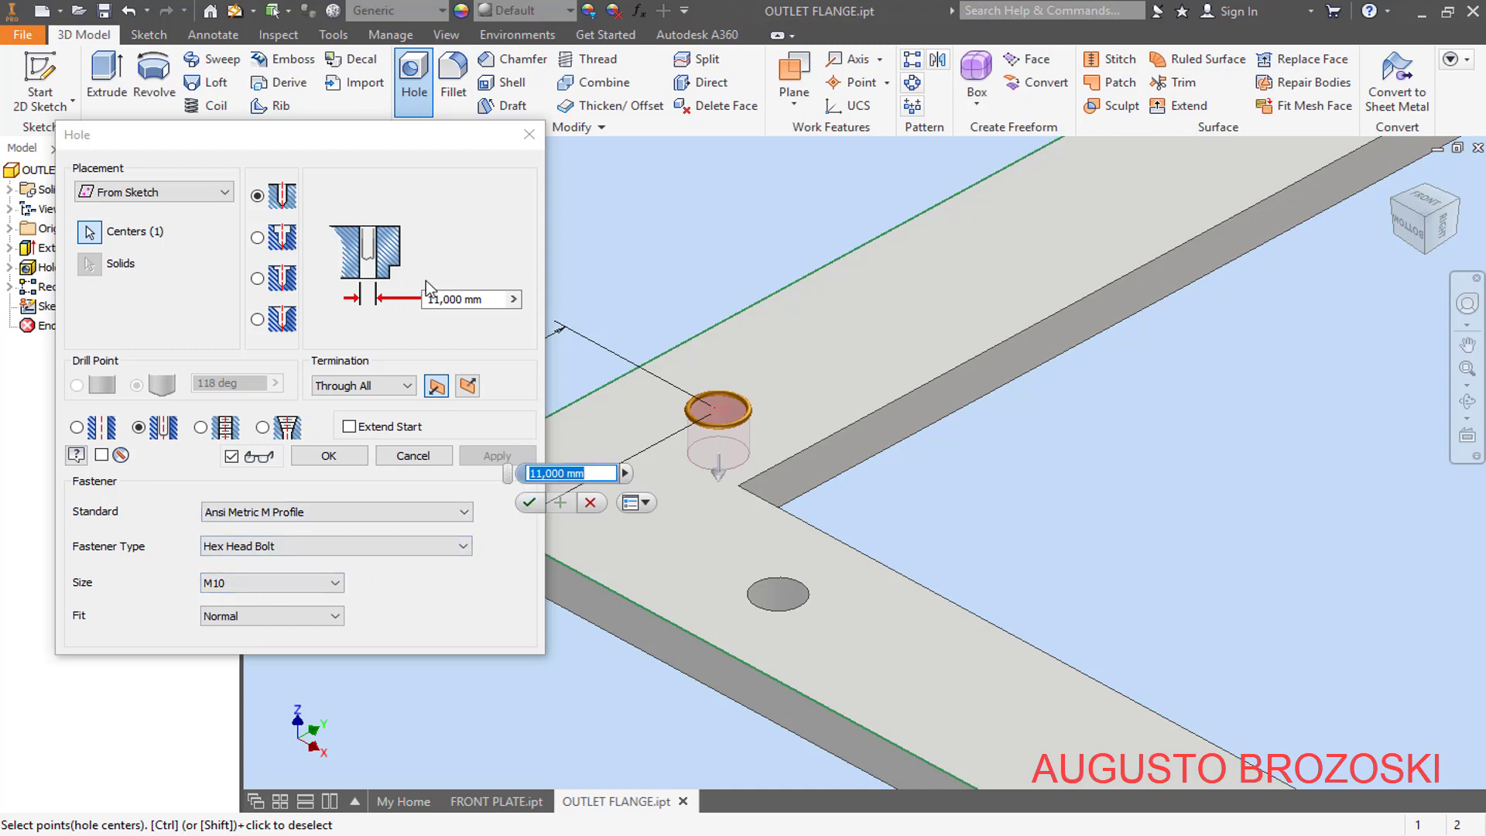
click(329, 455)
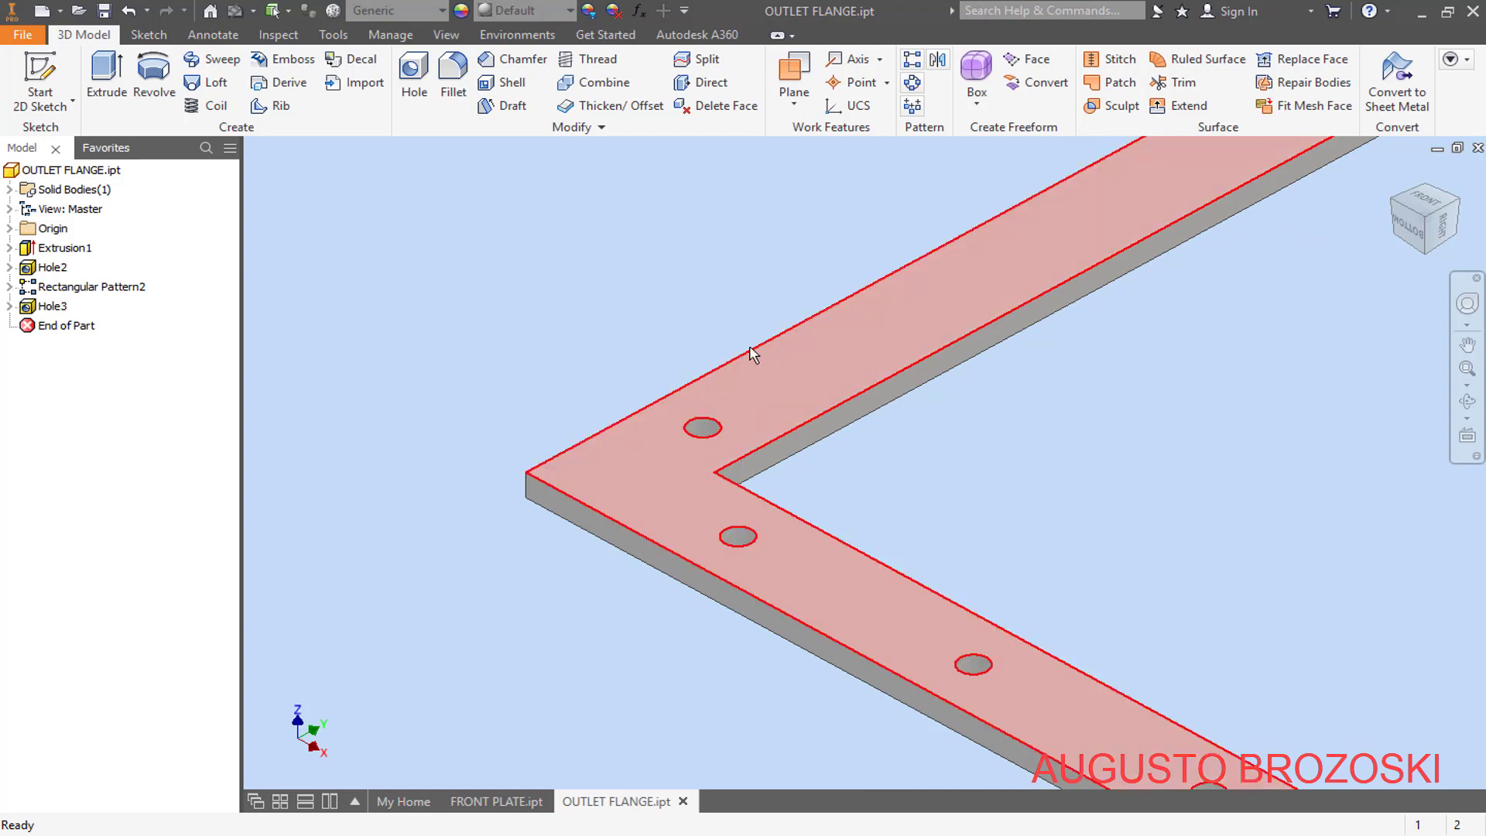
- Pattern the new 11 mm hole rectangularly along the flange's short outer edge, with 5 instances spaced 105 mm and the direction flipped onto the strip
click(916, 62)
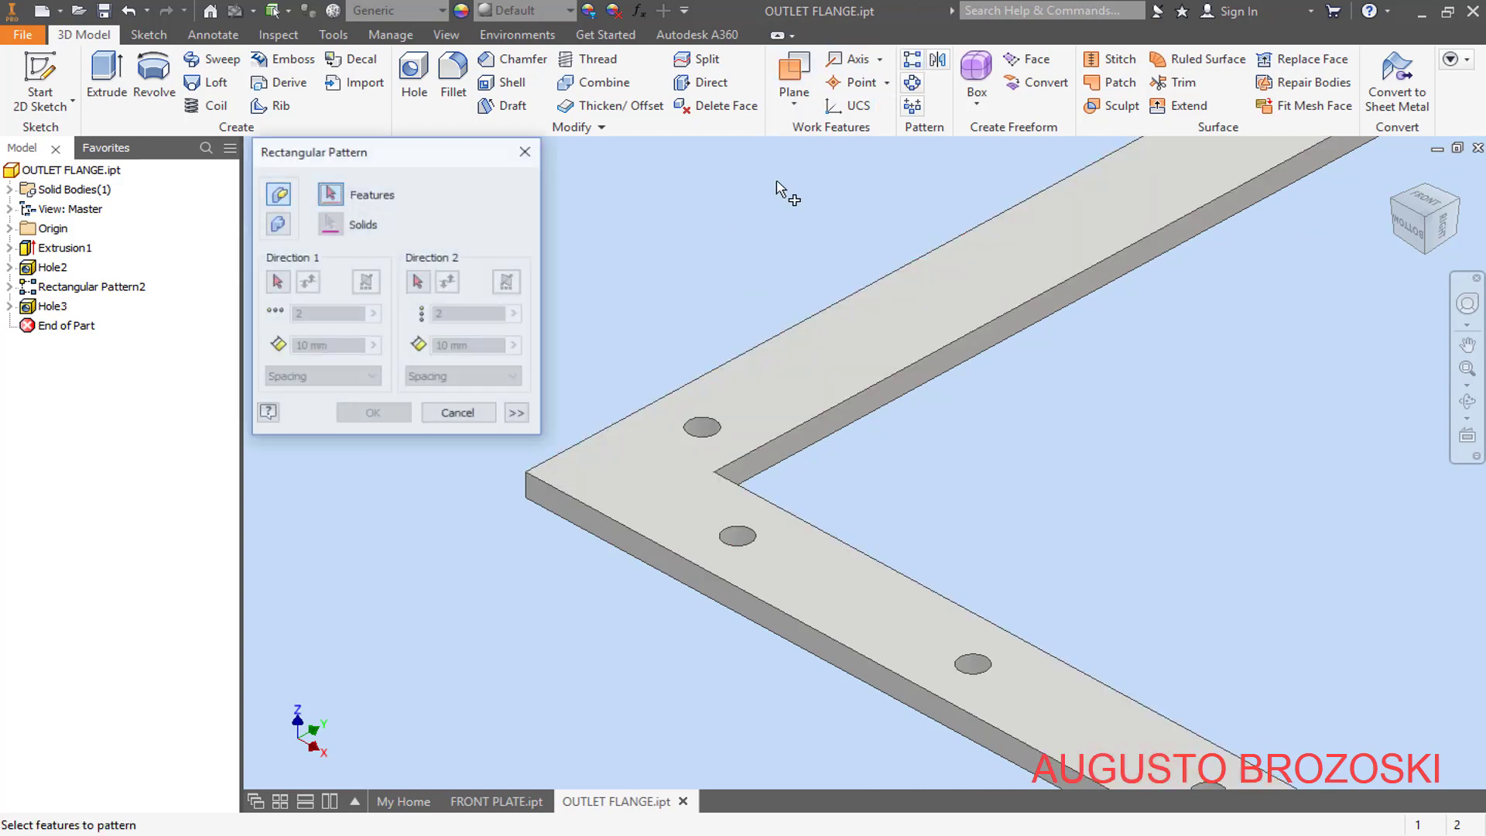
click(54, 307)
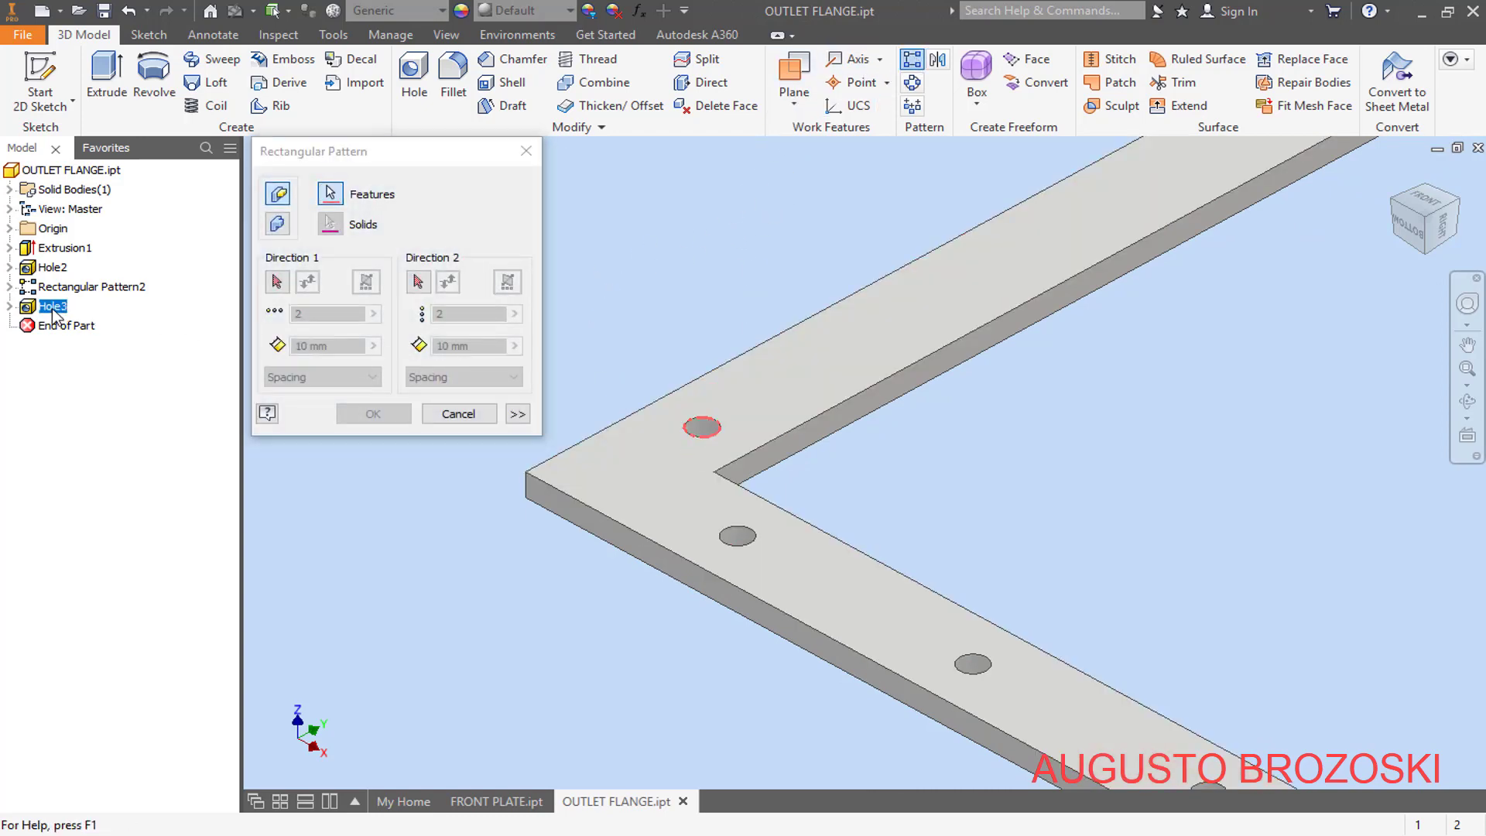
click(277, 283)
scroll(442, 491, down, 3)
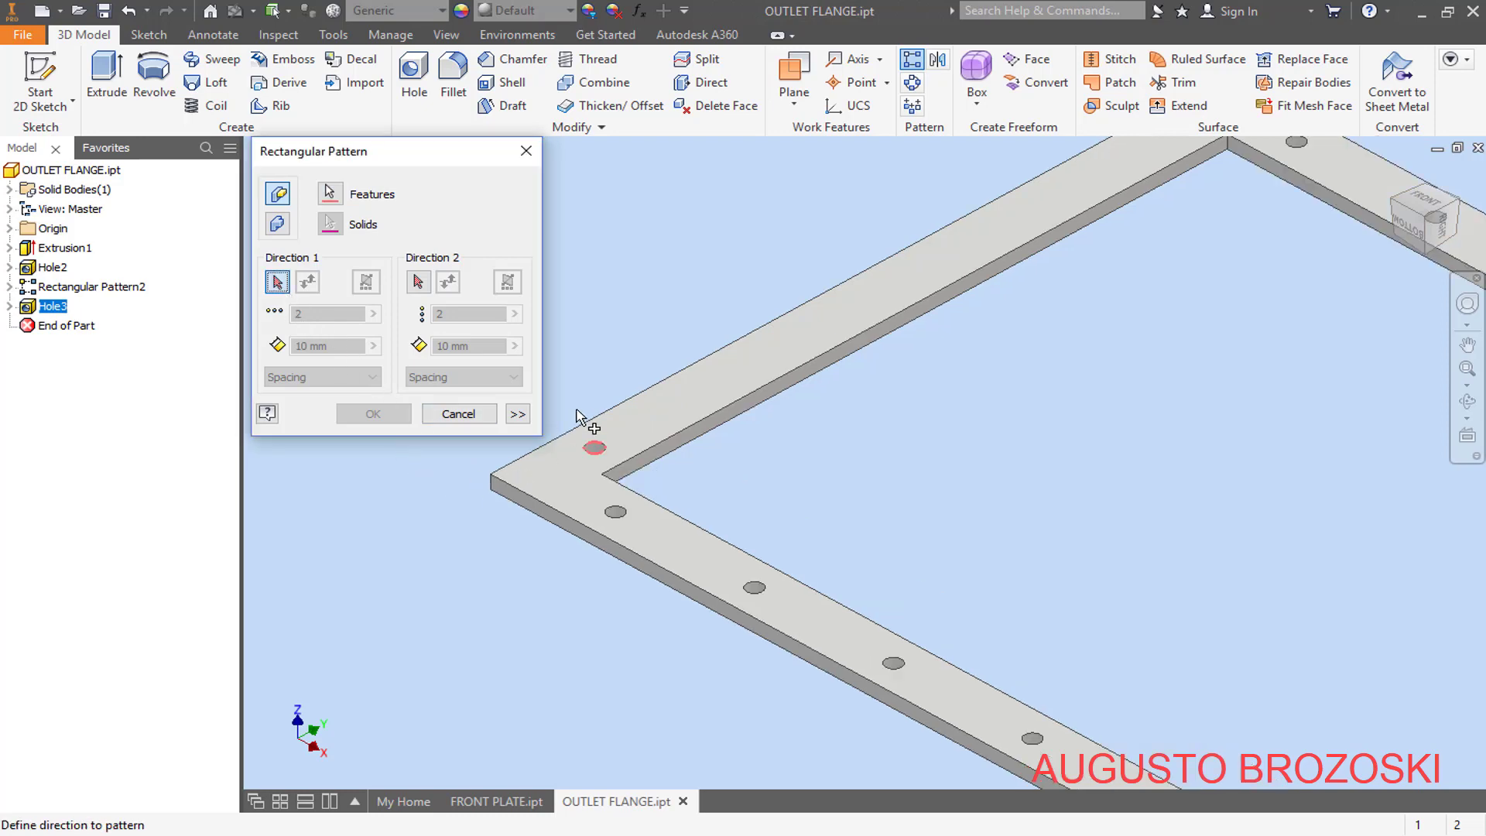
click(584, 422)
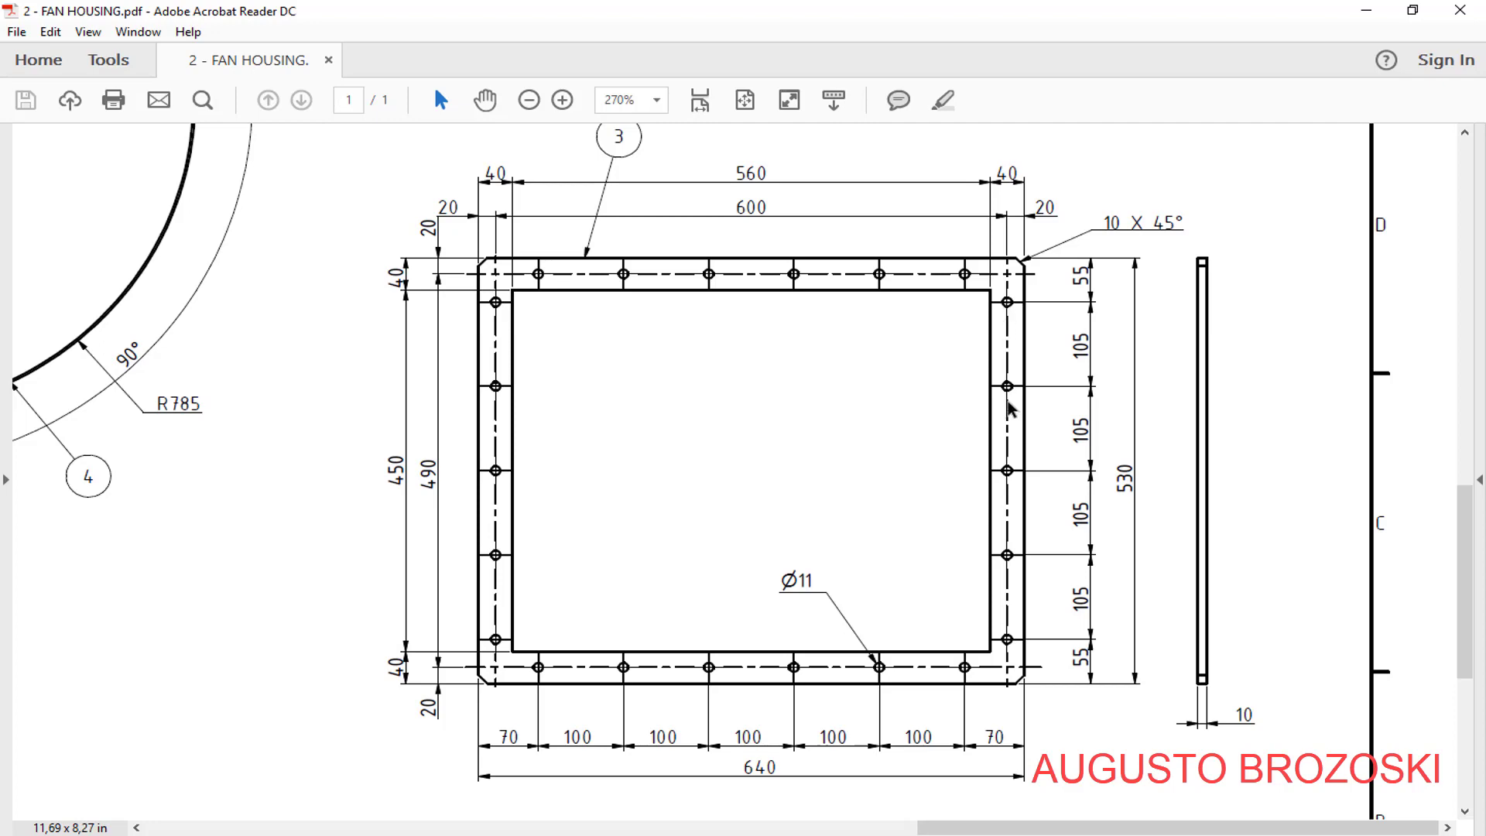
click(1366, 10)
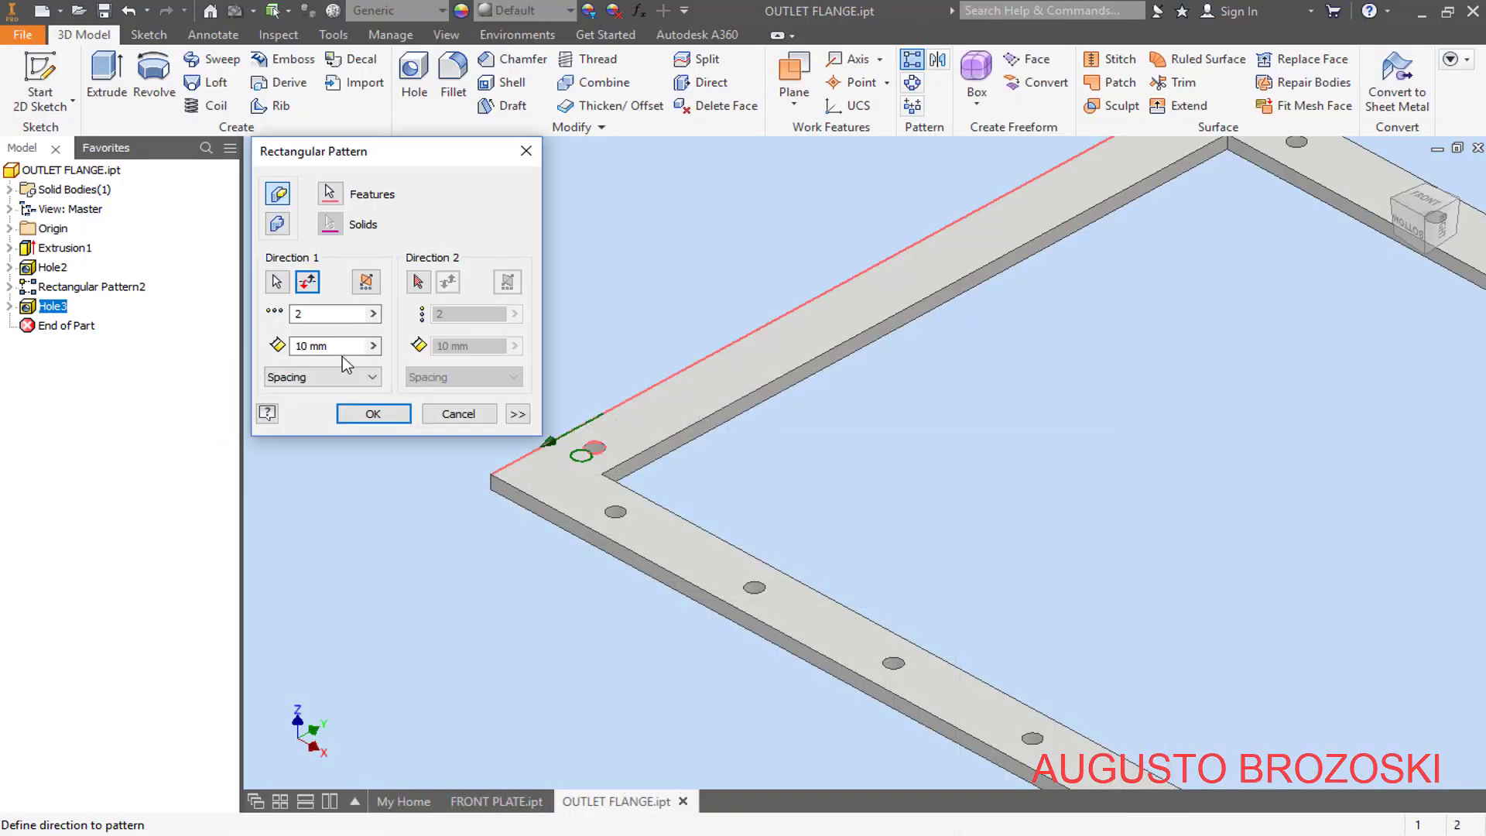
drag(305, 314, 276, 317)
text(5)
click(309, 348)
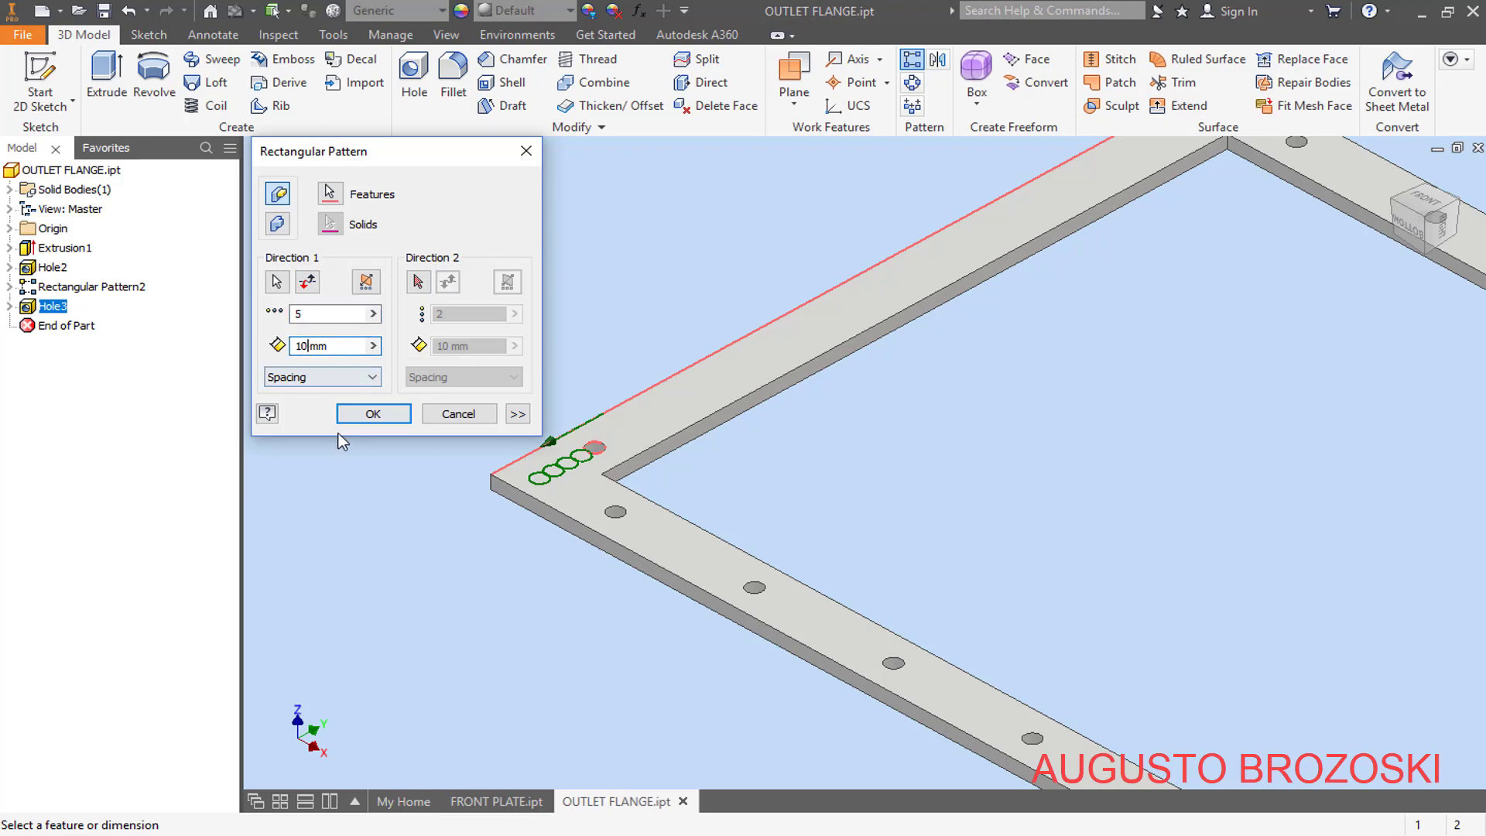
text(5)
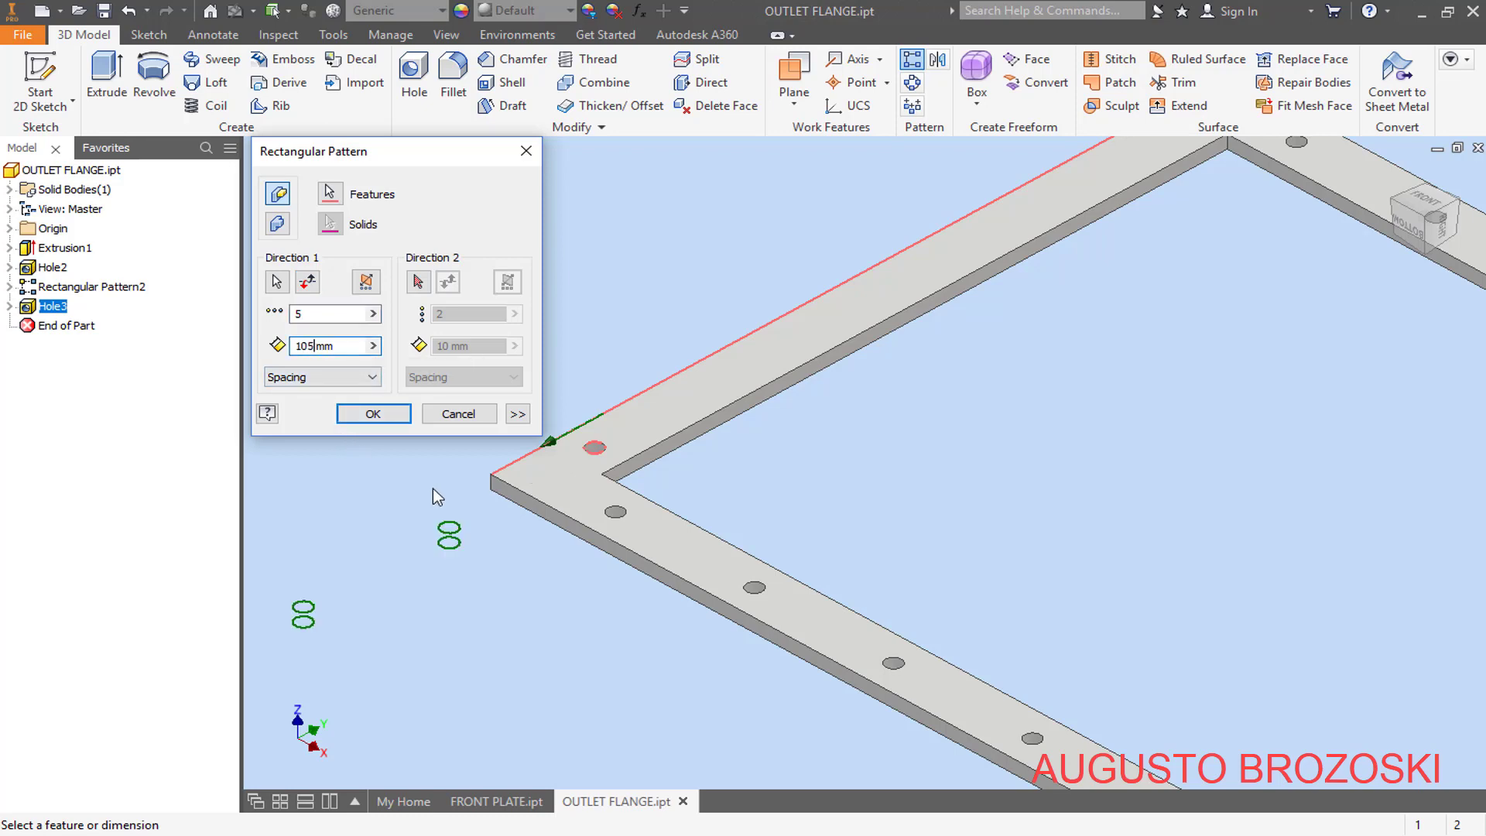
click(307, 283)
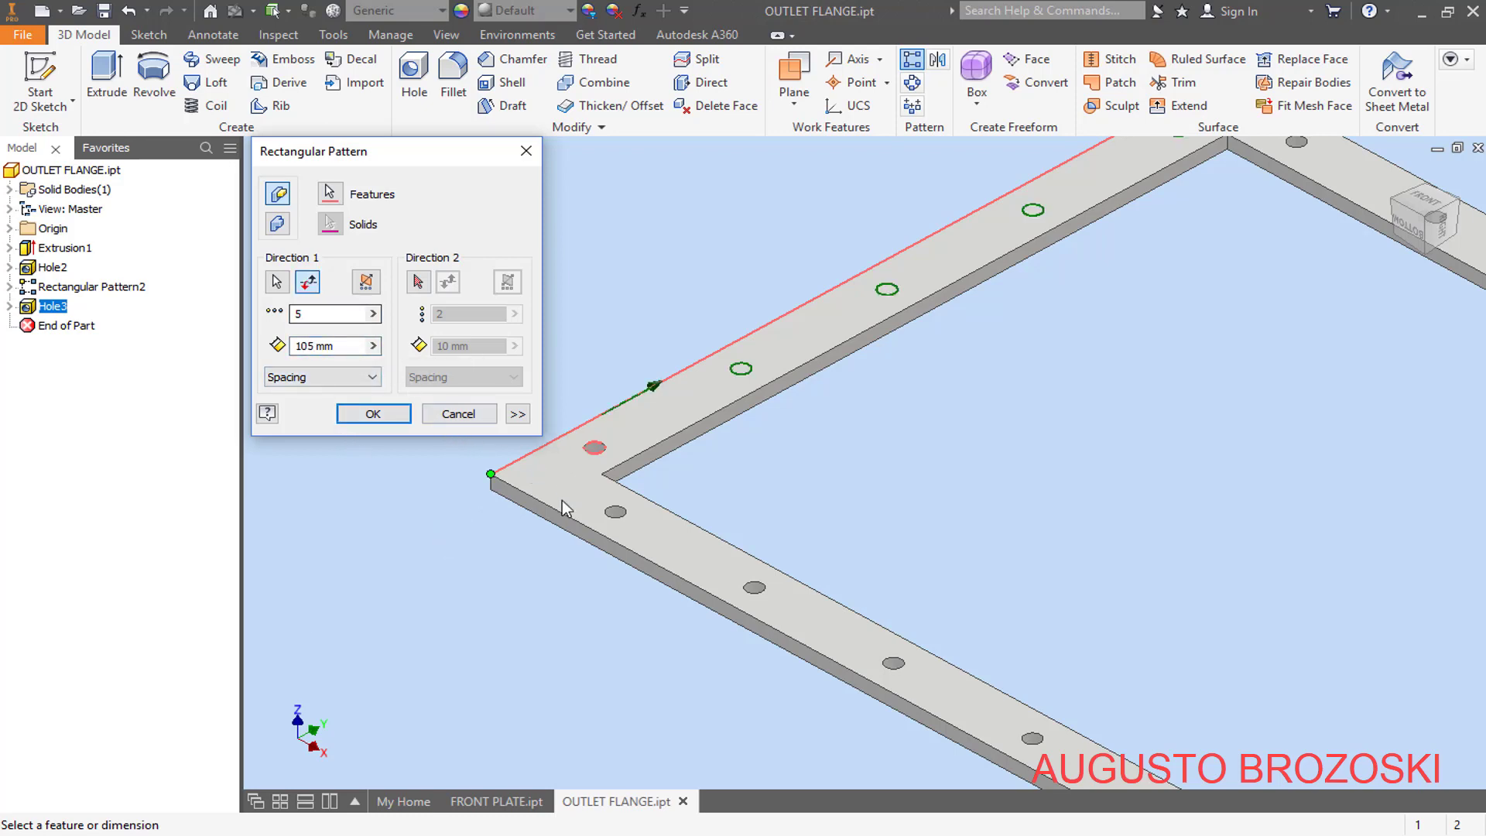
scroll(562, 500, down, 3)
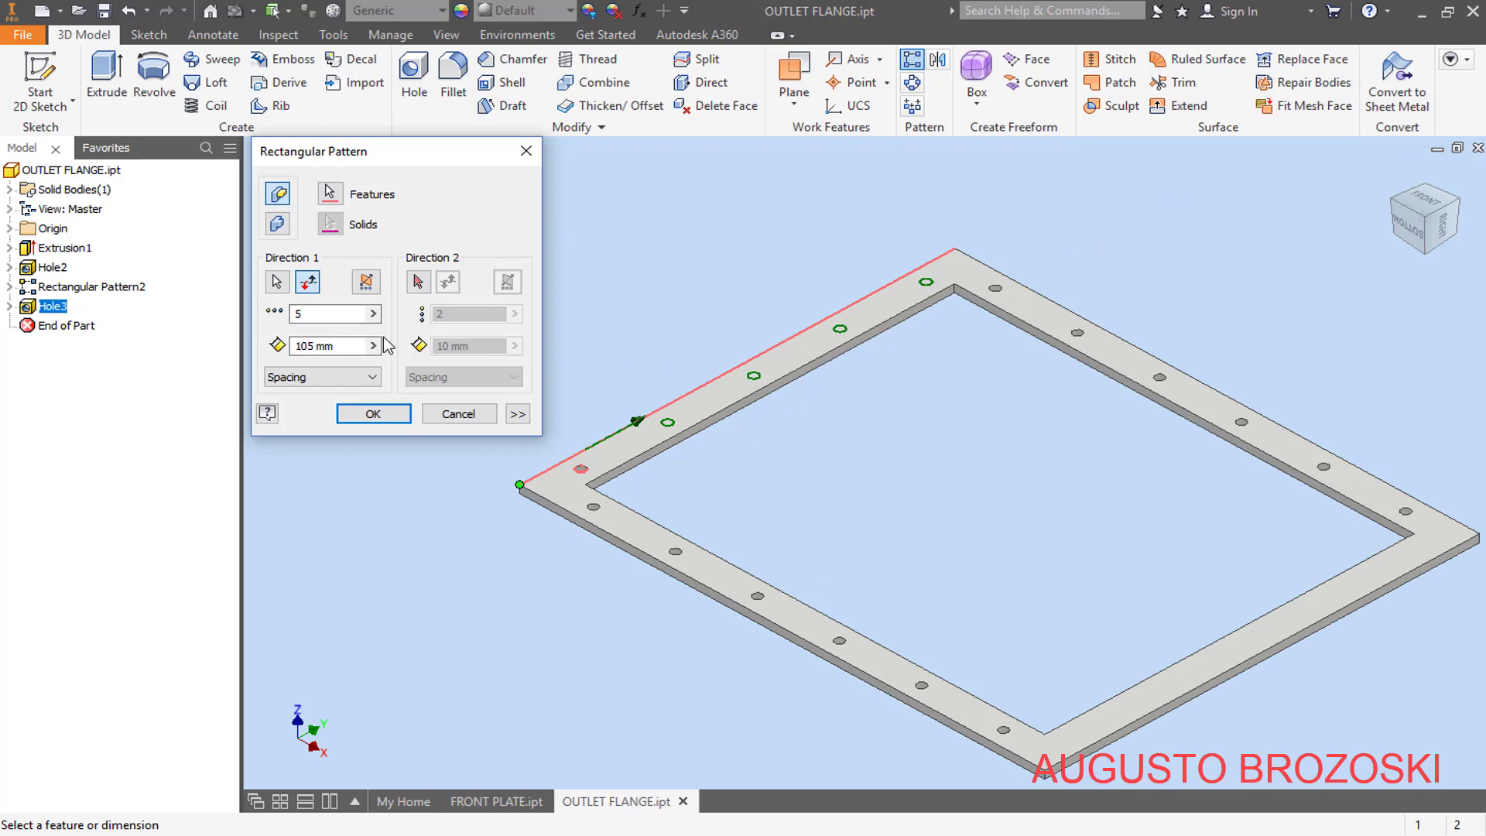
- Add a second pattern direction along the long outer edge with 2 instances at 600 mm spacing, and create the pattern
click(418, 284)
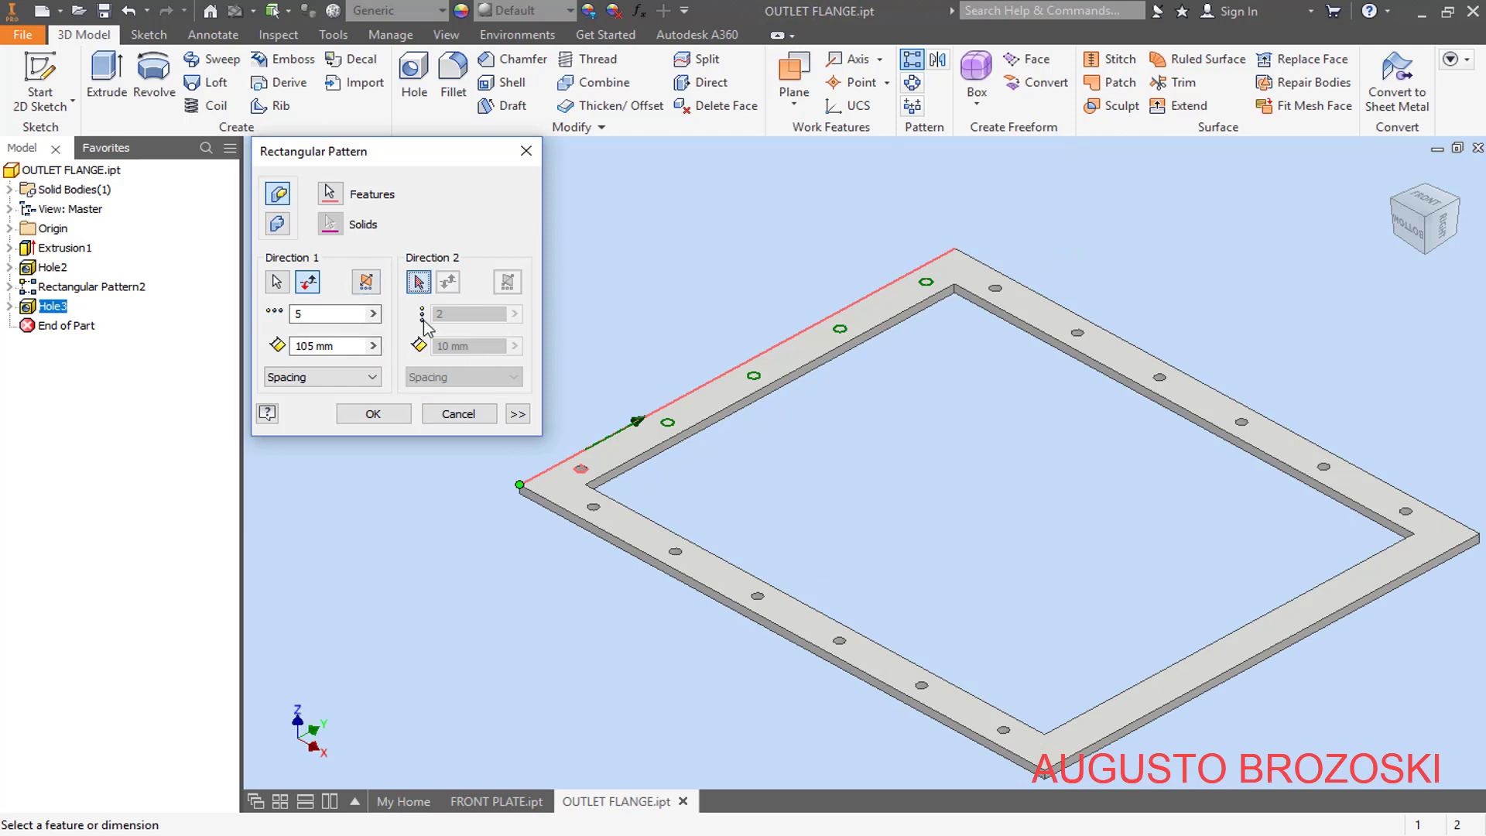
click(559, 511)
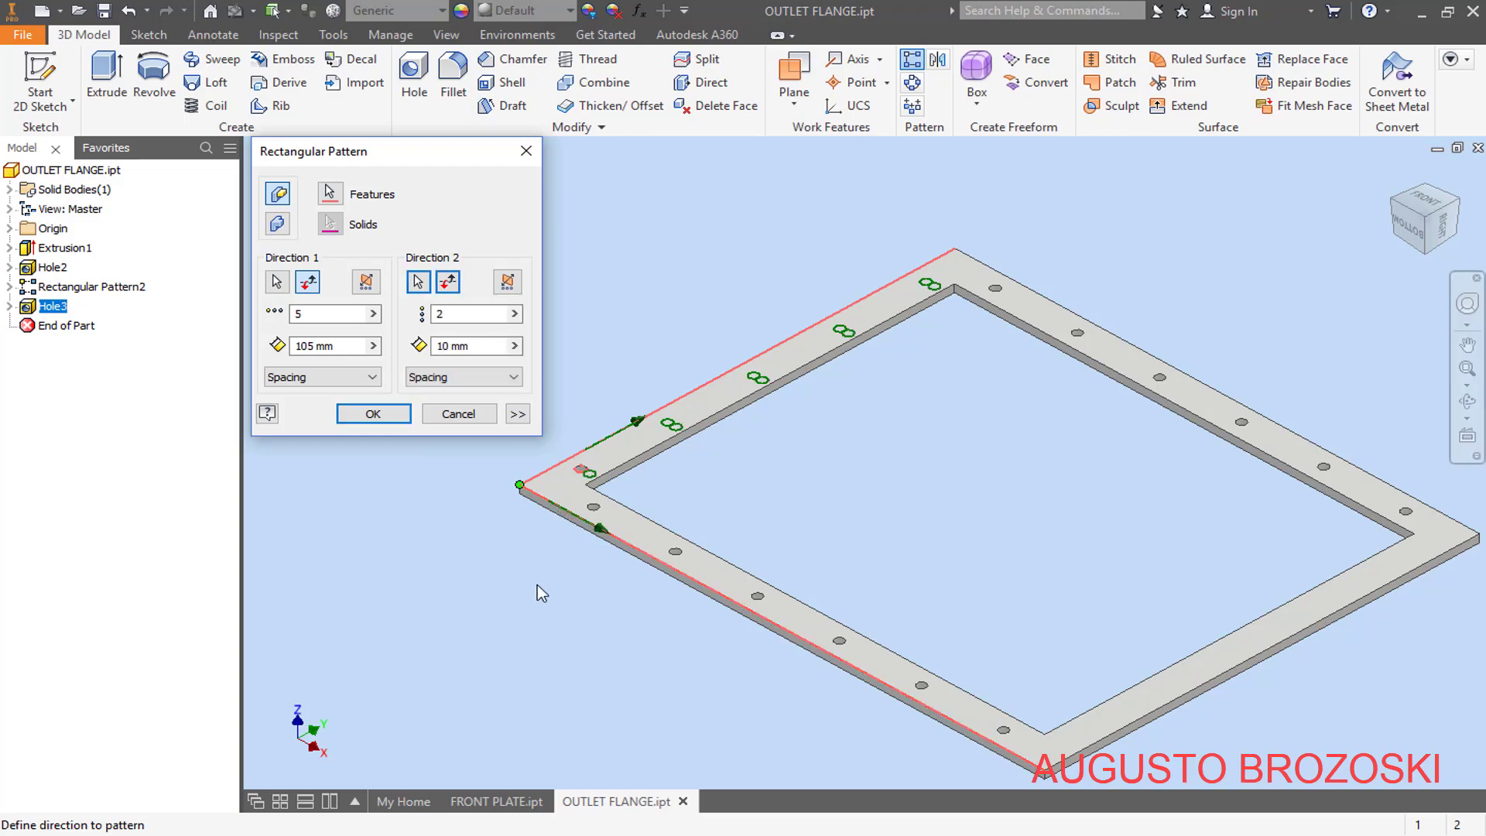
key(alt+Tab)
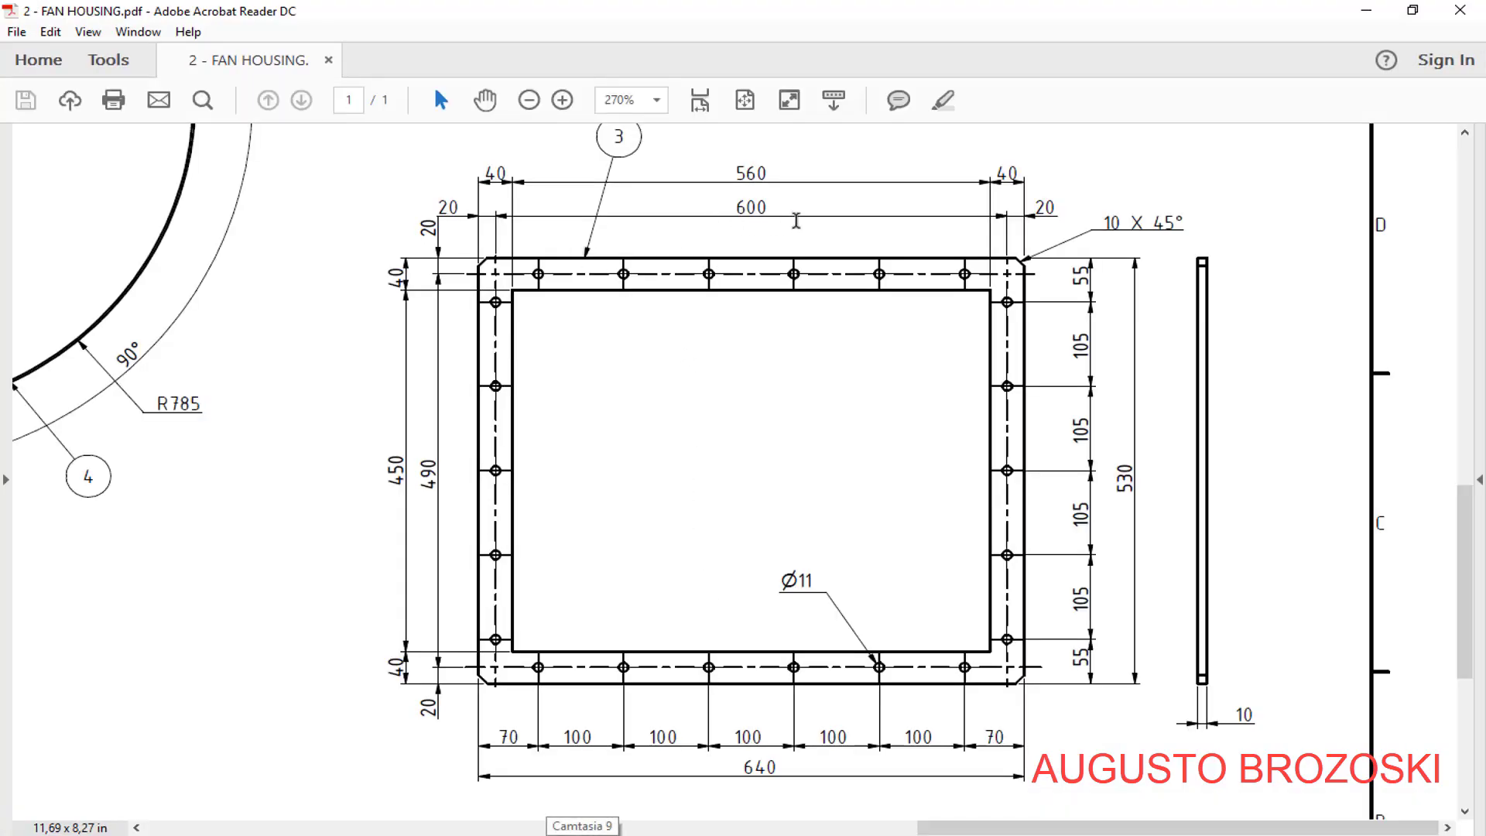
click(1366, 11)
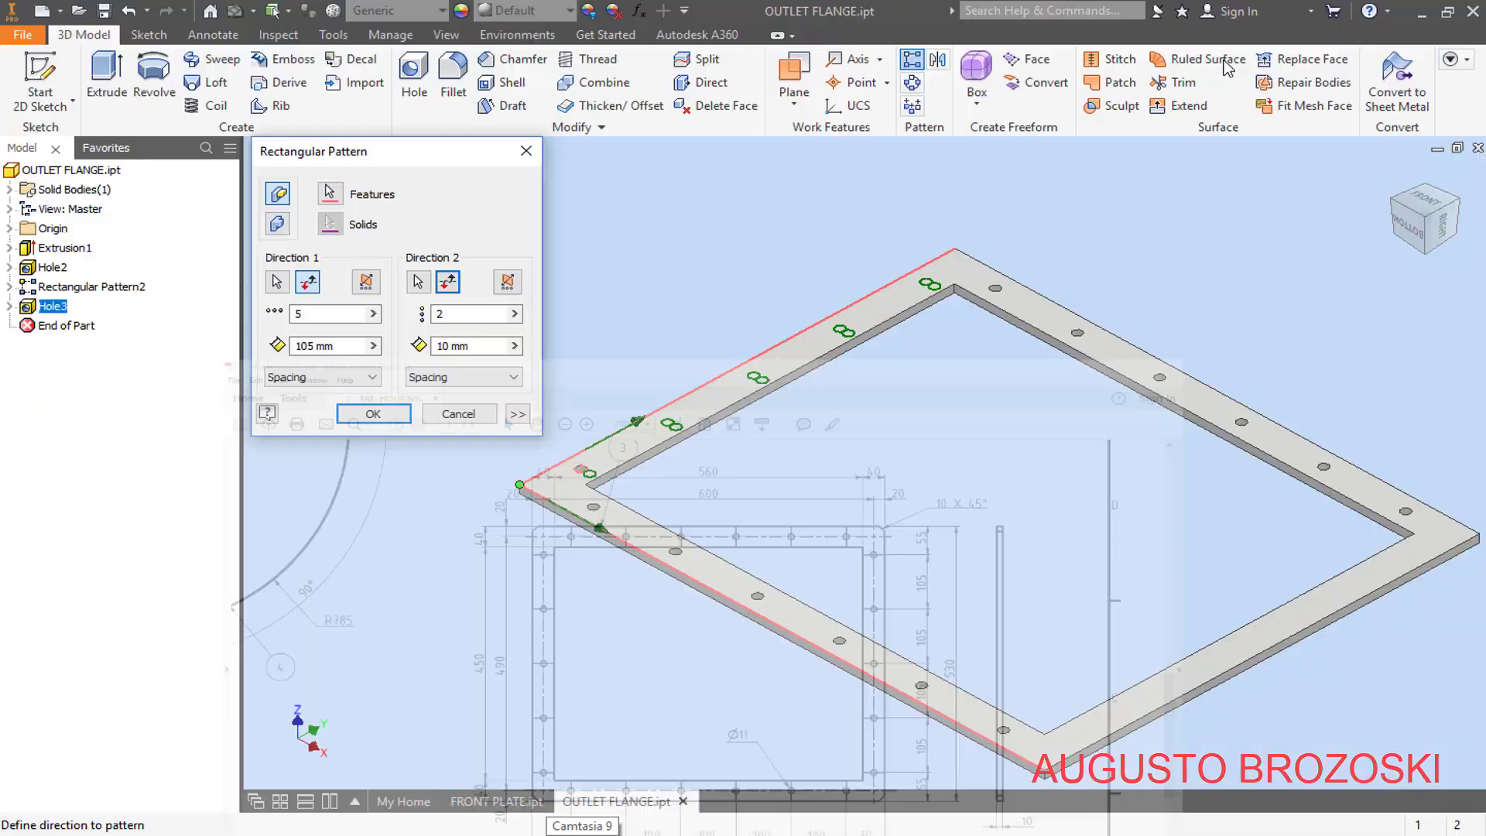
click(446, 346)
key(BackSpace)
key(BackSpace)
text(600)
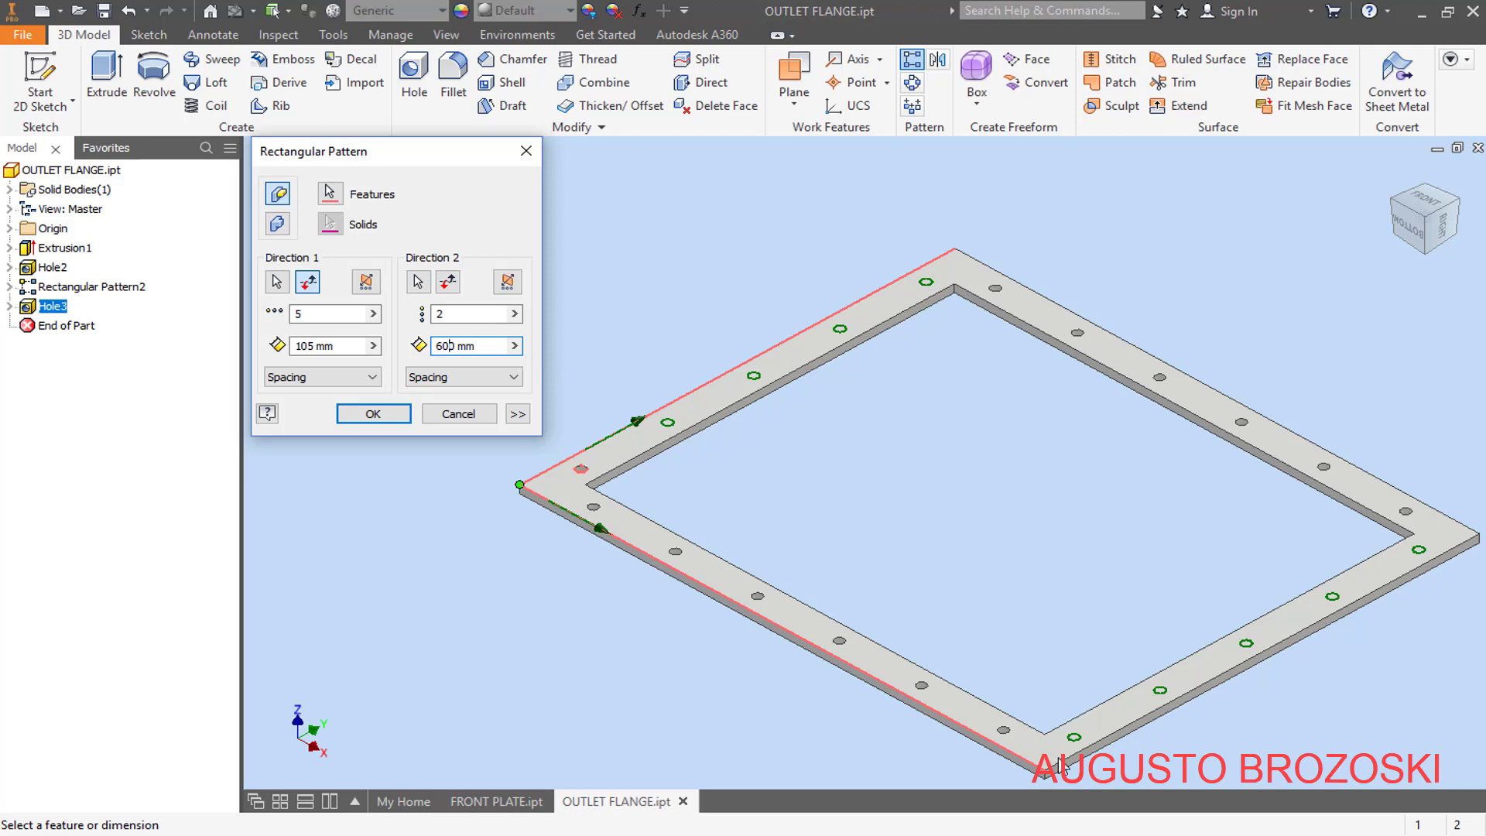
click(373, 413)
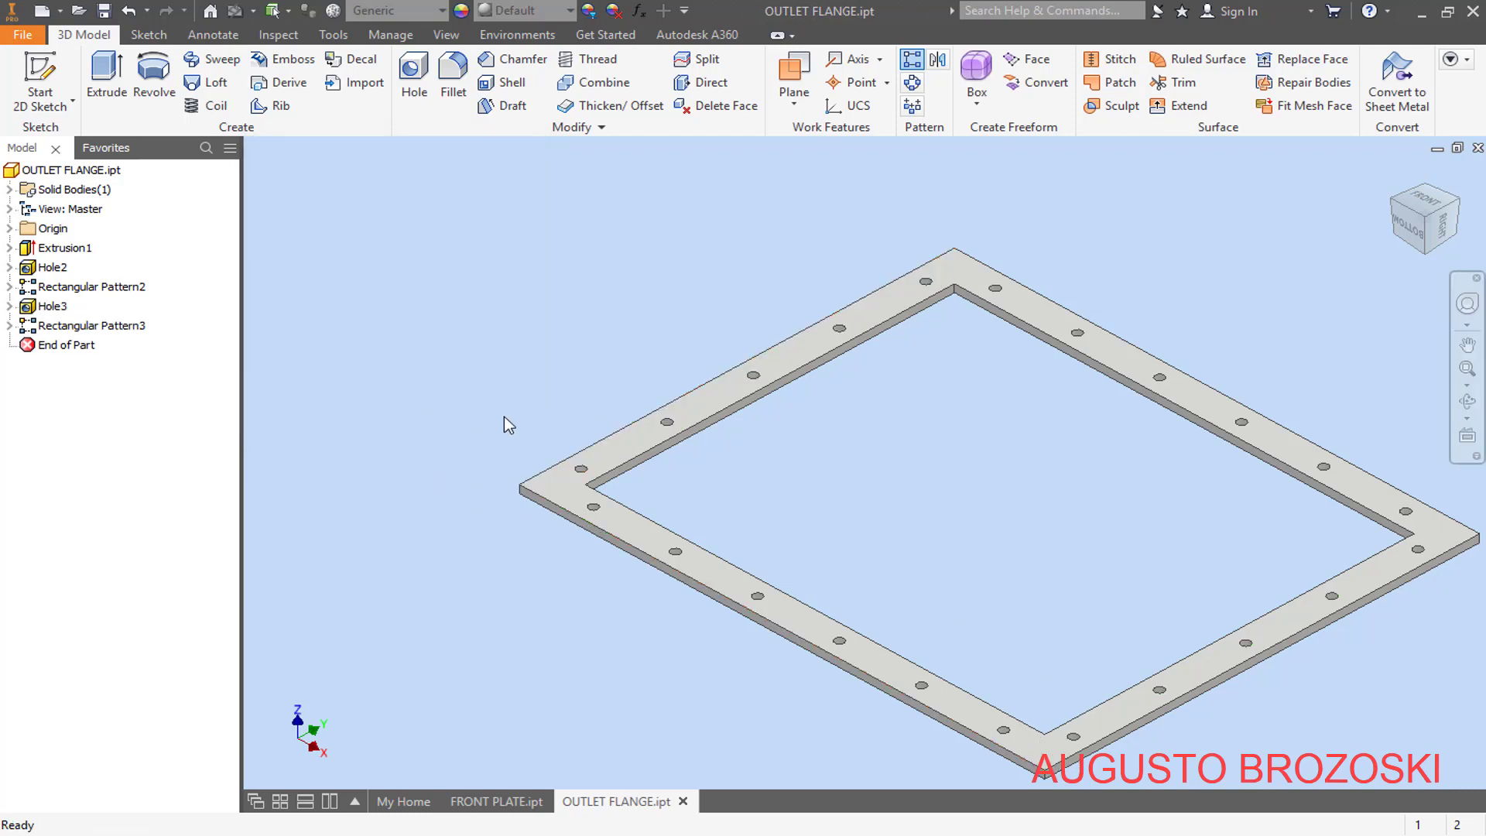
- Check the corner callout in the PDF drawing, then start a 10 mm chamfer on one outer corner edge of the flange
click(1395, 174)
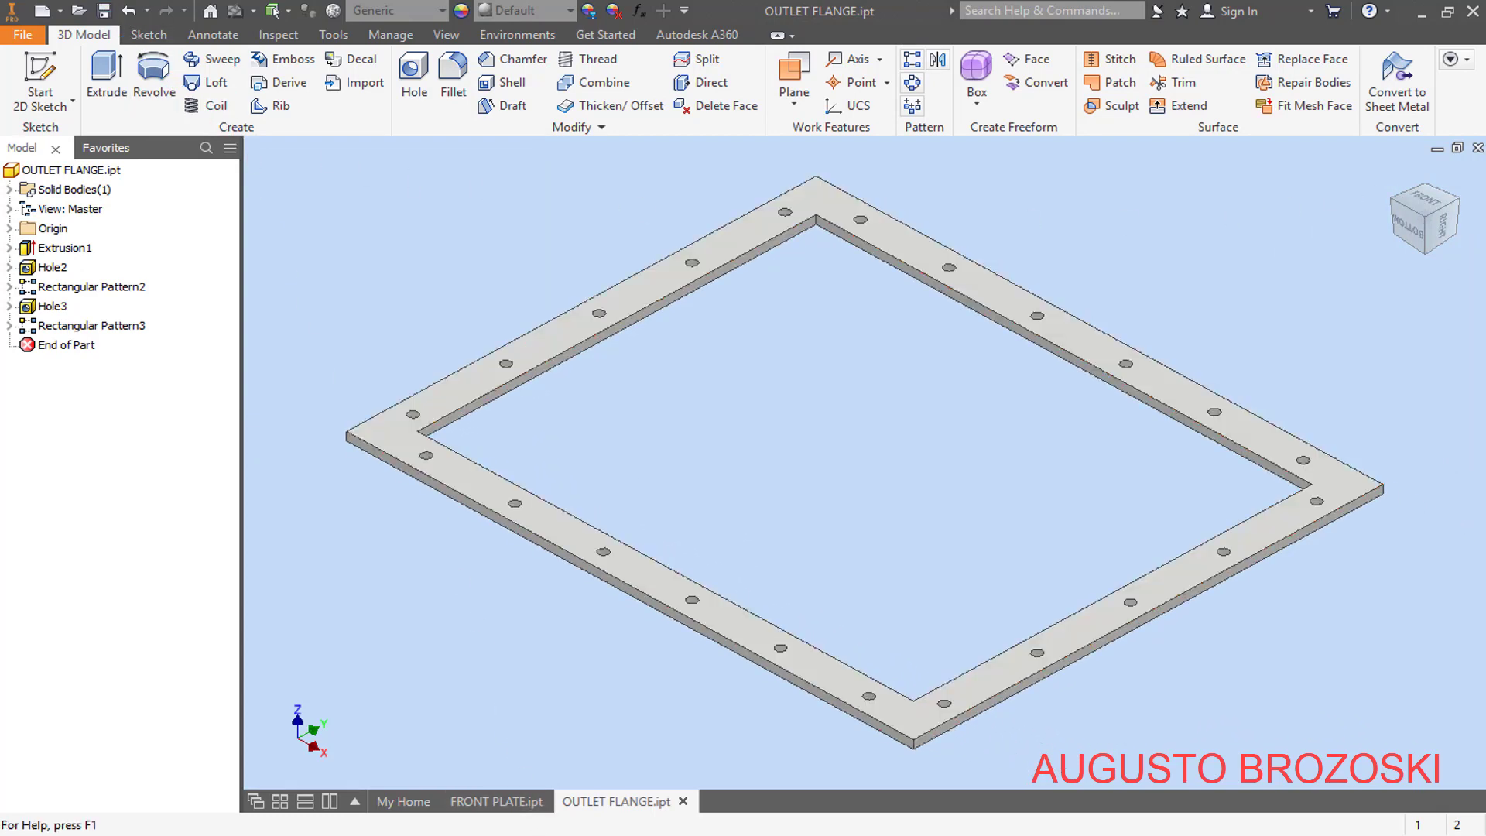
click(542, 834)
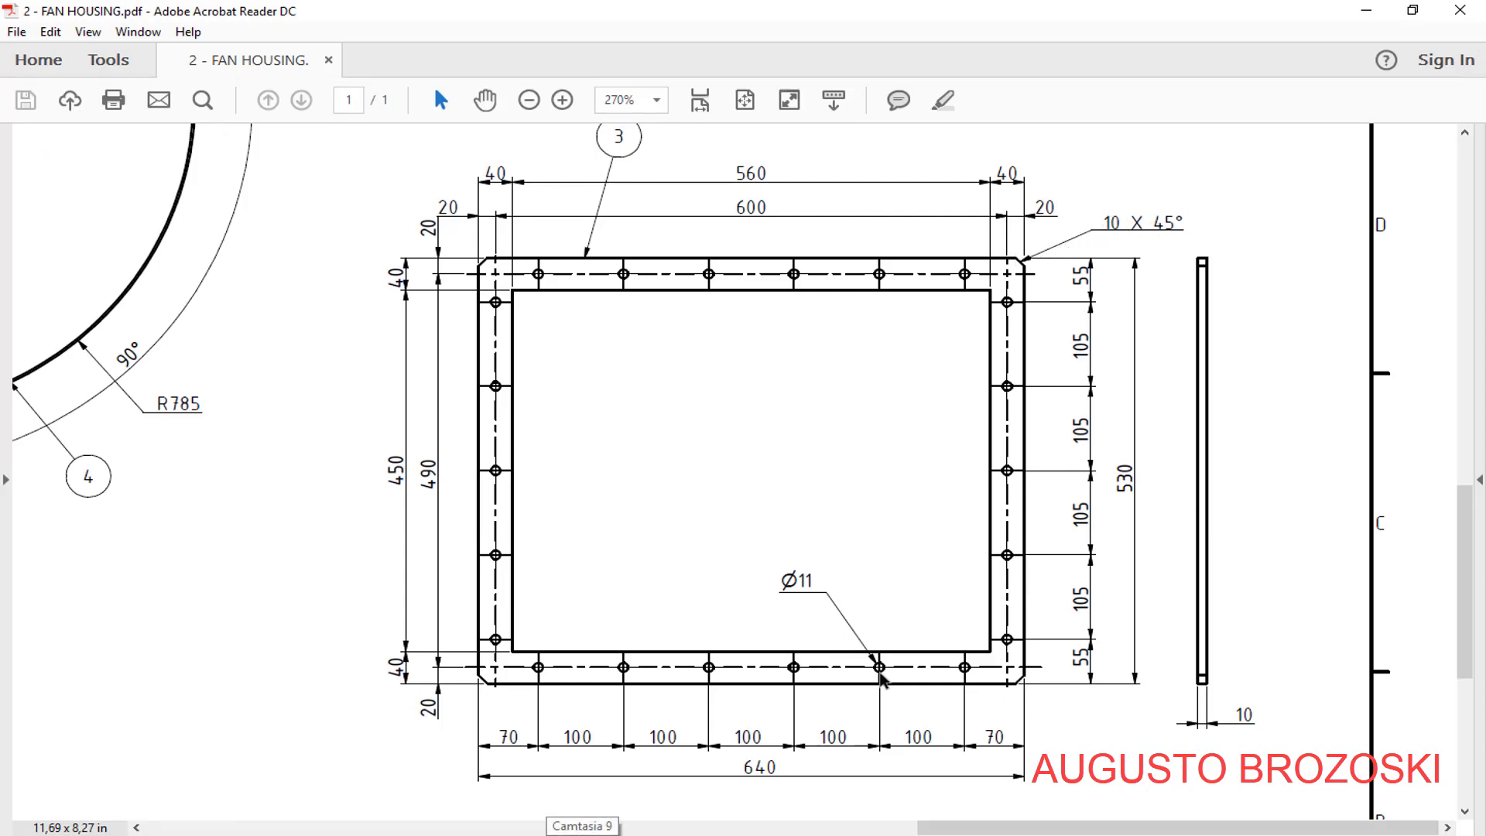
click(1366, 11)
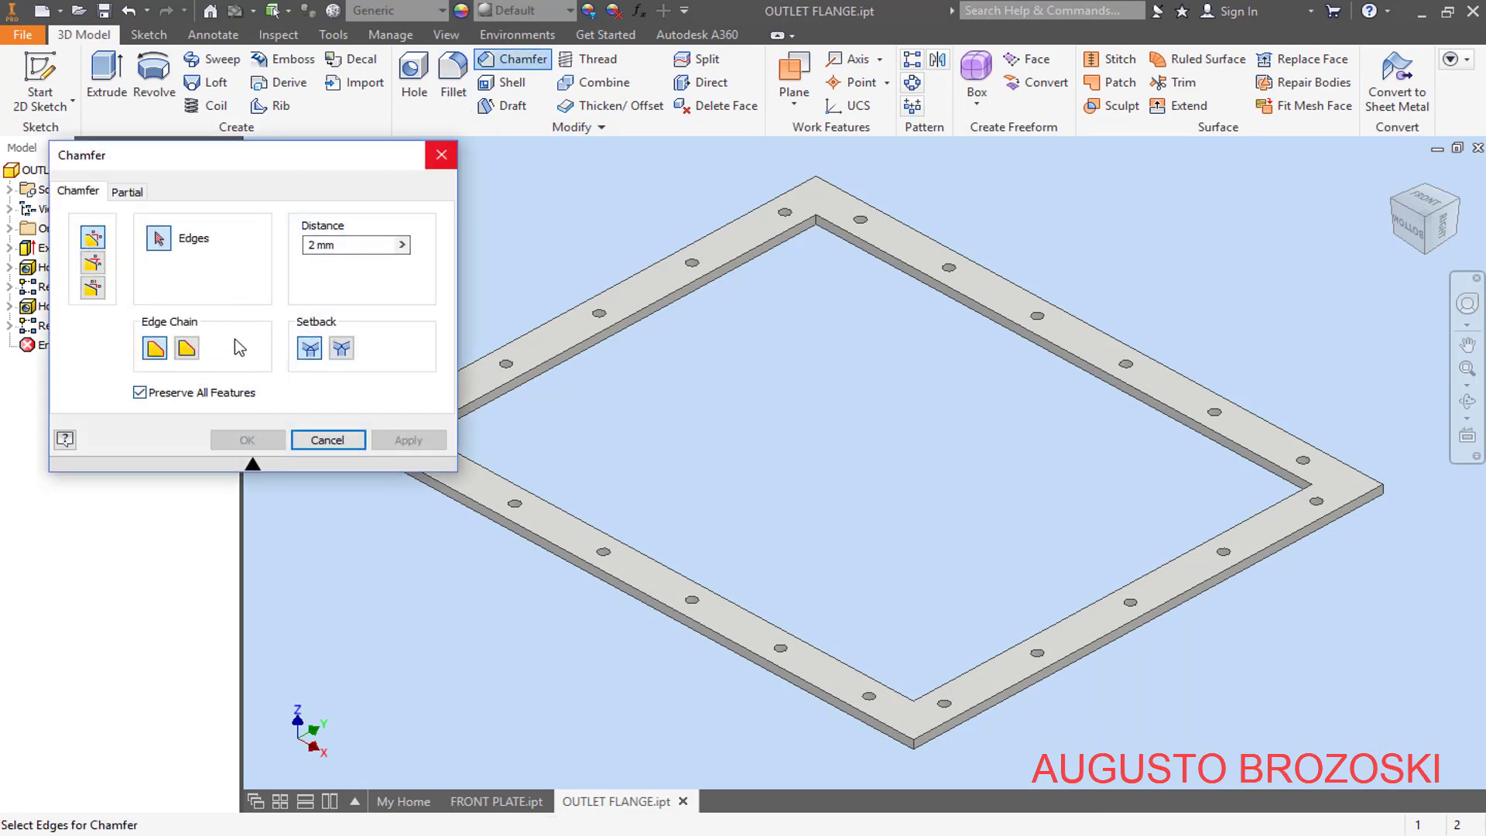
double_click(311, 245)
text(10)
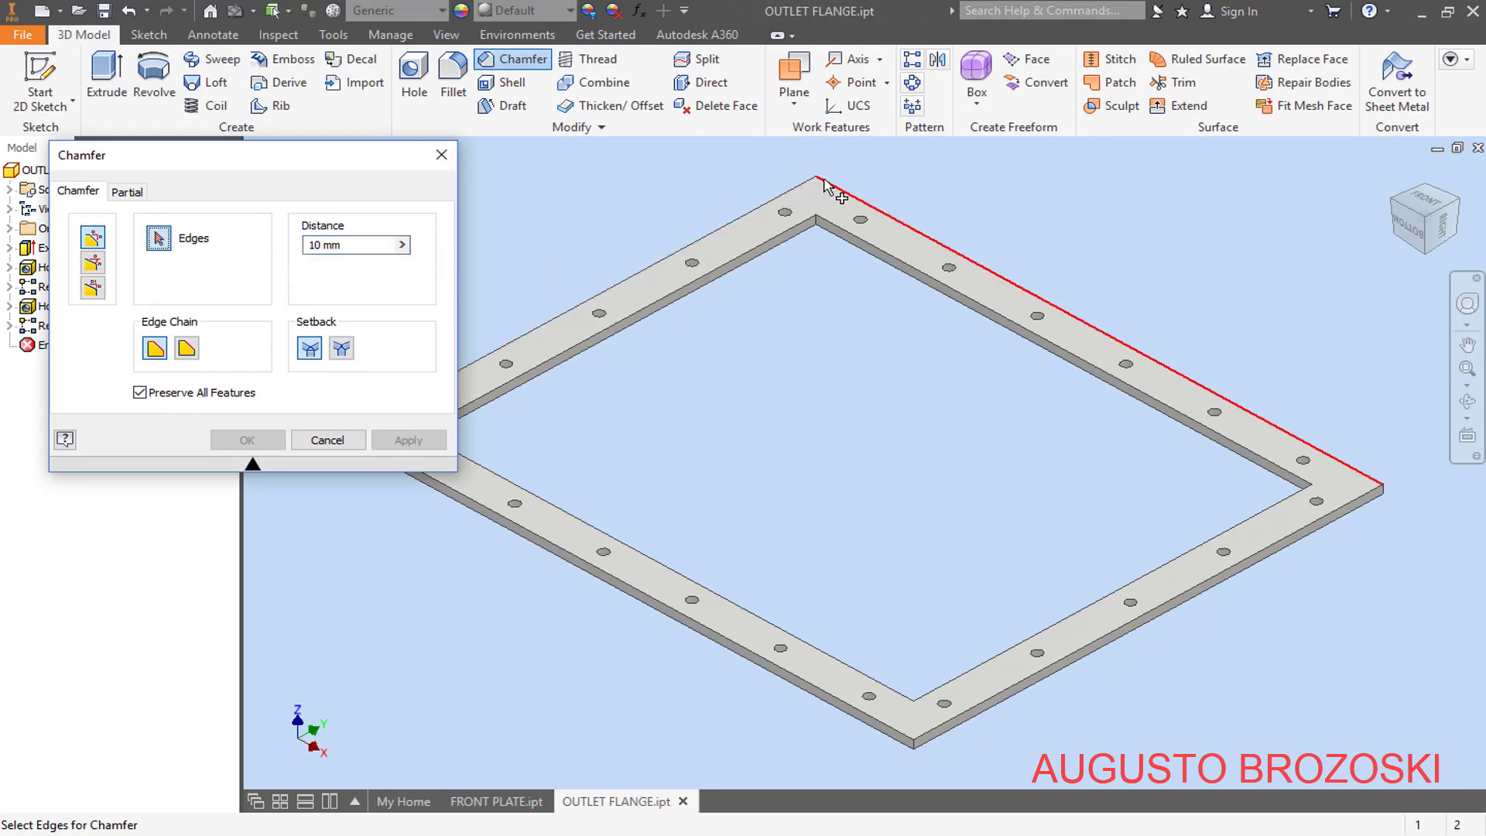
scroll(819, 189, up, 5)
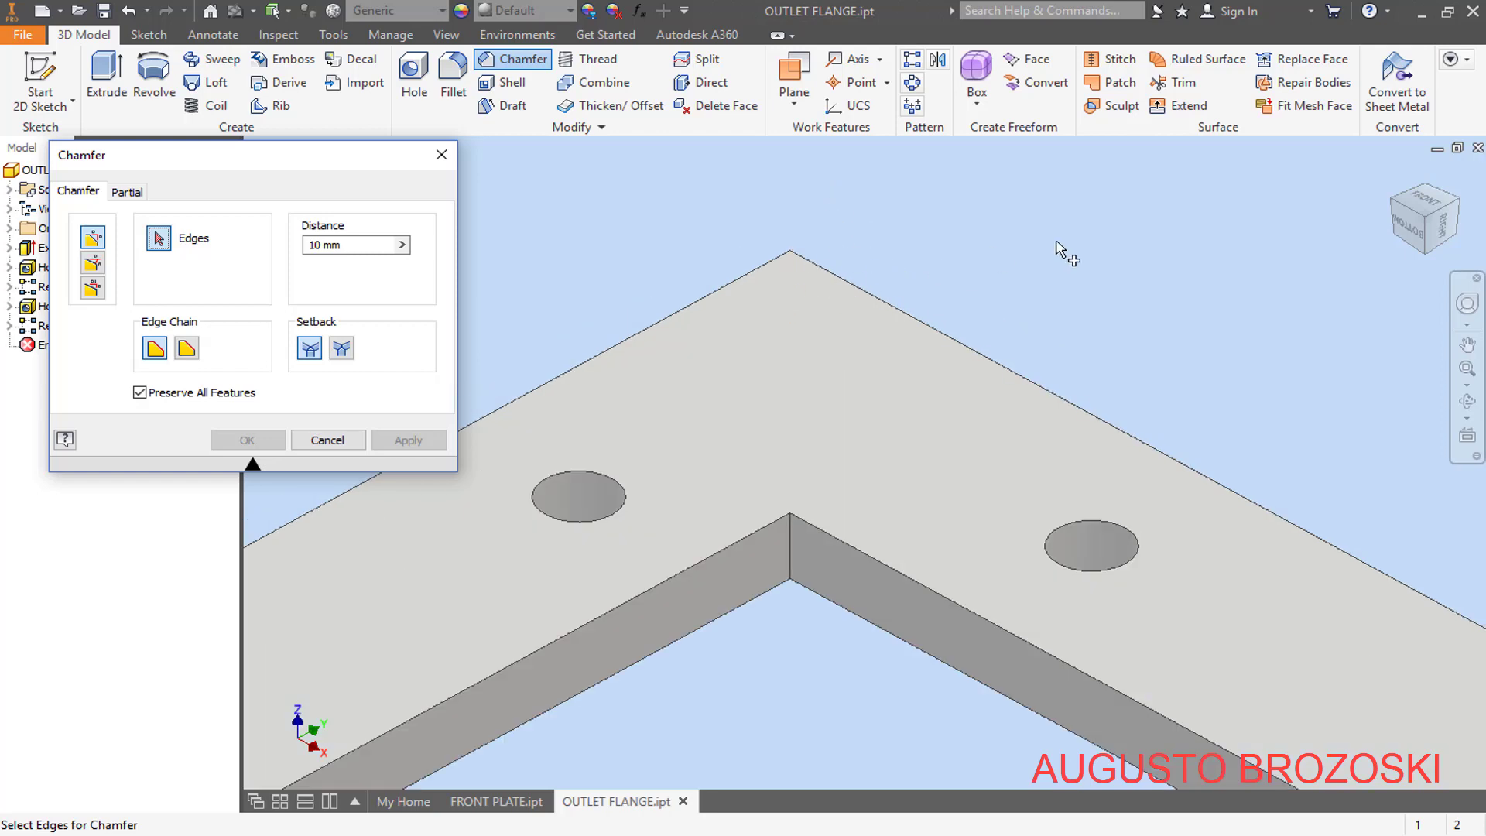
click(791, 290)
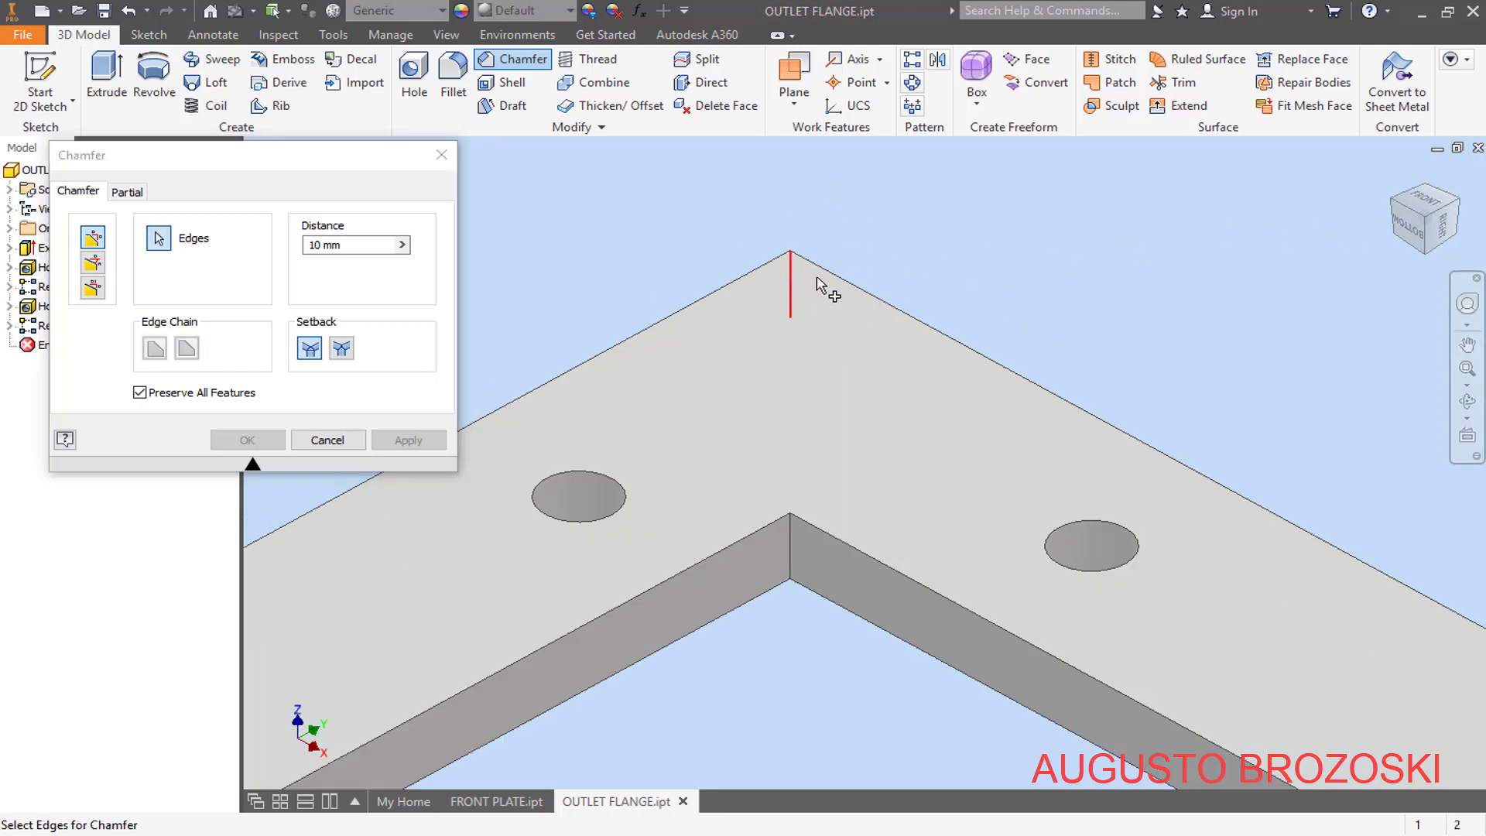
- Add the three remaining outer corner edges of the flange to the 10 mm chamfer and apply it
scroll(955, 243, down, 6)
scroll(738, 377, up, 6)
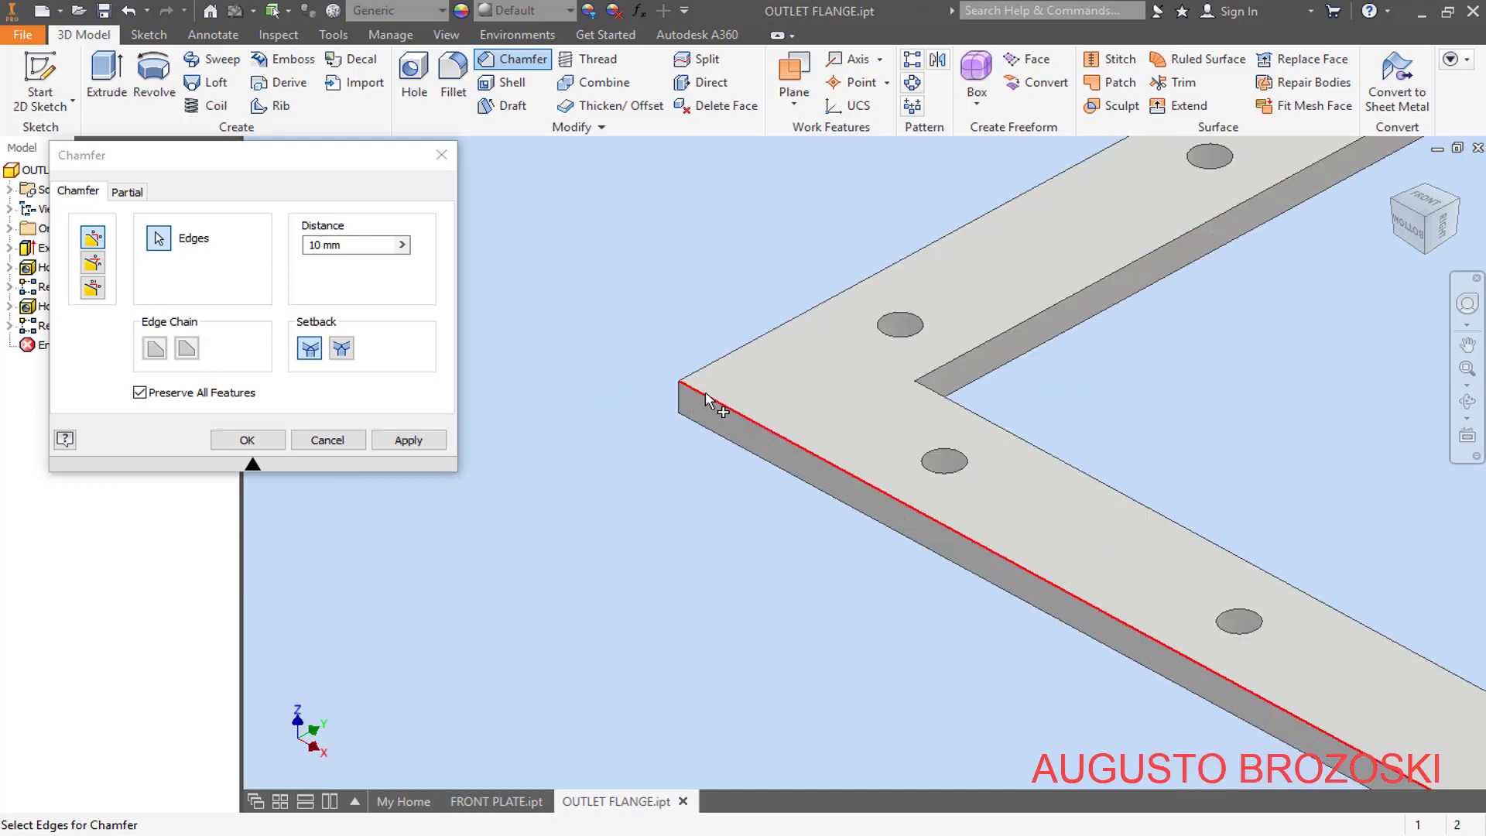
scroll(658, 414, down, 5)
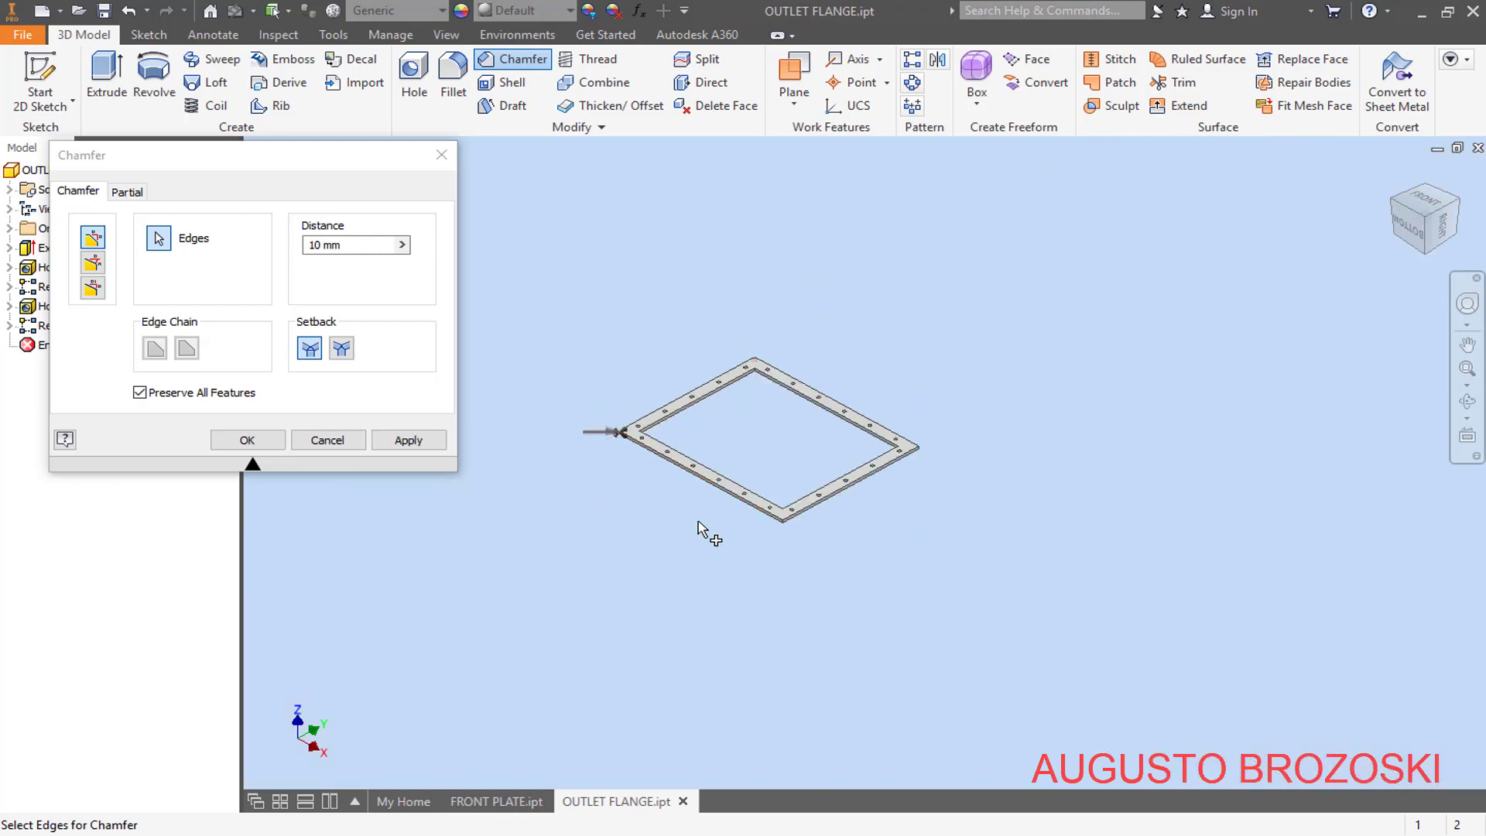
scroll(785, 526, up, 8)
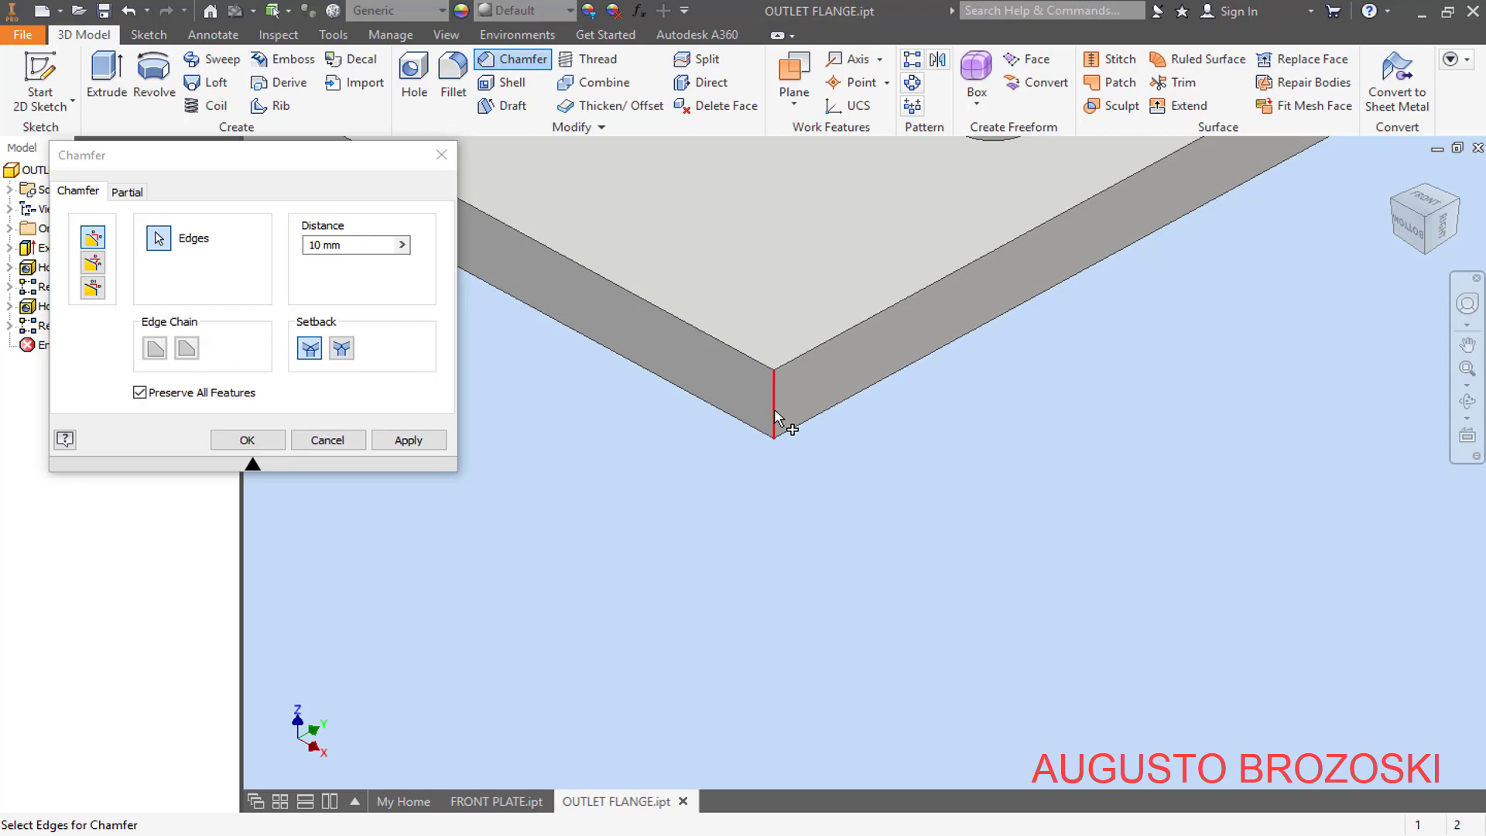
scroll(774, 464, down, 5)
scroll(1065, 279, up, 6)
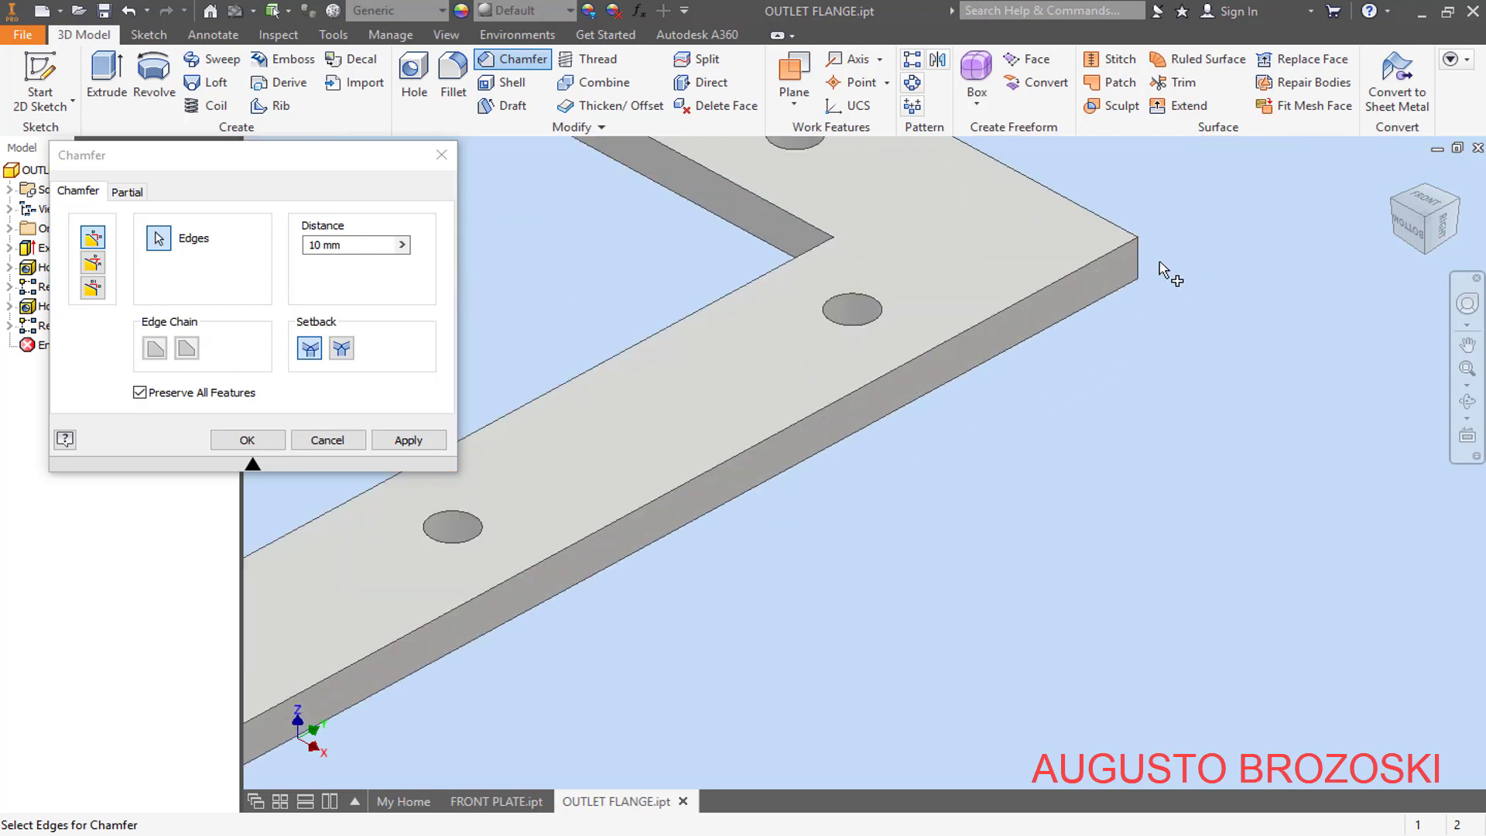
click(1137, 260)
scroll(1114, 390, down, 5)
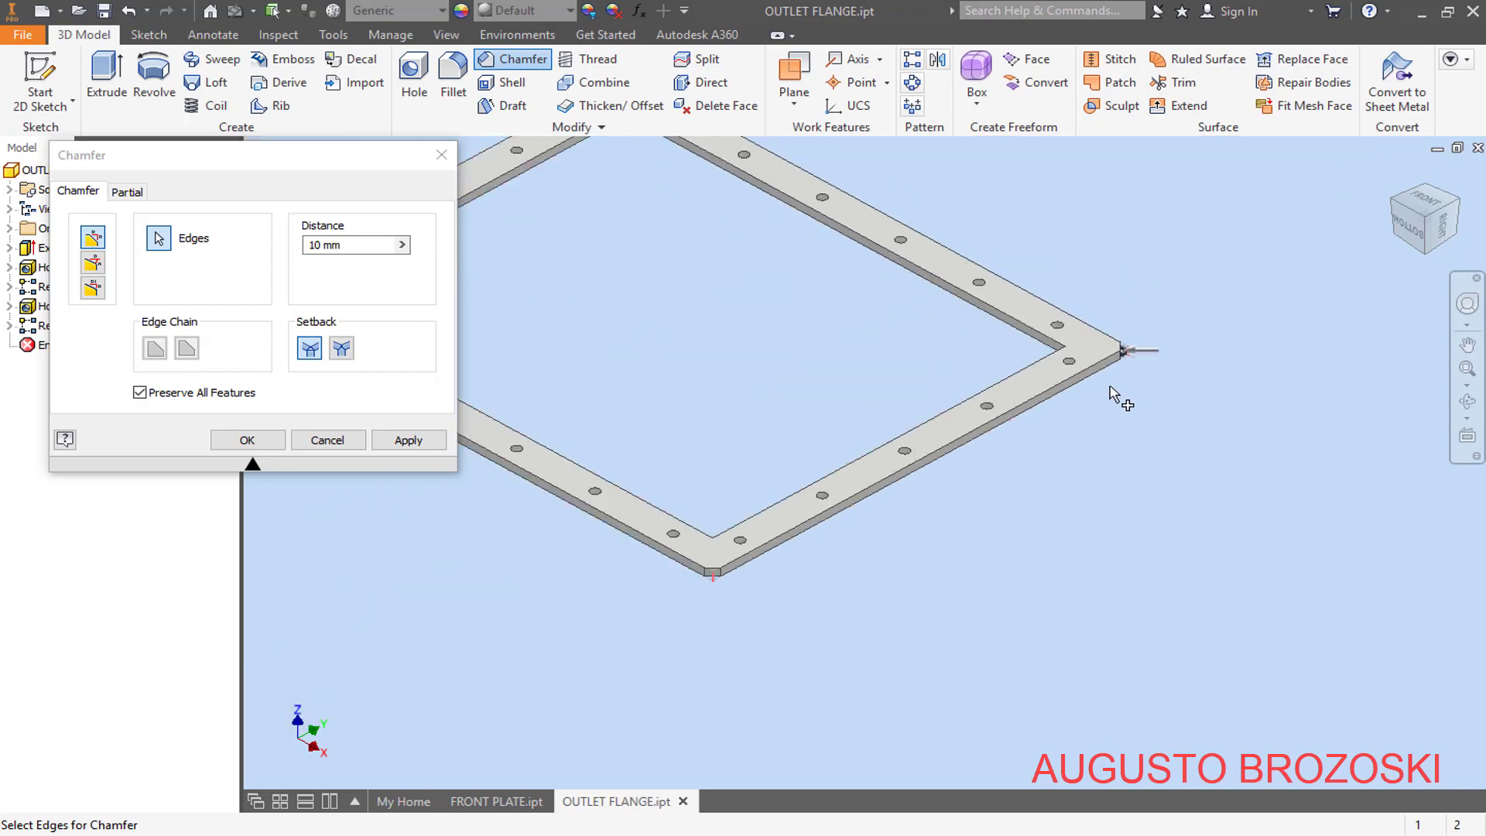
scroll(986, 348, down, 5)
scroll(889, 272, up, 3)
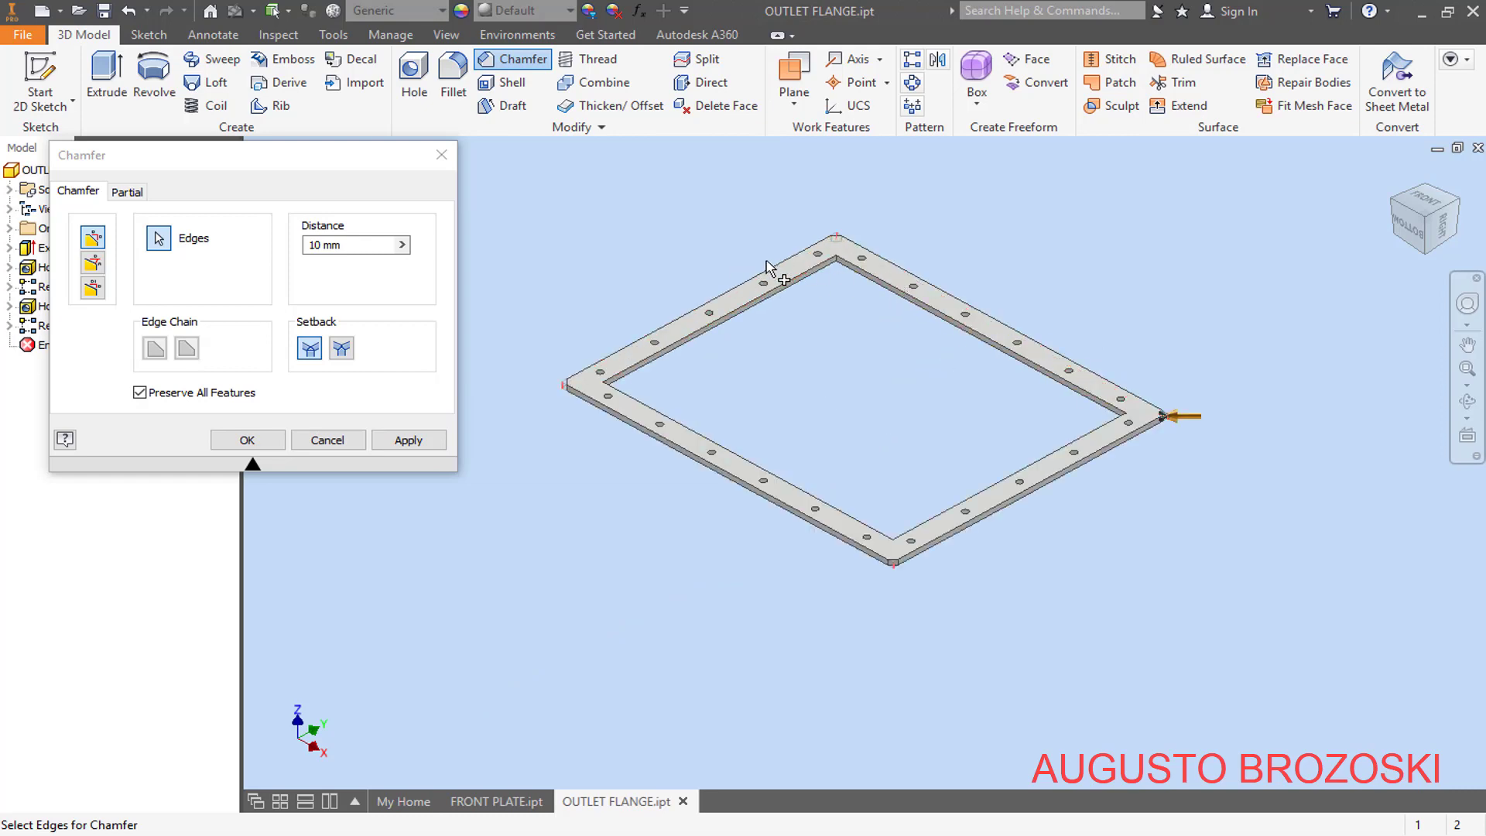
click(403, 439)
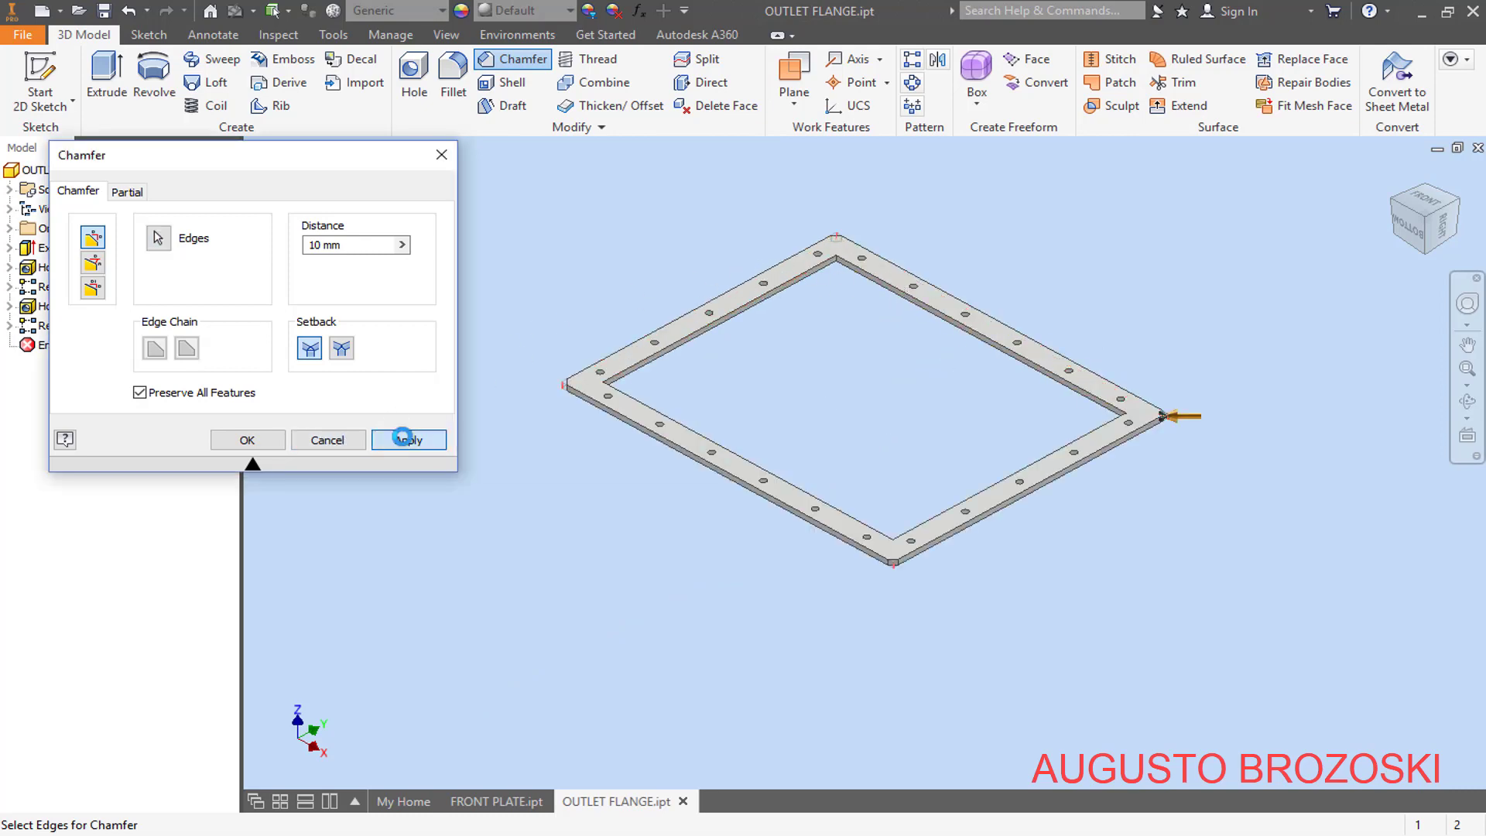
scroll(882, 337, up, 3)
scroll(913, 363, down, 2)
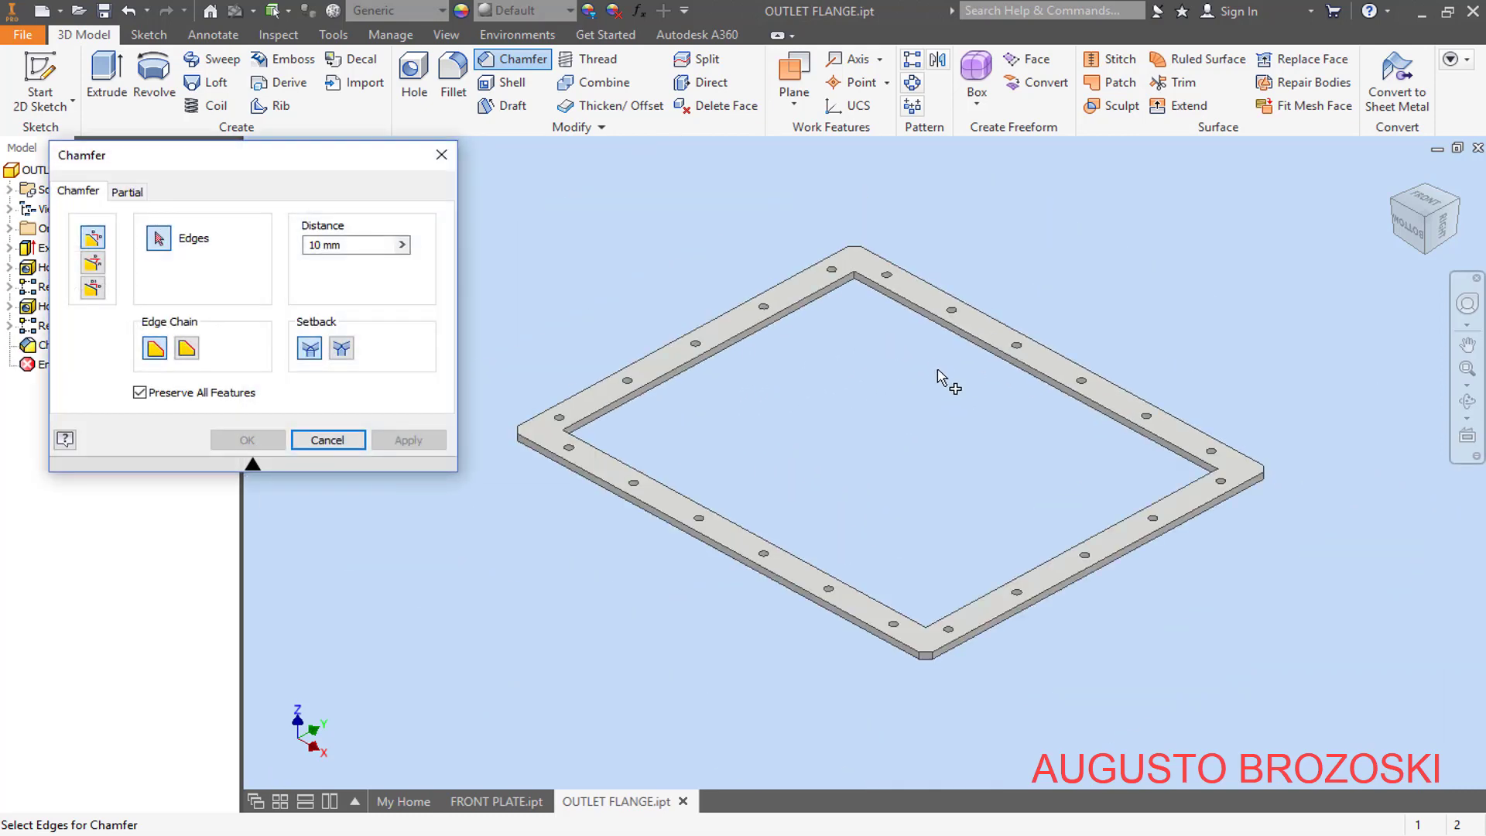
click(328, 440)
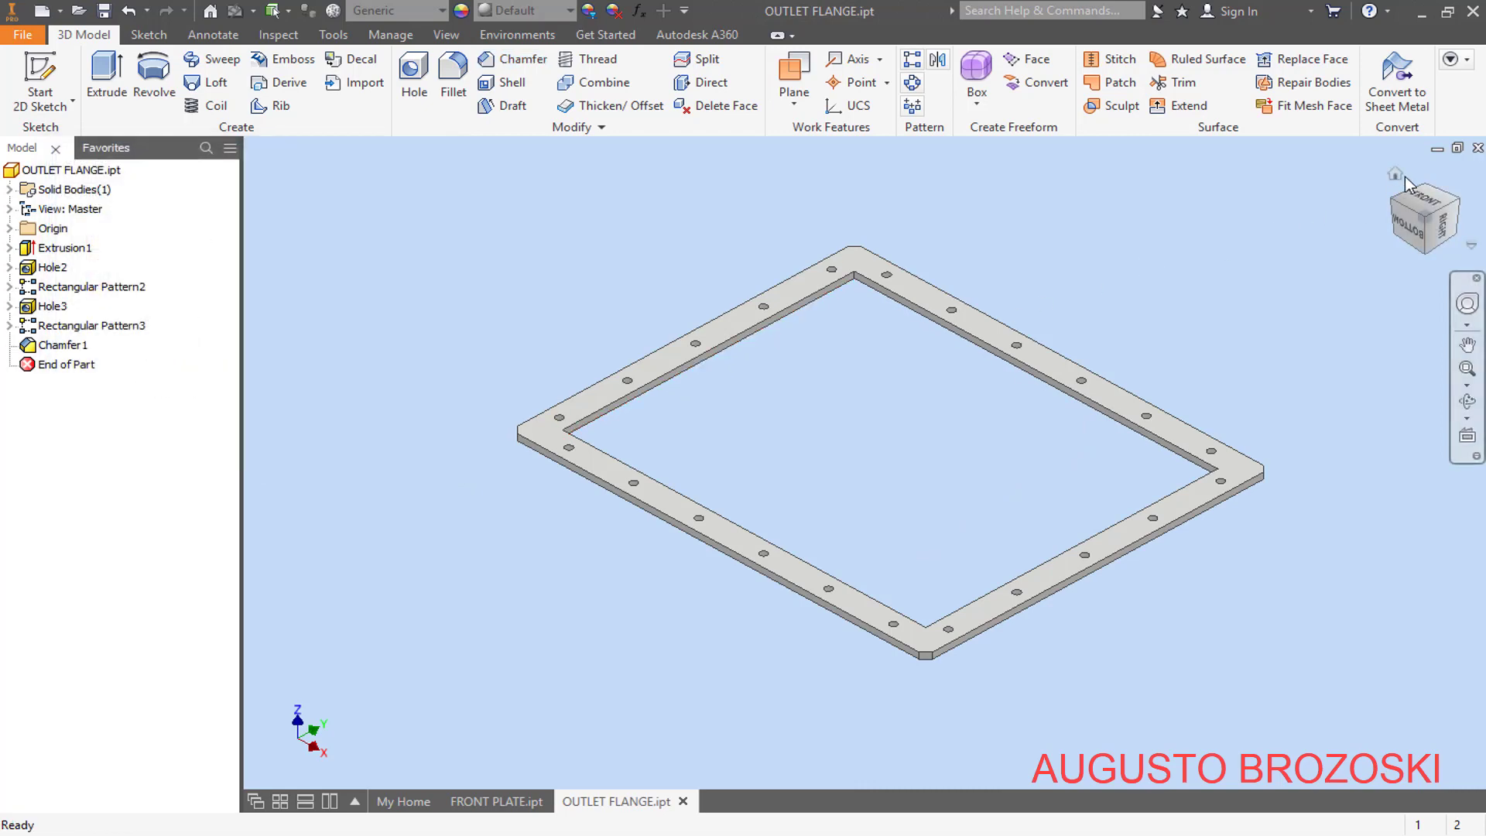
- Save the outlet flange part
click(1397, 175)
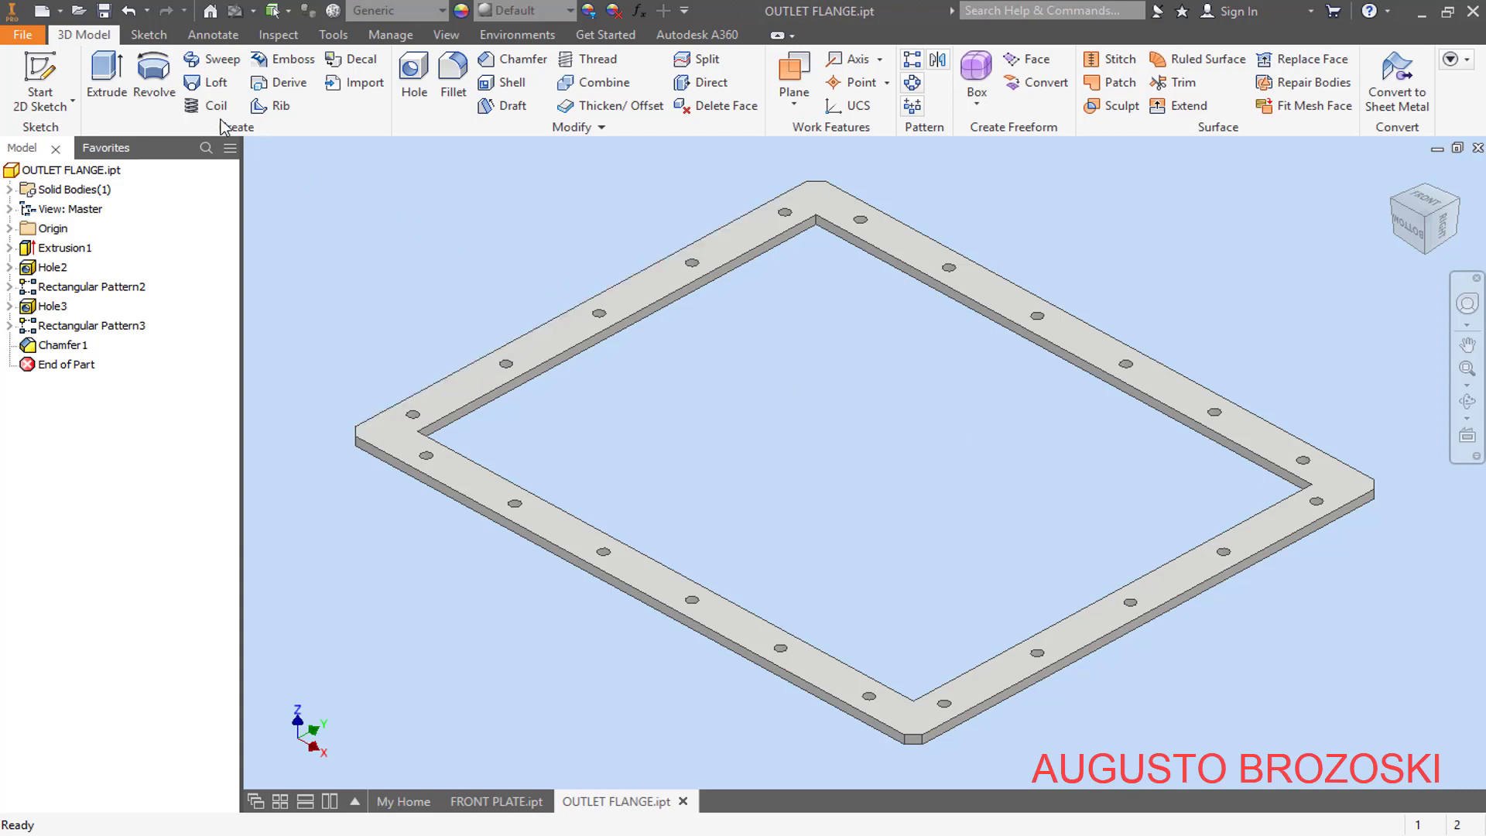
click(104, 11)
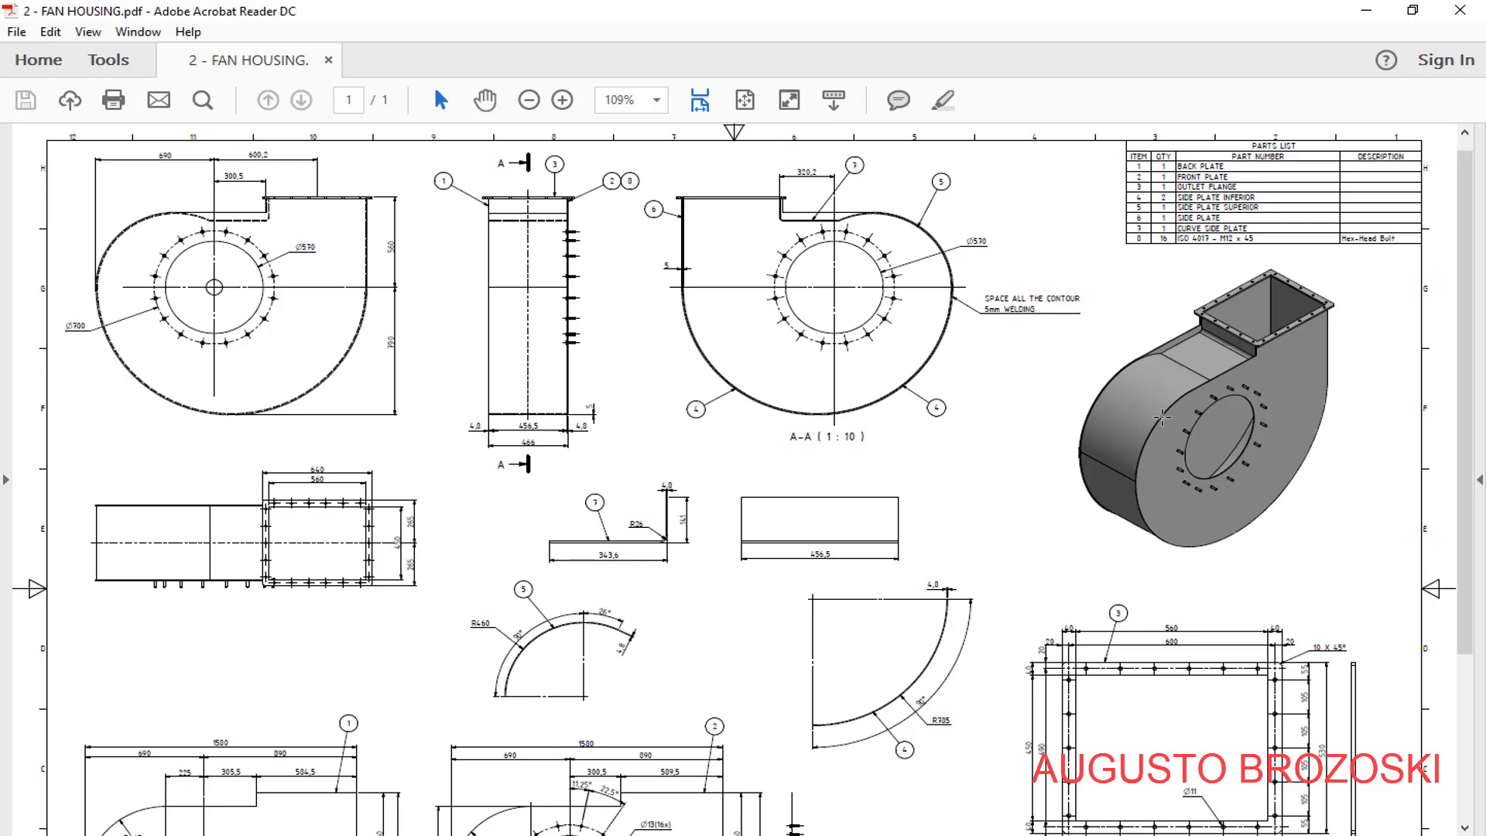
- Examine the item 4 view in the fan housing PDF for the curved side plate's radius, arc angle and thickness
click(562, 100)
click(562, 100)
click(562, 102)
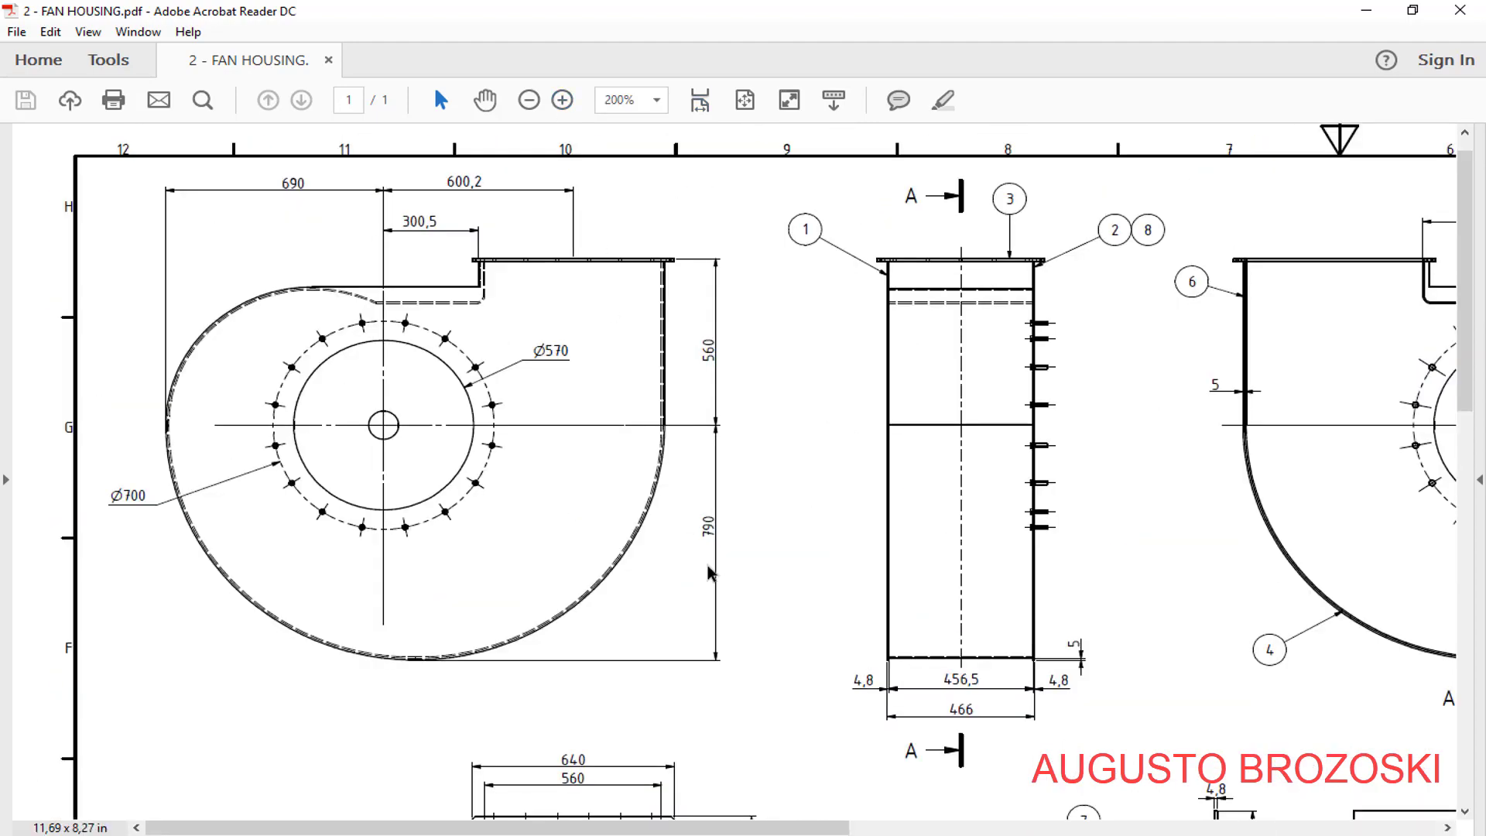
scroll(734, 579, down, 10)
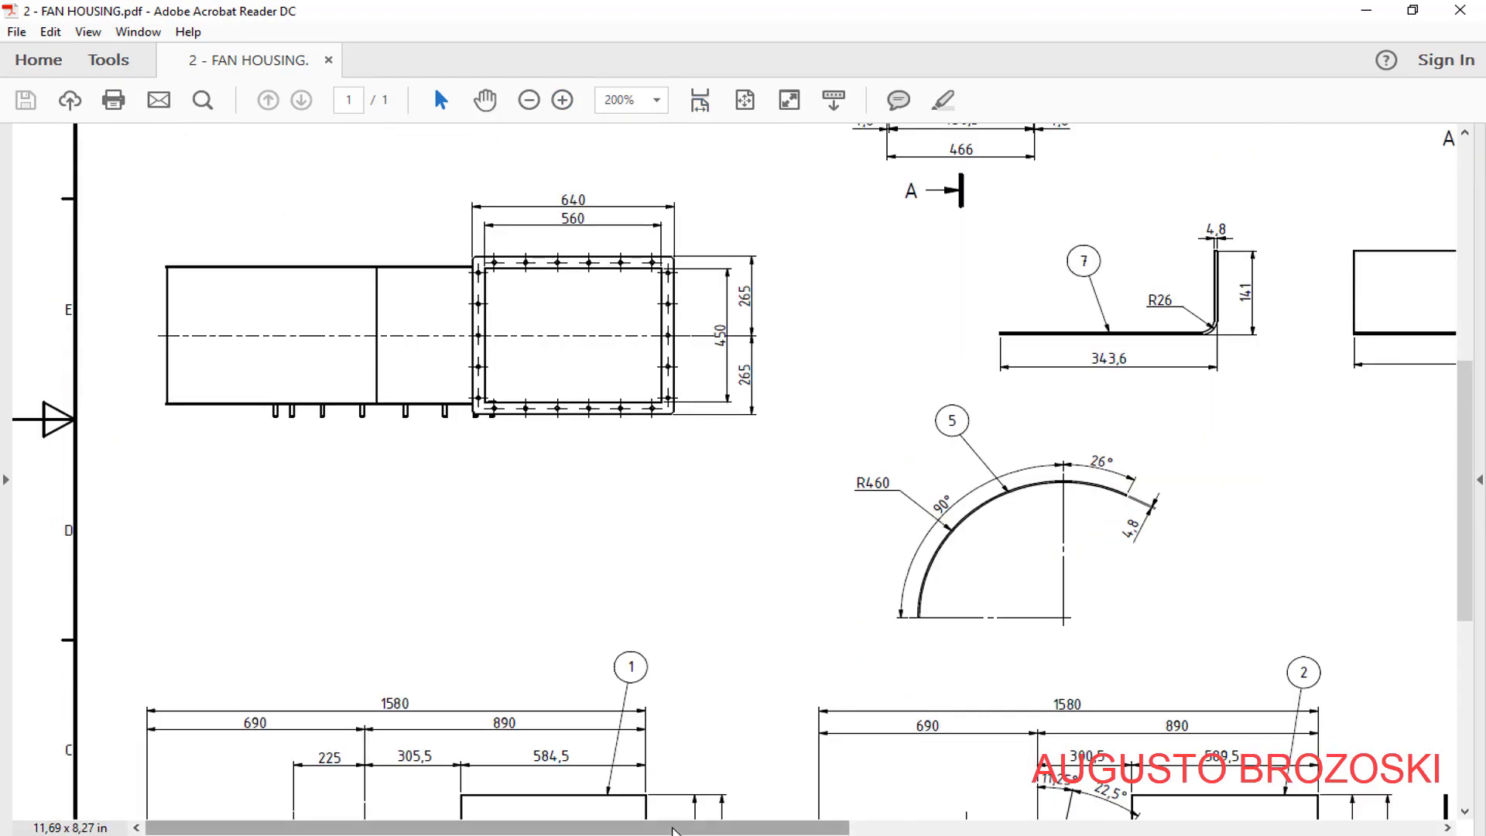
drag(740, 828, 1134, 801)
scroll(1045, 664, down, 1)
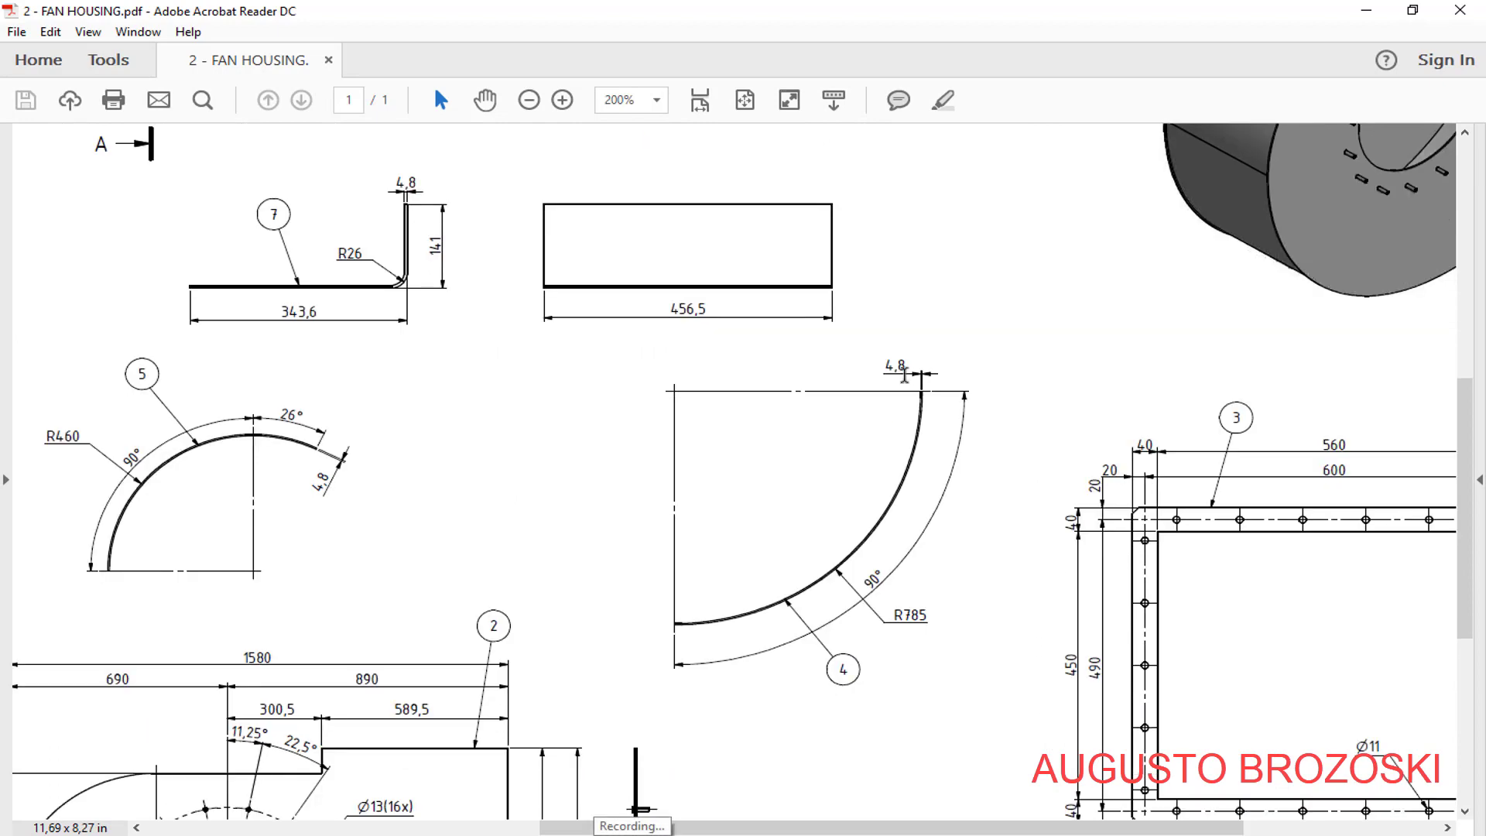
click(562, 100)
drag(774, 828, 1036, 828)
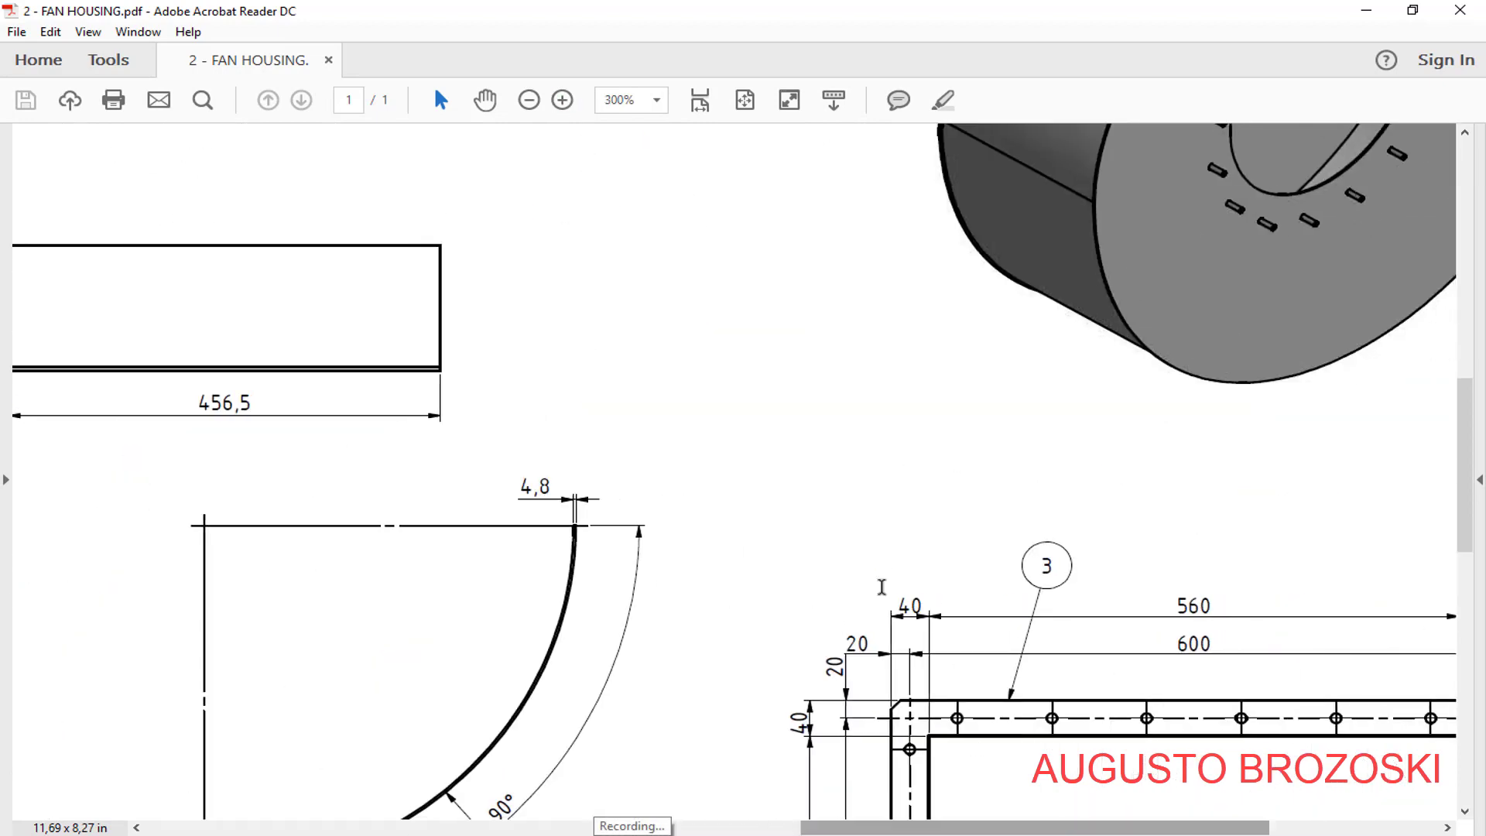
scroll(728, 536, down, 5)
scroll(325, 540, down, 1)
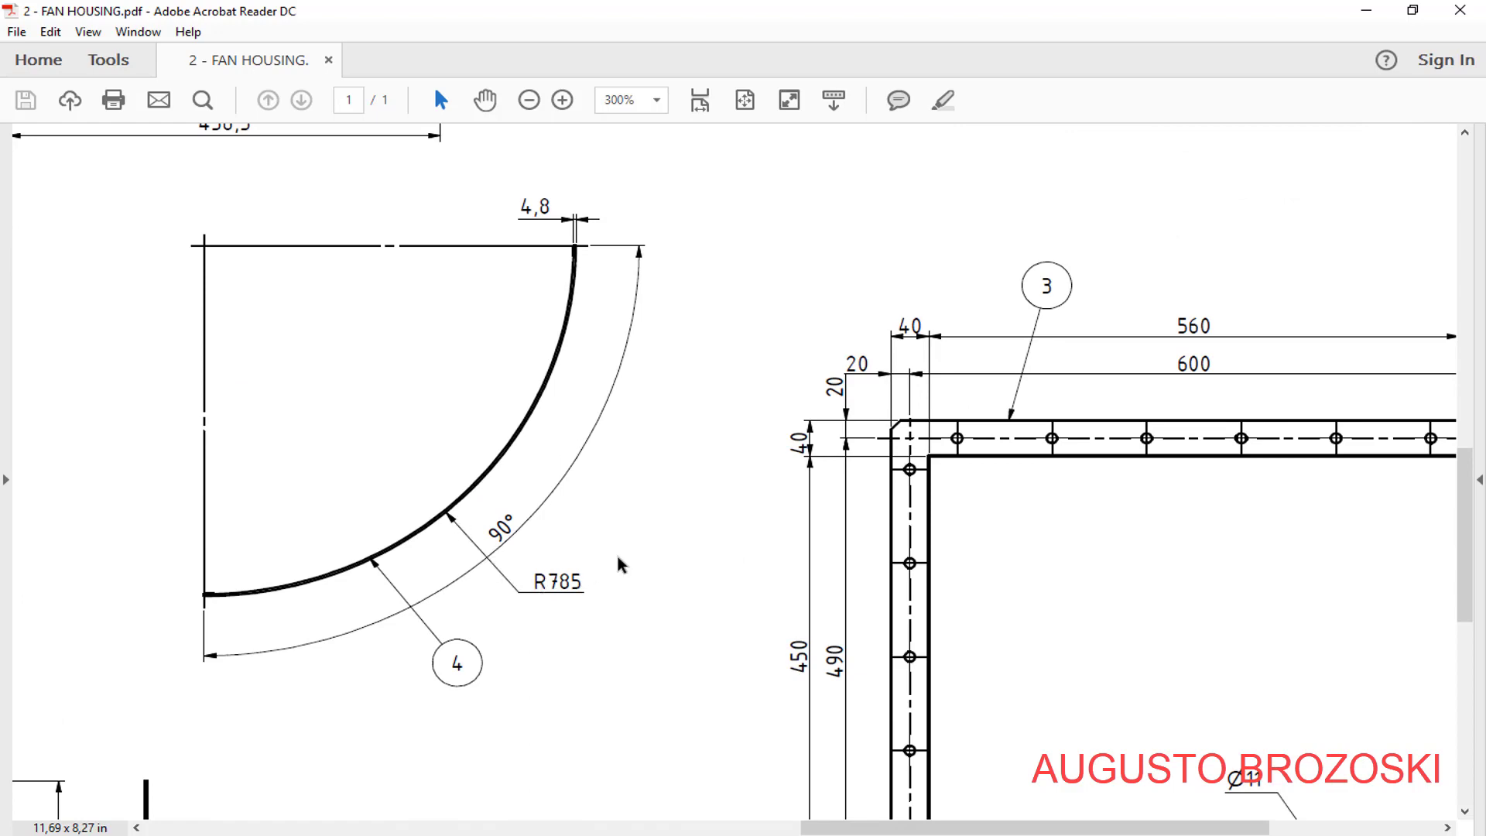
- Switch to Inventor, create a part from the metric Sheet Metal (mm).ipt template and save it as SIDE PLATE INFERIOR
click(1366, 10)
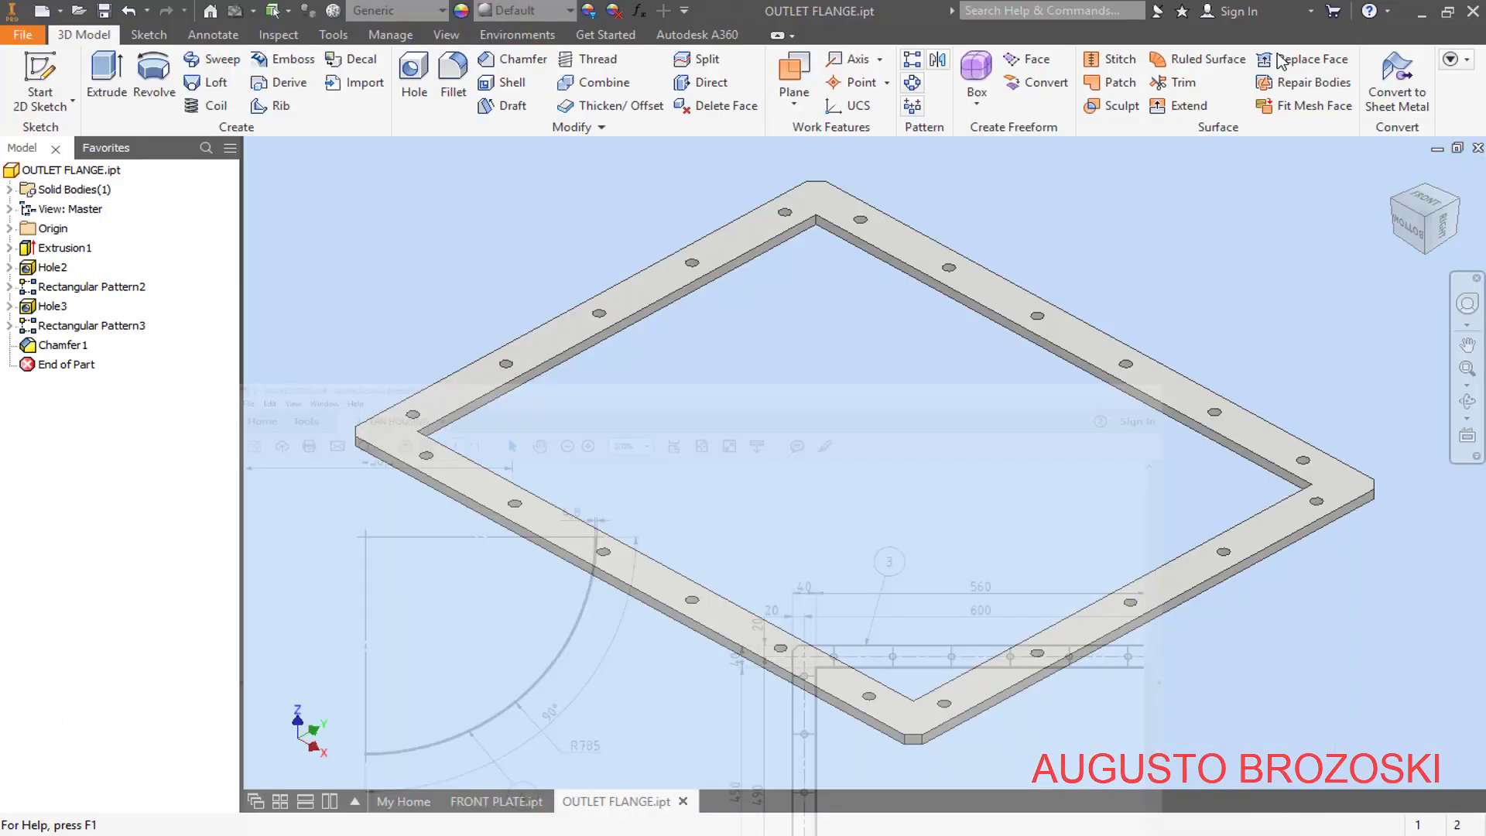
click(42, 12)
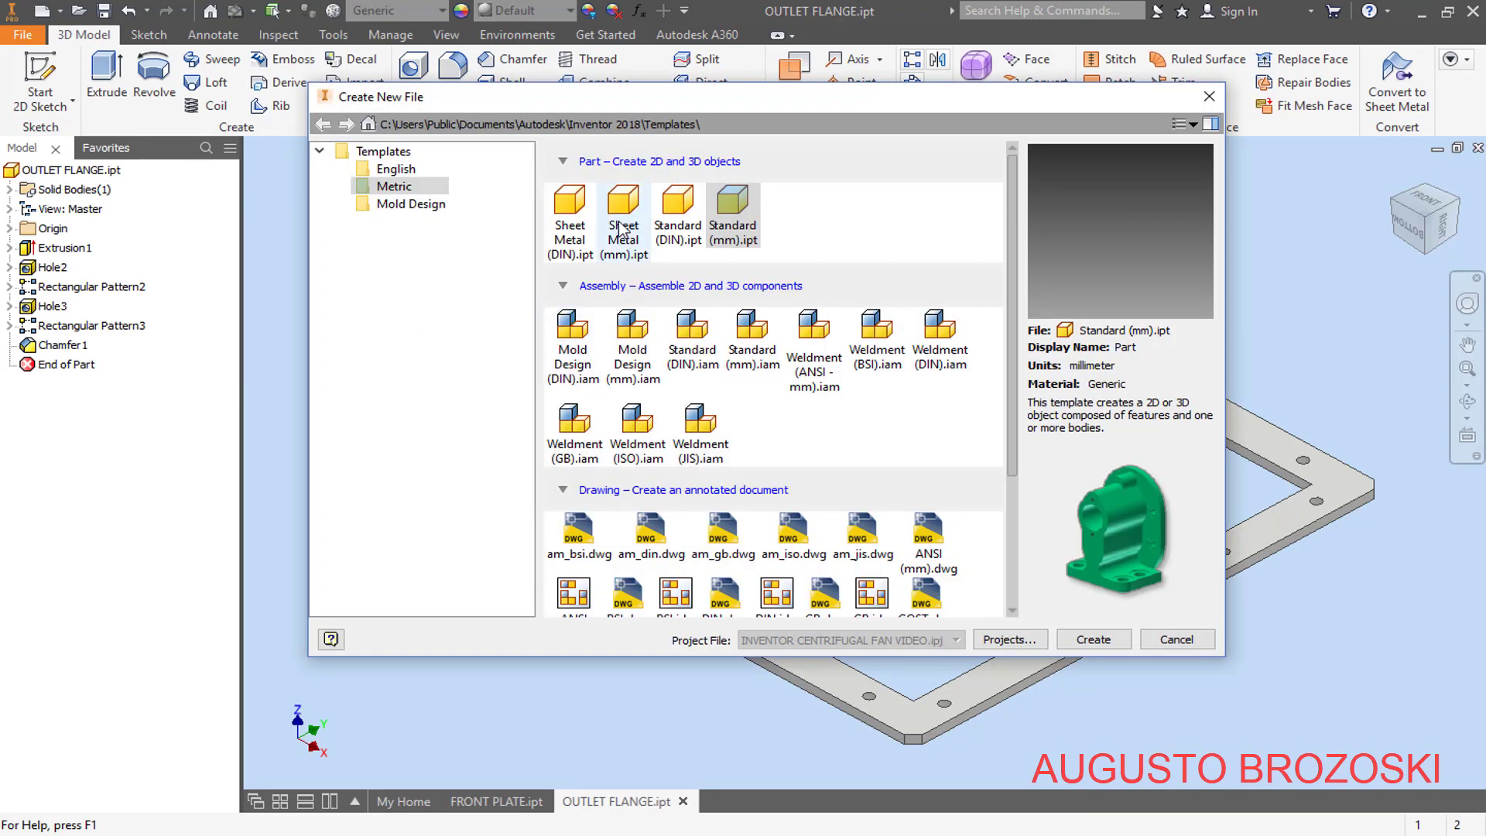
click(625, 222)
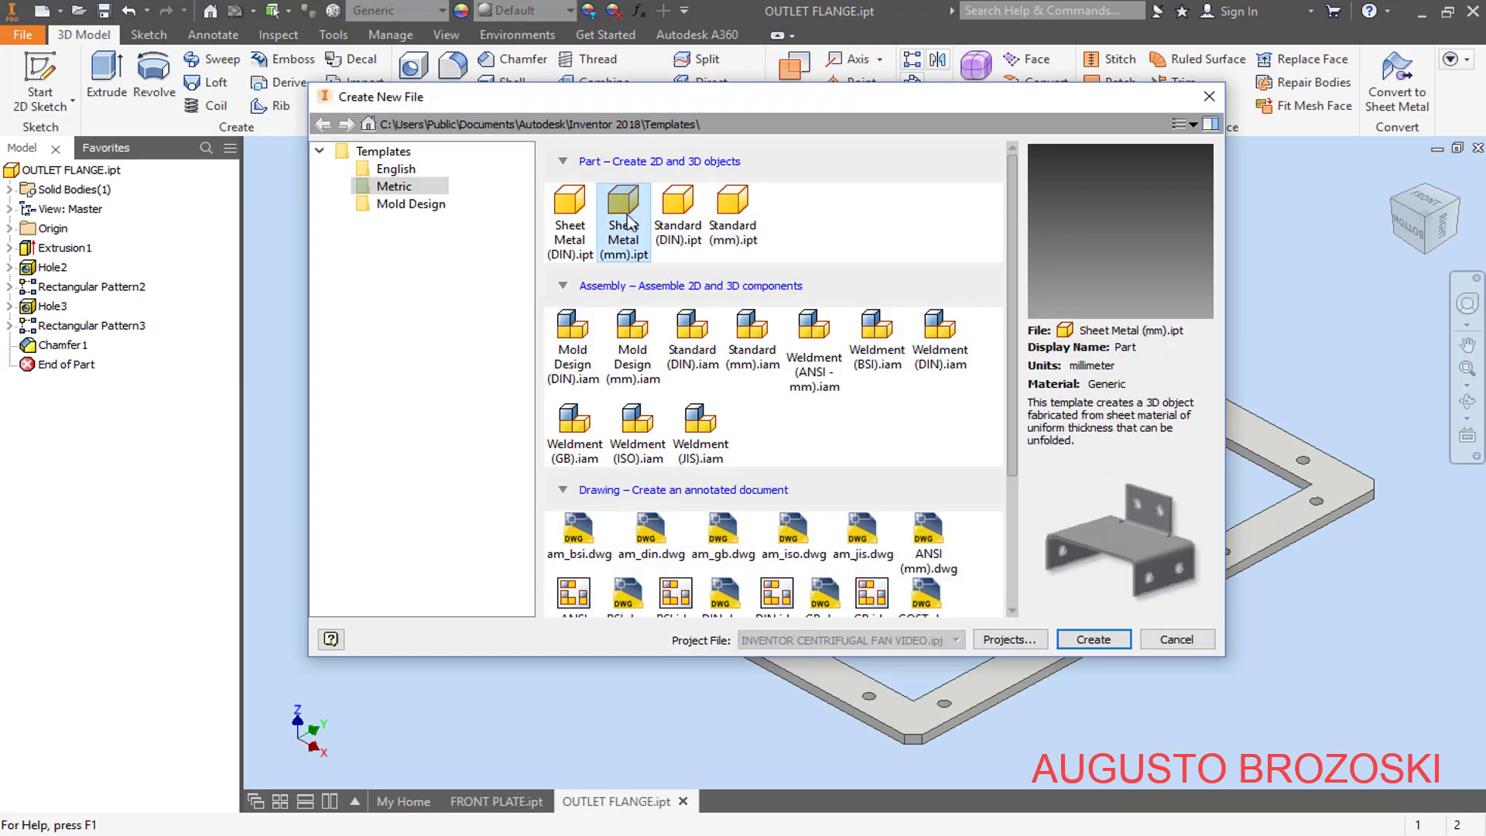
click(1093, 639)
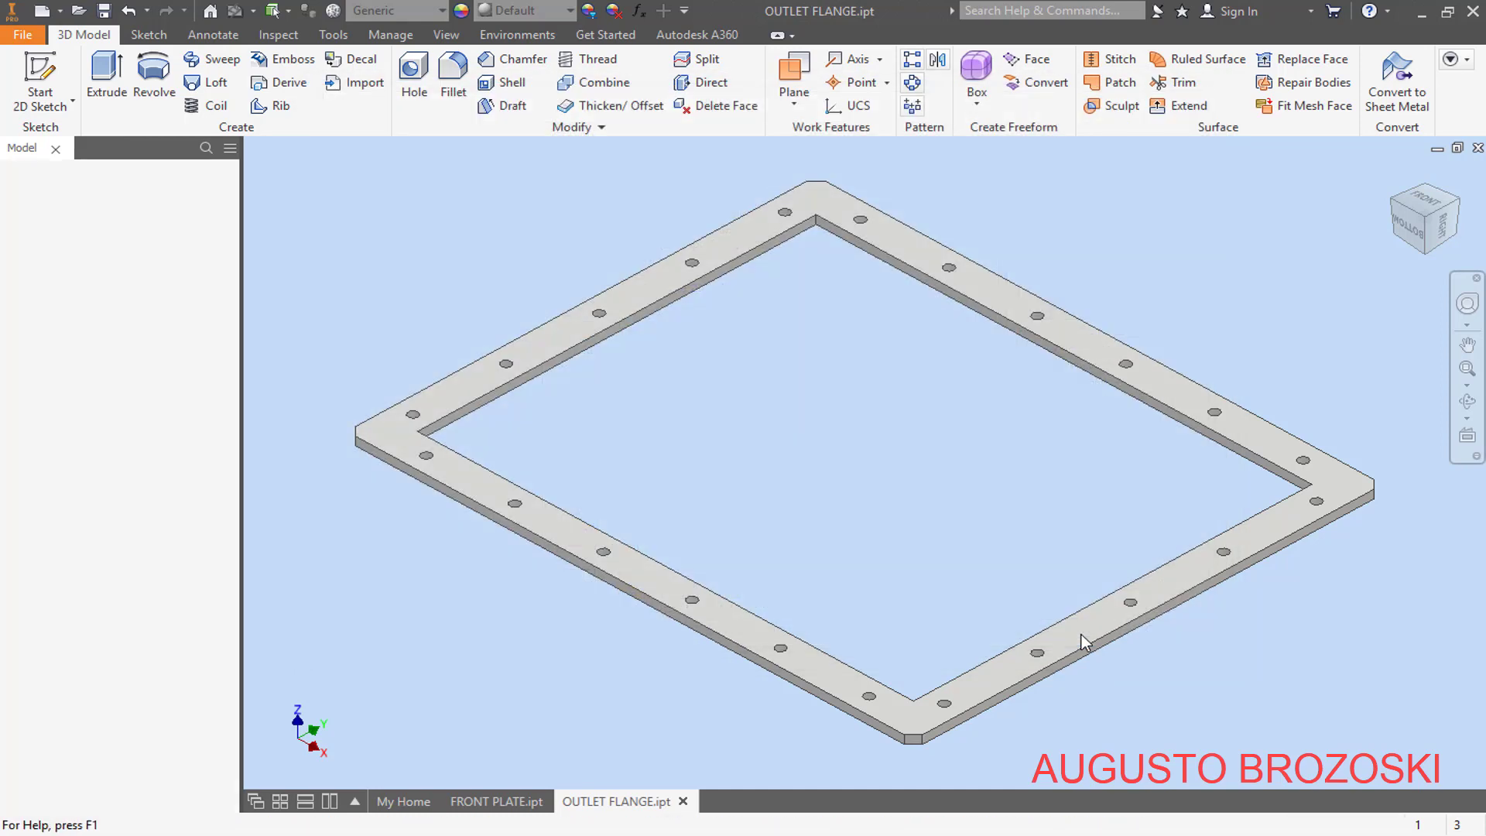
click(103, 11)
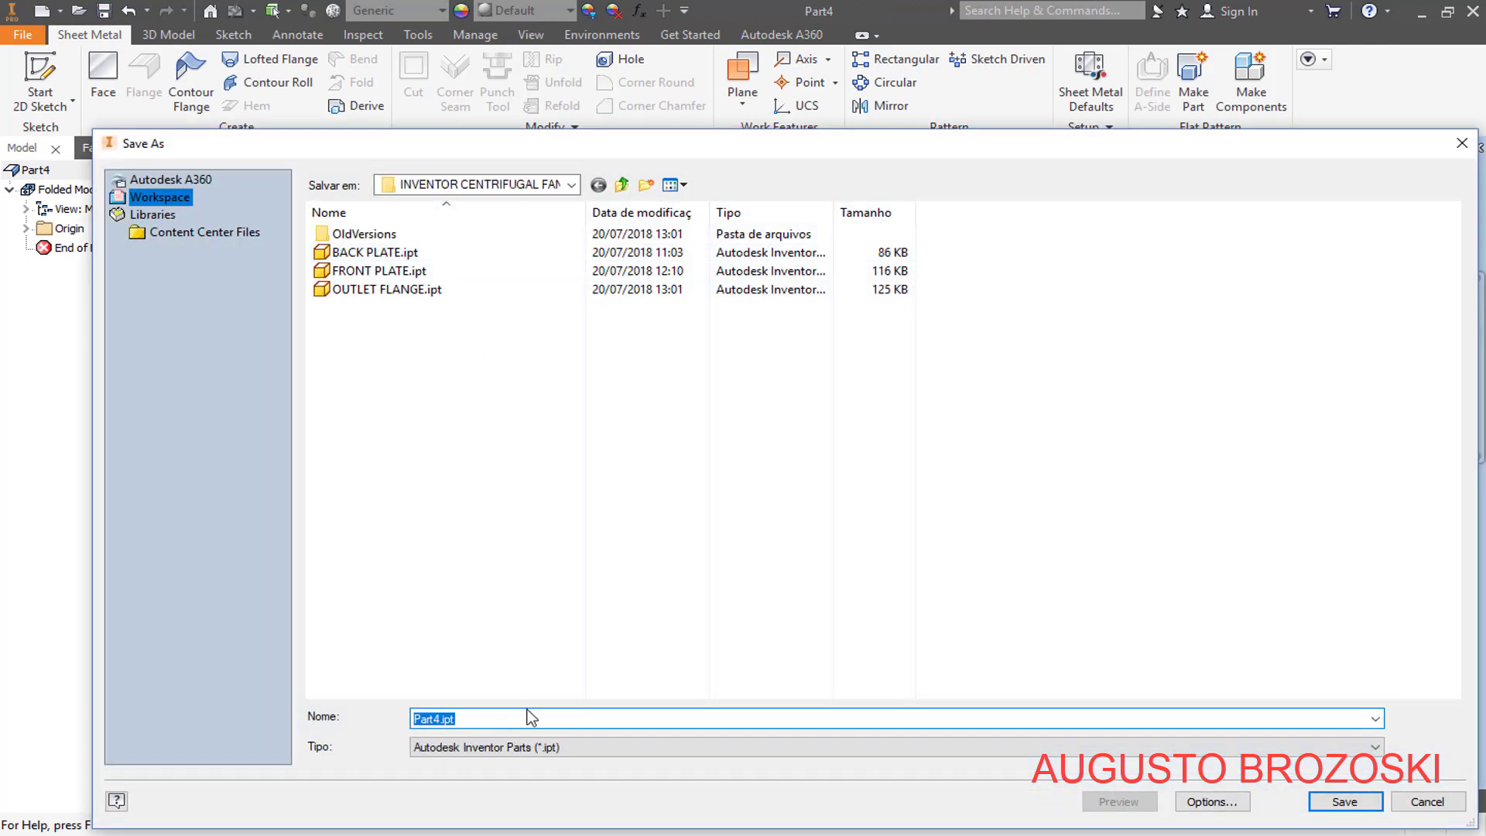
text(SIDE PLATE INFERIOR)
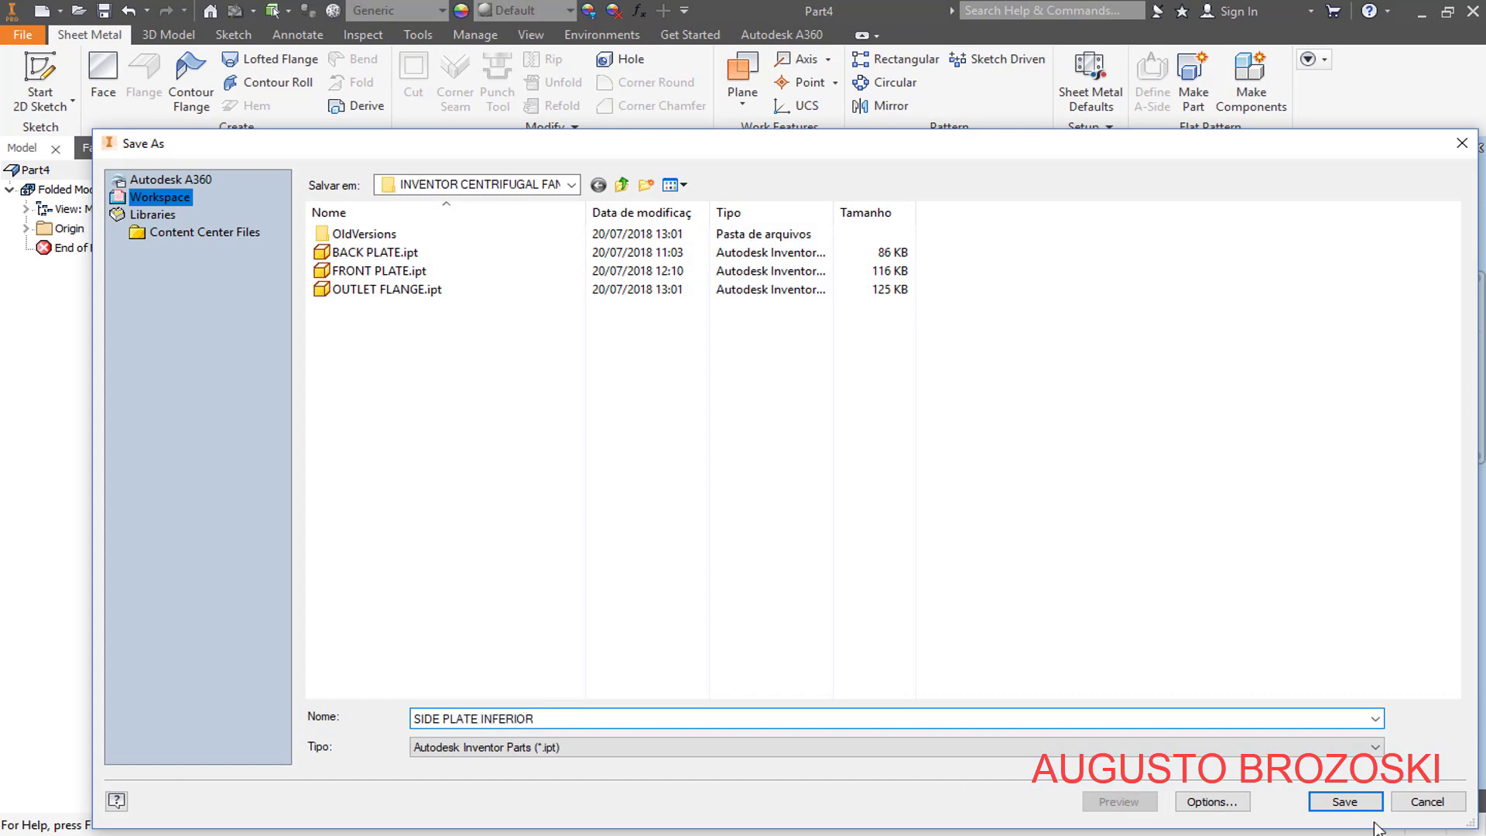
click(1344, 802)
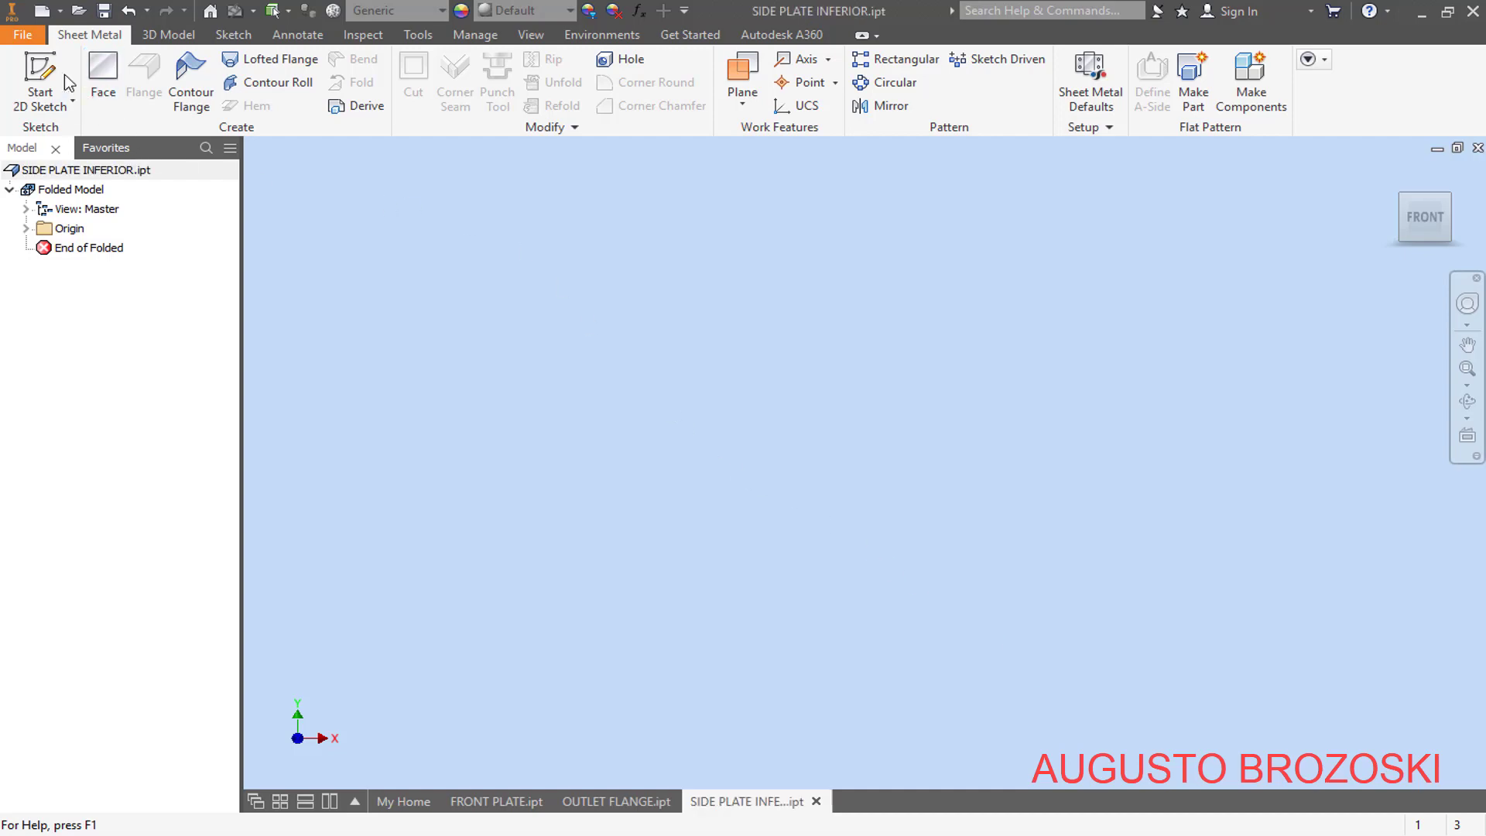
- Start a 2D sketch on the XZ plane and draw a circle of about 17.7 mm radius centred on the origin
key(s)
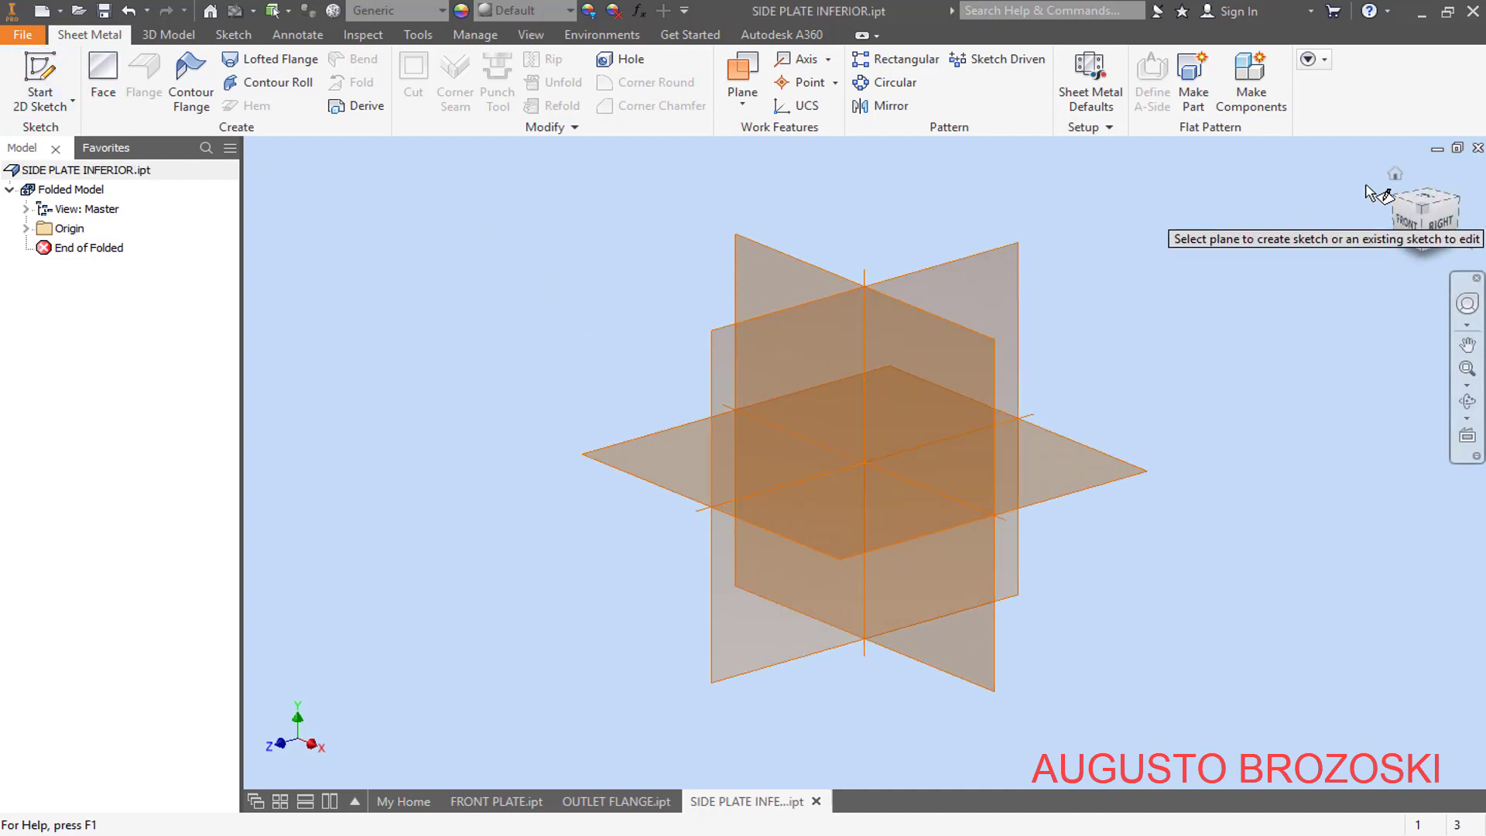
click(1395, 173)
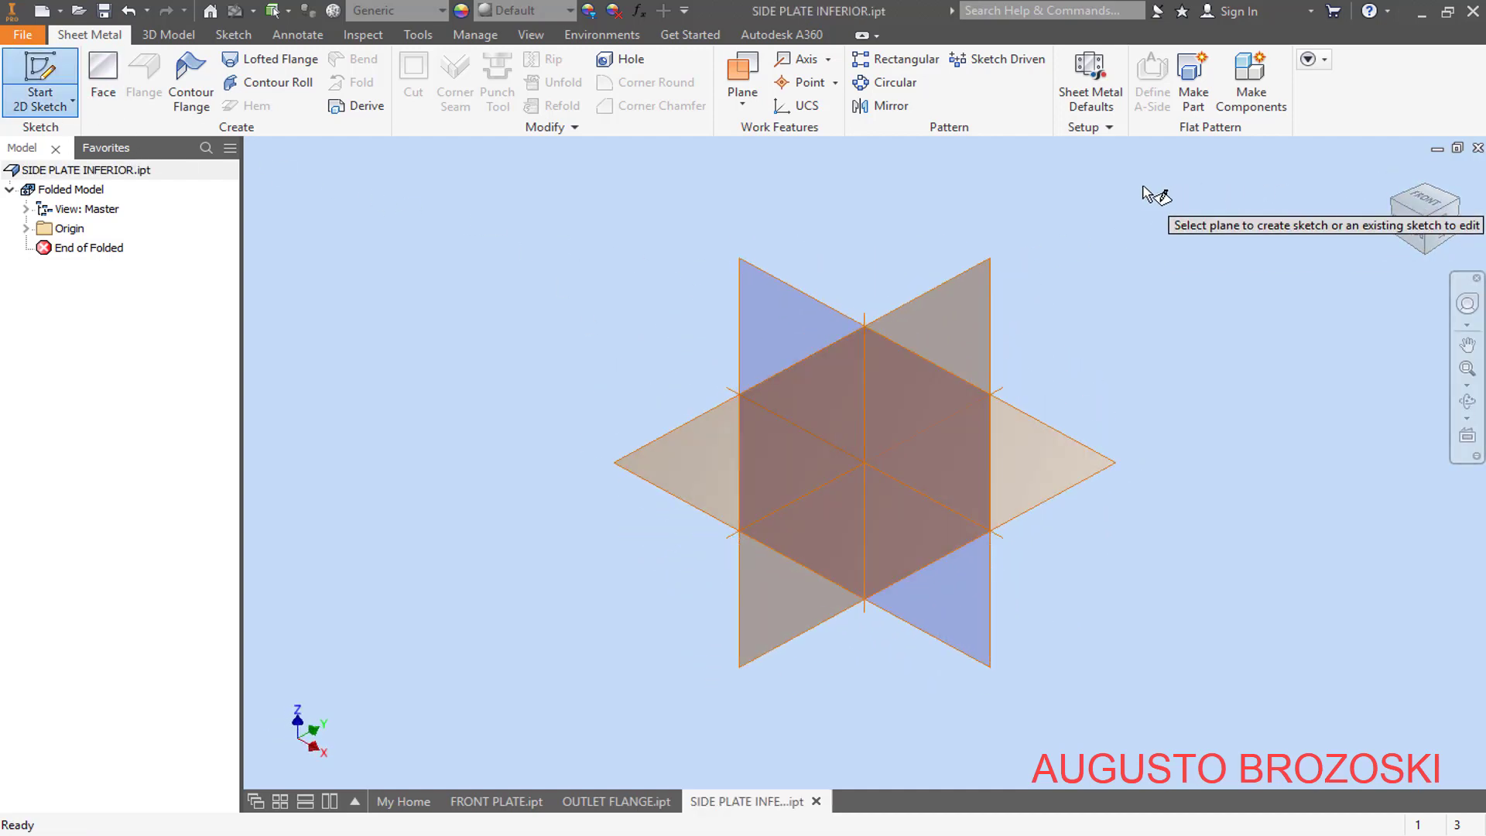
click(797, 295)
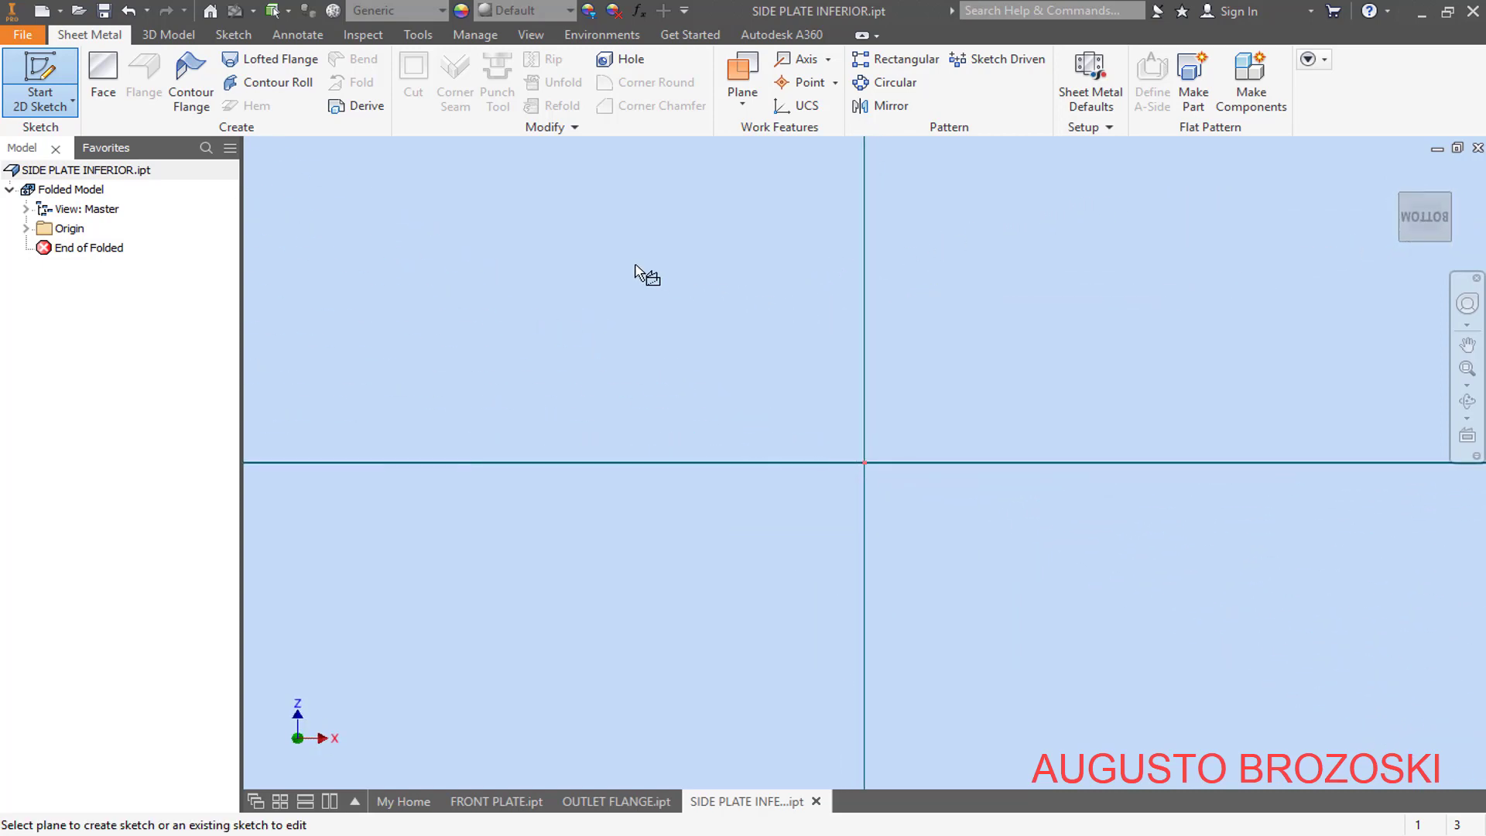
click(157, 70)
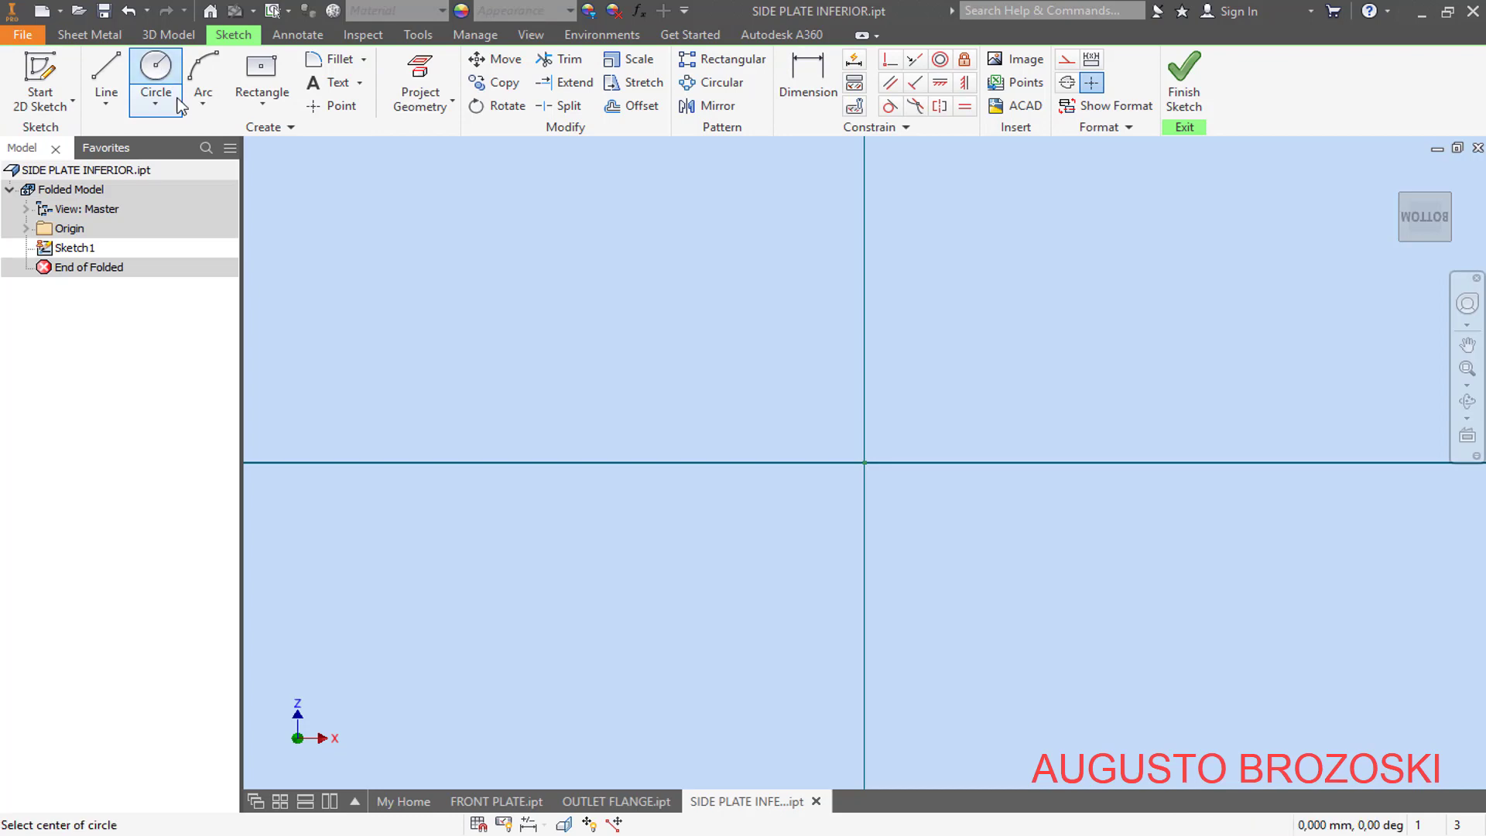
click(864, 463)
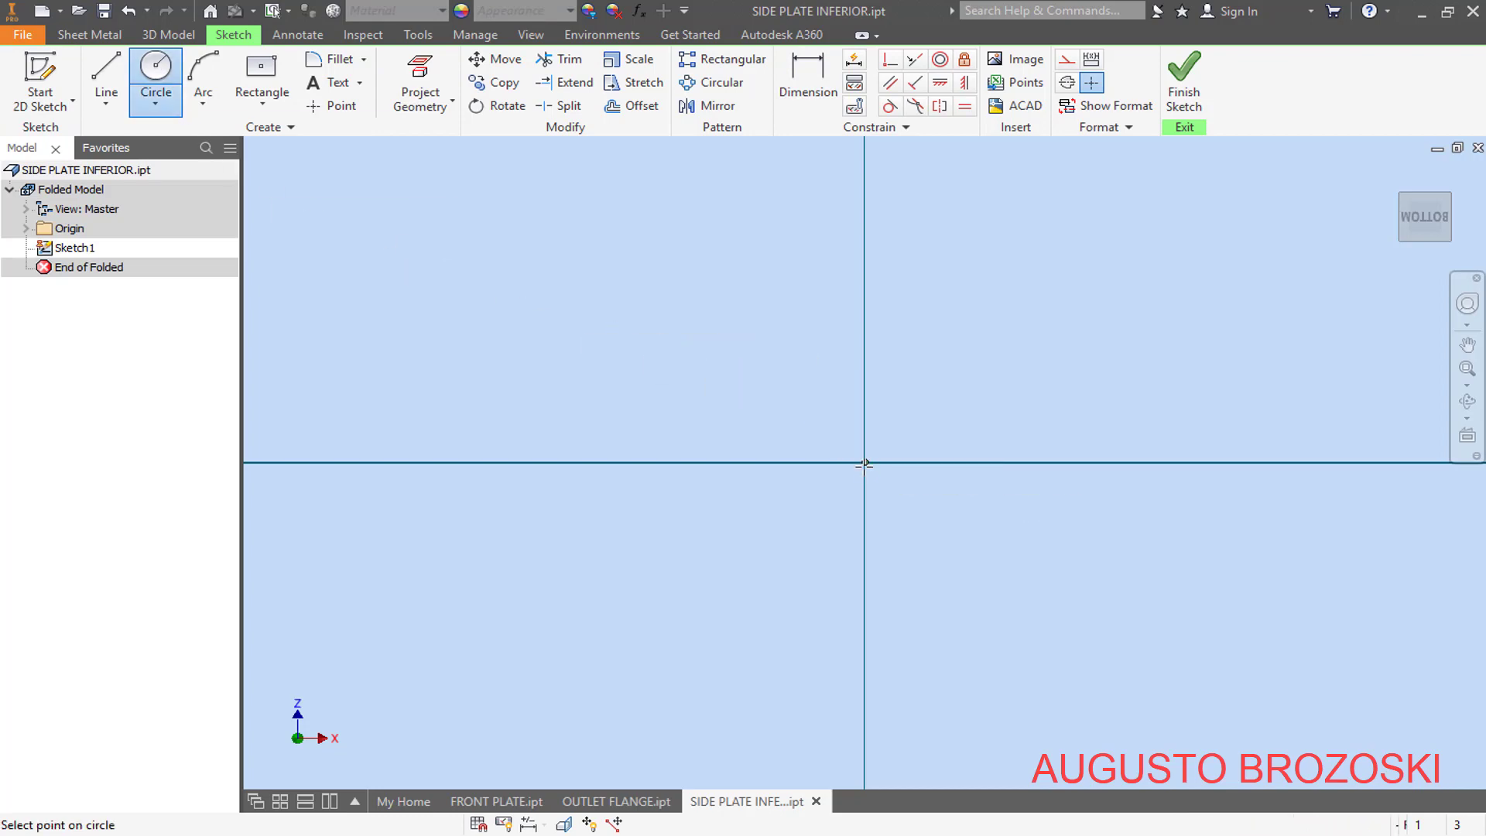
click(1124, 629)
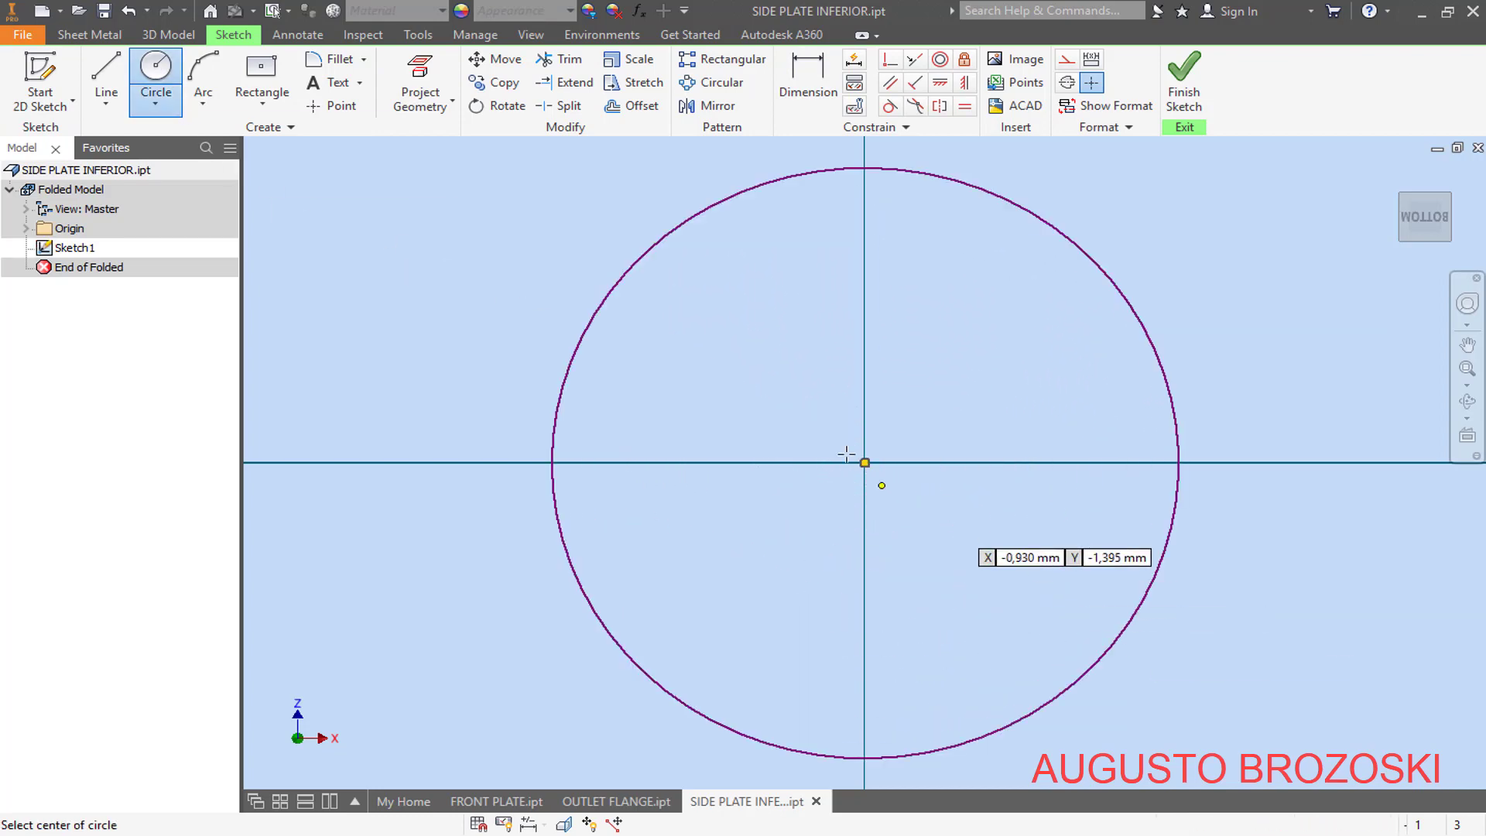
- Draw a horizontal line from the circle's centre to its right quadrant and a vertical line down to its bottom quadrant
click(106, 78)
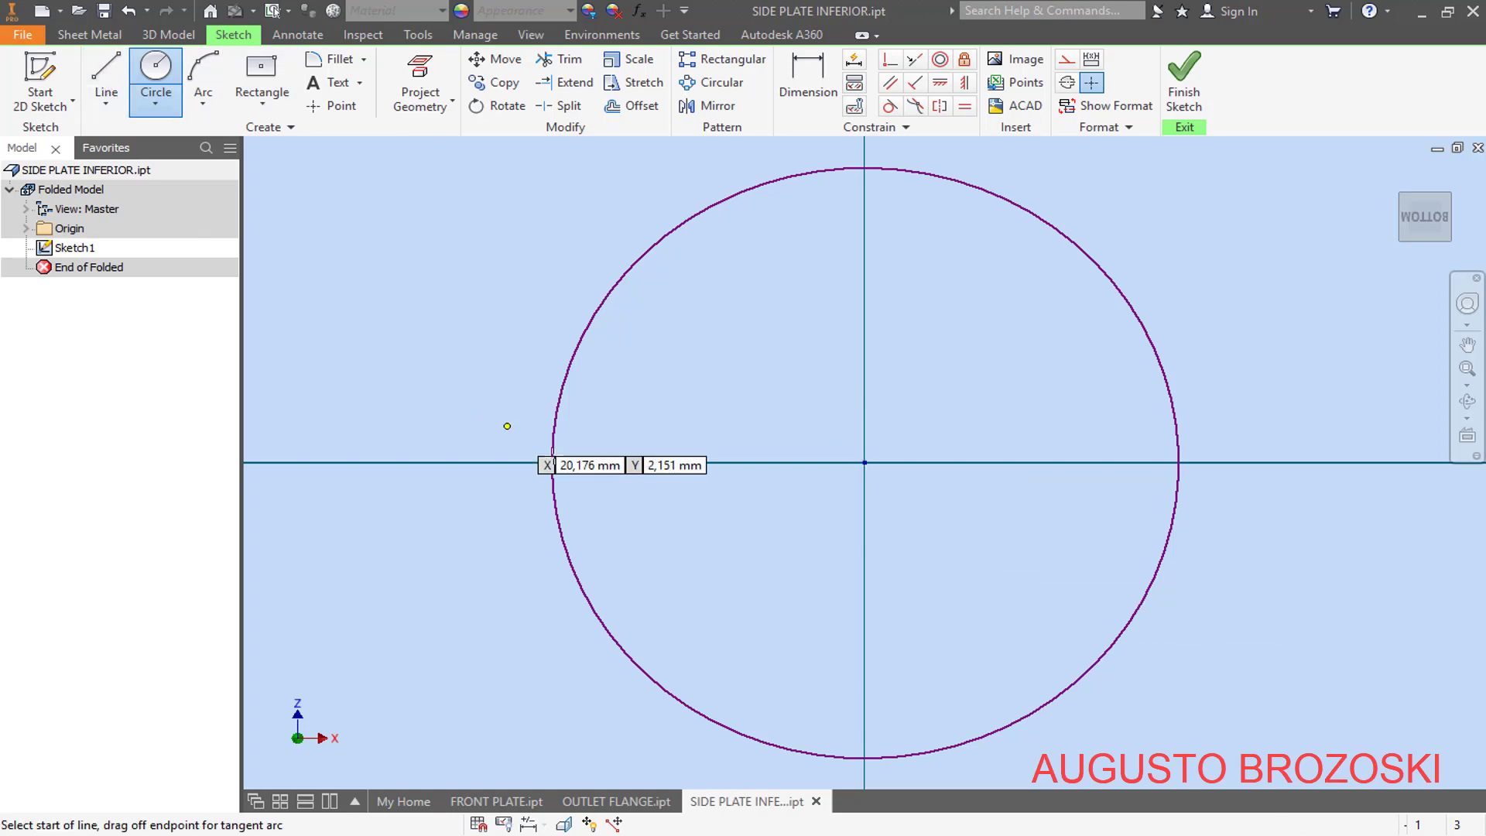
click(865, 463)
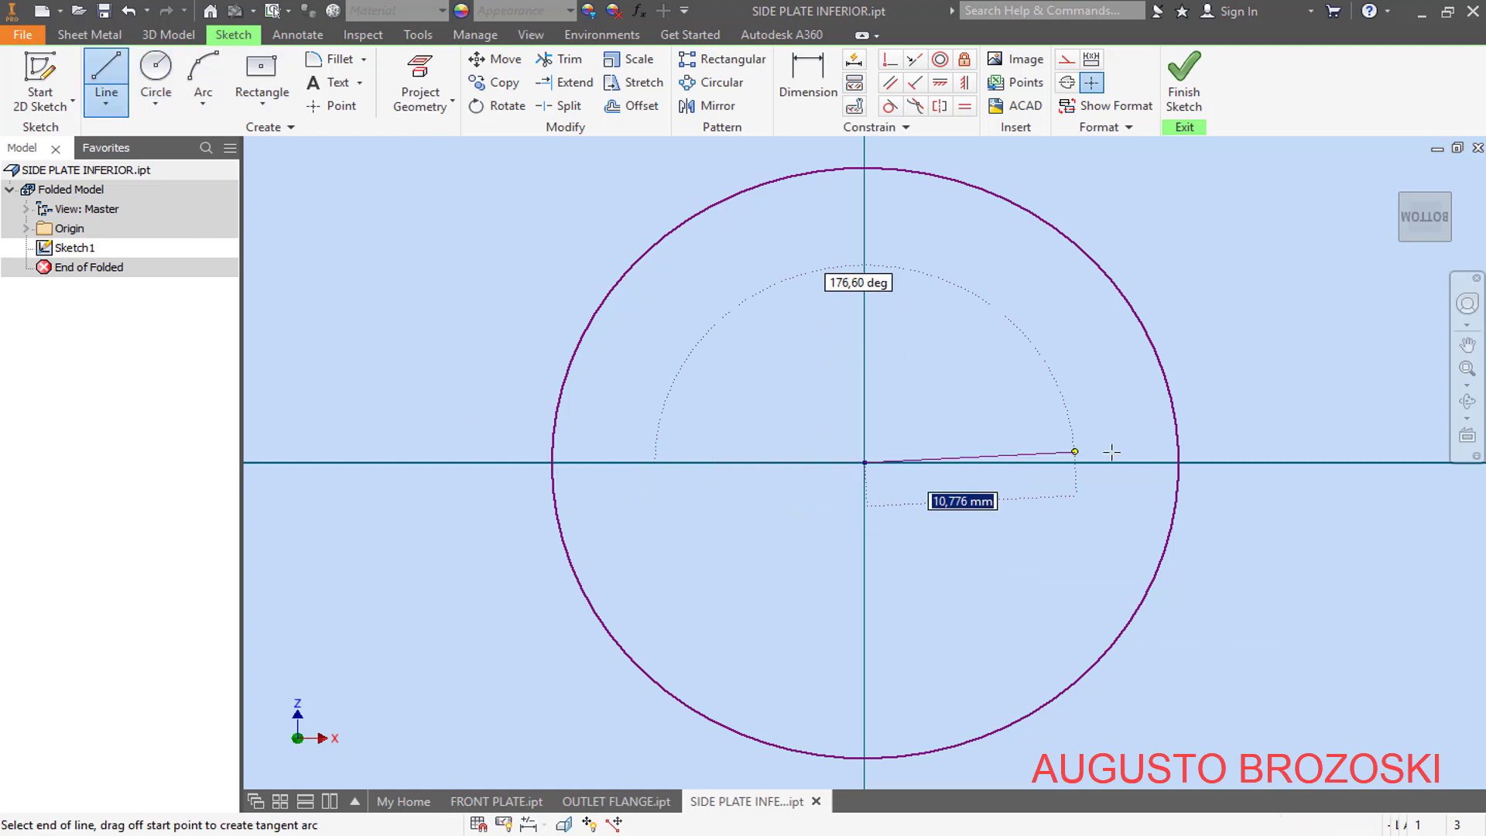
double_click(1178, 463)
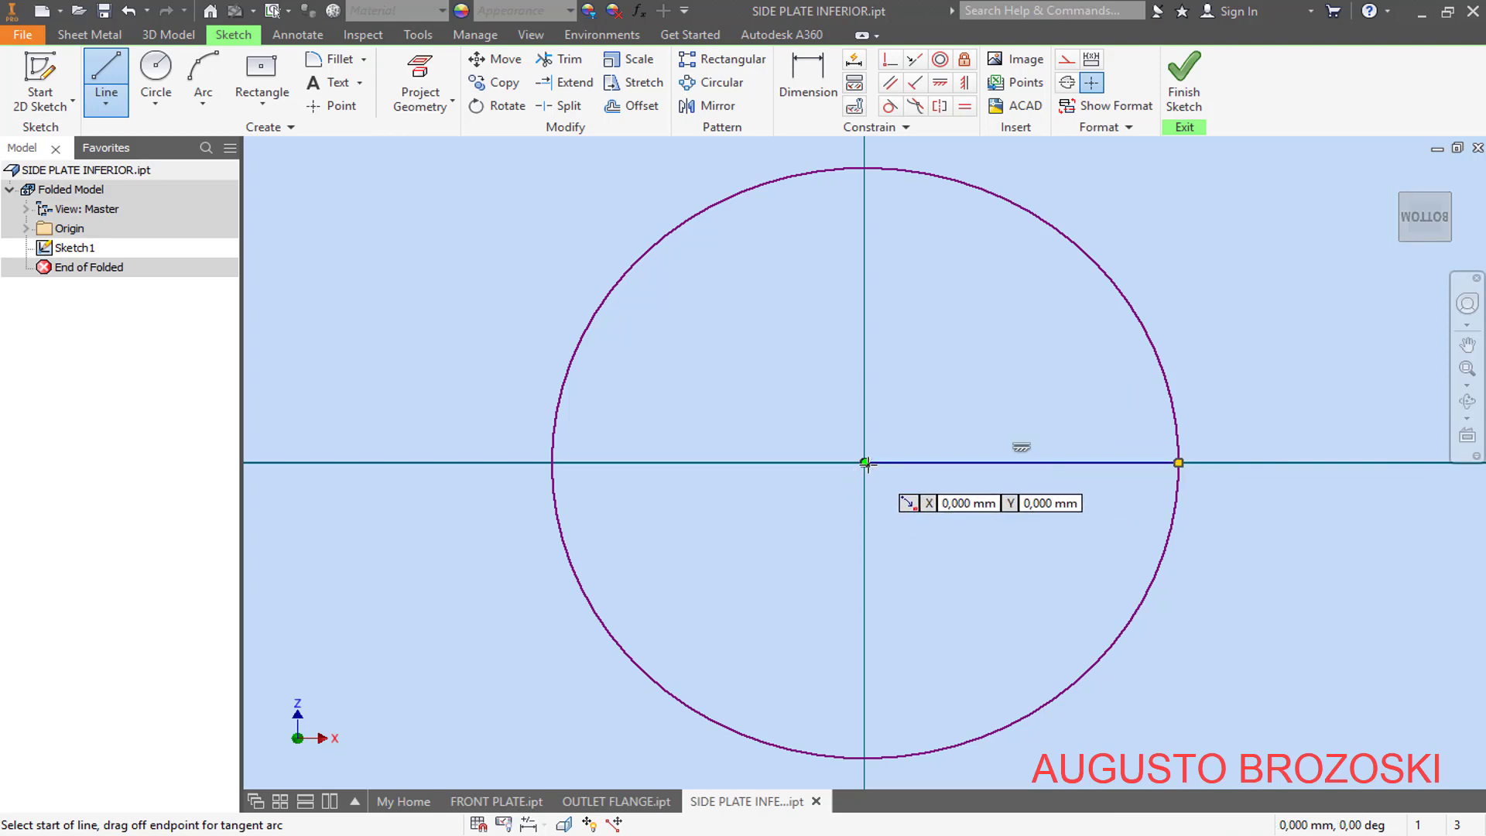
click(864, 463)
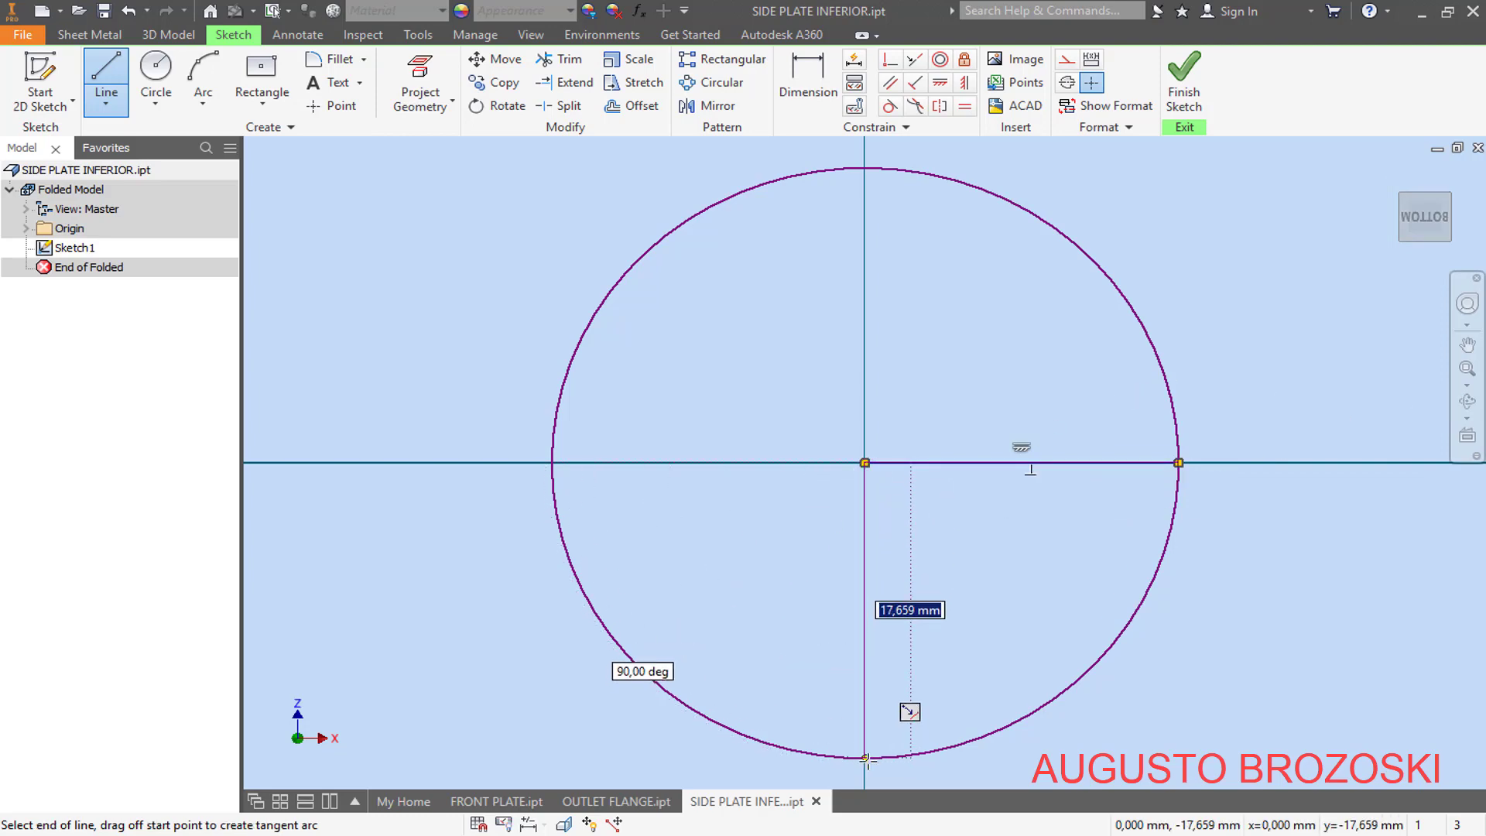
double_click(865, 759)
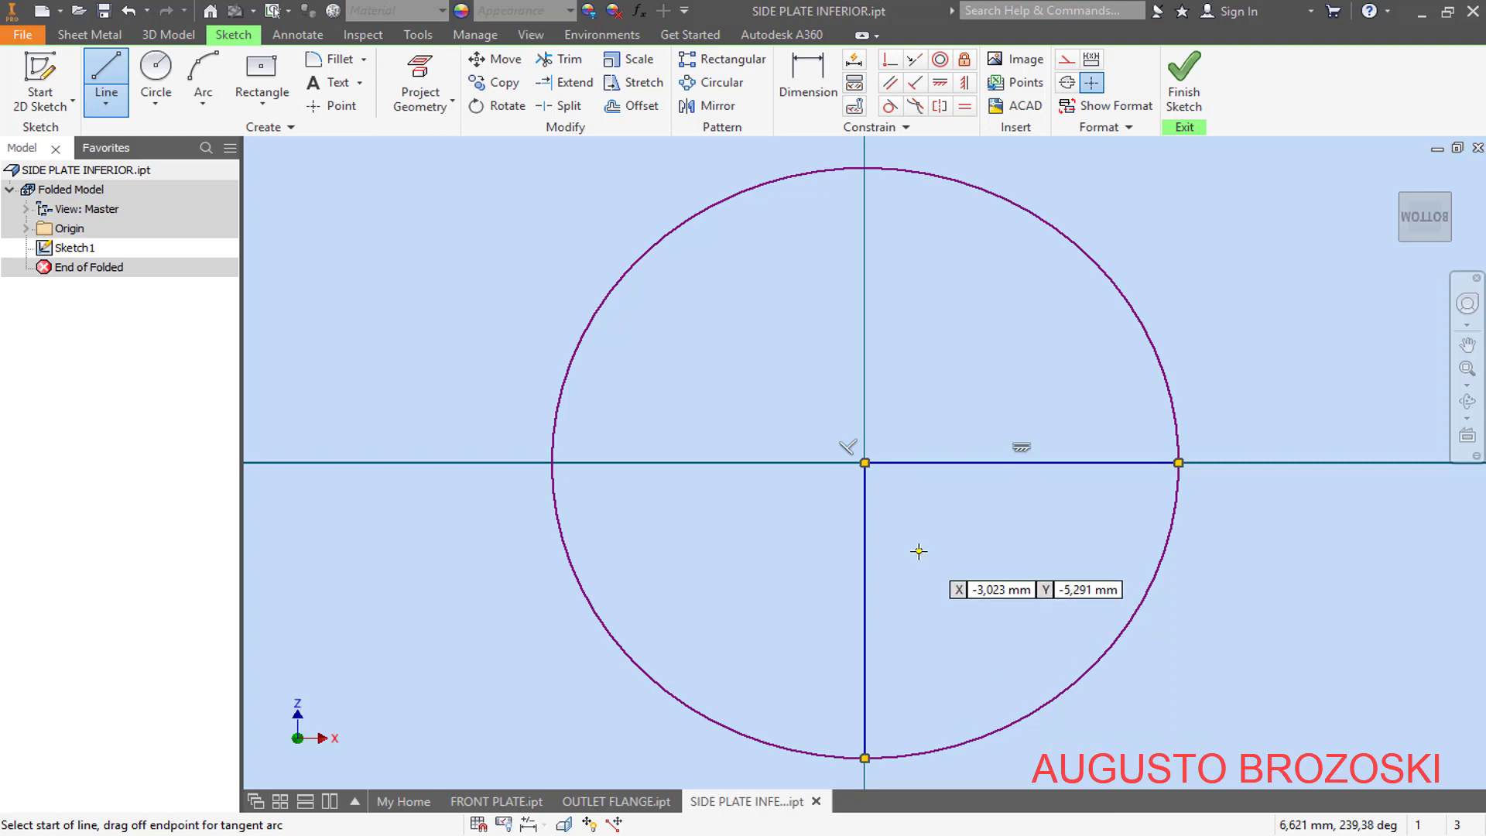
key(Escape)
- Convert the horizontal and vertical radius lines to centerlines
click(989, 464)
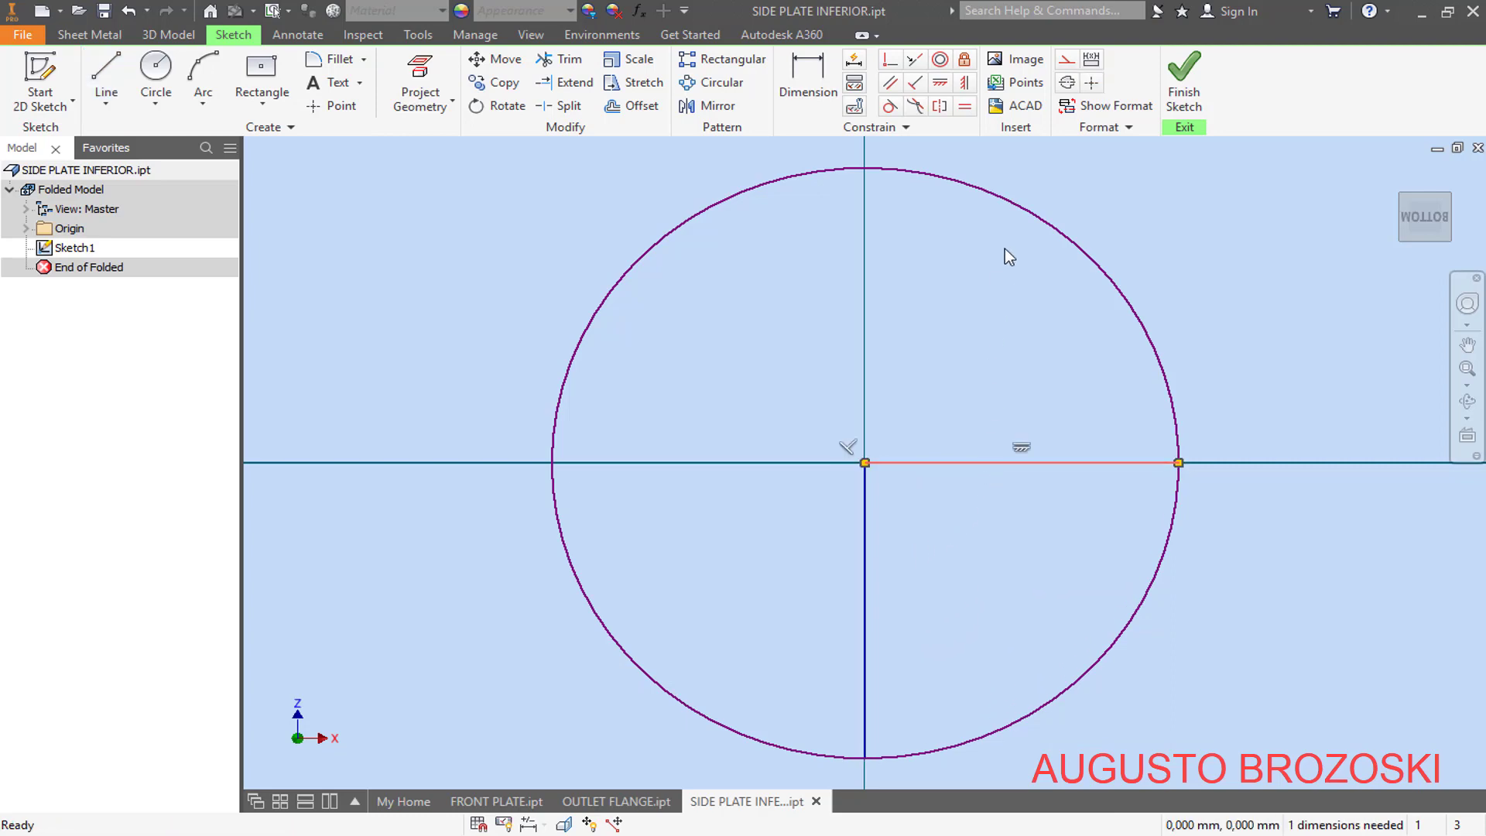
click(1066, 84)
click(868, 534)
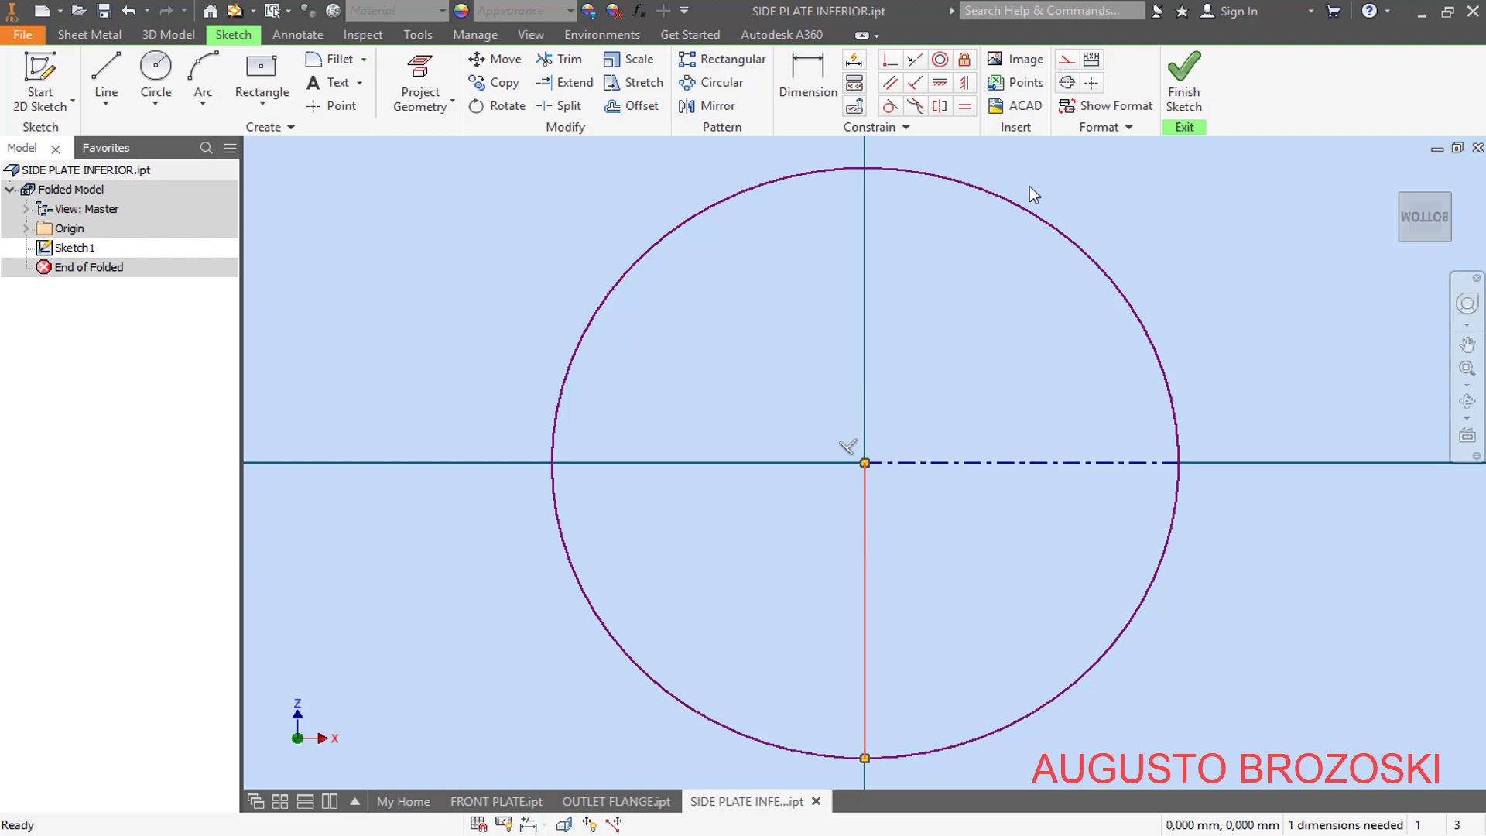
click(1067, 83)
click(949, 322)
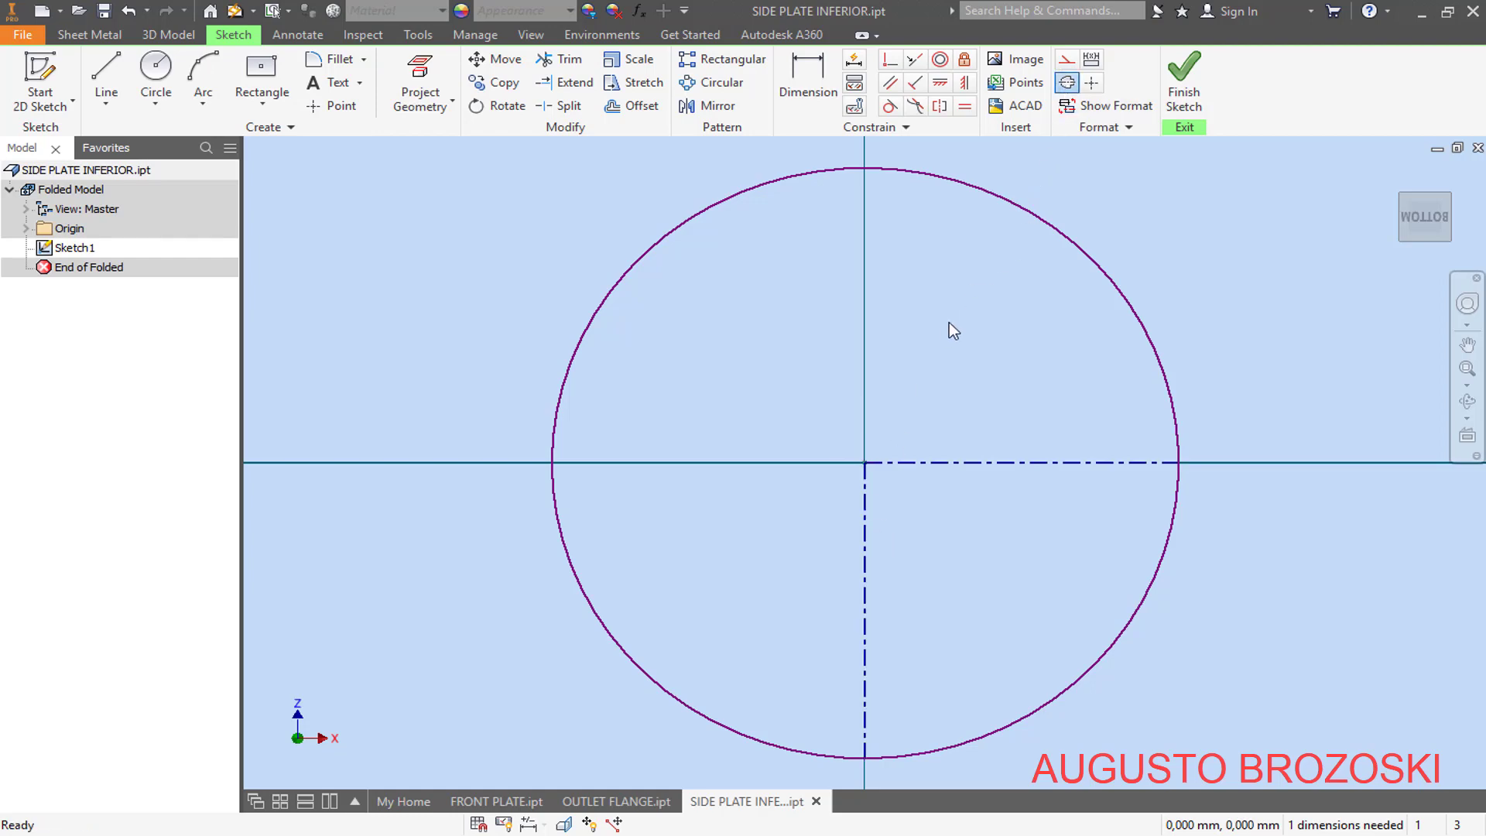
- Trim the circle to its lower-right quarter arc, dimension the arc's radius as 785 mm and finish the sketch
click(558, 59)
click(681, 231)
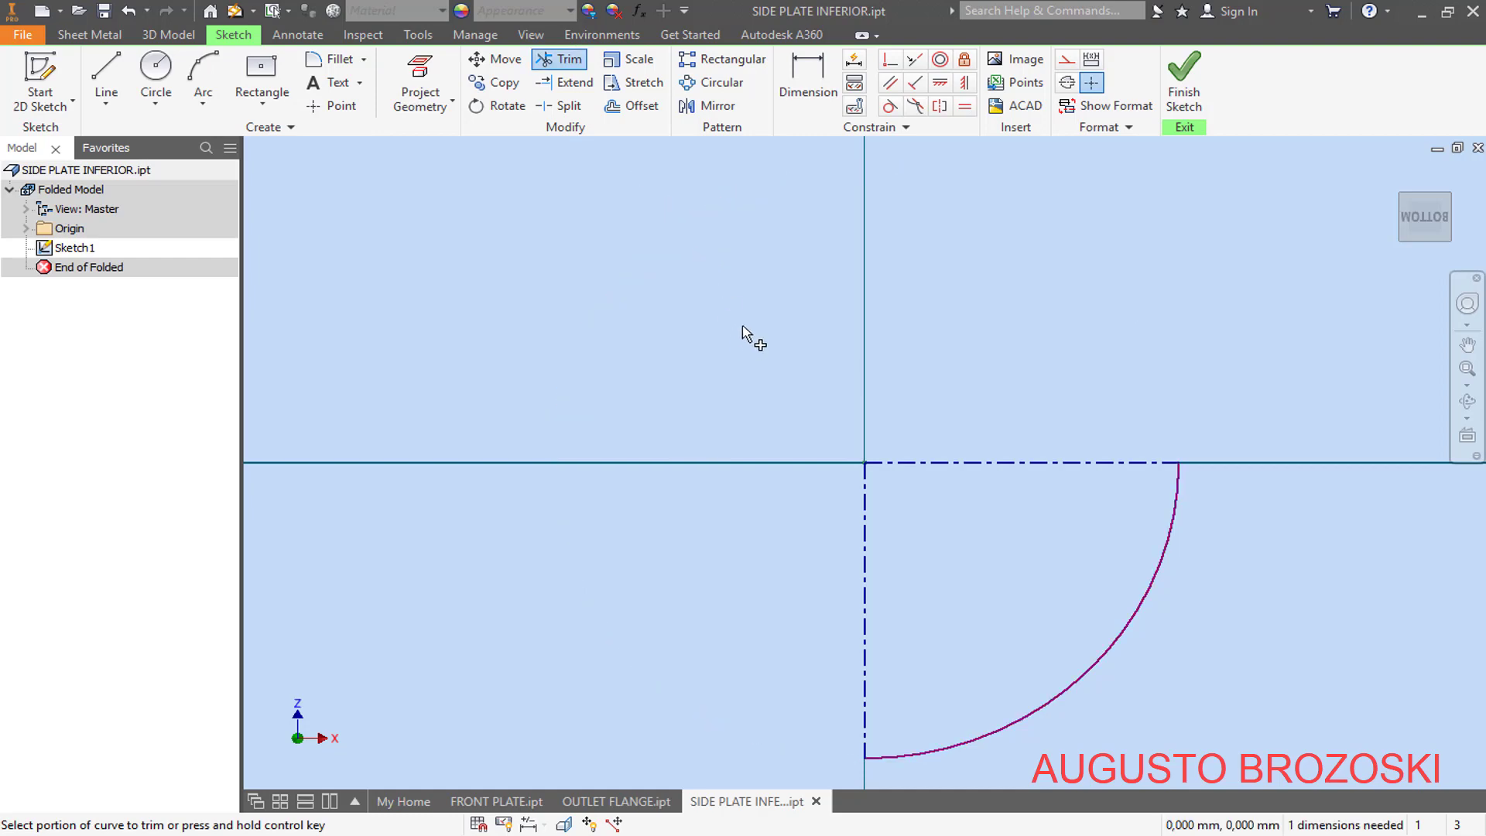
click(808, 77)
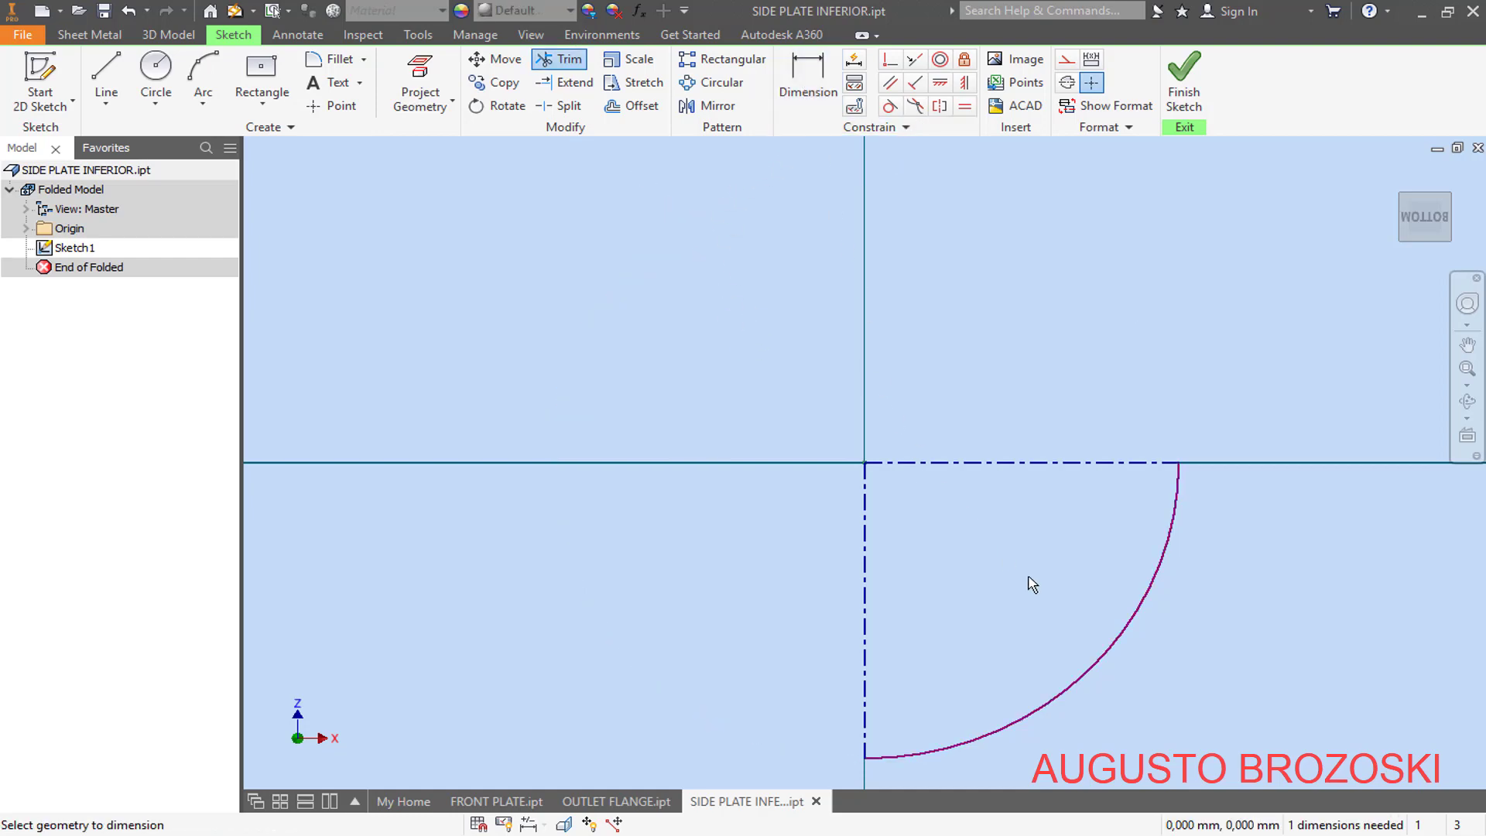
click(1102, 652)
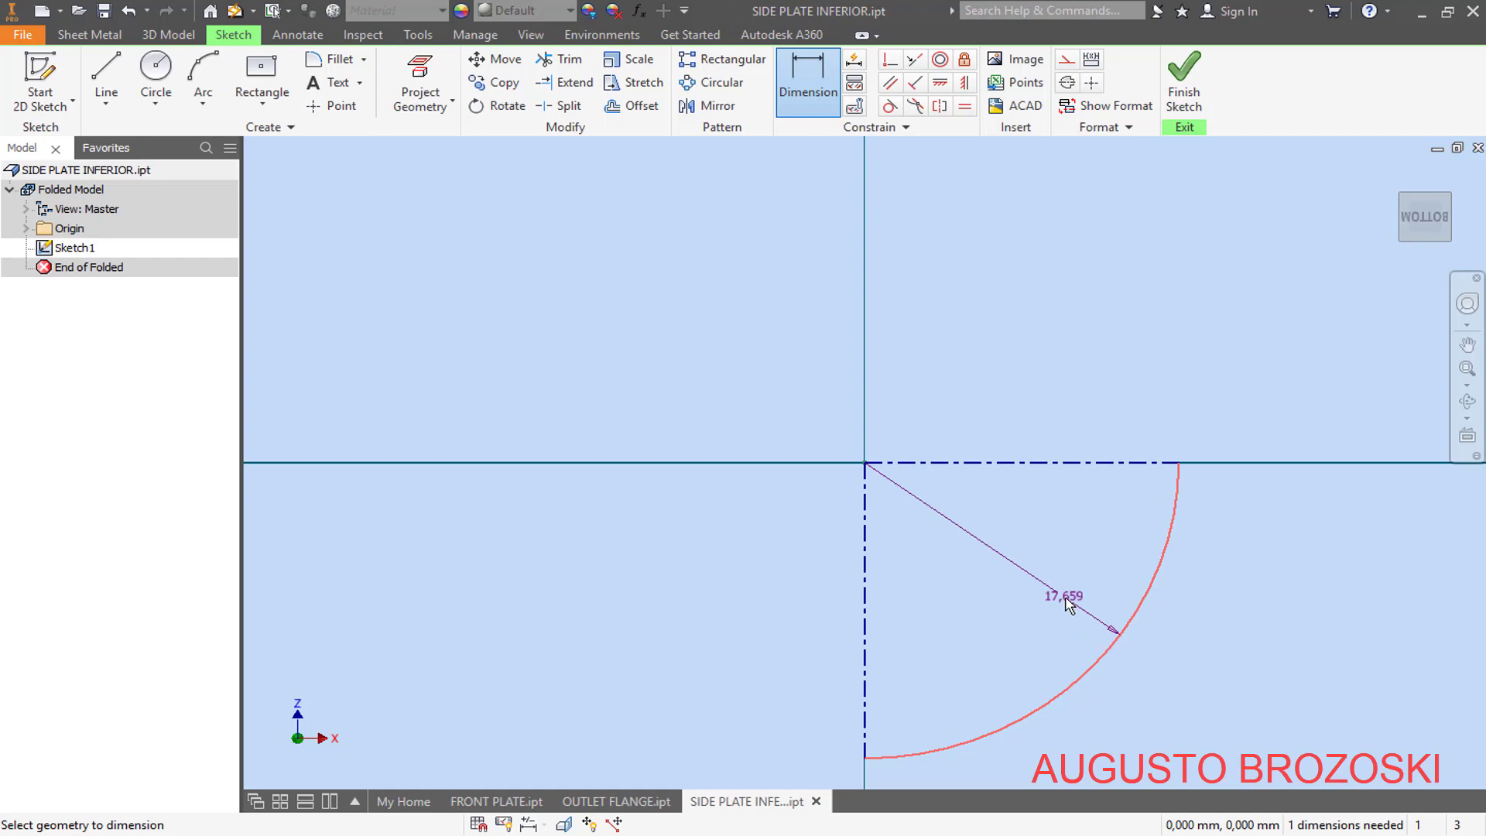
click(1067, 598)
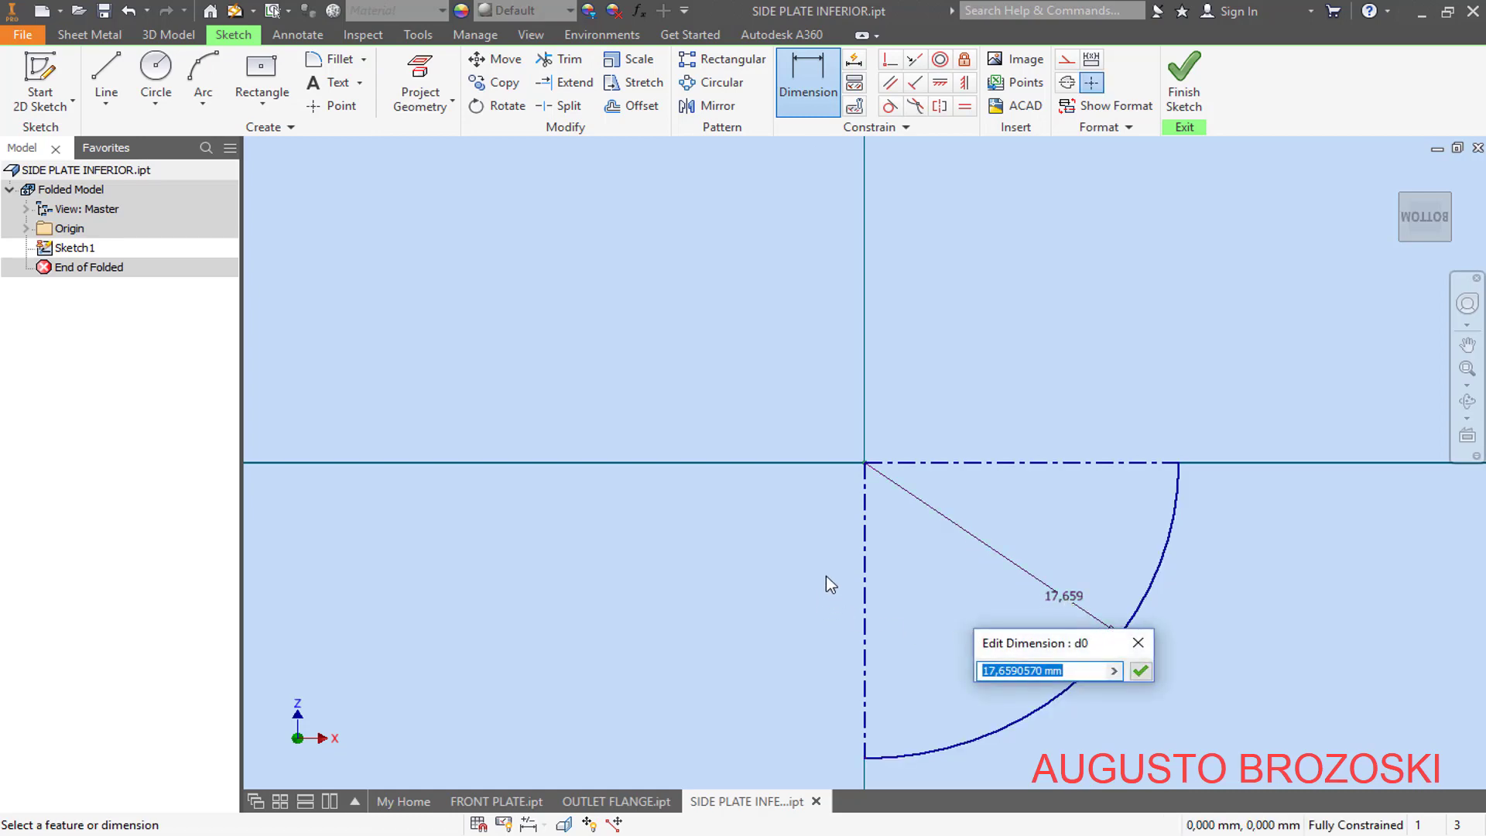
text(785)
key(Return)
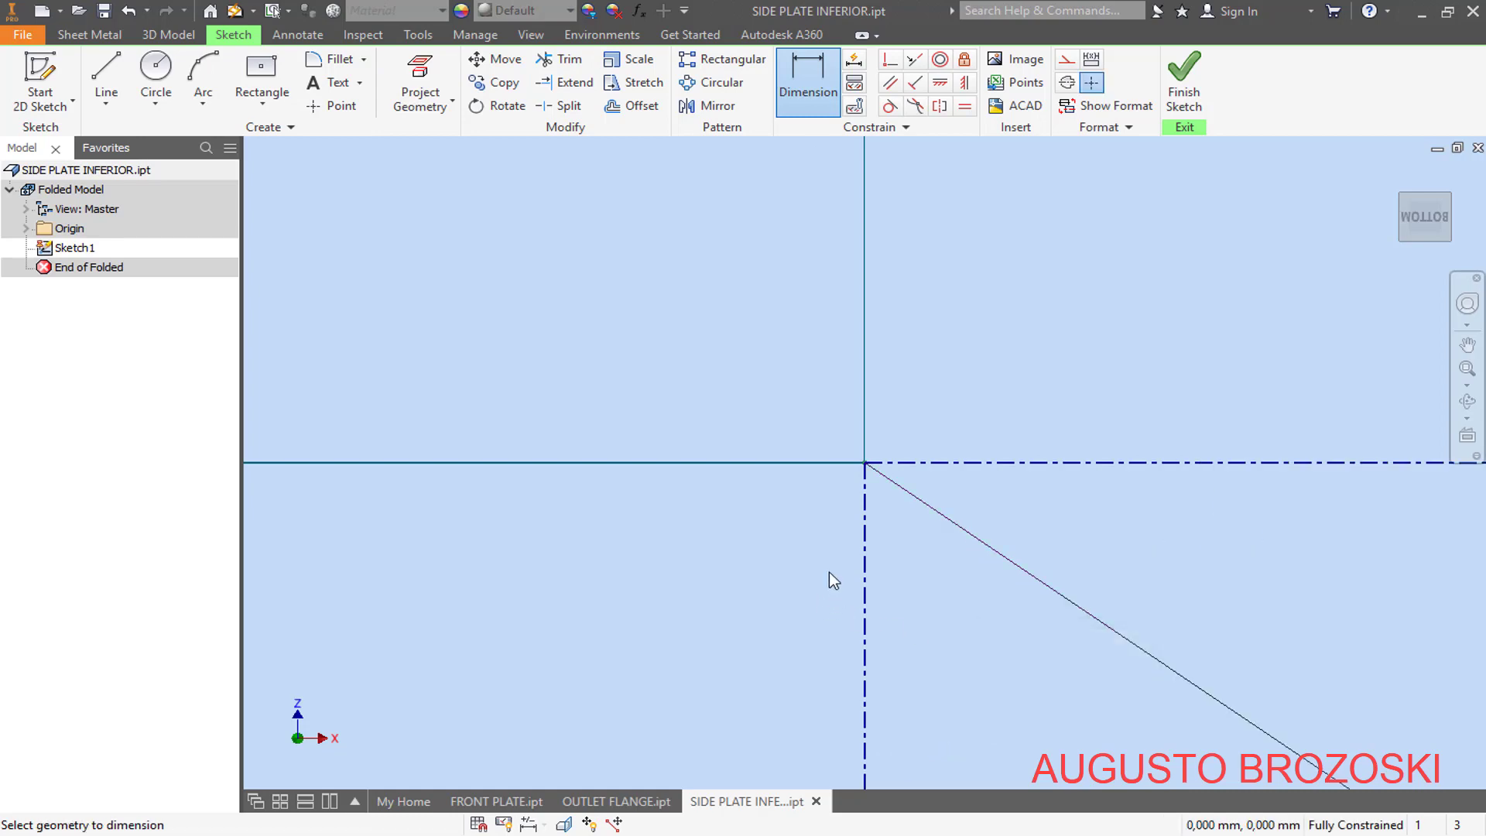
click(1433, 222)
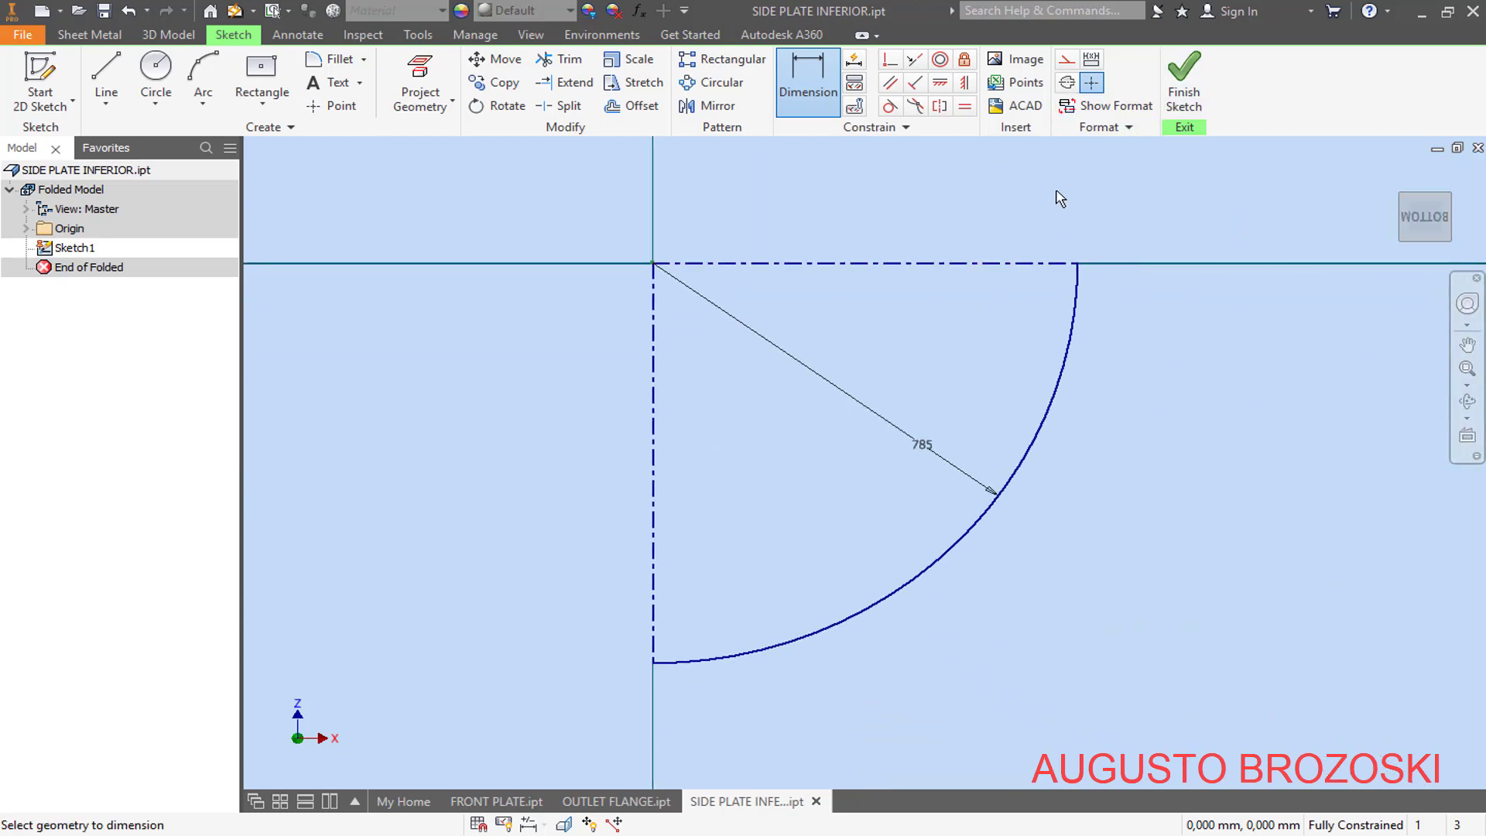
click(1184, 81)
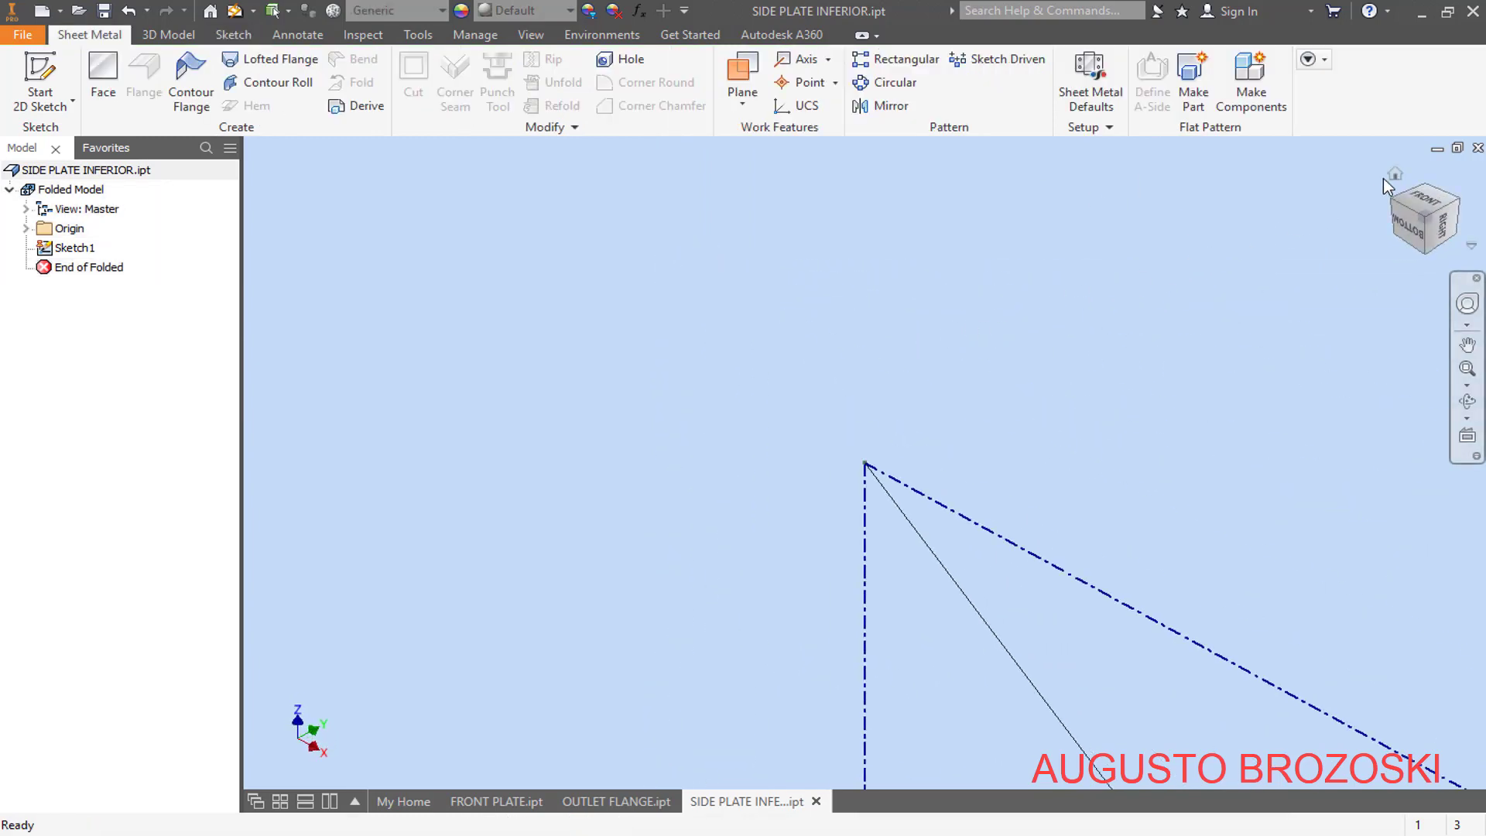
- Start a contour flange using the 785 mm arc as profile, with the thickness offset to both sides of it
click(1393, 175)
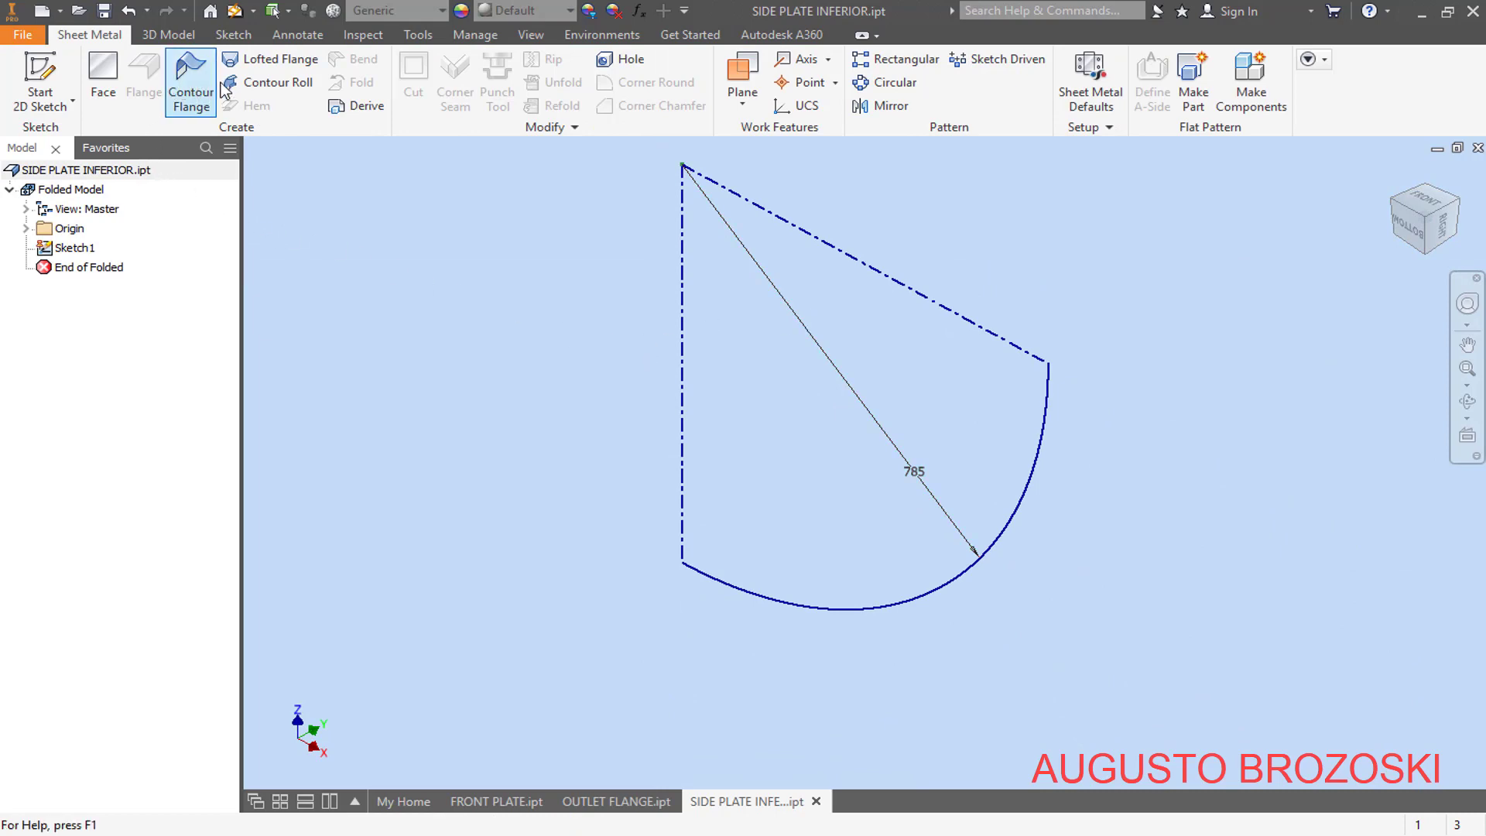
click(192, 93)
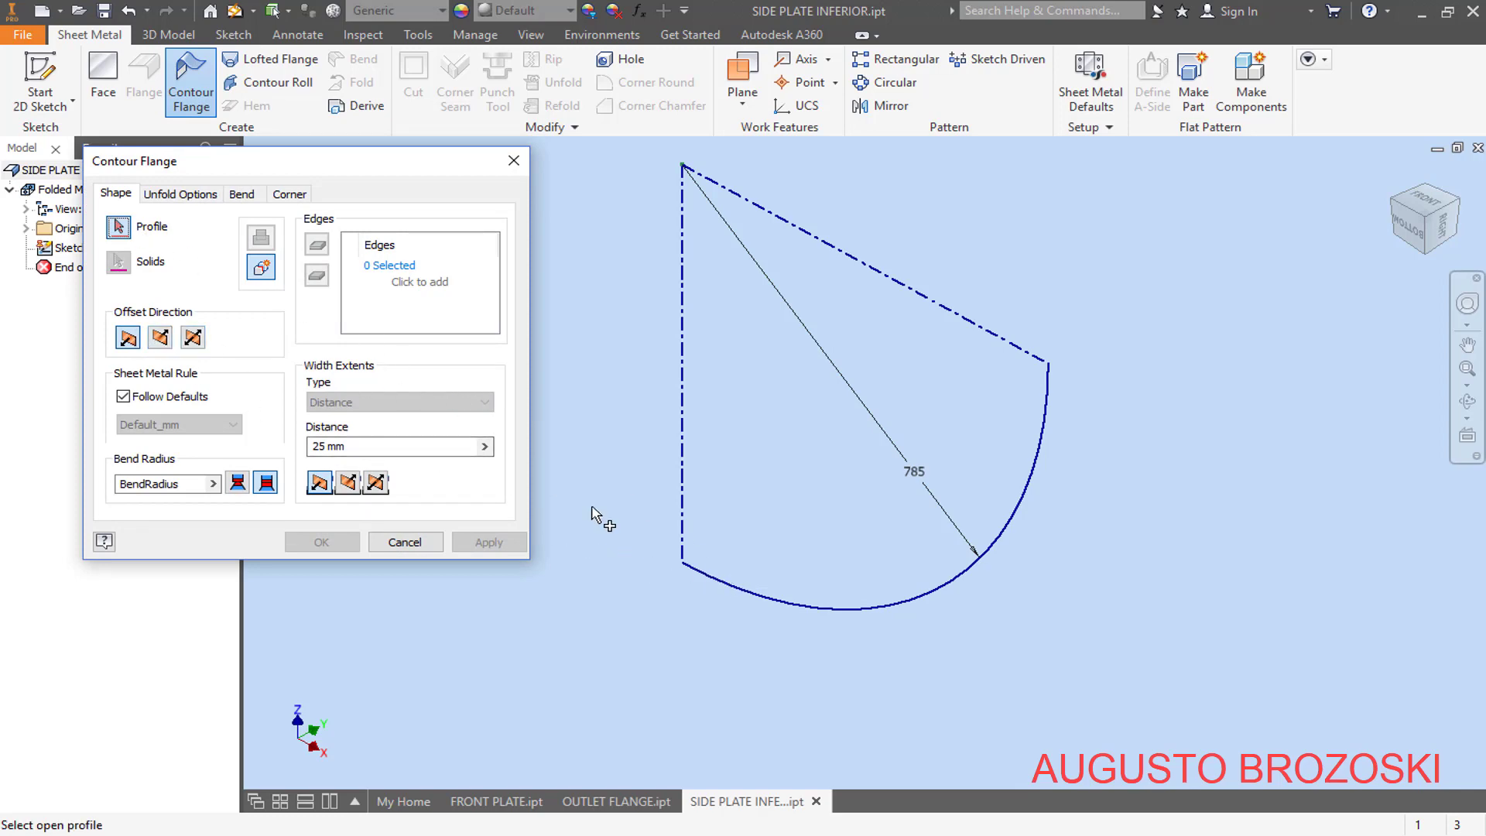
click(795, 603)
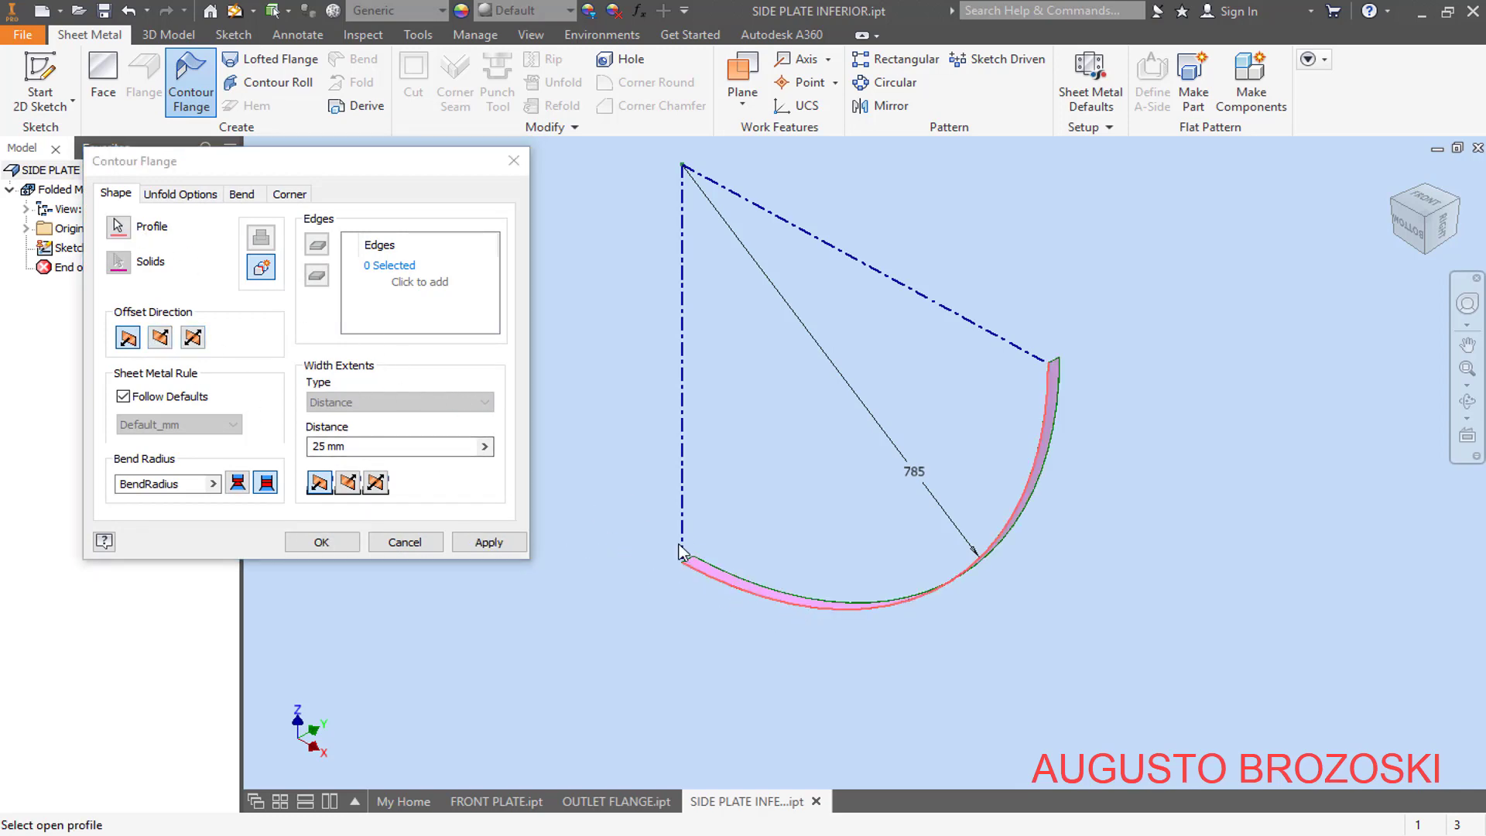
click(193, 339)
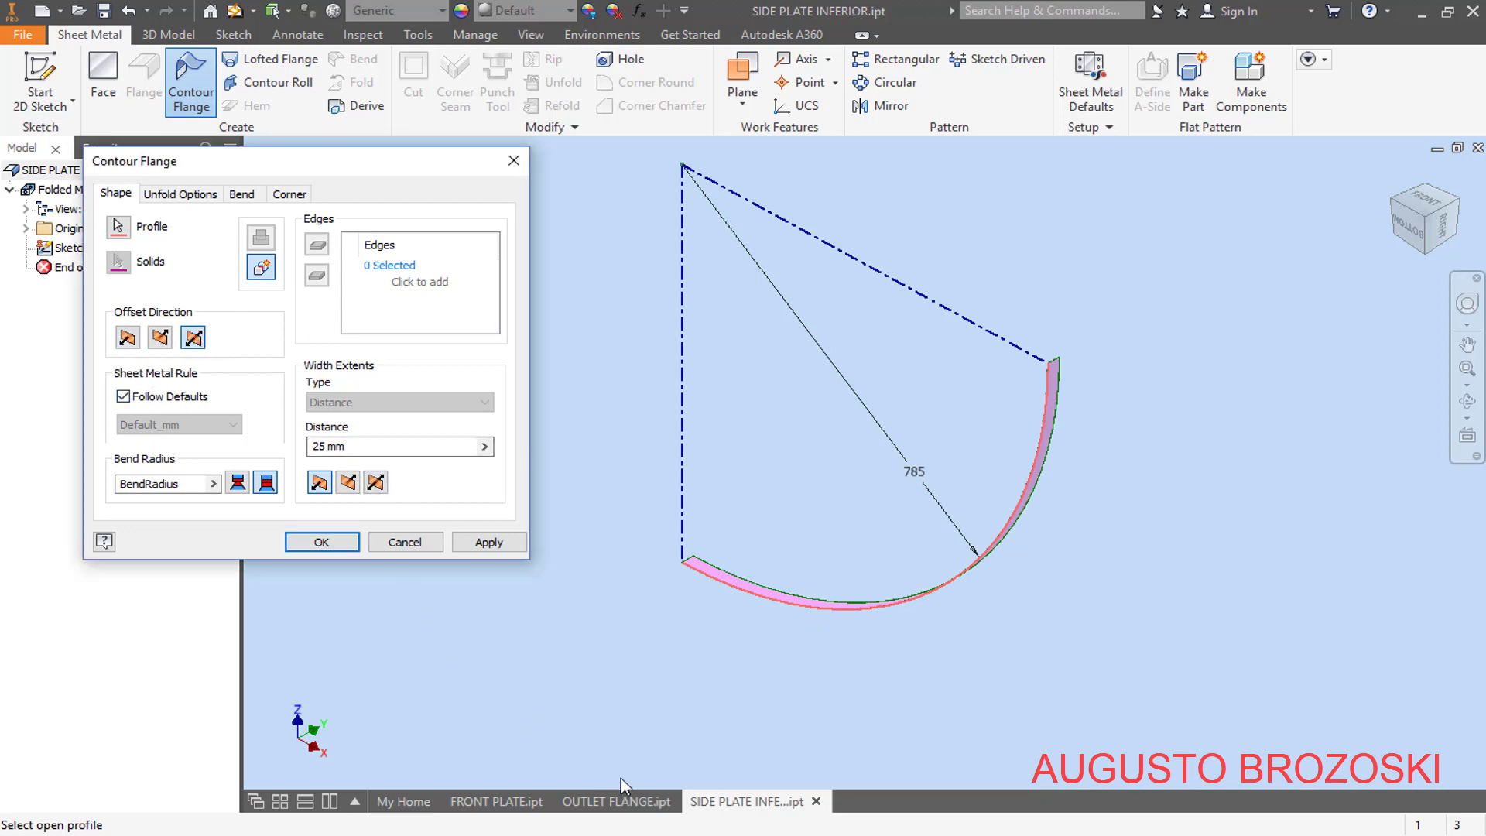
- Look up the plate width in the fan housing PDF, and set the contour flange distance to 456,5 mm, extending equally both ways from the sketch
key(alt+Tab)
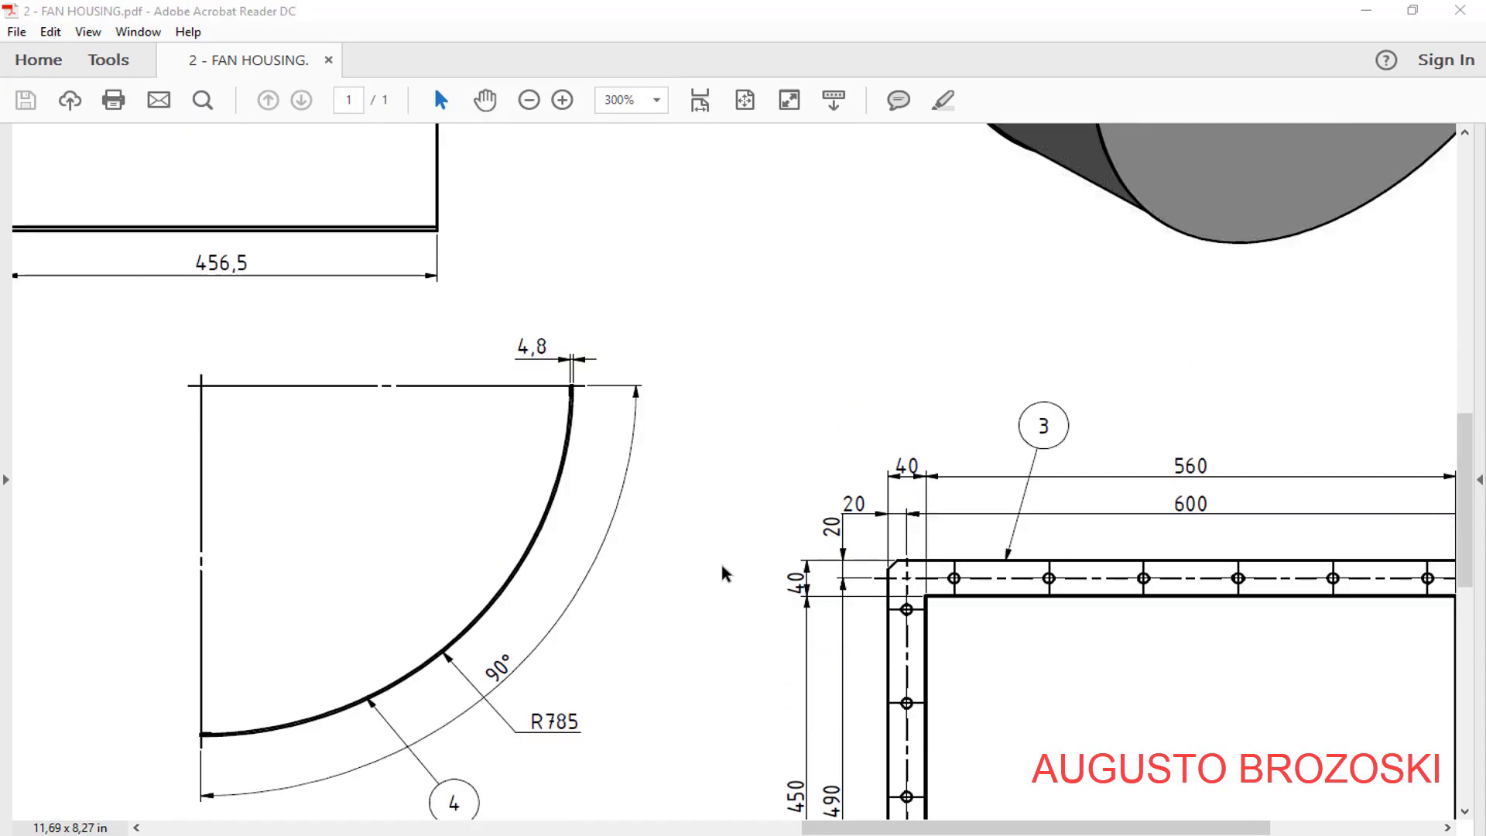
scroll(662, 524, up, 6)
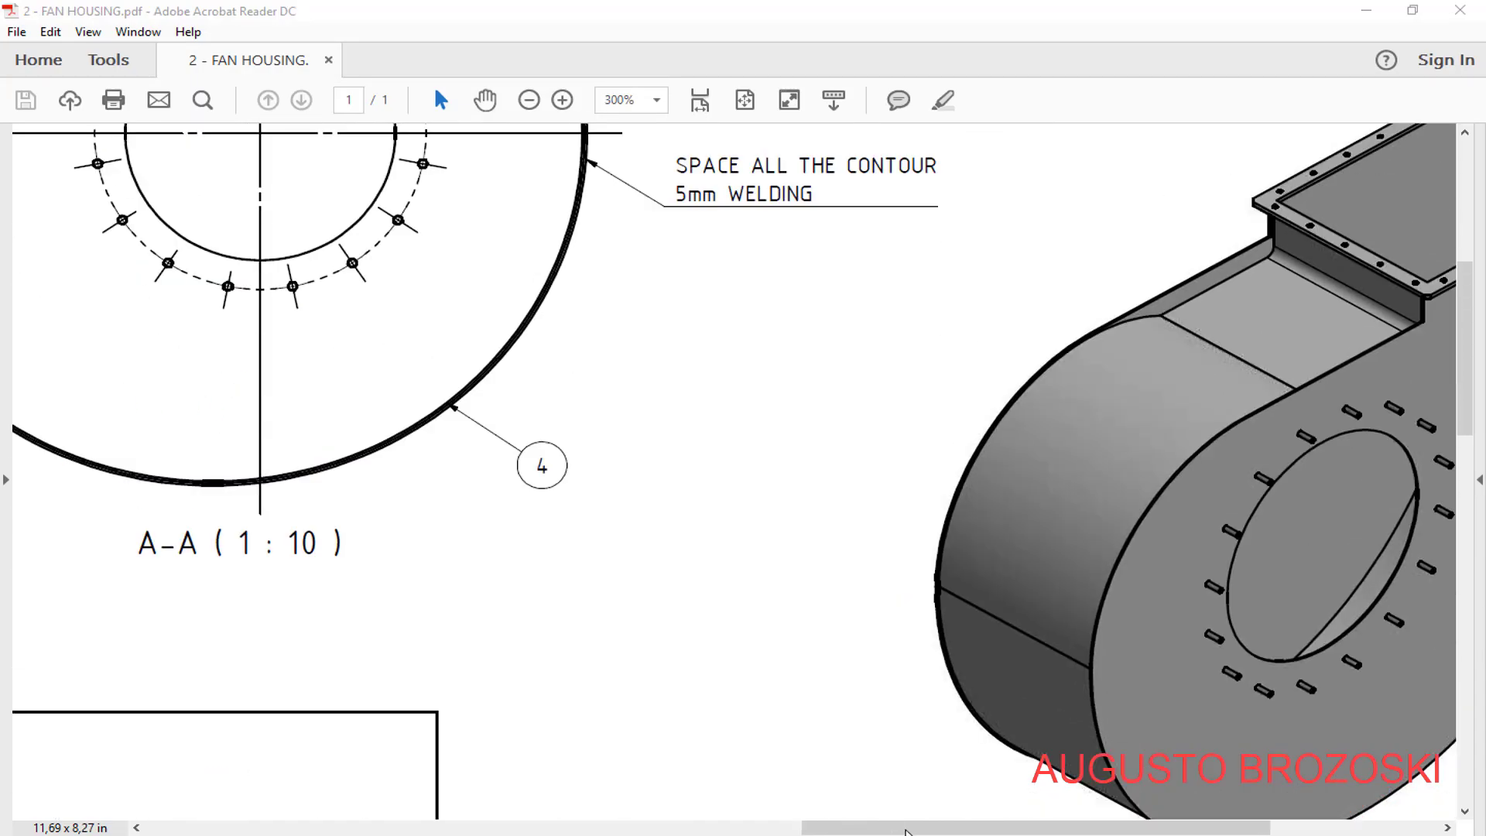
drag(907, 832, 433, 830)
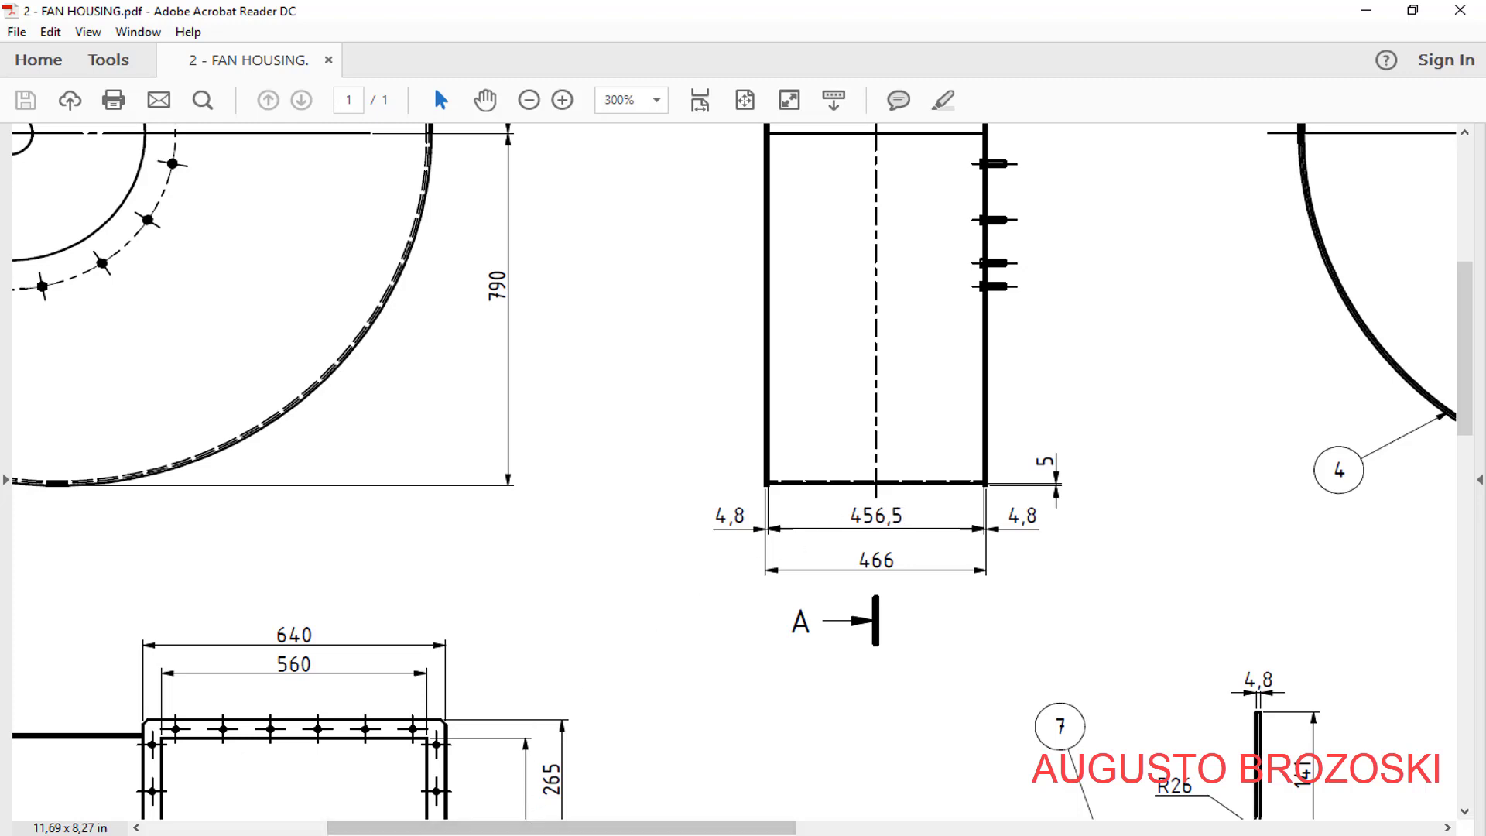
key(alt+Tab)
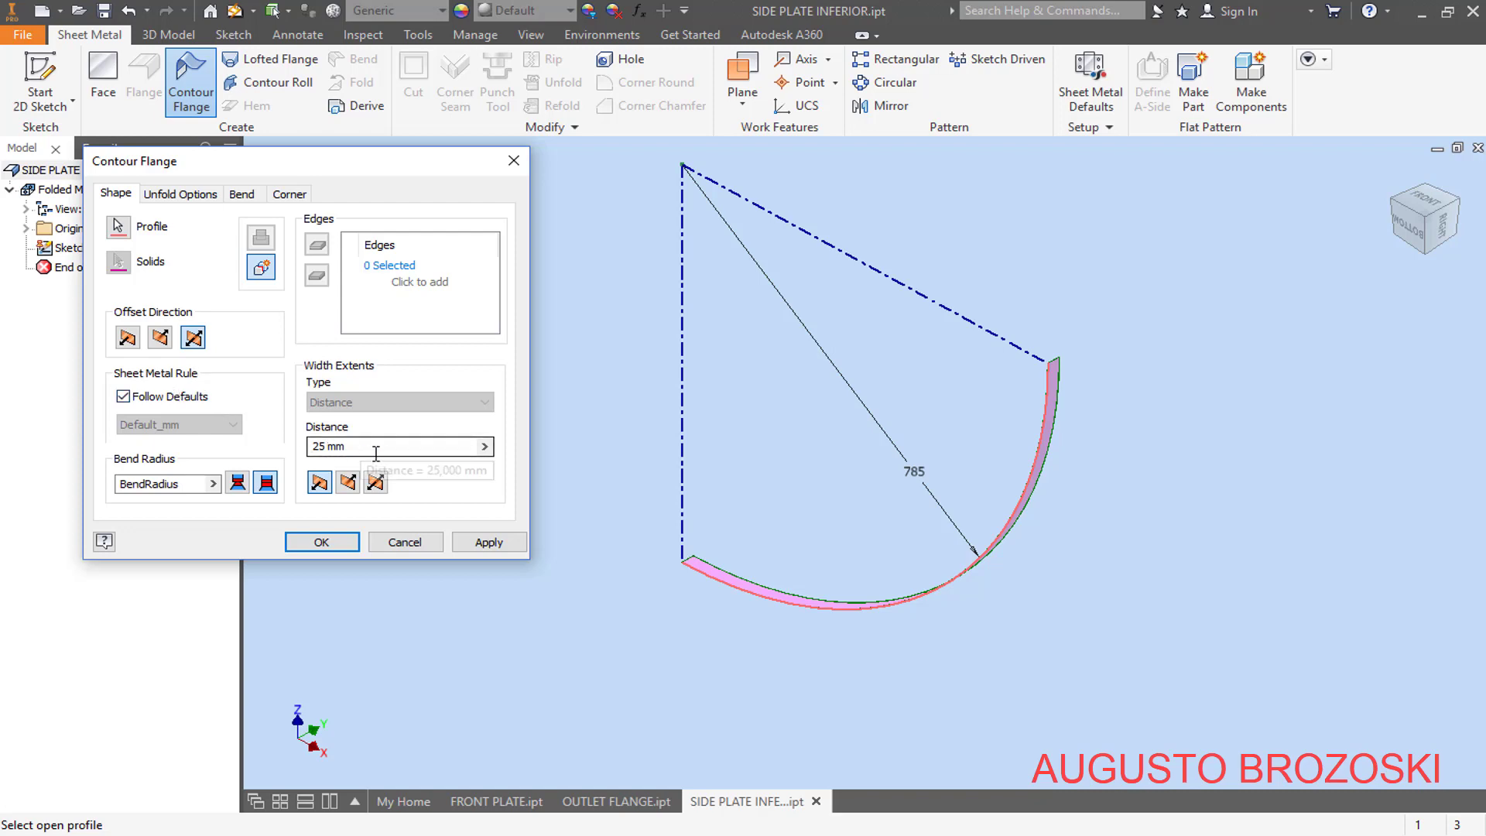
double_click(331, 447)
text(456,5)
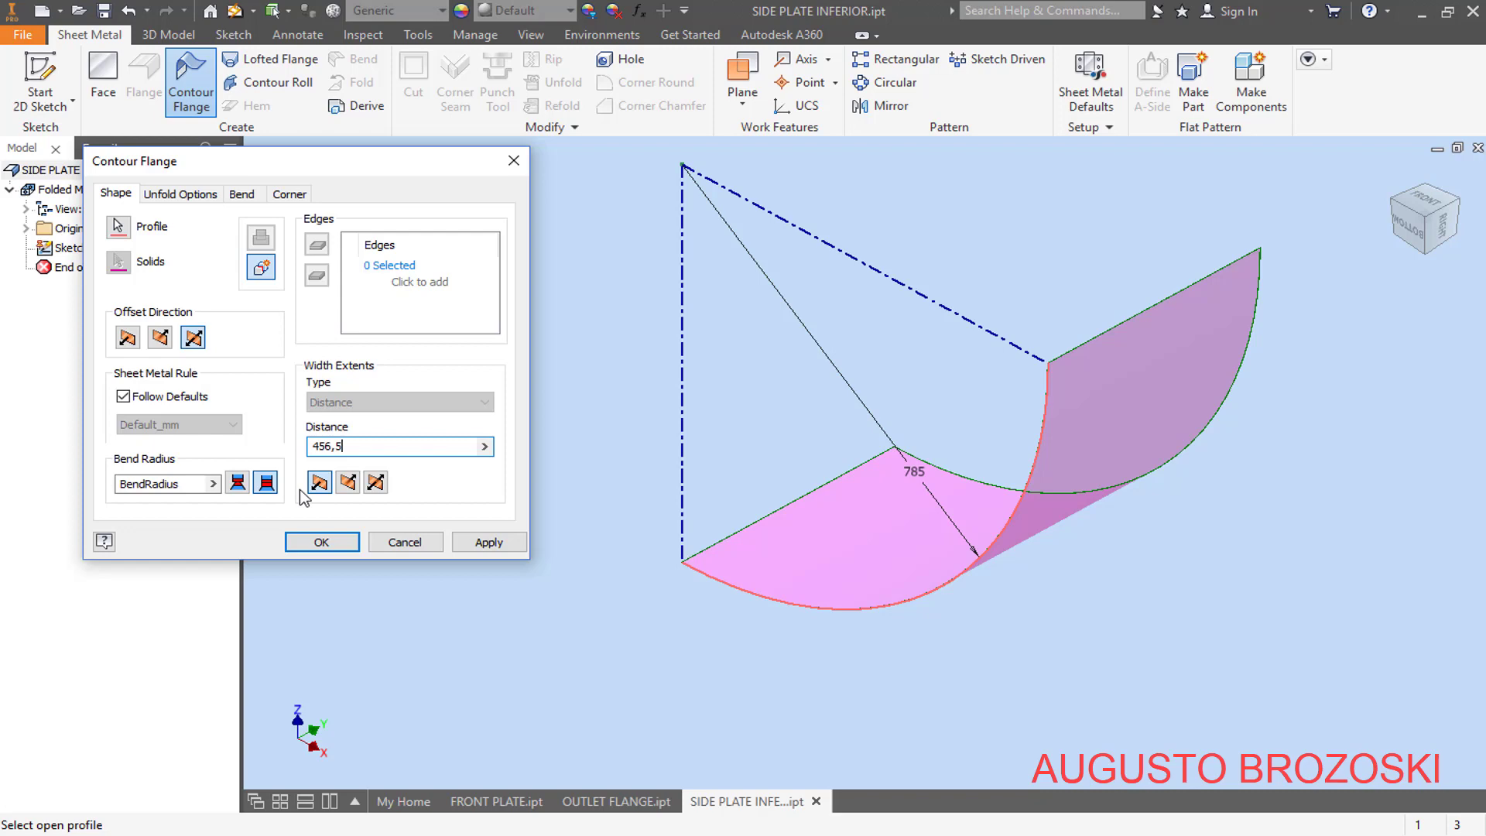
click(319, 482)
click(376, 483)
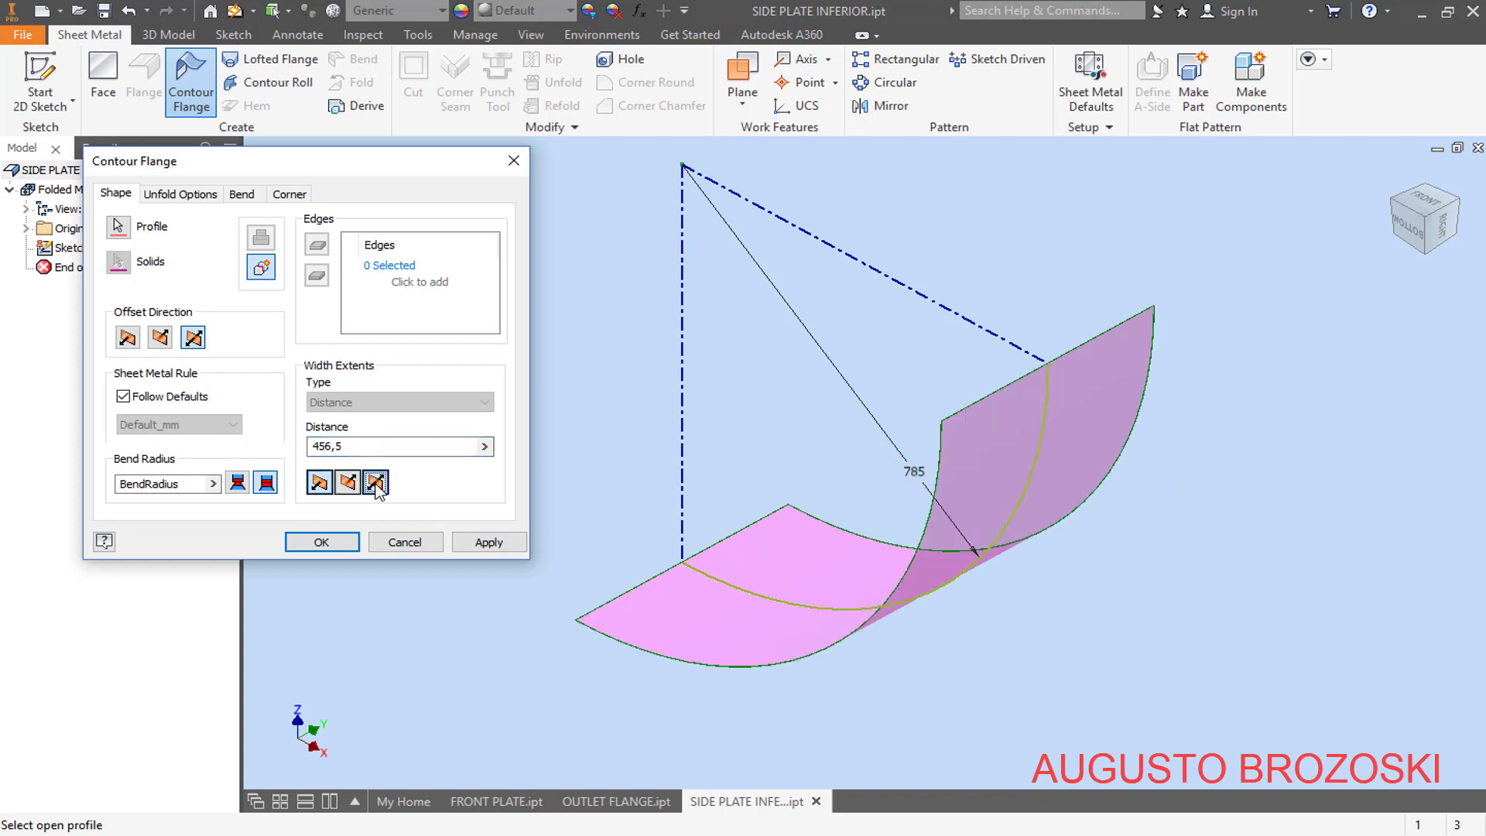
- Change the flange's offset direction so the thickness lies inside the arc, and create the contour flange
click(1413, 236)
scroll(1009, 345, down, 6)
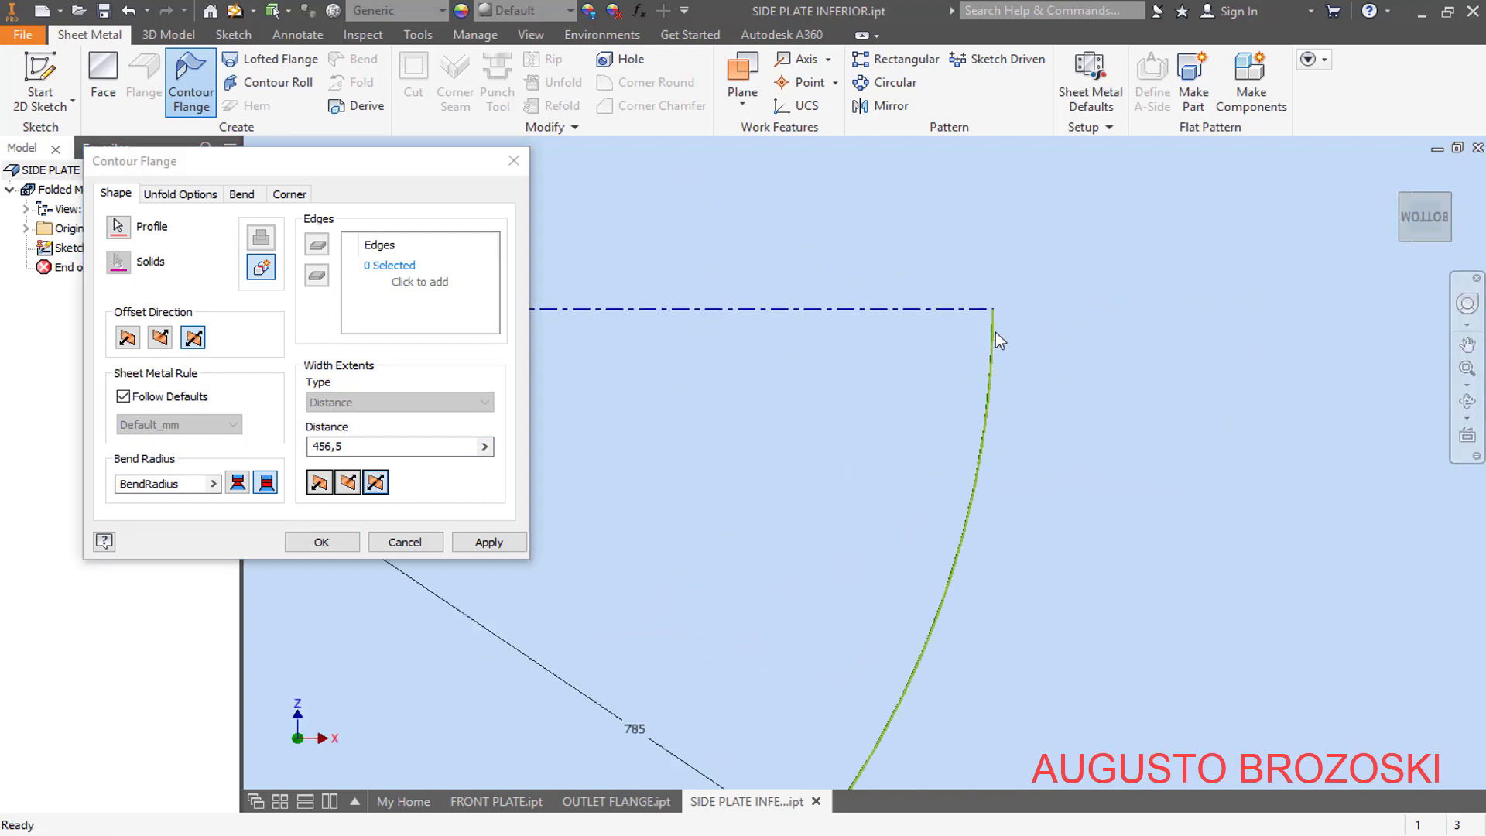
scroll(932, 295, down, 3)
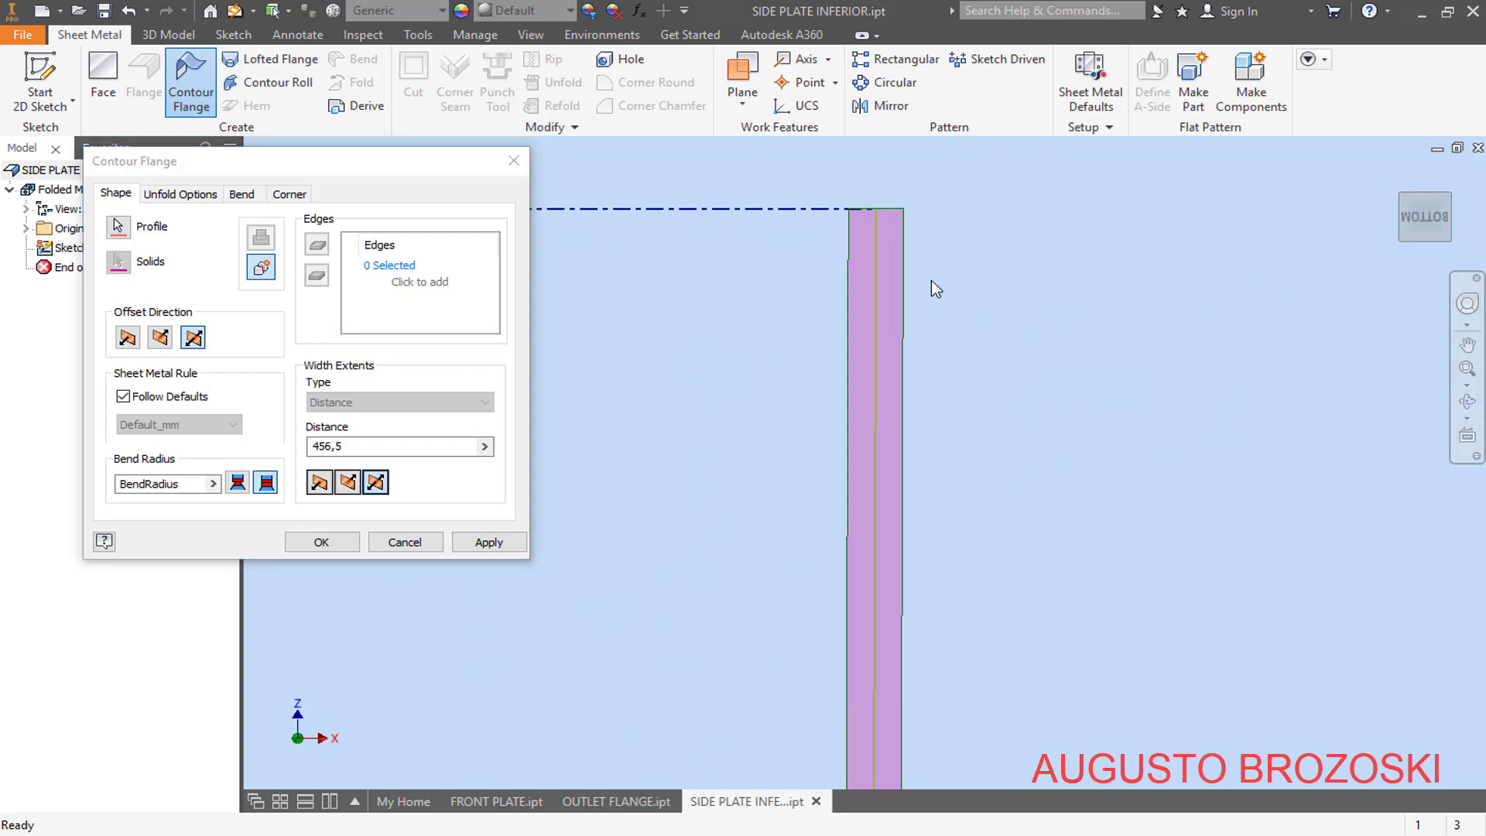
click(161, 339)
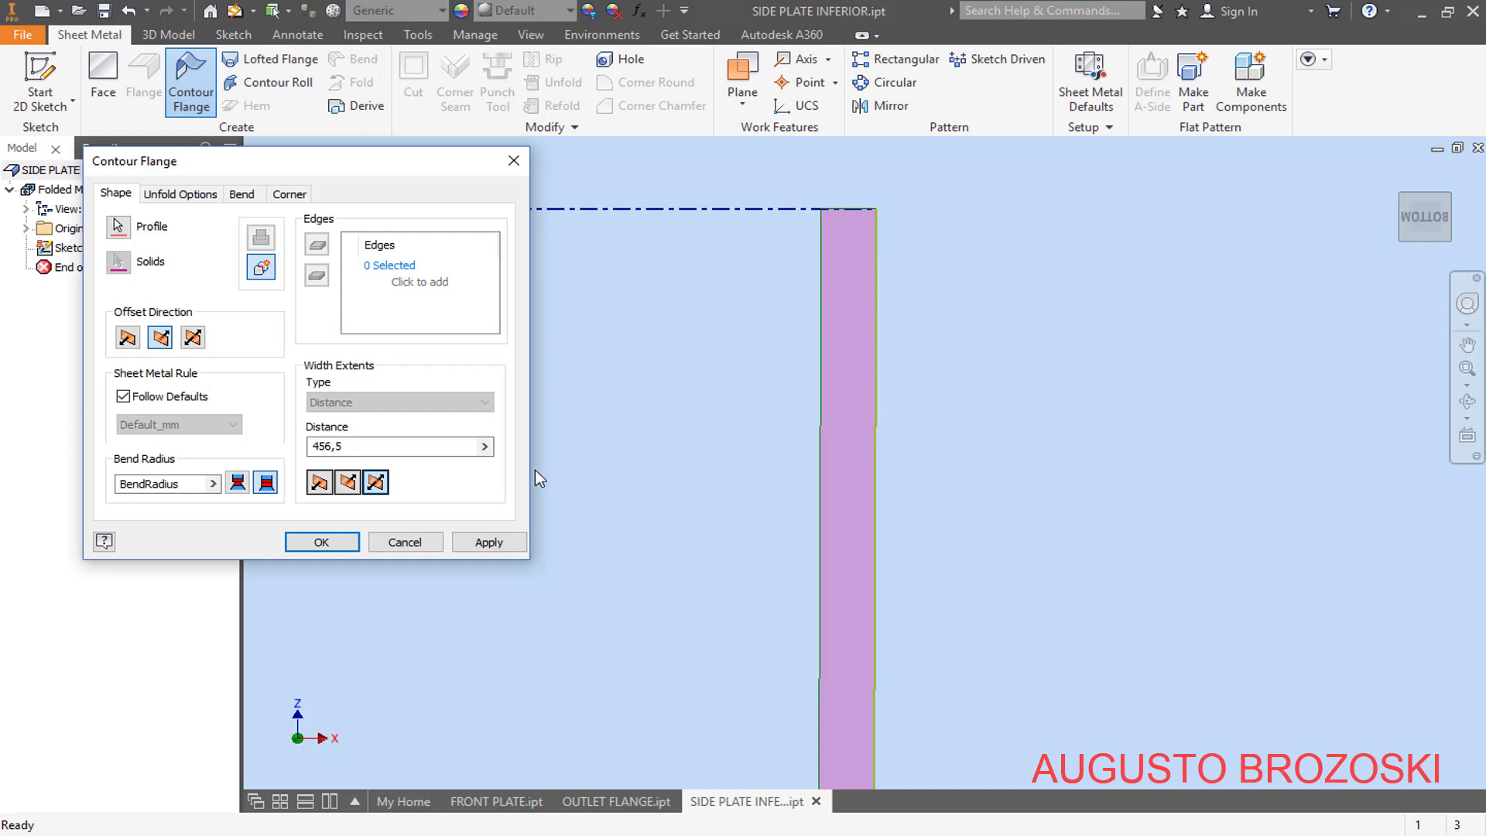
click(330, 543)
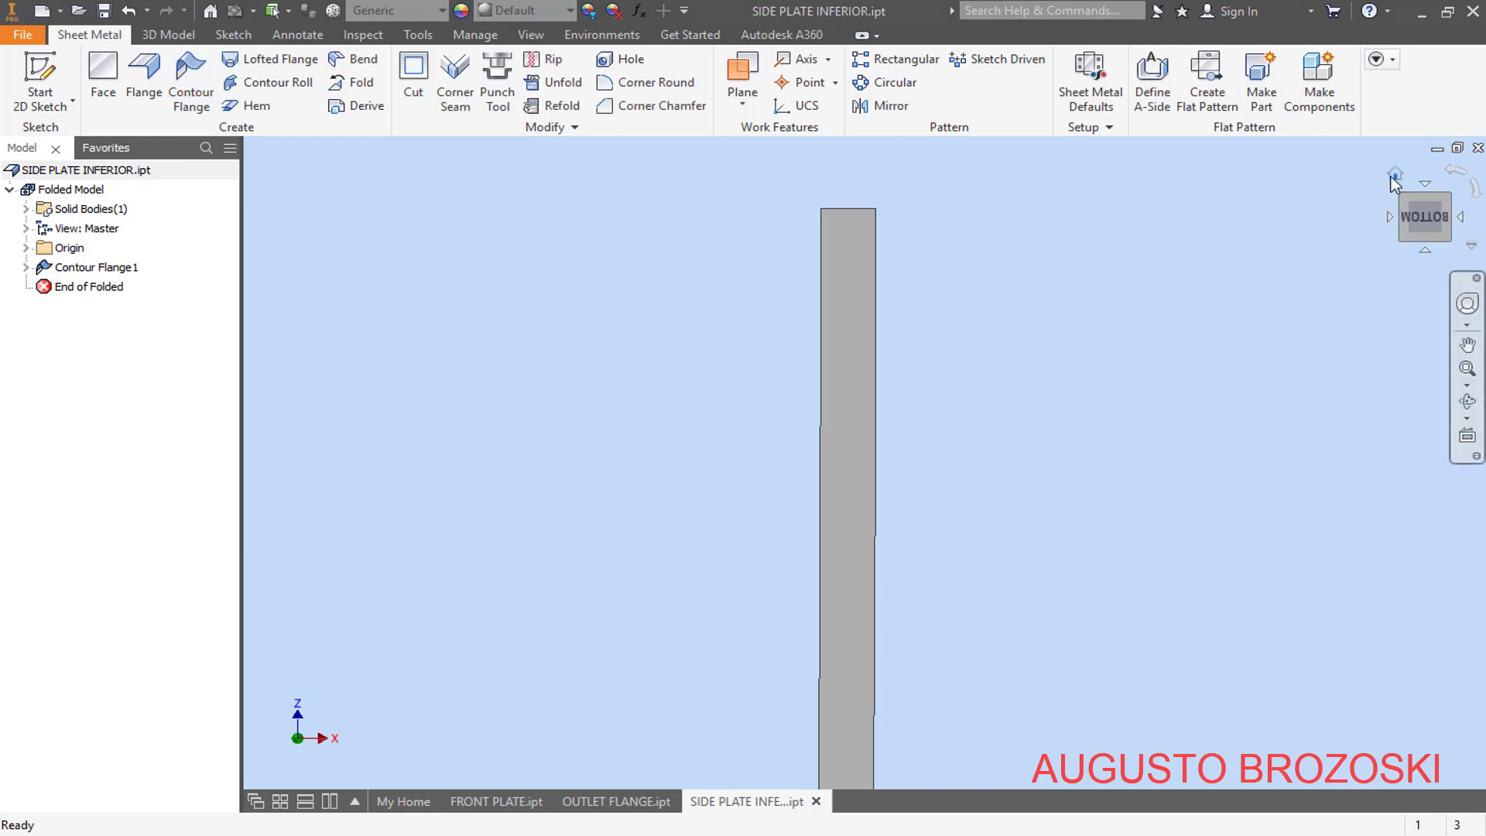
click(1394, 174)
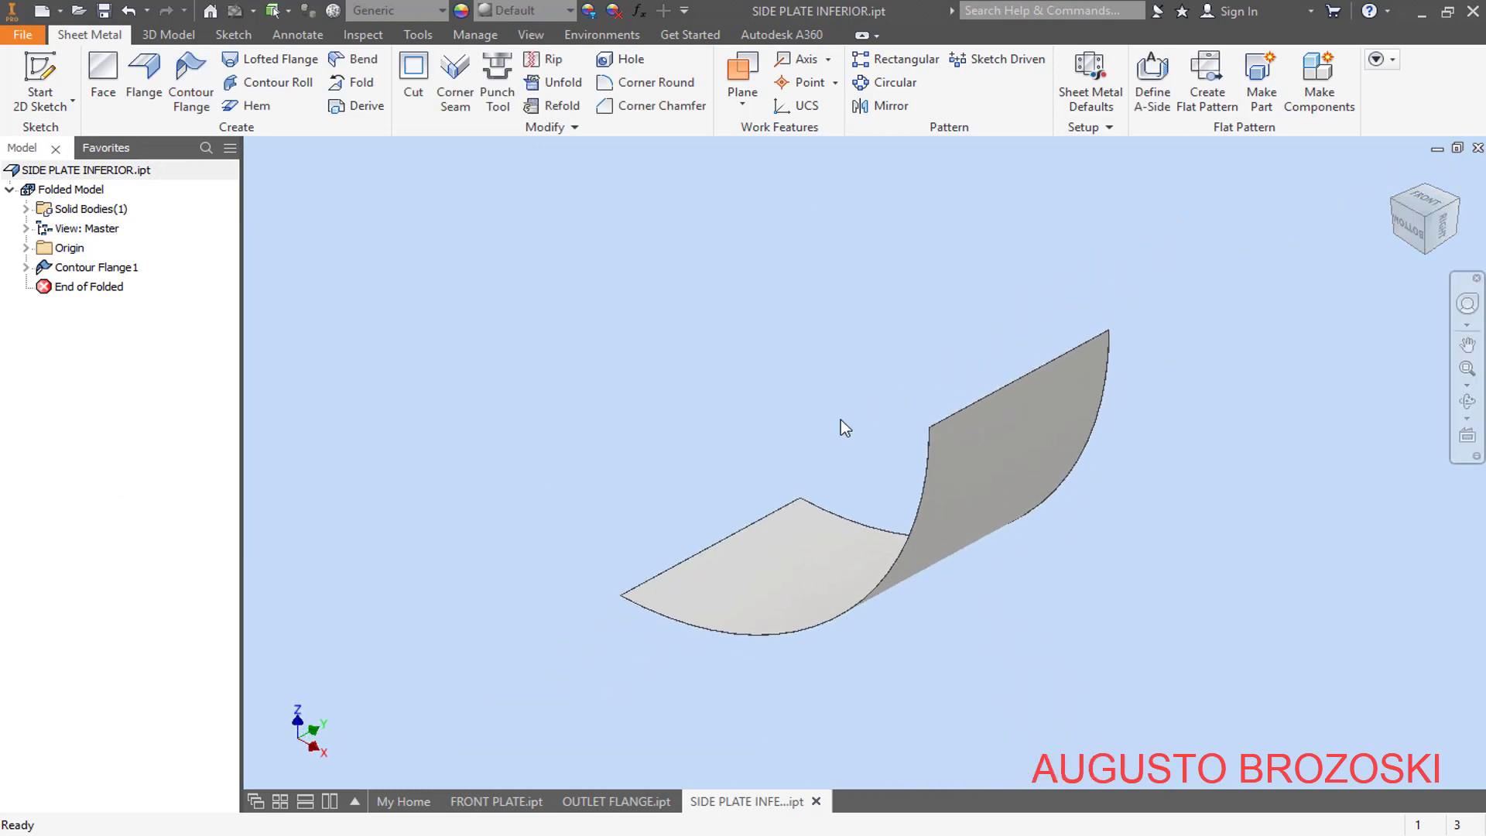
- Override the sheet metal rule's thickness in the part's defaults with 4,76 mm, checking the PDF drawing, and apply it
click(1089, 102)
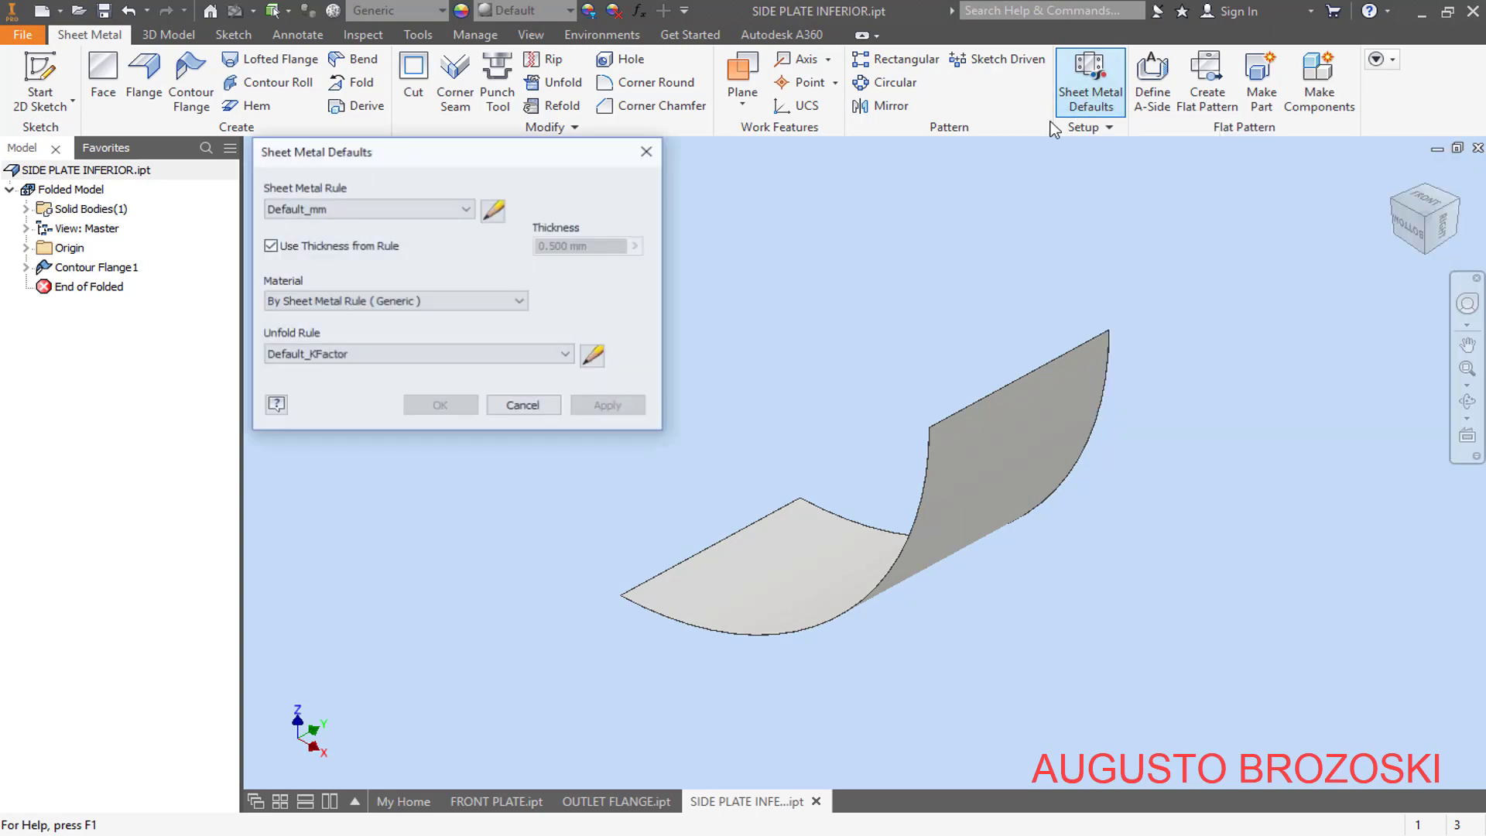
click(271, 247)
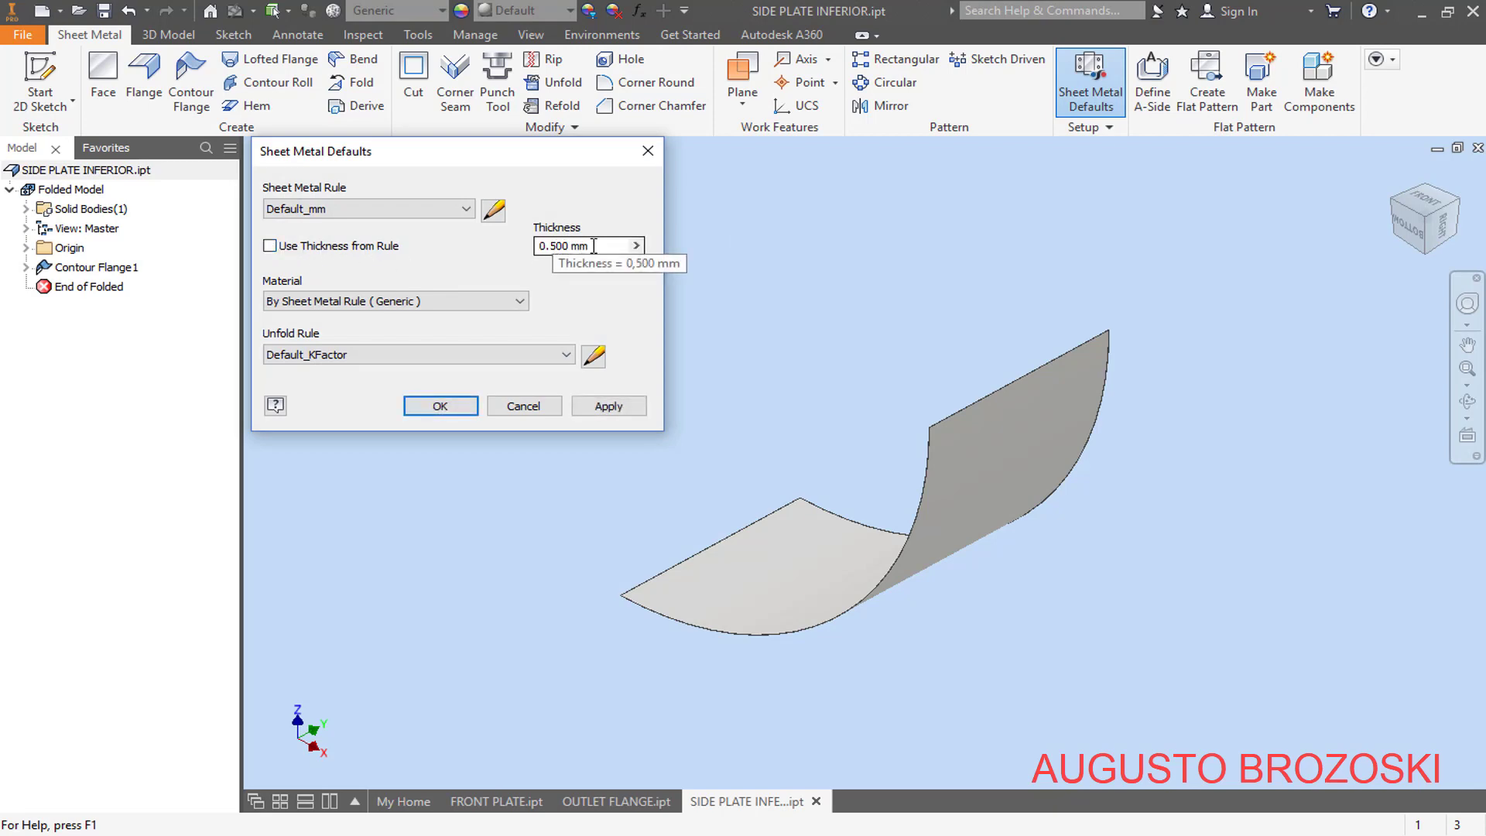
drag(593, 246, 541, 246)
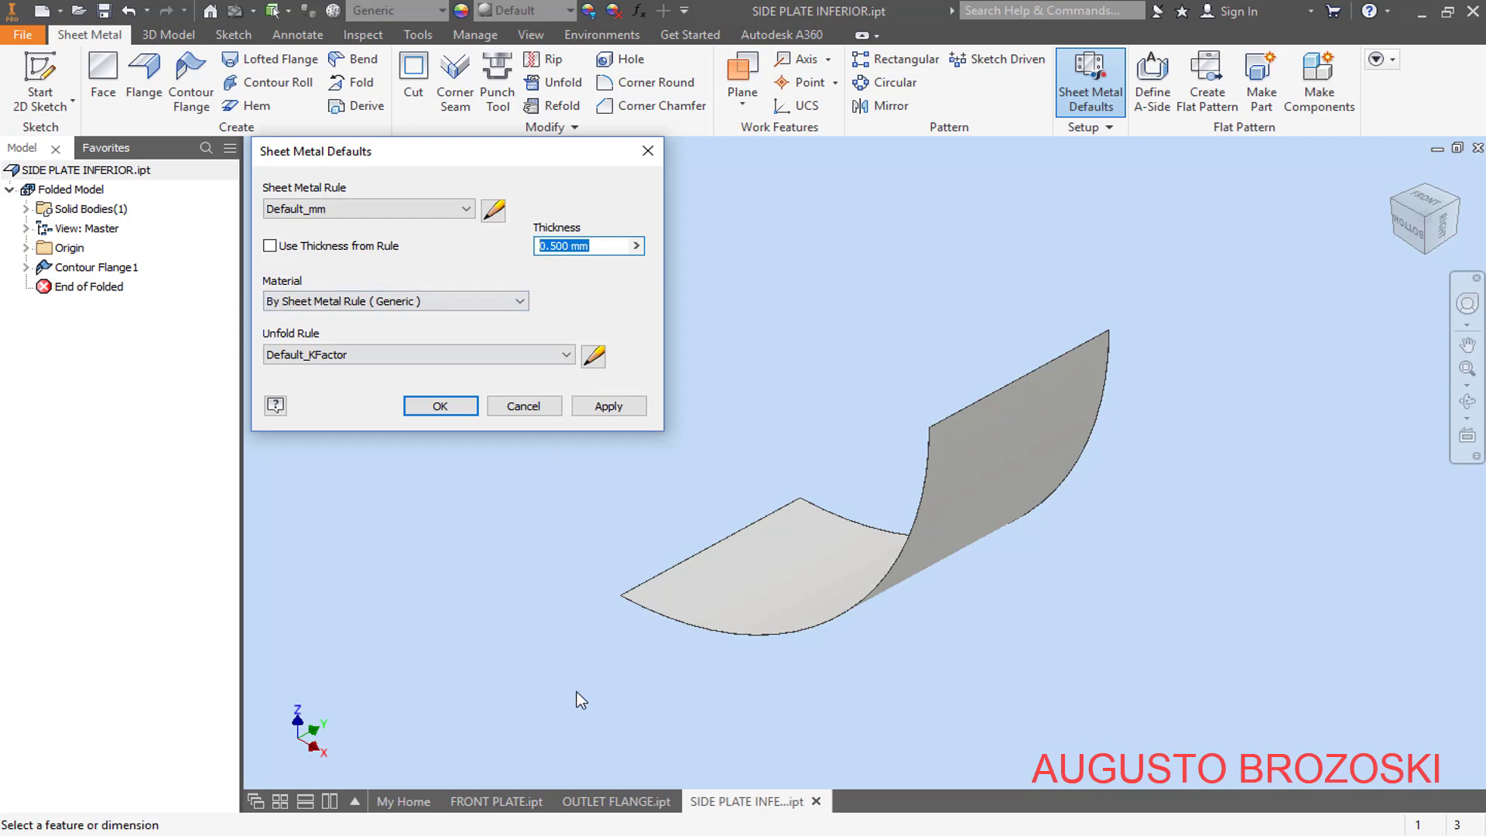
click(577, 825)
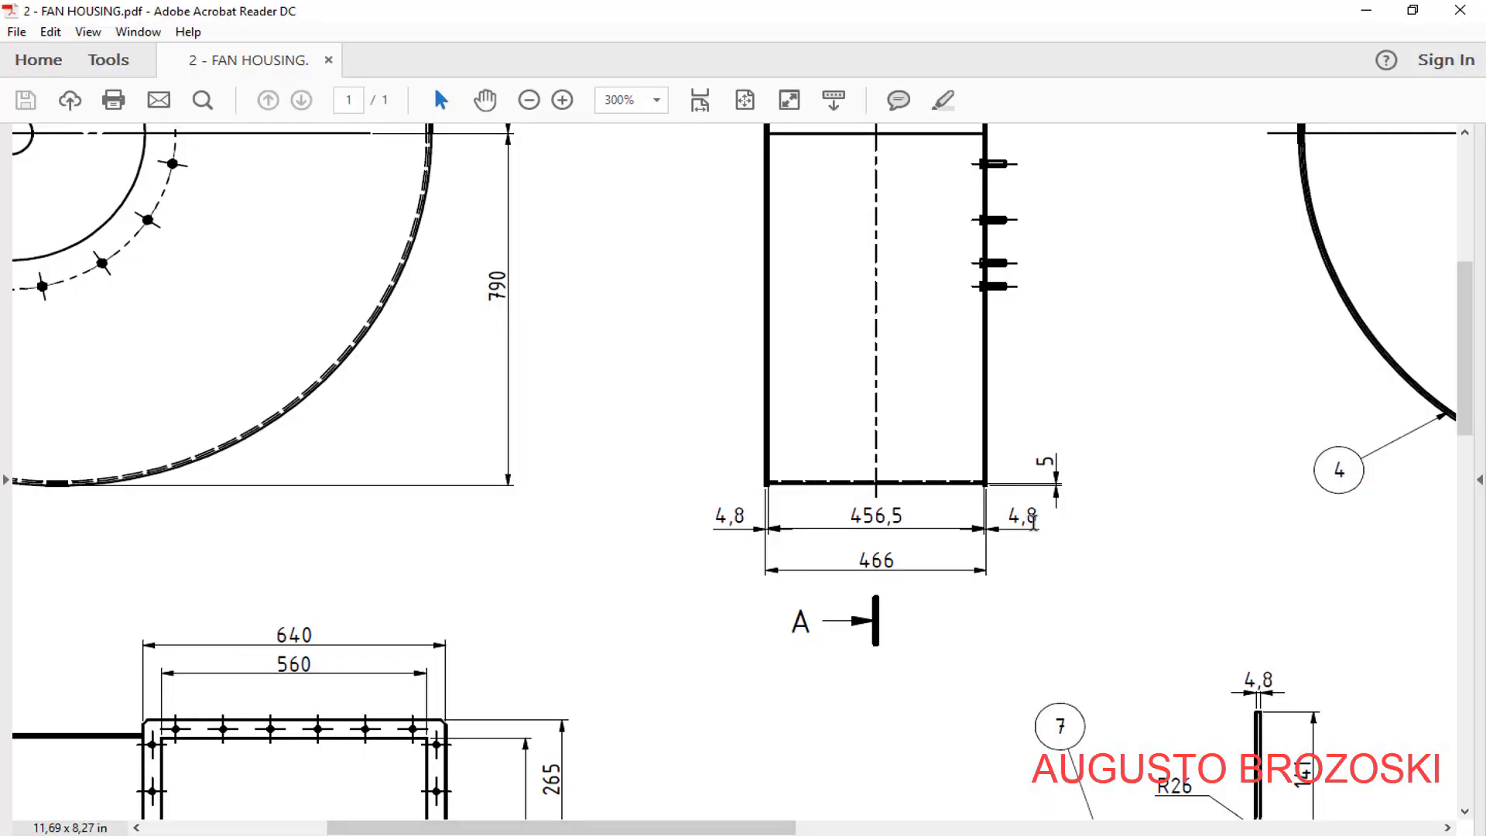
click(1366, 11)
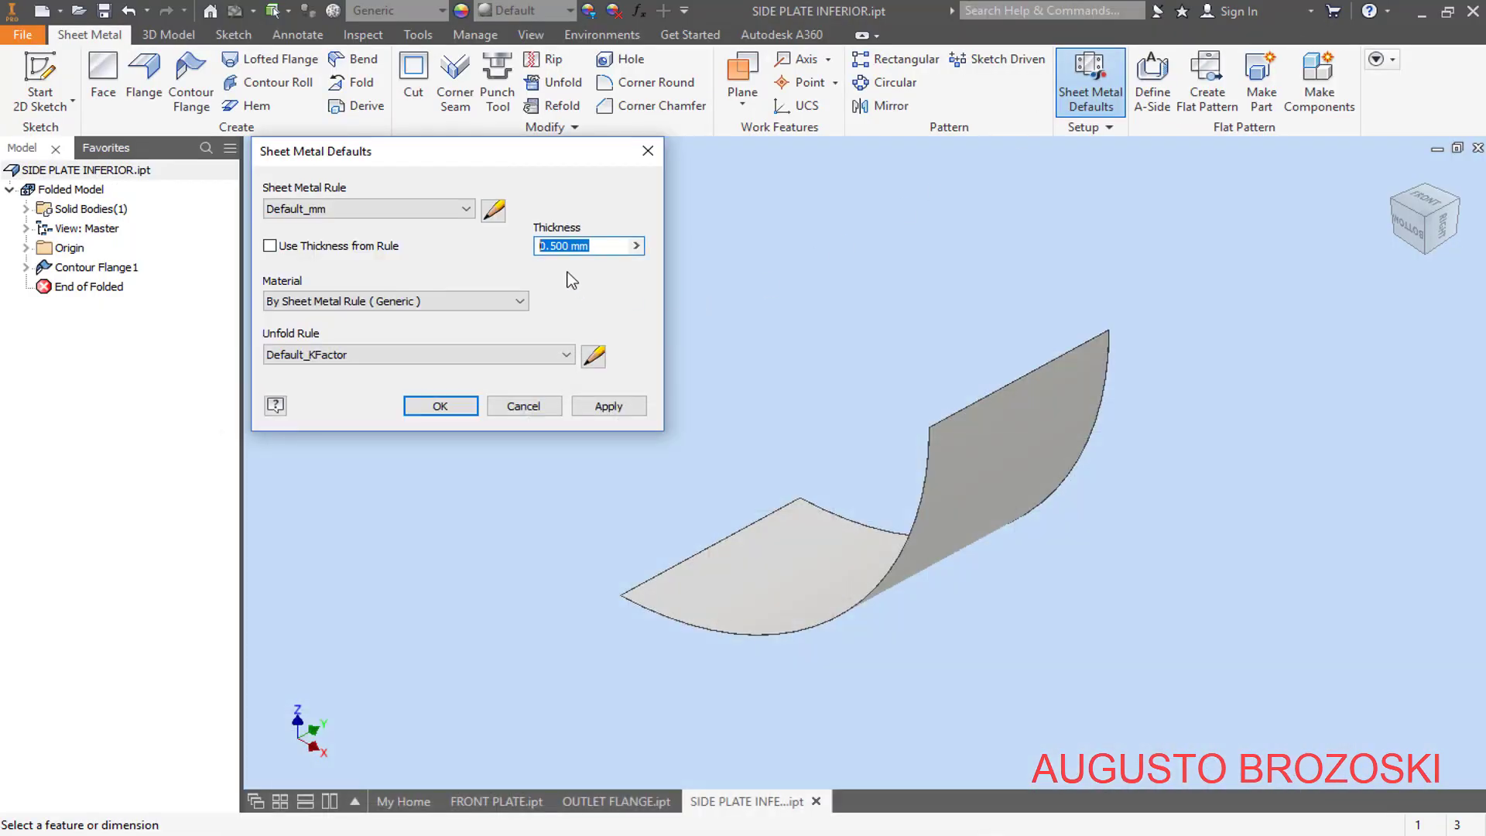
text(4,76)
click(607, 408)
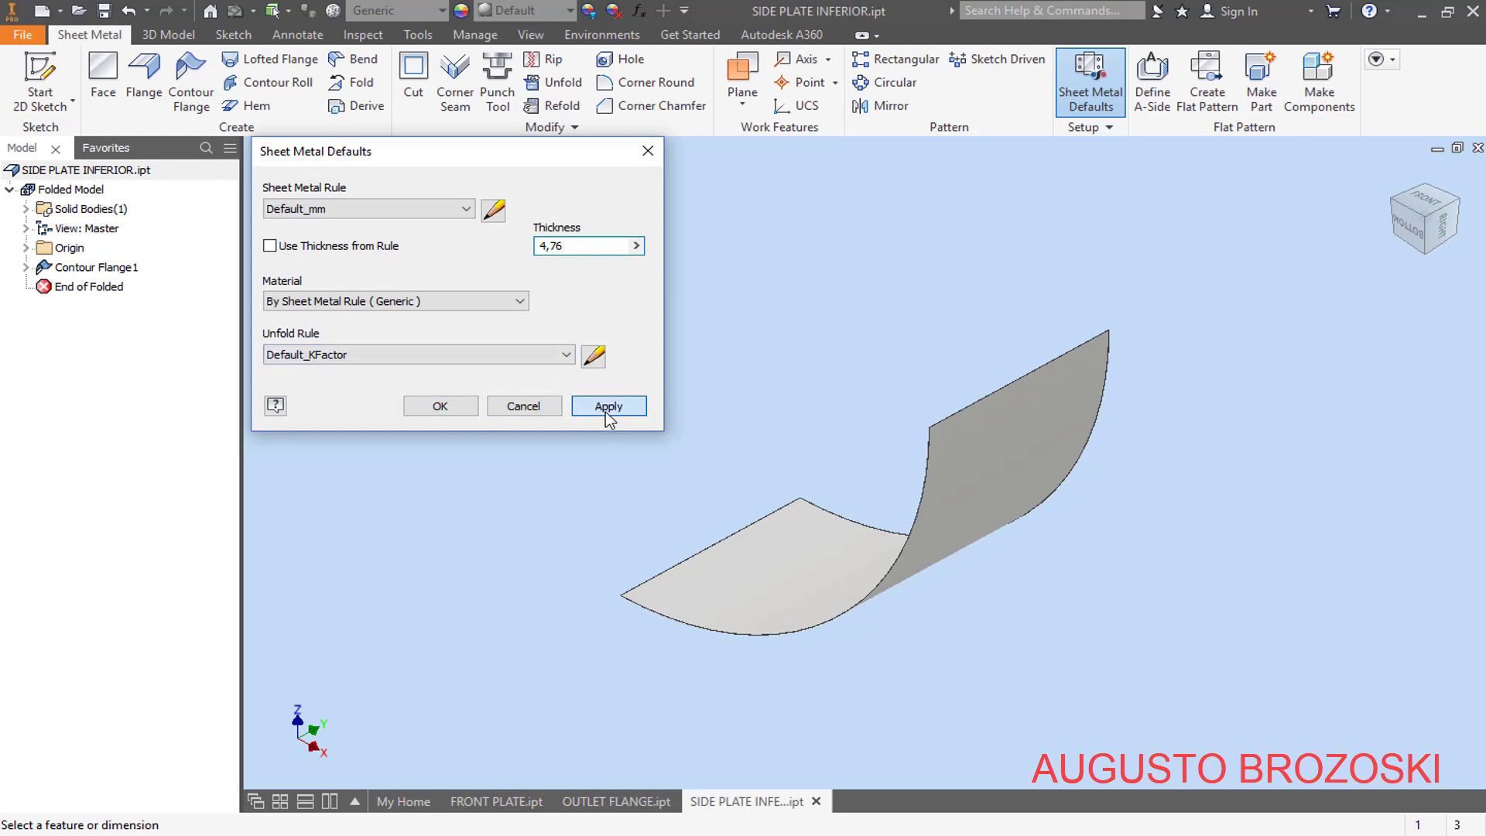
click(524, 407)
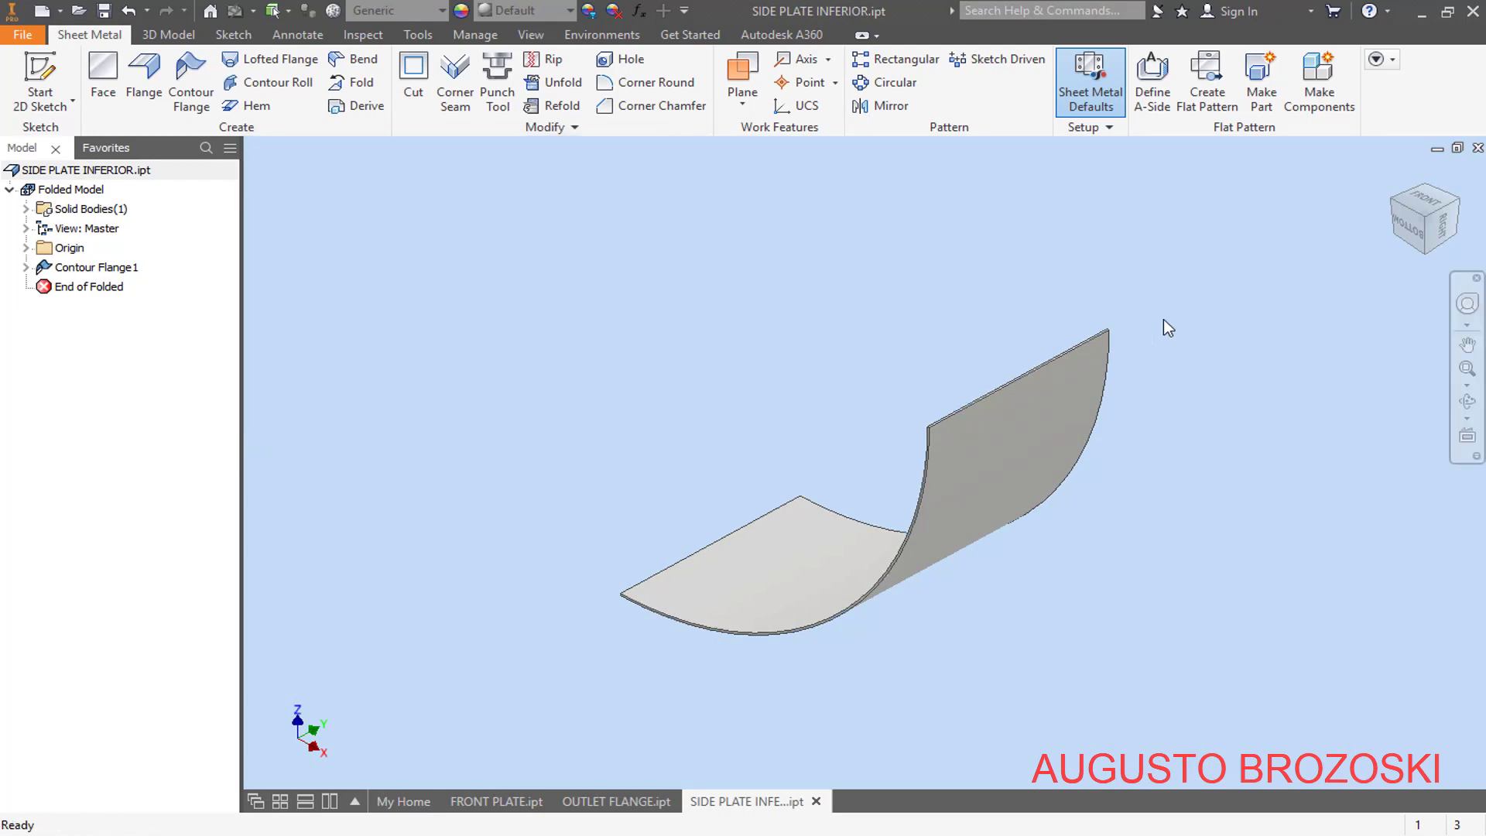
- Reopen the contour flange to check the thickness side against the 785 mm arc, accept it and save the part
click(1407, 227)
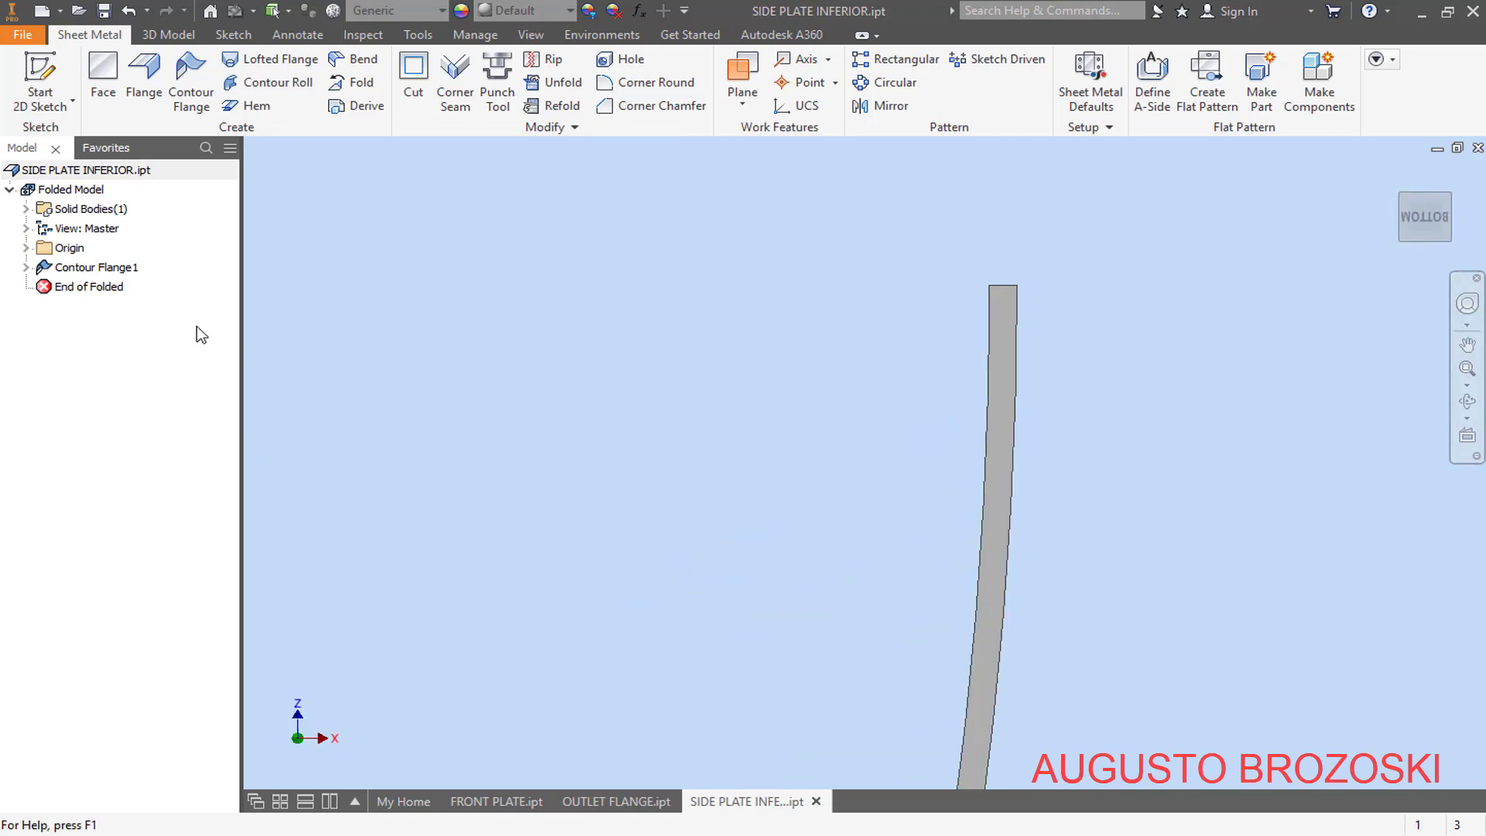
right_click(99, 268)
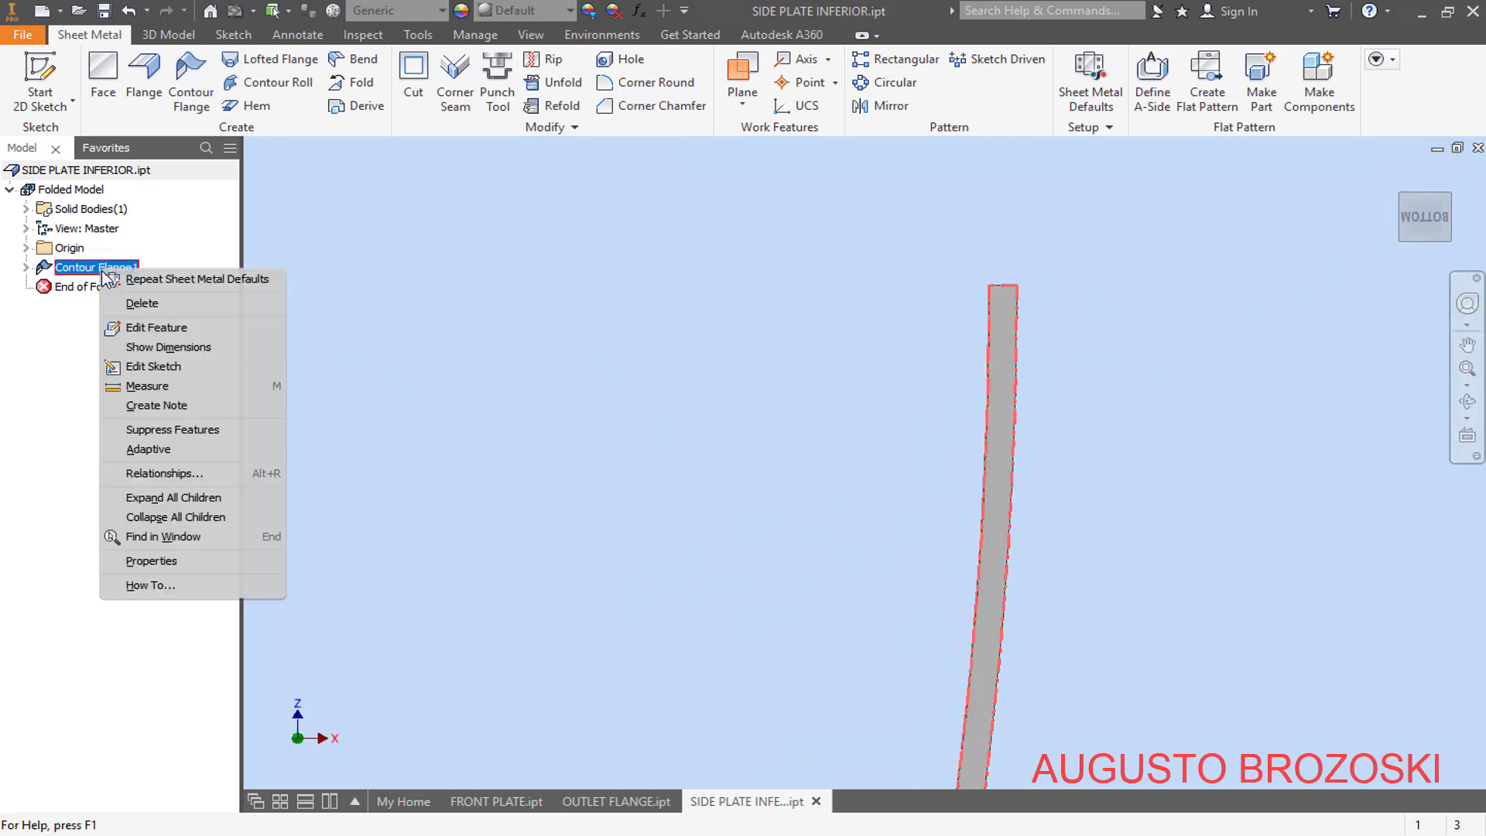
click(161, 326)
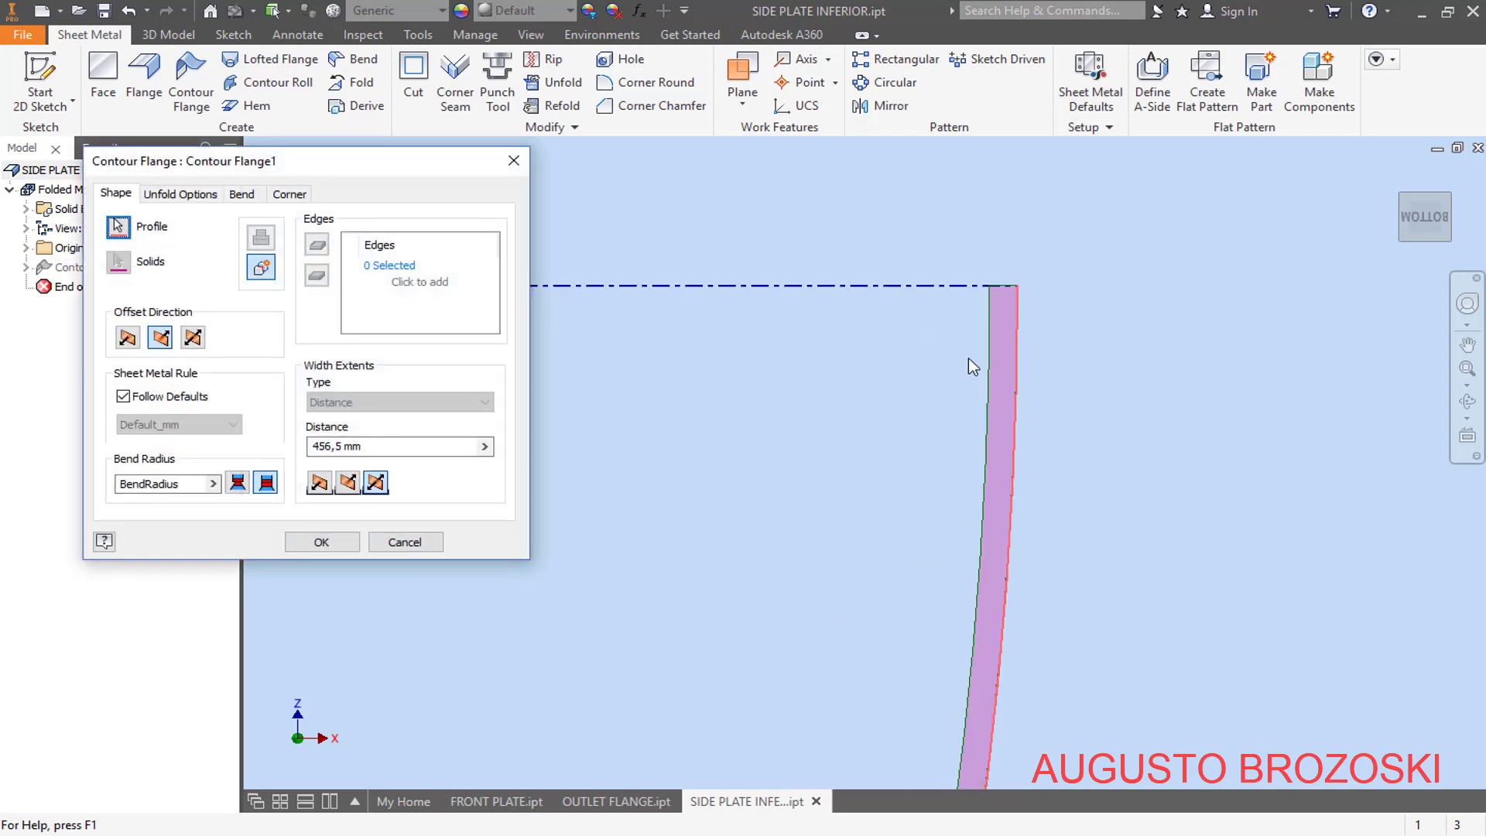
scroll(1037, 325, down, 5)
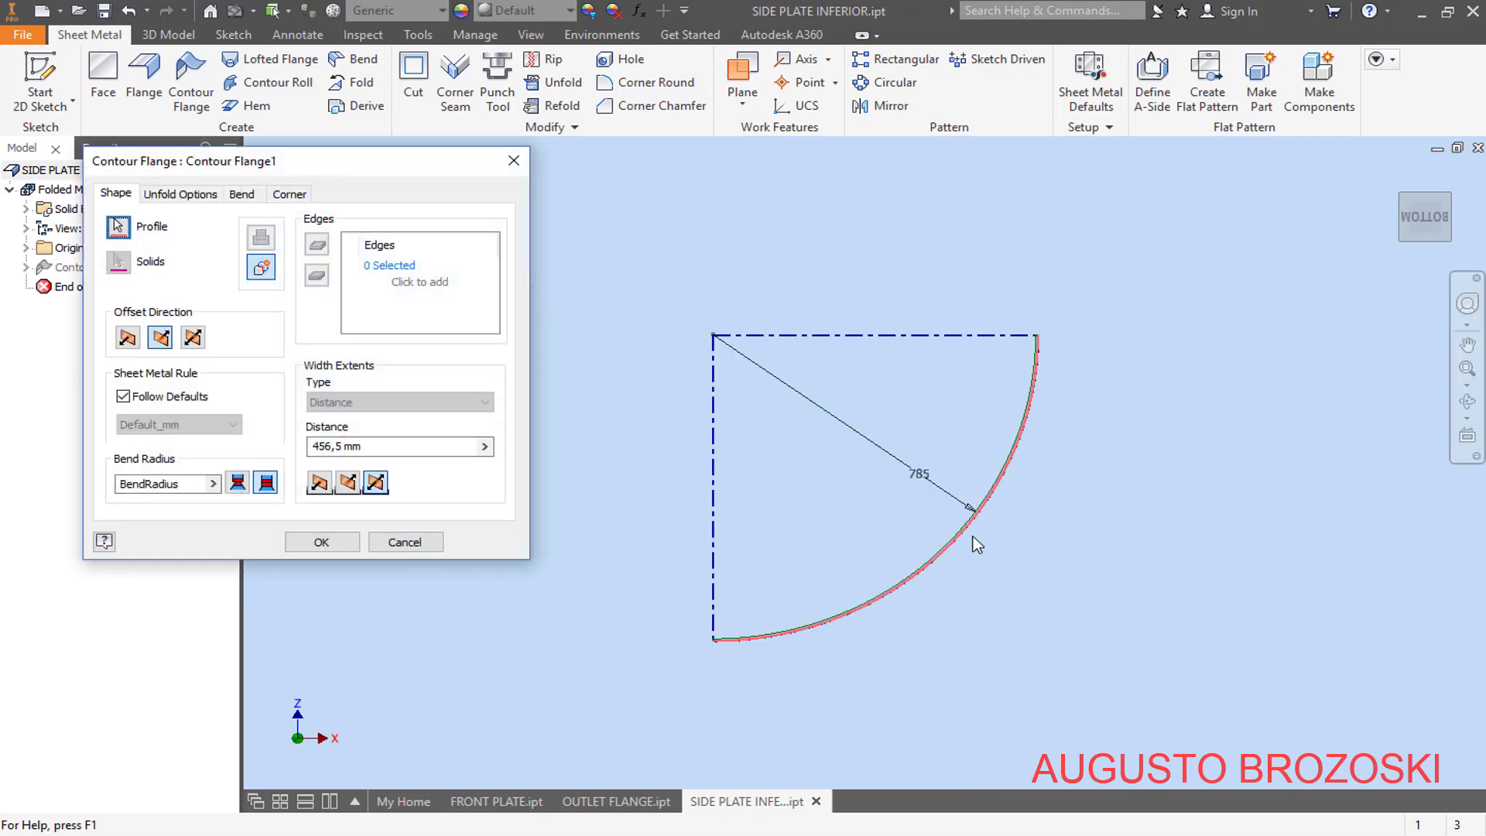
scroll(973, 538, up, 5)
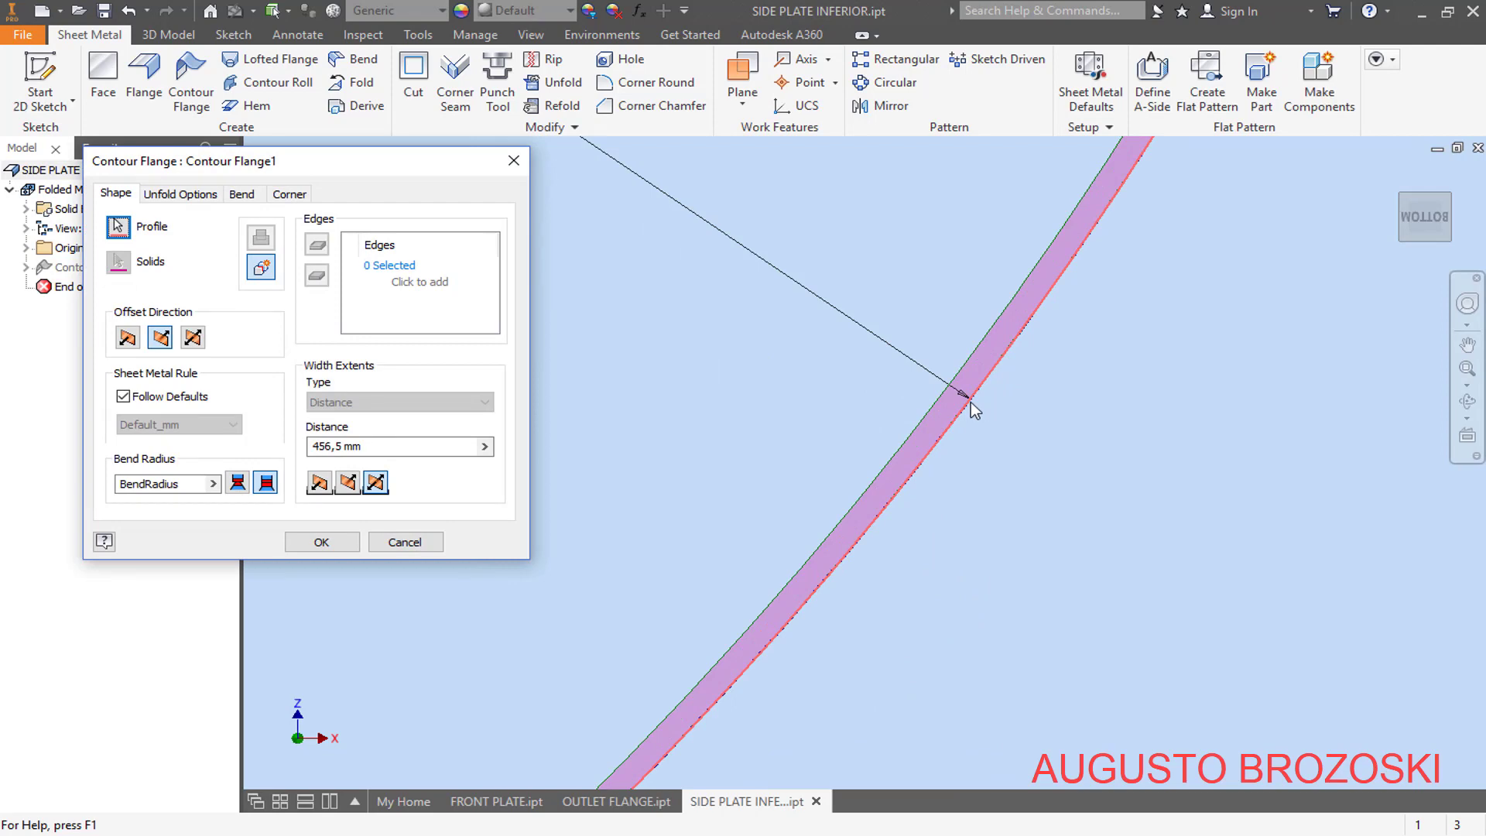
scroll(1007, 460, down, 4)
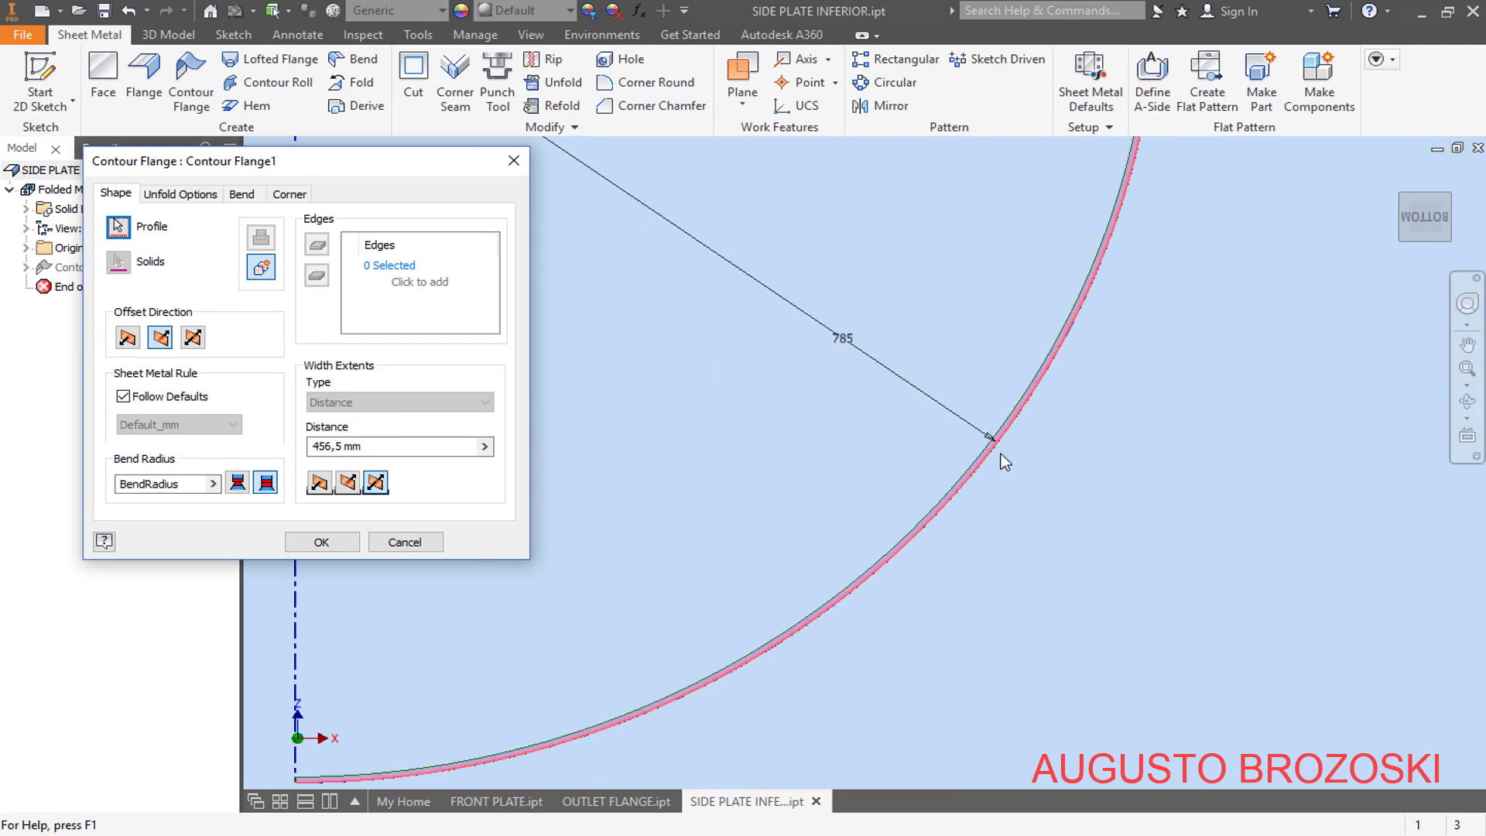
click(319, 542)
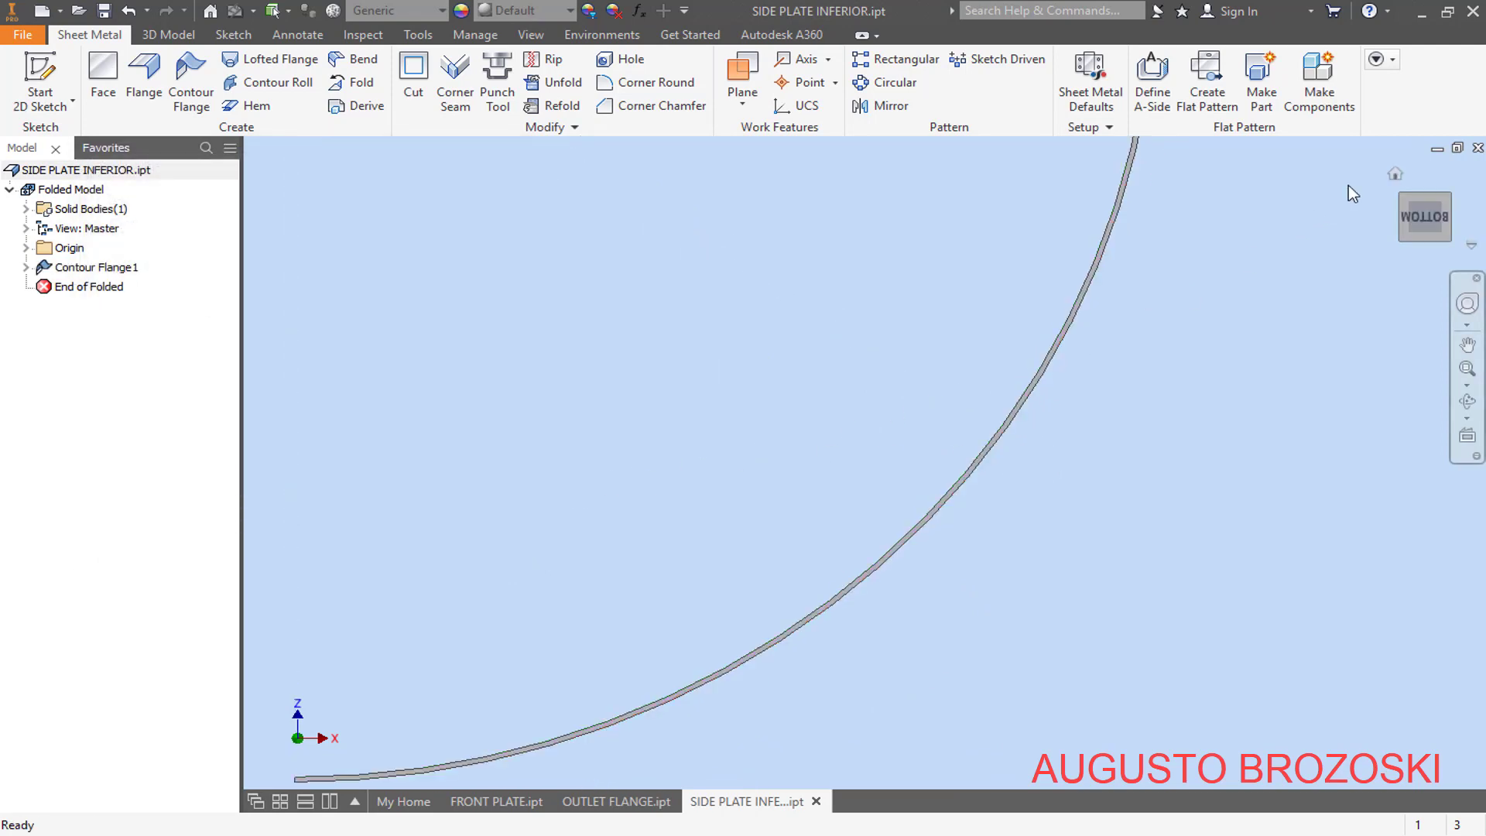
click(1390, 177)
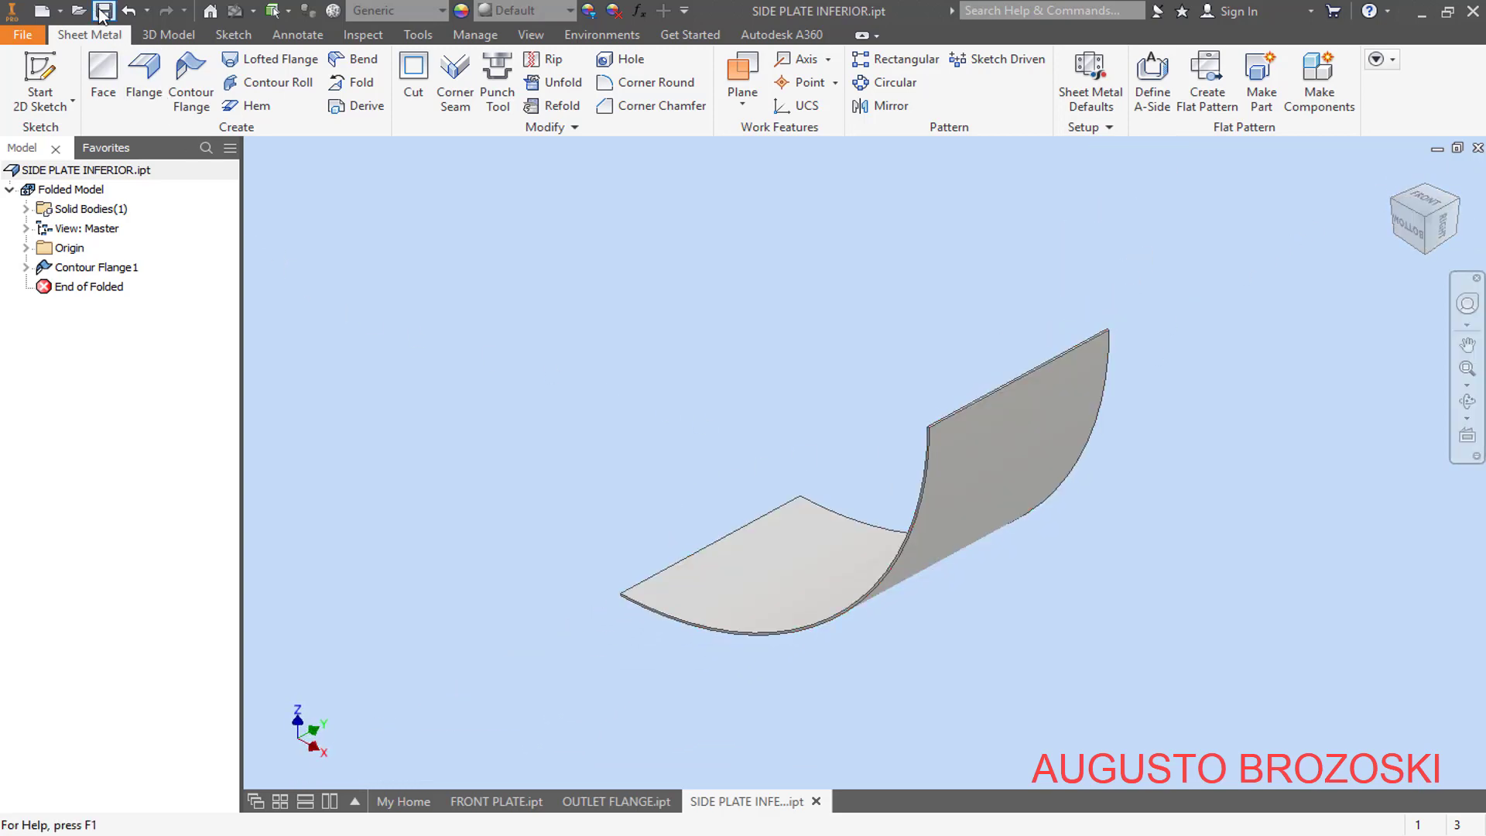
click(103, 13)
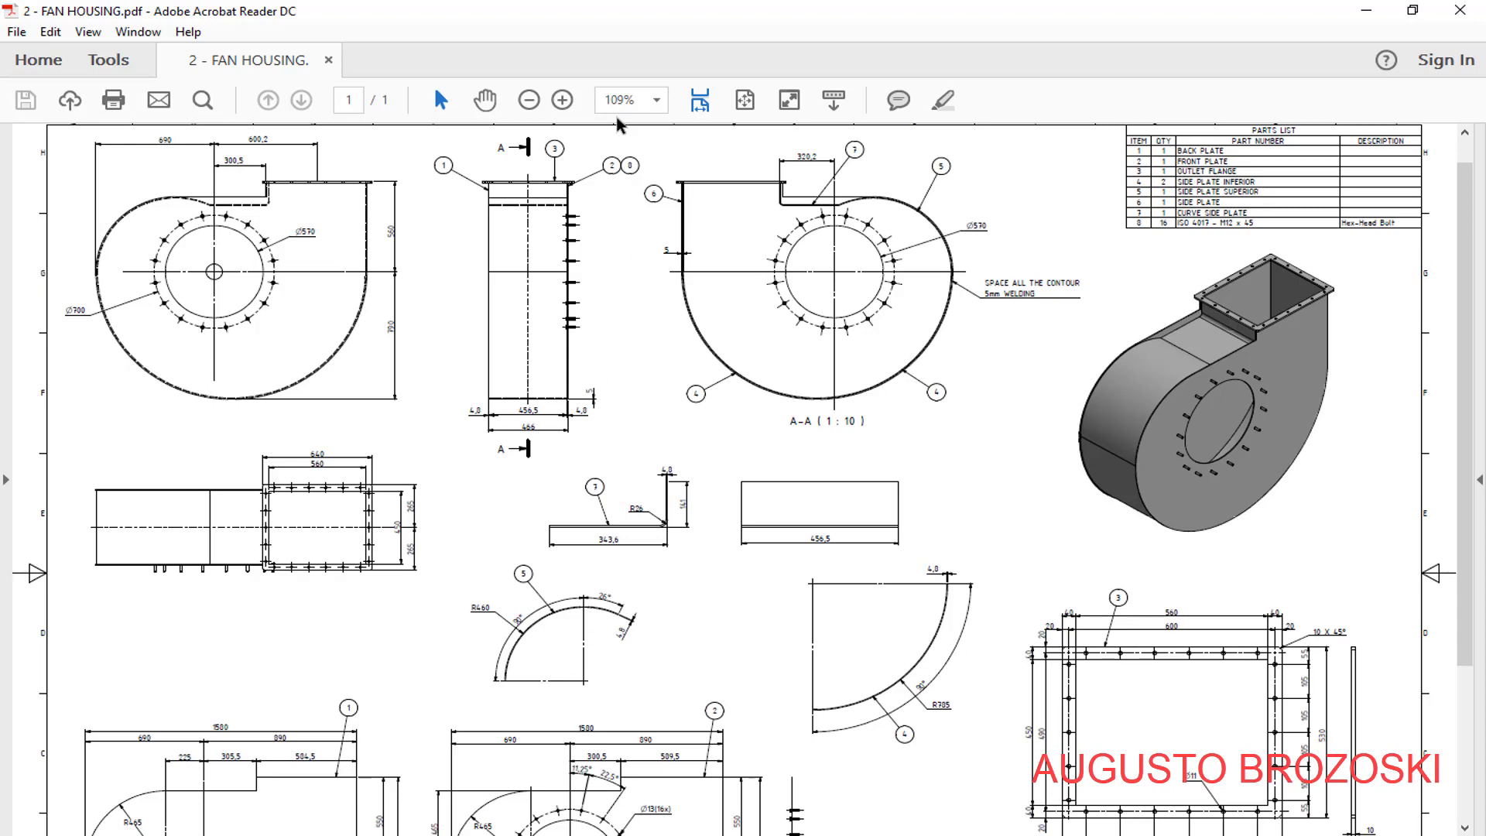
- Examine the detail of item 5, the curved superior side plate, in the fan housing PDF for its radius, angles and thickness
click(562, 100)
click(563, 100)
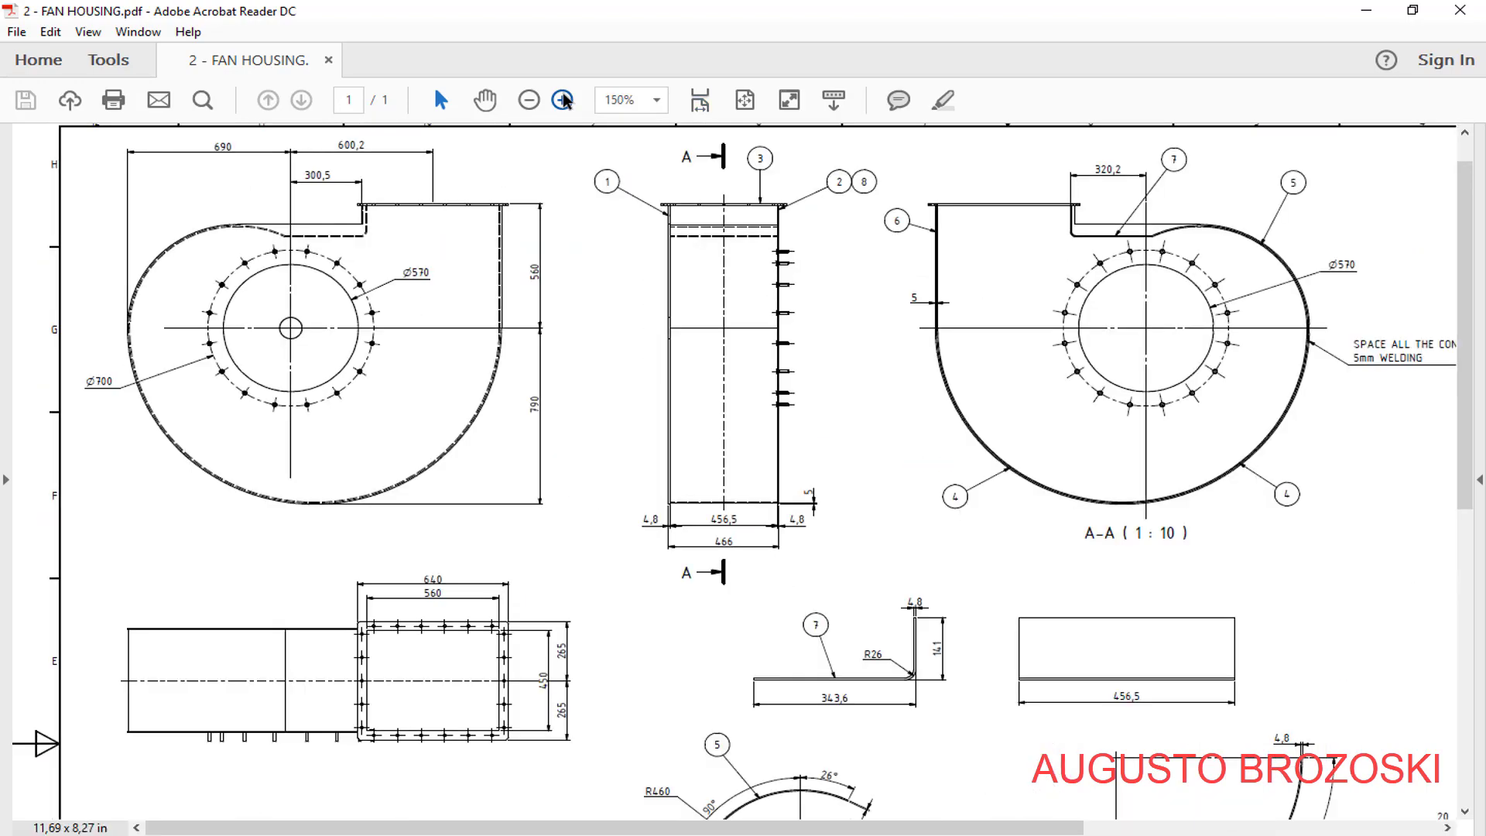
click(563, 100)
scroll(975, 480, down, 3)
scroll(972, 511, down, 3)
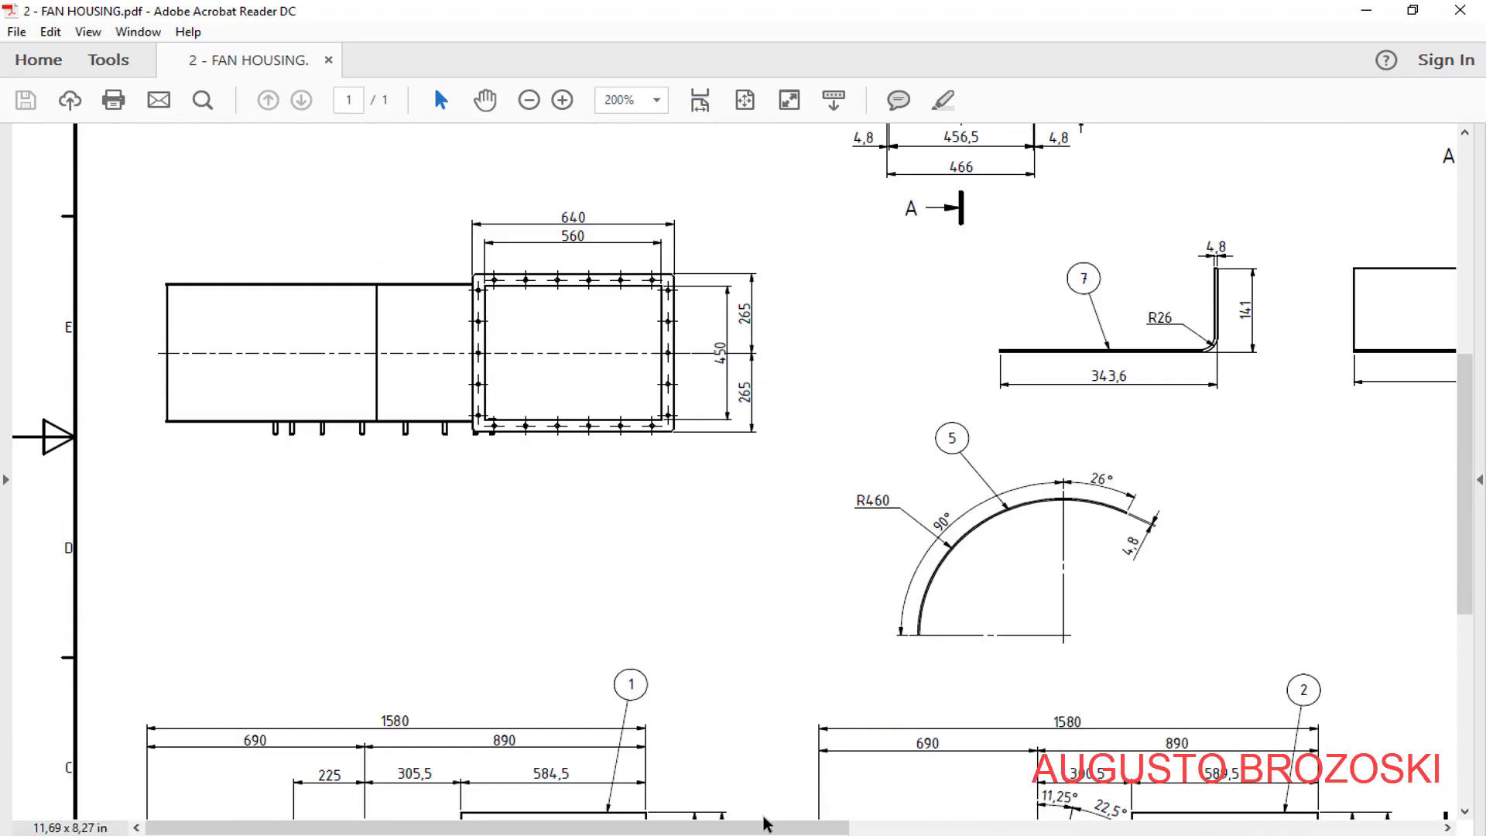
drag(764, 824, 929, 823)
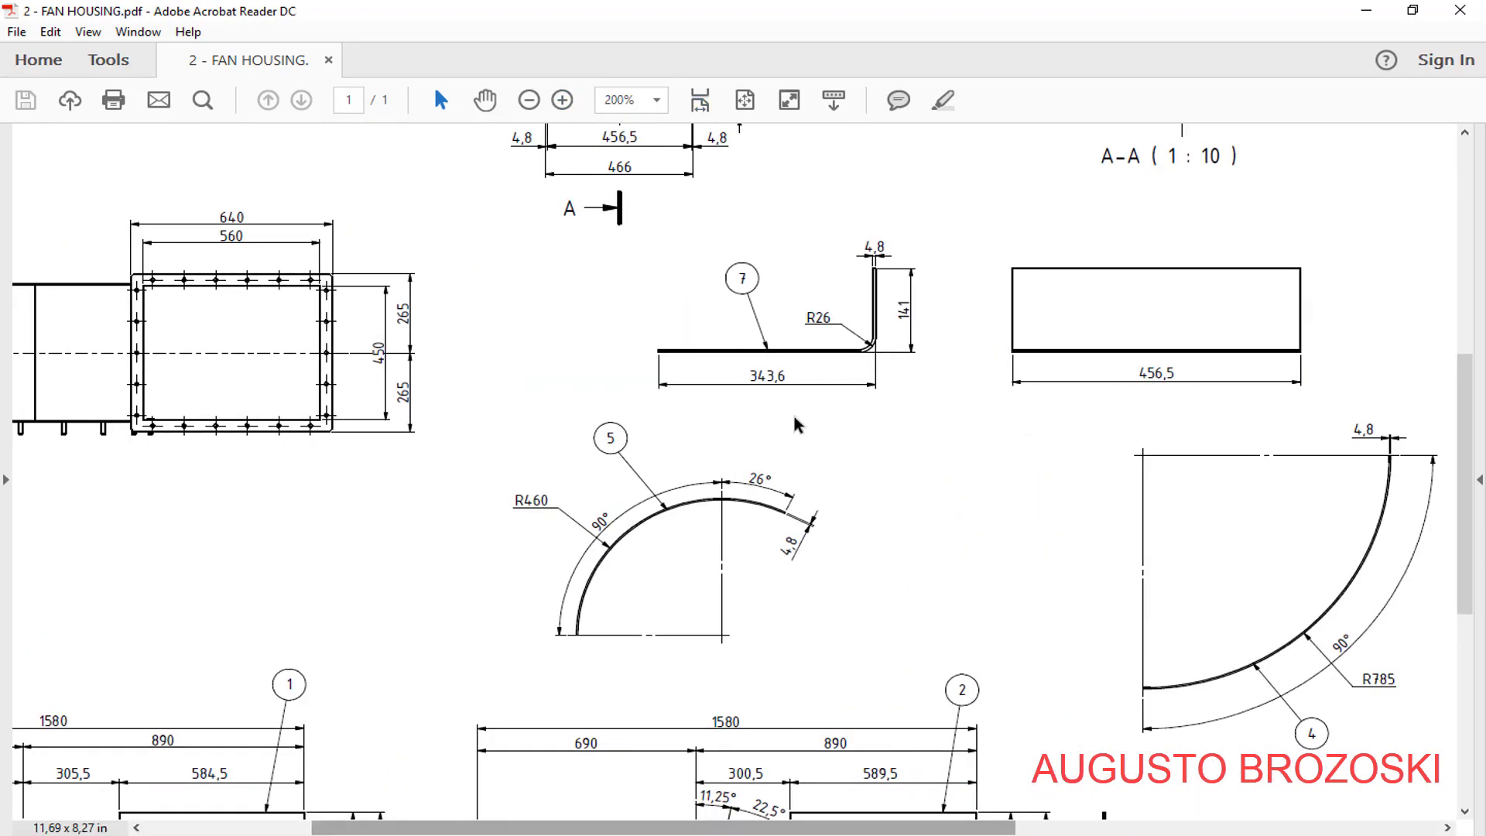
click(563, 99)
scroll(882, 488, down, 4)
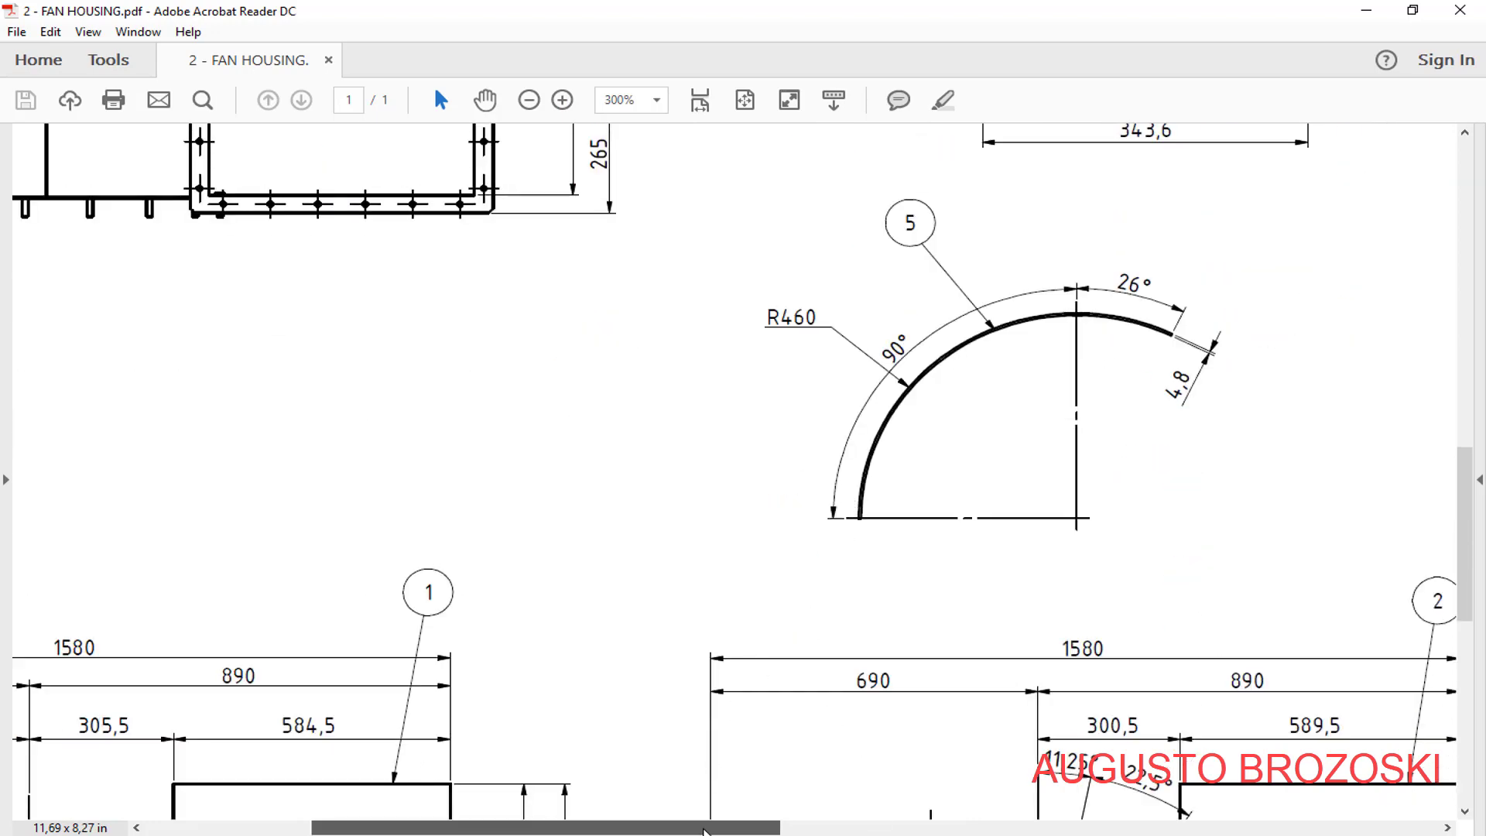
drag(704, 828, 842, 814)
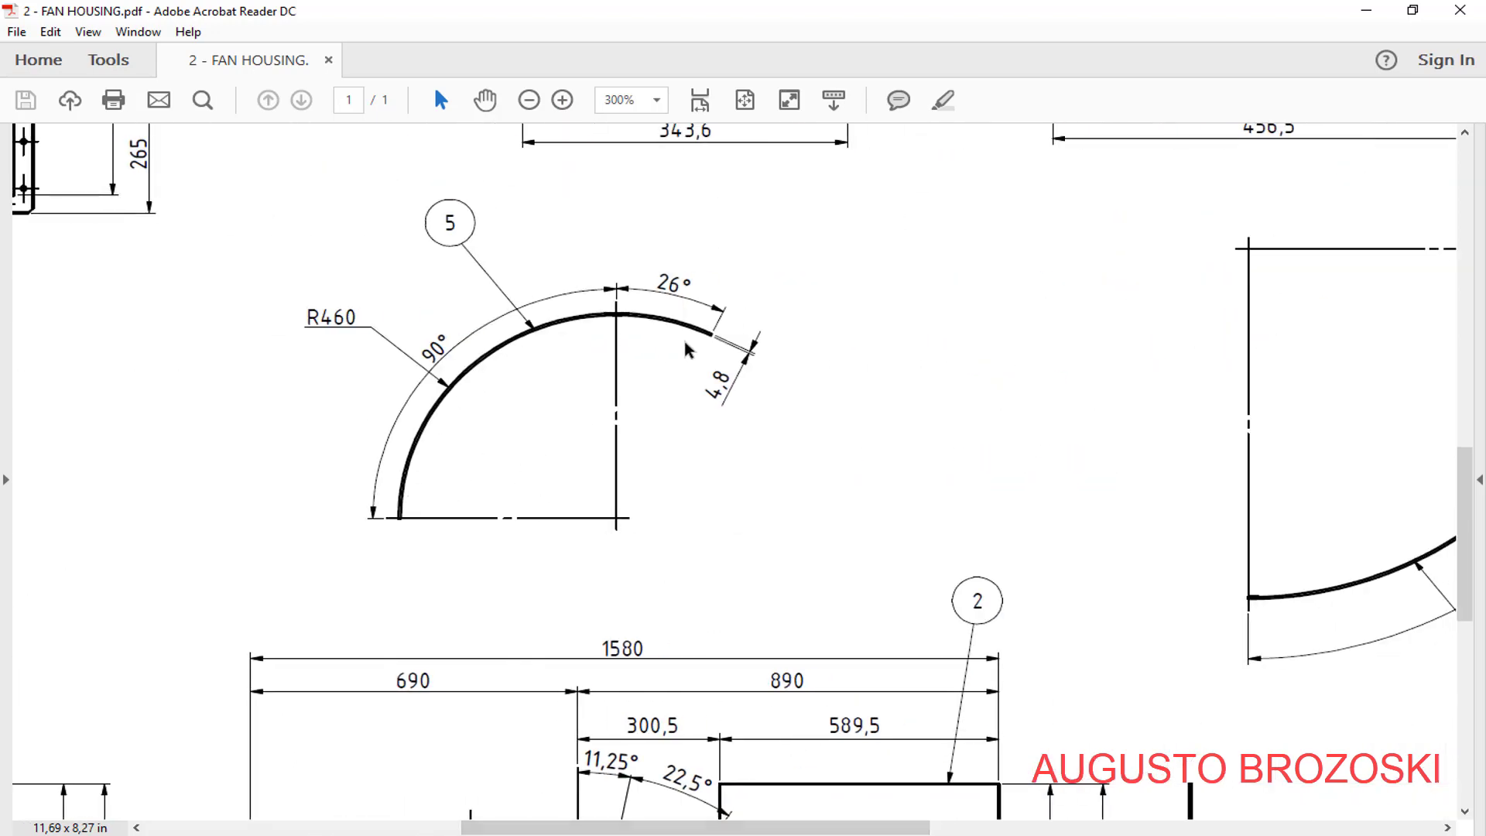
- Return to Inventor, create a part from the metric Sheet Metal (mm).ipt template, and save it as SIDE PLATE SUPERIOR
click(1366, 10)
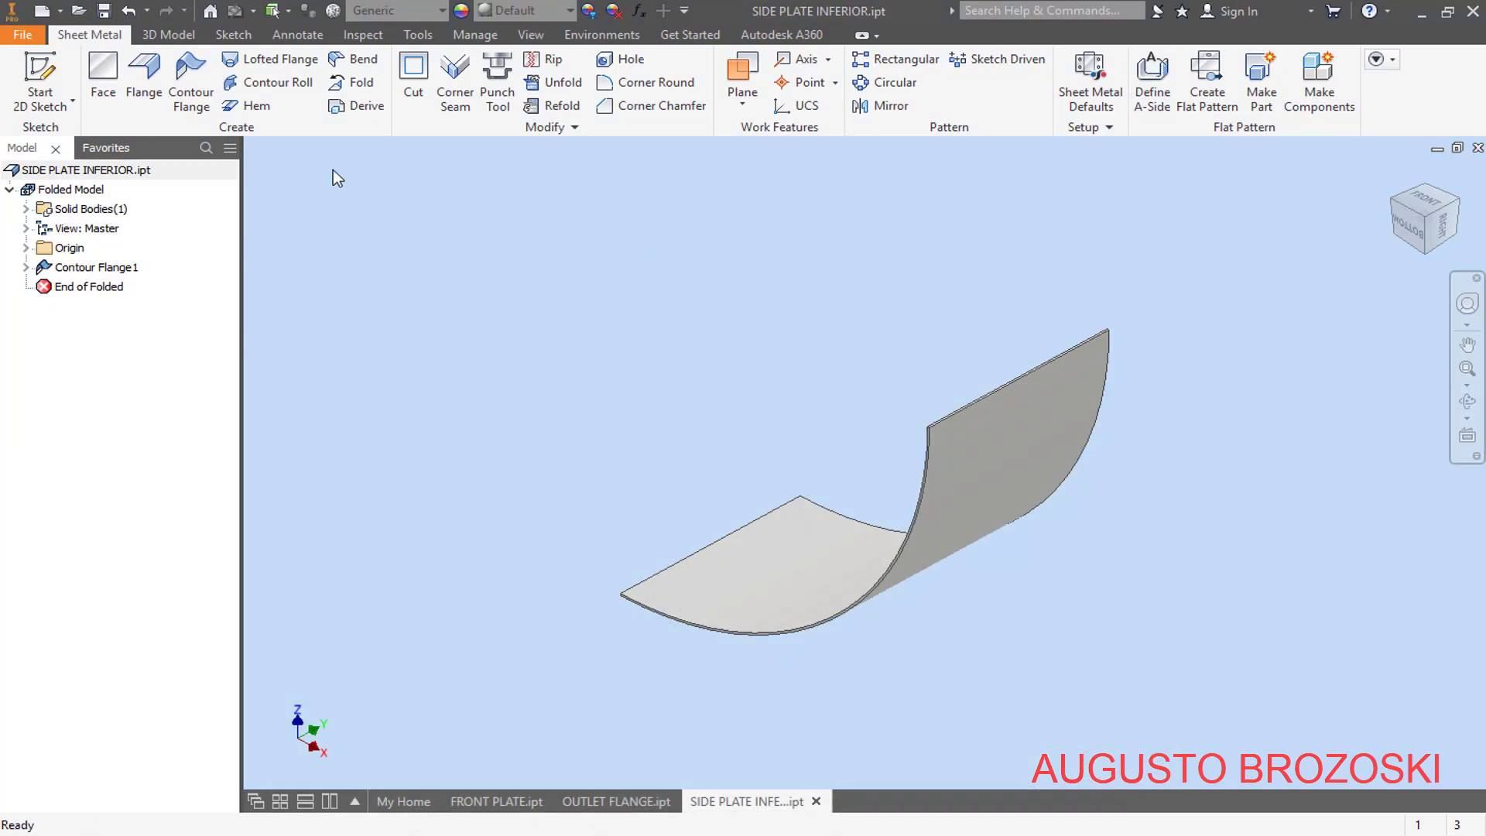
click(42, 10)
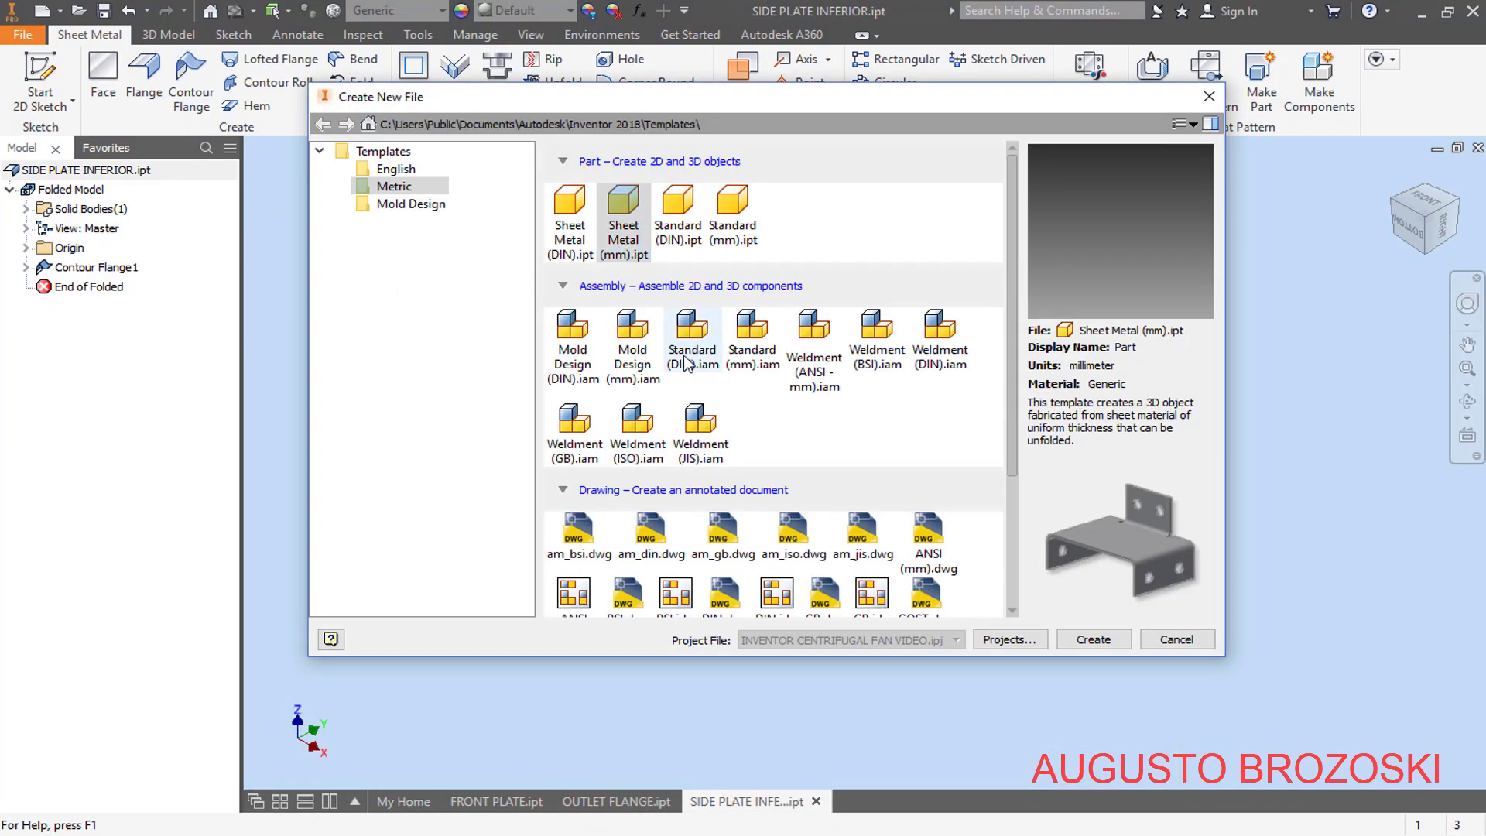
click(1088, 639)
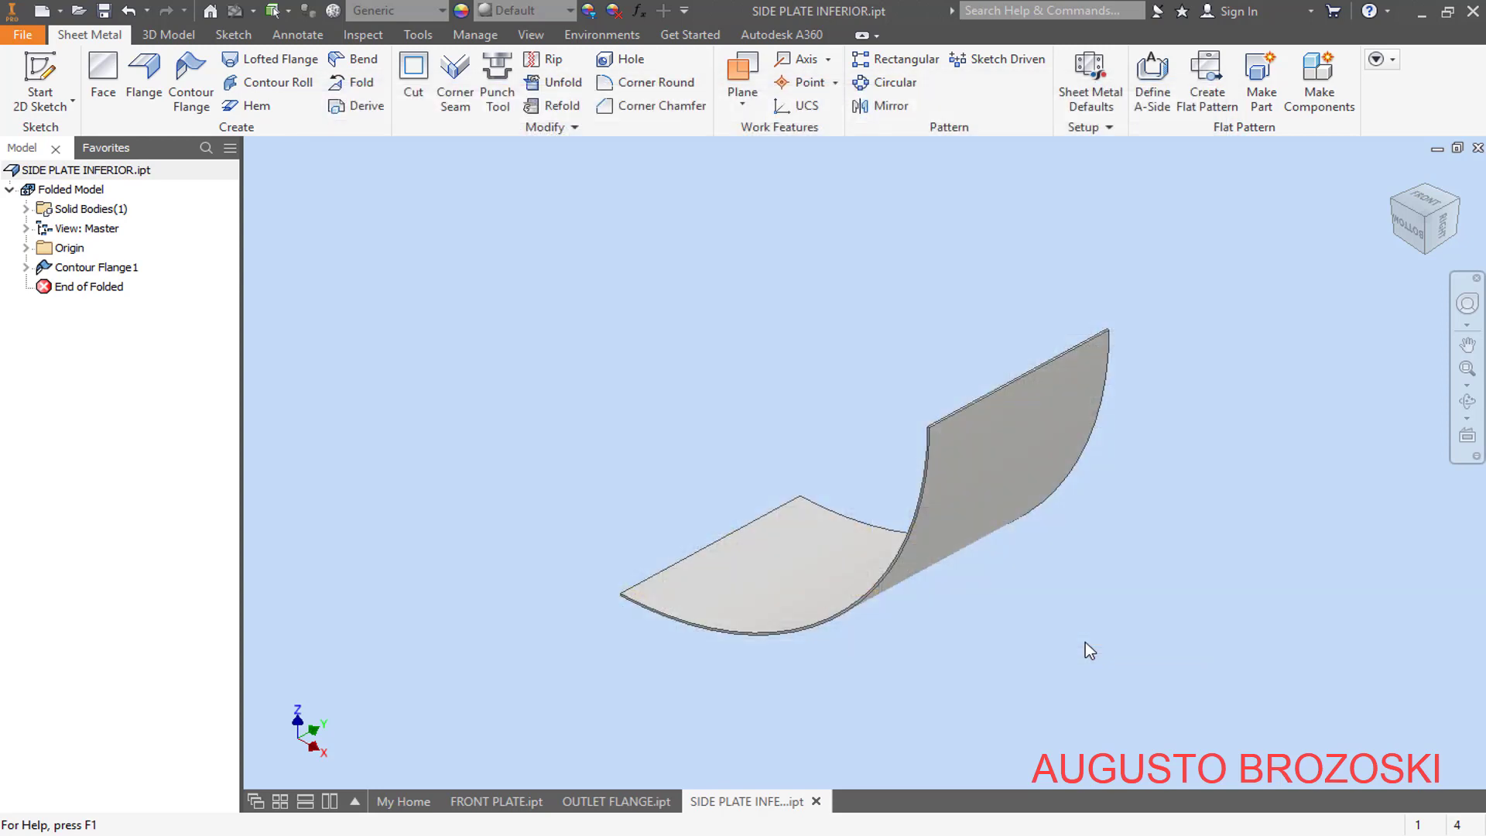
click(105, 12)
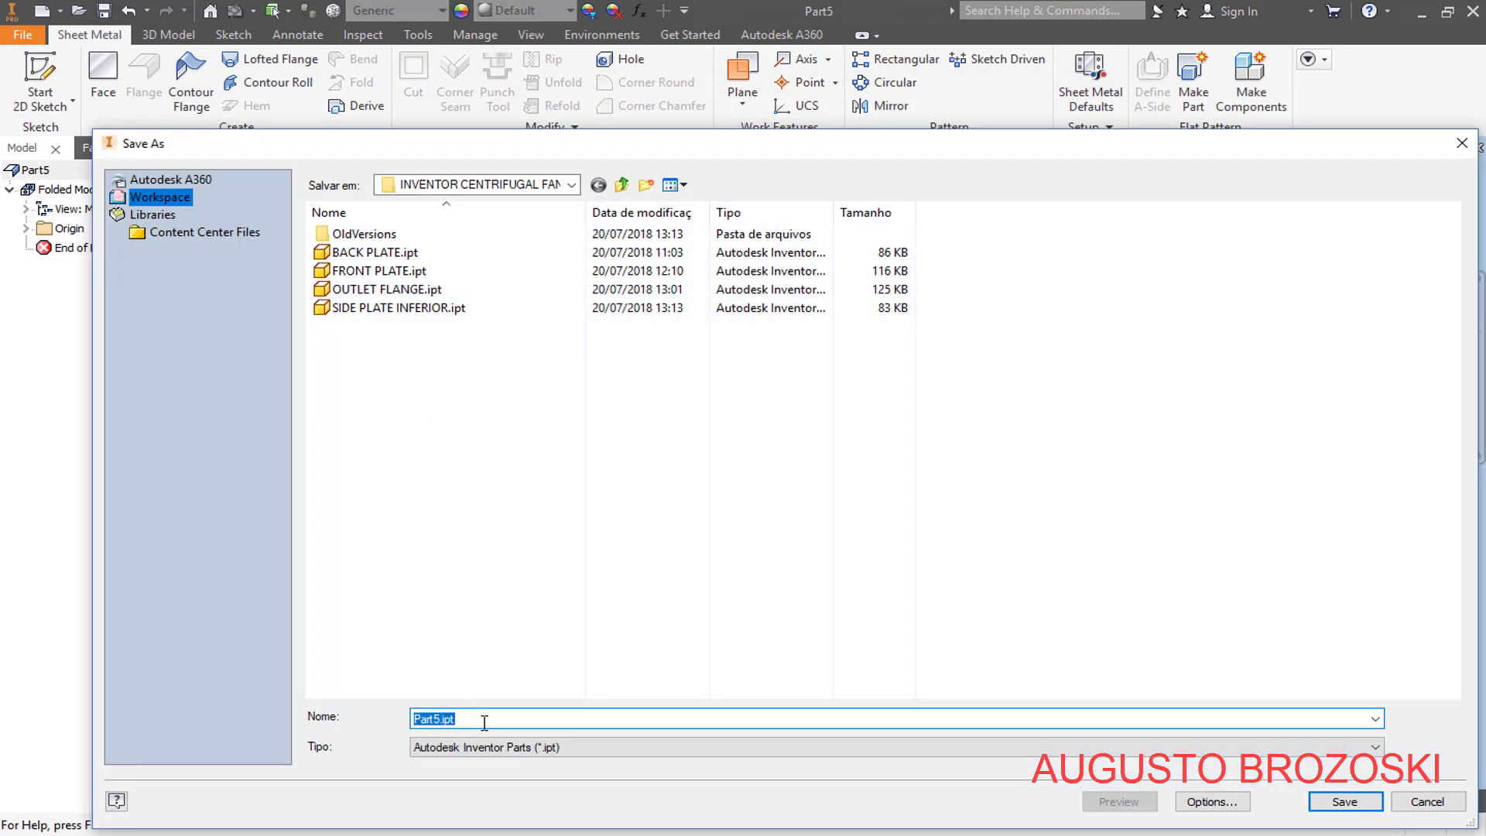
text(SIDE PLA)
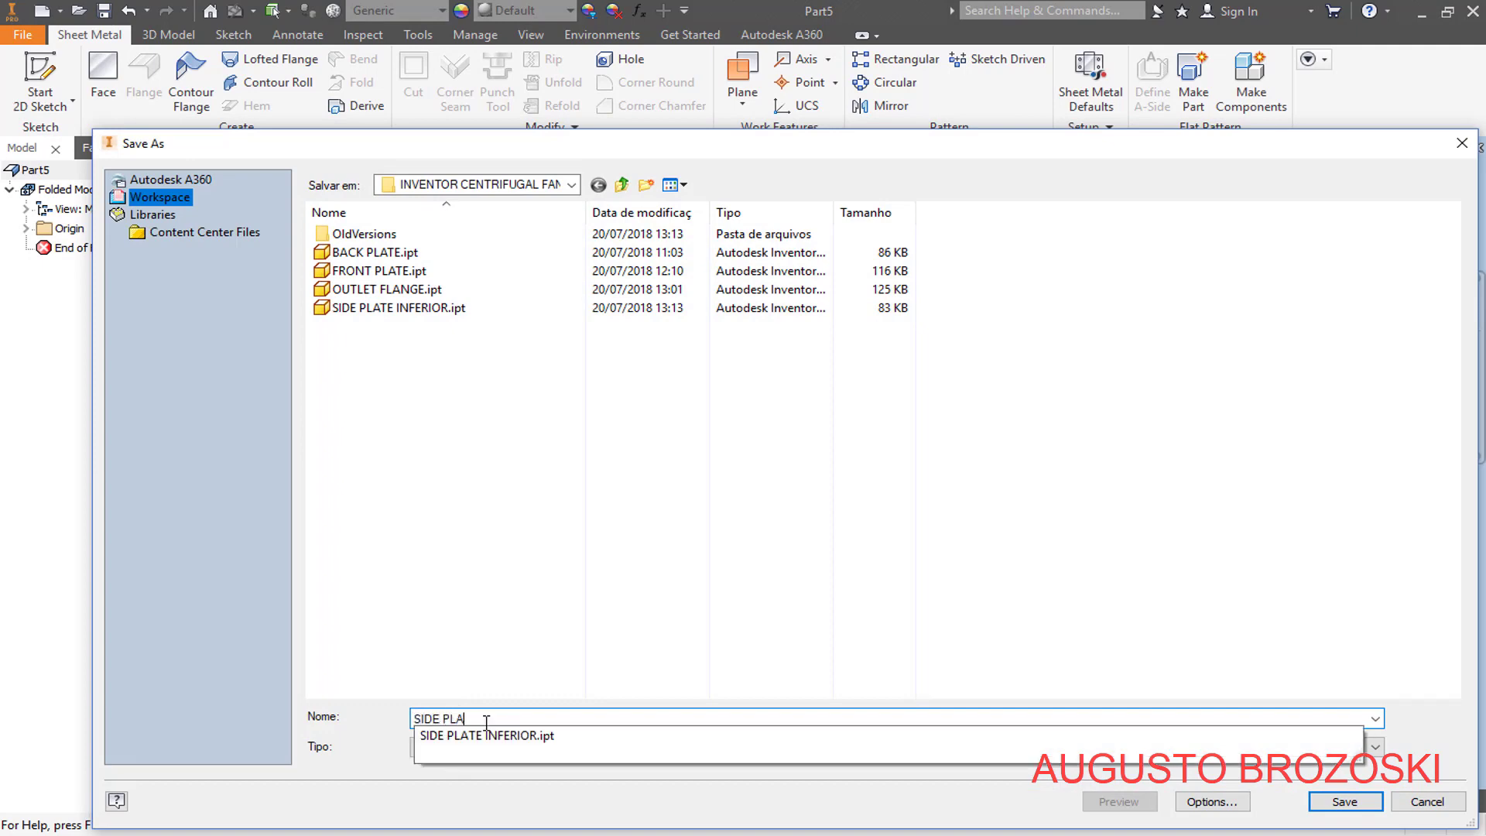
text(TE SUPERIOR)
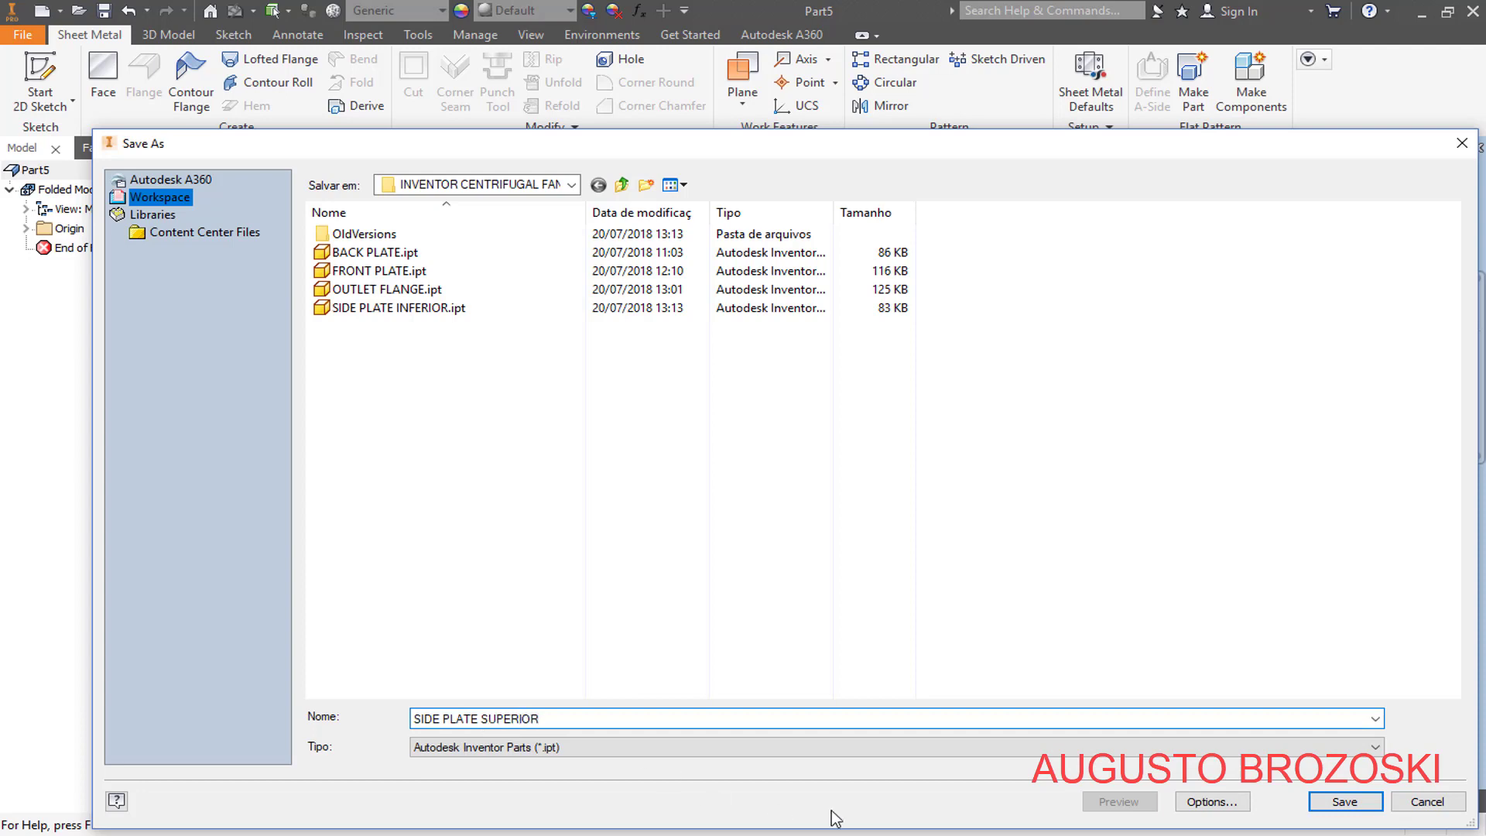
click(1339, 801)
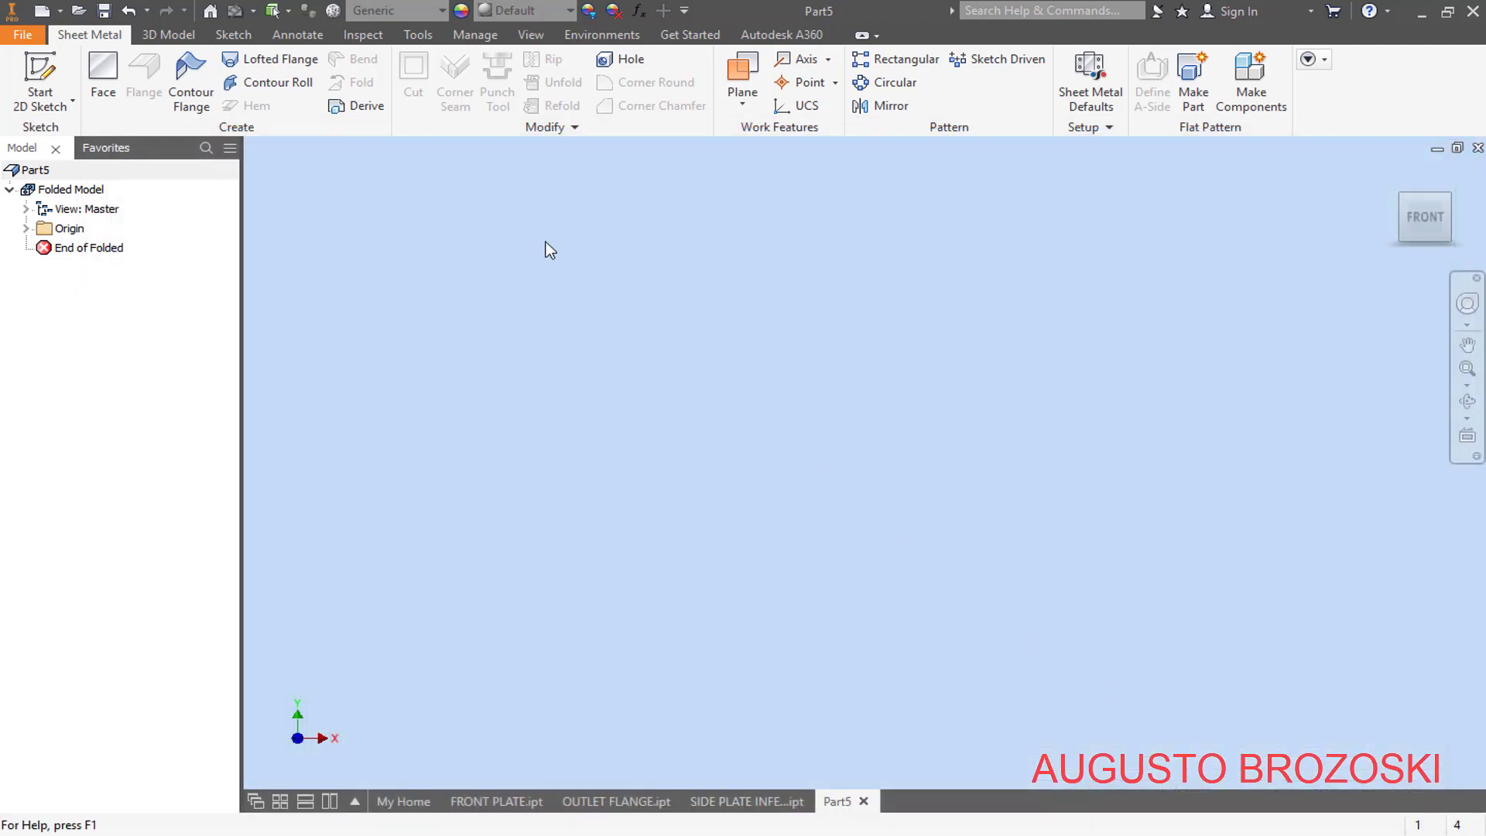
- Start a sketch on the XZ plane and draw a circle about 25 mm in diameter centred on the origin
click(43, 74)
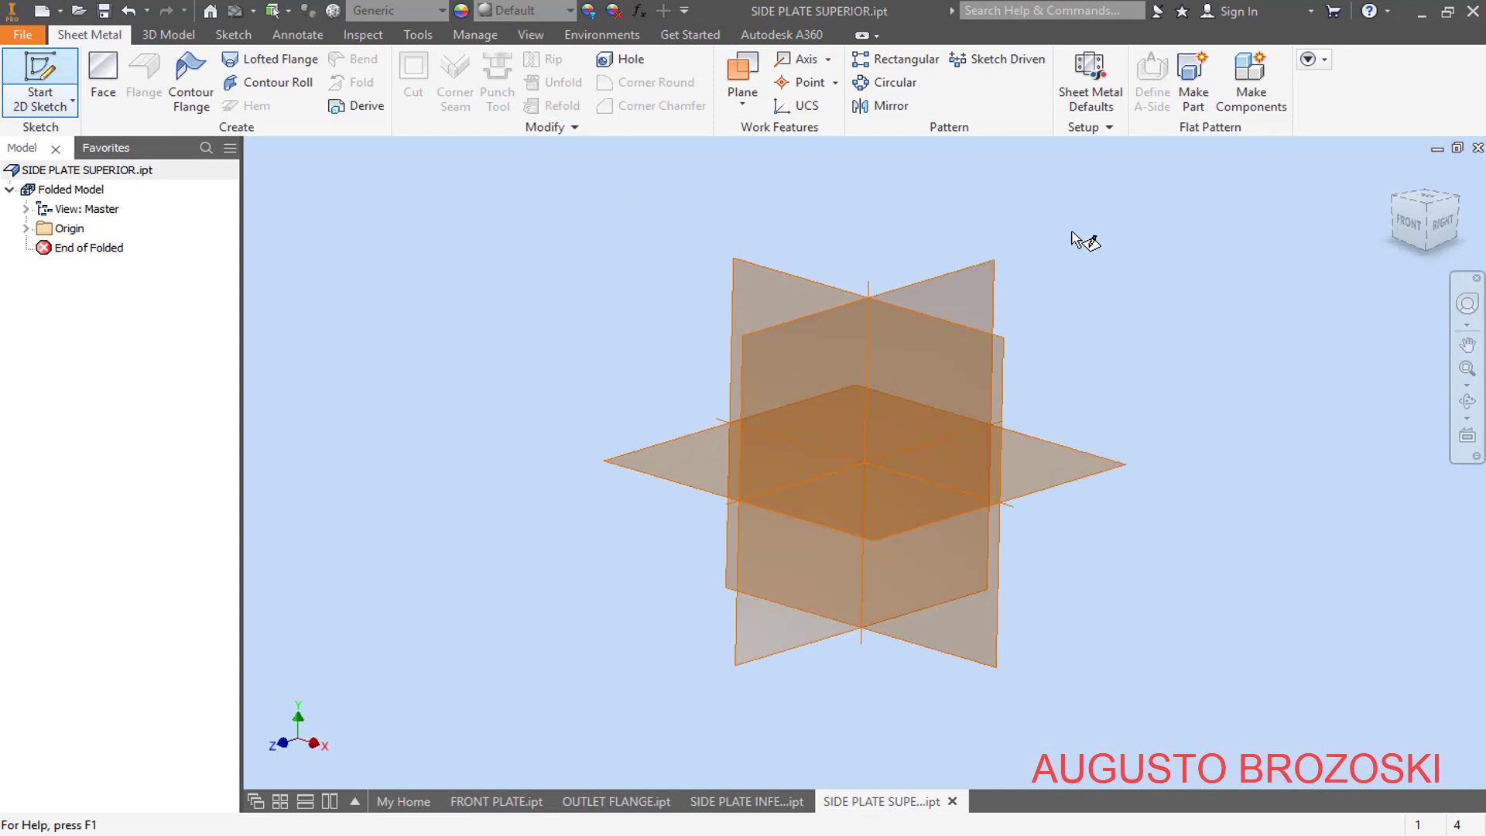
drag(1398, 170, 1241, 180)
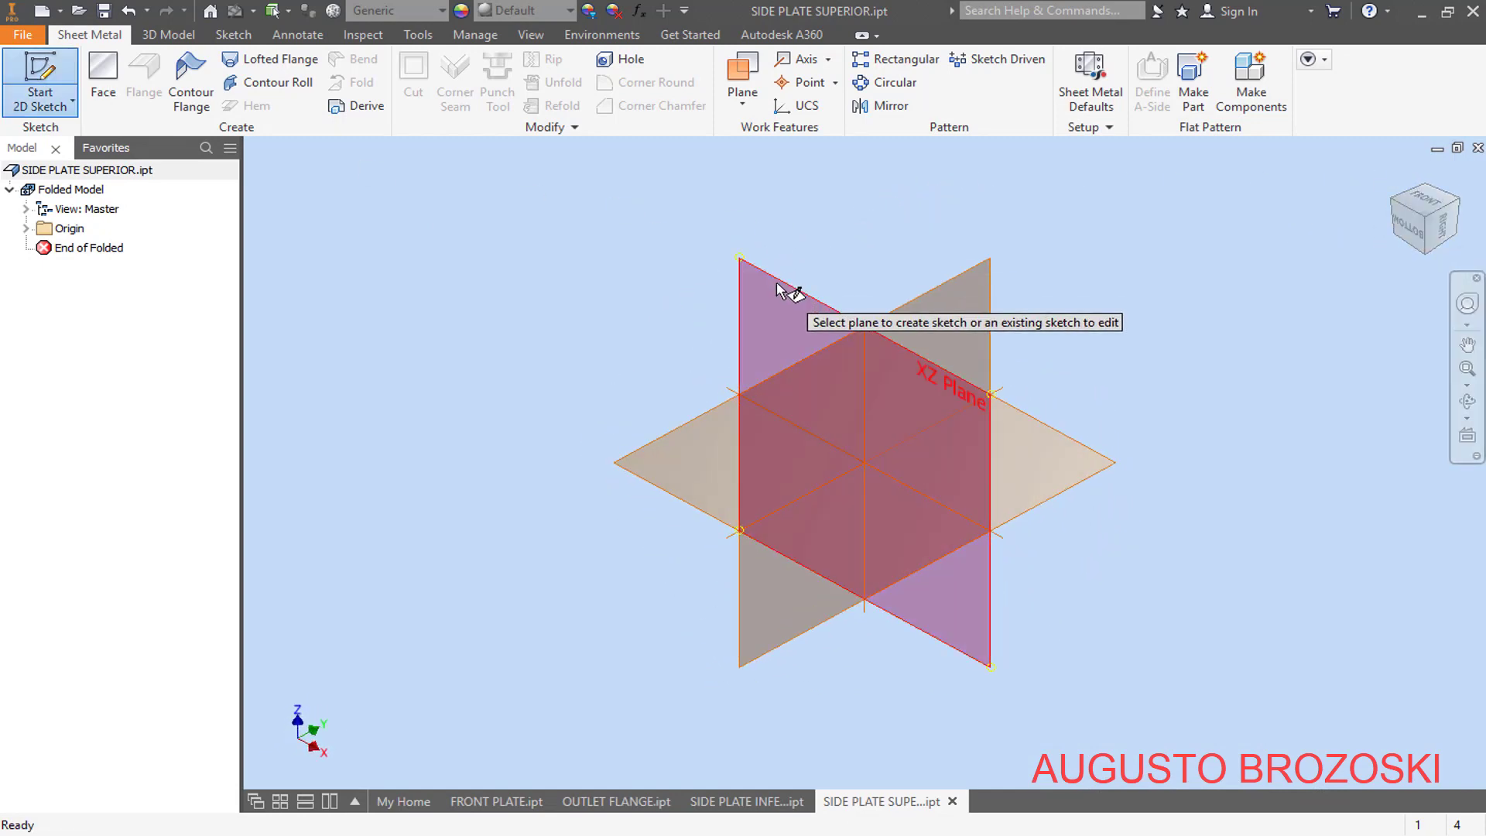
click(782, 292)
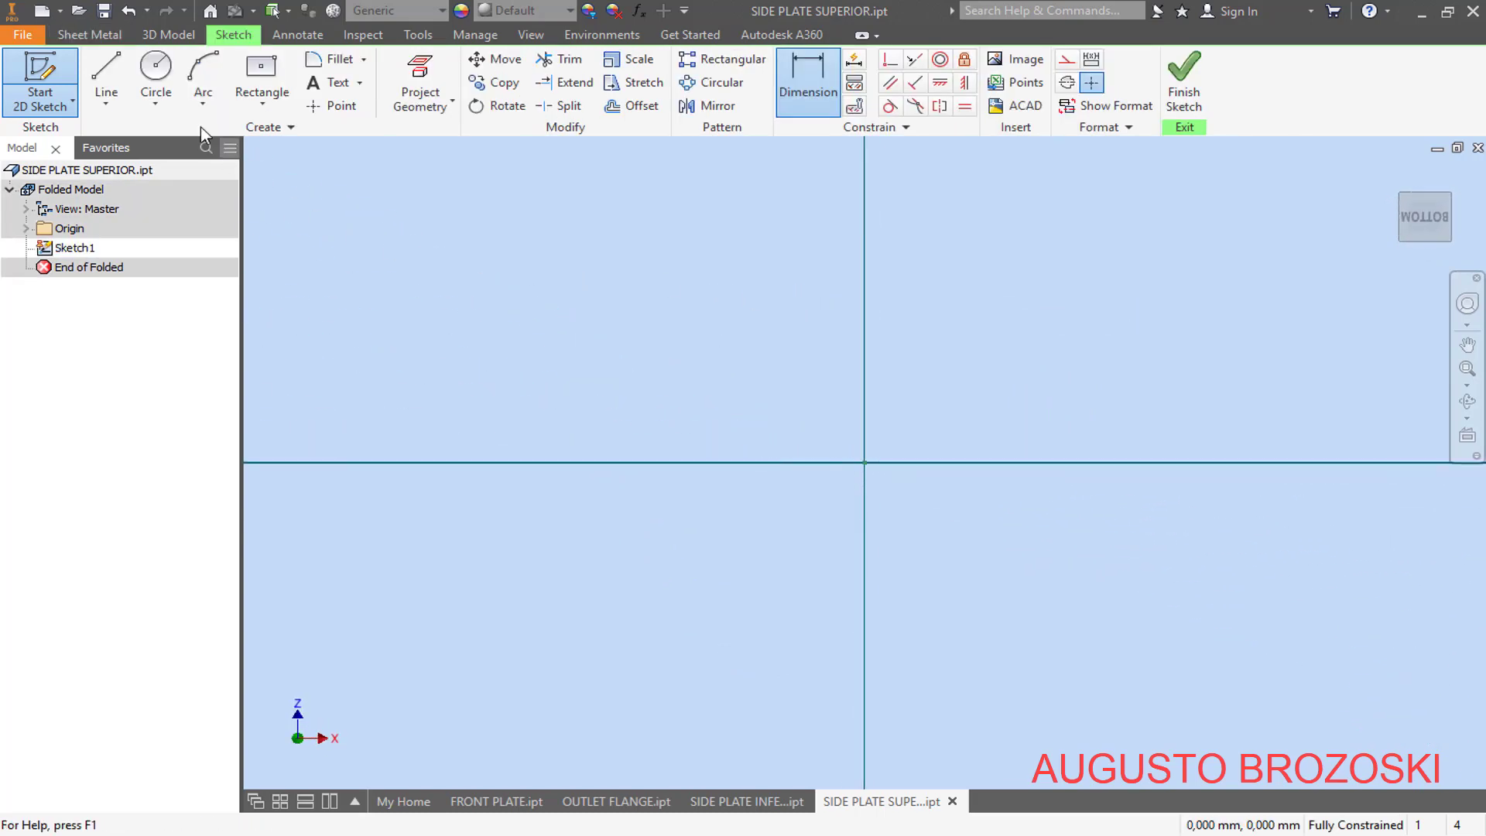
click(155, 78)
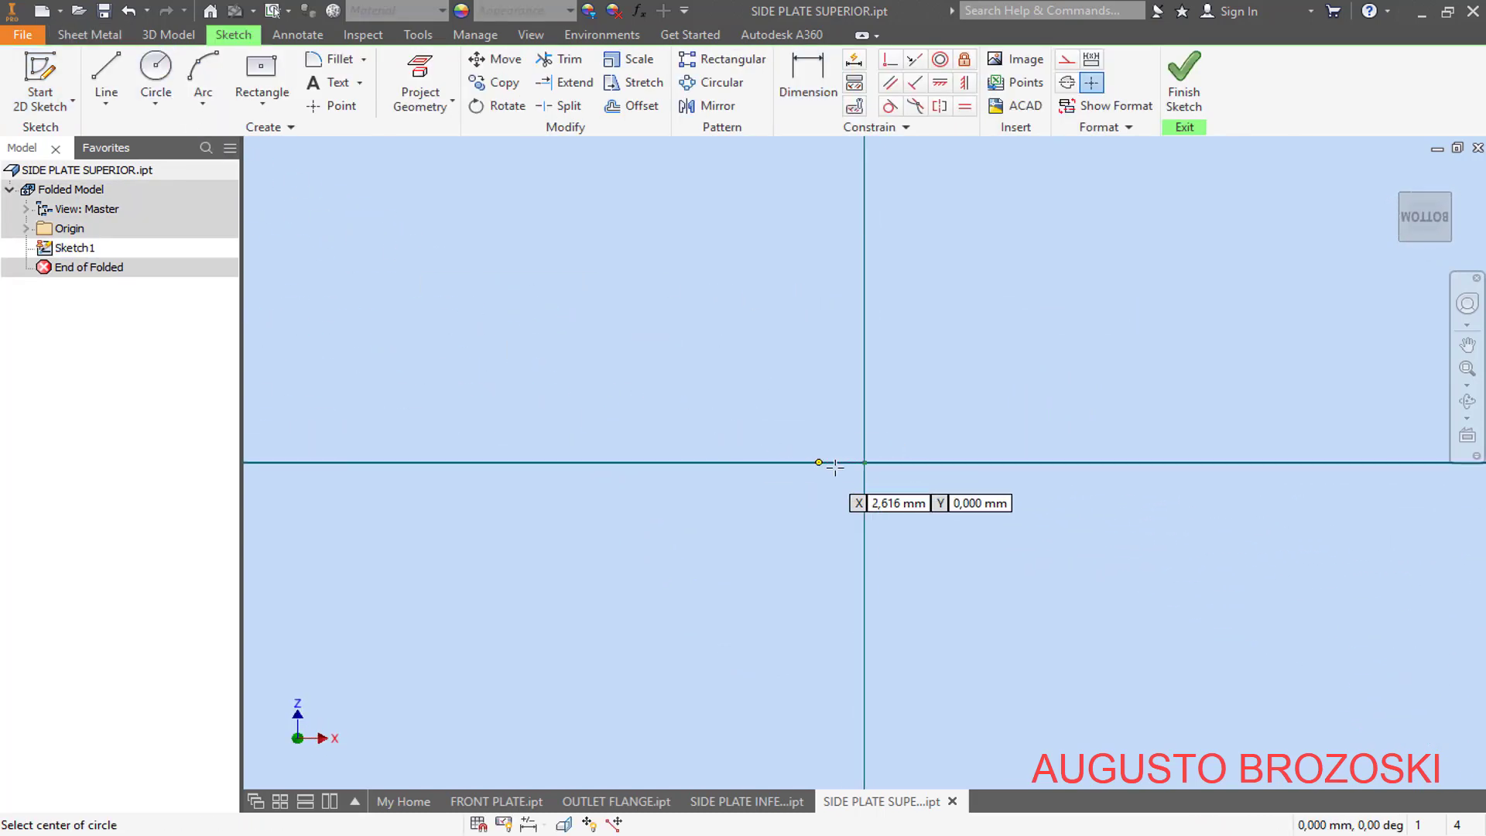
click(864, 462)
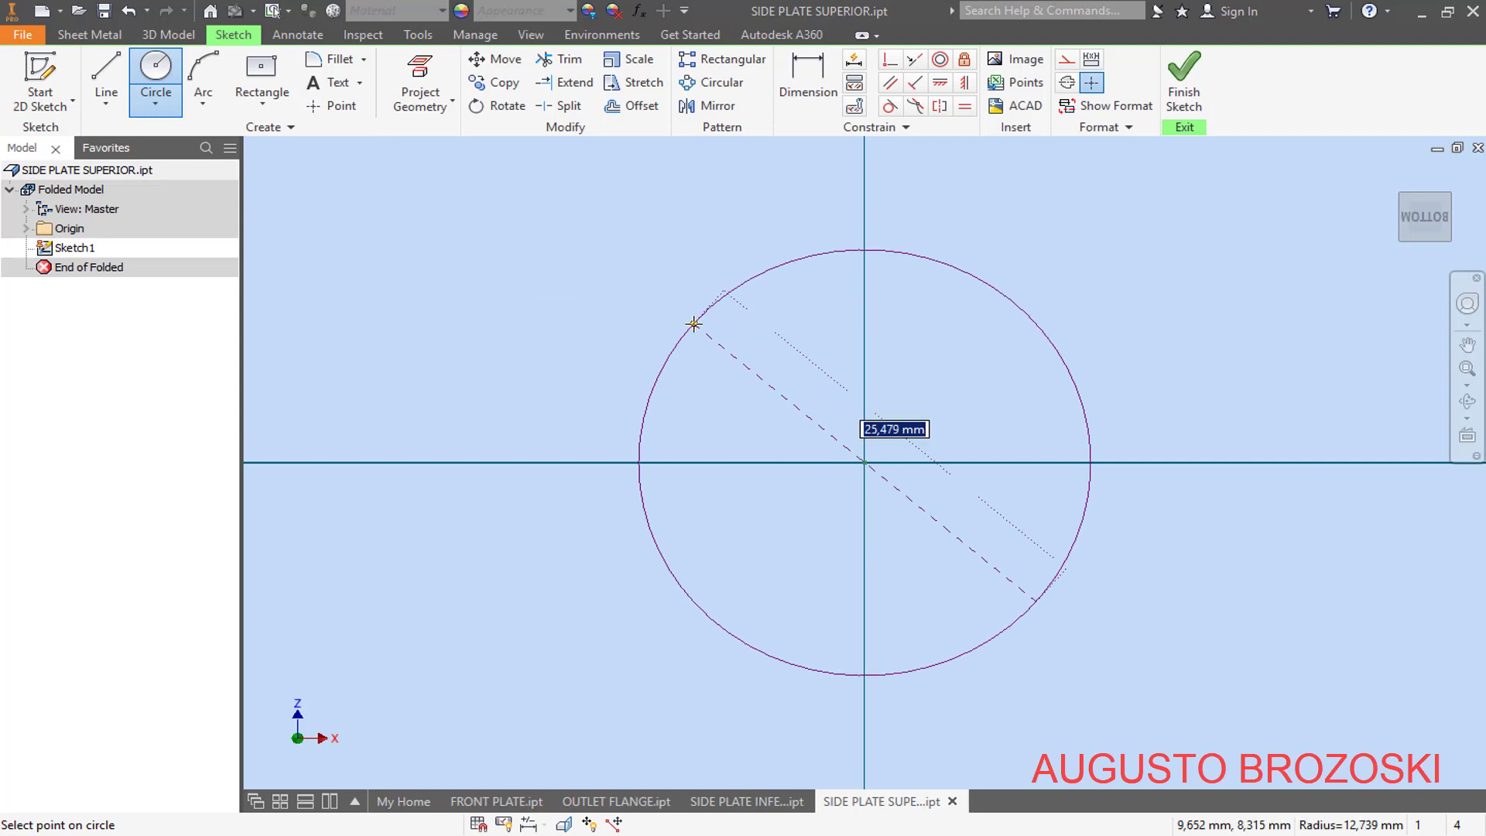
click(693, 324)
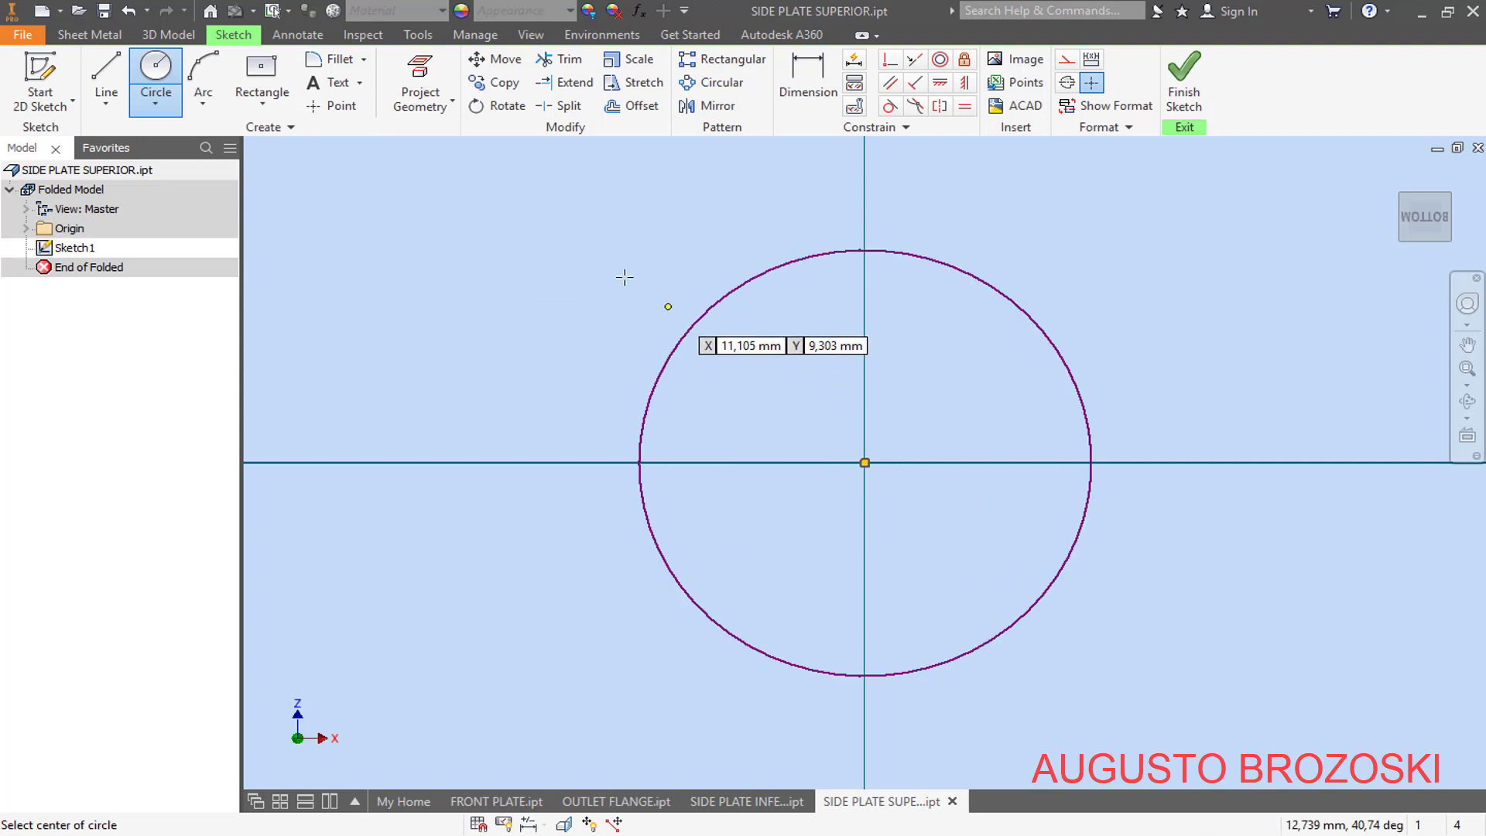
- Draw three lines from the circle's centre to its edge: one horizontal to the left, one vertical upward, and one inclined about 20° right of vertical
click(109, 78)
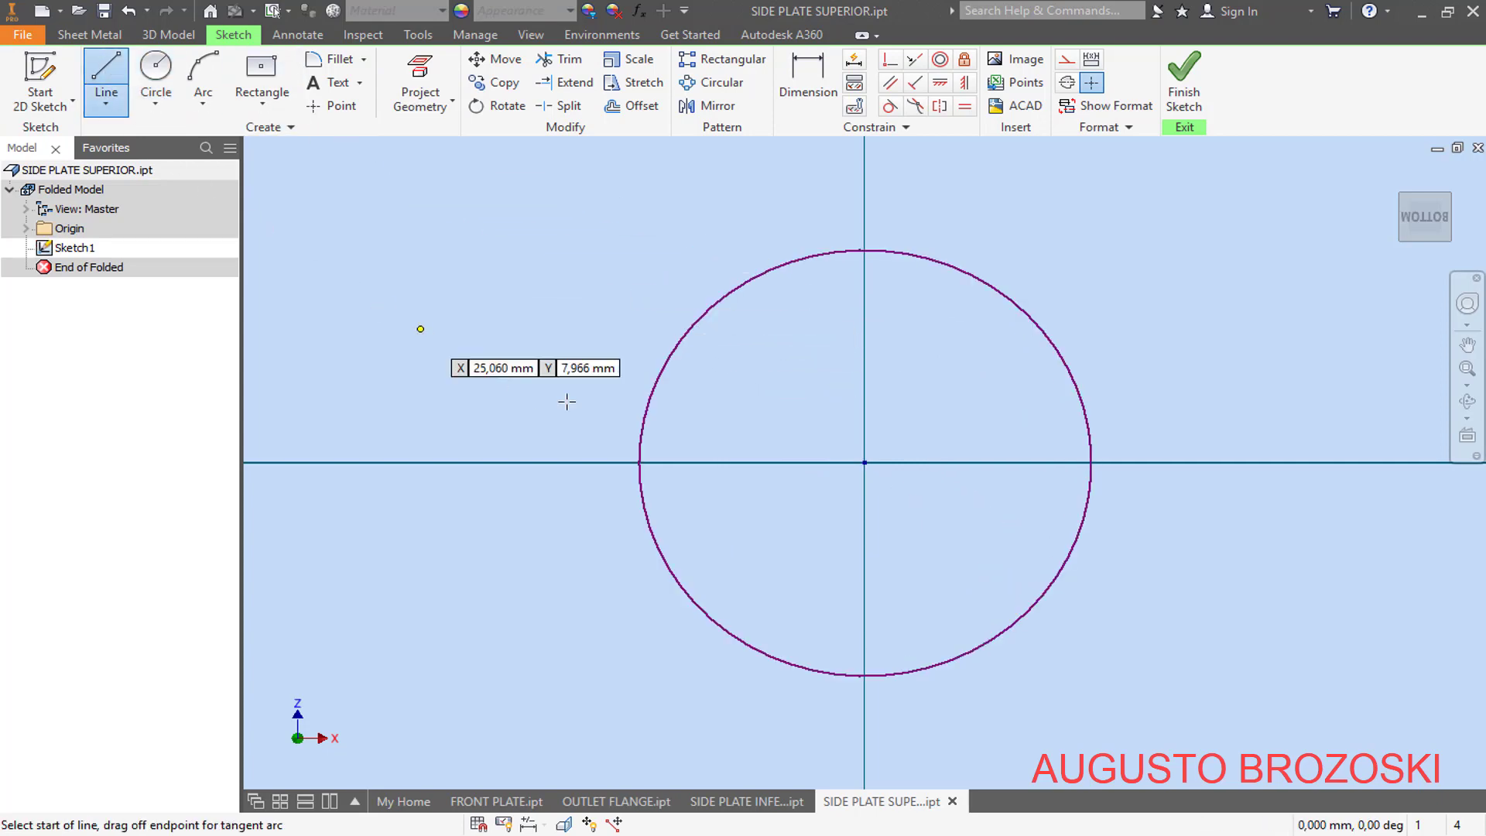
click(865, 463)
double_click(639, 462)
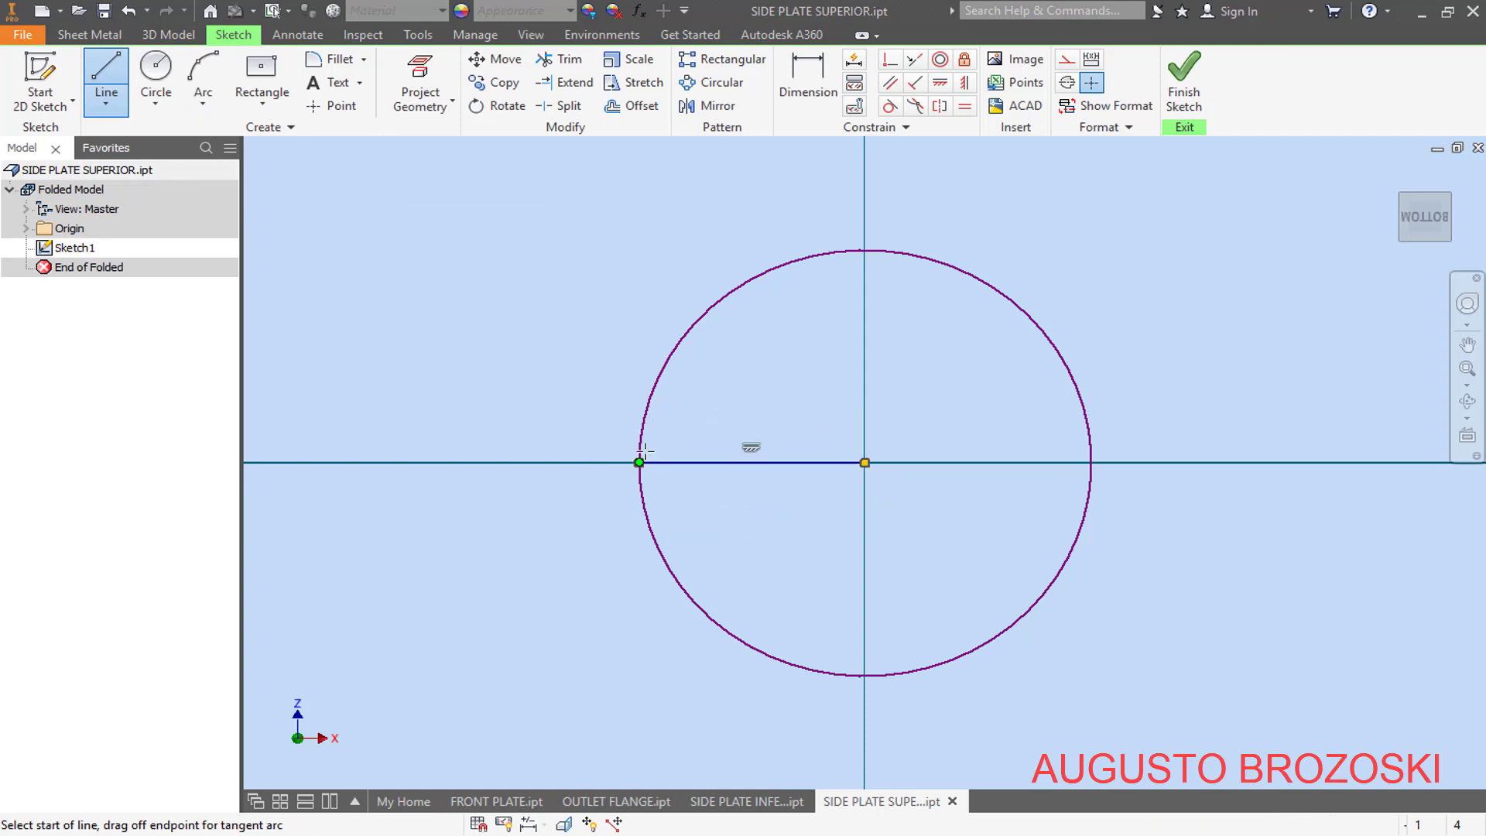
click(865, 463)
double_click(865, 250)
click(865, 463)
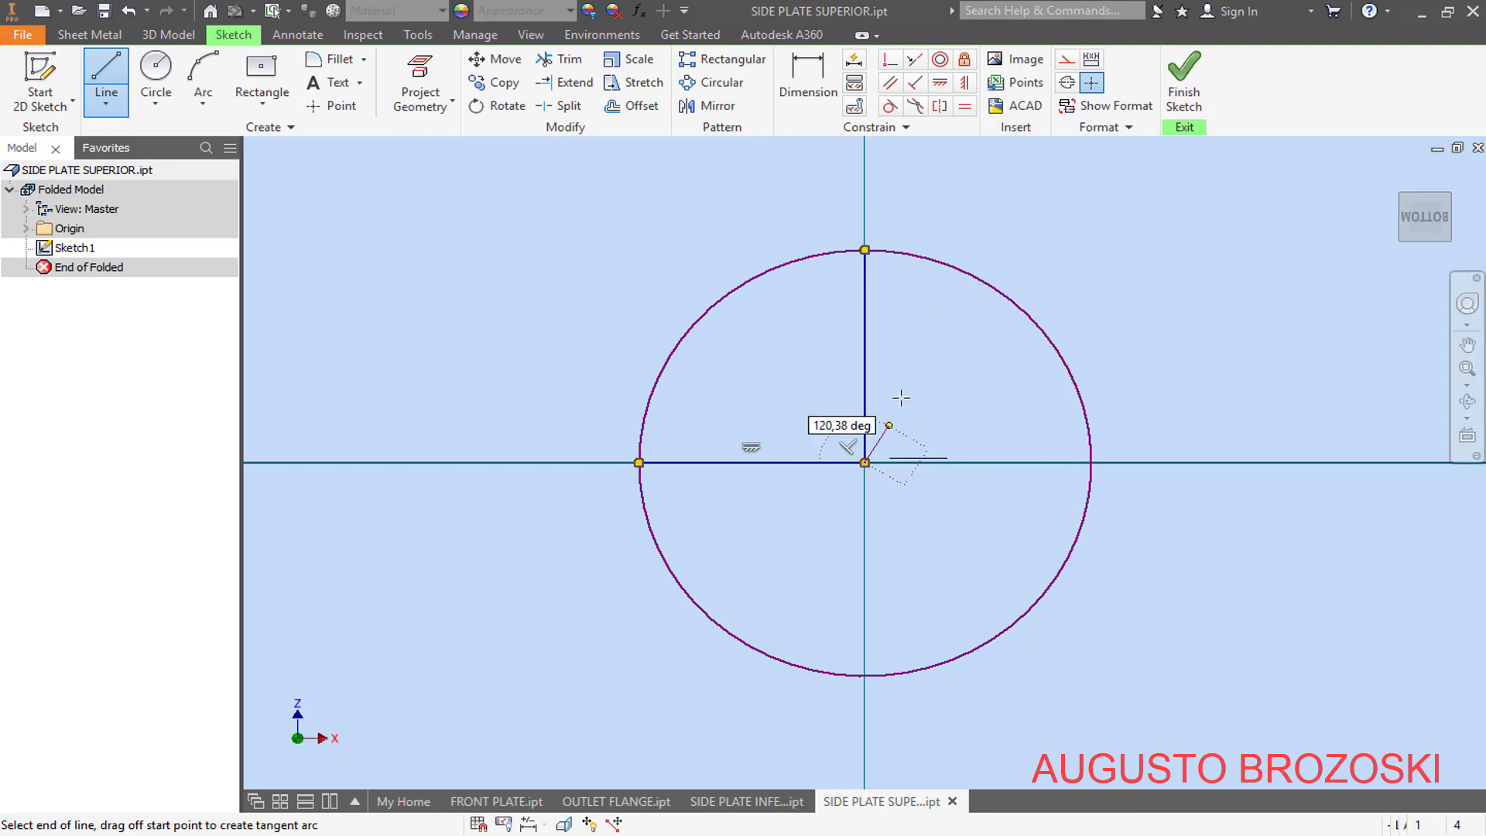
double_click(943, 262)
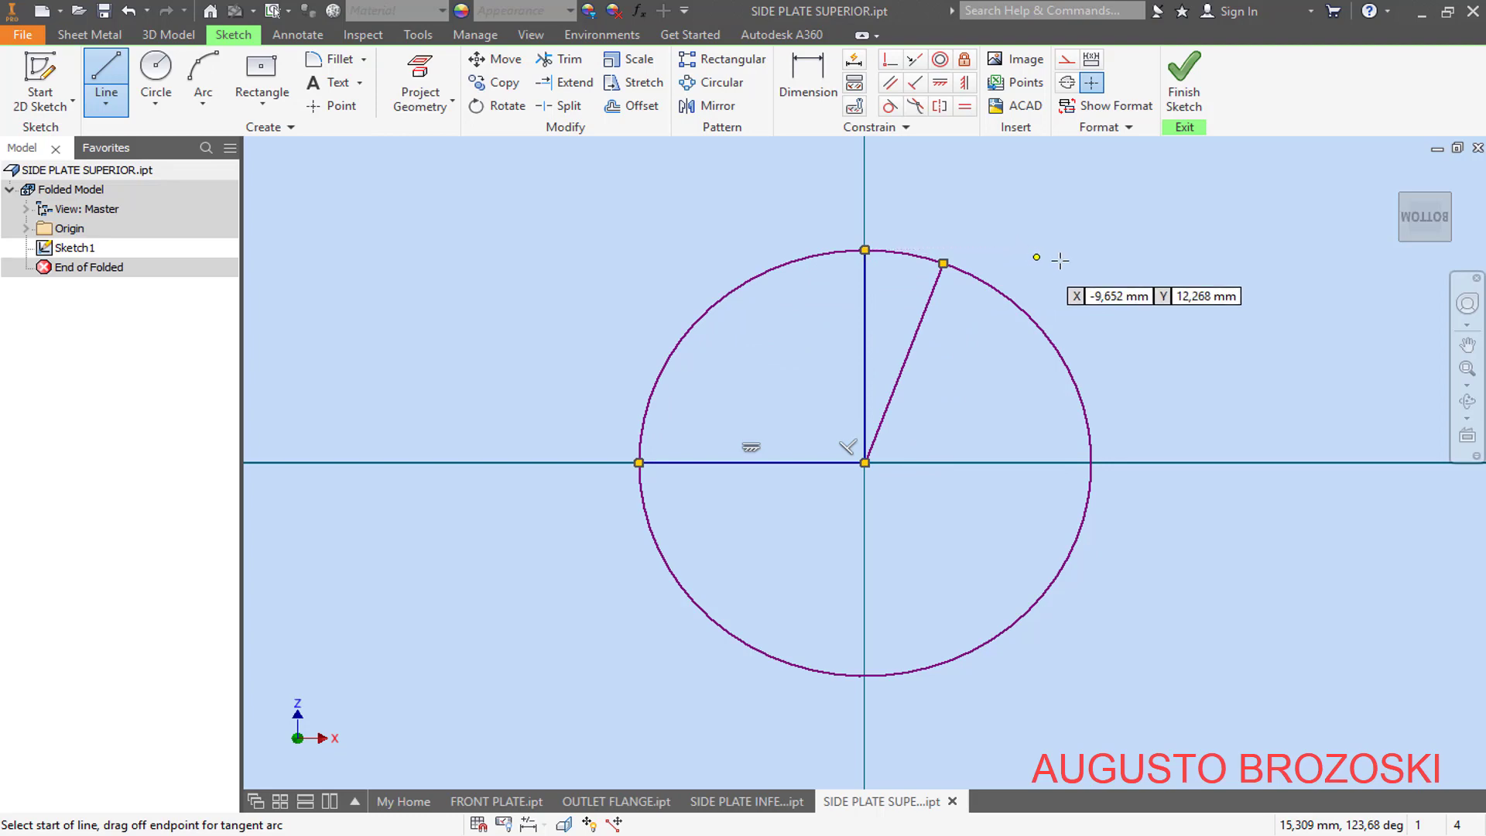
key(Escape)
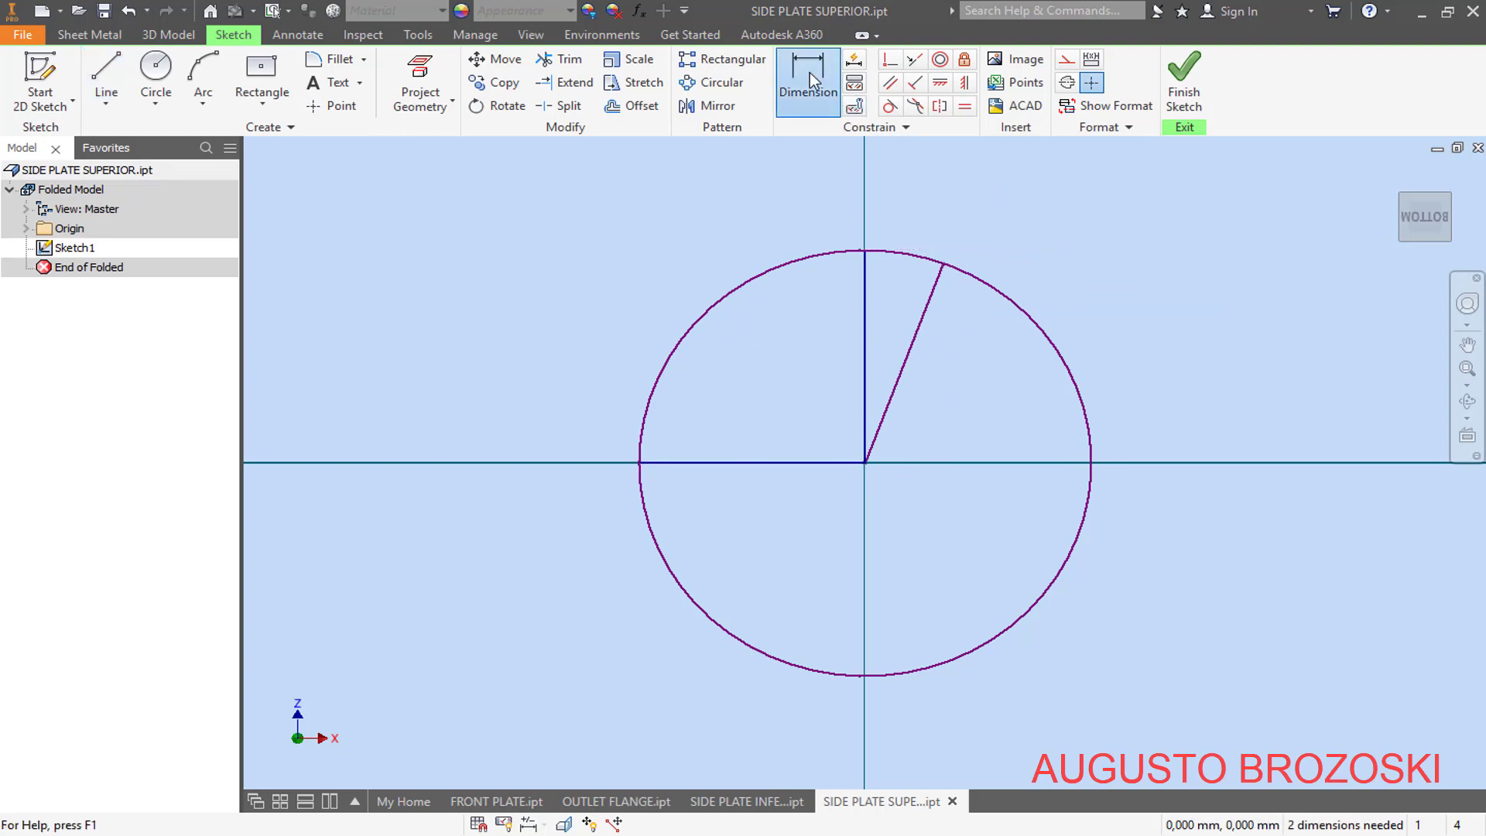
- Dimension the angle between the vertical and inclined lines, checking the PDF drawing, and set it to 26°
click(810, 73)
click(866, 288)
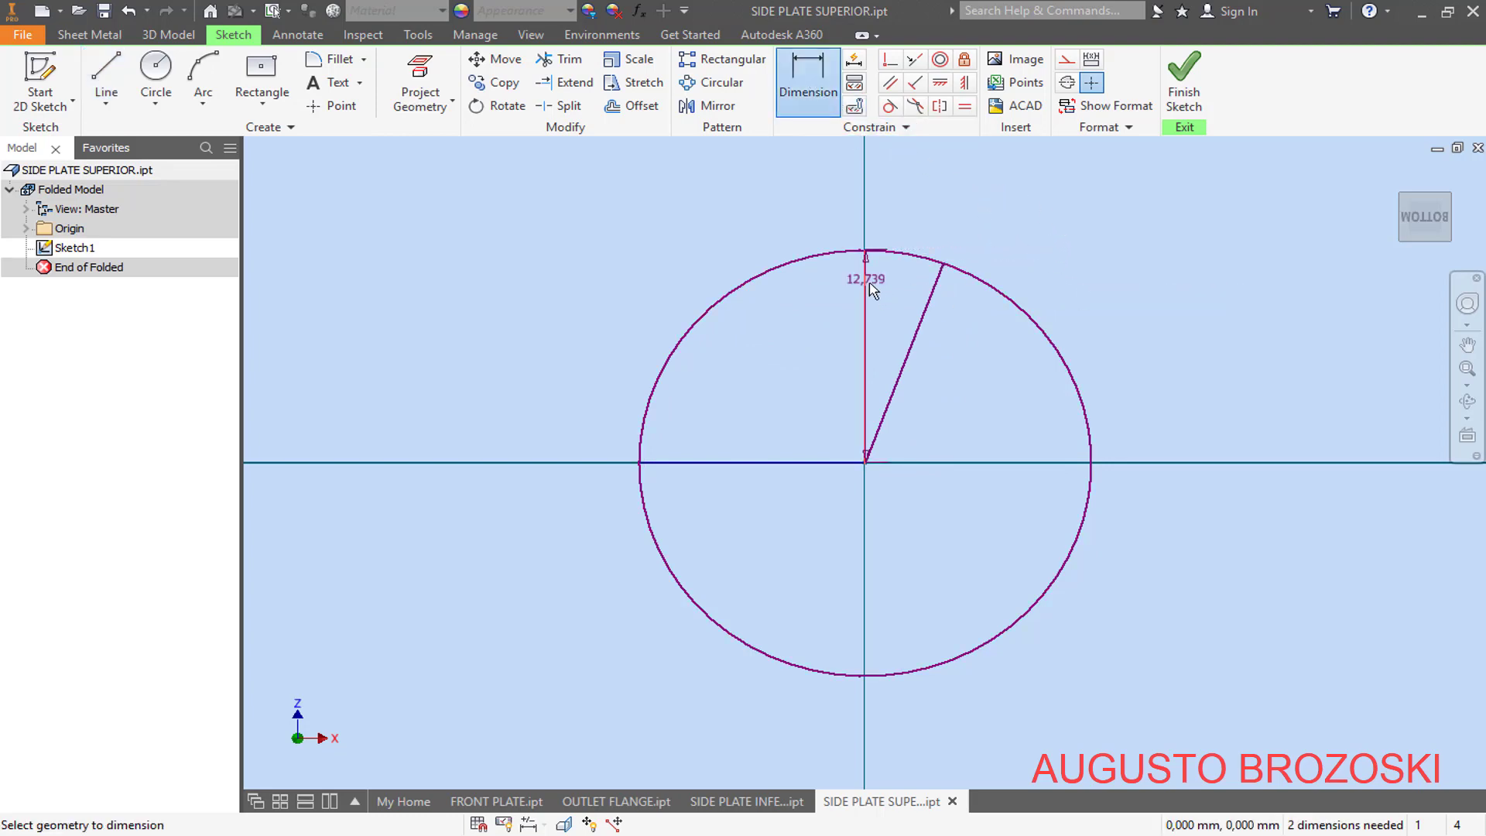
click(925, 309)
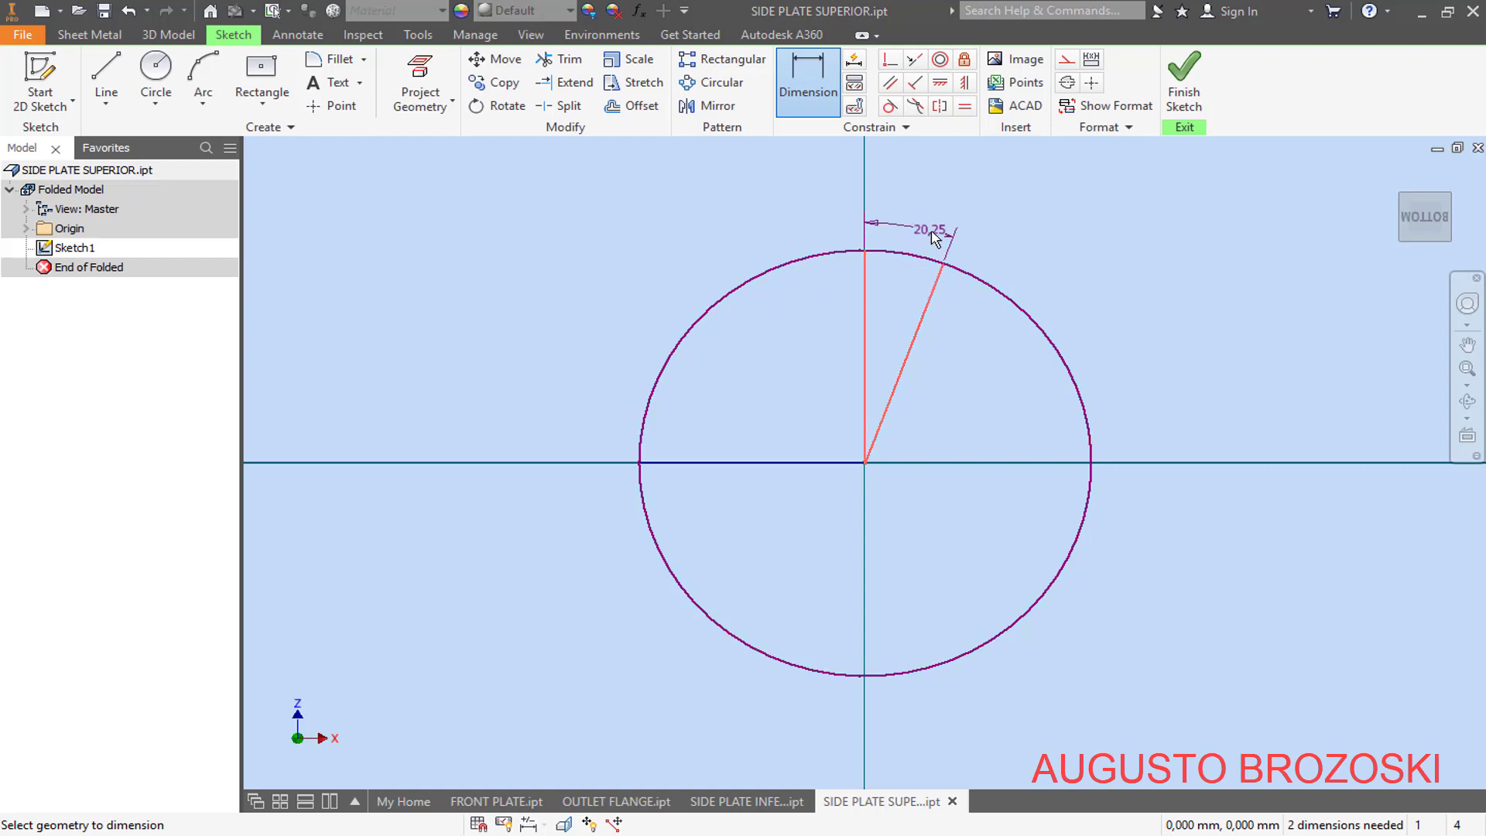
click(935, 229)
key(alt+Tab)
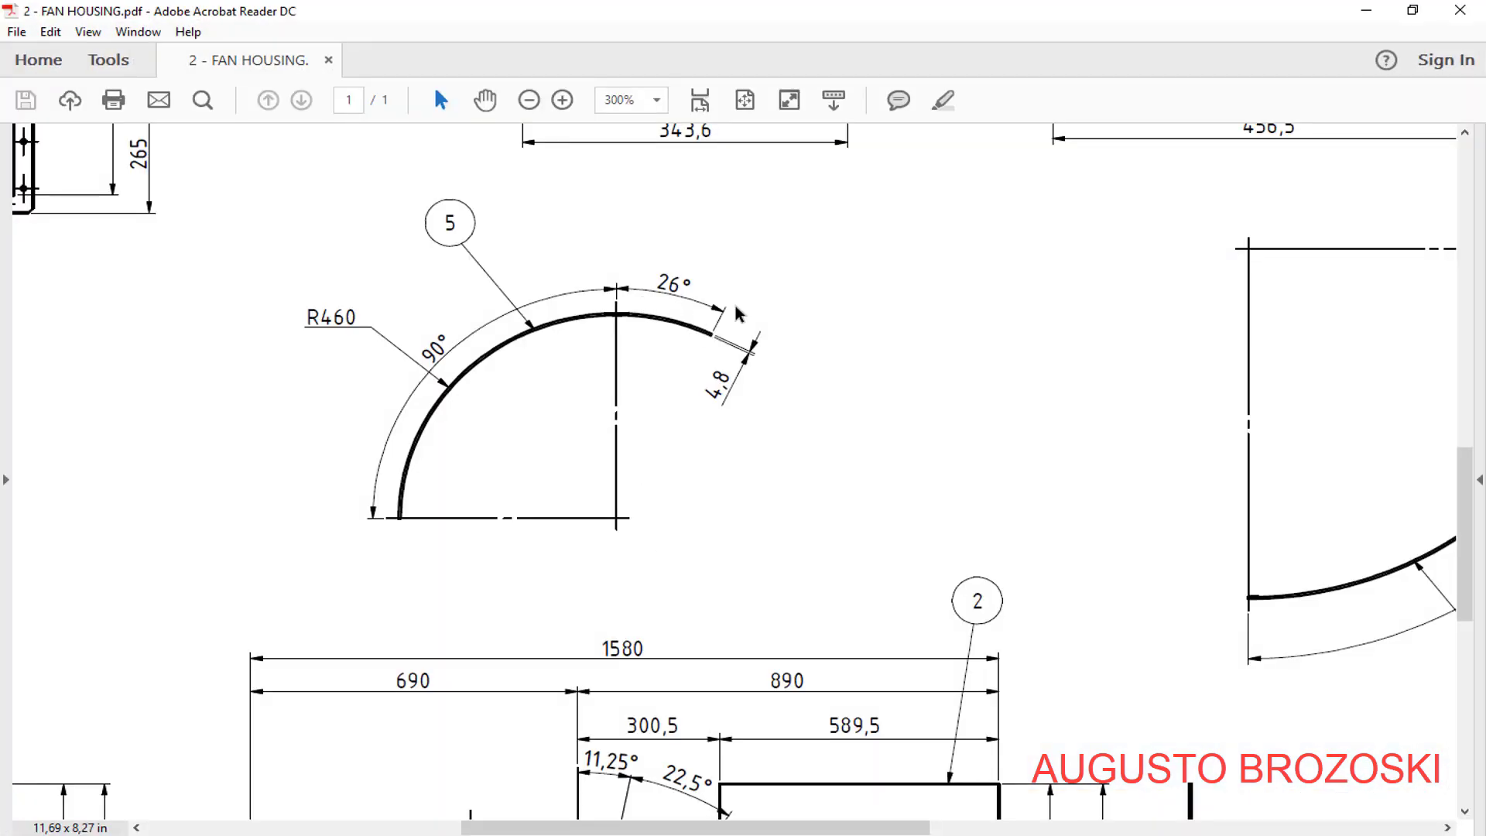
key(alt+Tab)
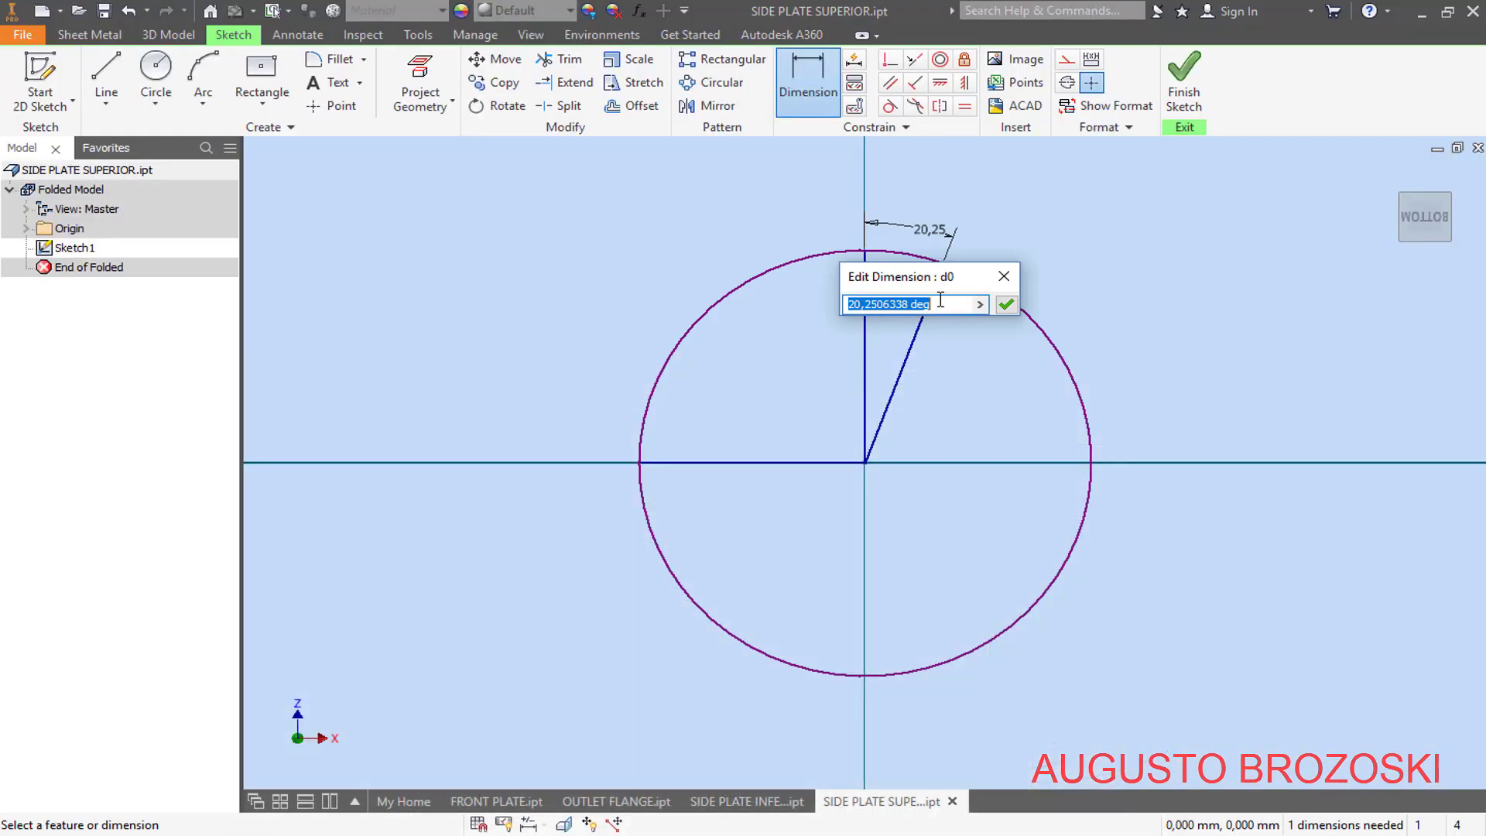
text(26)
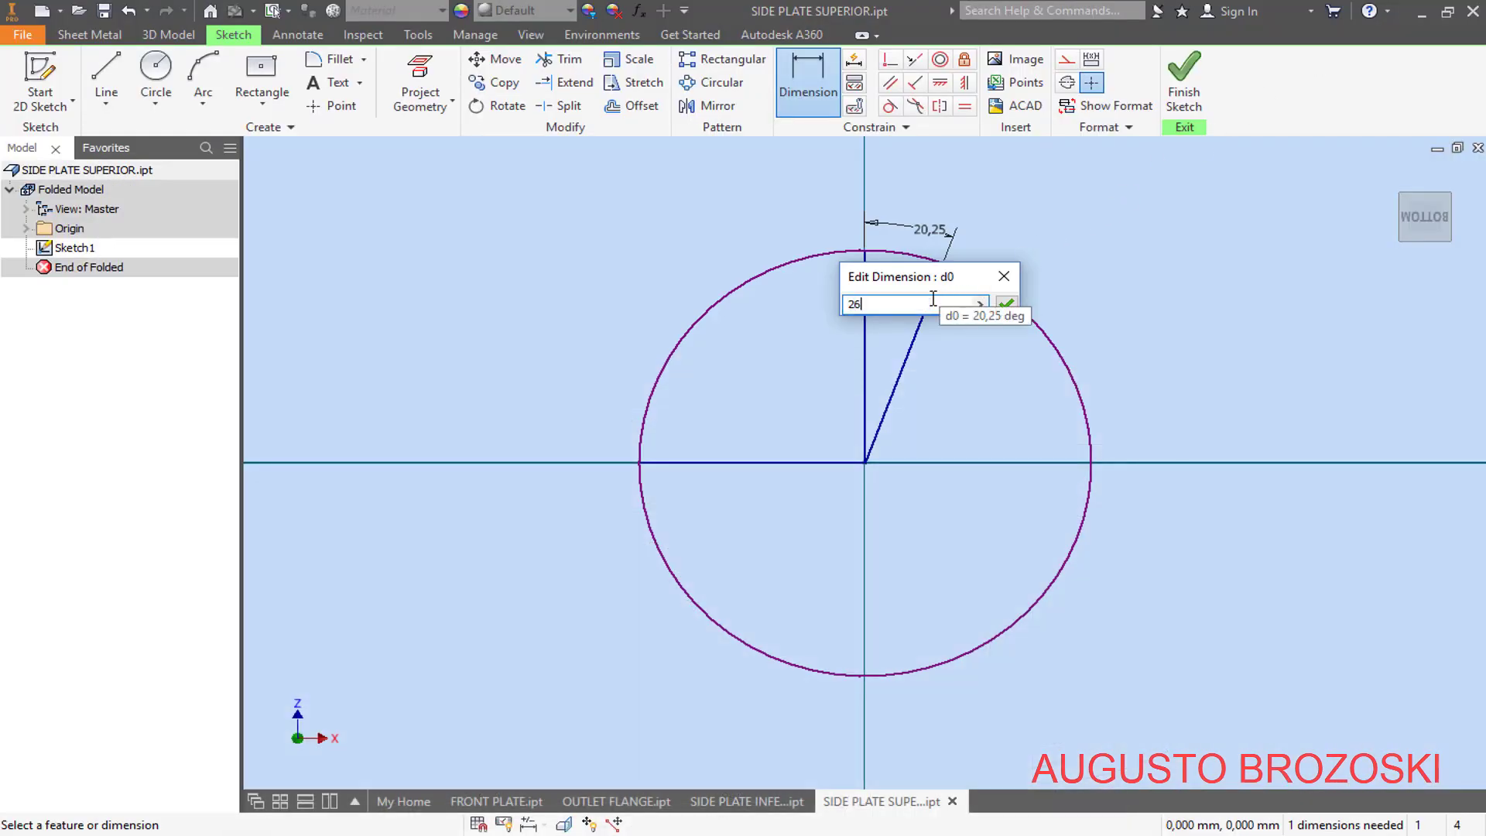
key(Return)
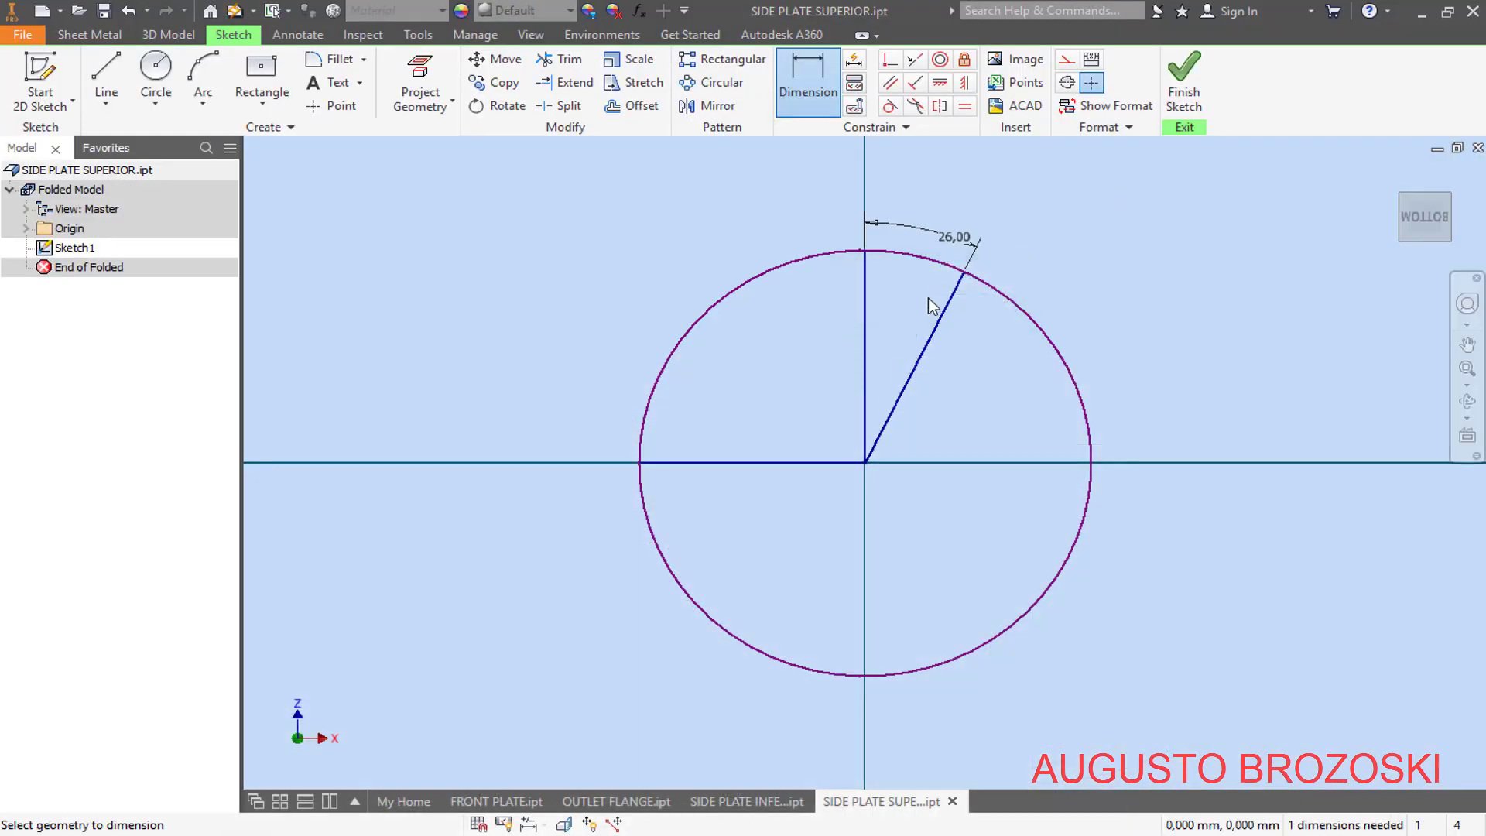
- Trim the circle's lower portion between the inclined and horizontal lines, and set the remaining arc's radius to 460 mm
click(561, 59)
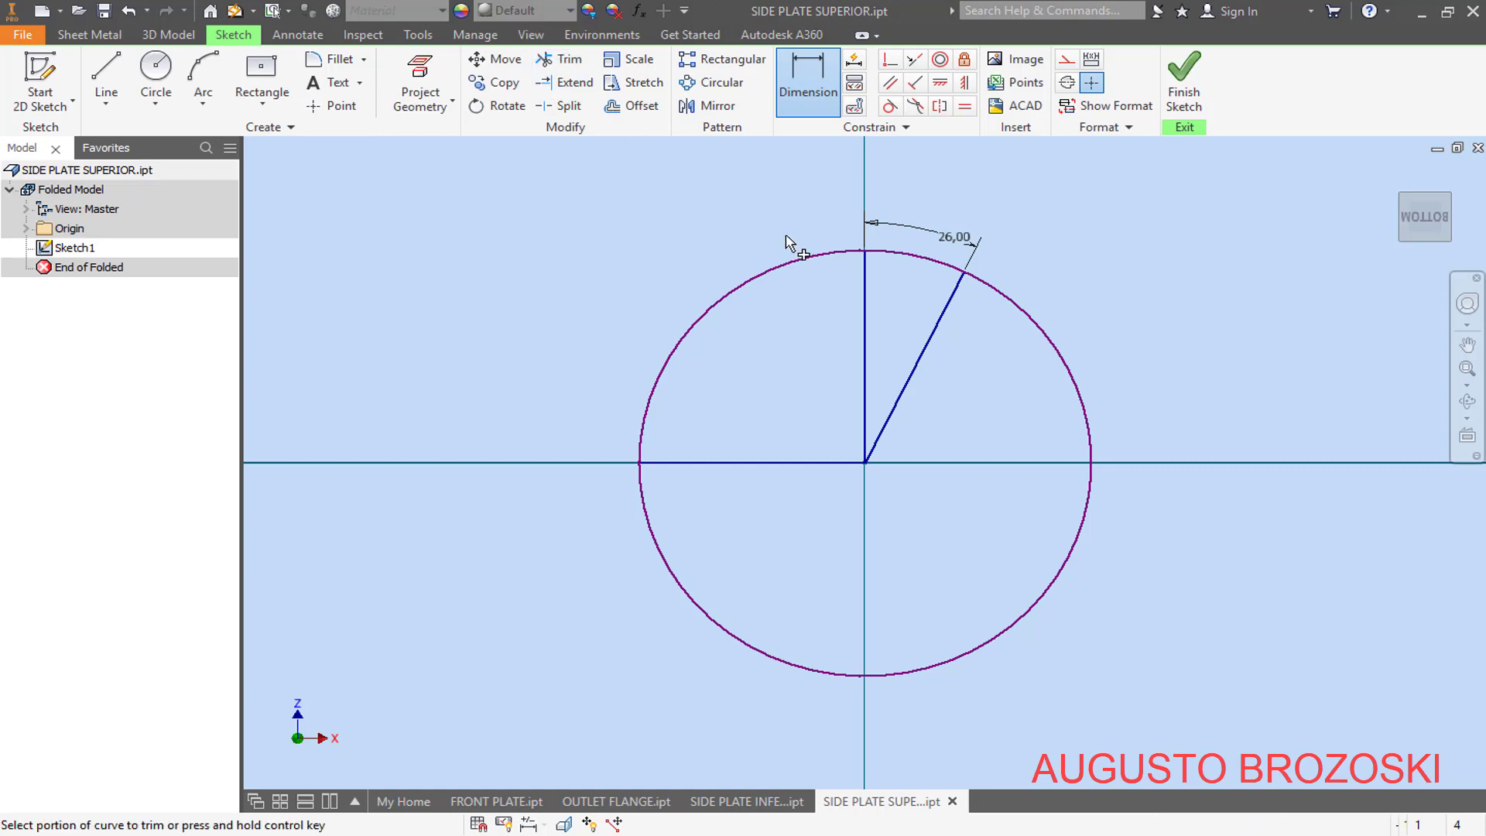
click(1038, 327)
click(809, 77)
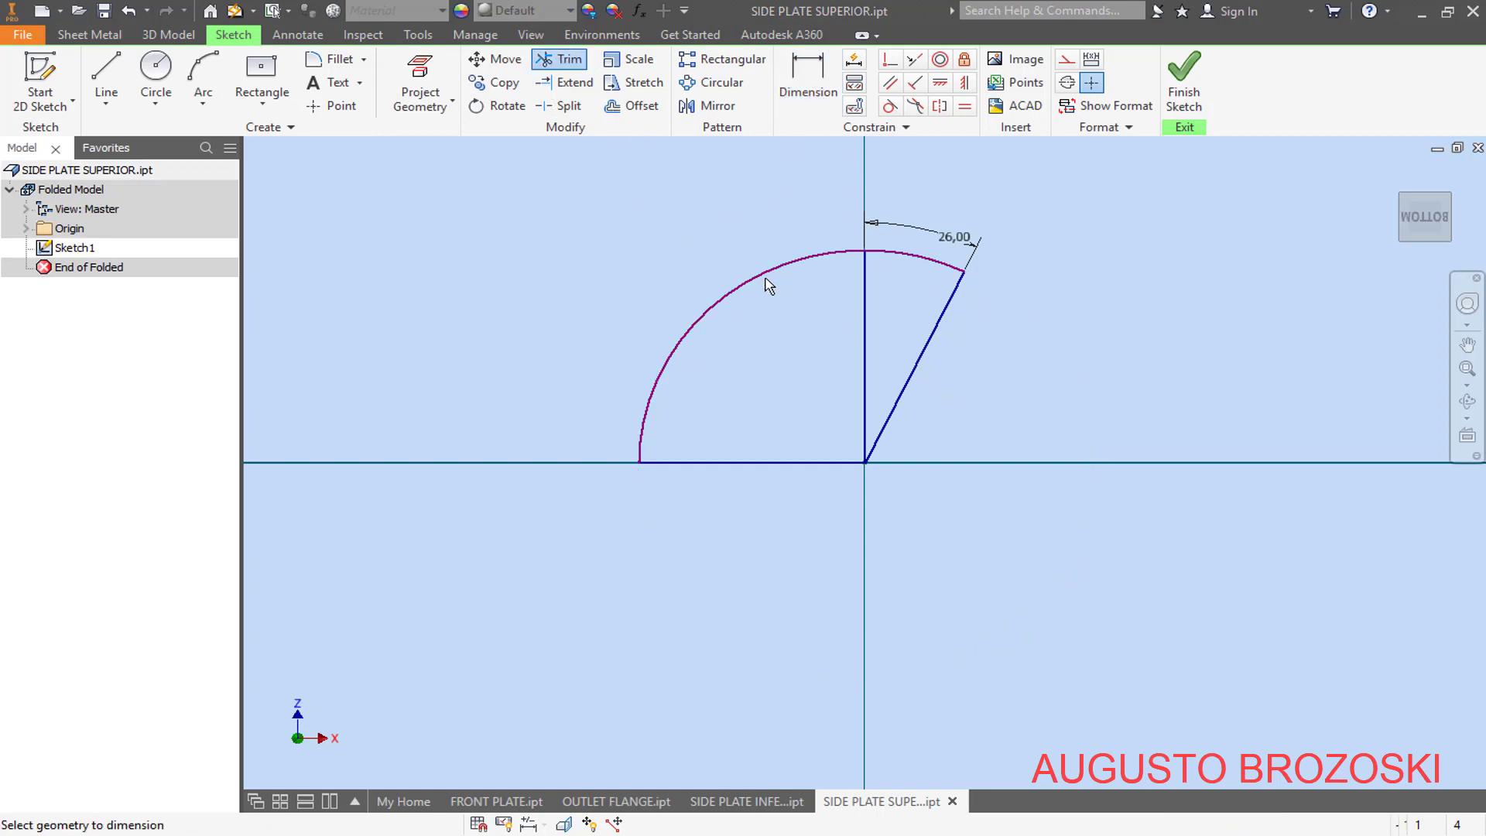
click(741, 291)
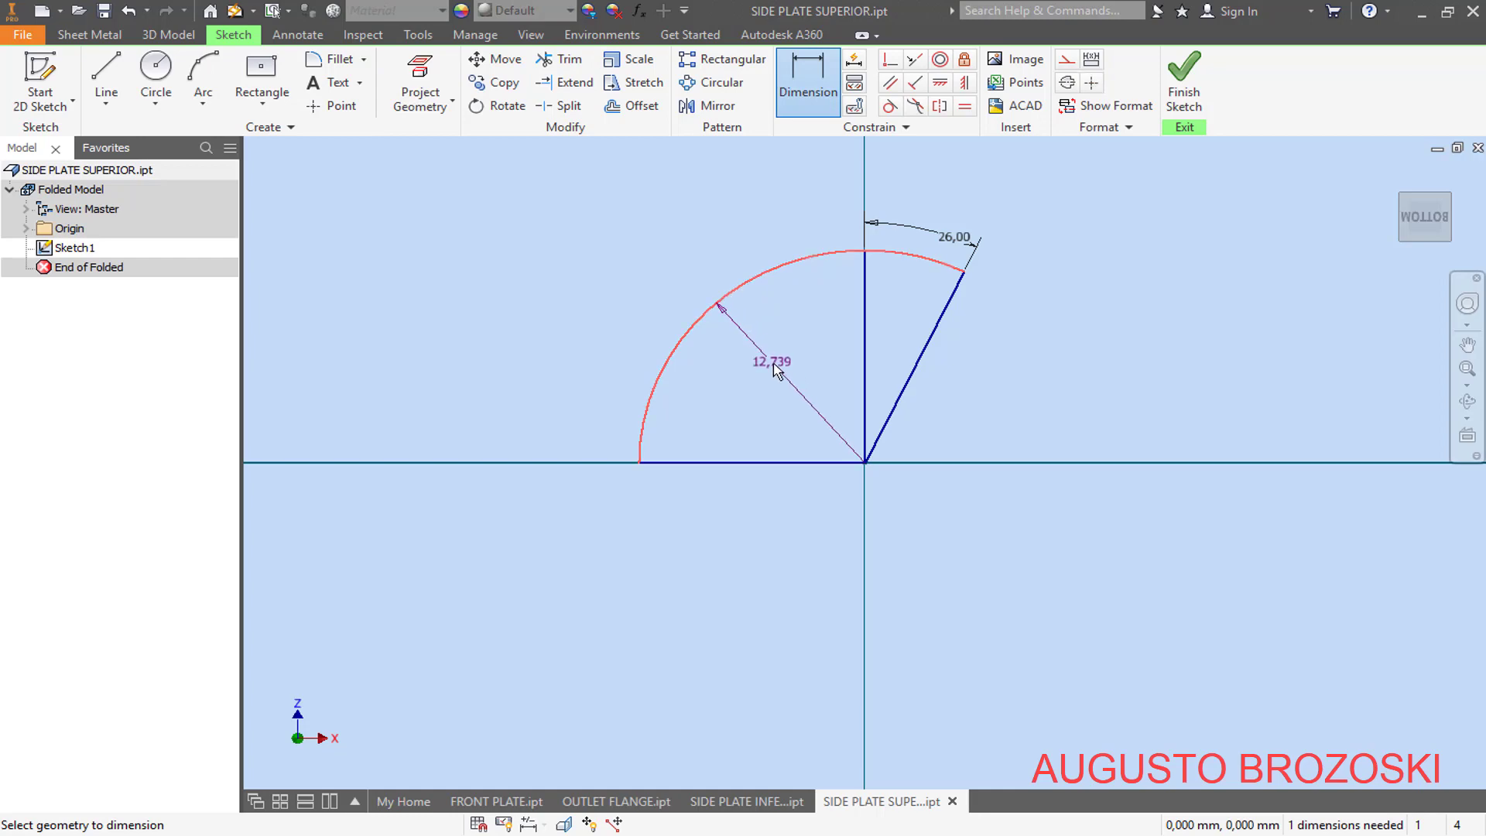
click(772, 363)
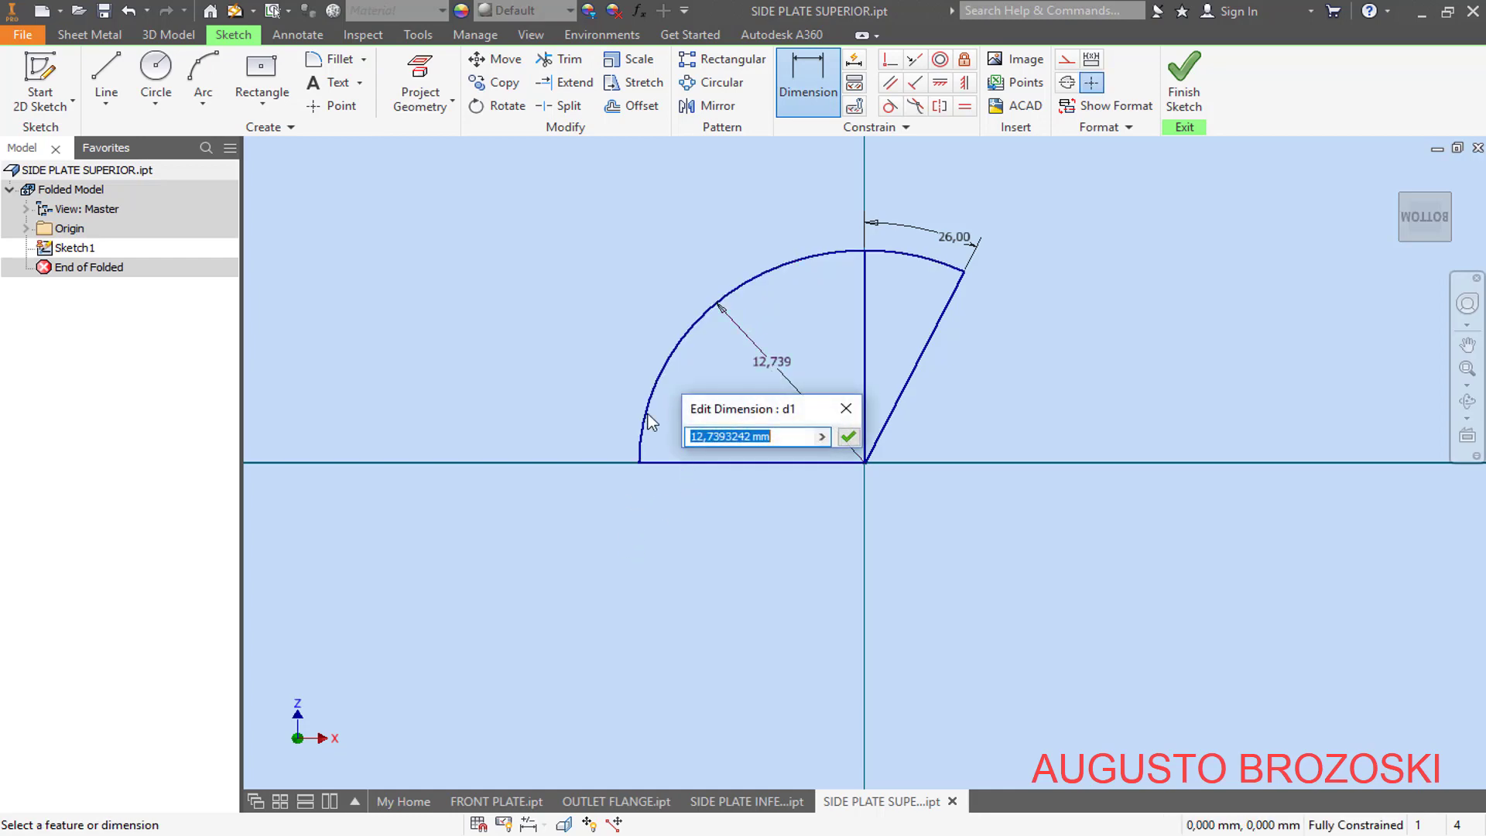
text(40)
key(Return)
scroll(681, 437, up, 5)
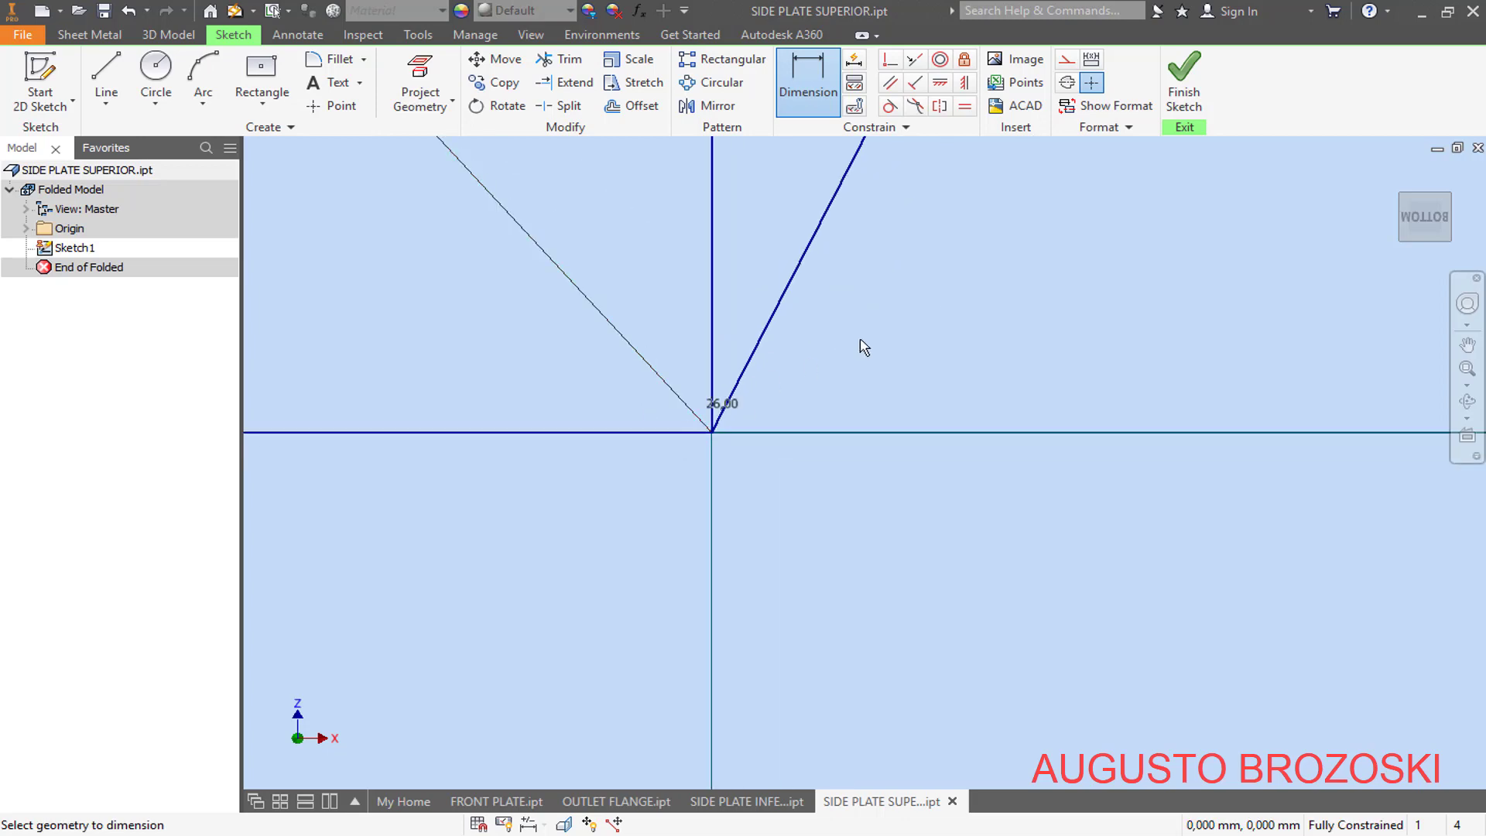
- Convert the vertical, inclined and horizontal radial lines to construction geometry and finish the sketch
click(1424, 220)
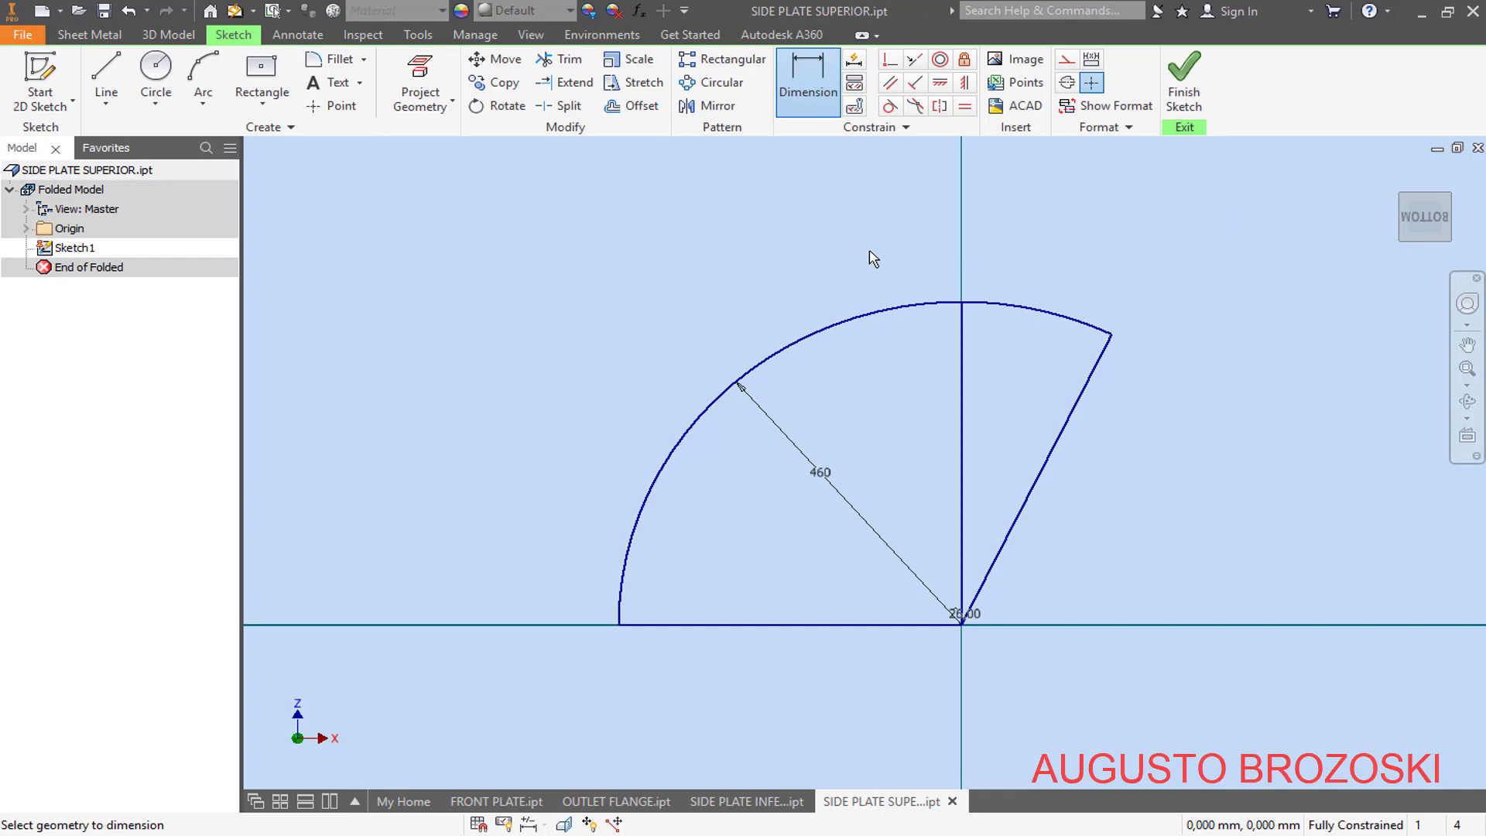
key(Escape)
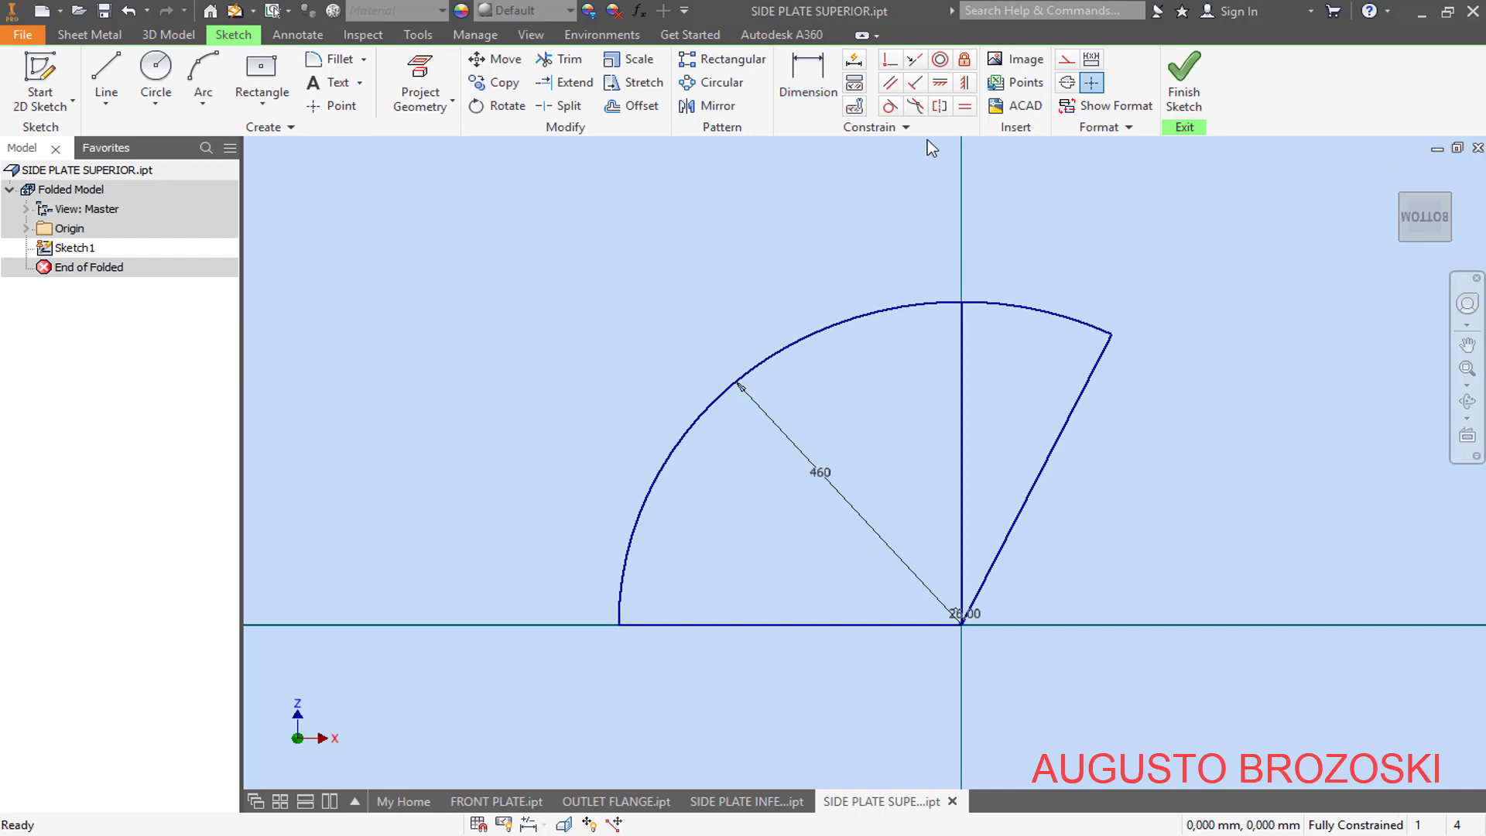
click(962, 350)
click(1068, 66)
click(1075, 407)
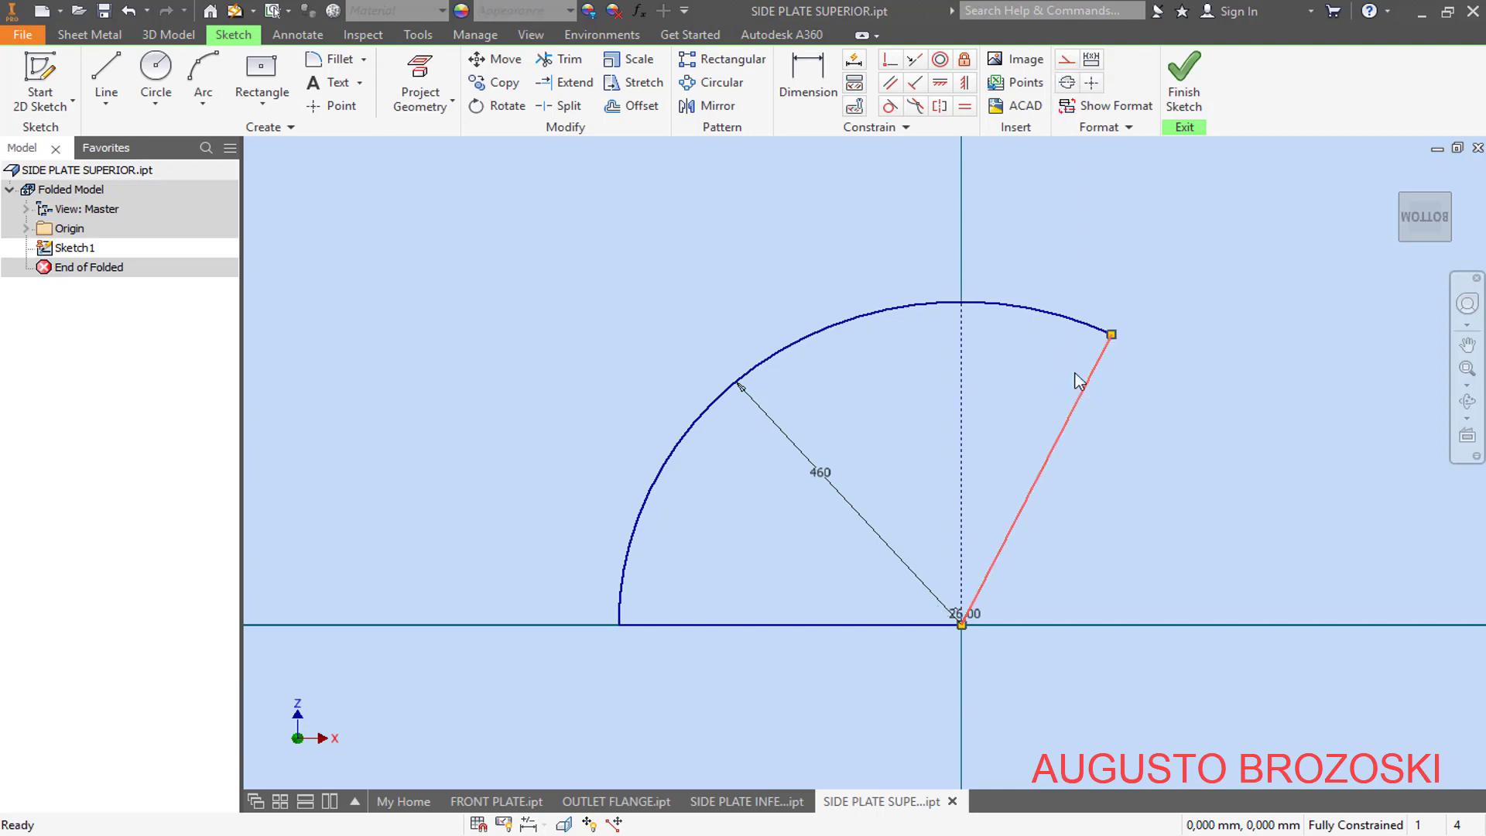
click(1066, 66)
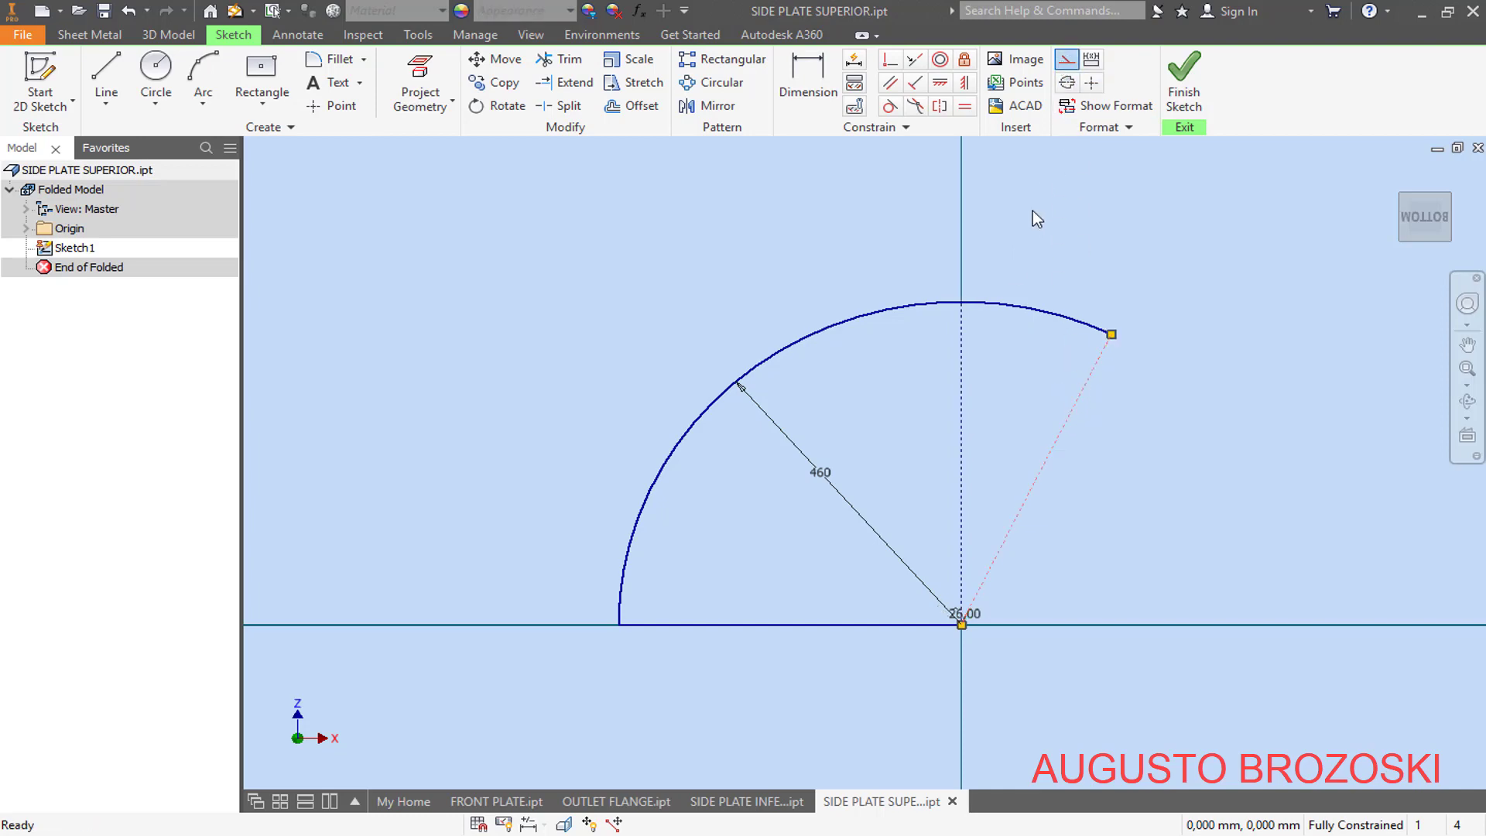
click(766, 624)
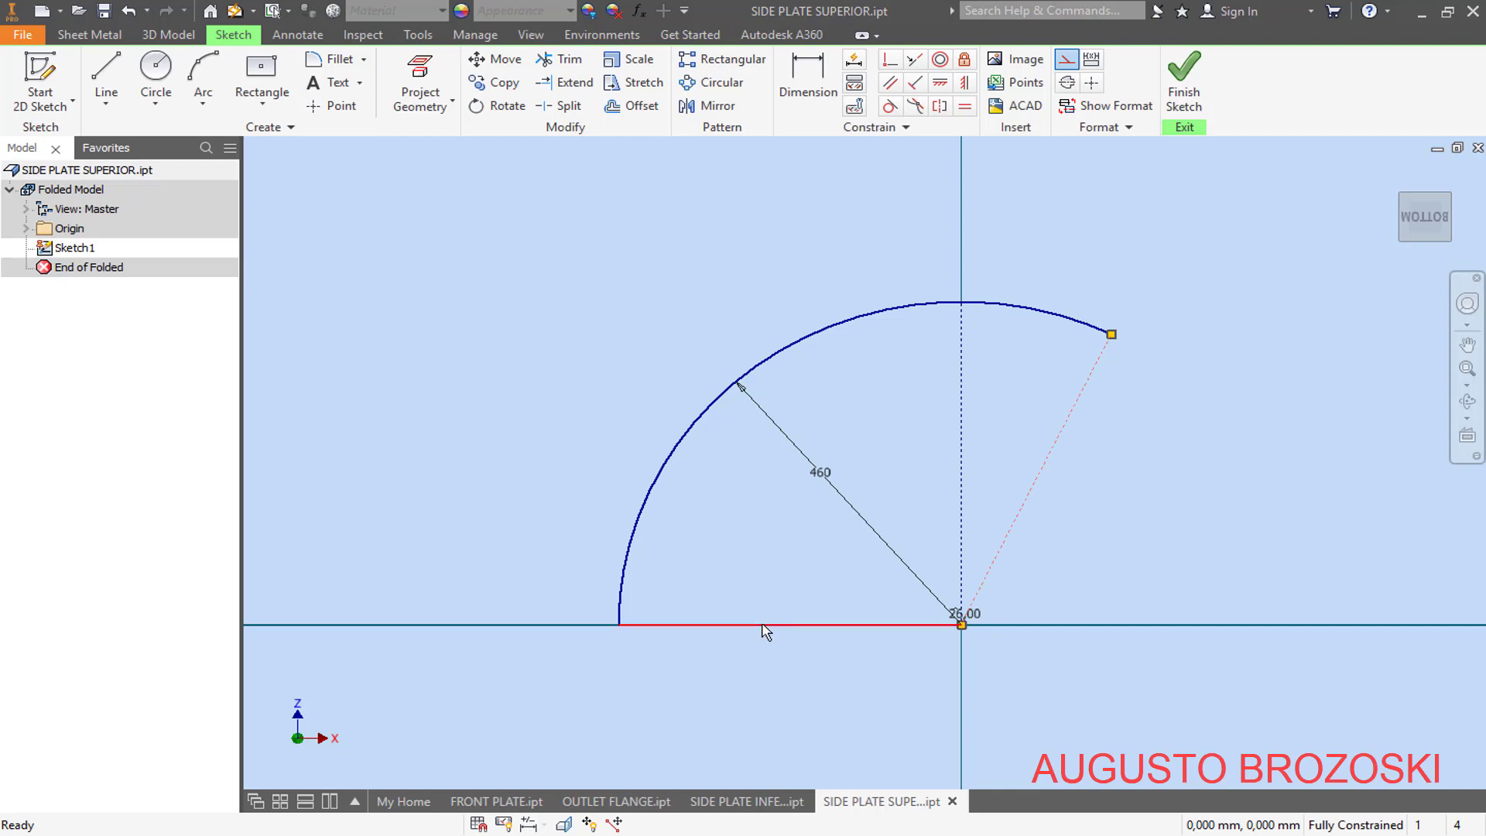
click(1068, 62)
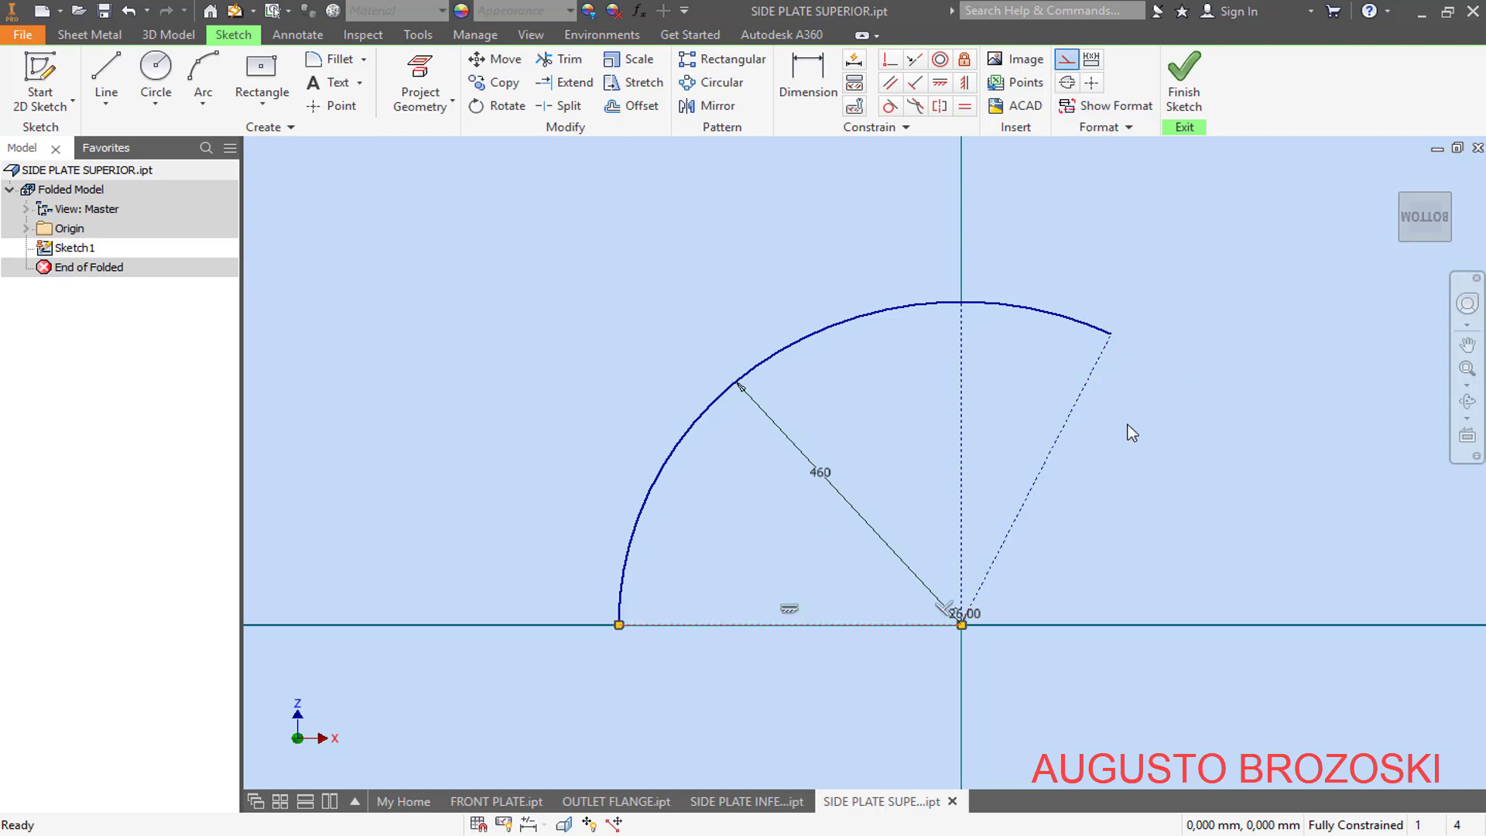
click(1122, 454)
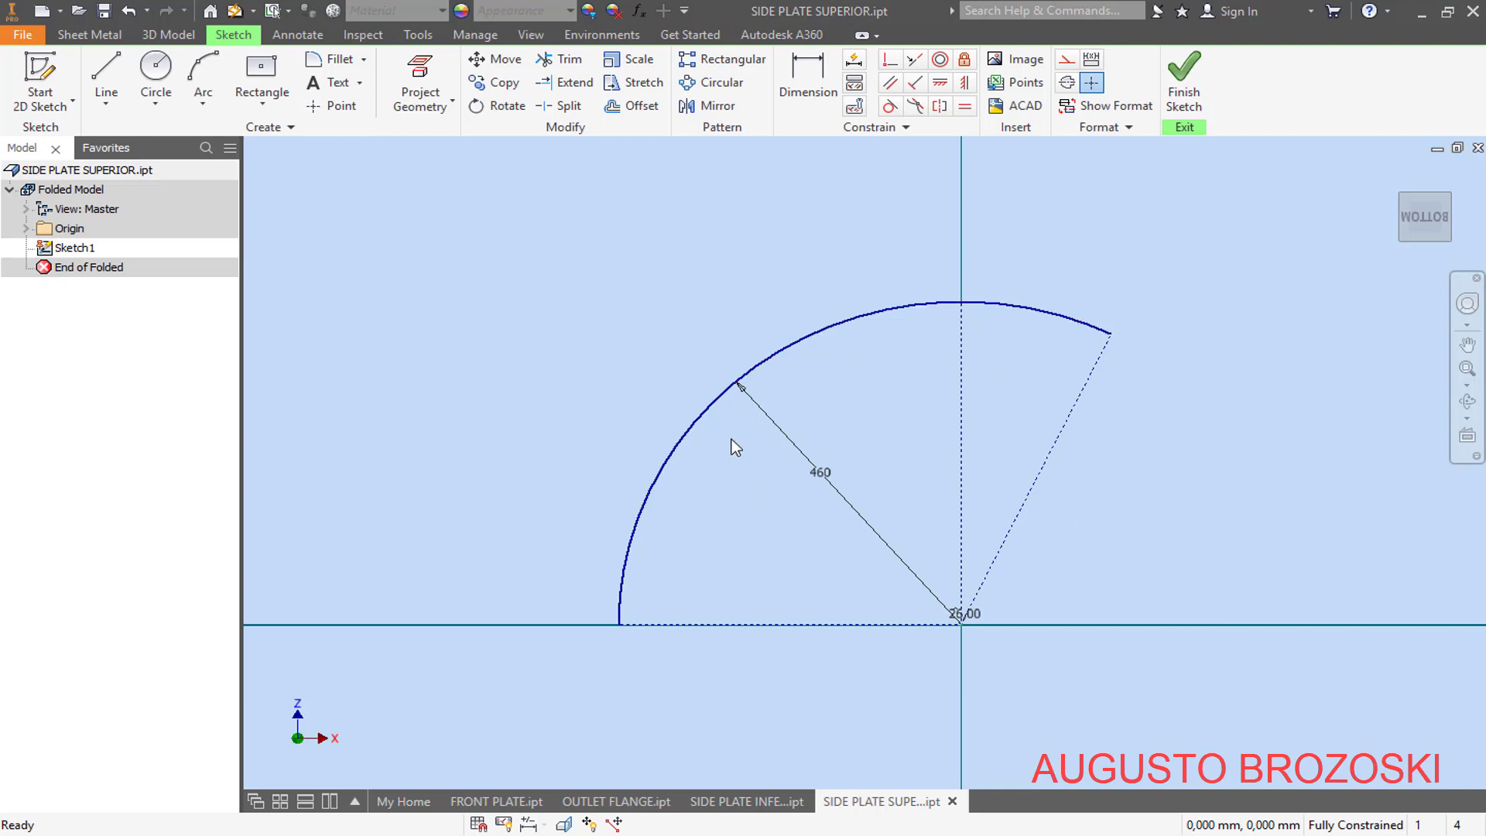
click(1182, 87)
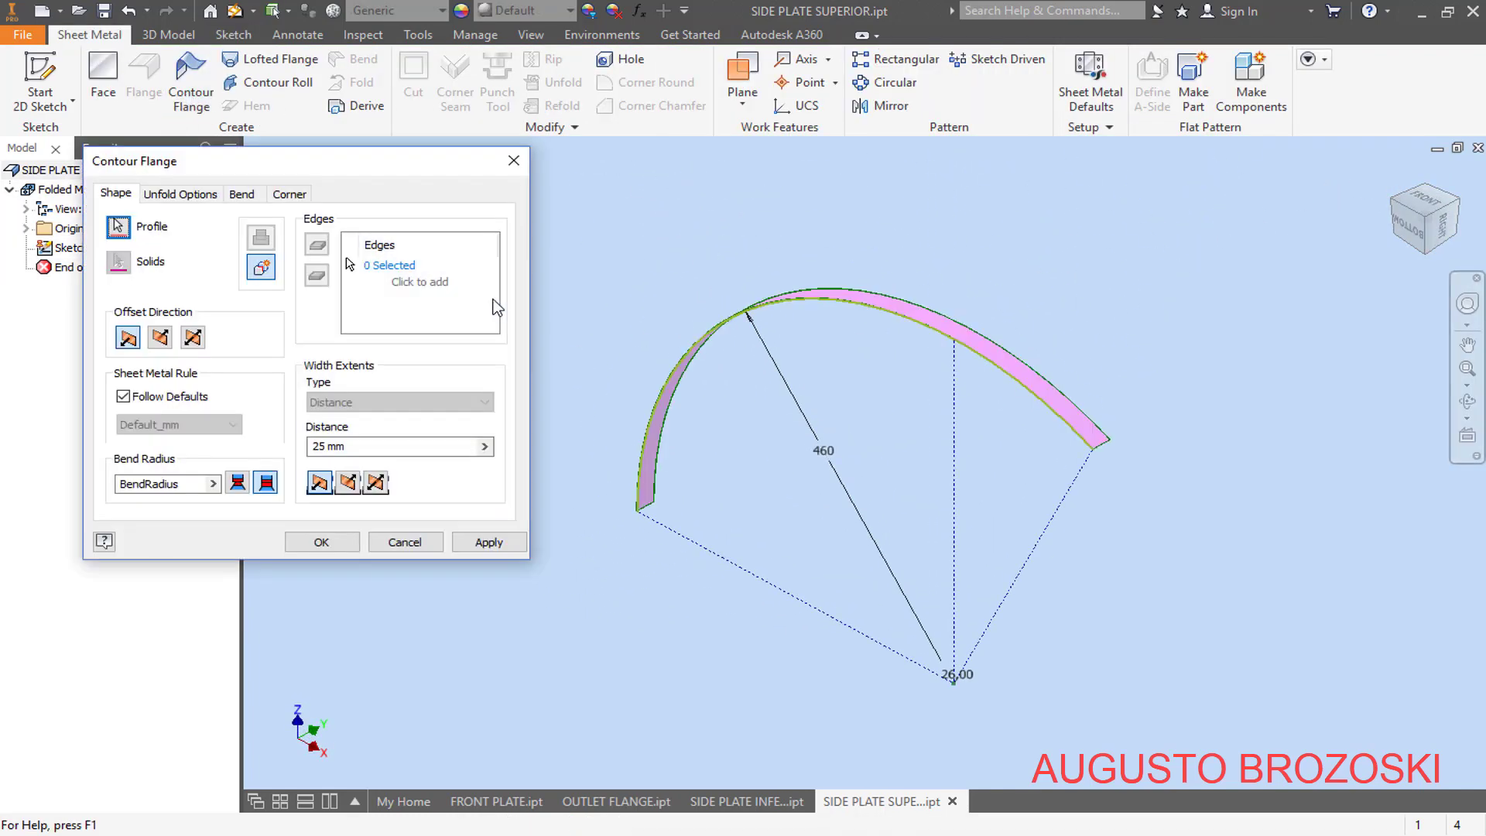
- Create a contour flange from the arc, 456,5 mm wide and symmetric about the sketch, with the thickness offset to the inside of the arc
click(367, 447)
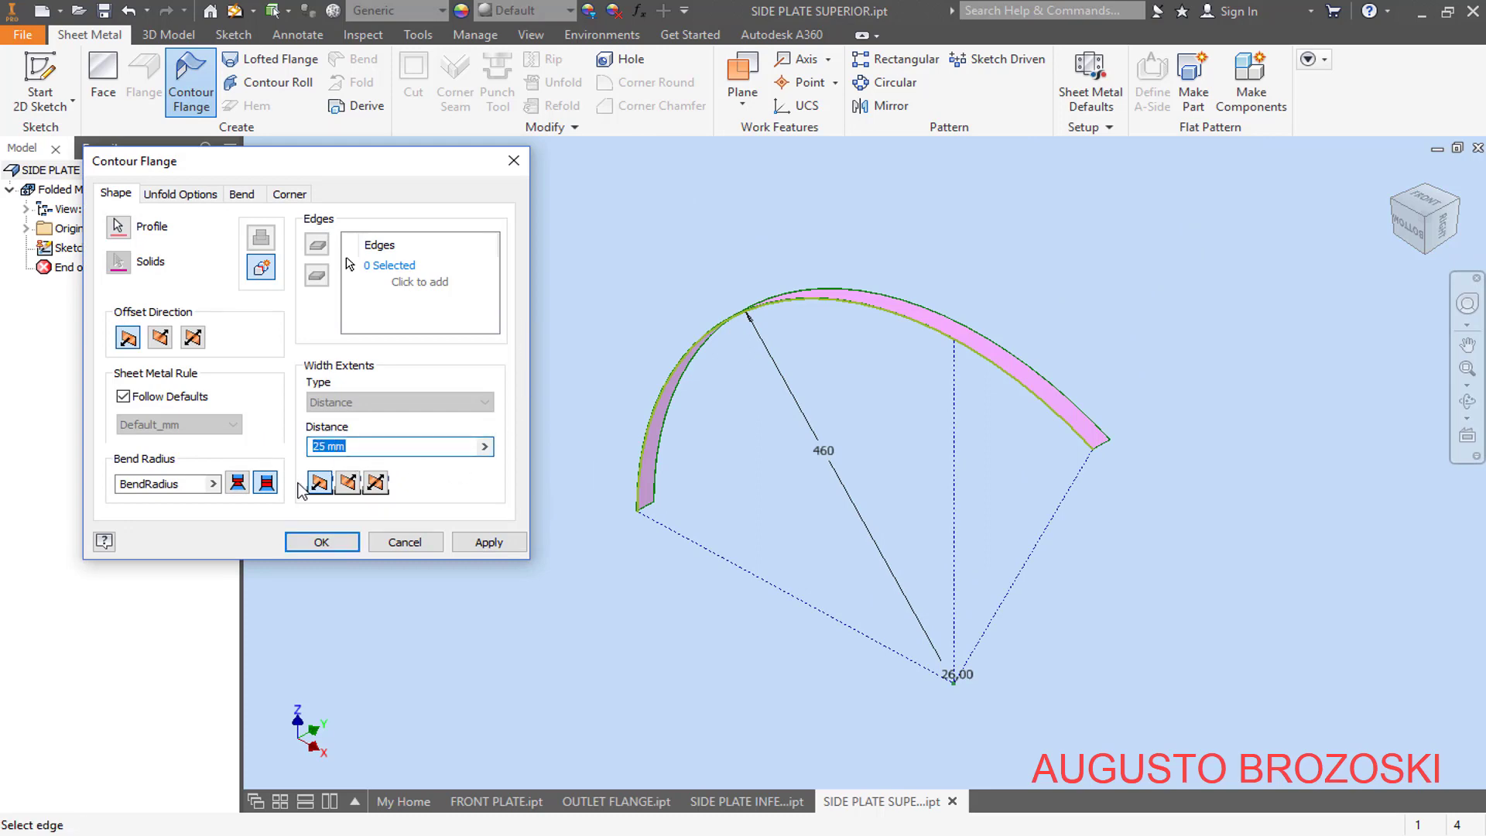
text(456)
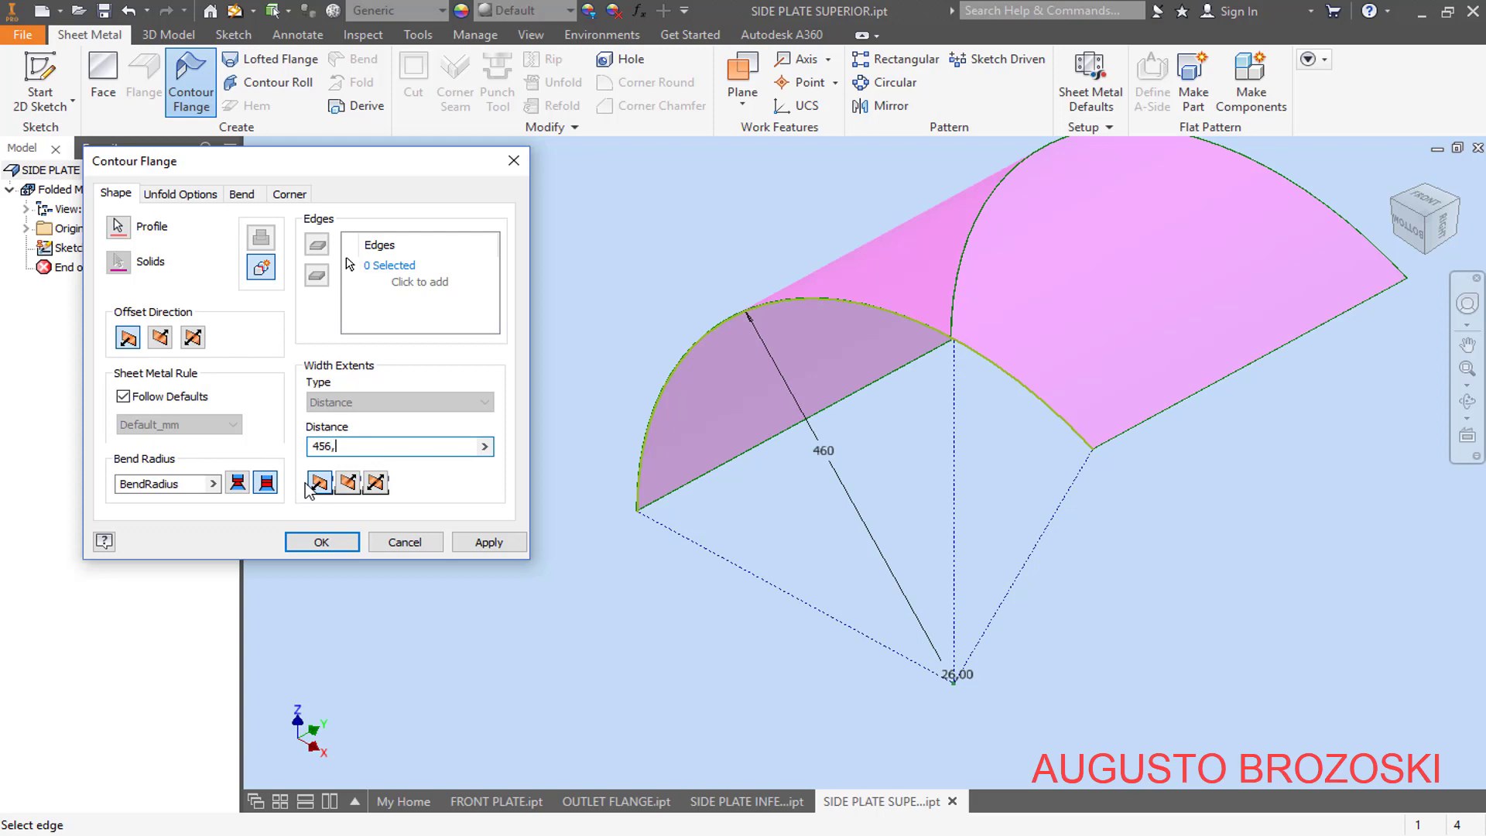
text(,5)
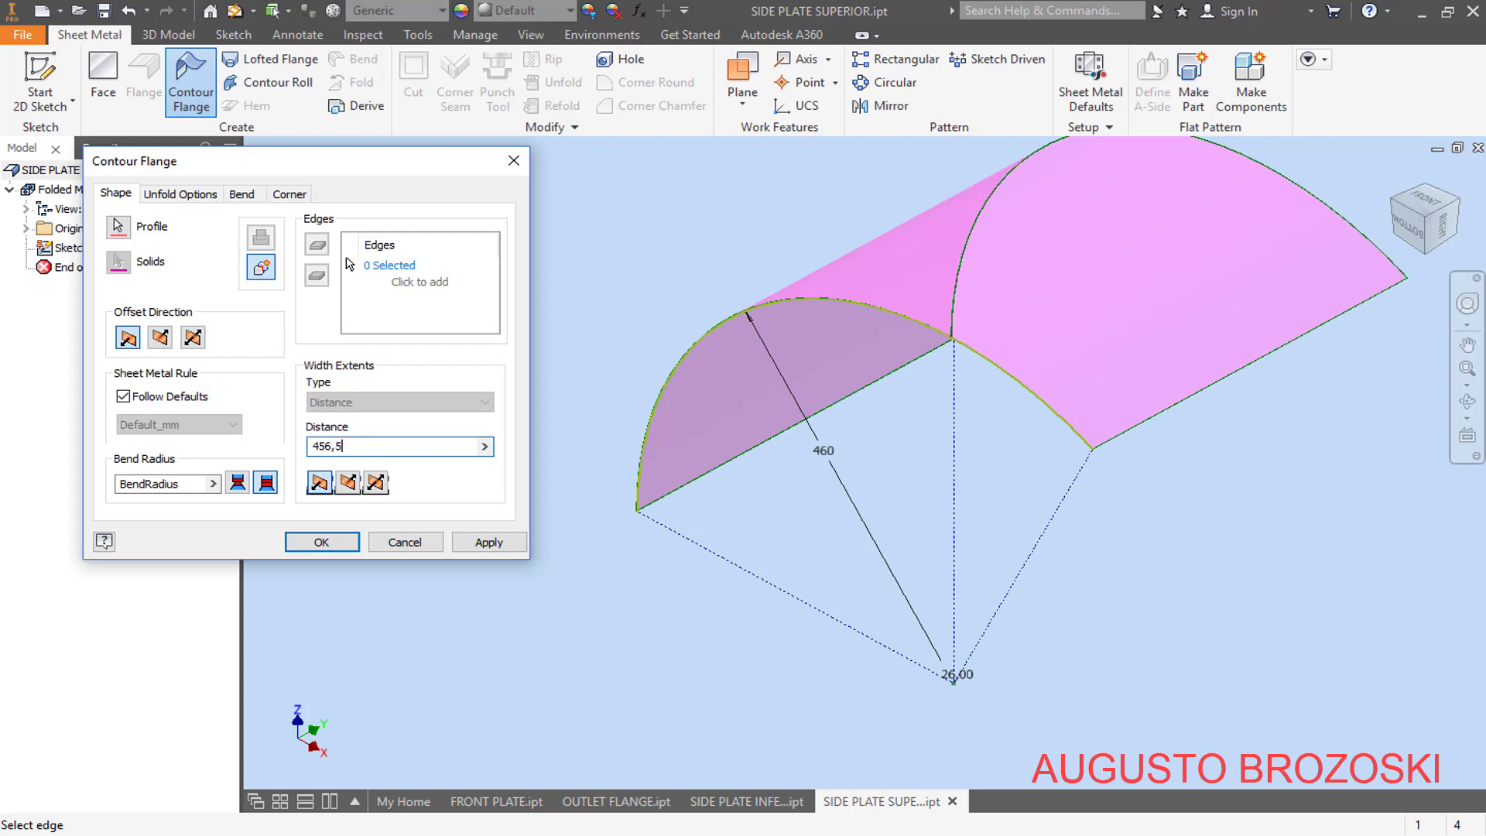
click(377, 482)
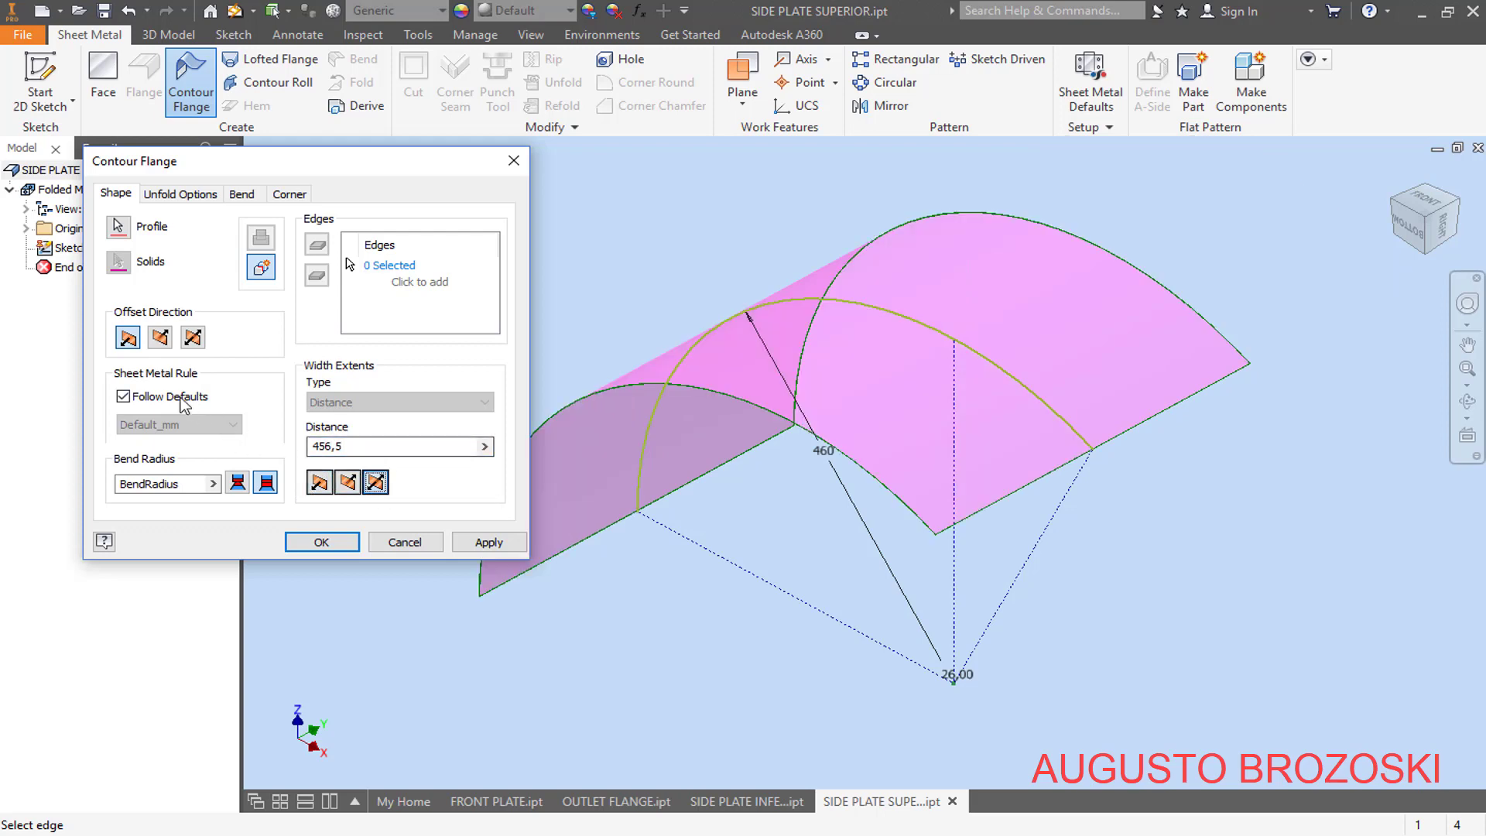
click(1407, 233)
scroll(774, 411, up, 4)
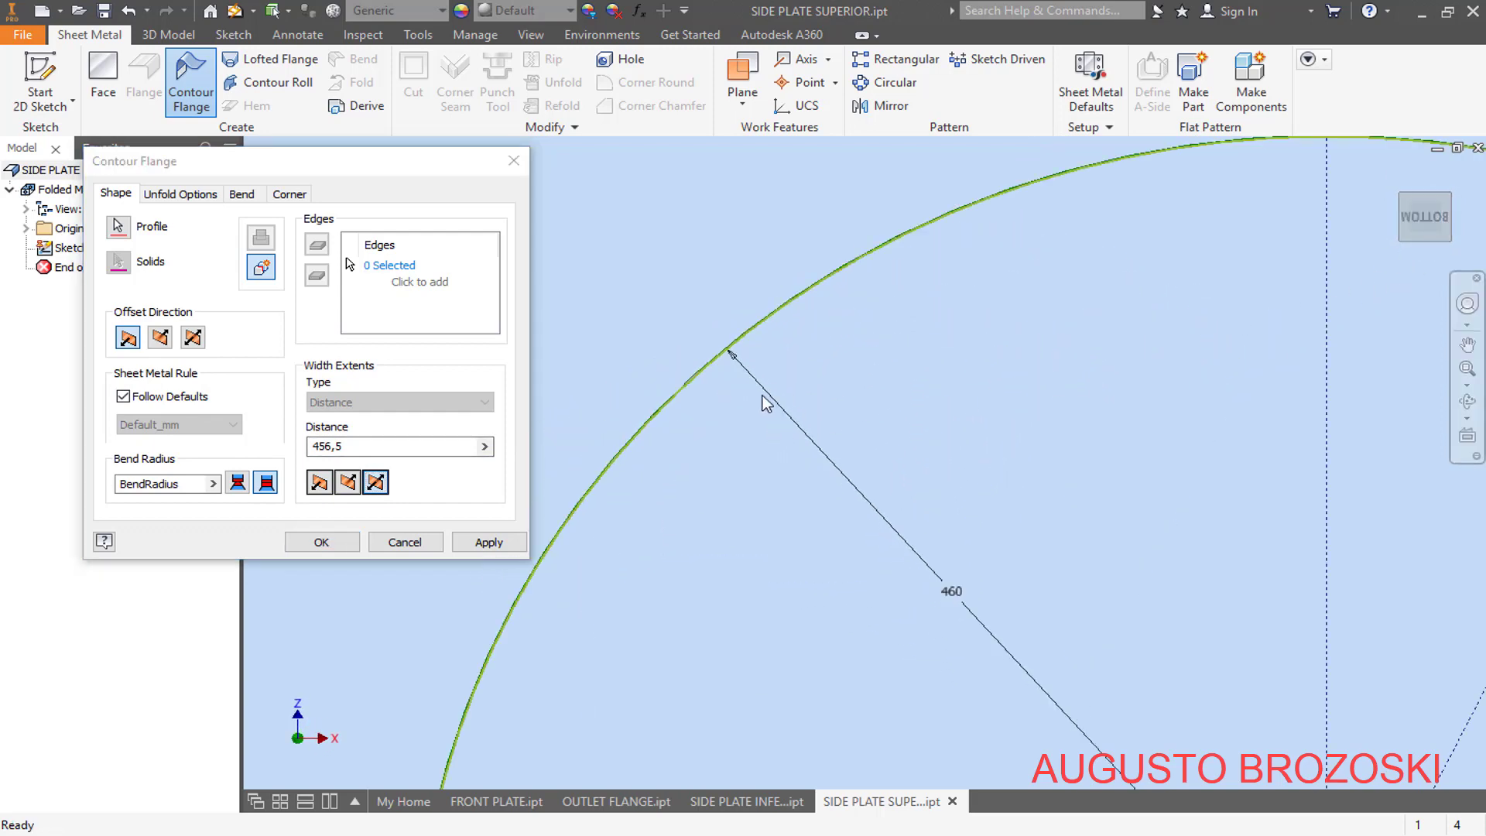
scroll(700, 315, up, 5)
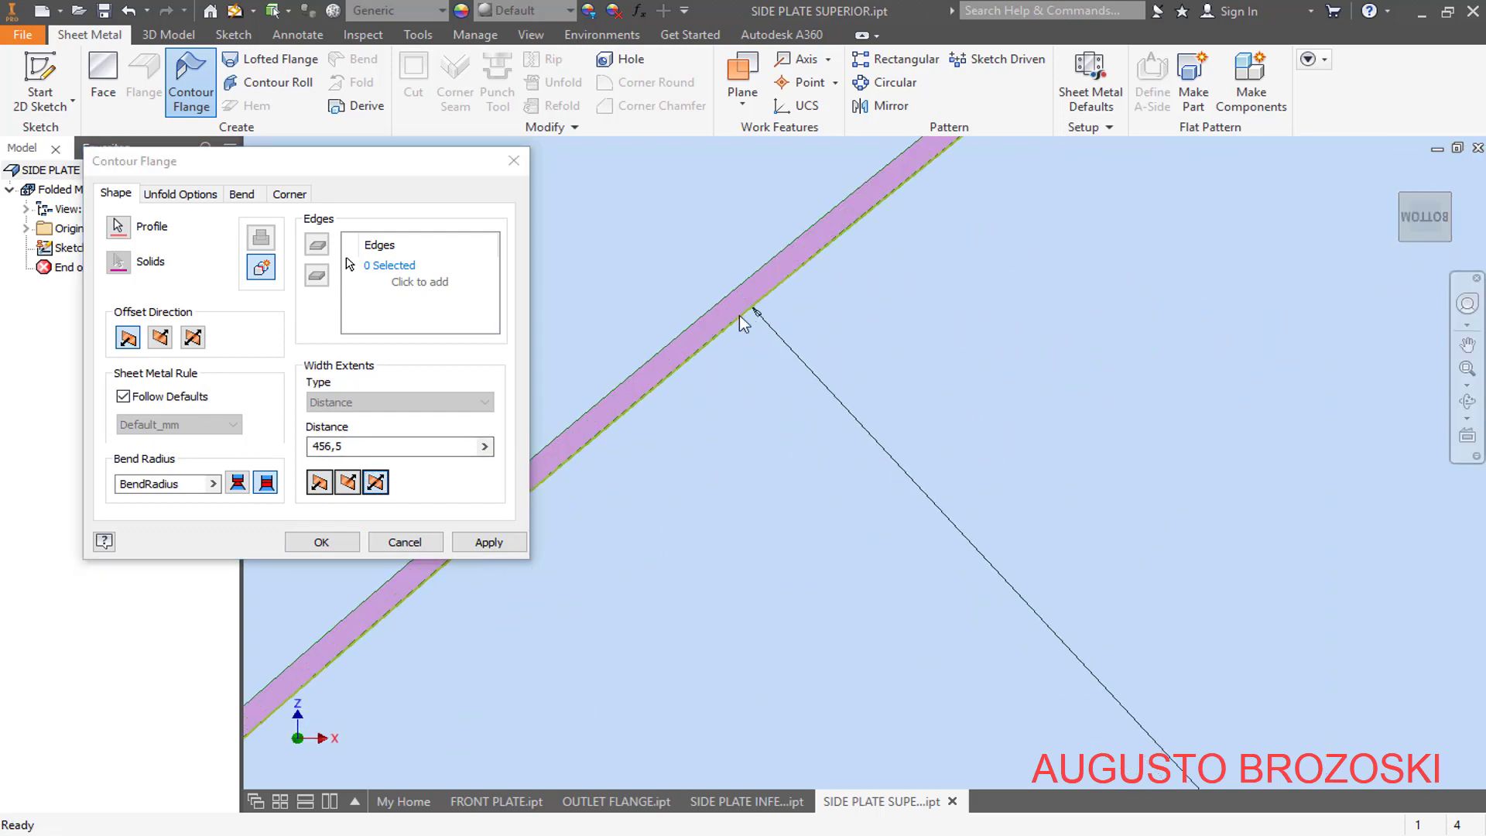
click(161, 336)
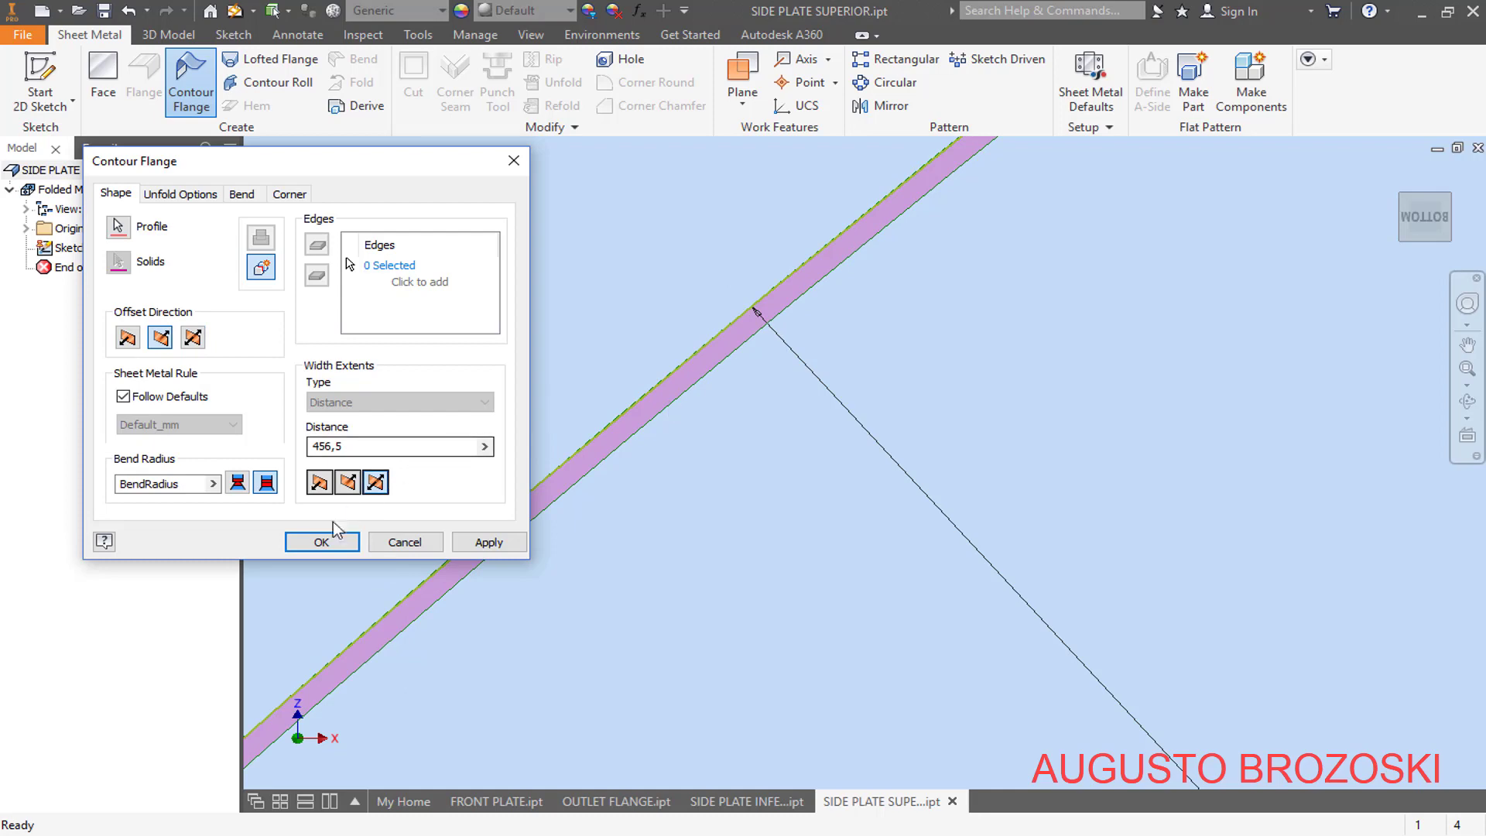
click(320, 540)
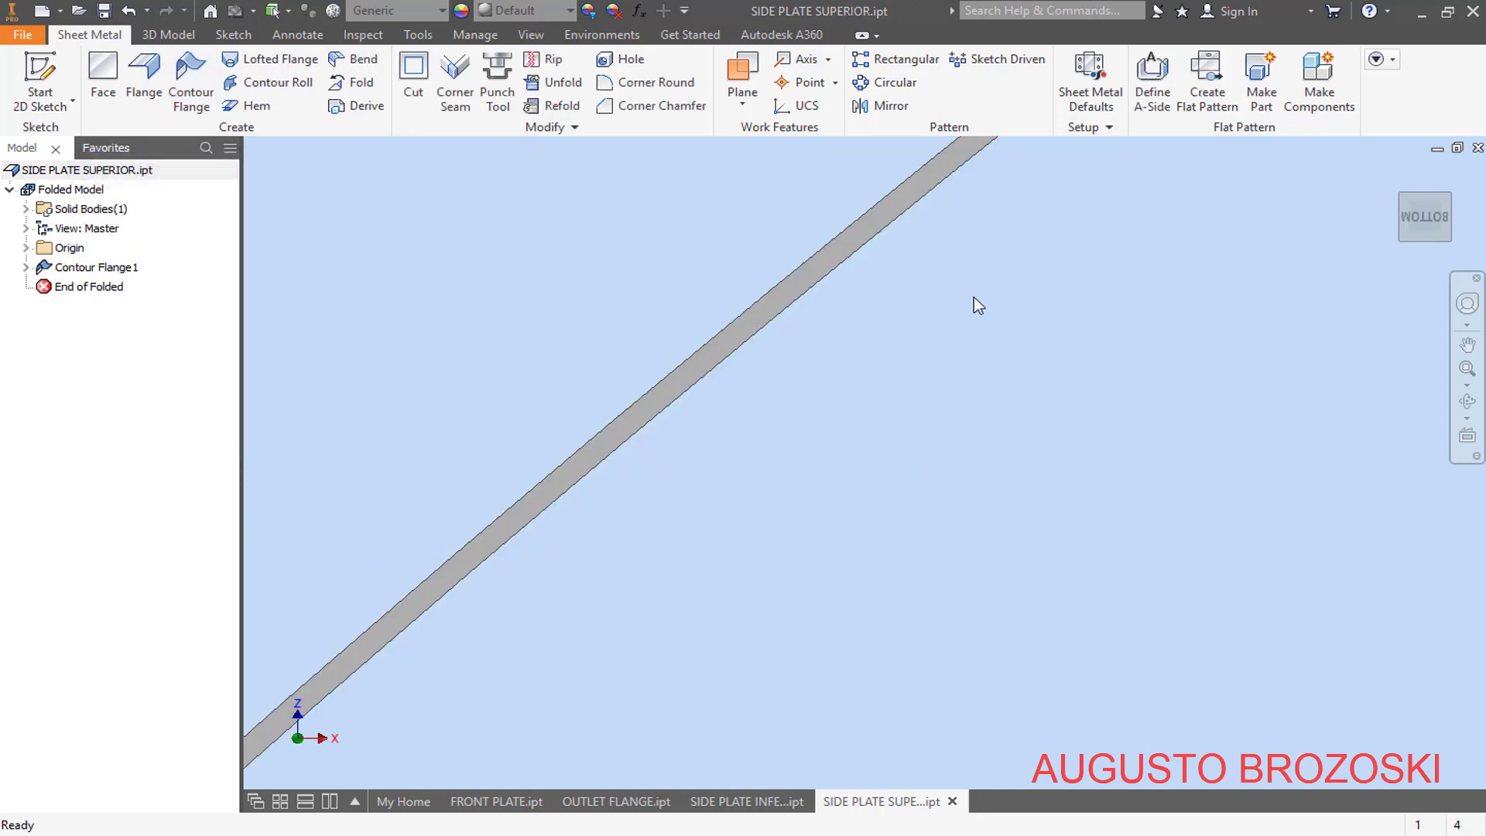
- Override the sheet metal rule's thickness with 4,76 mm and return to the home view
click(1089, 87)
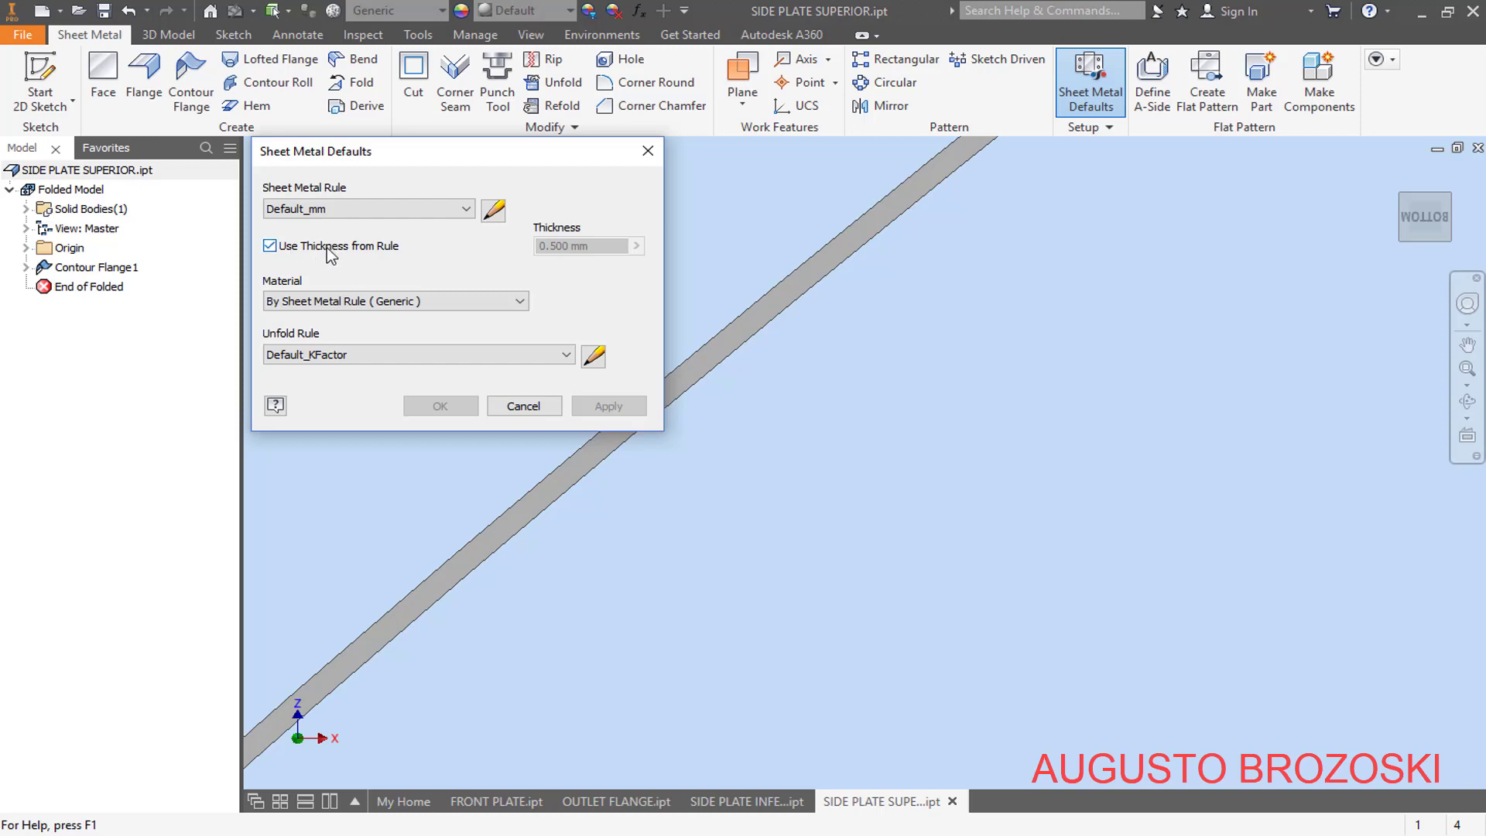
click(270, 247)
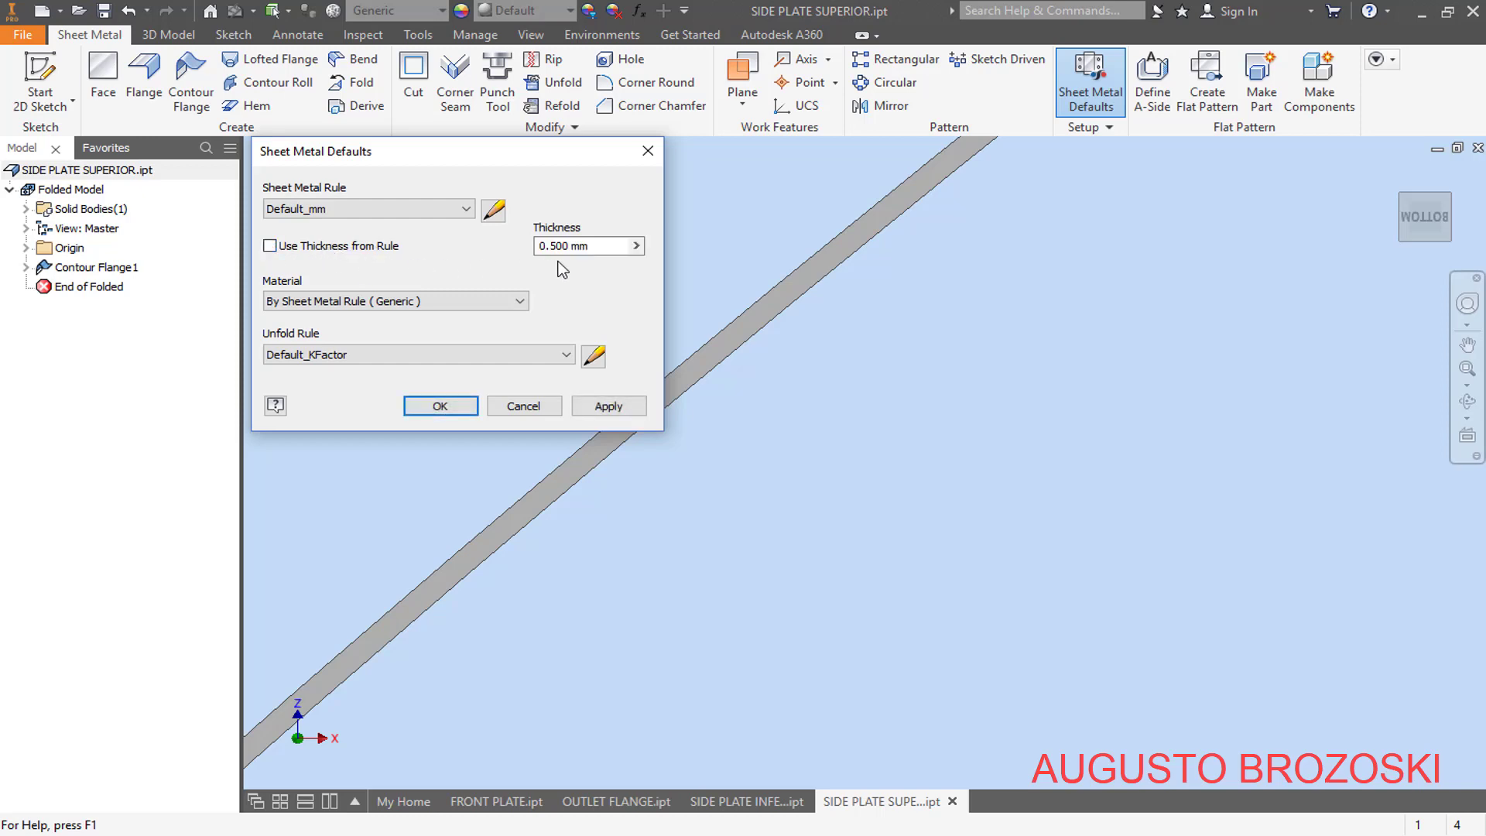
text(4,76)
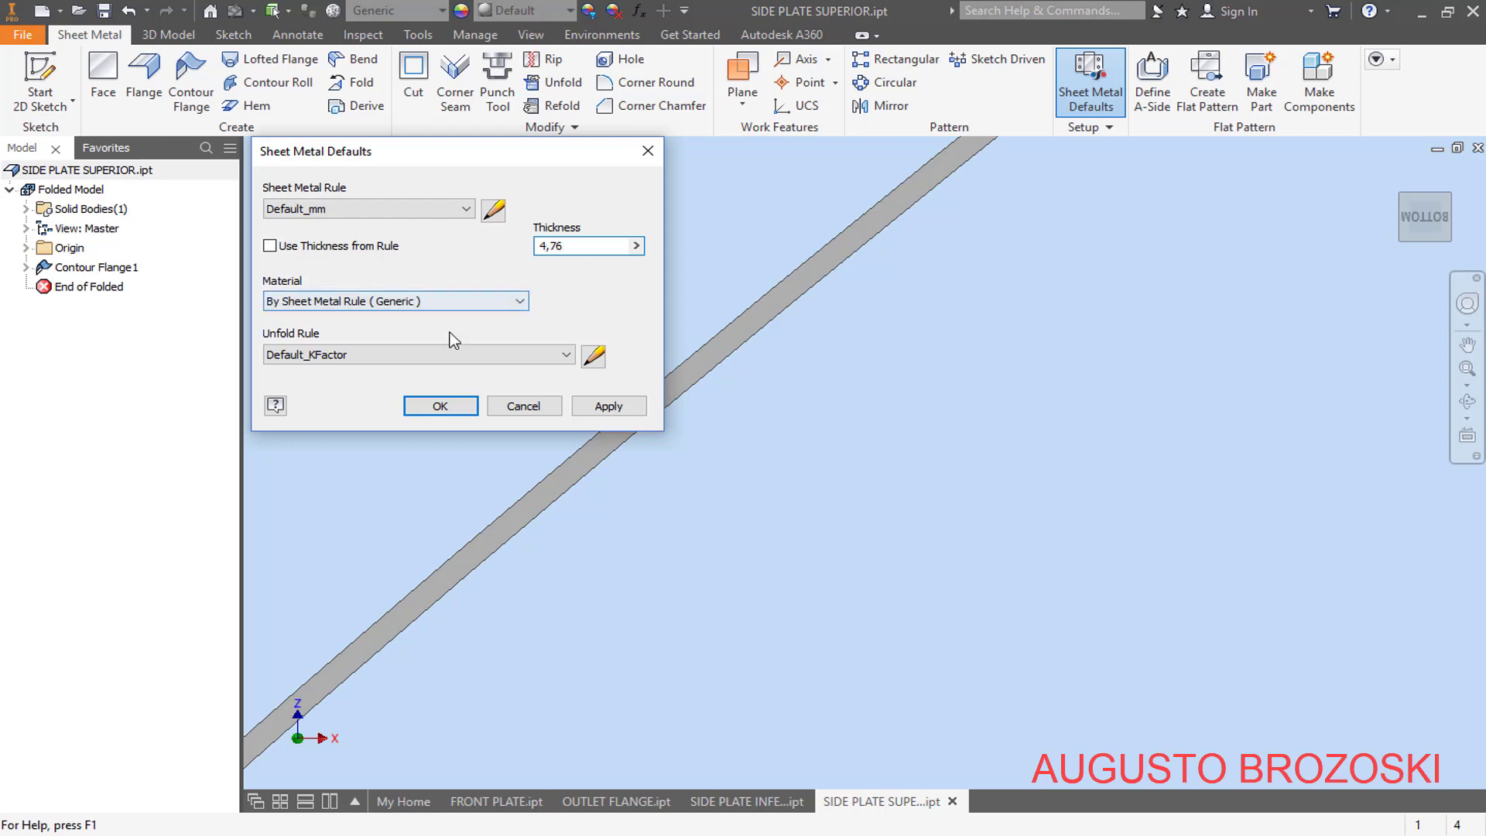
click(463, 406)
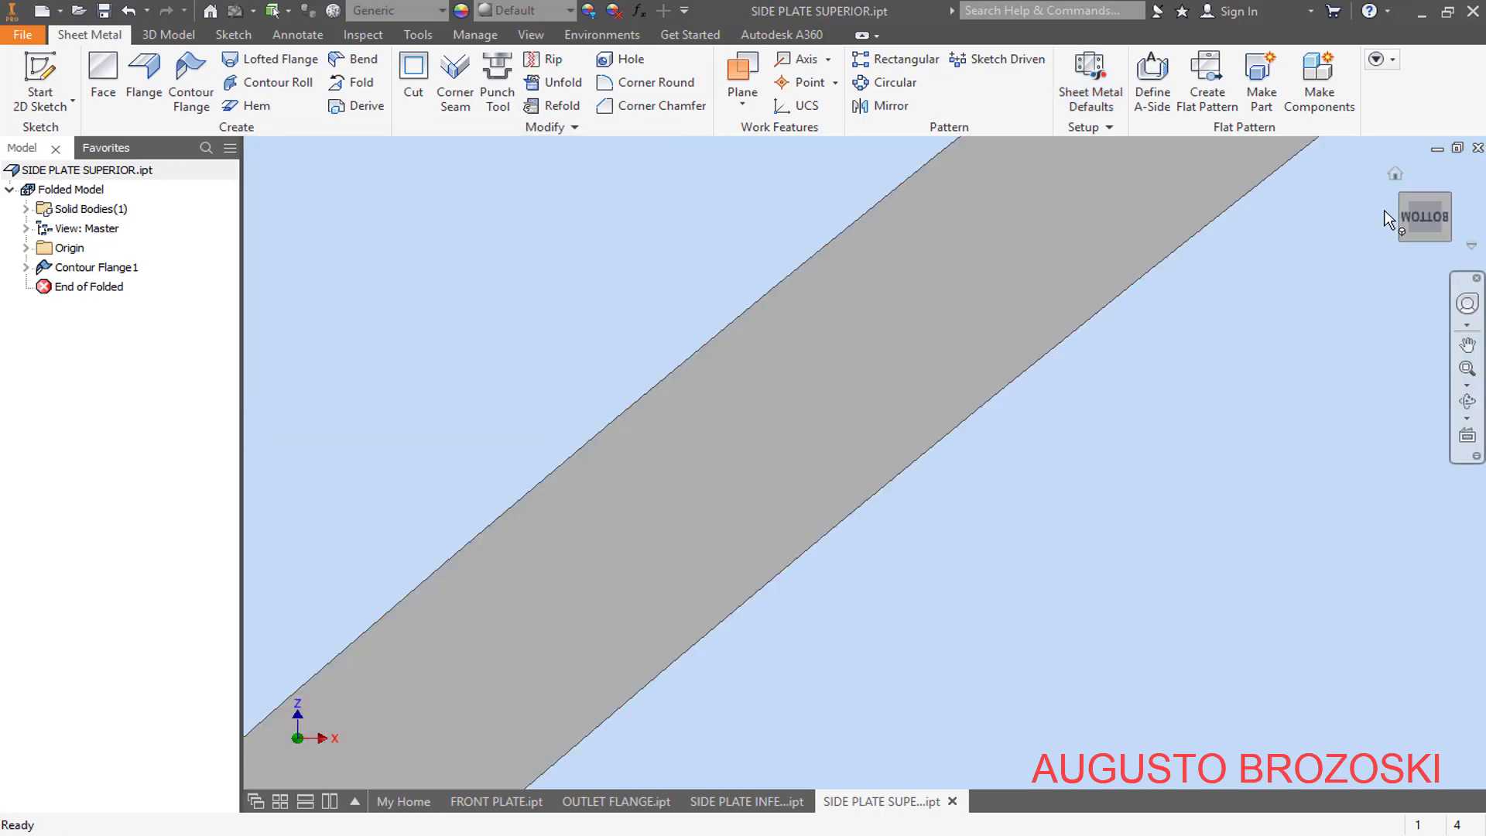
click(1432, 221)
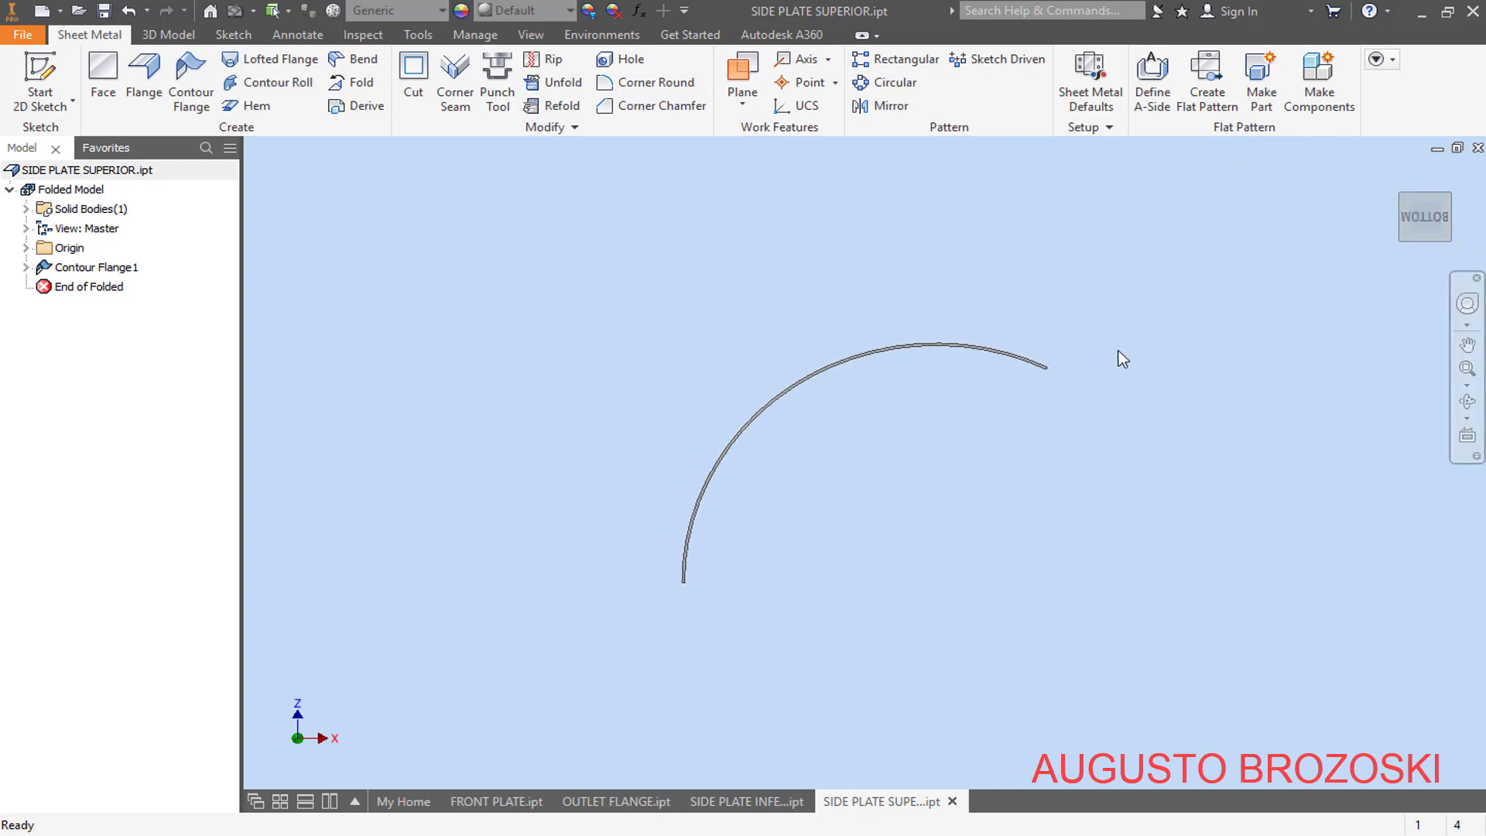
scroll(1030, 393, down, 3)
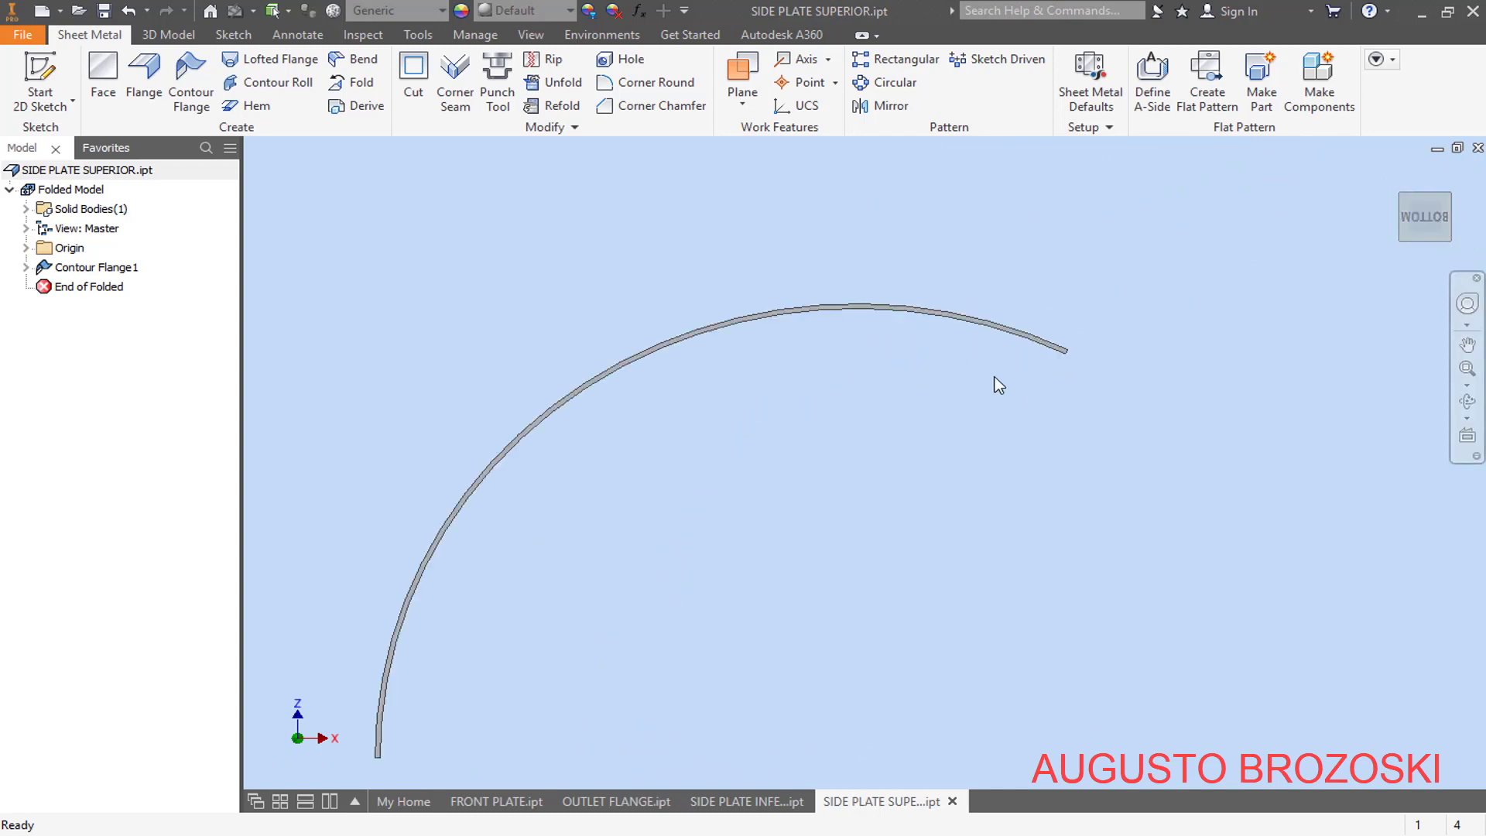
click(1395, 175)
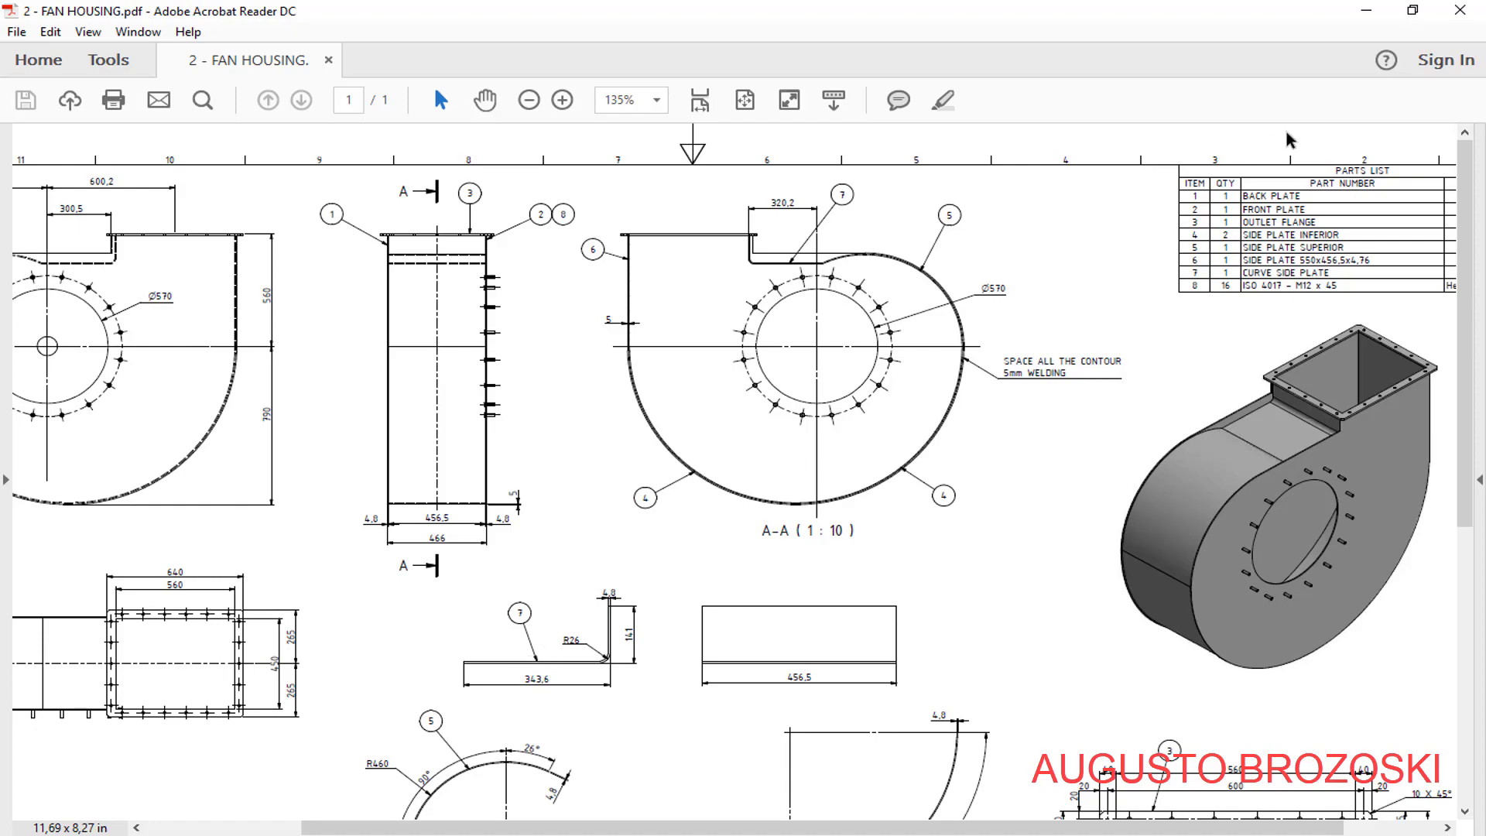
- Create a new part from the metric Sheet Metal (mm).ipt template and save it as CURVE SIDE PLATE
click(1366, 13)
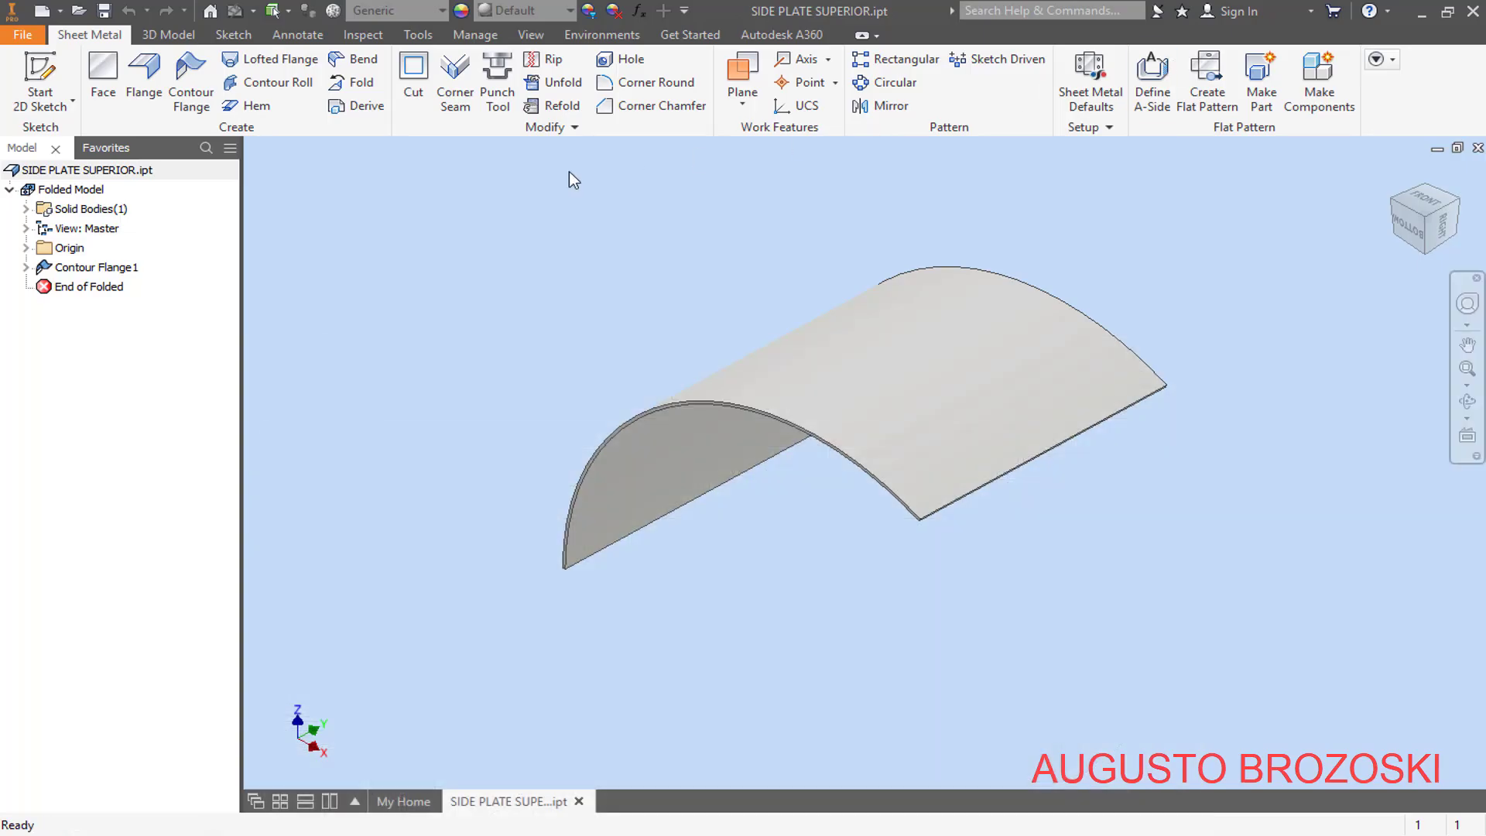
click(51, 9)
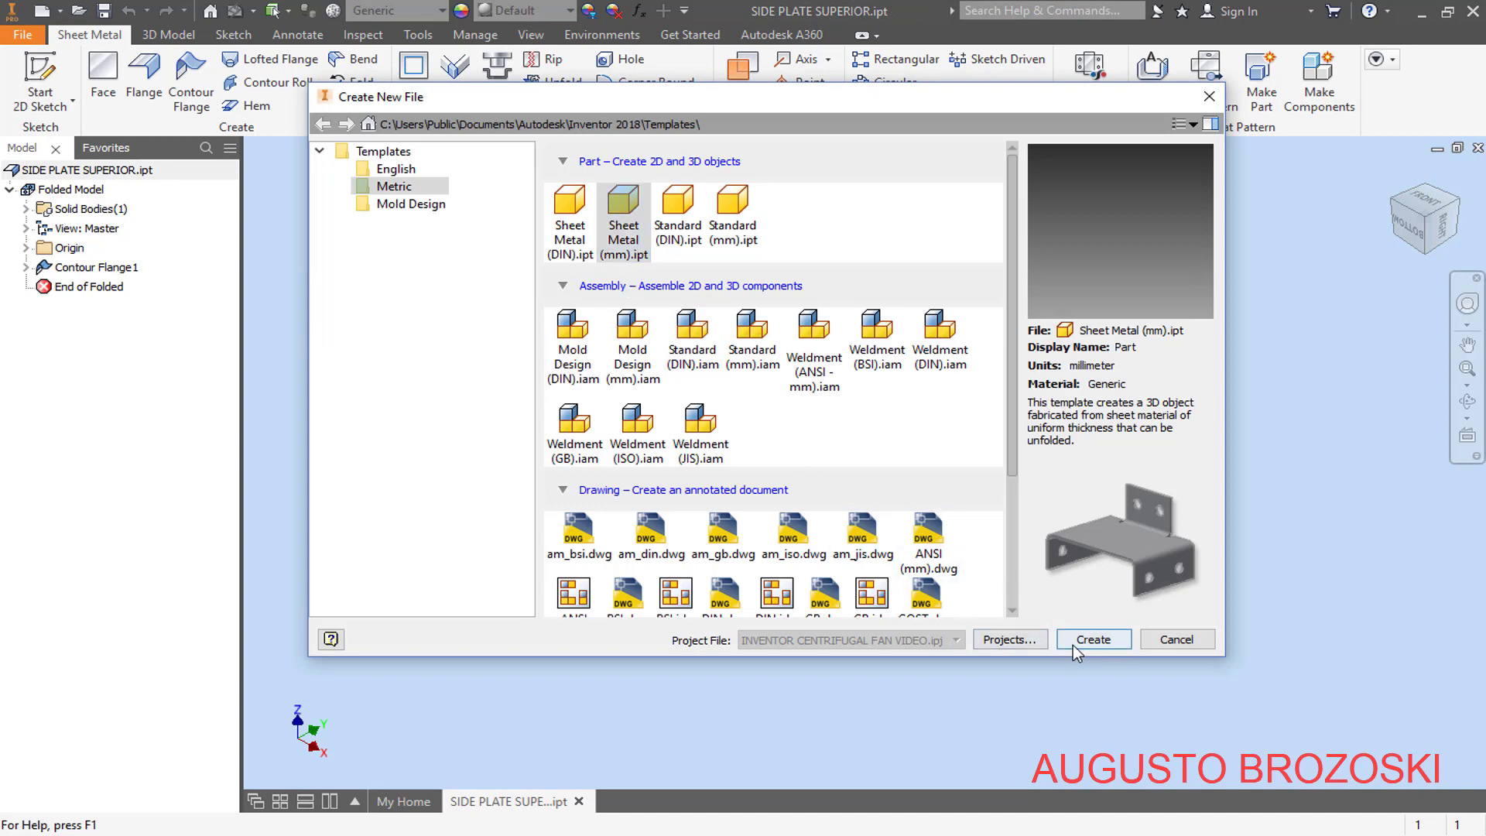
click(1092, 640)
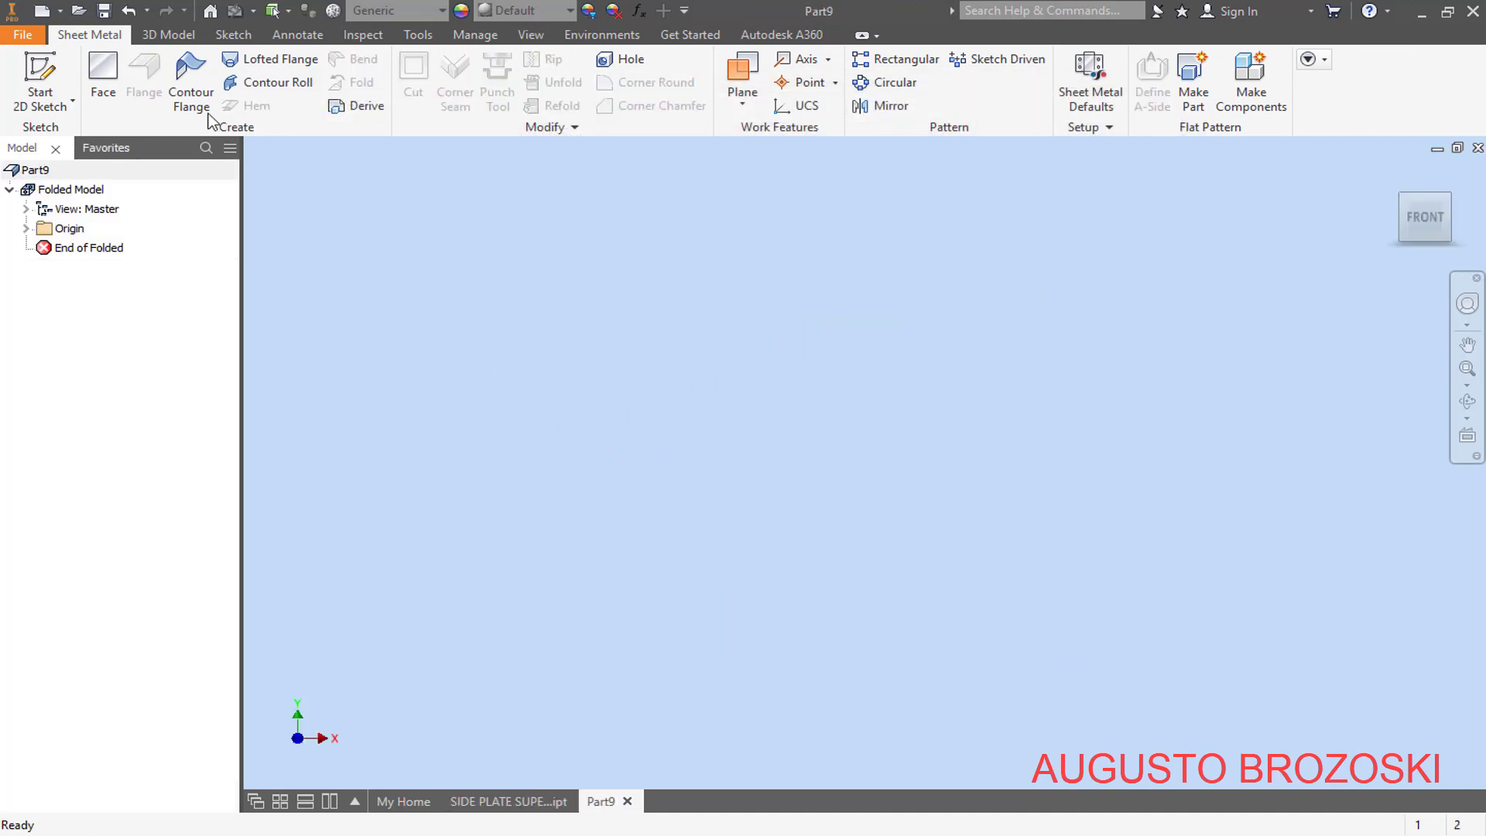
click(104, 11)
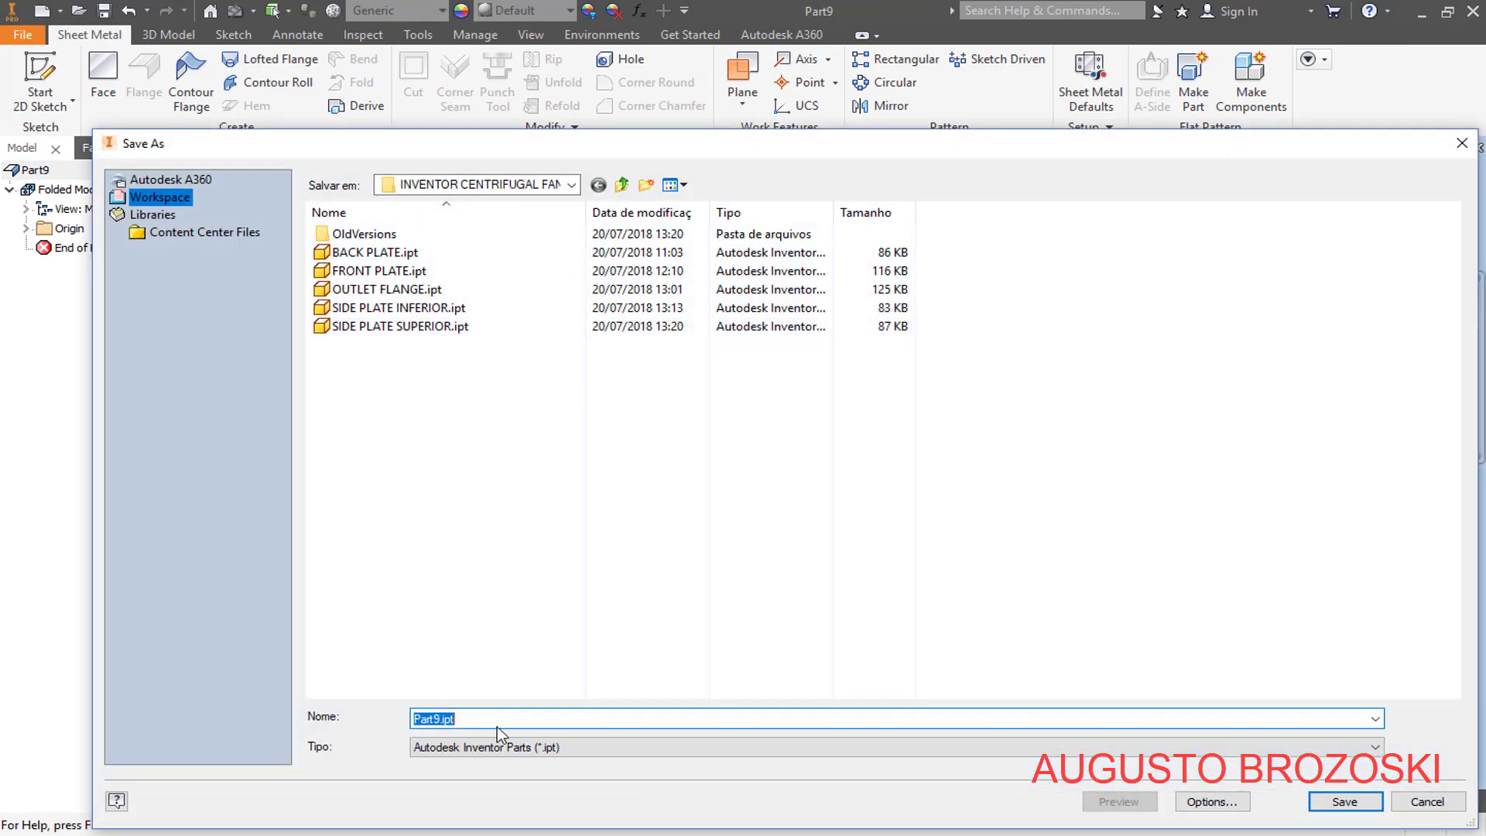
text(CURVE SIDE PLATE)
click(1344, 802)
- Start a 2D sketch on the XZ plane of the new part
click(40, 78)
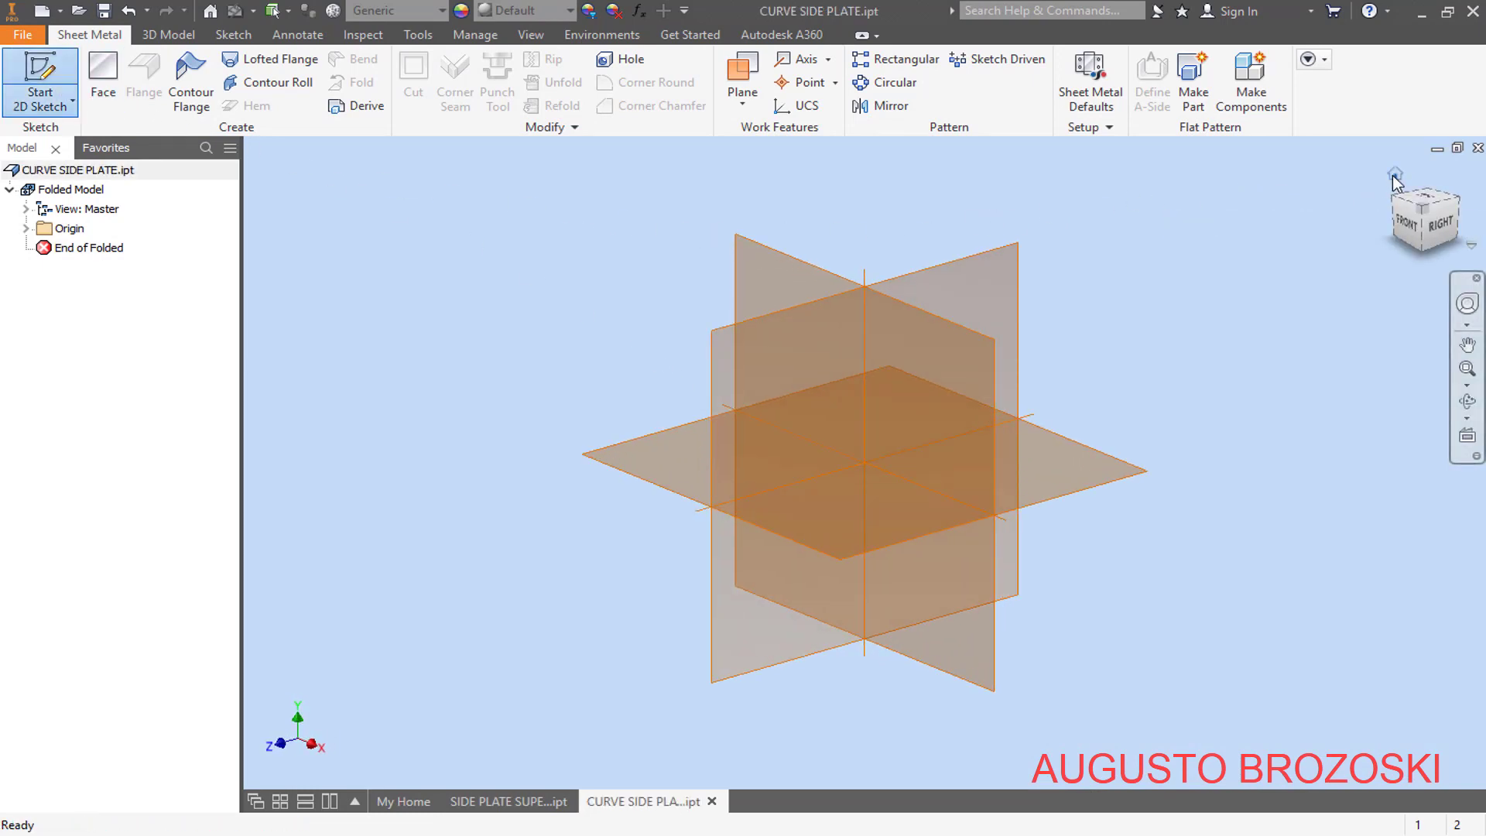
click(1424, 206)
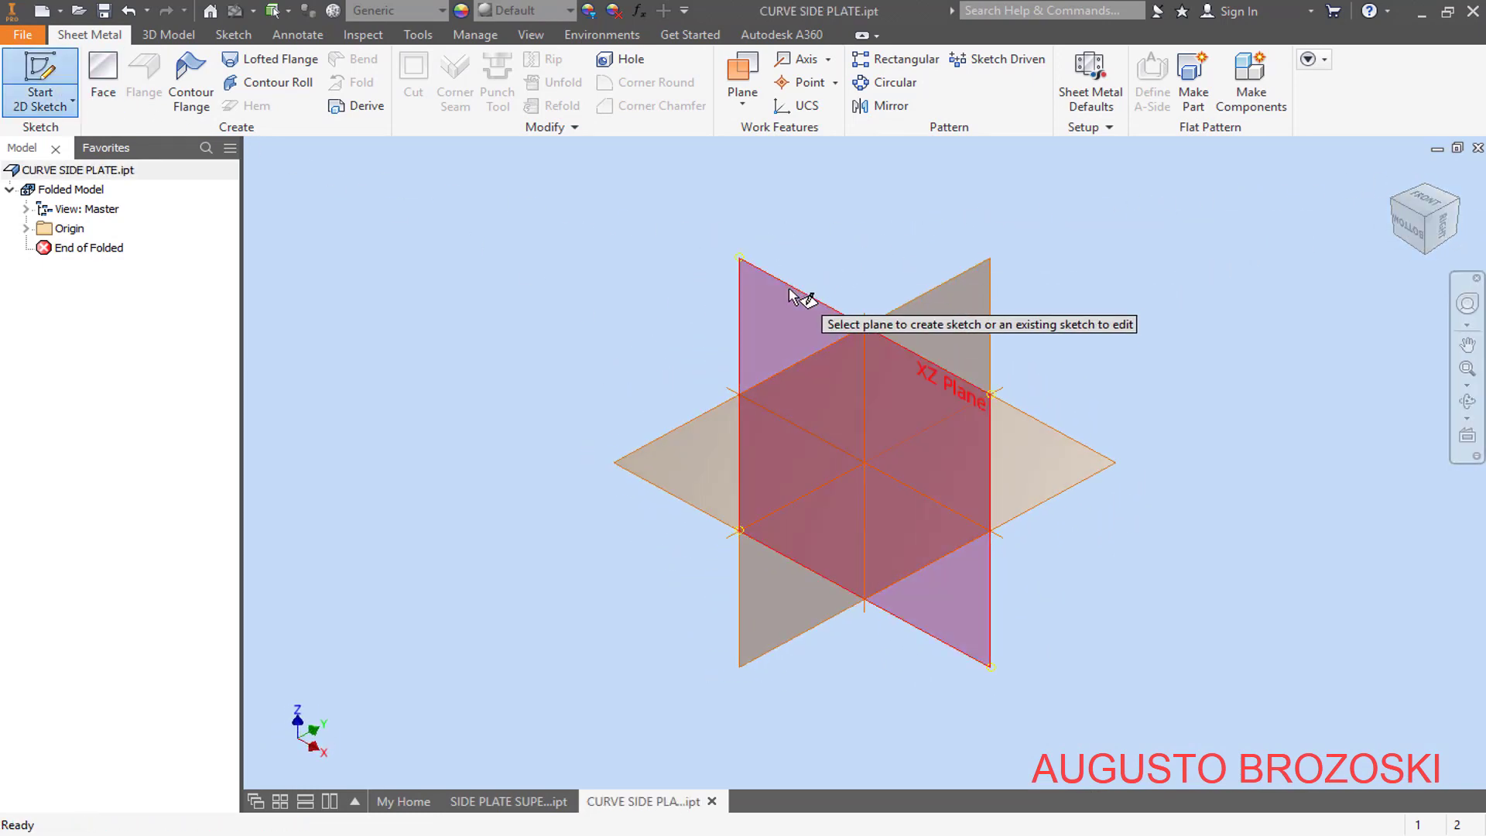
click(791, 297)
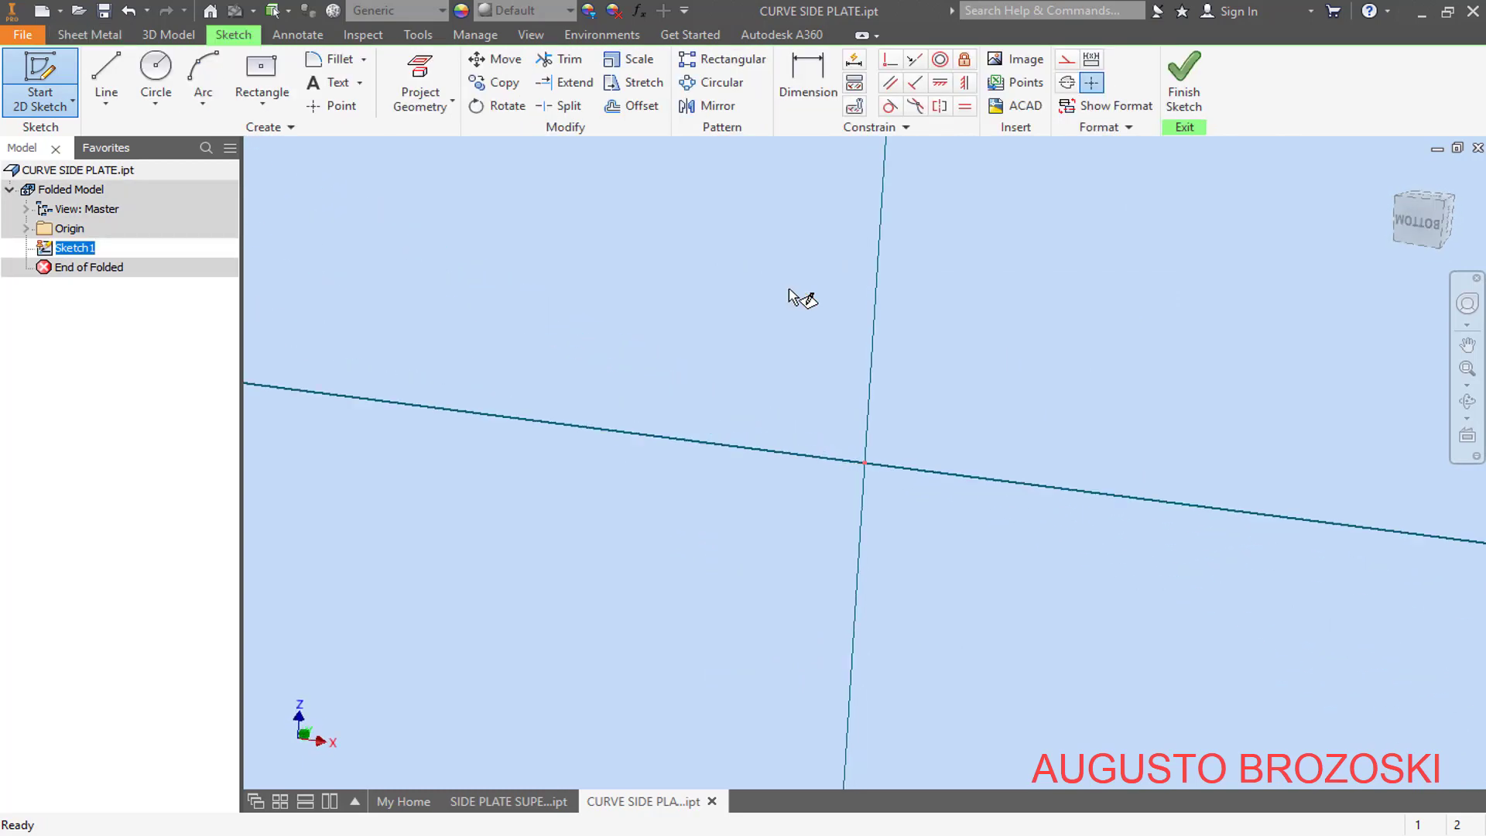
- Switch to the FAN HOUSING PDF and examine the profile and width dimensions of part 7, then return to Inventor
click(573, 834)
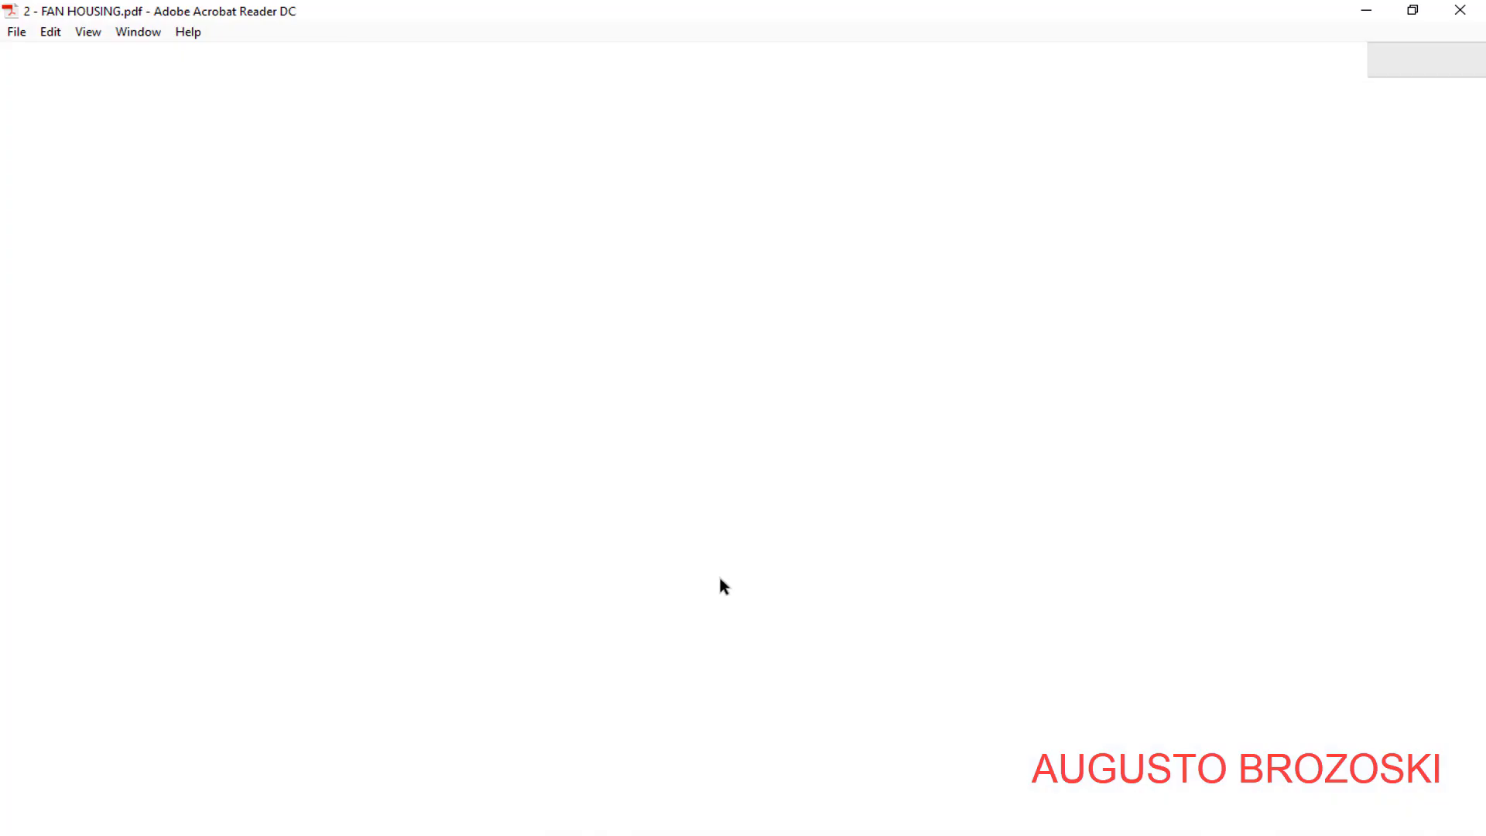
scroll(653, 542, down, 5)
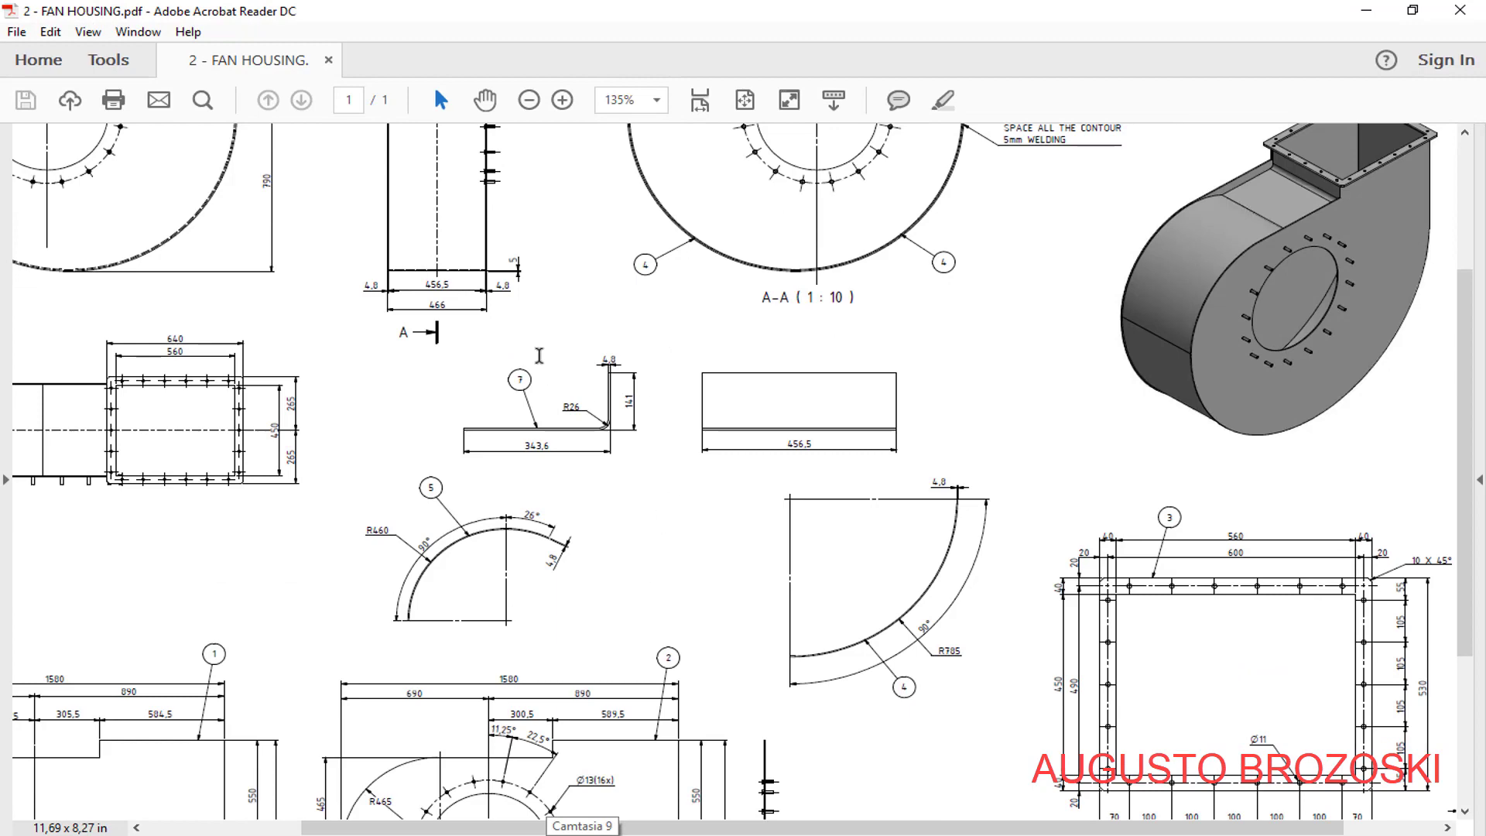
click(563, 100)
click(563, 99)
click(562, 100)
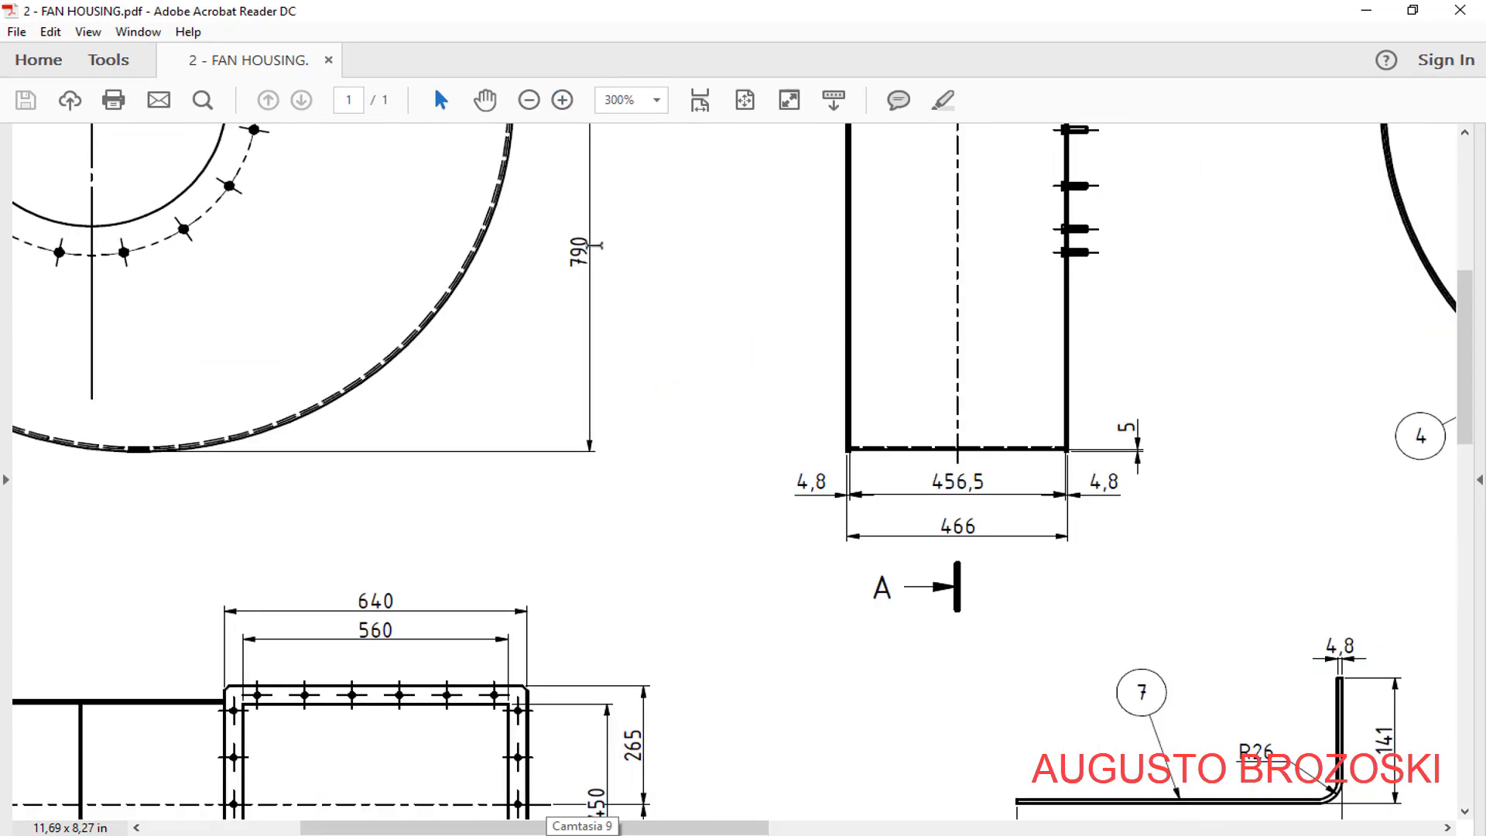
drag(680, 834, 925, 831)
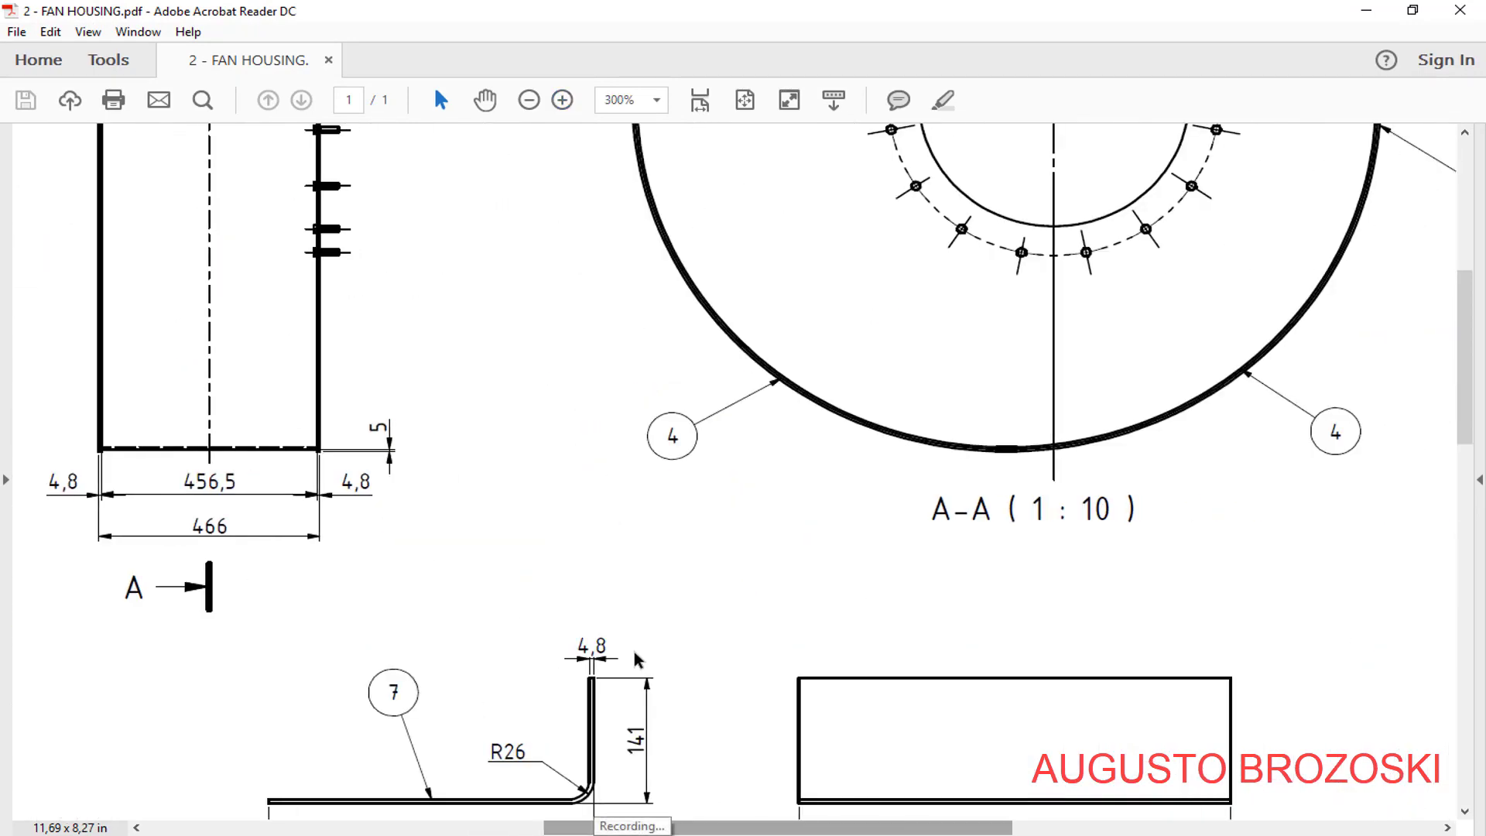
scroll(608, 611, down, 7)
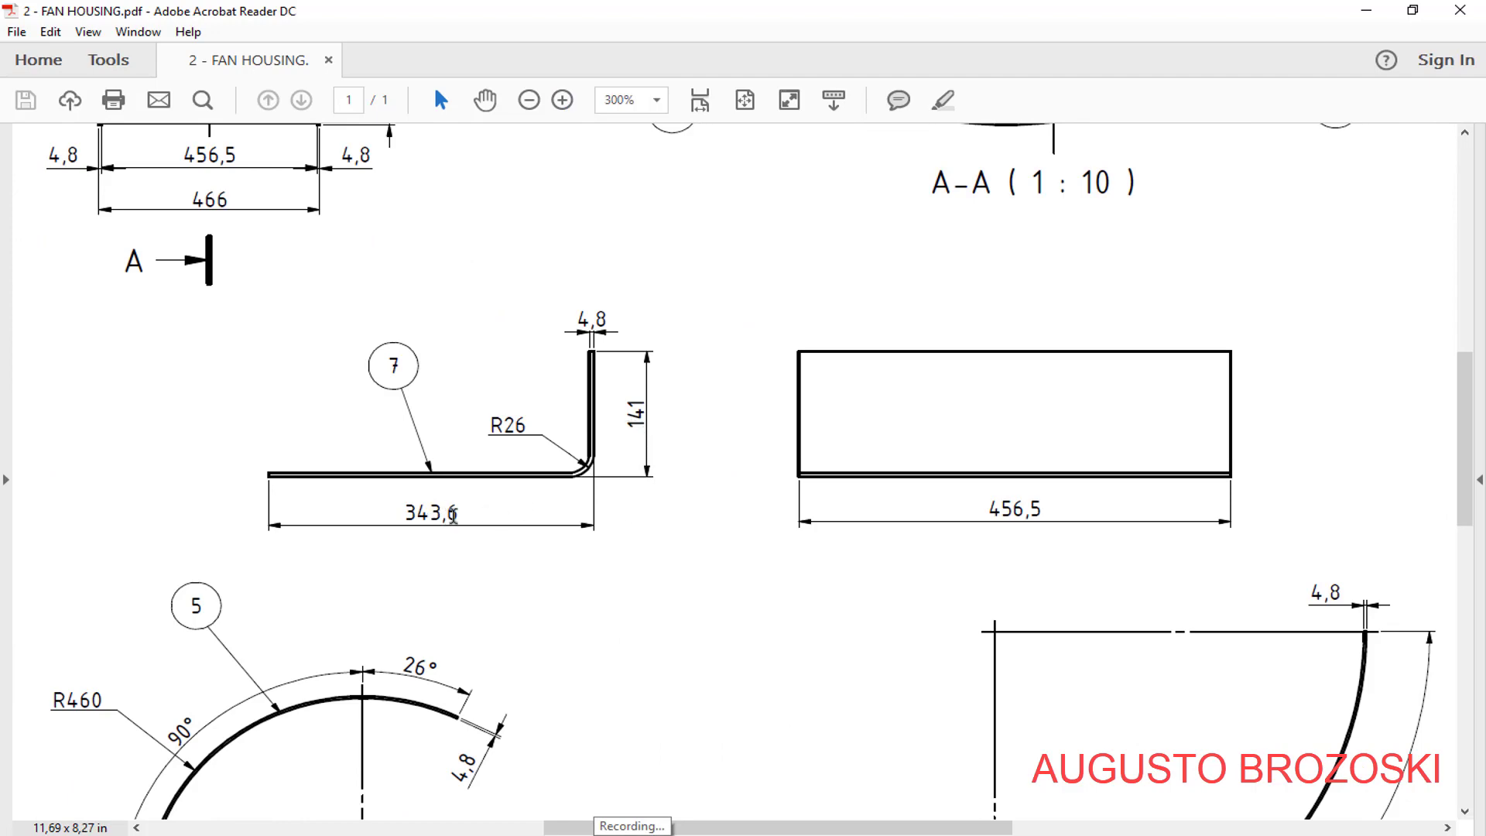
click(1366, 11)
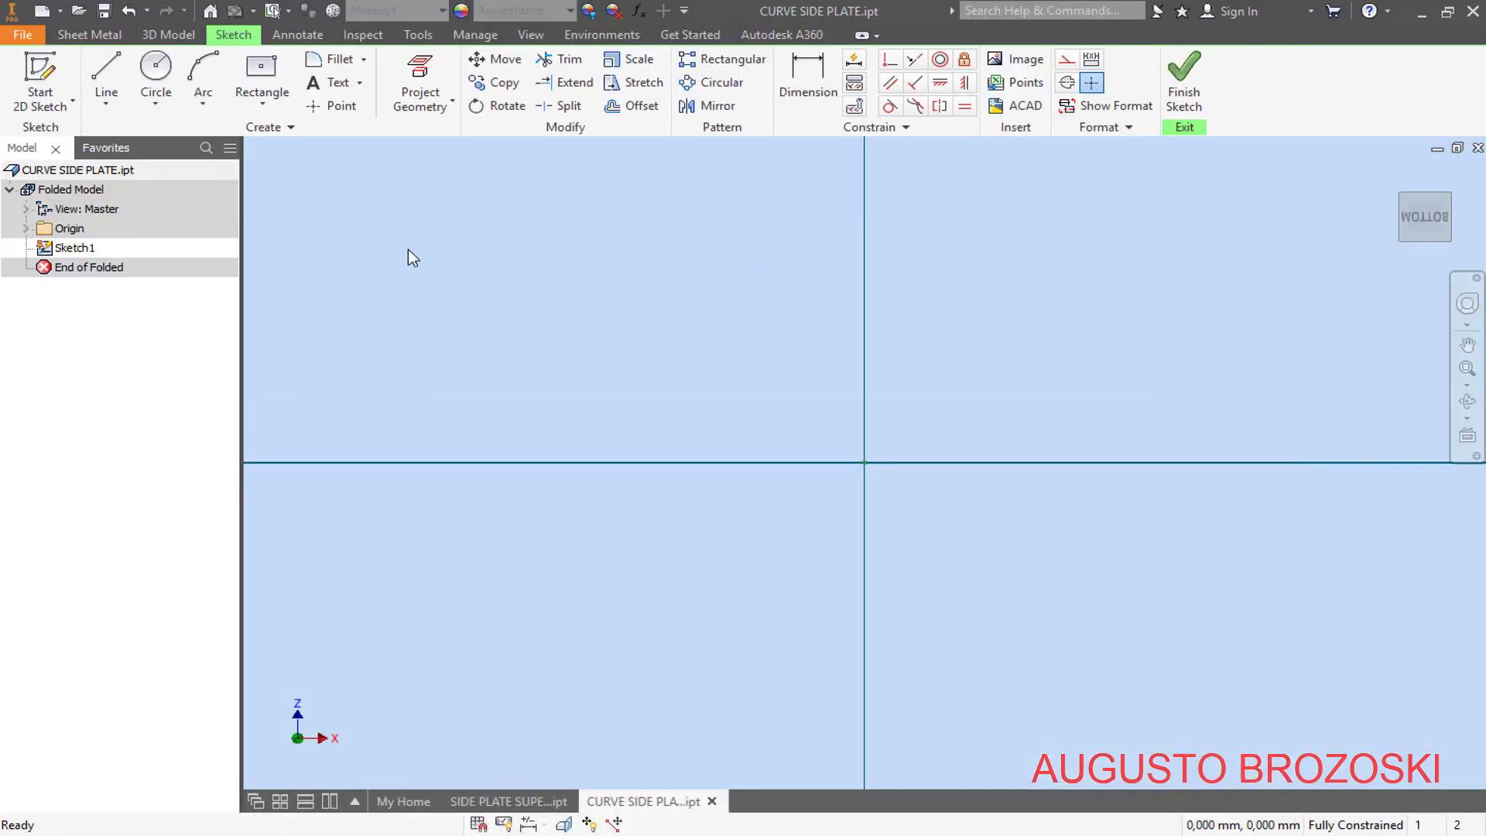
- Sketch an L-shaped profile cornered at the origin: a horizontal line about 24 mm long and a vertical line about 17 mm up
click(107, 71)
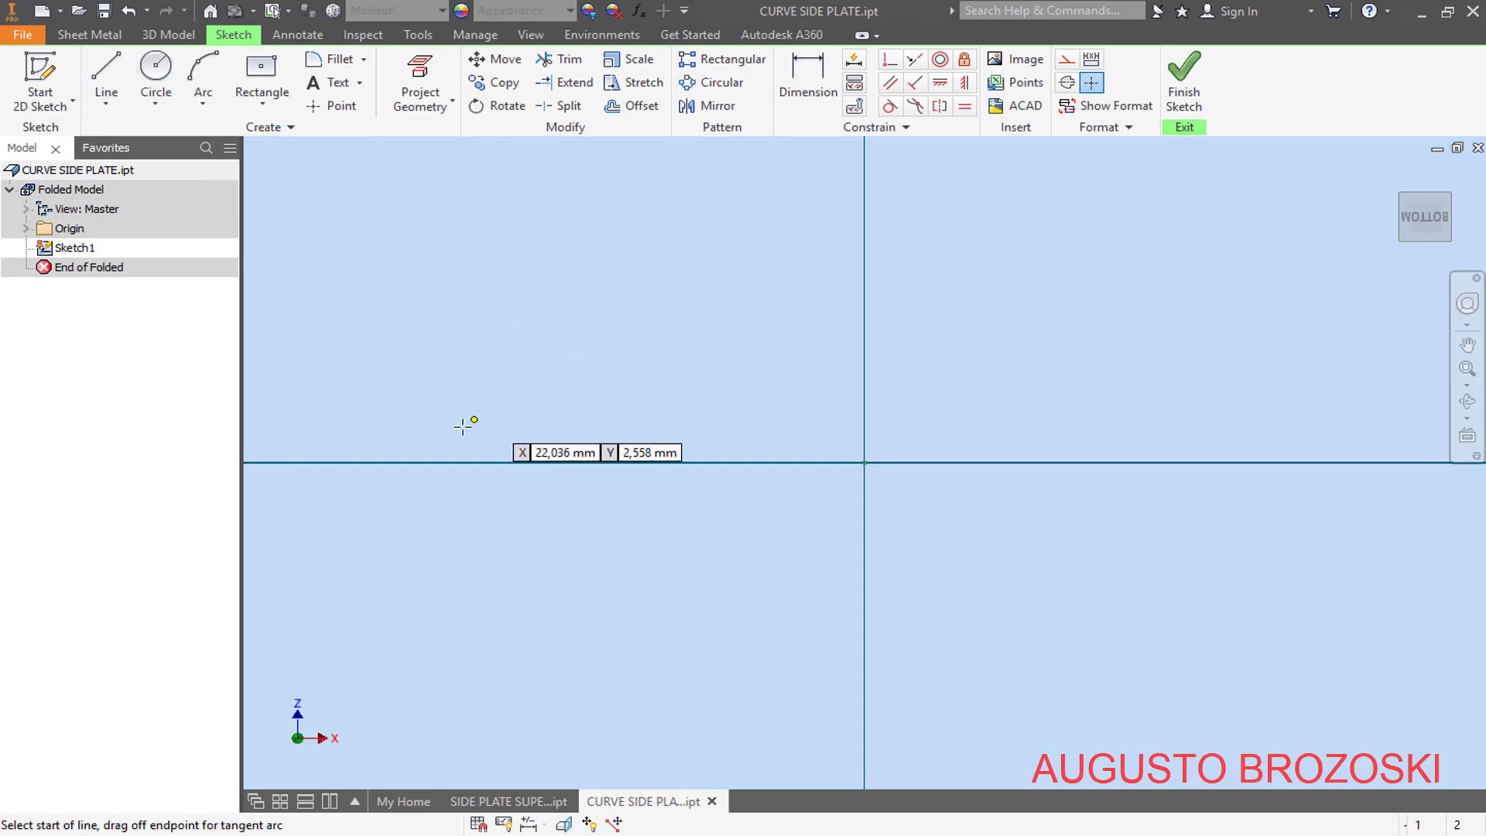
click(431, 462)
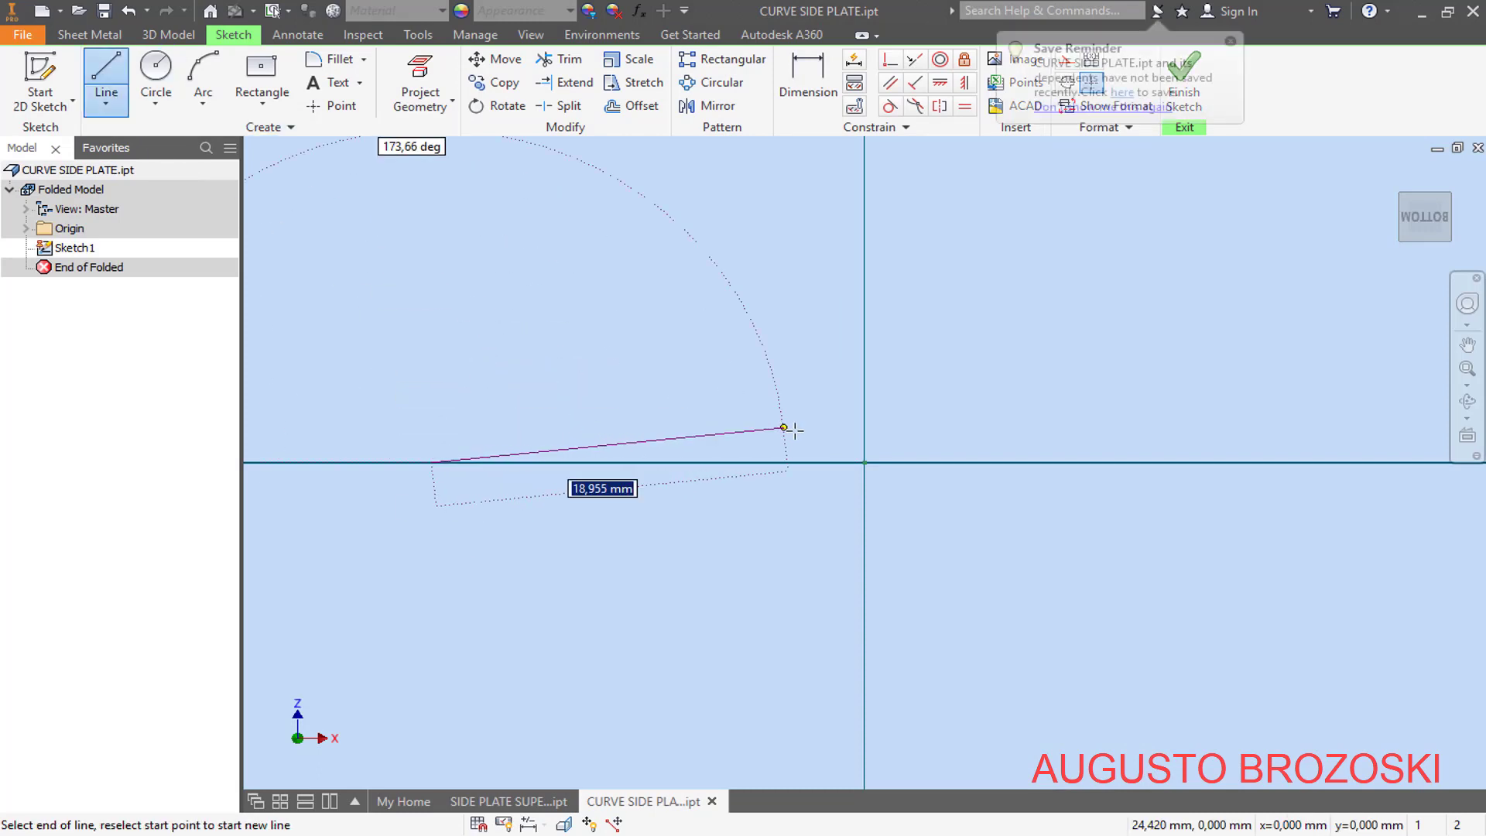
click(863, 462)
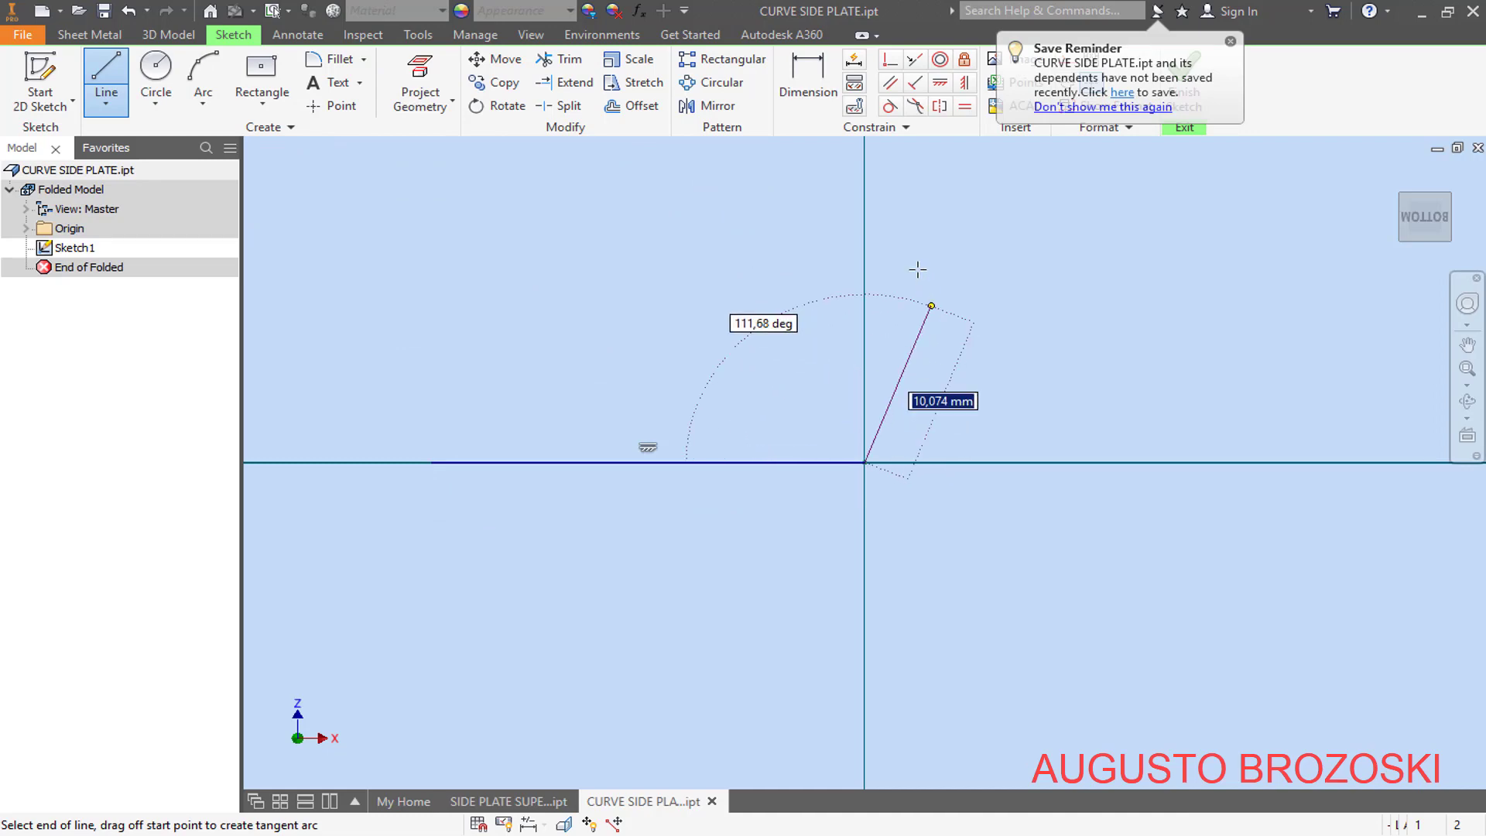
click(866, 183)
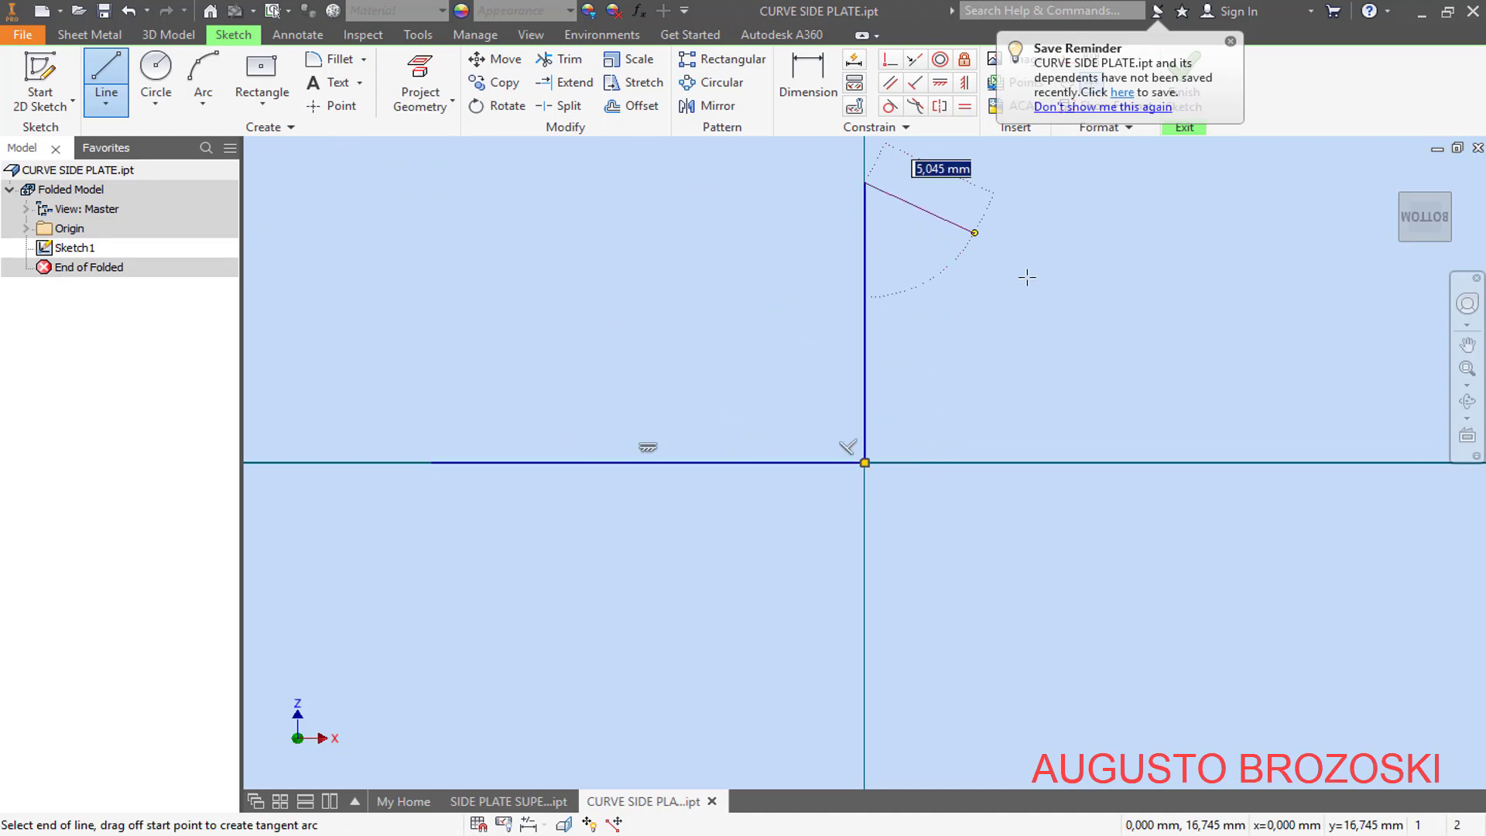
key(Escape)
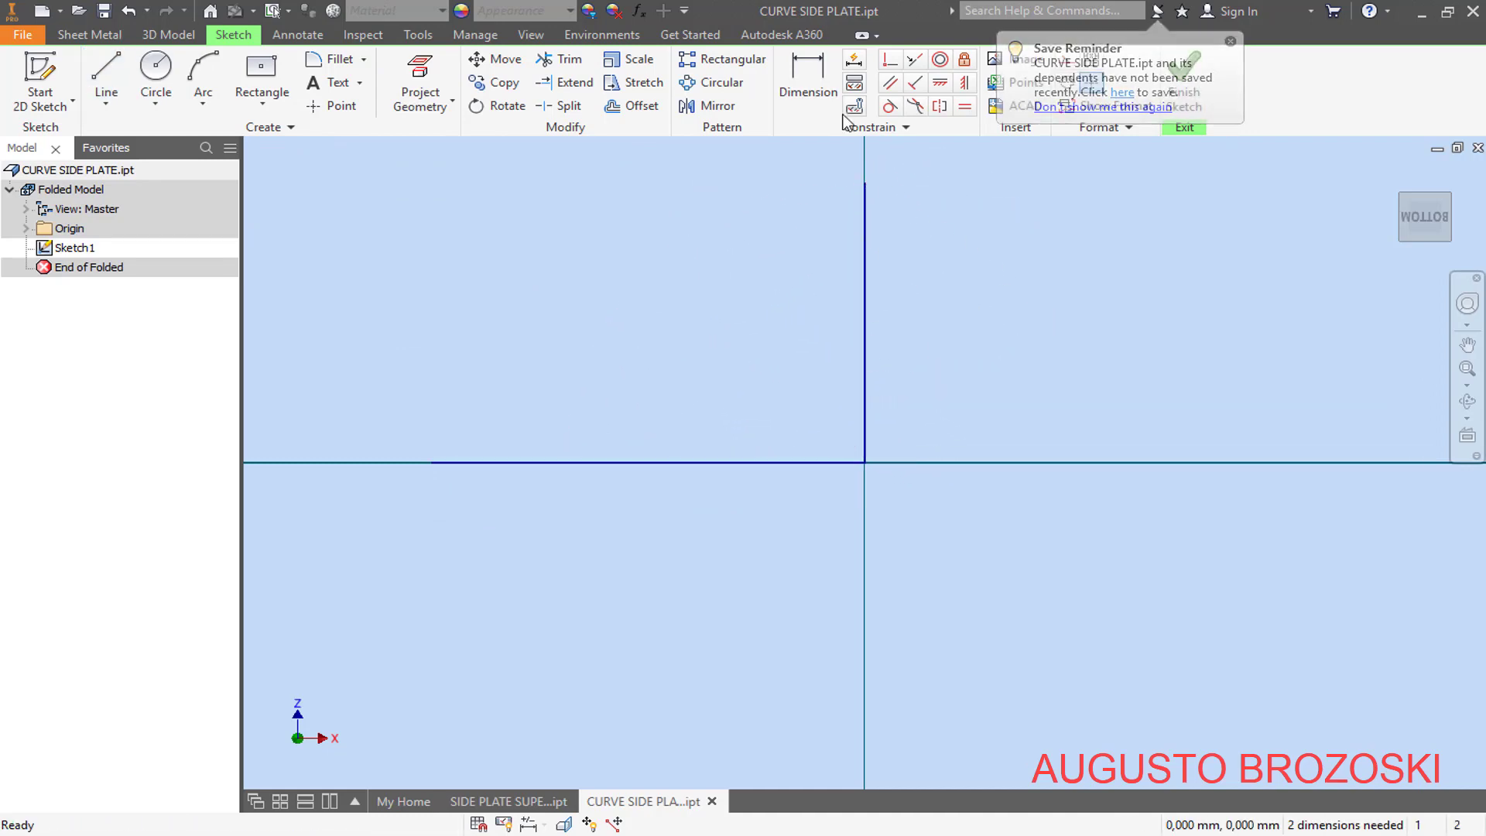
- Dimension the profile's vertical line to 141 mm
key(d)
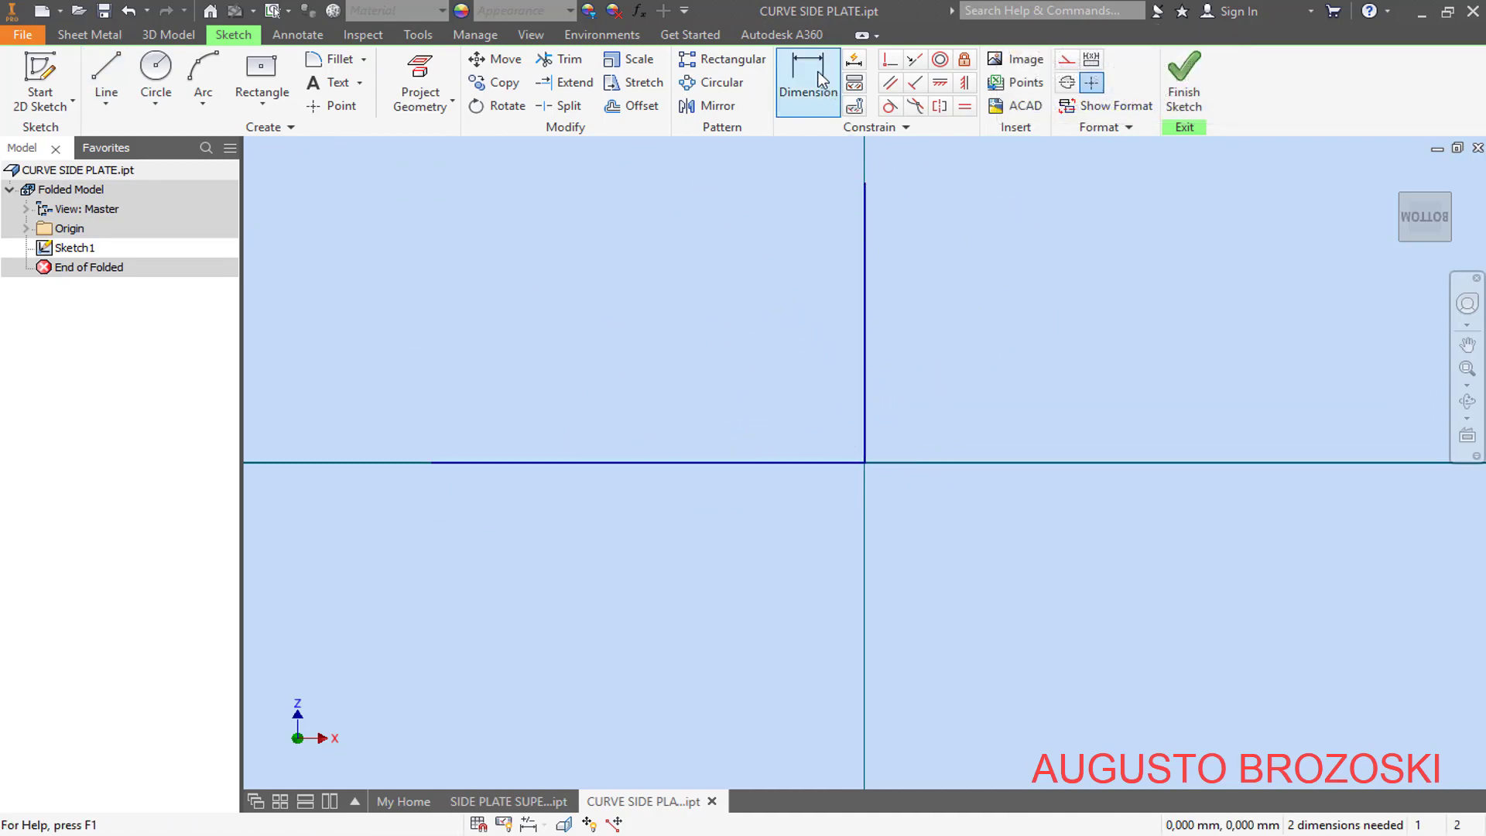
click(866, 308)
click(947, 309)
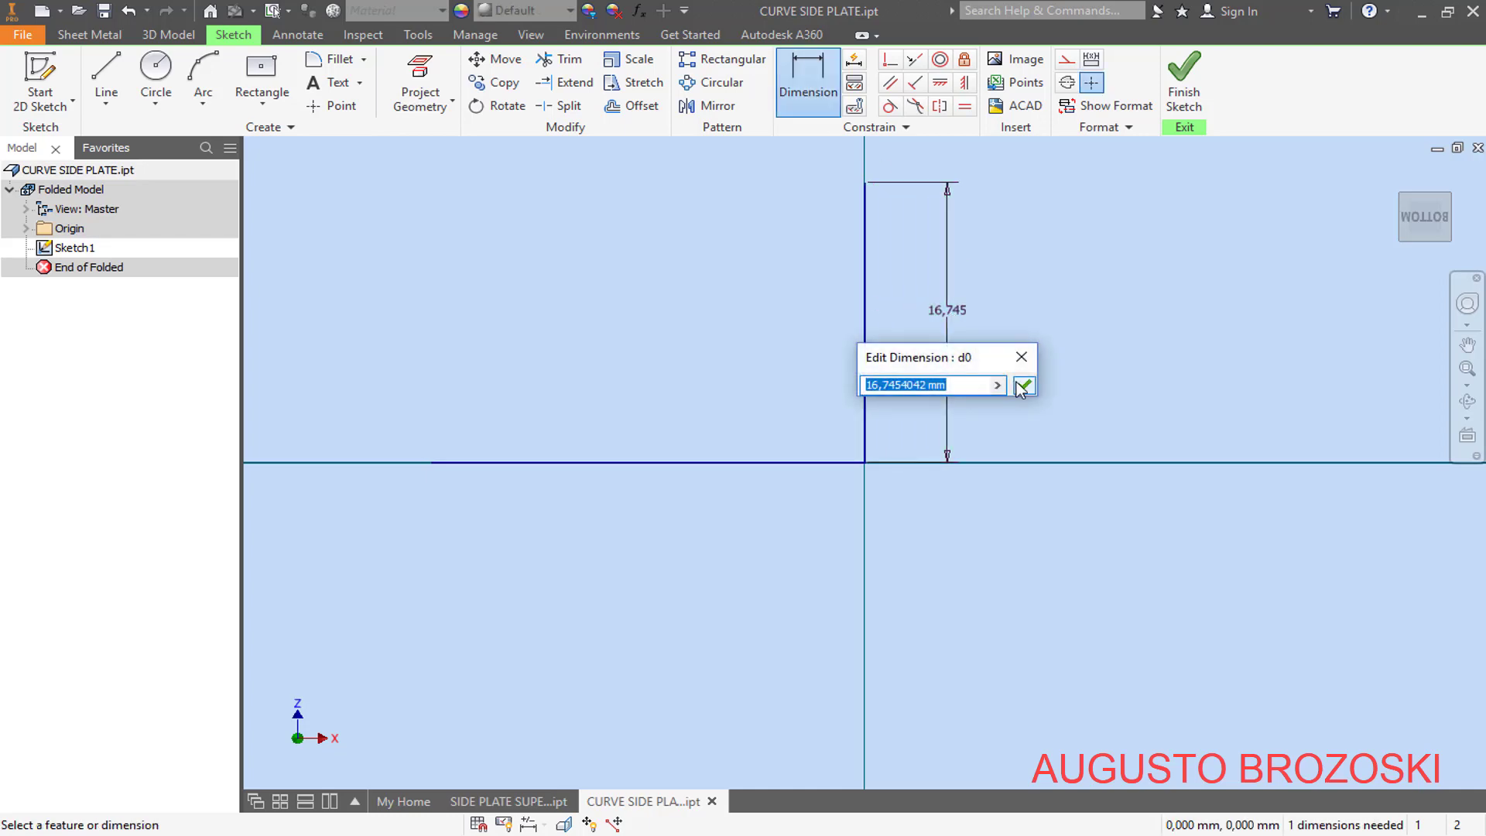
text(141)
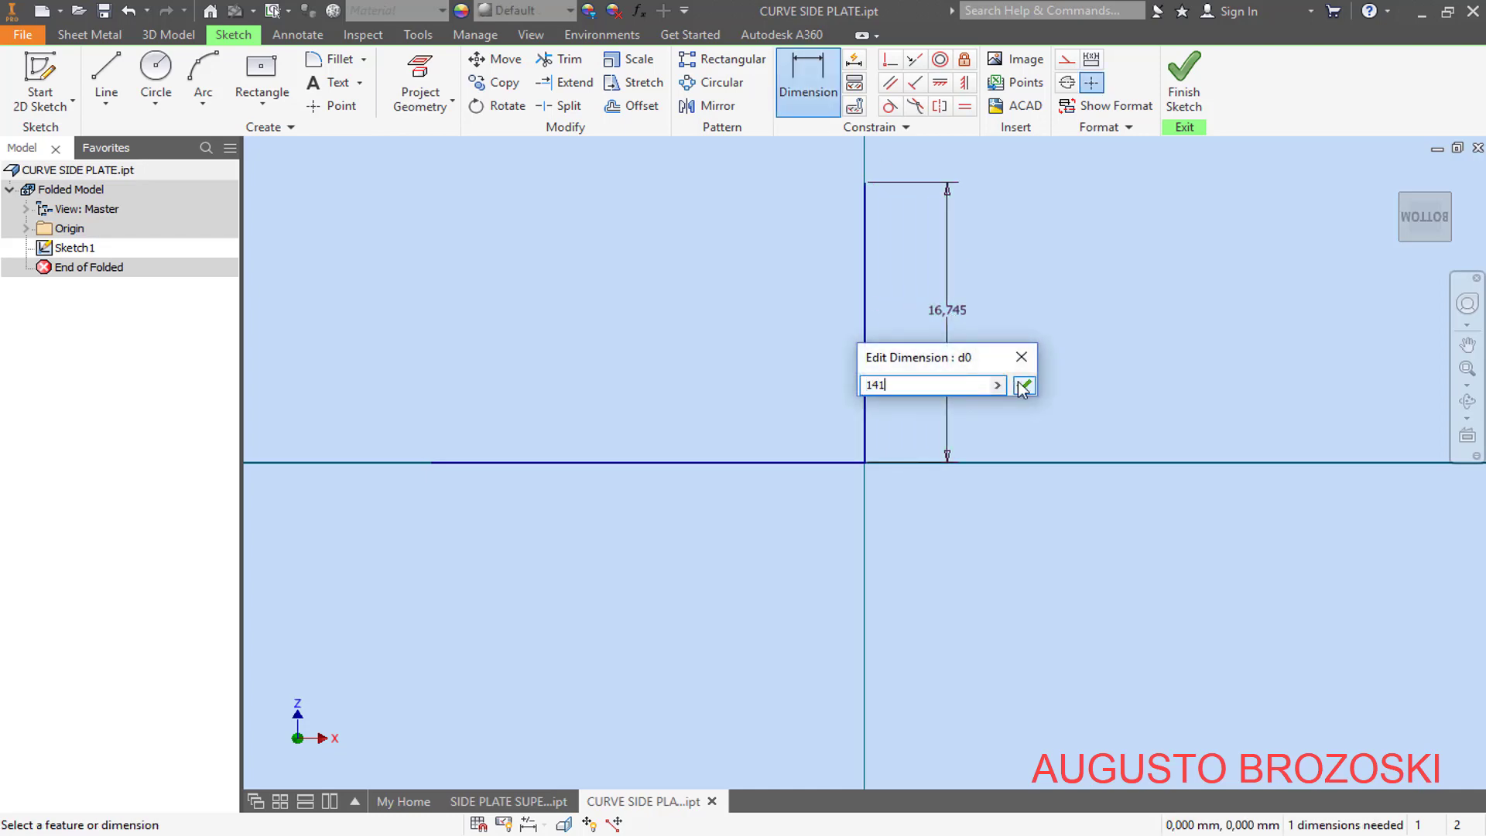
click(1023, 385)
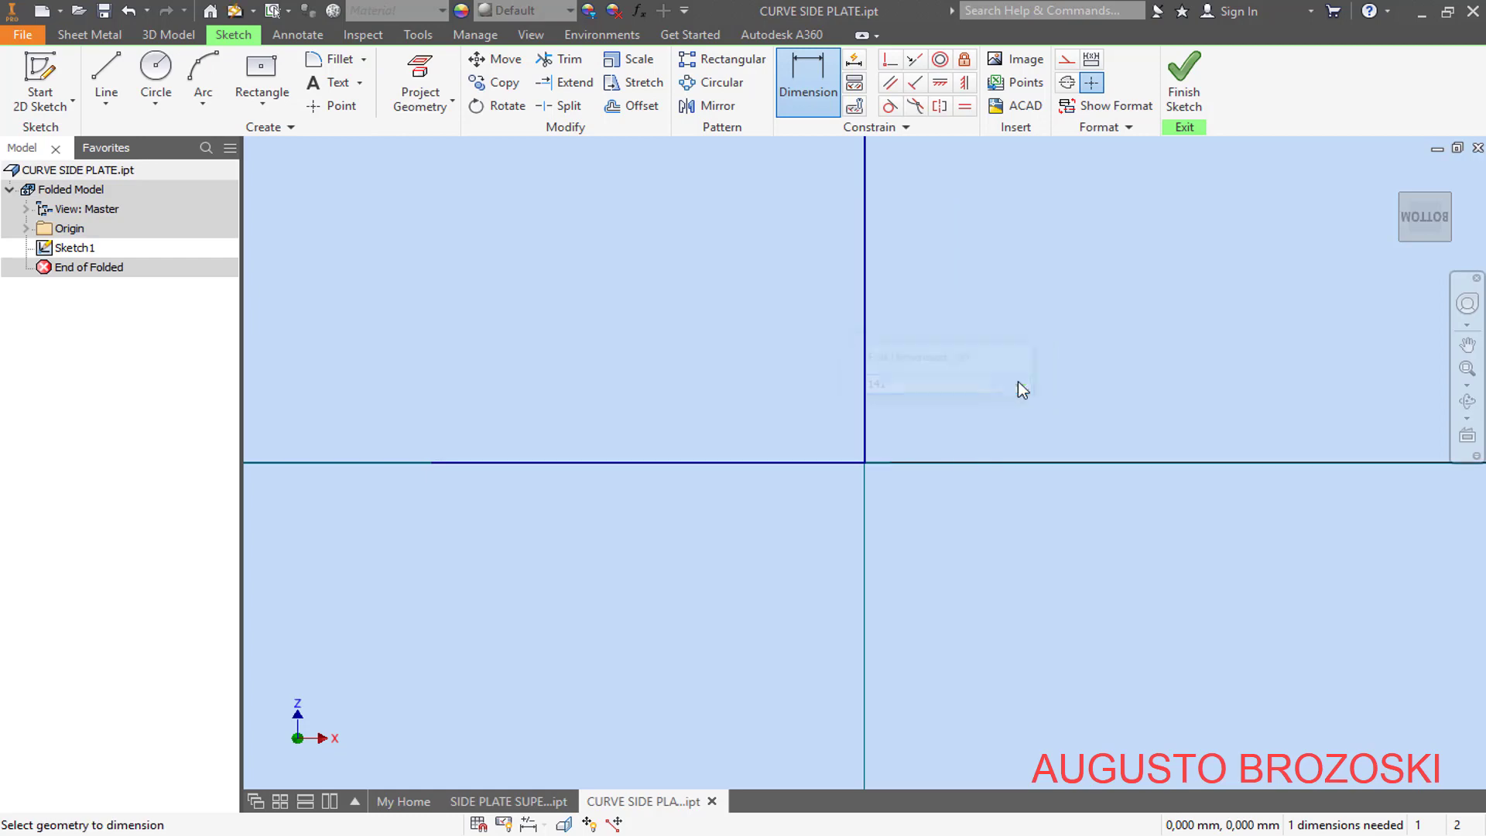
- Dimension the profile's horizontal line to 343,6 mm and finish the sketch
click(1426, 225)
scroll(861, 522, down, 2)
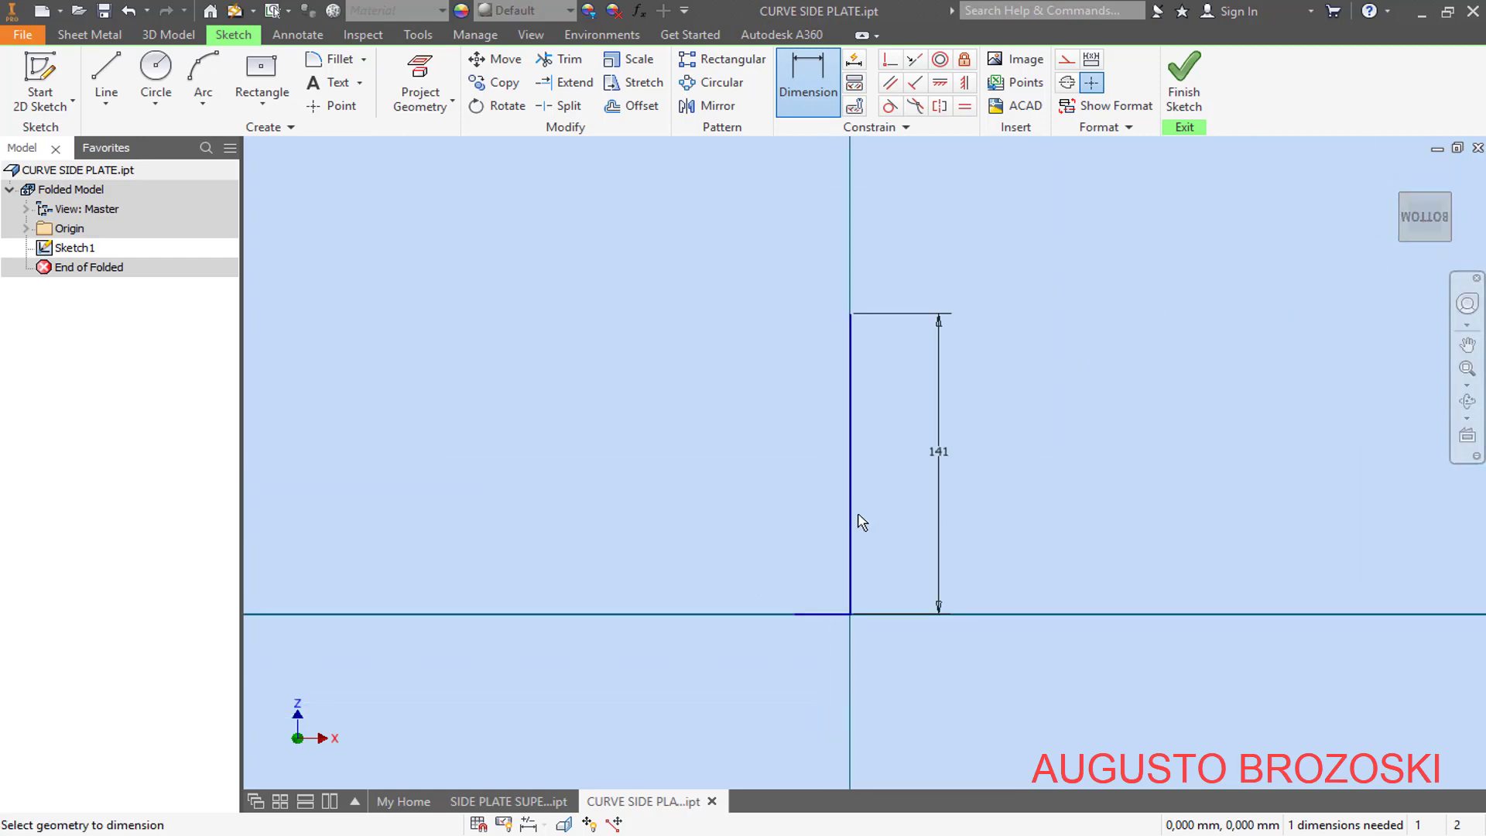
click(830, 620)
click(791, 644)
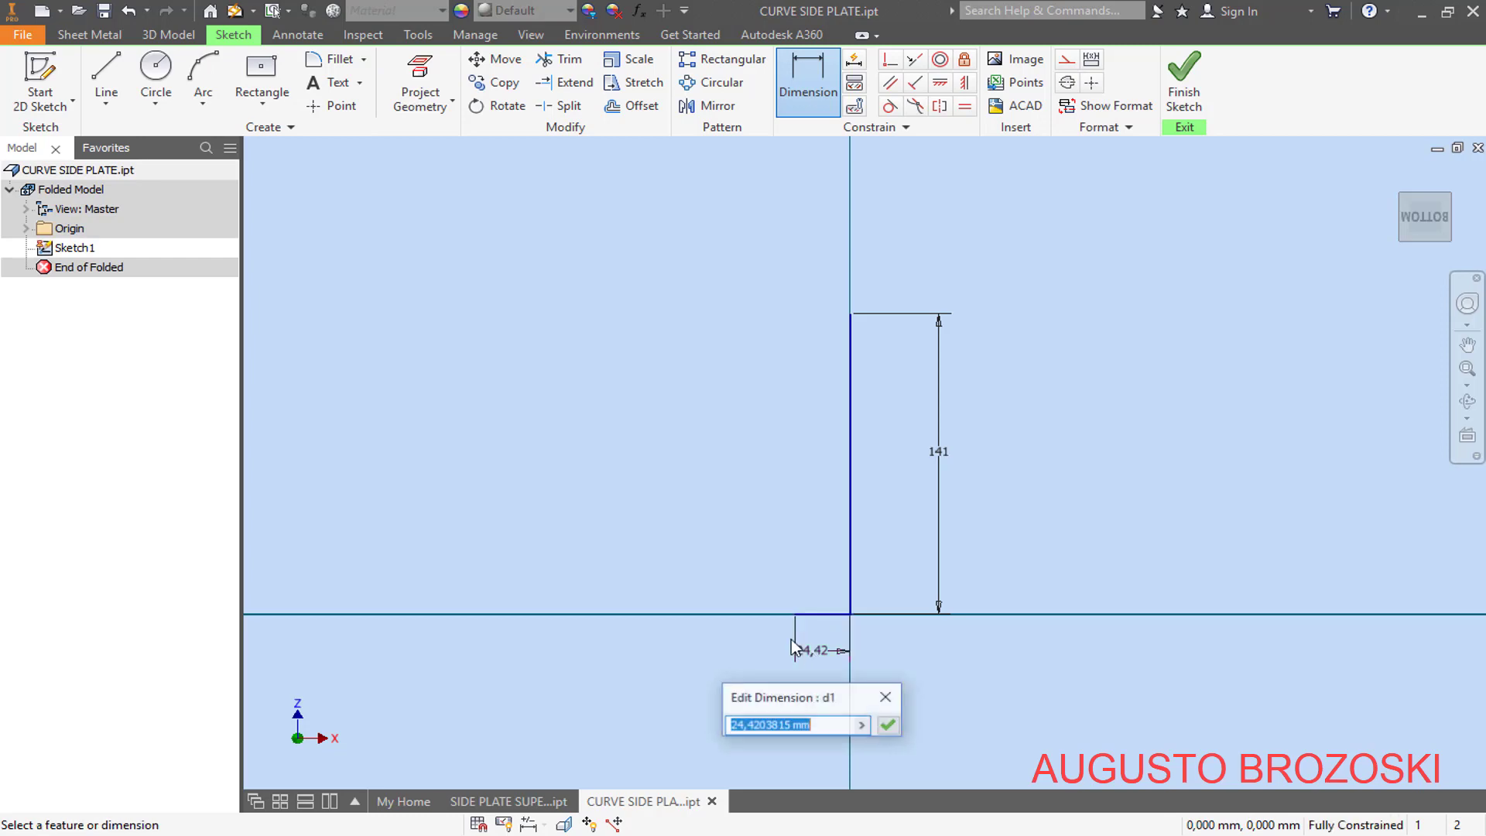
text(343,6)
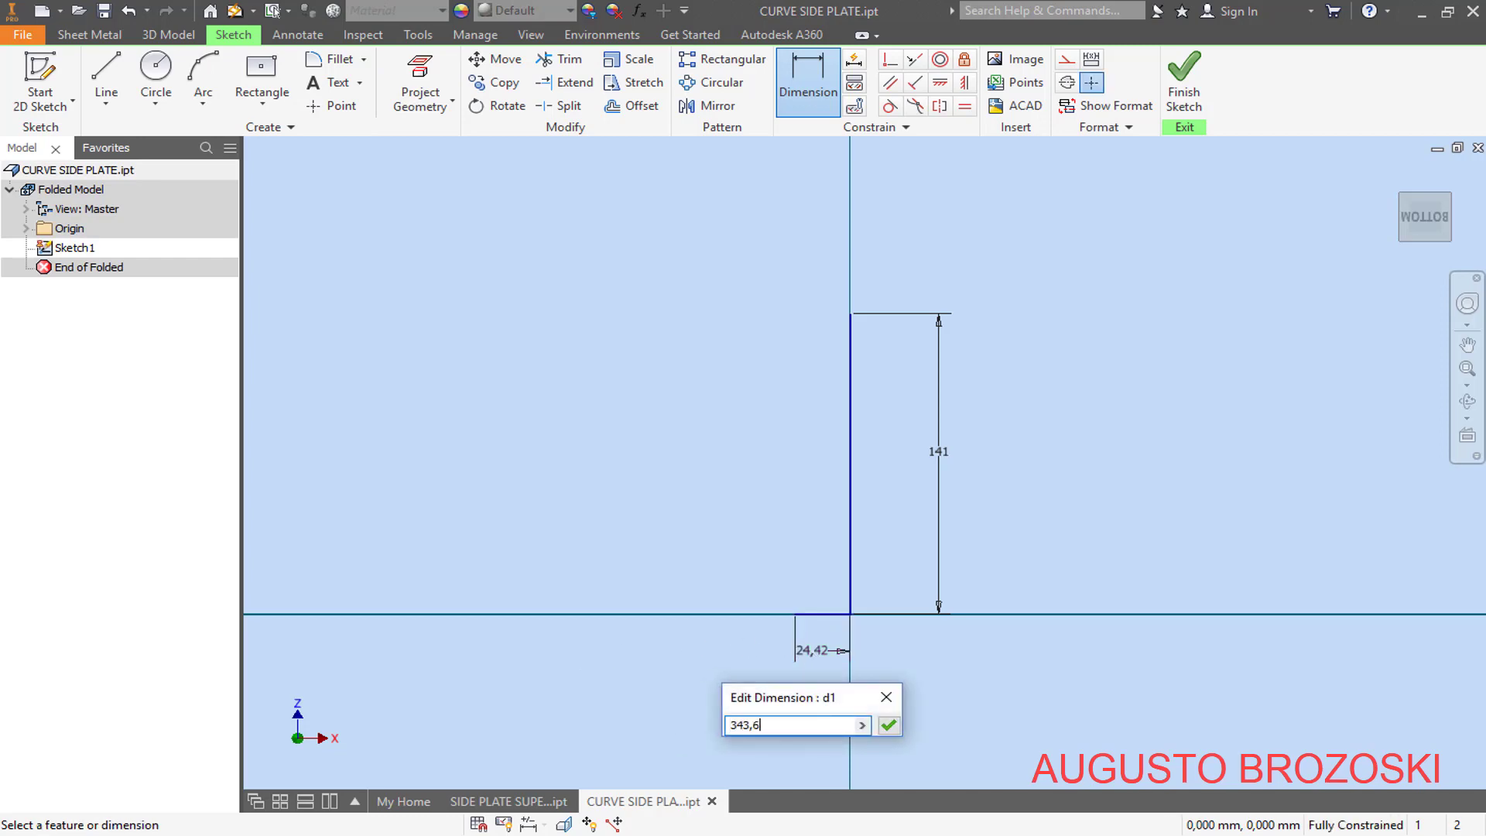
key(Return)
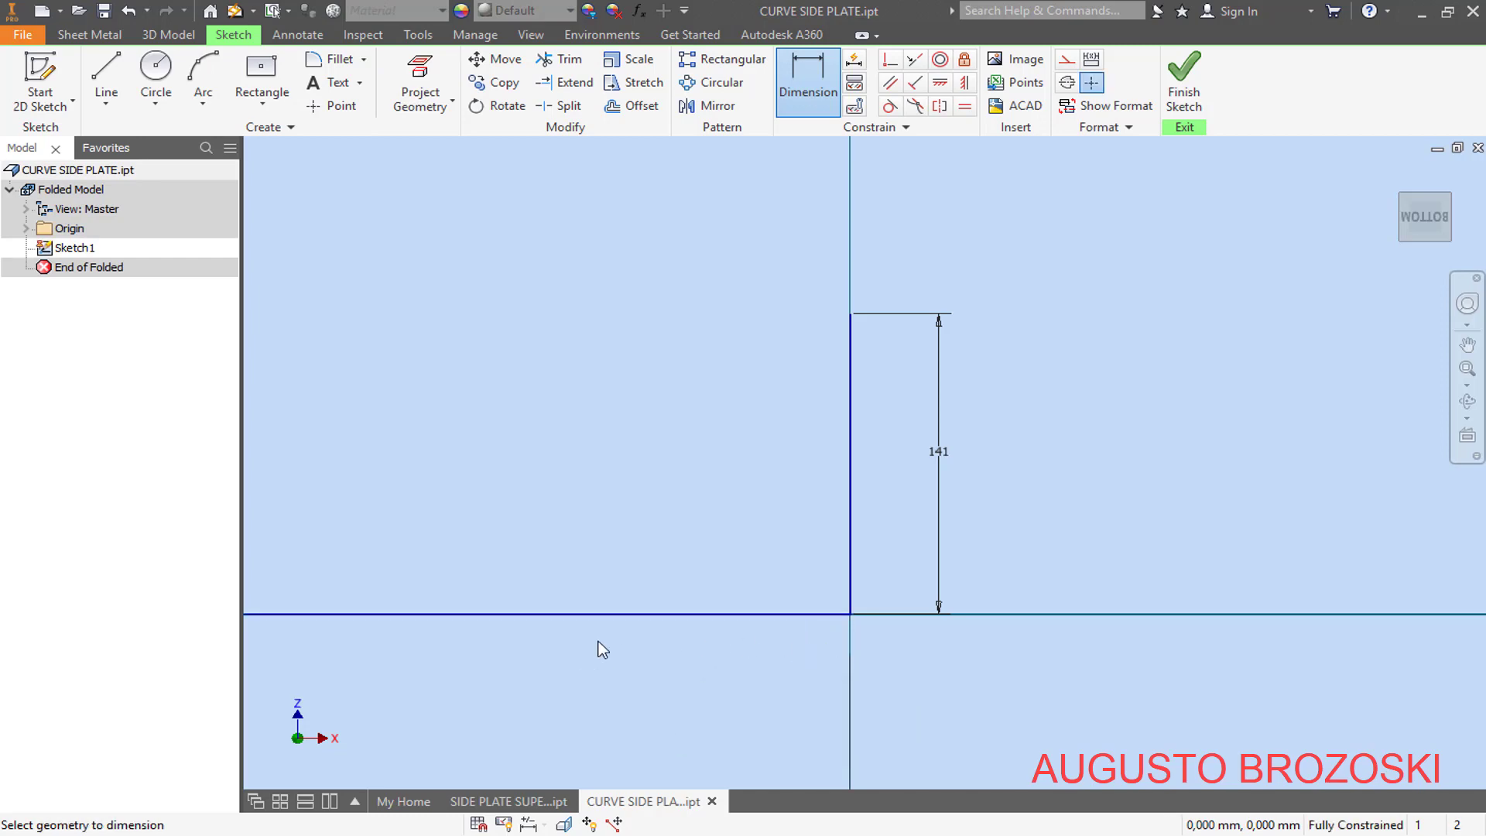
click(1437, 224)
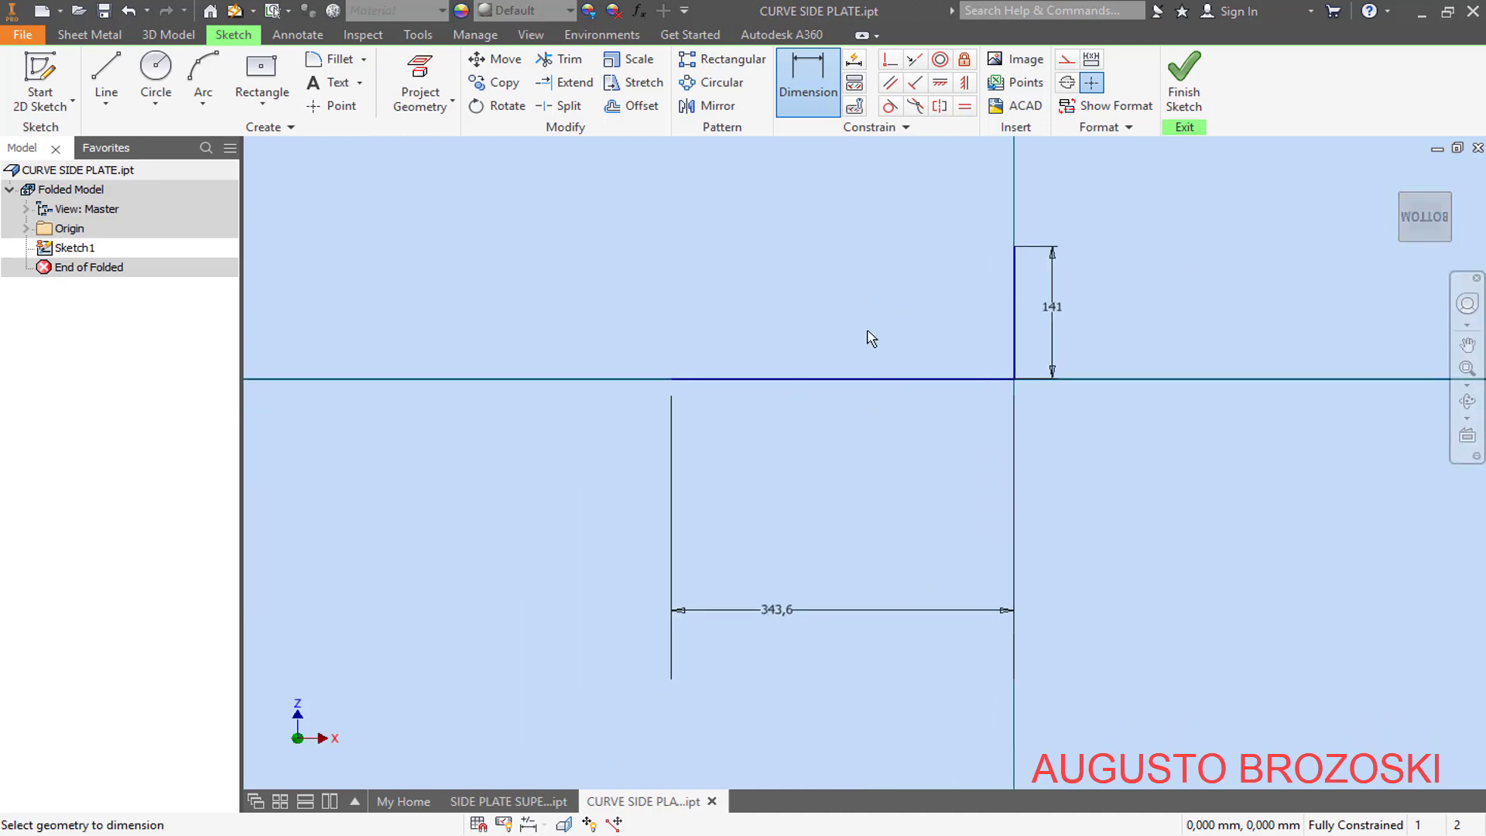
key(Escape)
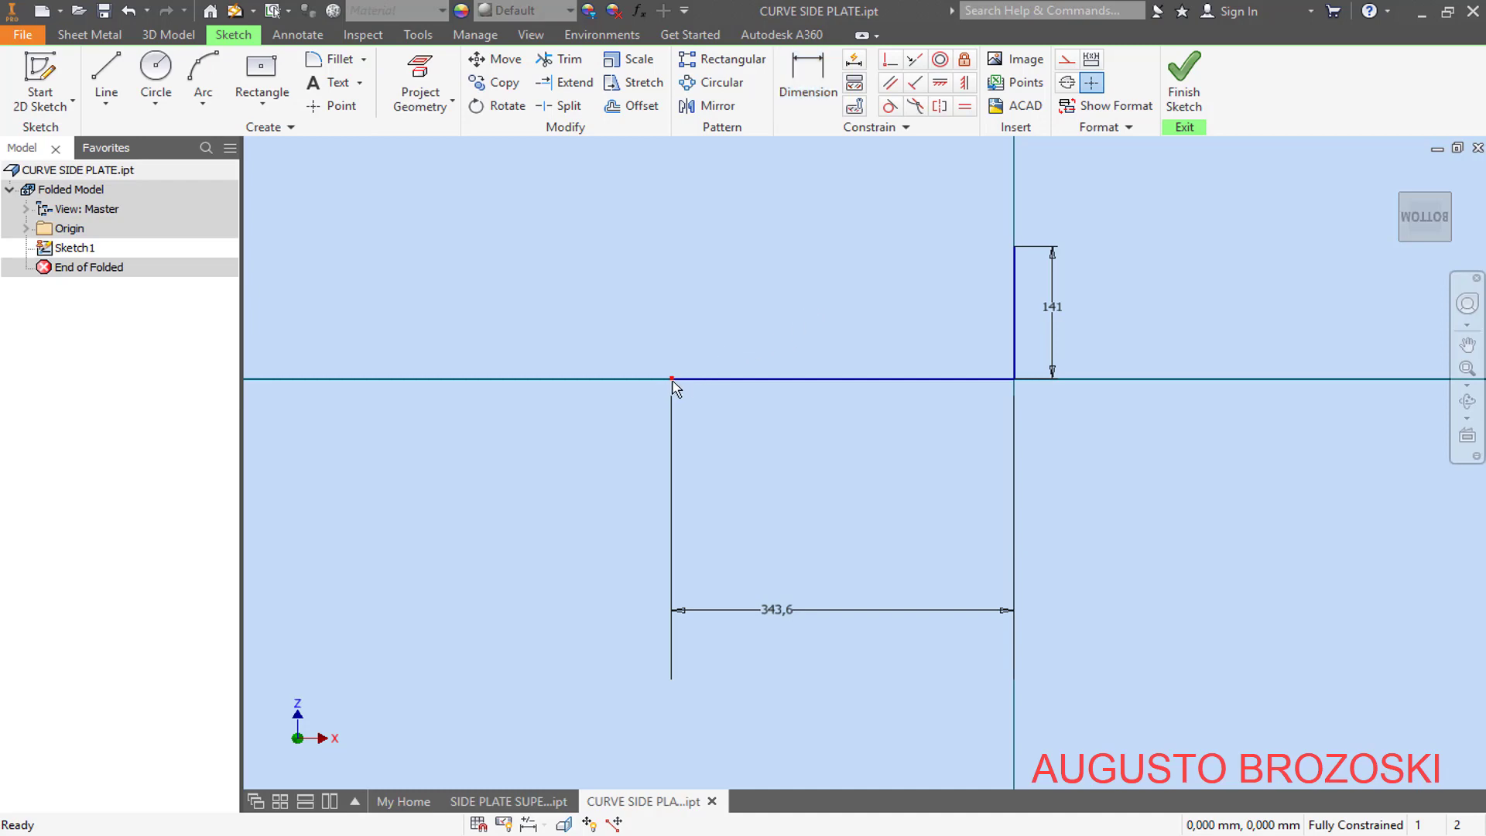
mouse_move(673, 381)
mouse_down()
mouse_move(690, 349)
mouse_move(968, 378)
mouse_move(1018, 391)
mouse_move(1043, 423)
mouse_move(1028, 282)
mouse_up()
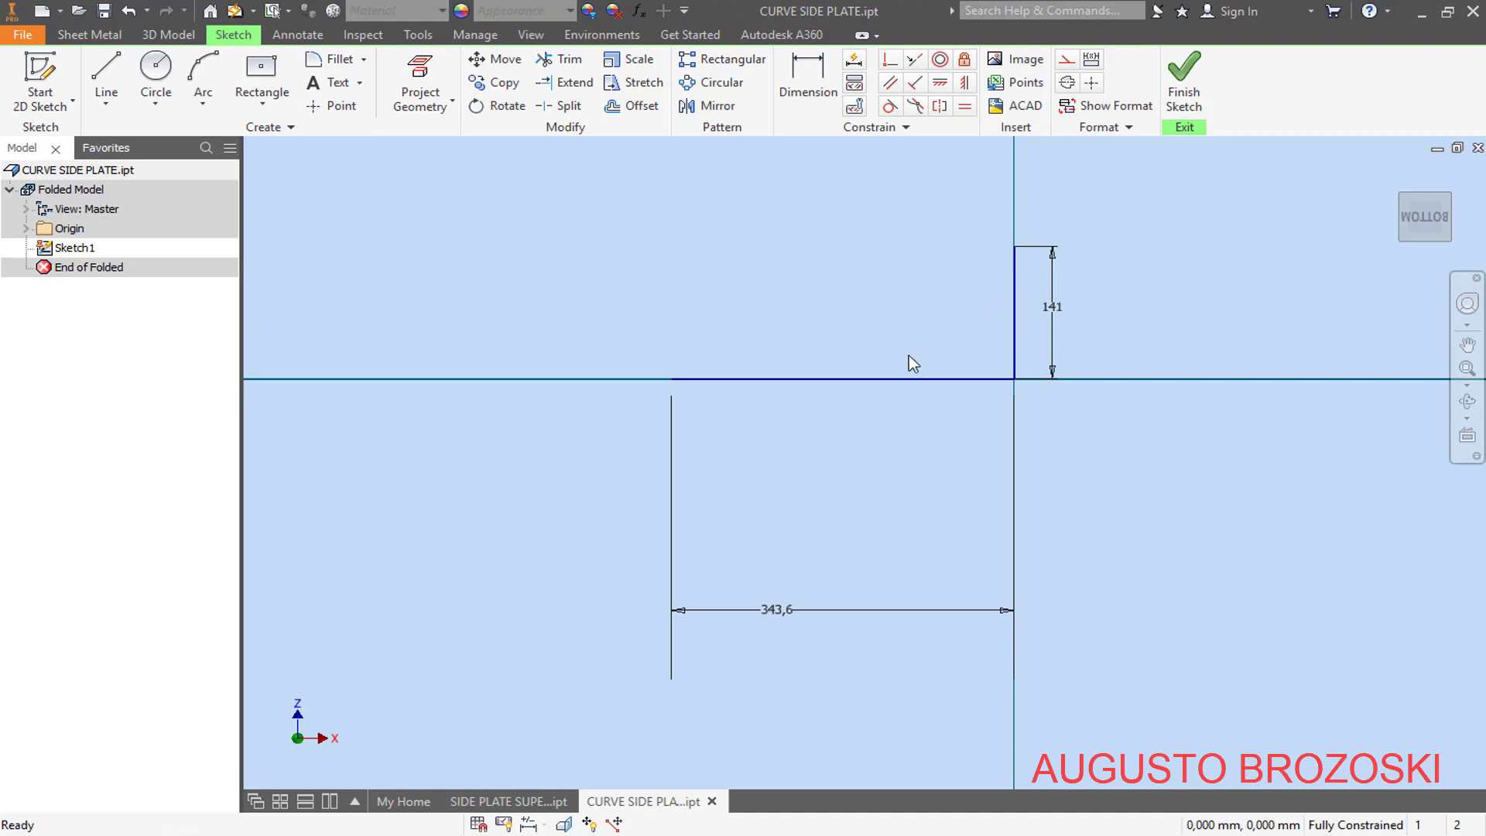
click(1184, 81)
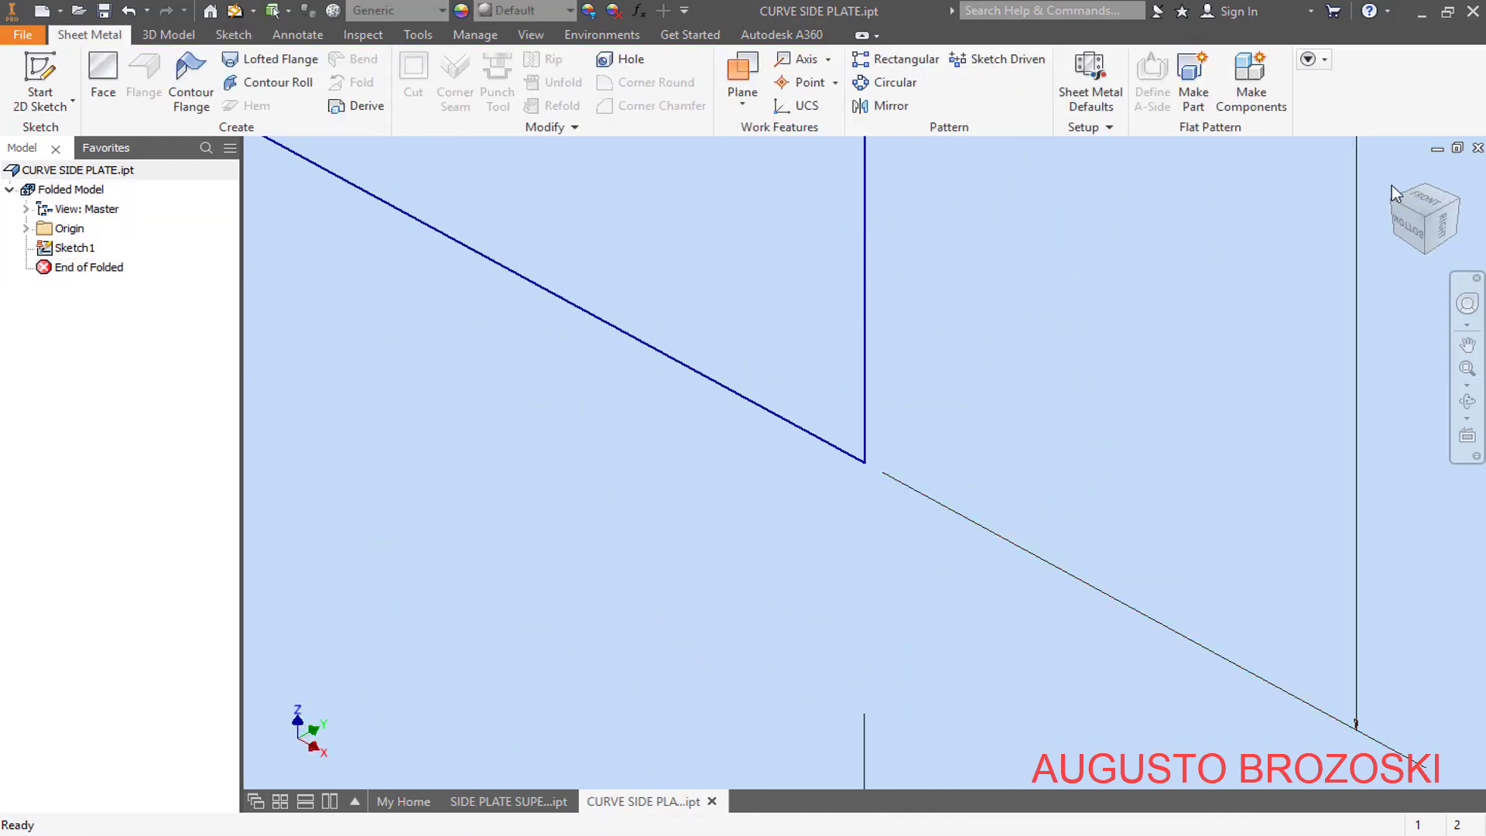
- Create a contour flange from the L-shaped profile, 456,5 mm wide and symmetric about the sketch, checking the width in the PDF drawing
scroll(1117, 235, down, 10)
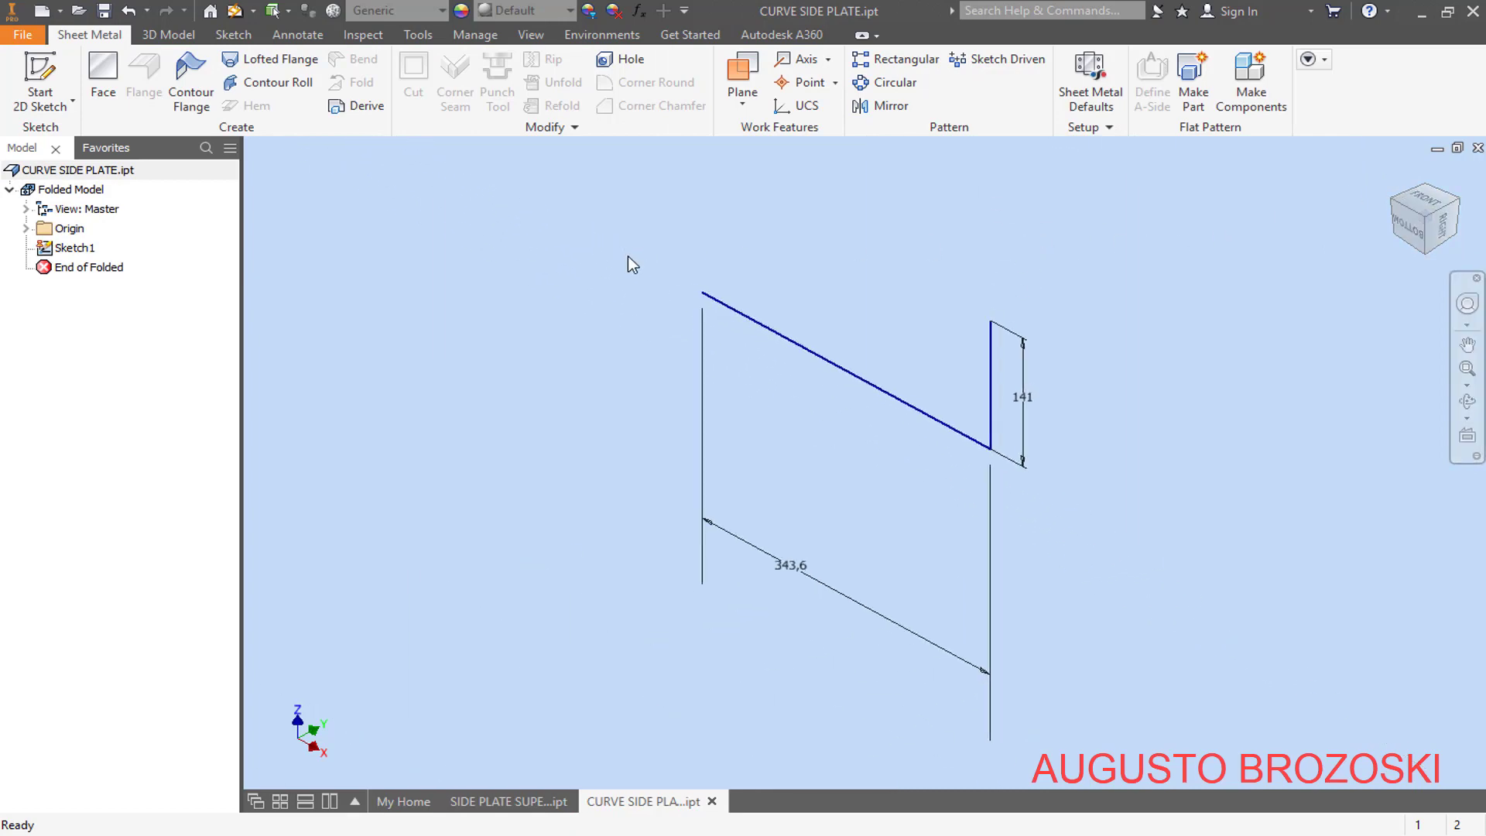
click(191, 81)
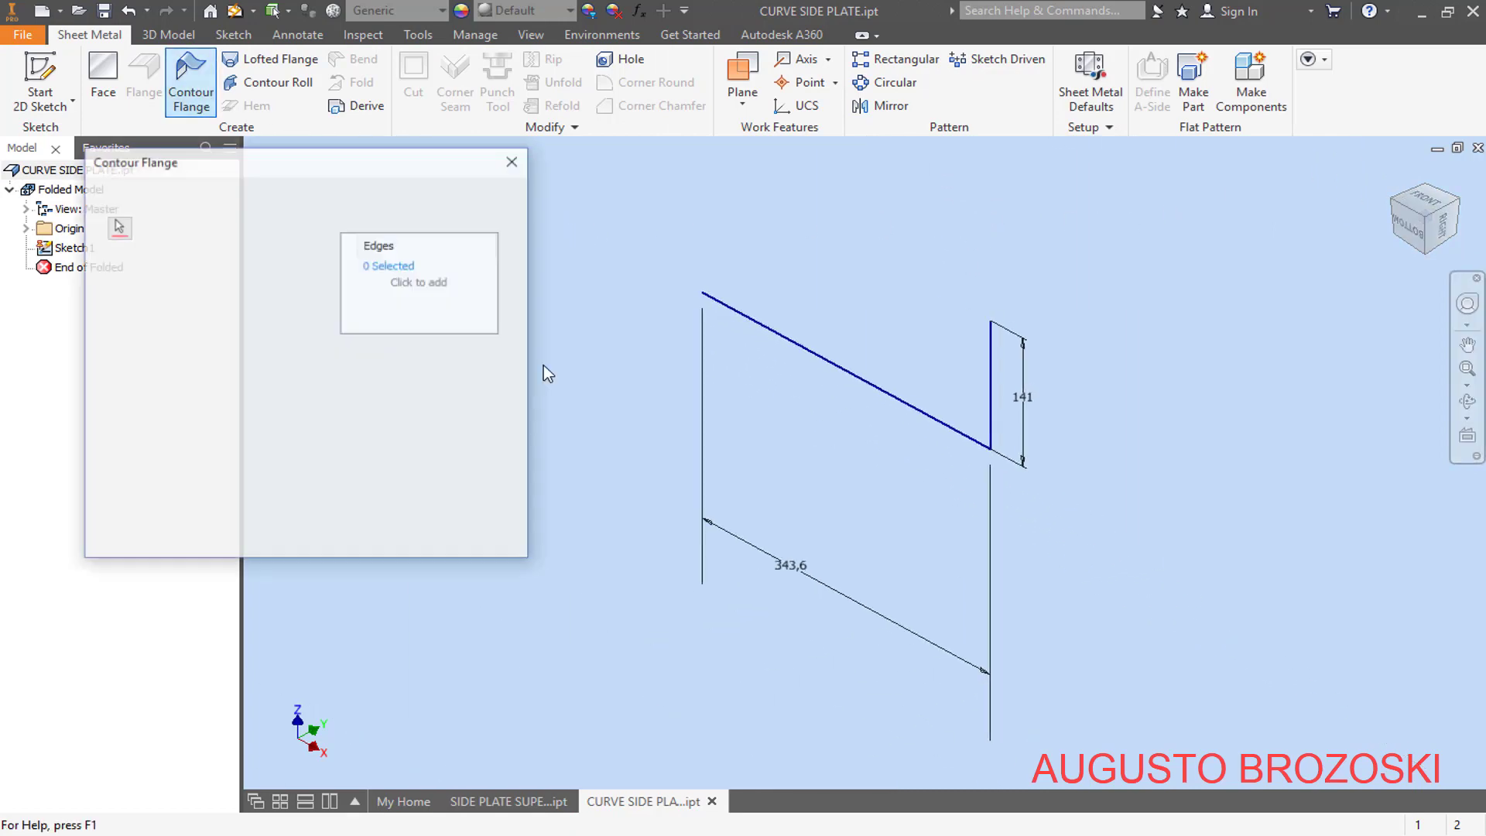
scroll(955, 464, up, 2)
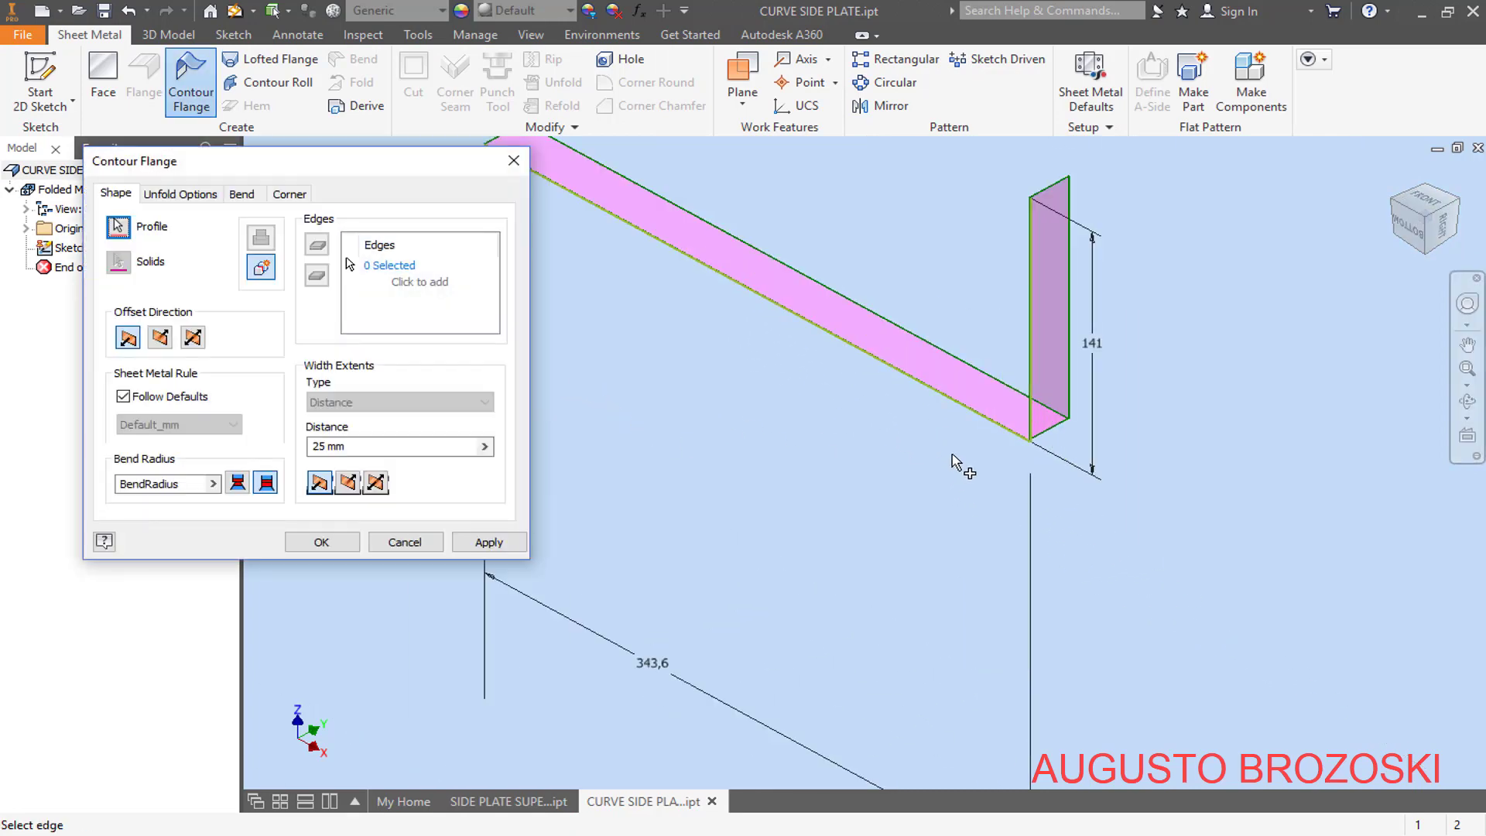
click(377, 483)
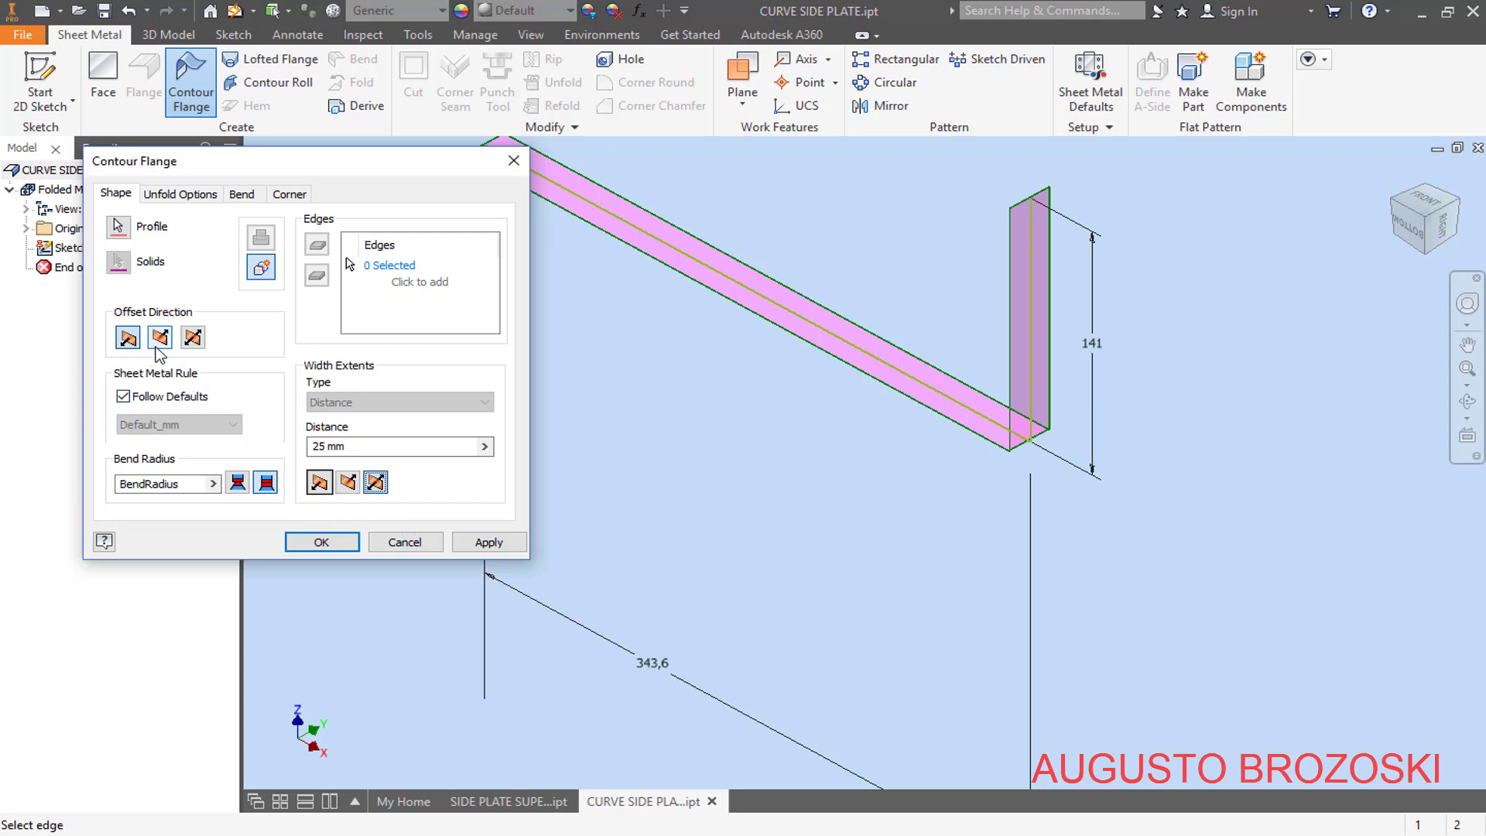
click(1404, 234)
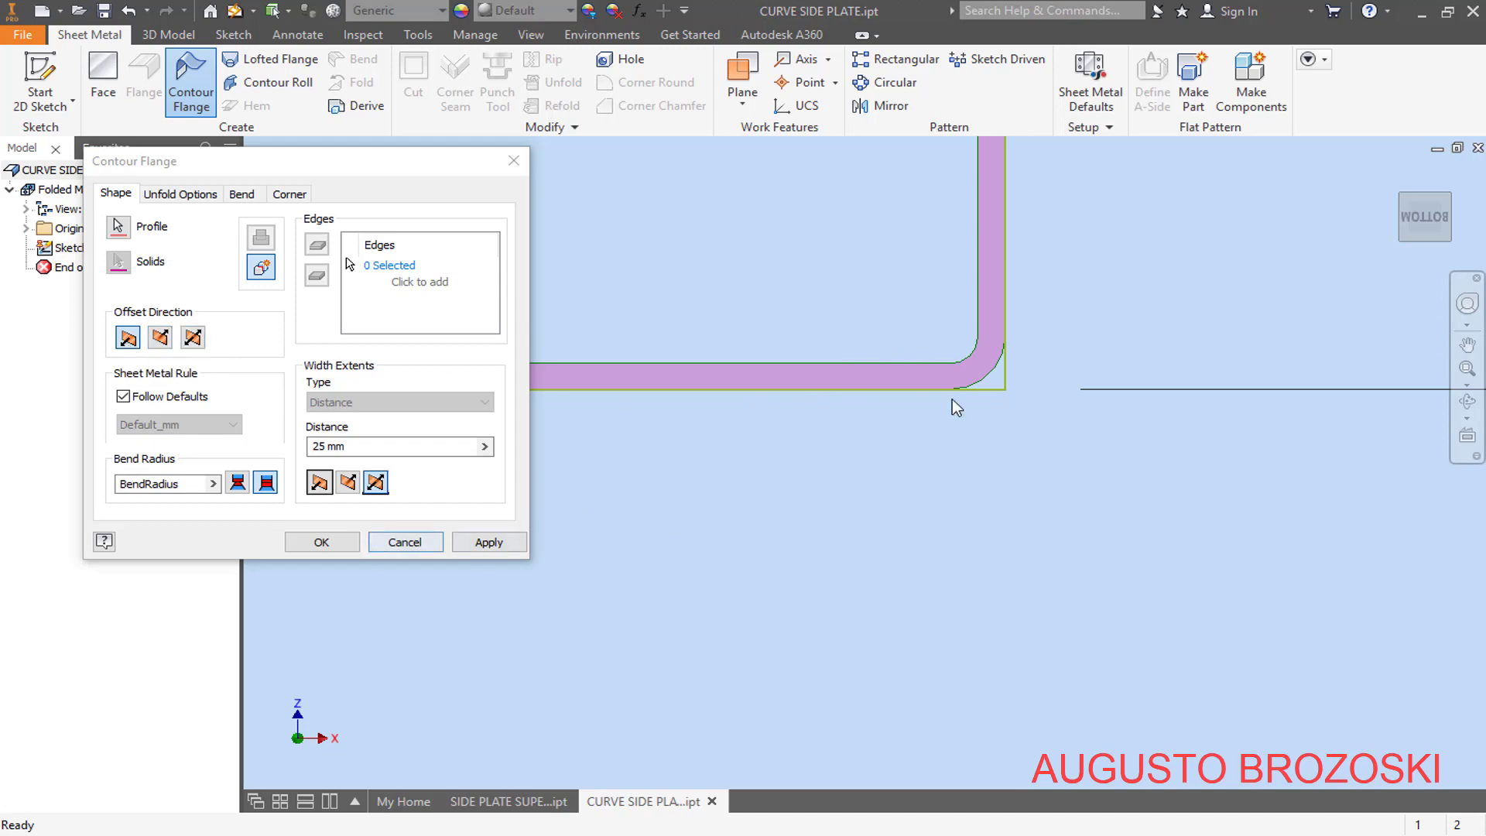
click(1394, 180)
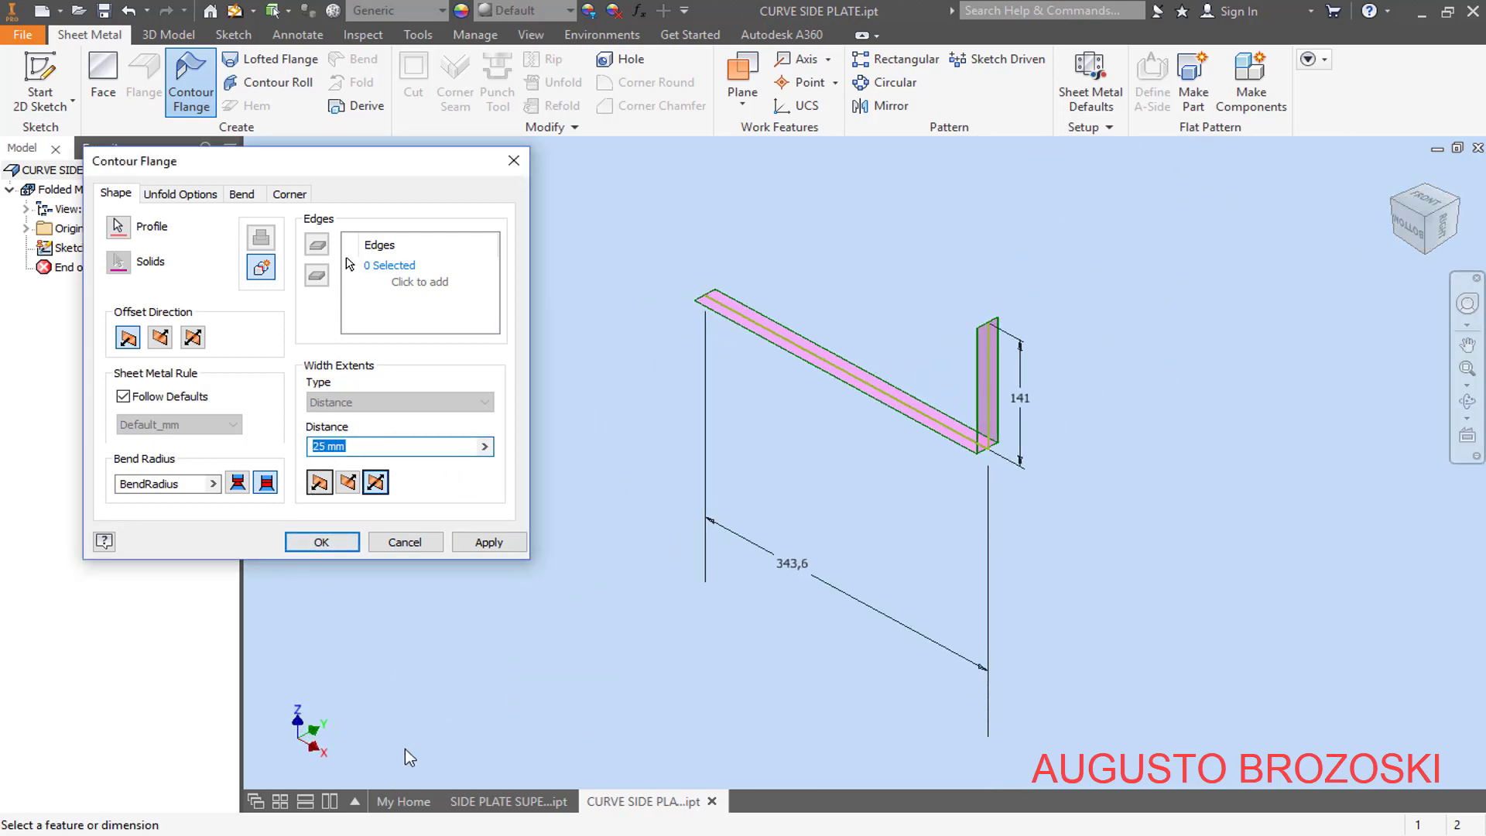
key(alt+Tab)
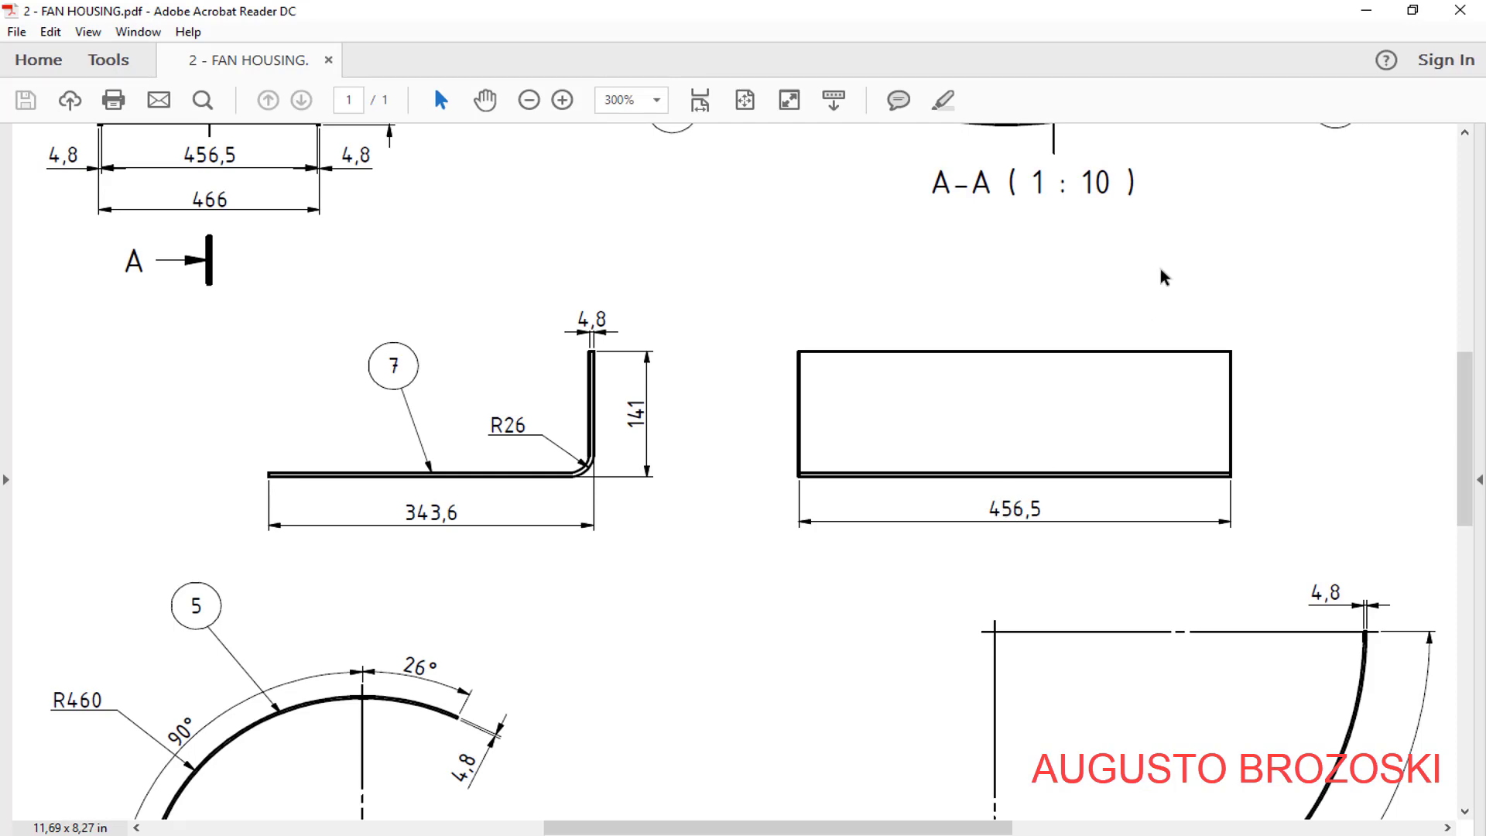
click(1366, 10)
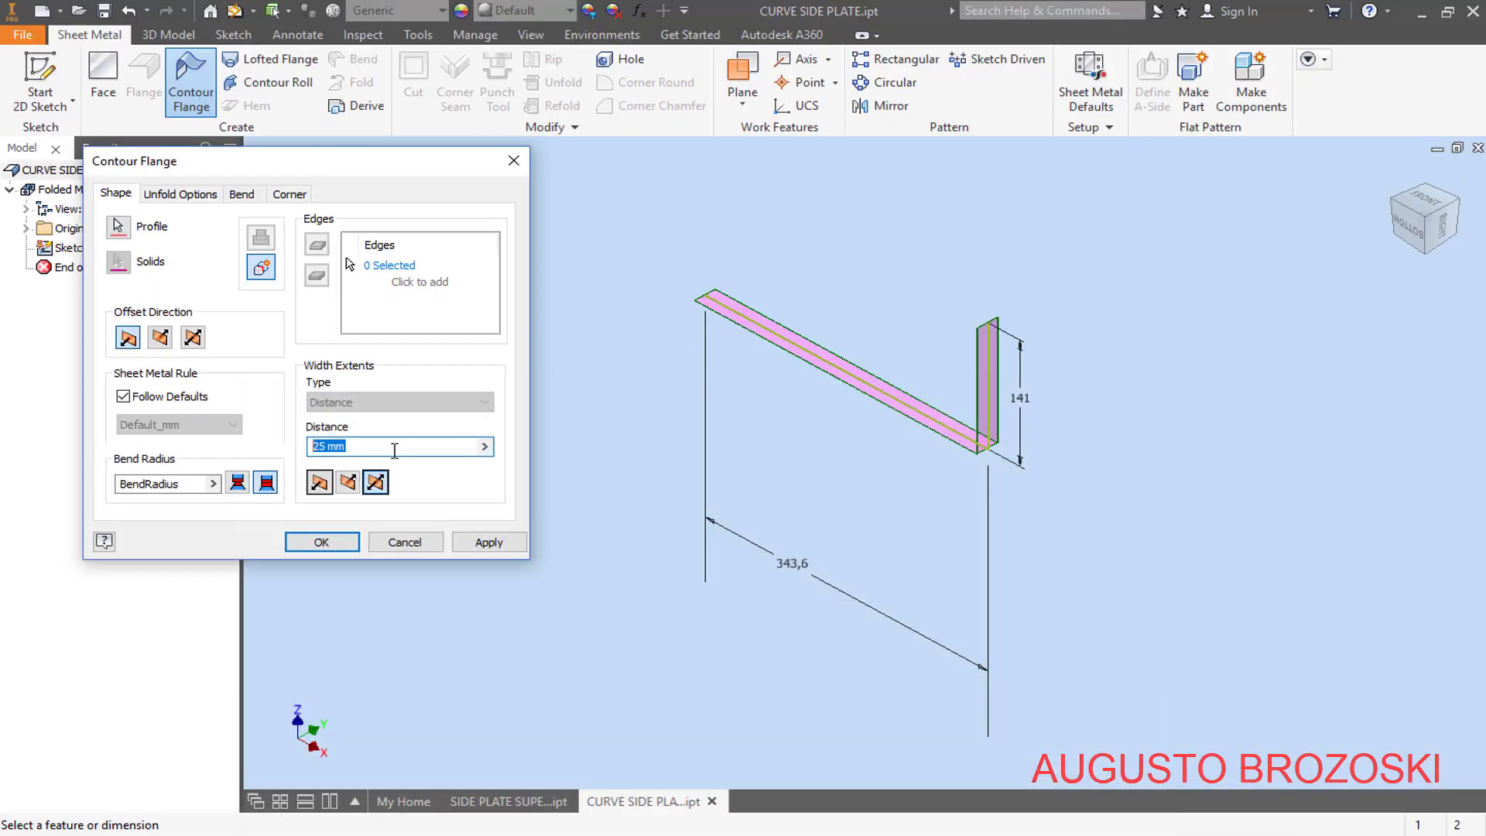
text(456,5)
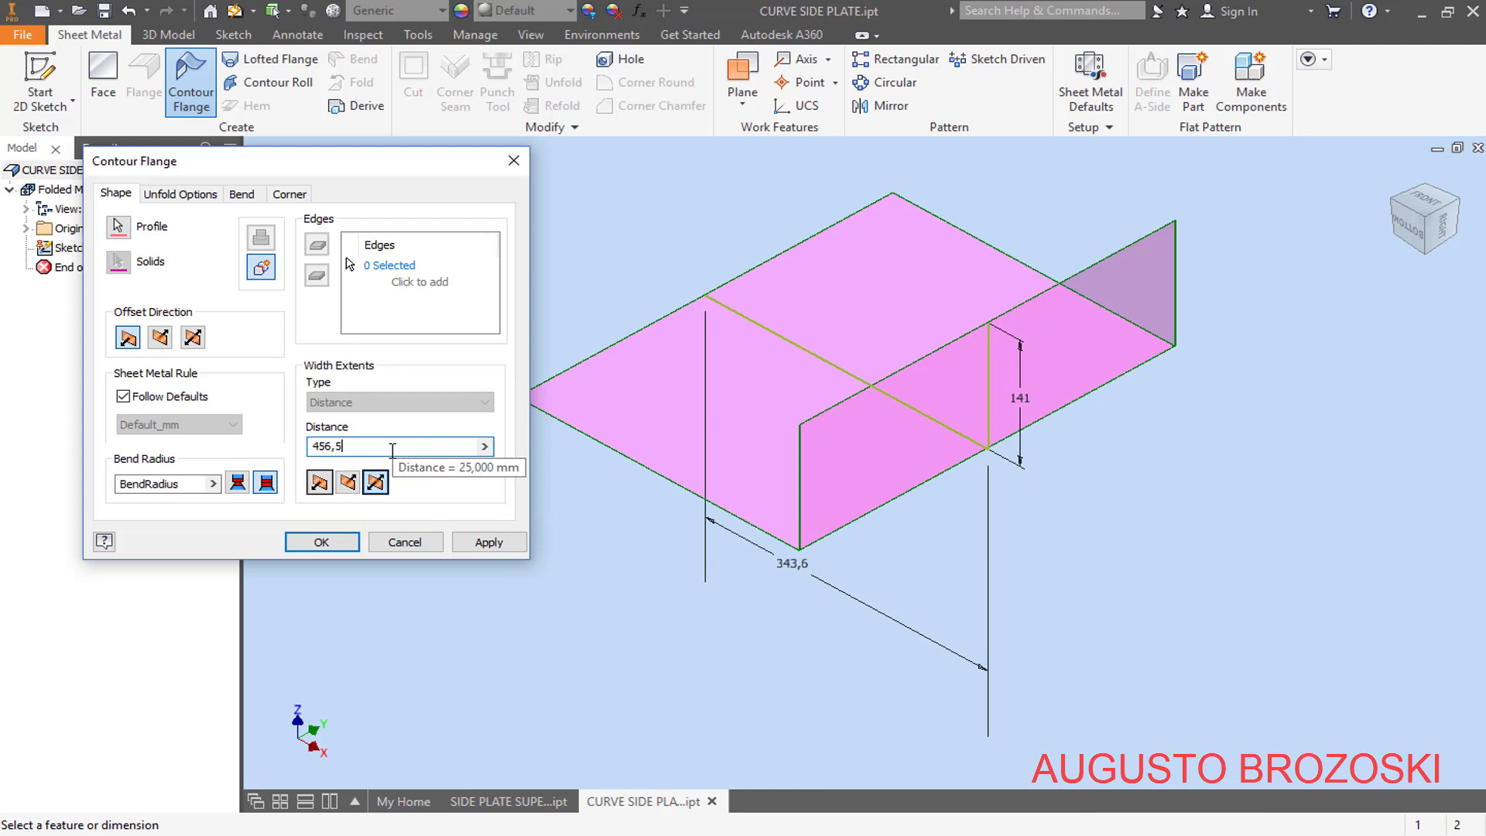
key(Return)
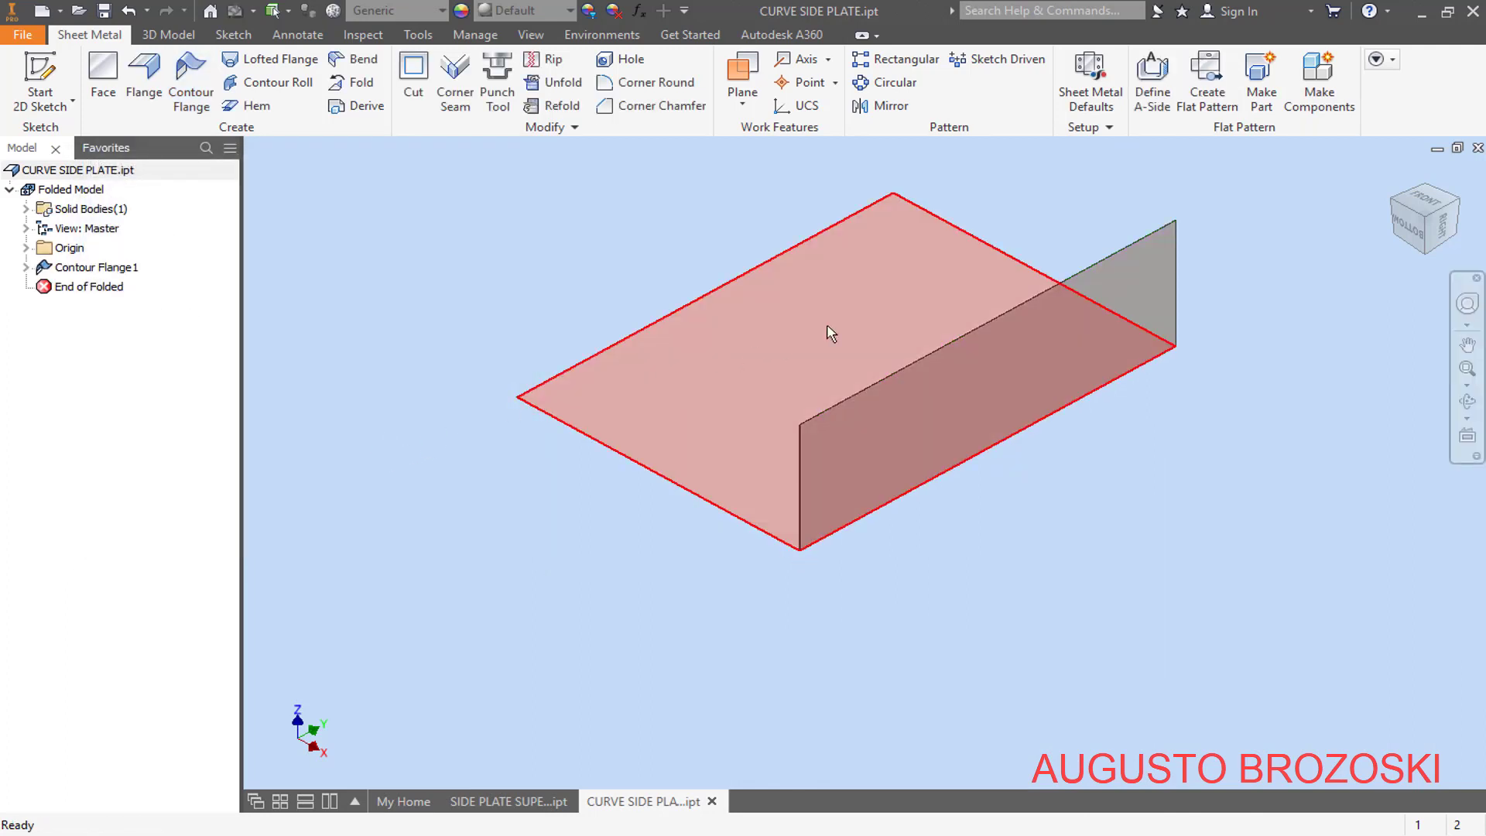
- Override the rule thickness in the sheet metal defaults with 4,76 mm and check the plate's bend profile edge-on
click(1090, 81)
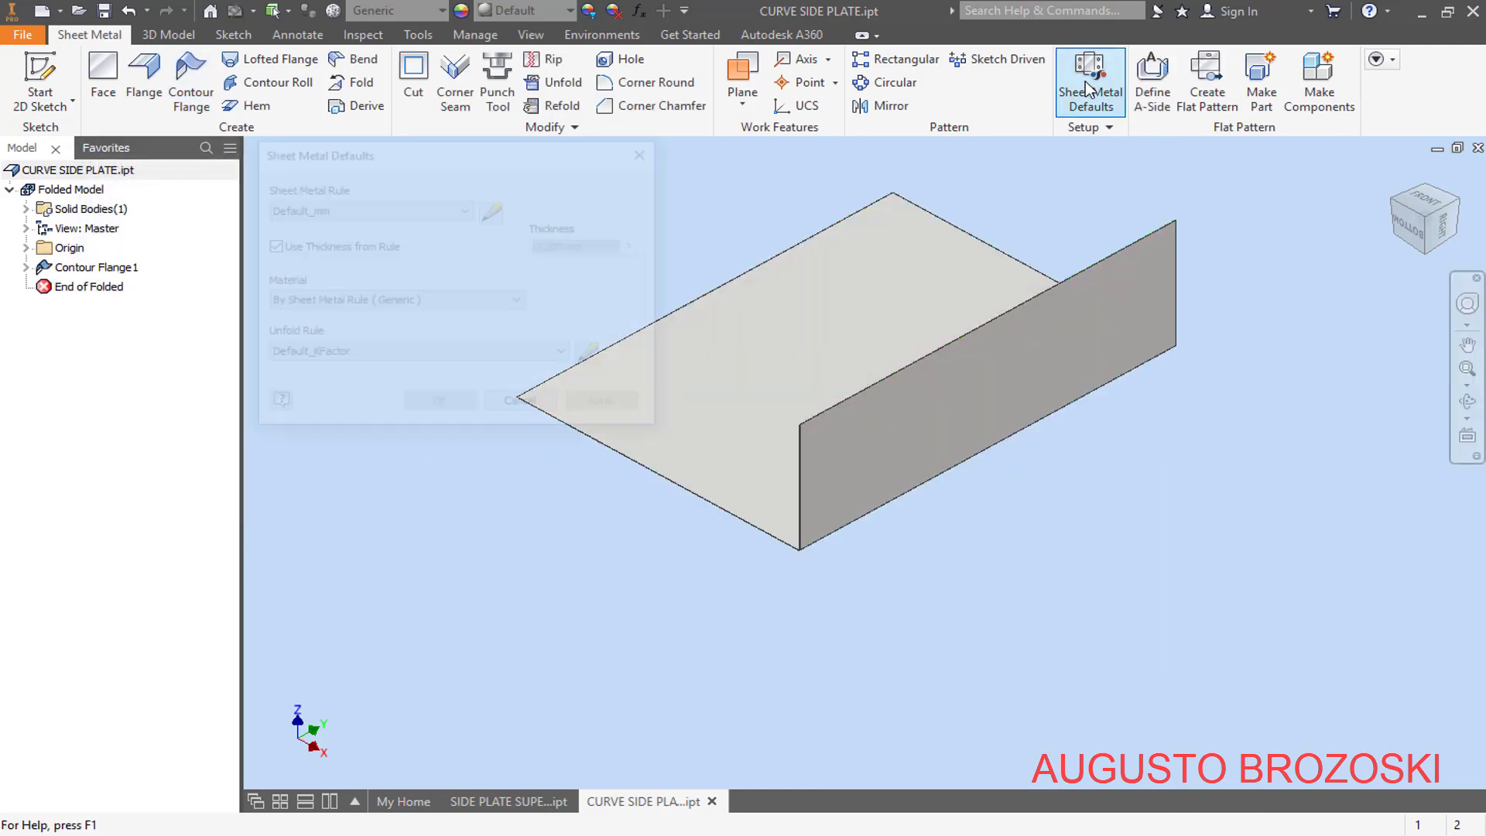
click(294, 247)
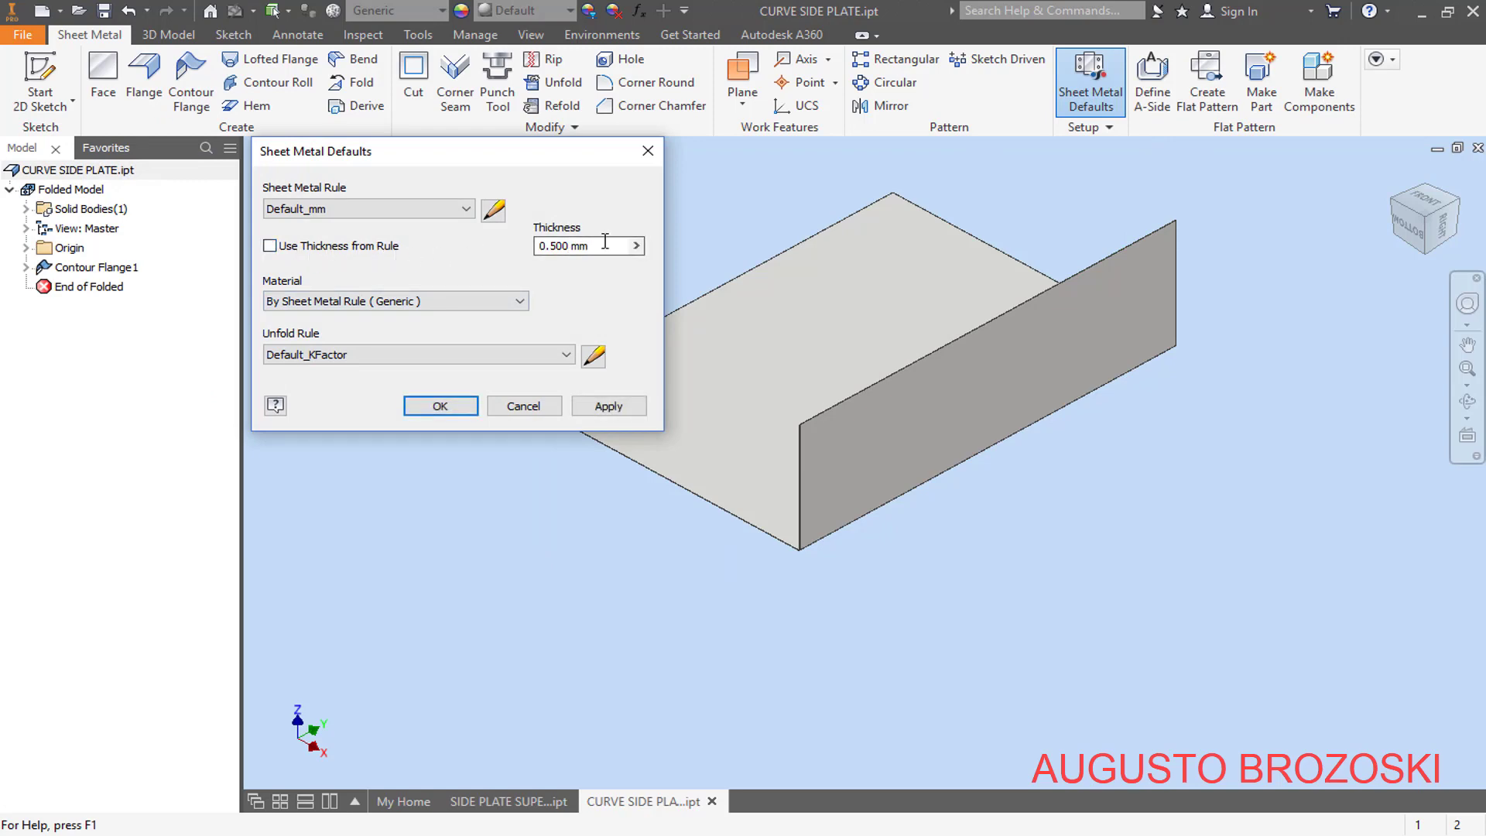
drag(601, 245, 492, 259)
text(4,76)
click(440, 406)
click(1407, 226)
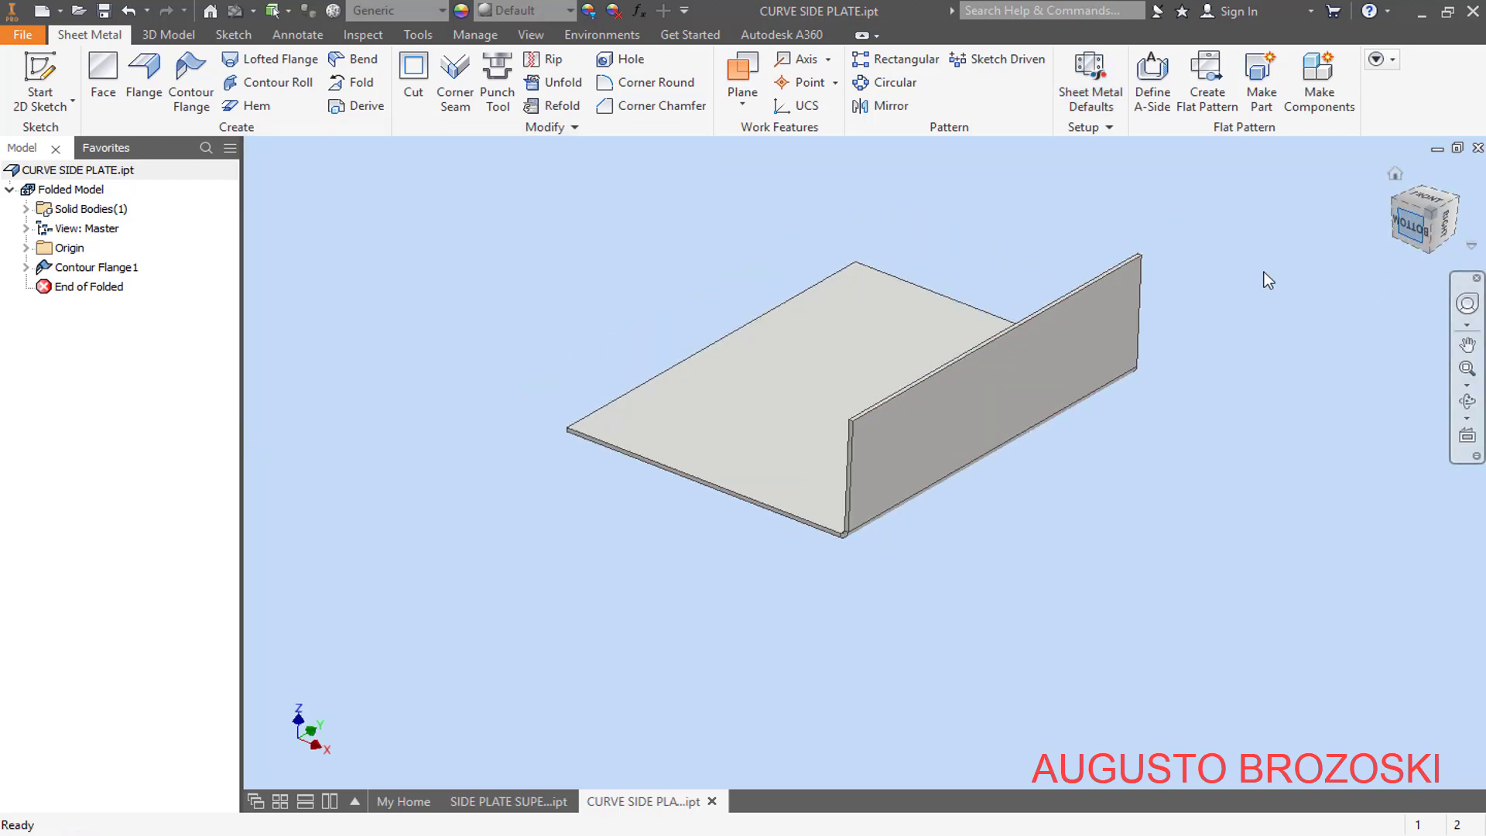
scroll(991, 458, down, 5)
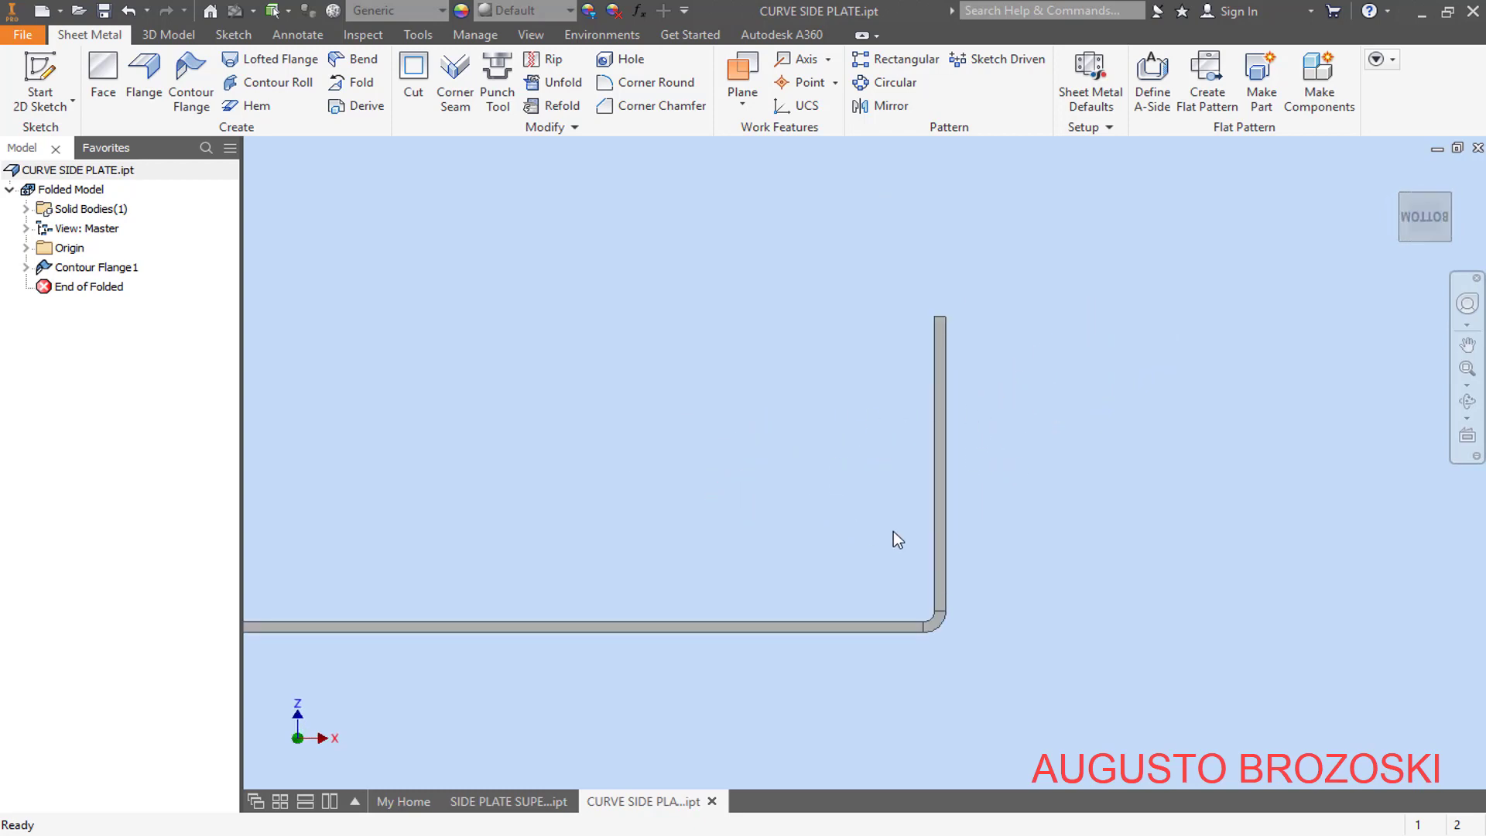
click(1392, 173)
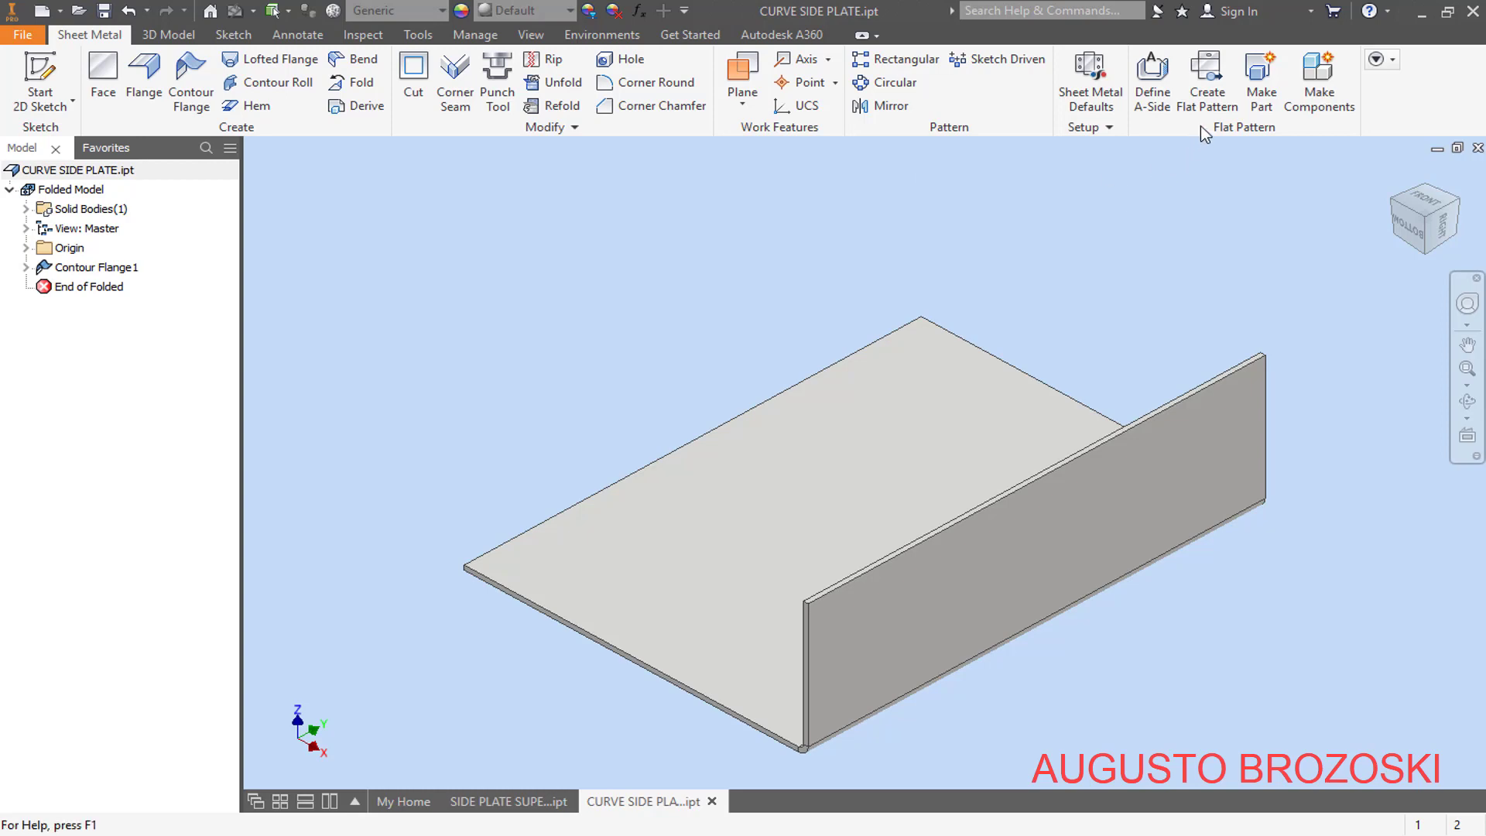
- Create the flat pattern of the L-shaped plate, view it isometrically, and return to the folded part
click(1196, 96)
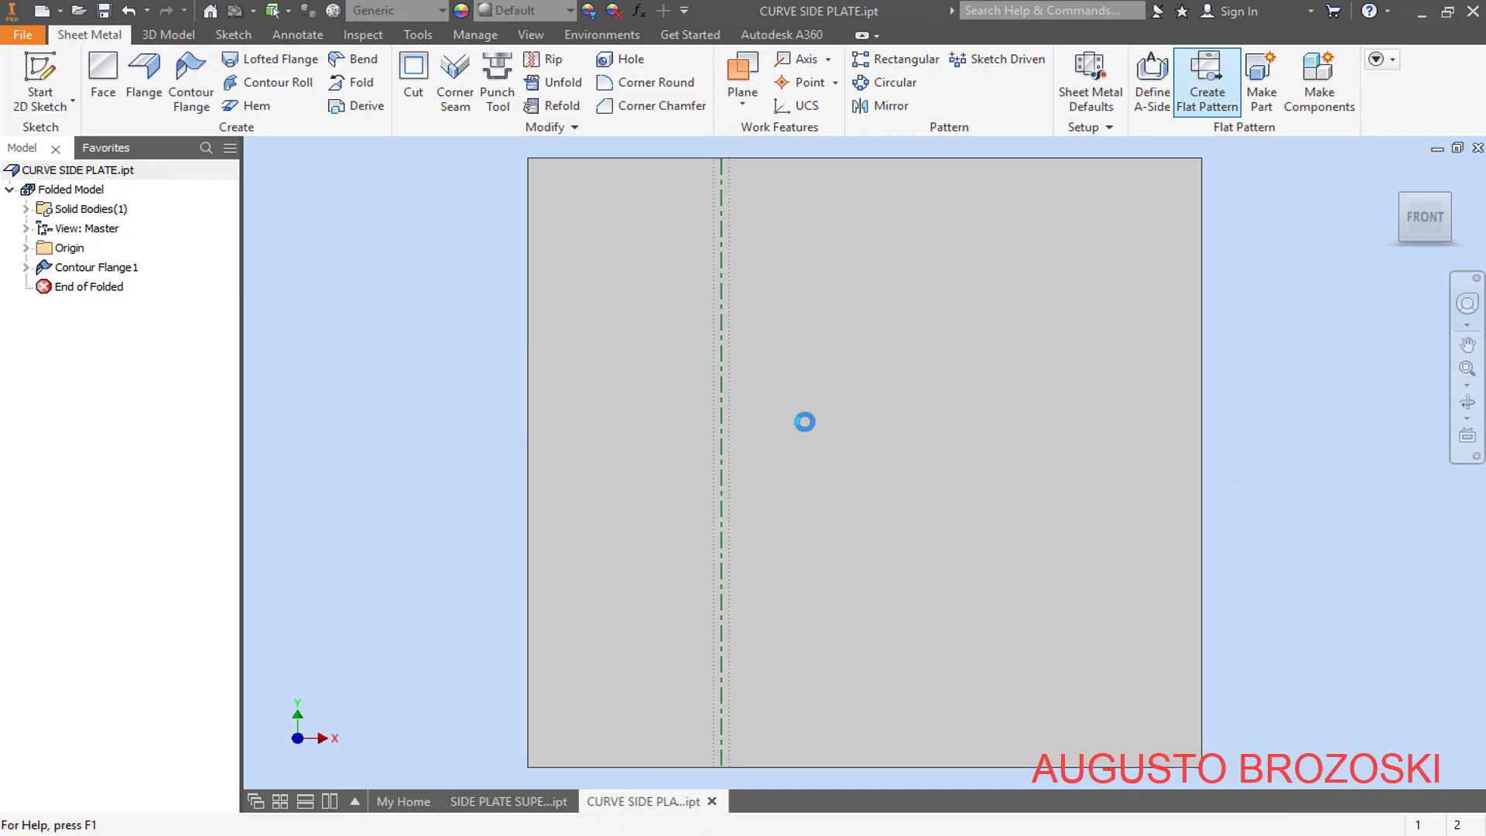
click(1398, 175)
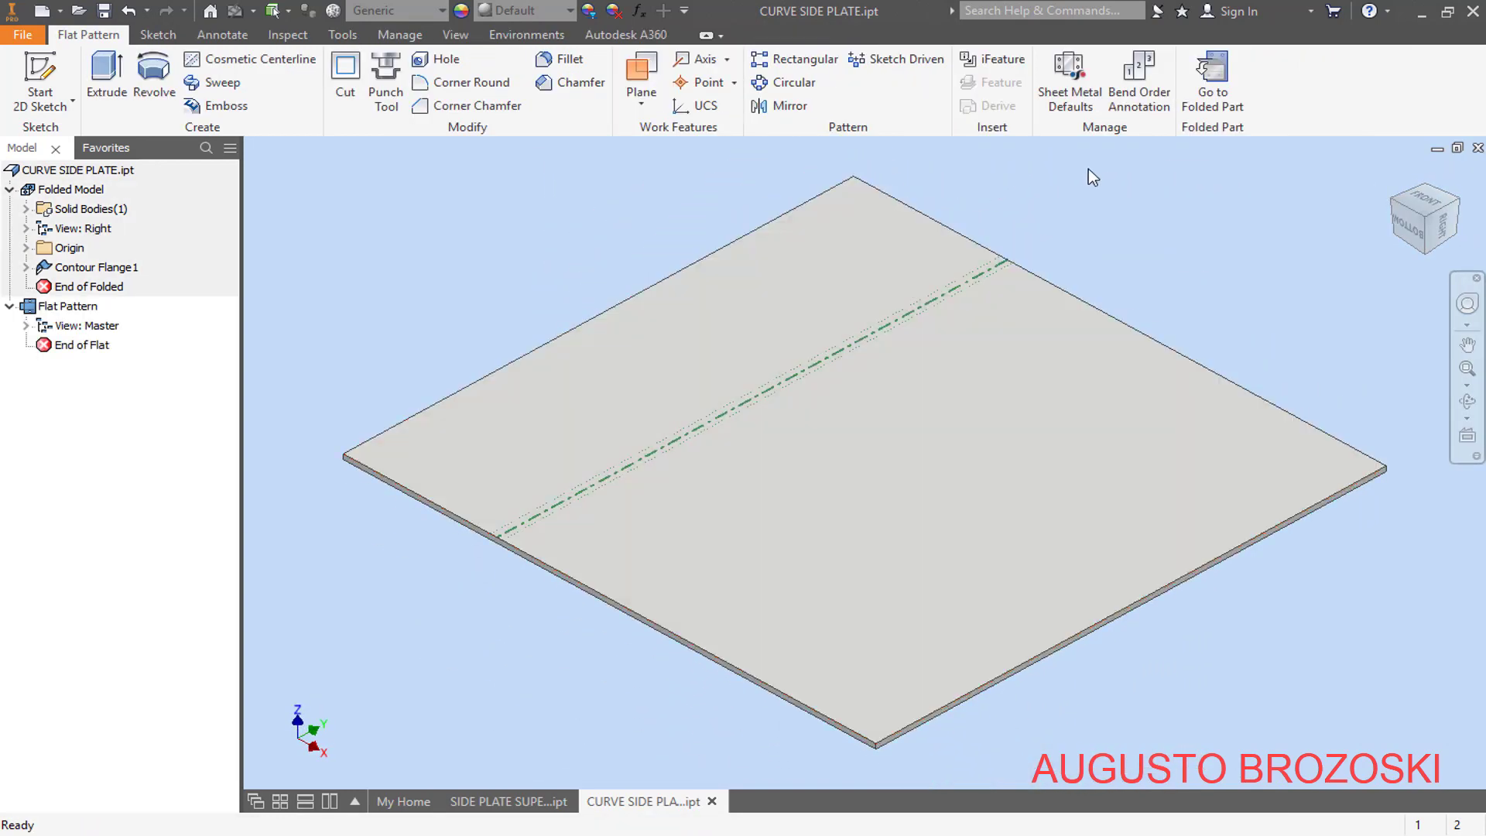
click(1200, 94)
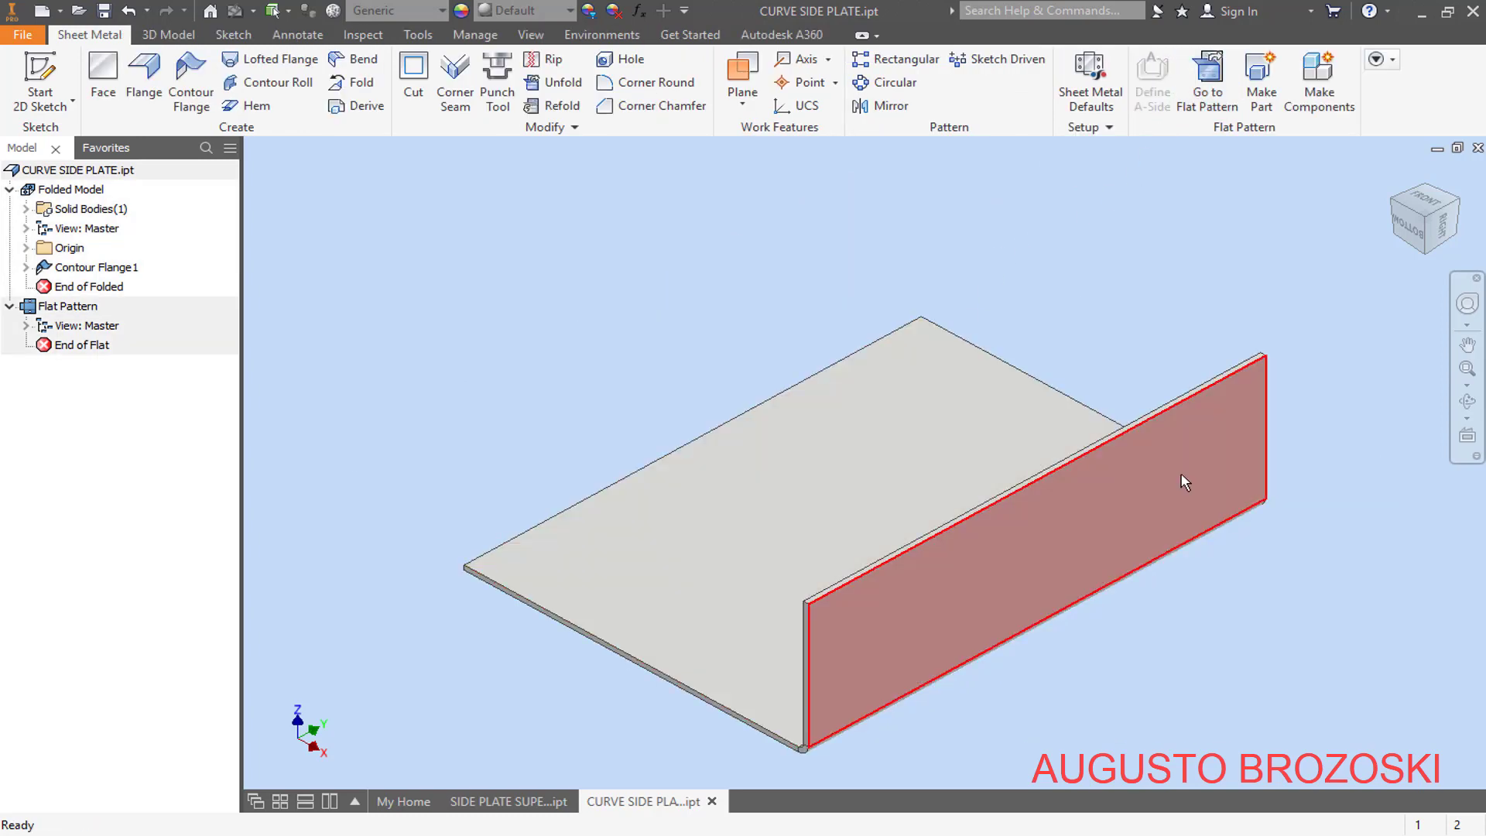
- Save the curve side plate and switch to the fan housing PDF drawing in Adobe Acrobat Reader
click(106, 12)
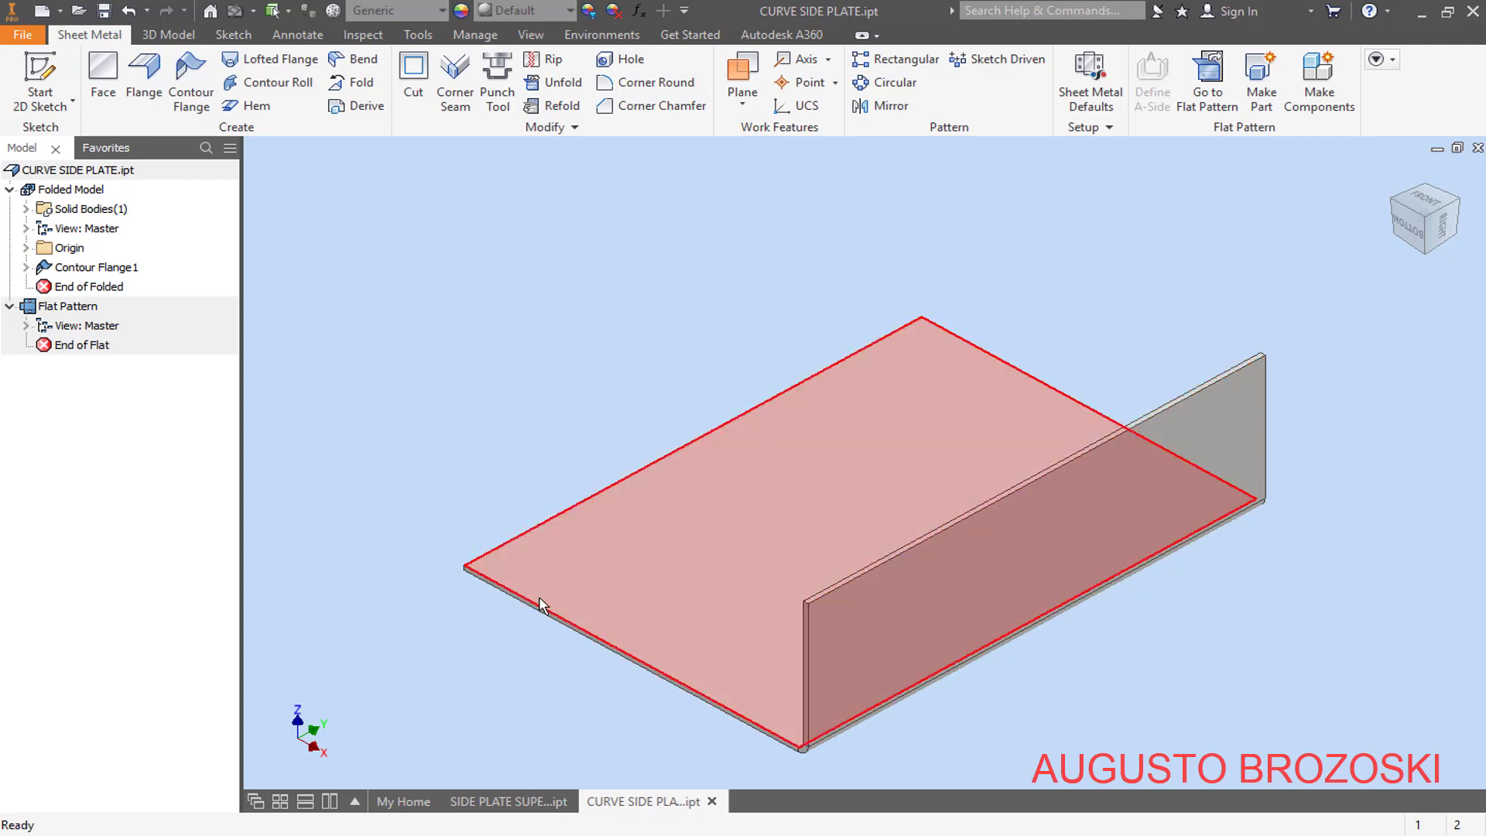
click(681, 834)
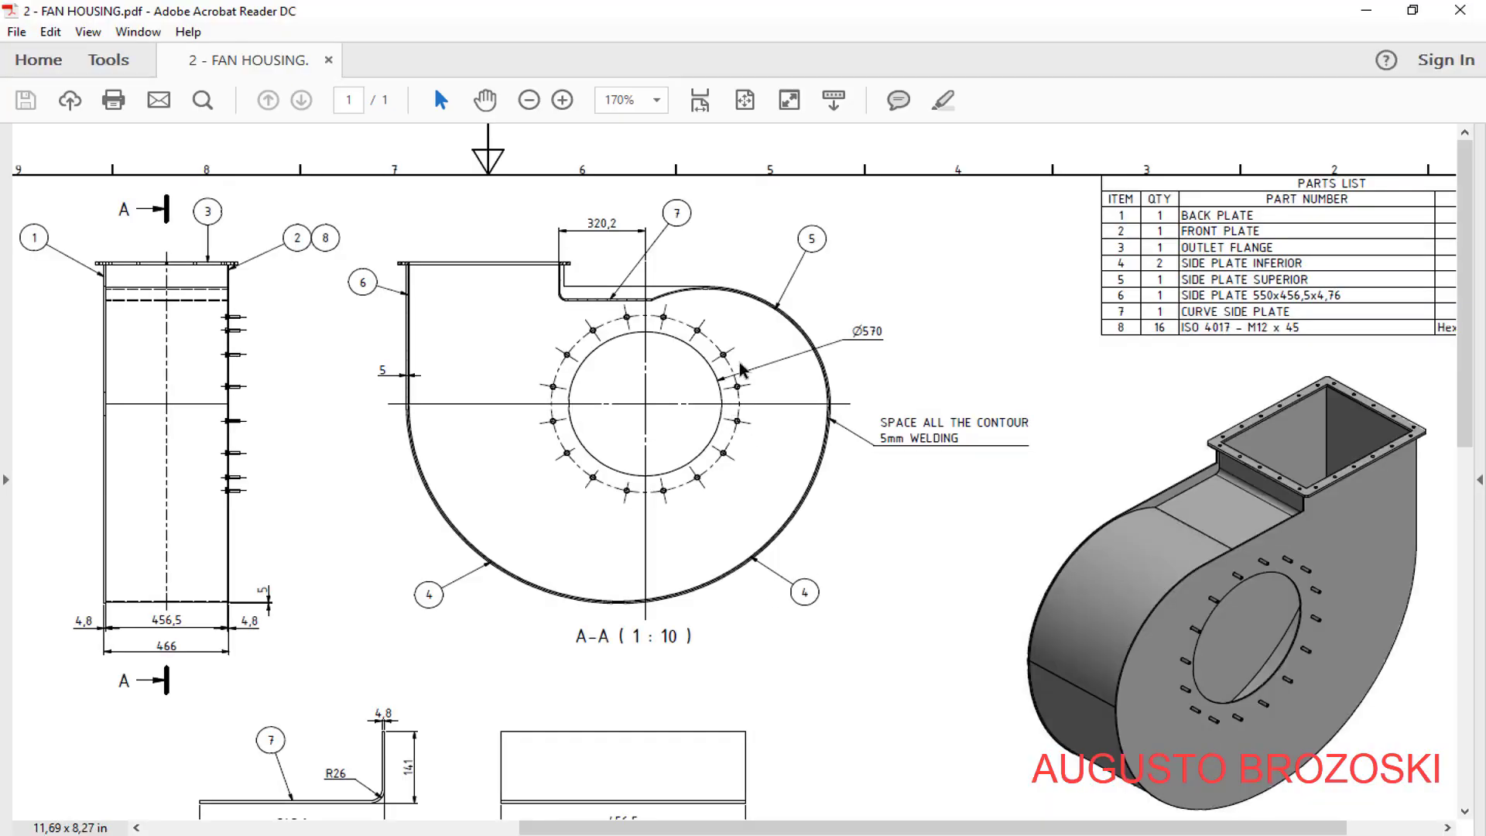
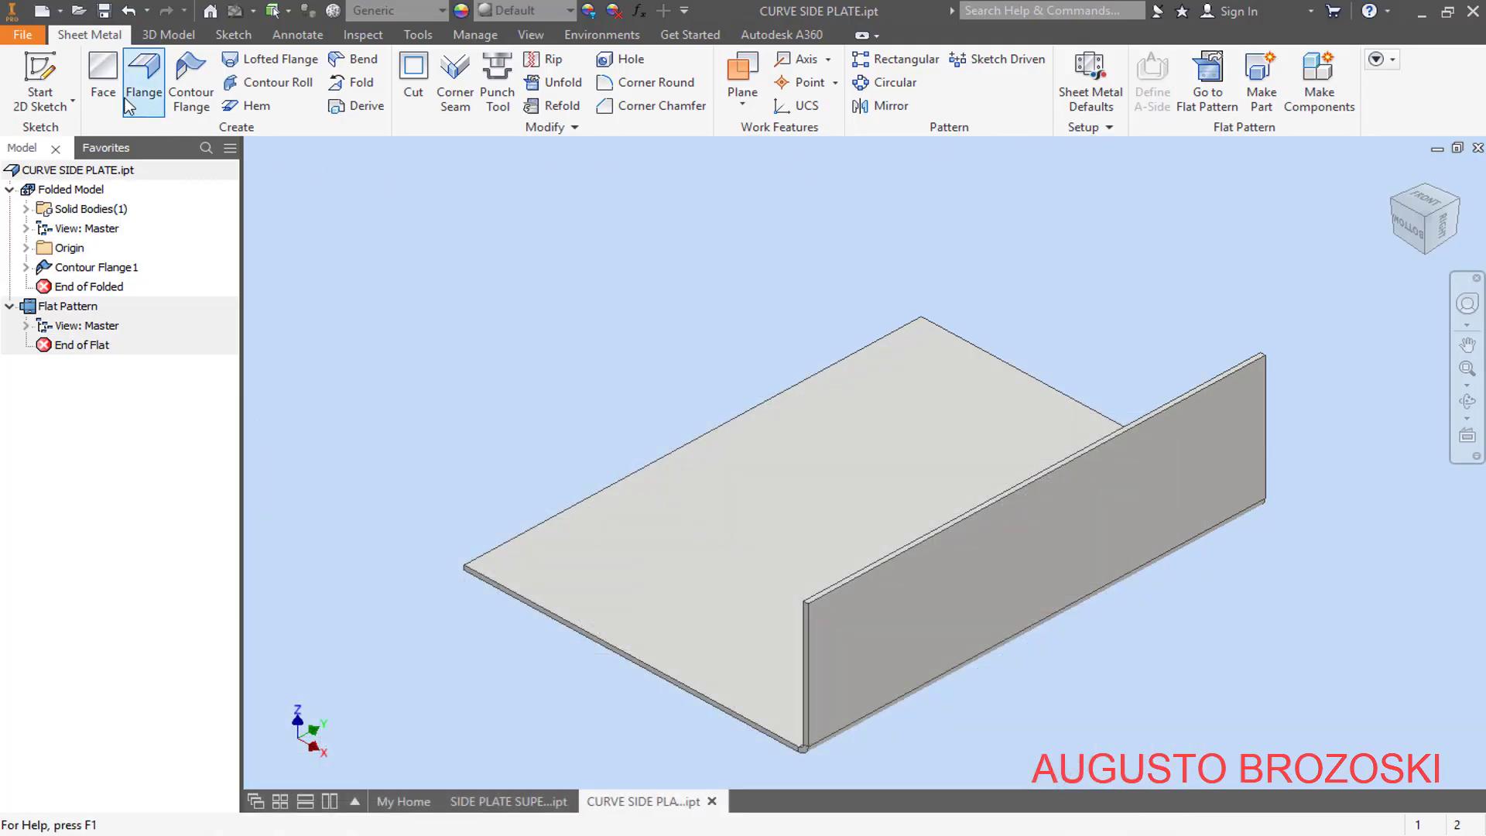
- Create a new part from the metric Standard (mm).ipt template and start a 2D sketch on the YZ plane
click(43, 11)
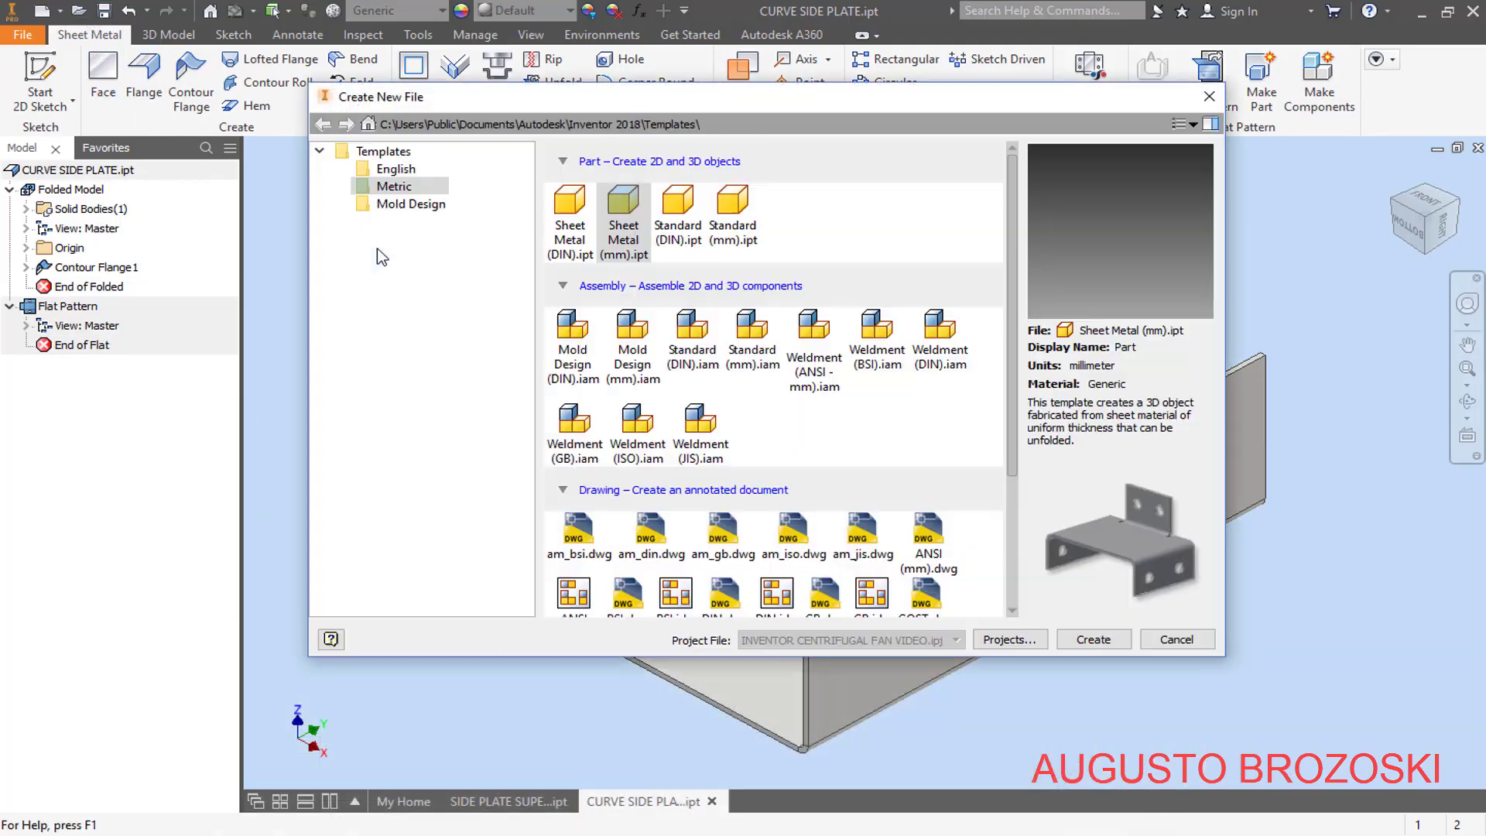
click(736, 221)
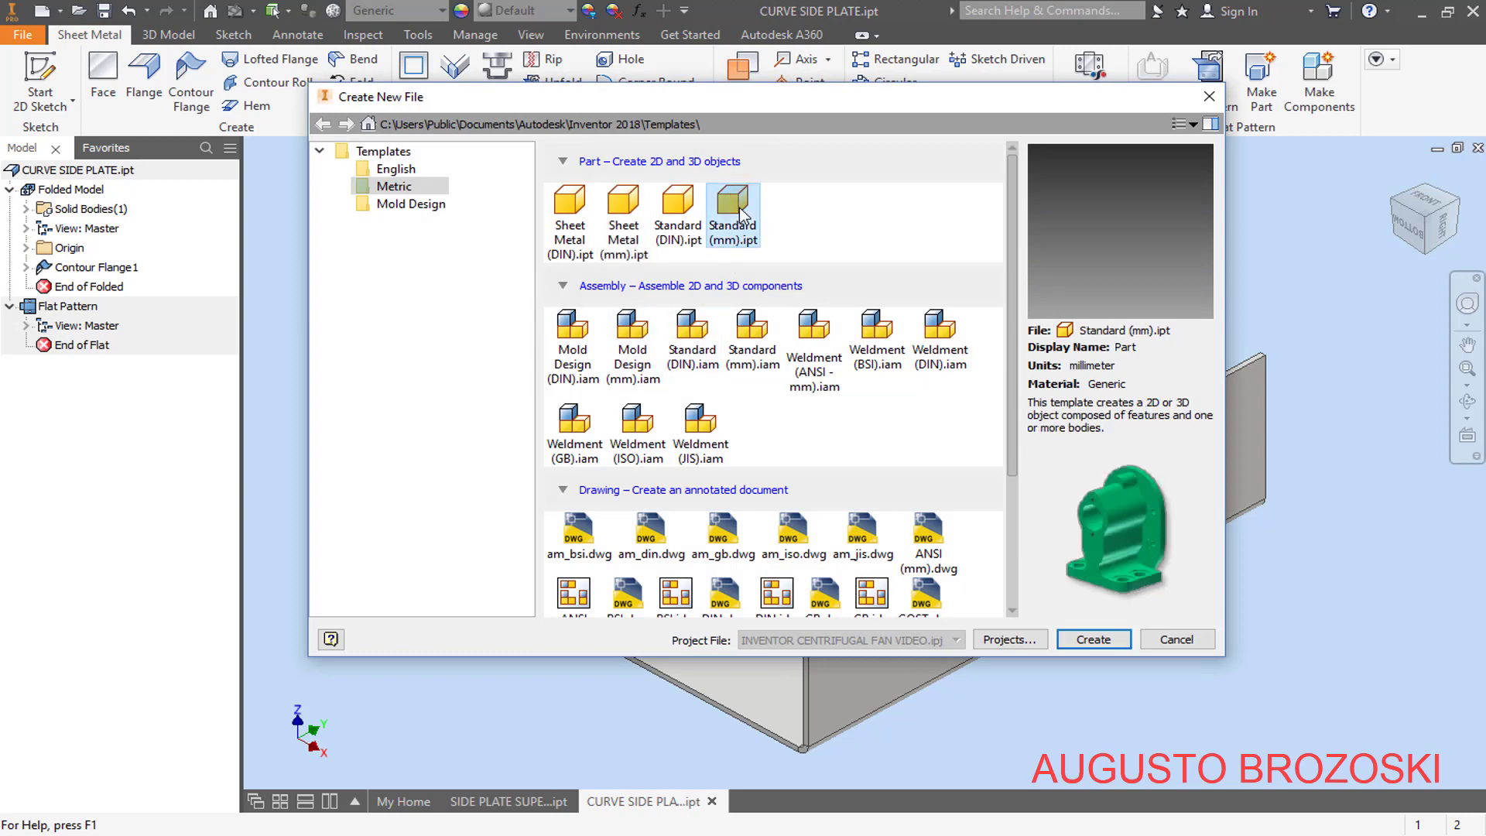
click(1113, 650)
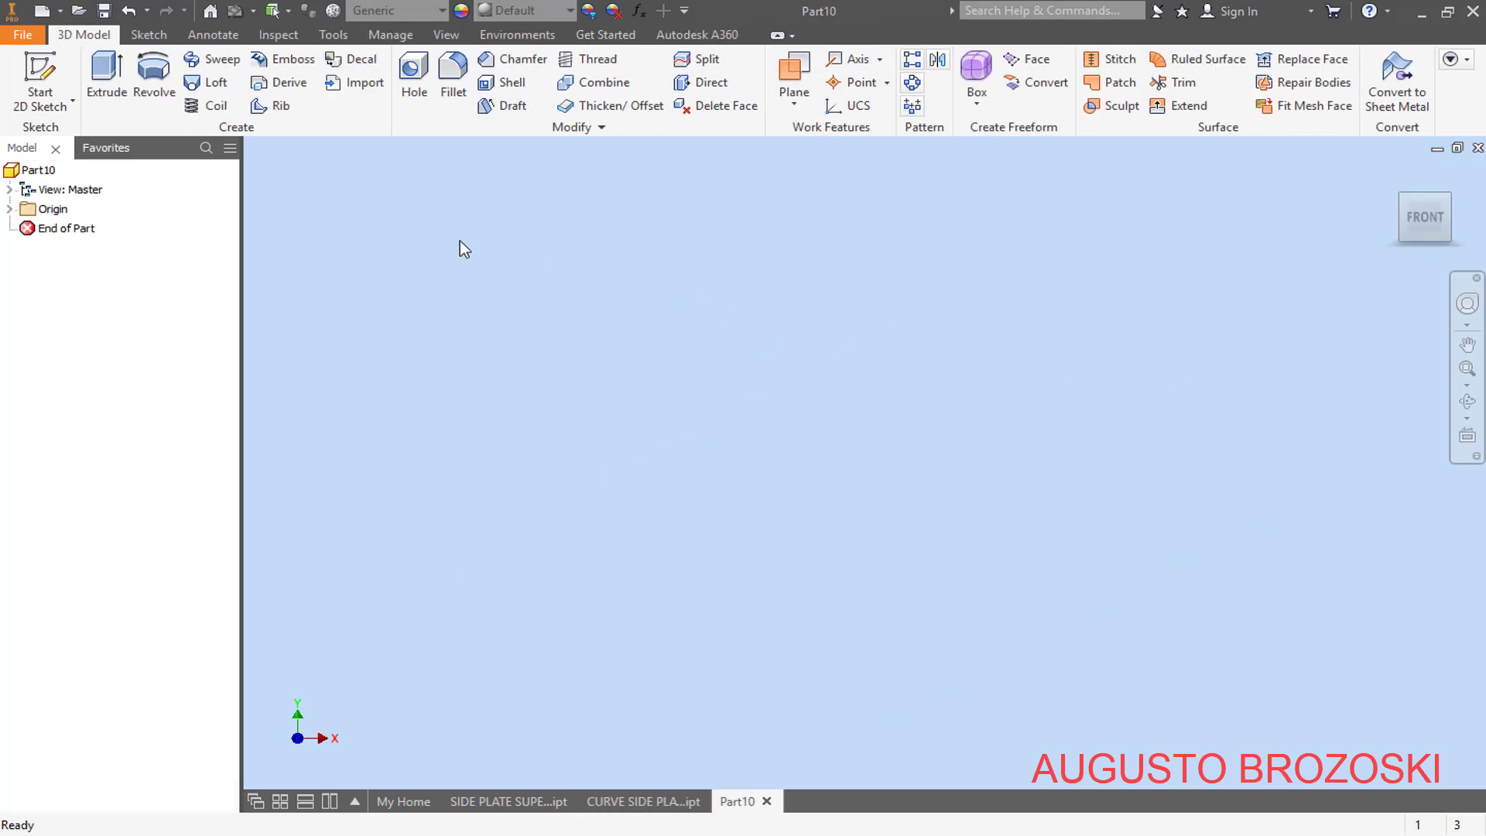
click(46, 72)
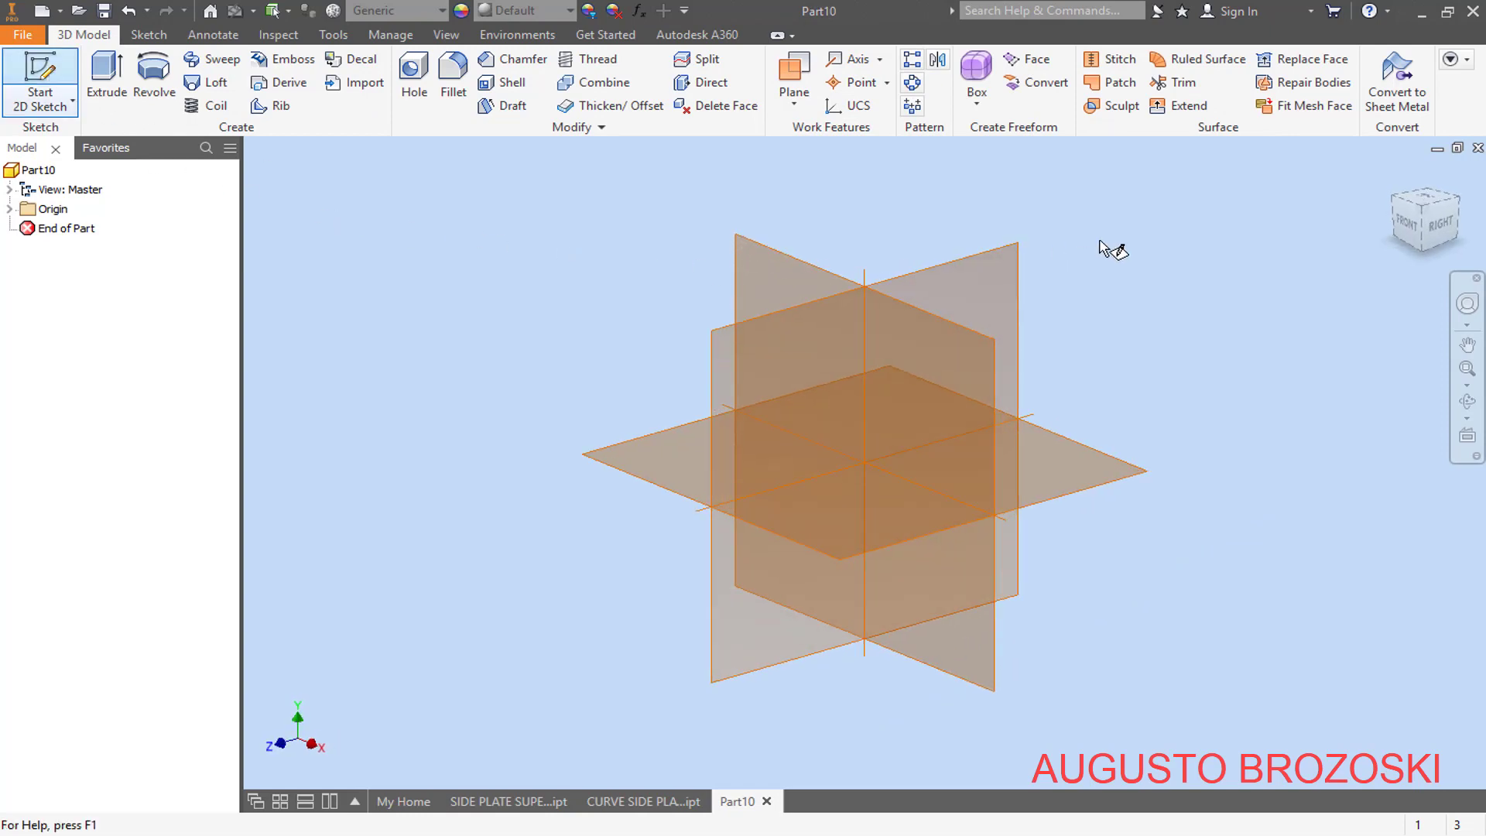
click(1391, 202)
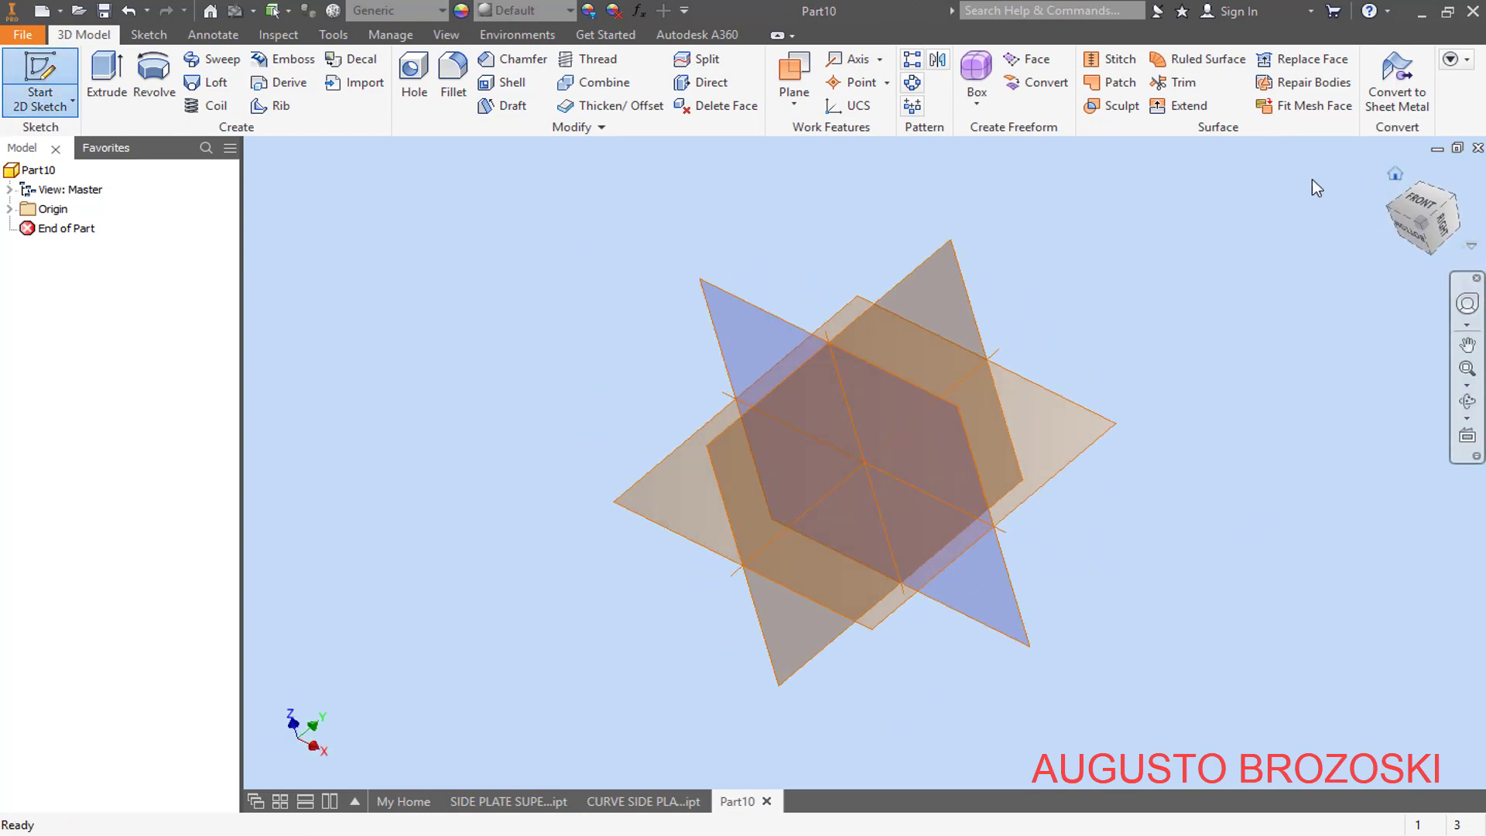
click(966, 280)
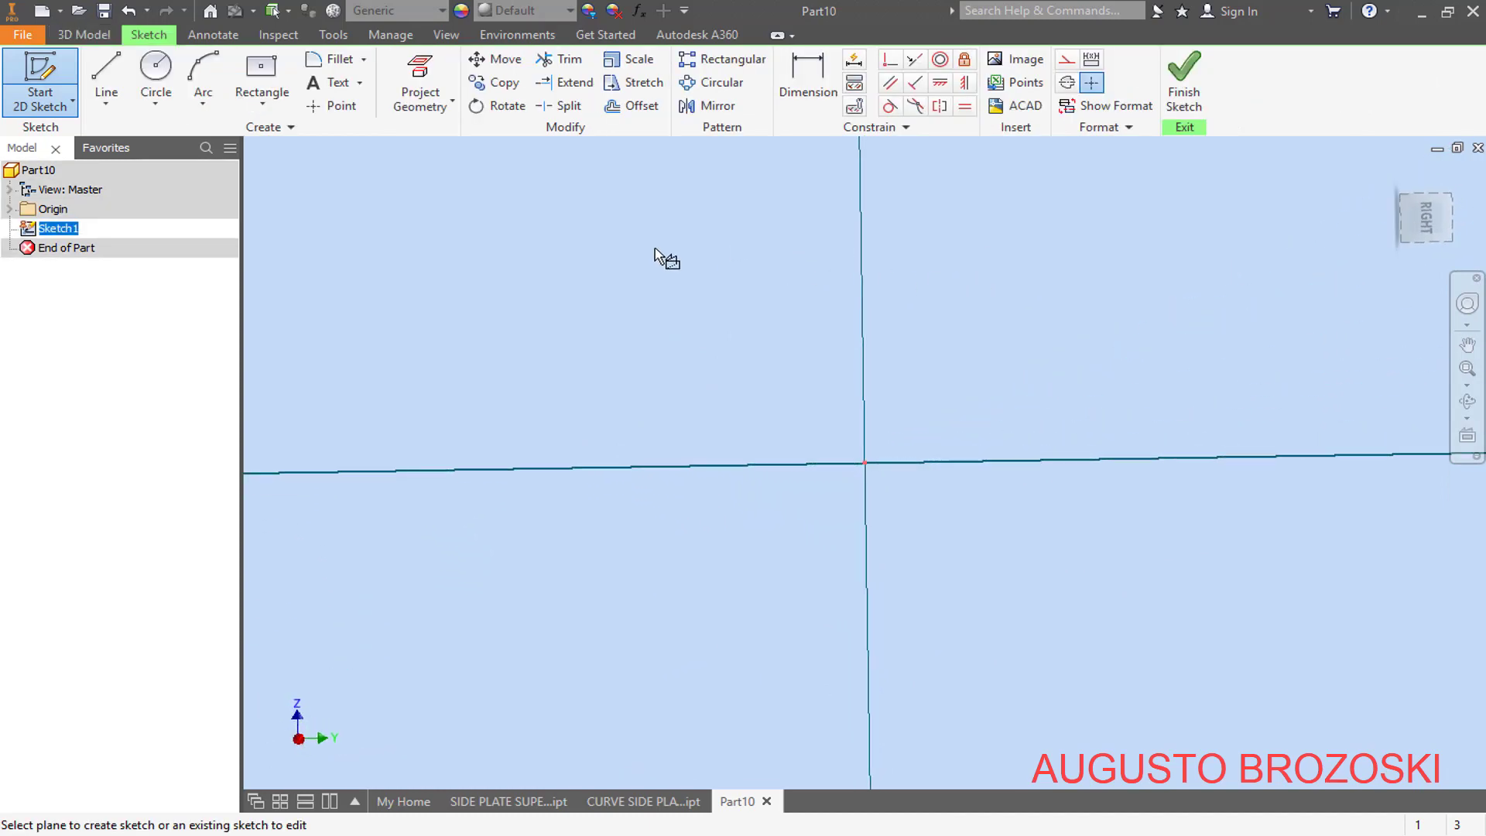
- Sketch a center rectangle about 29,5 mm tall, centered on the sketch origin
click(263, 73)
click(865, 462)
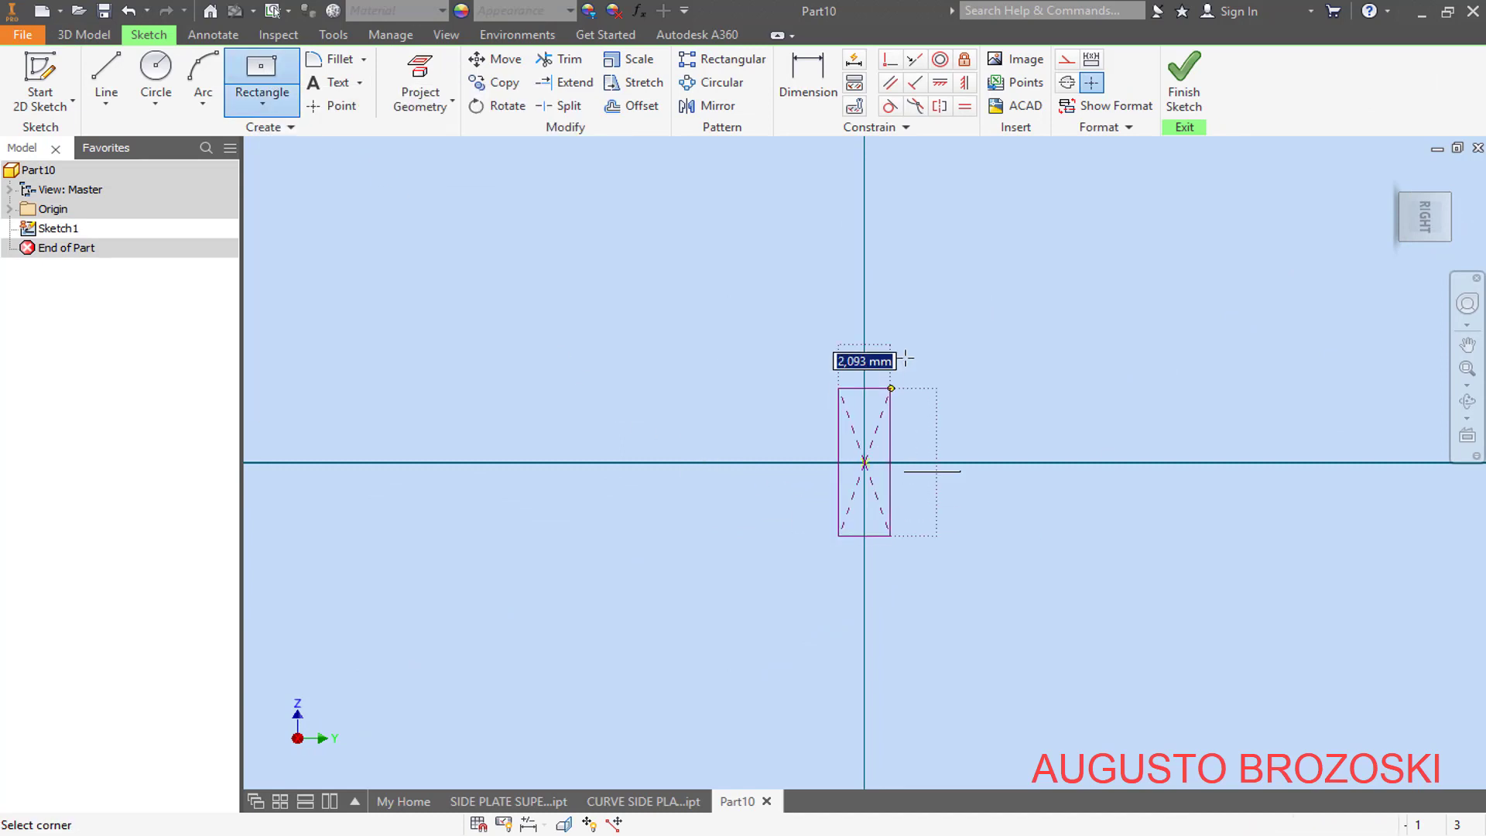
click(1054, 216)
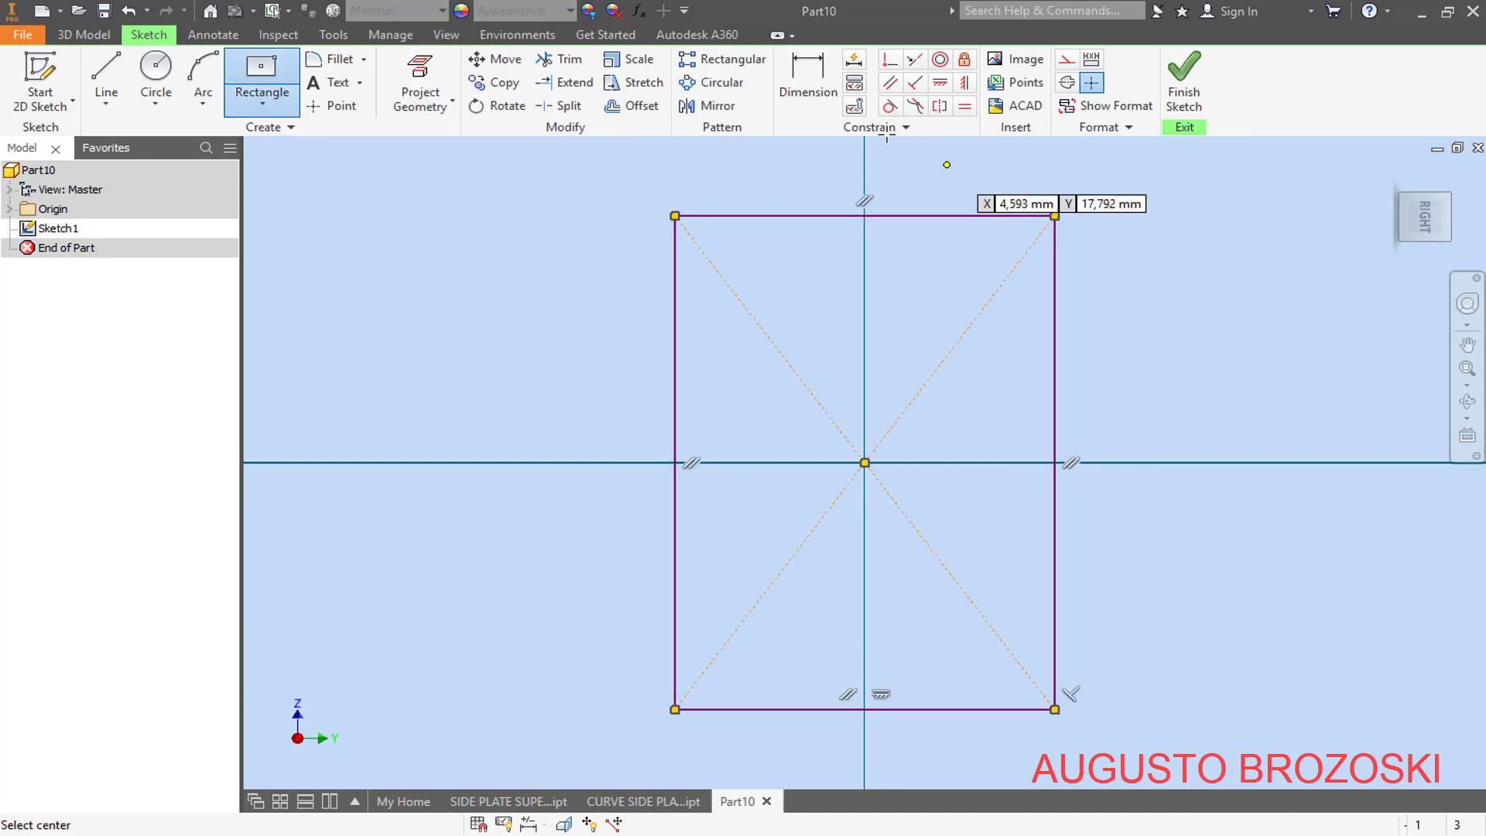
- Dimension the rectangle 550 mm high and 456,5 mm wide, and finish the sketch
click(809, 81)
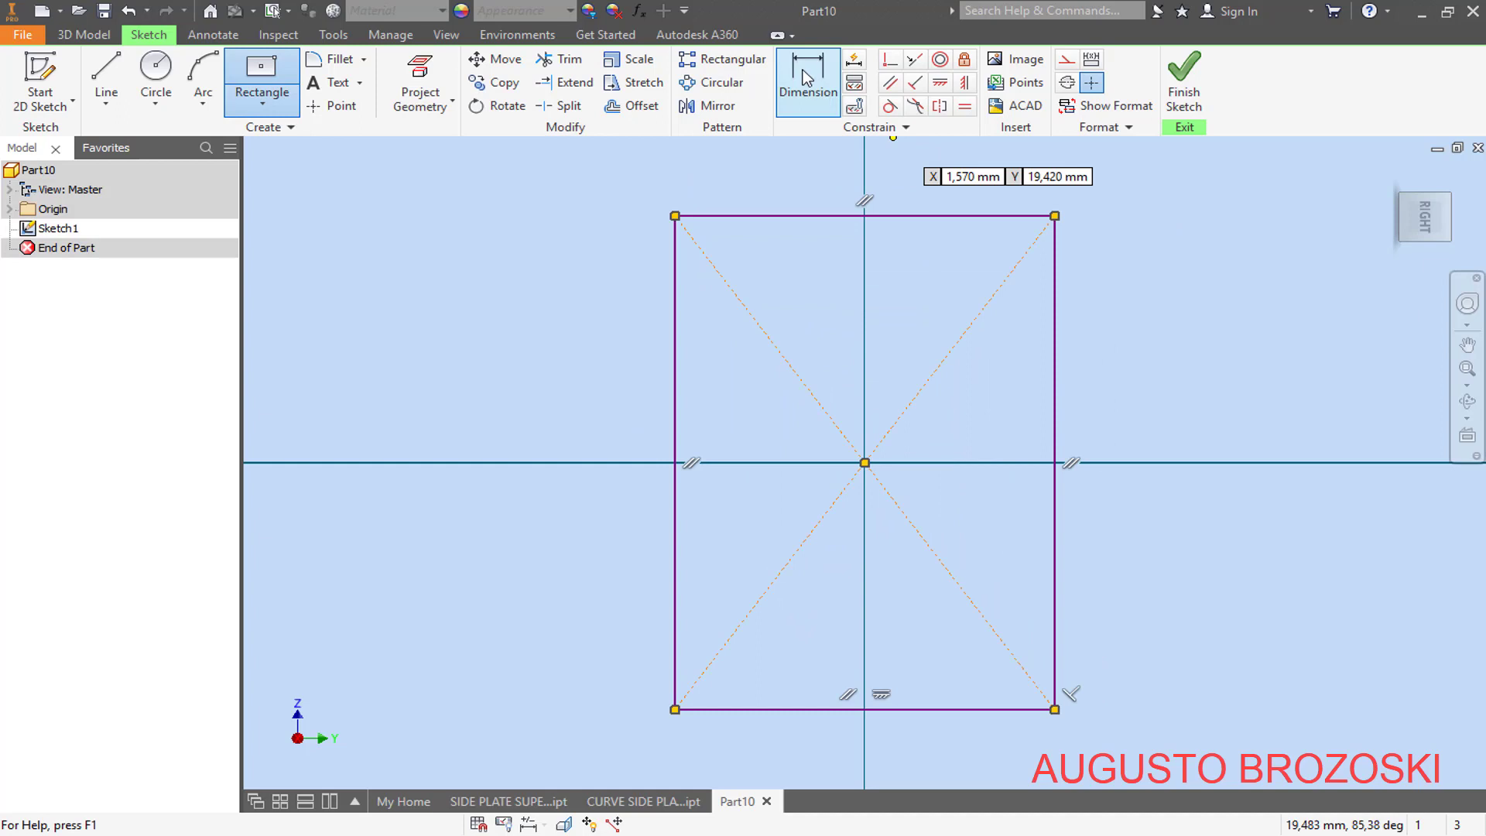
click(1059, 331)
click(1157, 383)
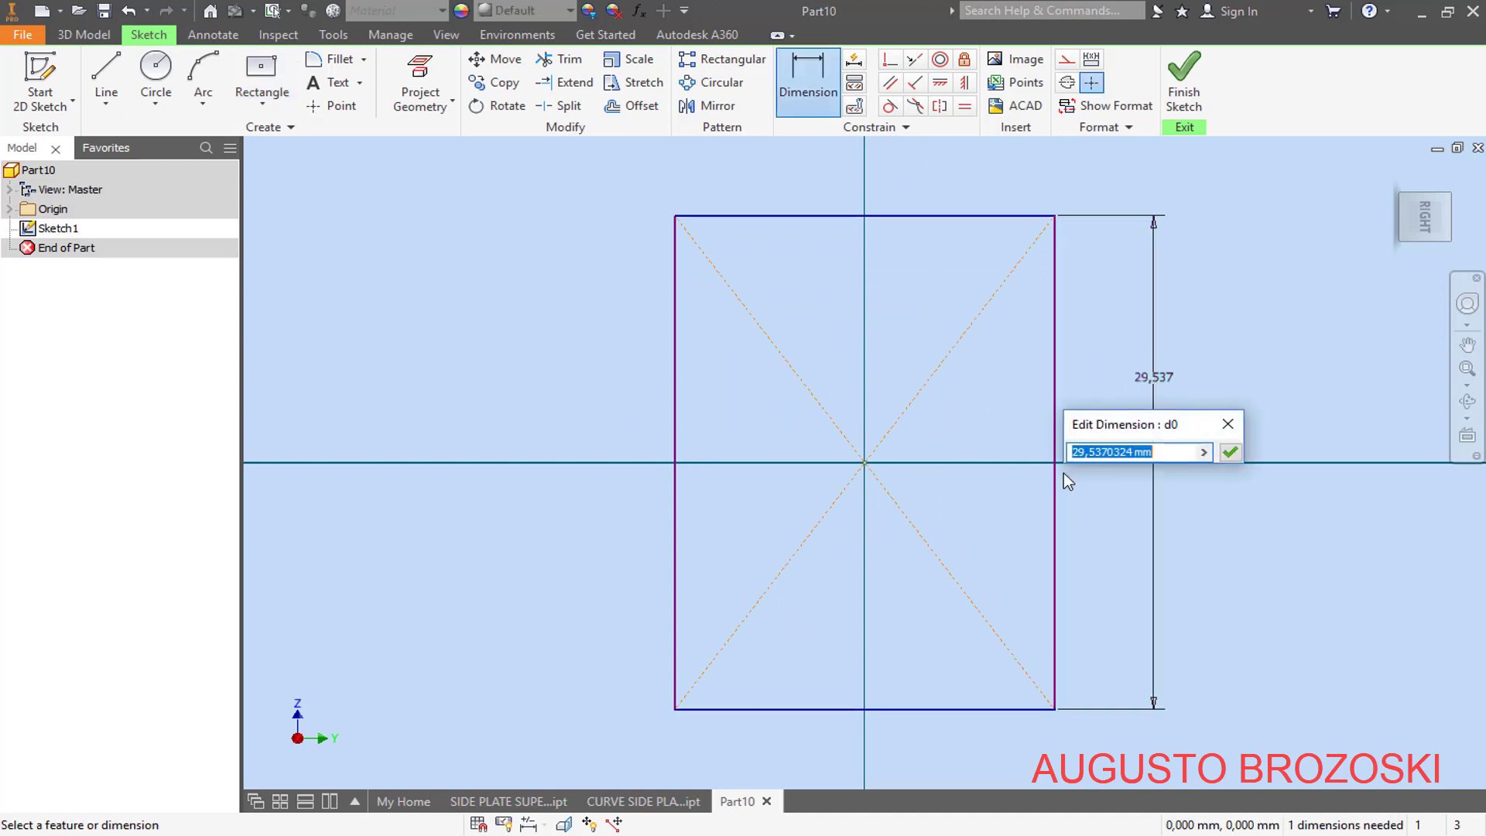
text(550)
key(Return)
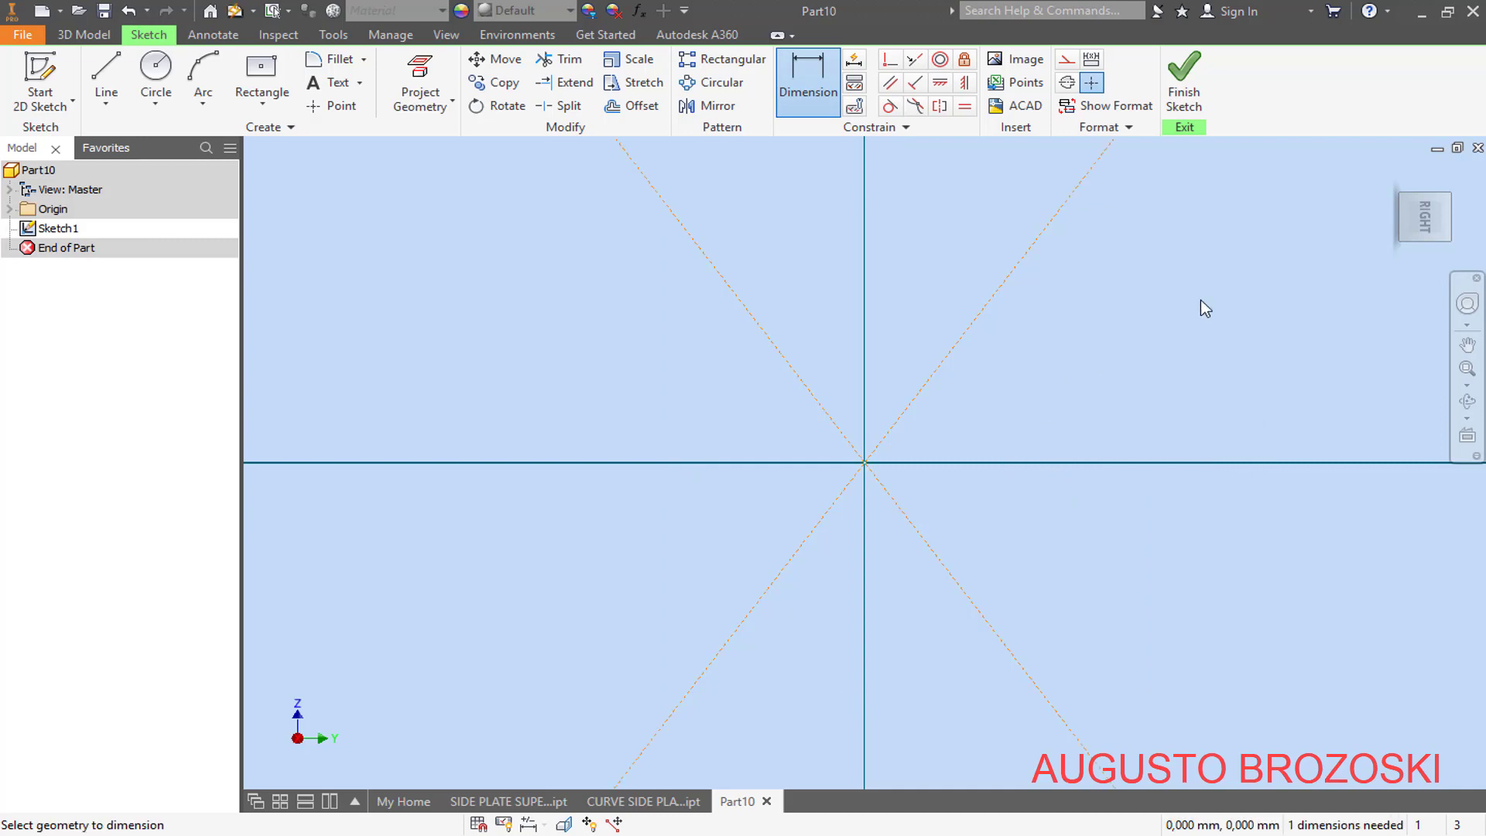
click(1425, 217)
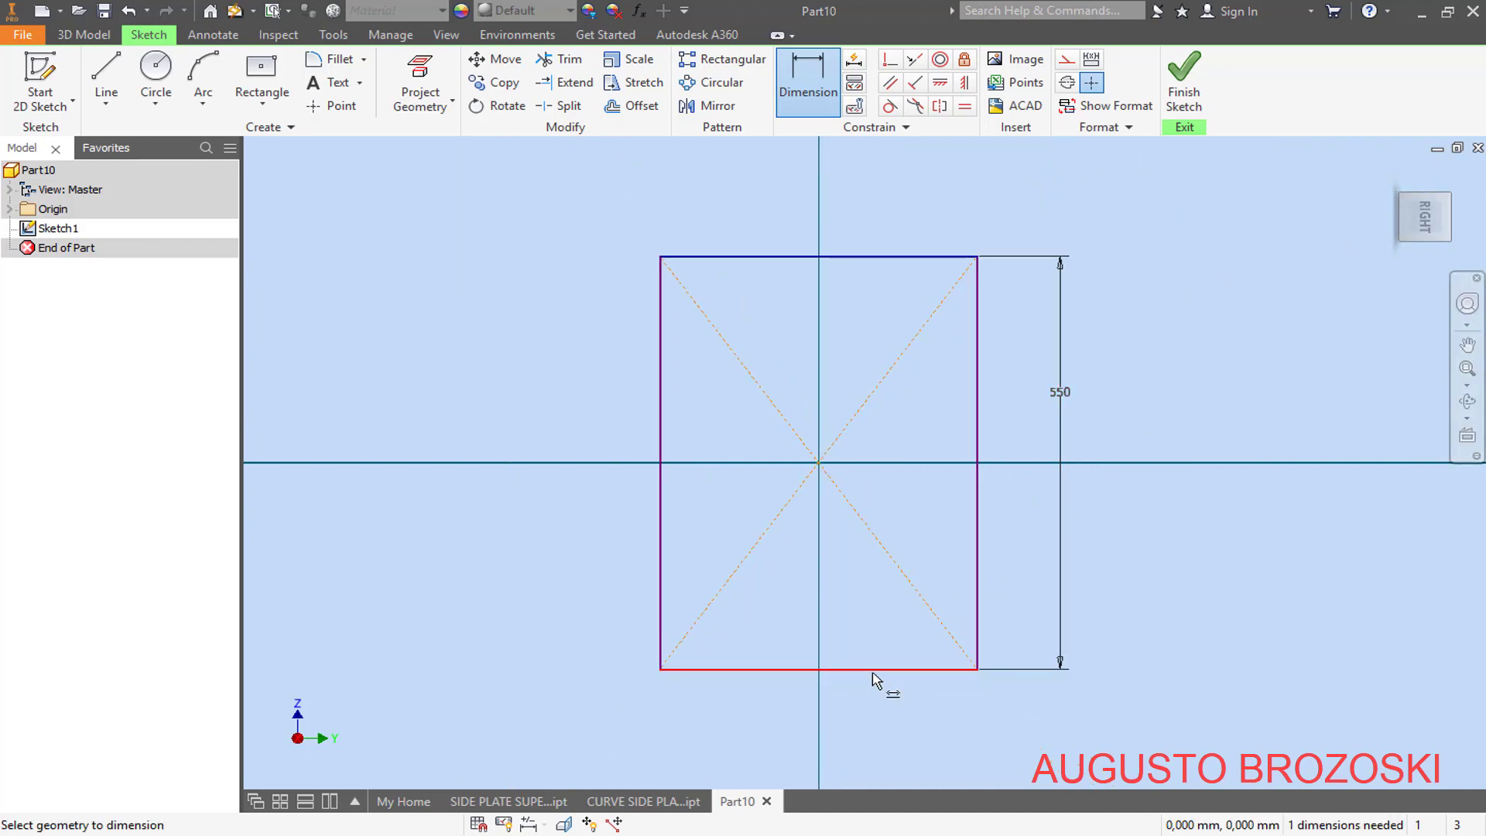
click(871, 671)
click(869, 709)
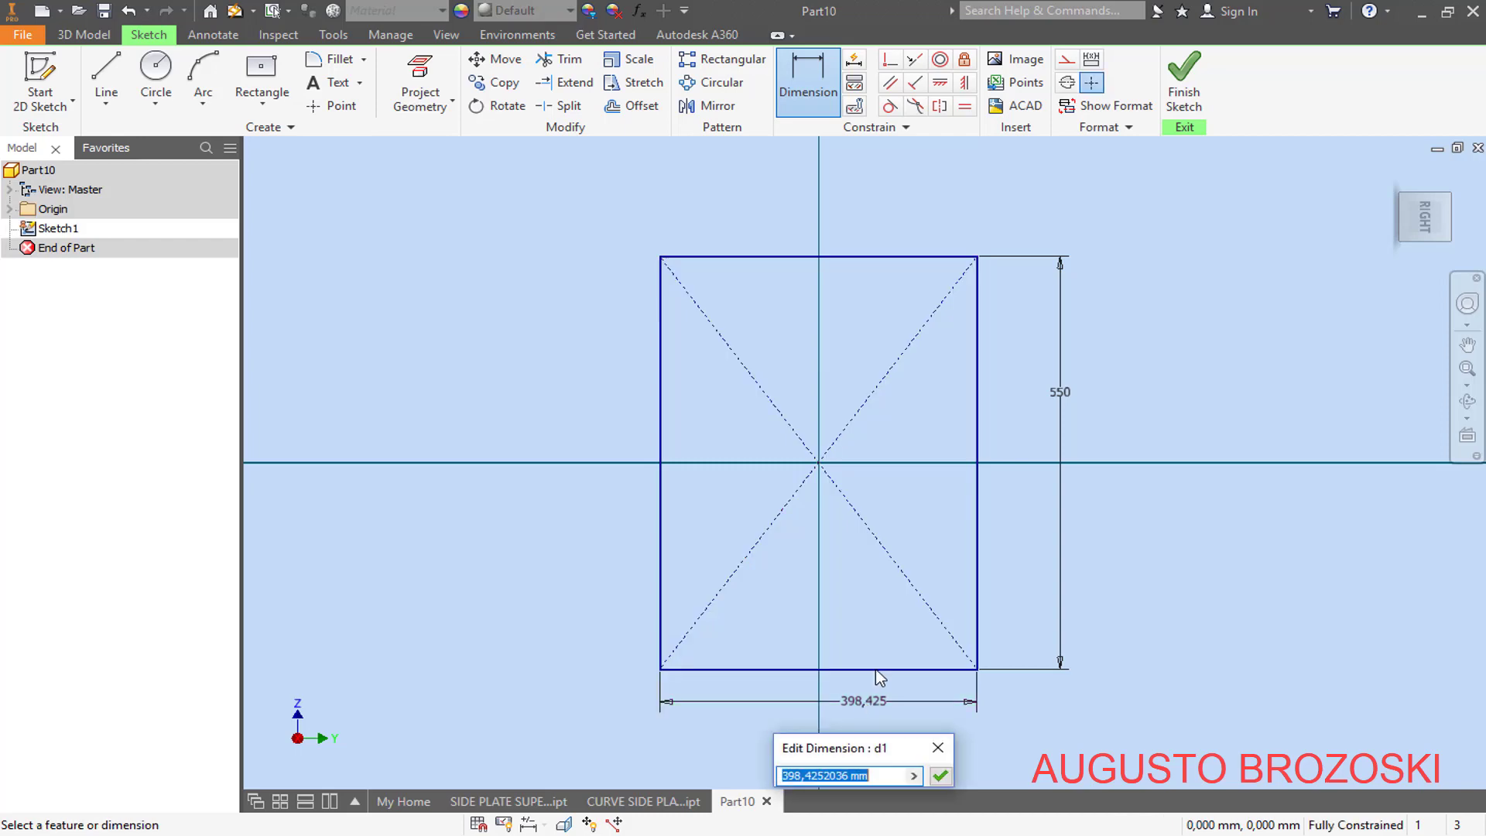
text(456,5)
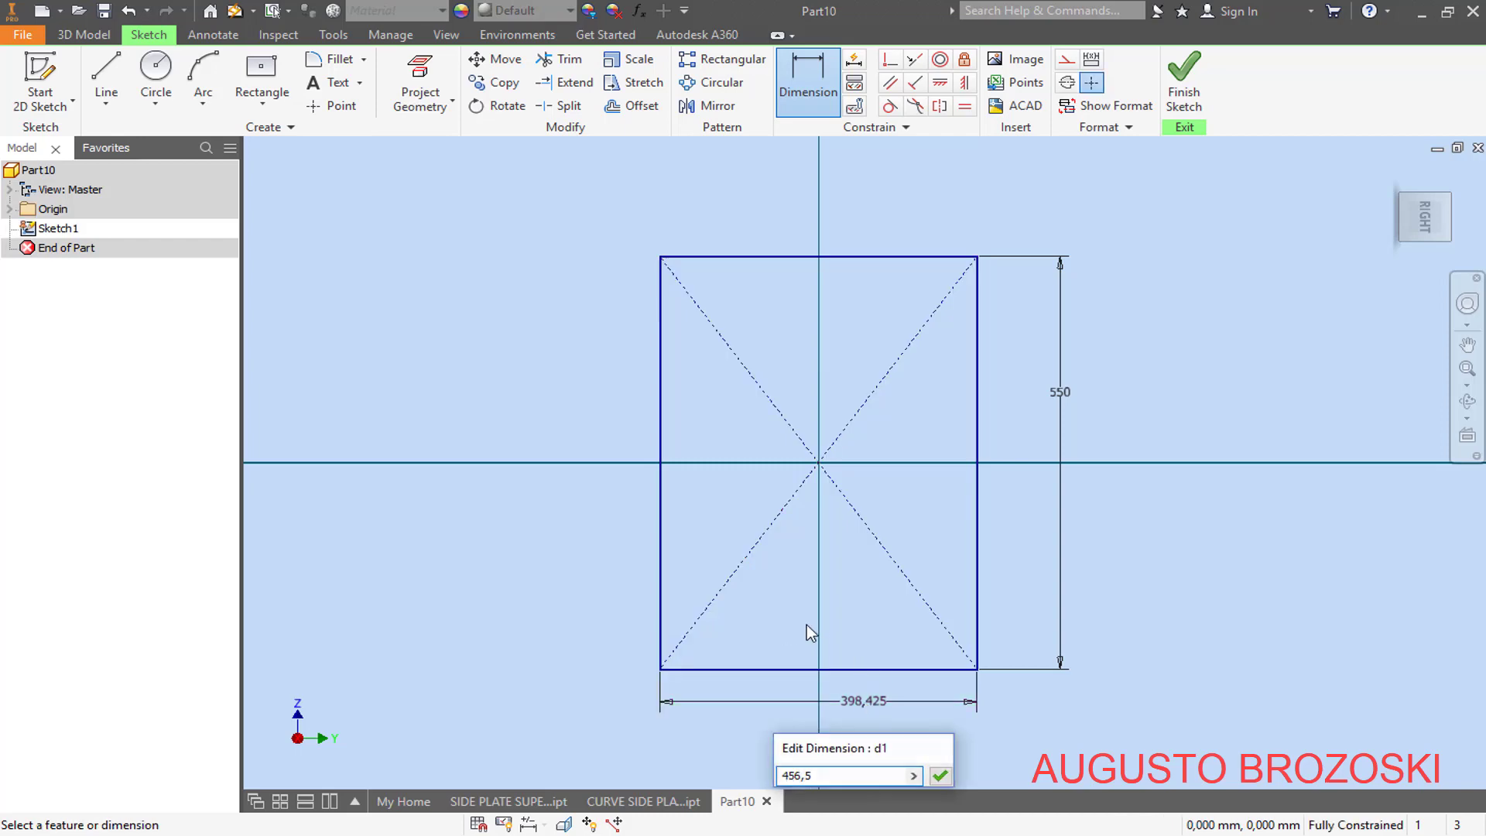
key(Return)
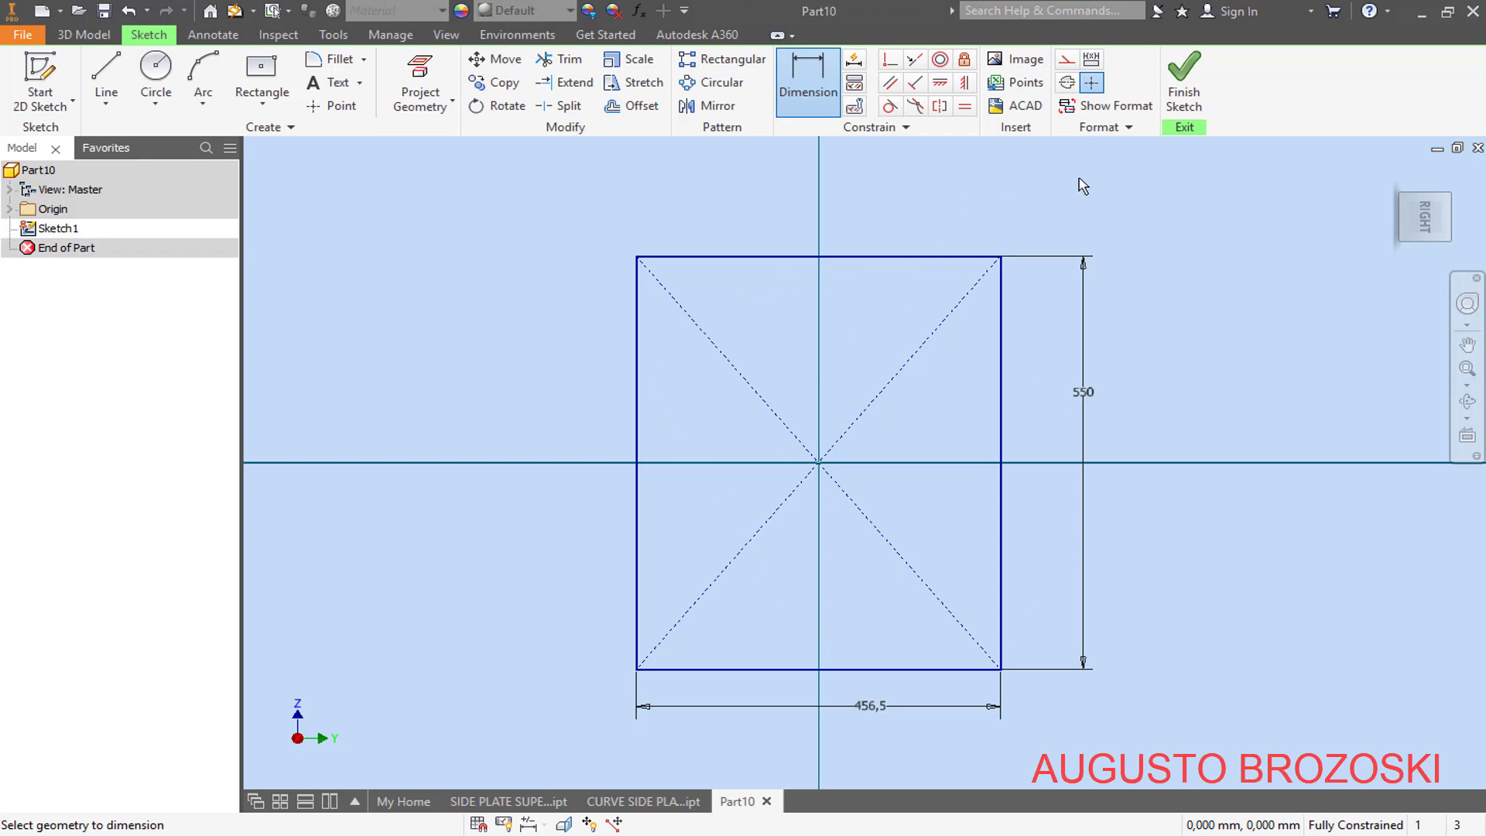
click(1184, 86)
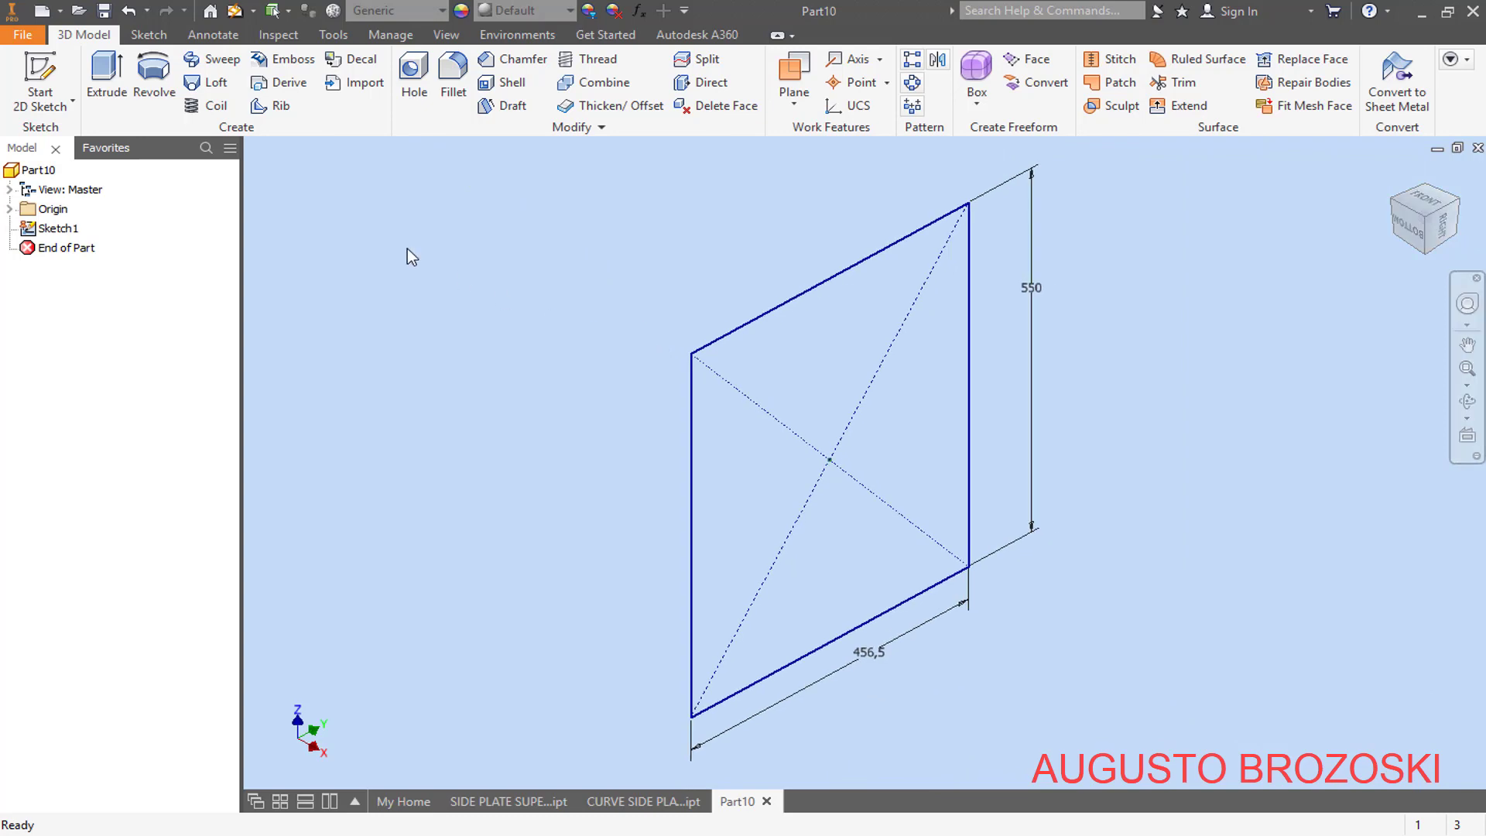
- Extrude the rectangular profile a distance of 4,76 mm to form the plate
click(101, 71)
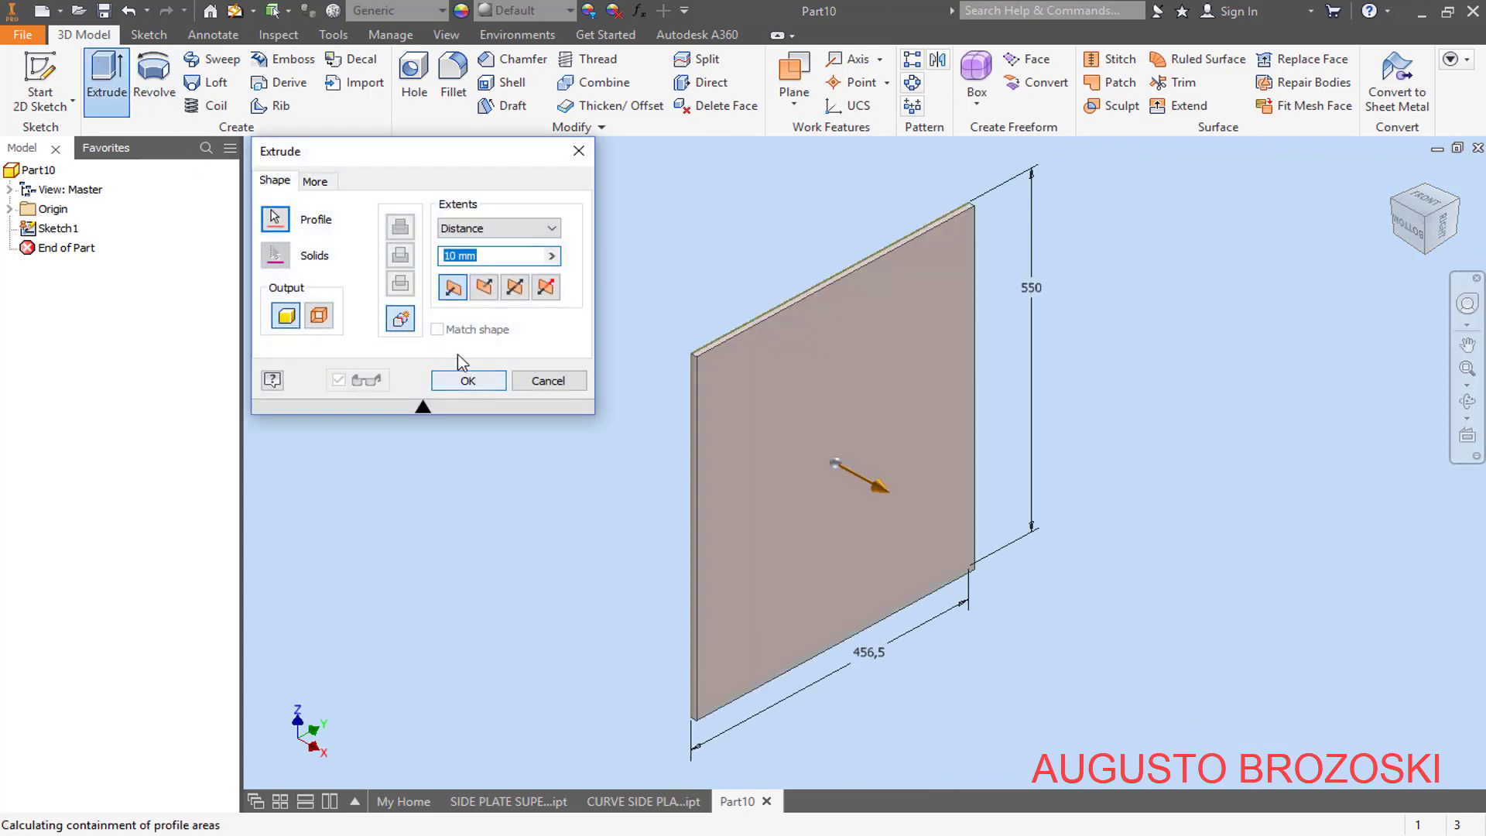
text(4)
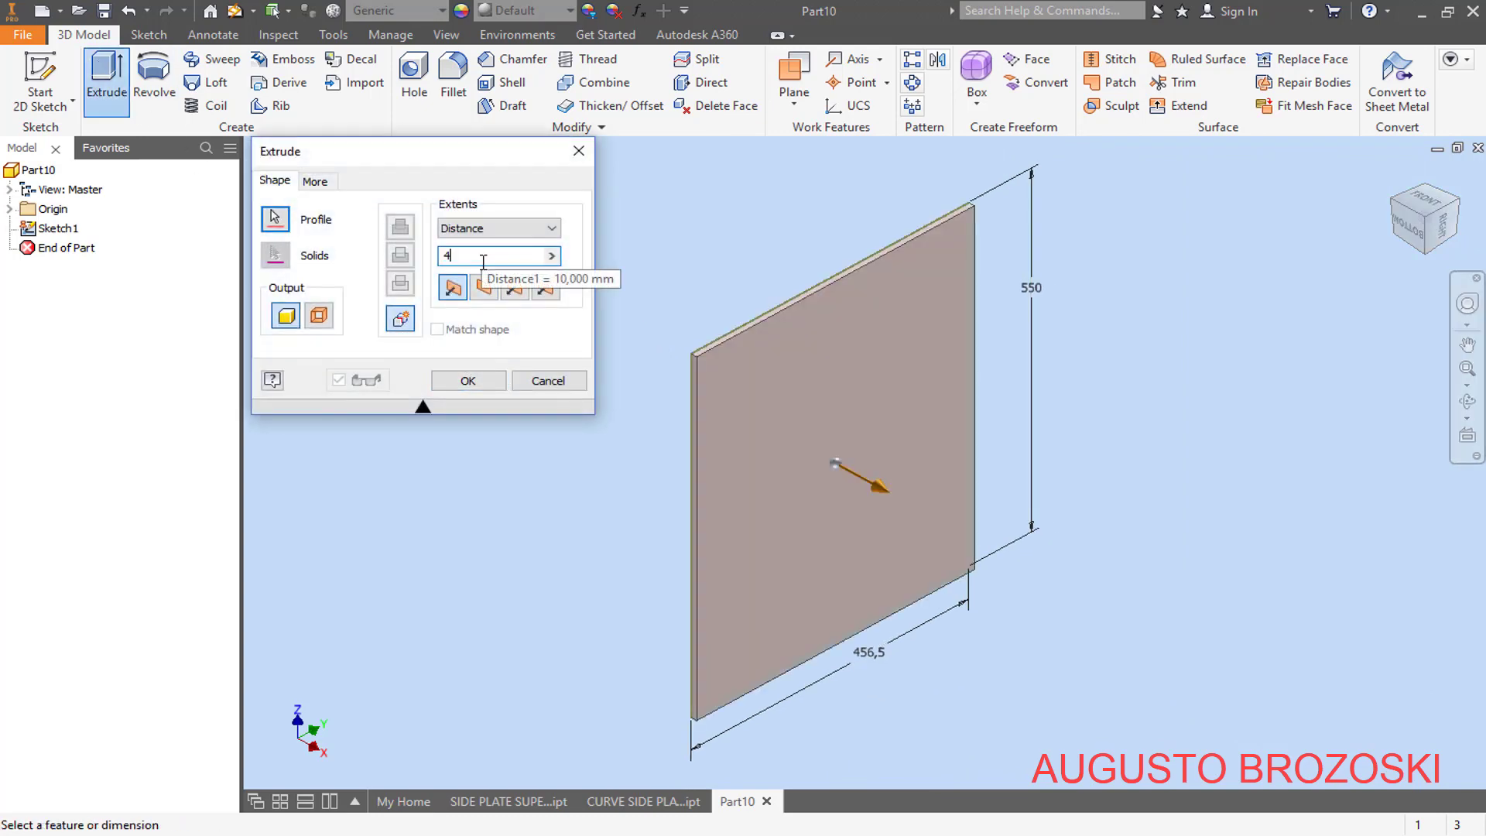
text(,76)
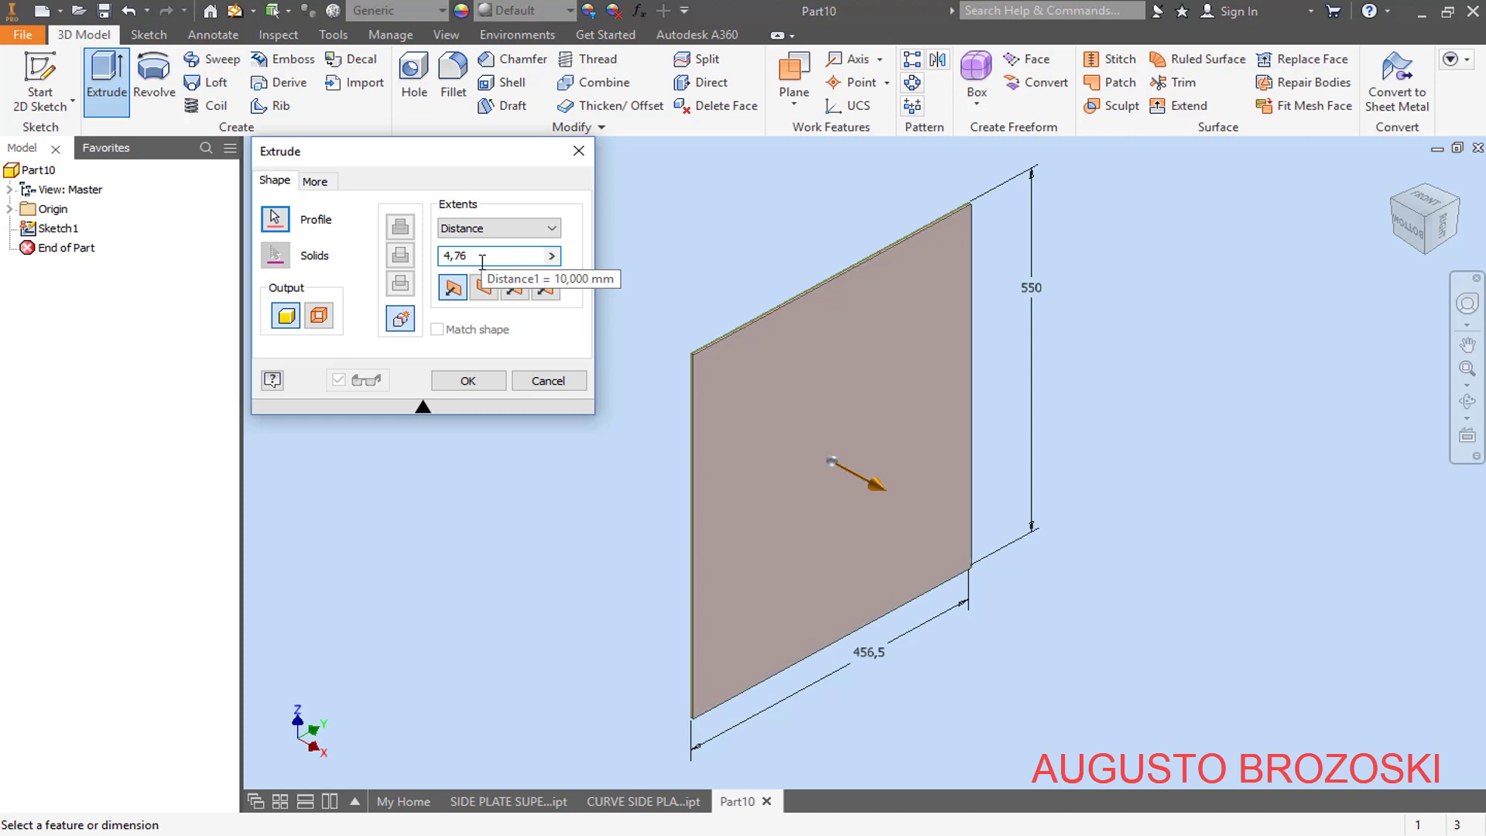
click(471, 382)
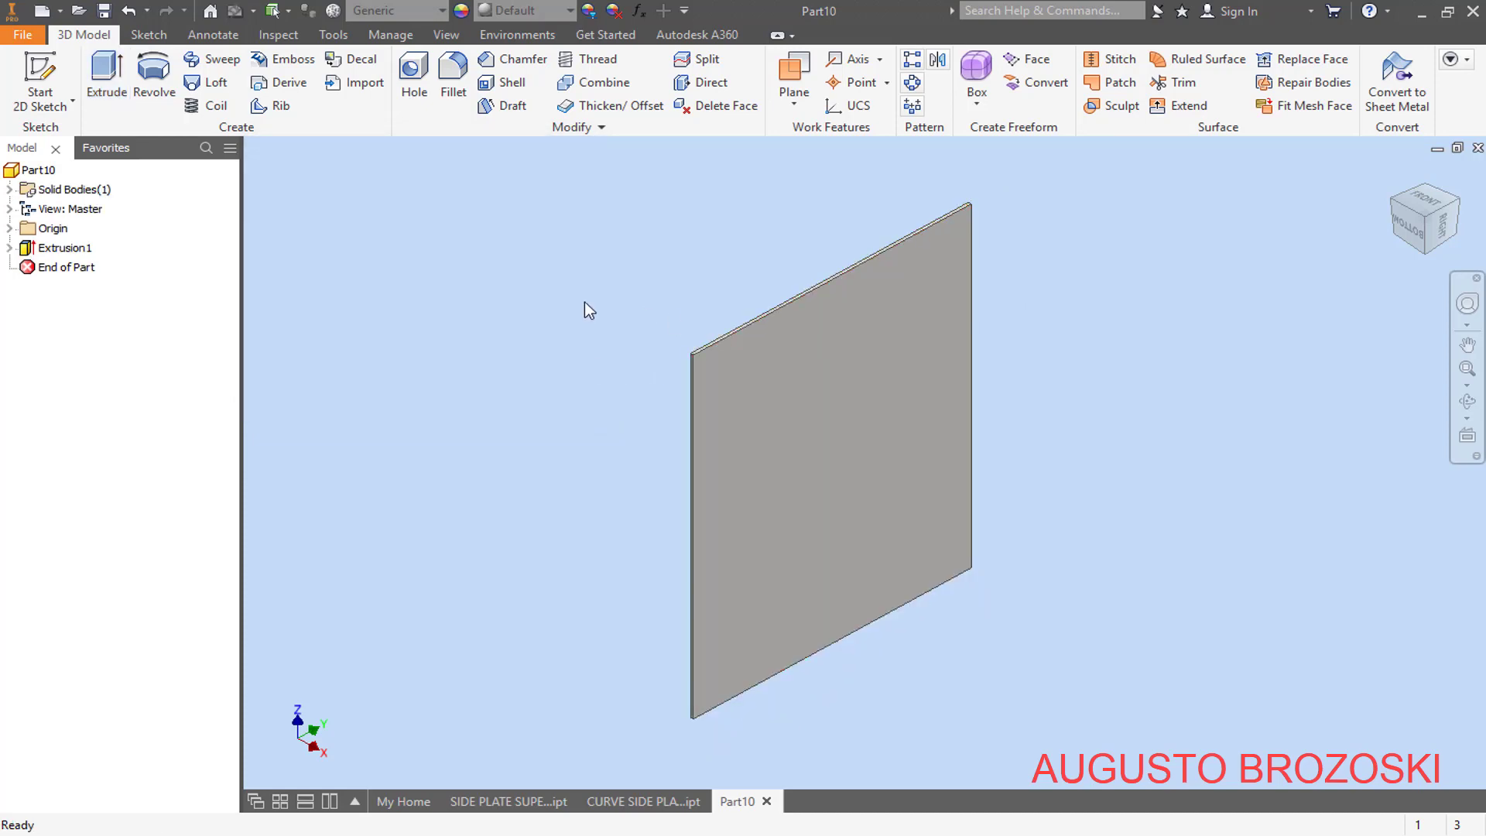
- Save the new plate in the project folder under the file name SIDE PLATE
click(104, 10)
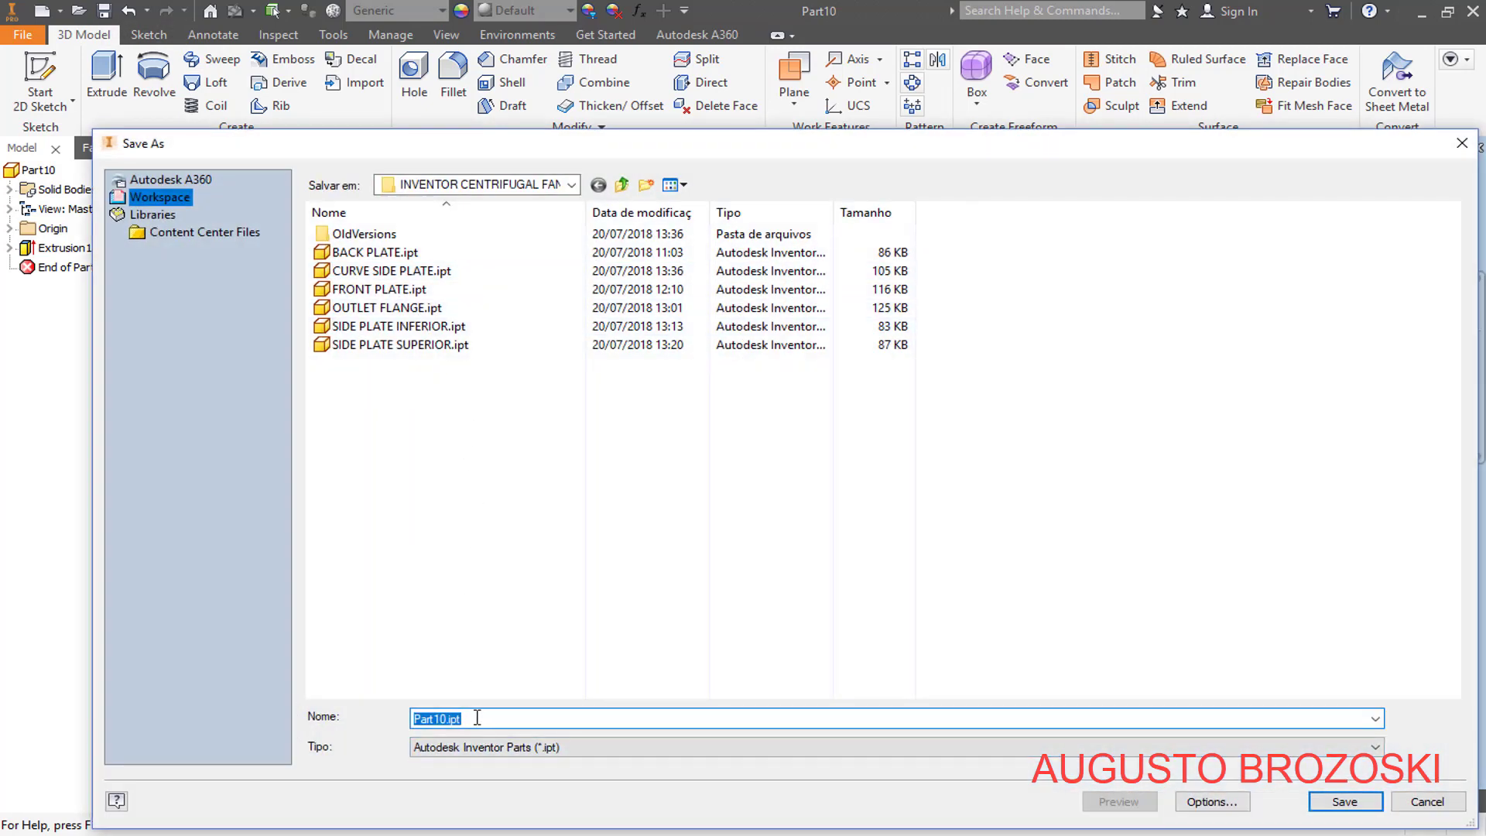
text(si)
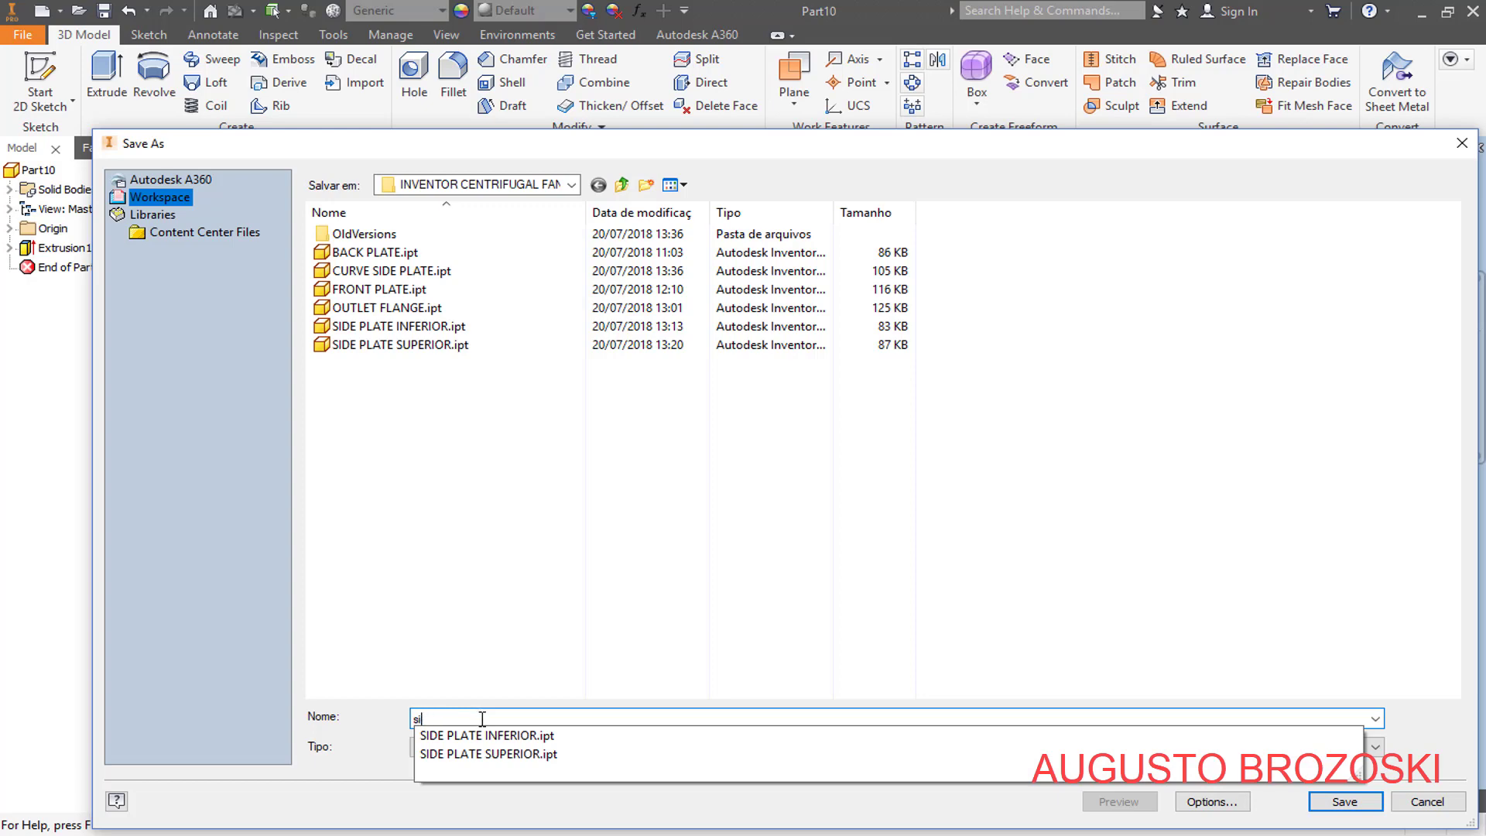
key(BackSpace)
key(BackSpace)
text(SIDE PLATE)
click(1343, 803)
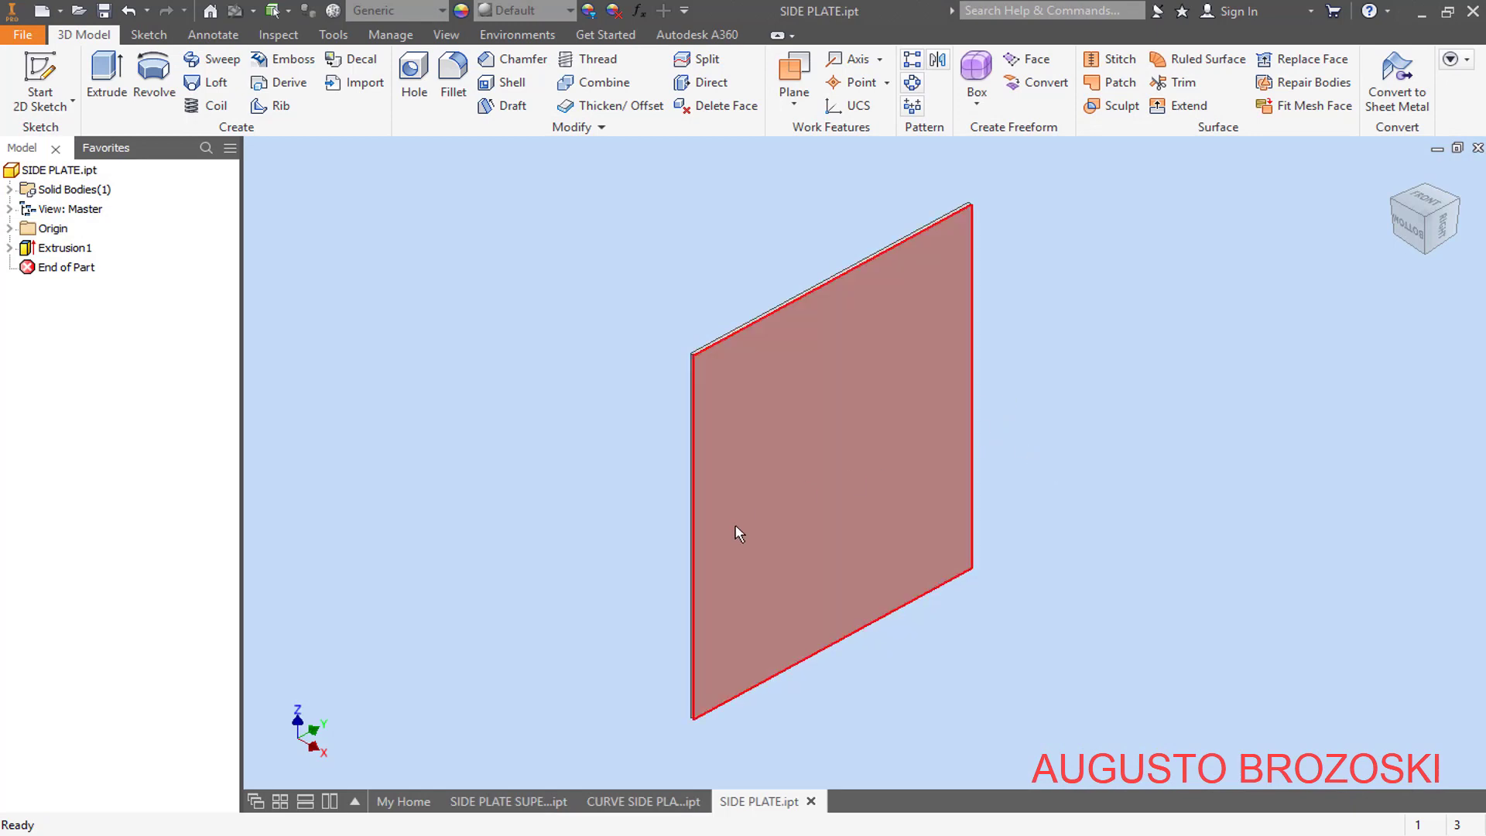
- Check the fan housing PDF drawing in Adobe Acrobat Reader, return to Inventor, and create a new assembly from the metric Standard (mm).iam template
click(549, 825)
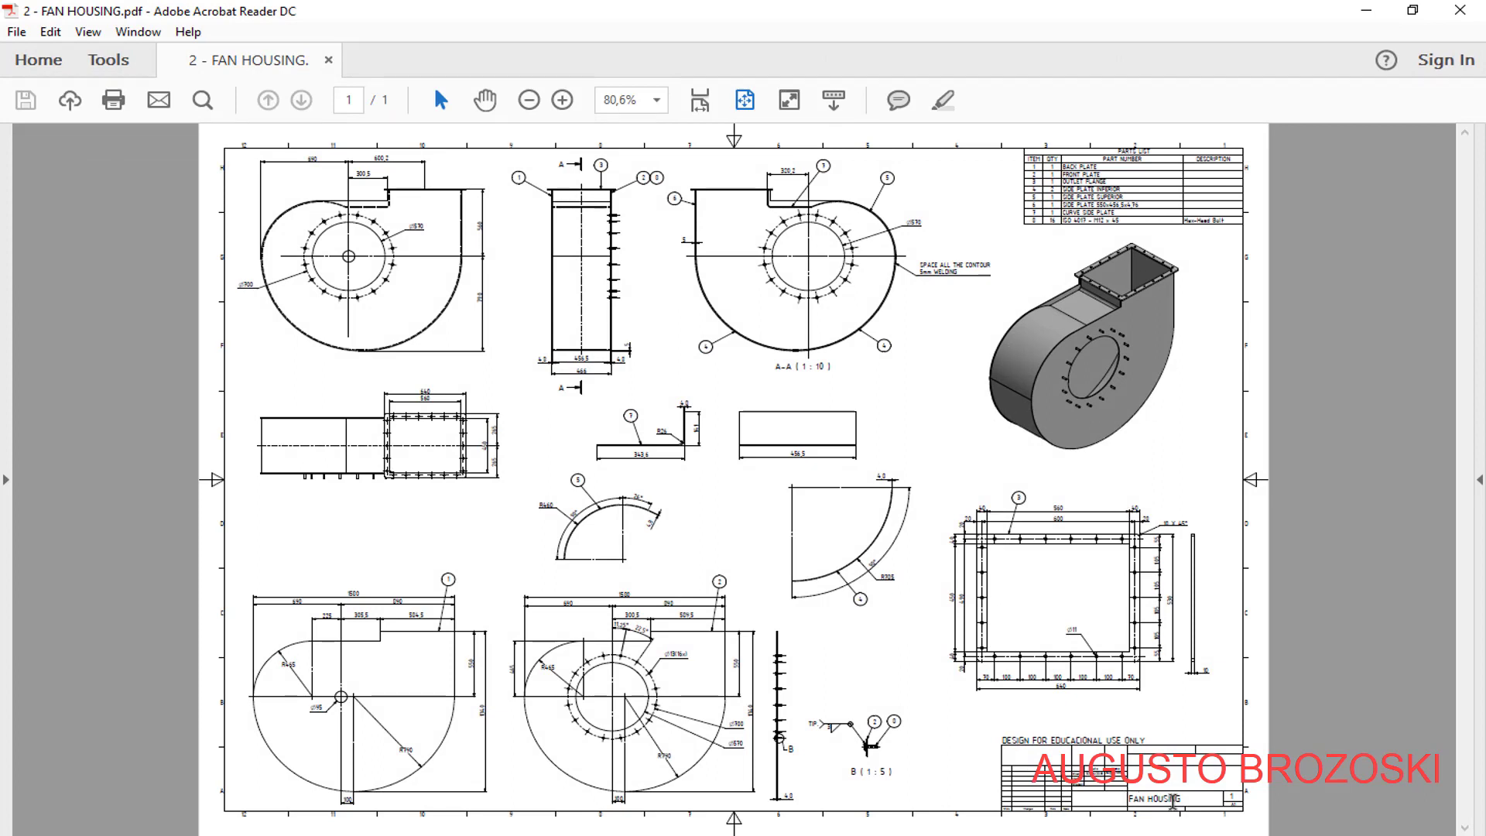
click(1367, 10)
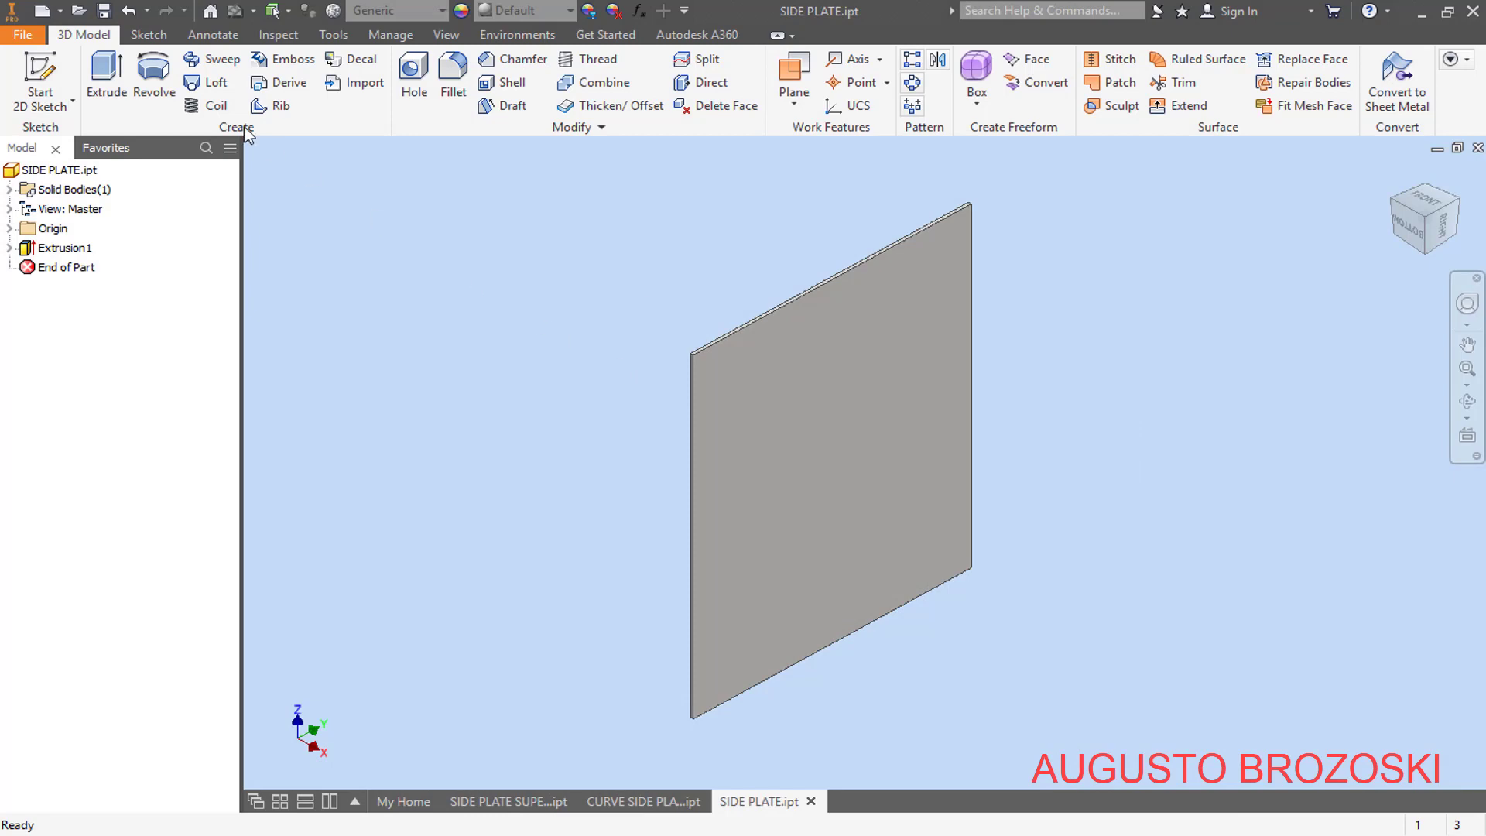
click(42, 11)
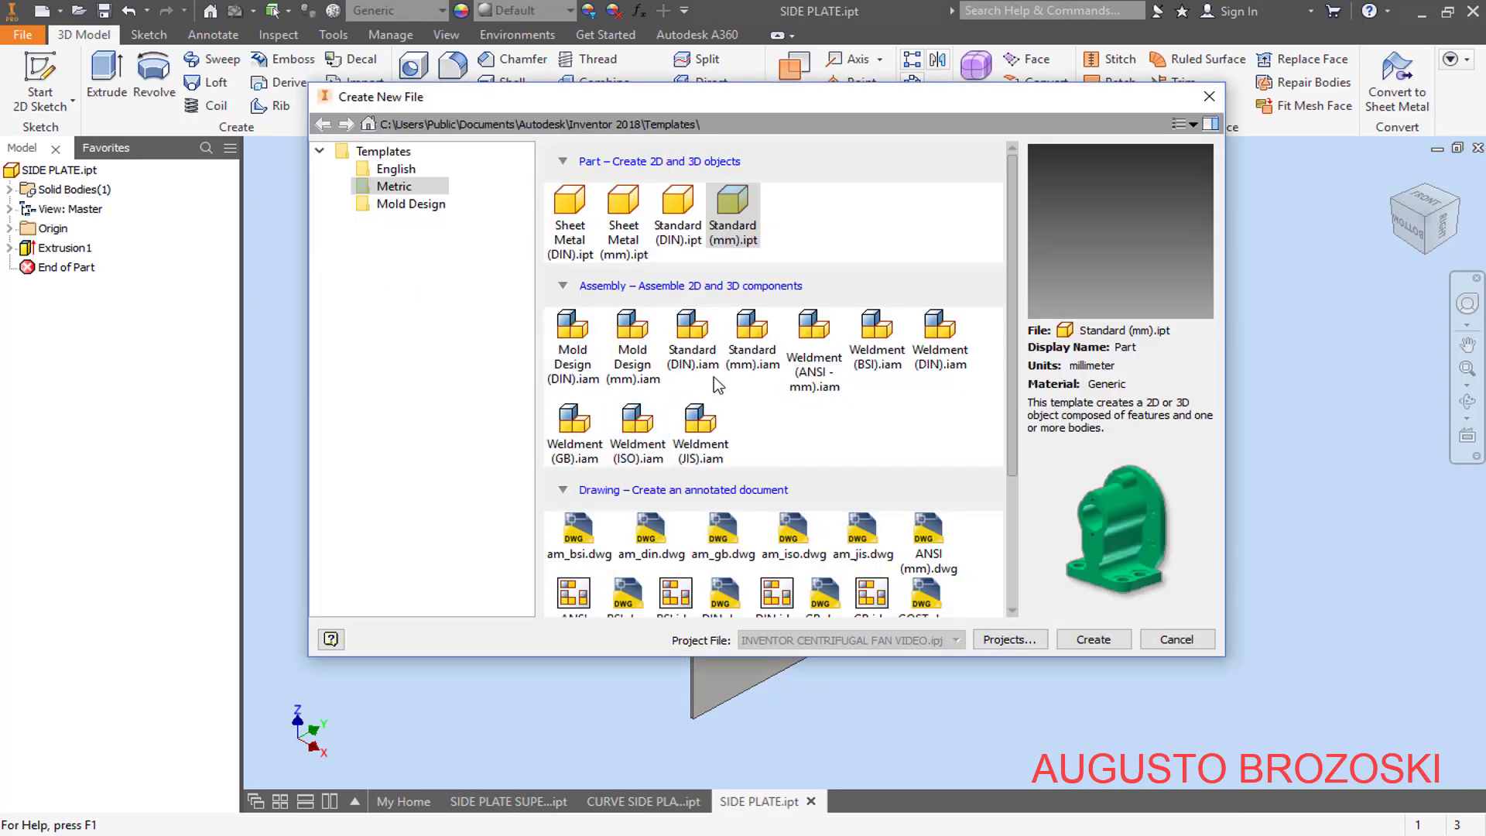
click(765, 372)
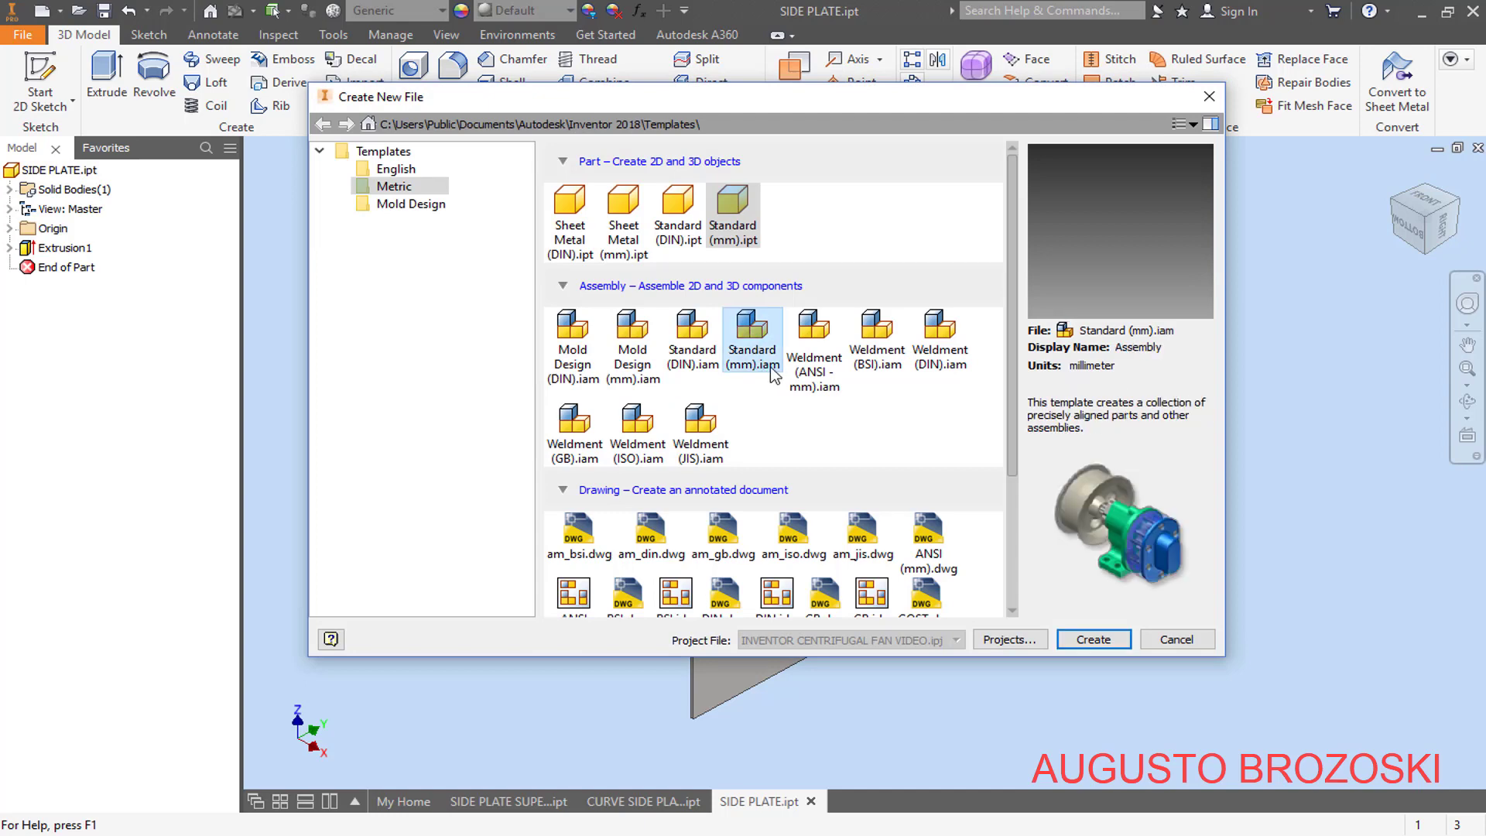
click(1093, 641)
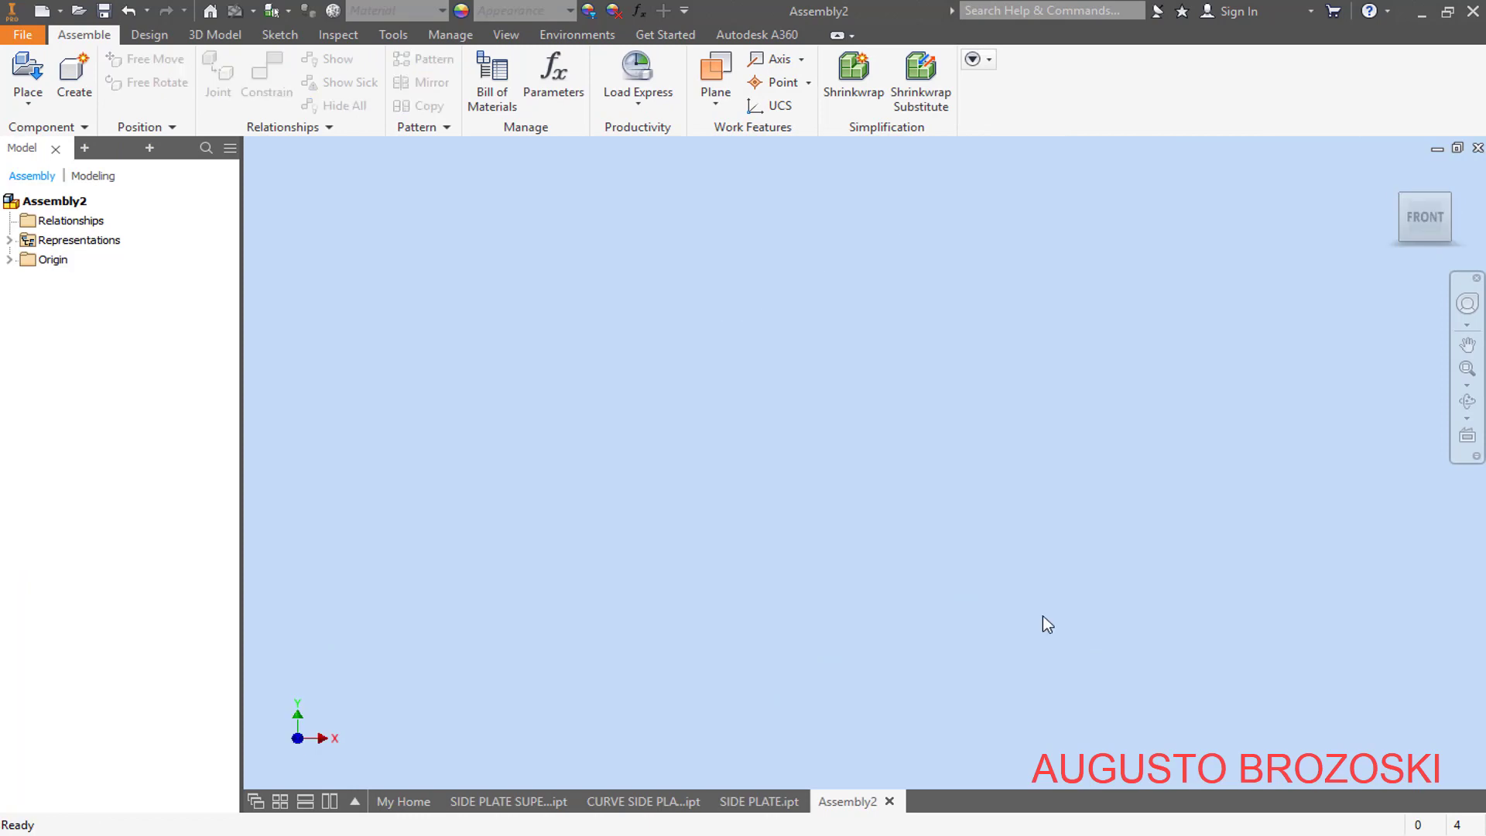
- Save the empty assembly in the project folder as FAN HOUSING
click(103, 12)
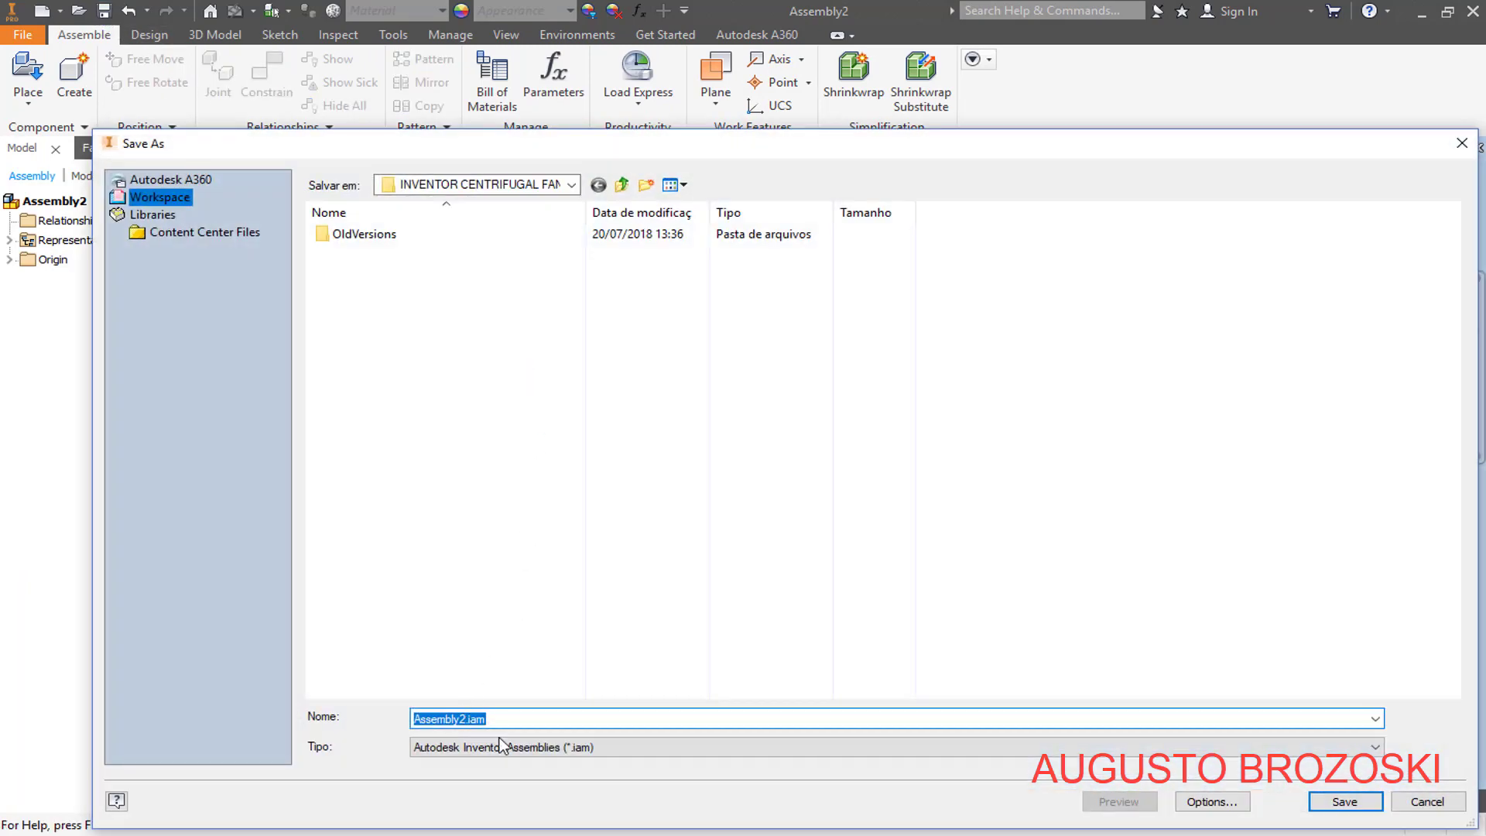
text(FAN HOUSING)
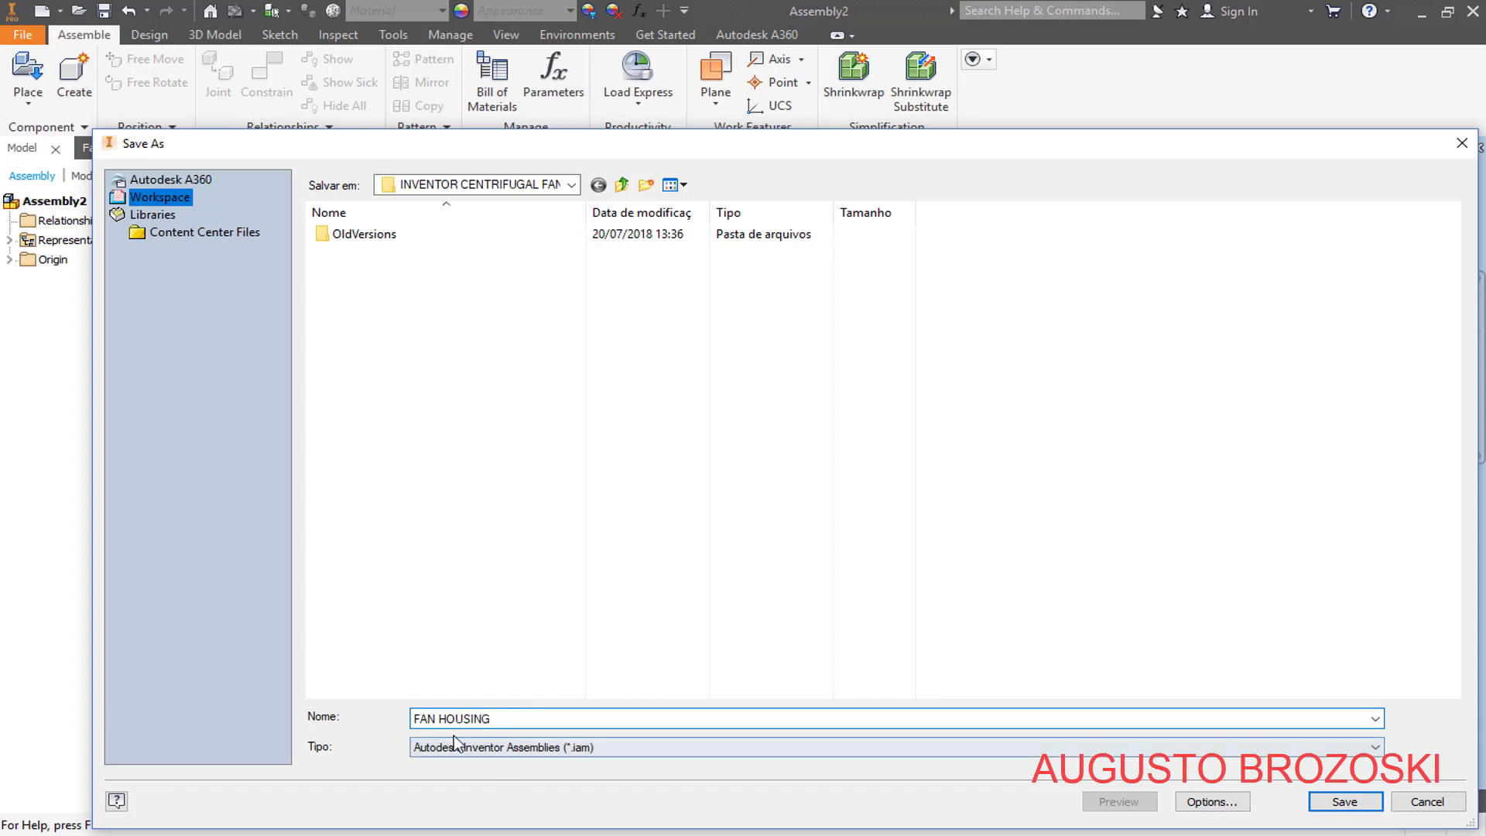
click(1338, 801)
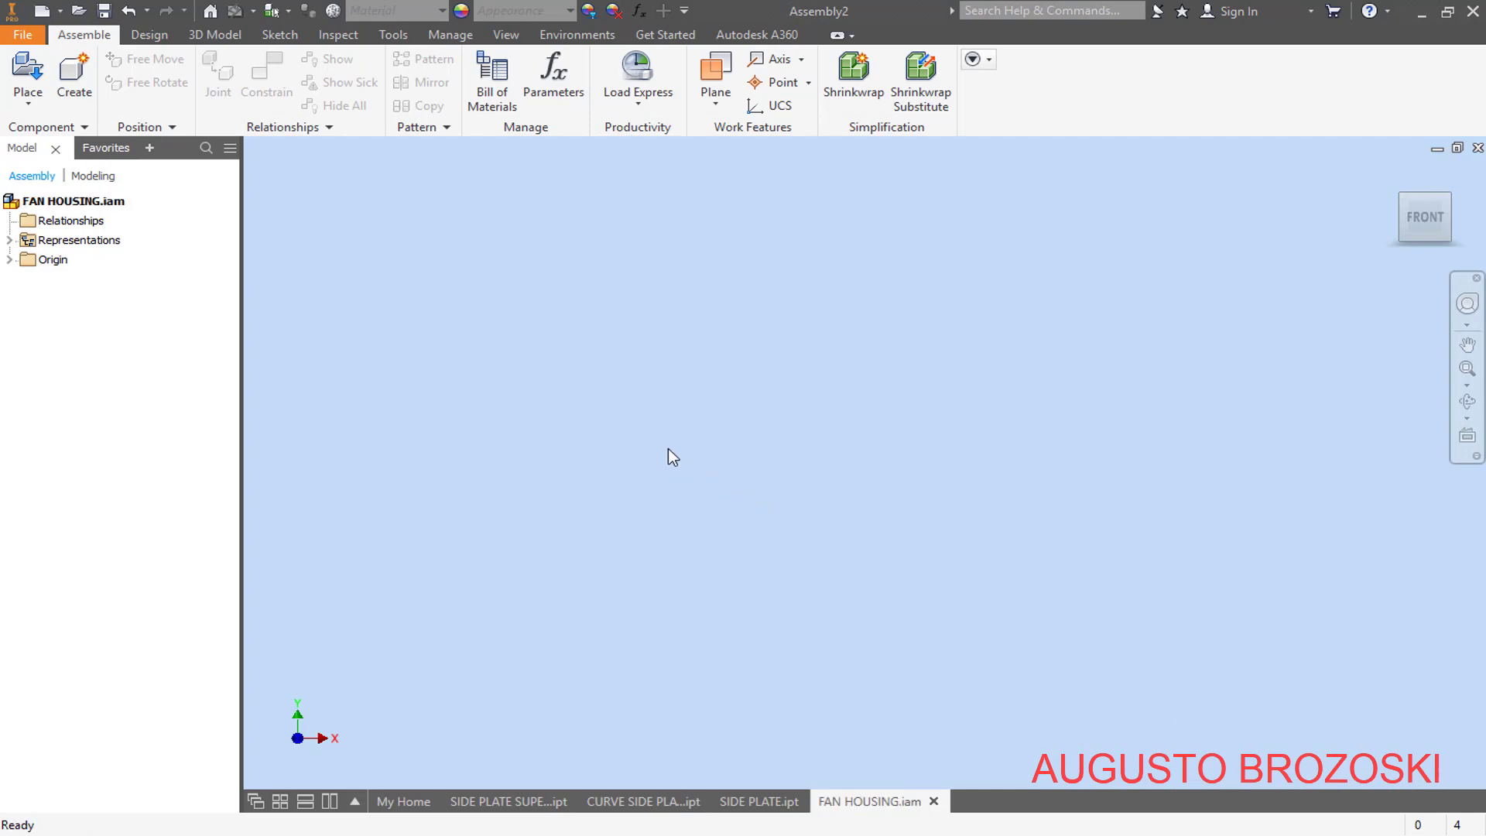
- Place one BACK PLATE.ipt in the assembly, showing the project files as large icons while choosing it
click(28, 73)
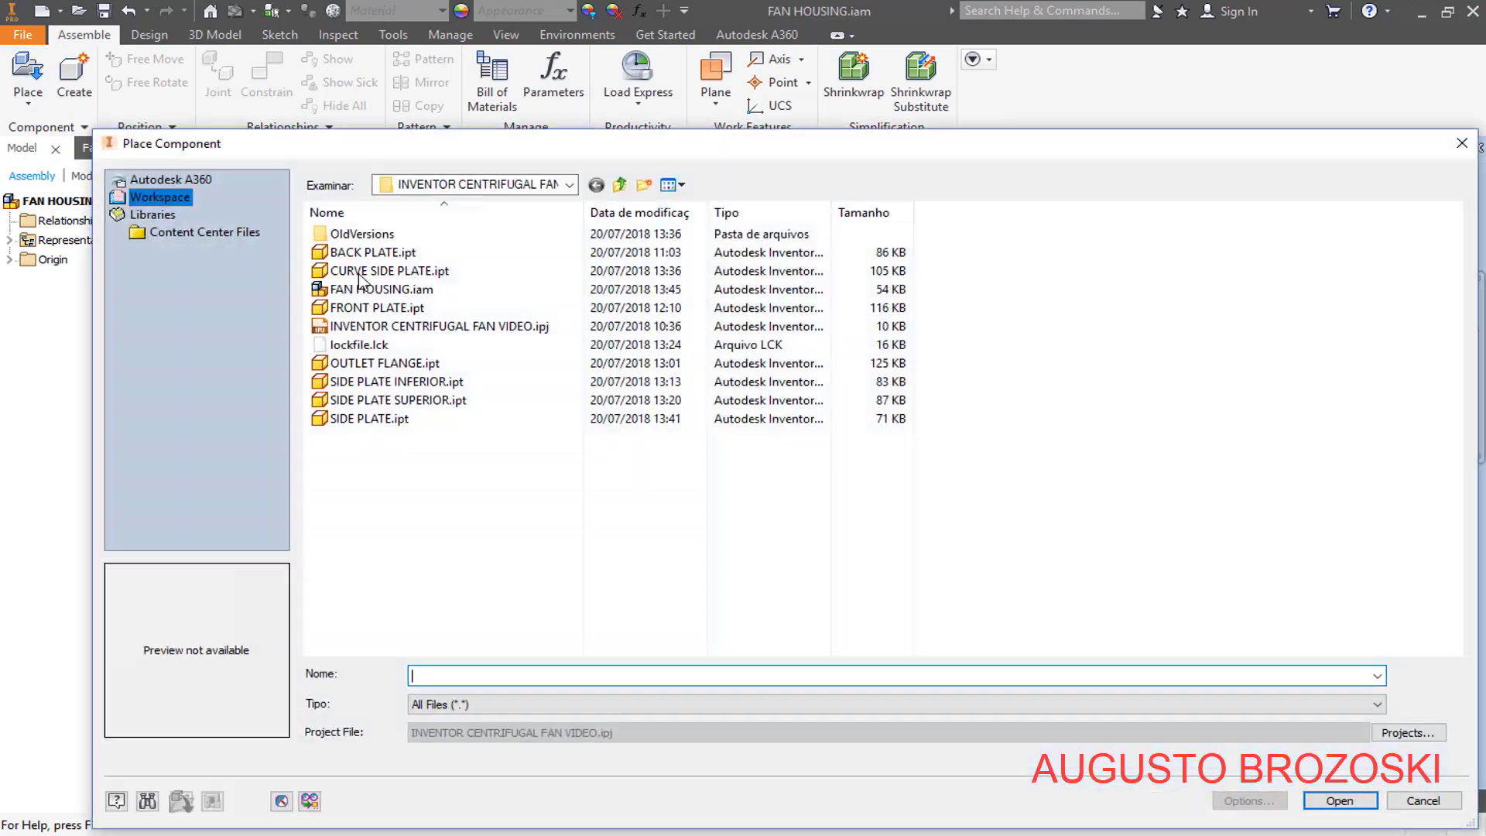
click(673, 185)
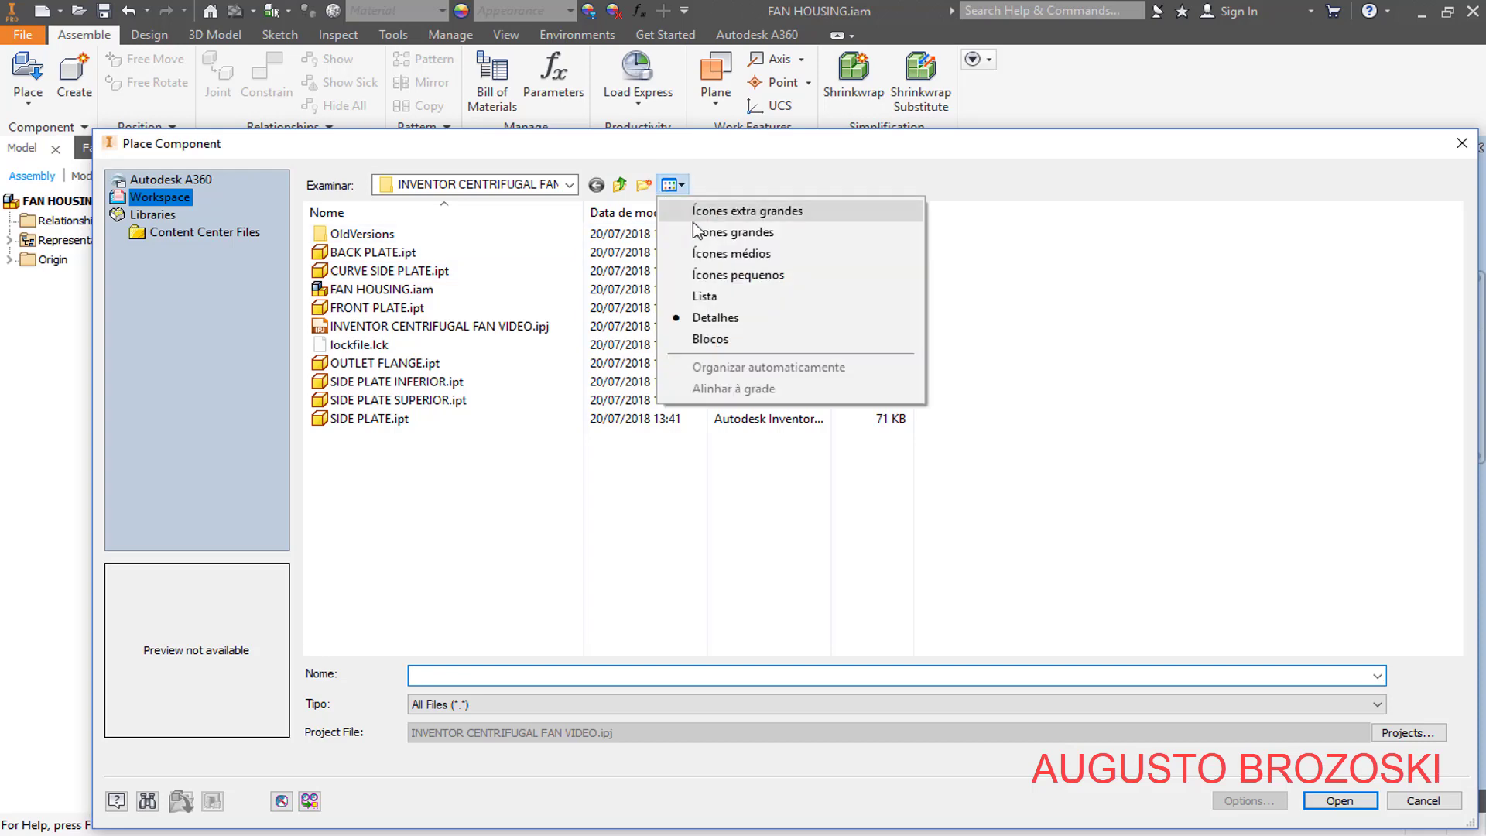
click(707, 234)
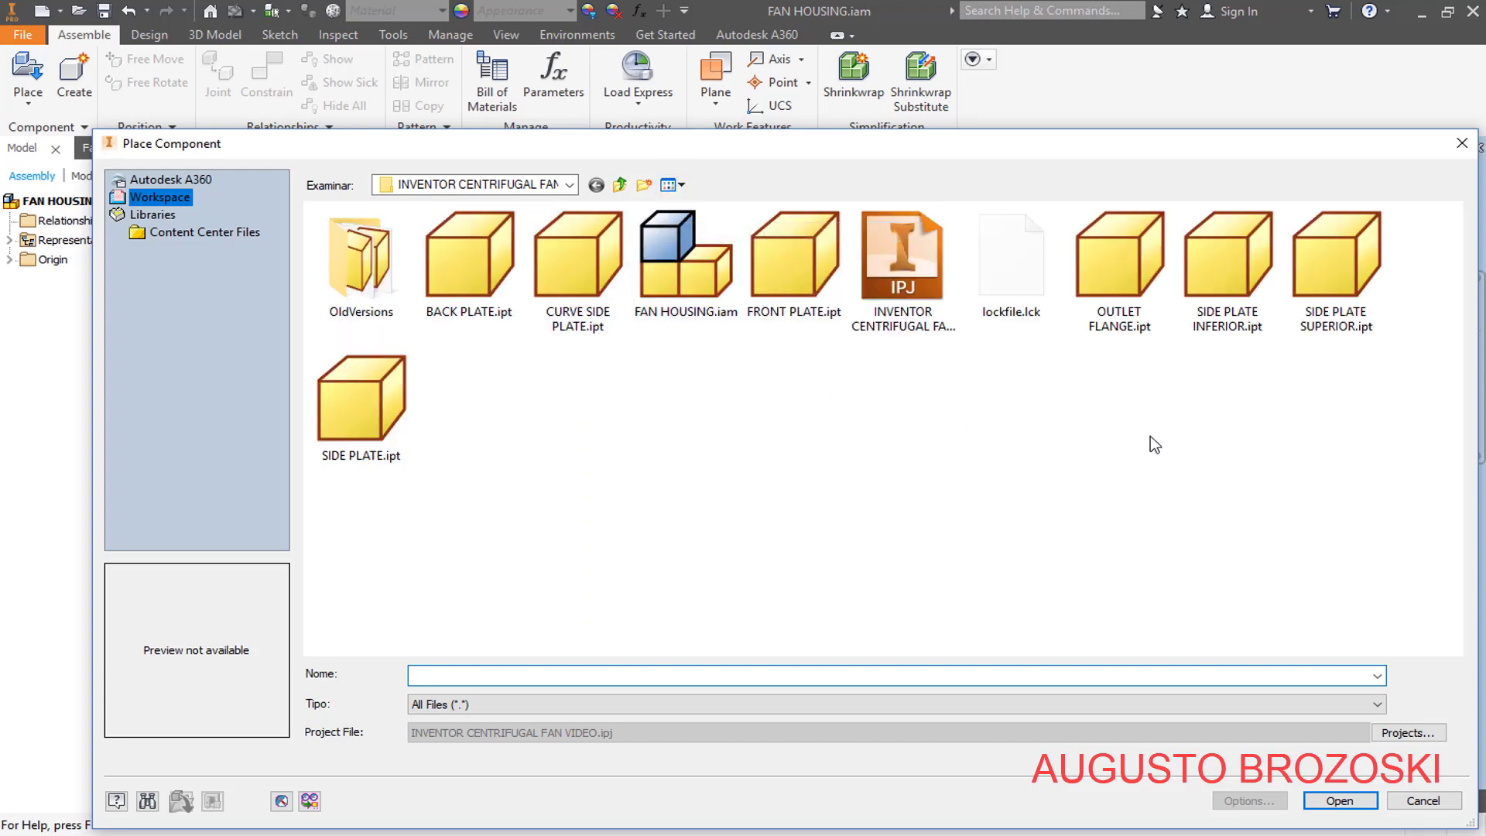
click(472, 281)
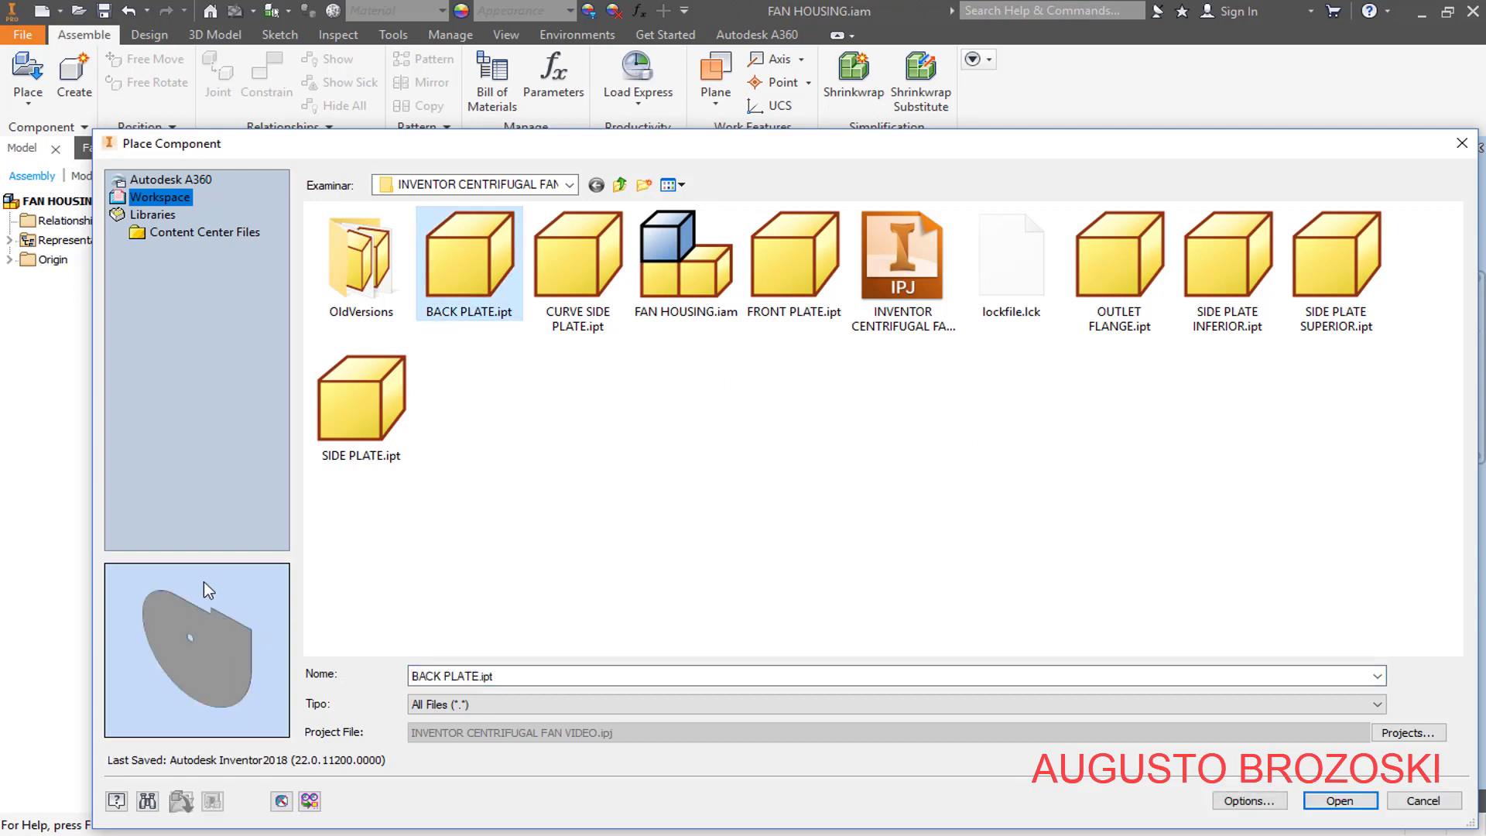
click(1333, 803)
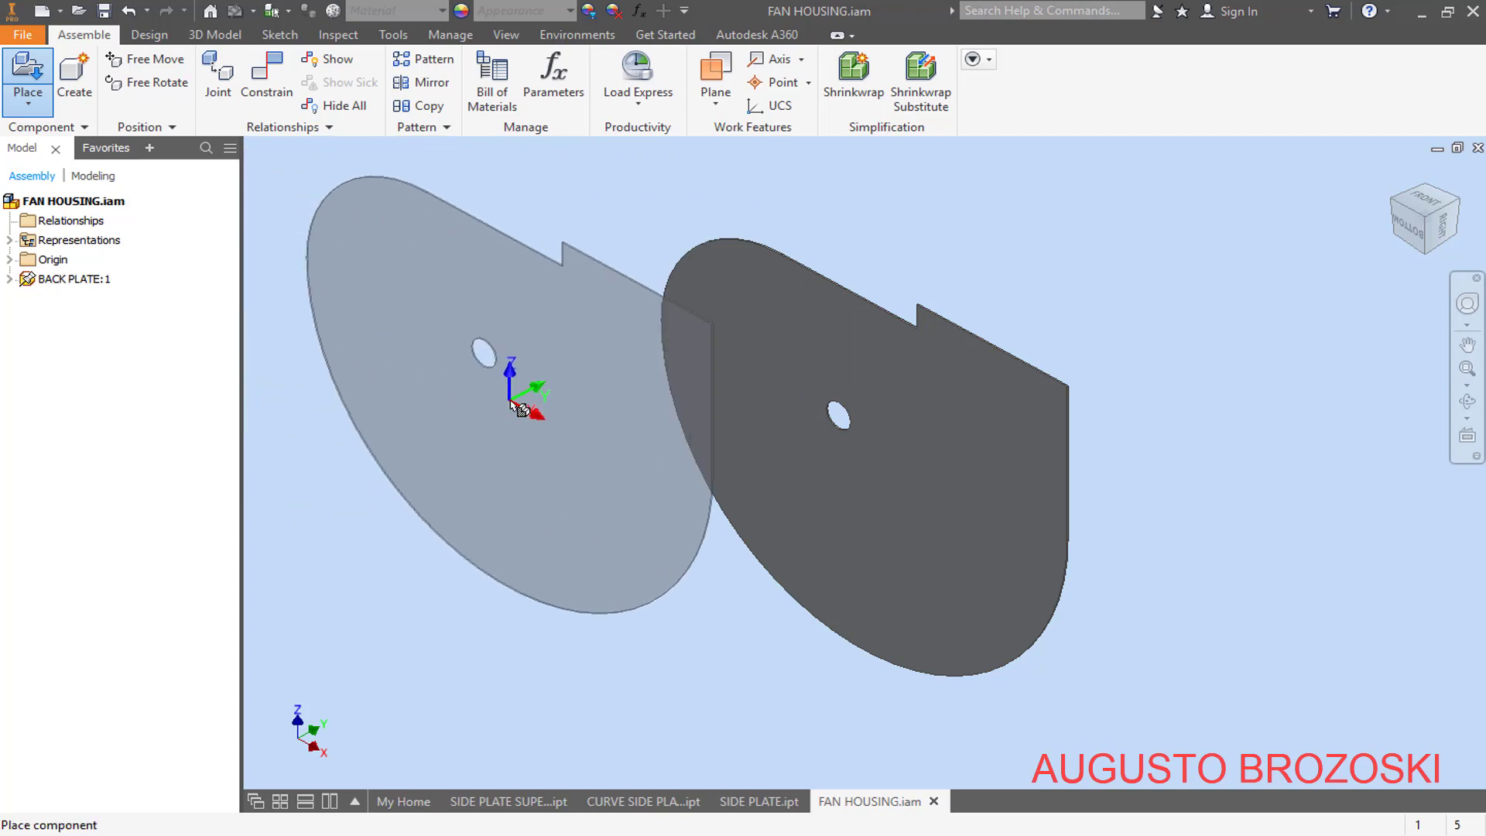
key(Escape)
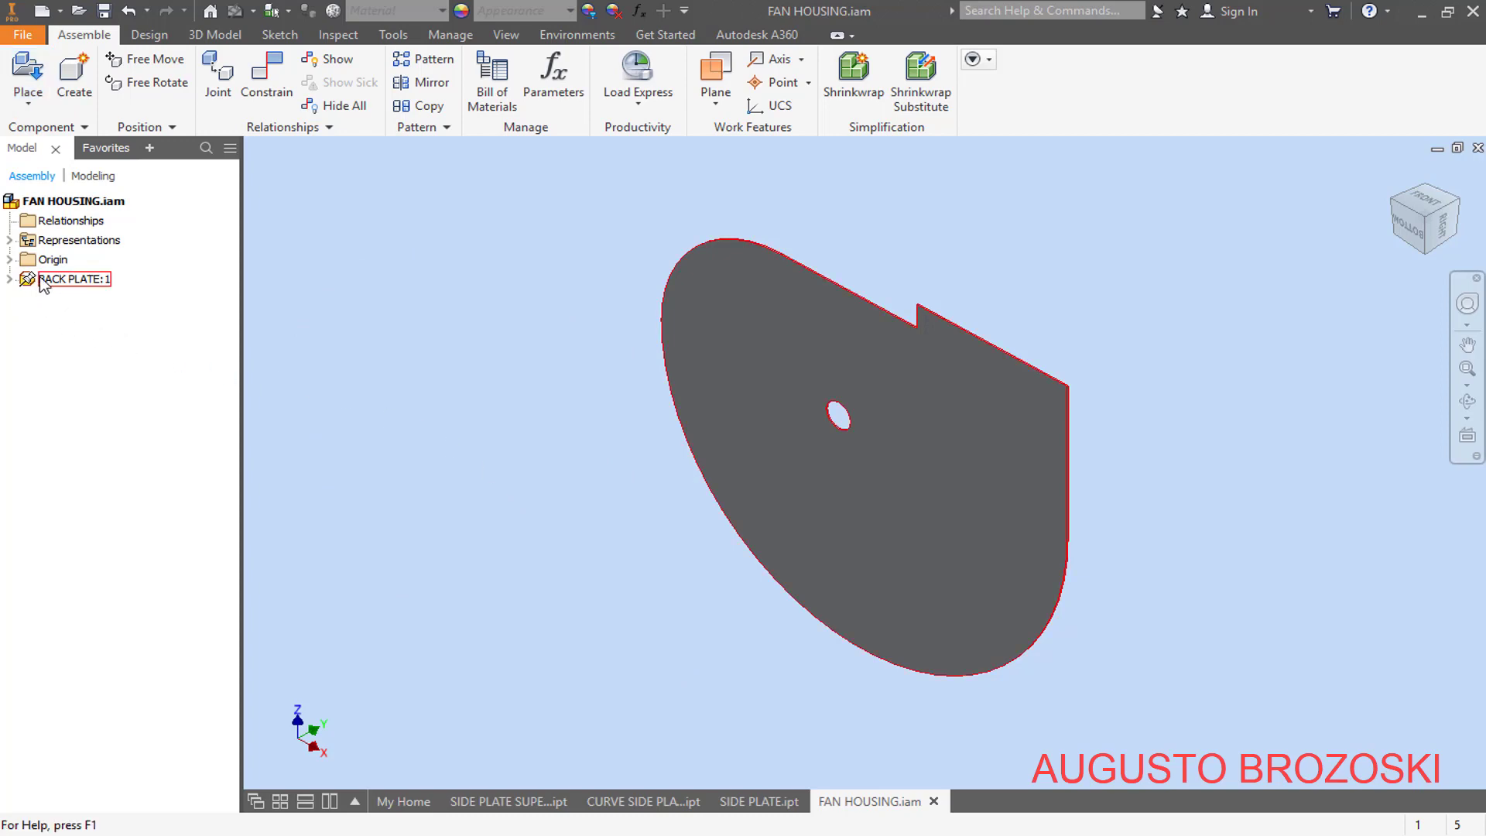
- Check the back plate's Grounded setting and the application's Assembly option for placing and grounding the first component at the origin
right_click(40, 282)
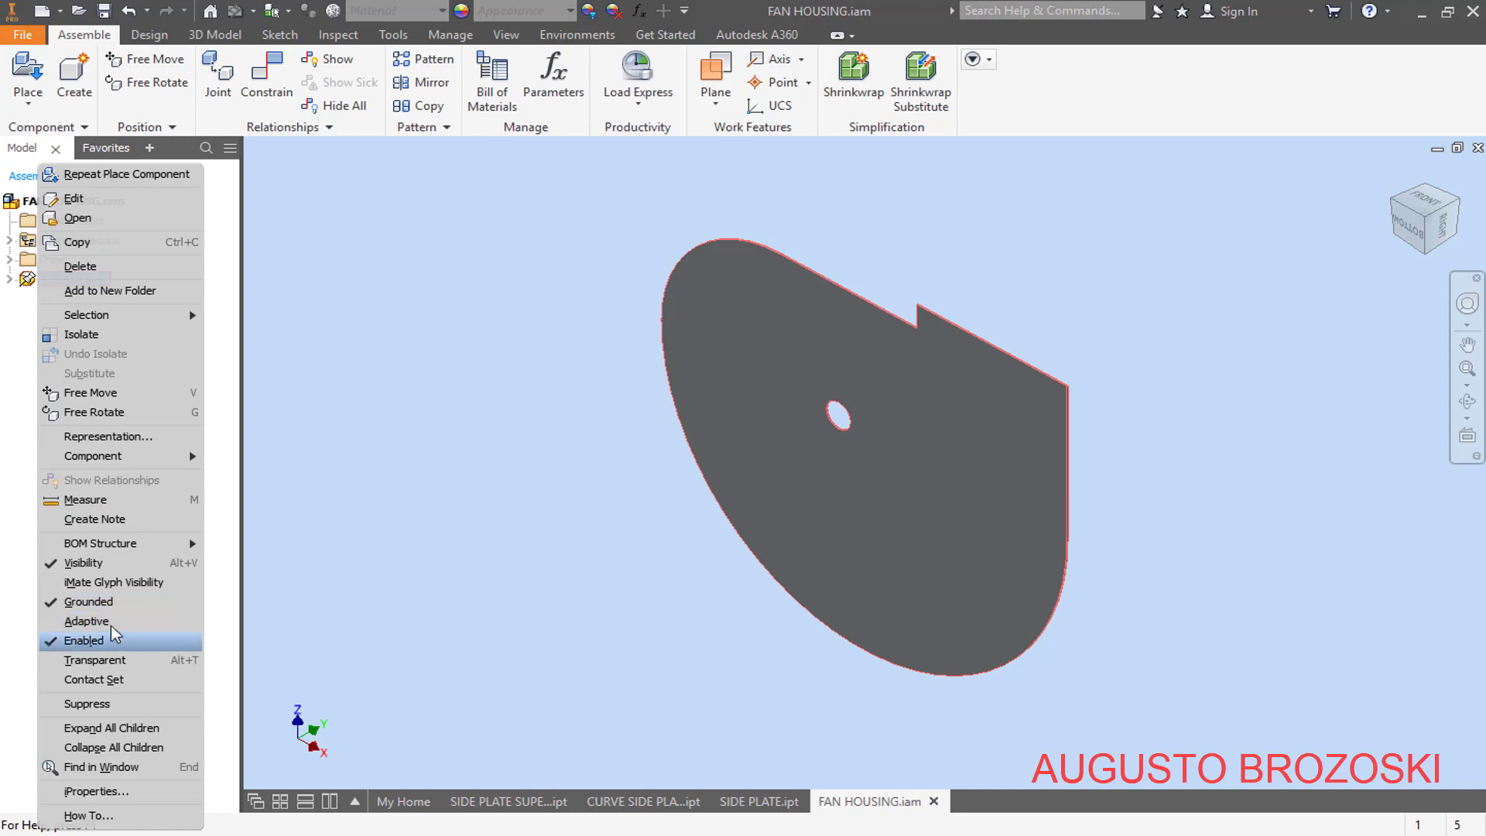
click(407, 406)
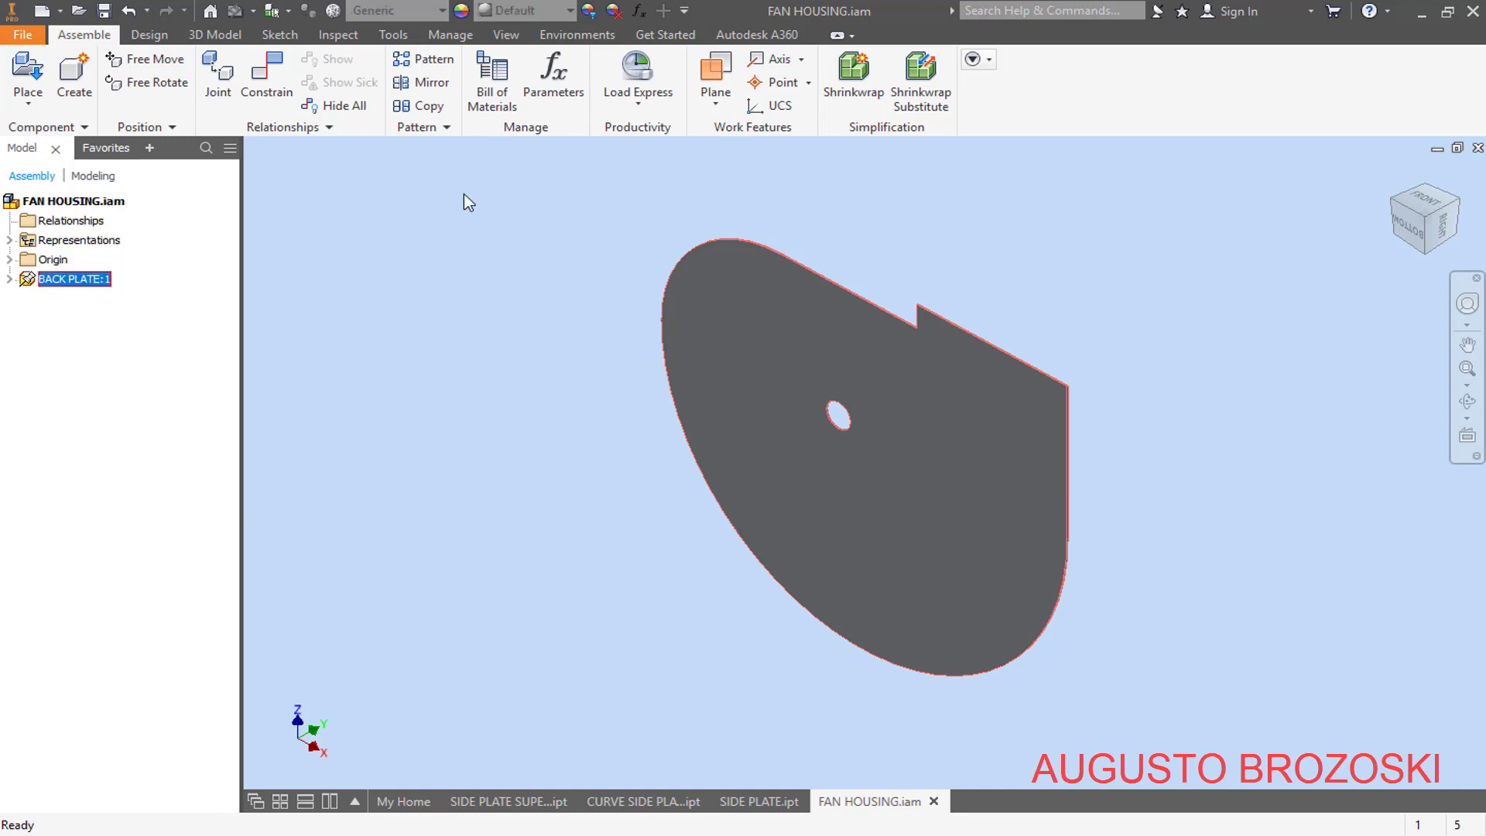
click(394, 34)
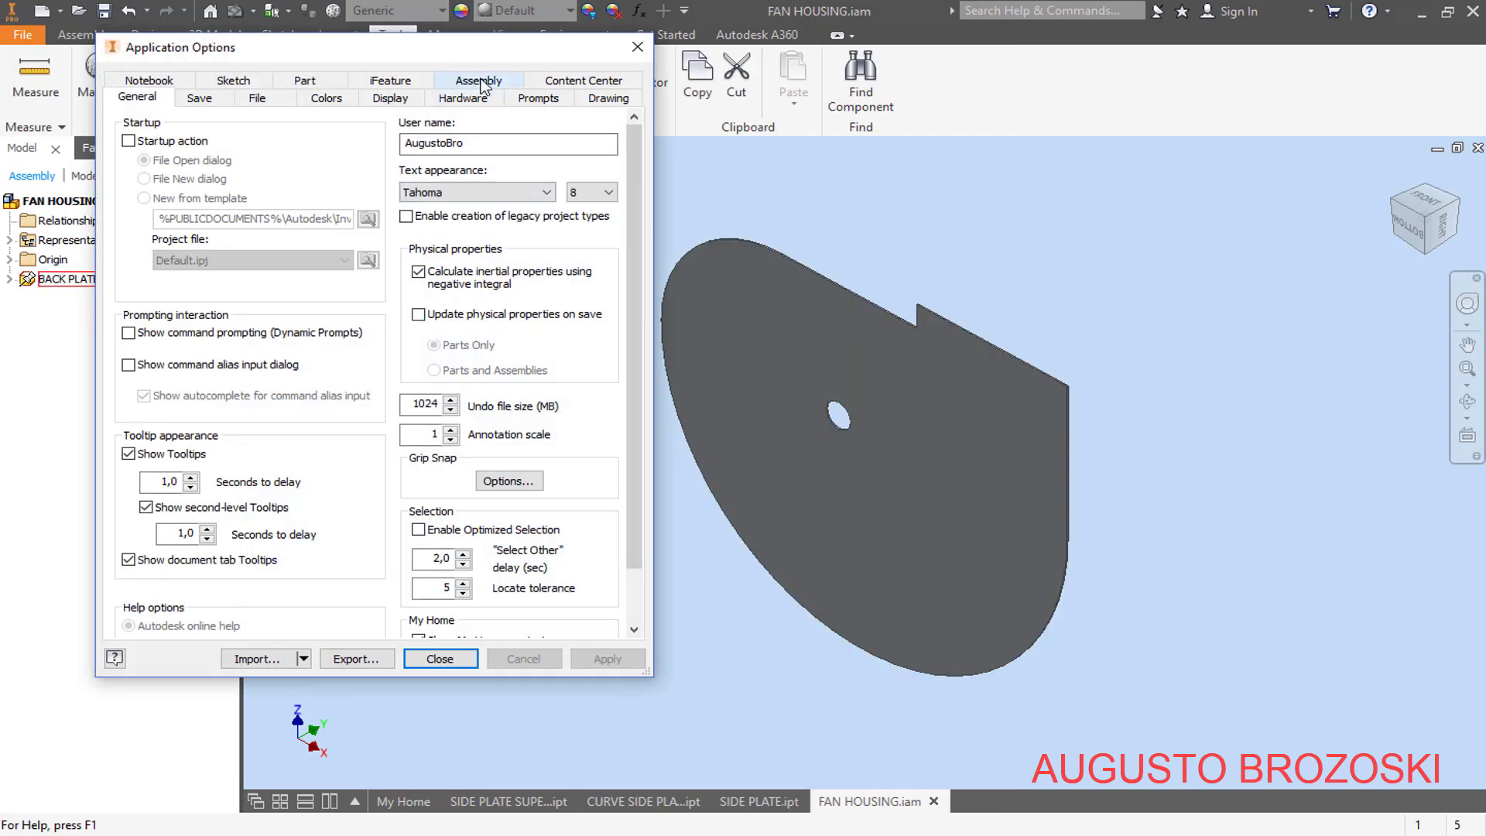
click(479, 81)
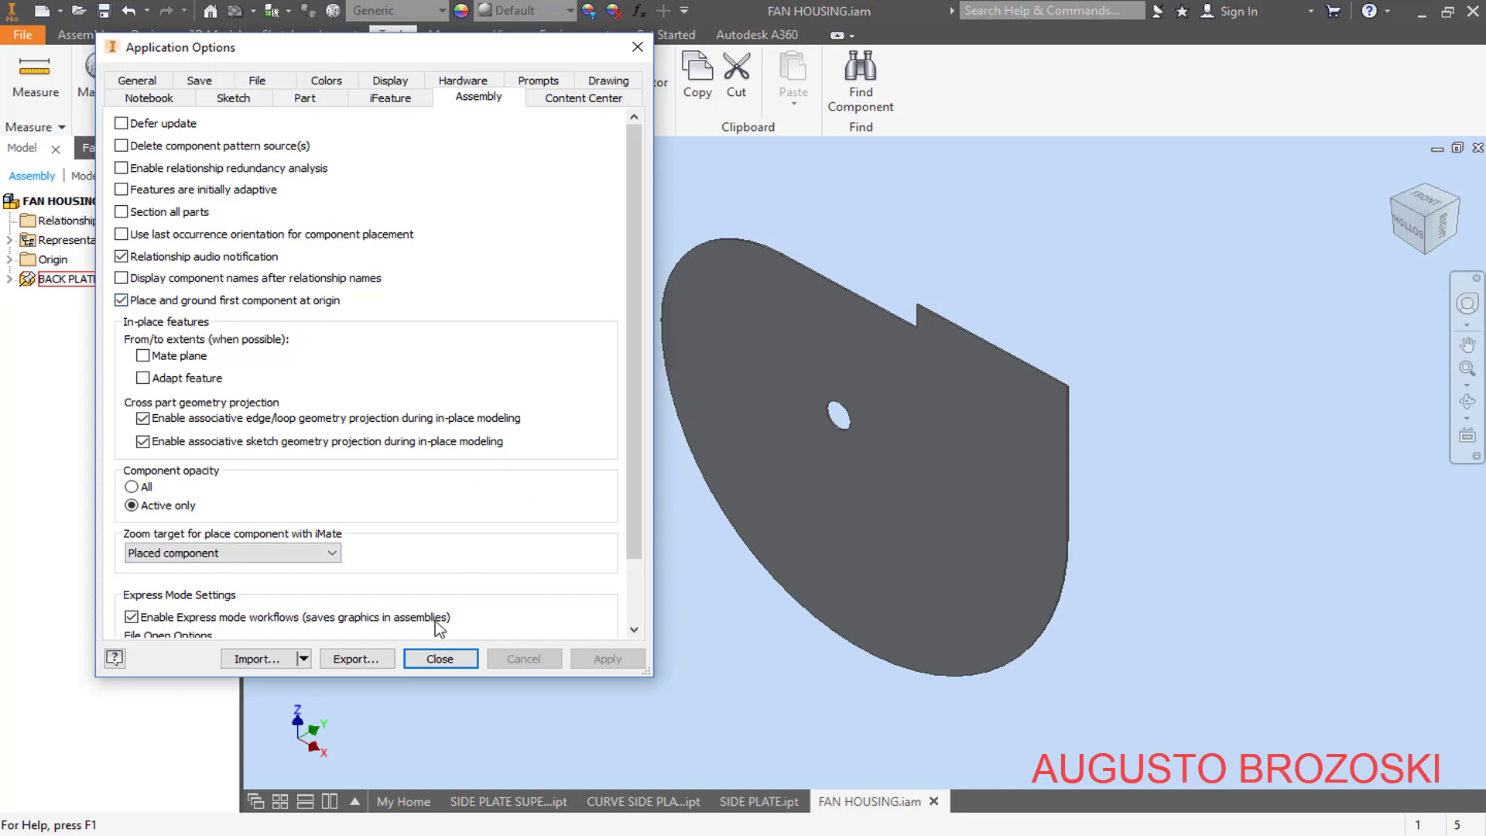
click(440, 658)
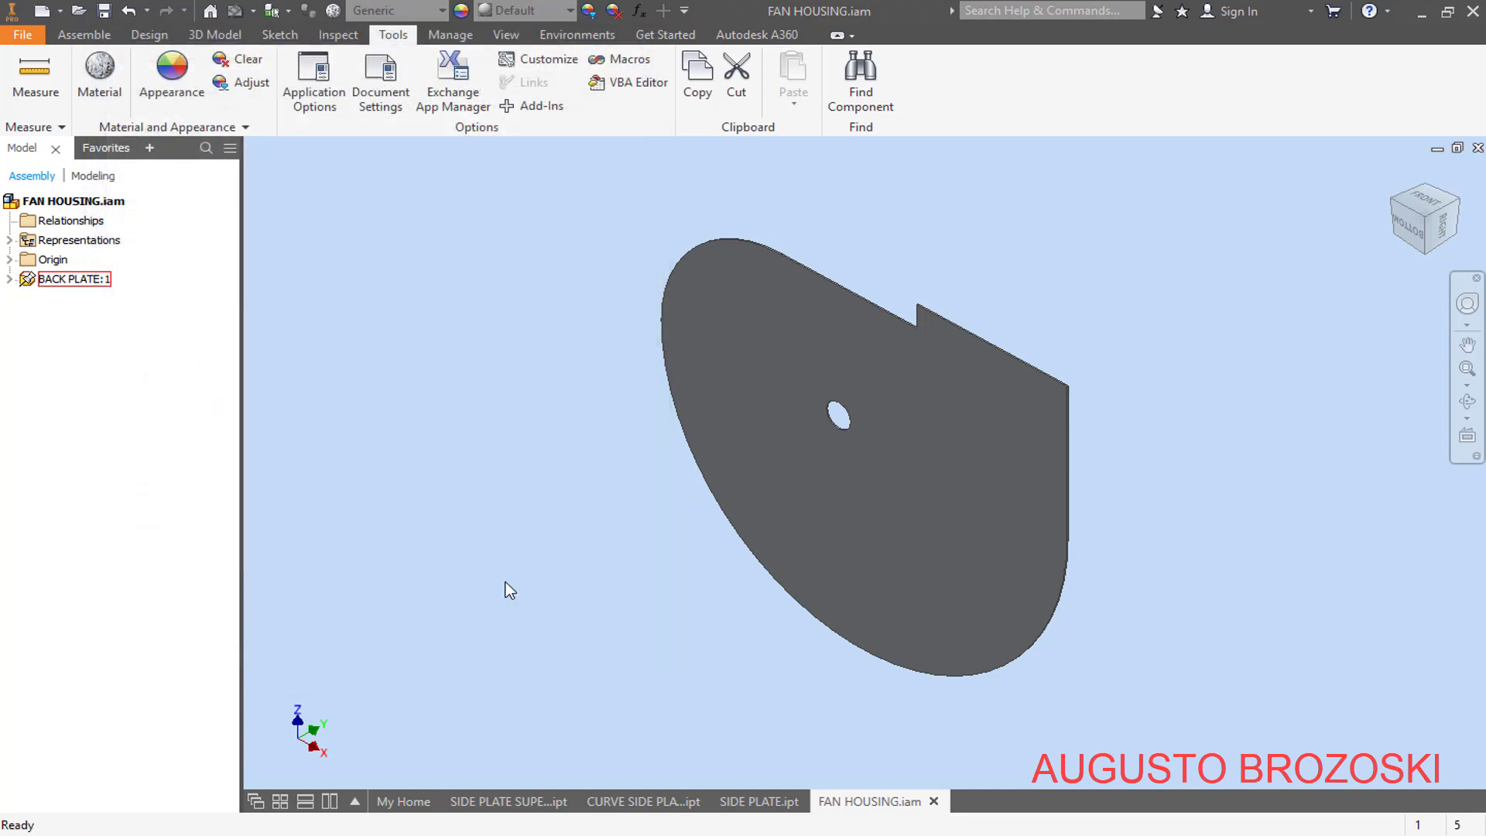
- Save the assembly, consult the fan housing PDF drawing in Adobe Acrobat Reader, and close it to return to Inventor
click(103, 7)
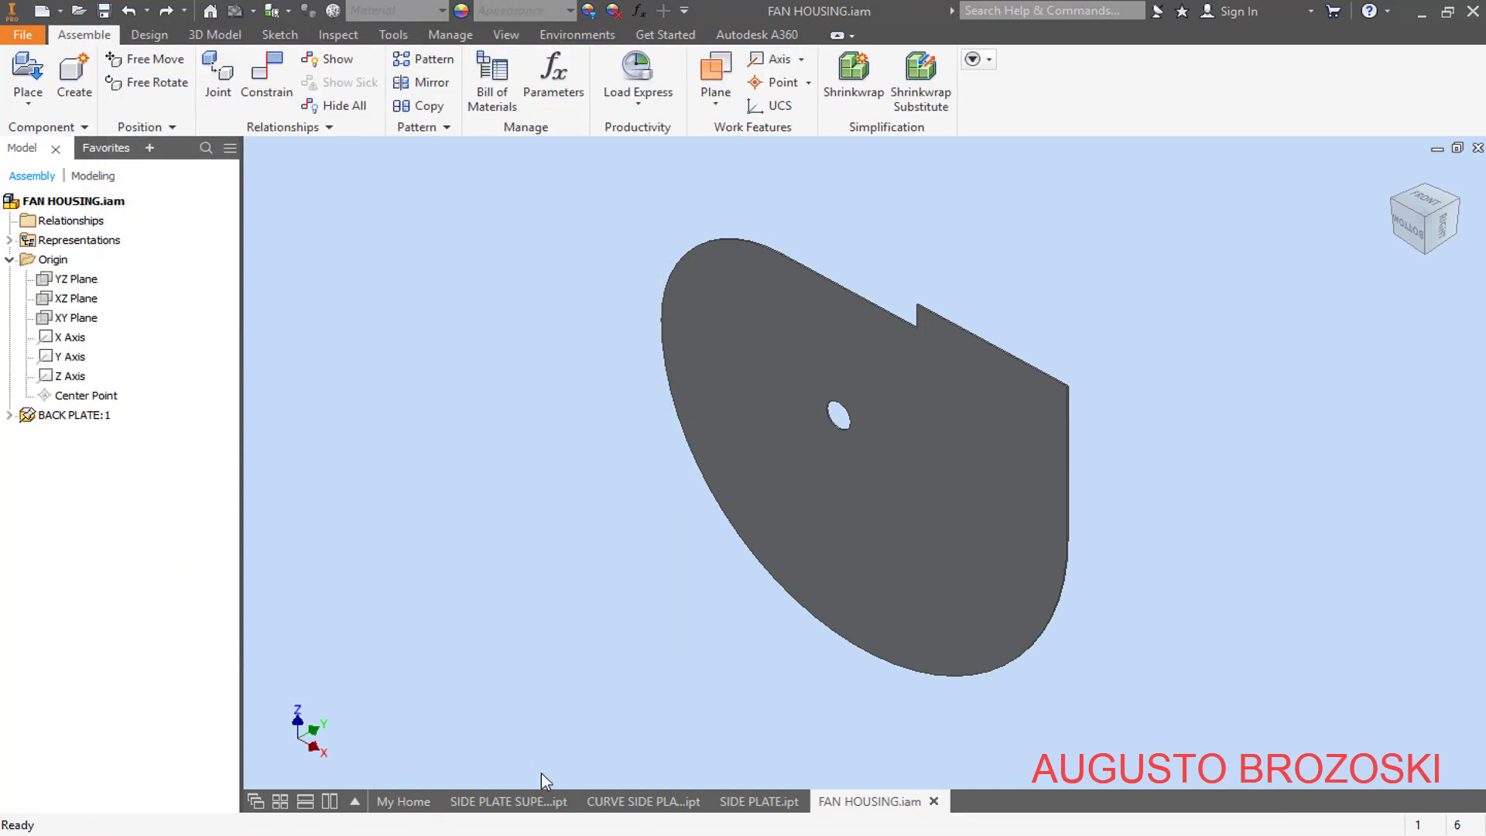
click(558, 834)
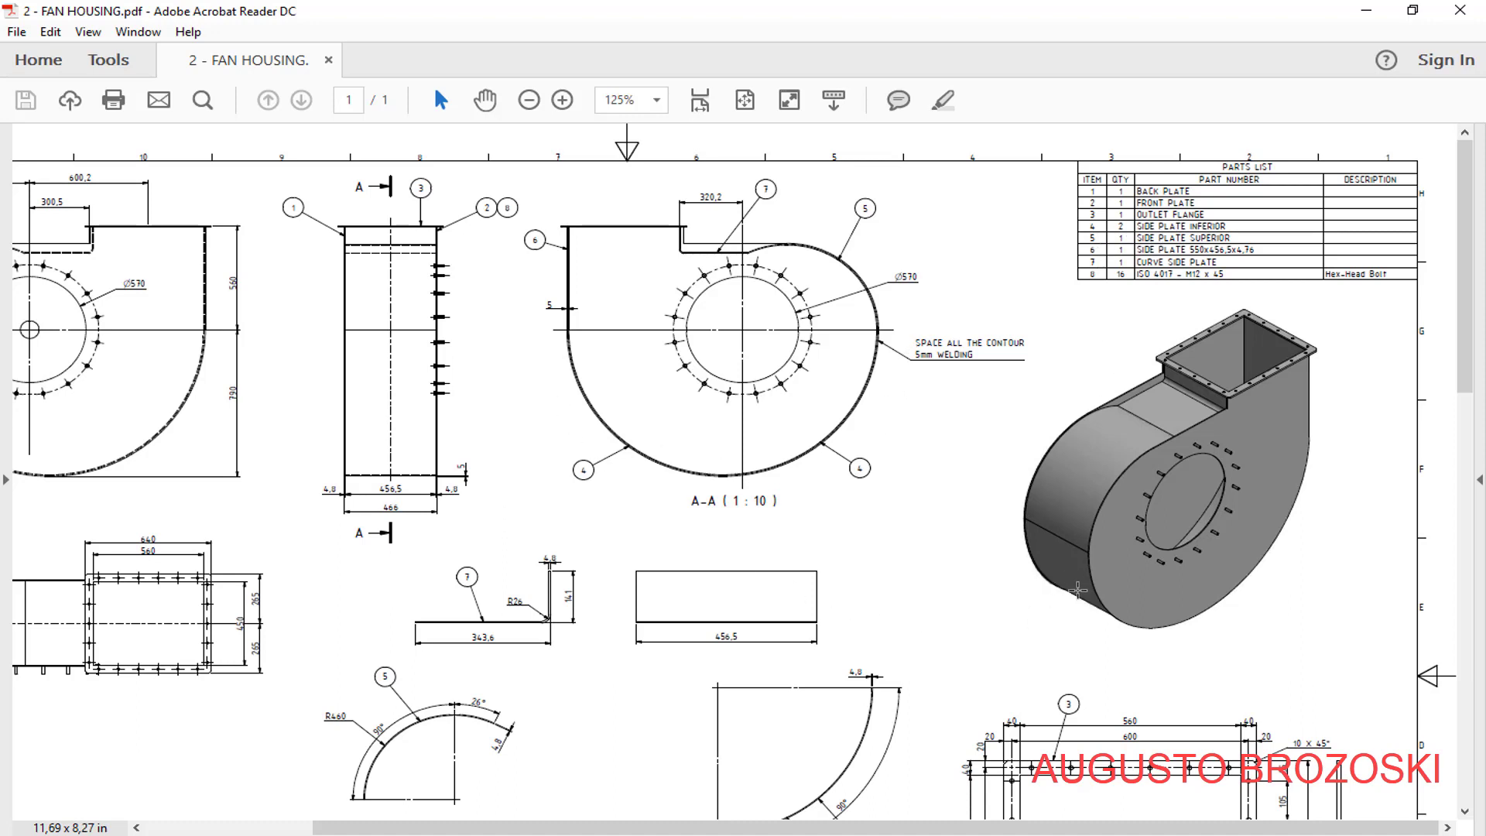
click(1460, 11)
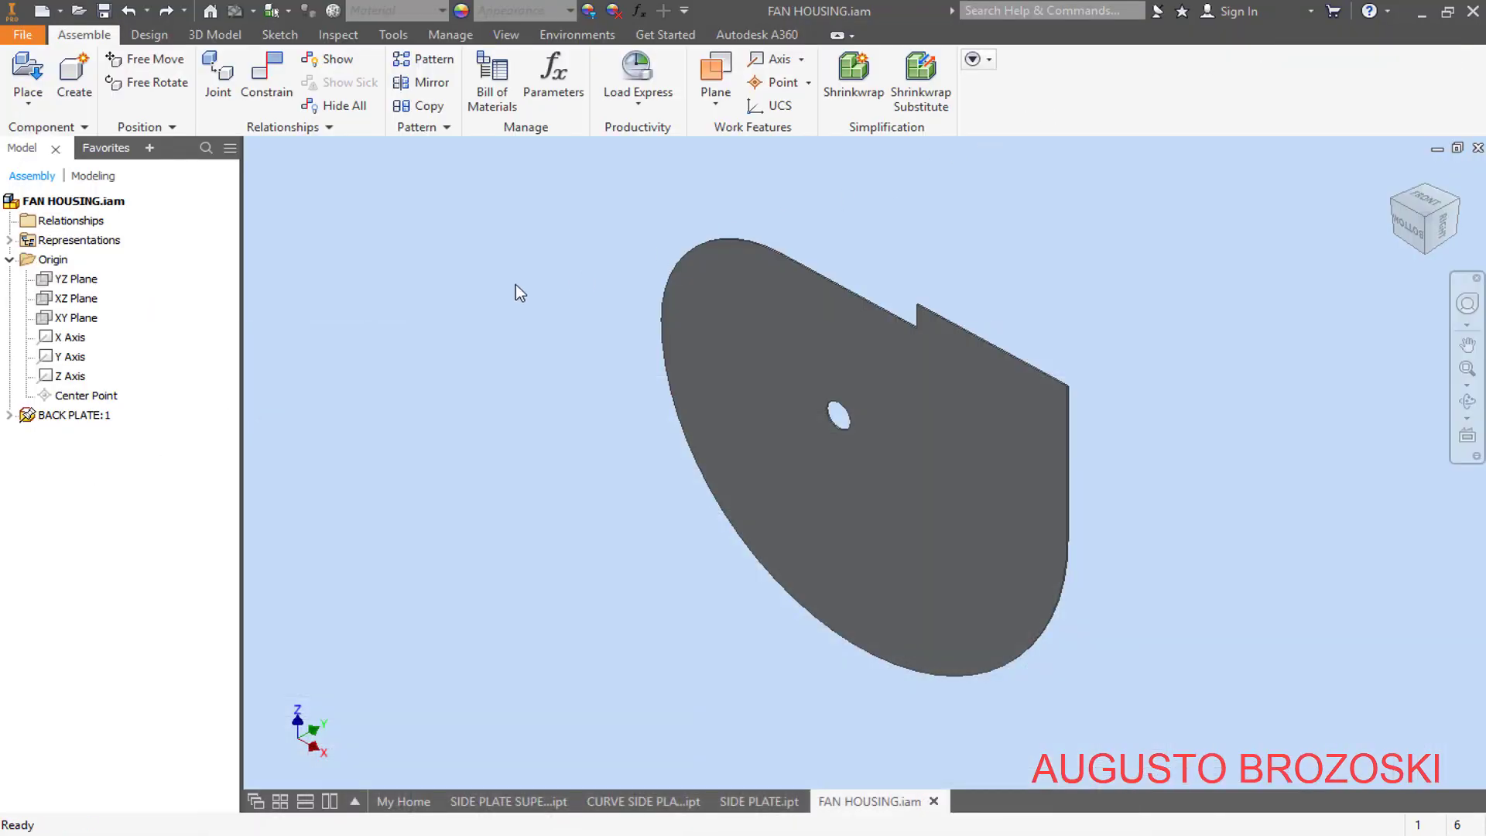
- Place one SIDE PLATE INFERIOR.ipt in the assembly, in front of the back plate
click(28, 71)
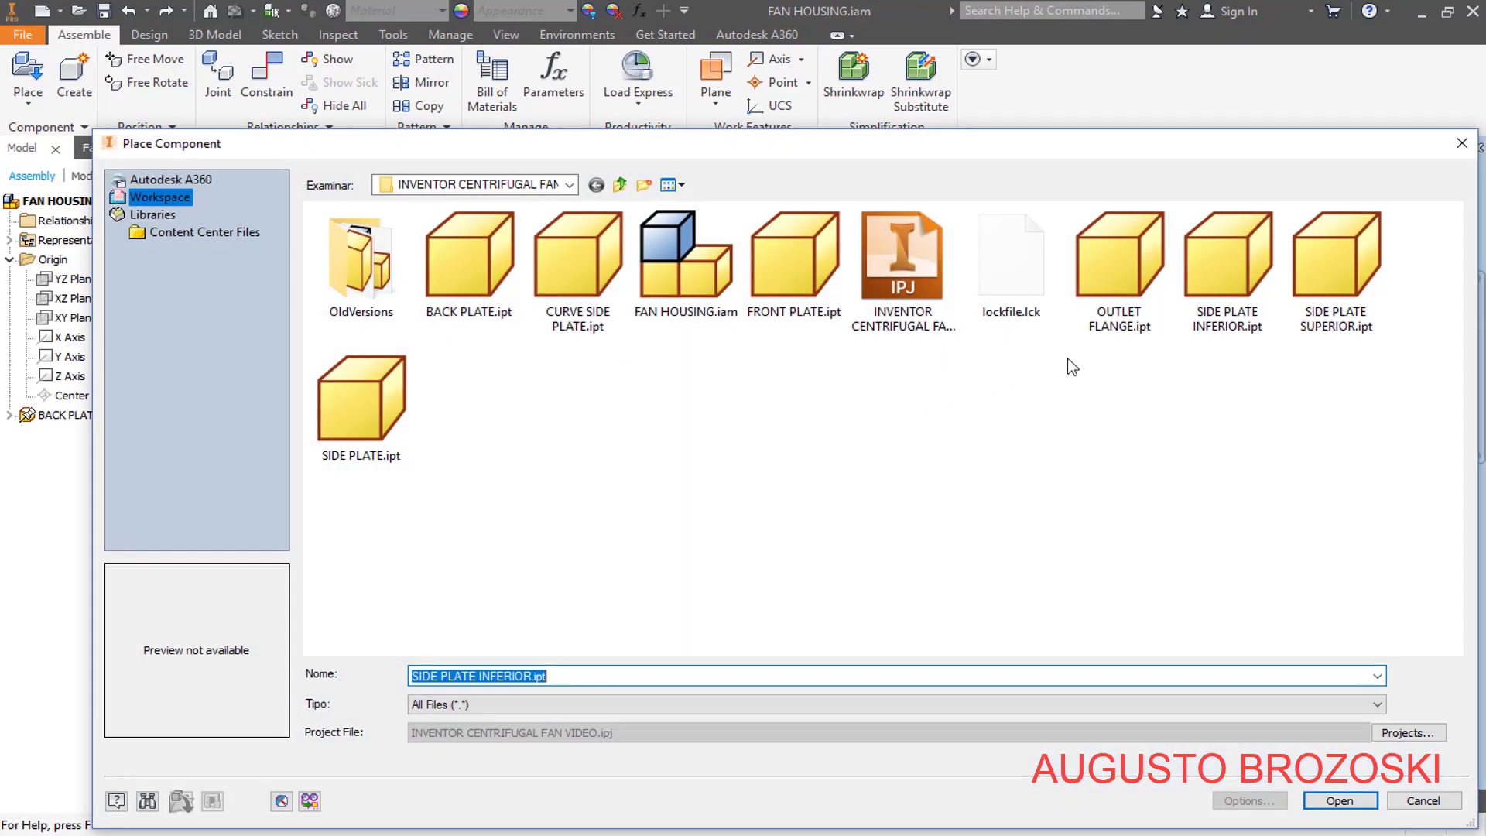
click(1247, 259)
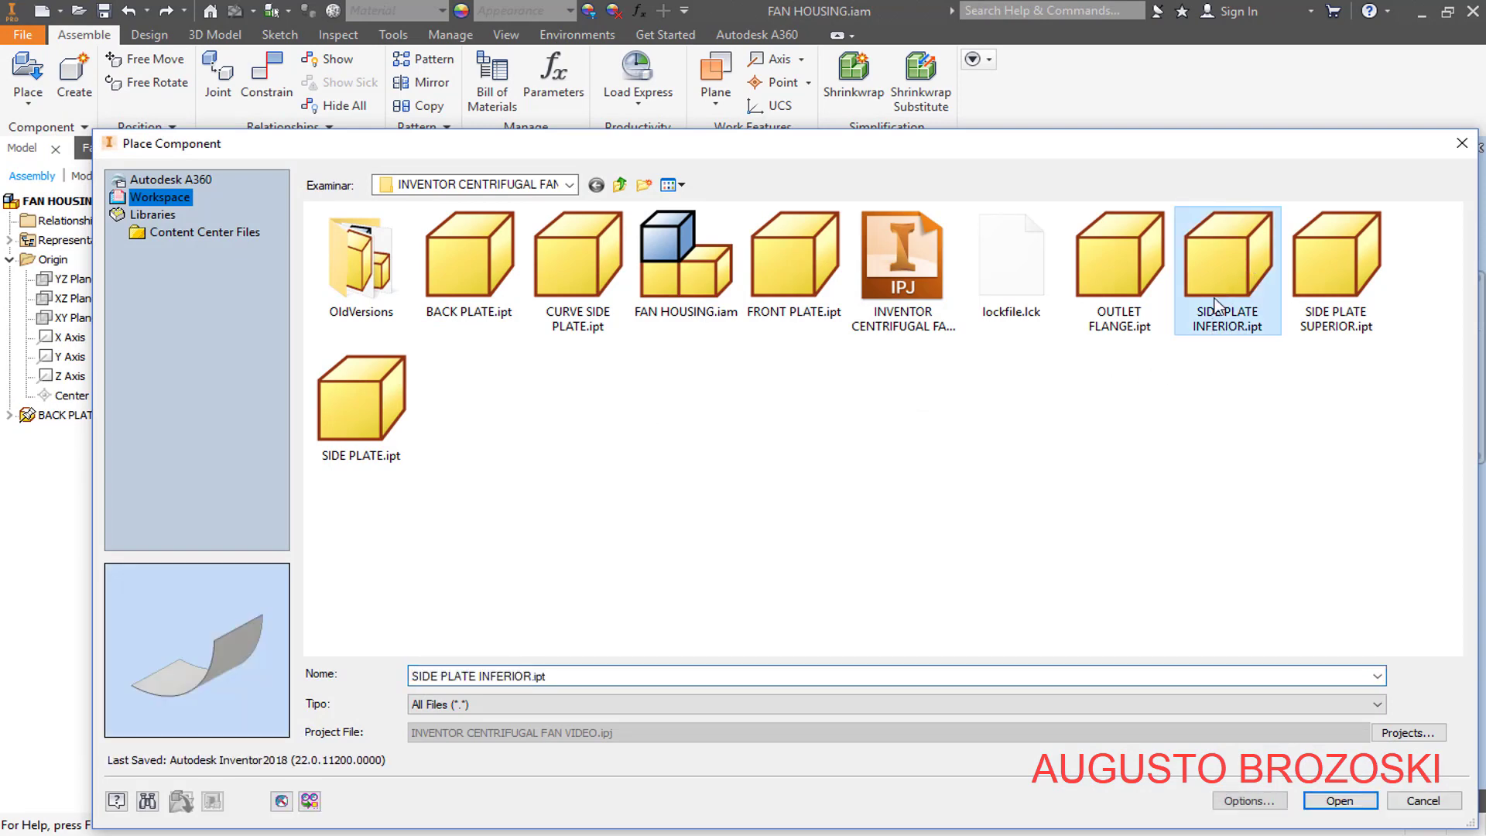
click(1344, 801)
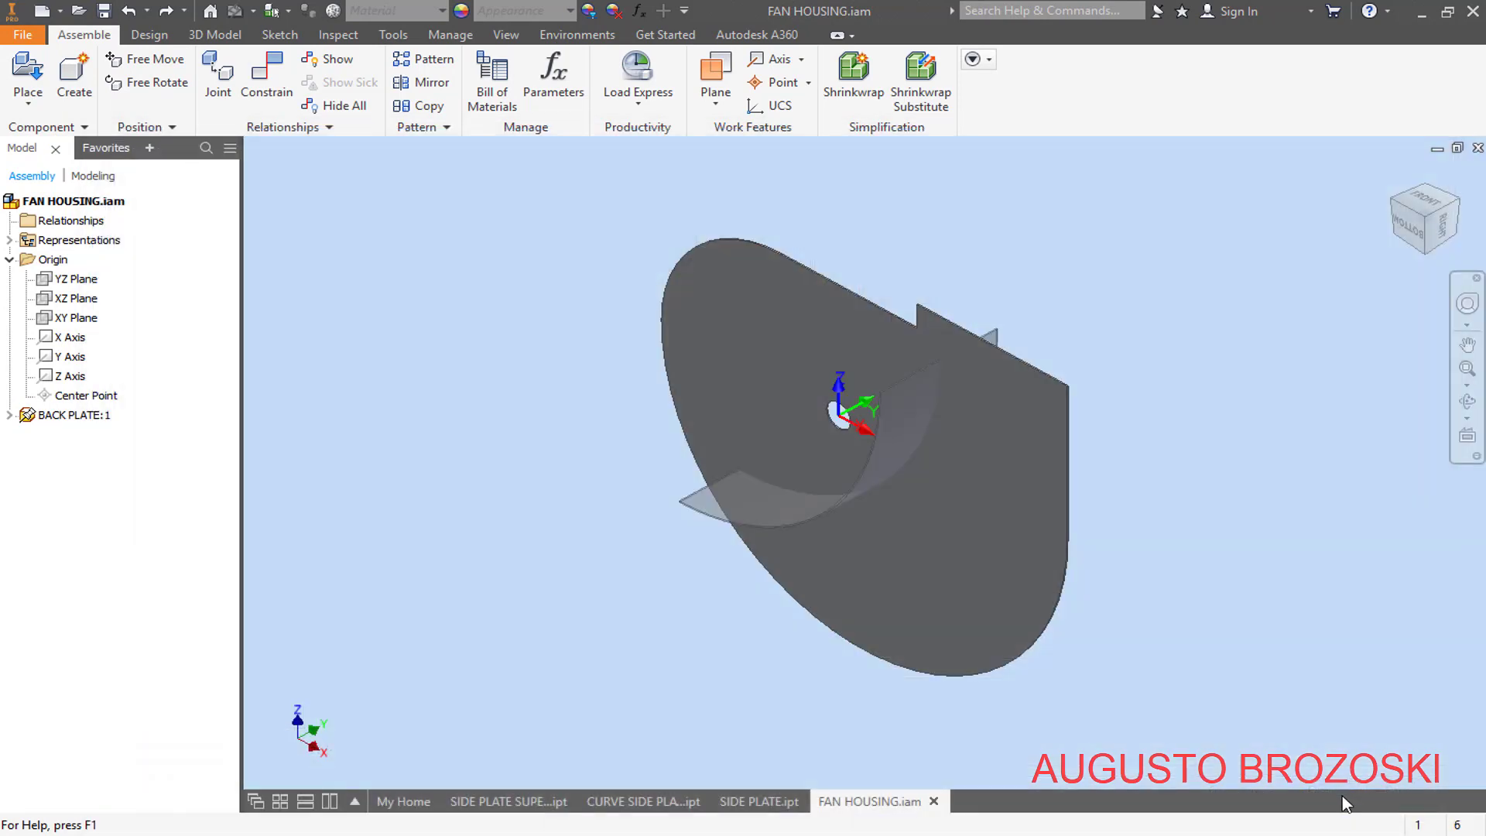
click(640, 577)
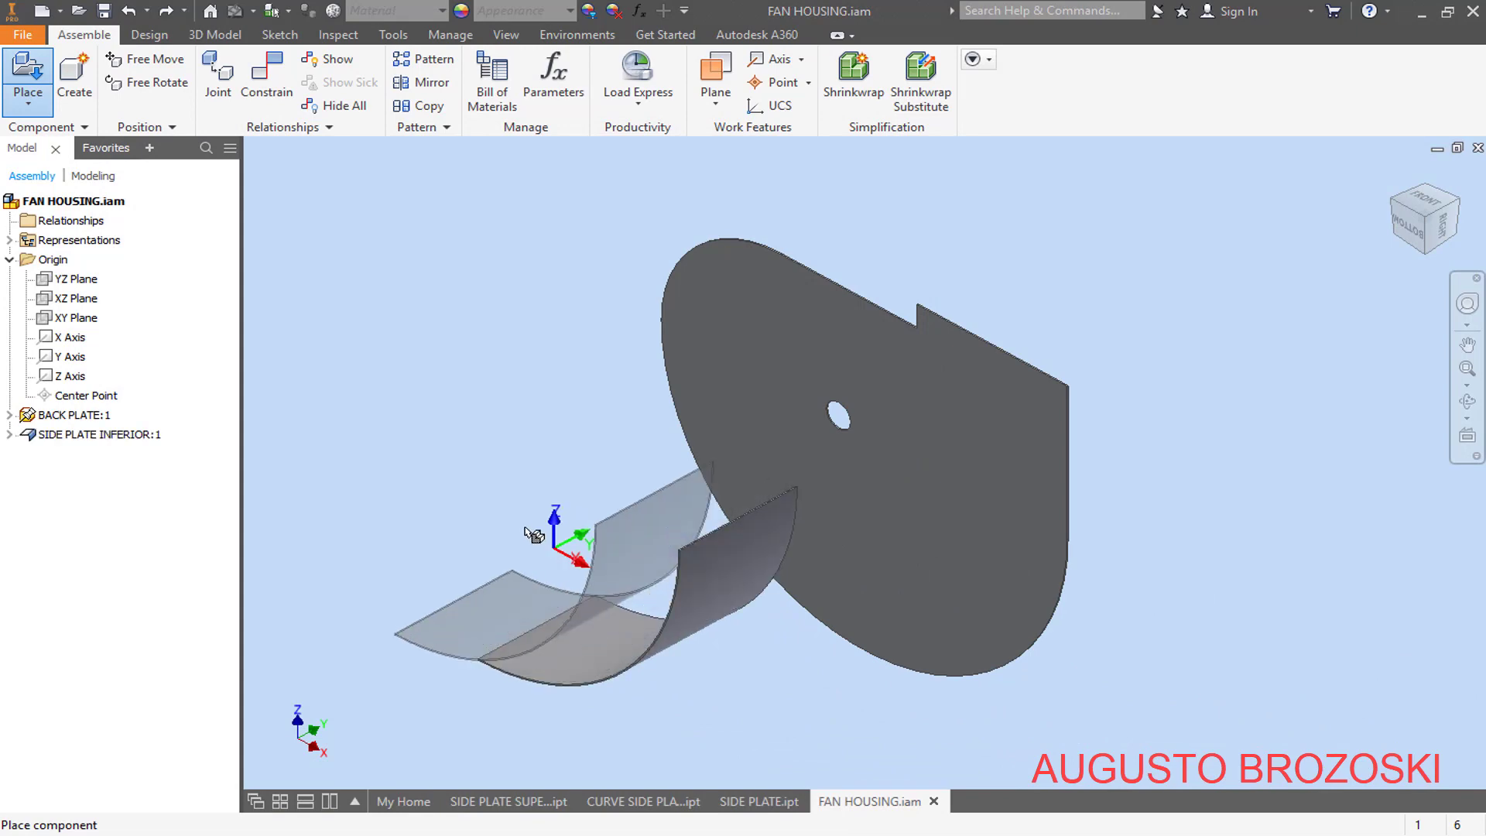
key(Escape)
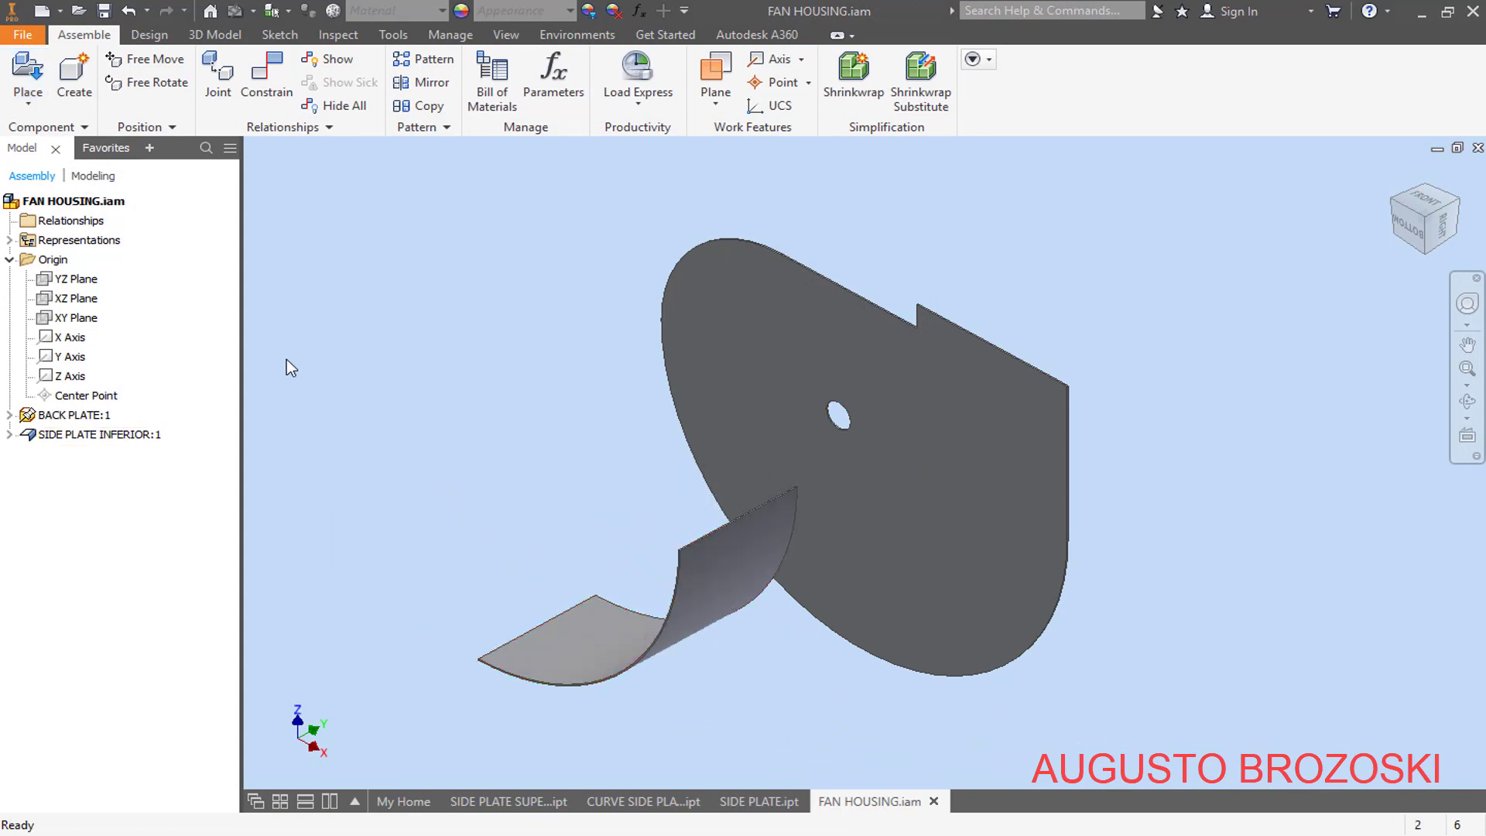
- Apply an Insert constraint with 0 mm offset between the inferior side plate's curved rear edge and the back plate's lower arc edge
click(267, 94)
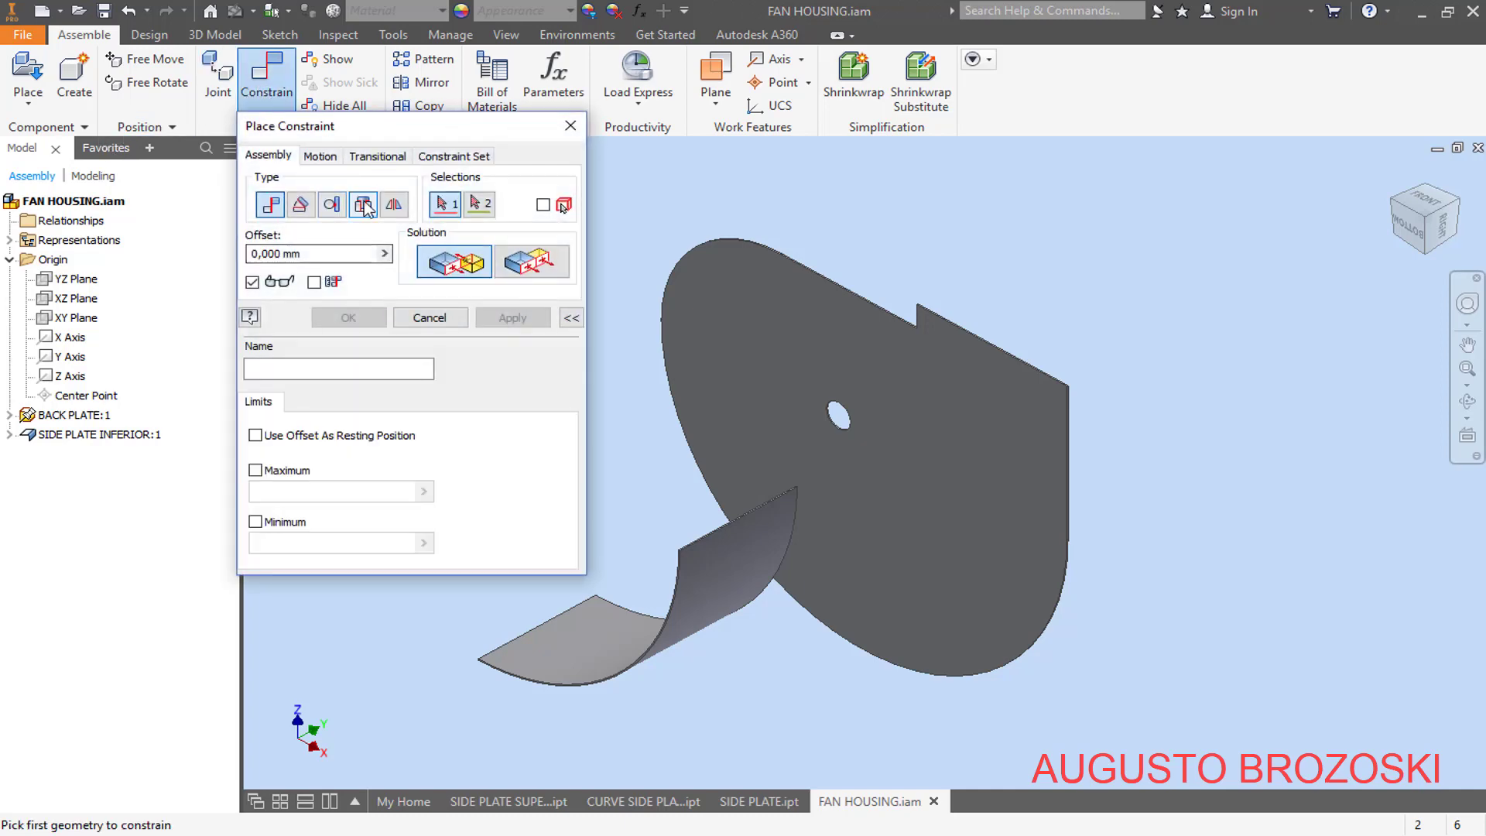
click(364, 205)
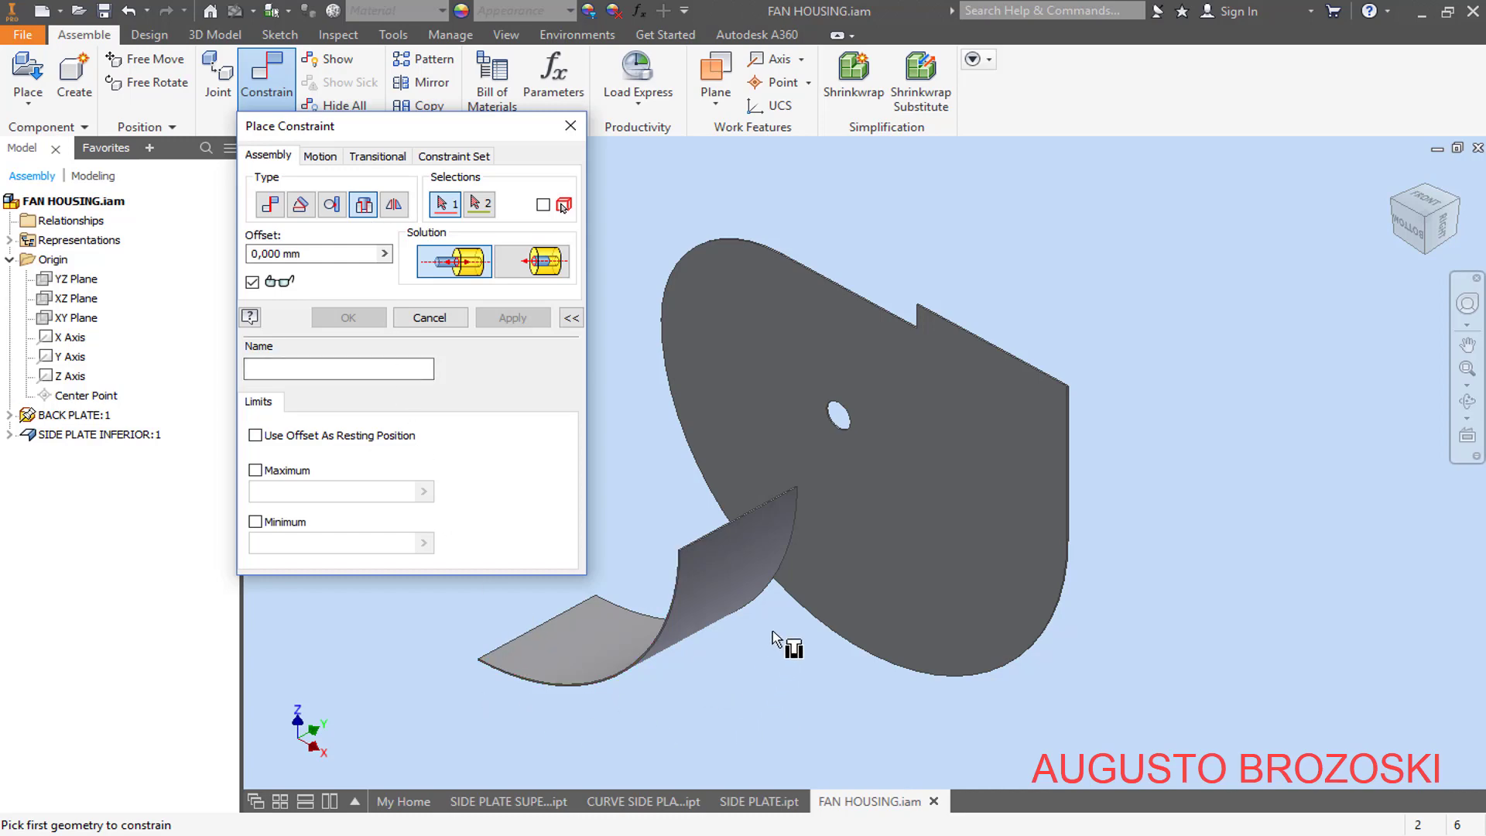
scroll(774, 638, down, 3)
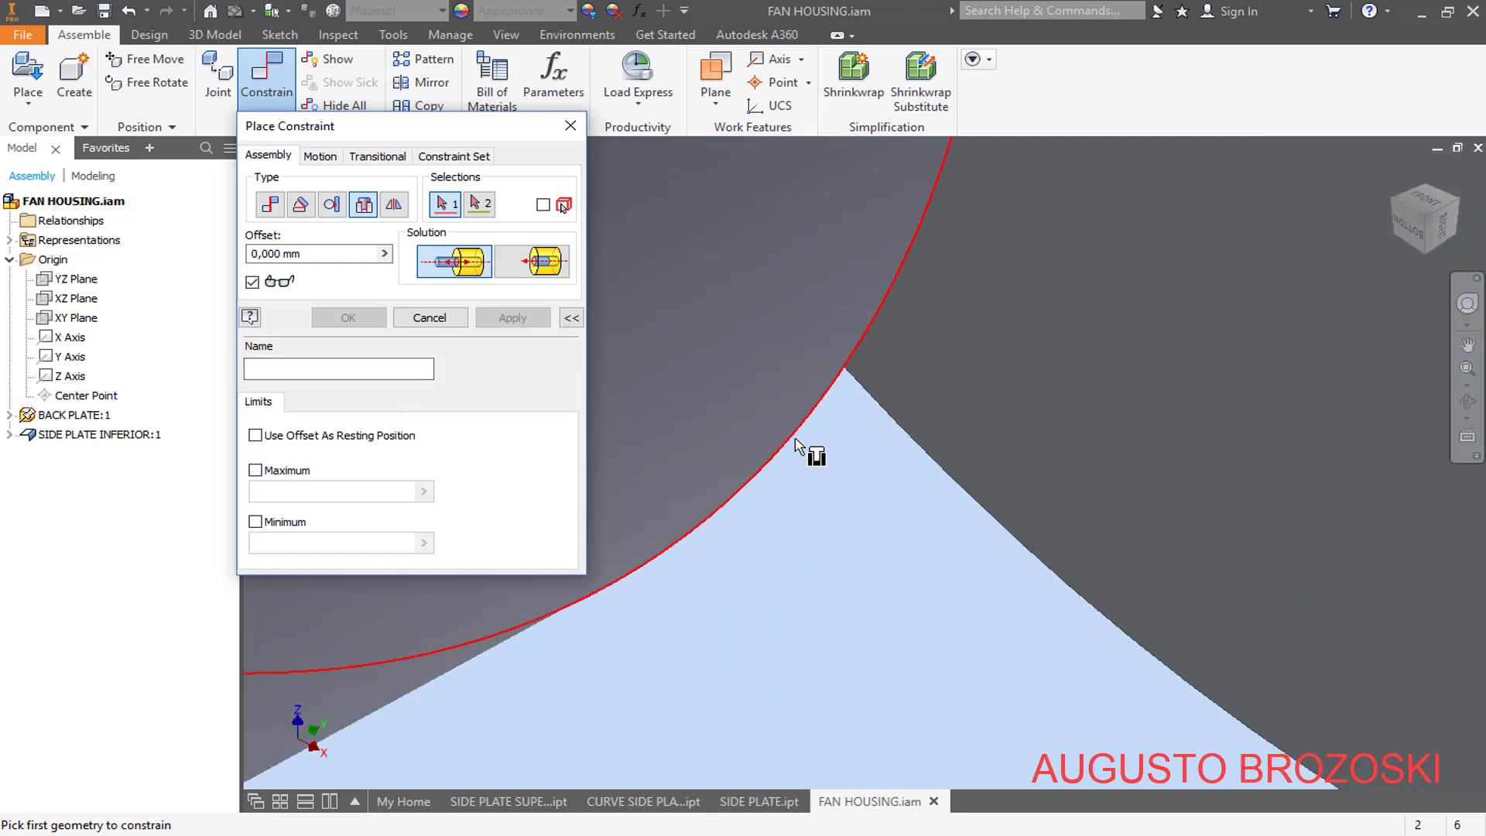
click(798, 443)
scroll(836, 534, up, 5)
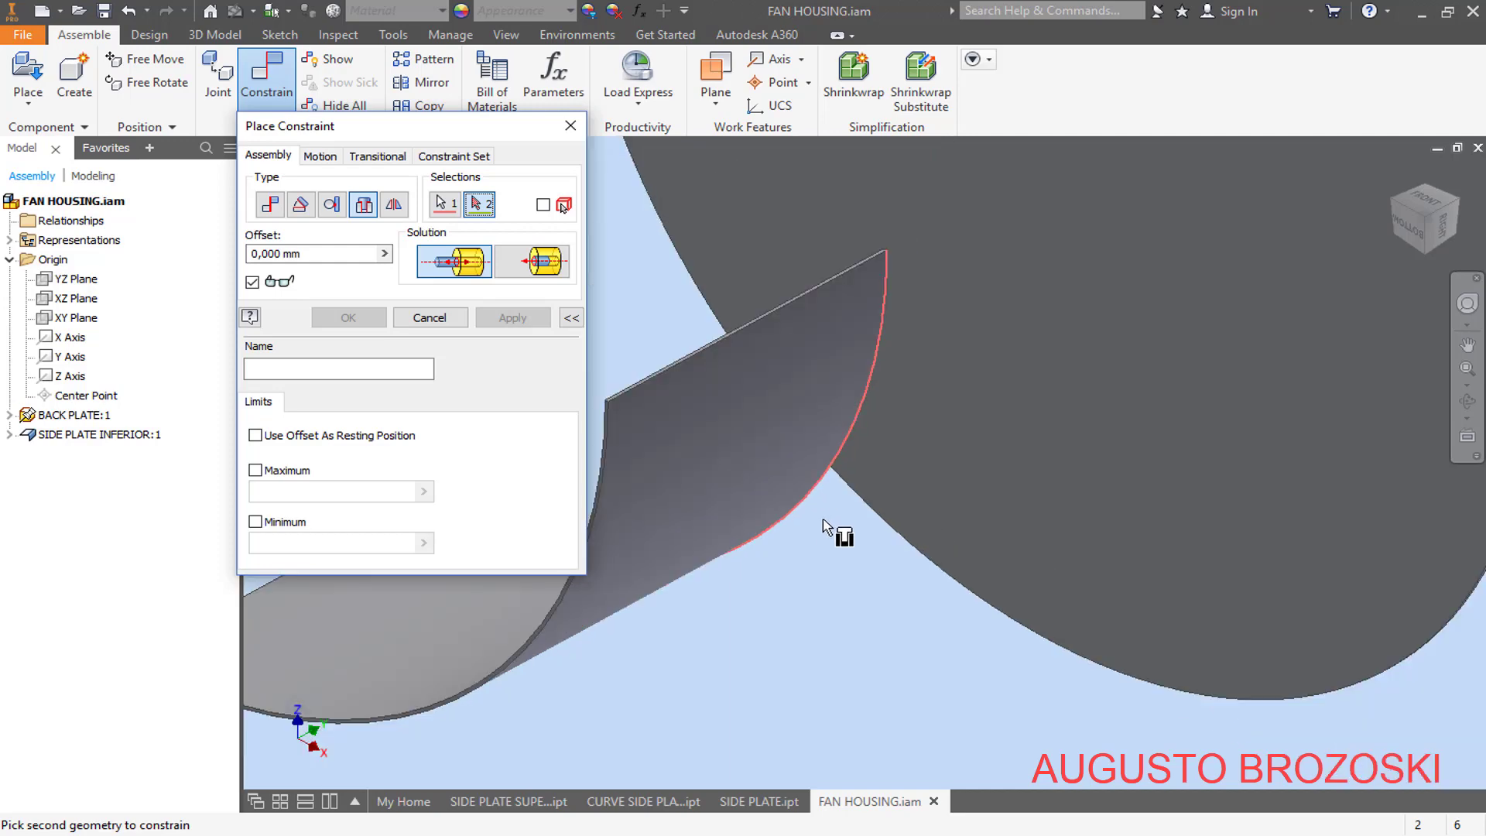
scroll(1230, 619, down, 5)
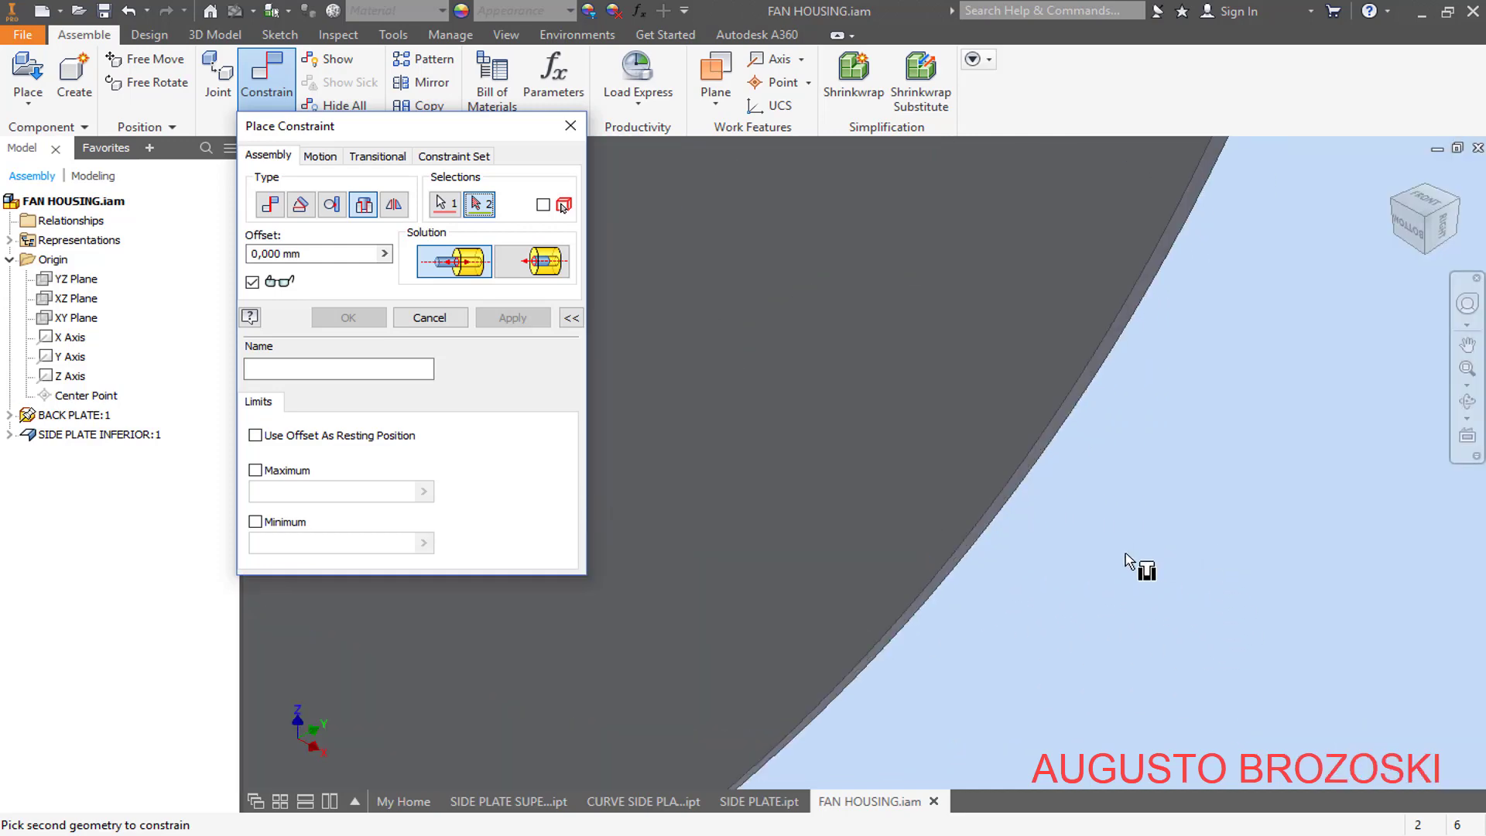
click(965, 539)
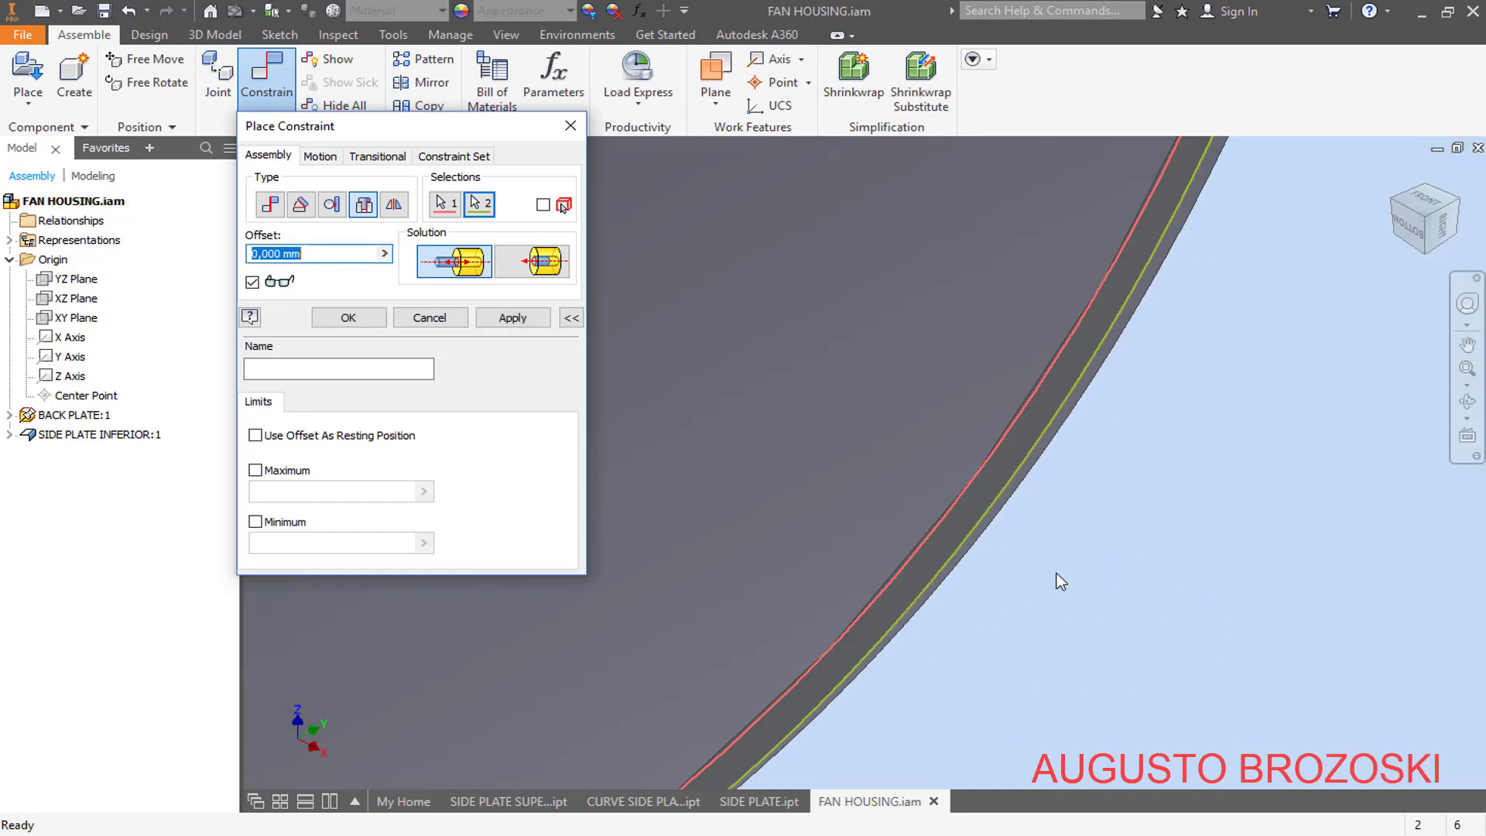
scroll(1060, 582, up, 5)
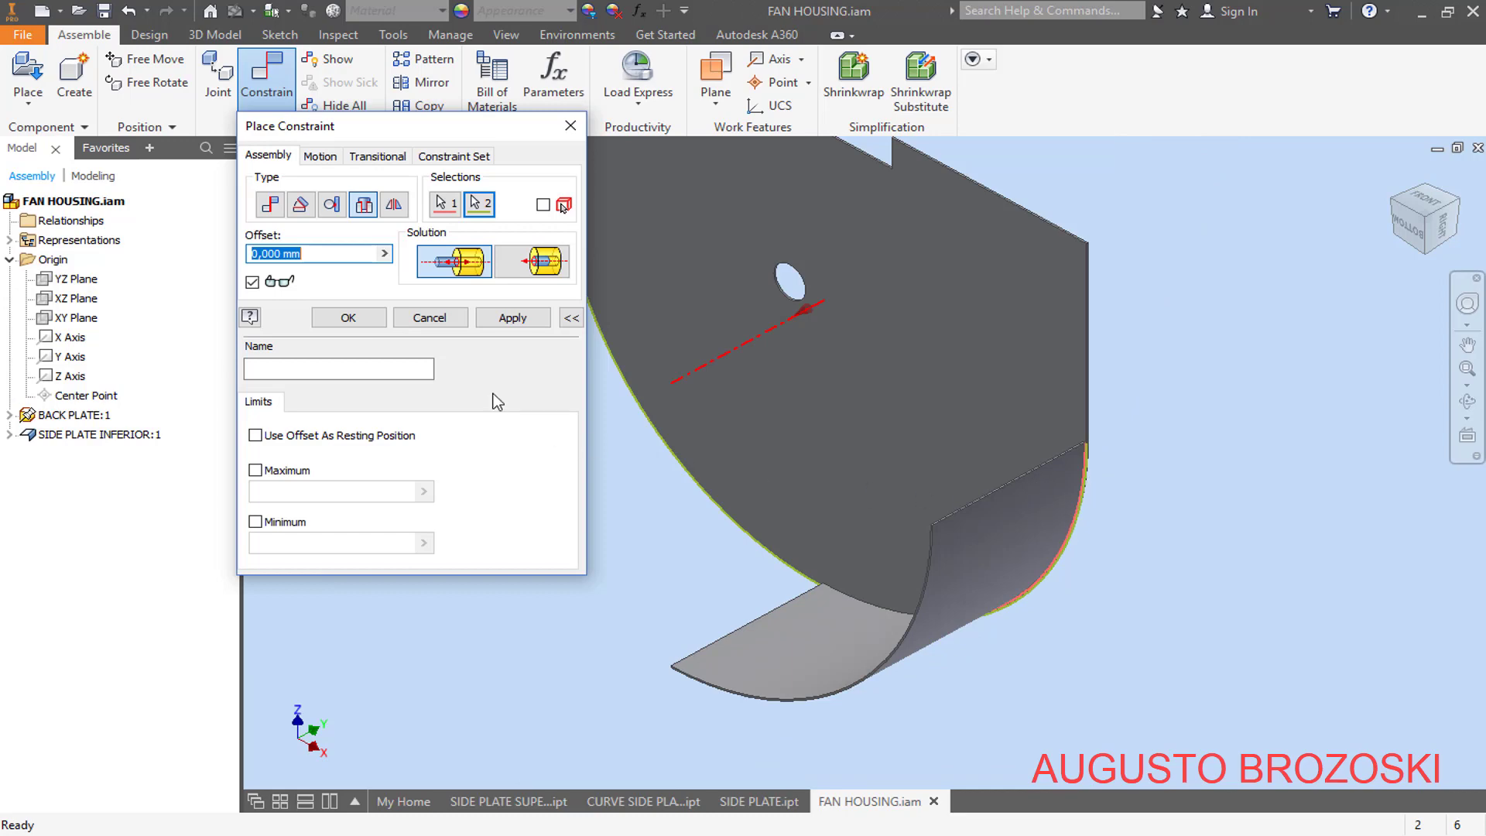
click(501, 319)
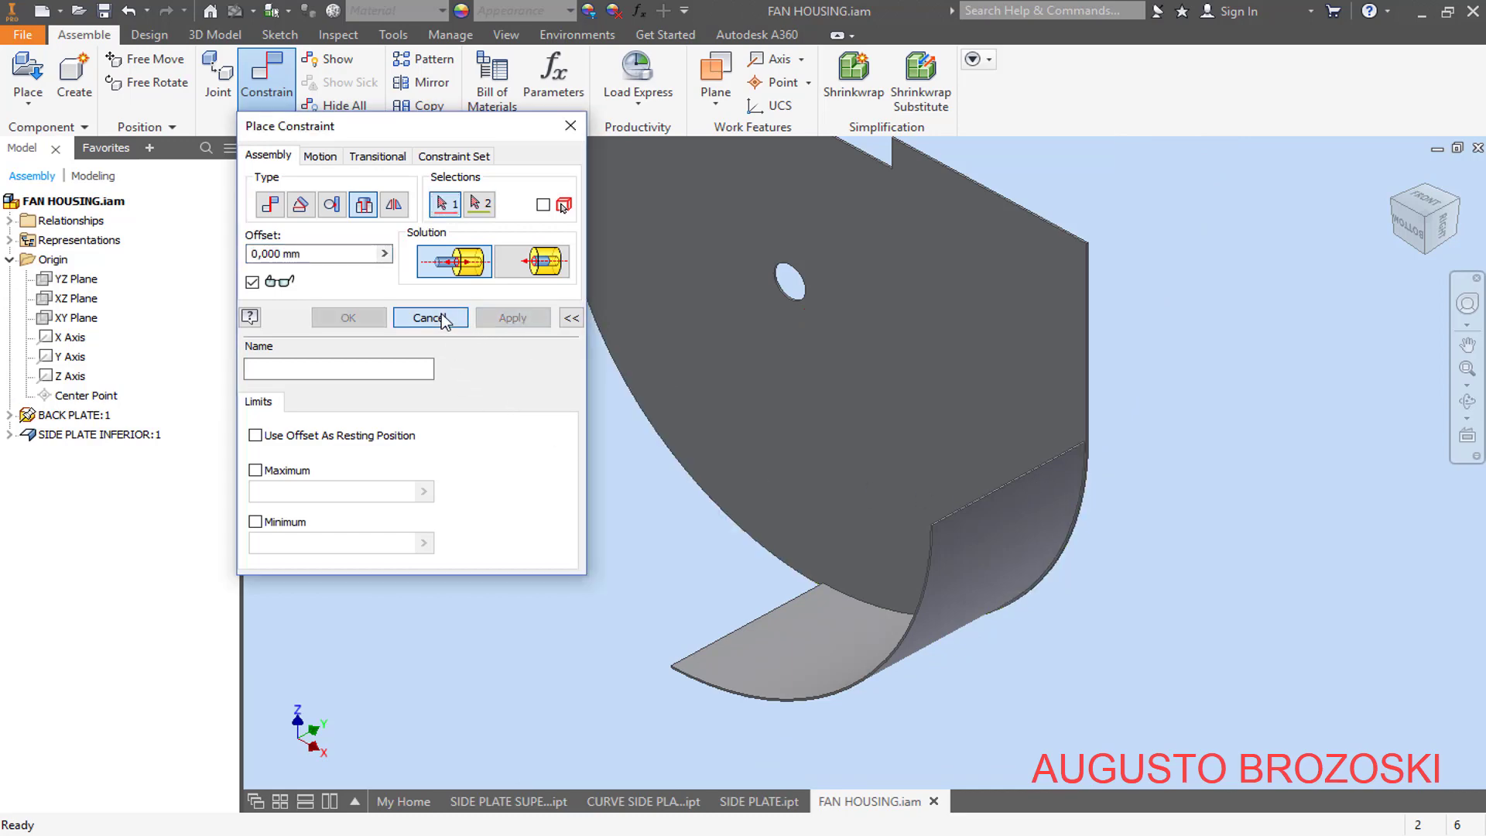
click(431, 318)
mouse_move(1000, 577)
mouse_down()
mouse_move(959, 597)
mouse_move(1023, 564)
mouse_move(1015, 550)
mouse_move(1001, 577)
mouse_up()
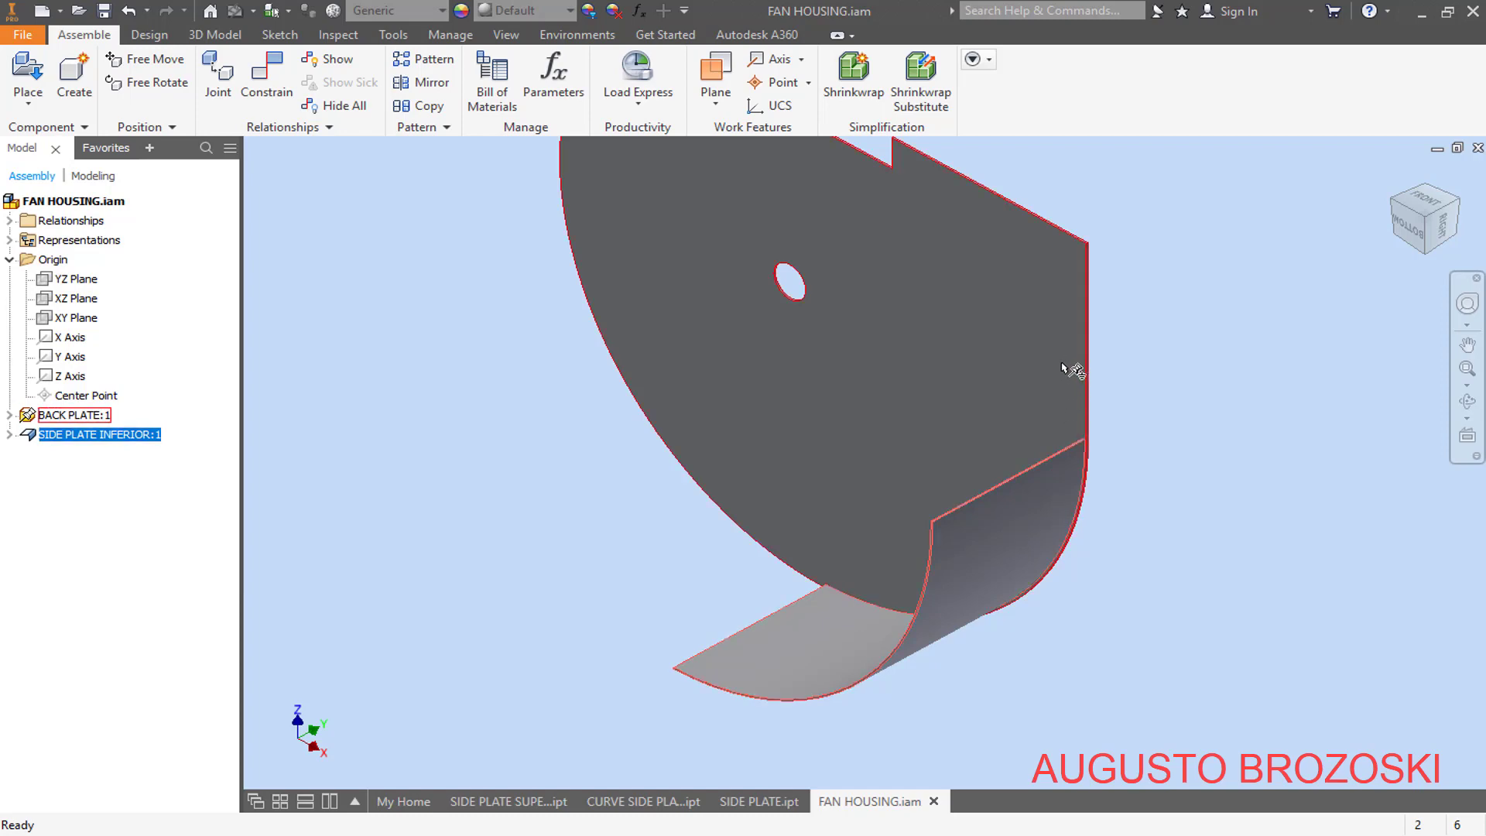
click(385, 461)
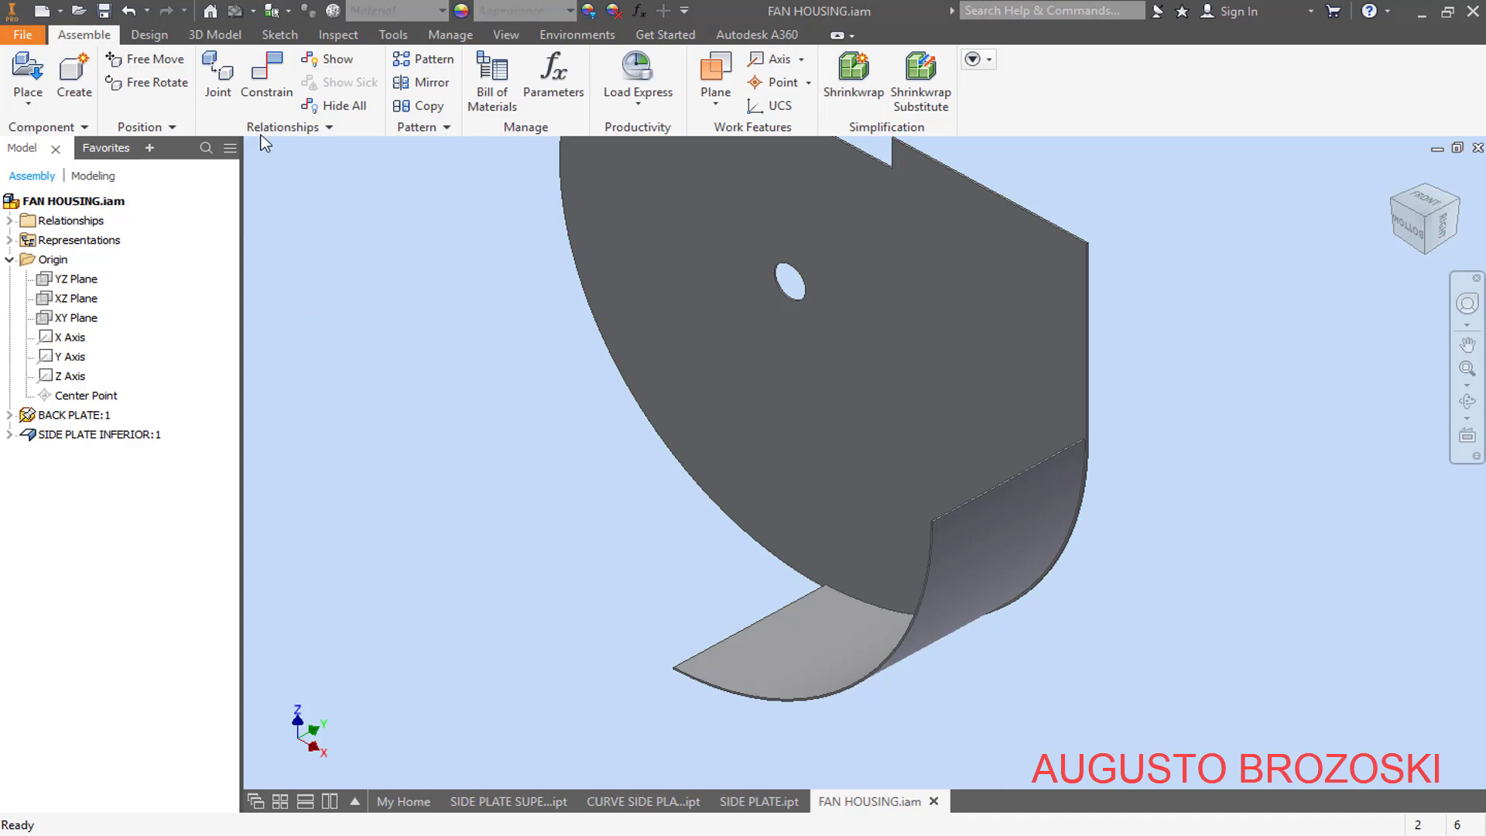
- Apply a Flush constraint with 0 mm offset between the inferior side plate's XY Plane and the assembly's XY Plane, and test the plate's movement
click(267, 96)
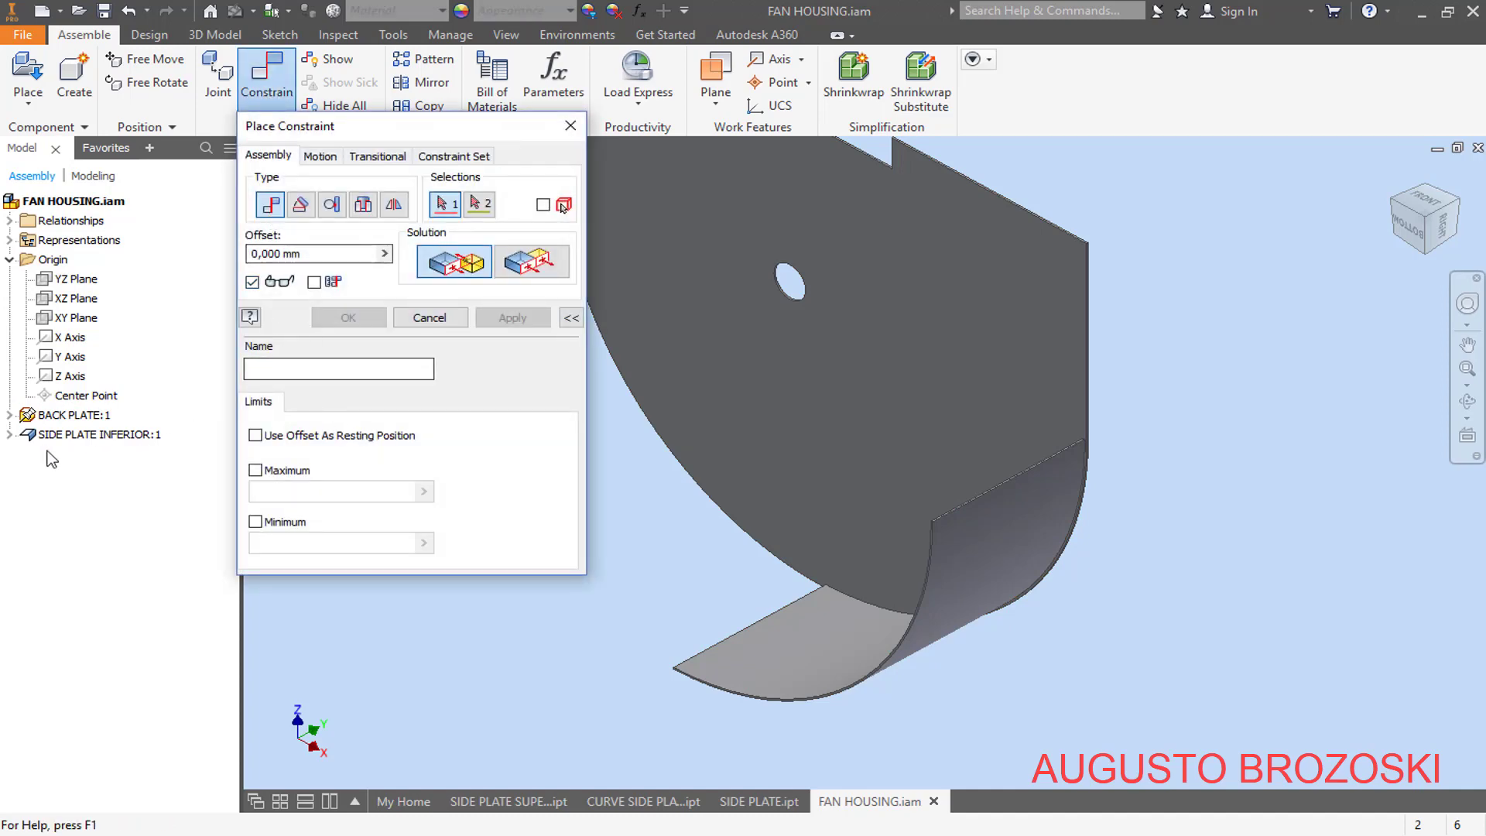
click(10, 435)
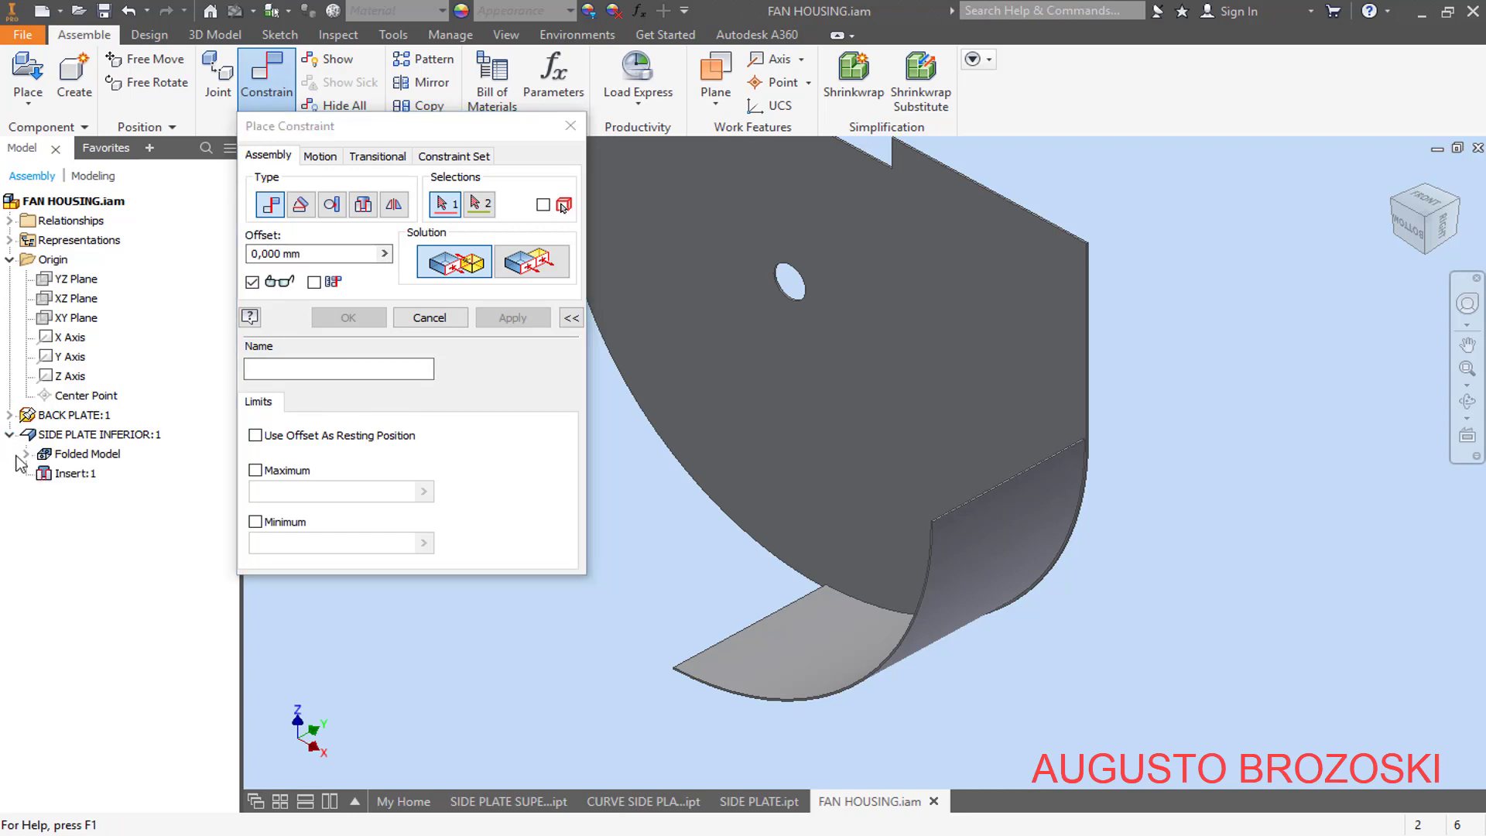
click(26, 454)
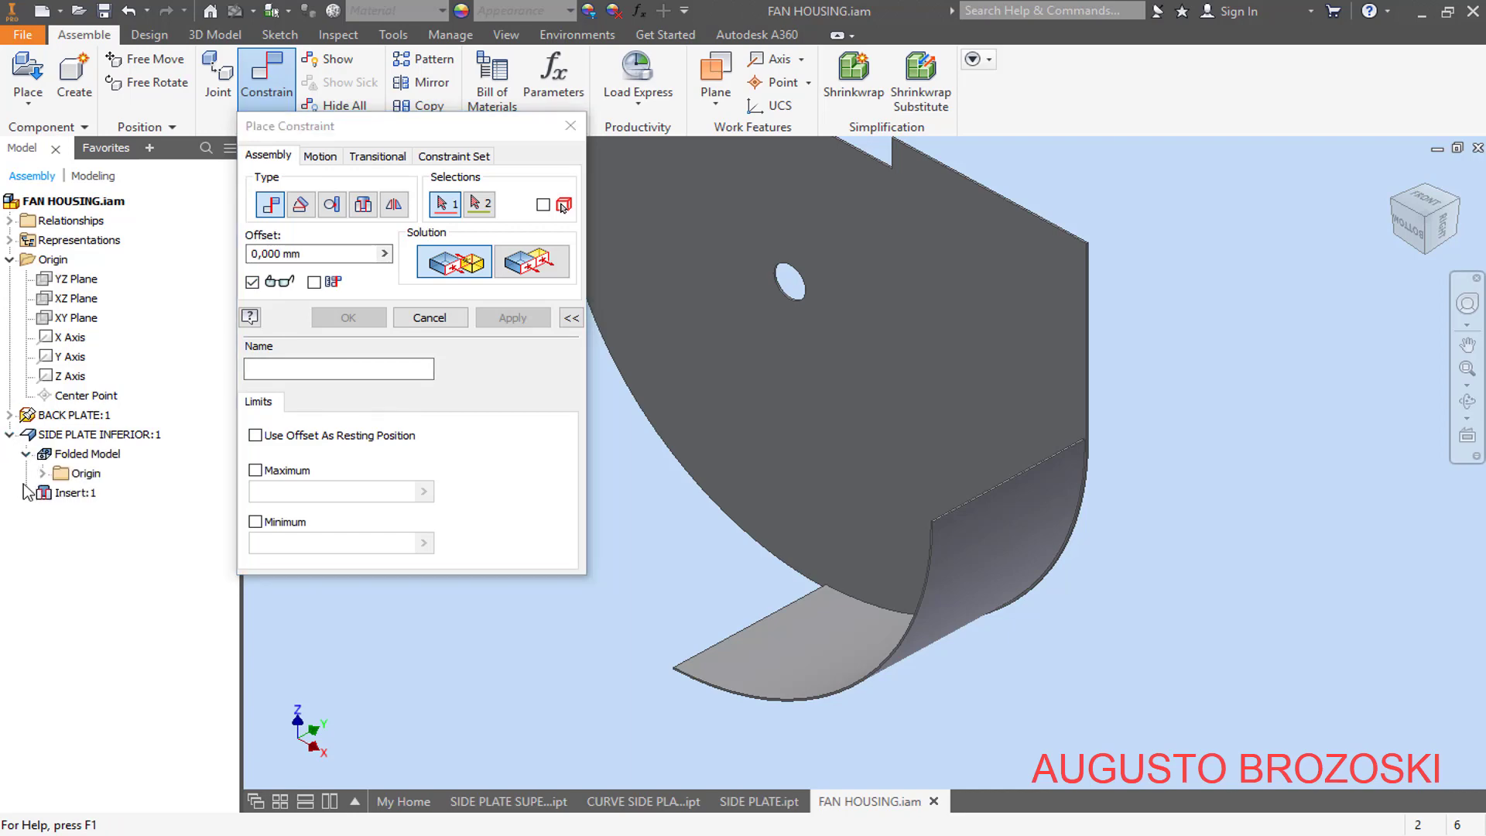
click(44, 474)
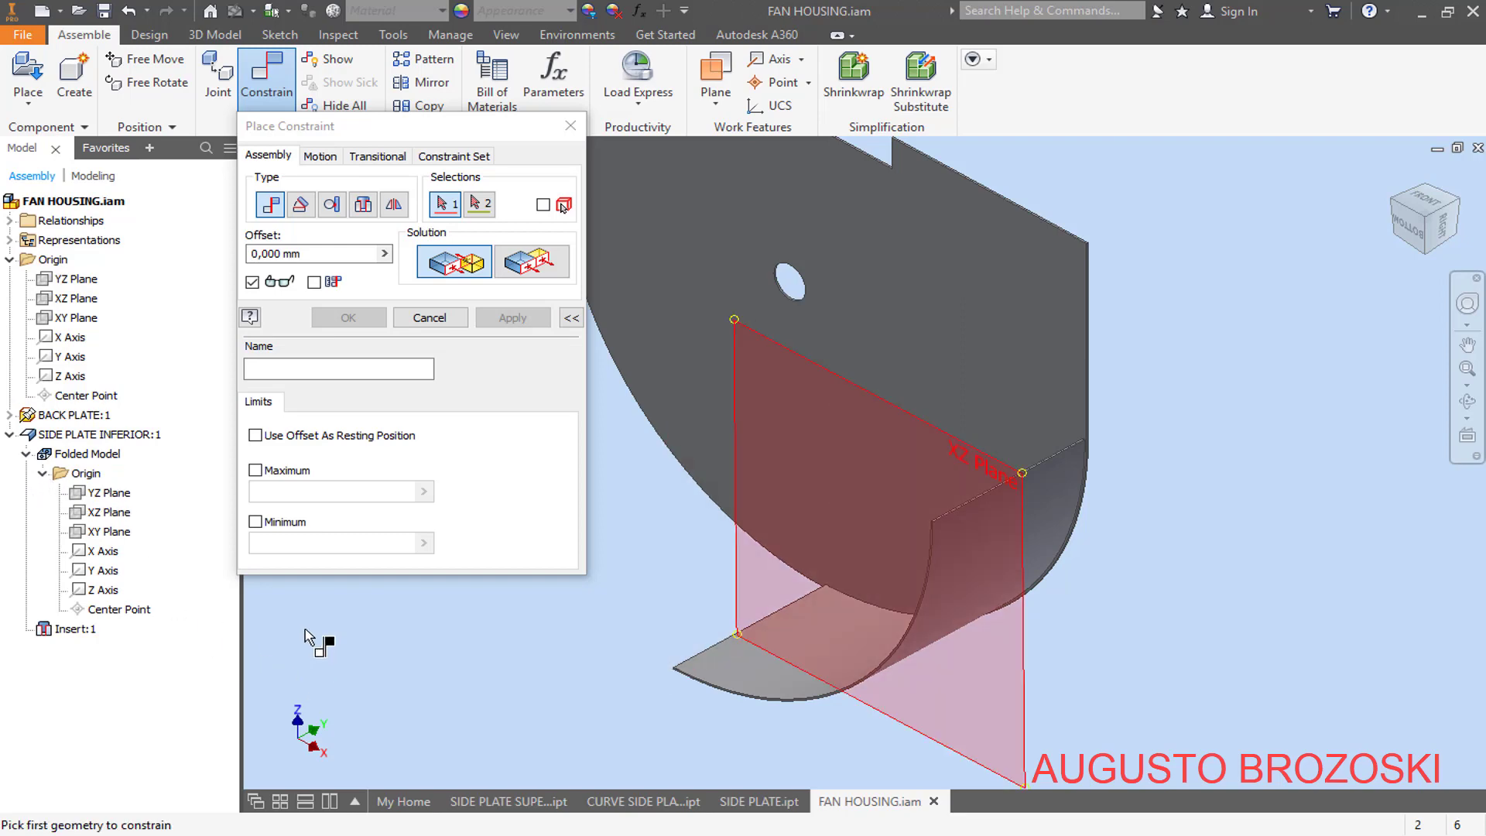
click(113, 538)
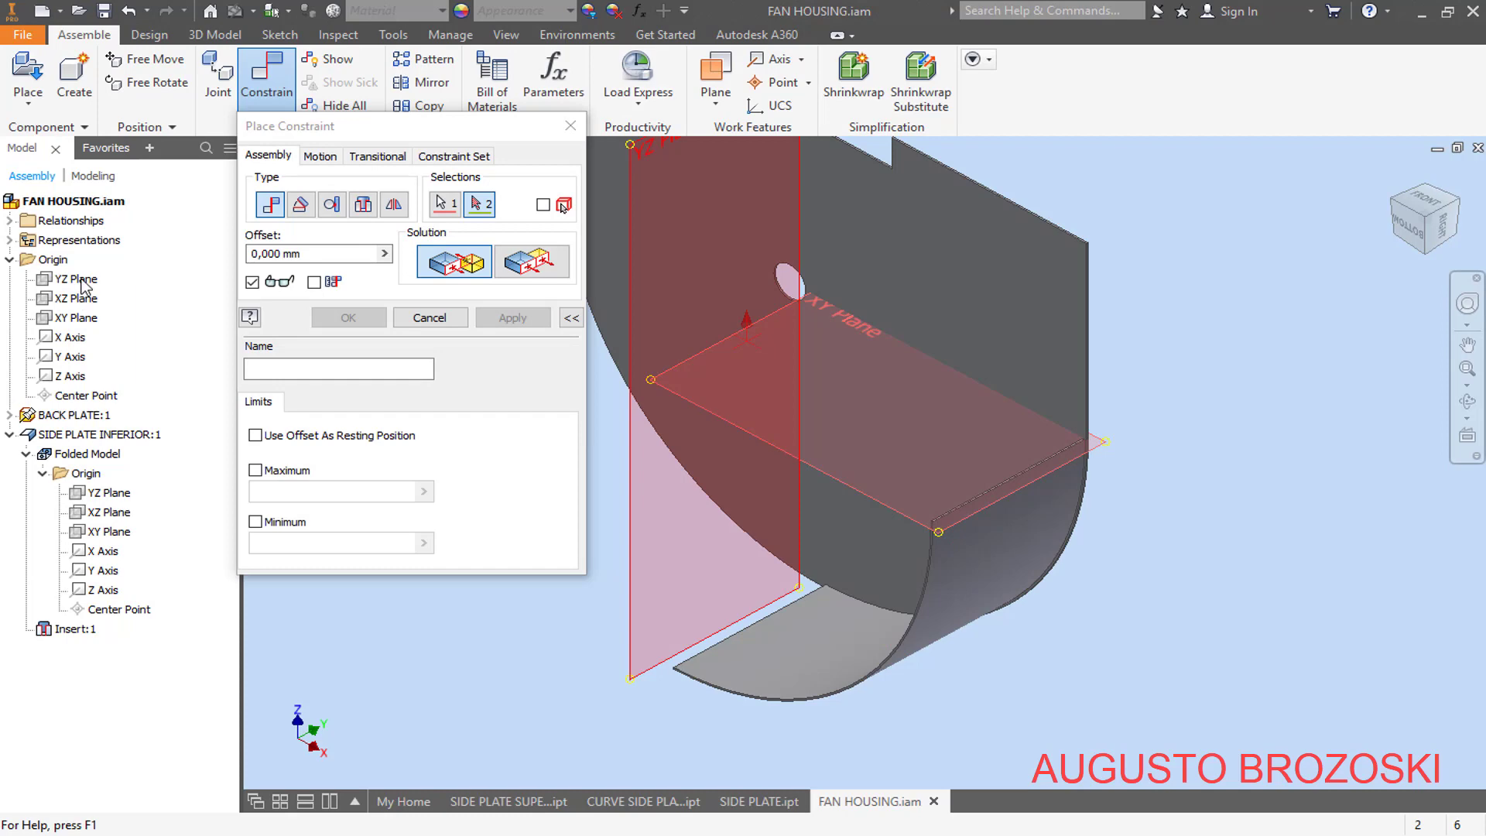
click(88, 319)
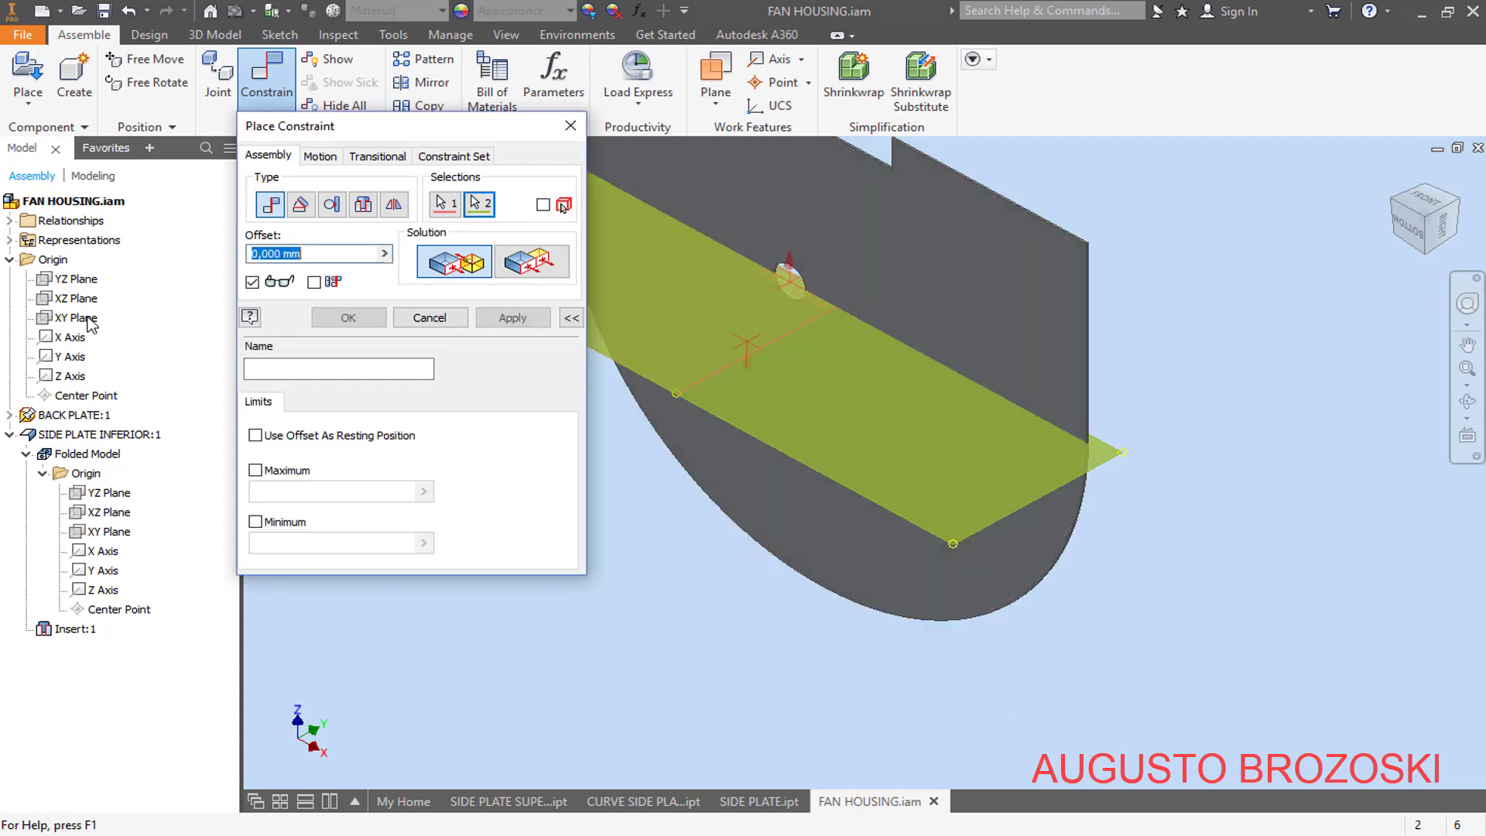
click(550, 270)
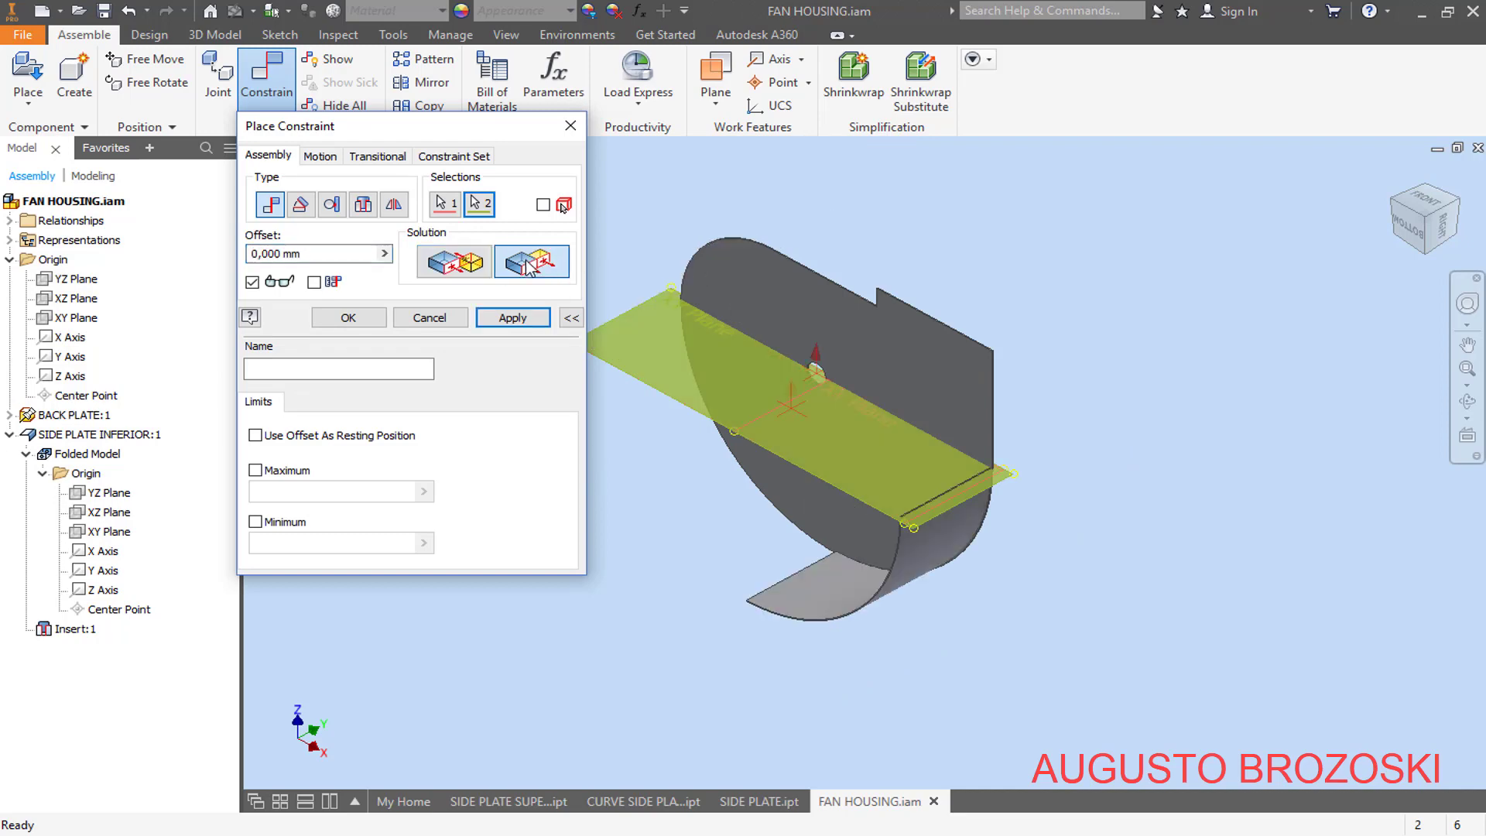
scroll(956, 546, up, 3)
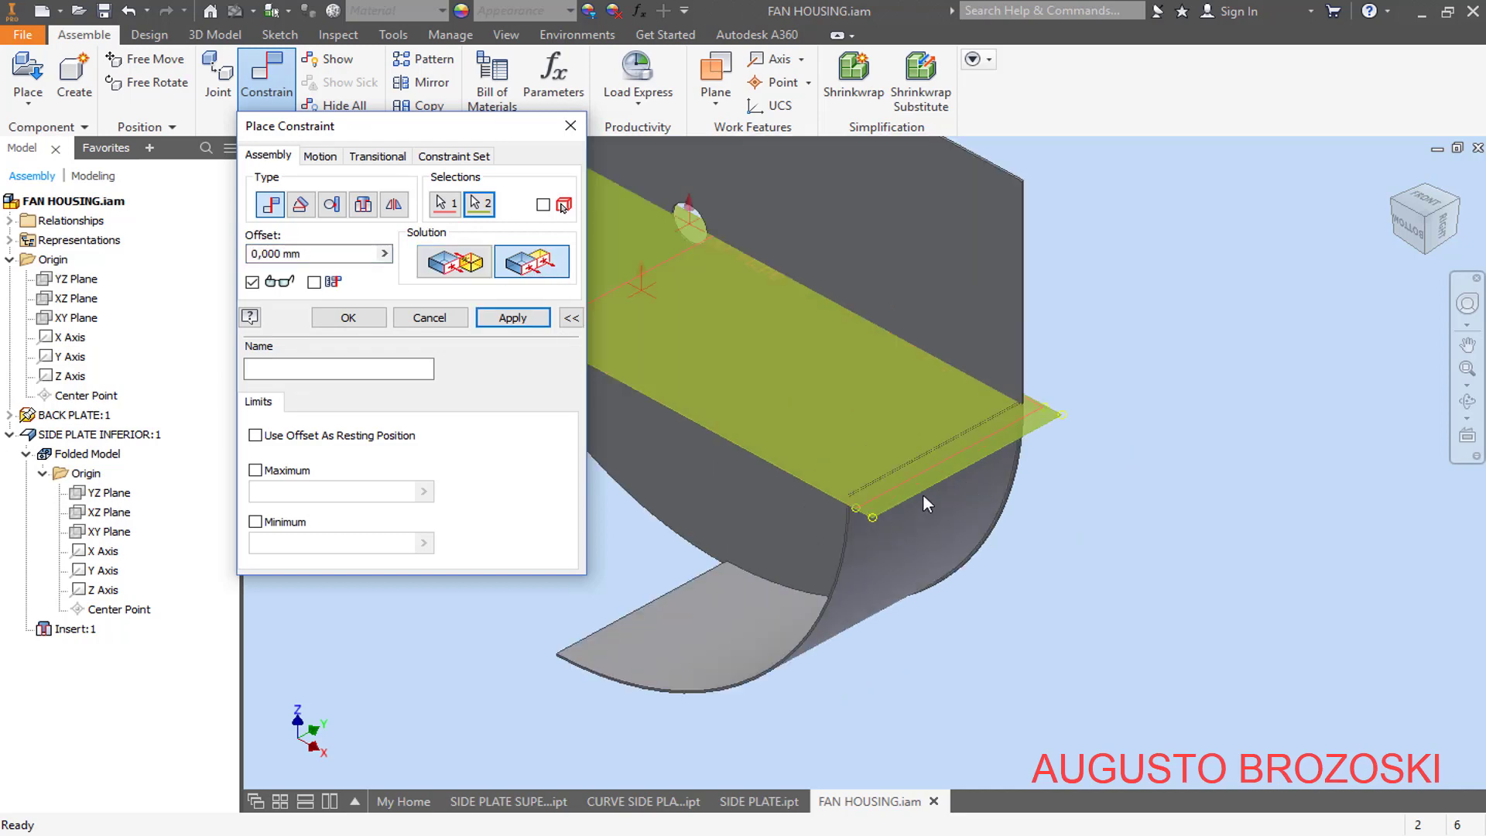
click(509, 318)
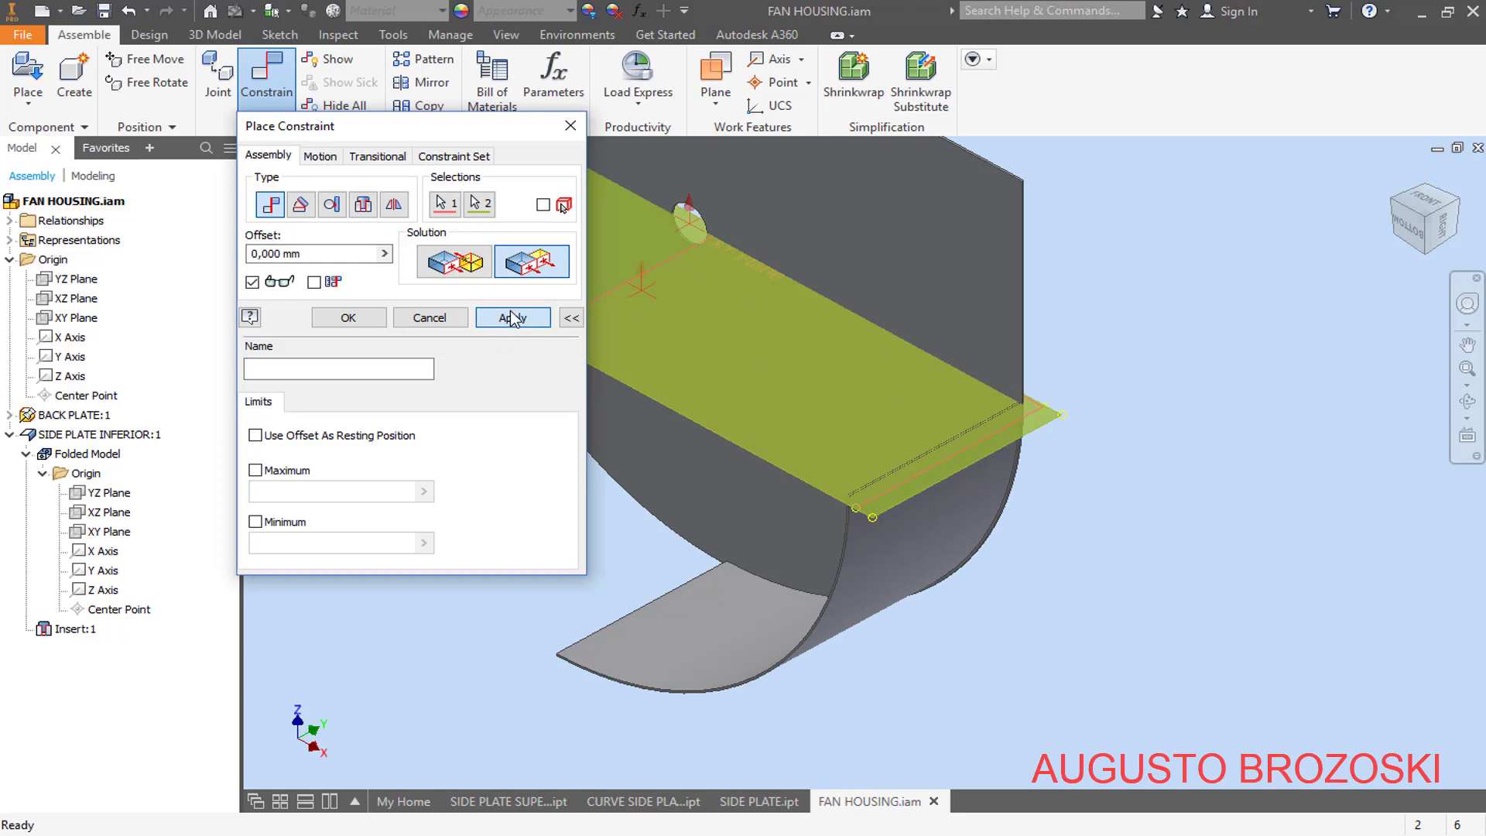
click(429, 318)
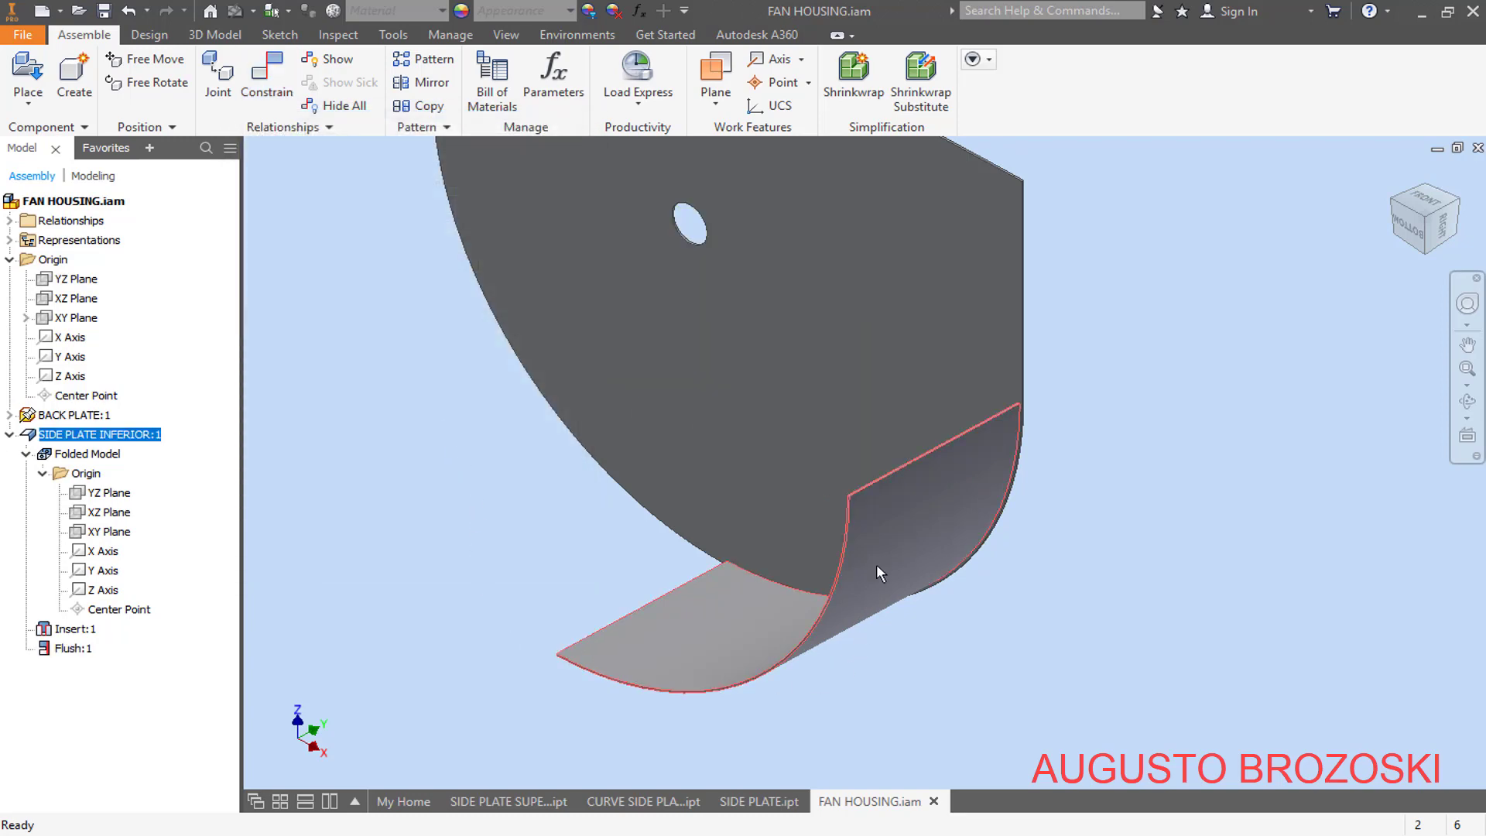
mouse_move(877, 566)
mouse_down()
mouse_move(918, 501)
mouse_move(898, 550)
mouse_up()
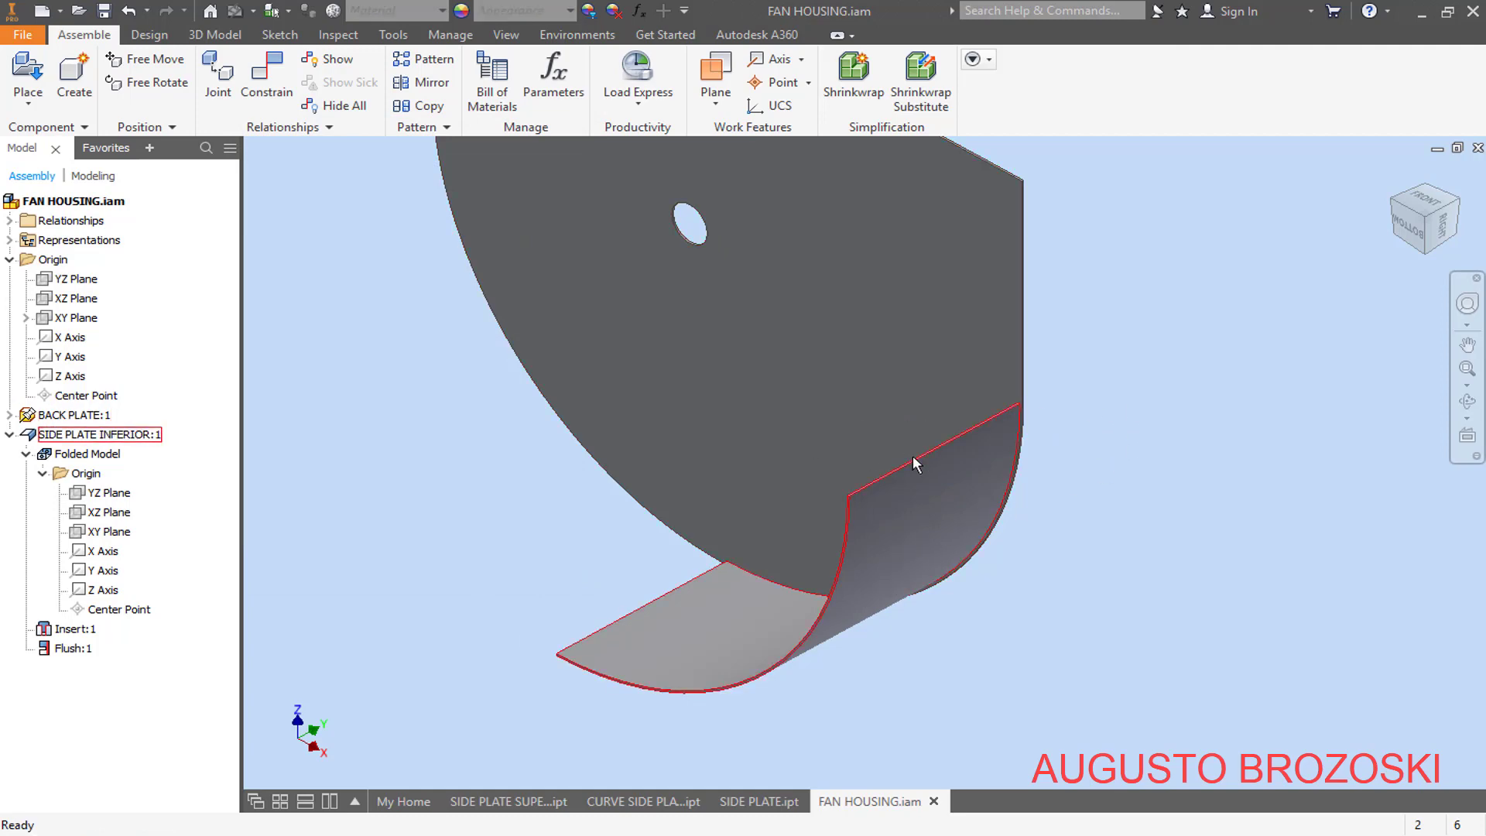
- Add a second SIDE PLATE INFERIOR to the assembly from the existing one, placing it beside the back plate
scroll(913, 463, down, 2)
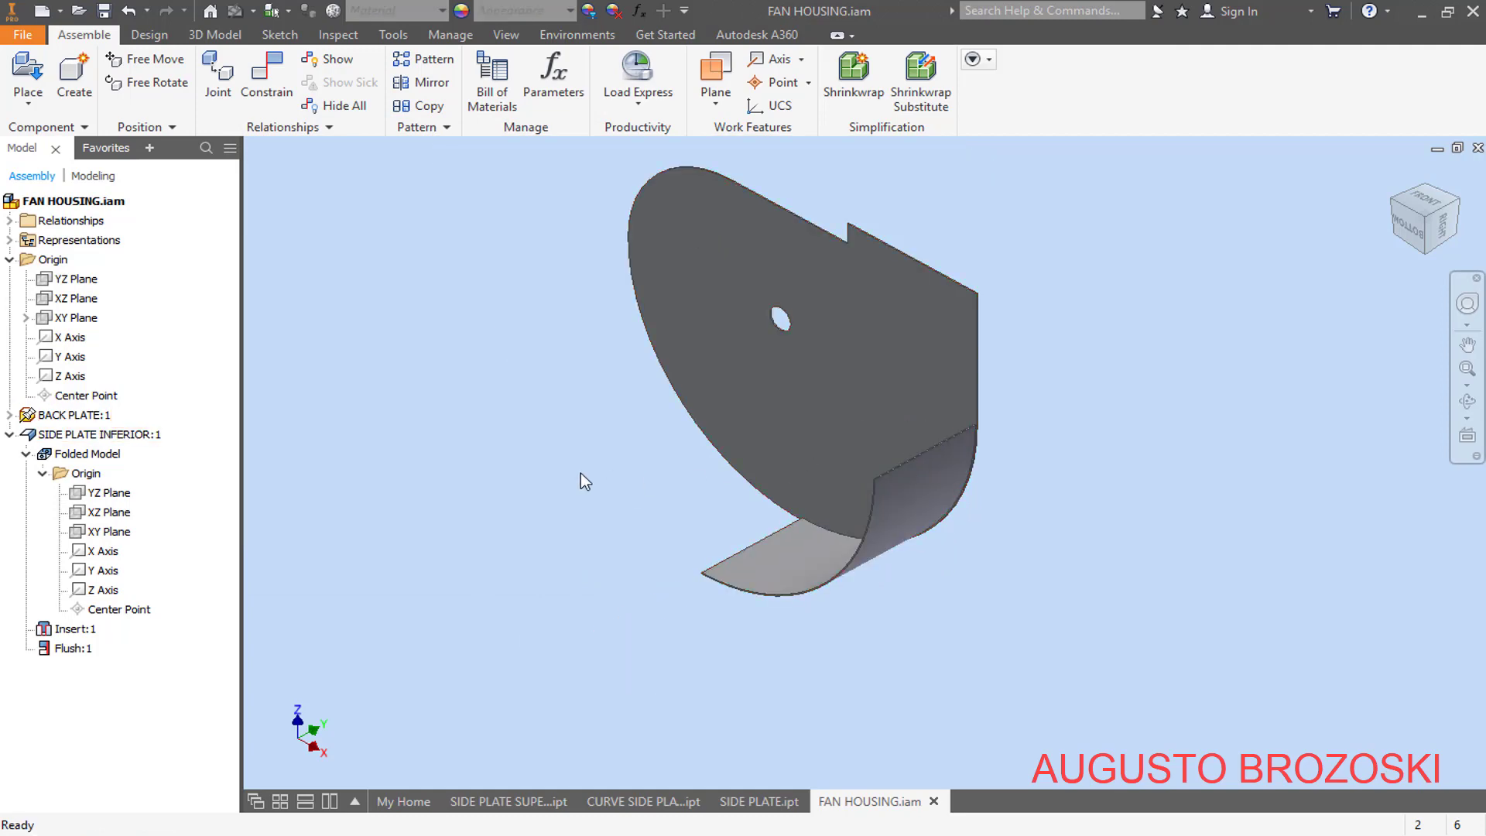
click(62, 436)
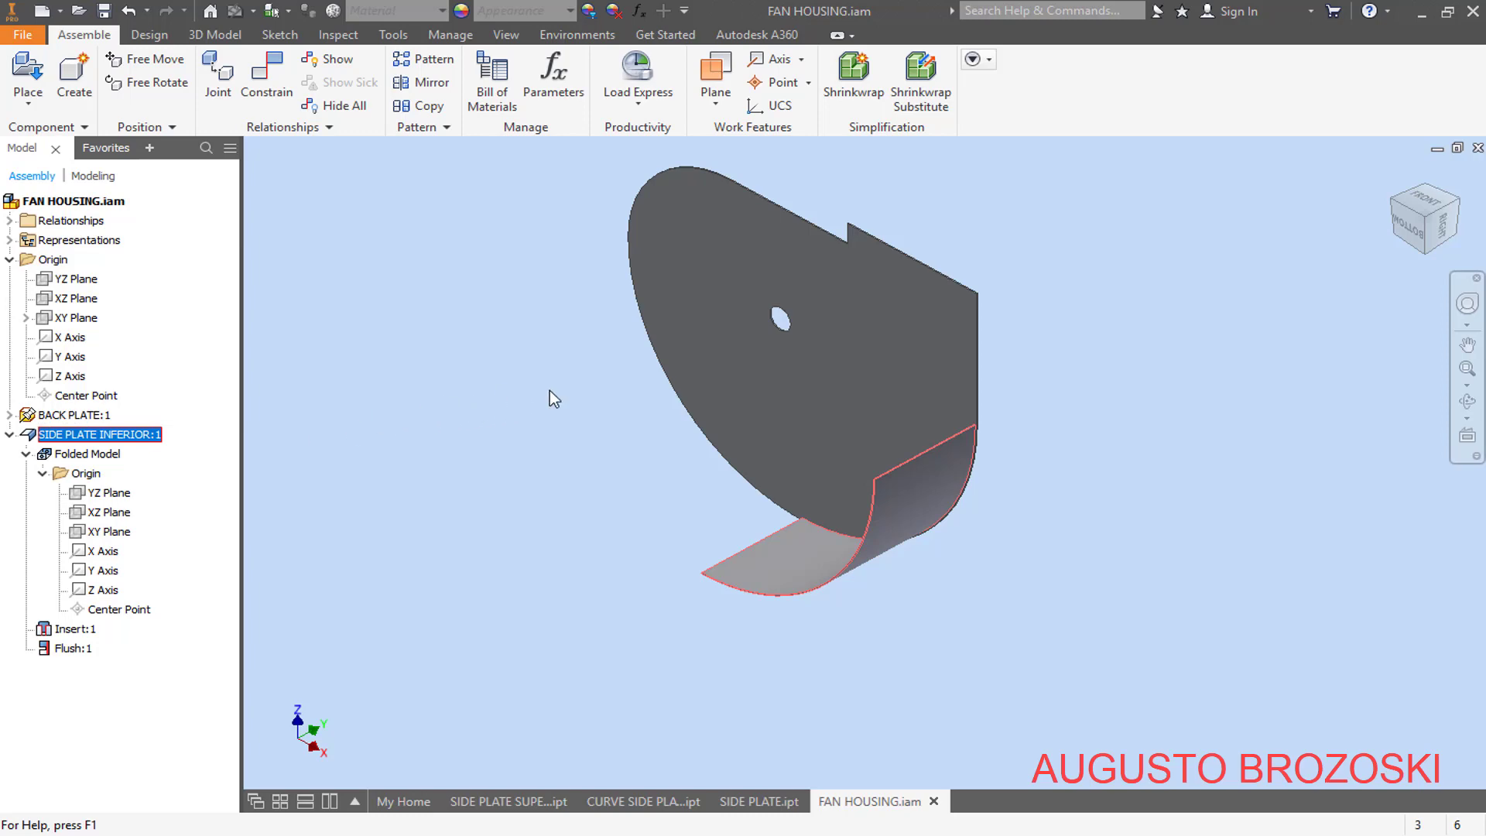
drag(550, 390, 541, 397)
scroll(480, 408, up, 2)
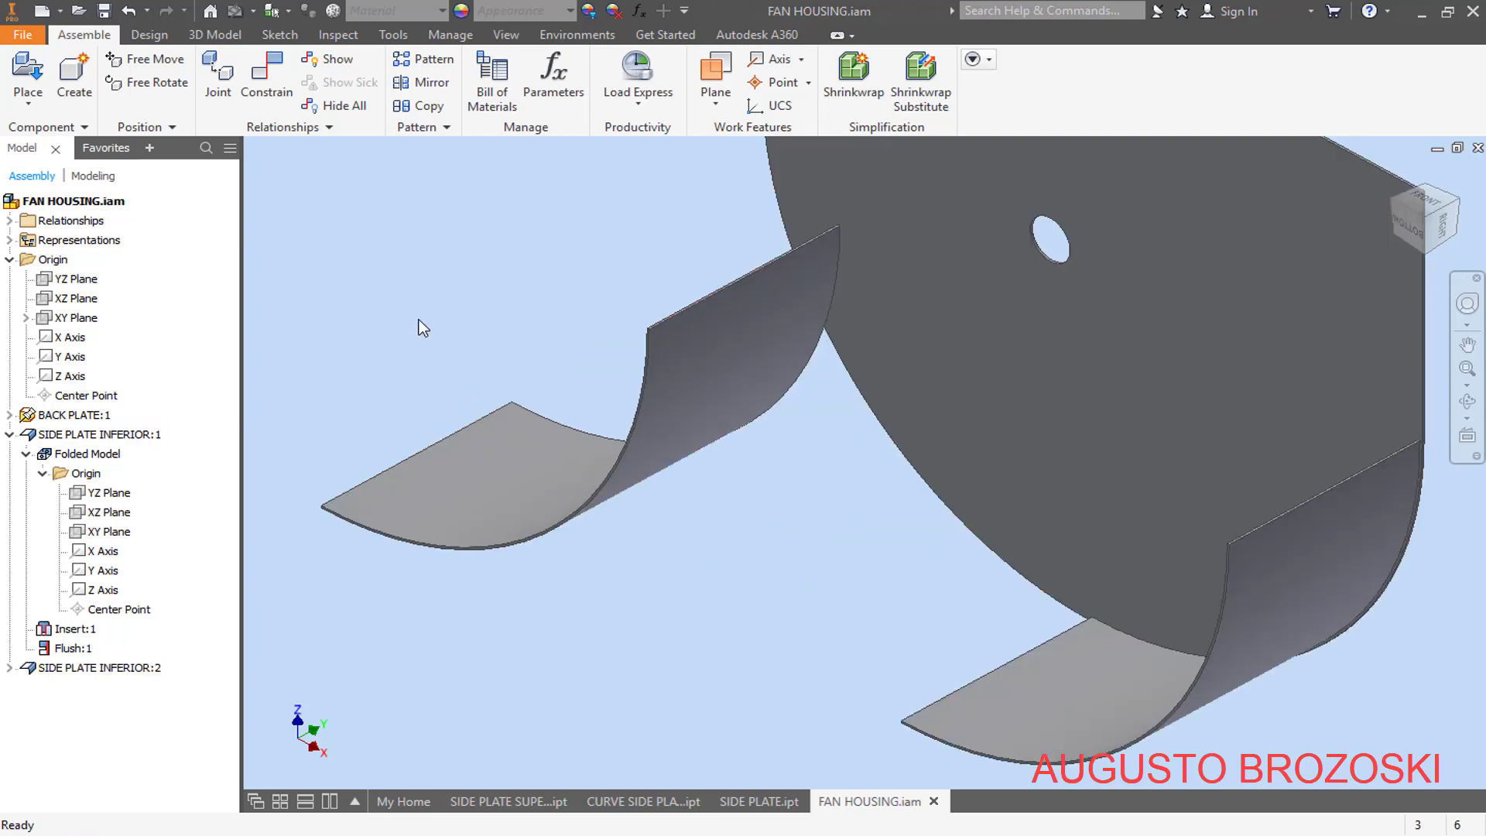
- Apply an Insert constraint with 0 mm offset between the second inferior plate's front curved edge and the back plate's arc, and rotate it opposite the first plate
click(267, 85)
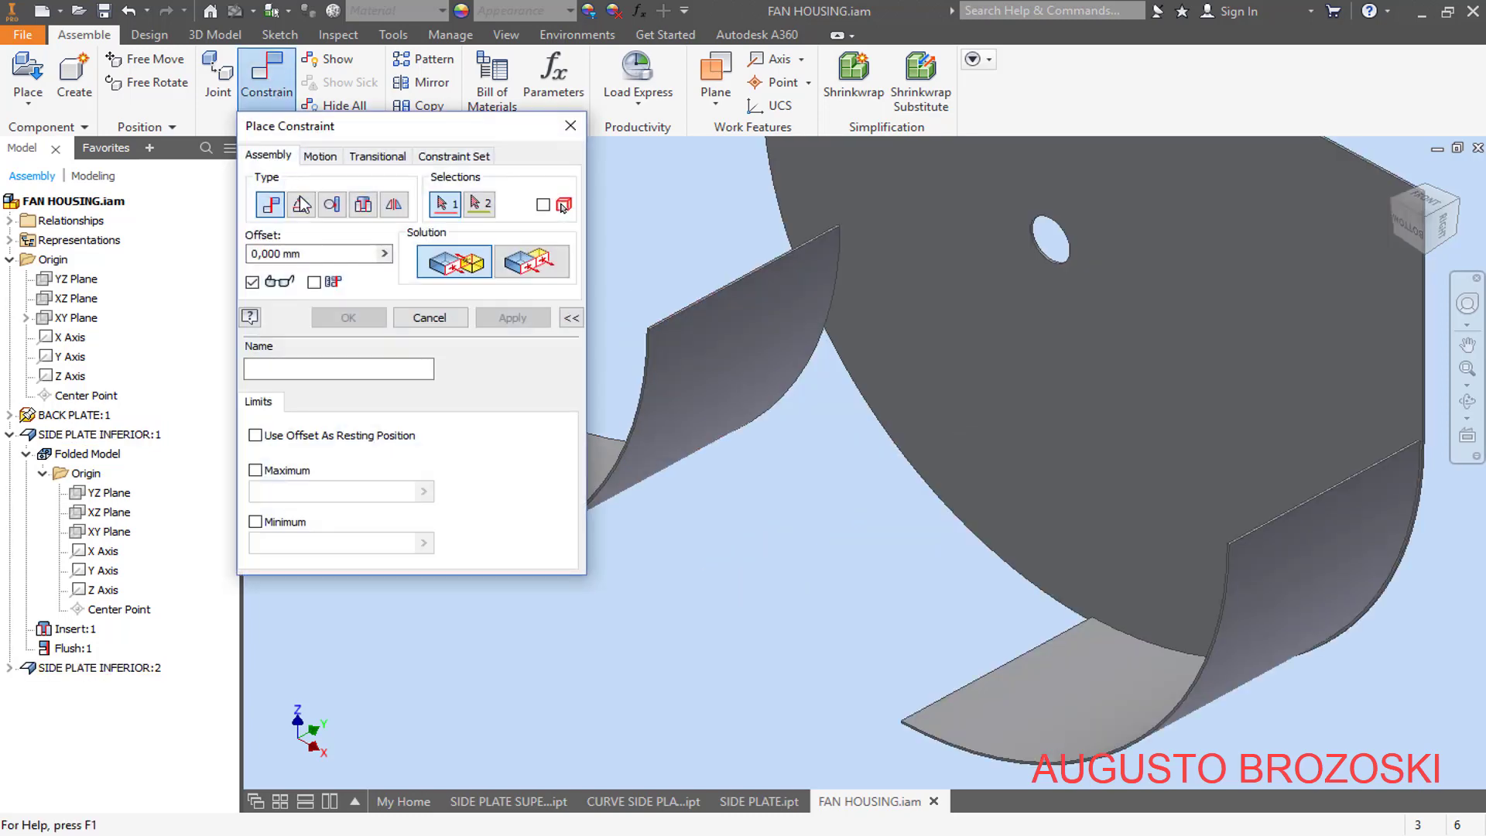
scroll(764, 503, up, 3)
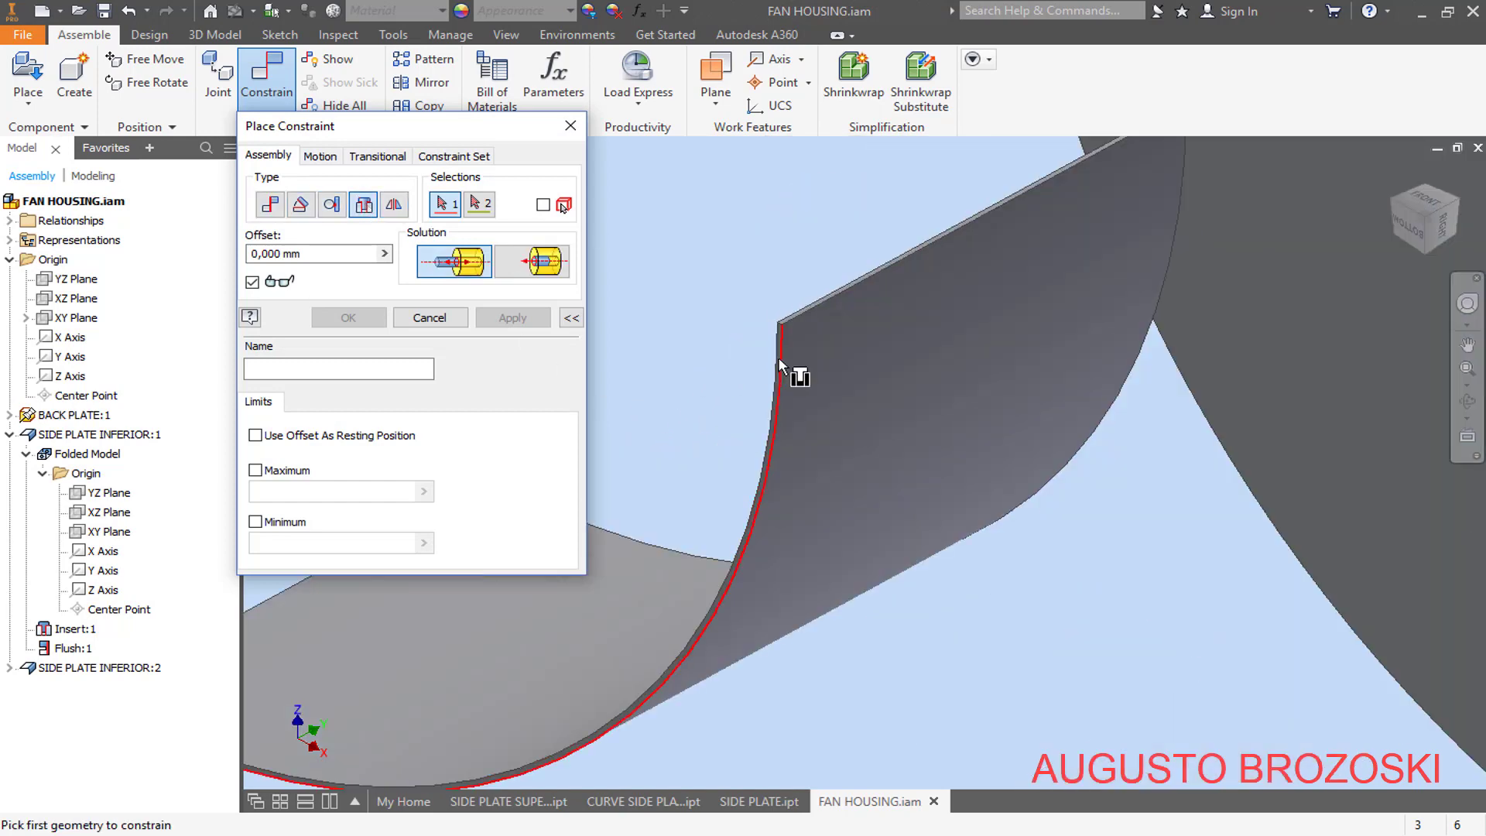
click(778, 357)
scroll(770, 432, down, 4)
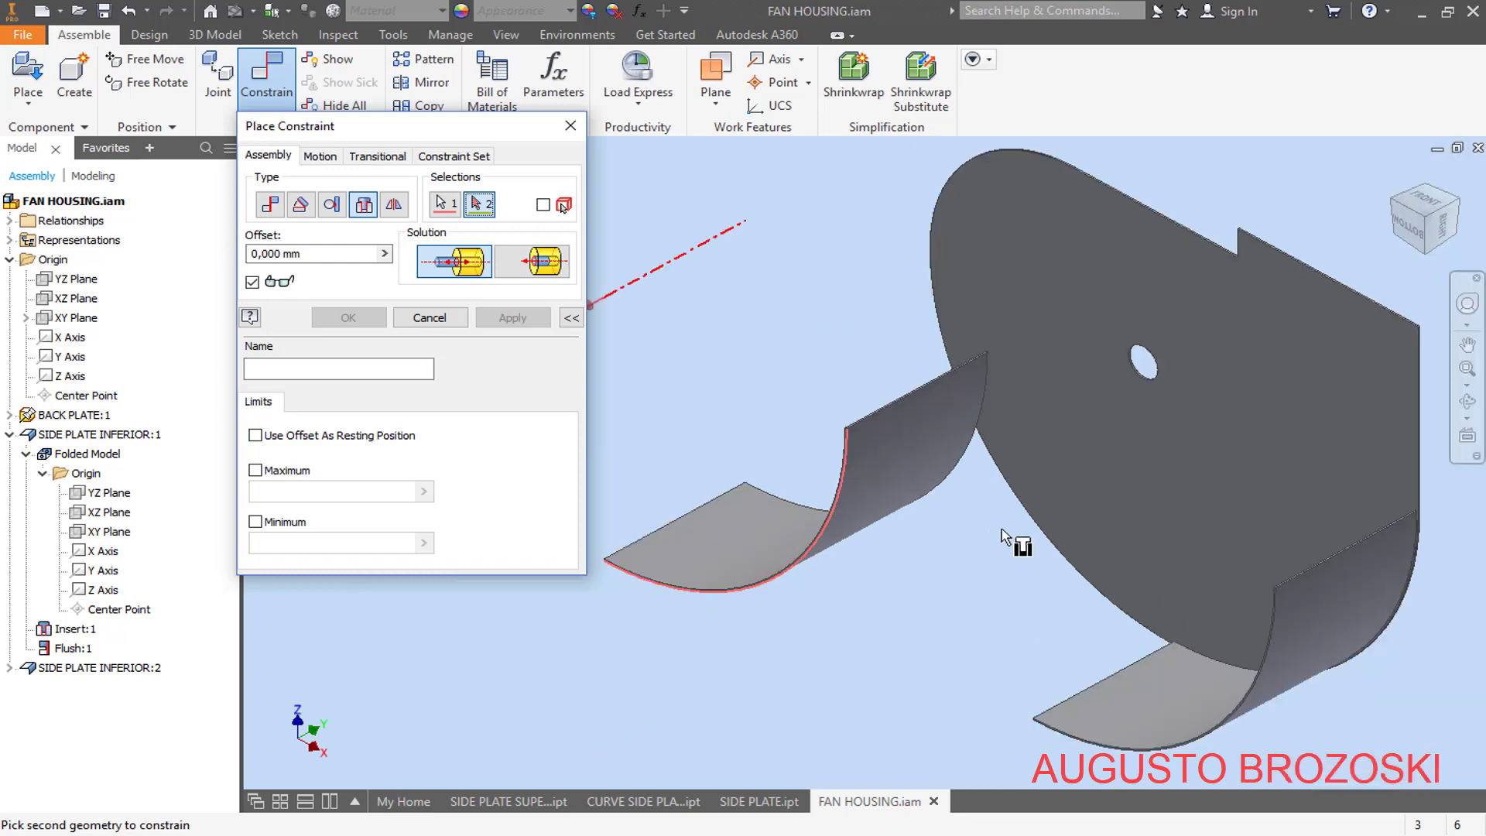
click(1014, 498)
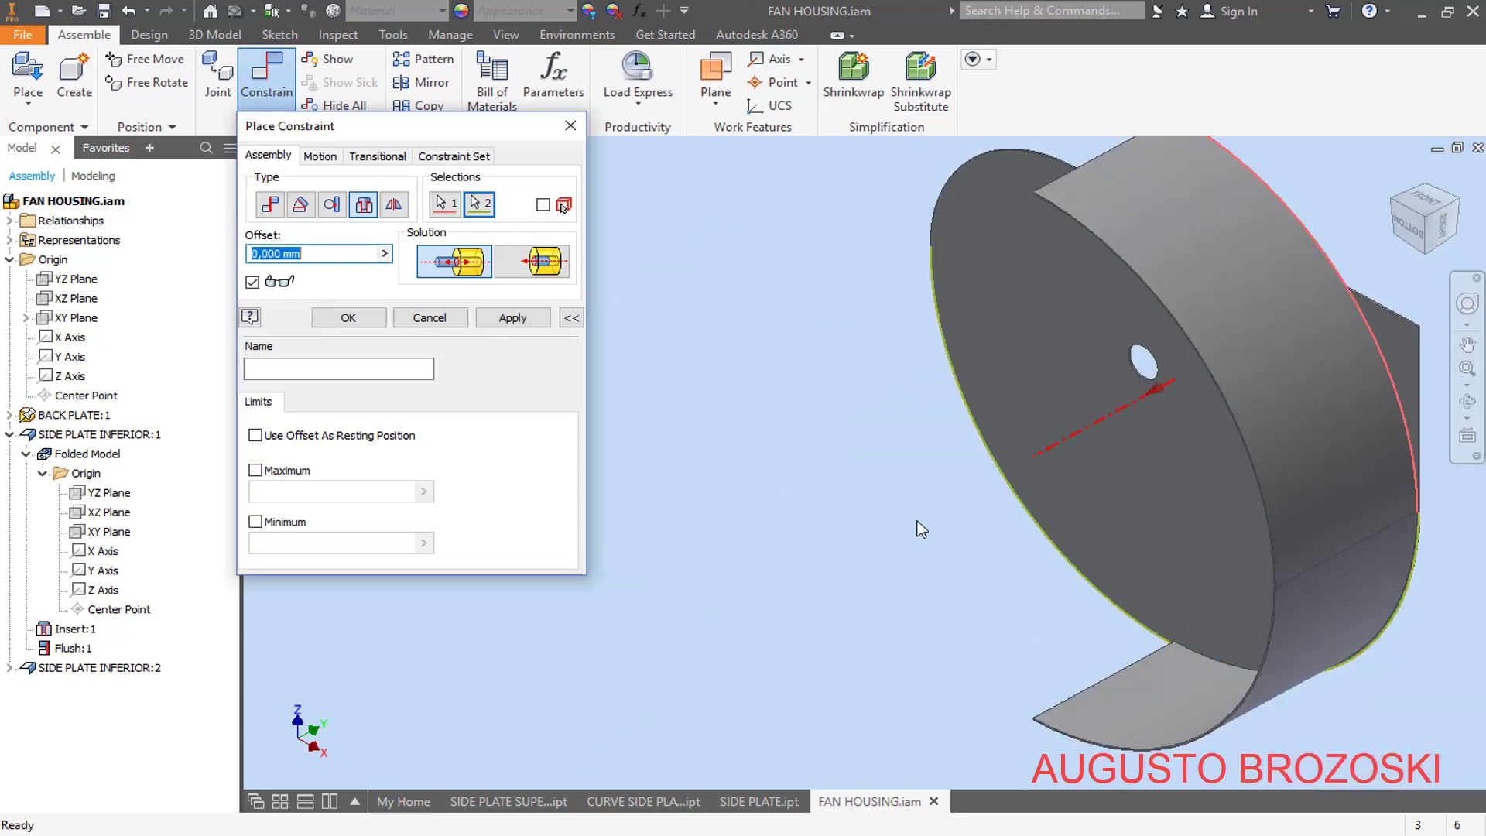
click(507, 320)
click(431, 318)
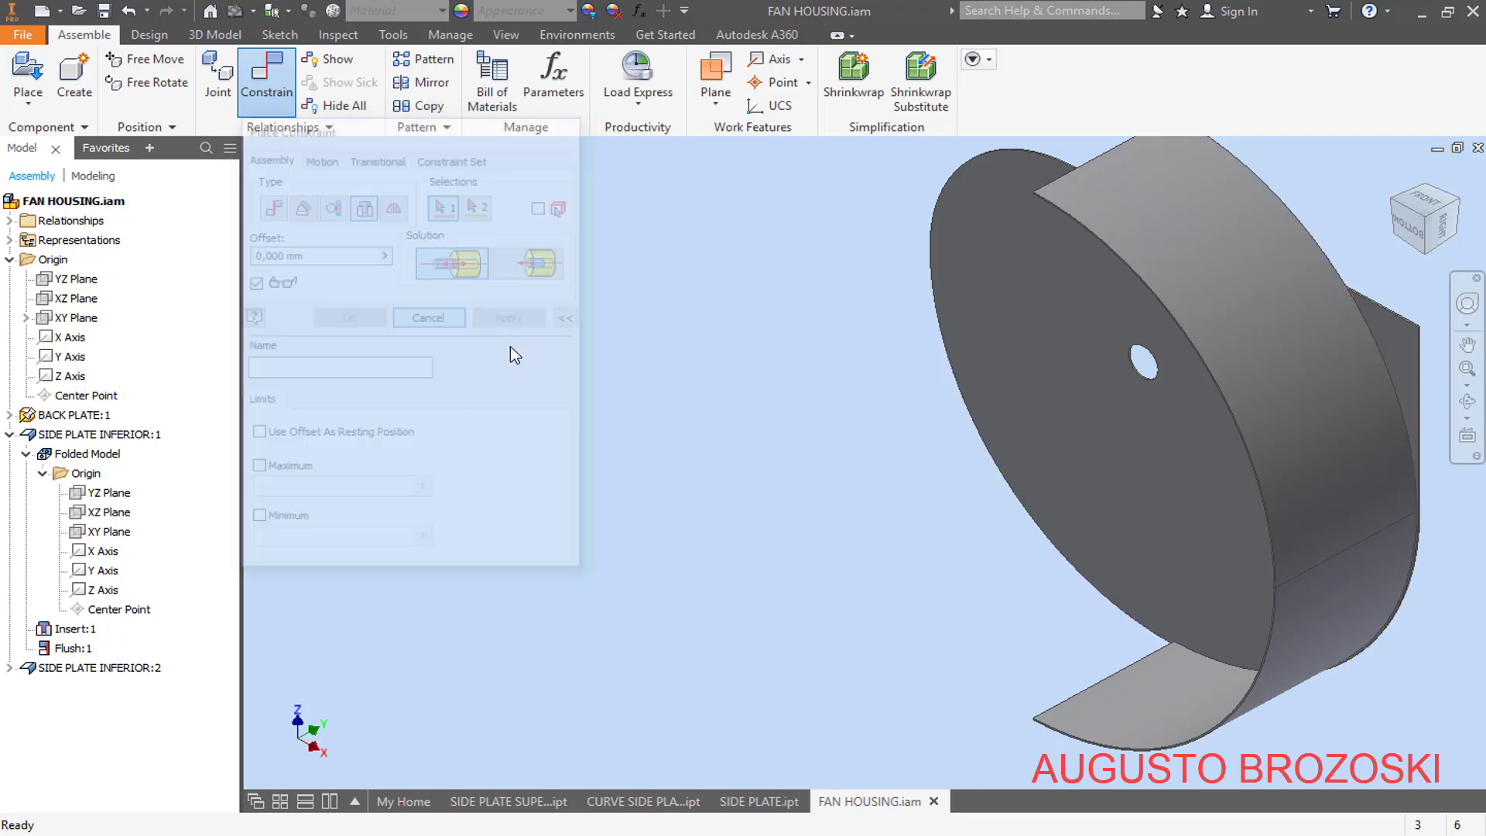
drag(1195, 351, 827, 554)
click(453, 430)
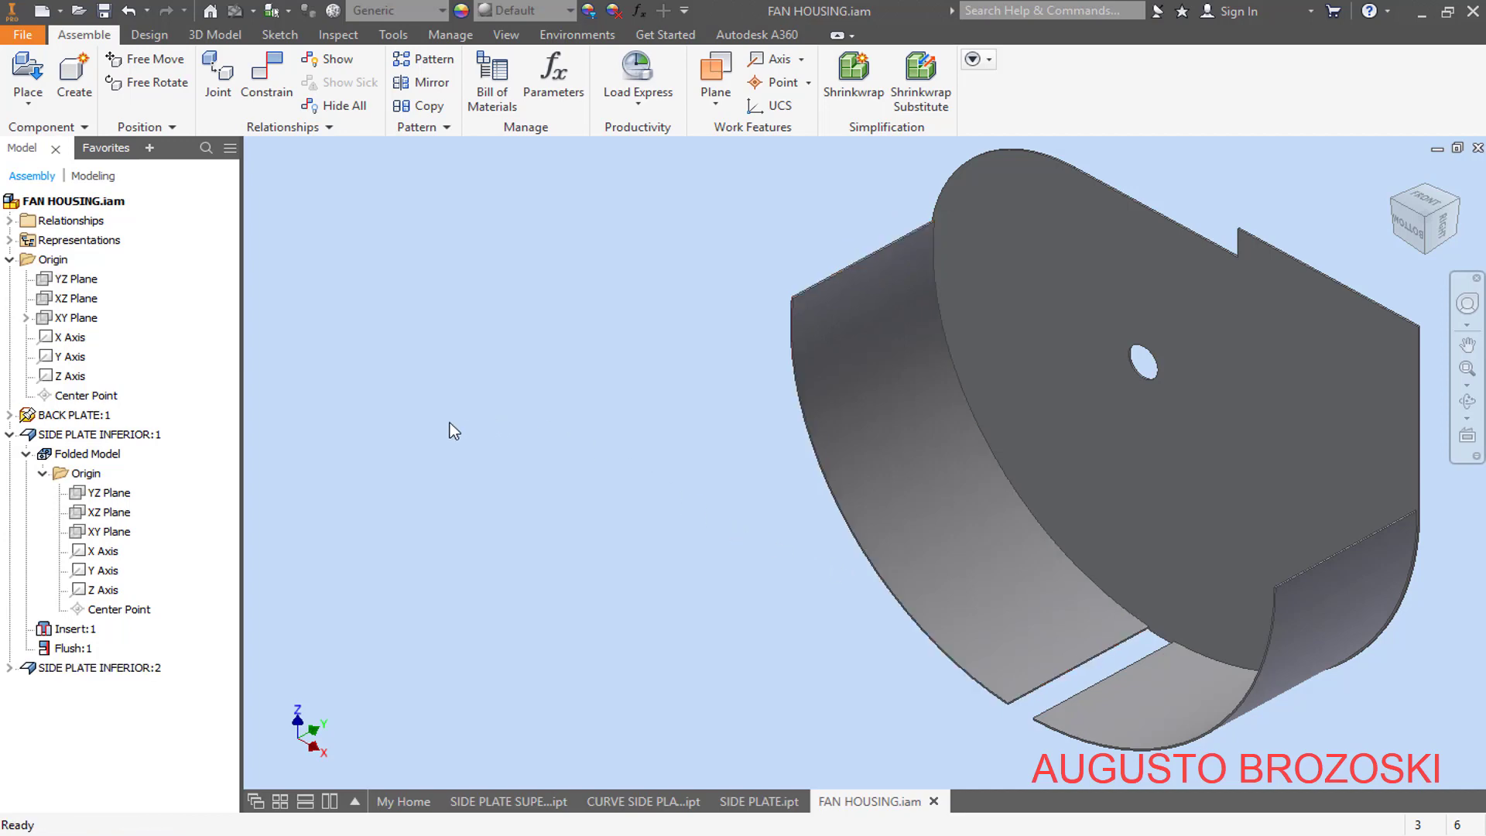
- Apply a Flush constraint with 0 mm offset between the second inferior side plate's XY Plane and the assembly's XY Plane, and test the plate's movement
click(272, 83)
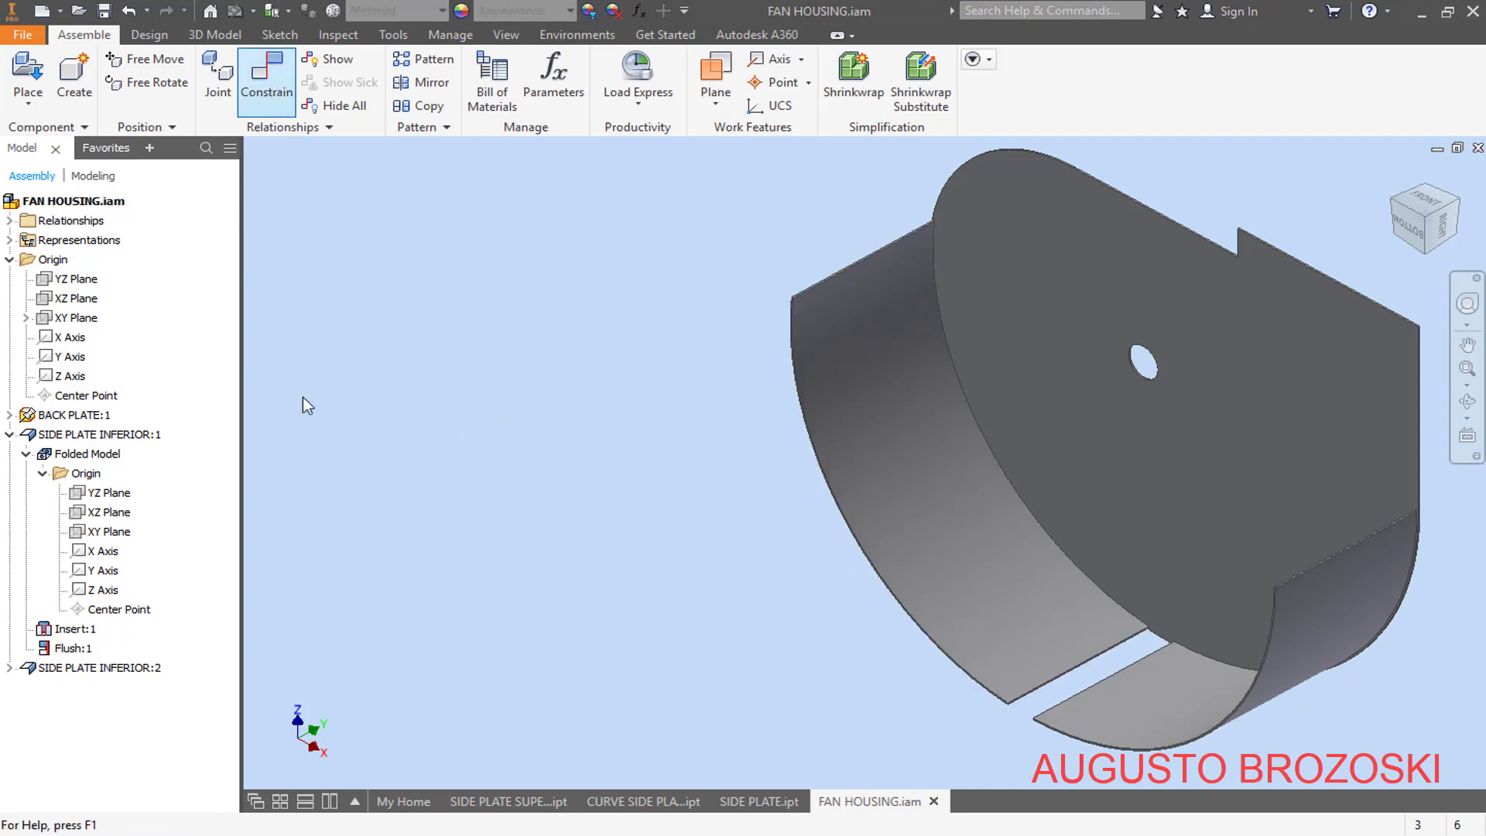
click(10, 668)
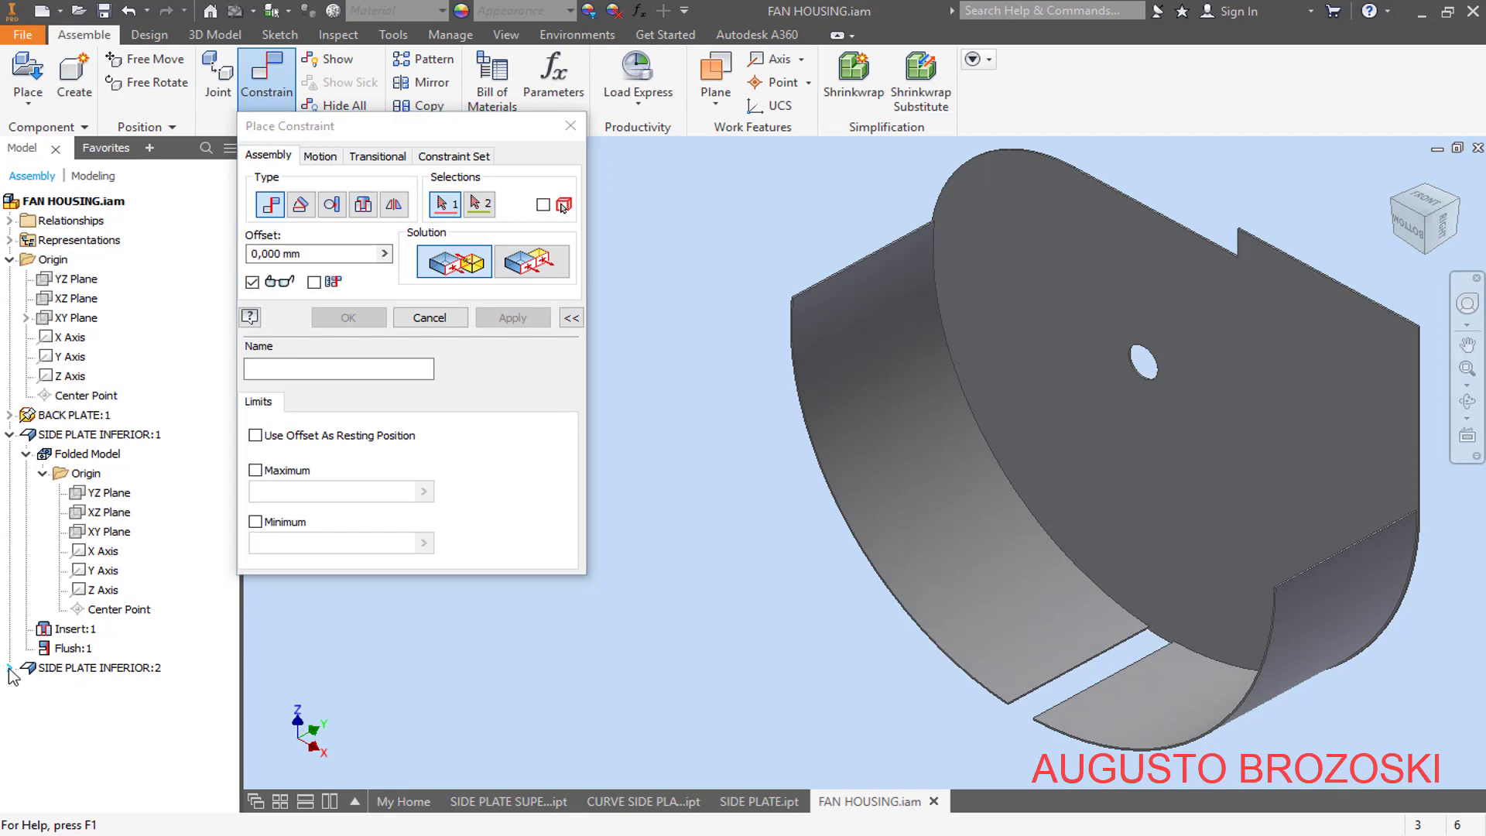
click(26, 687)
click(44, 706)
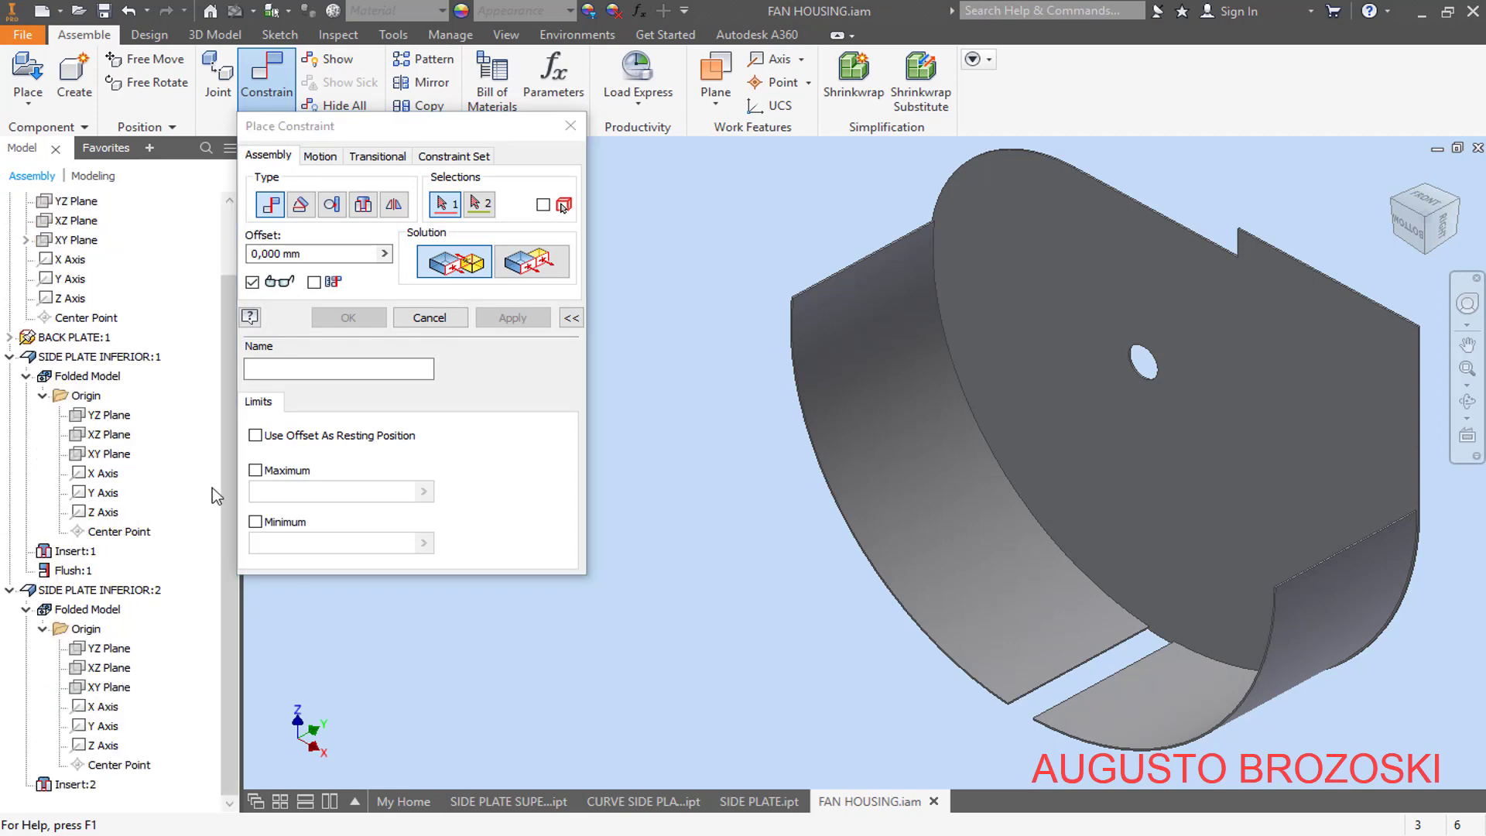
click(270, 204)
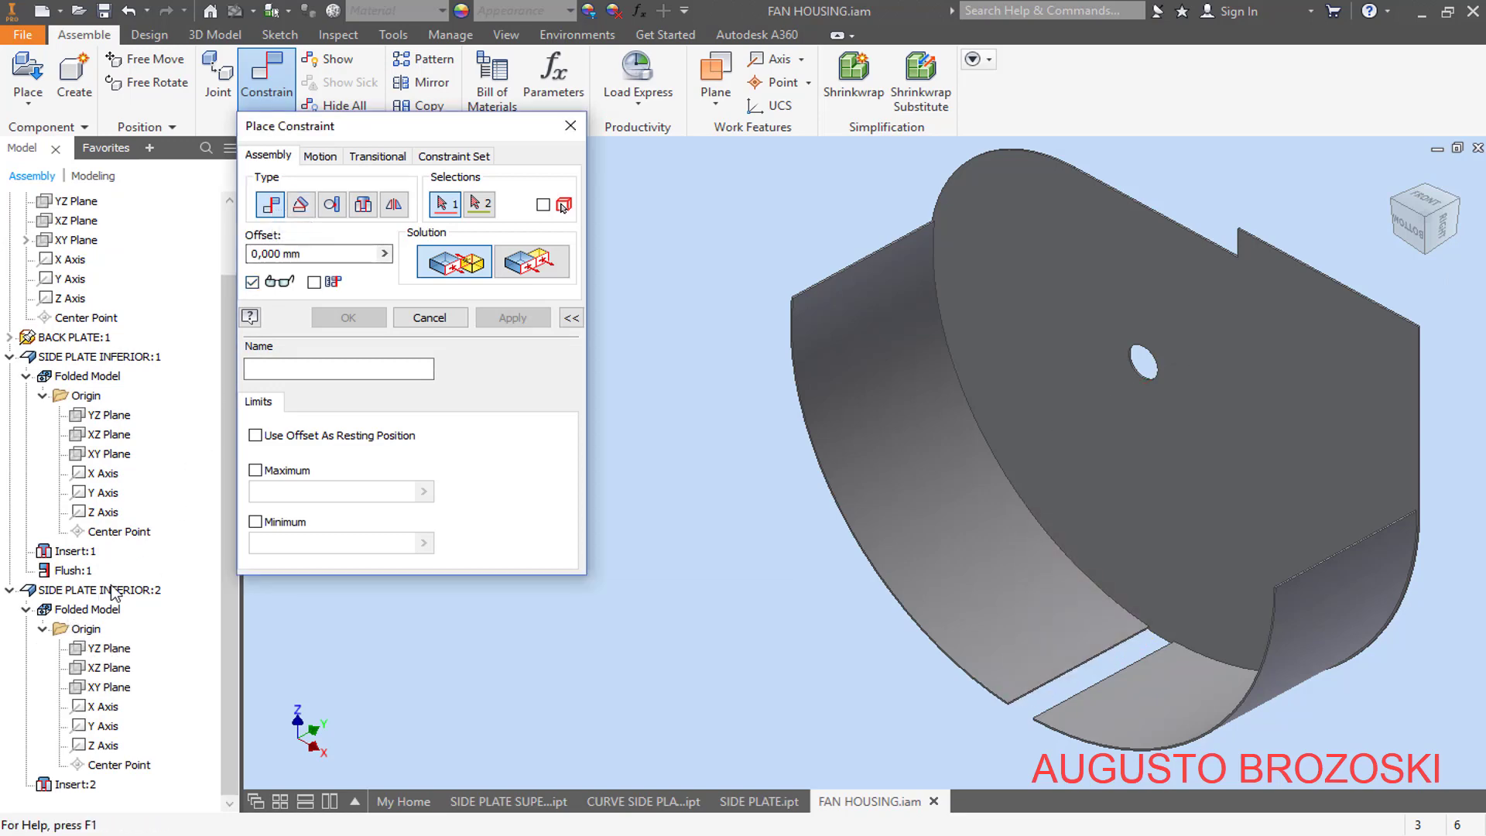
click(114, 692)
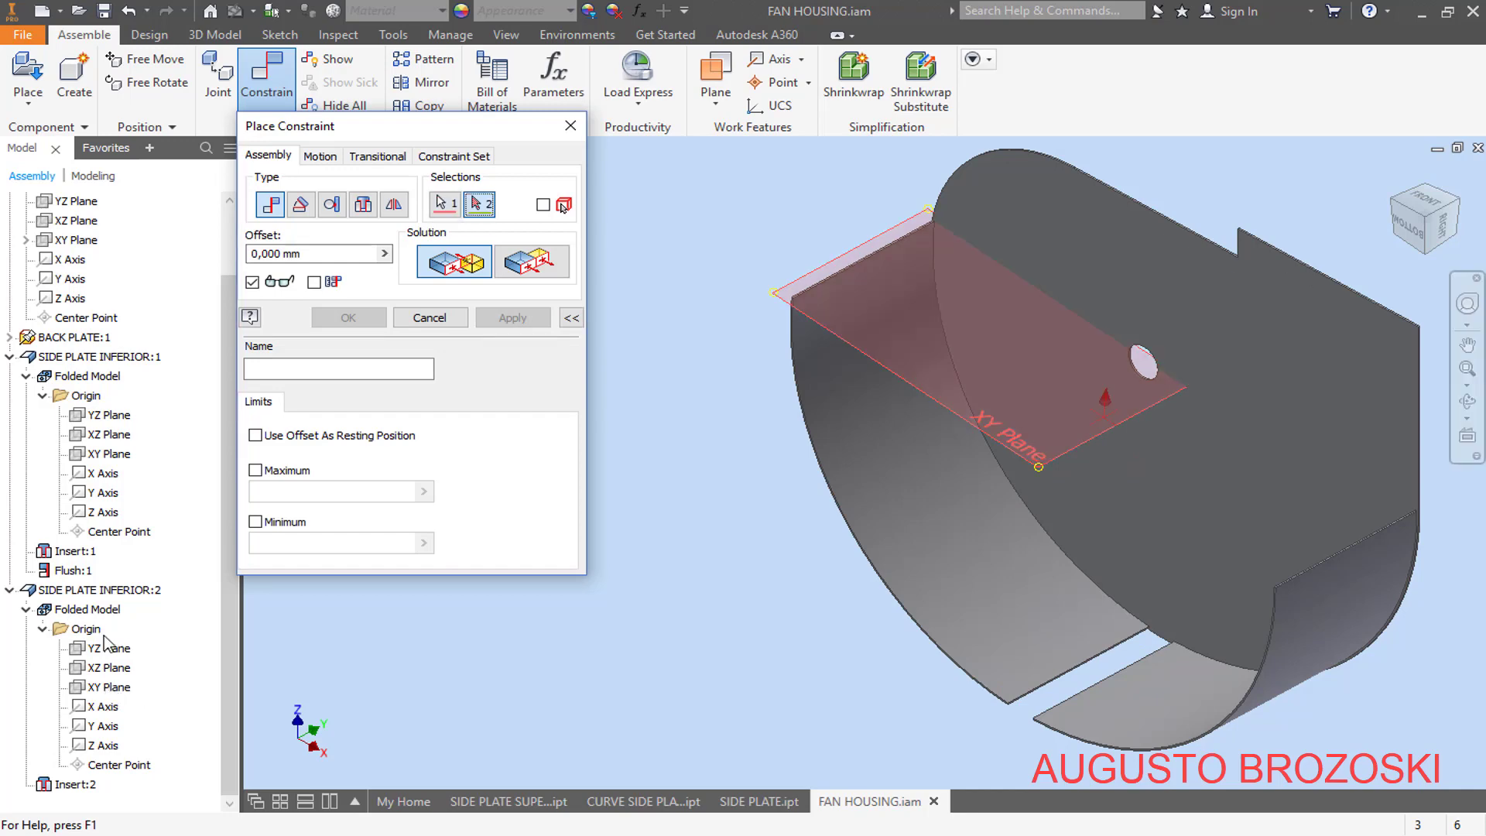
scroll(54, 399, up, 2)
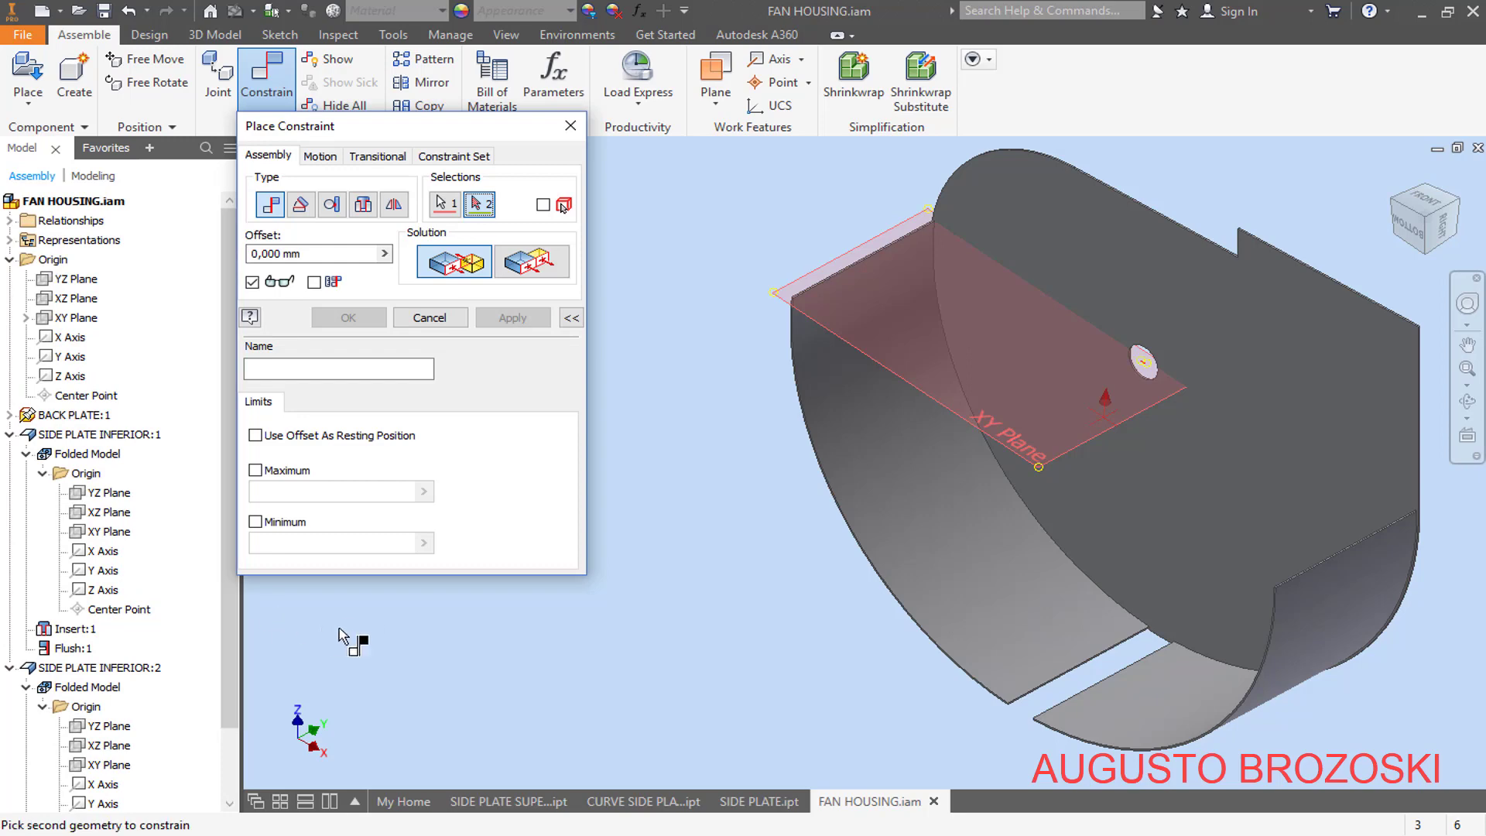
click(83, 323)
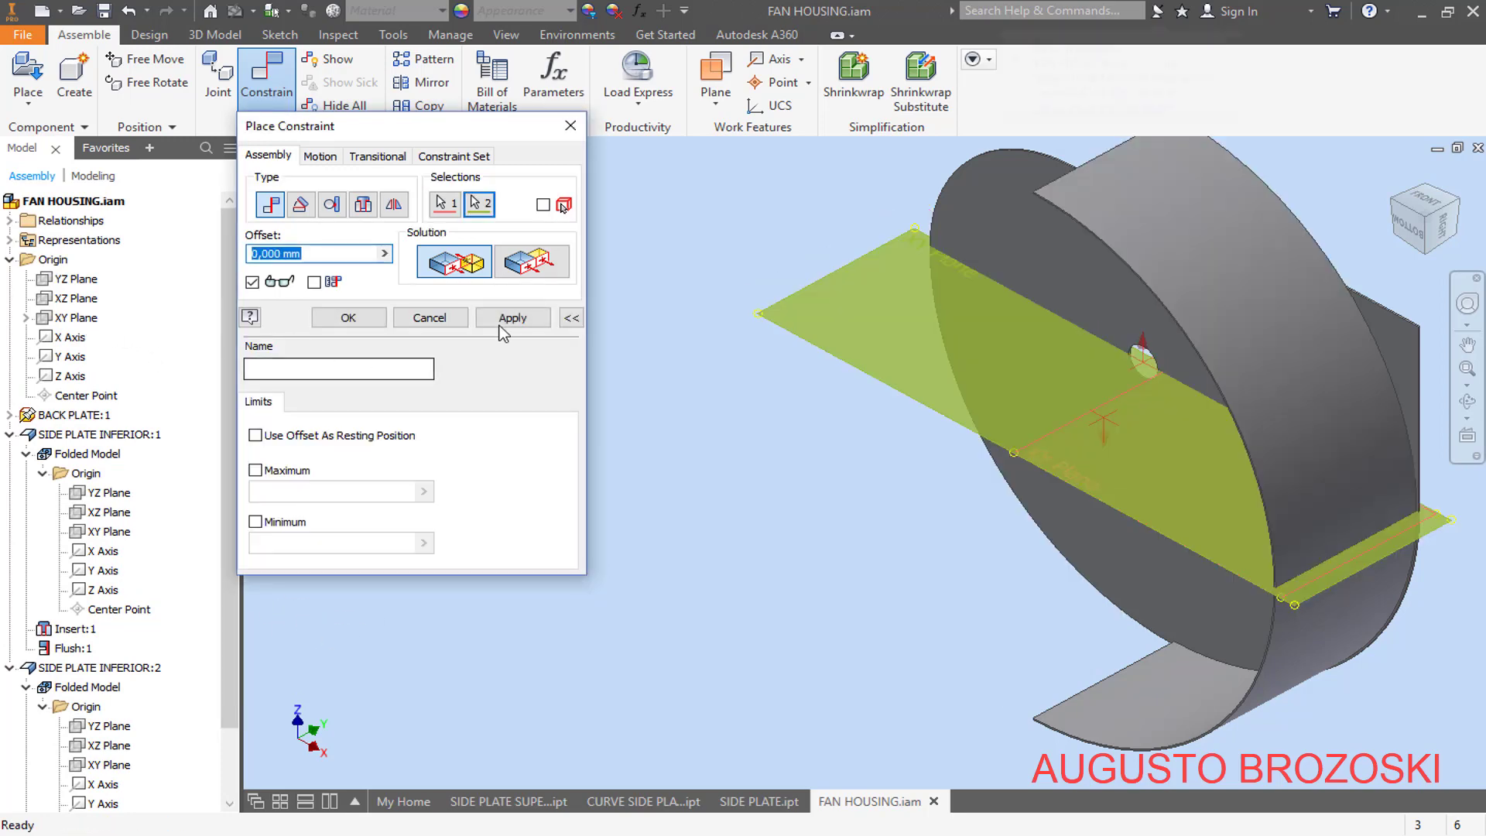
click(529, 263)
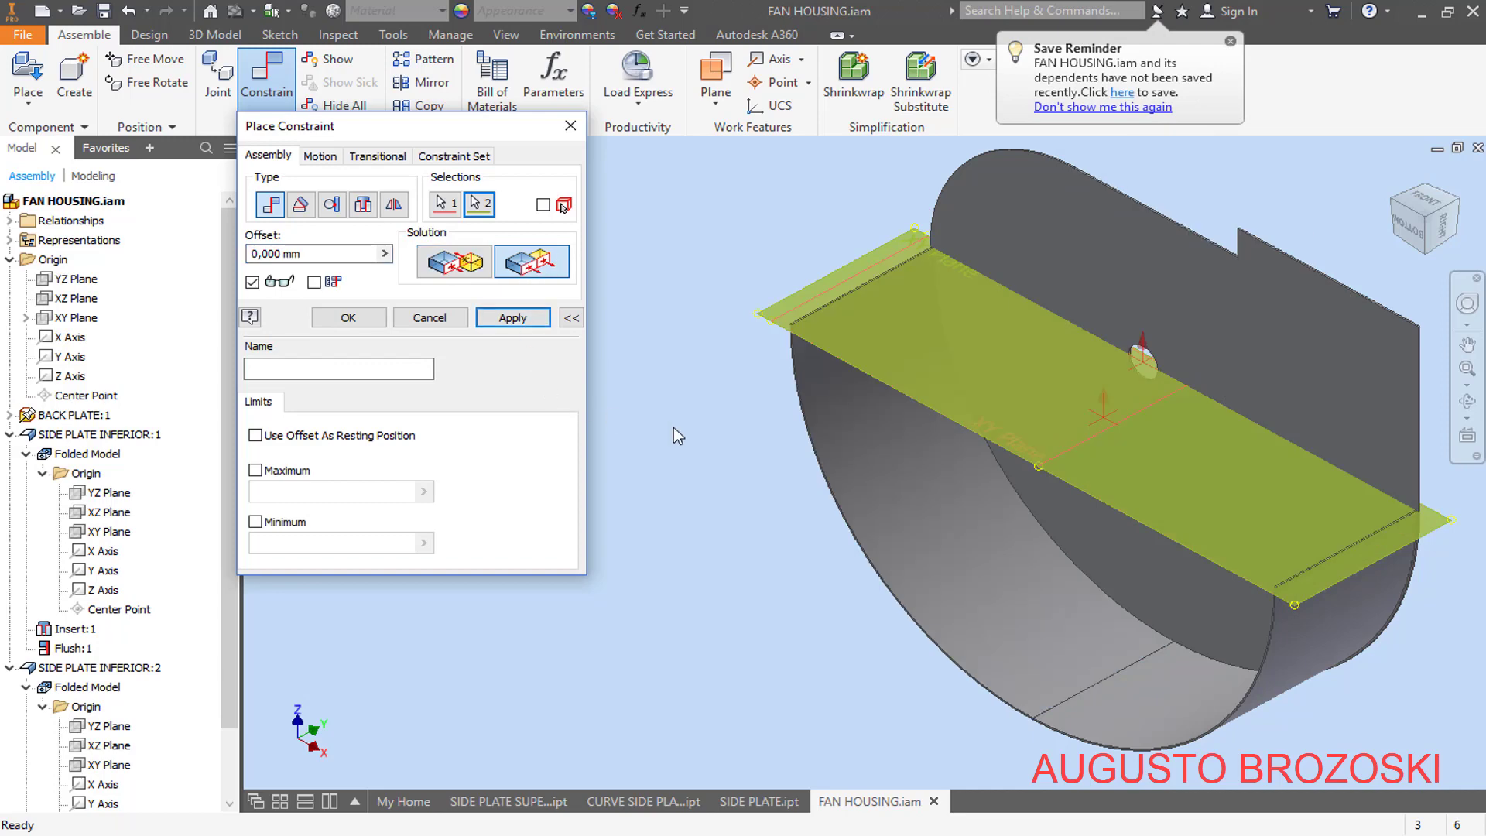
click(512, 319)
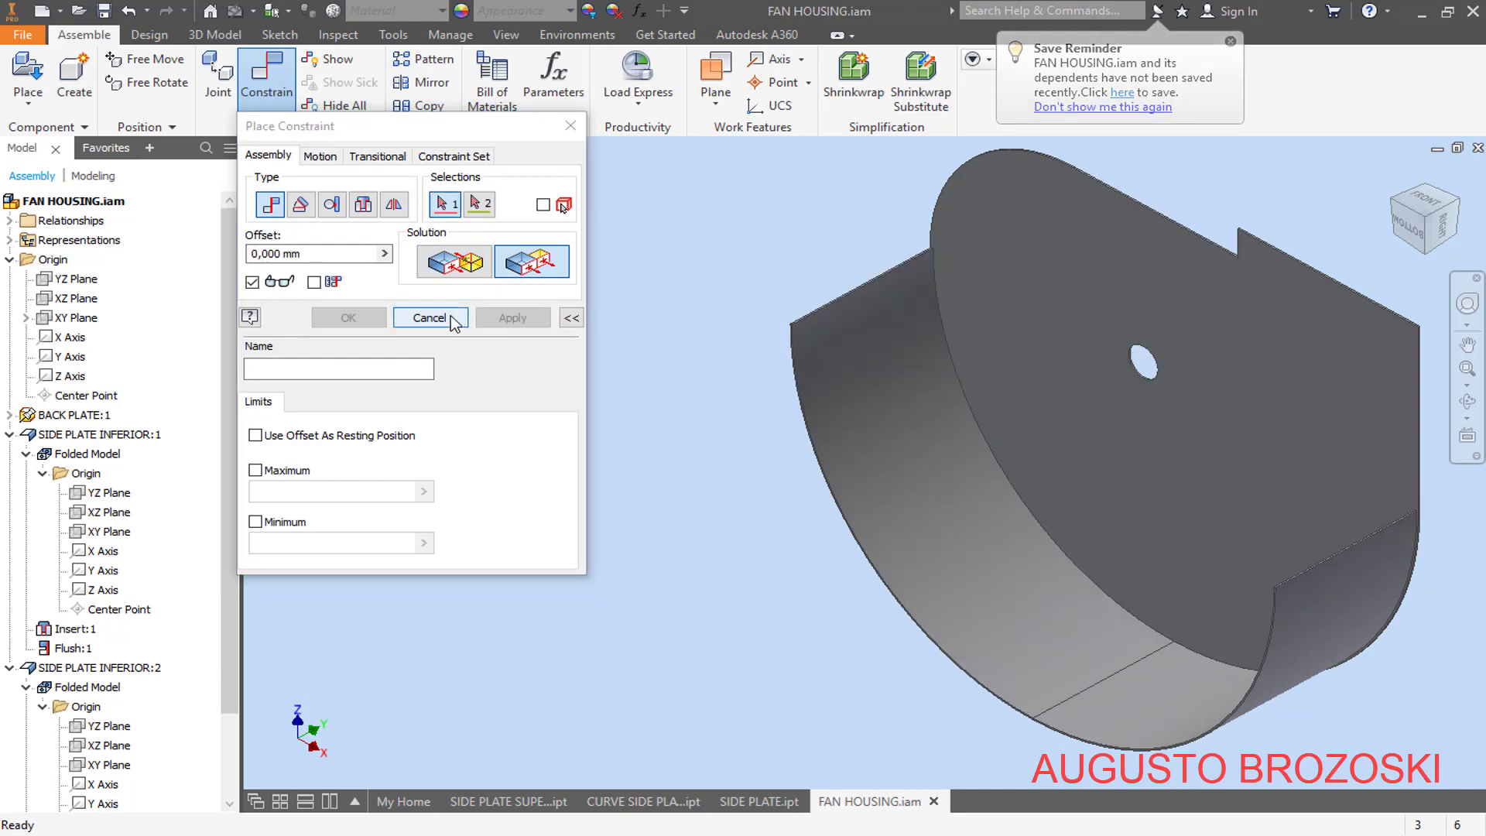
click(451, 316)
drag(883, 436, 753, 456)
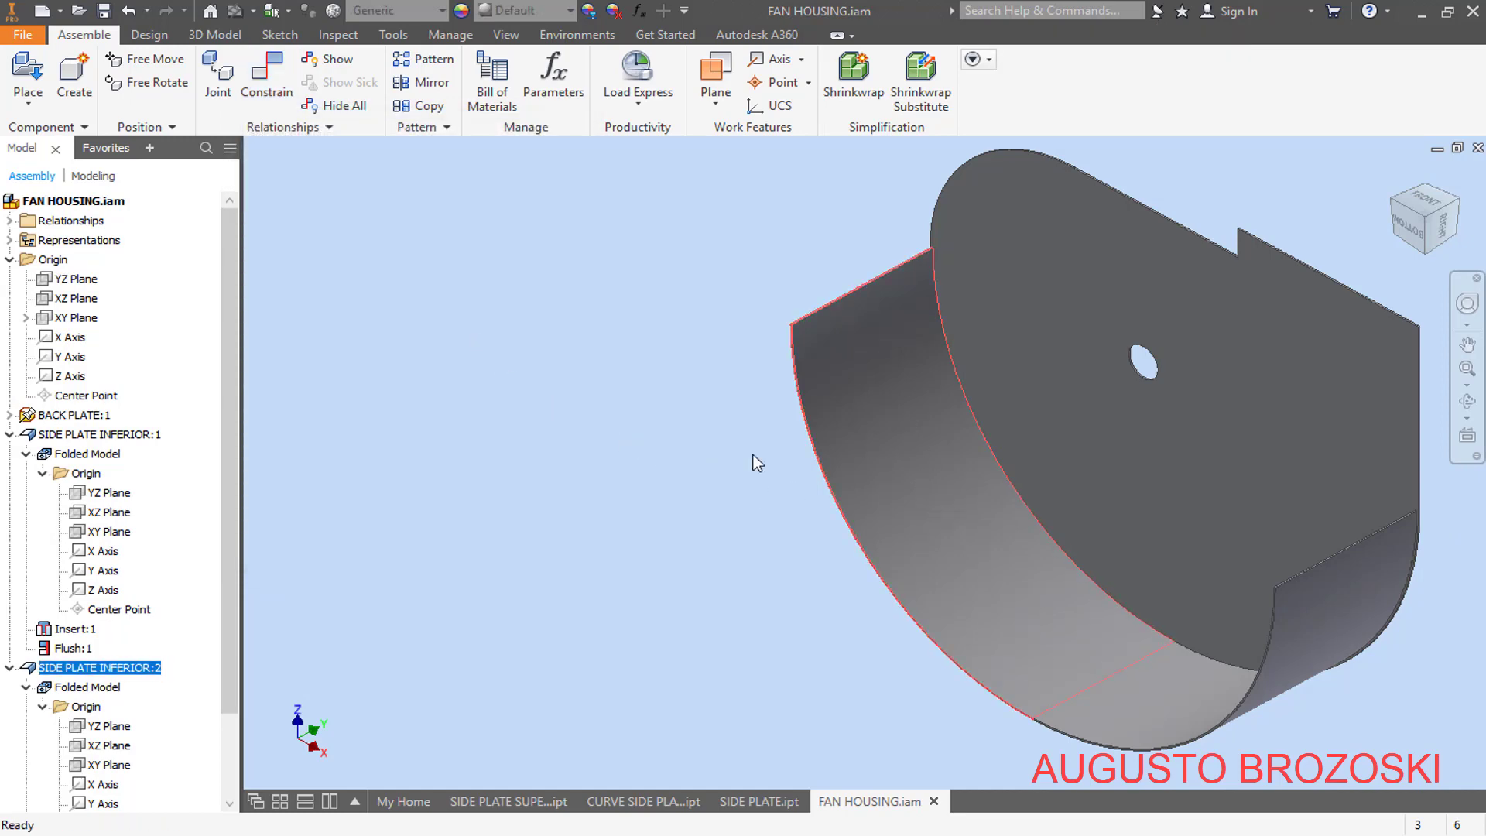
click(683, 479)
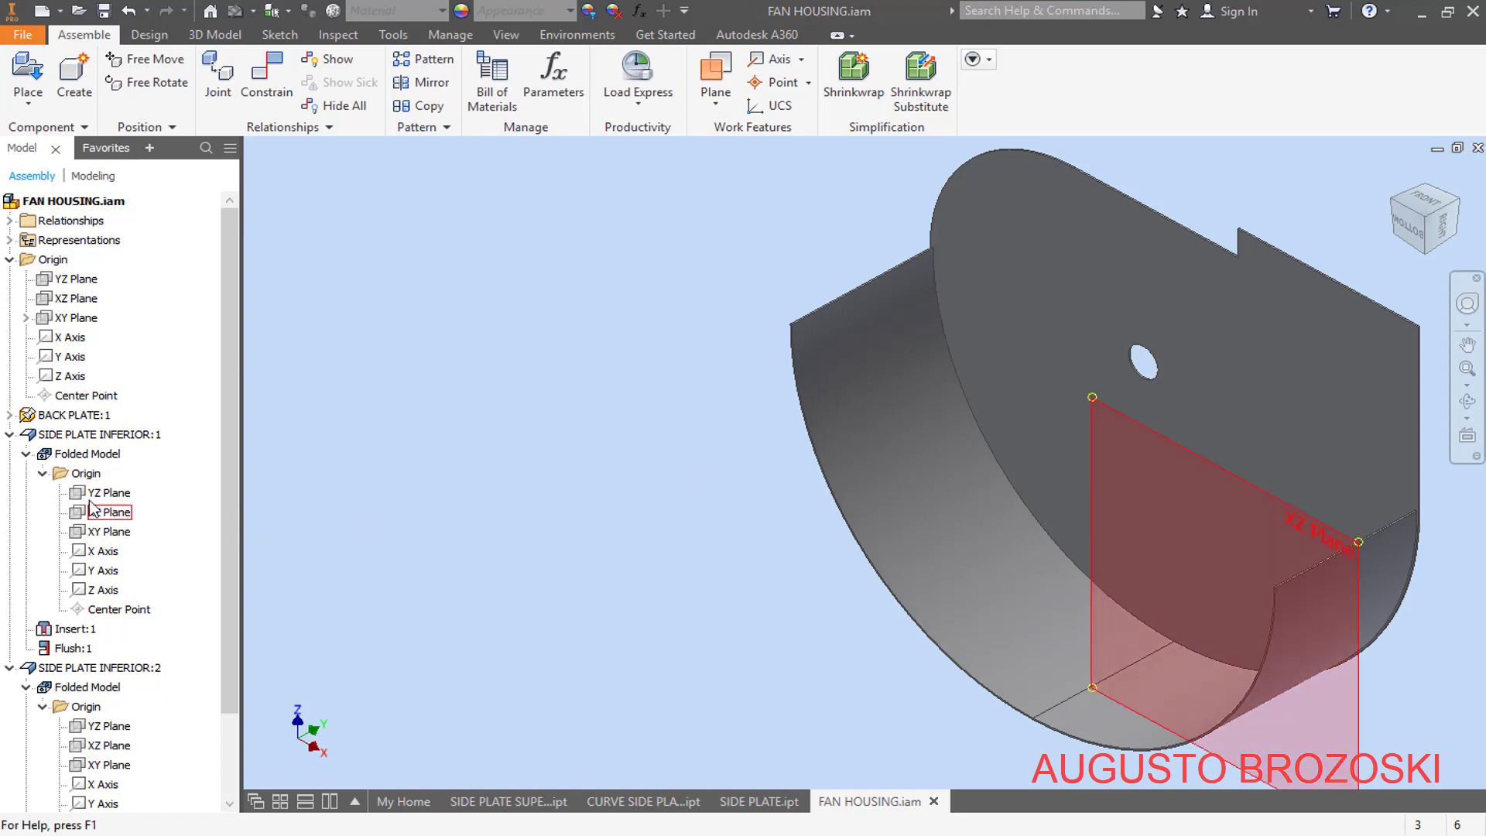
- Collapse both inferior side plates and the Origin folder in the model tree
click(10, 434)
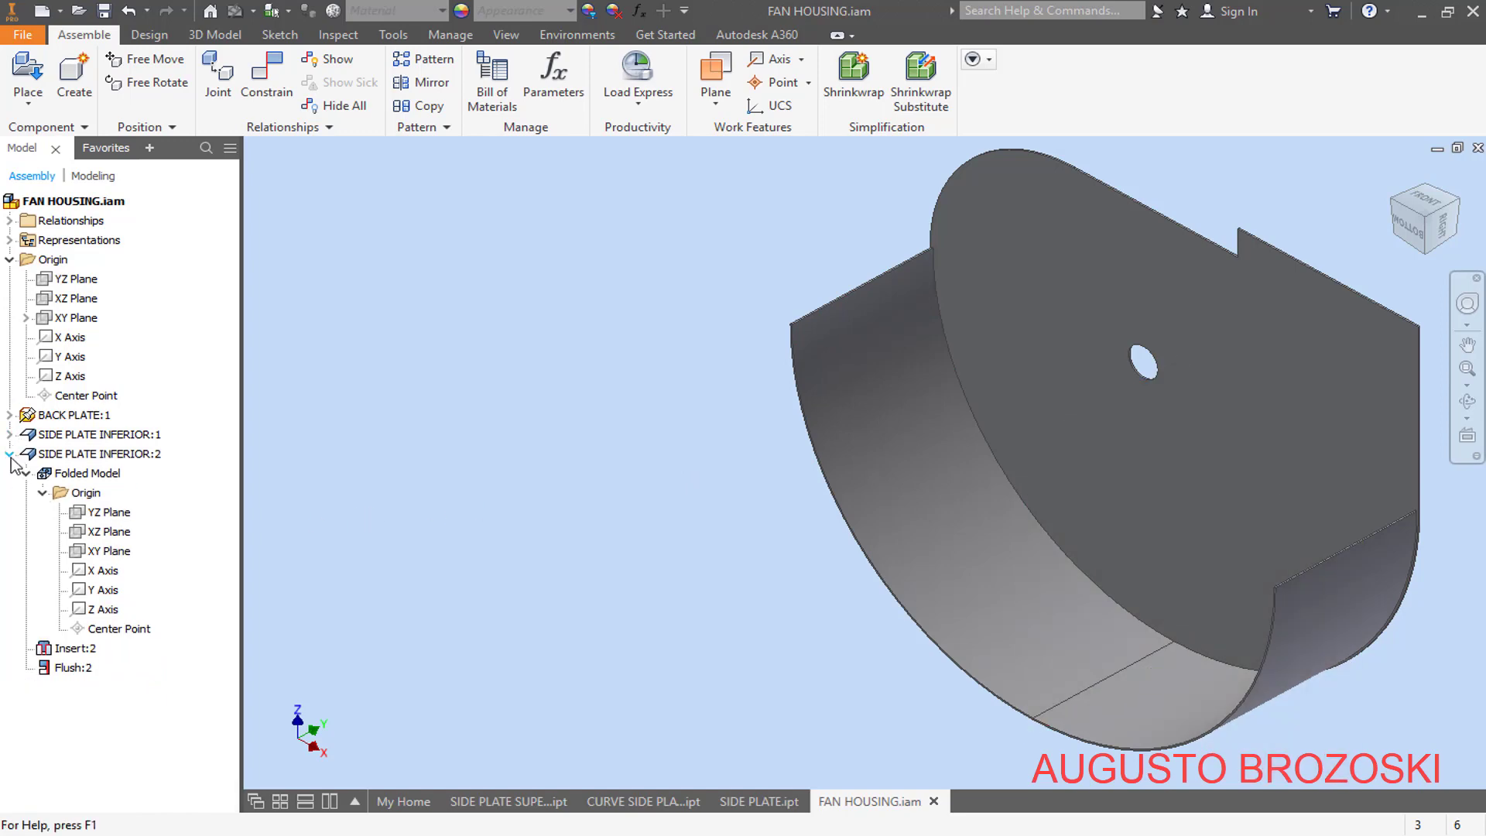
click(9, 455)
click(9, 260)
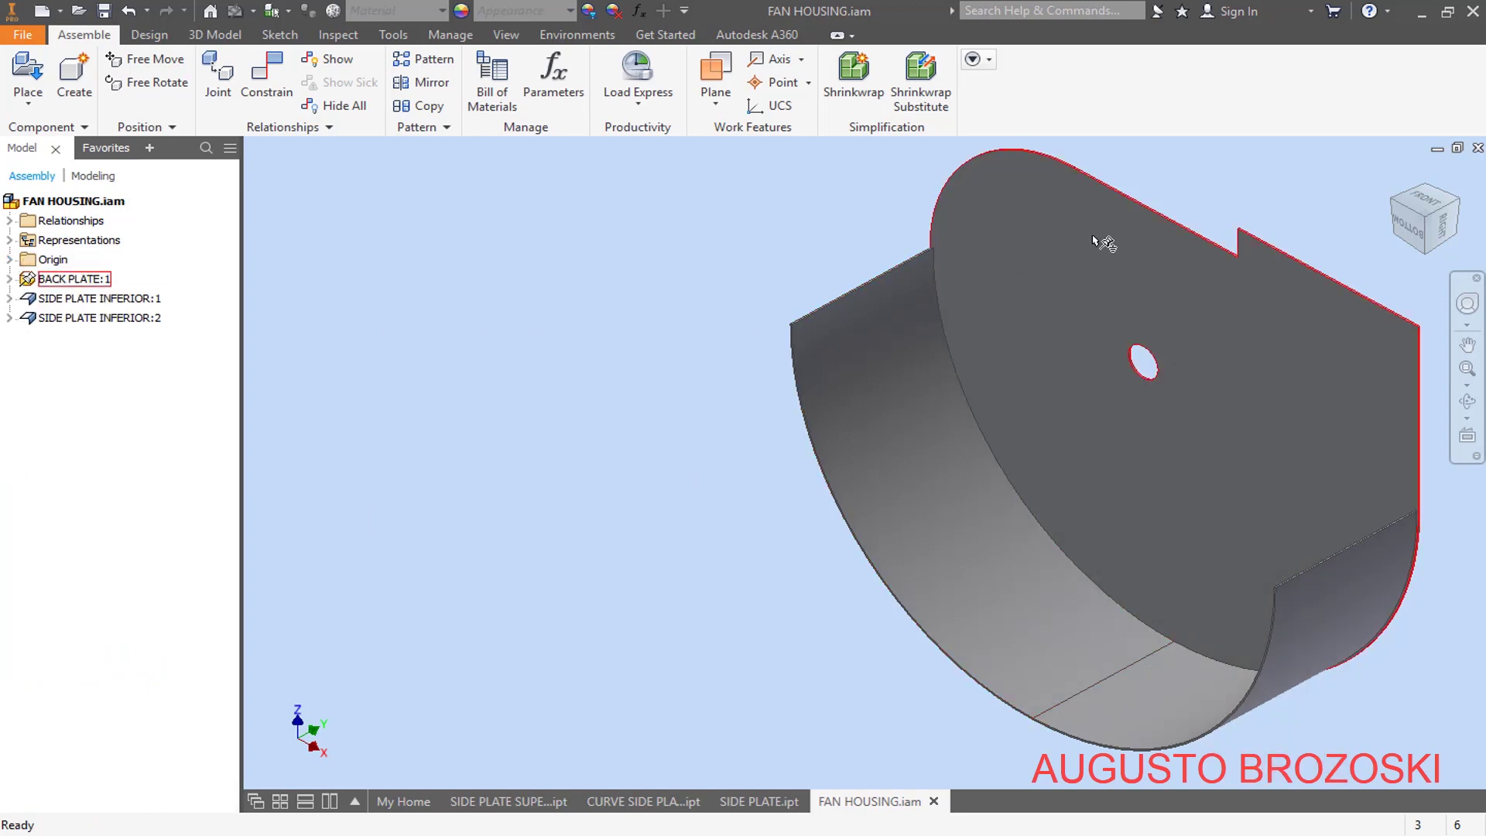
- Check the PDF drawing, return to the assembly and place one SIDE PLATE SUPERIOR beside the upper arc of the back plate
click(1391, 177)
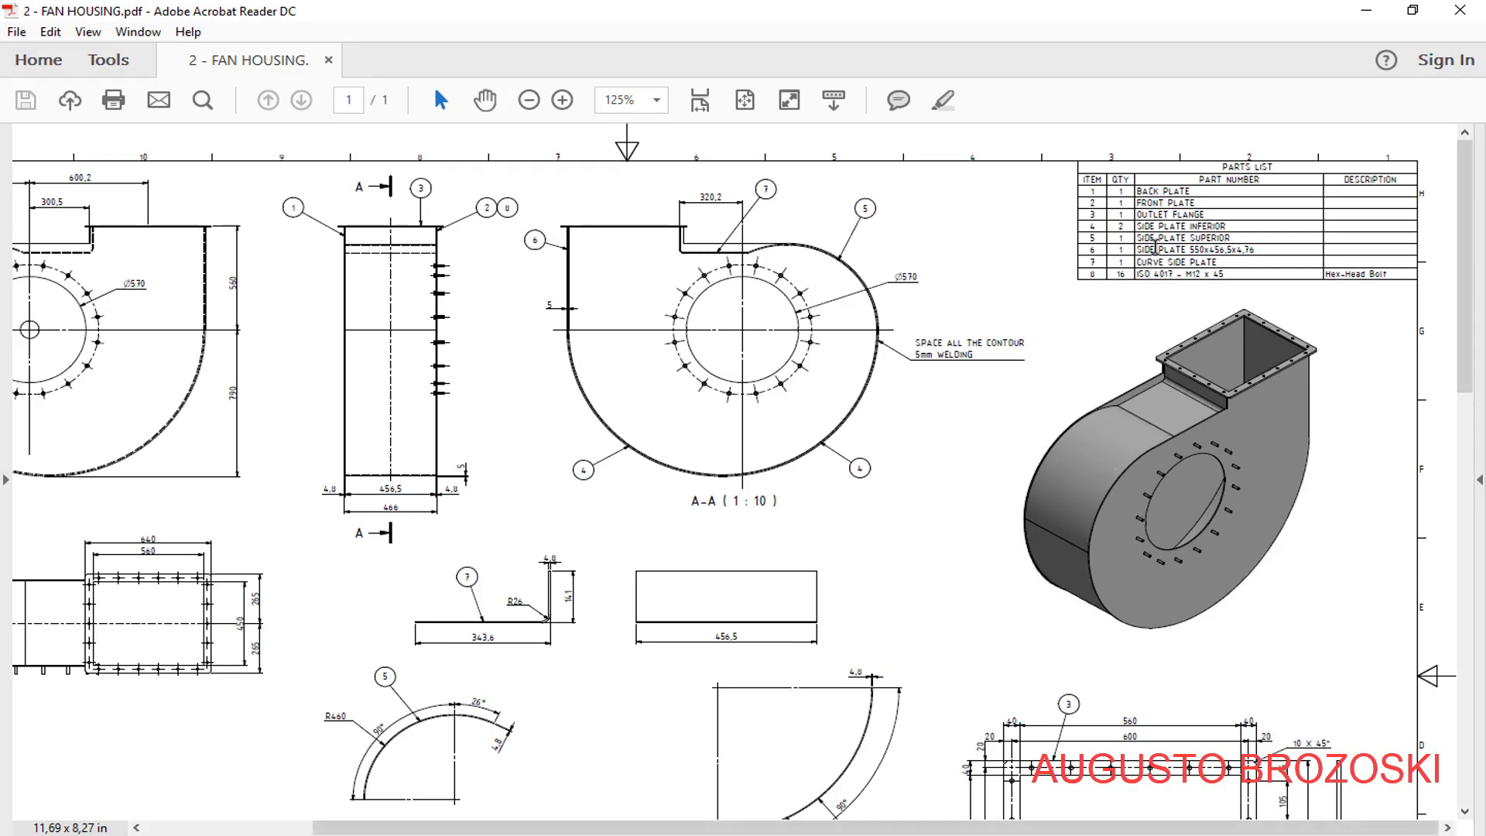
click(1366, 10)
click(28, 72)
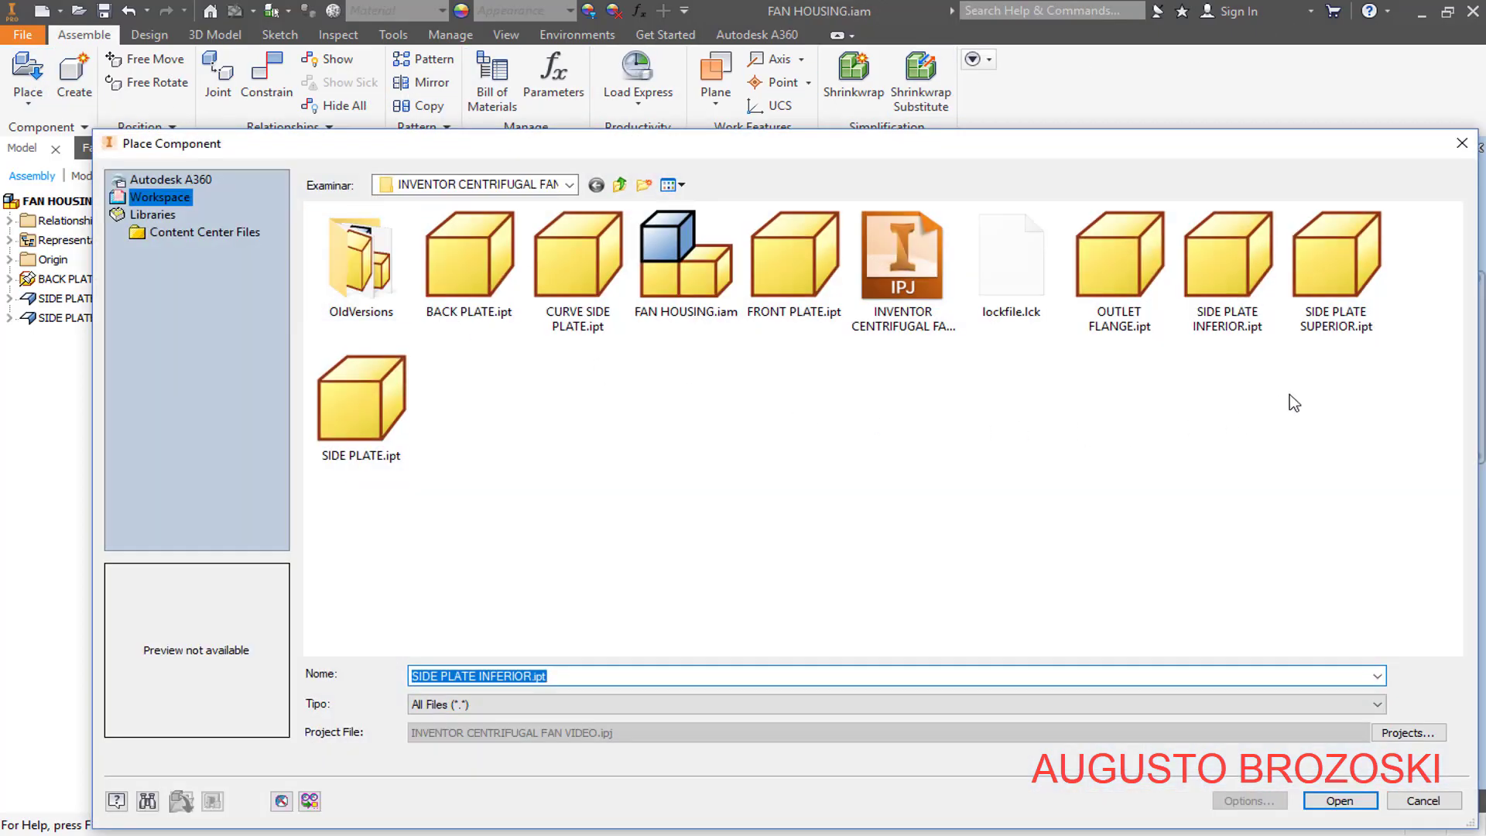
click(1349, 265)
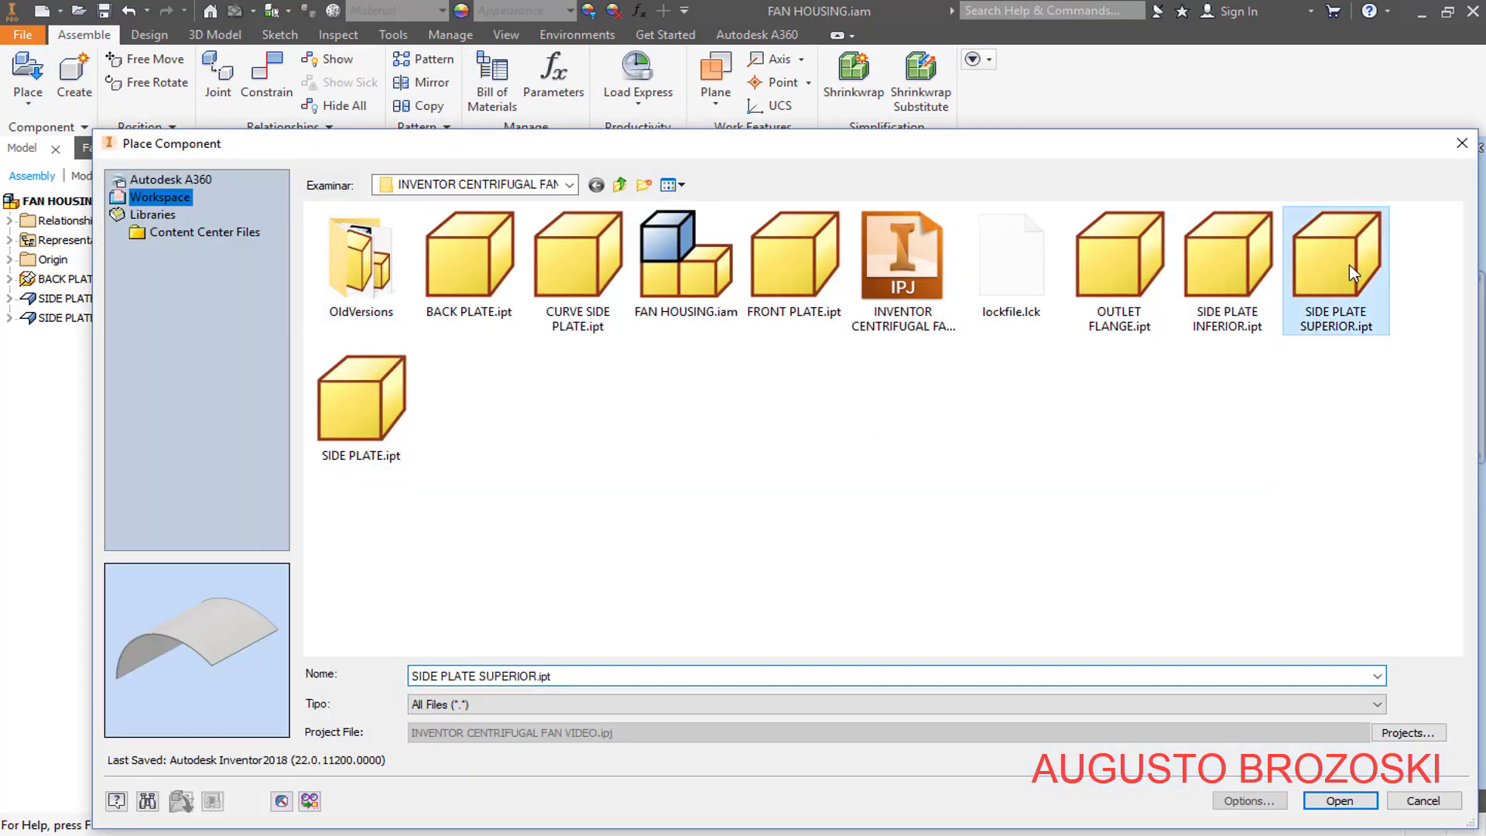
click(1339, 801)
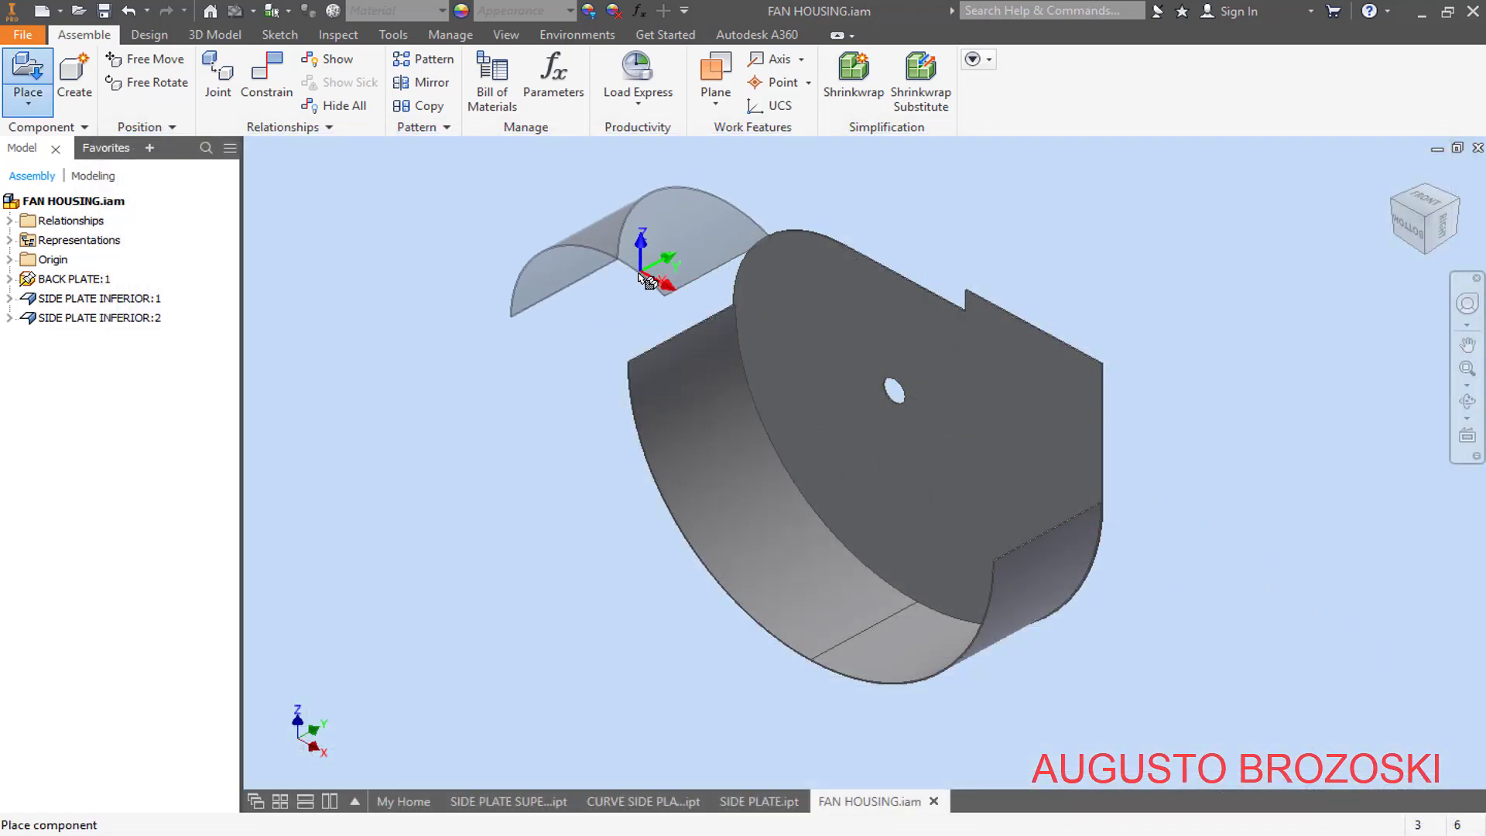
click(620, 301)
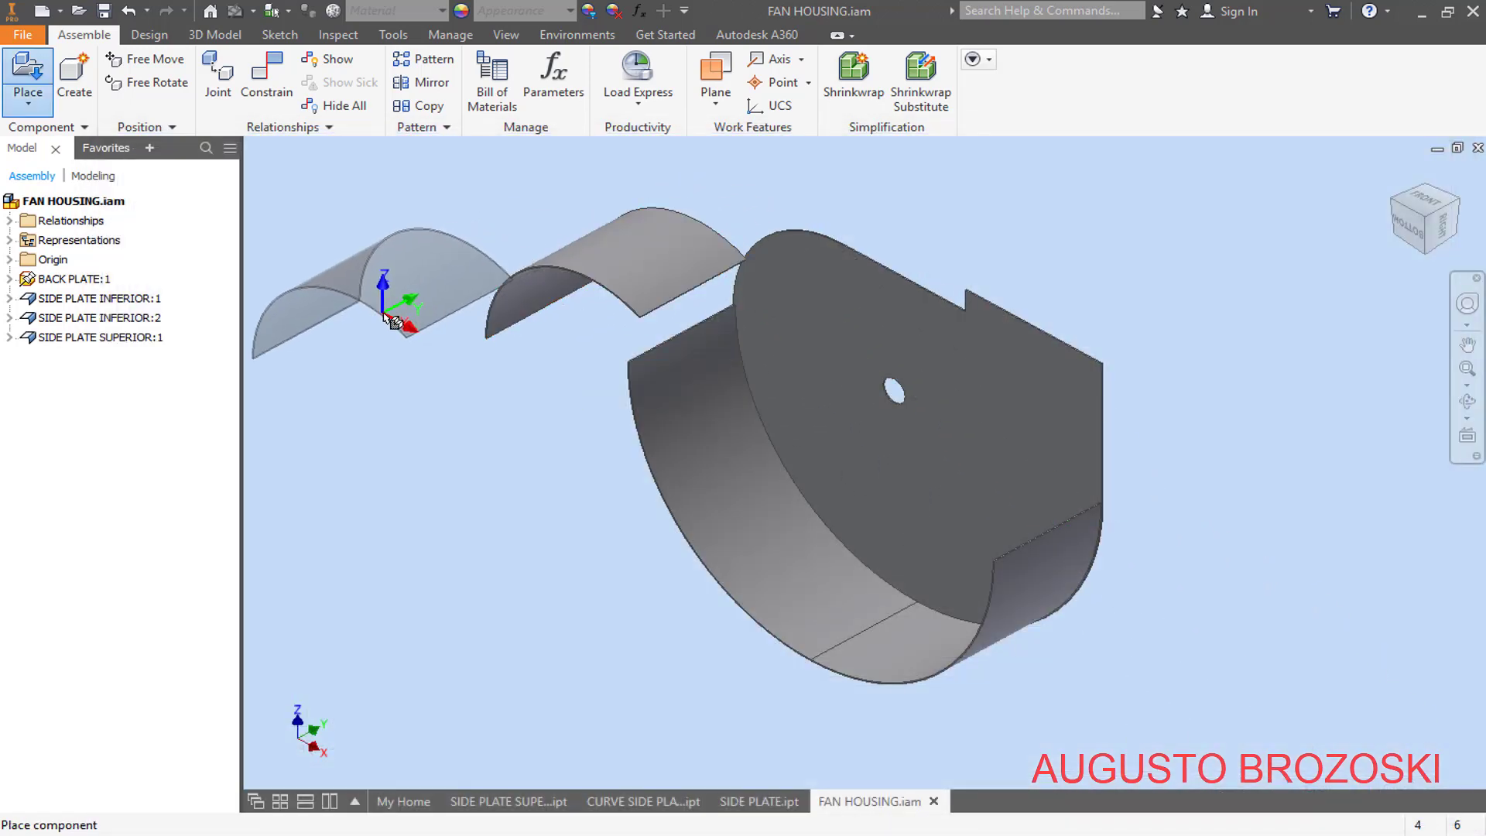
key(Escape)
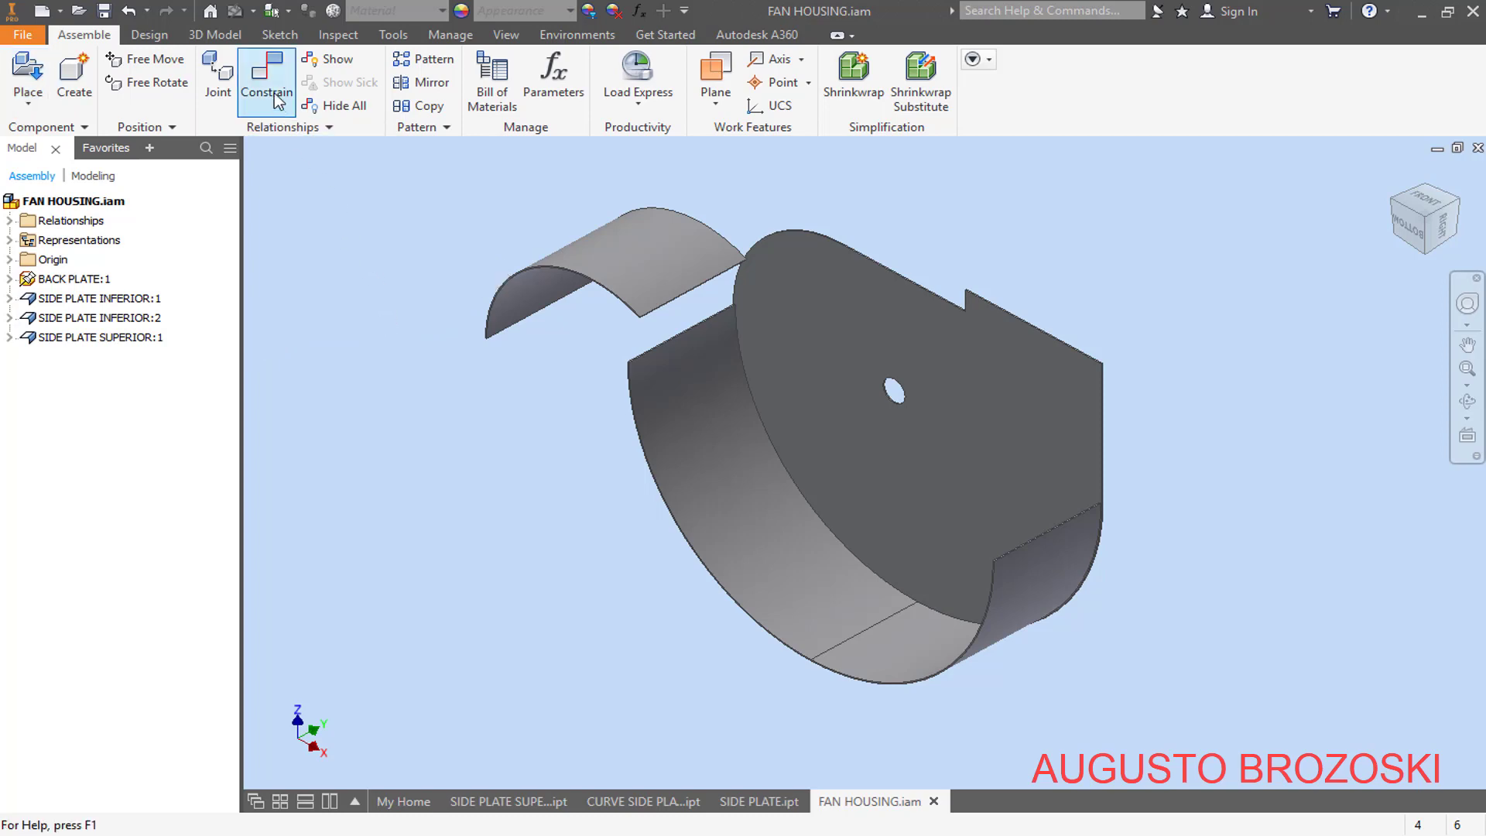
- Apply an Insert constraint with 0 mm offset between the superior side plate's rear curved edge and the back plate's upper arc
click(292, 108)
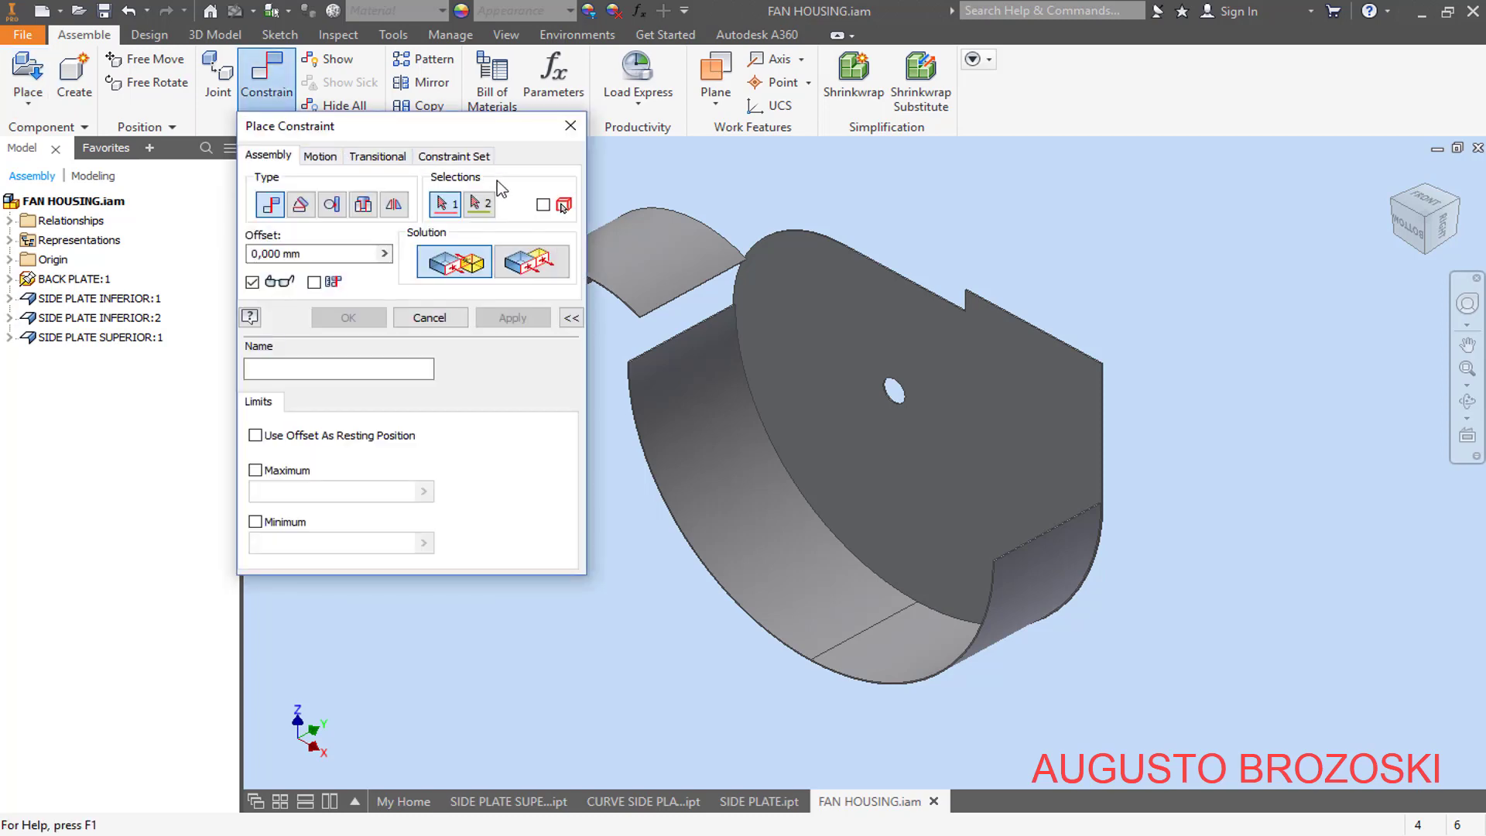
click(363, 205)
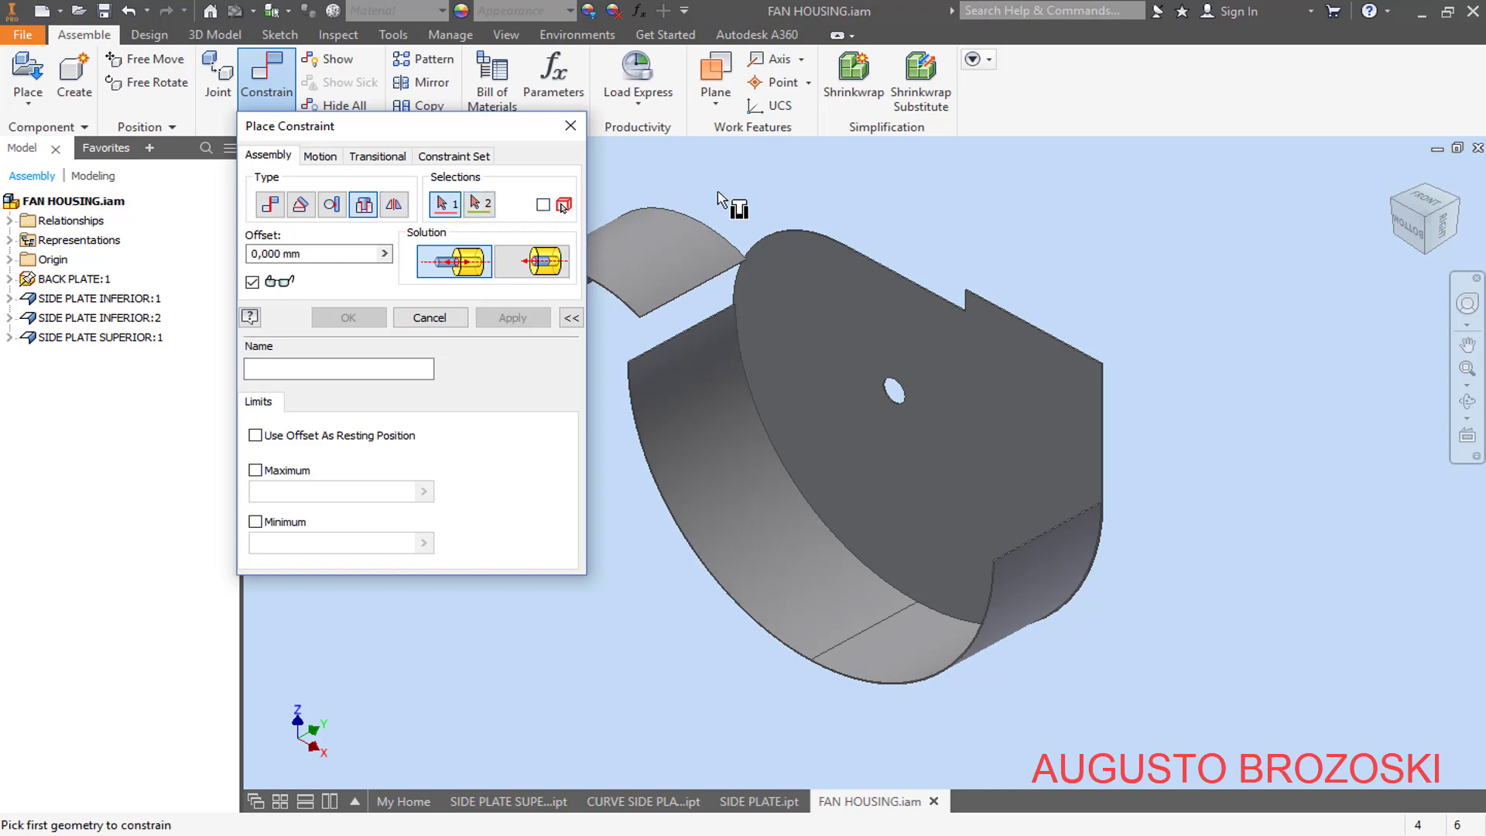
scroll(735, 287, up, 5)
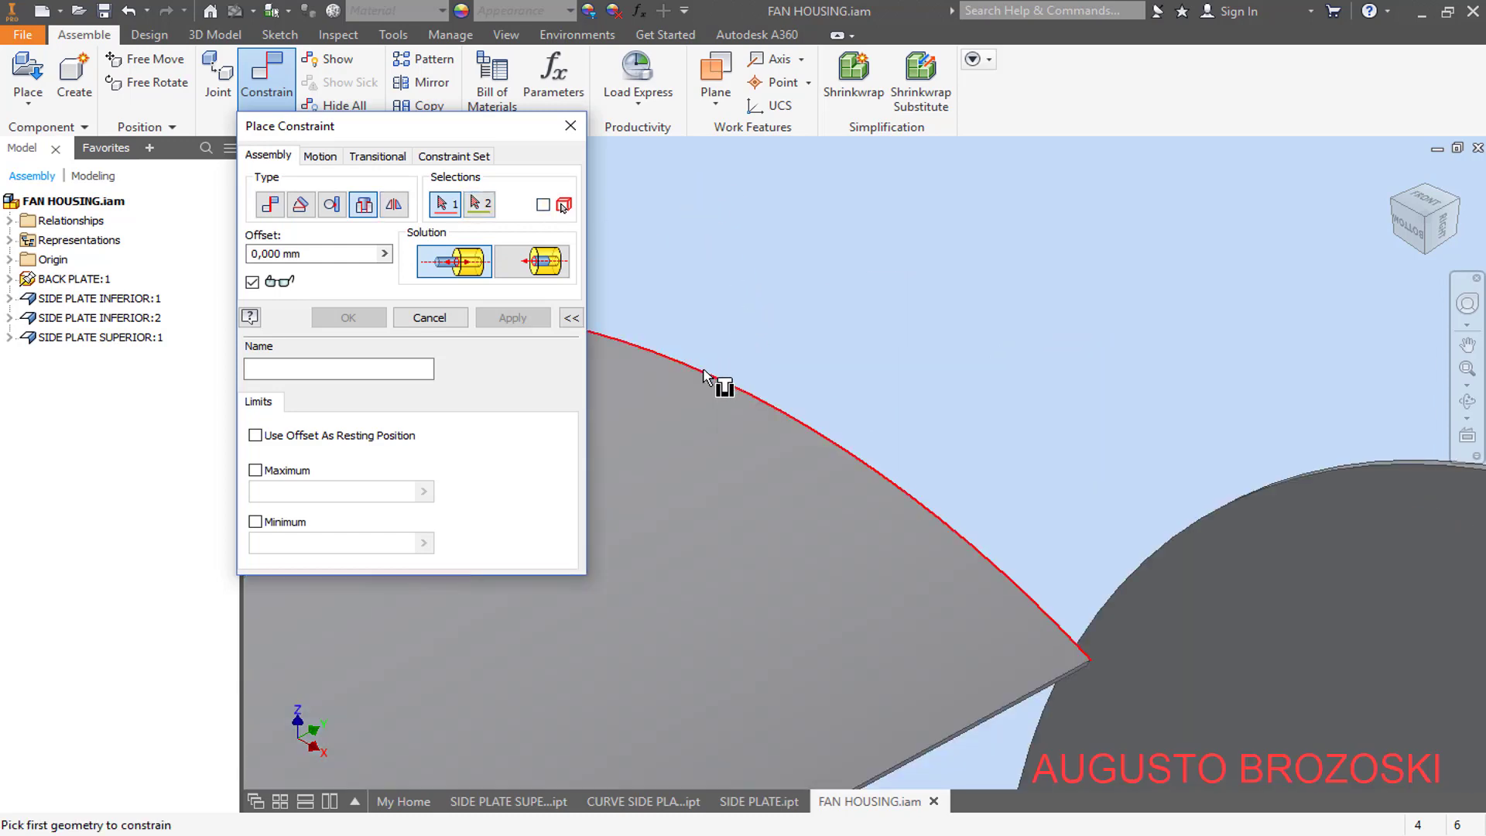
click(705, 378)
scroll(766, 352, down, 3)
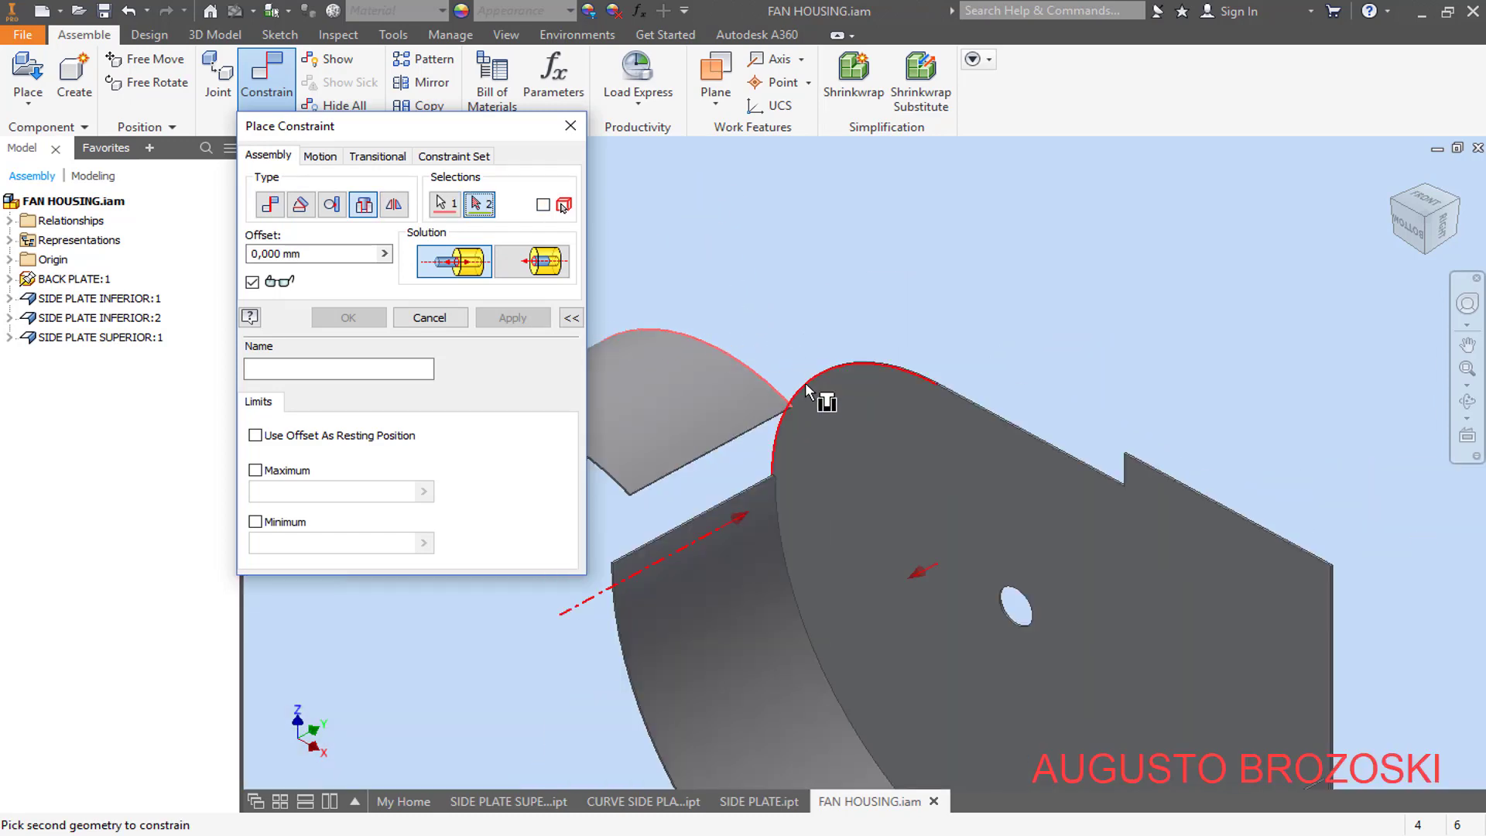
scroll(824, 399, up, 3)
click(830, 365)
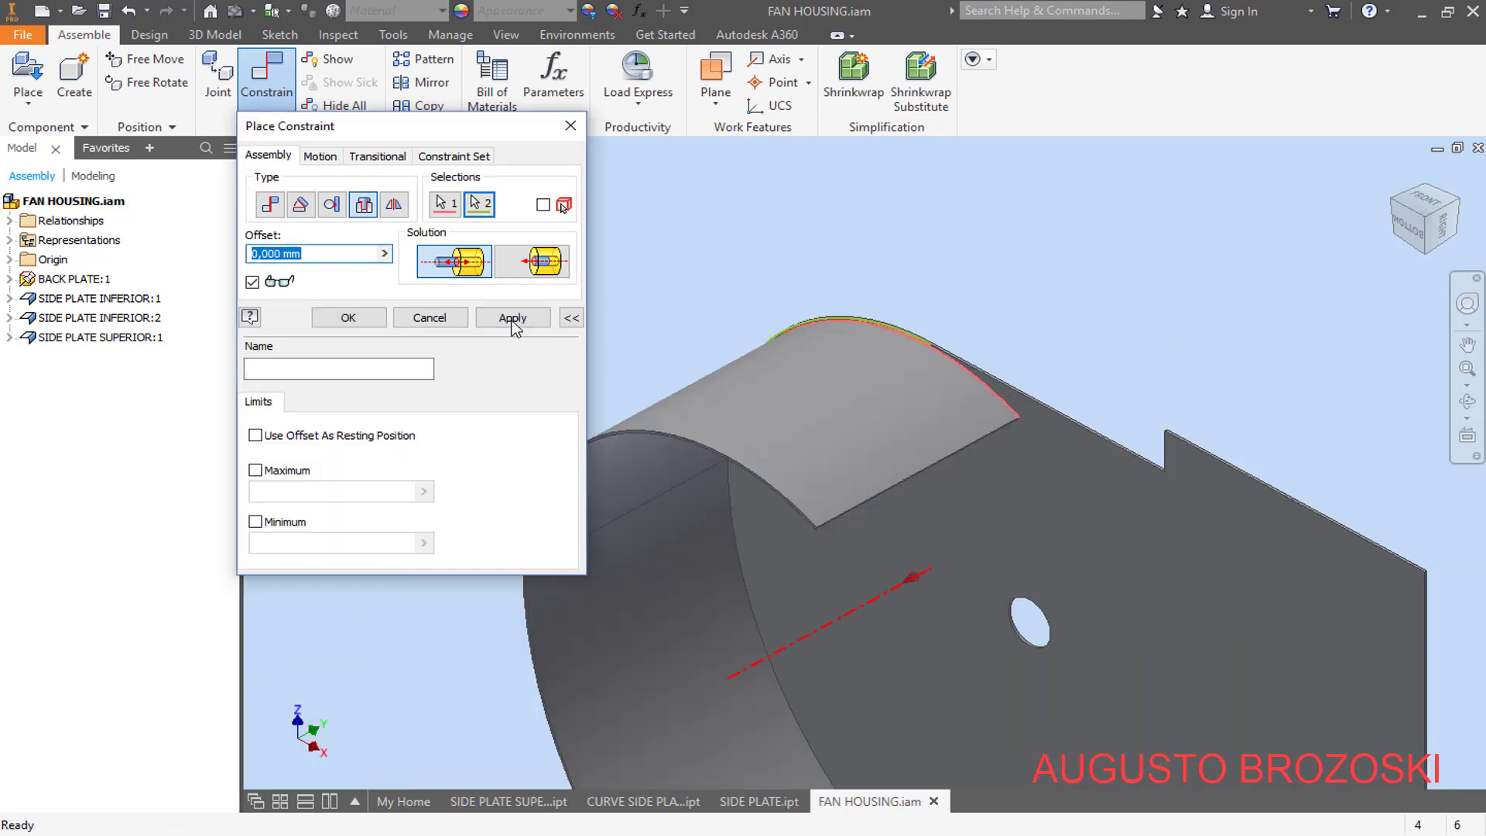
click(512, 319)
- Apply a Flush constraint with 0 mm offset between the superior side plate's XY Plane and the assembly's XY Plane, and check the plate
scroll(869, 305, down, 3)
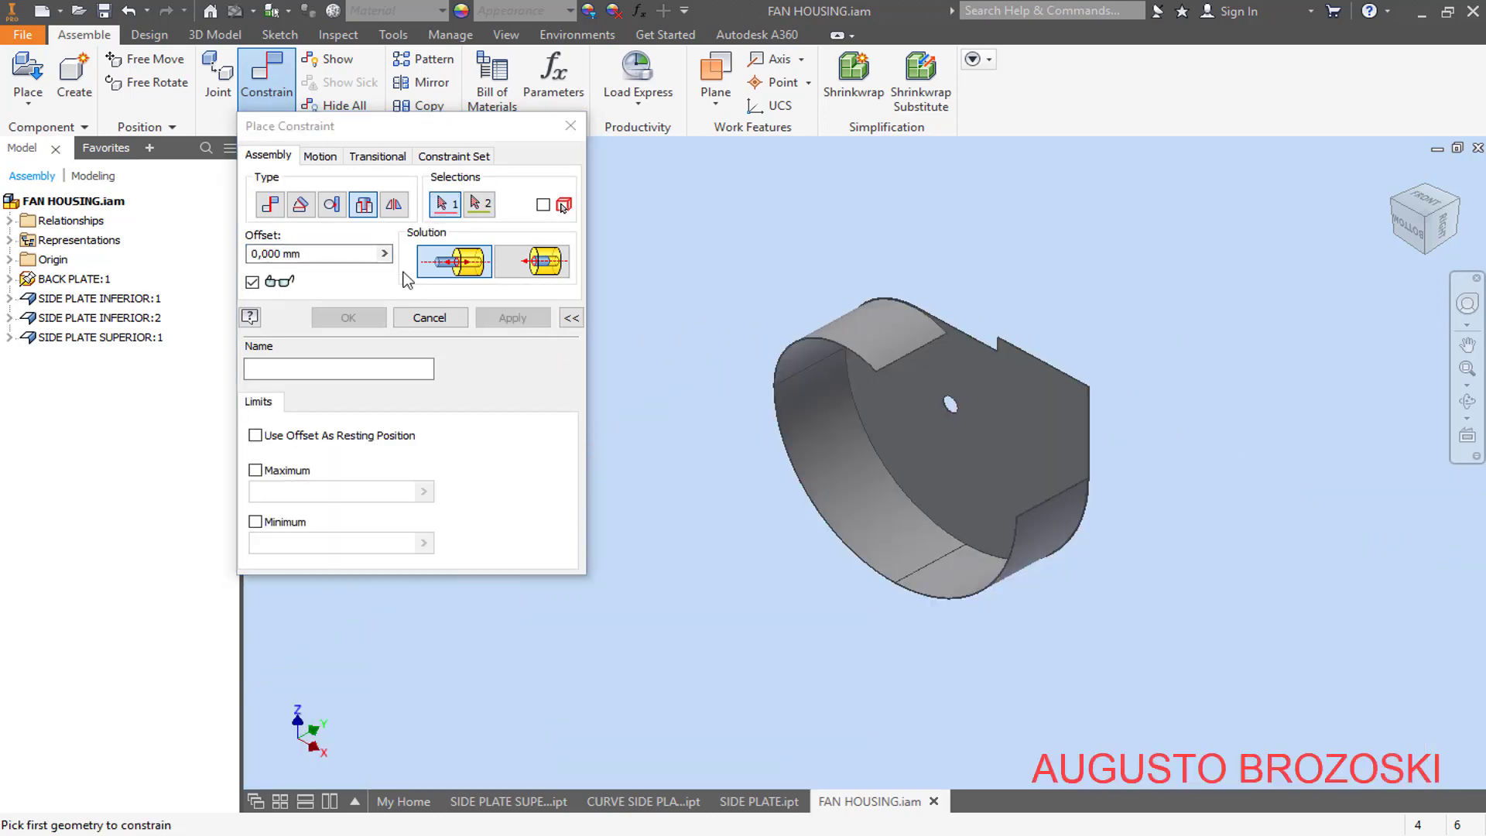
click(270, 205)
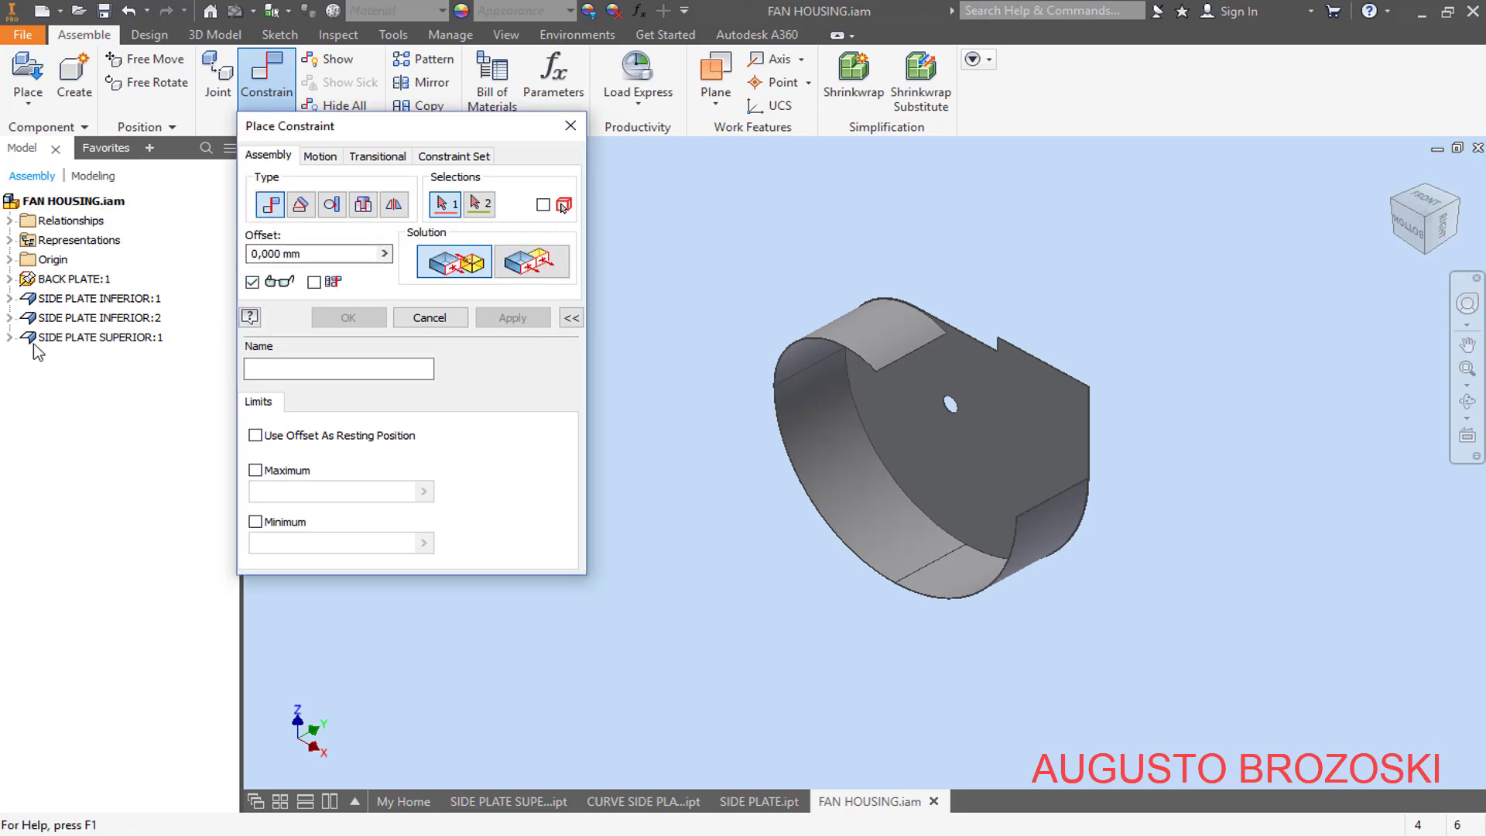
click(10, 337)
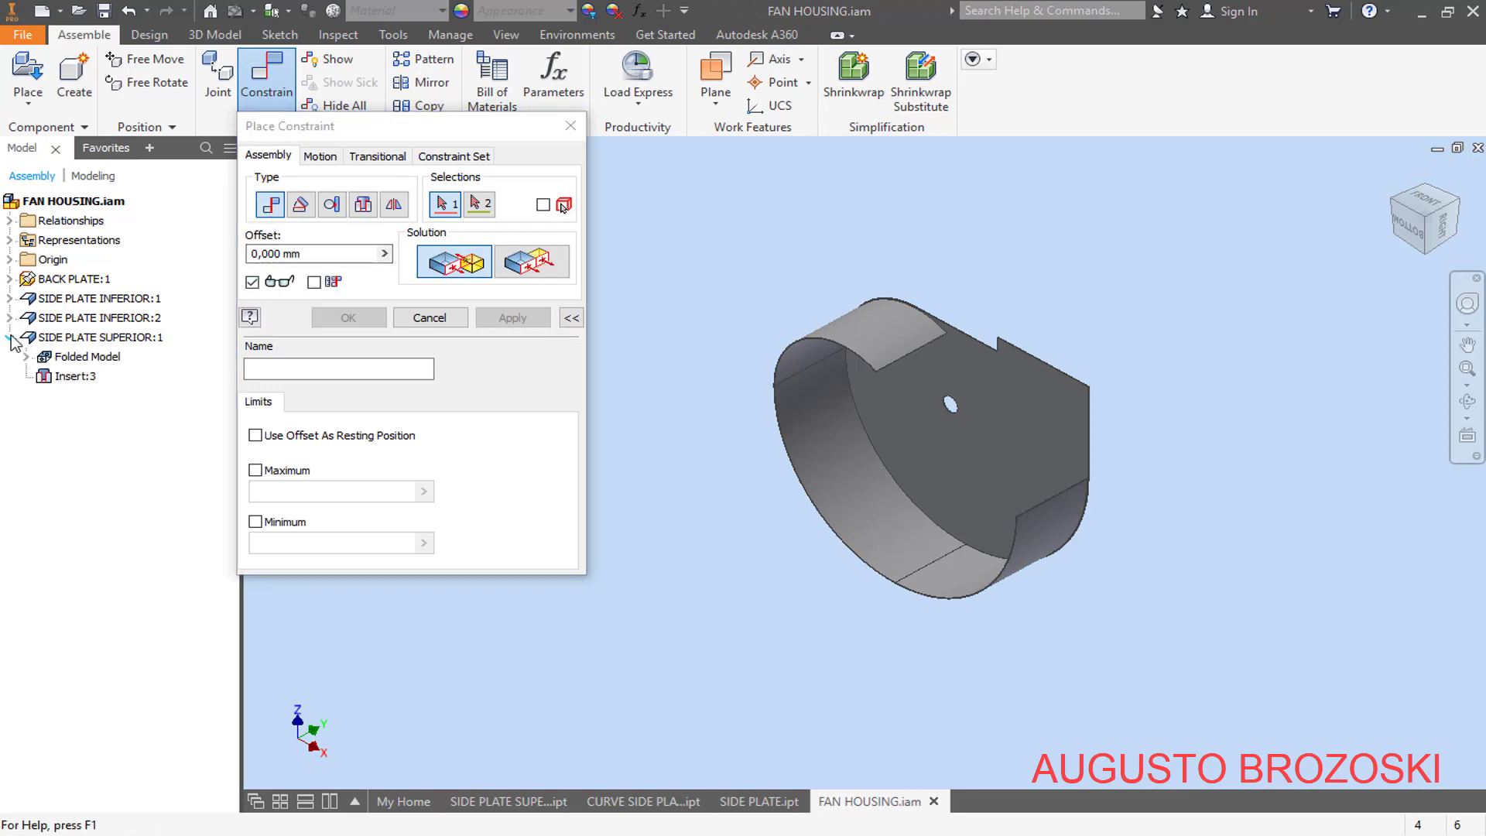
click(27, 357)
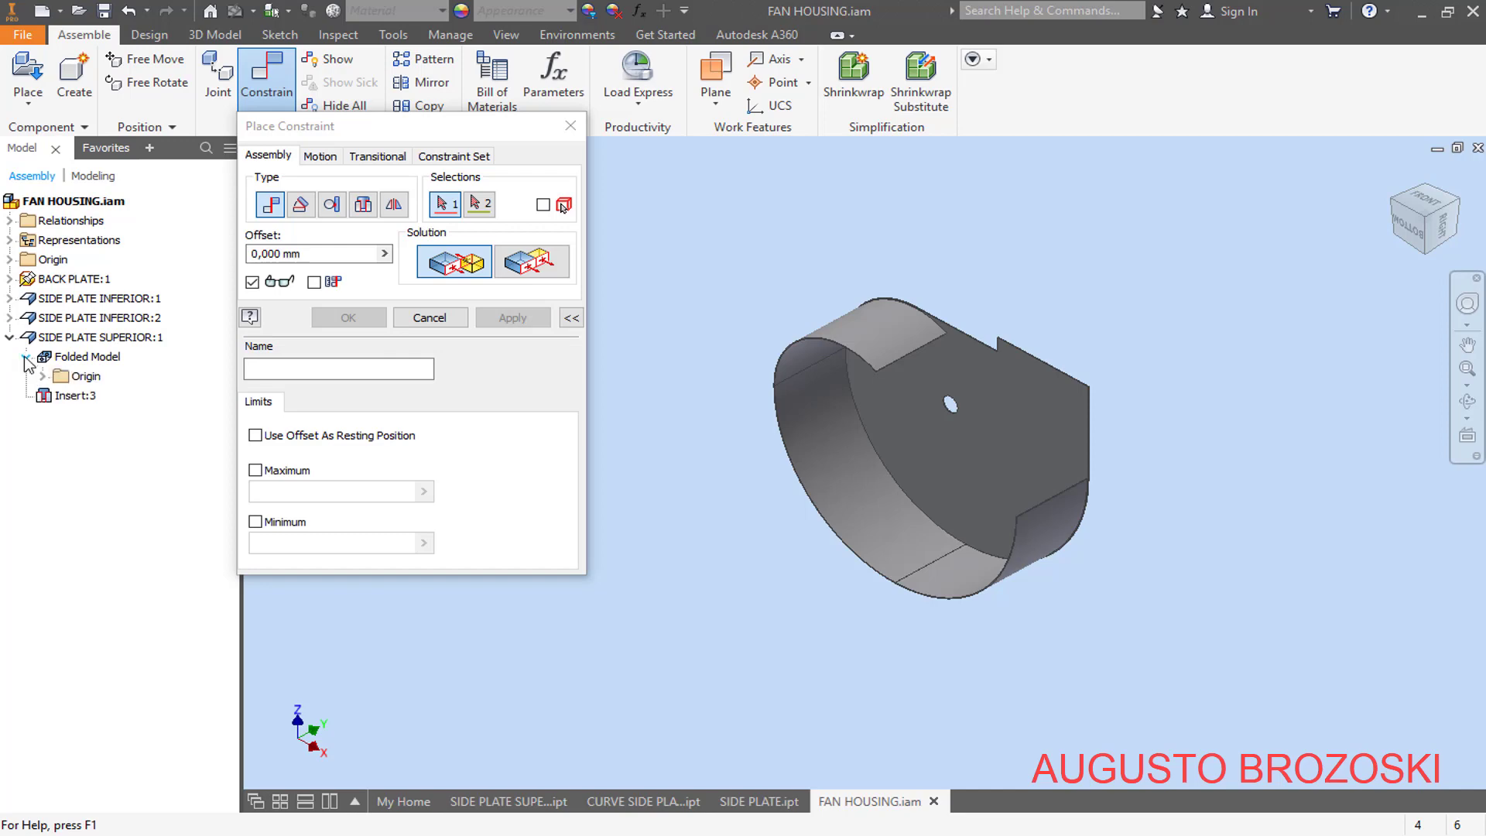
click(43, 377)
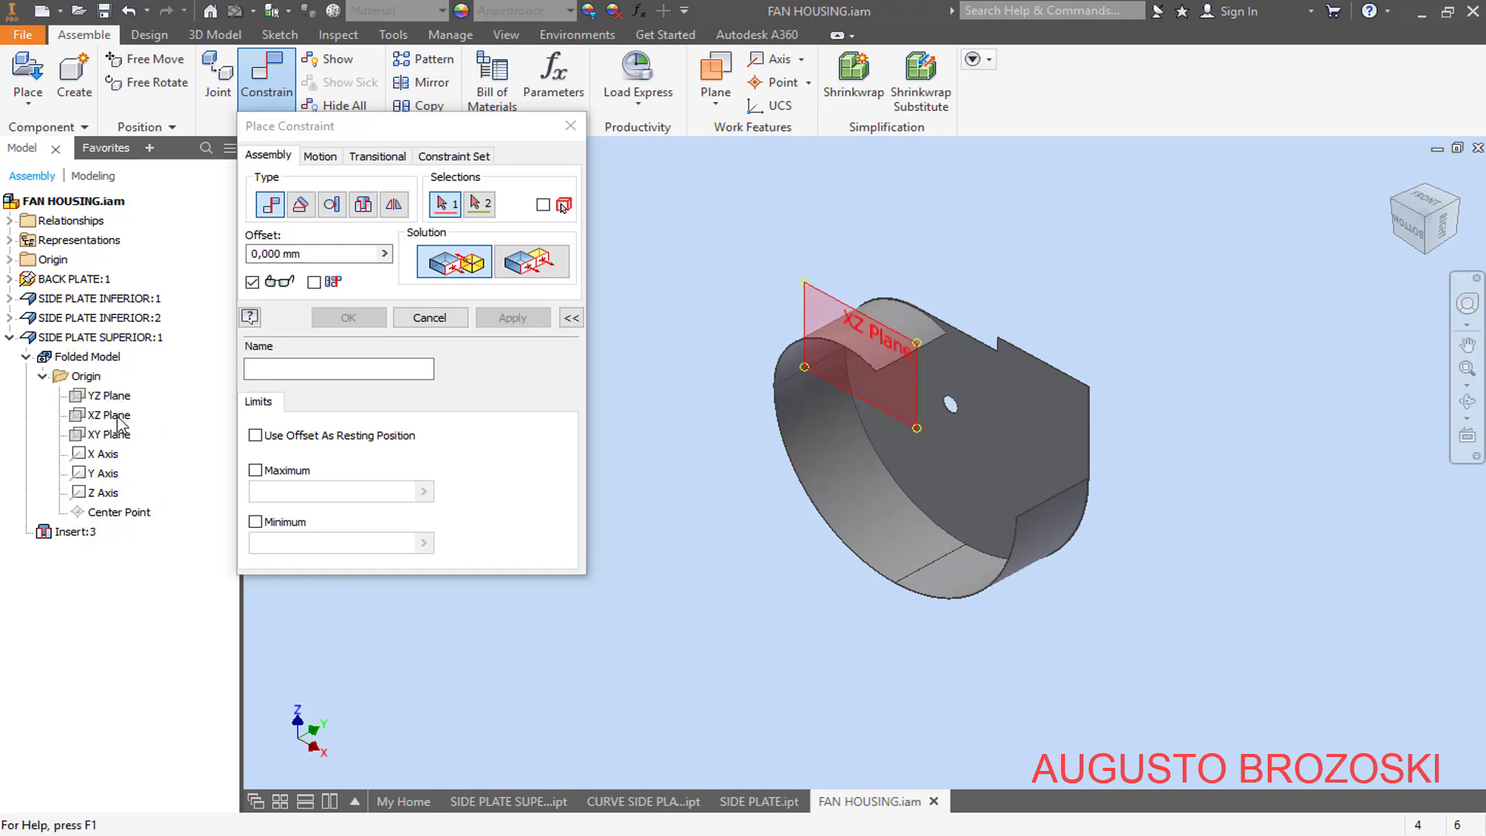
click(117, 436)
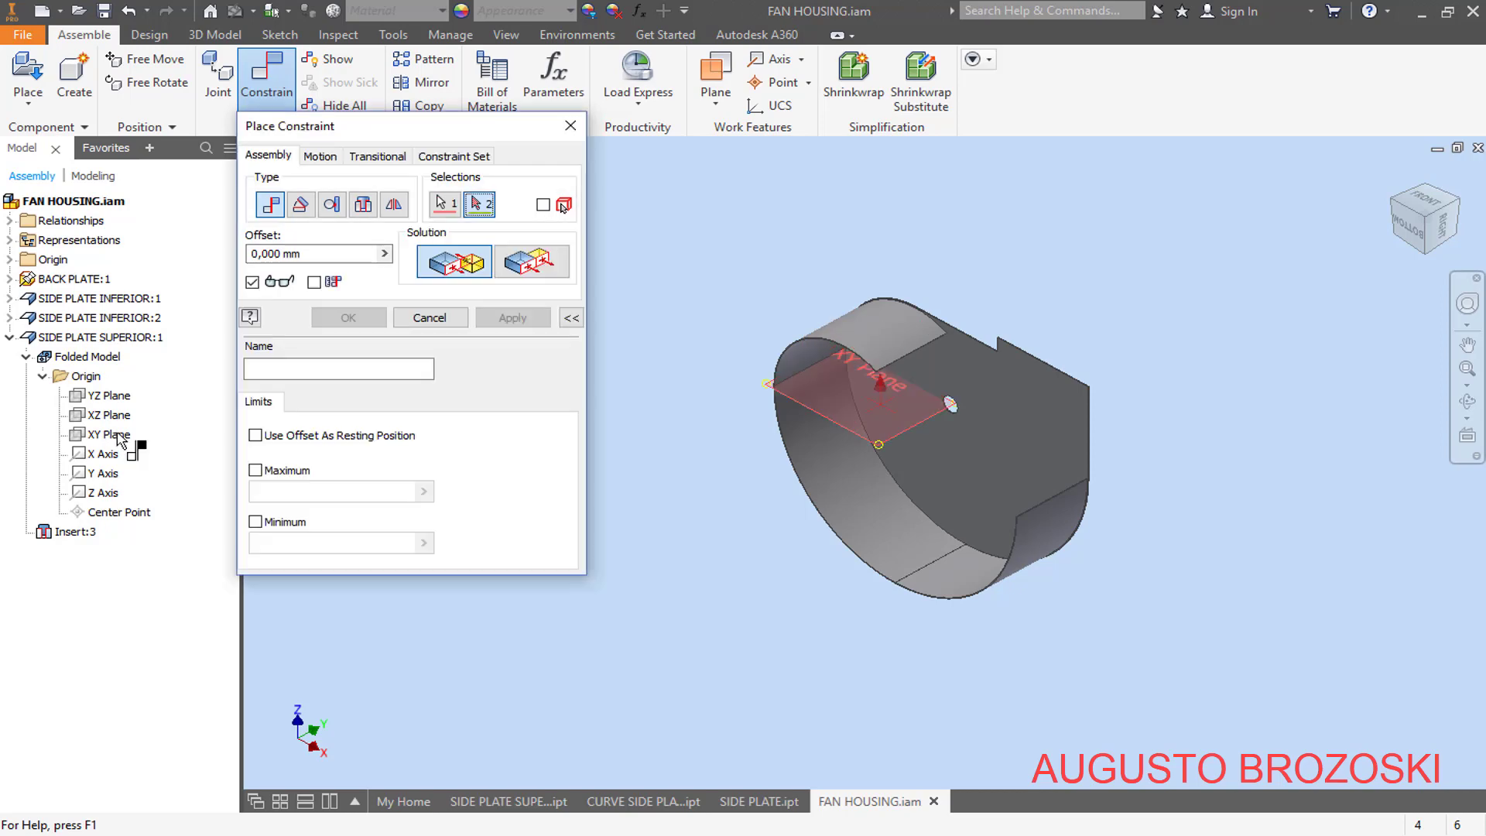
click(11, 260)
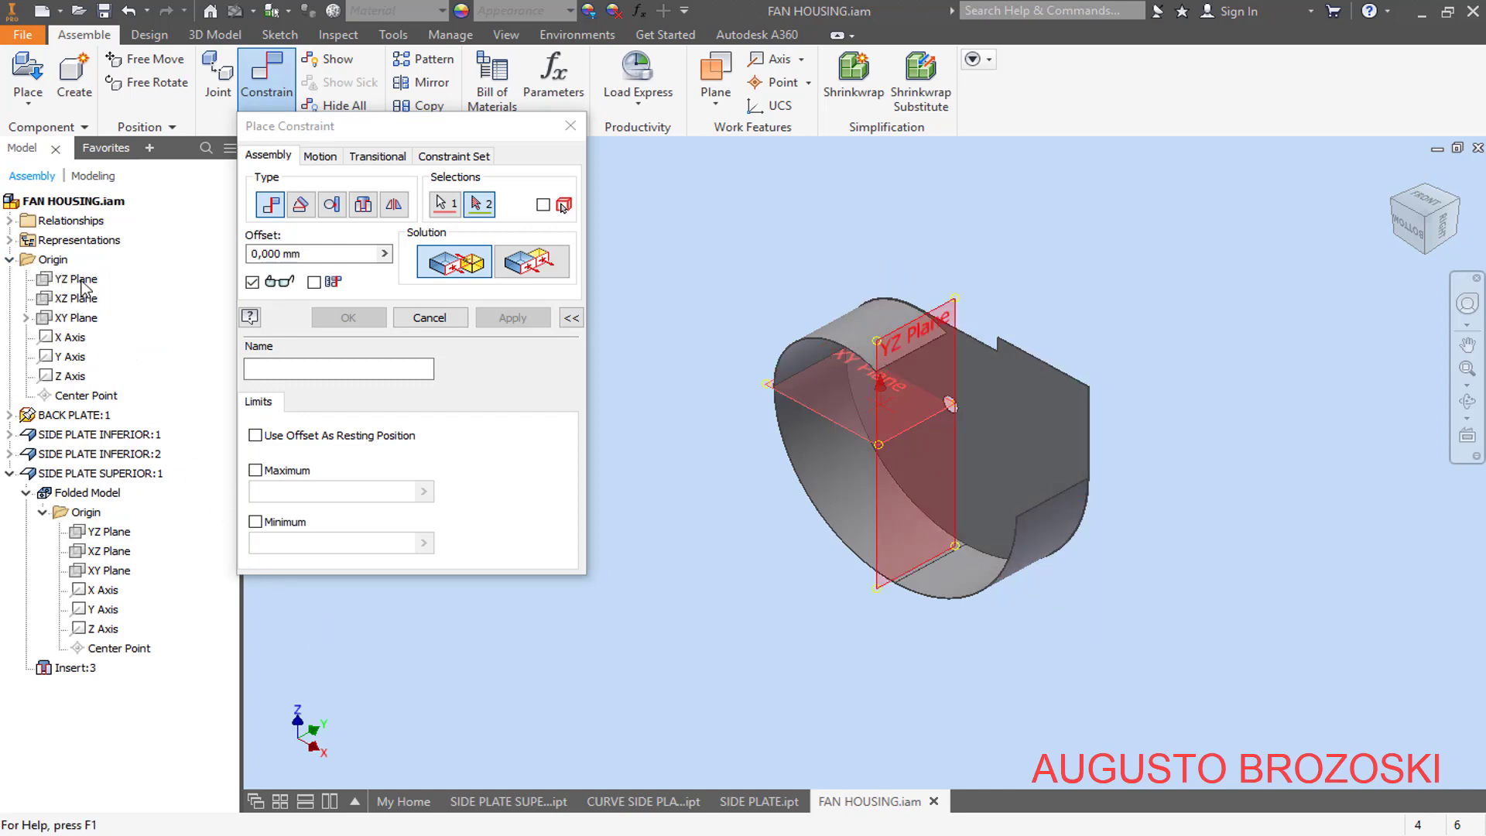
click(84, 319)
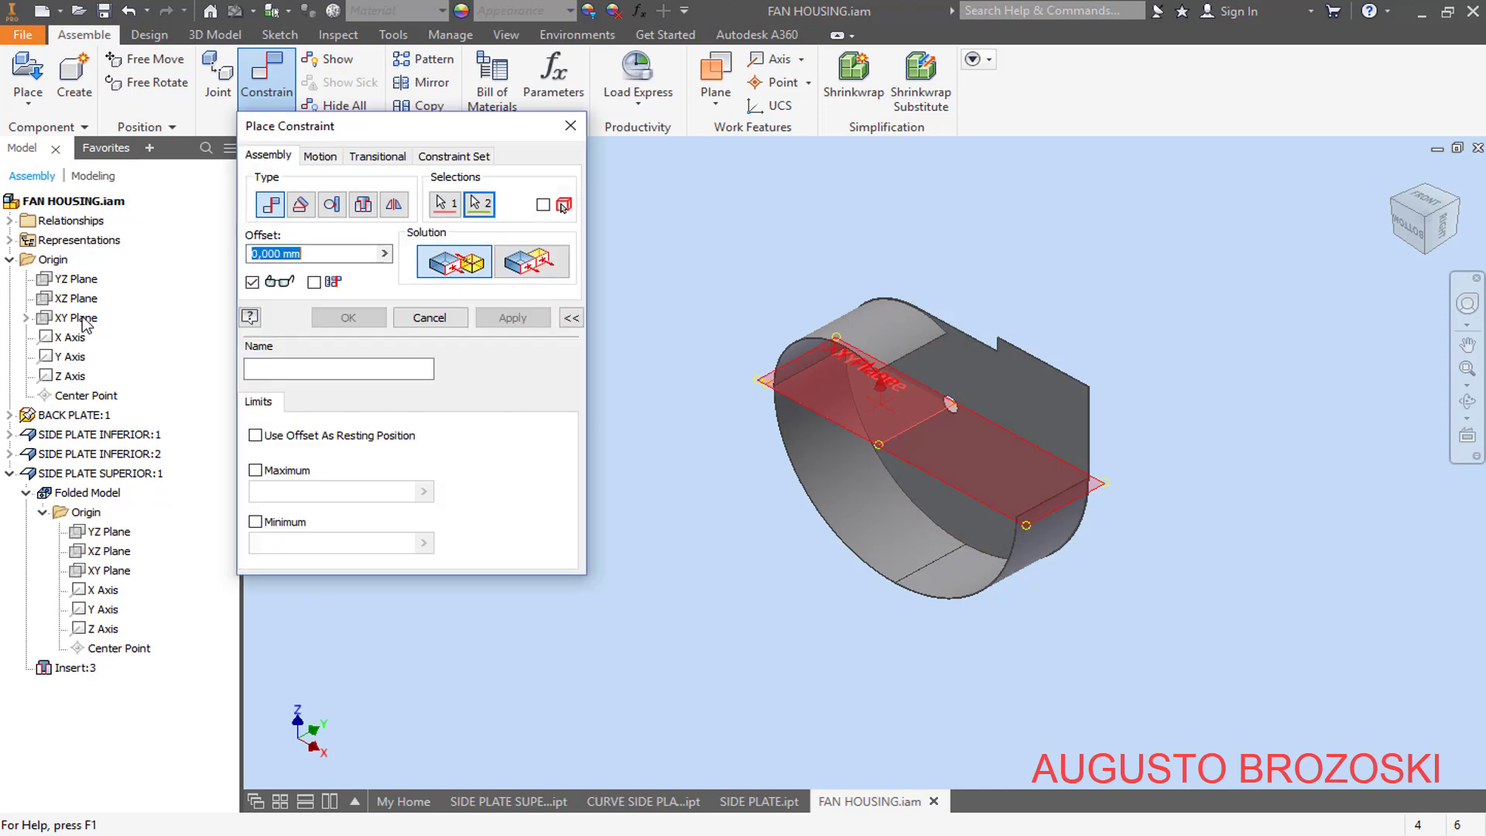
click(531, 263)
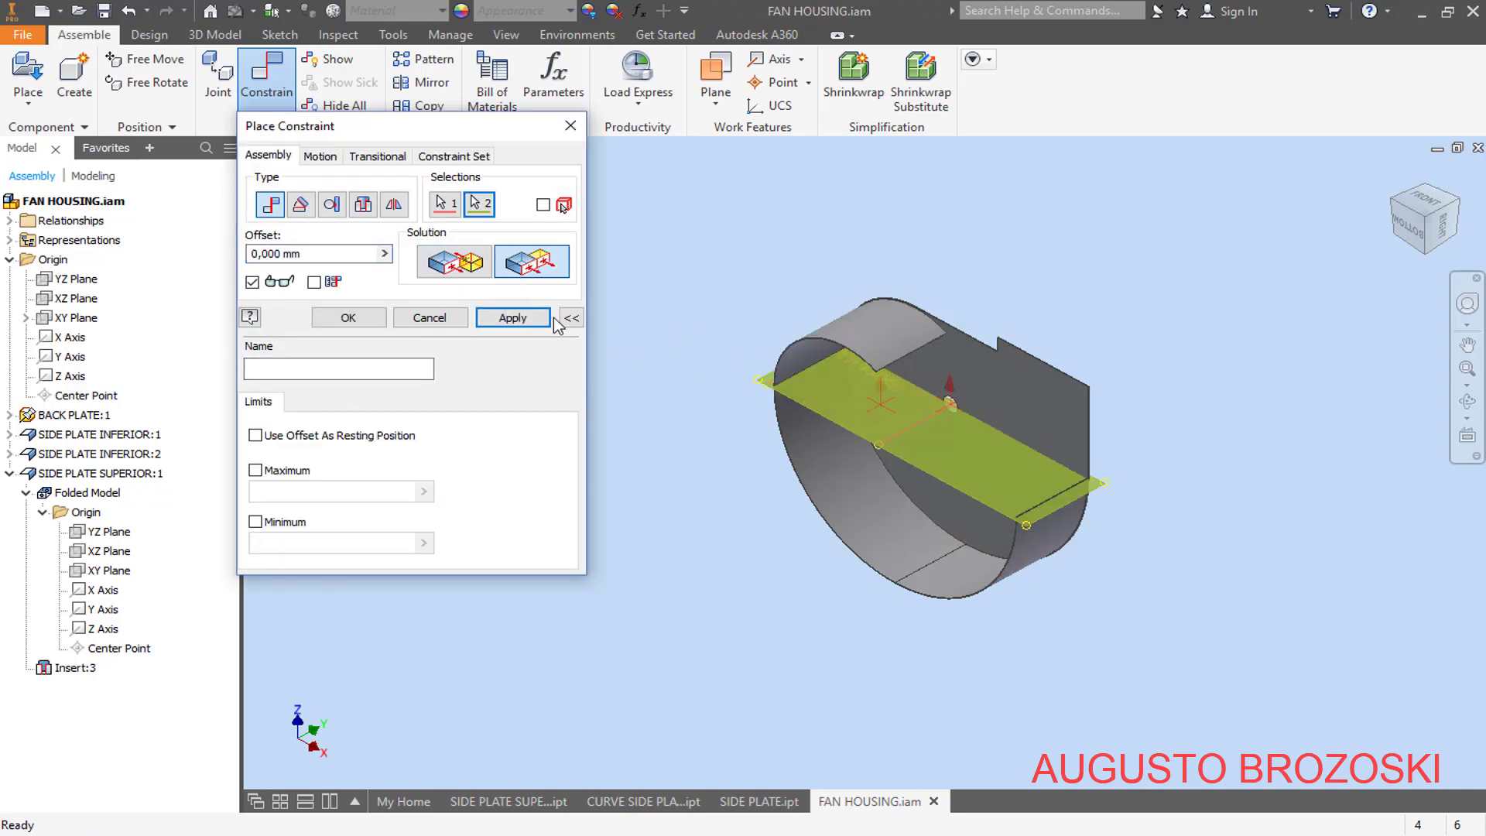
click(512, 318)
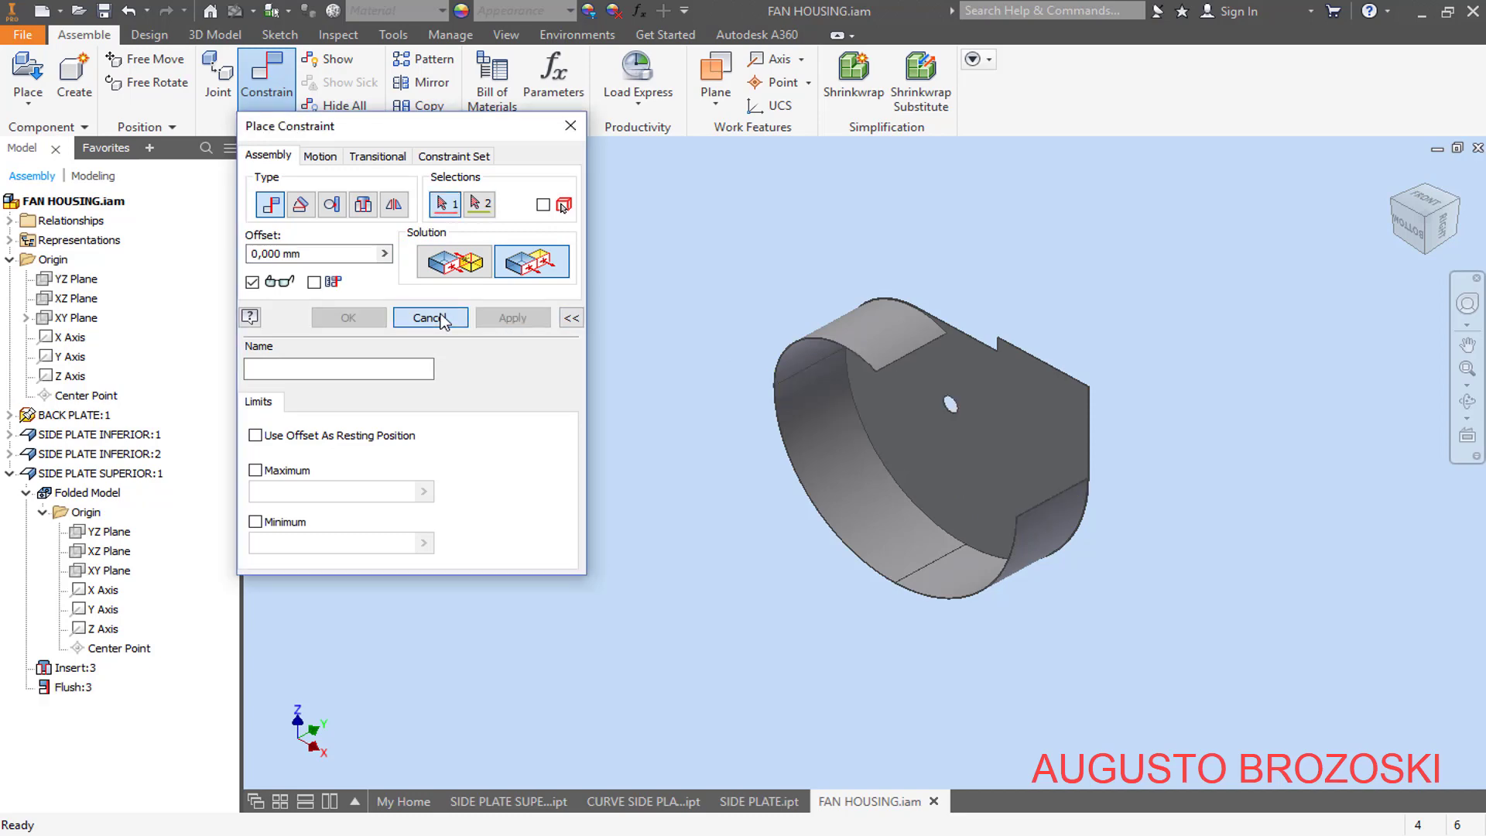
click(428, 318)
scroll(932, 338, up, 5)
scroll(915, 388, down, 1)
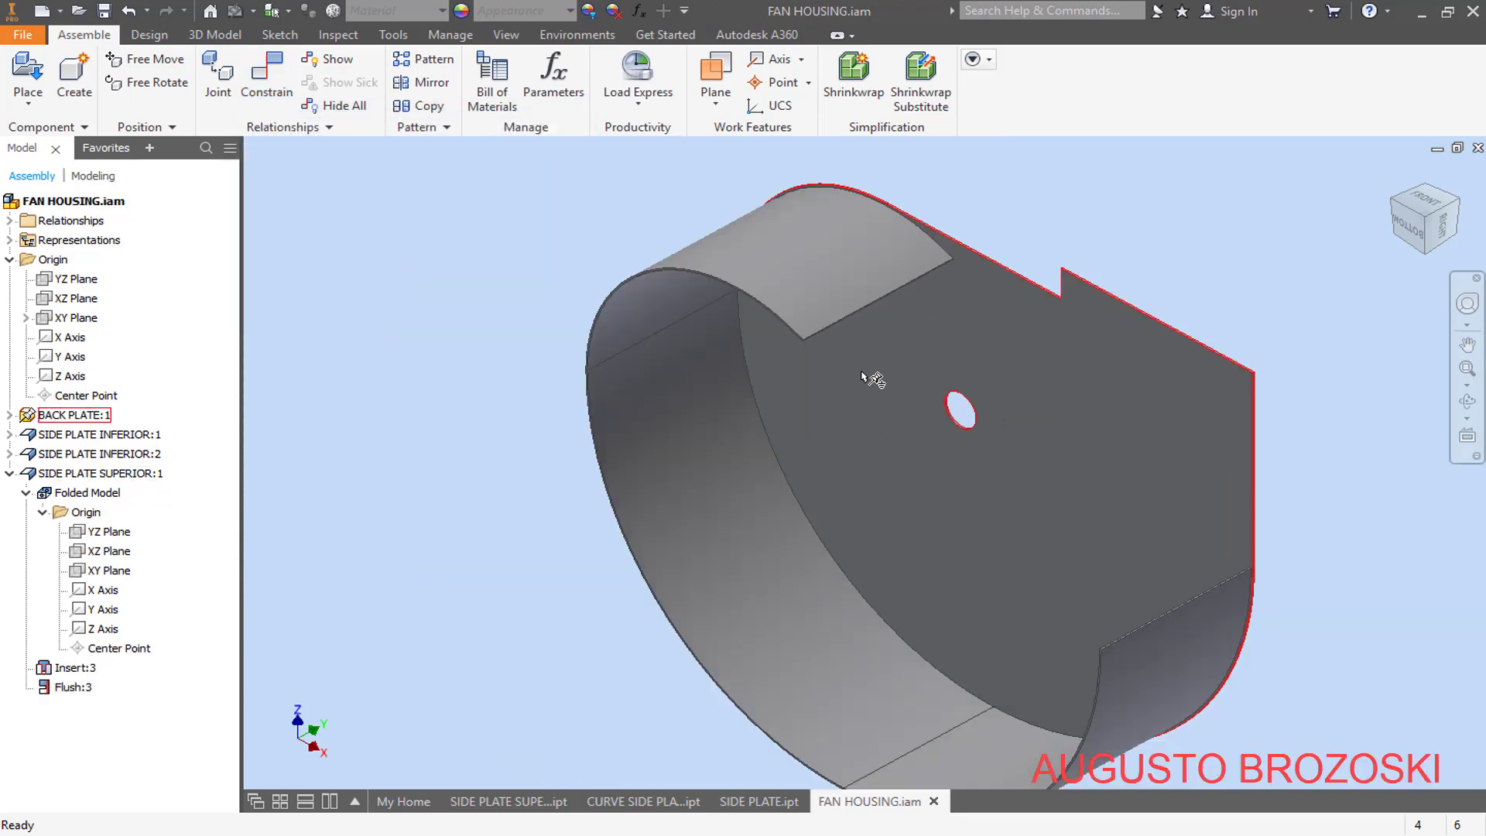
click(829, 290)
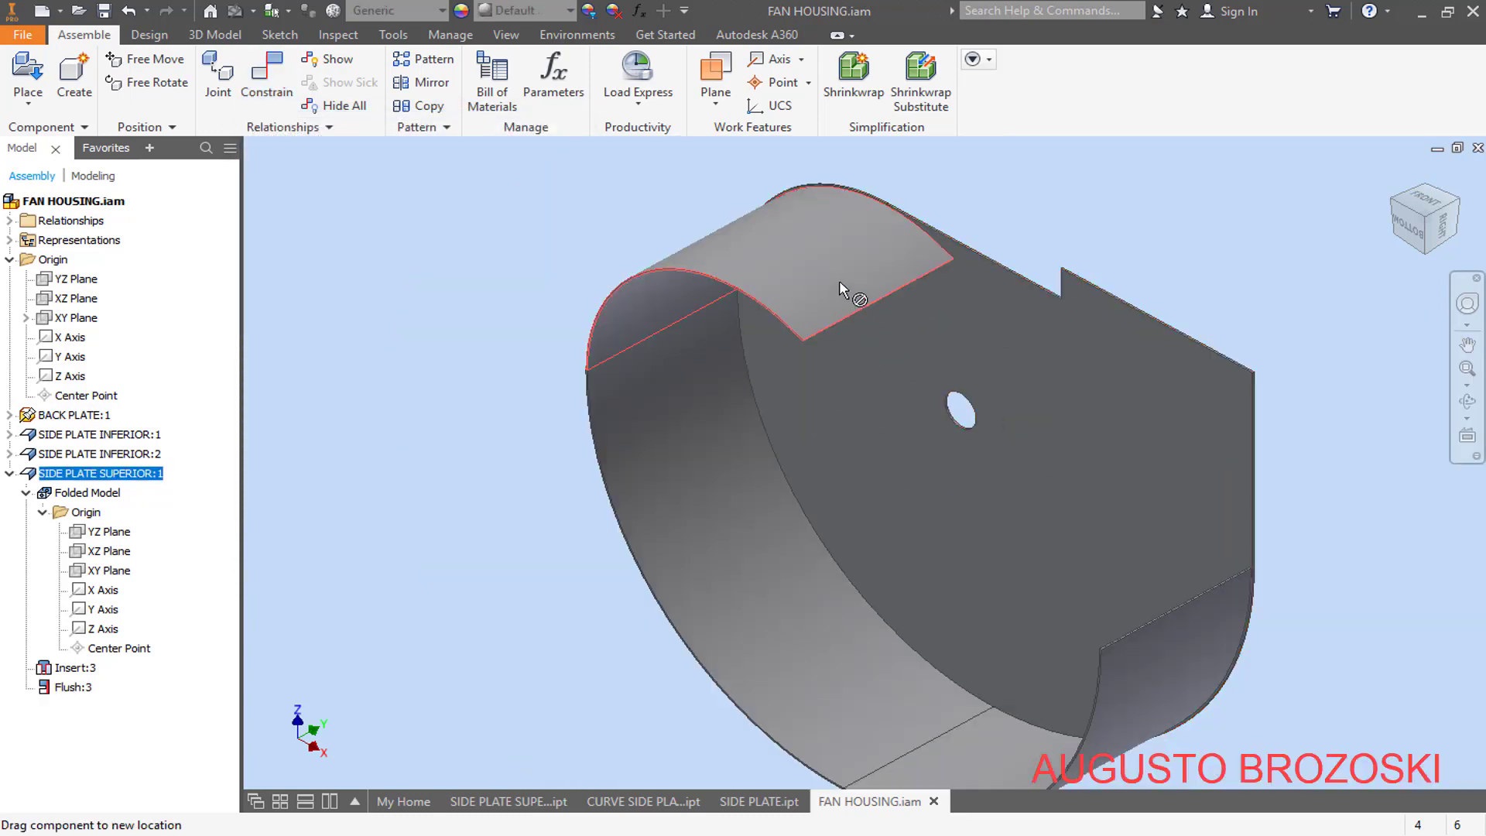
click(494, 305)
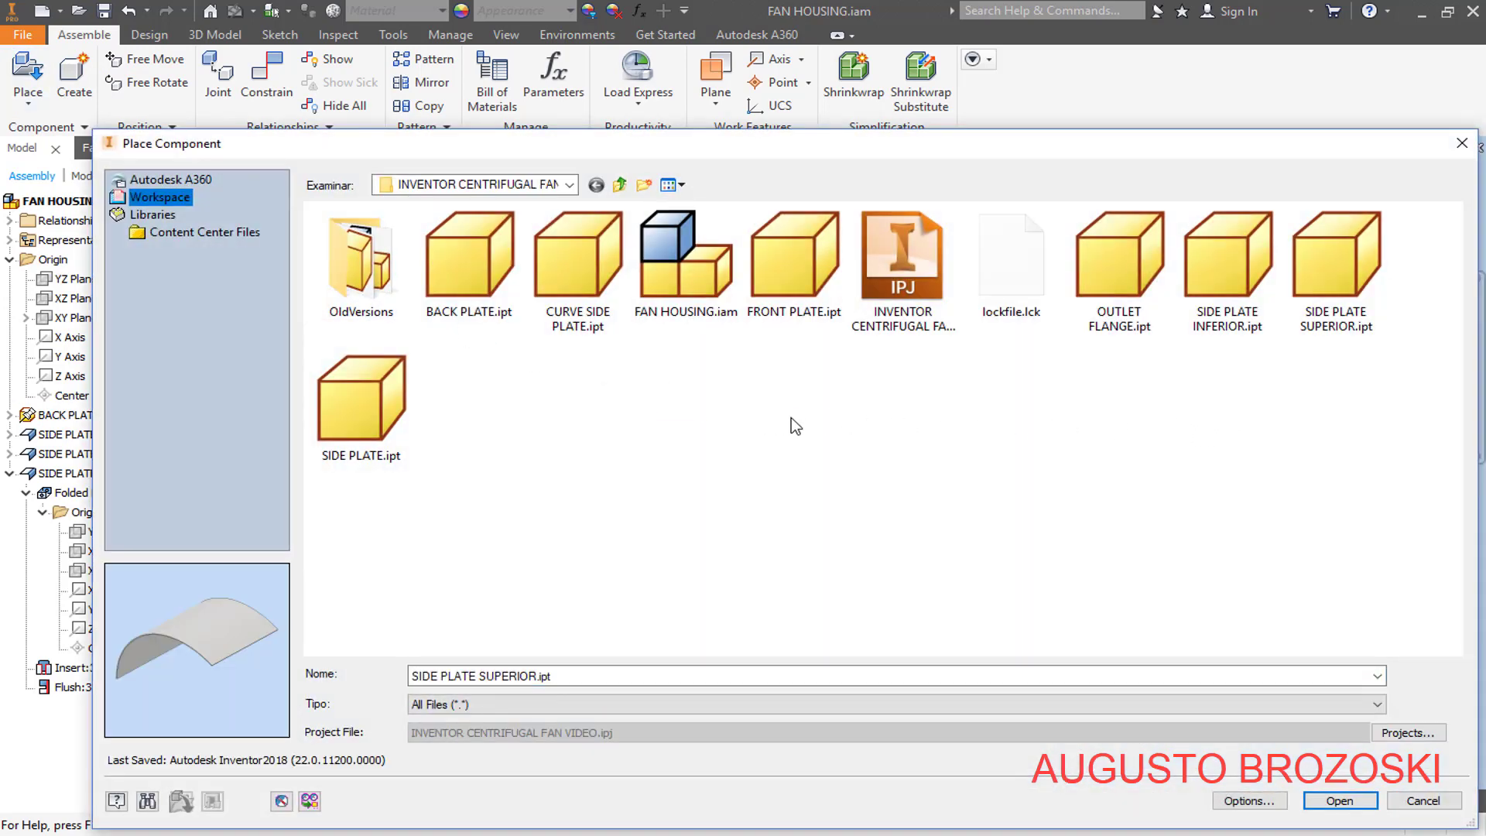
- Place one SIDE PLATE in the assembly, behind the outlet end of the back plate
click(373, 411)
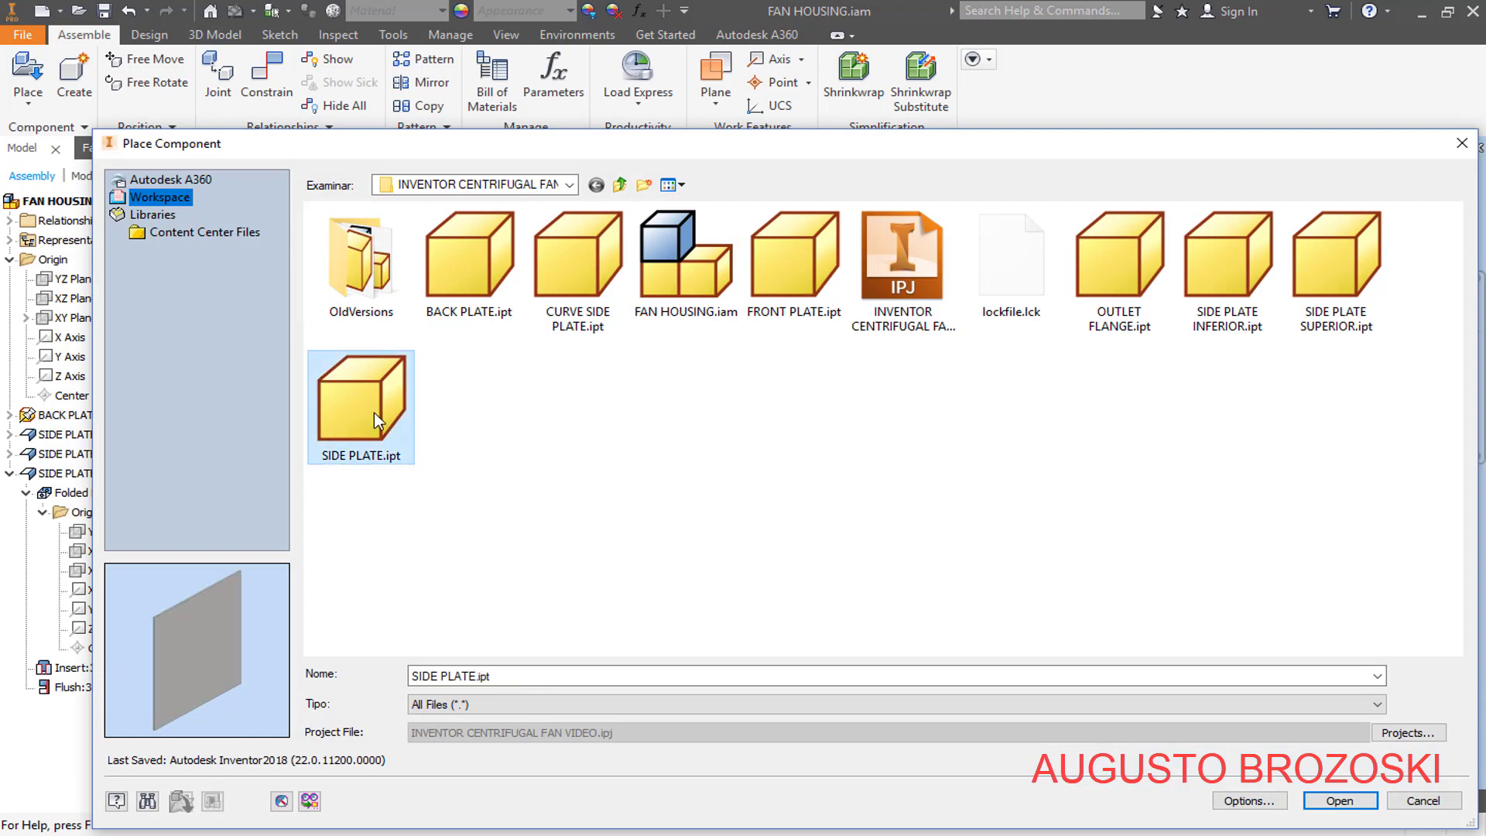
click(1339, 801)
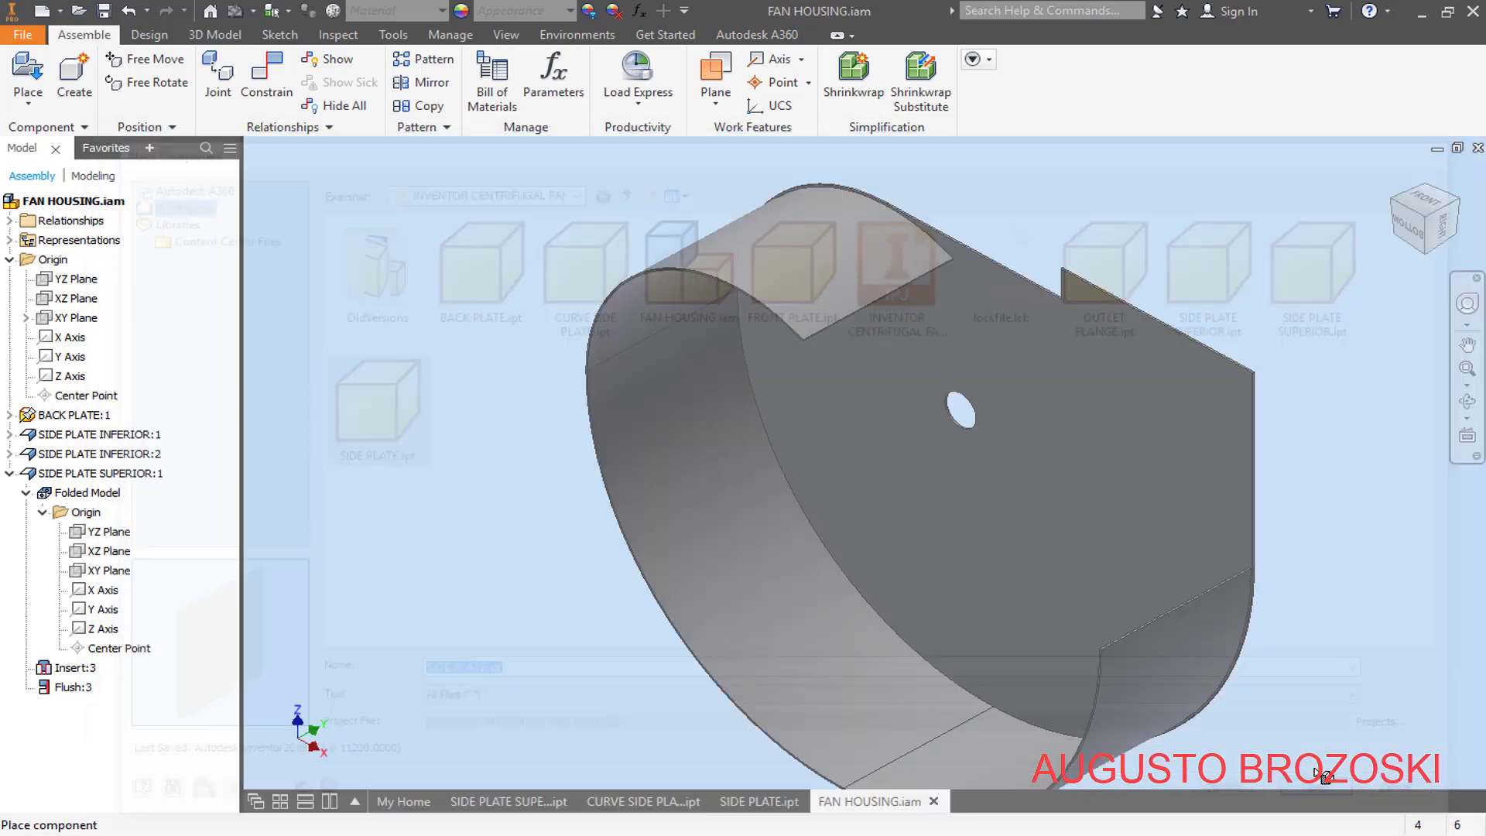
click(1236, 252)
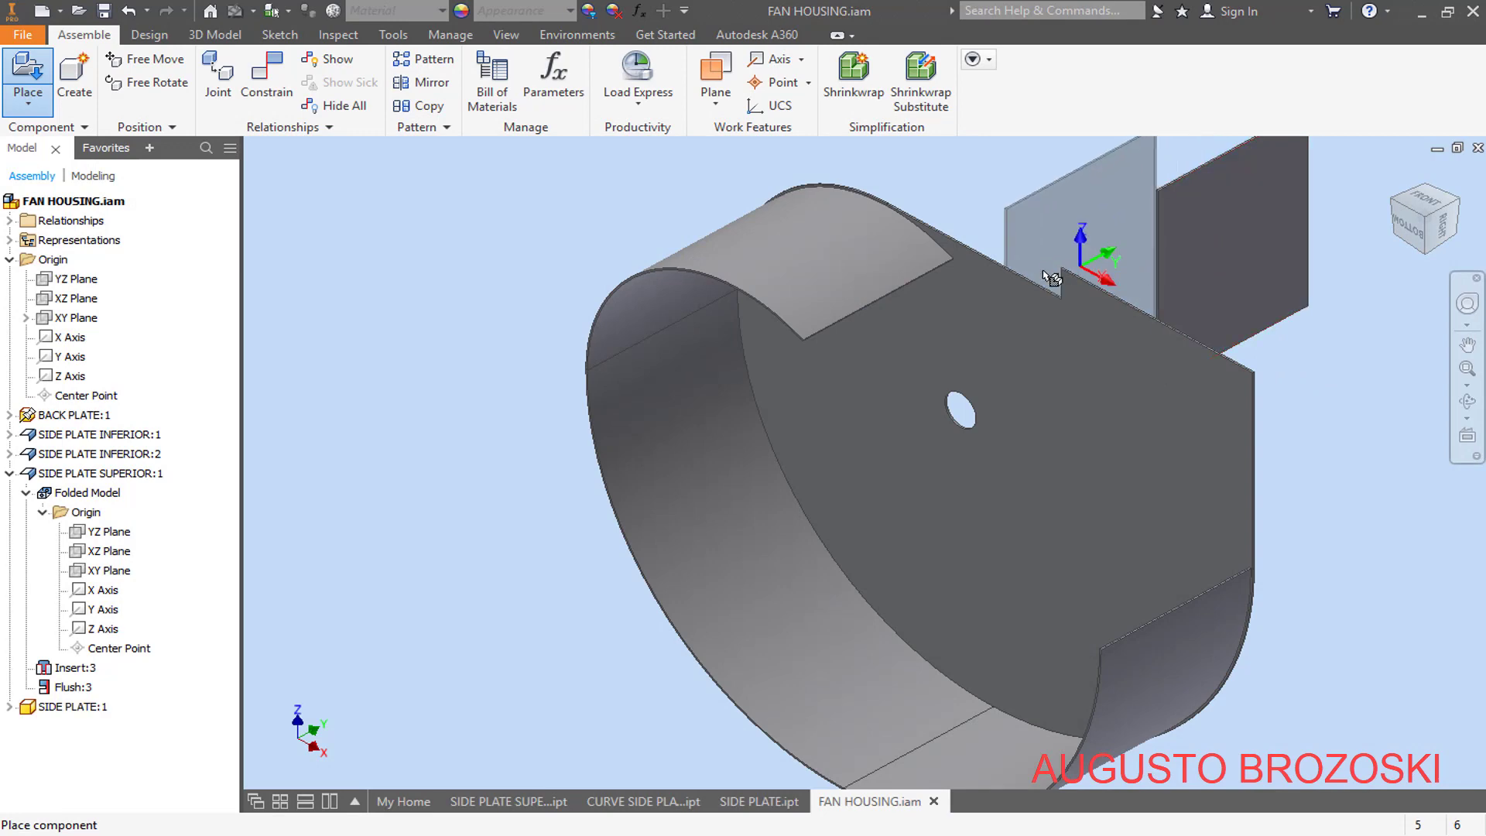
key(Escape)
scroll(934, 302, down, 2)
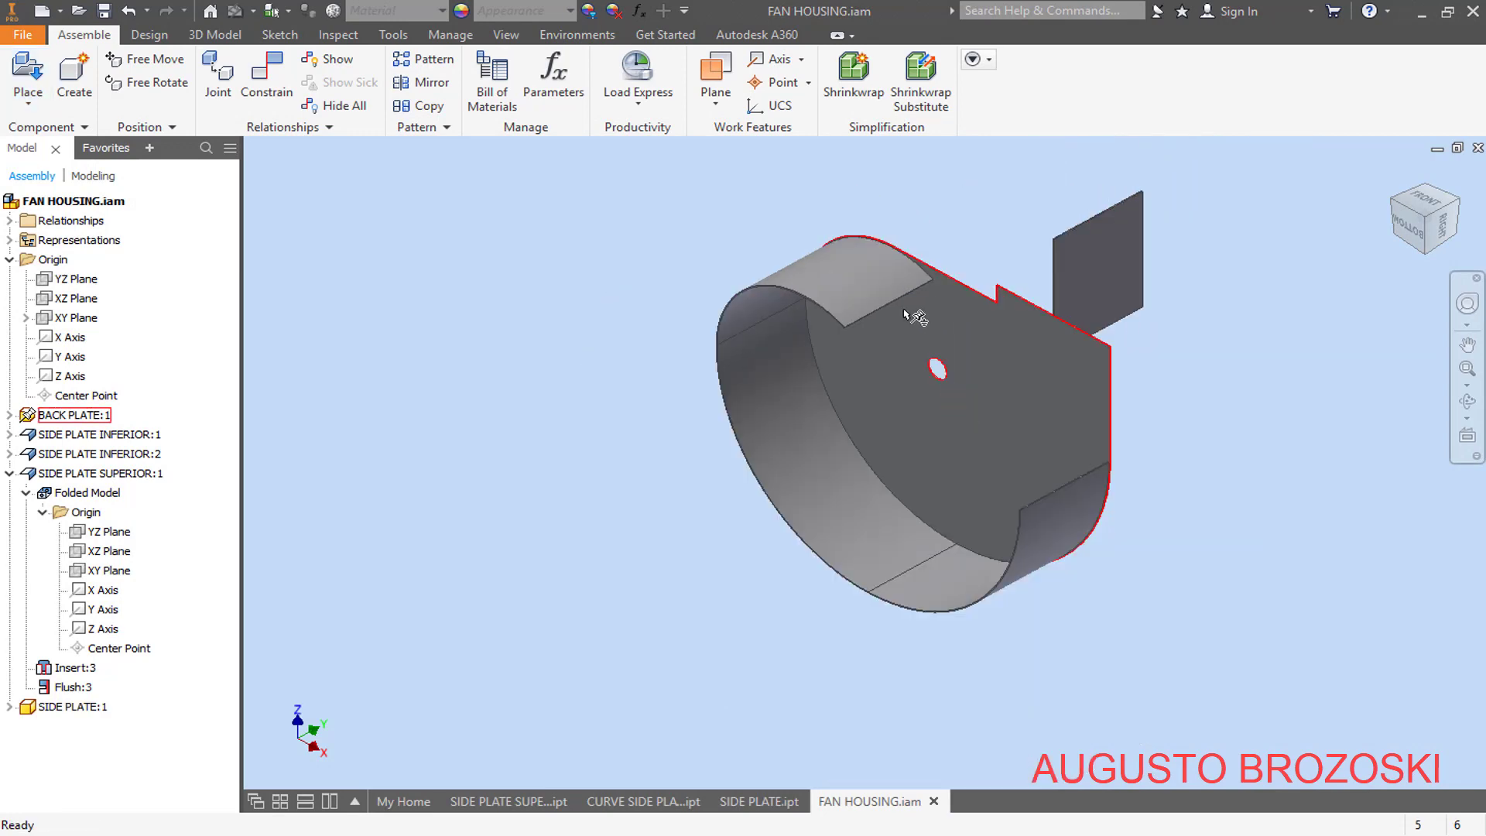
- Apply a Mate constraint with 0 mm offset between the flat side plate's narrow vertical edge face and the back plate's inner face
click(1453, 202)
scroll(887, 407, up, 5)
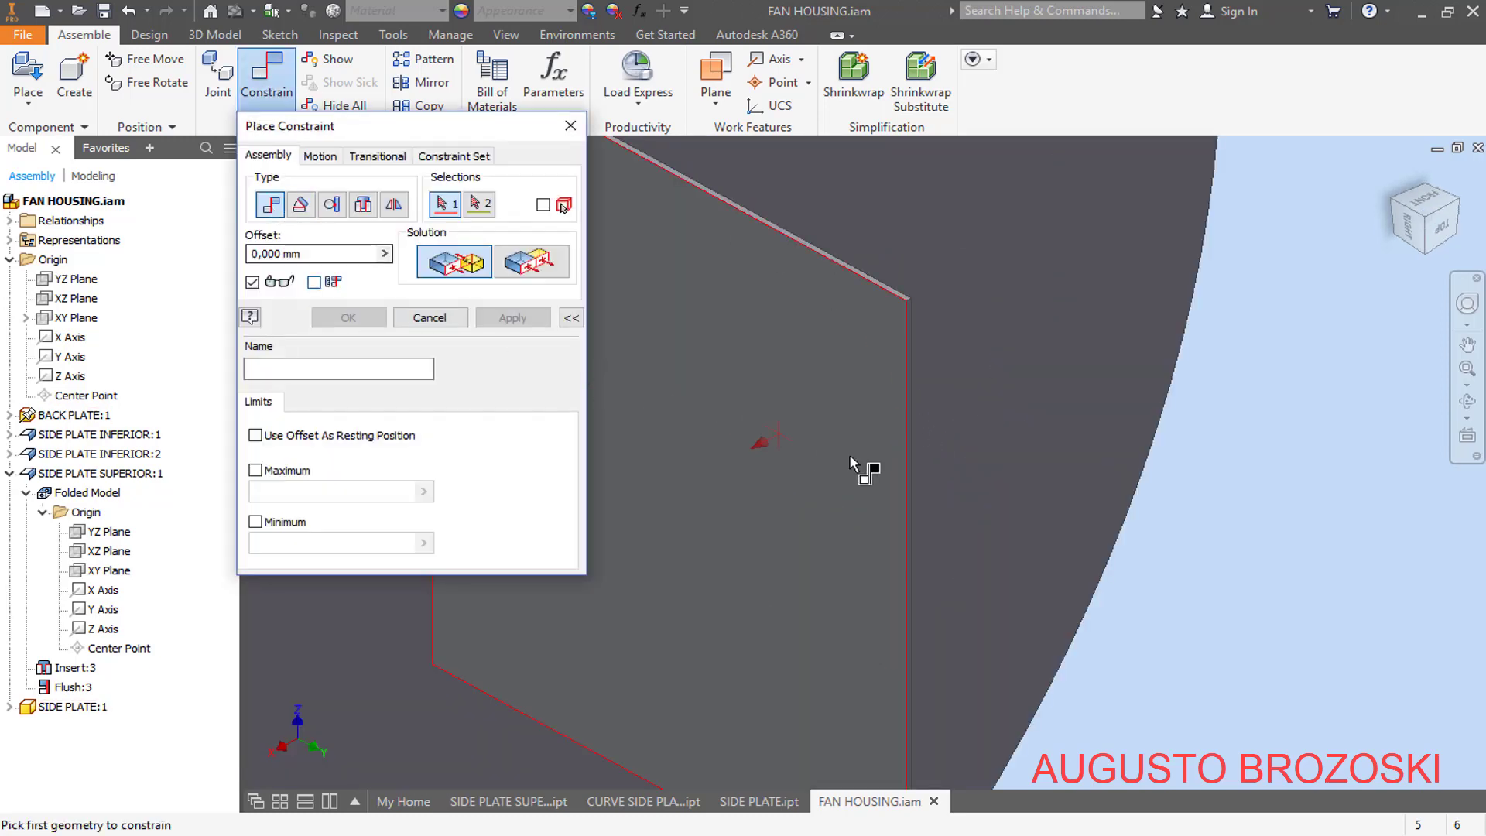
scroll(862, 464, up, 3)
click(873, 387)
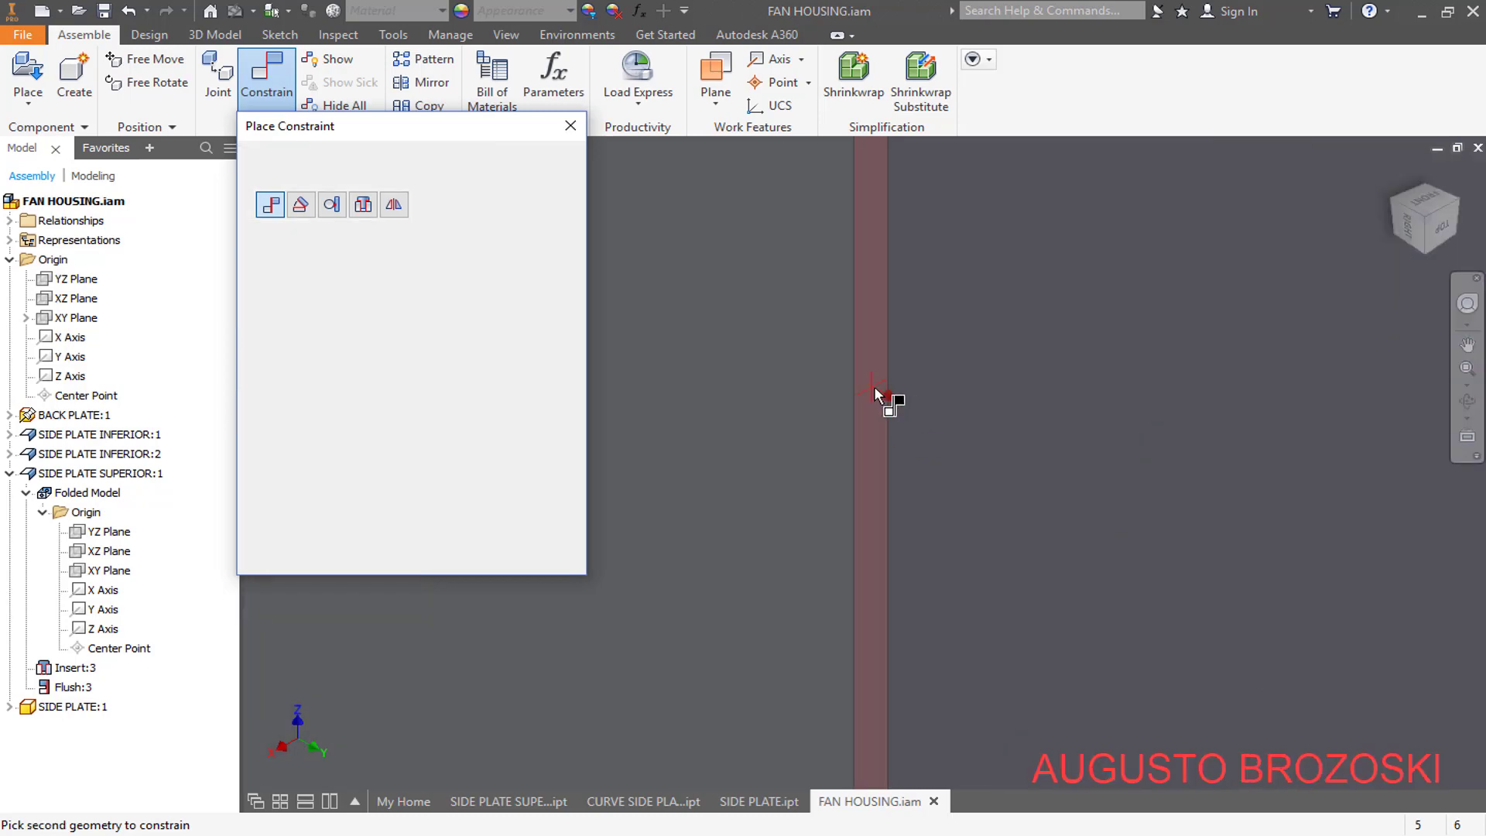
scroll(898, 402, down, 4)
click(1382, 210)
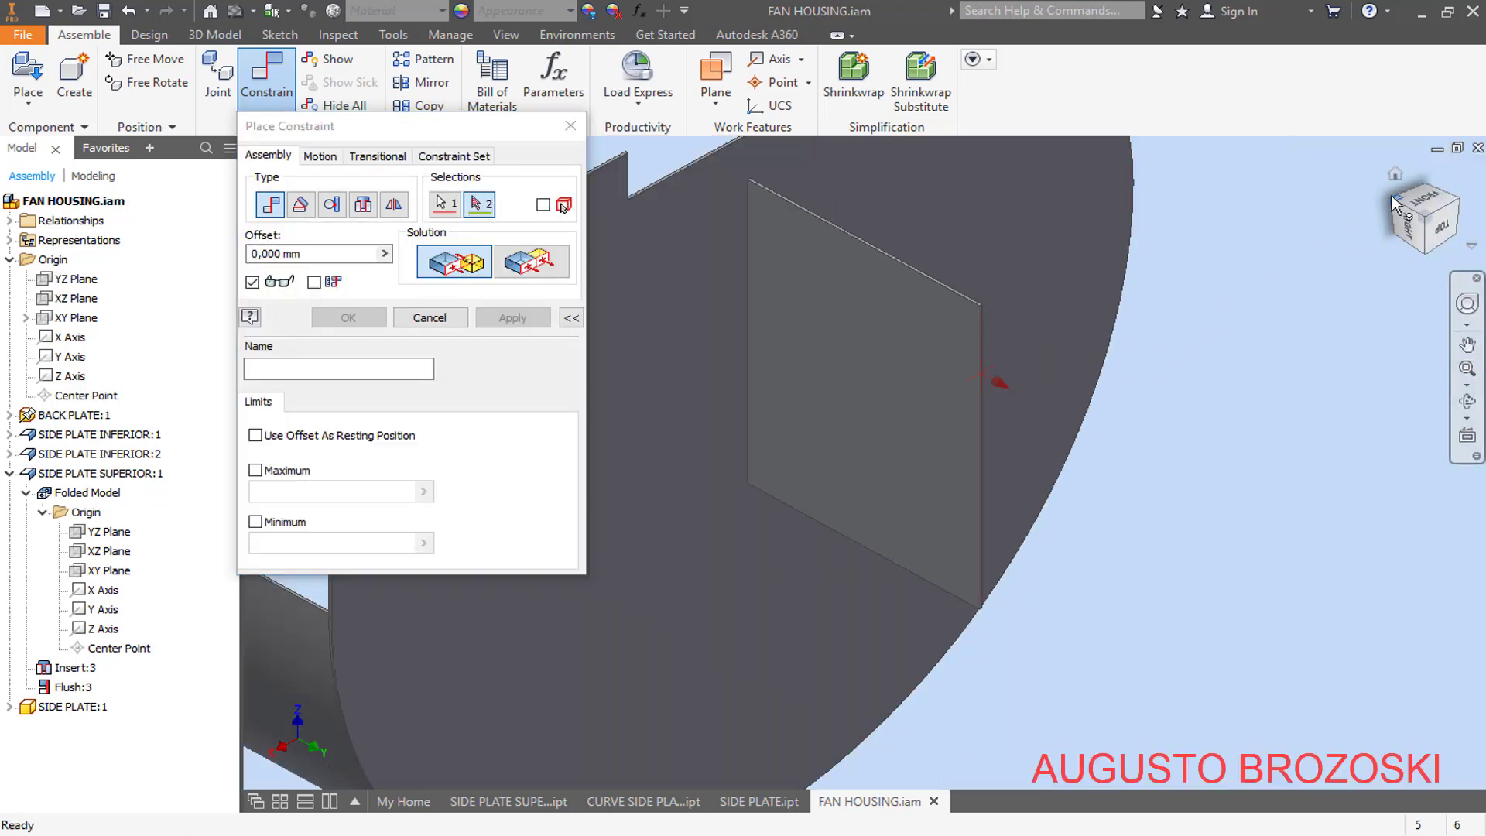
scroll(953, 489, up, 4)
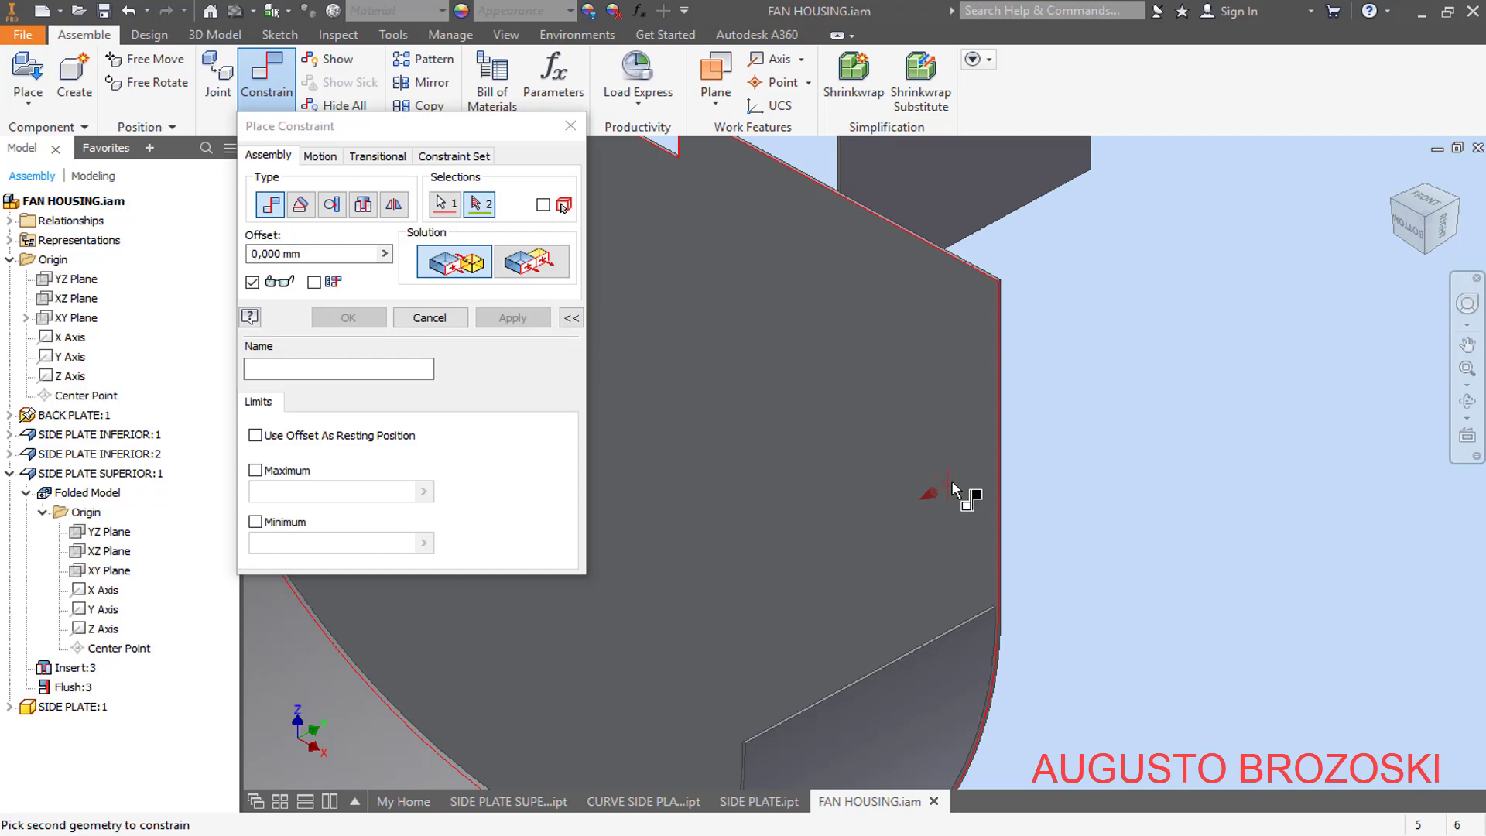
click(976, 402)
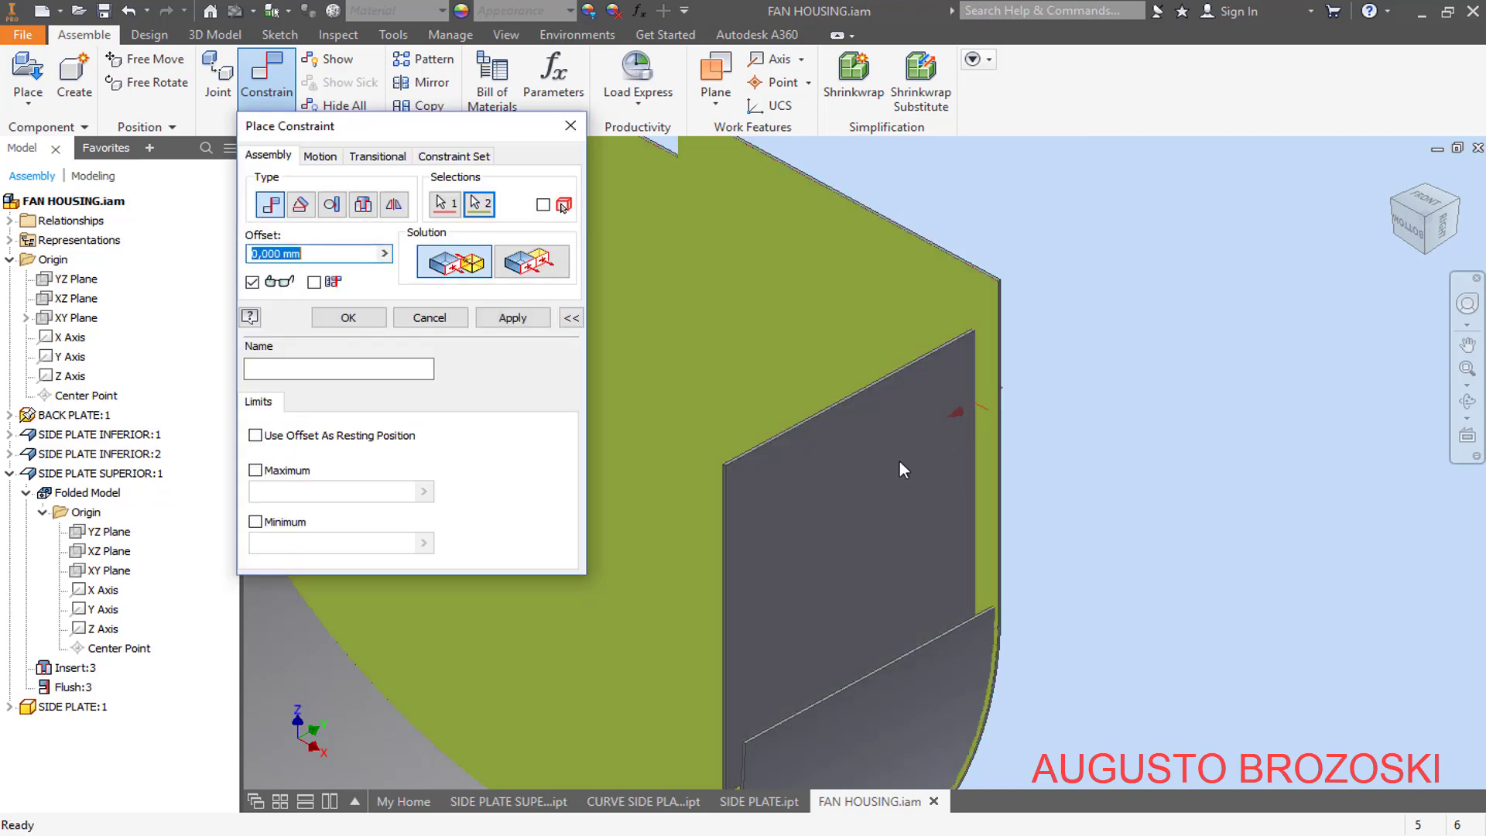
click(522, 322)
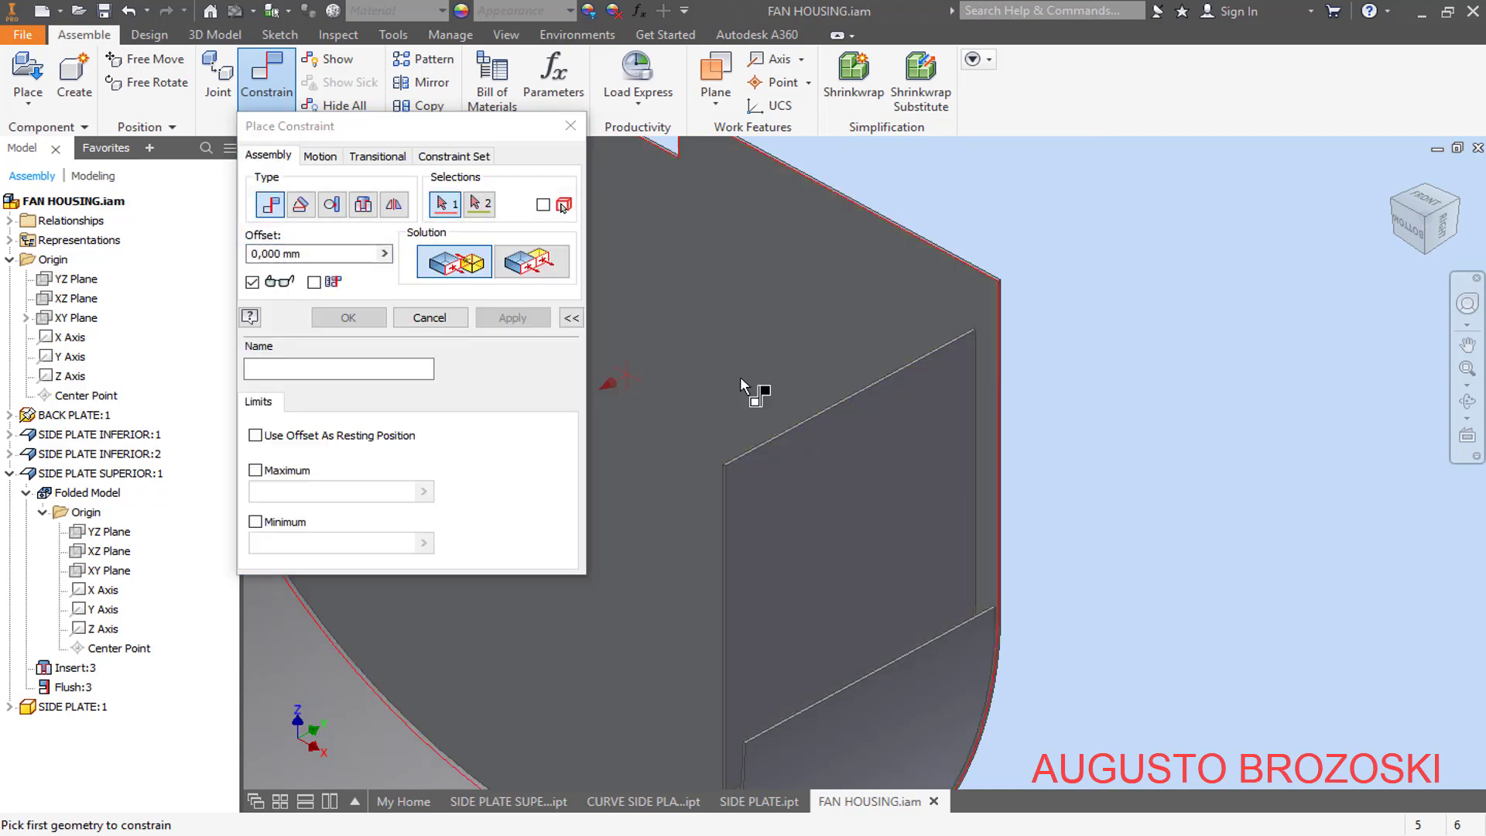
scroll(929, 356, down, 4)
scroll(898, 466, up, 3)
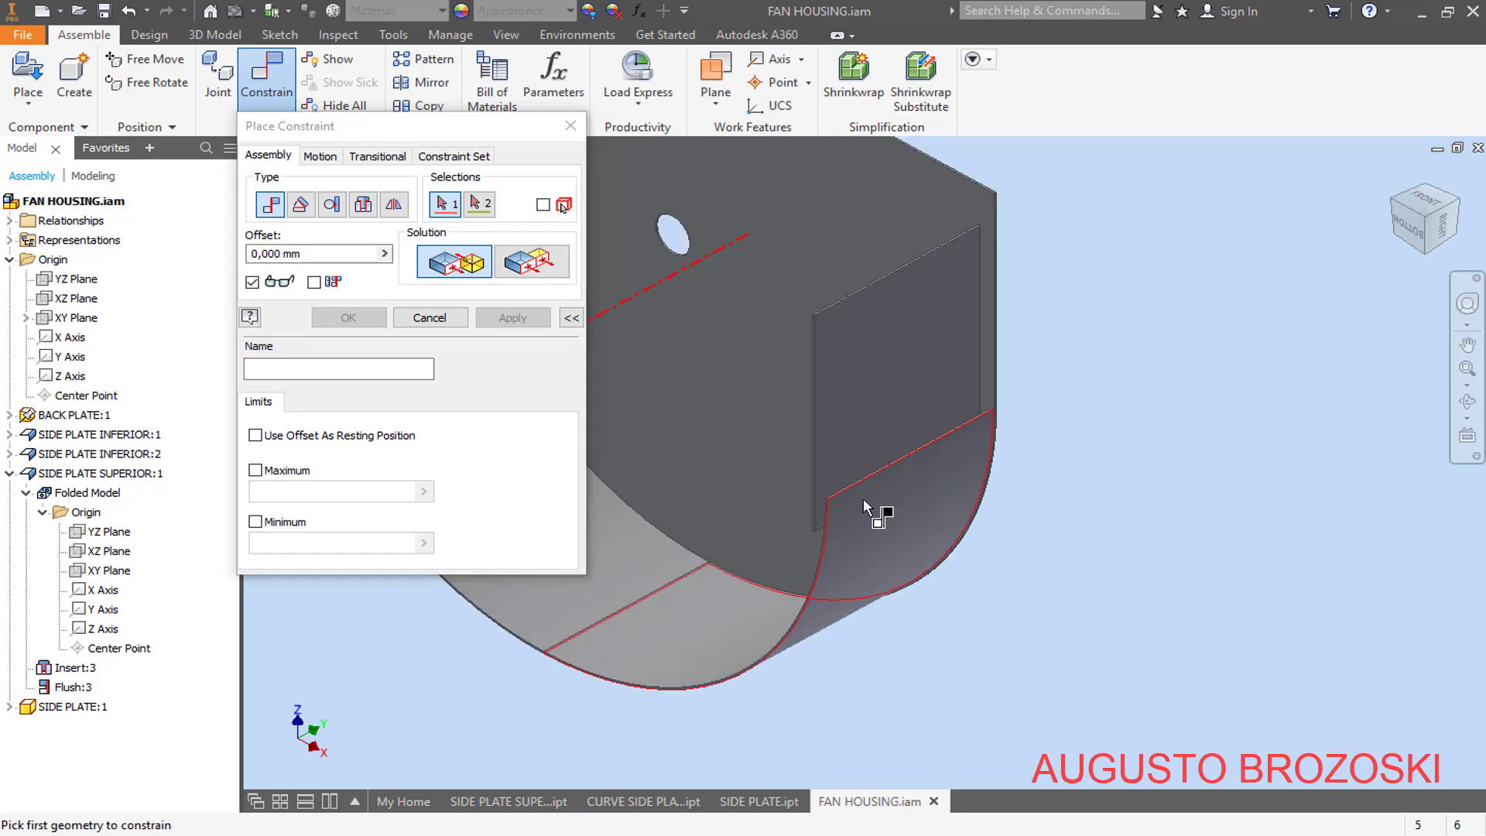
- Apply a Mate constraint with 0 mm offset between the flat side plate's lower end face and the adjoining curved inferior plate's straight end edge
middle_drag(862, 498, 1028, 345)
scroll(1099, 310, down, 5)
scroll(1124, 296, up, 8)
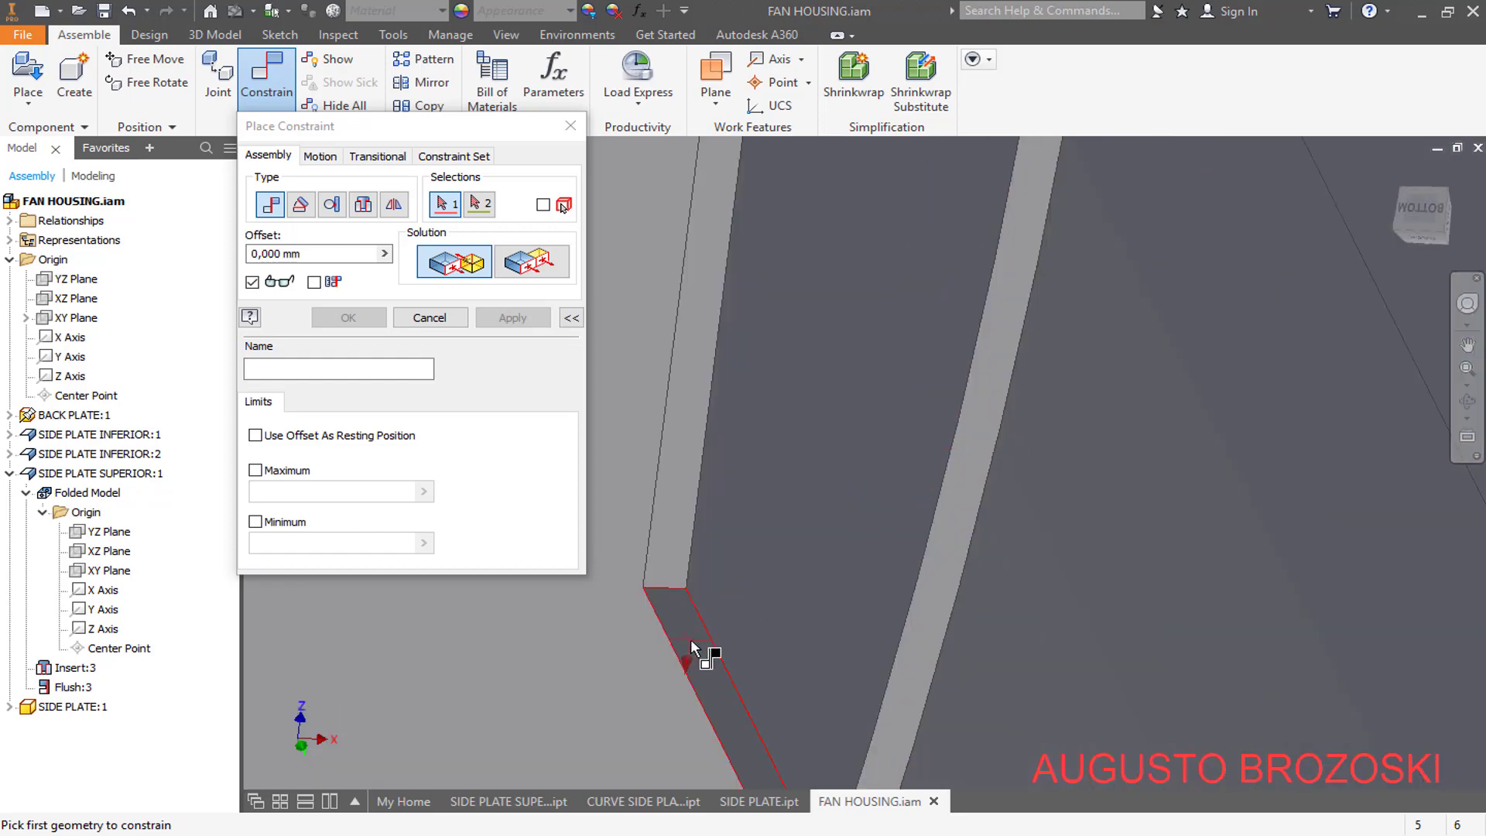
click(691, 639)
scroll(895, 402, down, 3)
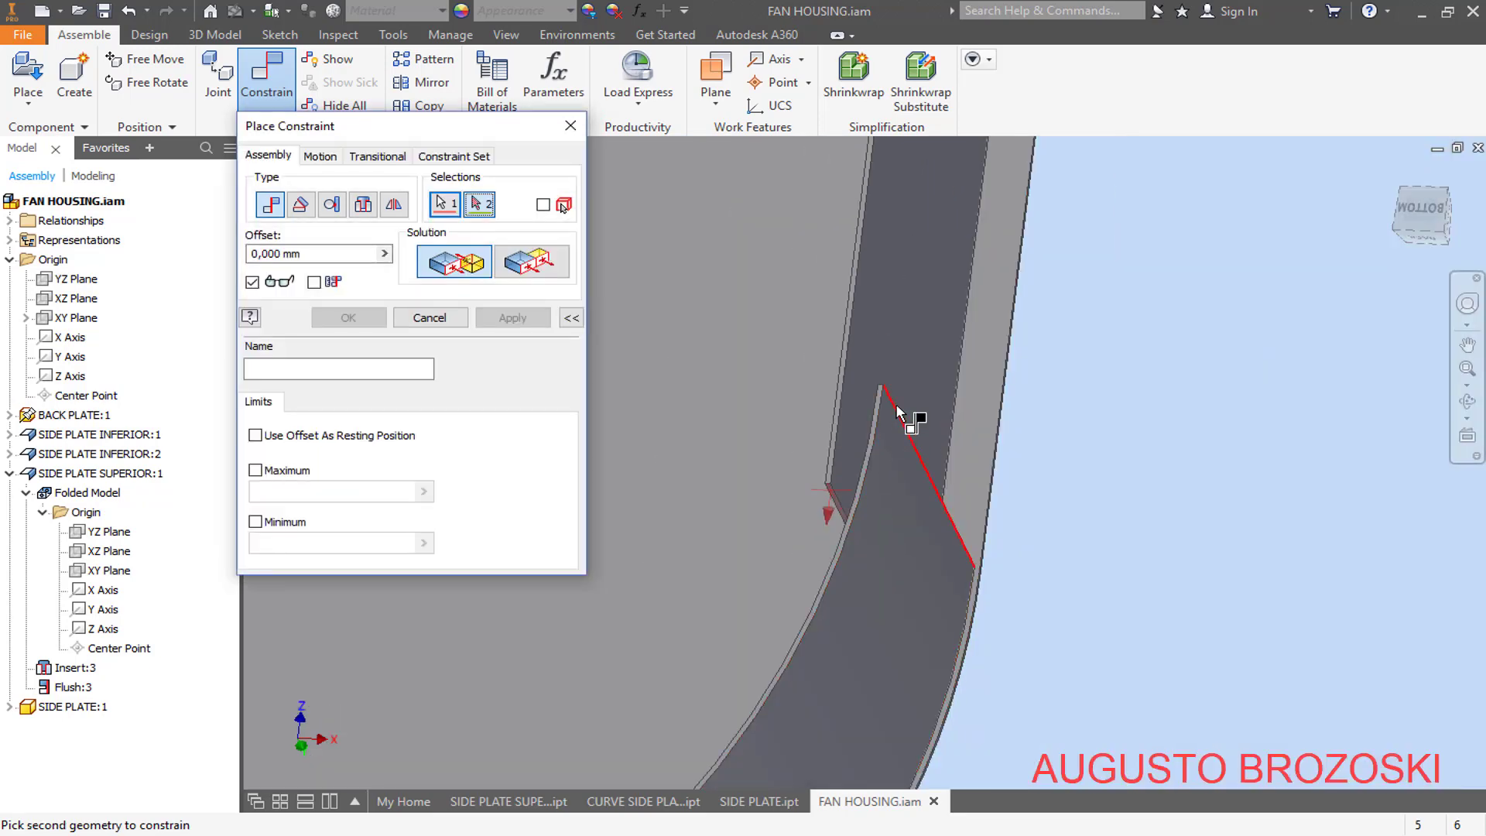
shift+middle_drag(897, 406, 886, 460)
scroll(887, 455, down, 5)
scroll(883, 536, up, 4)
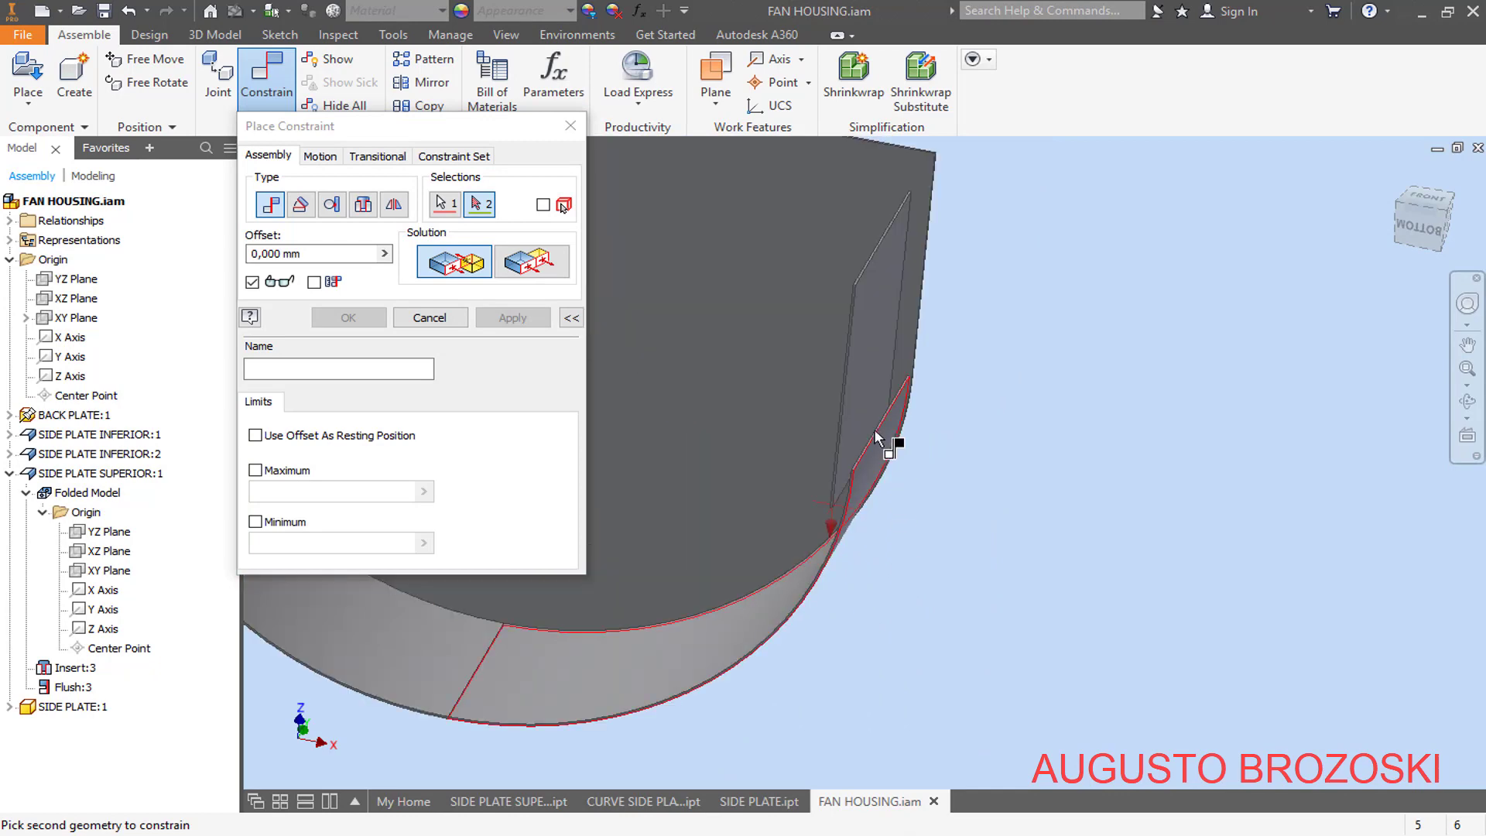
scroll(879, 427, up, 5)
click(940, 428)
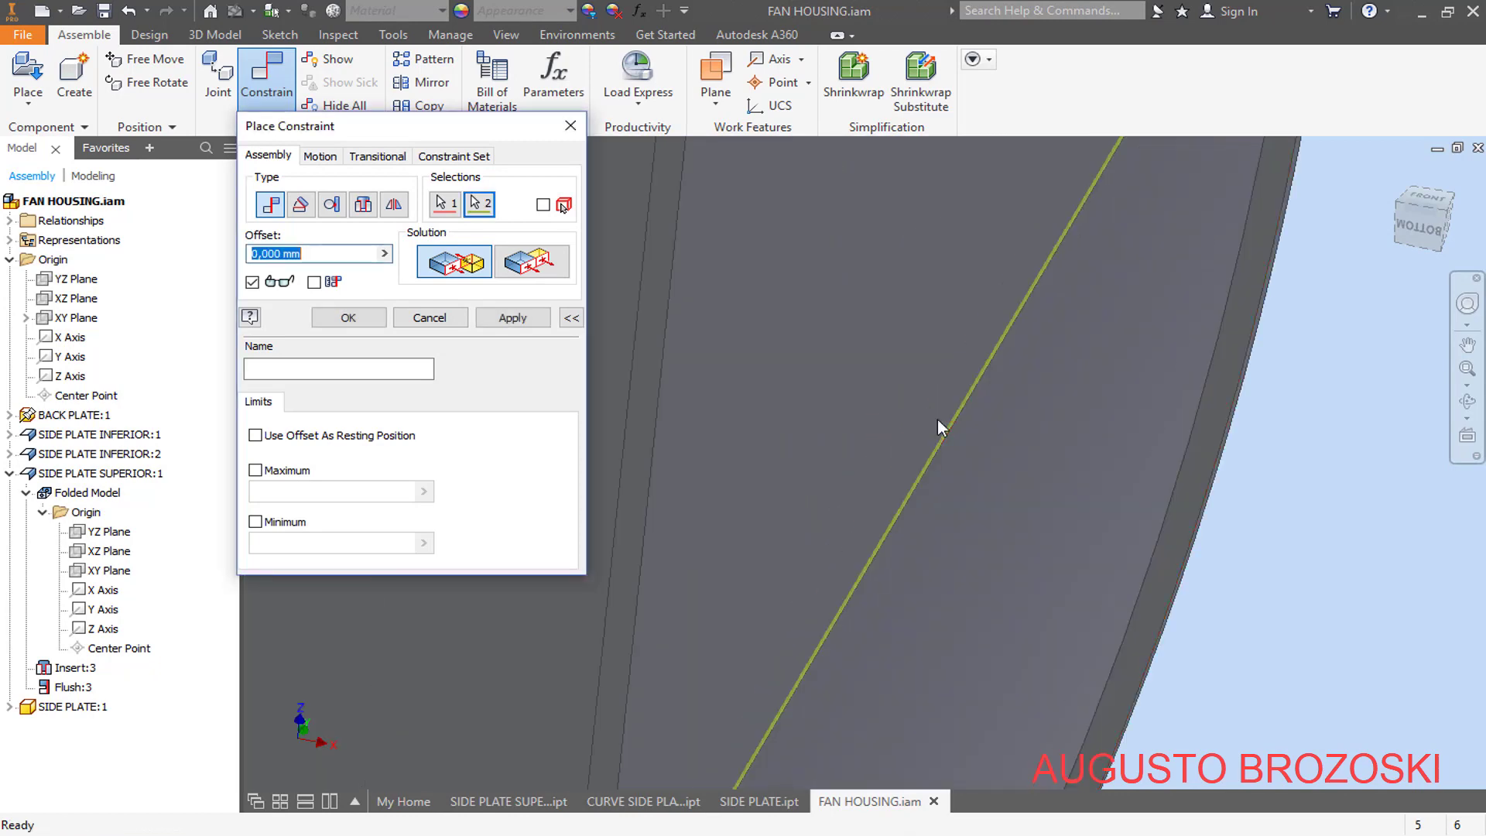
scroll(958, 476, down, 2)
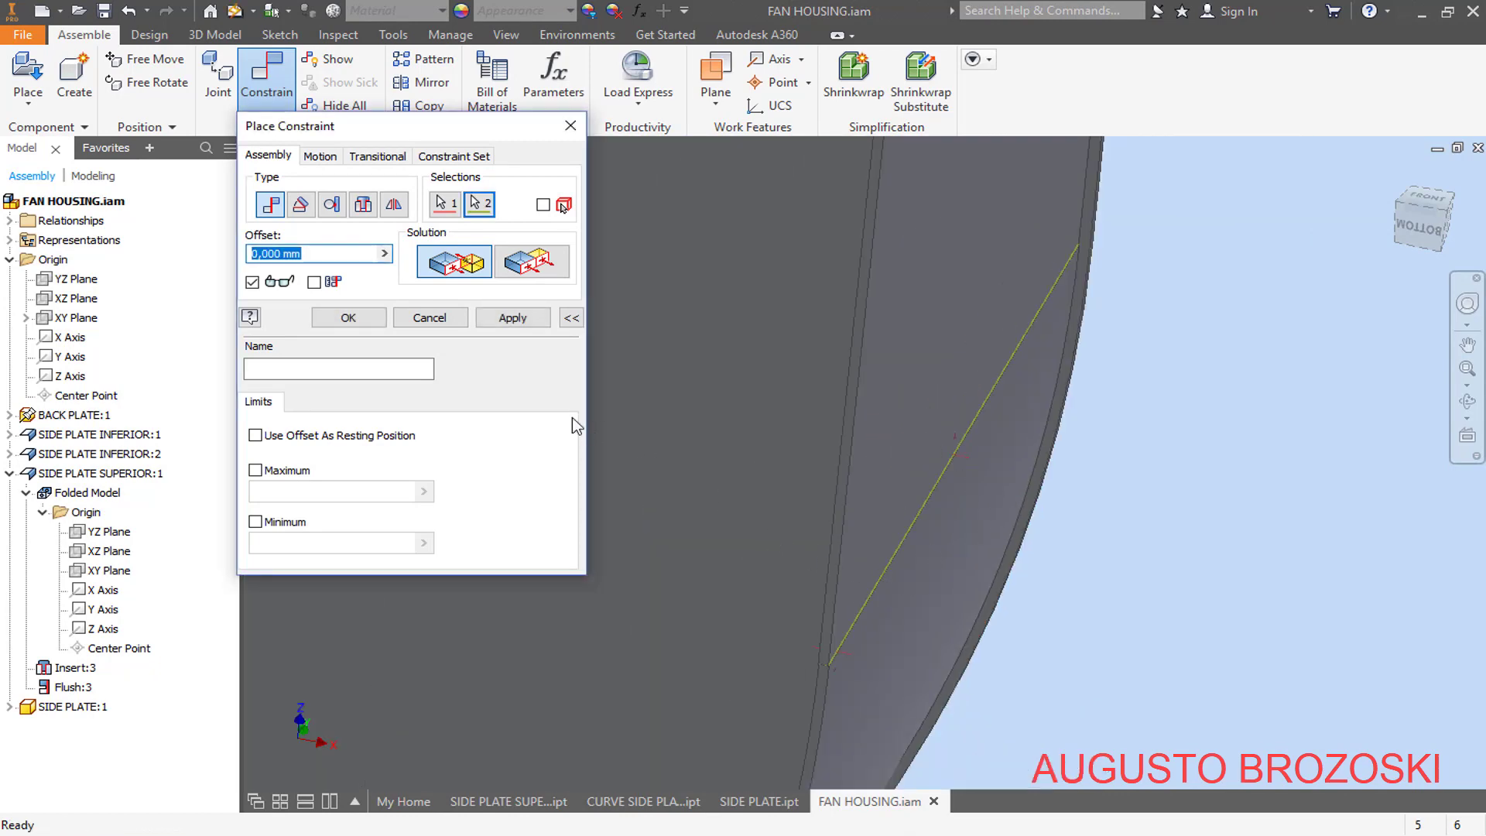
click(513, 318)
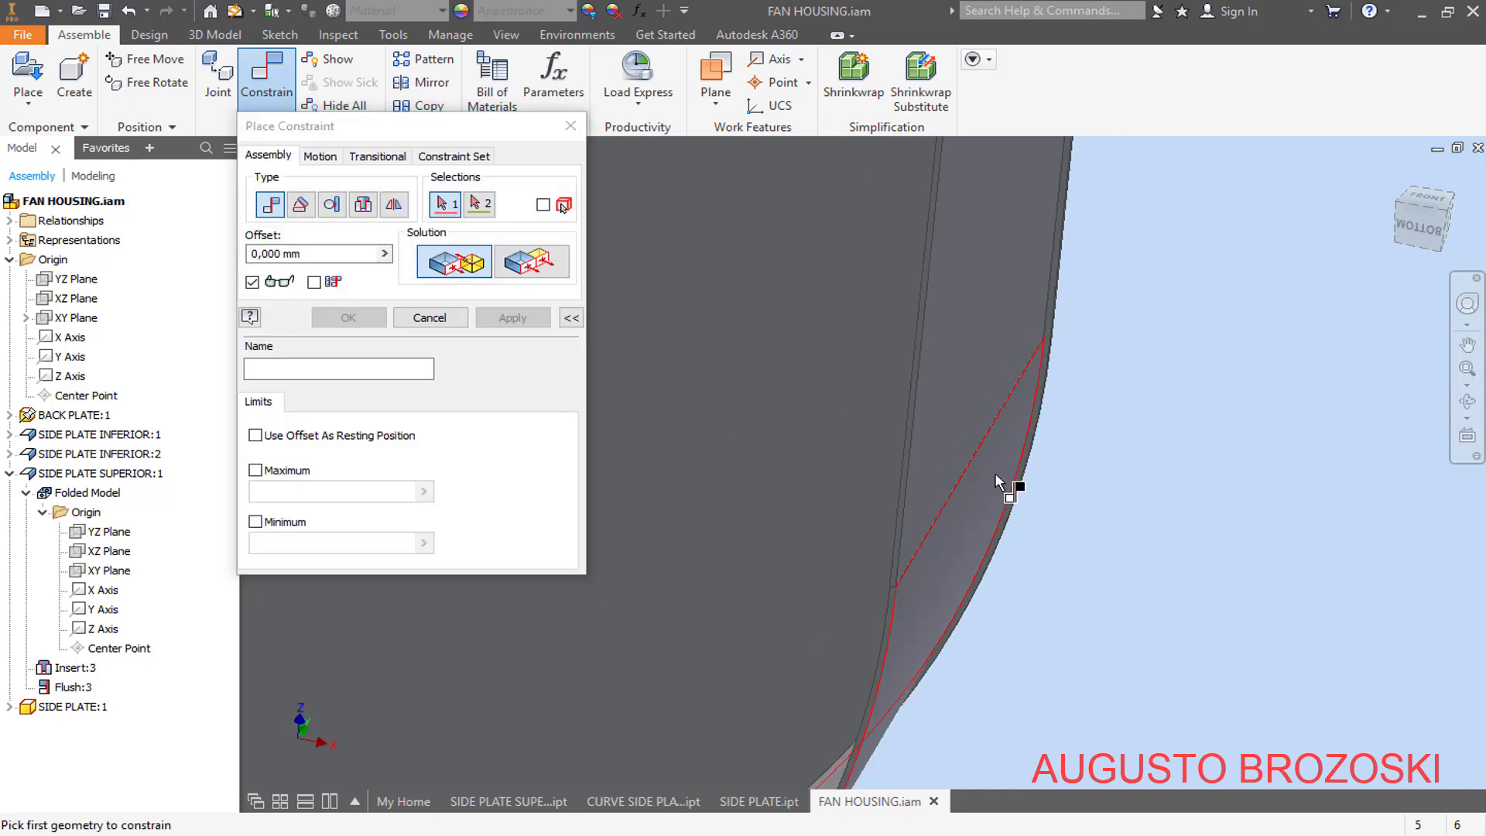
- Apply a Mate constraint with 0 mm offset between the flat side plate's outer face and the adjoining curved plate's outer straight end edge
scroll(1060, 441, down, 5)
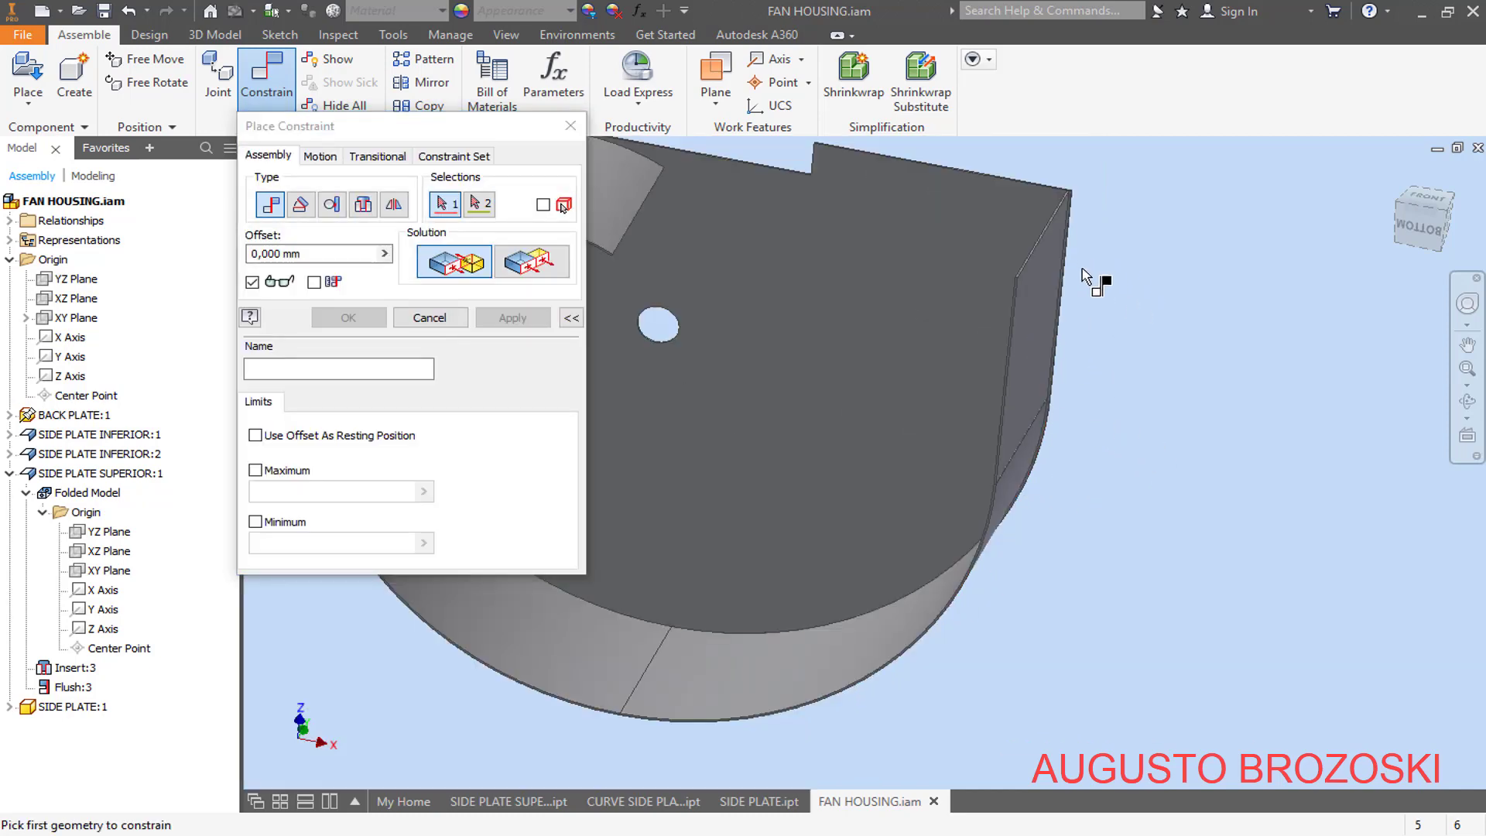
scroll(1068, 422, up, 5)
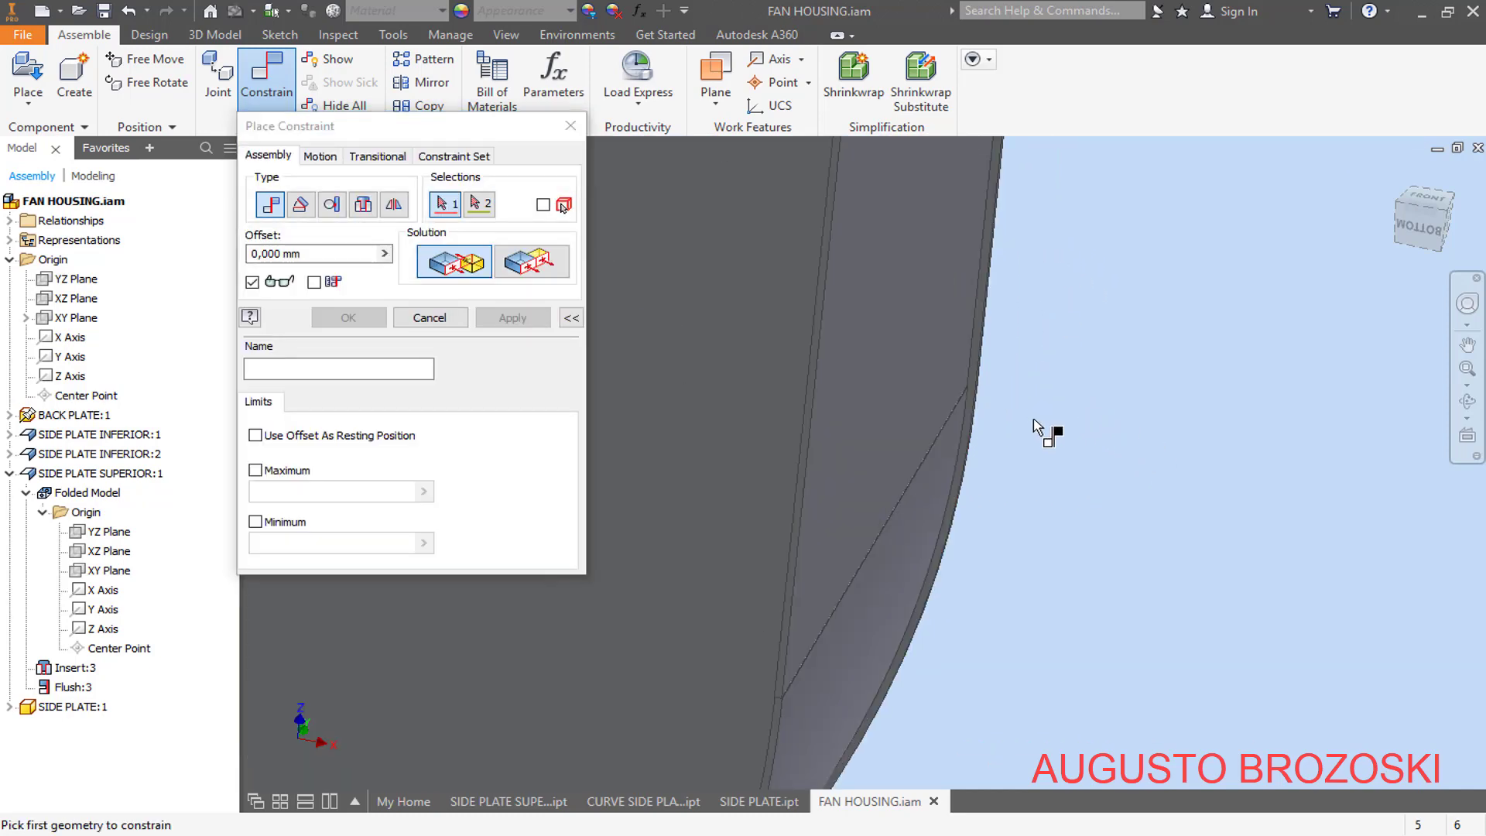
click(908, 432)
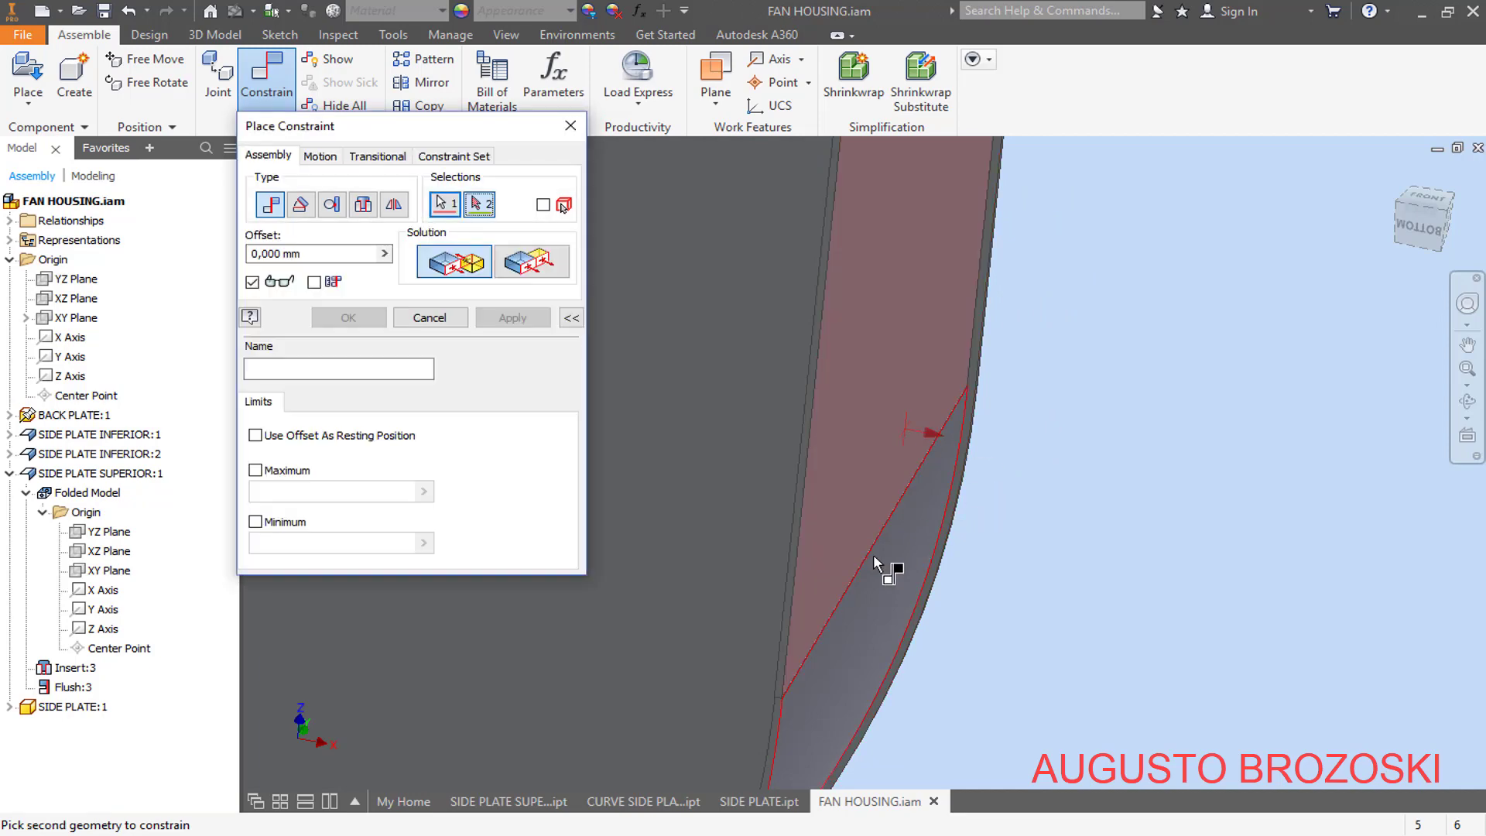
scroll(904, 536, up, 5)
scroll(888, 471, up, 3)
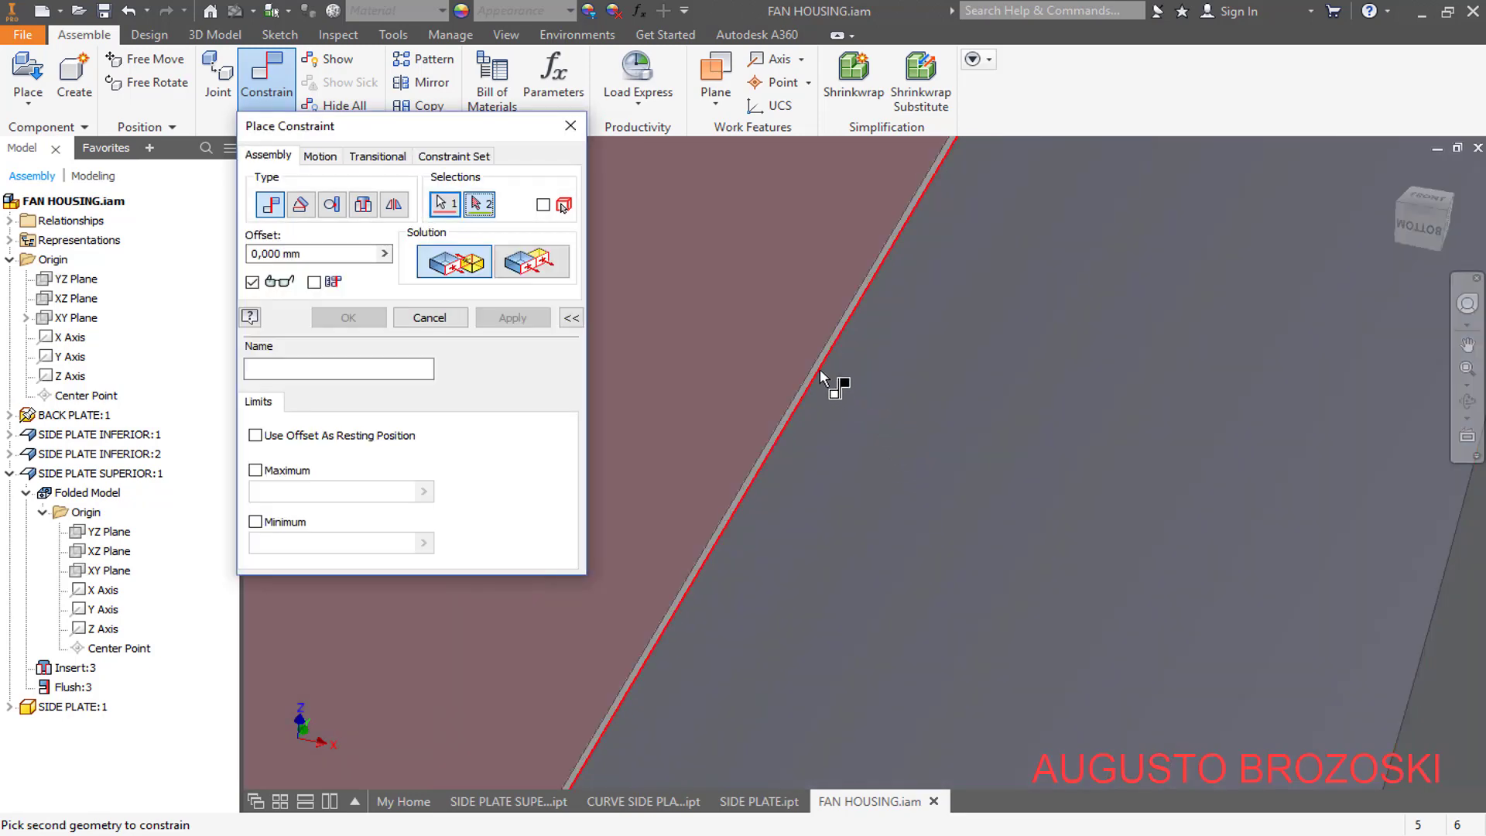
scroll(972, 358, down, 4)
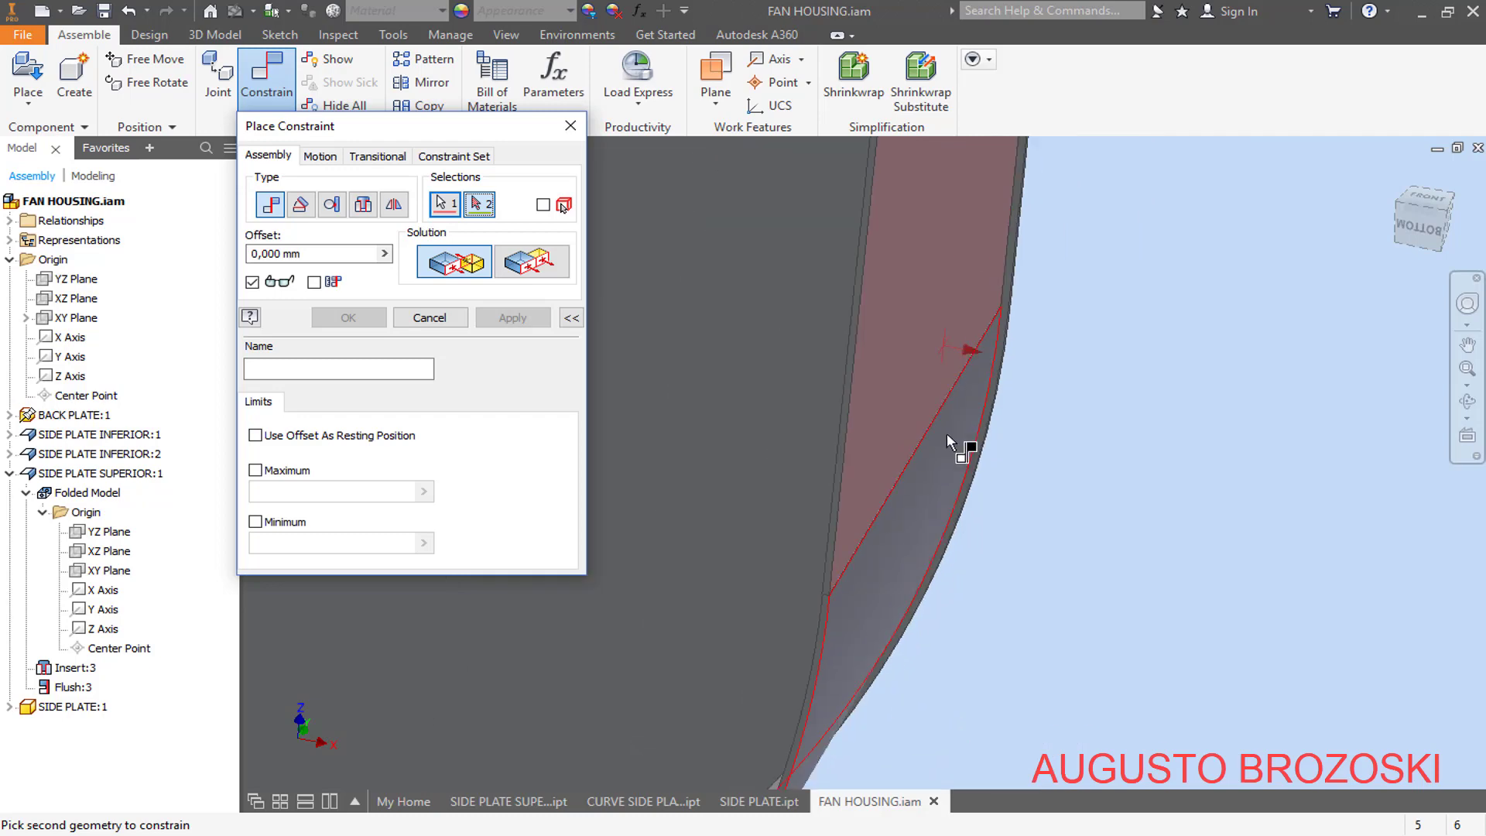
scroll(825, 573, up, 2)
scroll(851, 619, up, 5)
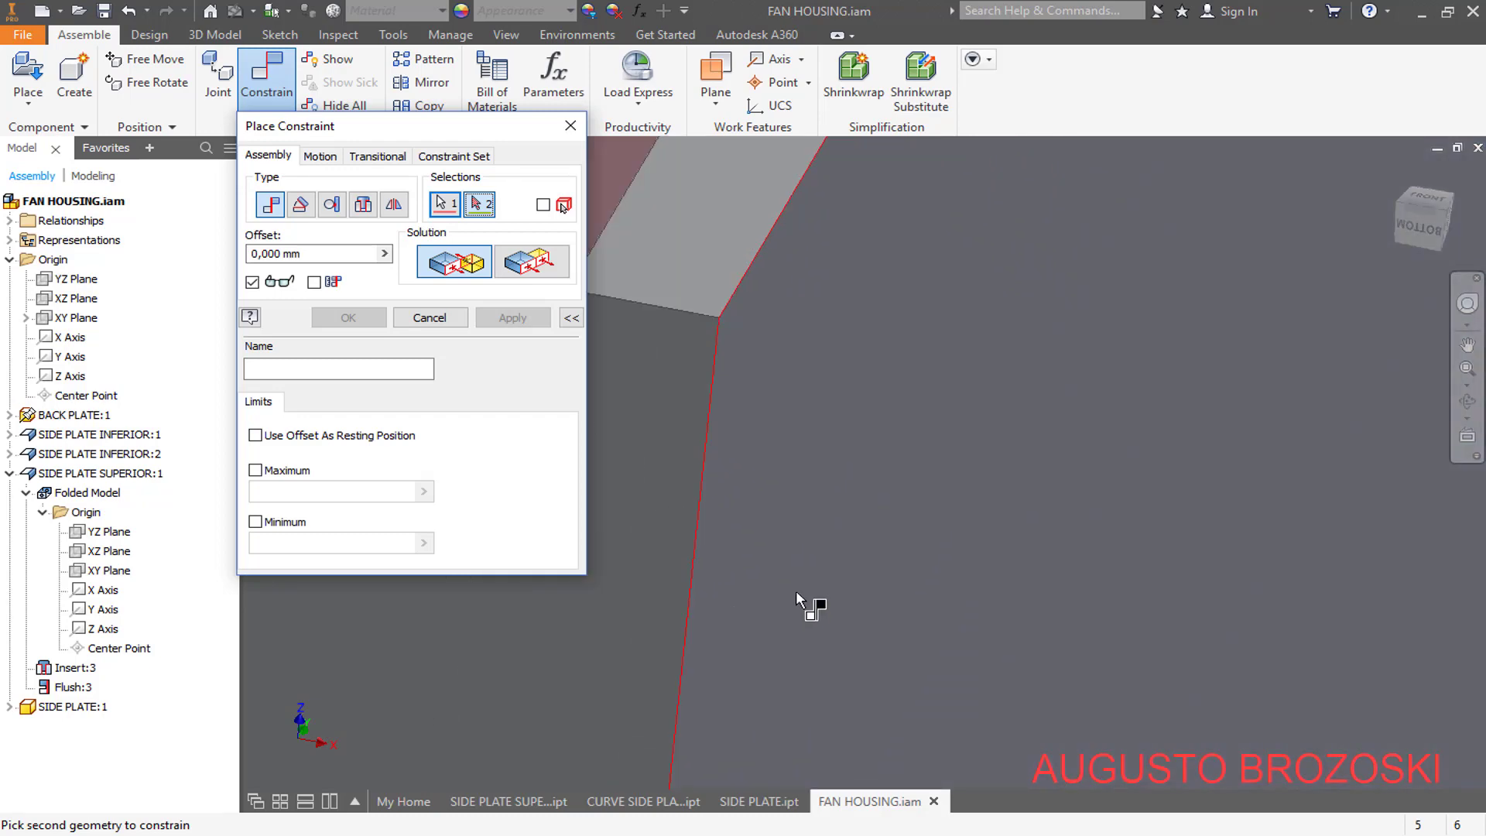
scroll(790, 383, down, 3)
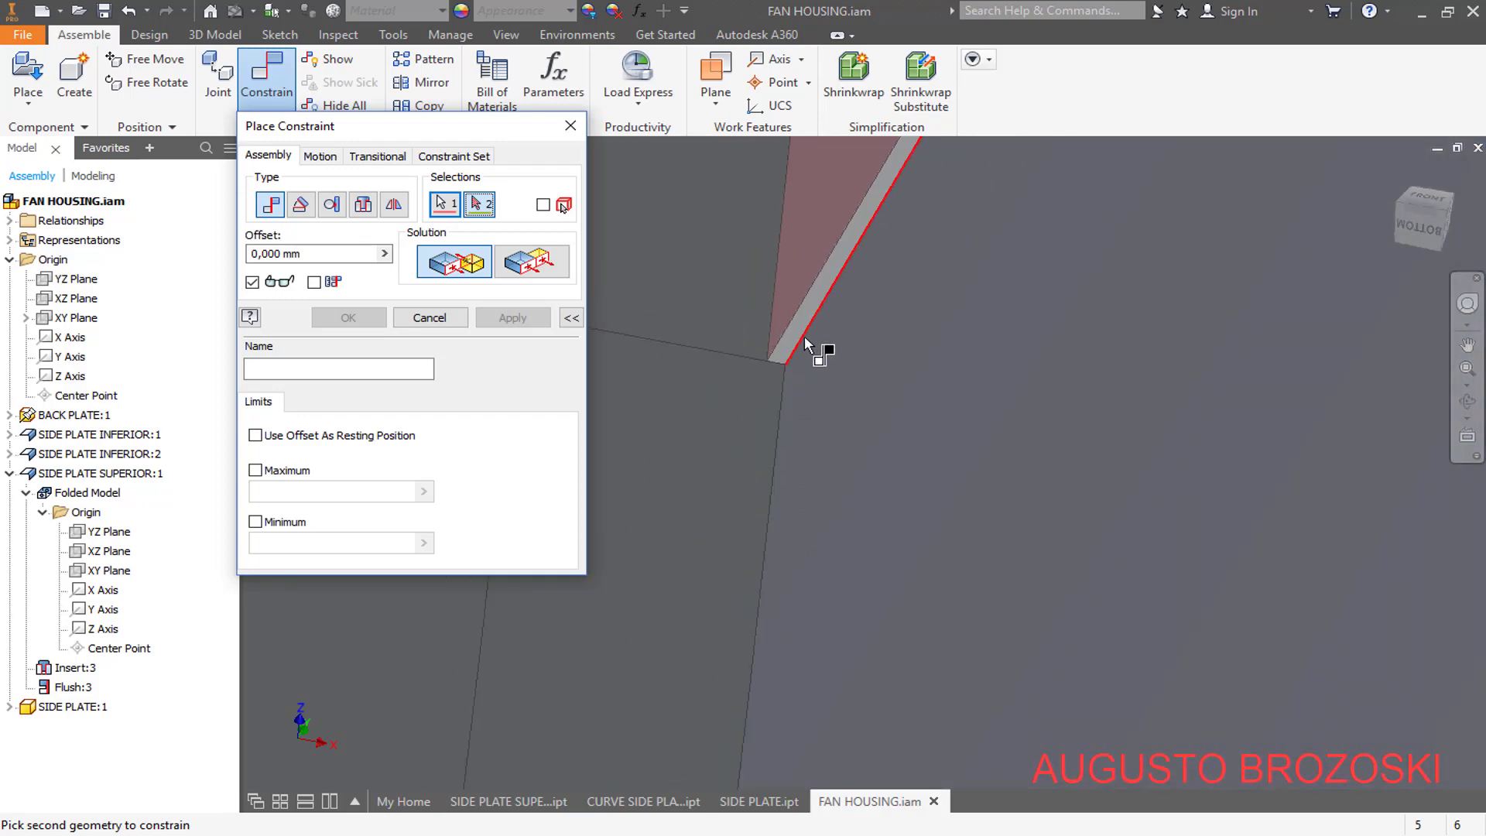
click(804, 338)
click(806, 340)
scroll(777, 450, down, 3)
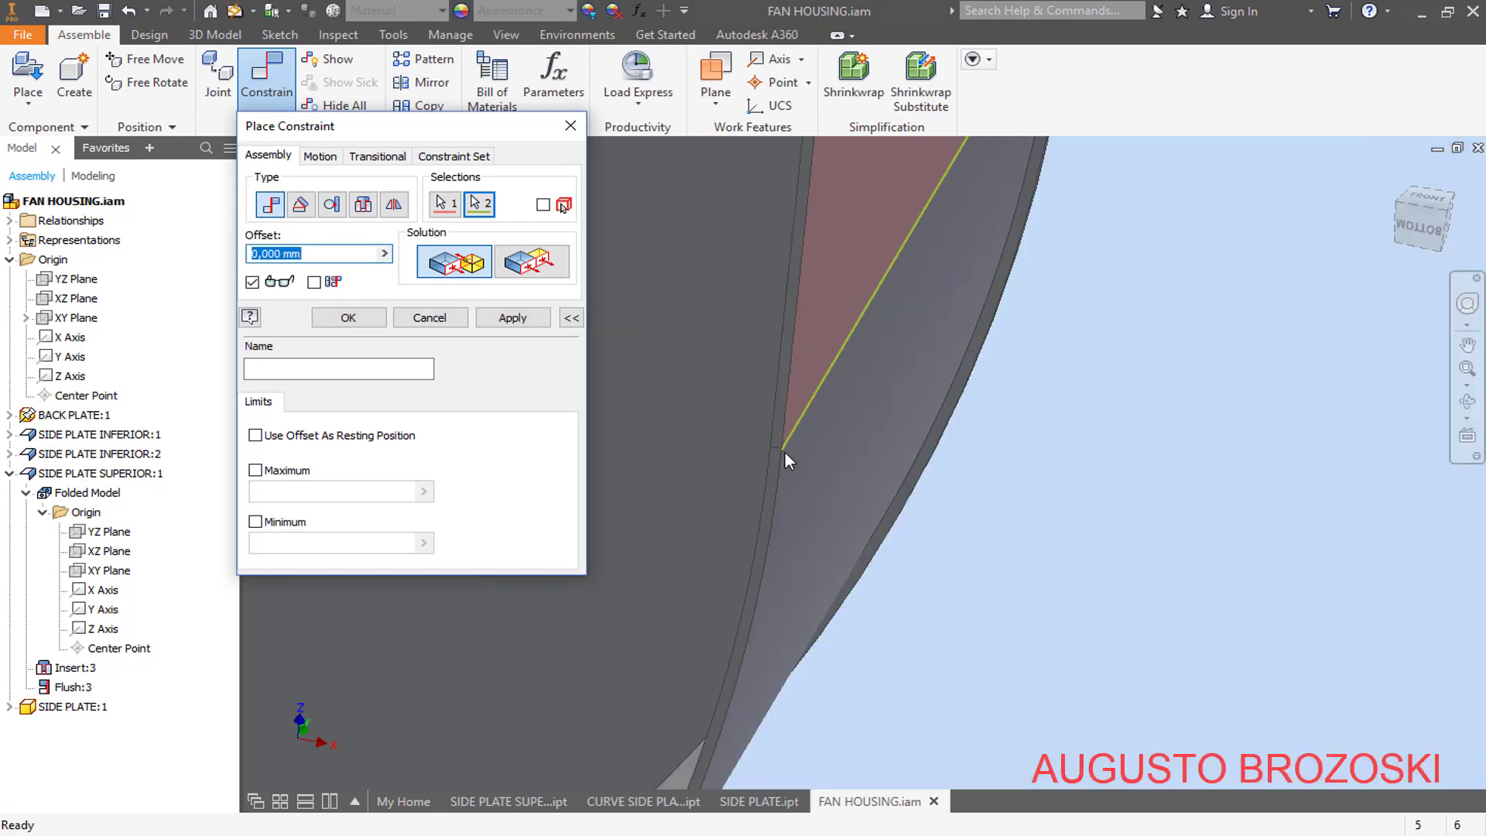
click(524, 321)
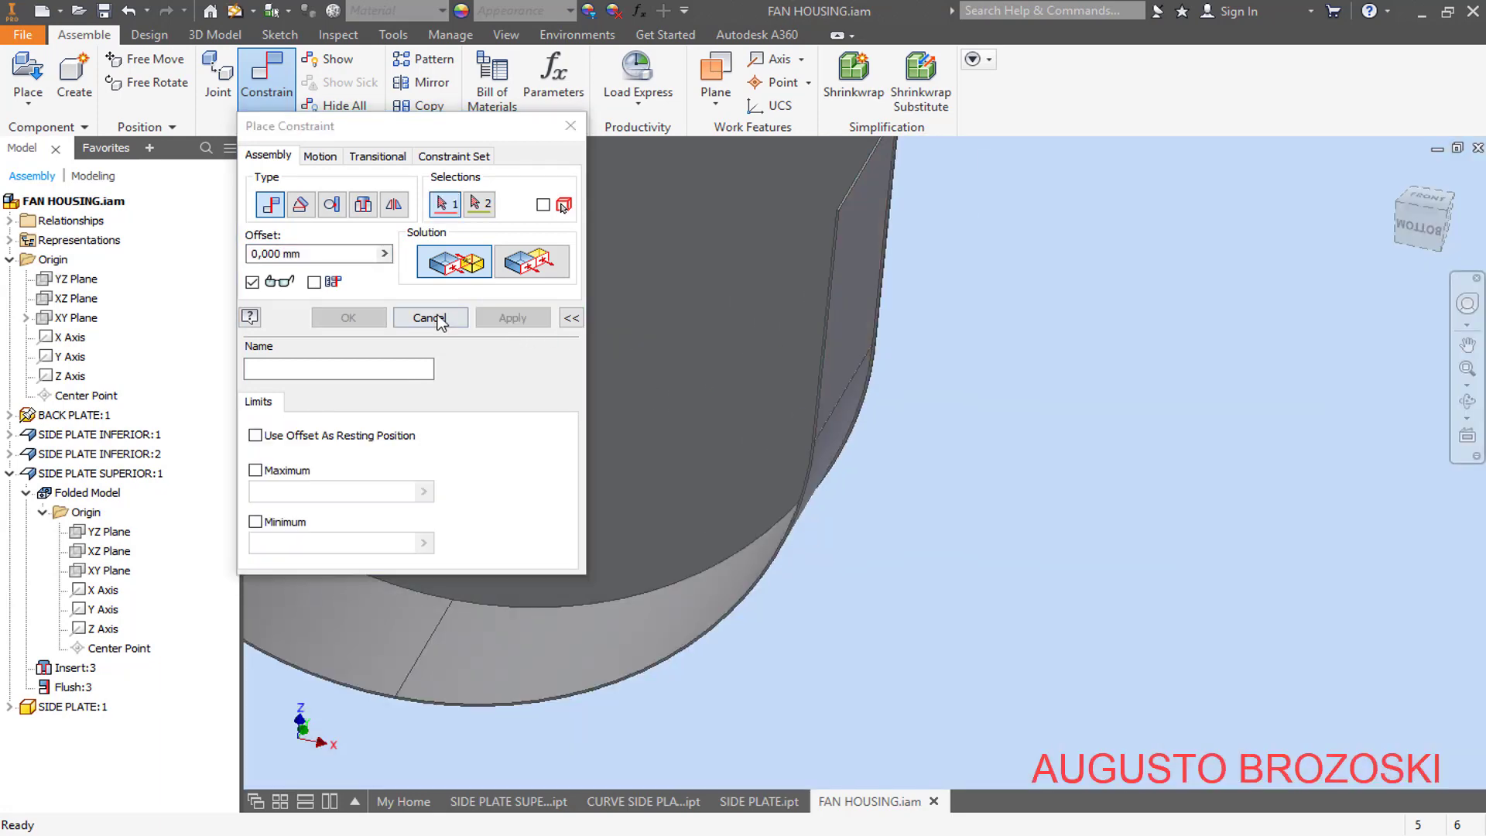
click(428, 318)
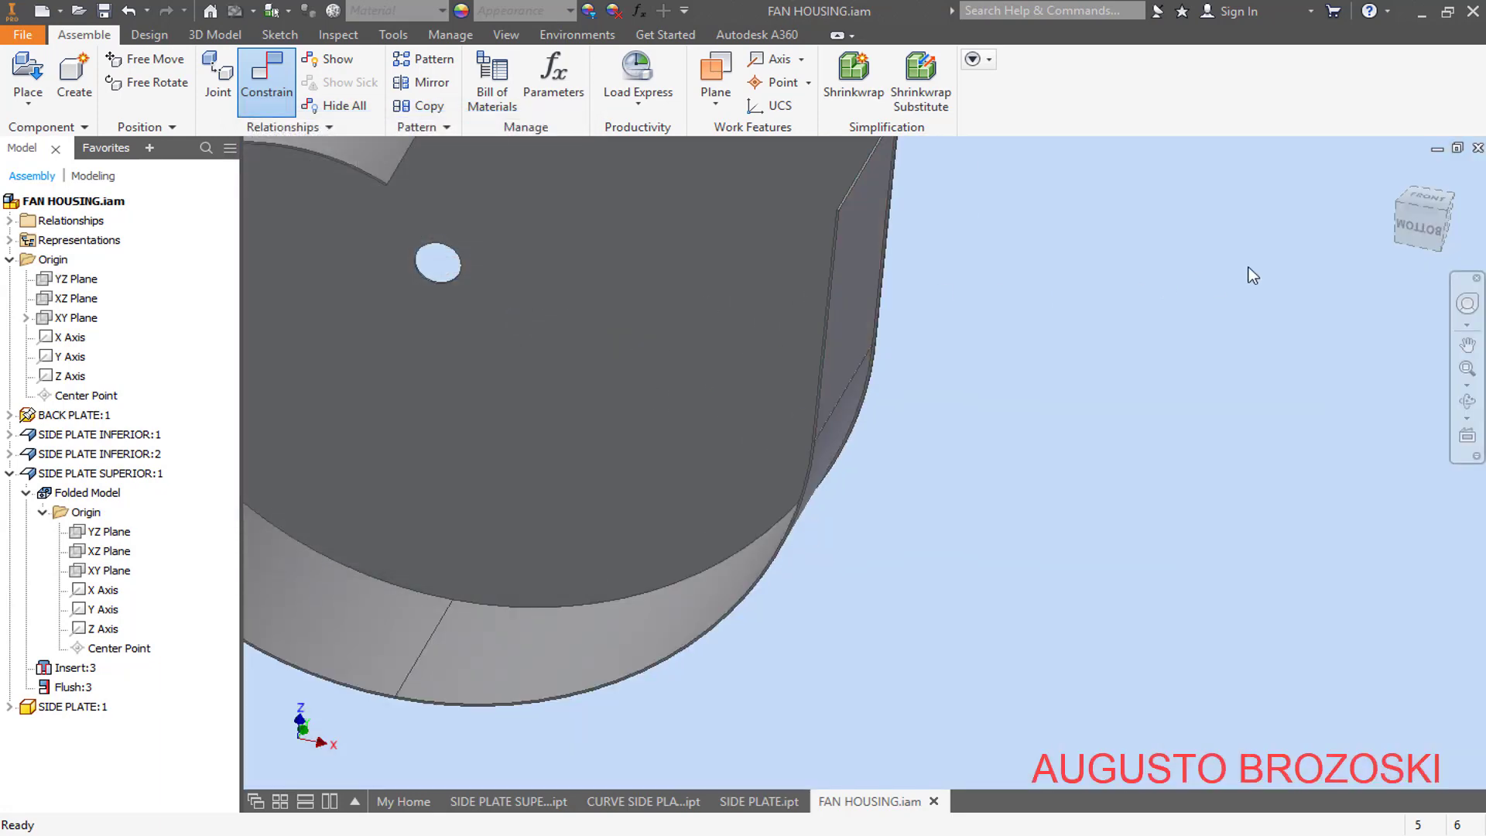
- Save the assembly and place one OUTLET FLANGE above the outlet end of the housing
click(1395, 174)
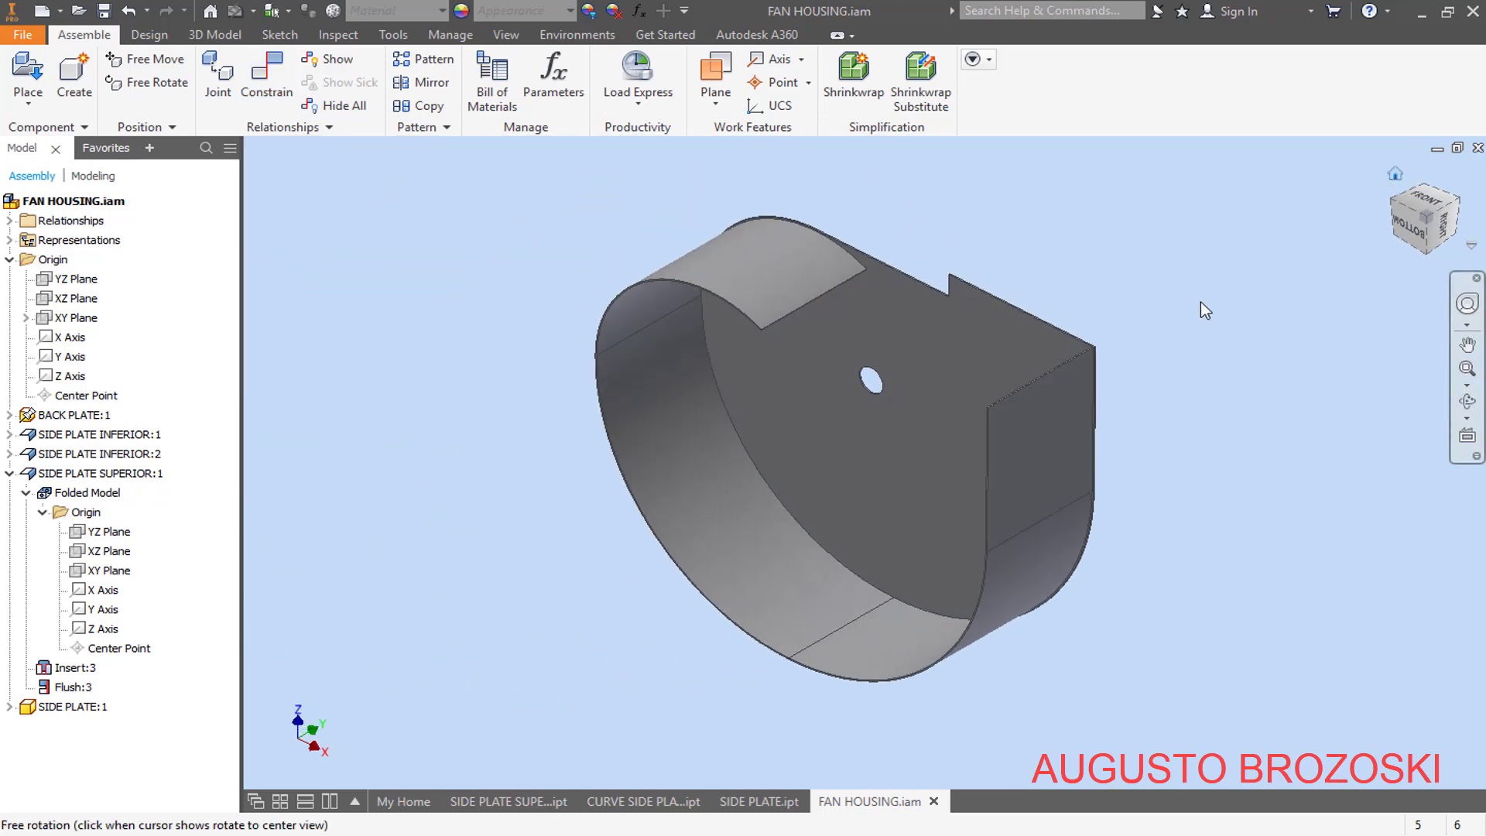
click(106, 10)
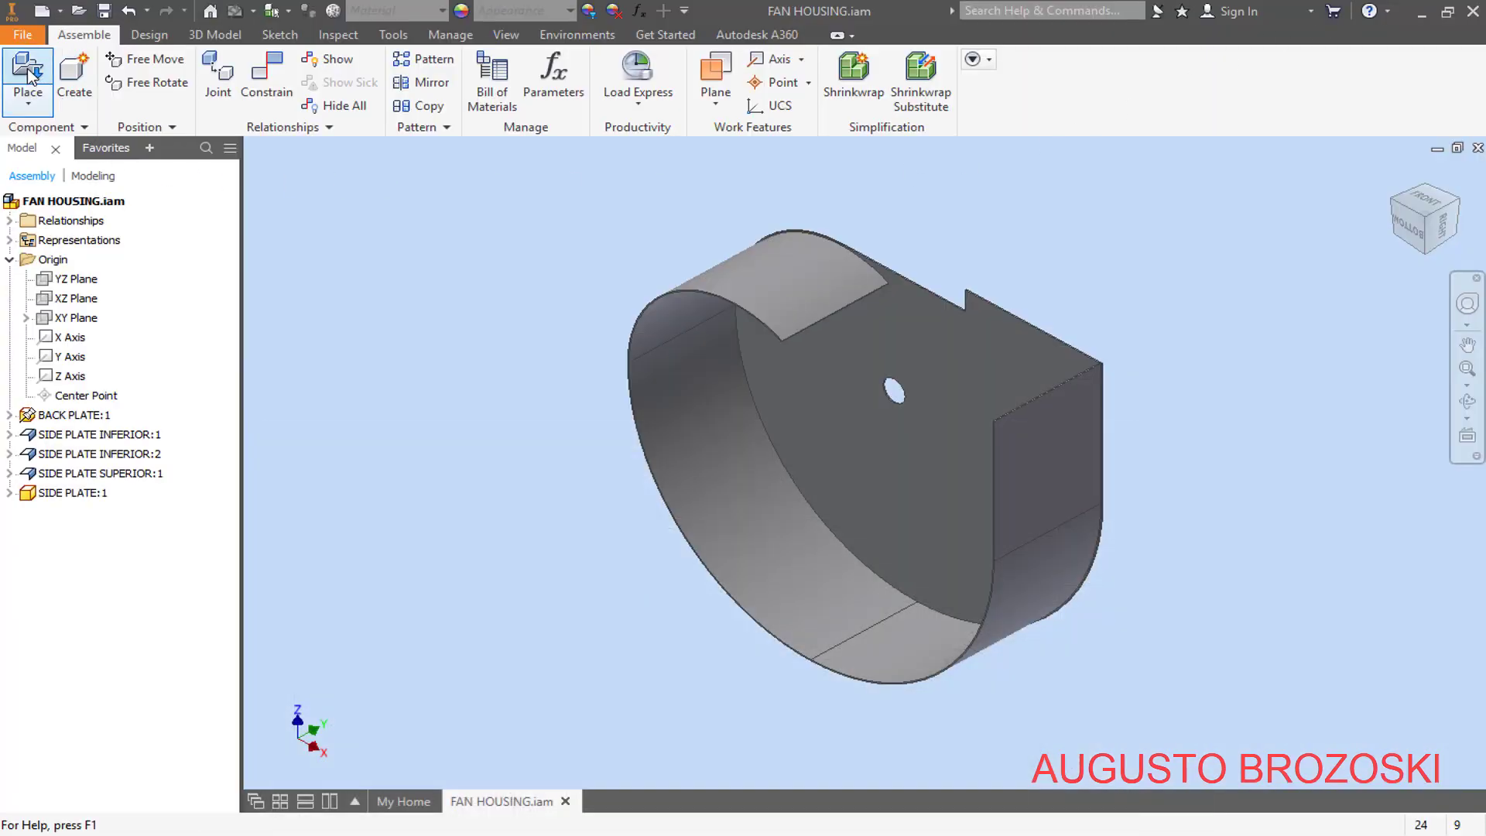
click(29, 73)
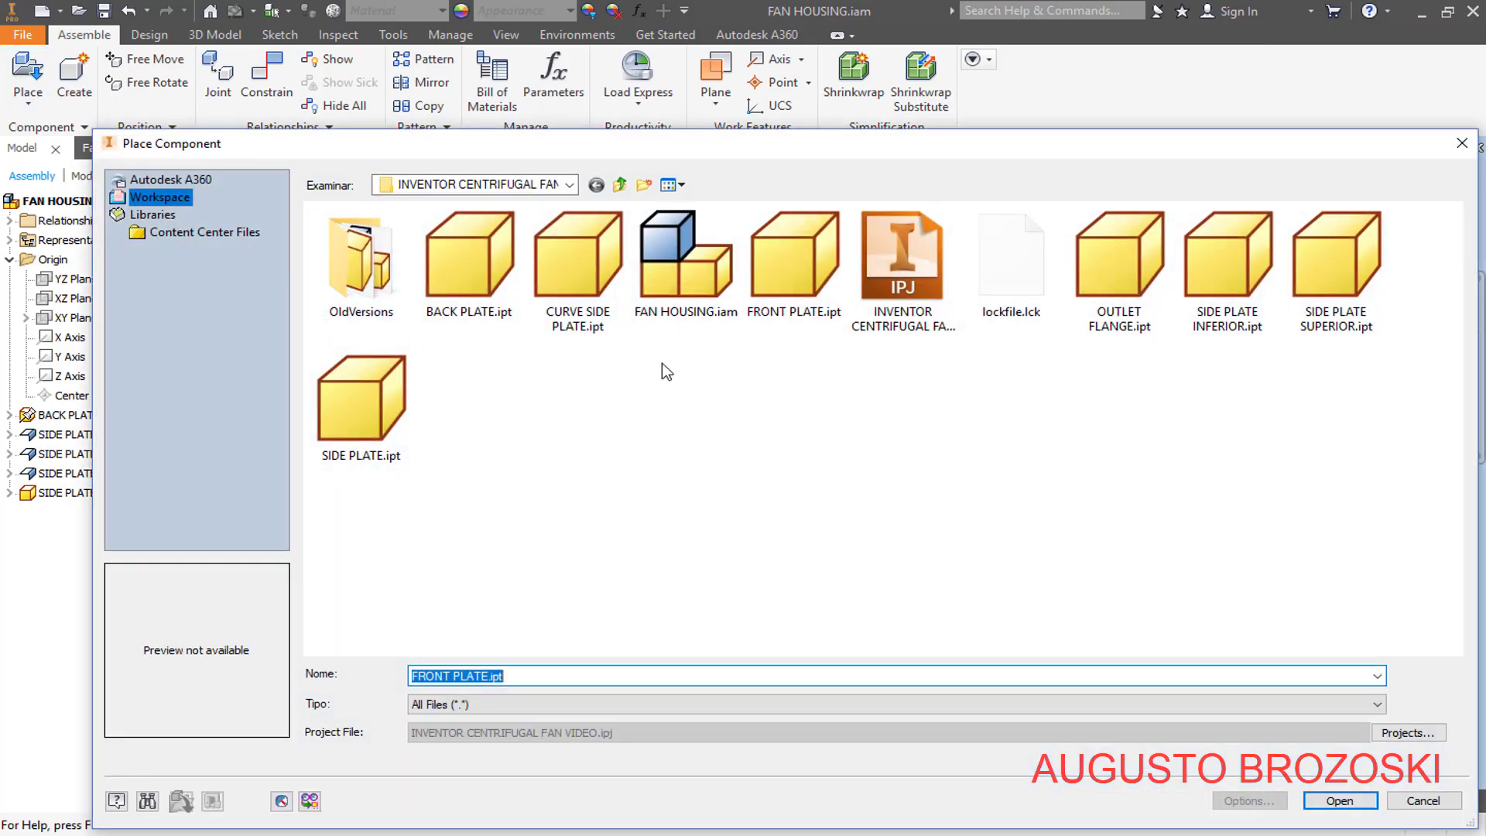
click(1126, 271)
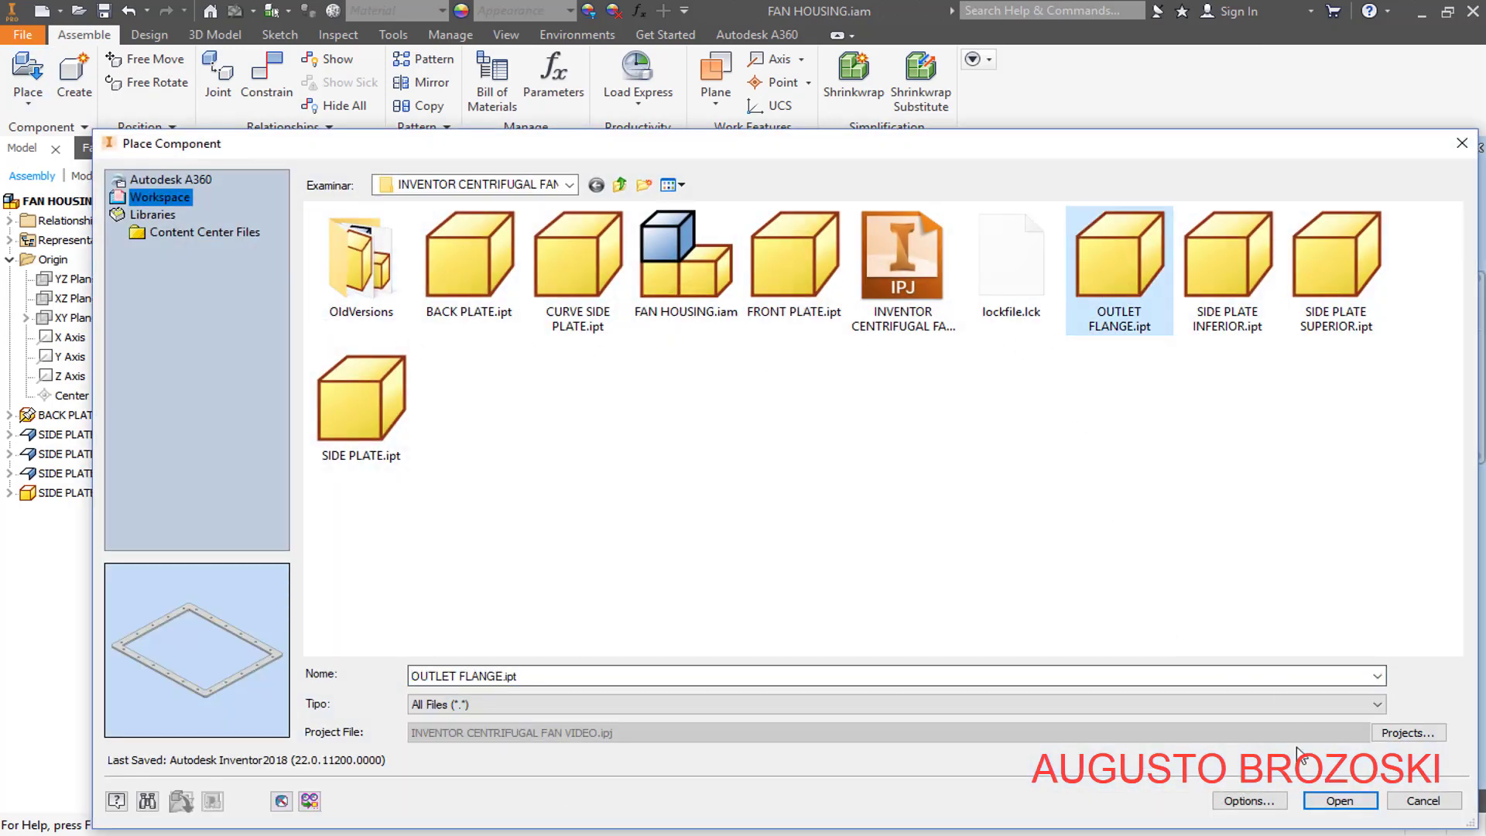
click(1339, 801)
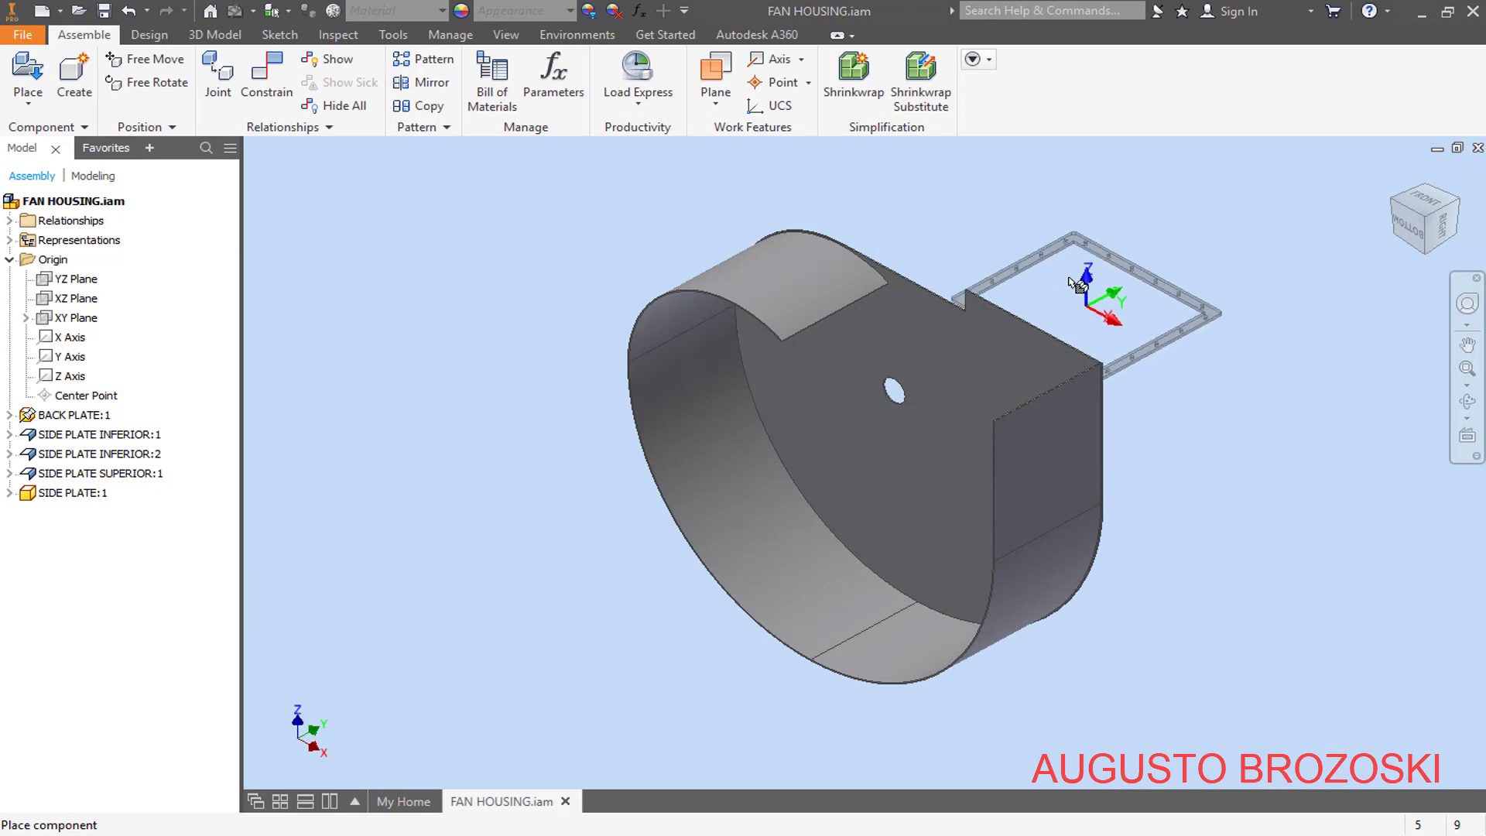
click(1101, 267)
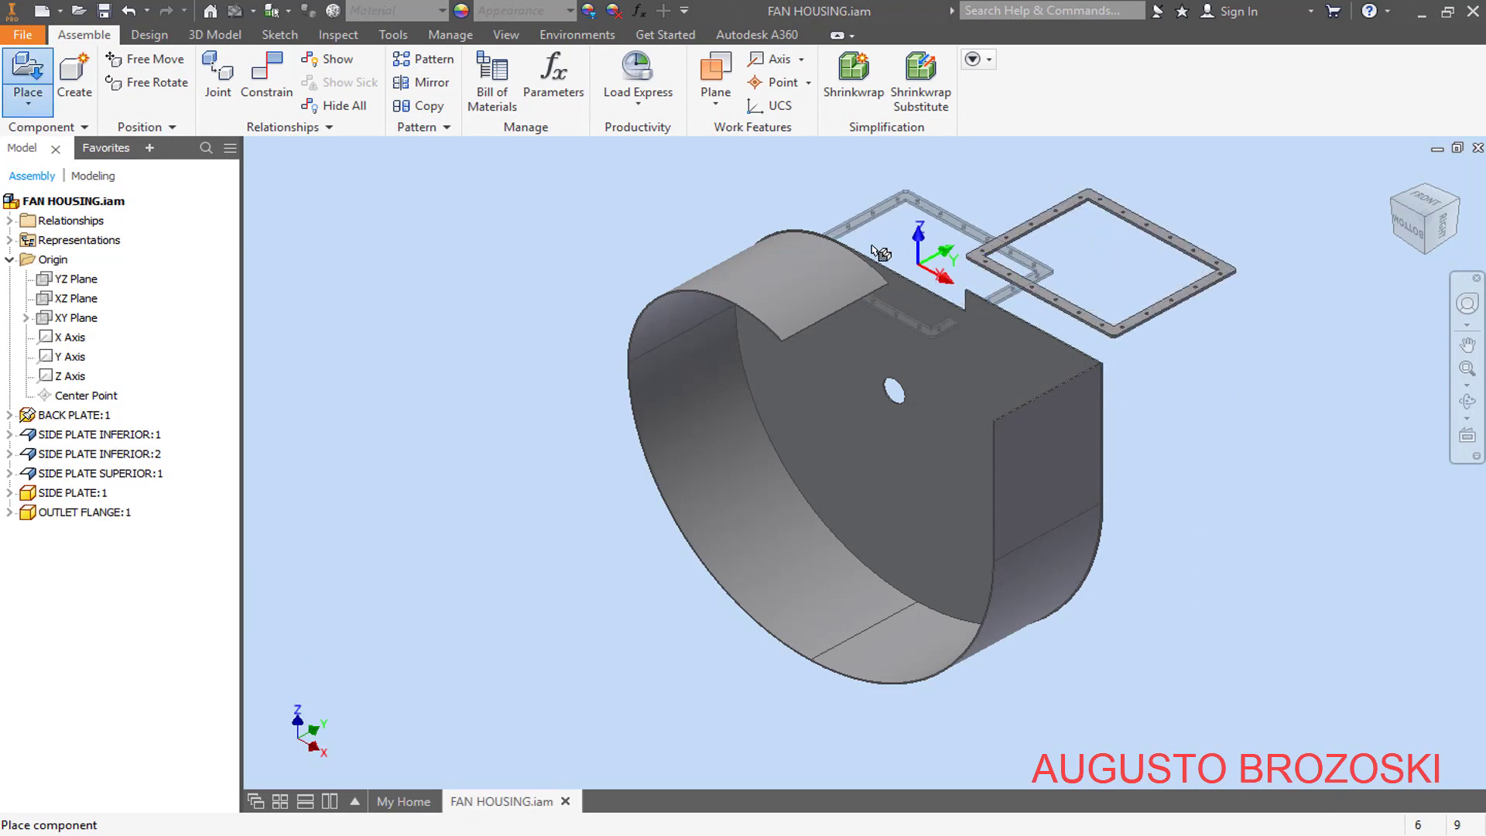
key(Escape)
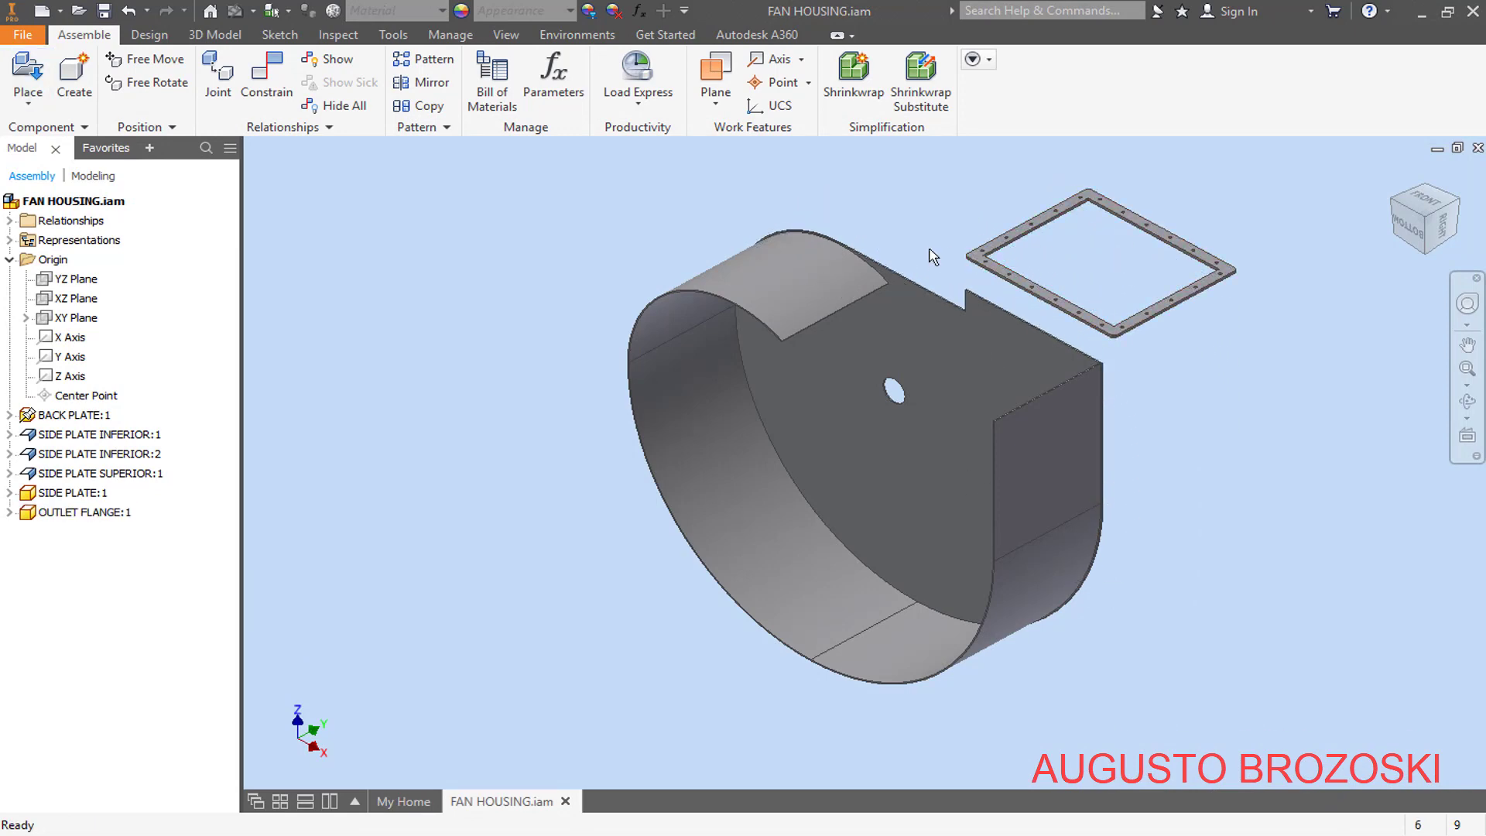
- Apply a Mate constraint with 0 mm offset between the outlet flange's XZ Plane and the XZ Plane of SIDE PLATE INFERIOR:1
click(9, 512)
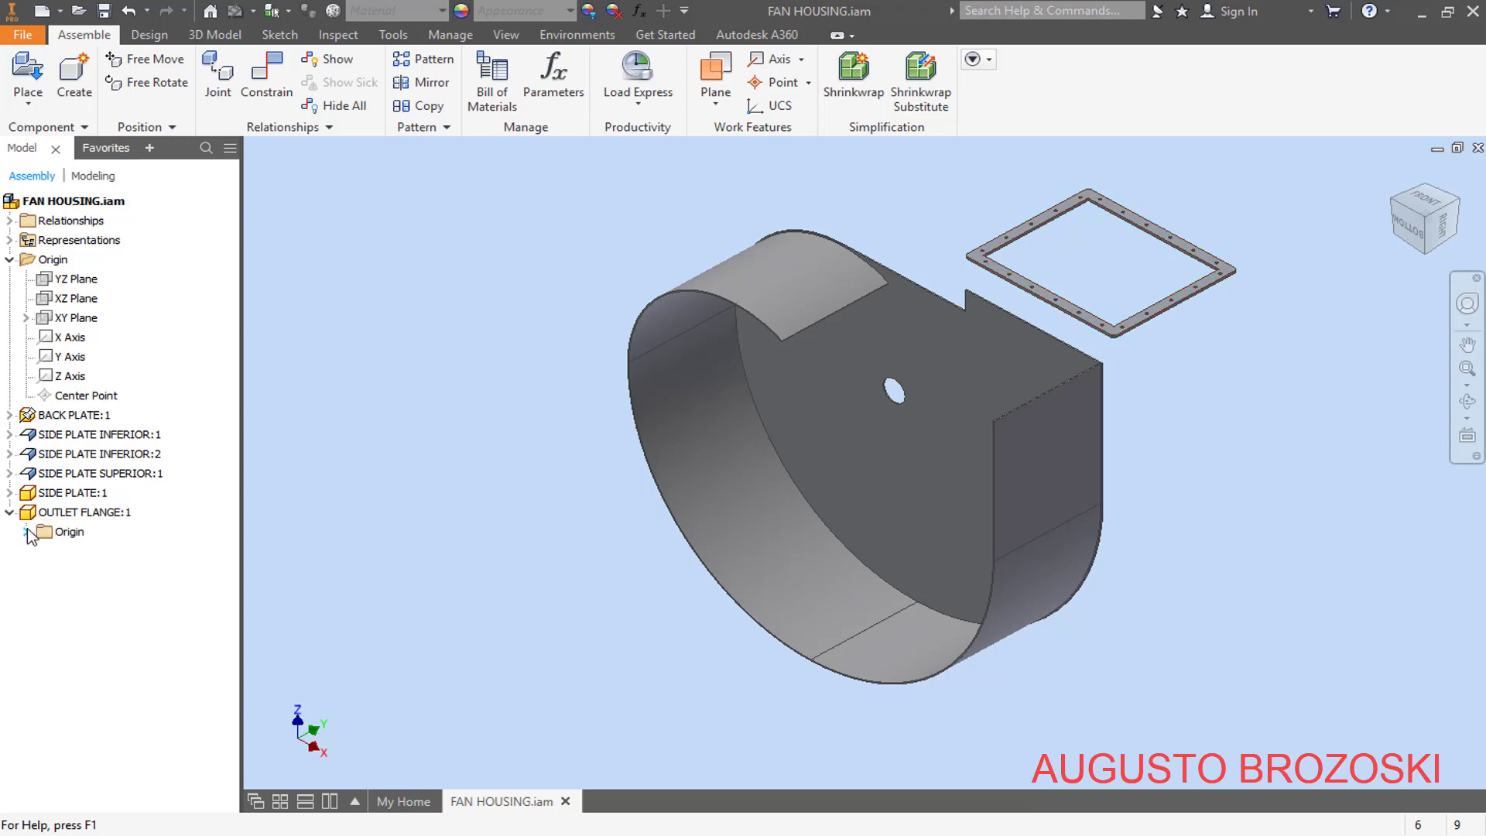
click(26, 532)
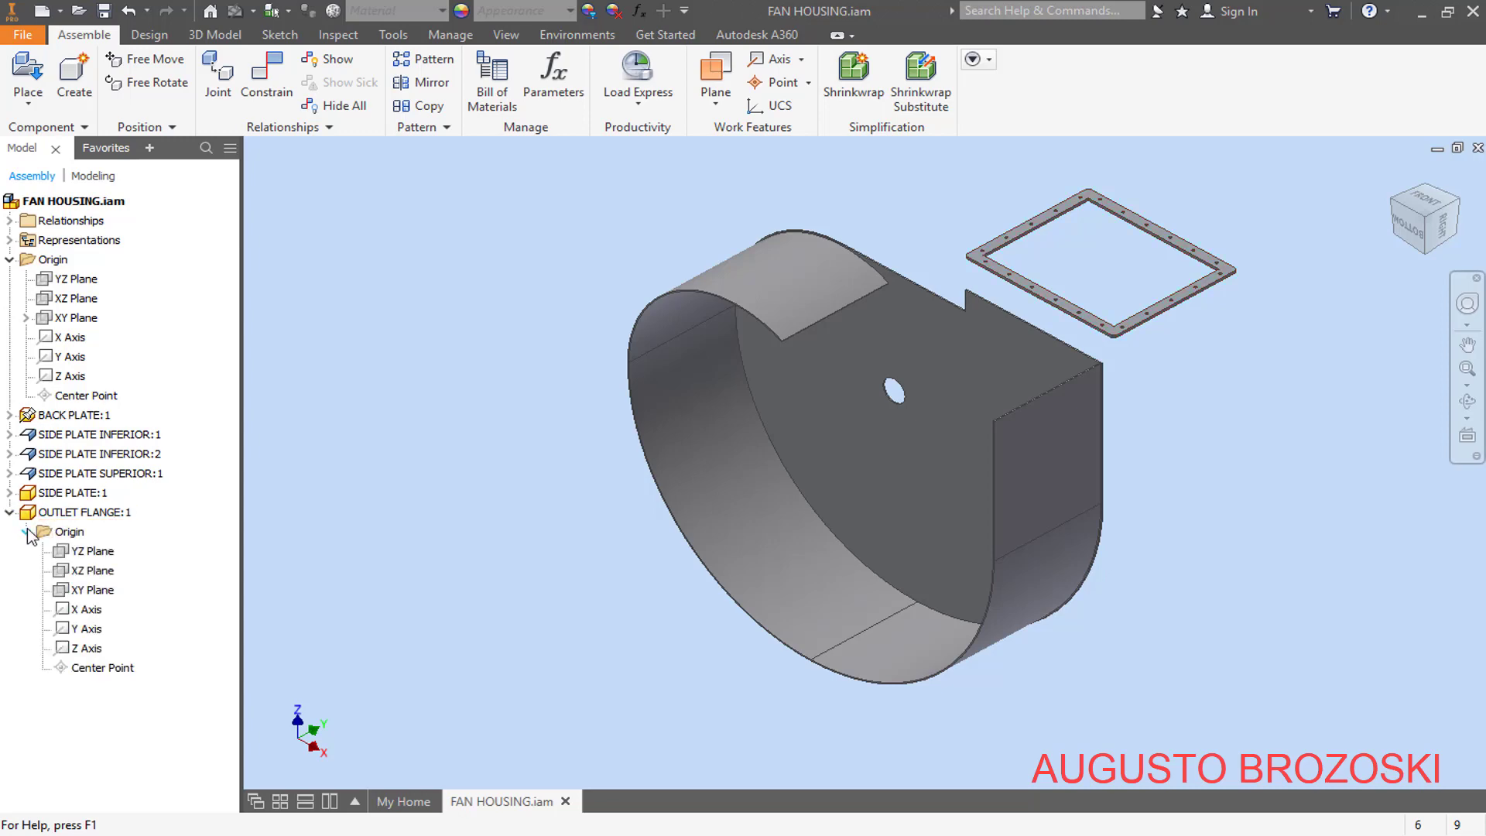
click(89, 574)
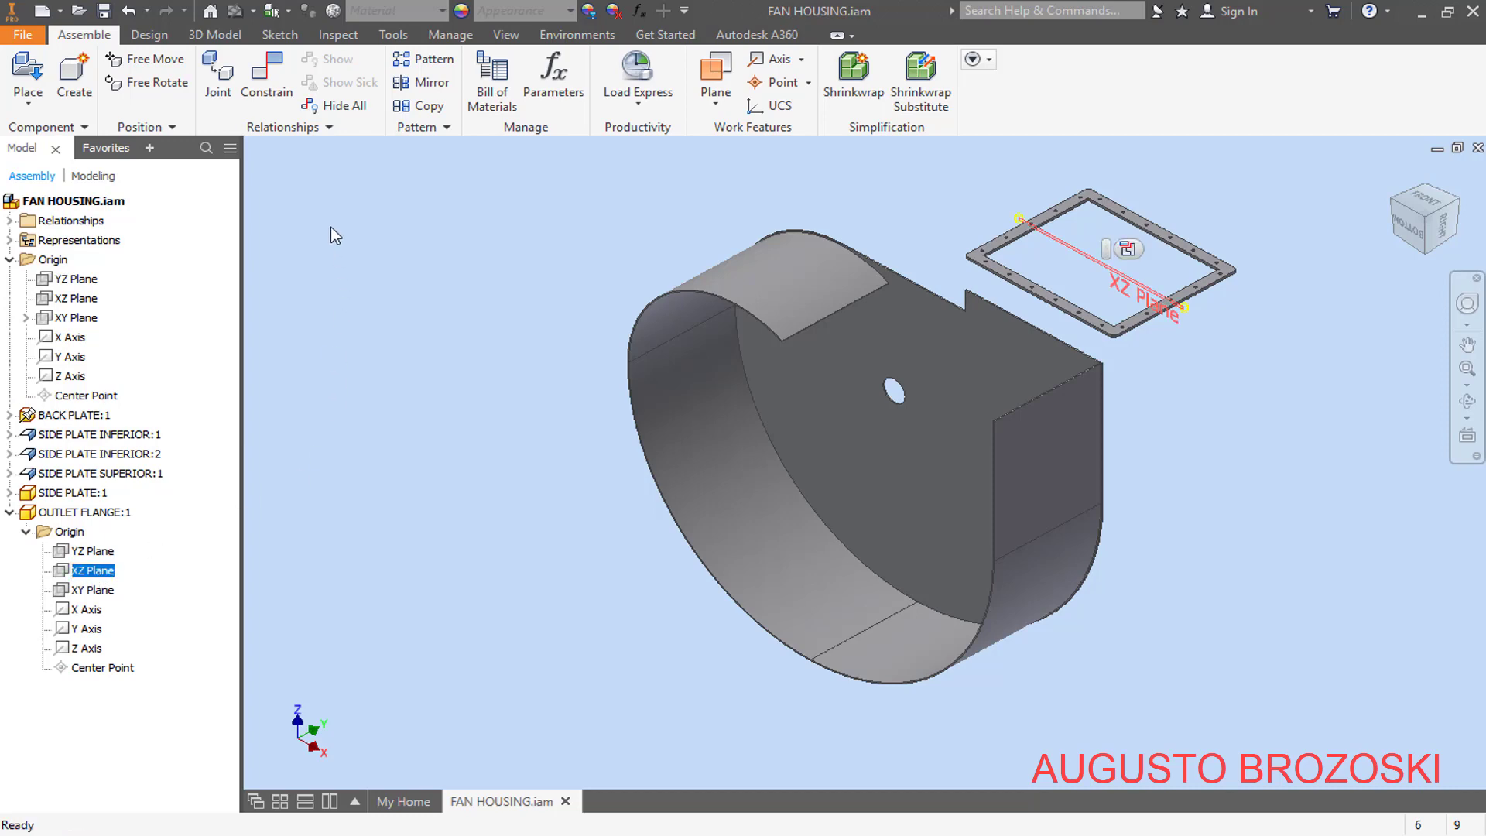
click(270, 109)
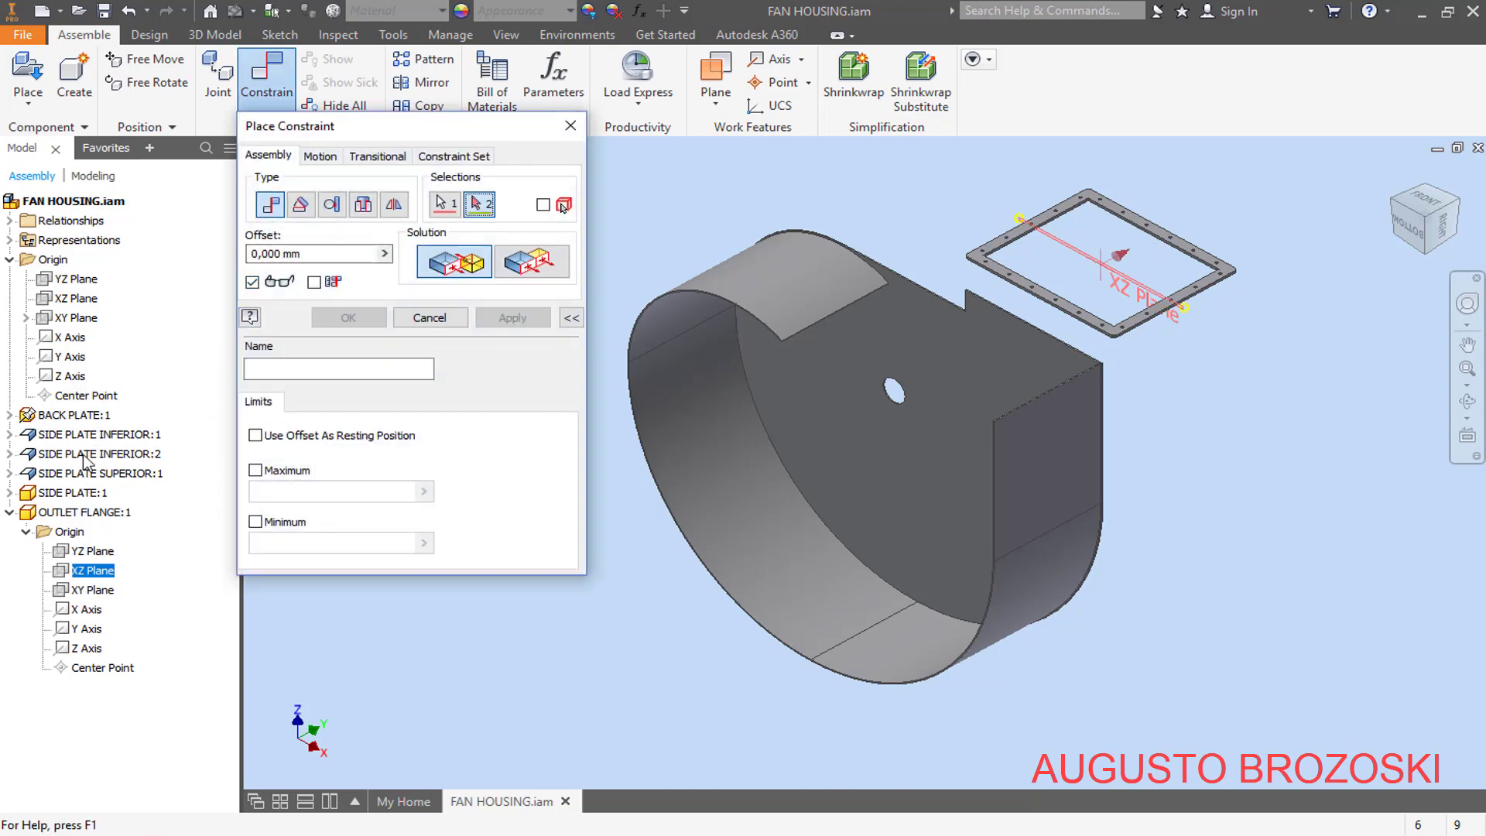
click(10, 435)
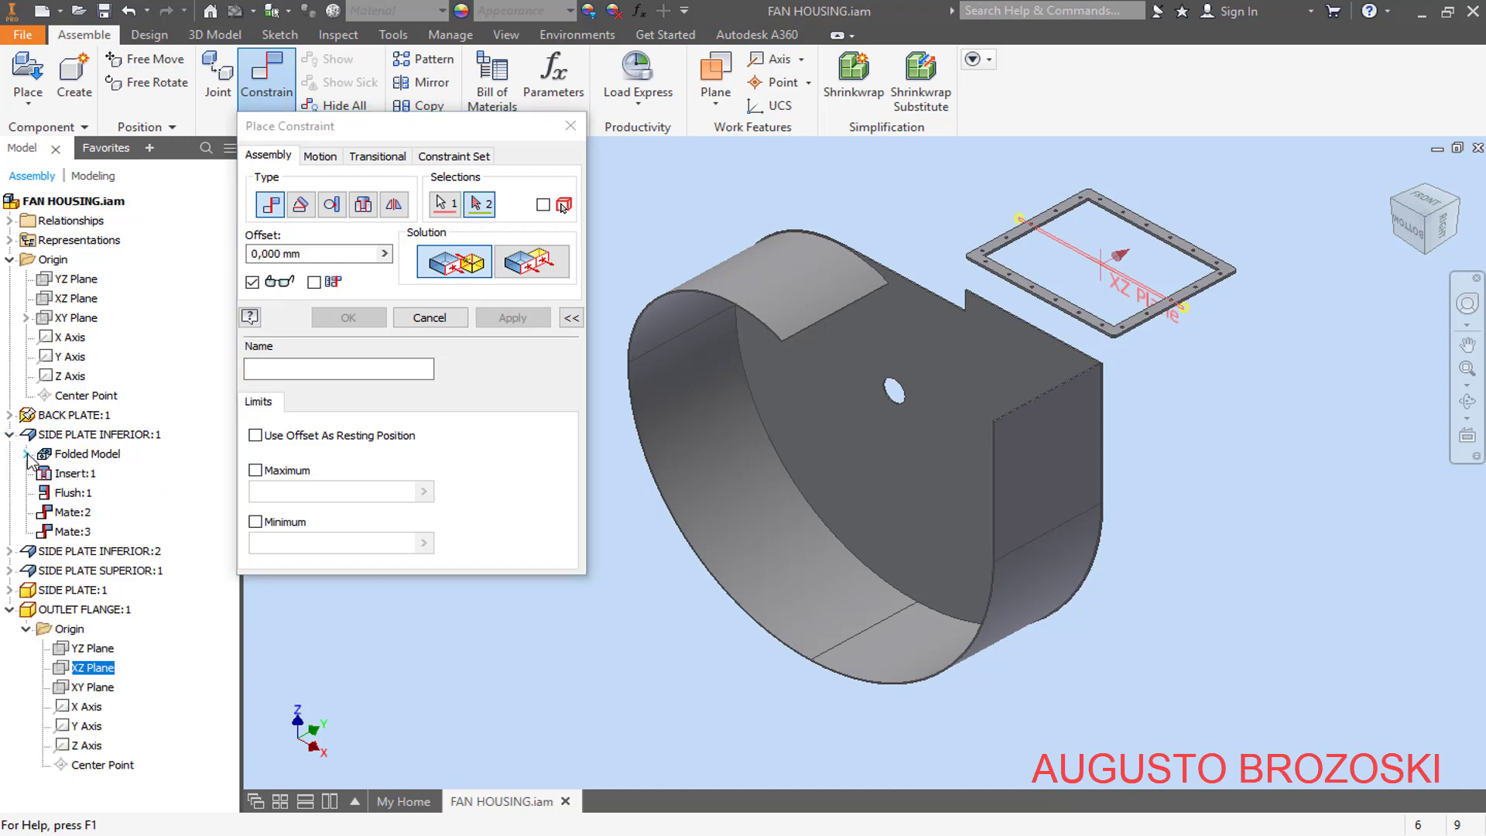
click(28, 455)
click(43, 474)
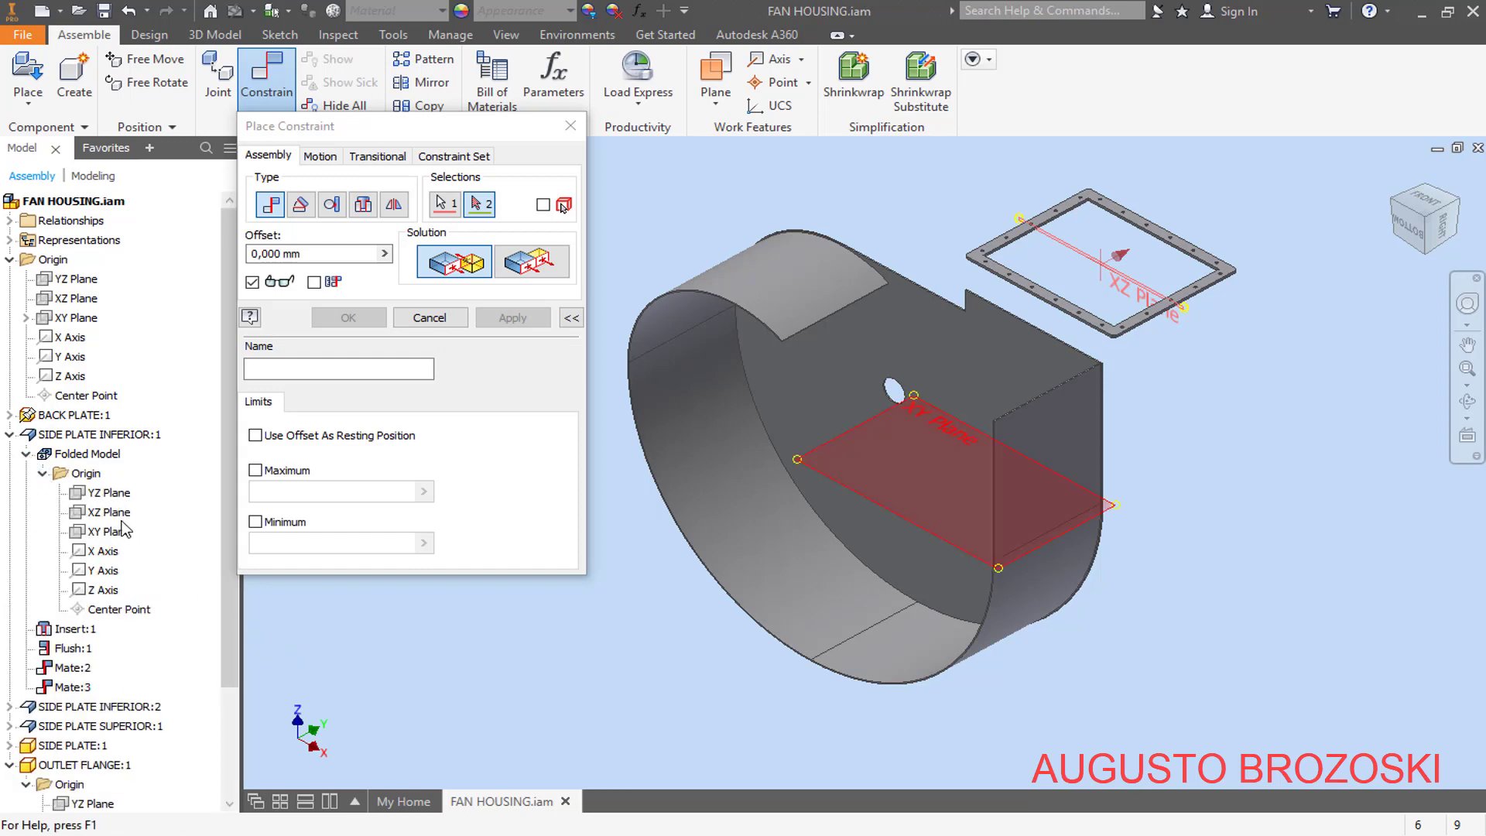
click(121, 514)
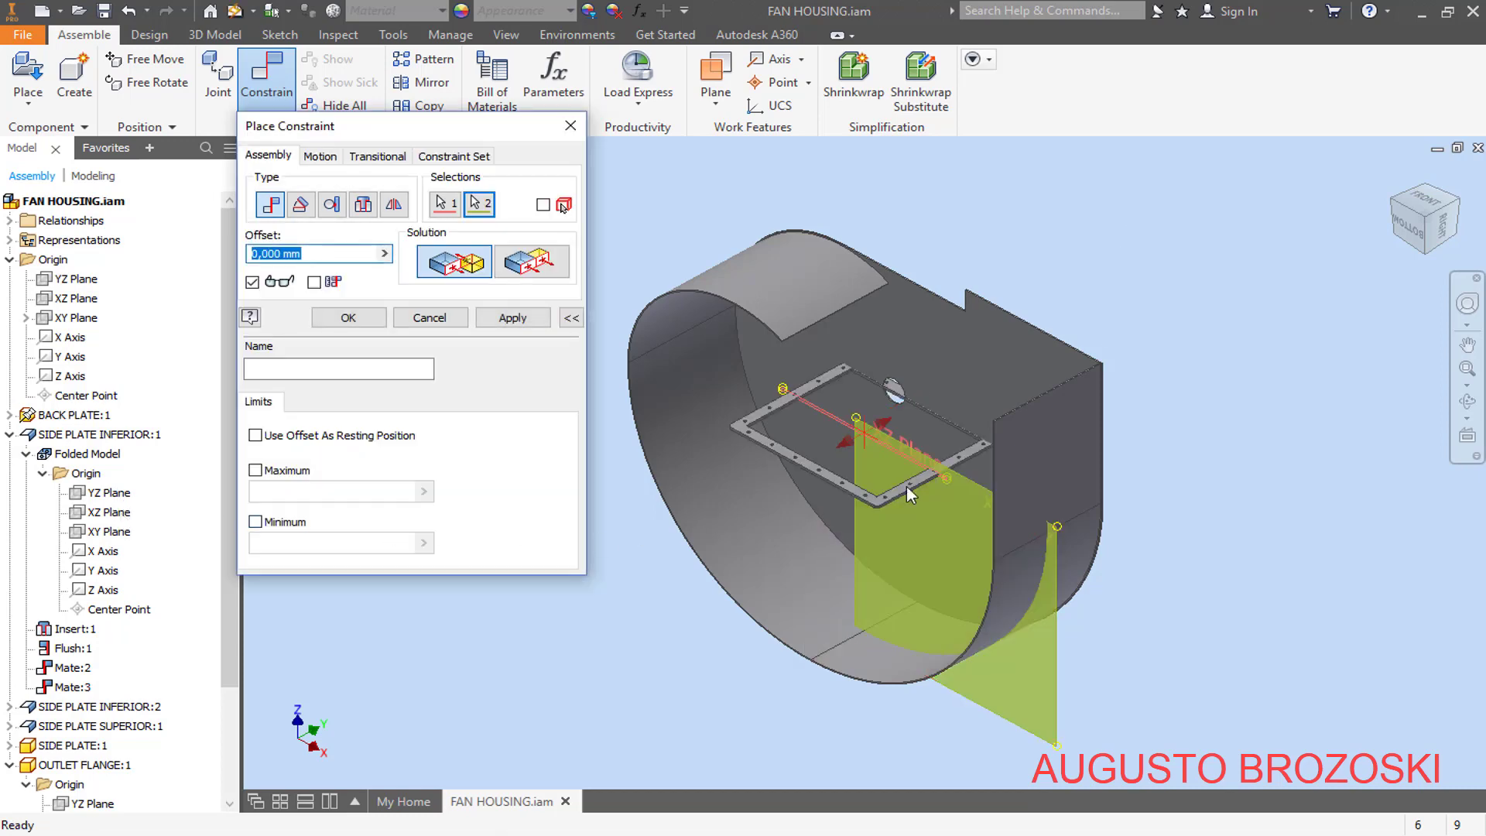
click(514, 320)
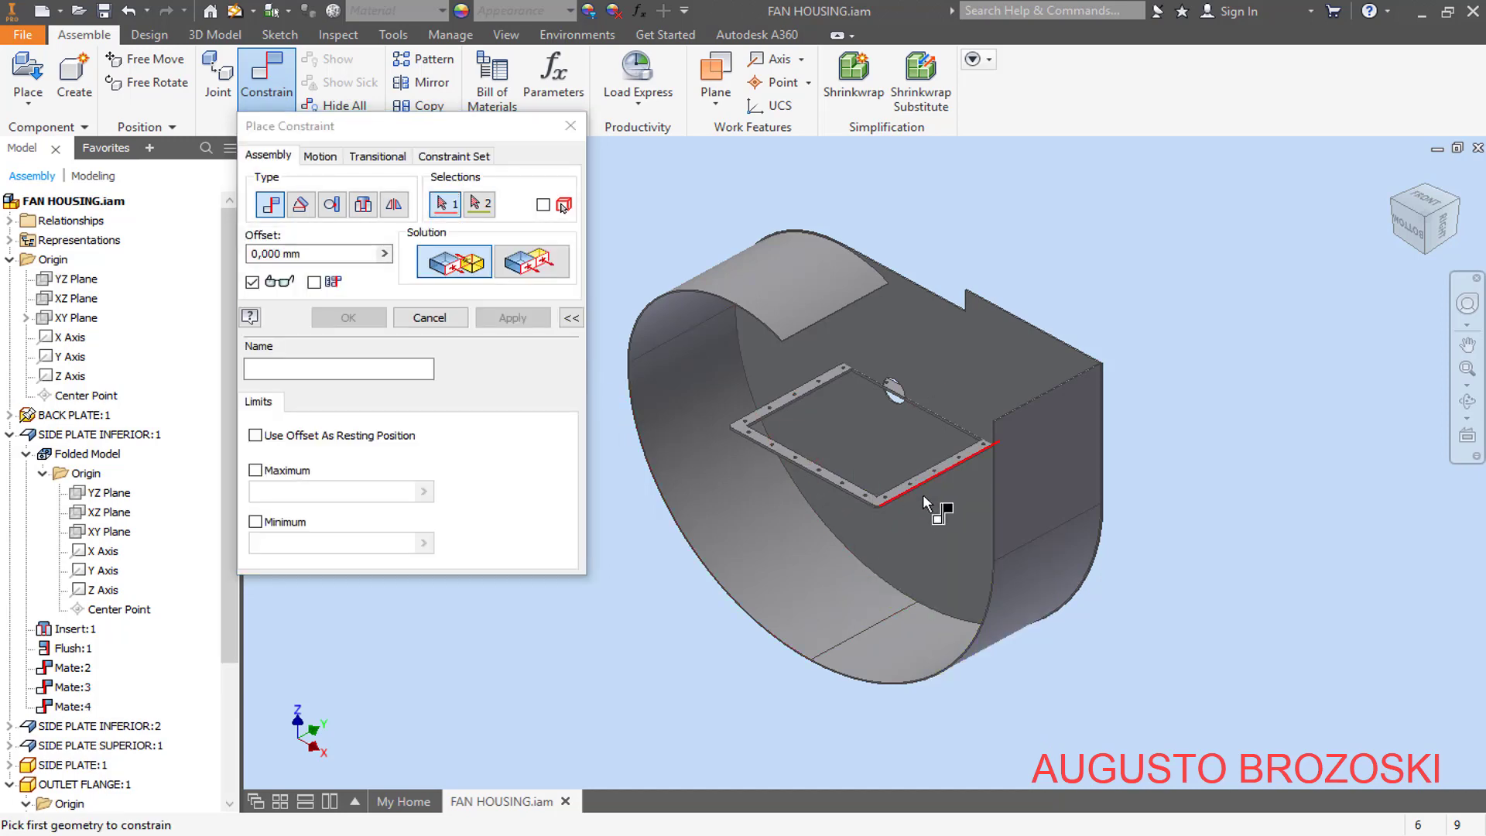
- Apply a Mate constraint with 0 mm offset between the outlet flange's underside and the back plate's upper edge face at the outlet
middle_drag(846, 474, 899, 441)
scroll(911, 352, up, 5)
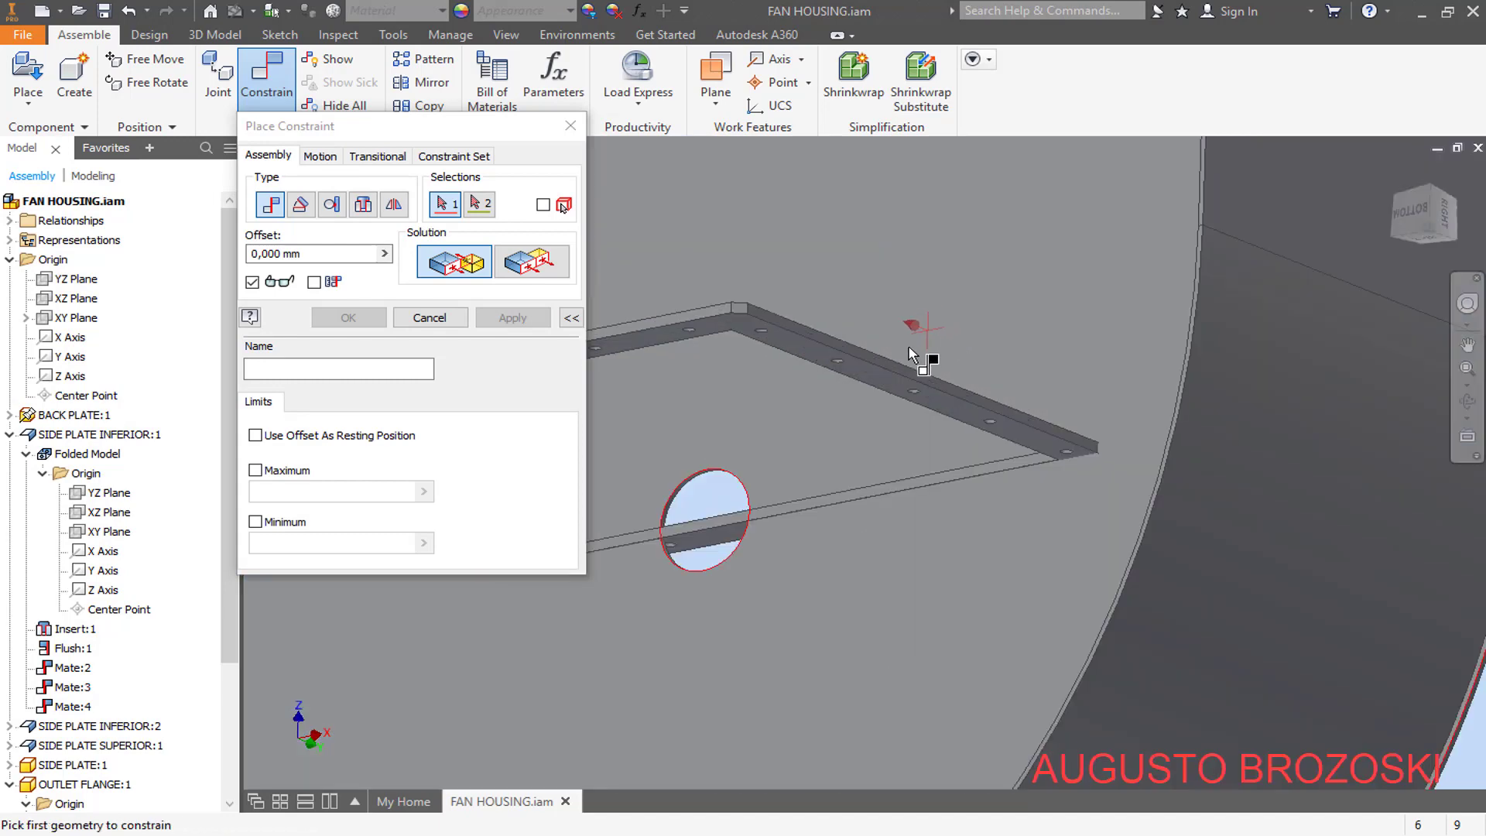
click(883, 388)
scroll(872, 410, down, 4)
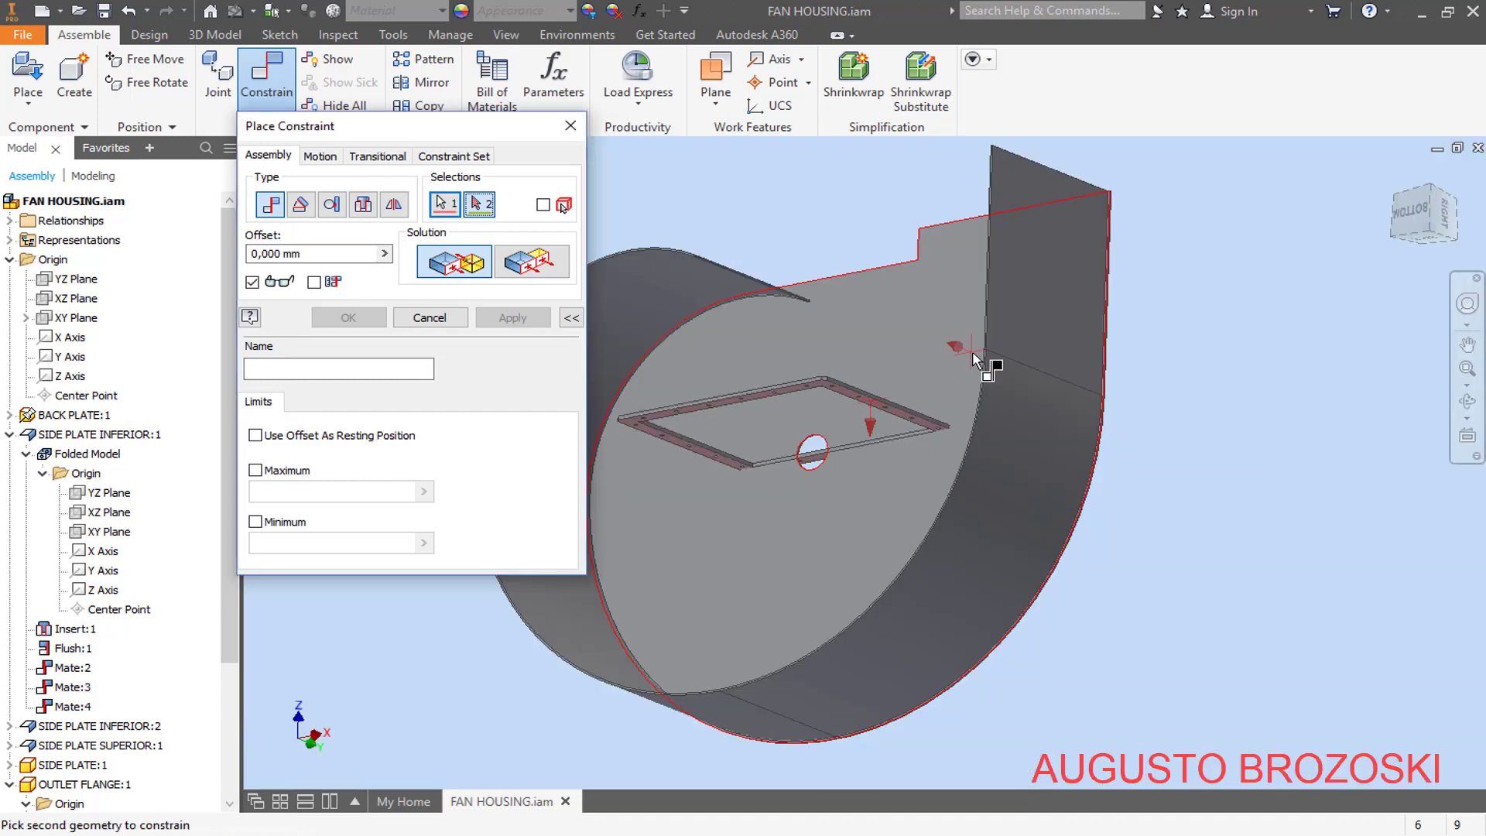
shift+middle_drag(989, 365, 978, 408)
scroll(1095, 491, up, 5)
scroll(1156, 367, down, 3)
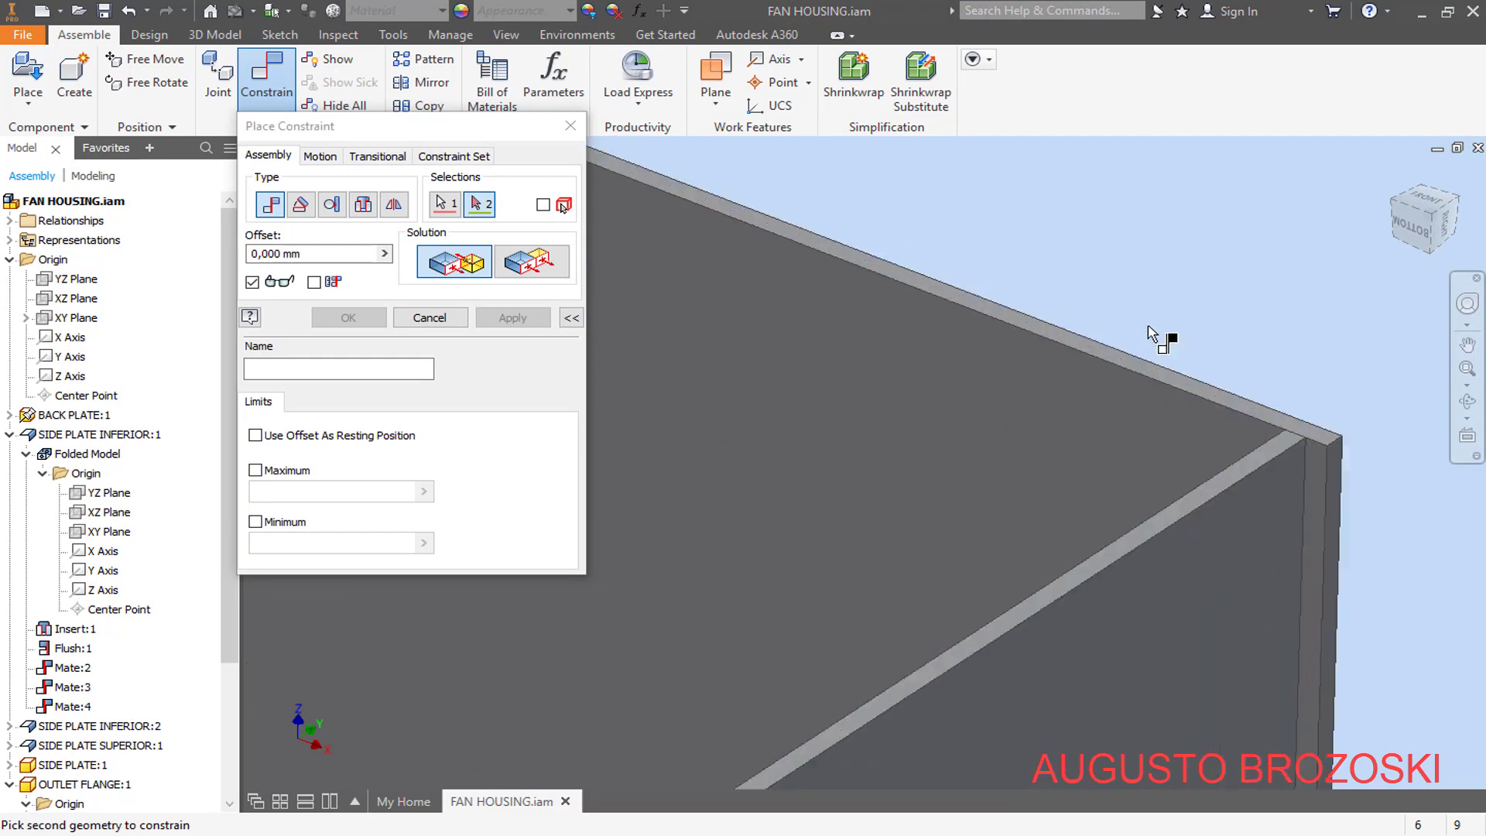
click(1024, 331)
scroll(948, 394, down, 4)
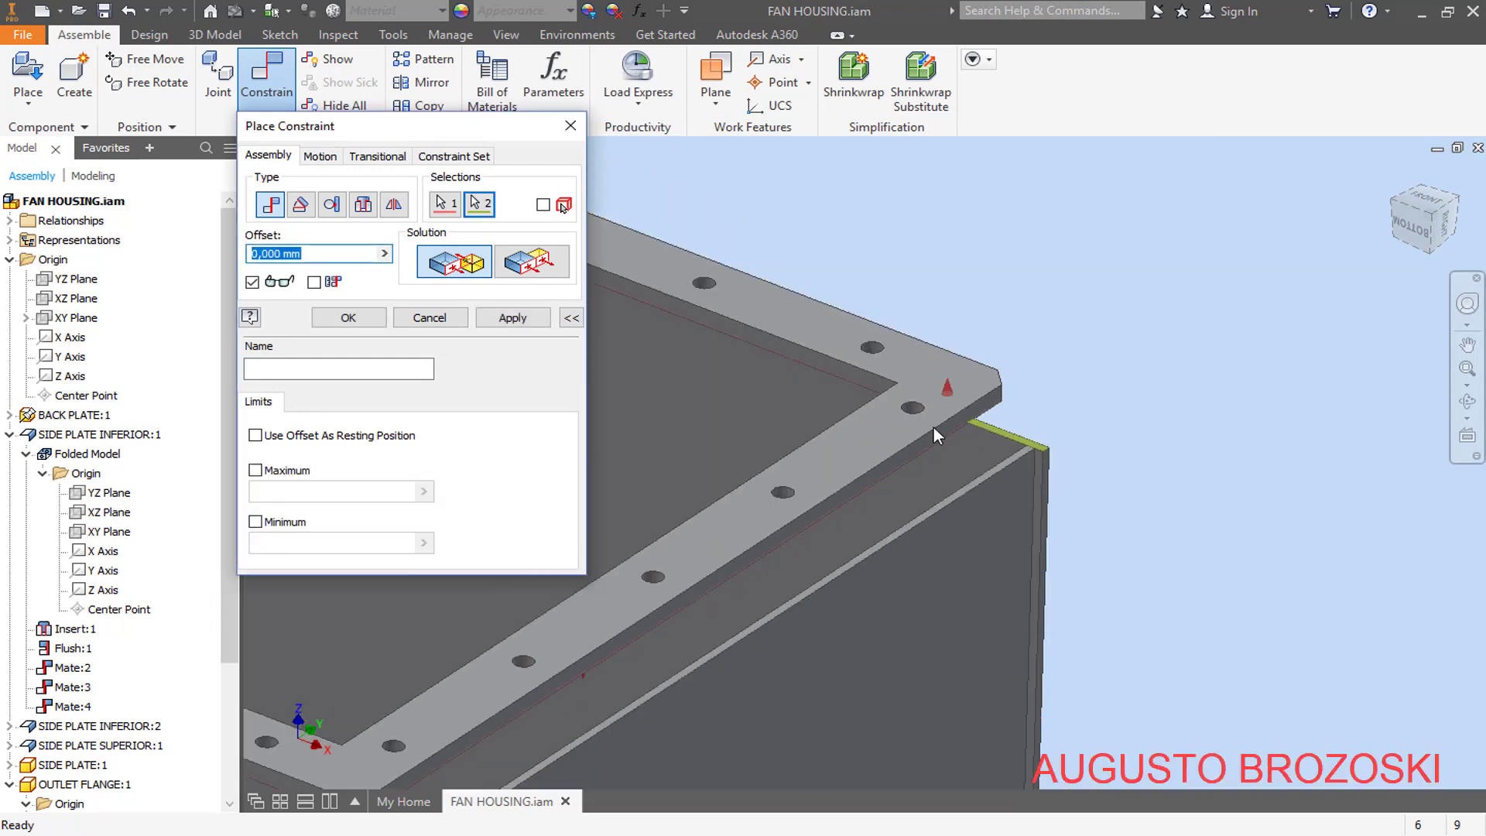
click(512, 317)
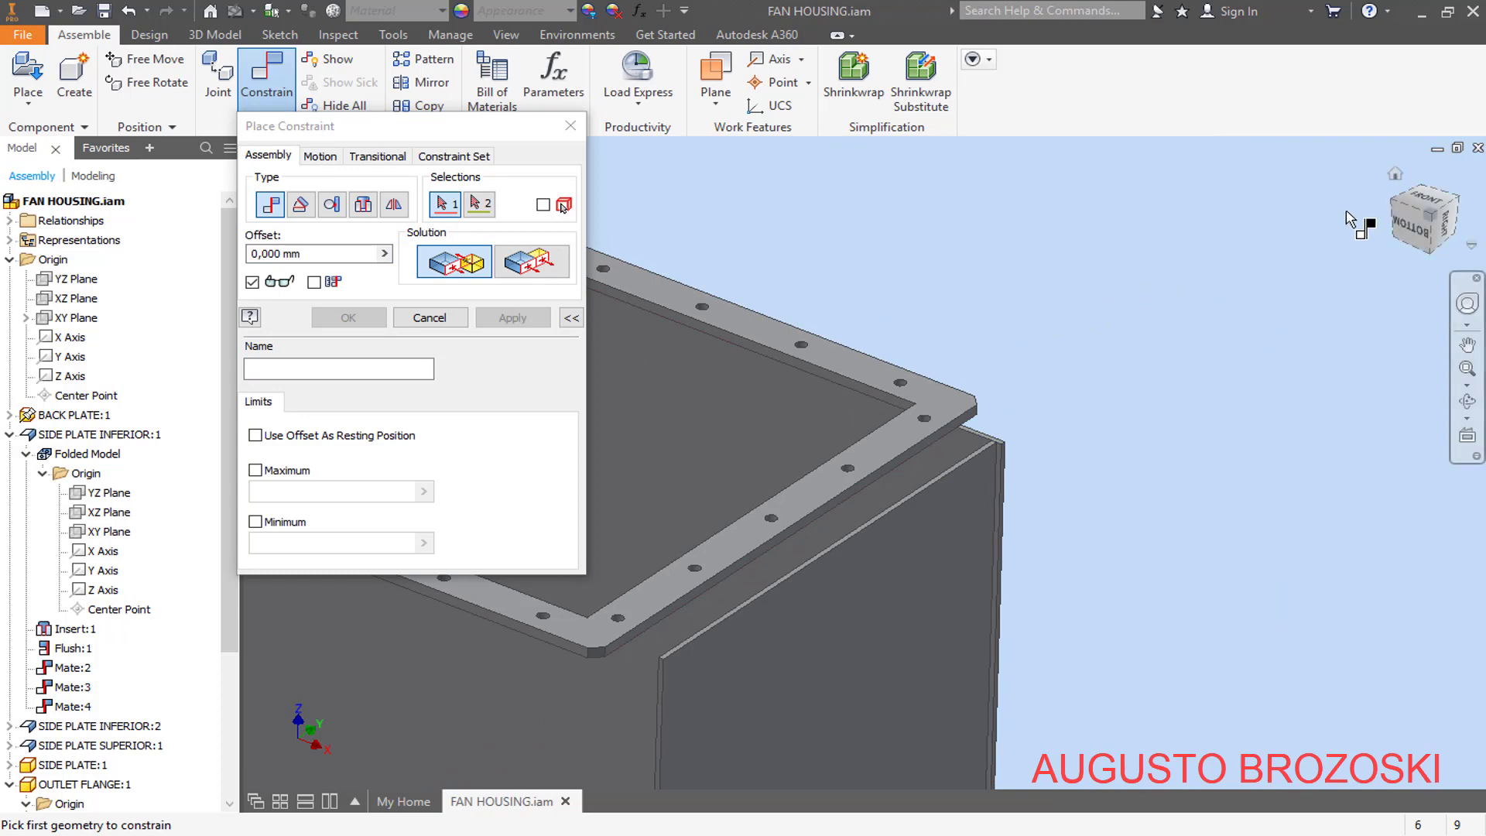
- Apply a Flush constraint with 0 mm offset between the outlet flange's inner edge face and the flat side plate's inner face
click(1393, 205)
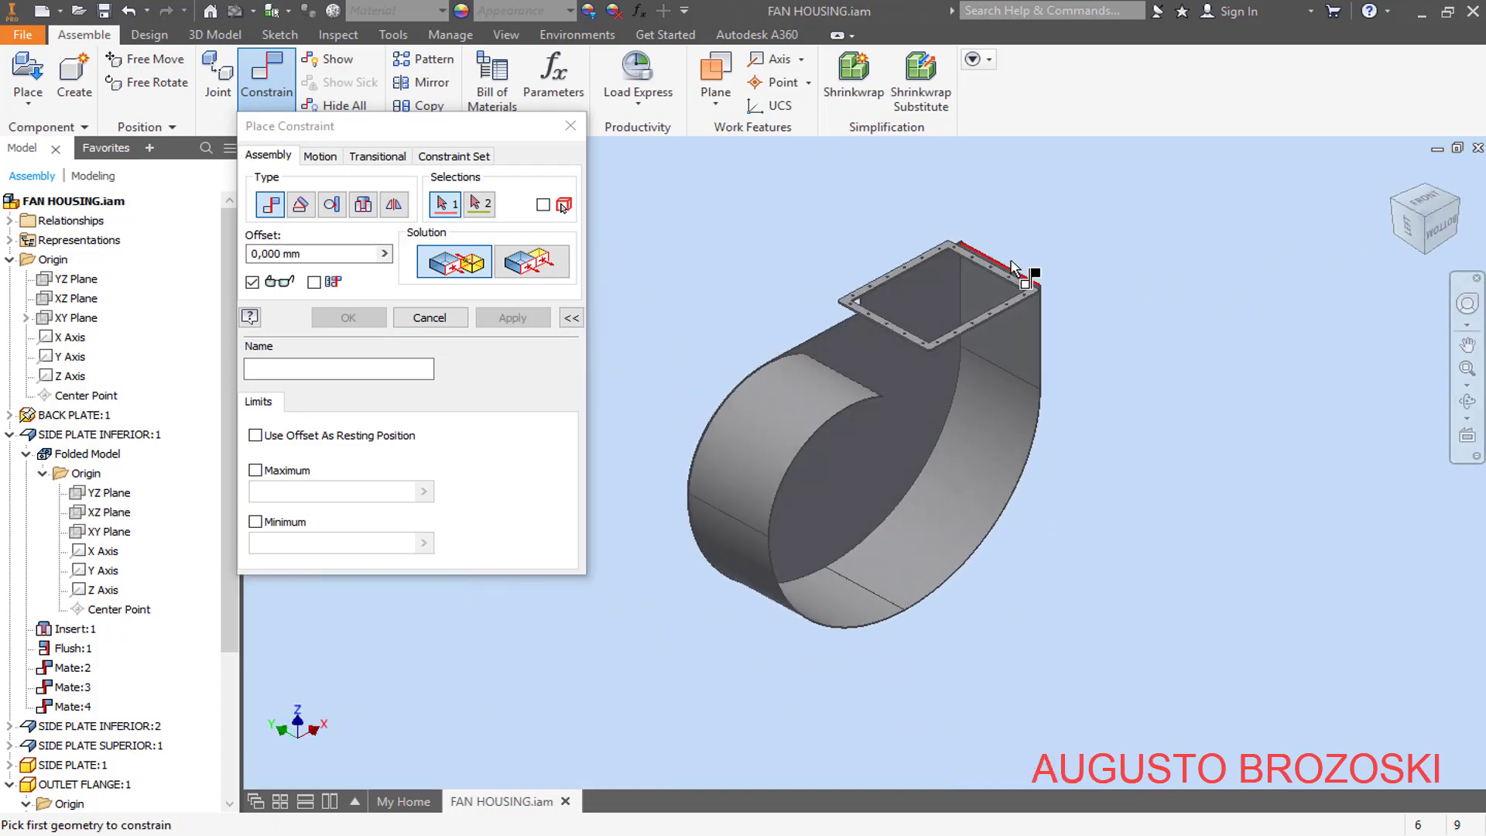
scroll(809, 343, down, 5)
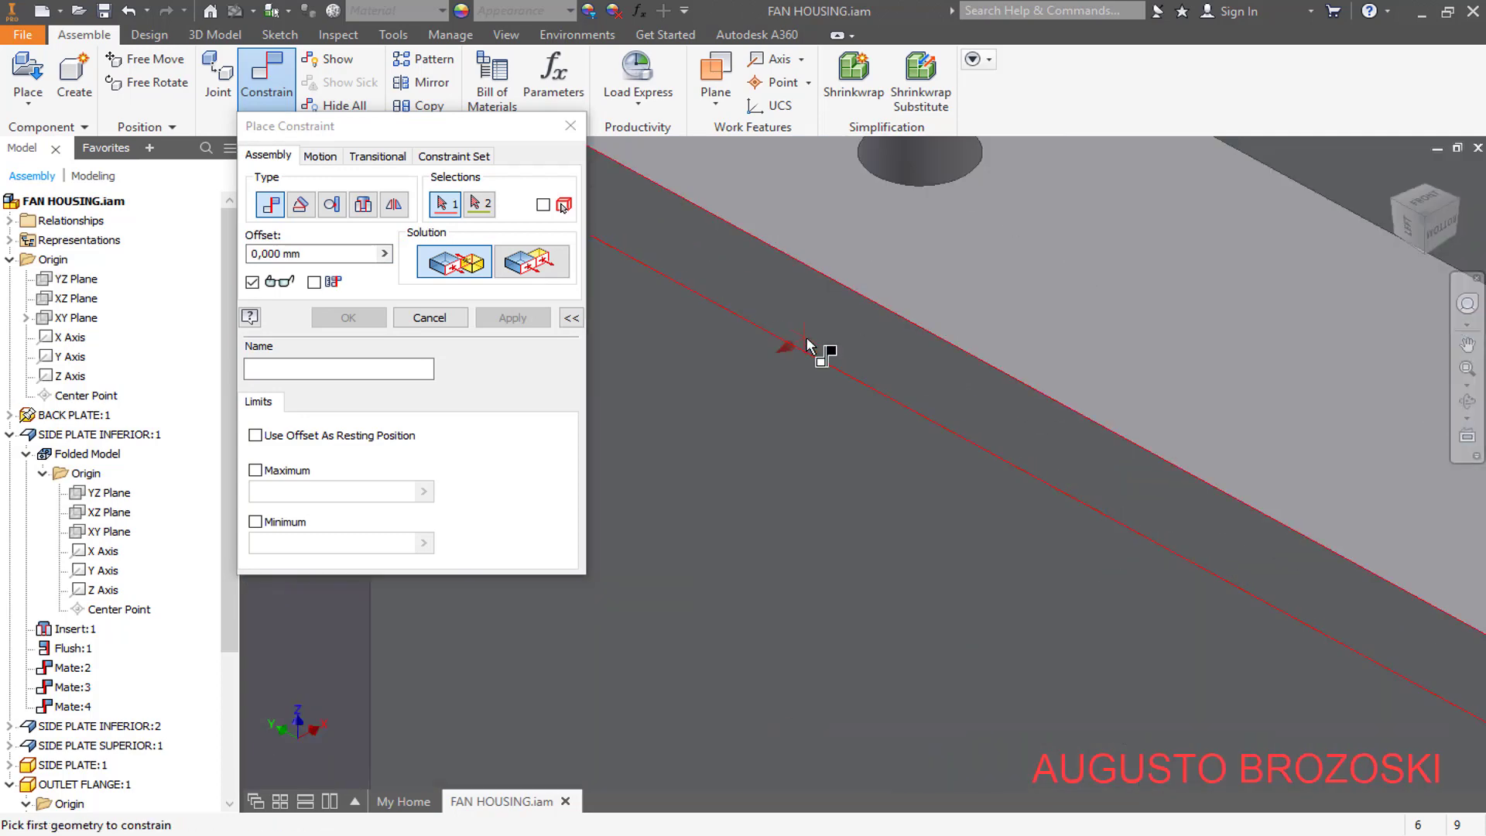
click(813, 329)
scroll(813, 329, up, 3)
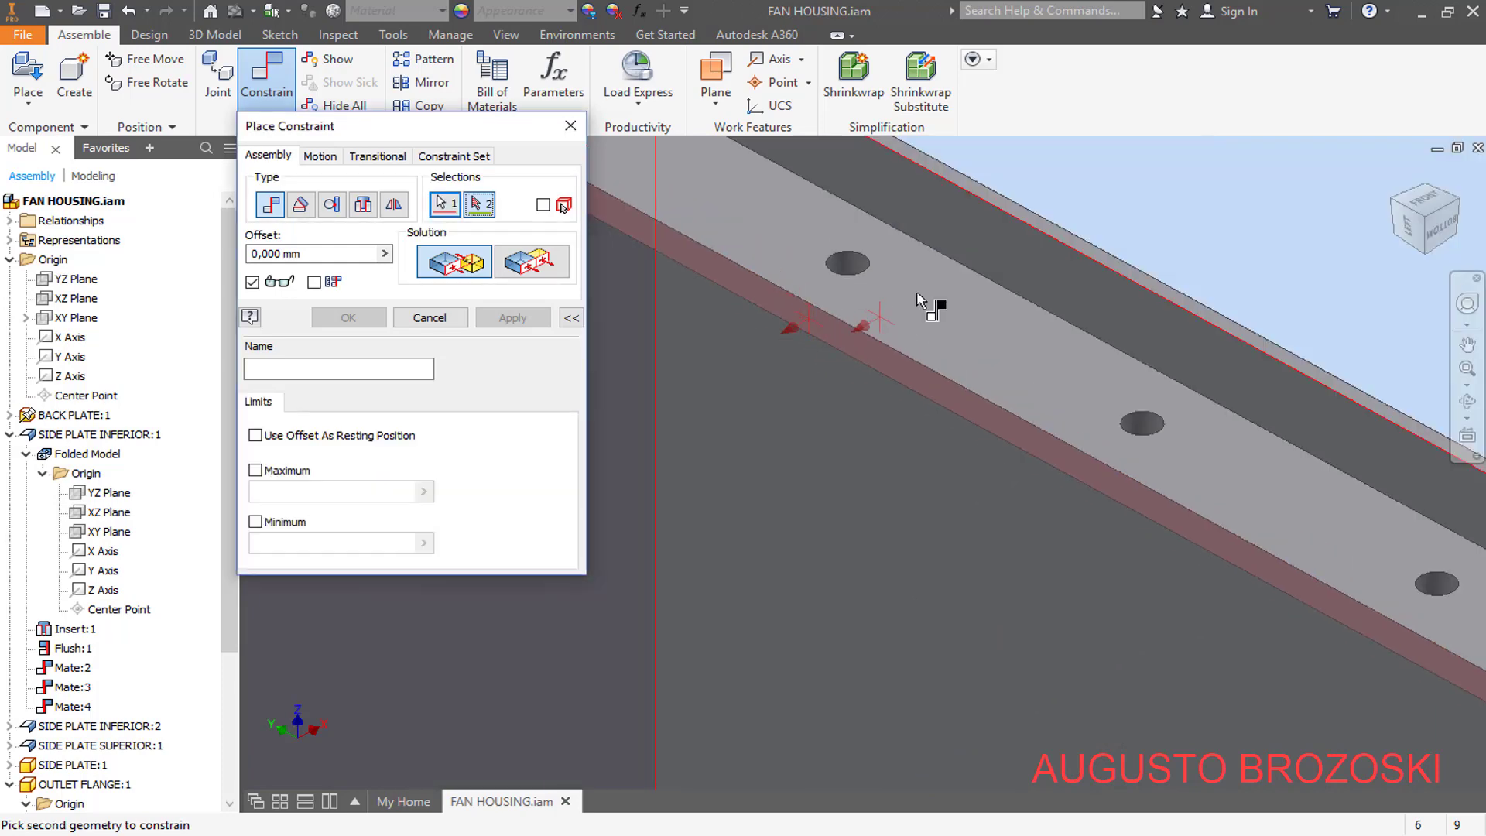
click(1034, 252)
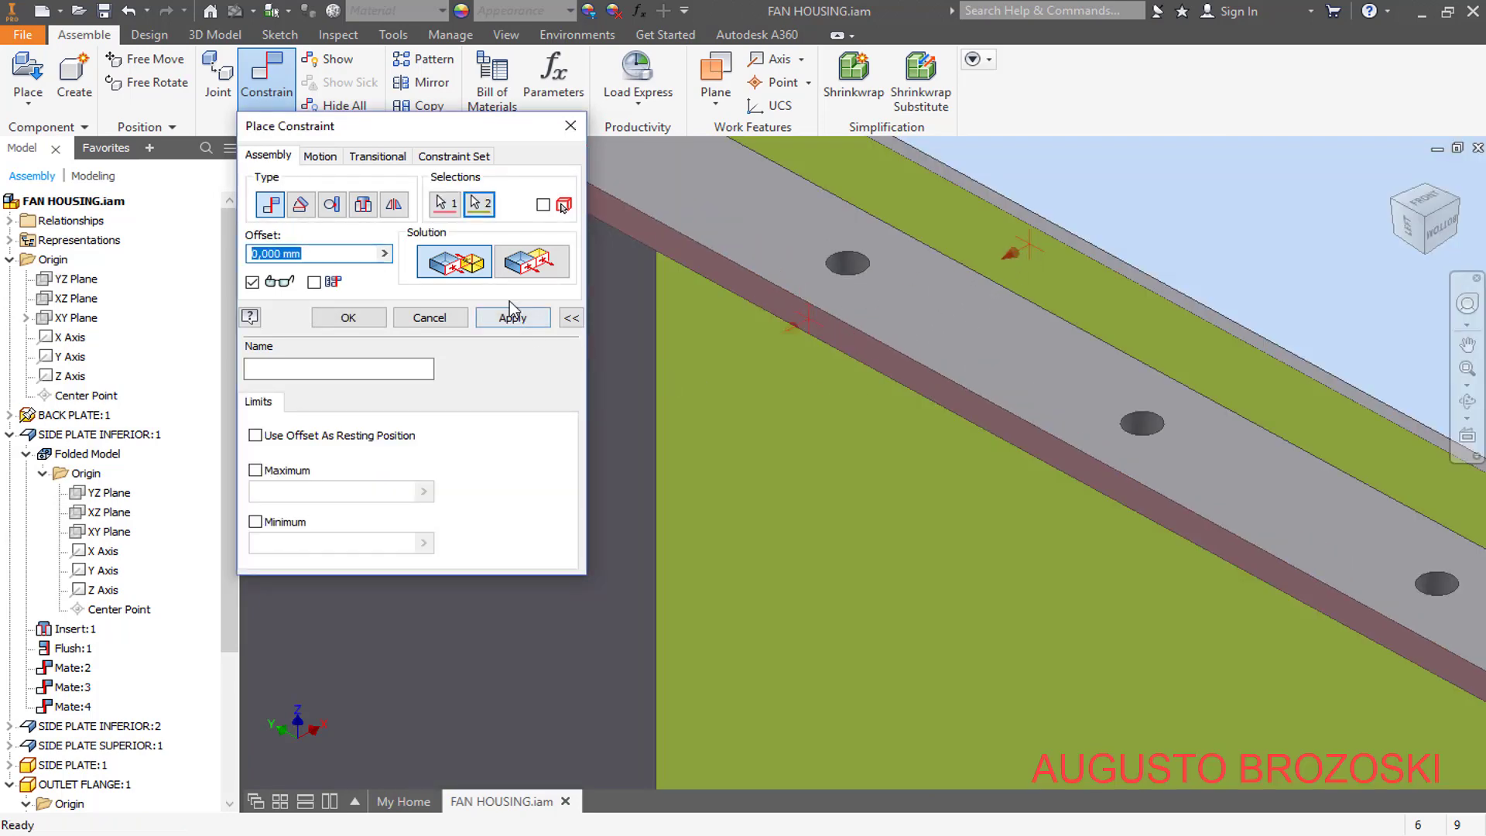
click(529, 261)
scroll(991, 366, up, 3)
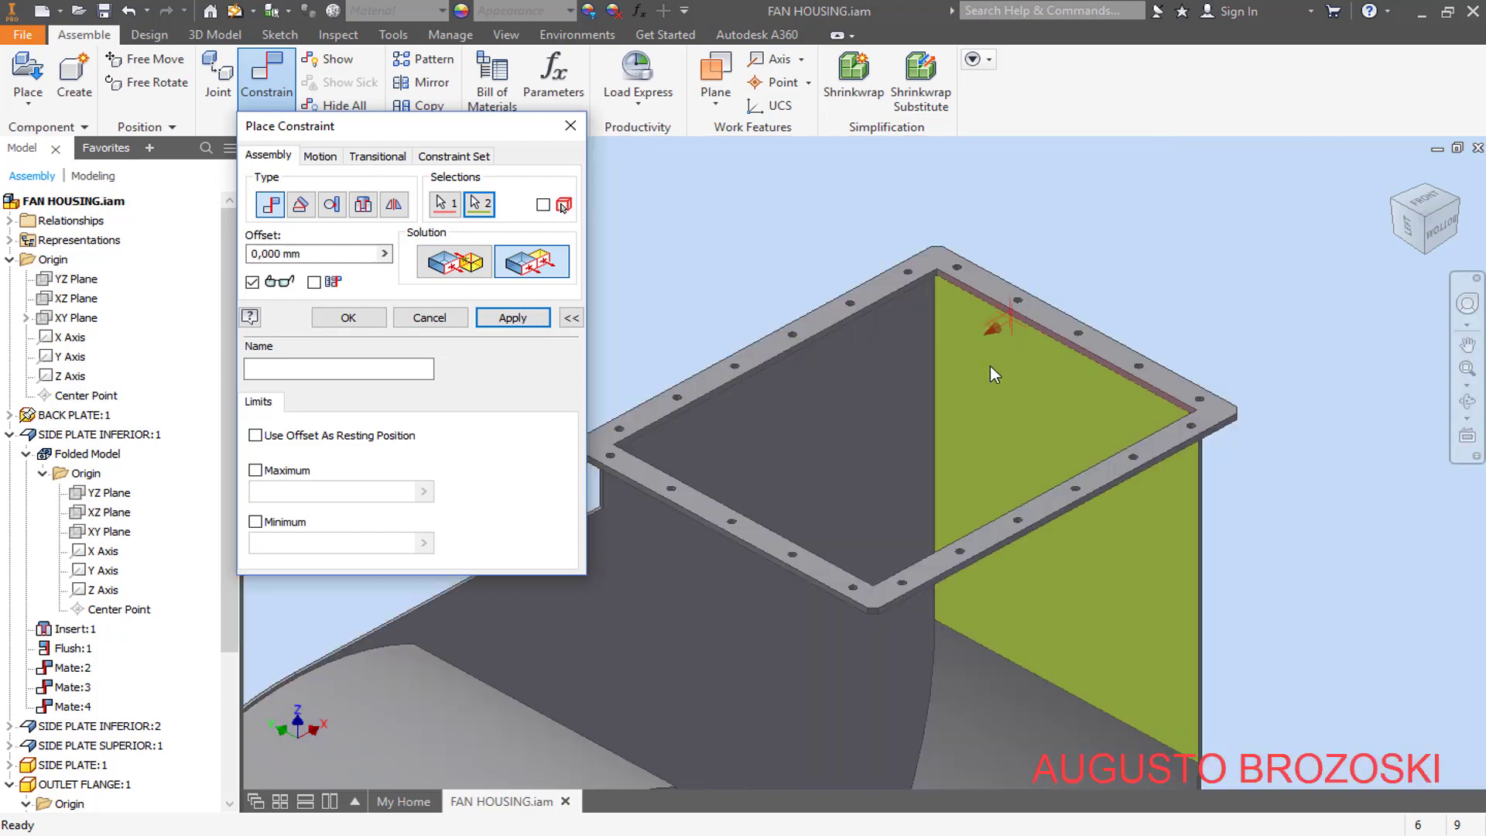
click(512, 317)
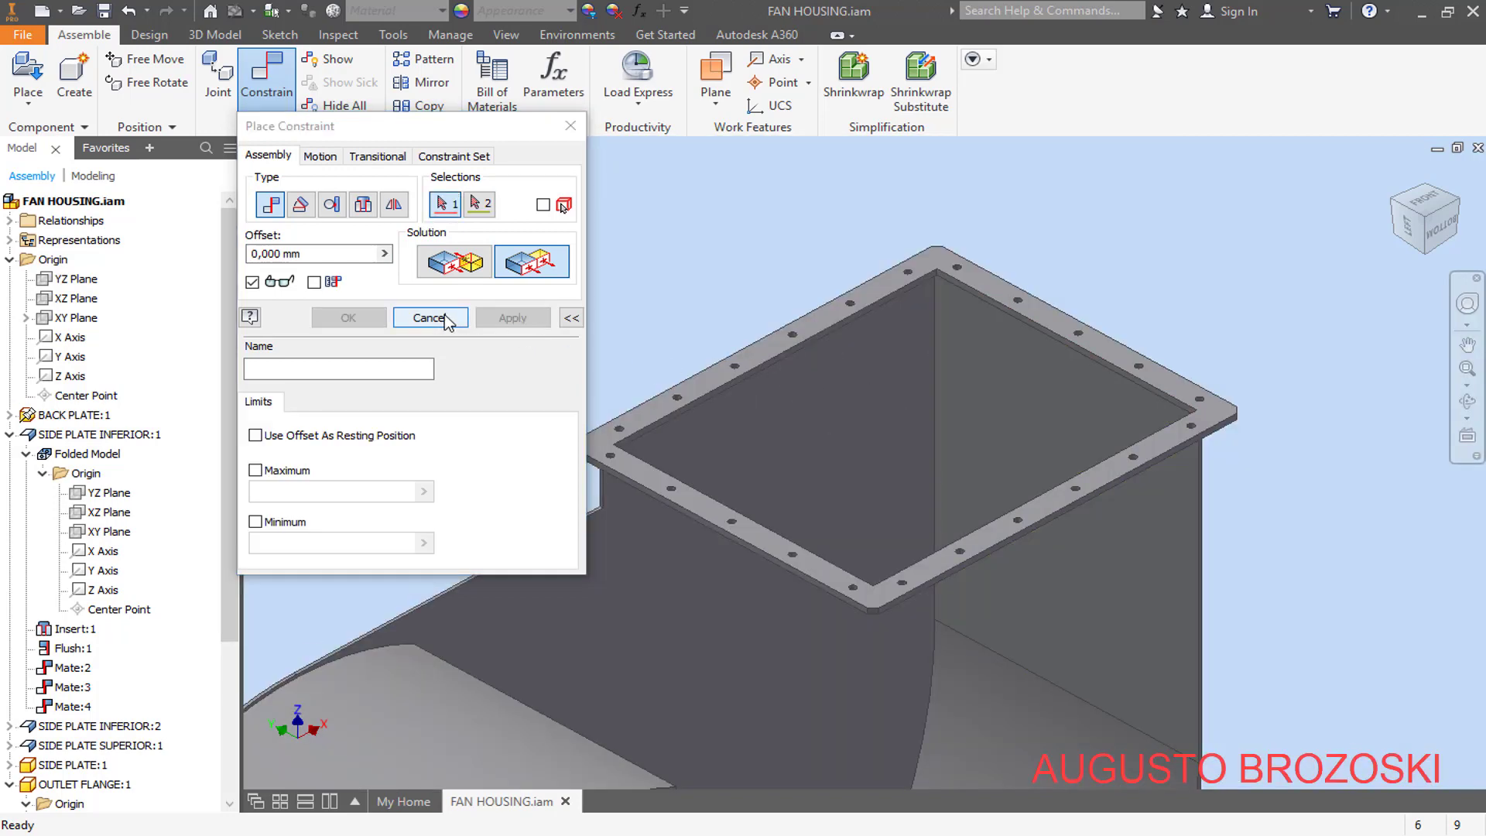
click(430, 317)
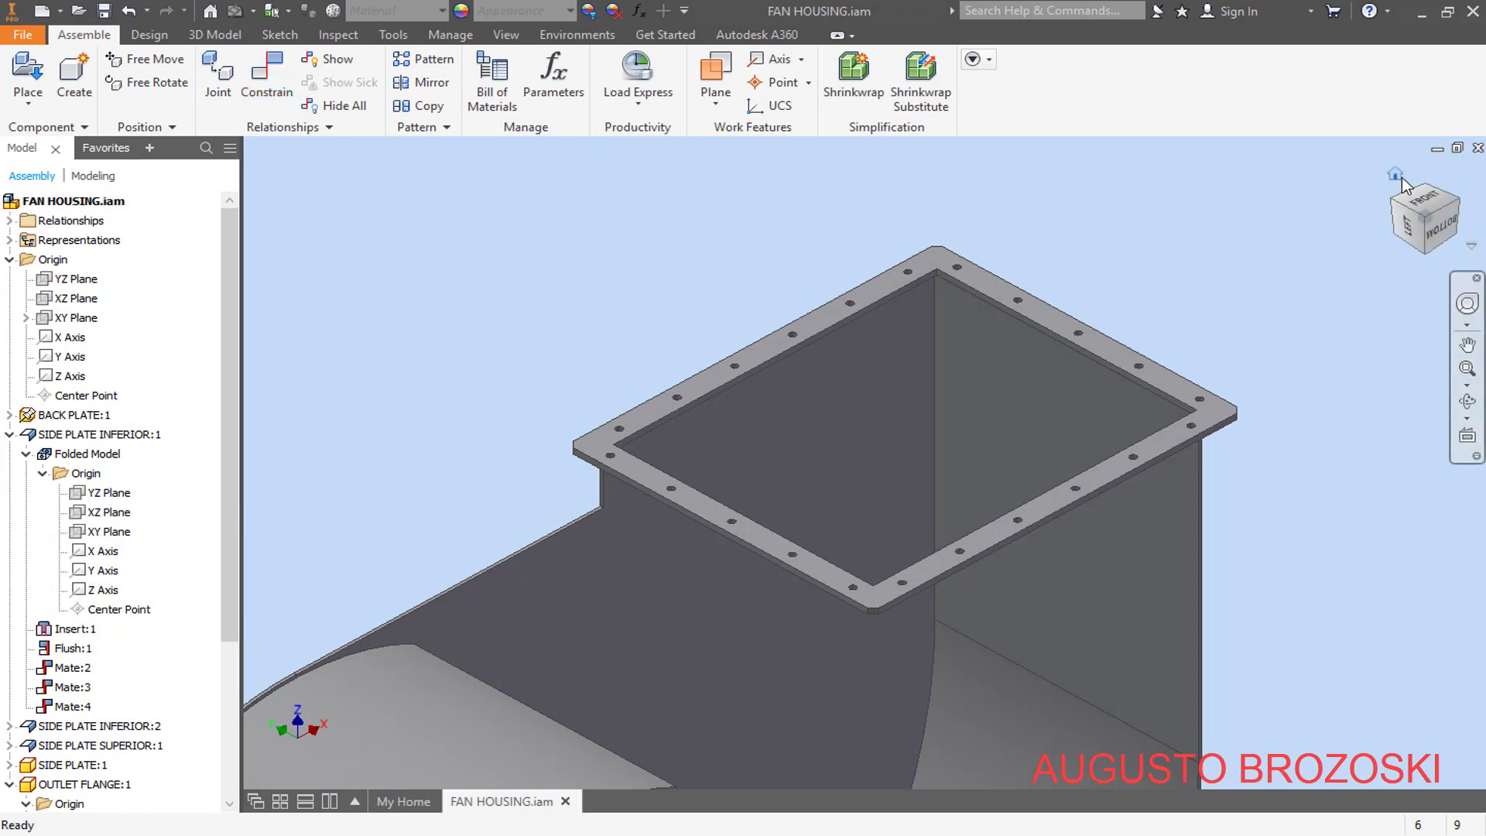
- Save the assembly, then check the parts list in the 2 - FAN HOUSING.pdf drawing in Adobe Acrobat Reader and return to Inventor
click(1396, 175)
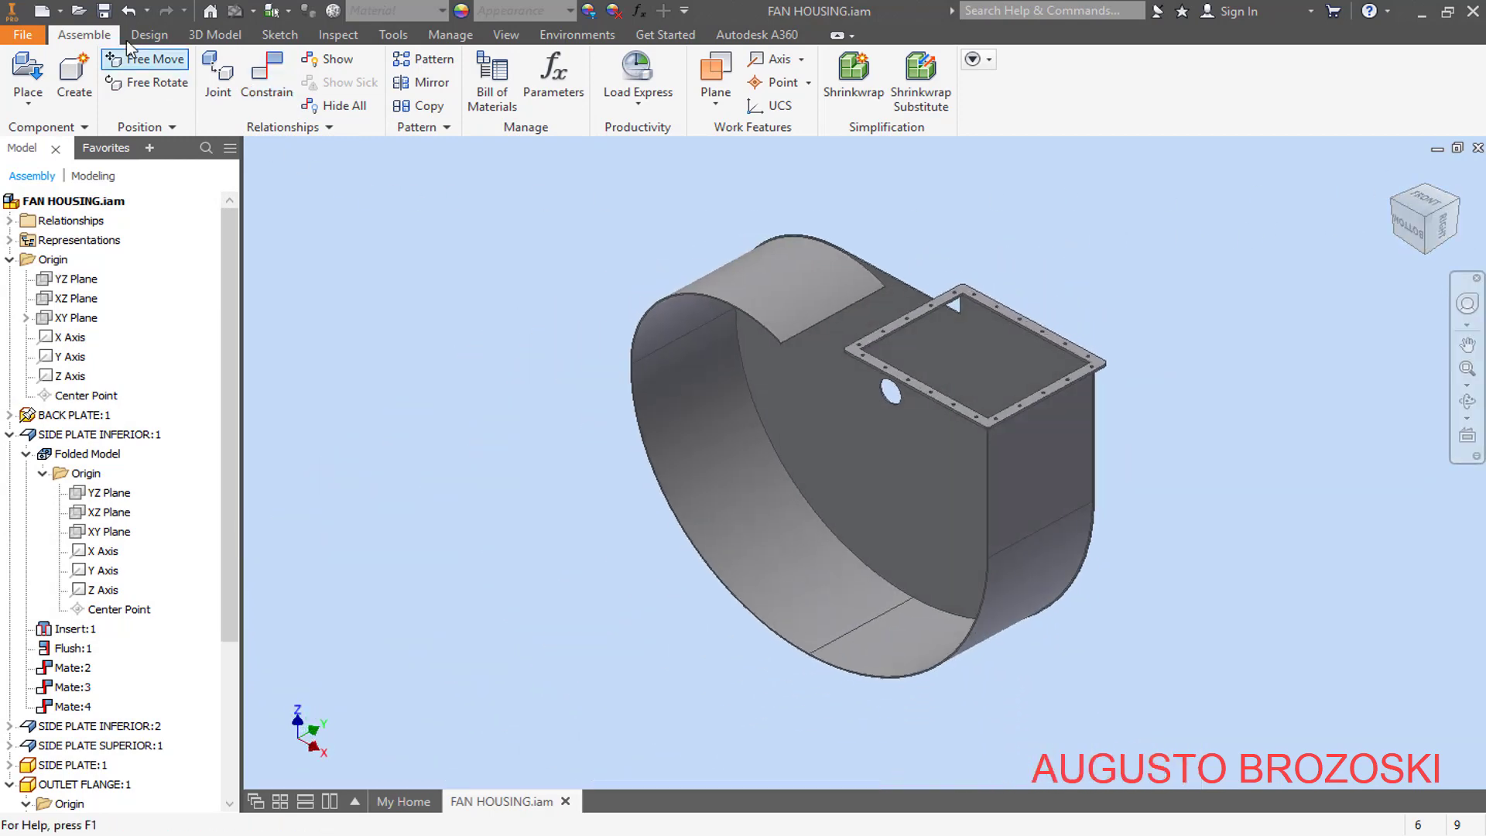
click(103, 11)
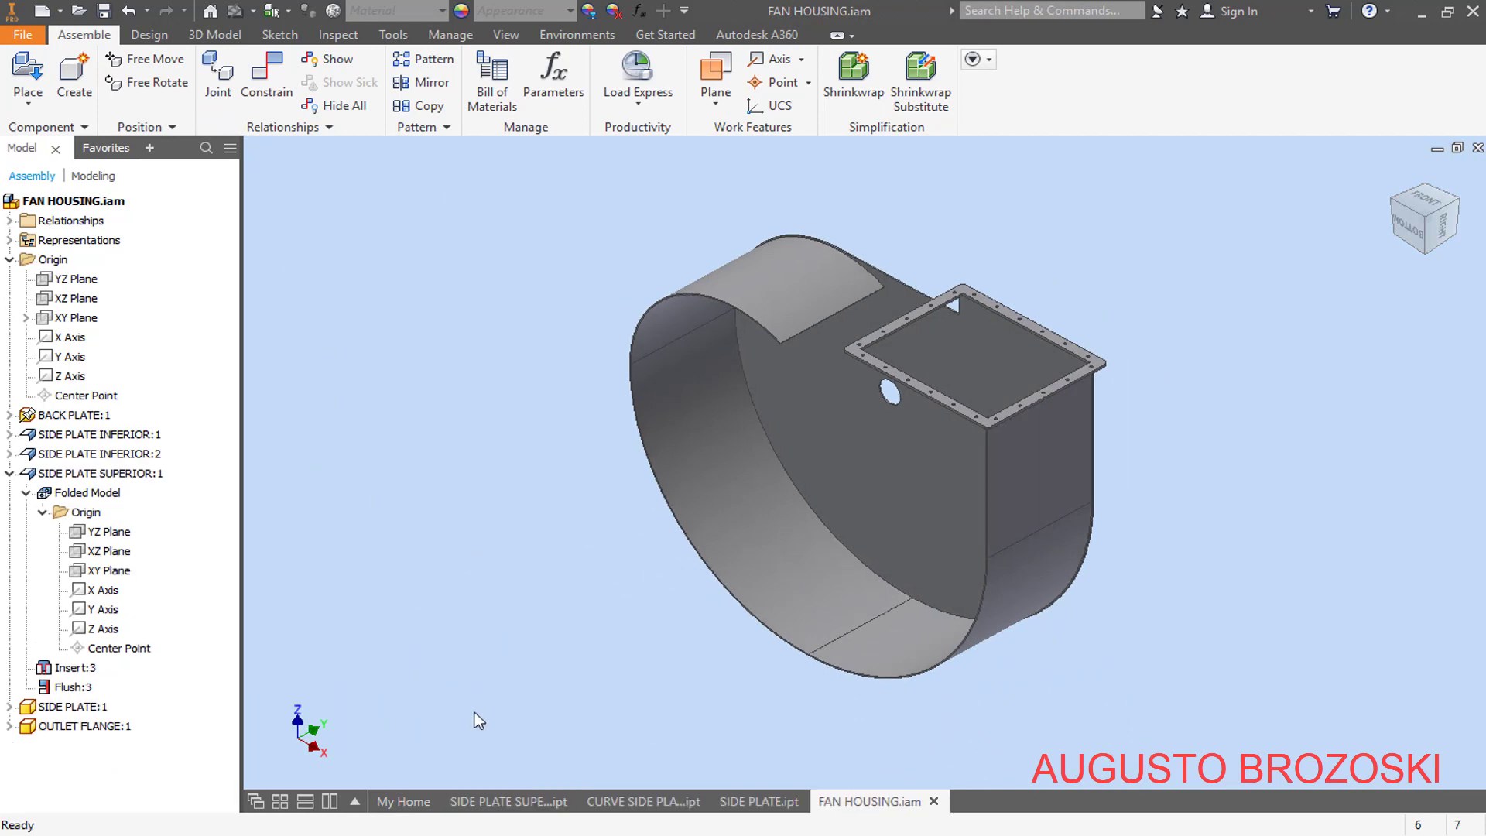
key(alt+Tab)
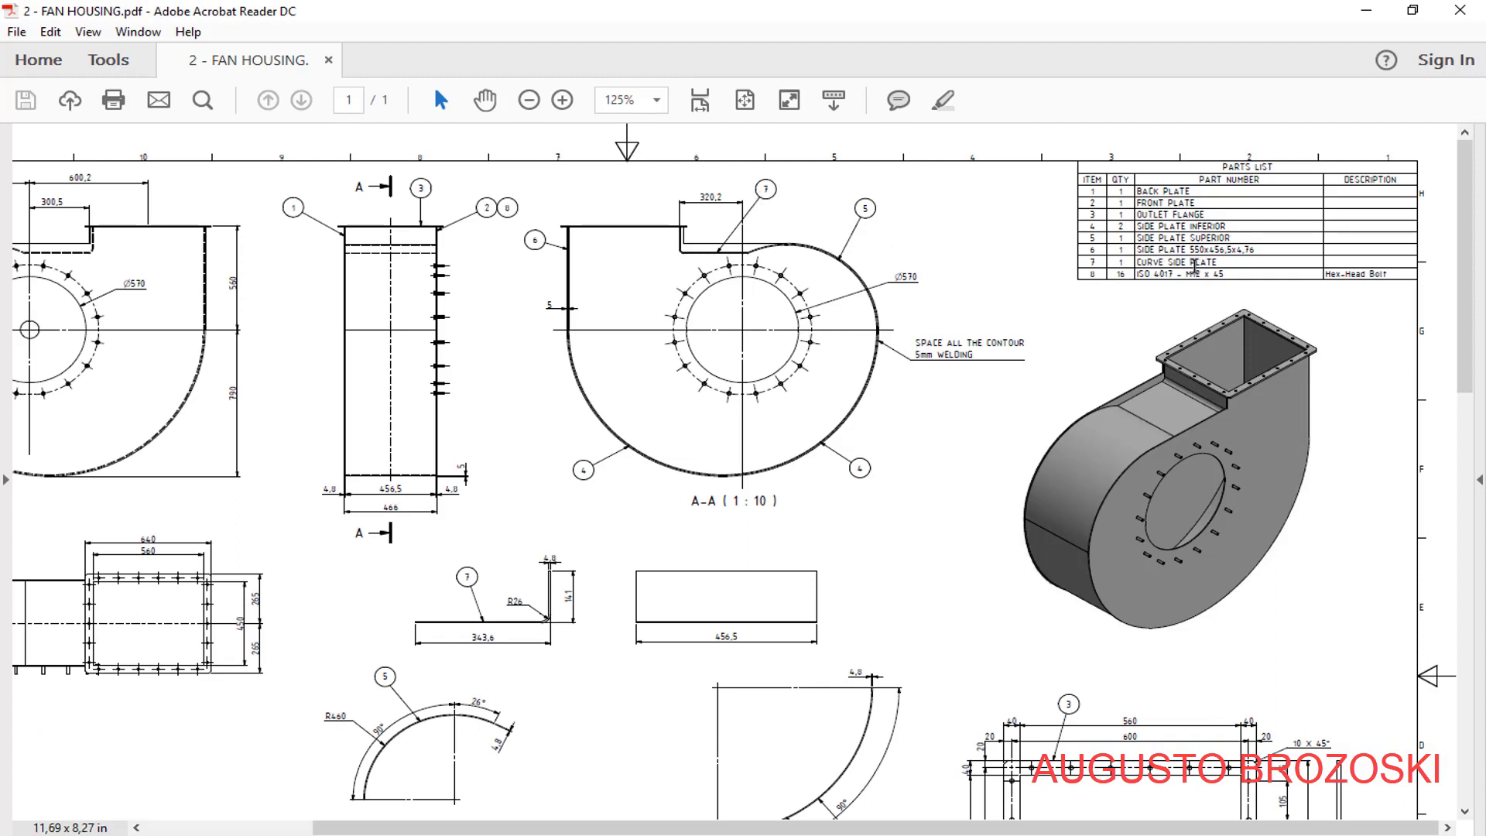
click(1365, 12)
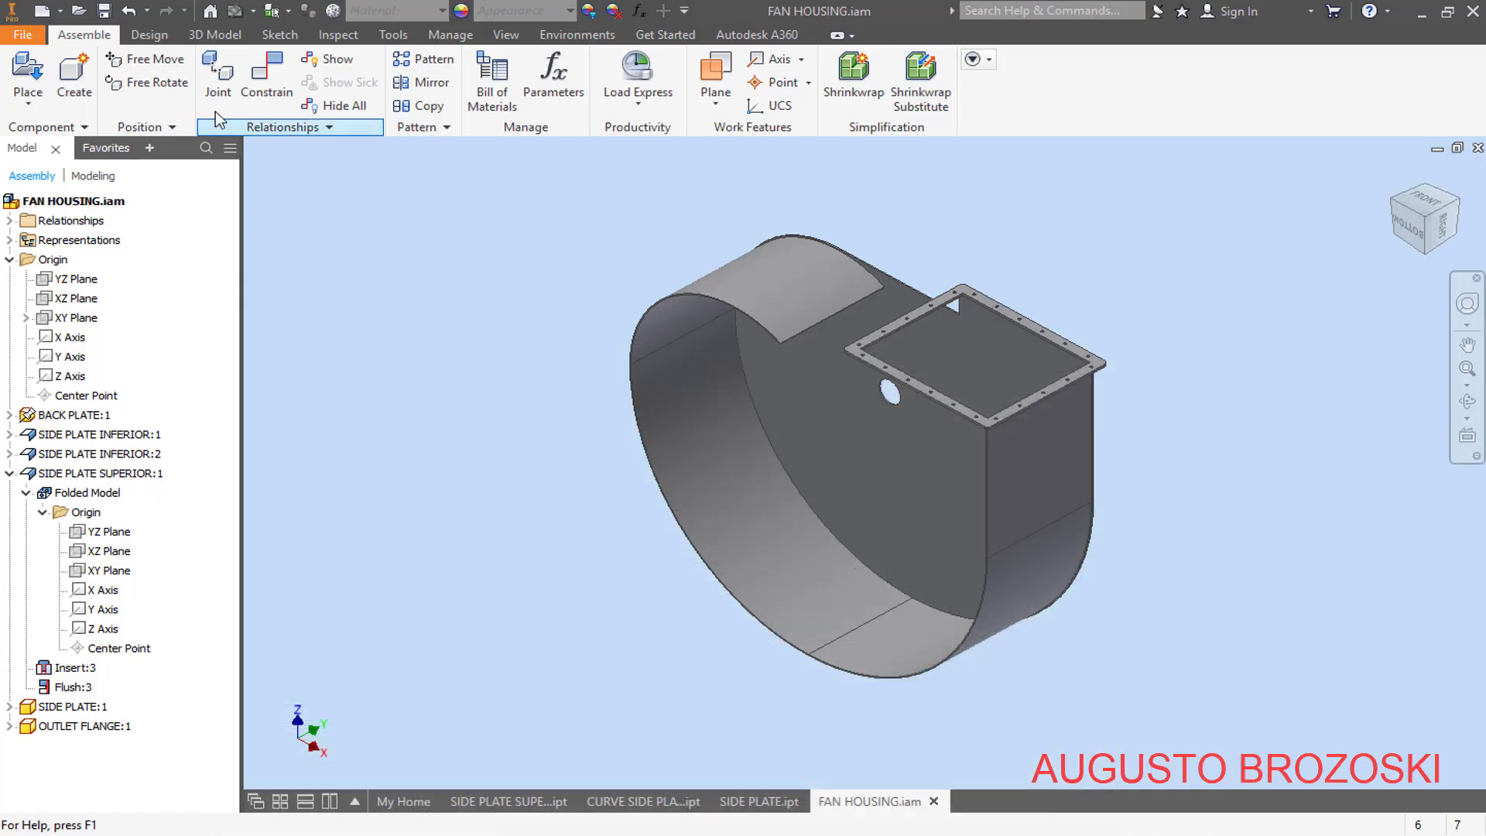
- Place one CURVE SIDE PLATE.ipt in the free space beside the upper part of the housing
click(28, 78)
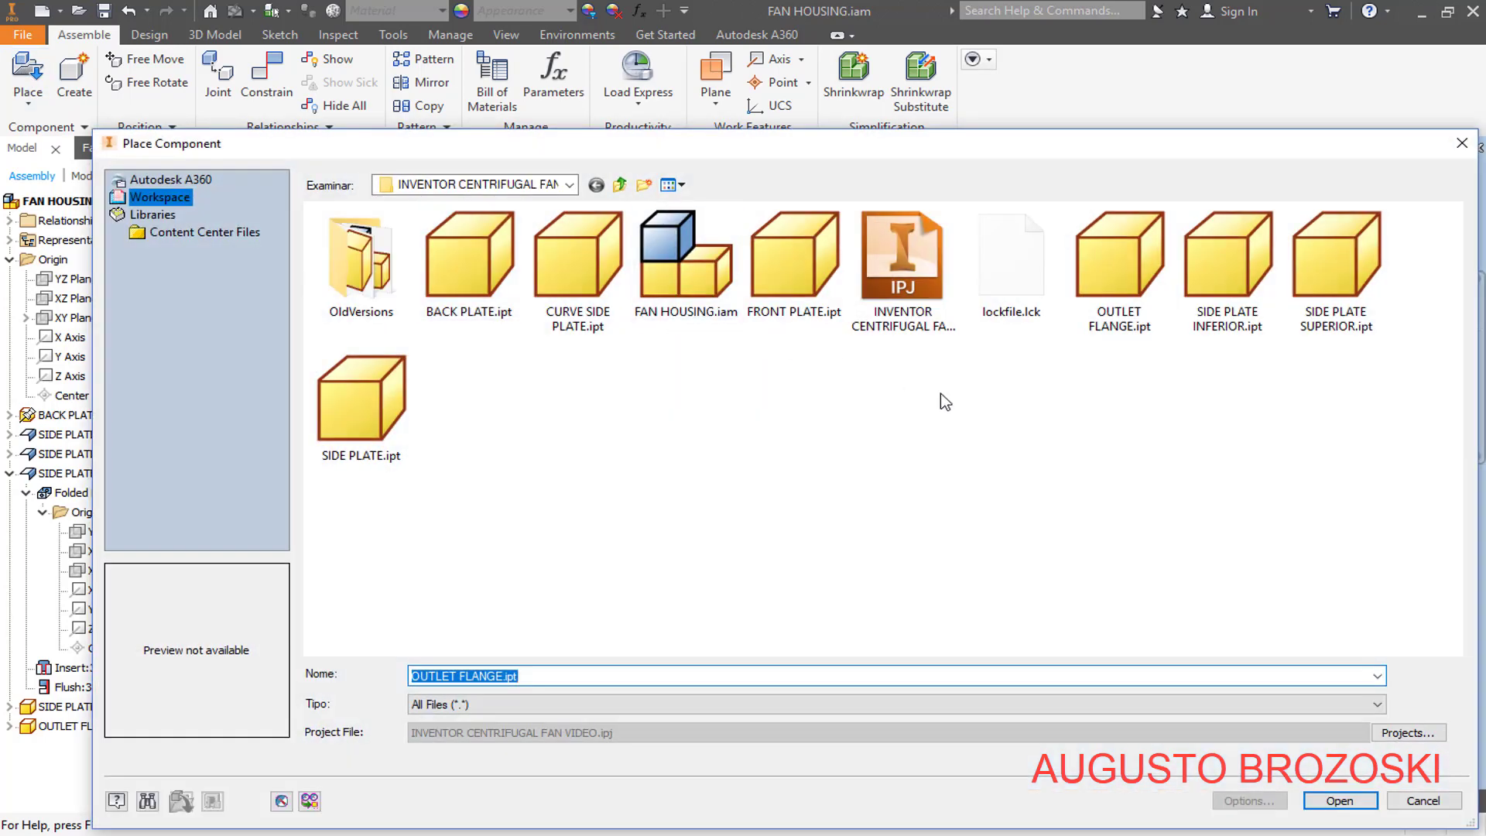
click(556, 254)
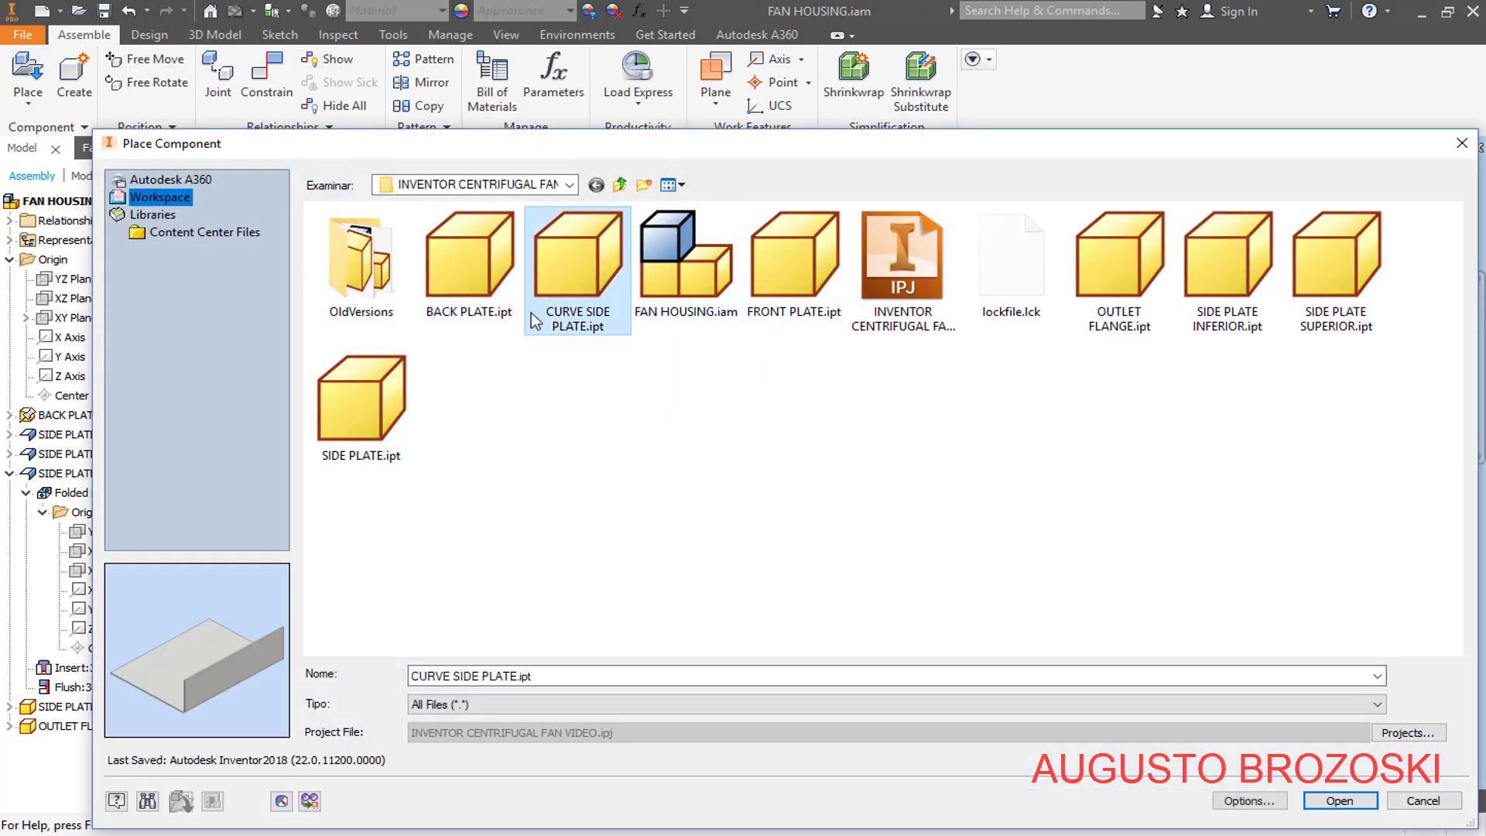
click(1340, 801)
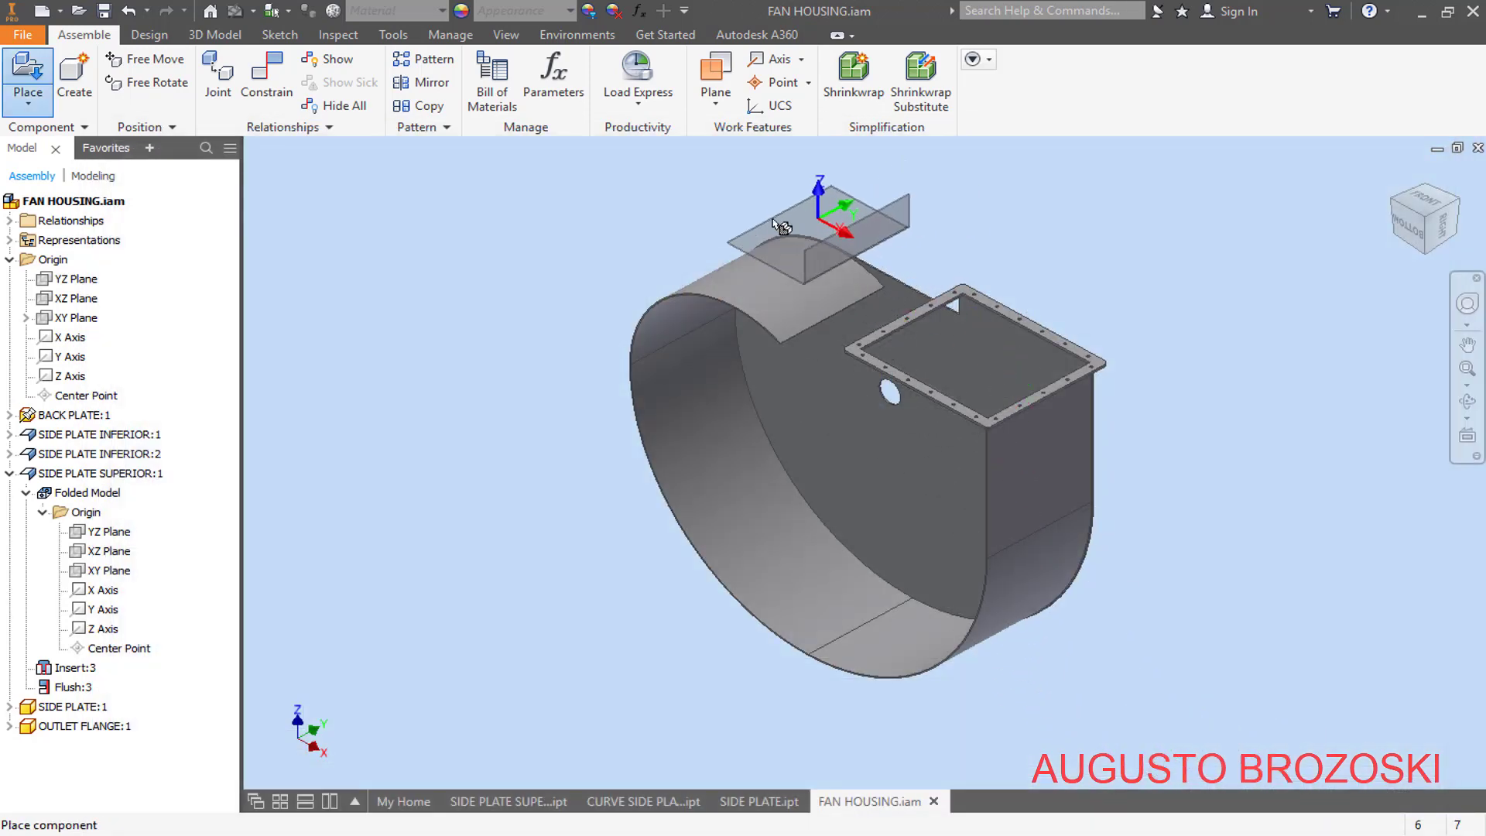
click(639, 238)
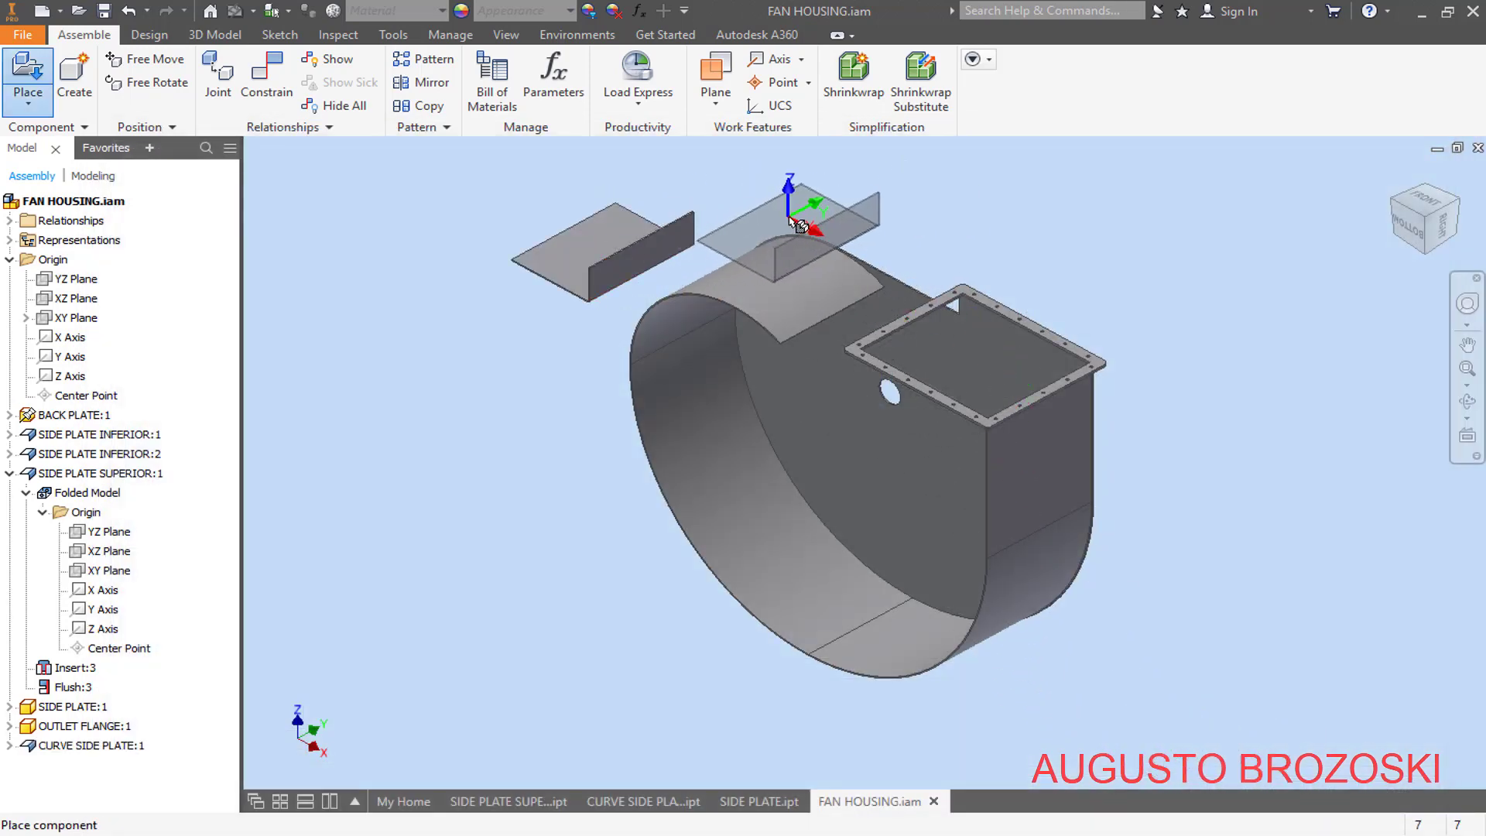
key(Escape)
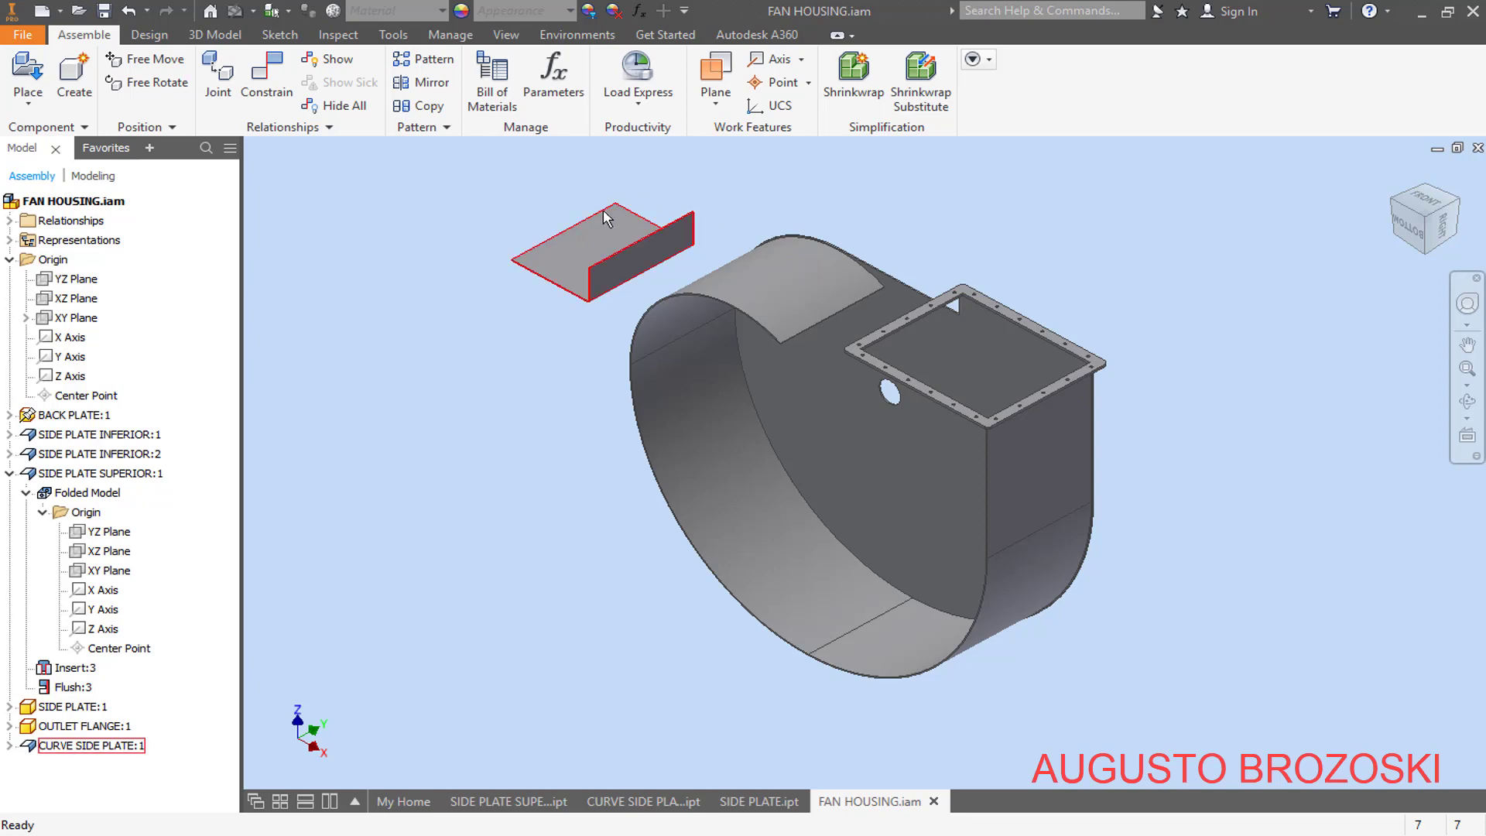
- Apply a Mate constraint with 0 mm offset between the upper edge face of the curve side plate's upright leg and the outlet flange's underside
scroll(607, 219, down, 5)
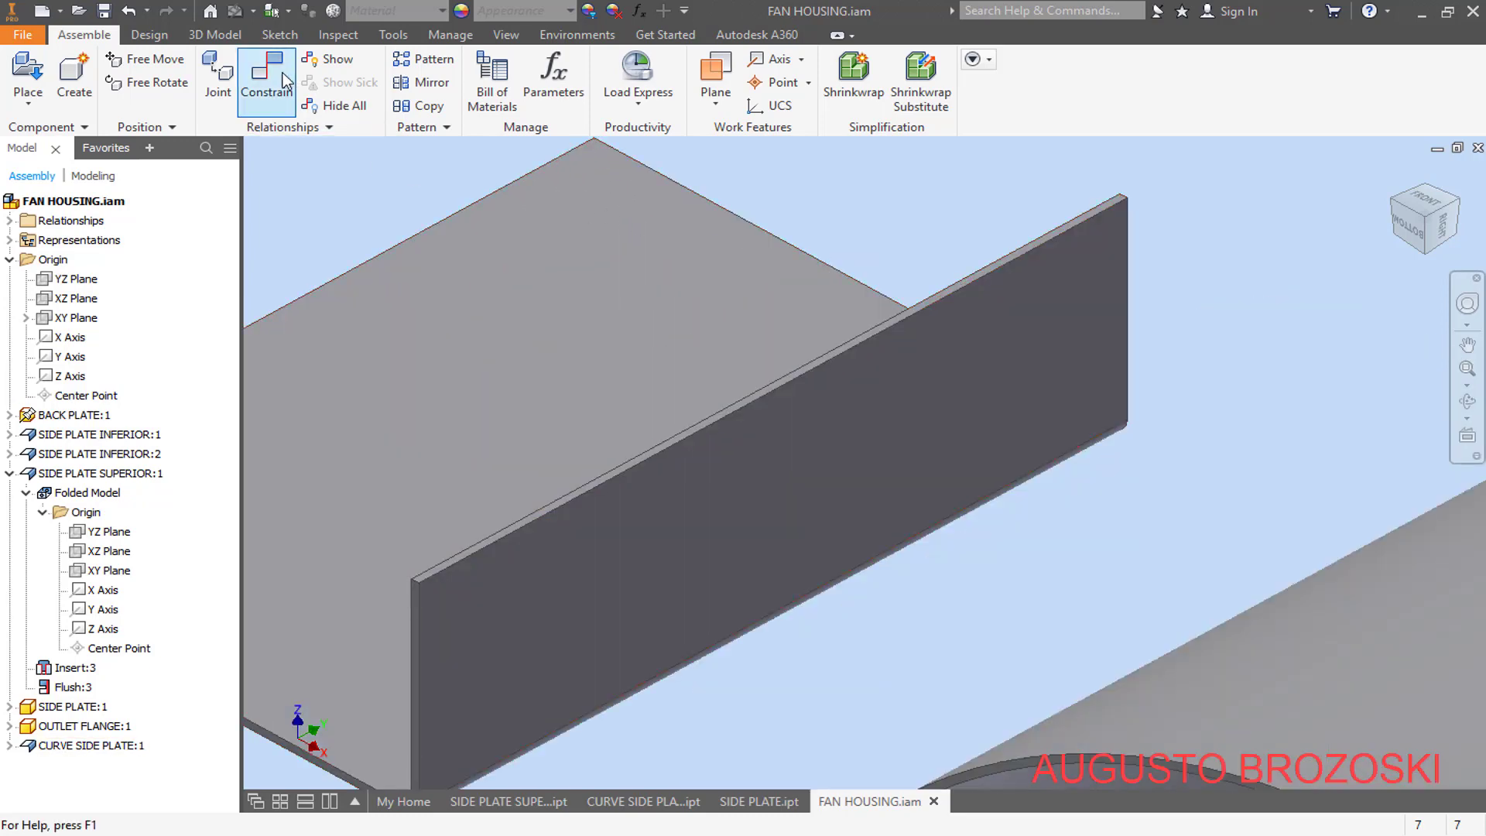
click(284, 81)
scroll(972, 292, down, 3)
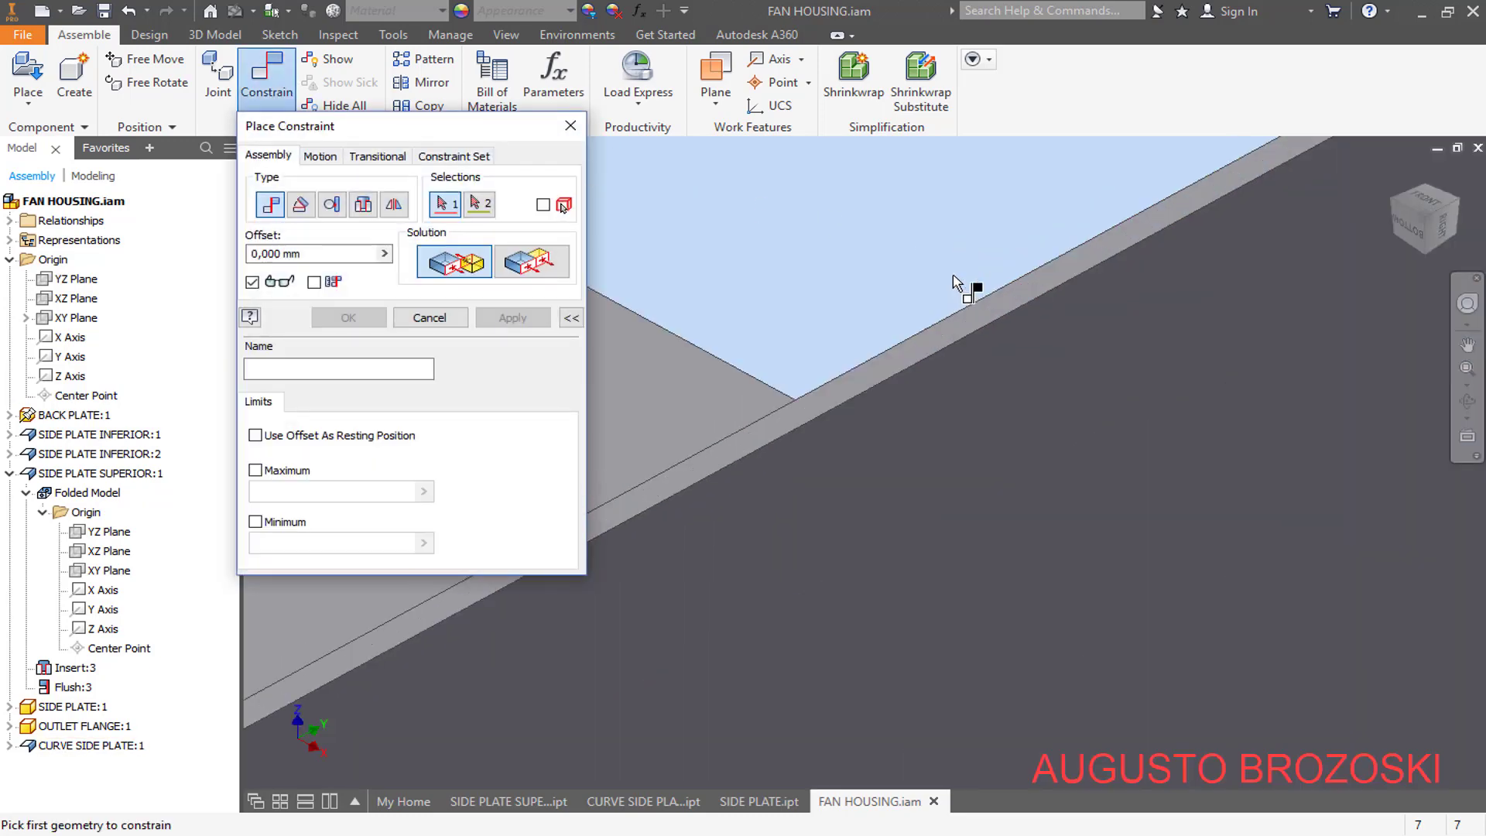
click(980, 322)
scroll(941, 322, up, 3)
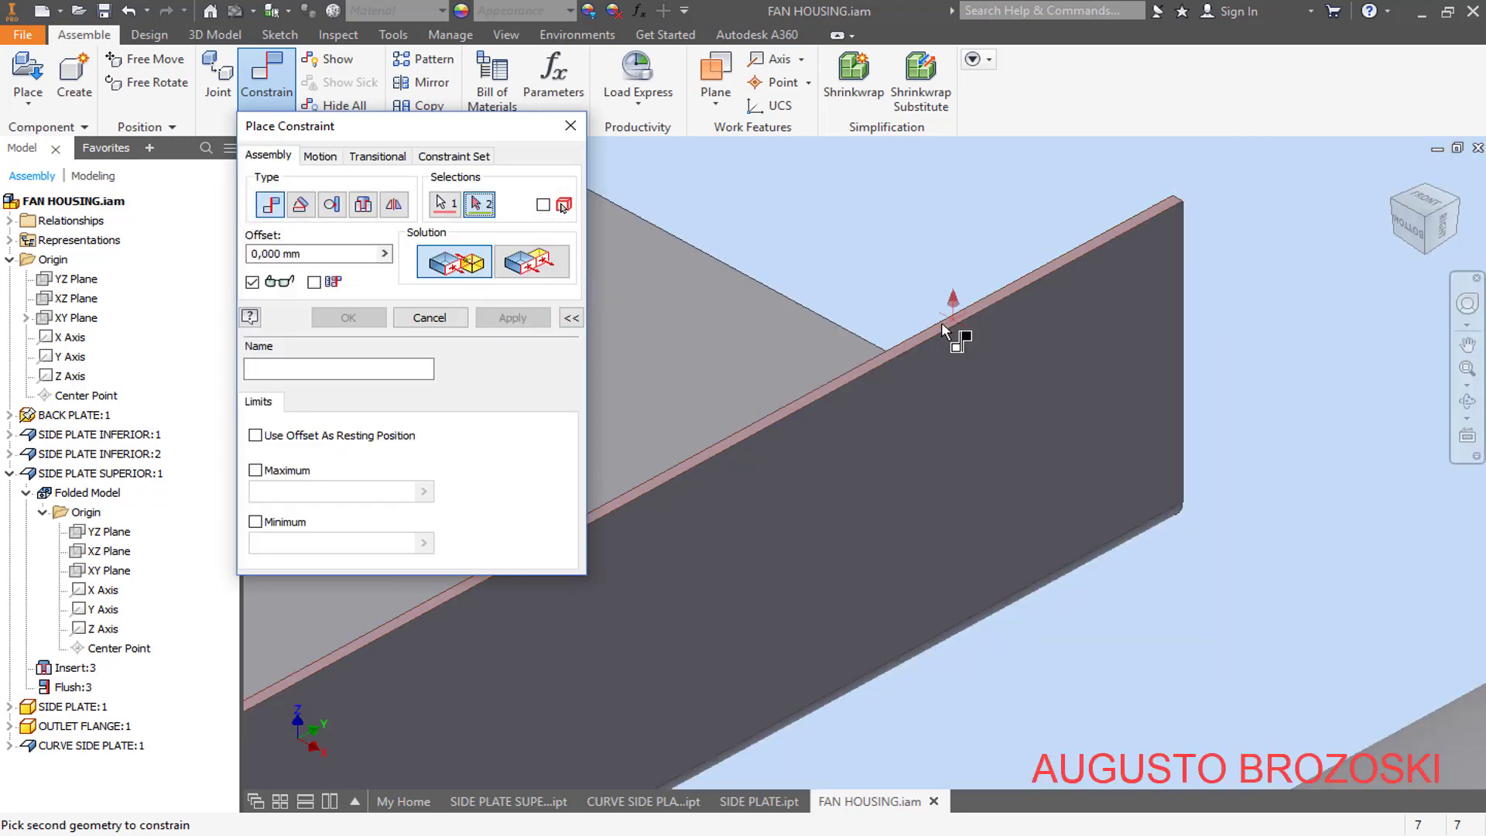
scroll(942, 322, up, 4)
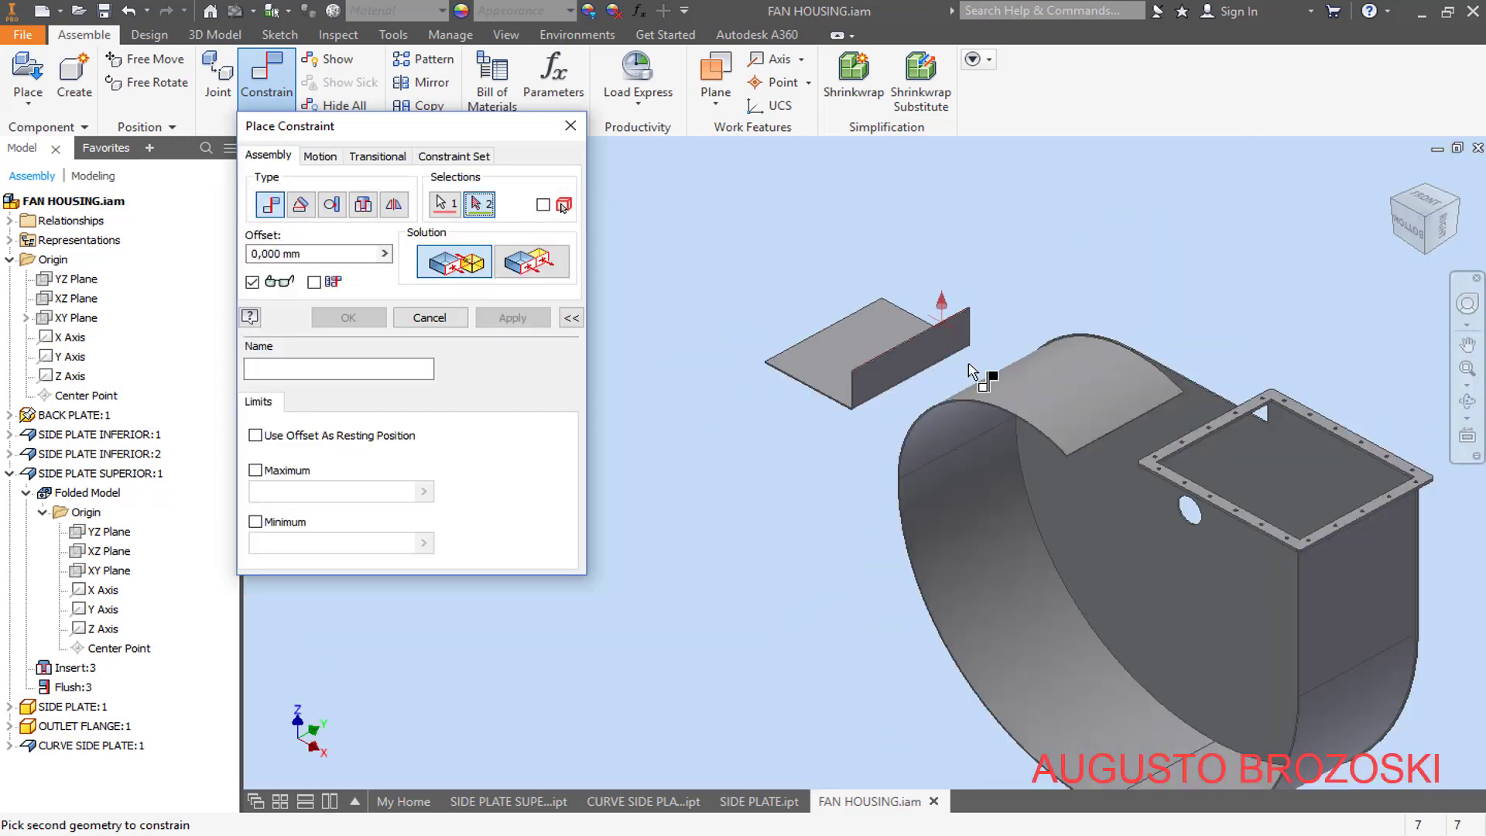
click(1427, 262)
scroll(948, 342, down, 4)
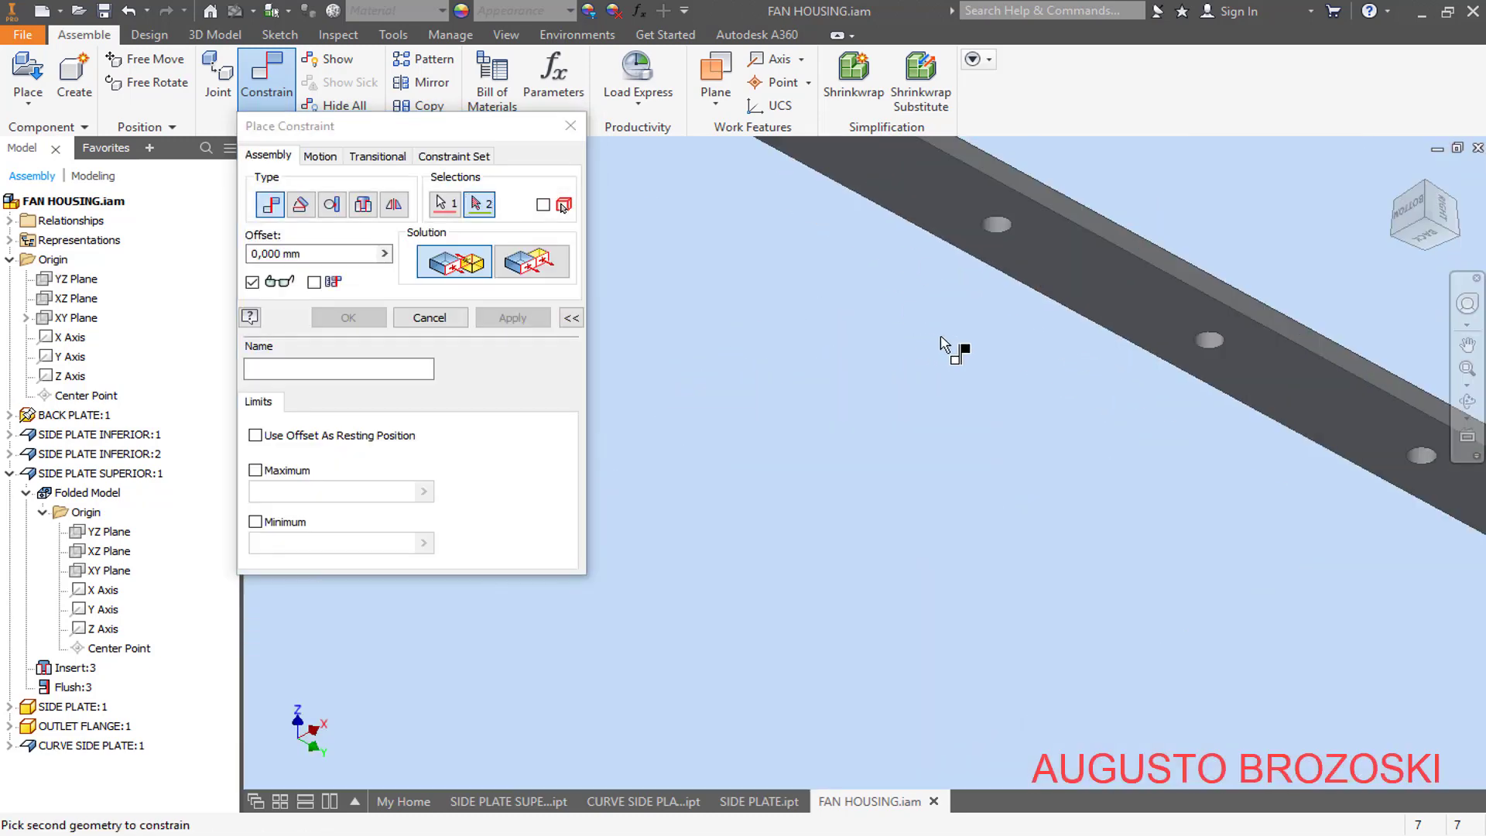
click(1037, 271)
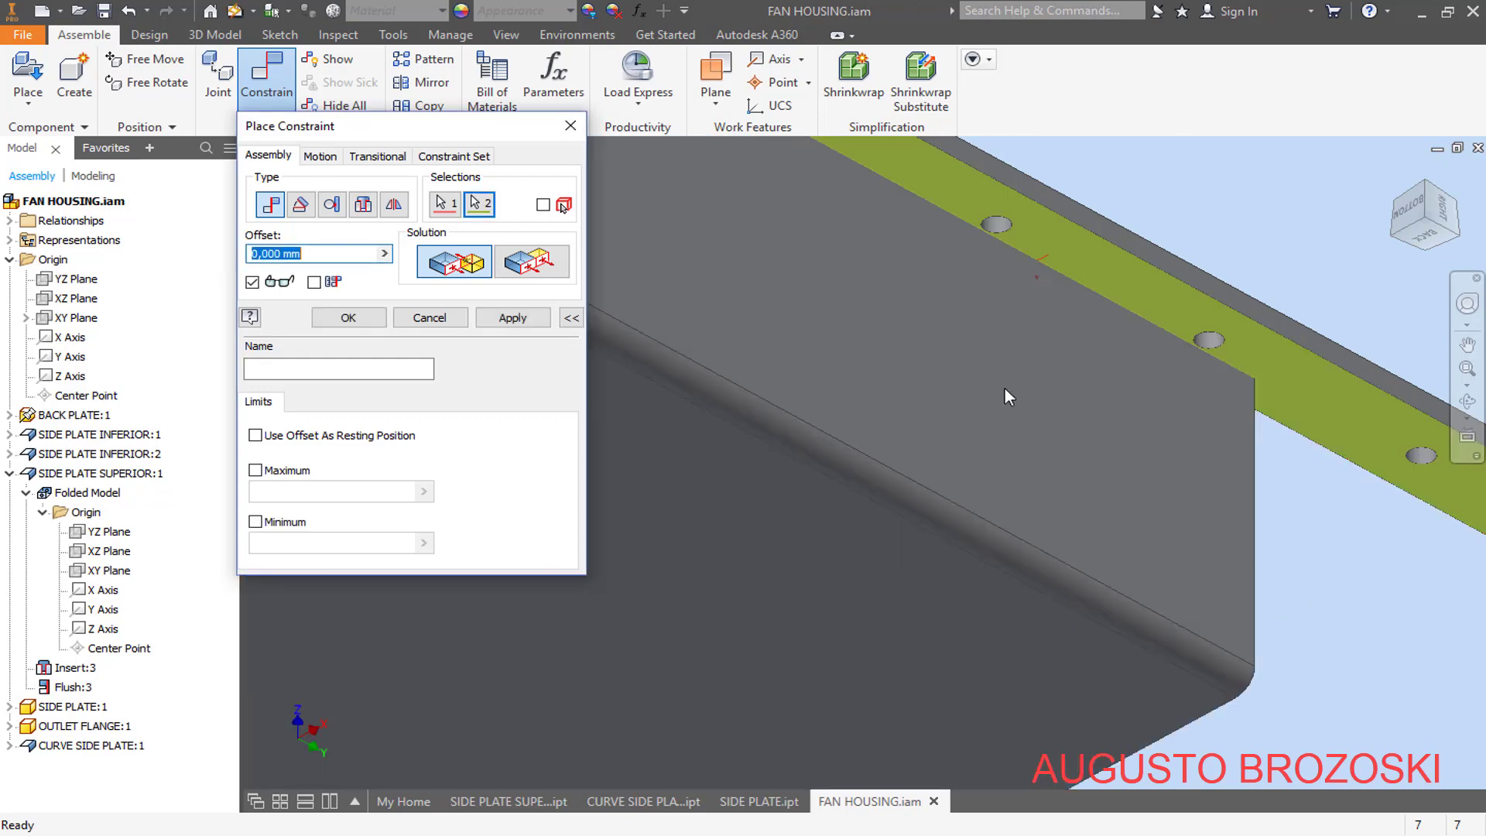
scroll(974, 393, down, 3)
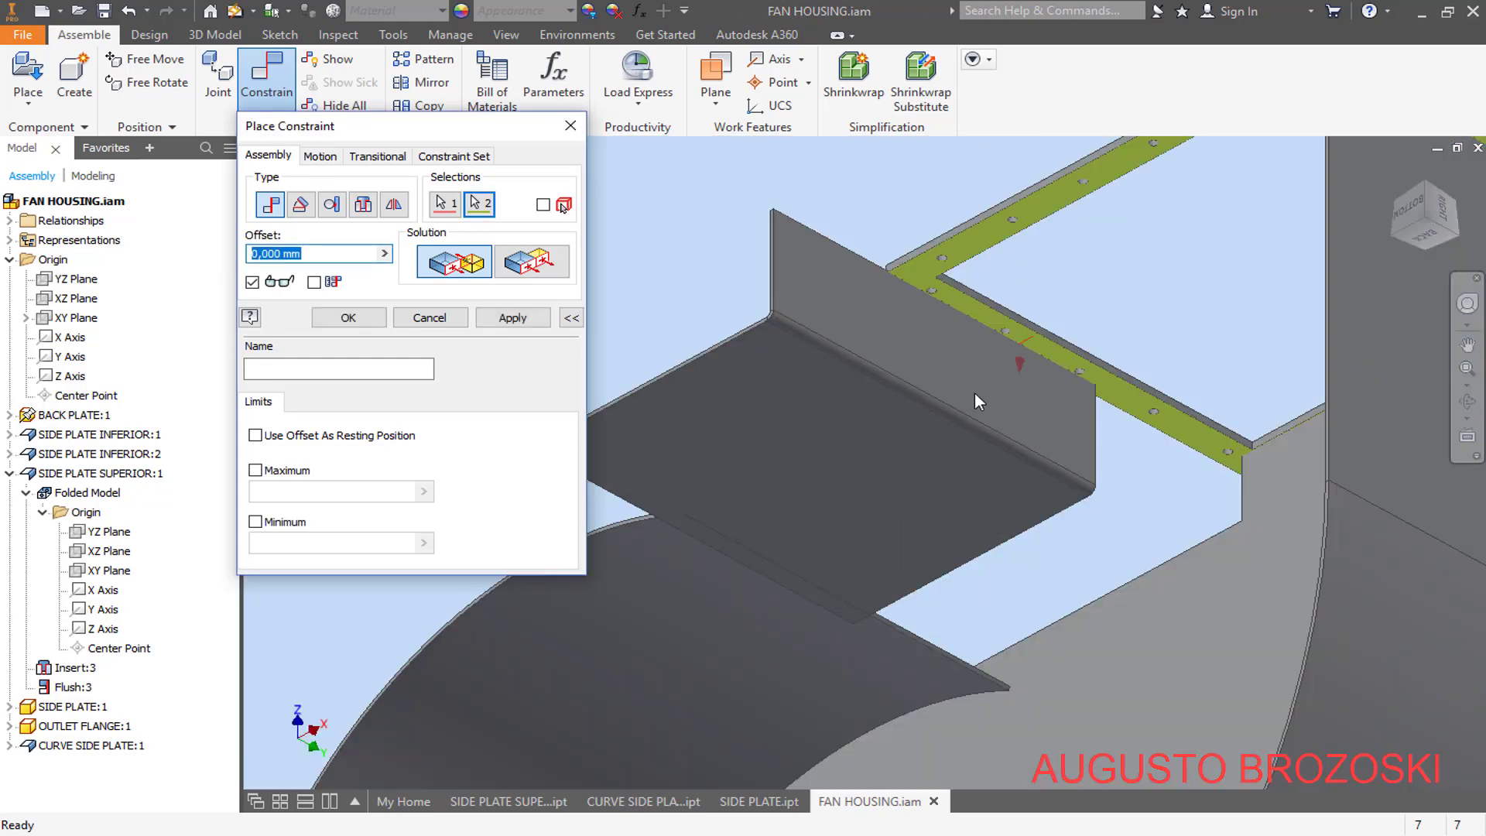
click(515, 317)
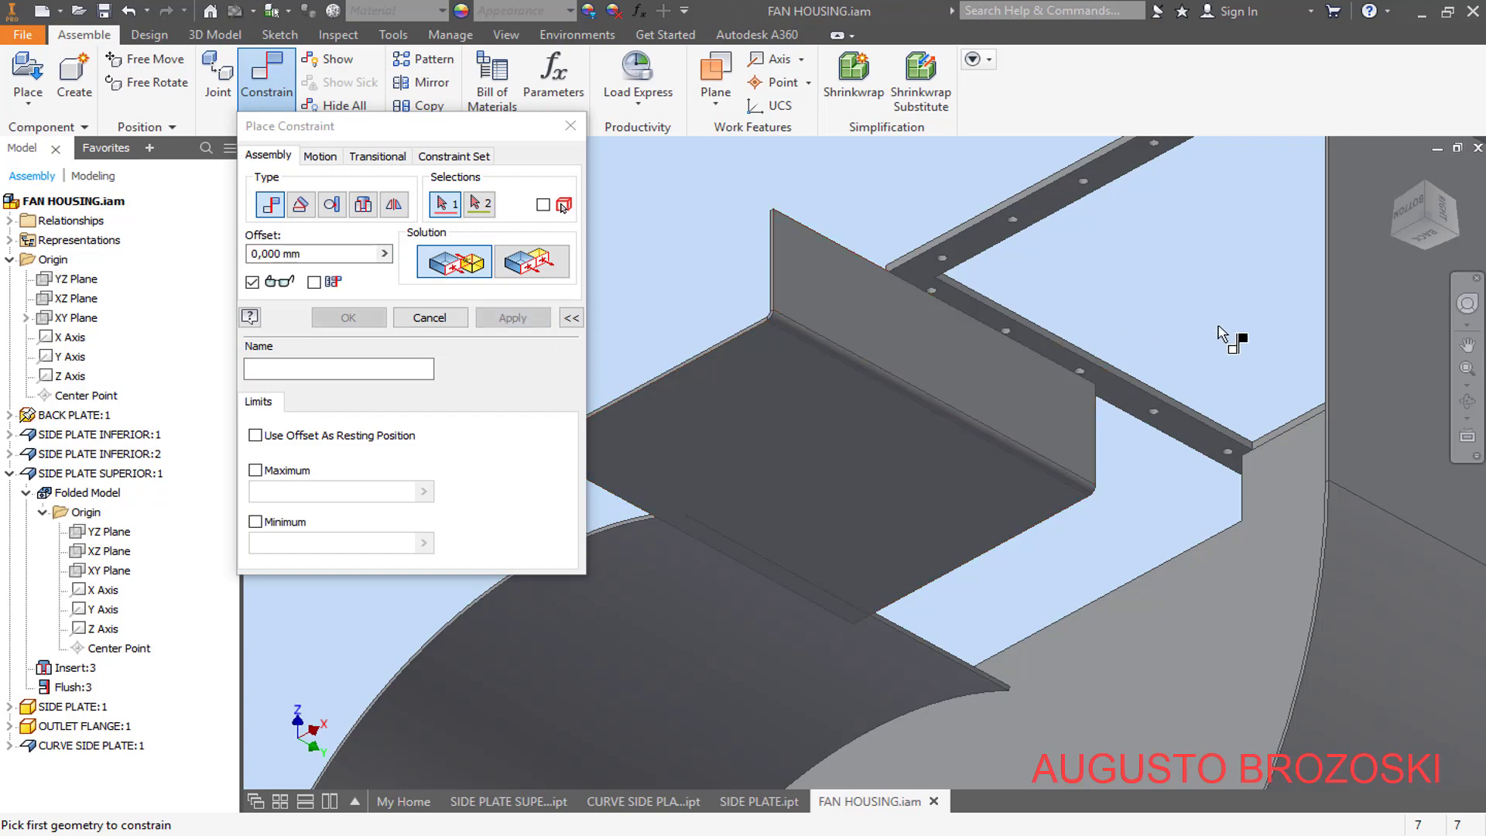
- Apply a Mate constraint with 0 mm offset between the curve side plate's rear end face and the back plate's inner face
click(1395, 175)
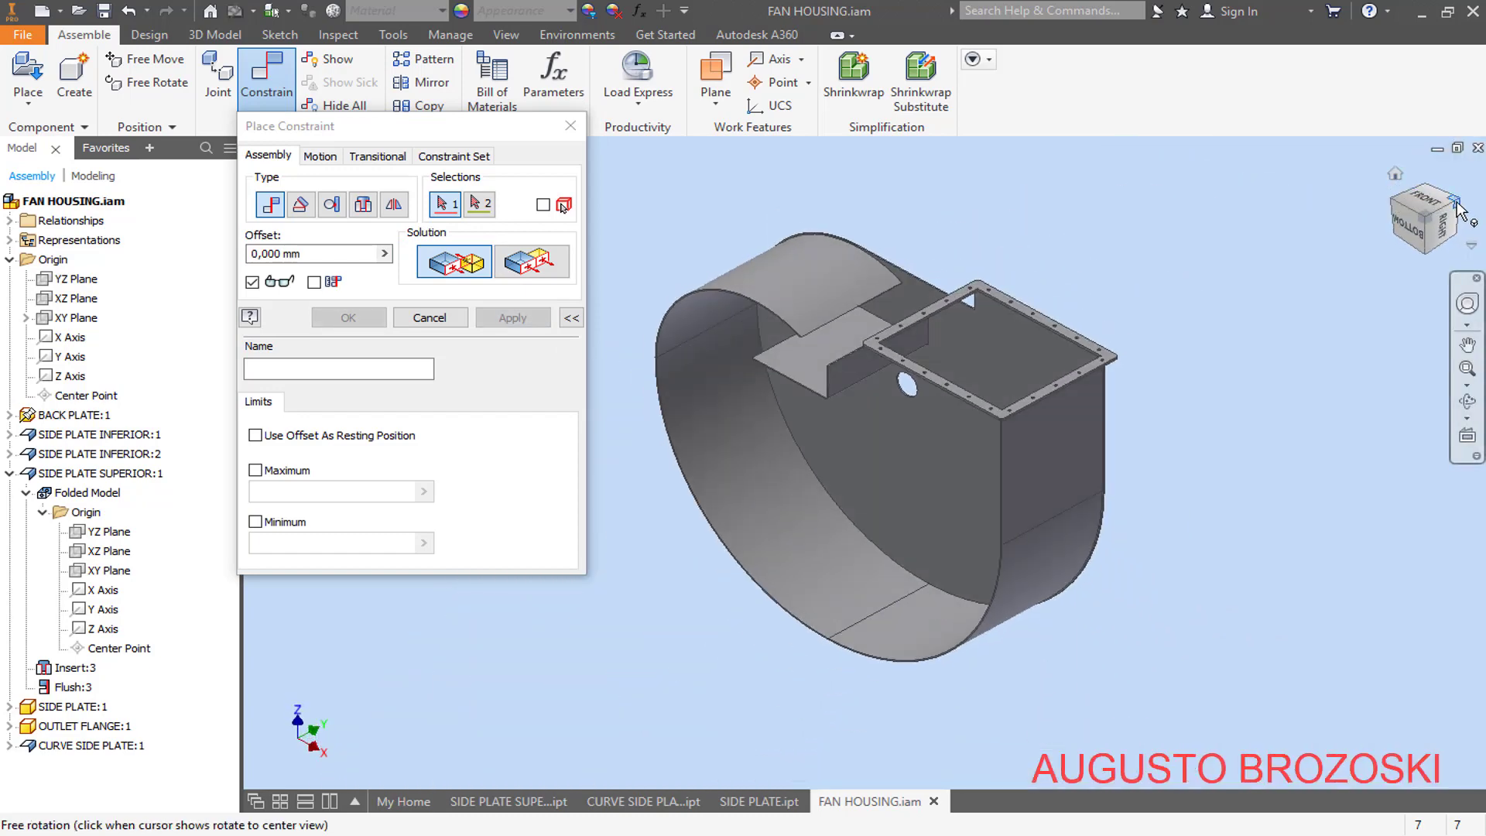
click(1458, 207)
scroll(856, 392, up, 5)
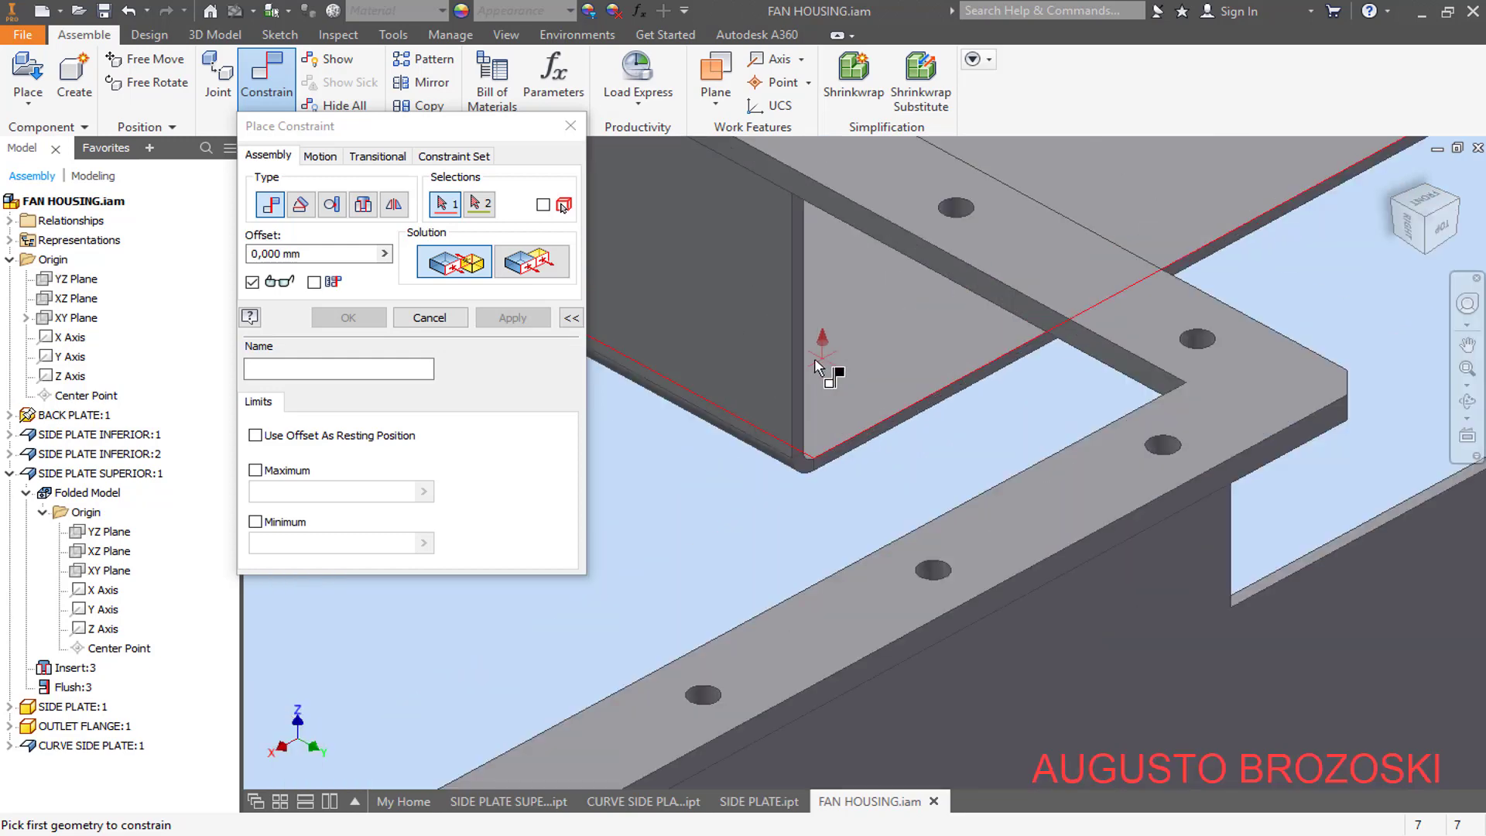
scroll(815, 363, up, 3)
click(786, 333)
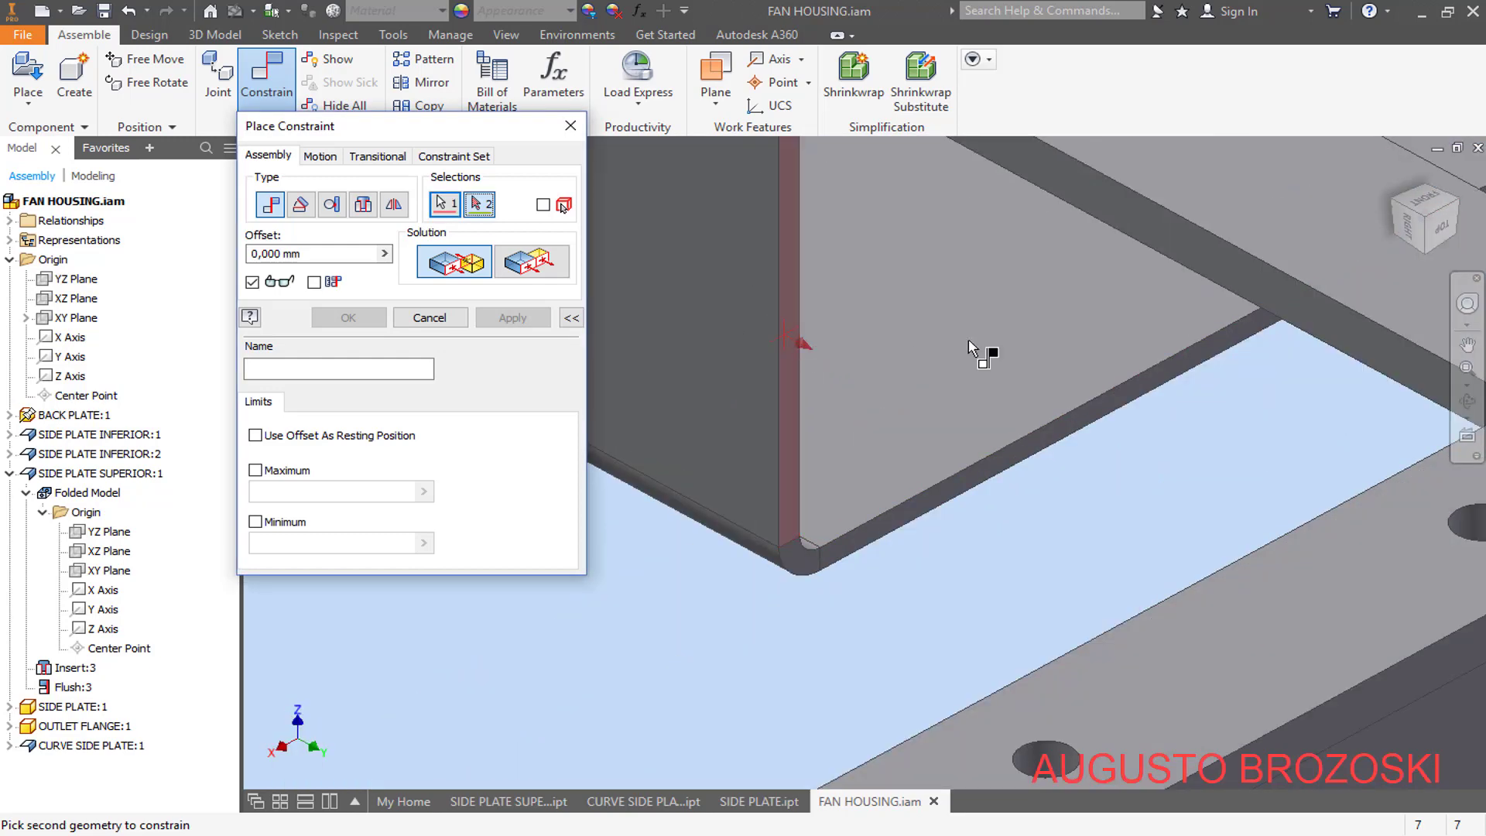
click(1405, 224)
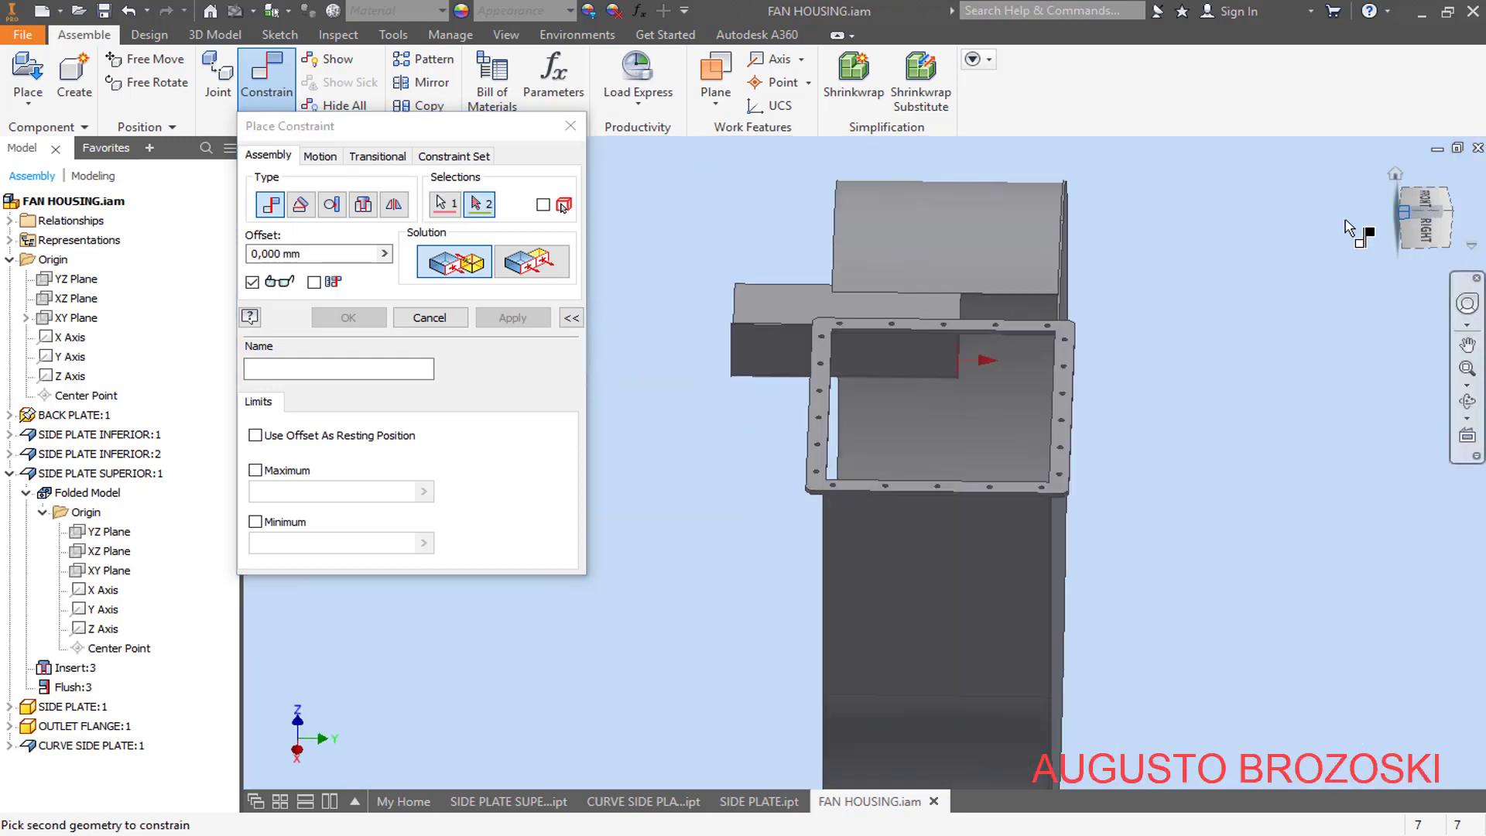
scroll(957, 351, up, 5)
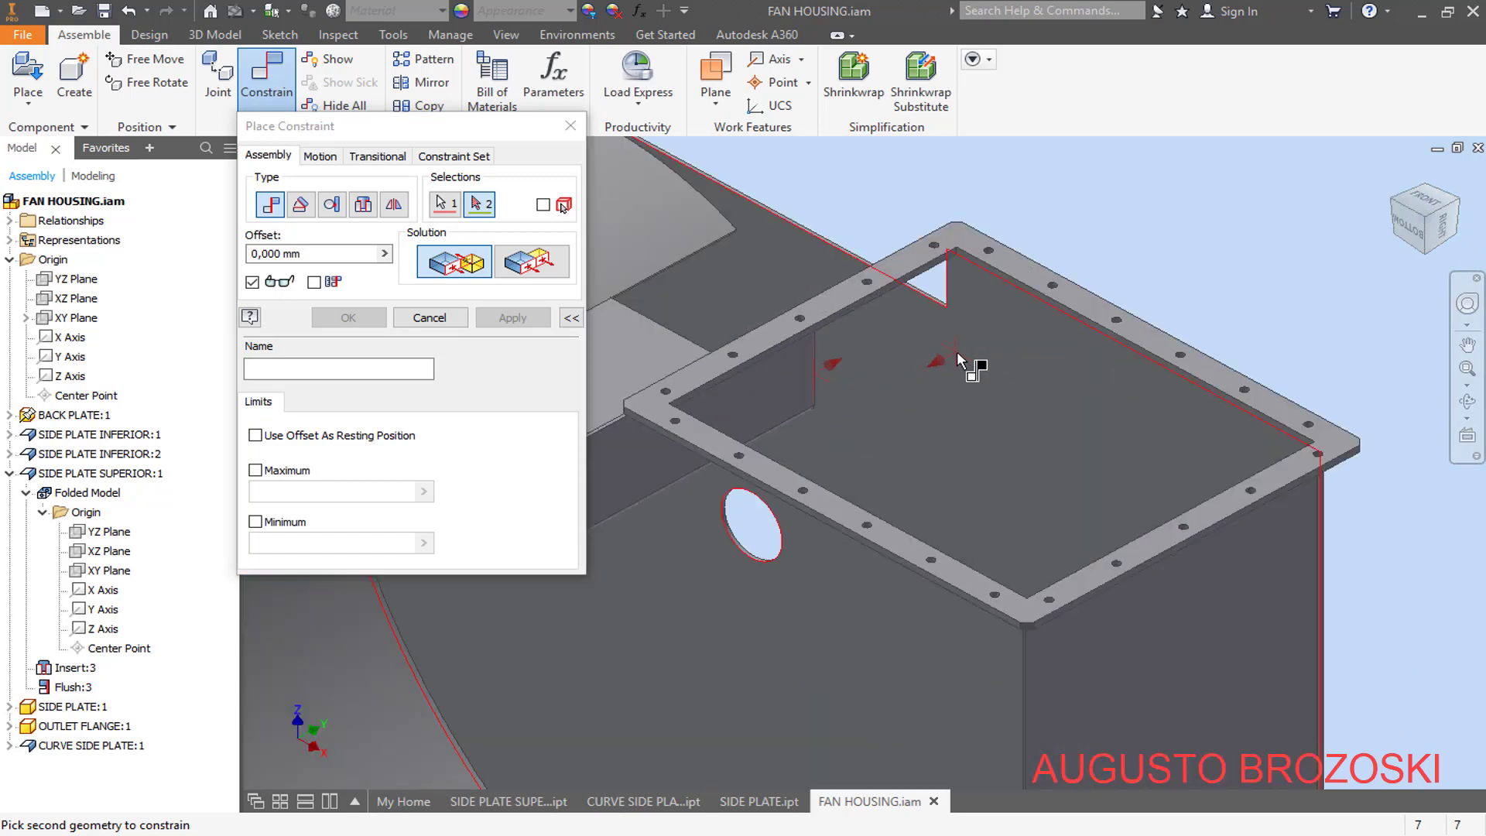
click(1015, 328)
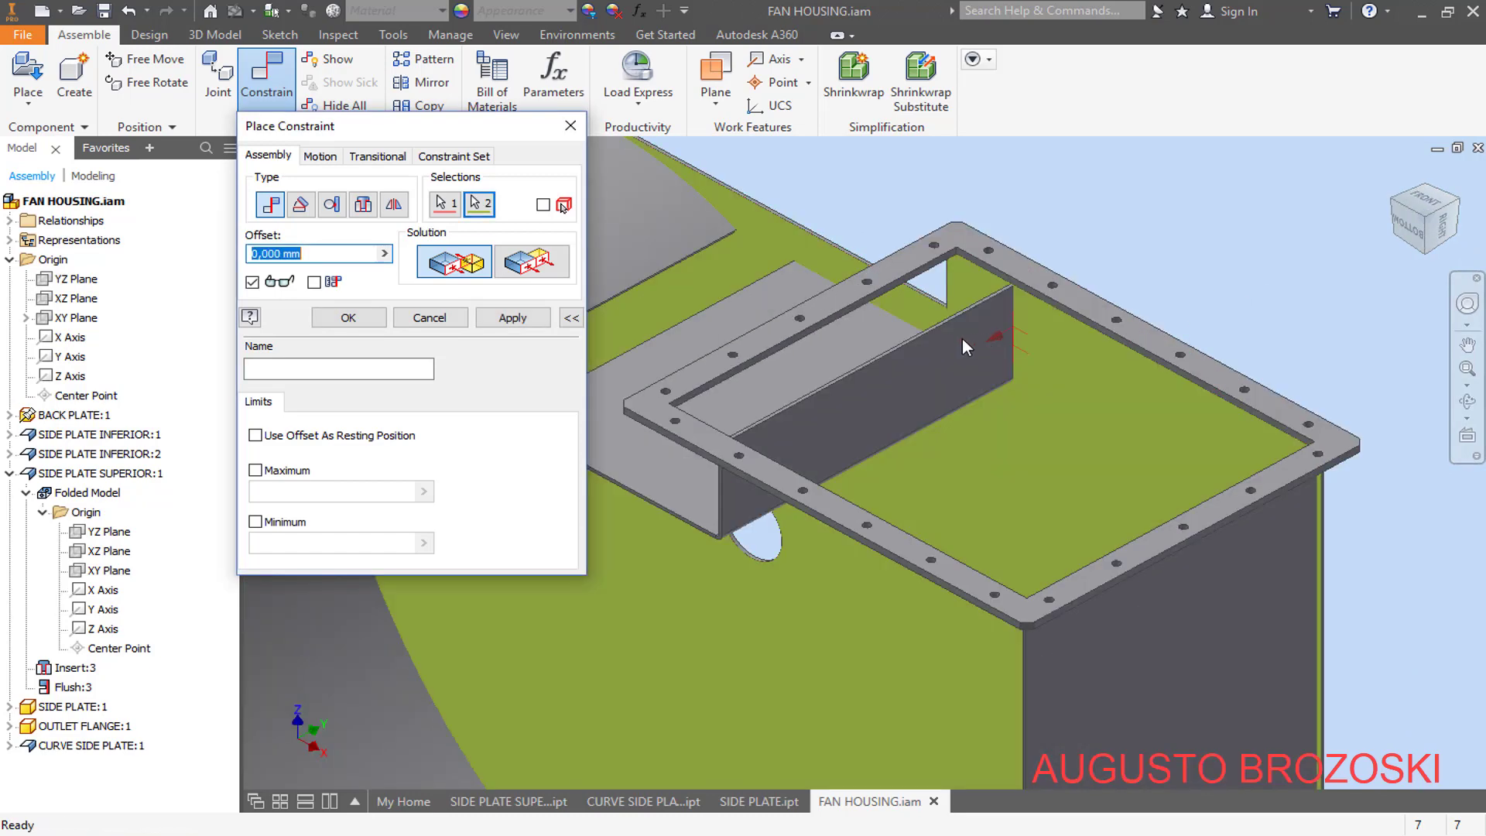
click(525, 321)
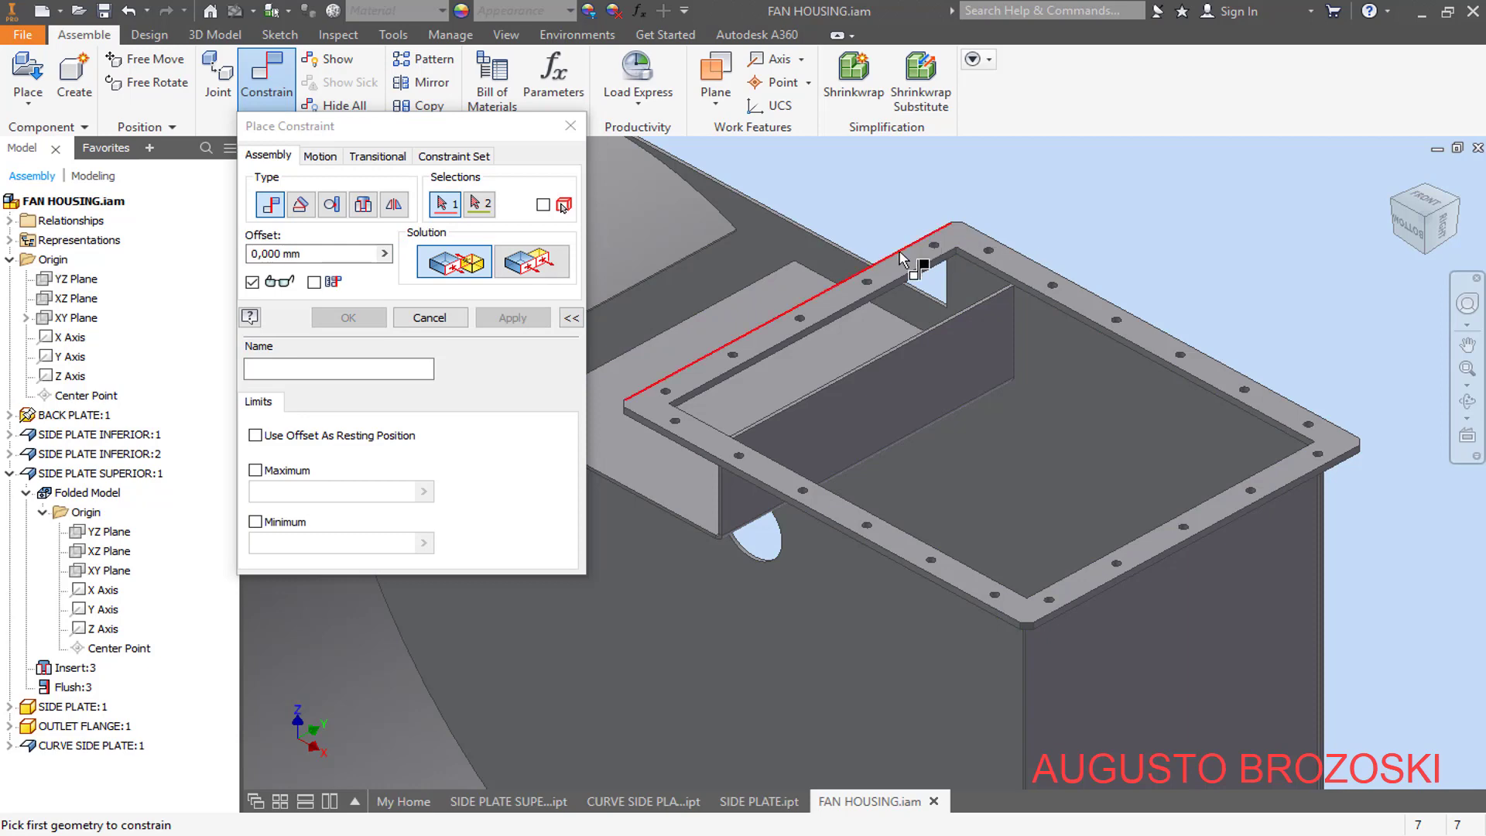
- Apply a Flush constraint with 0 mm offset between the curve side plate's upright face and the outlet flange's adjoining inner edge face
click(902, 260)
scroll(956, 325, up, 5)
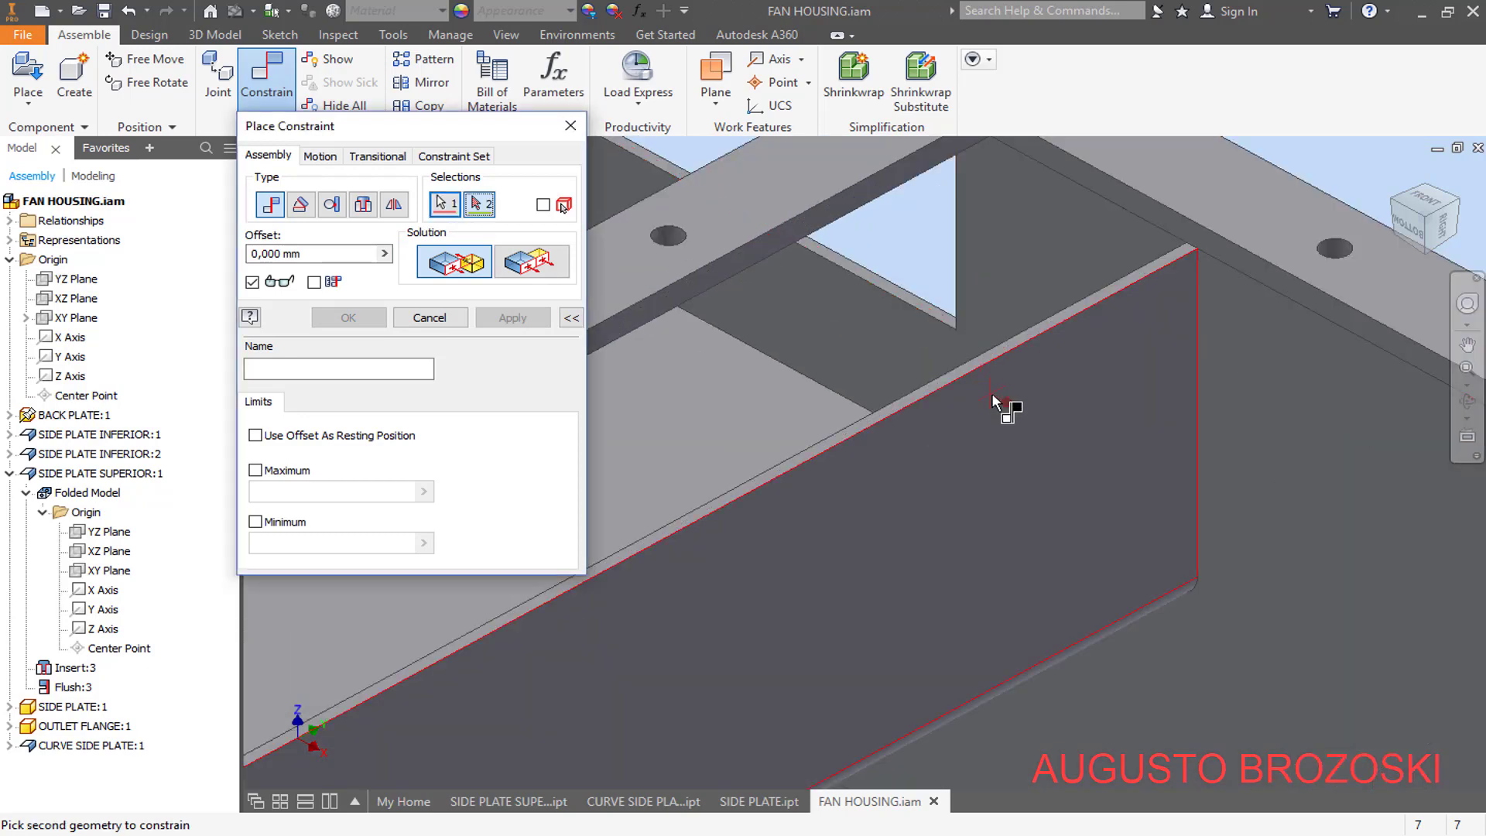
click(864, 203)
click(531, 263)
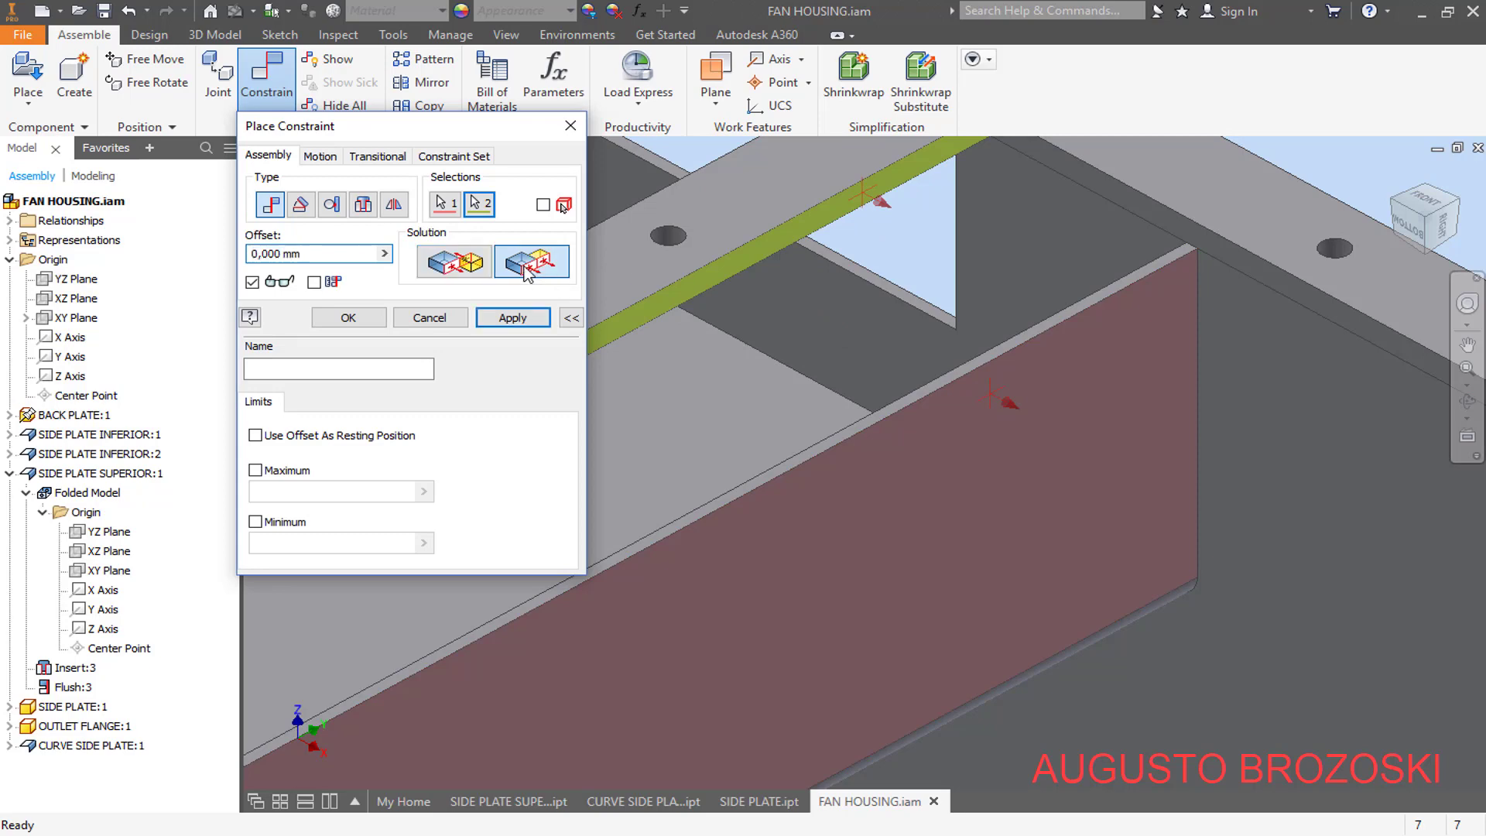
scroll(983, 310, up, 2)
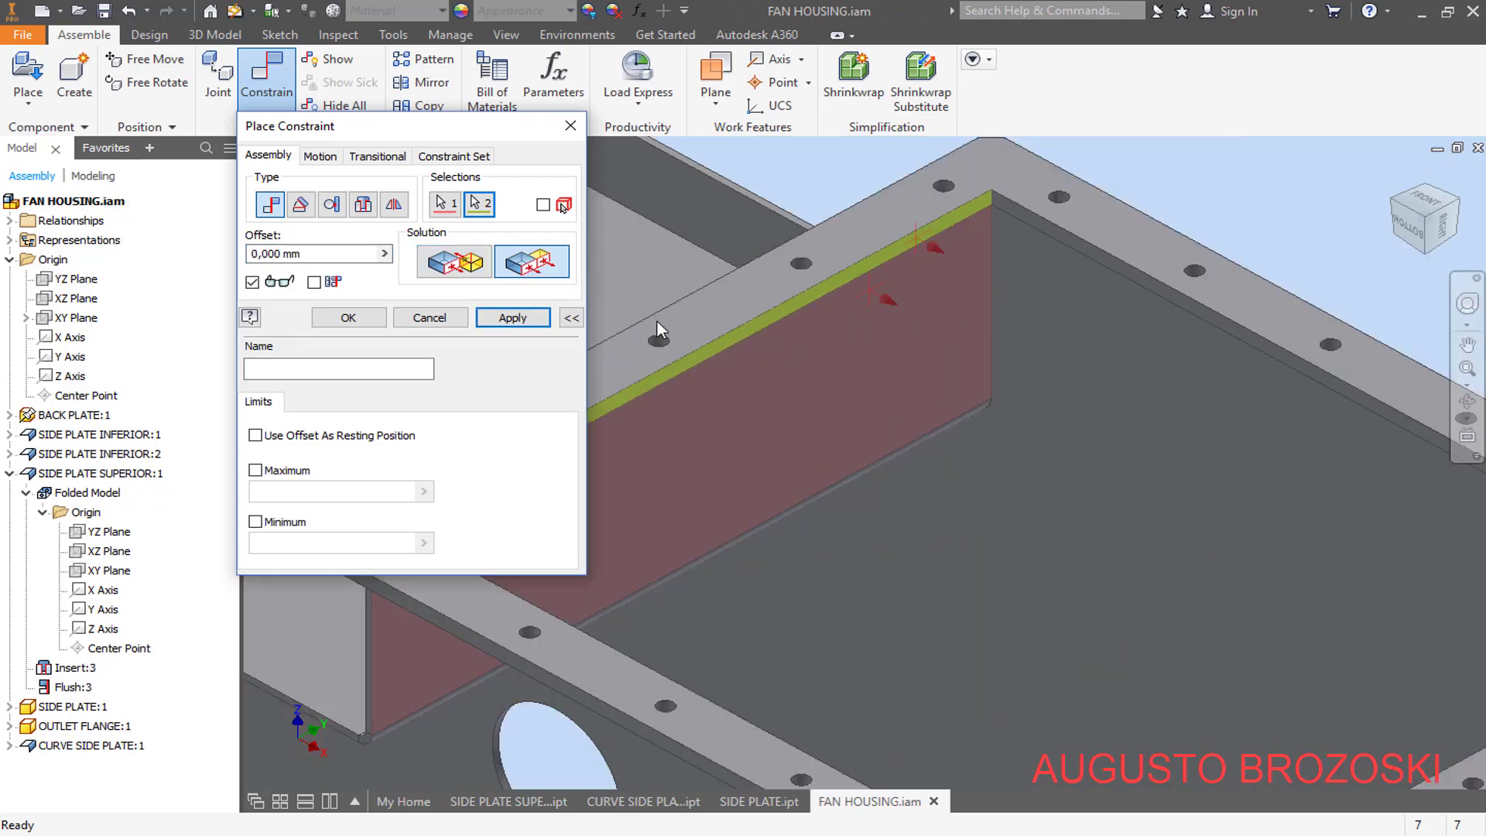
click(516, 322)
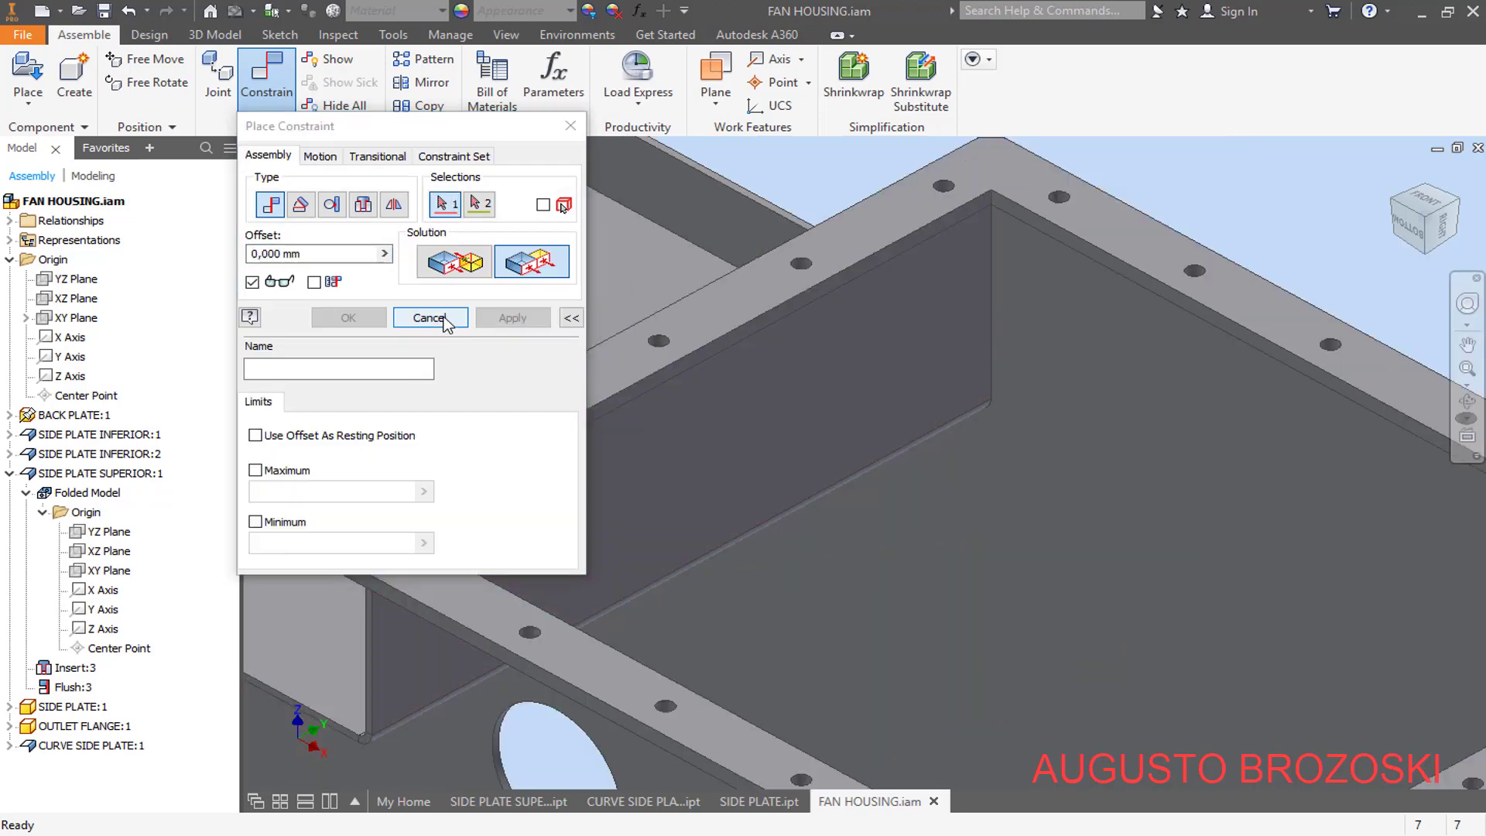
- Close the constraint command and examine how the side plates meet the back plate's contour around the housing from several angles
click(443, 318)
scroll(894, 345, up, 6)
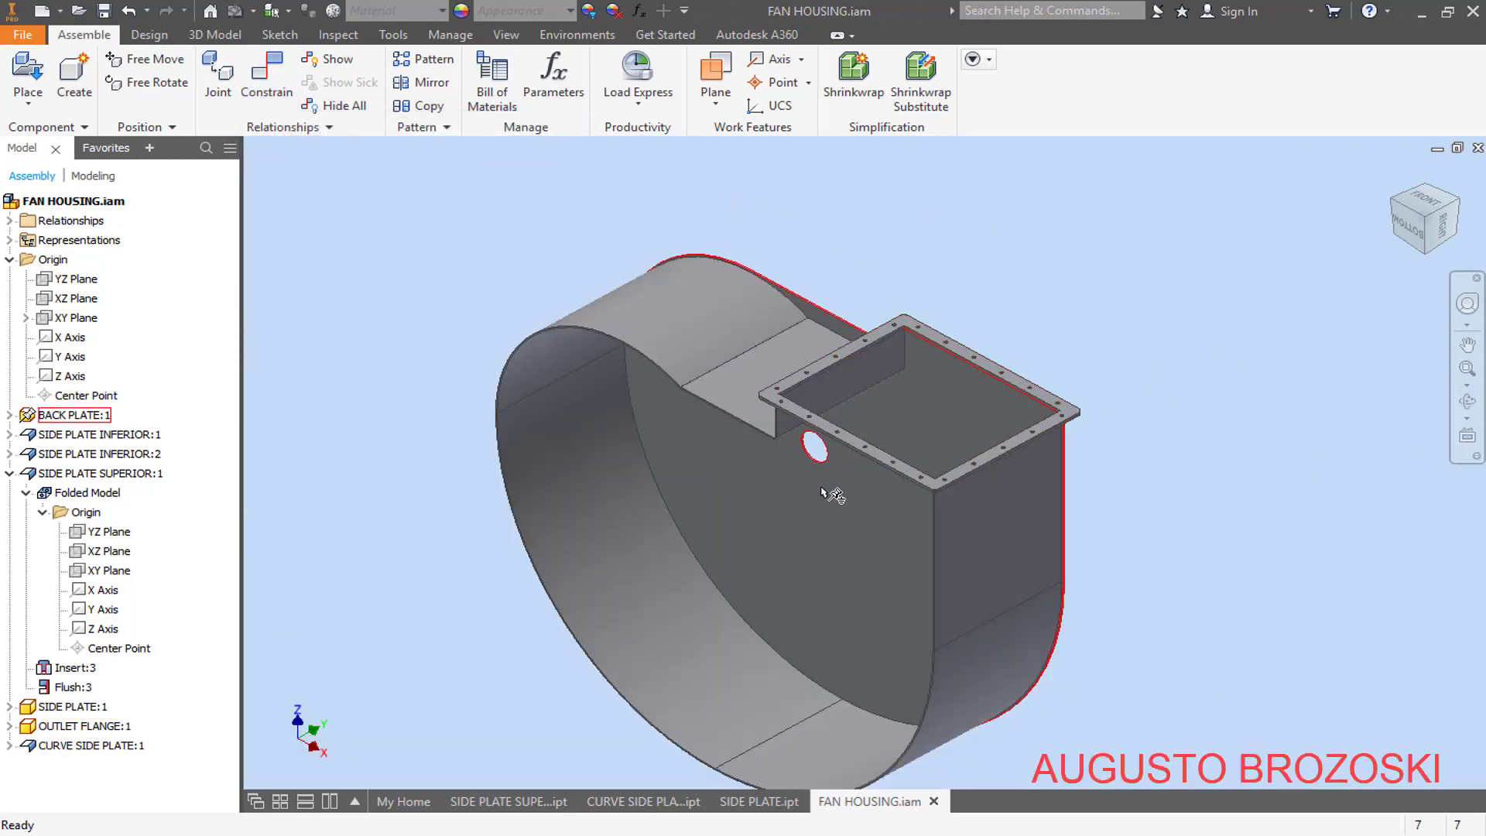
mouse_move(789, 478)
shift+middle_down()
mouse_move(890, 402)
mouse_move(975, 402)
mouse_move(783, 431)
mouse_move(696, 491)
mouse_move(683, 475)
mouse_move(794, 459)
shift+middle_up()
shift+drag(795, 459, 780, 462)
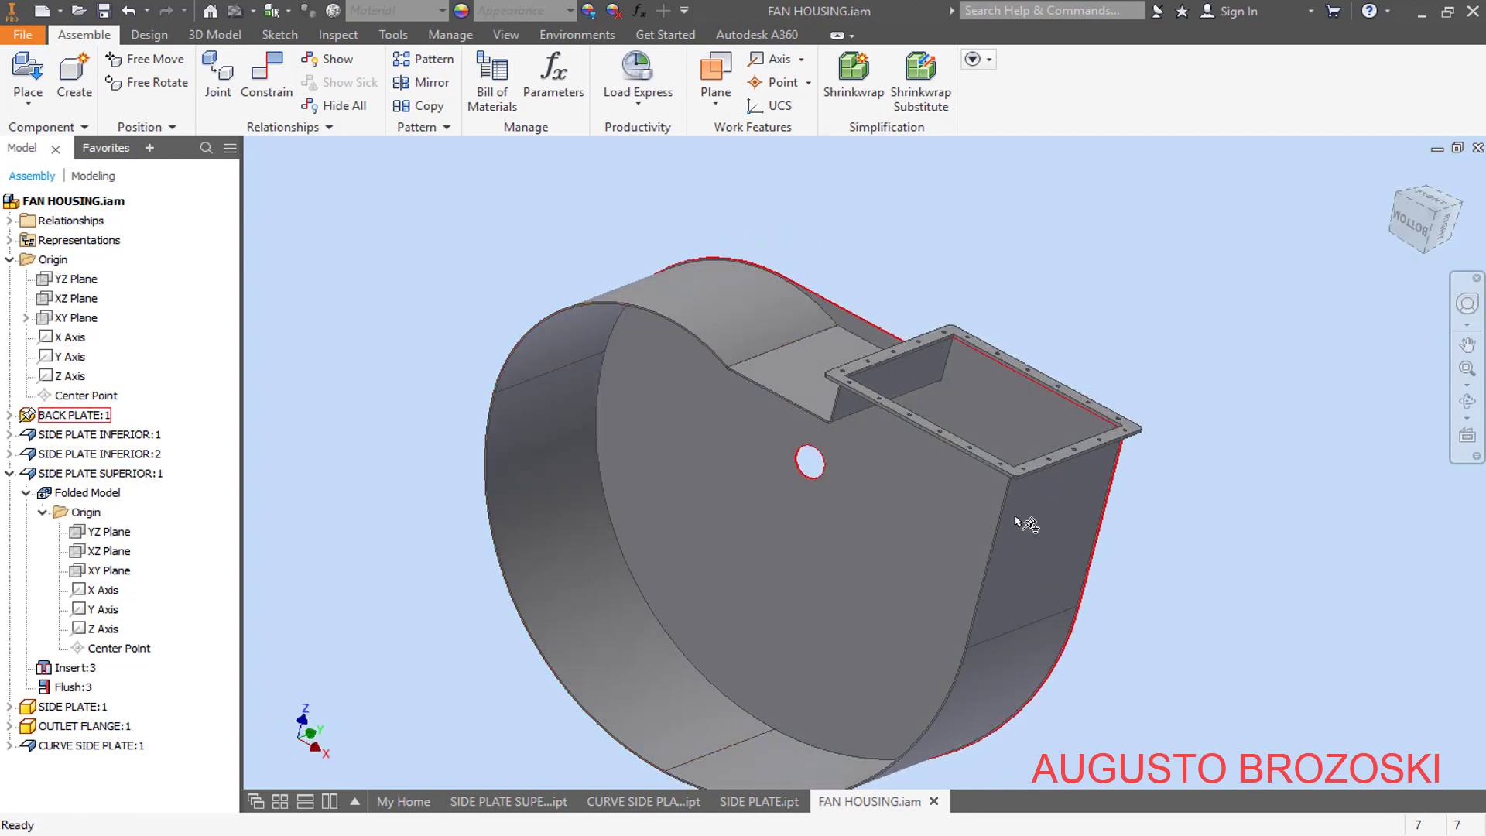
scroll(820, 340, up, 5)
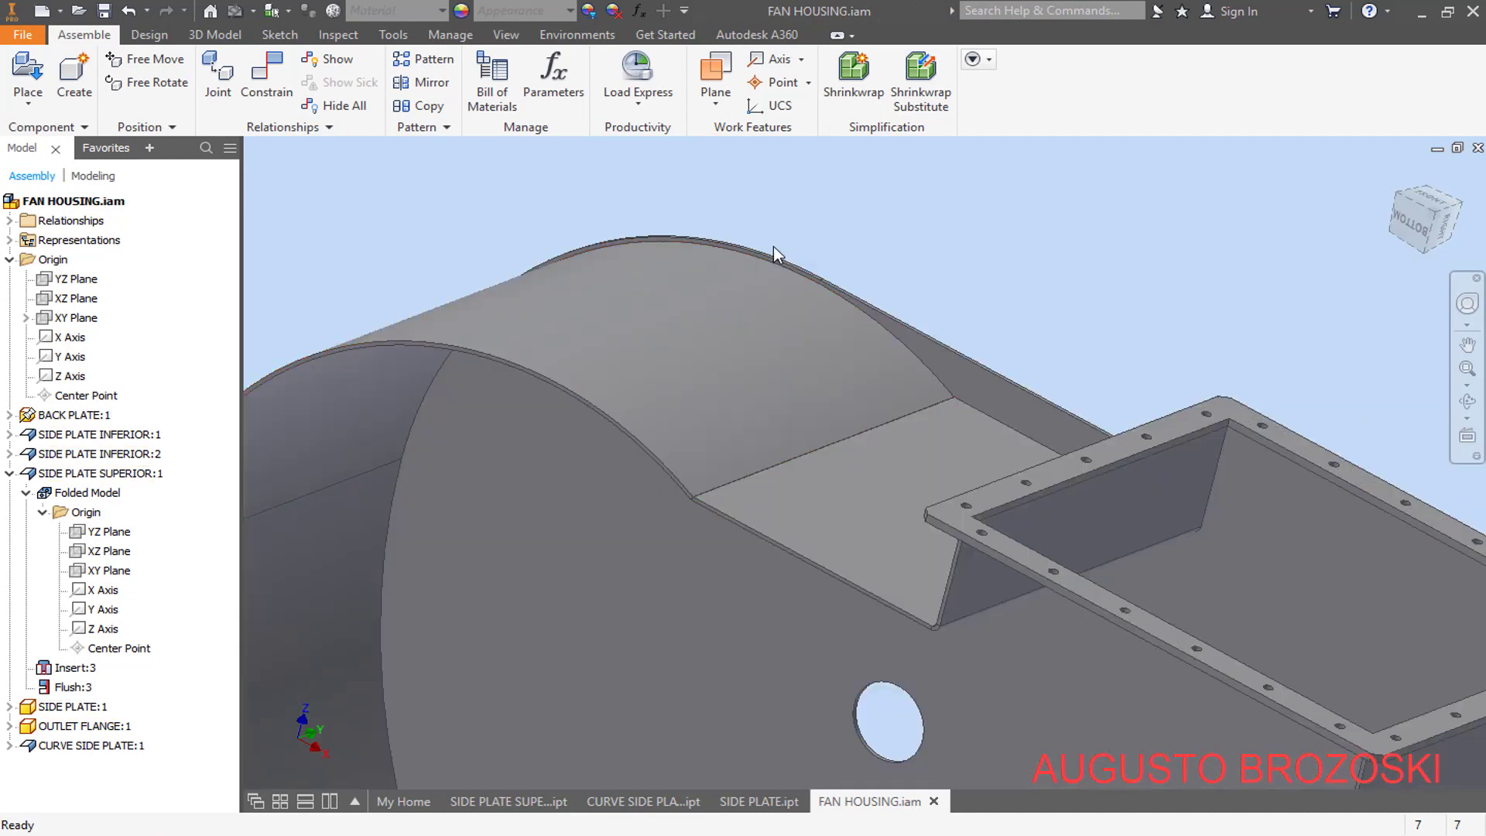
scroll(774, 246, up, 3)
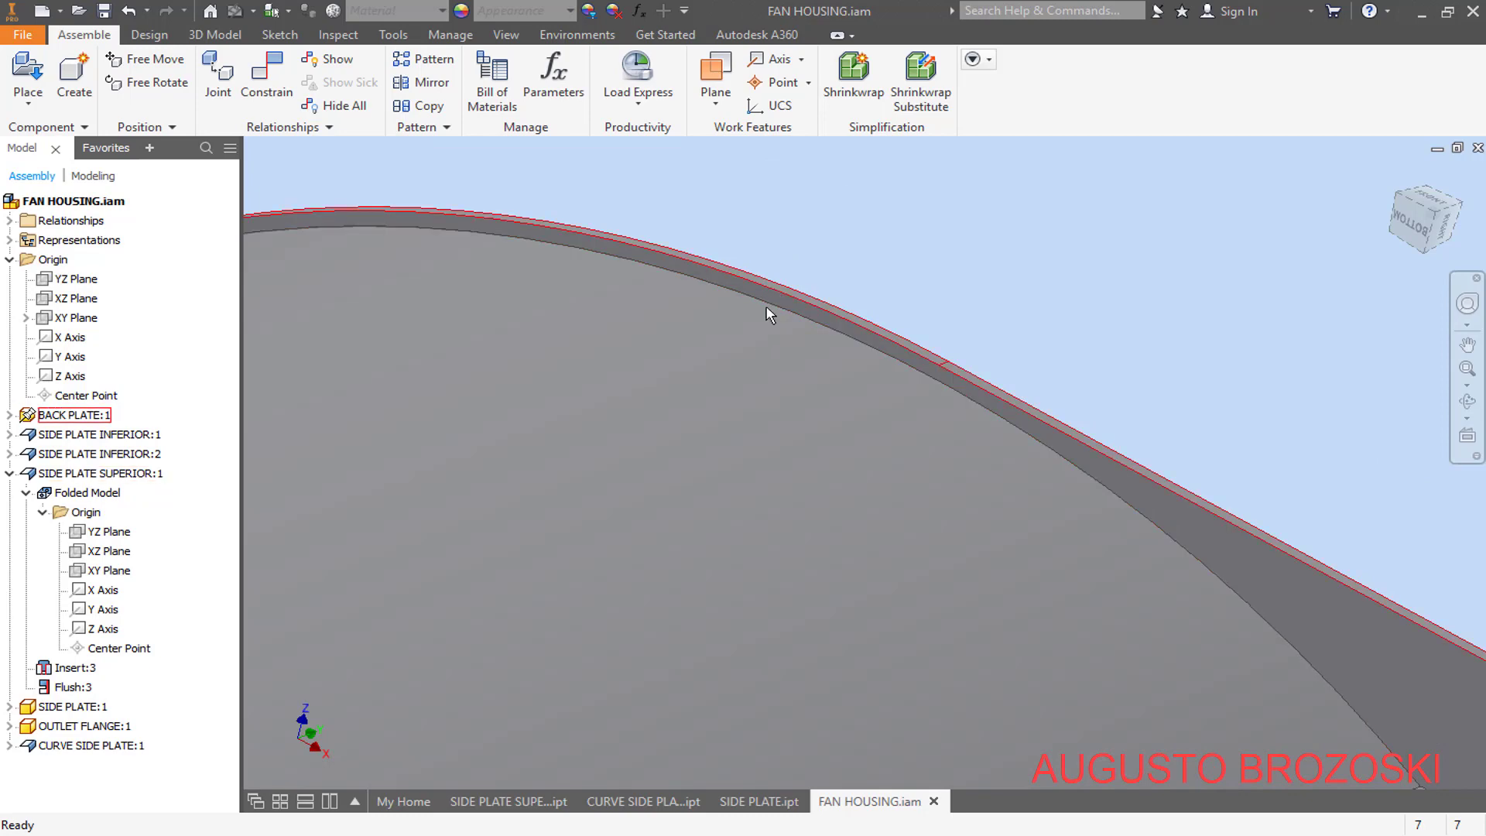
scroll(765, 317, up, 2)
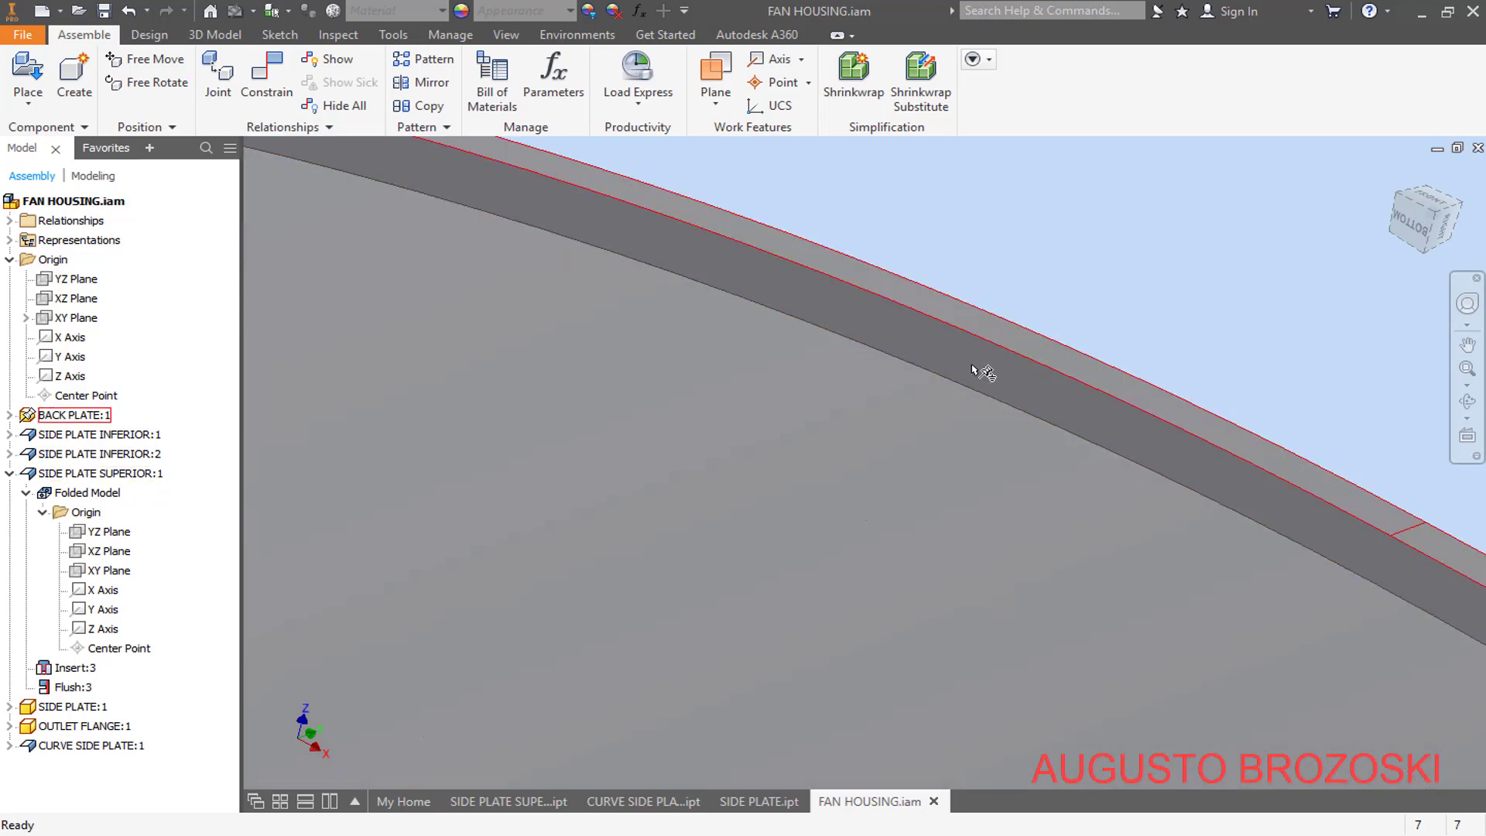
scroll(973, 372, down, 8)
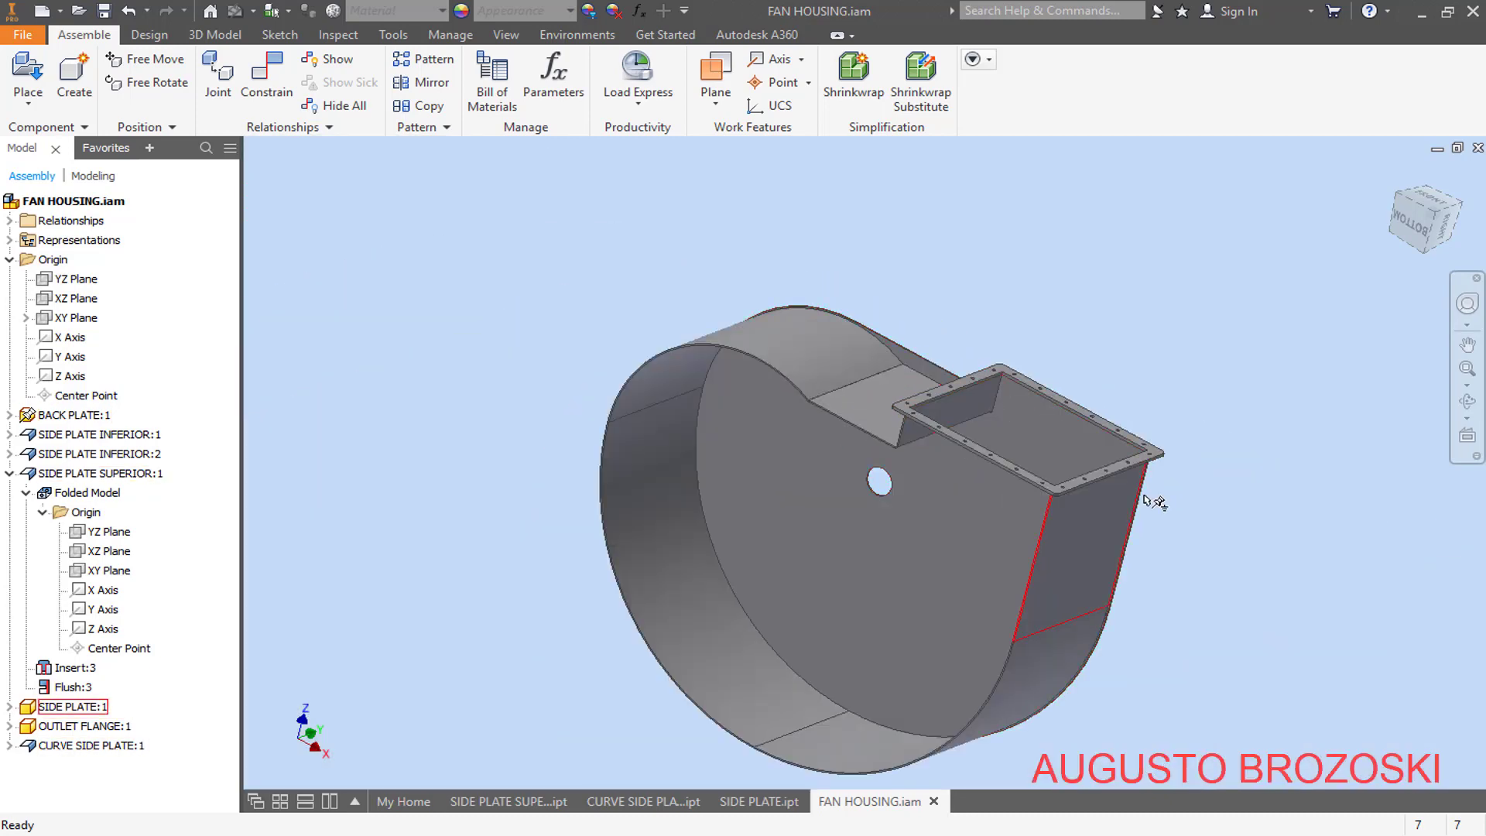
shift+middle_drag(1154, 502, 1128, 398)
scroll(1133, 341, up, 6)
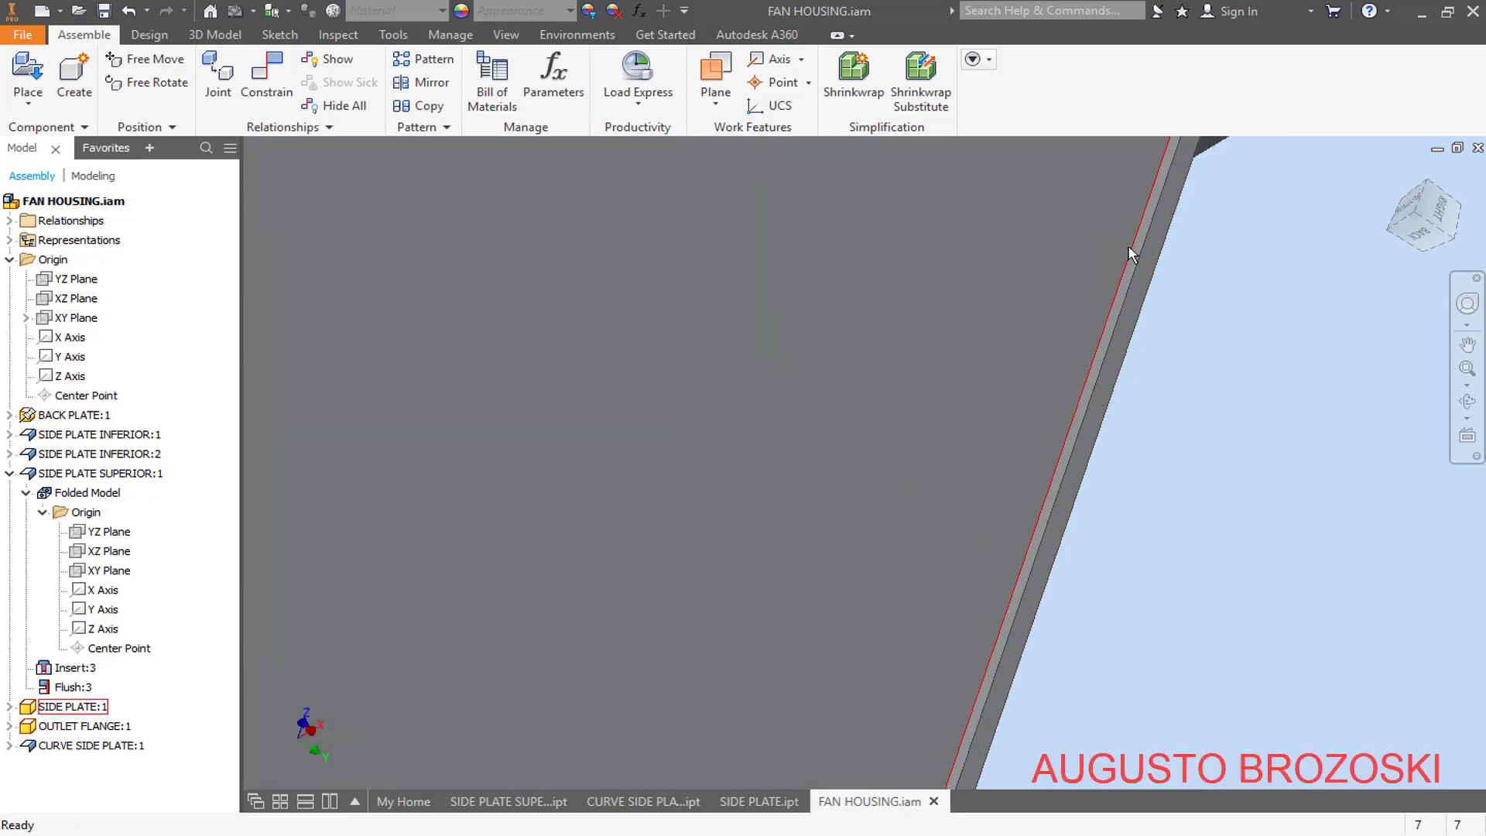
scroll(1115, 296, down, 8)
scroll(914, 534, up, 5)
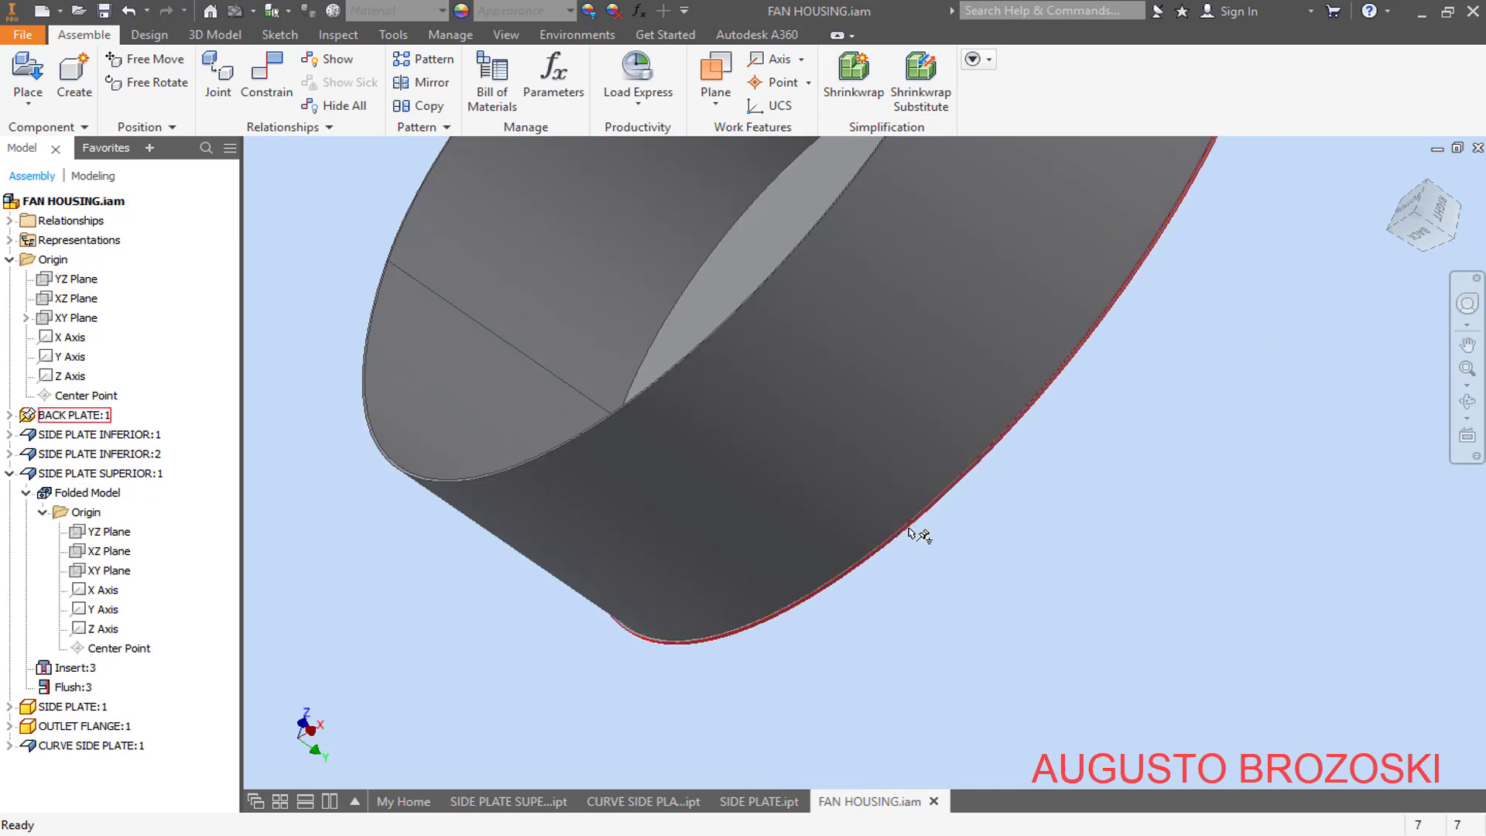
scroll(910, 533, up, 2)
scroll(912, 531, down, 2)
shift+middle_drag(912, 531, 943, 511)
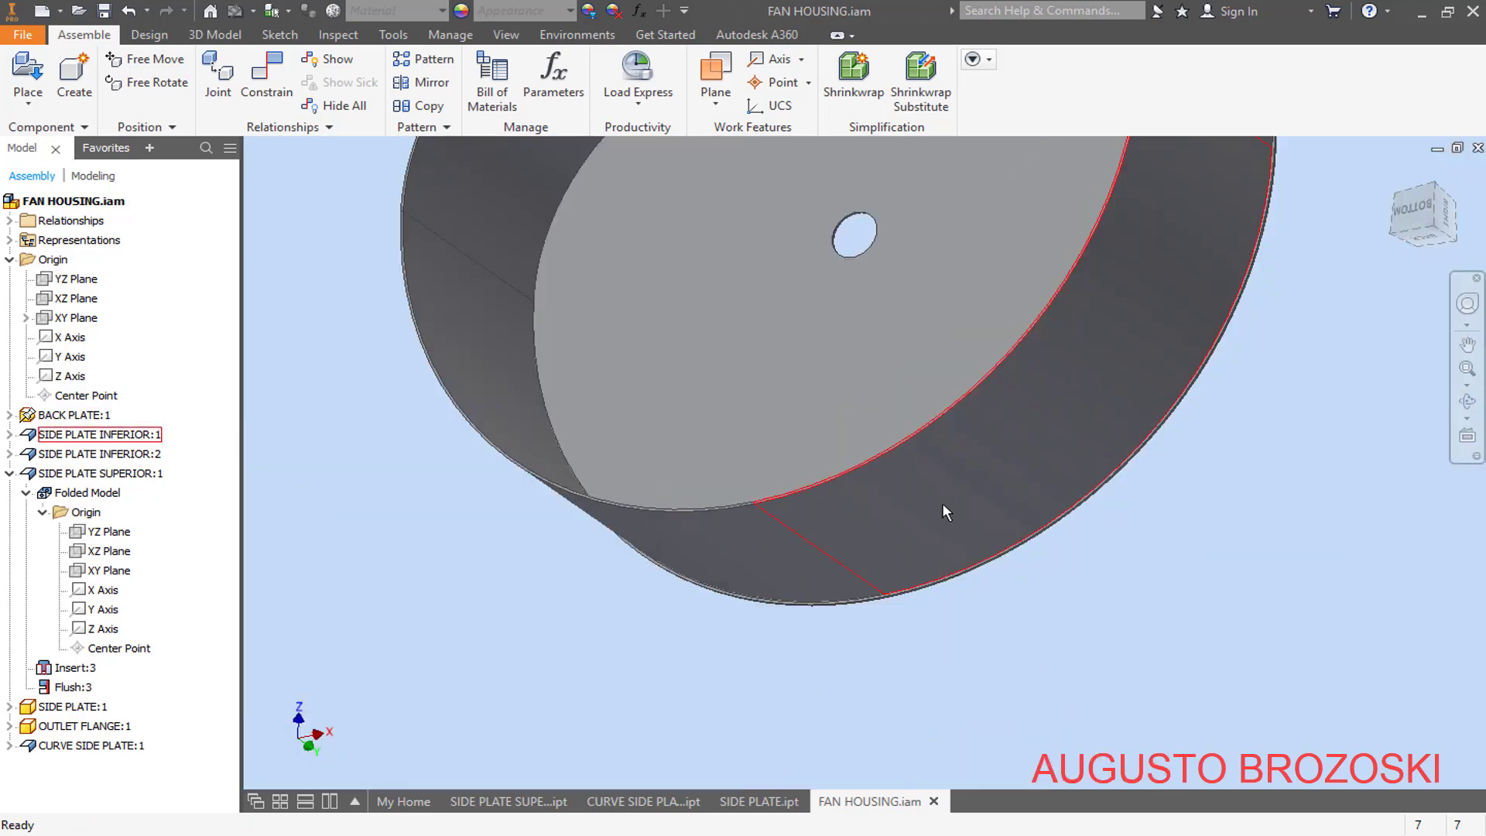
scroll(1020, 562, up, 3)
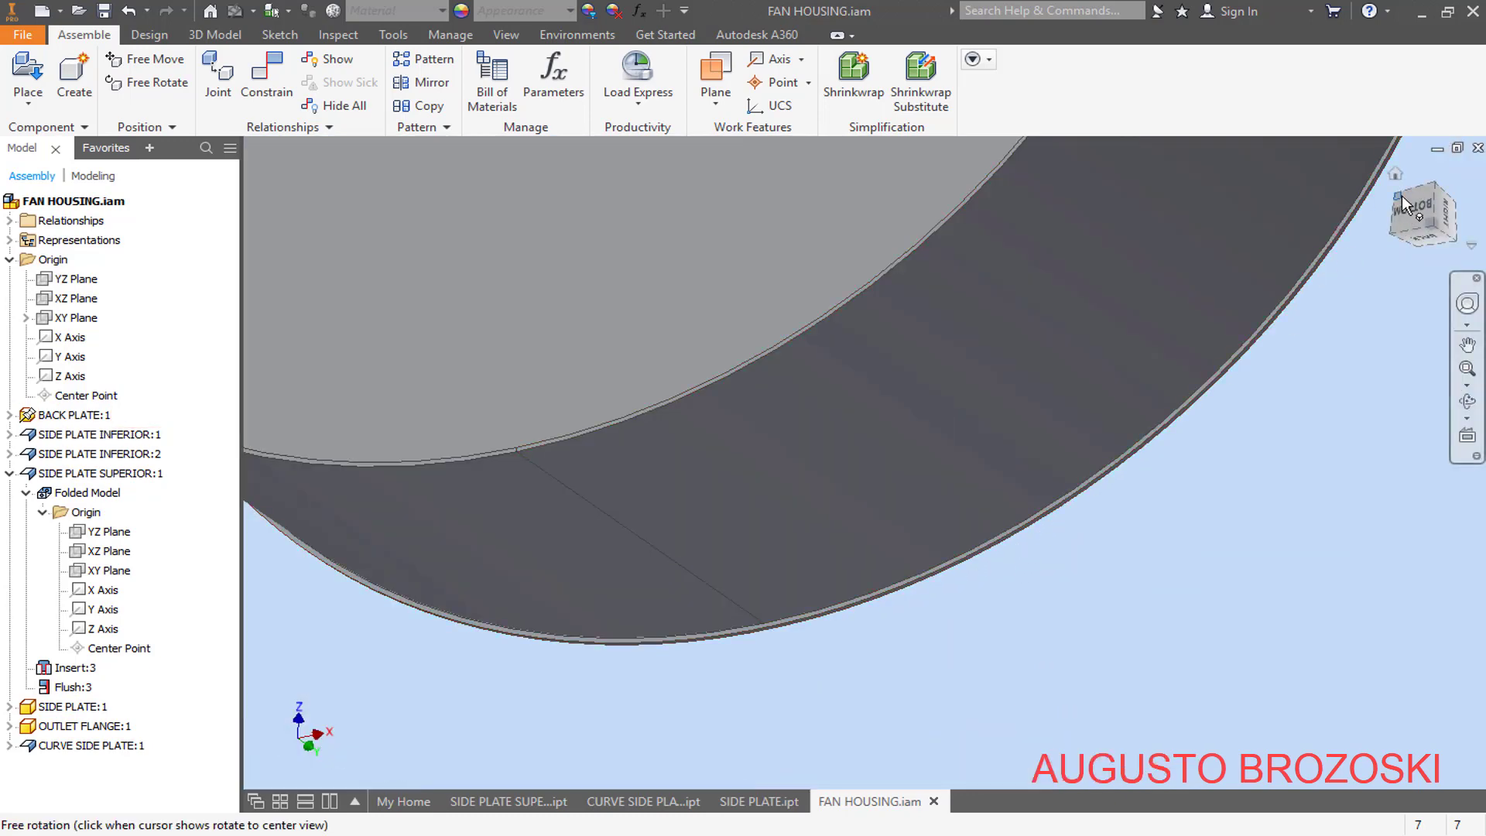
click(1395, 174)
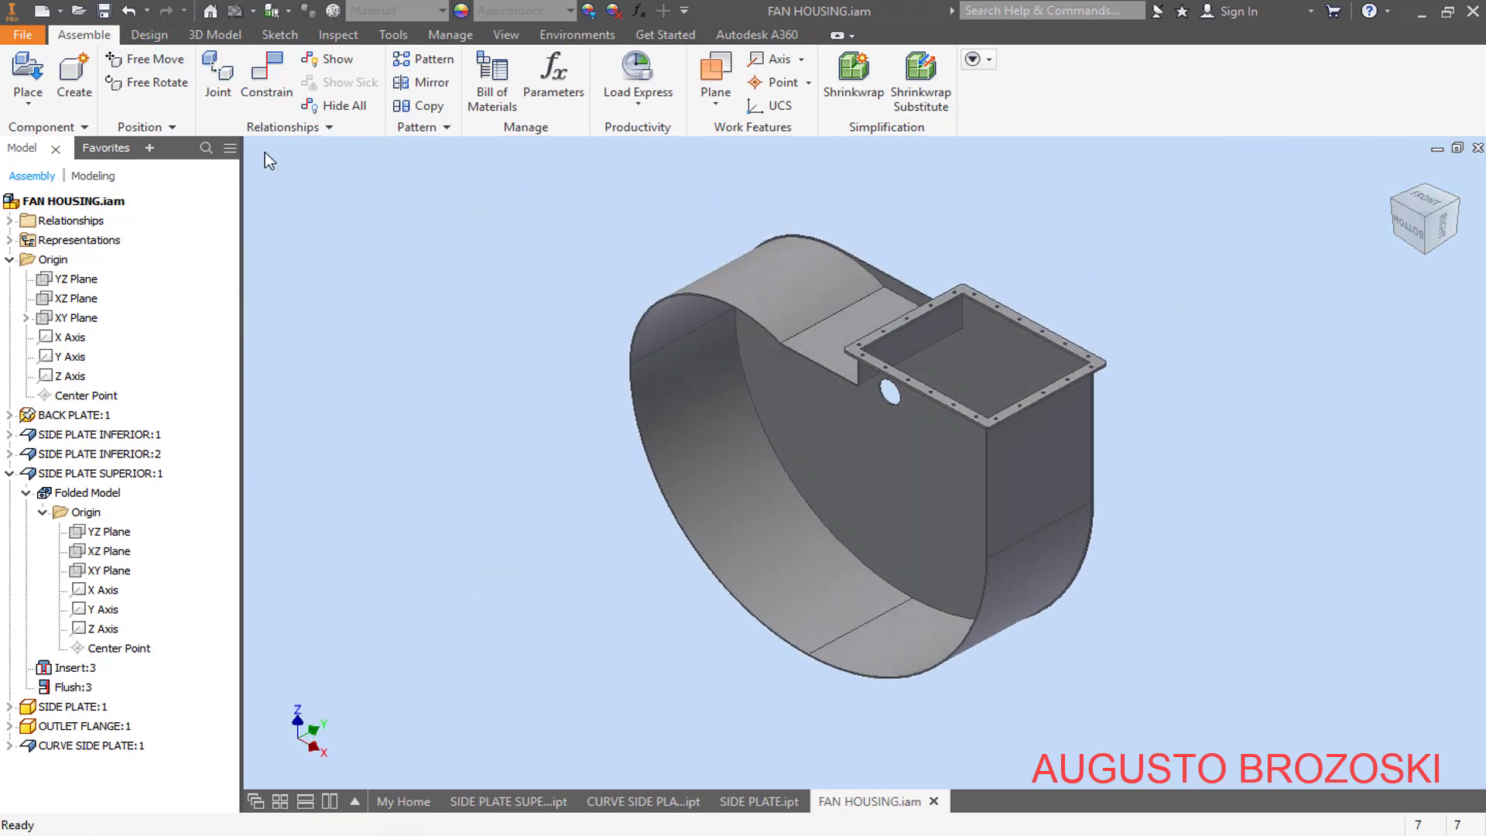
- Consult the fan housing drawing in Acrobat Reader, and place one FRONT PLATE.ipt in the free space in front of the housing
click(534, 834)
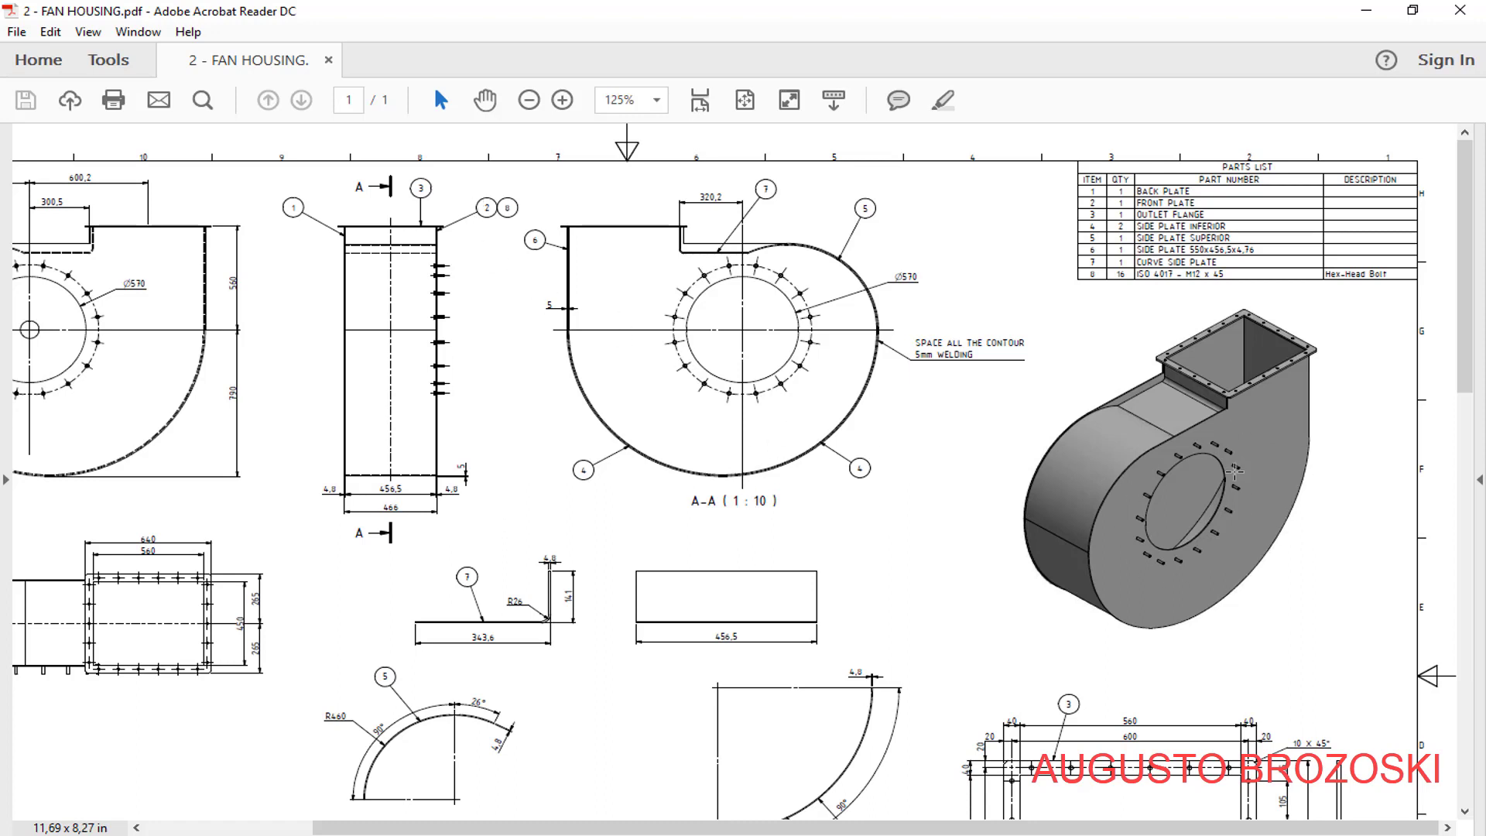
click(1366, 11)
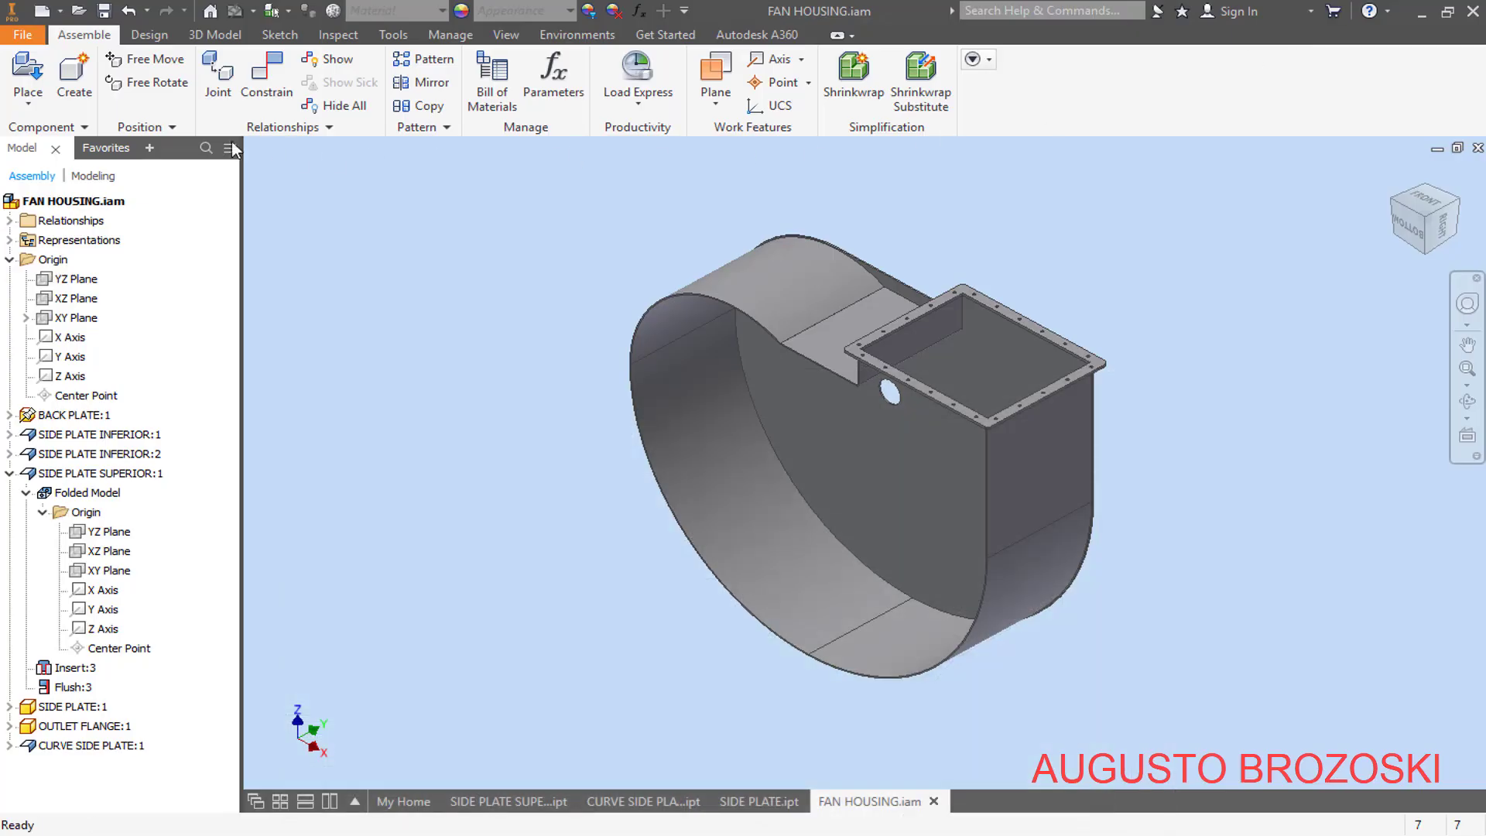
click(28, 74)
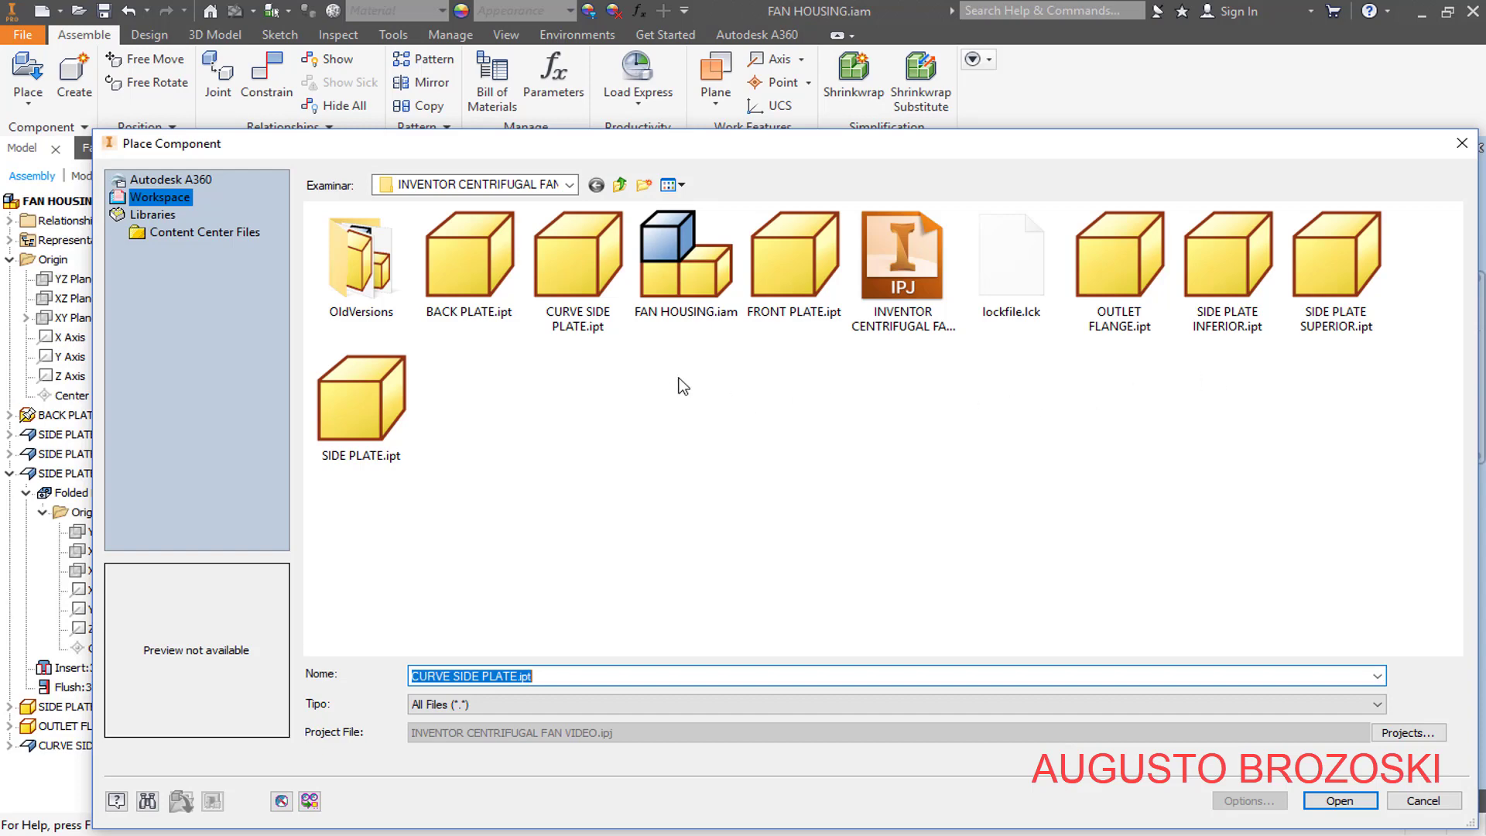
click(778, 285)
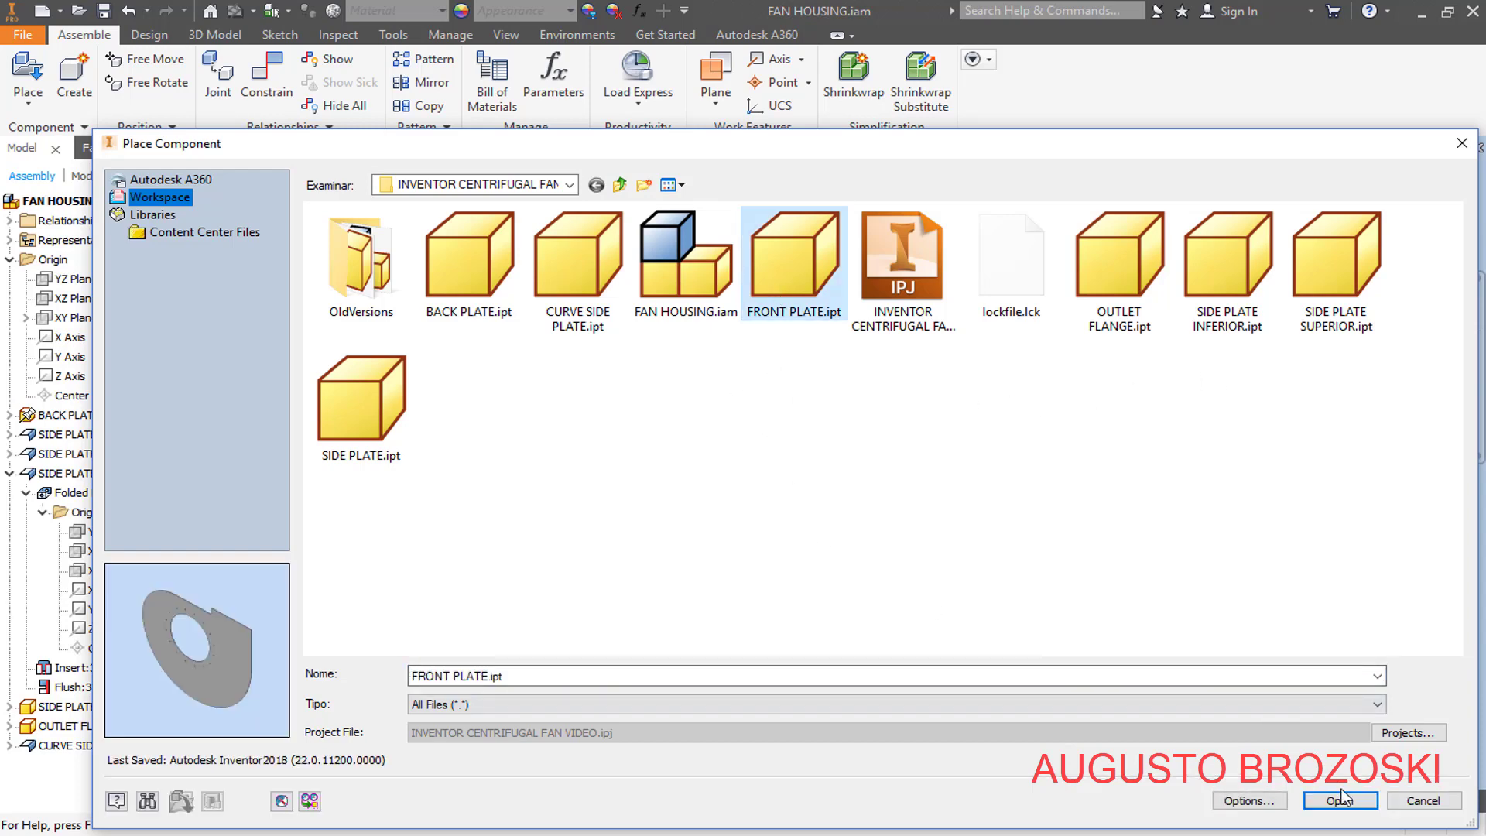
click(1340, 800)
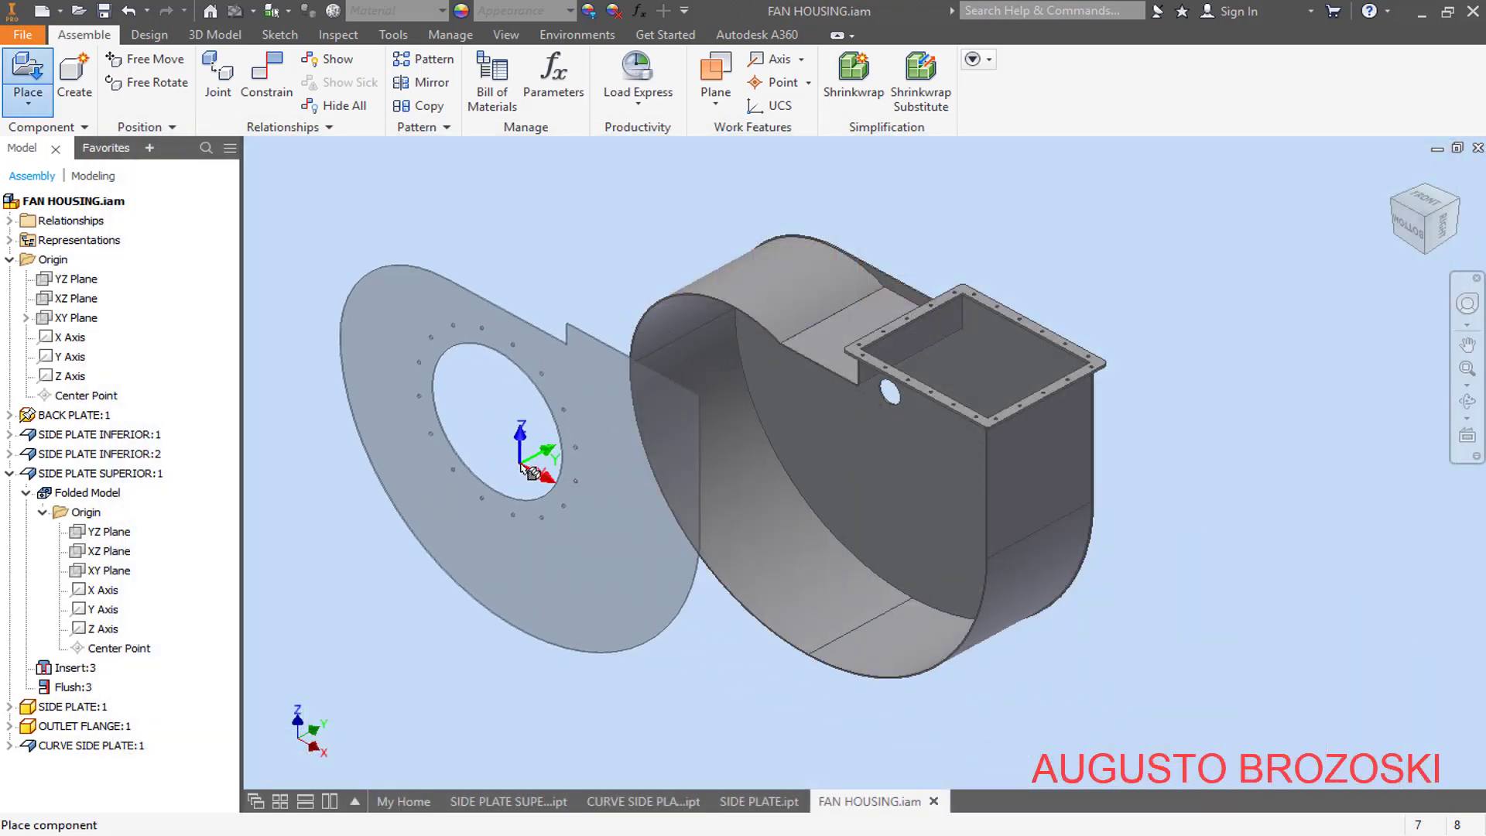
click(523, 468)
key(Escape)
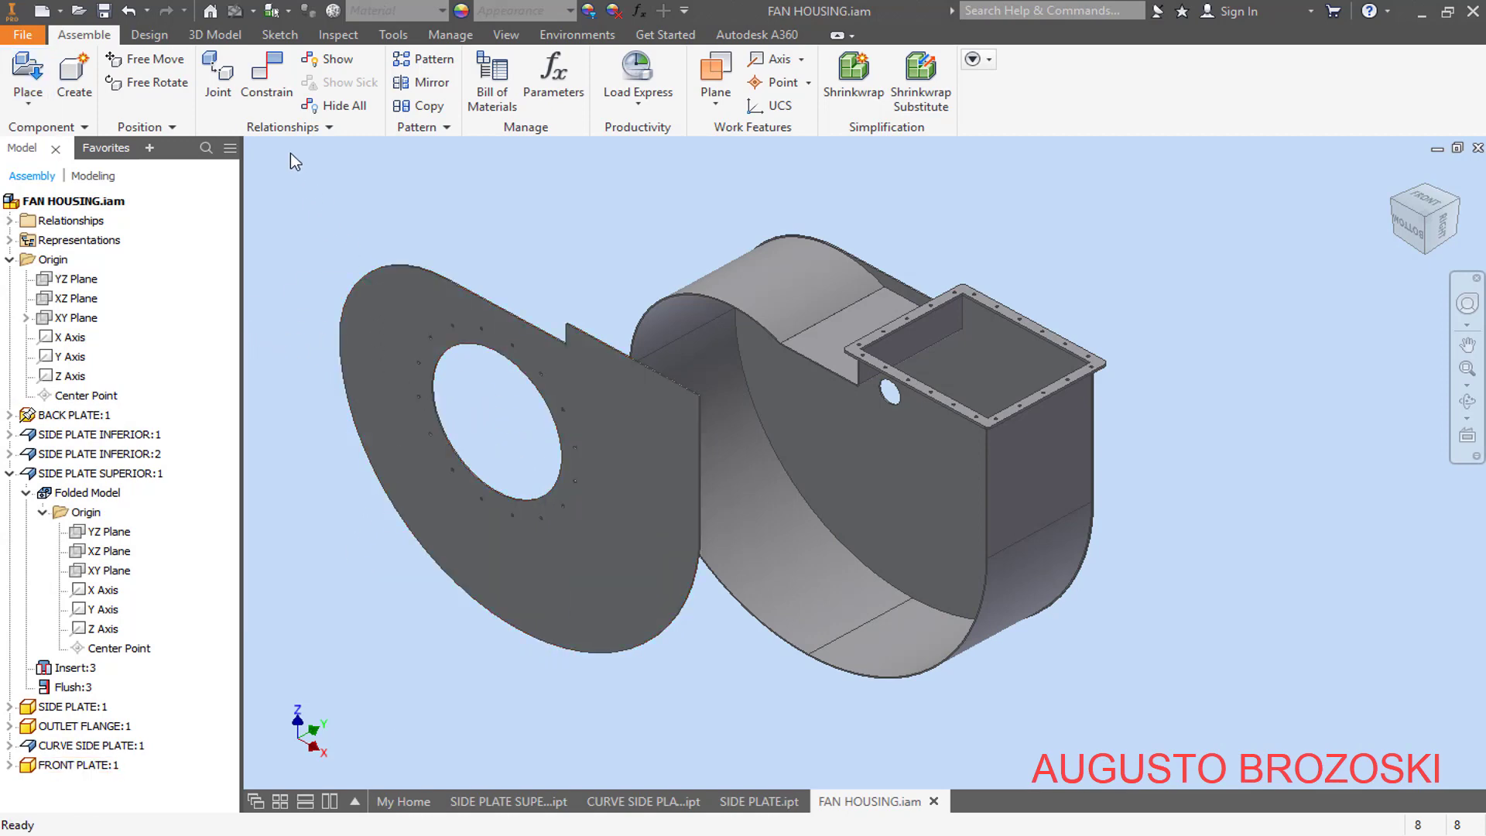
- Apply a Mate constraint with 0 mm offset between the front plate's inner face and the flat side plate's front edge face
click(267, 85)
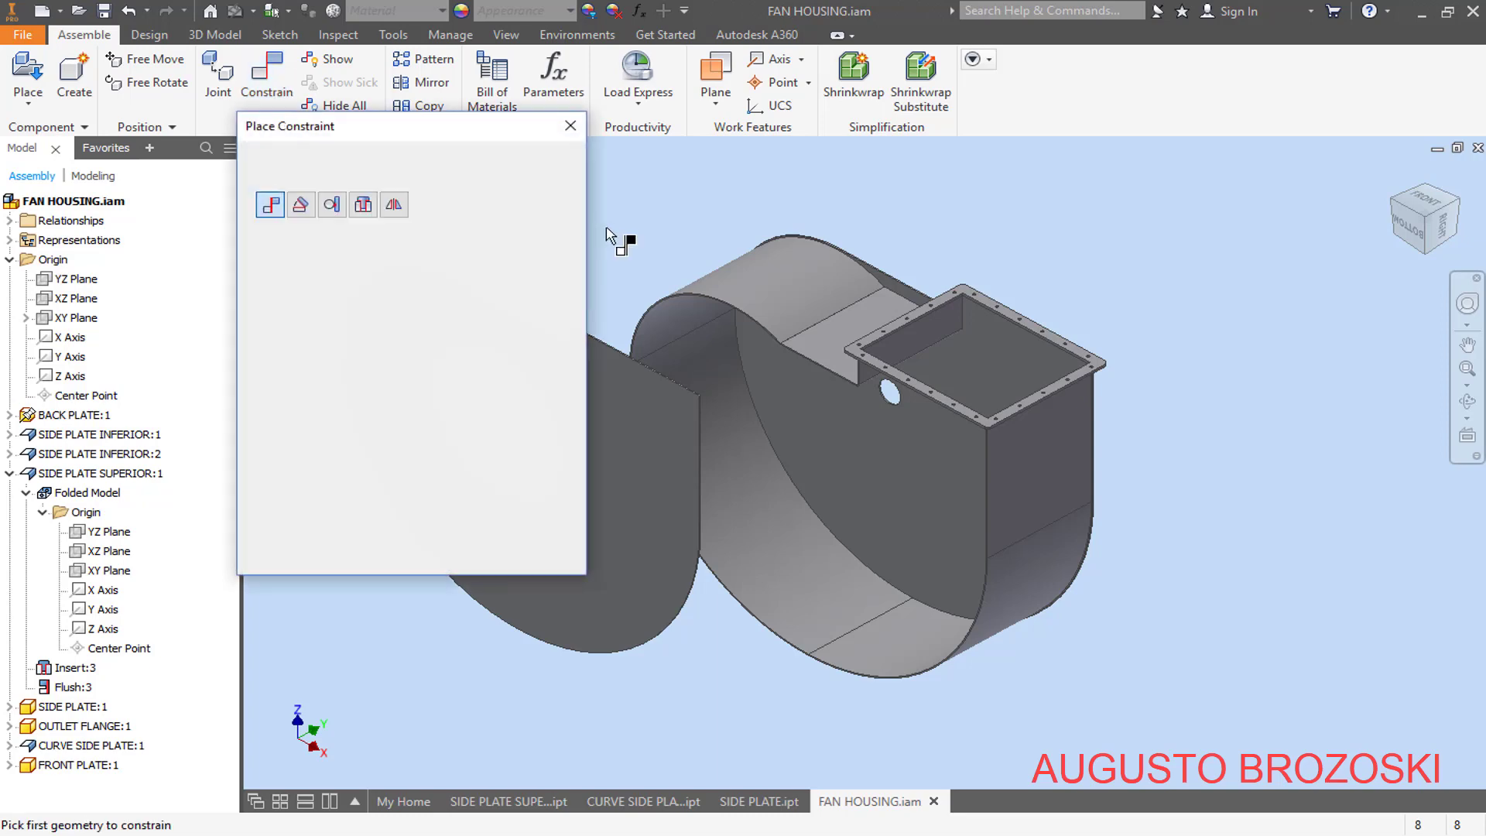
click(1460, 203)
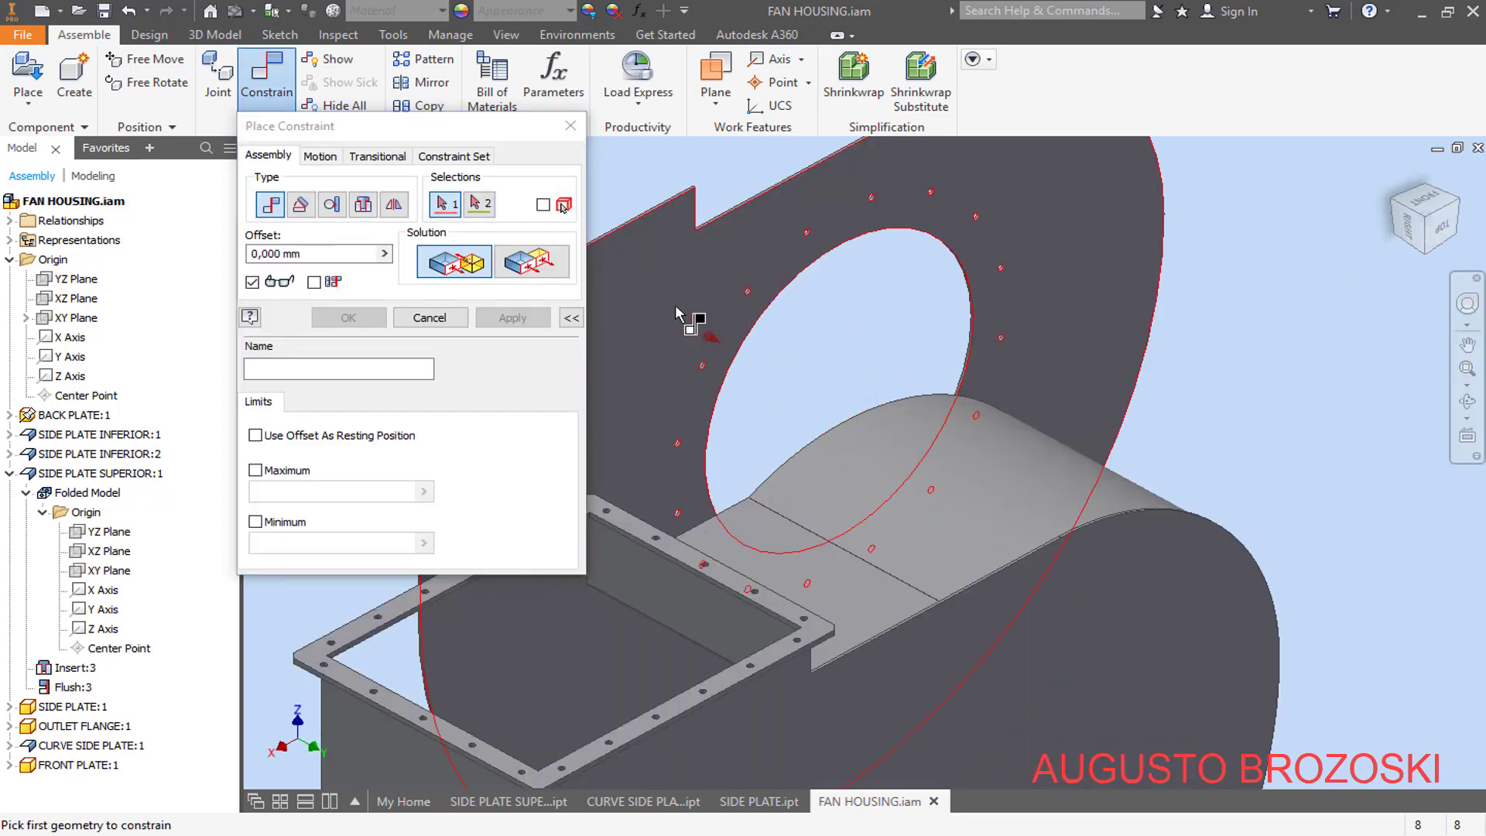
click(680, 312)
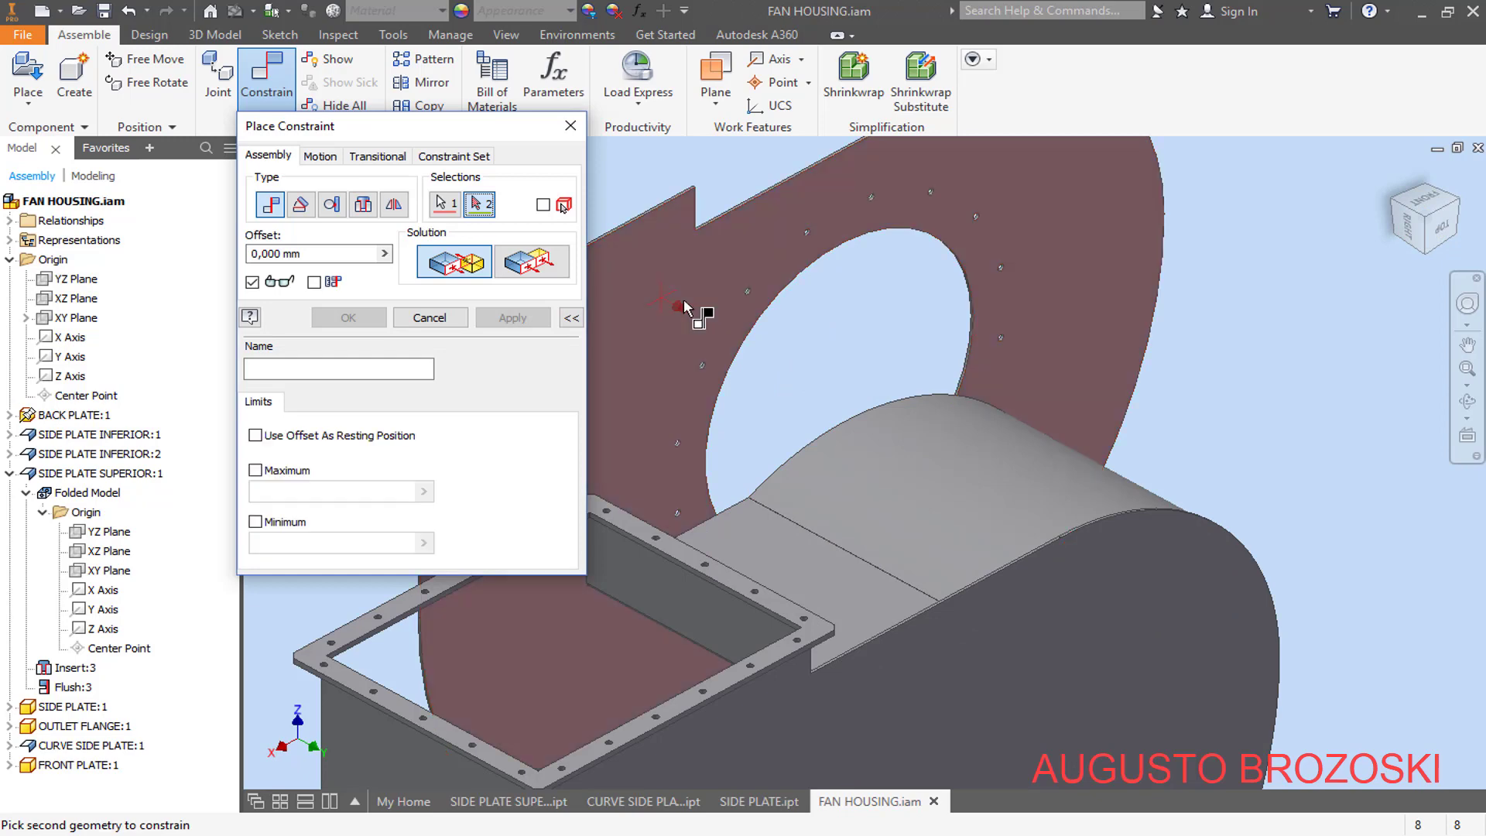
click(1387, 220)
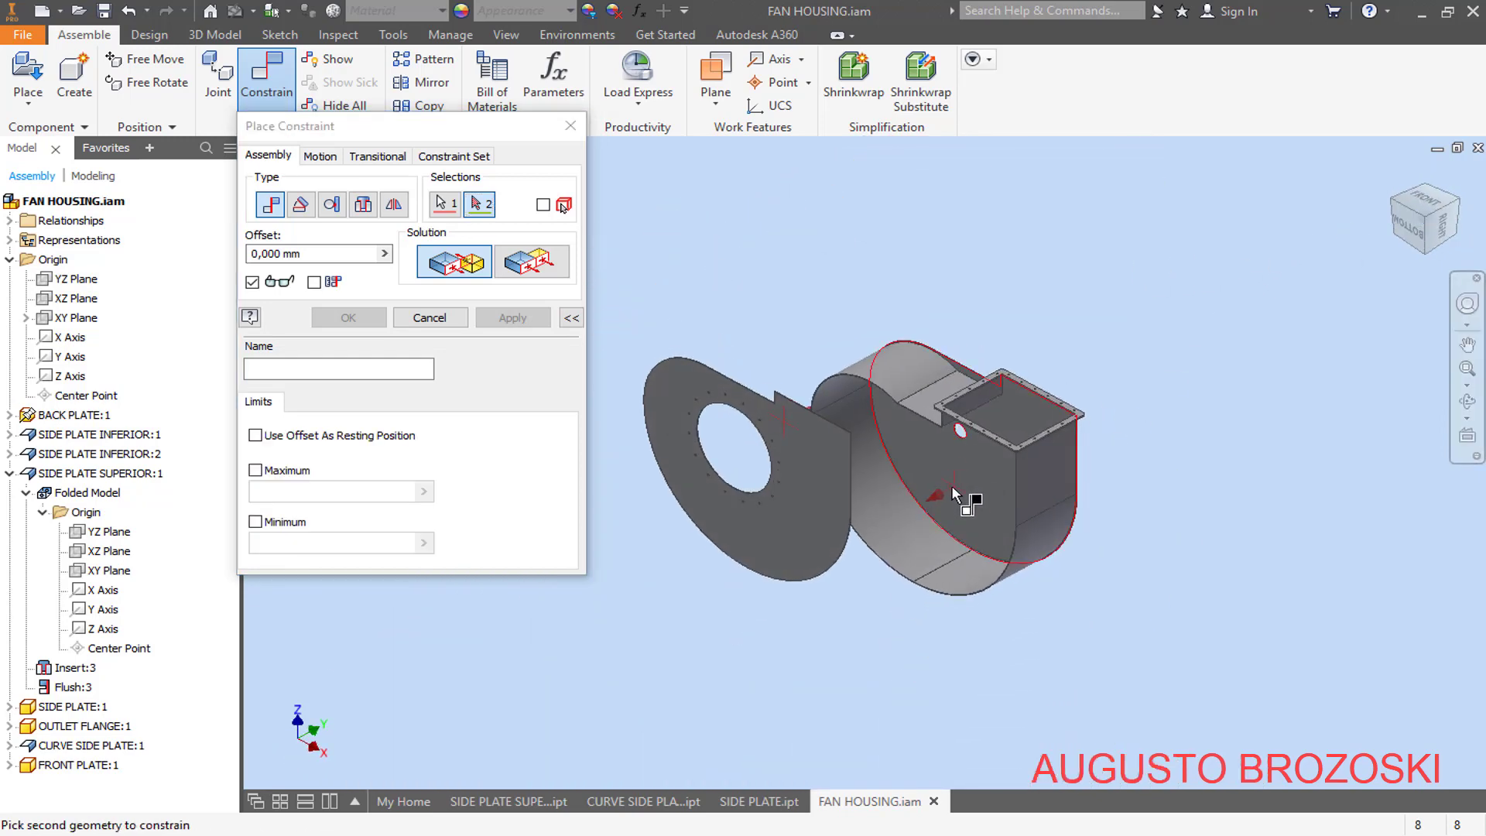
scroll(969, 434, up, 6)
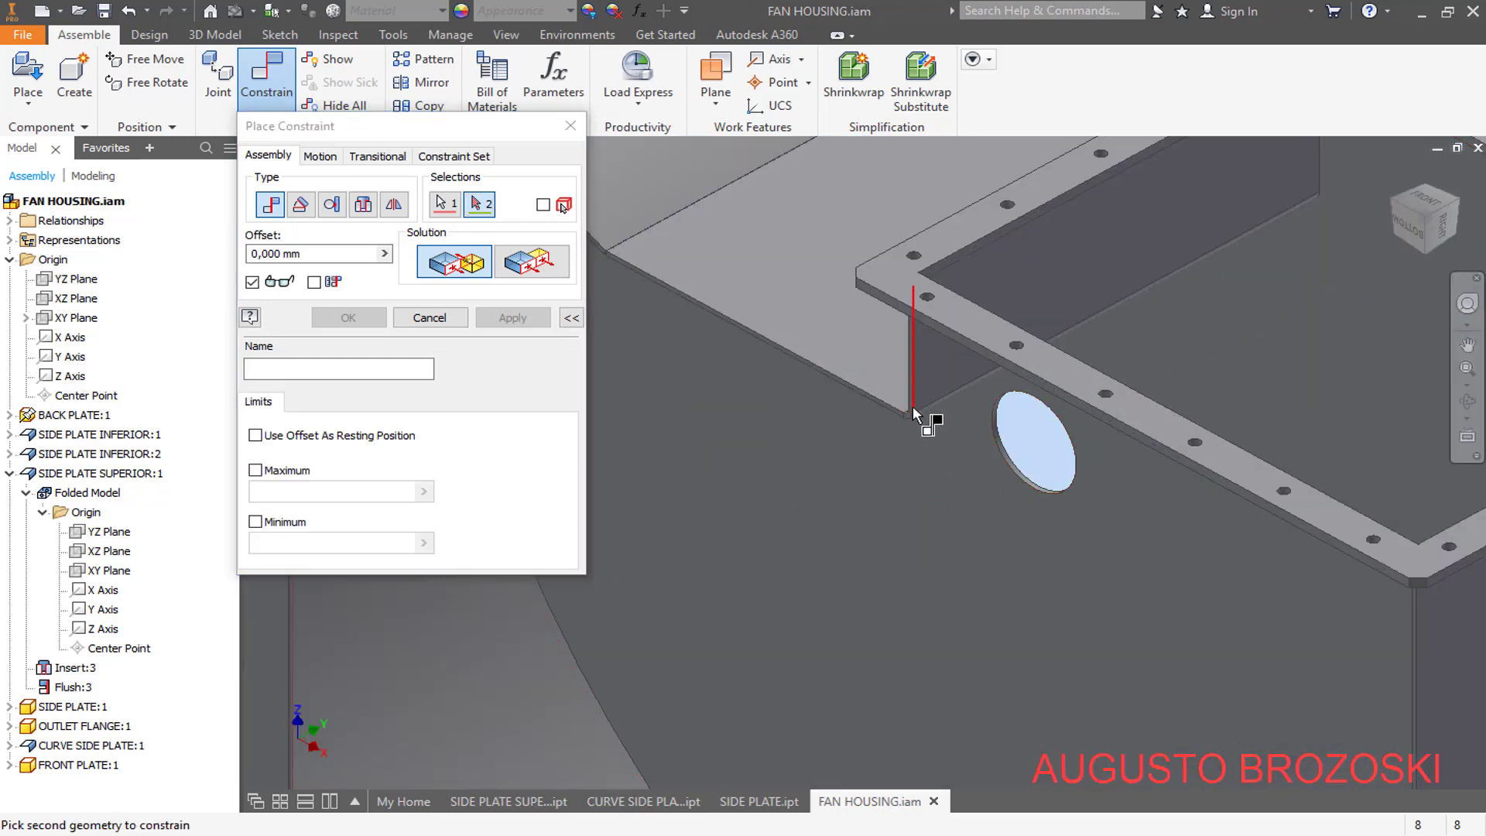
scroll(913, 405, down, 3)
scroll(1080, 531, up, 5)
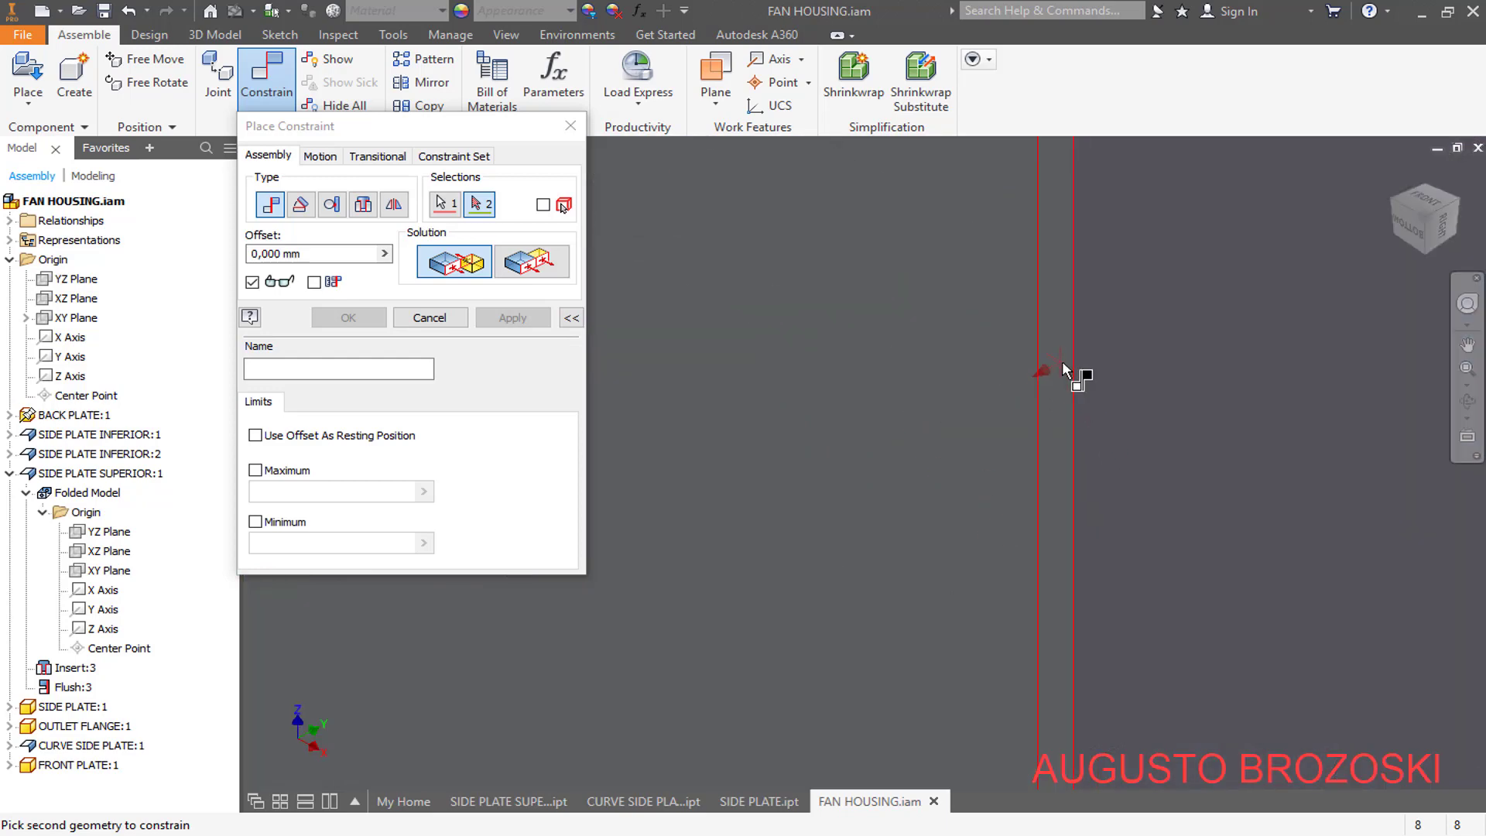
click(1064, 369)
scroll(1003, 450, down, 5)
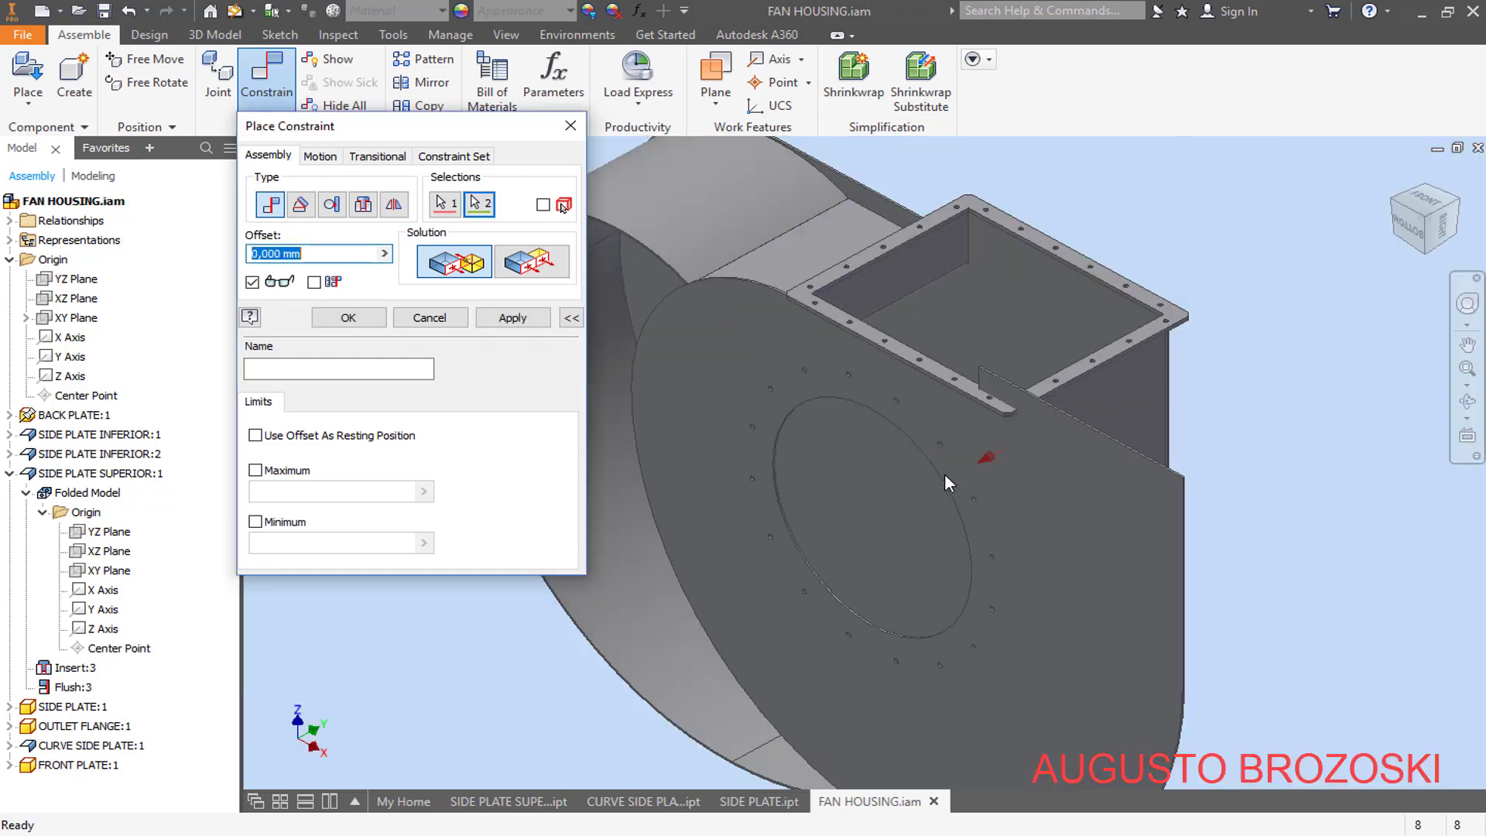
click(512, 318)
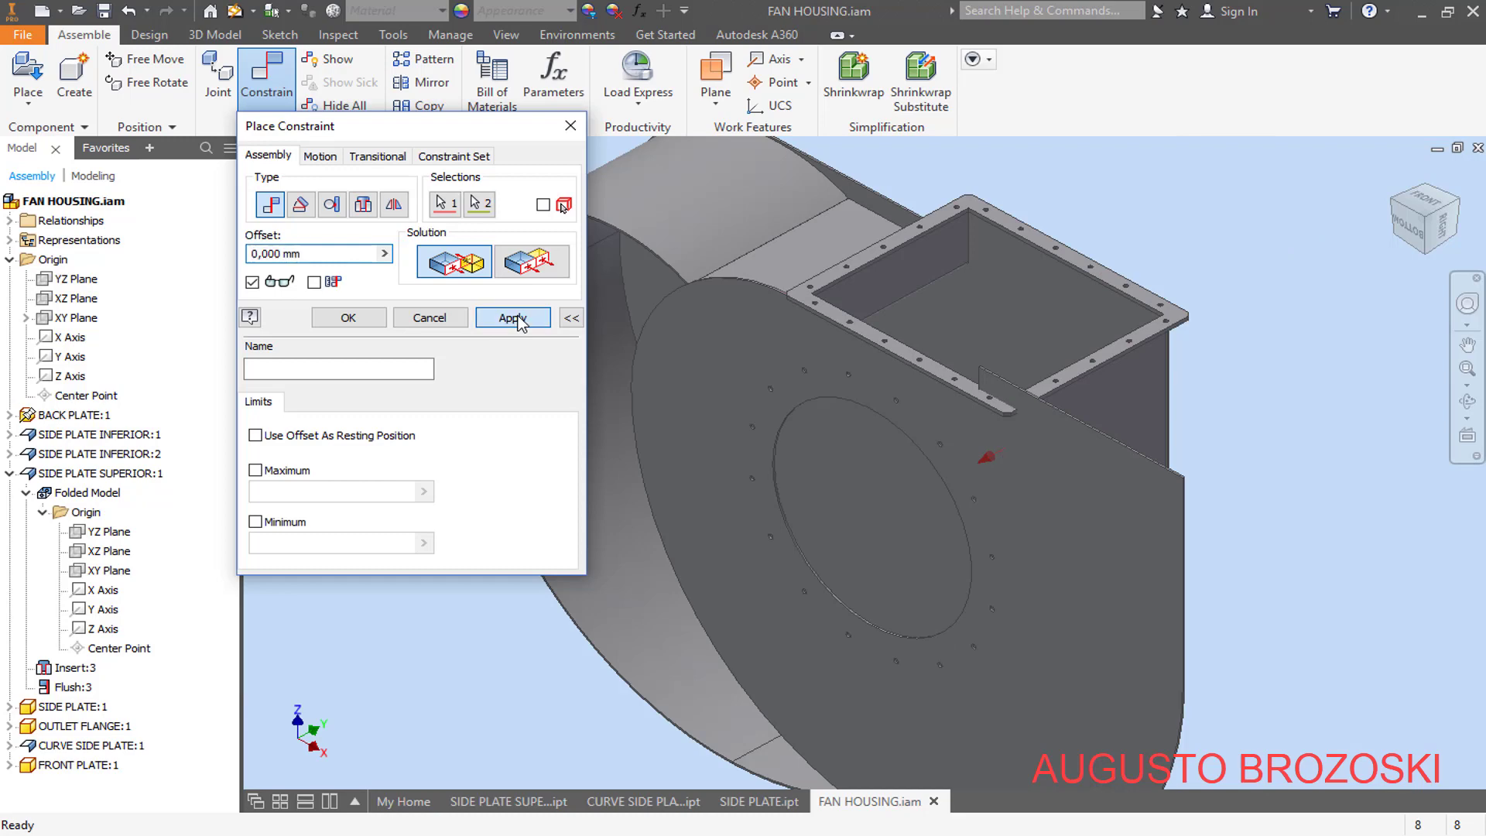
- Apply a Flush constraint with 0 mm offset between the front plate's YZ plane and the assembly's YZ plane
click(10, 474)
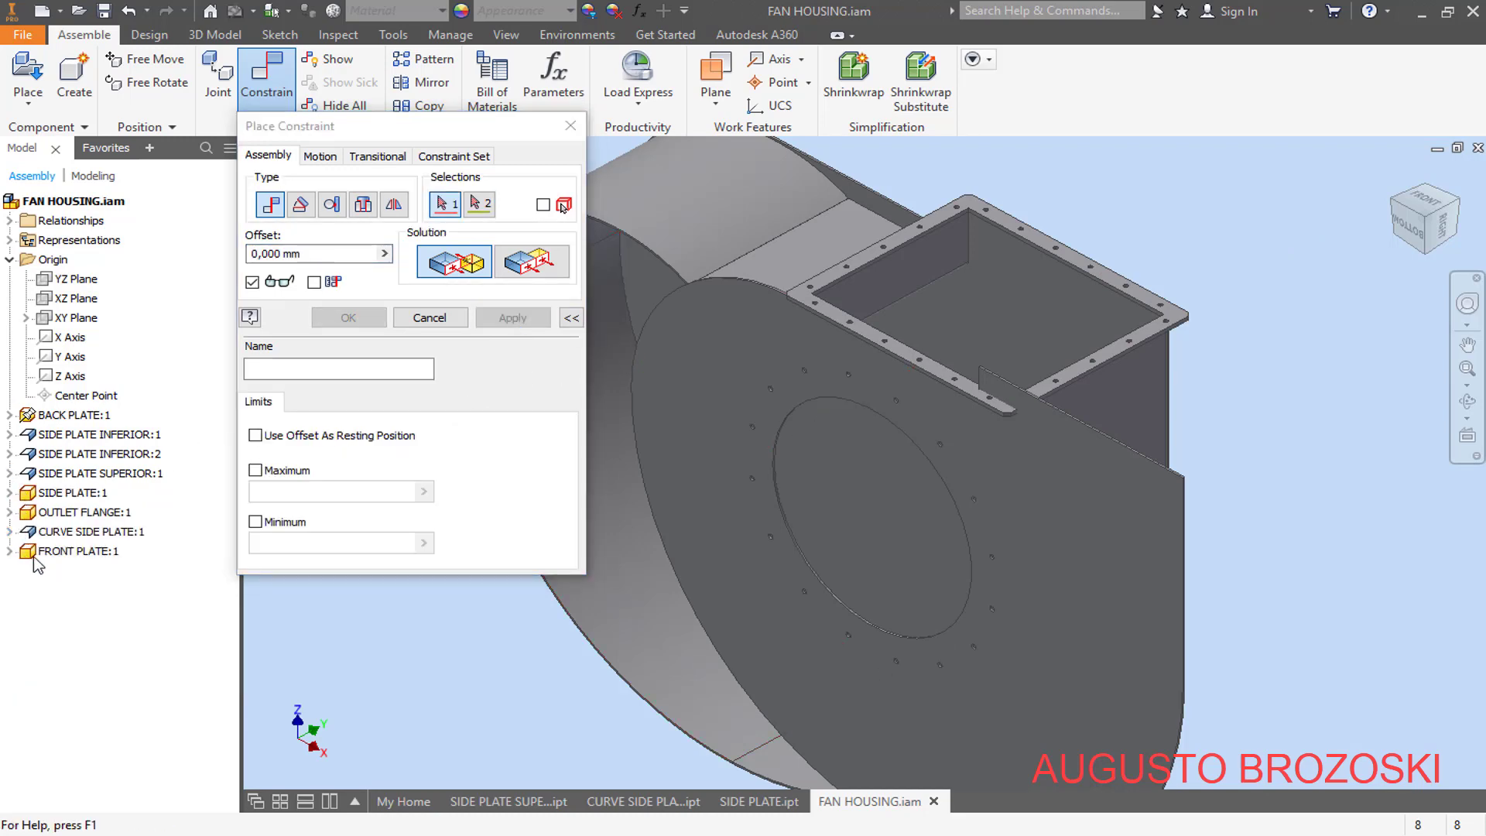
click(9, 551)
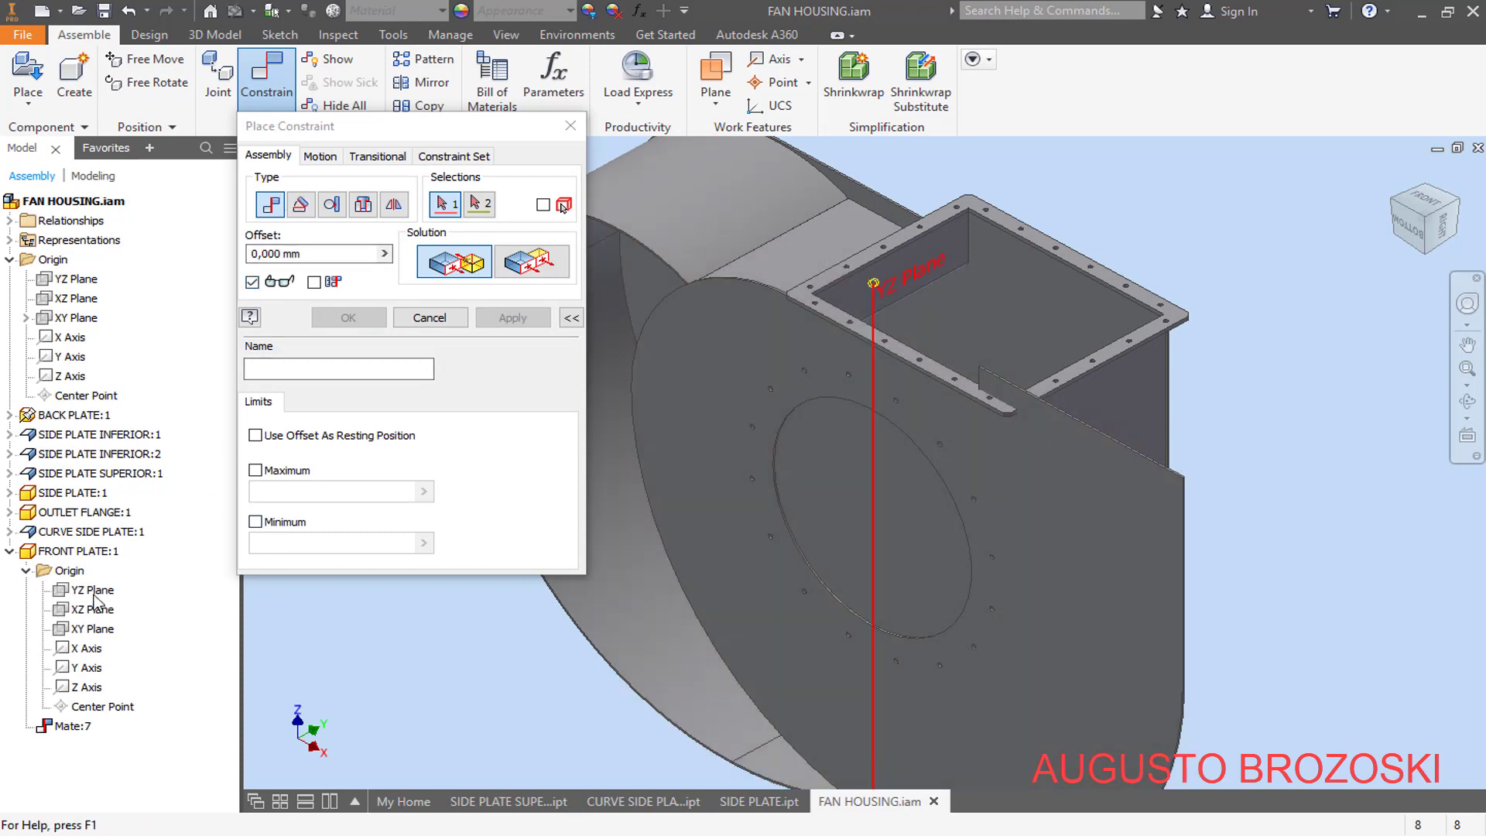
click(94, 592)
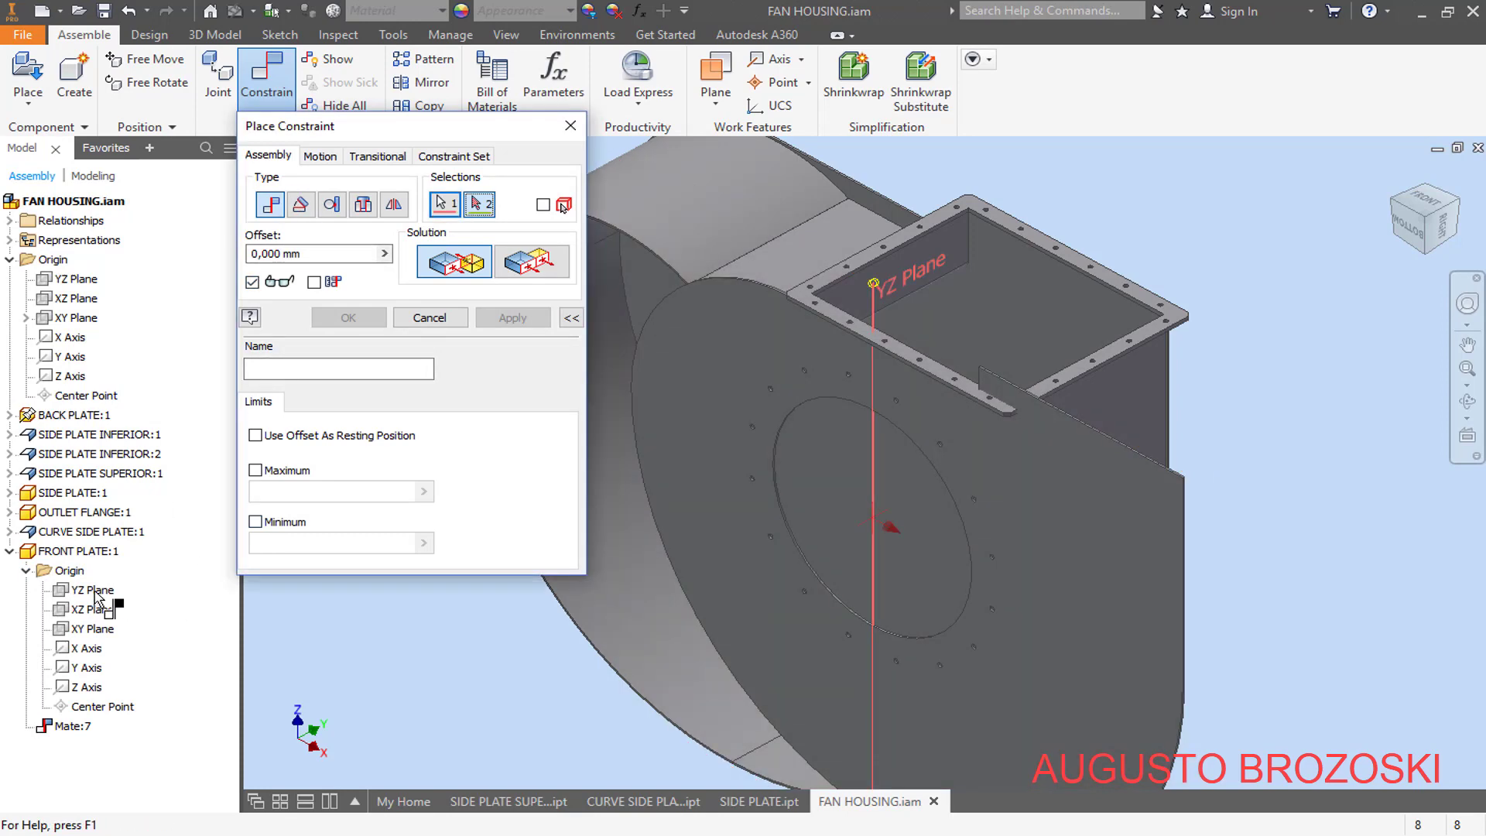
click(72, 283)
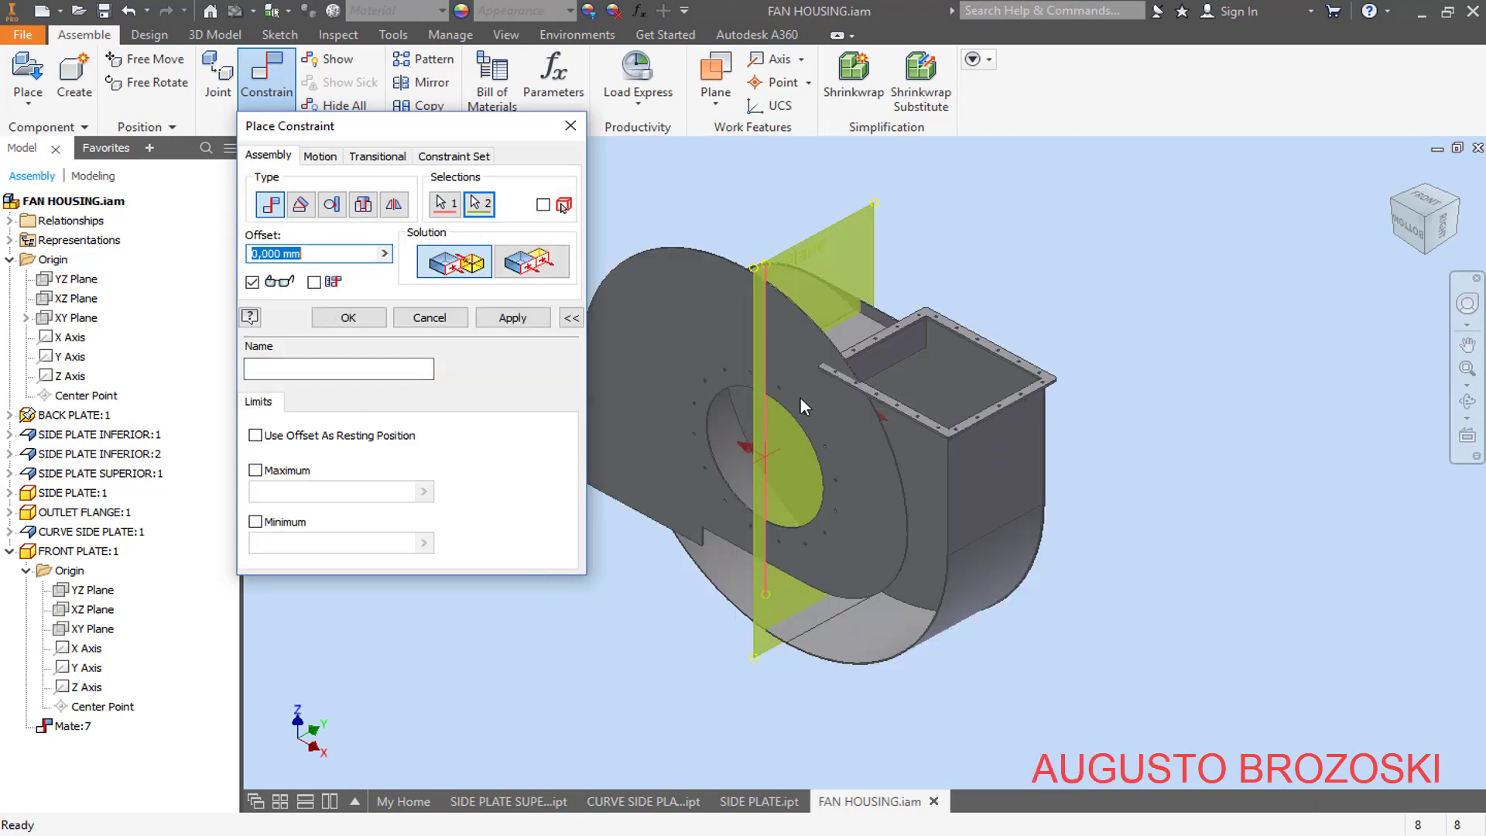
click(520, 271)
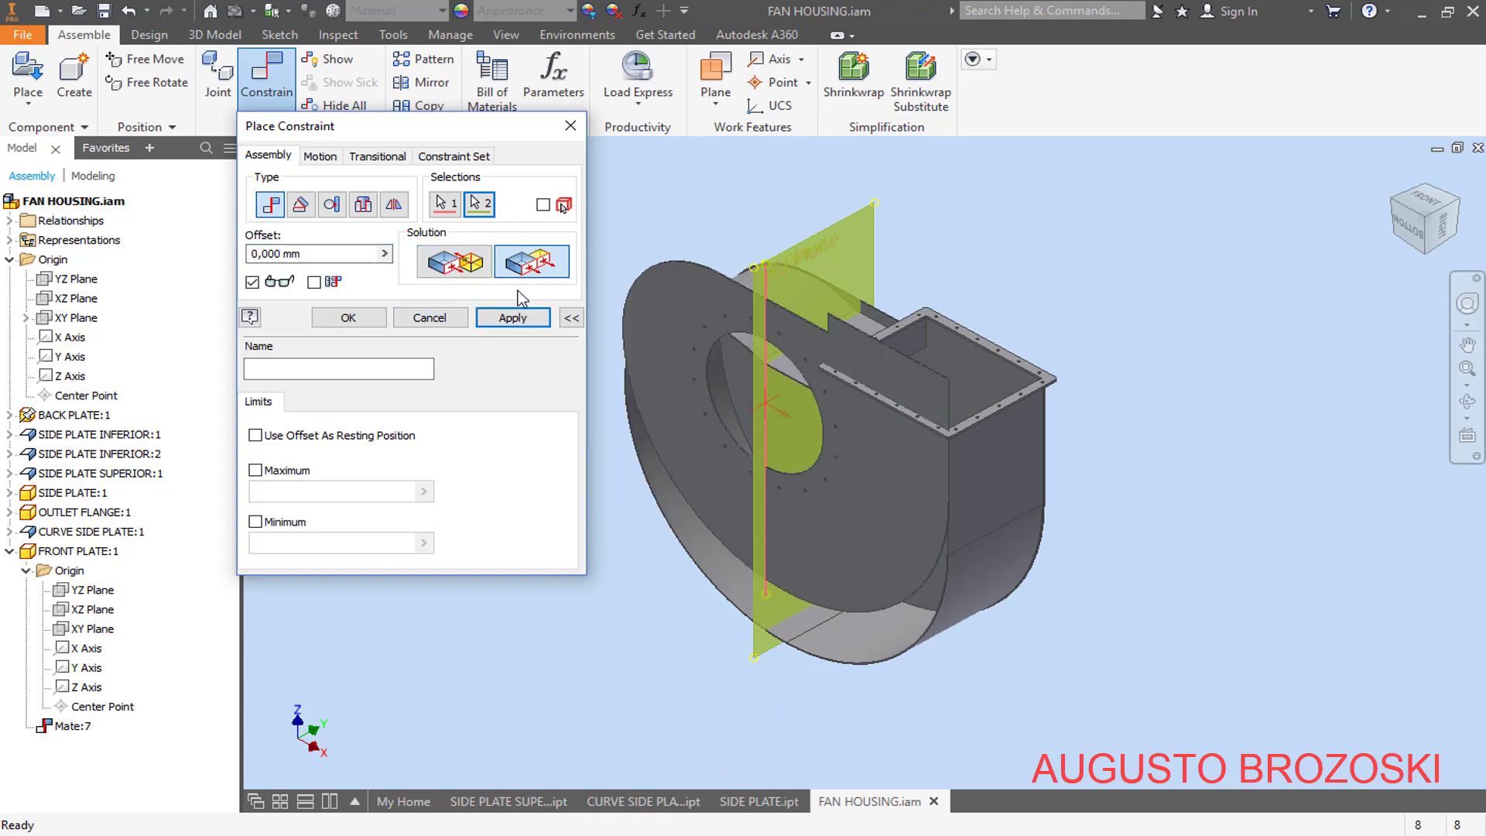
click(512, 318)
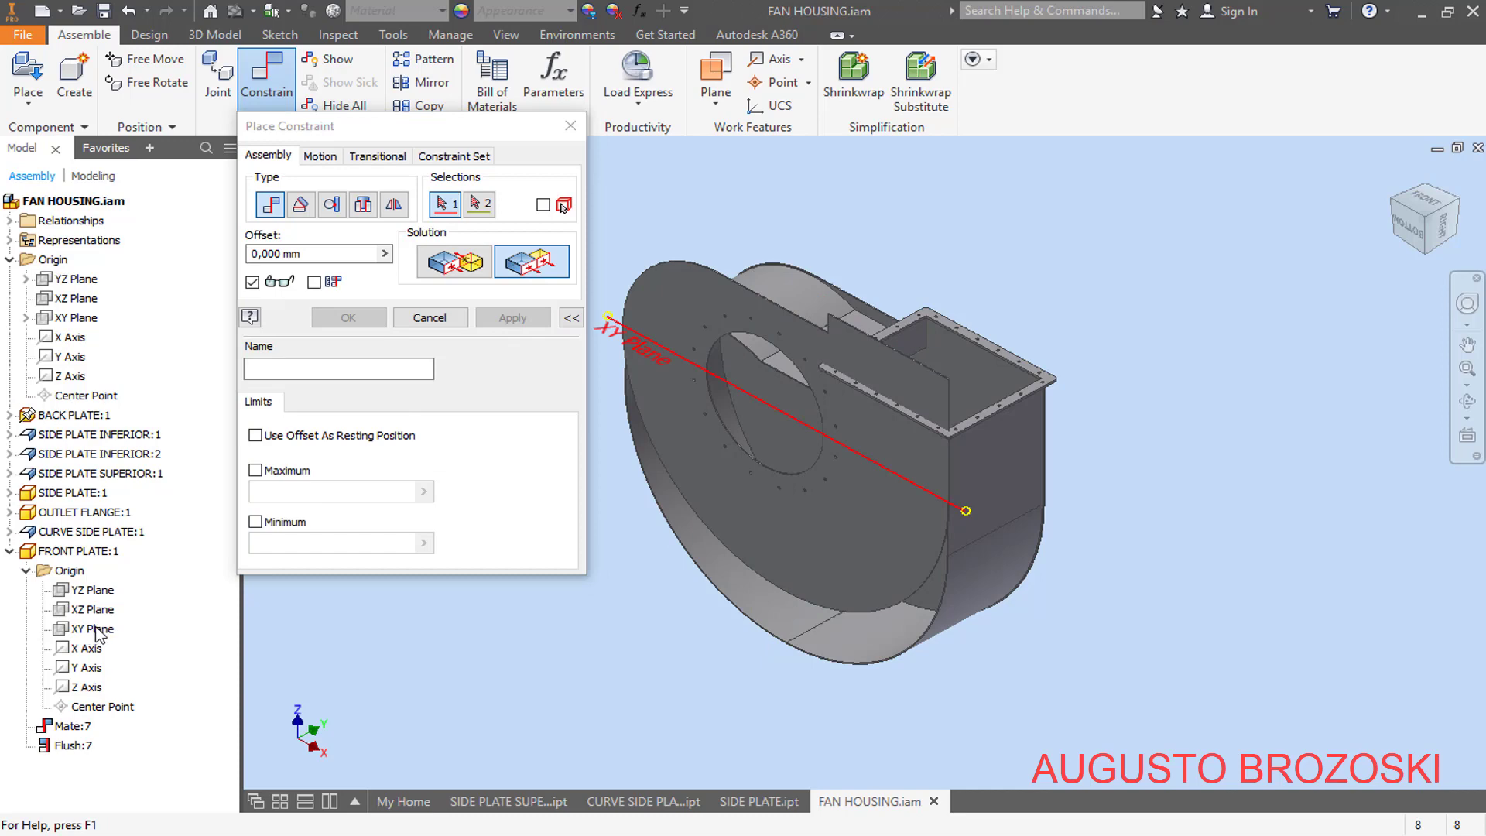
- Apply a Flush constraint with 0 mm offset between the front plate's XY plane and the assembly's XY plane
click(98, 633)
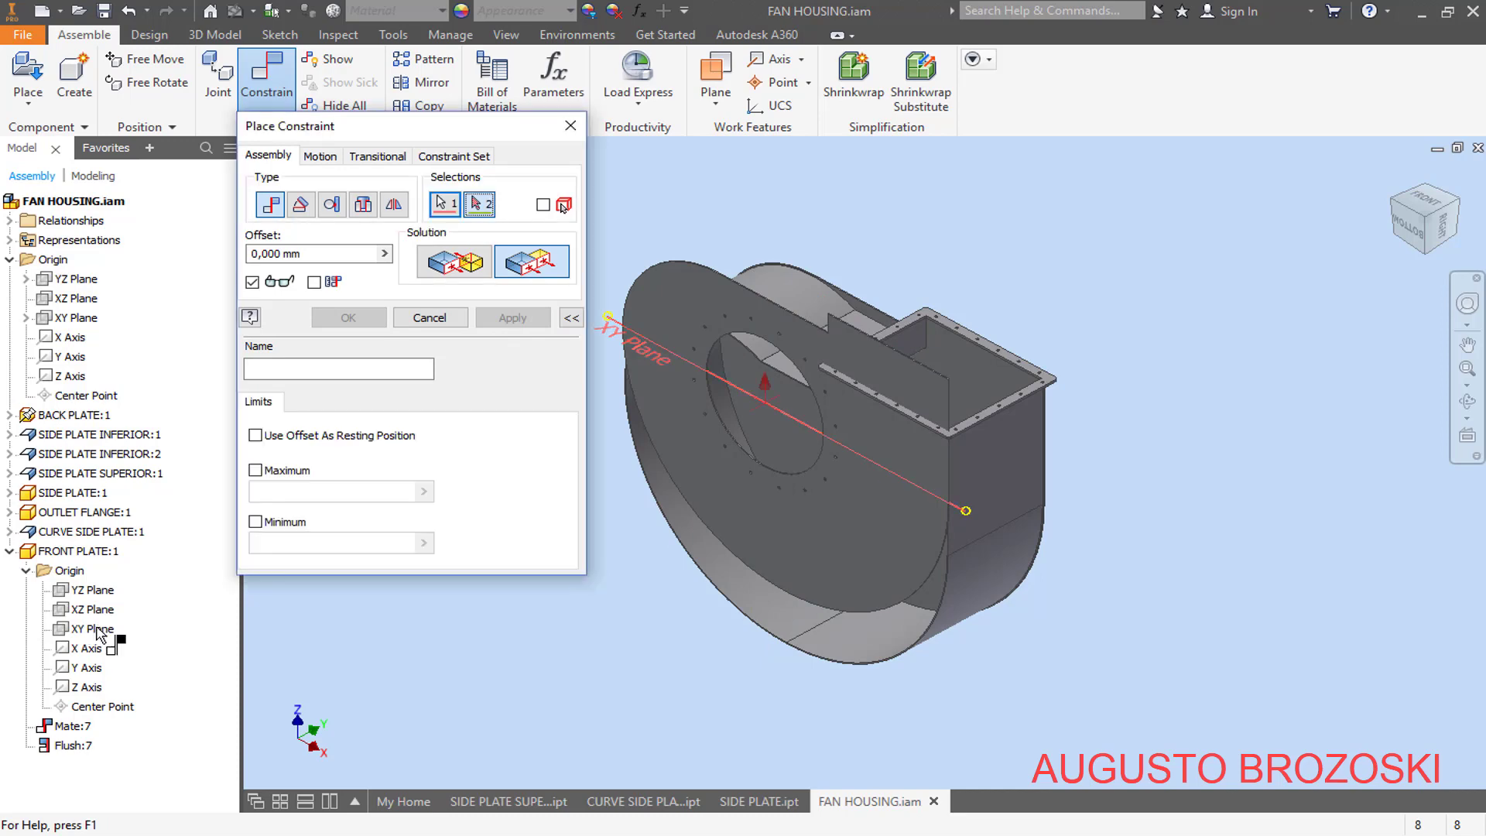
click(75, 319)
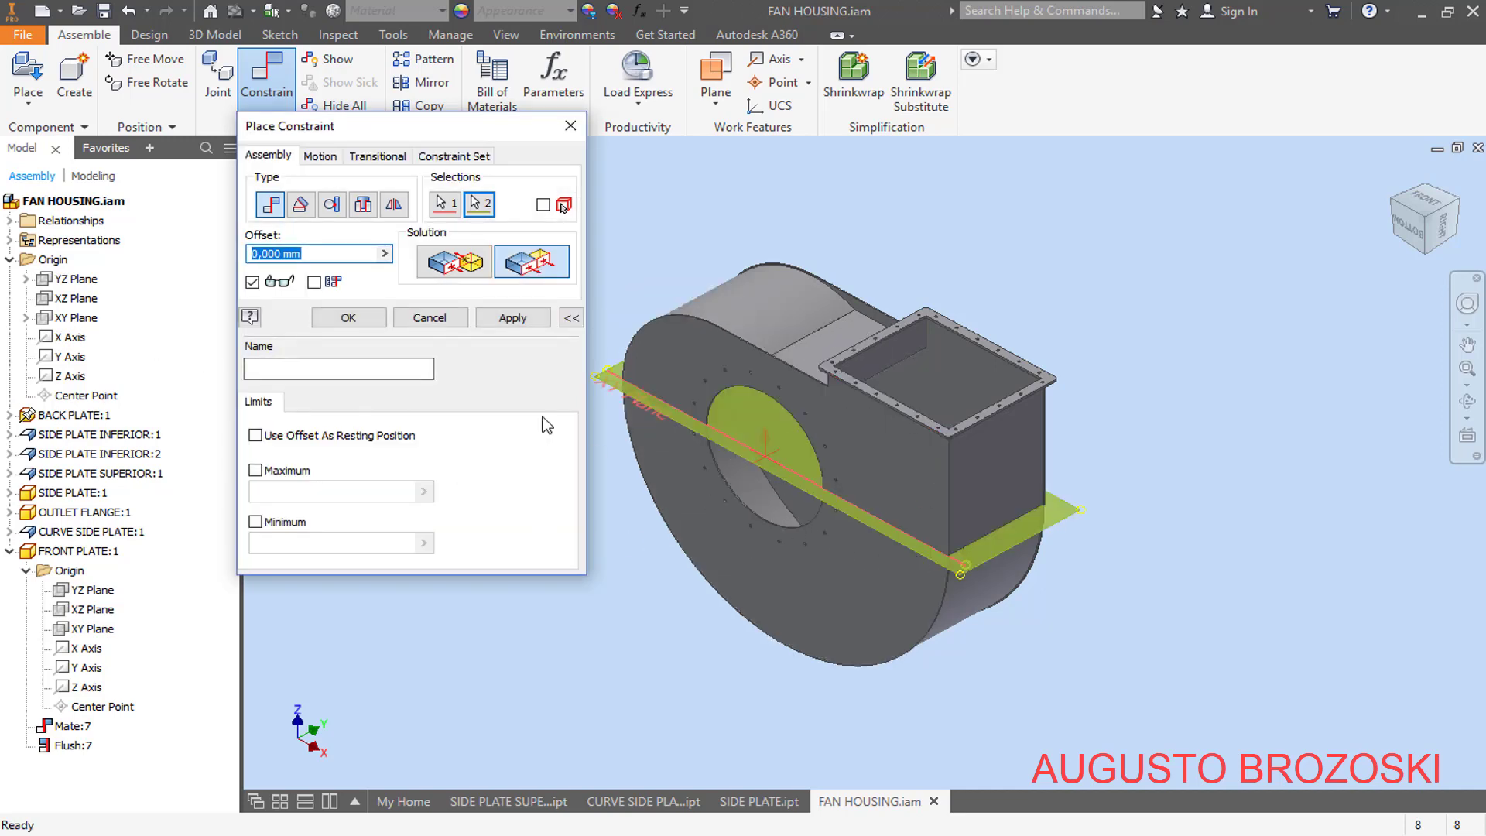
click(513, 317)
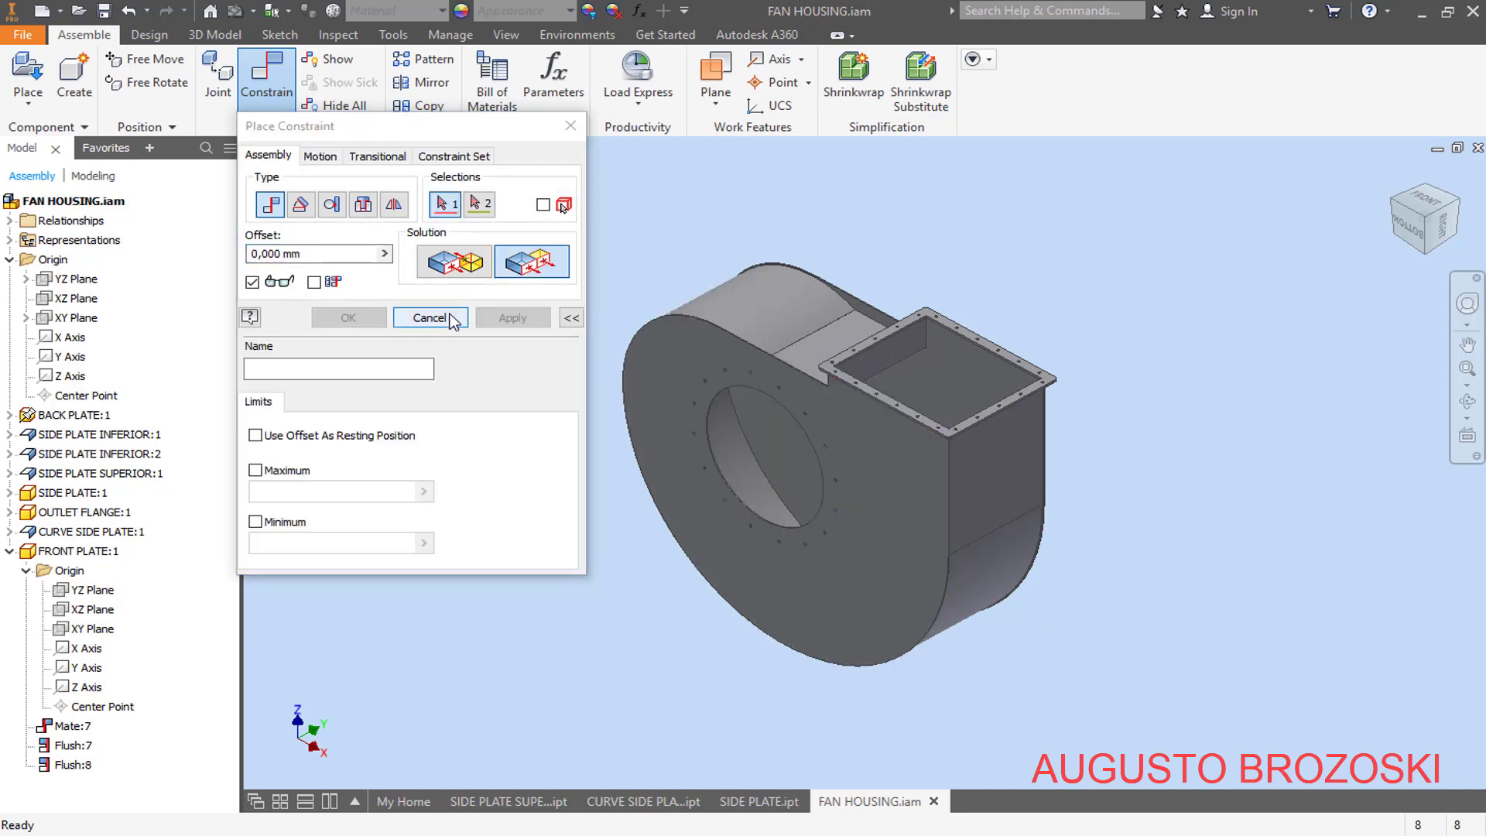
click(430, 317)
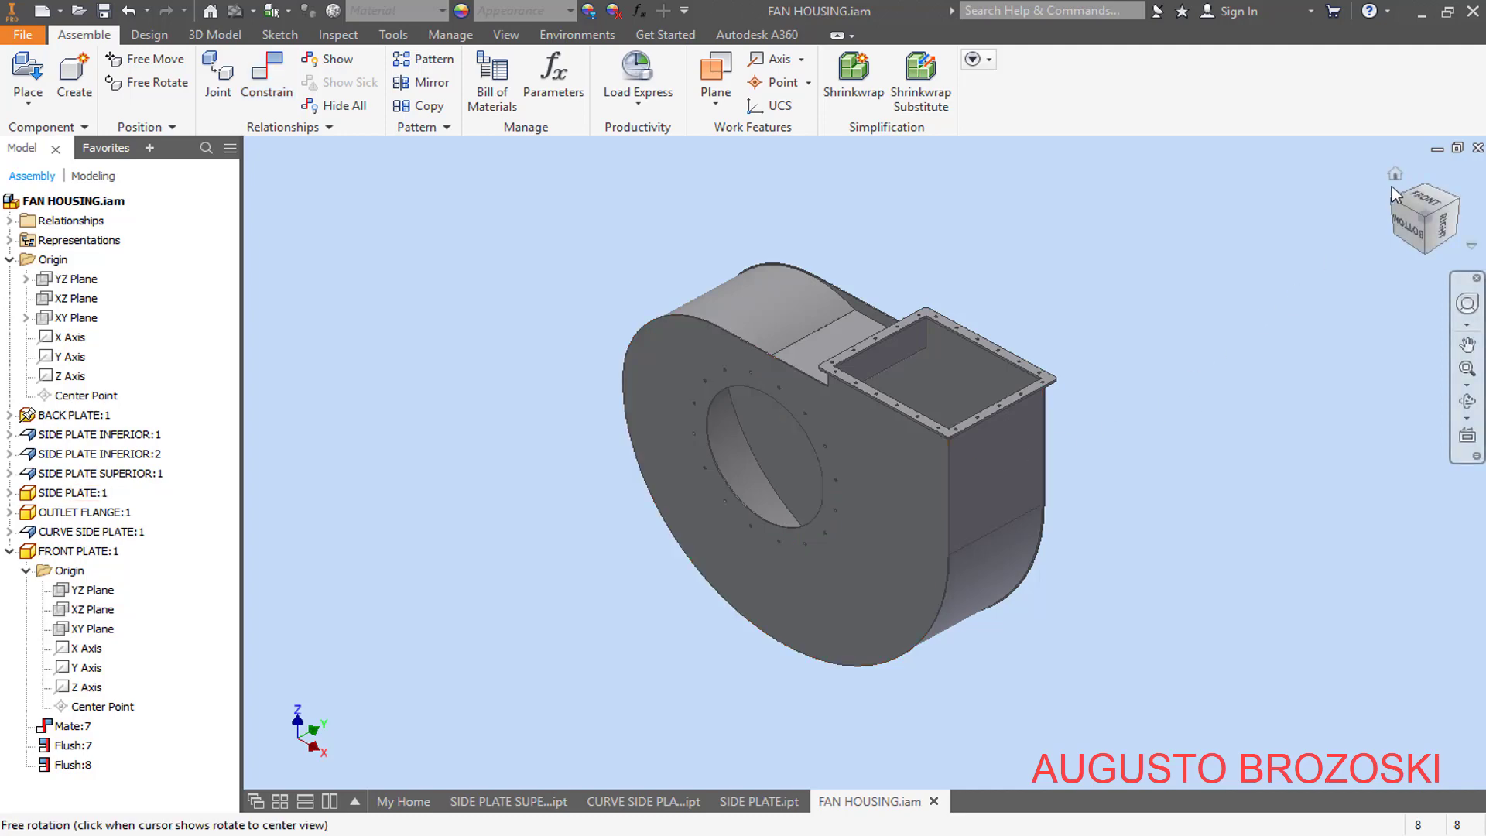
- Save the assembly in its home view and switch to the fan housing drawing in Acrobat Reader to examine the front plate's bolt detail
click(1398, 178)
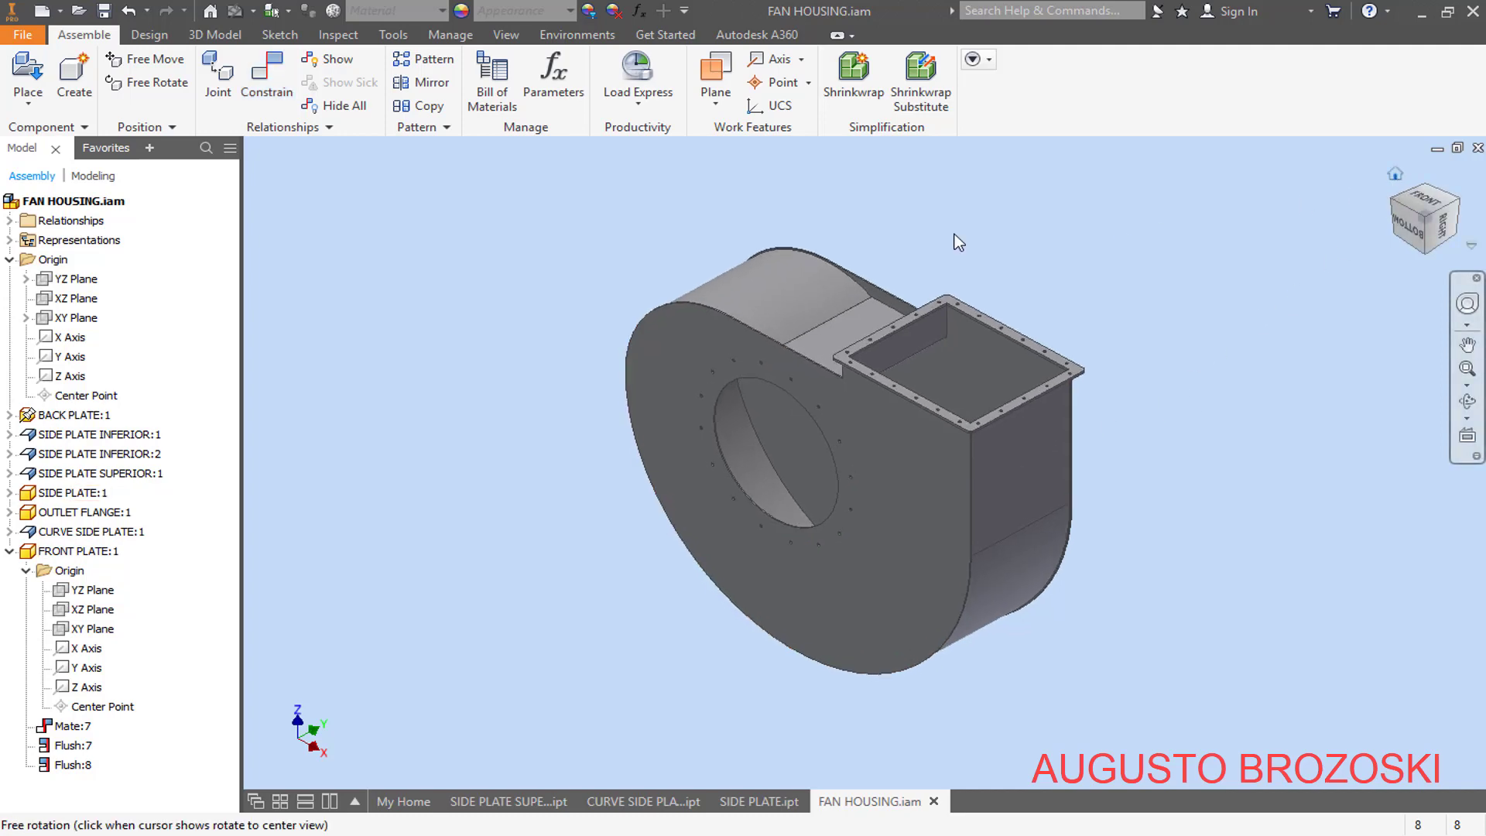
click(103, 11)
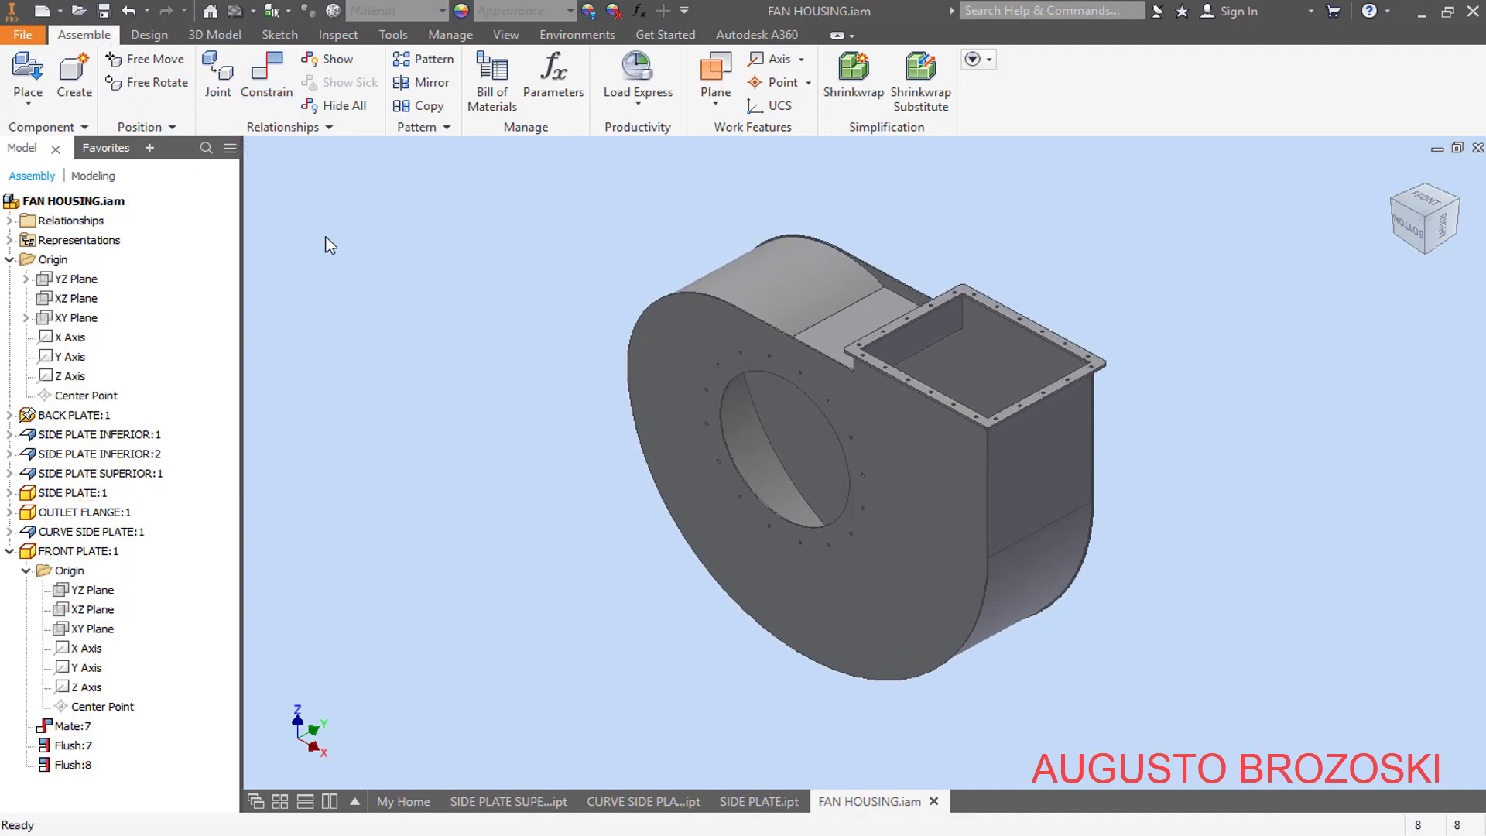
click(665, 835)
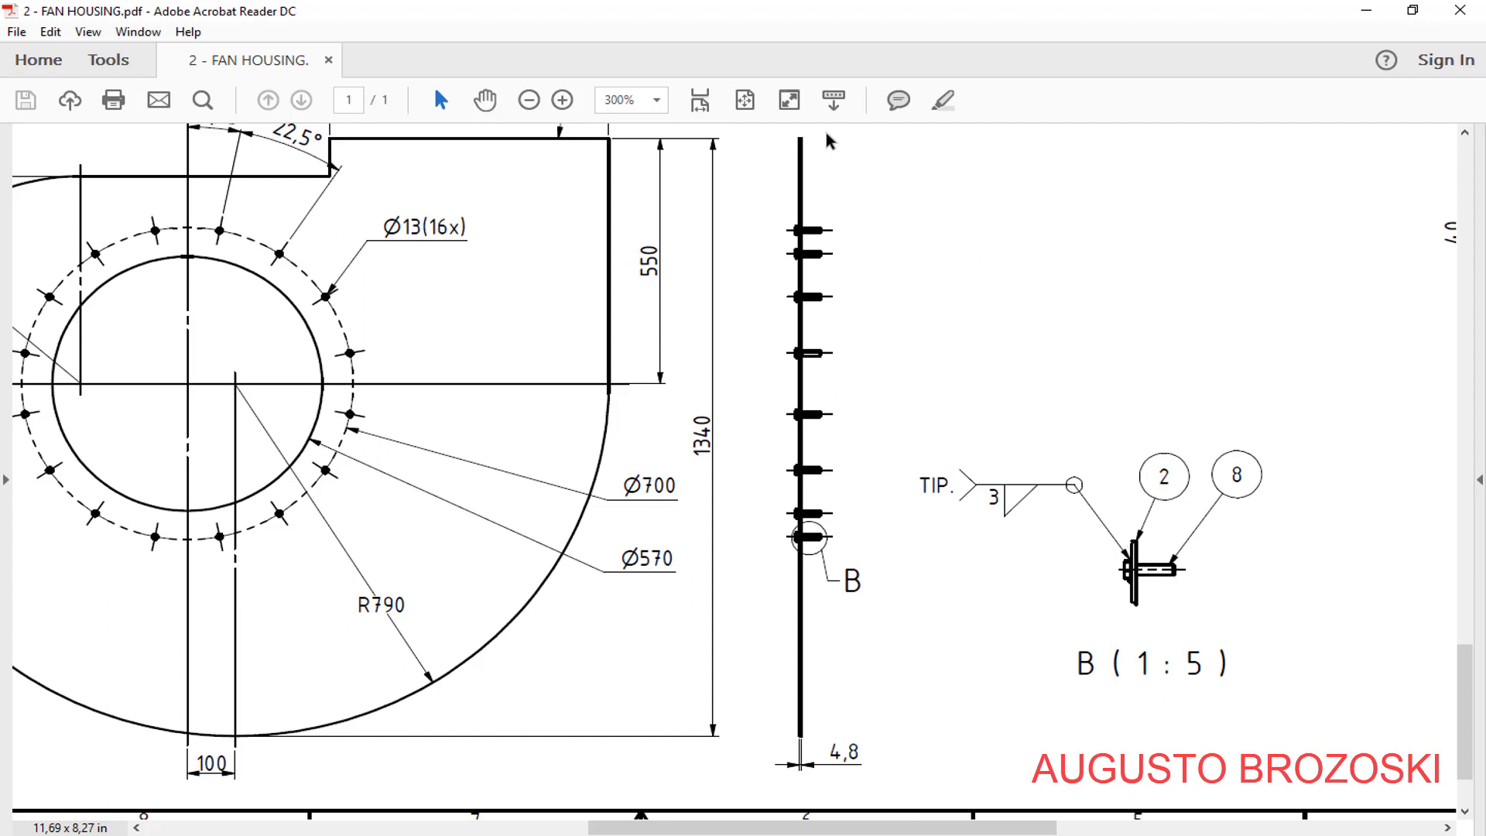
- Examine the parts list on the fan housing drawing for the hex-head bolt specification
click(699, 101)
scroll(870, 371, up, 5)
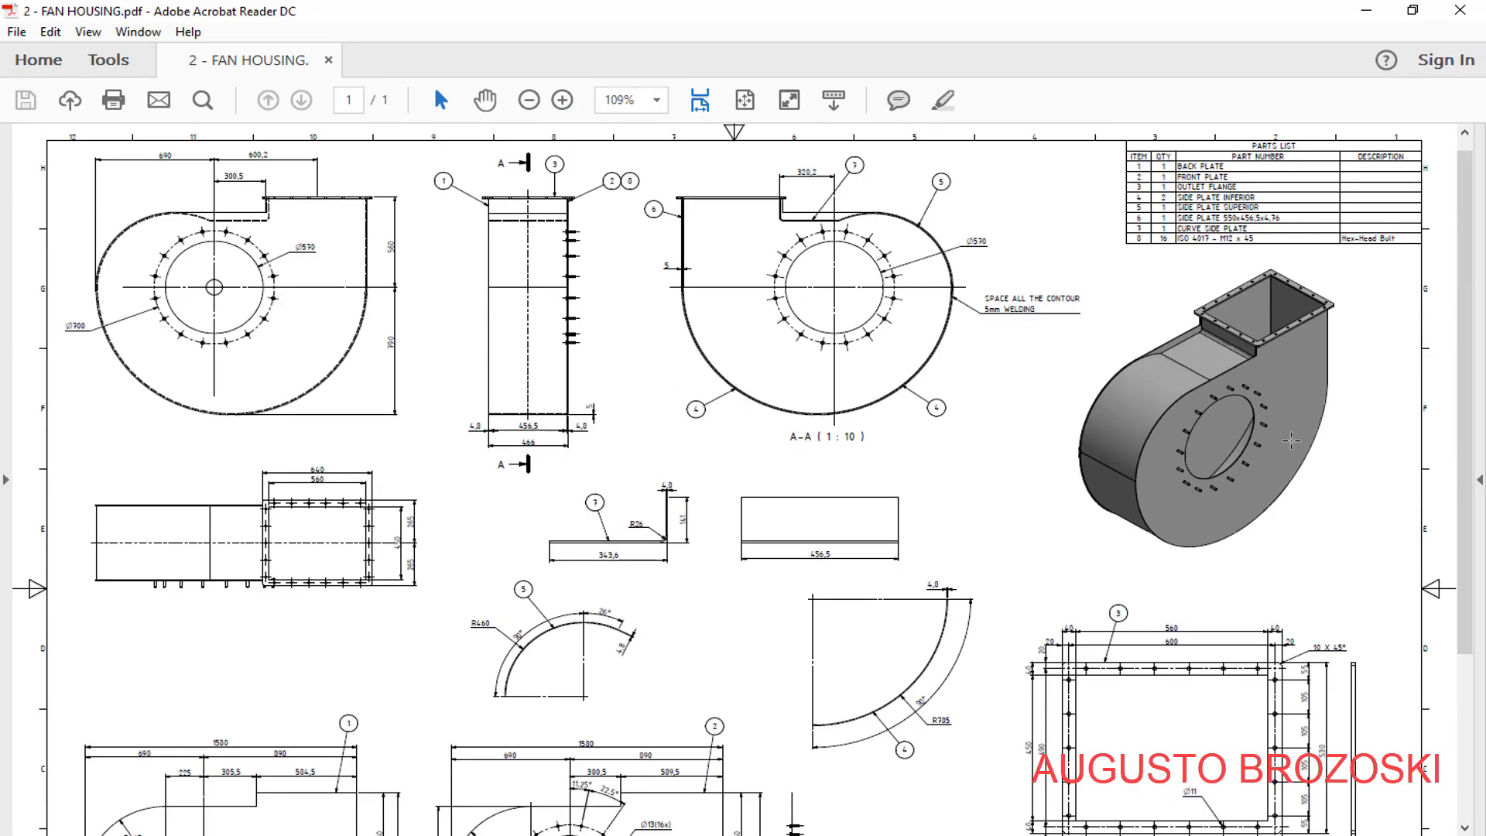
scroll(1291, 441, up, 1)
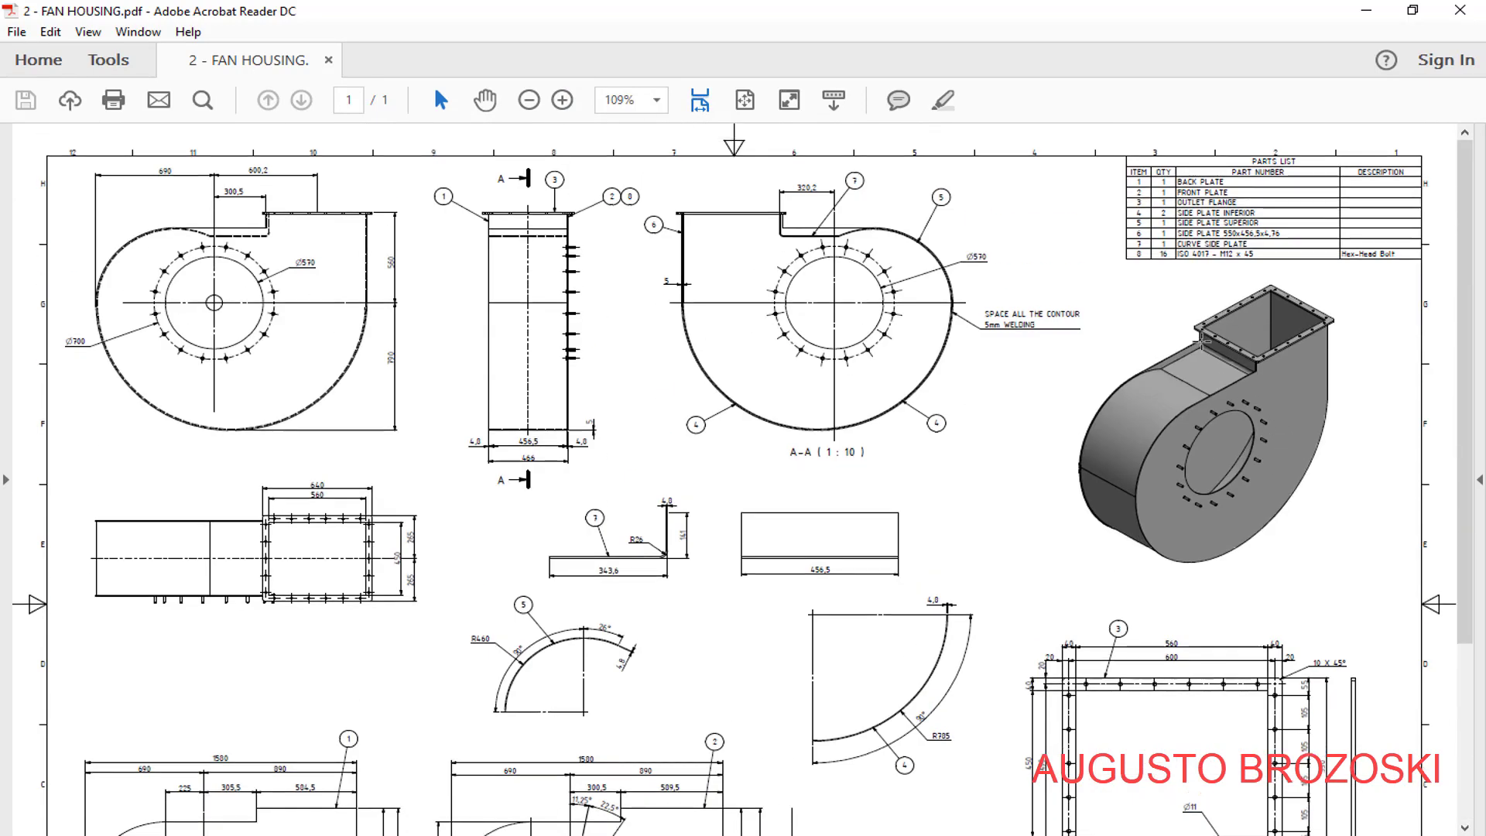
click(564, 101)
drag(803, 830, 1195, 830)
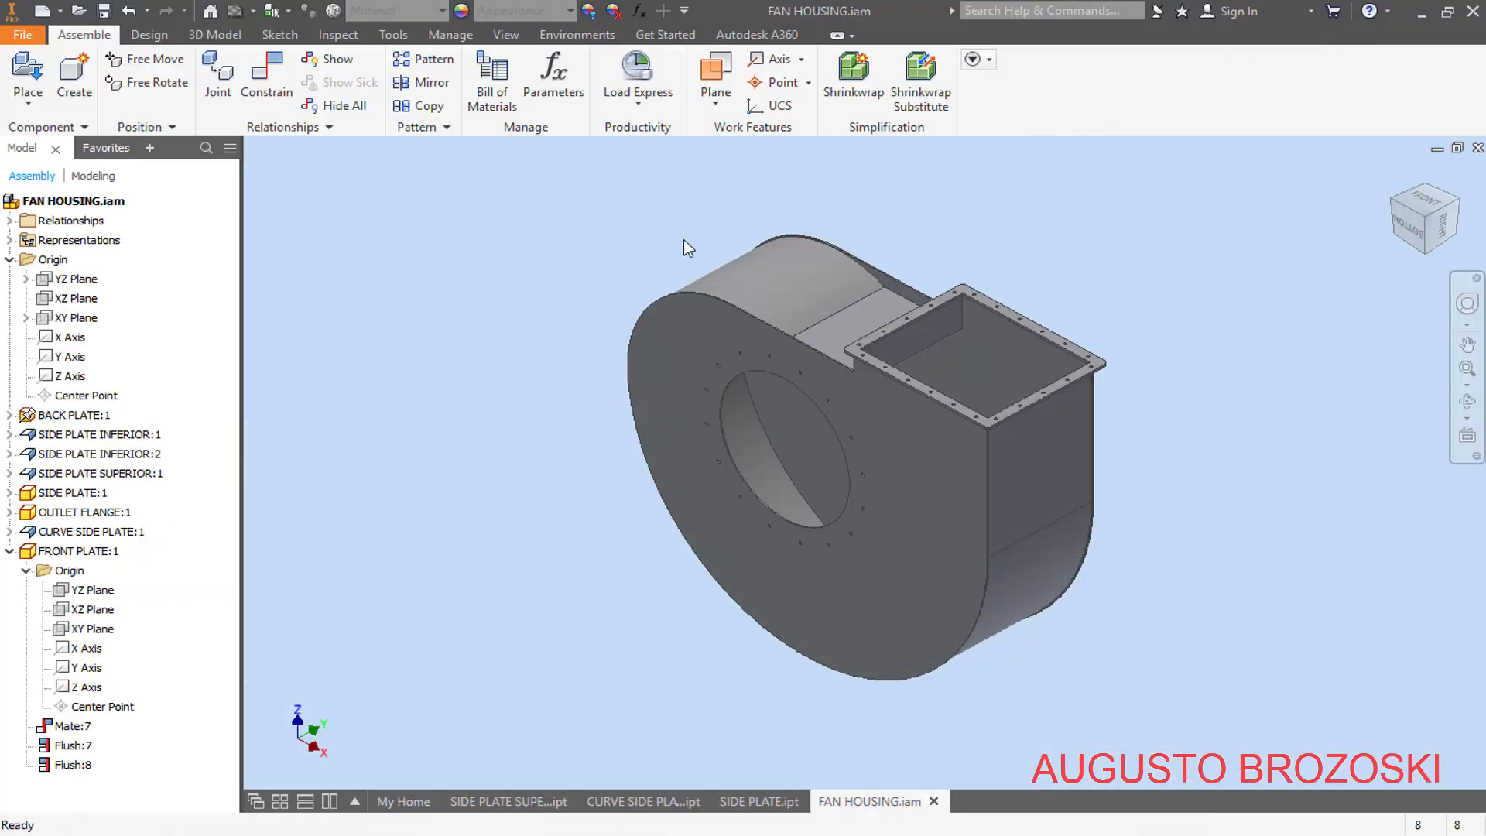
- Return to Inventor and choose the ISO 4017 hex head bolt from the Content Center with the standards filter set to ISO
click(22, 106)
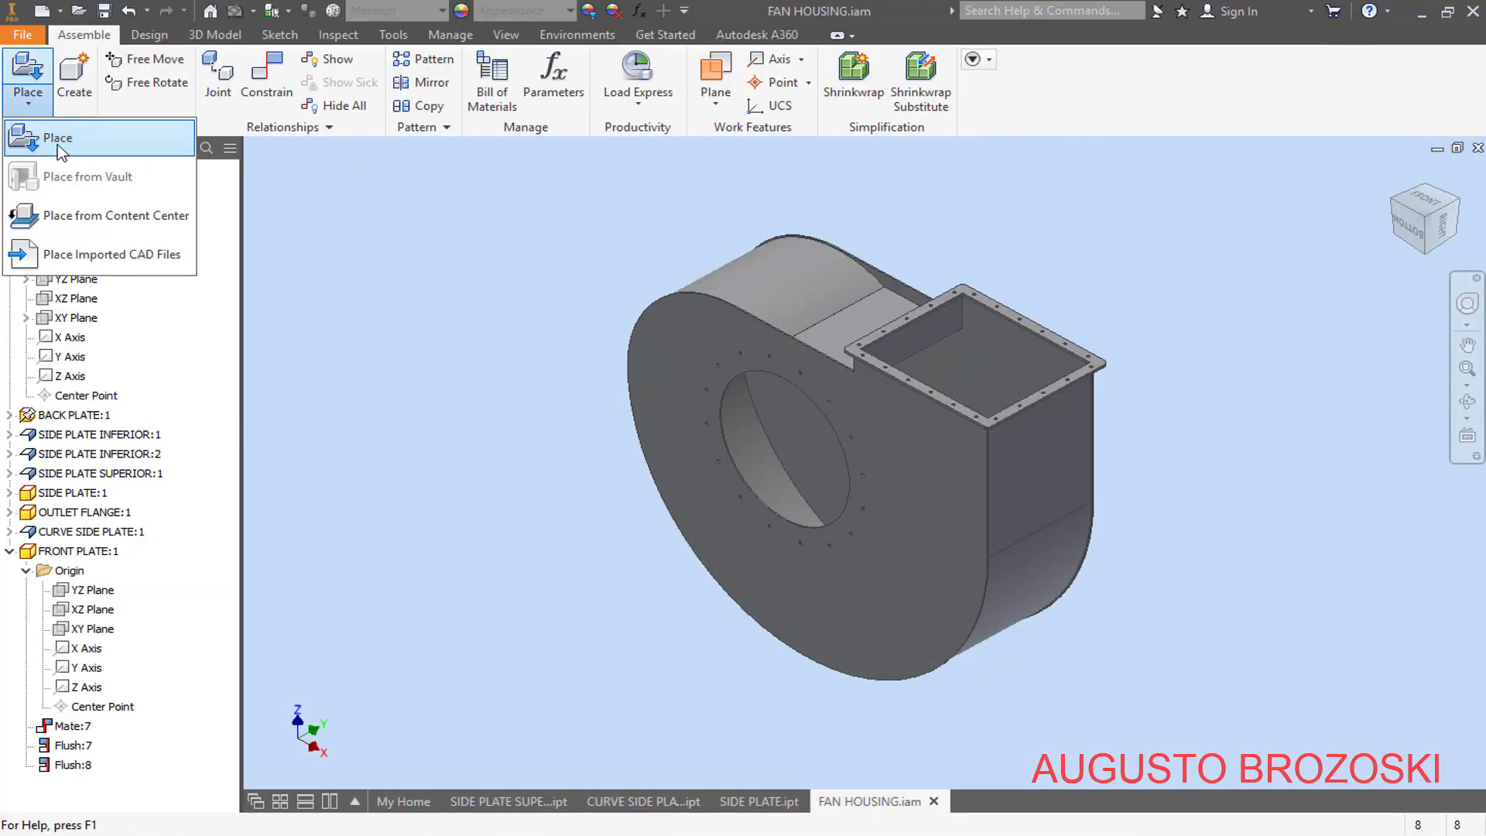
click(74, 219)
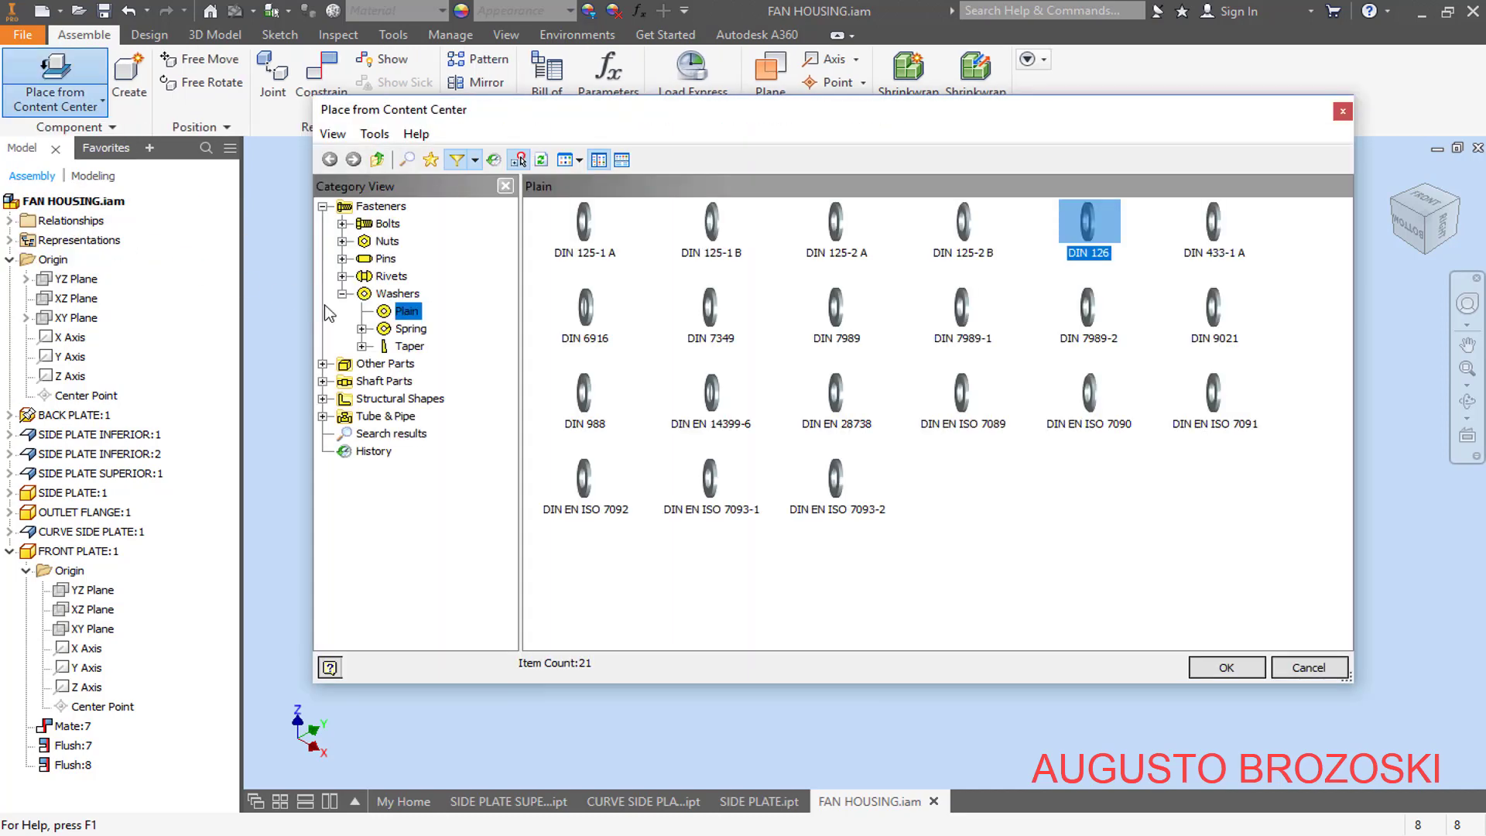
click(474, 161)
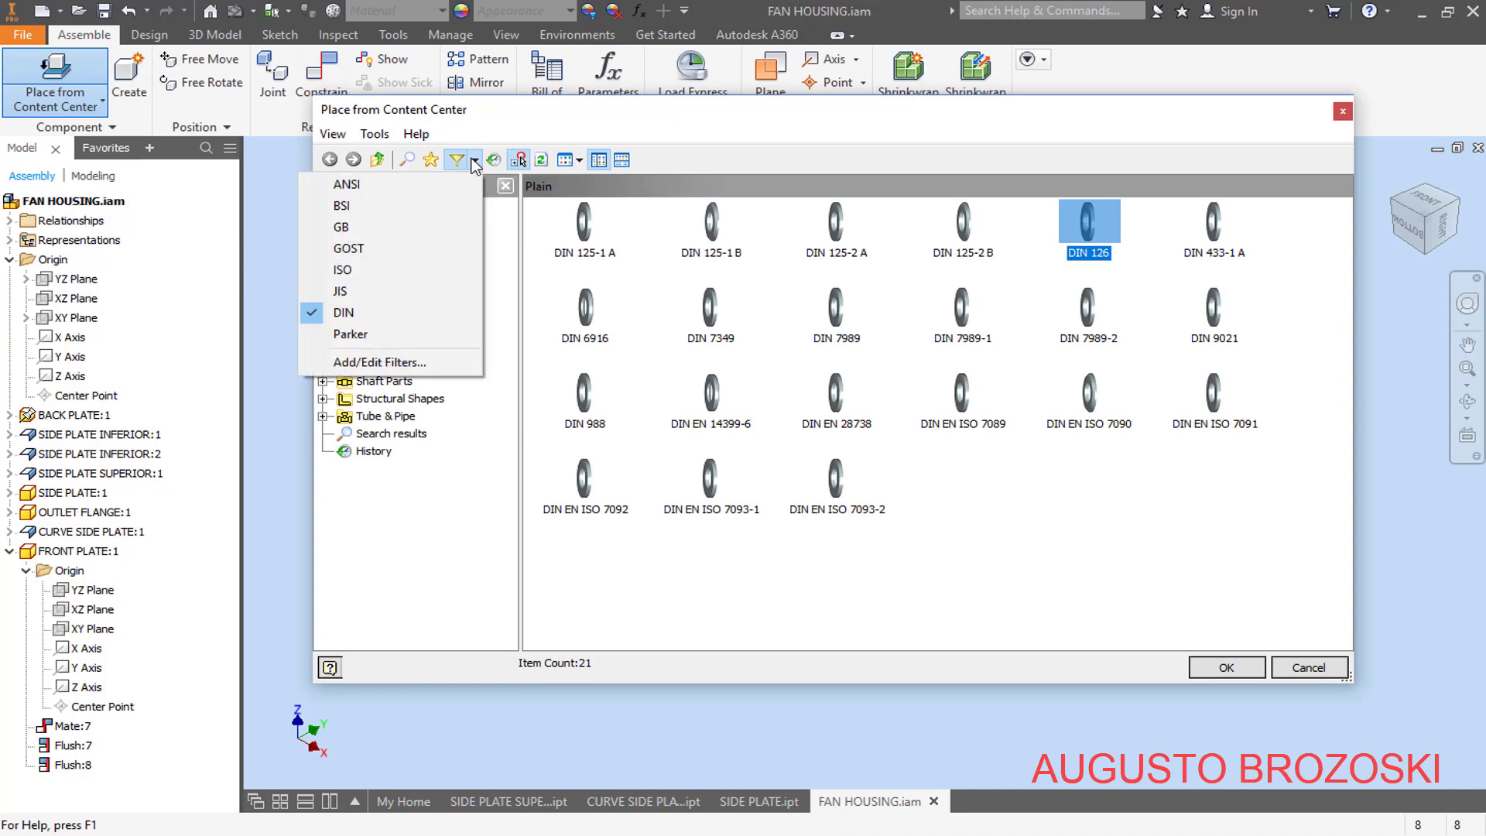
click(358, 268)
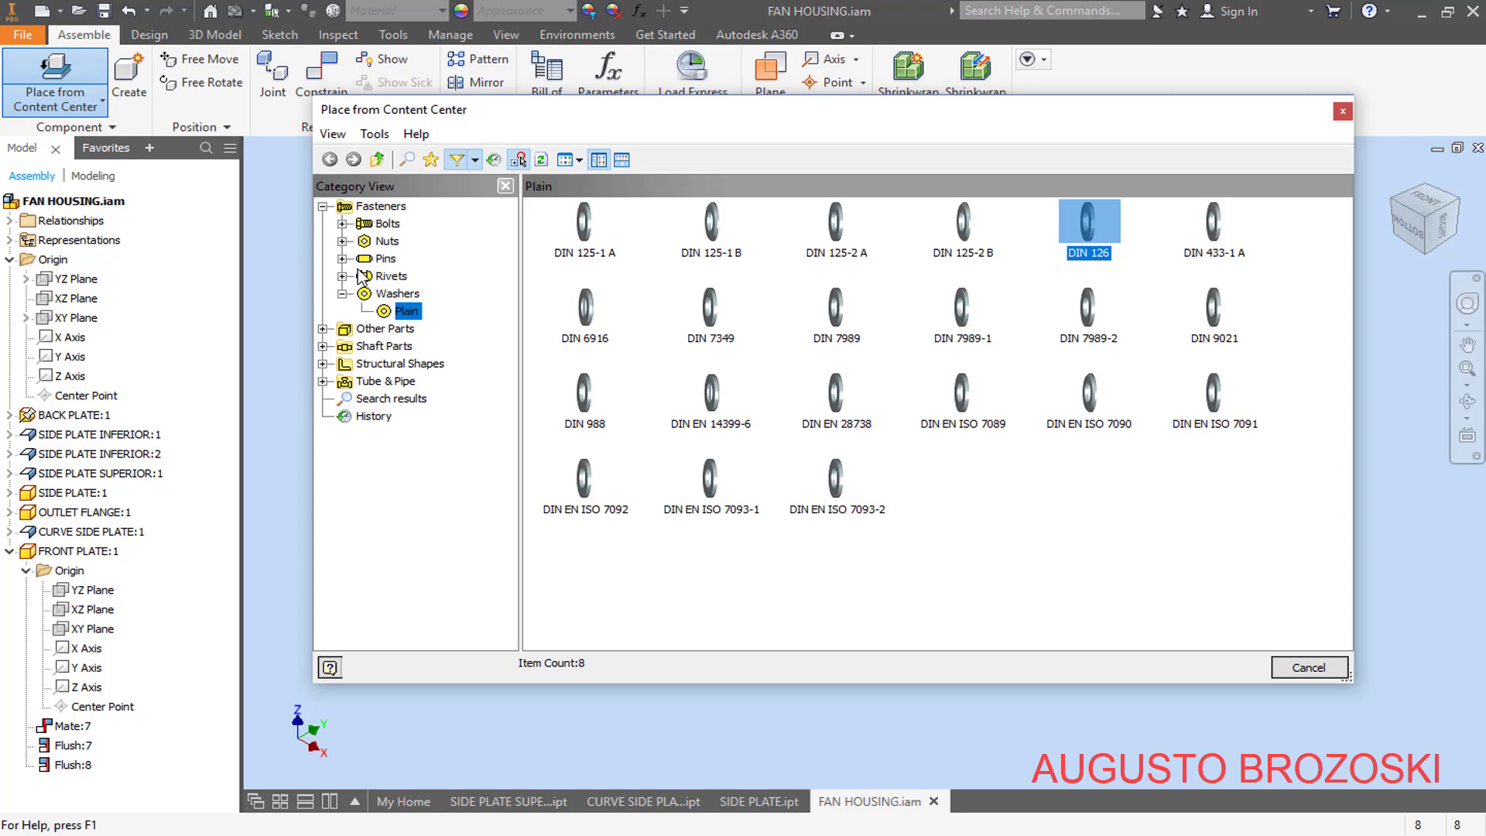
click(342, 224)
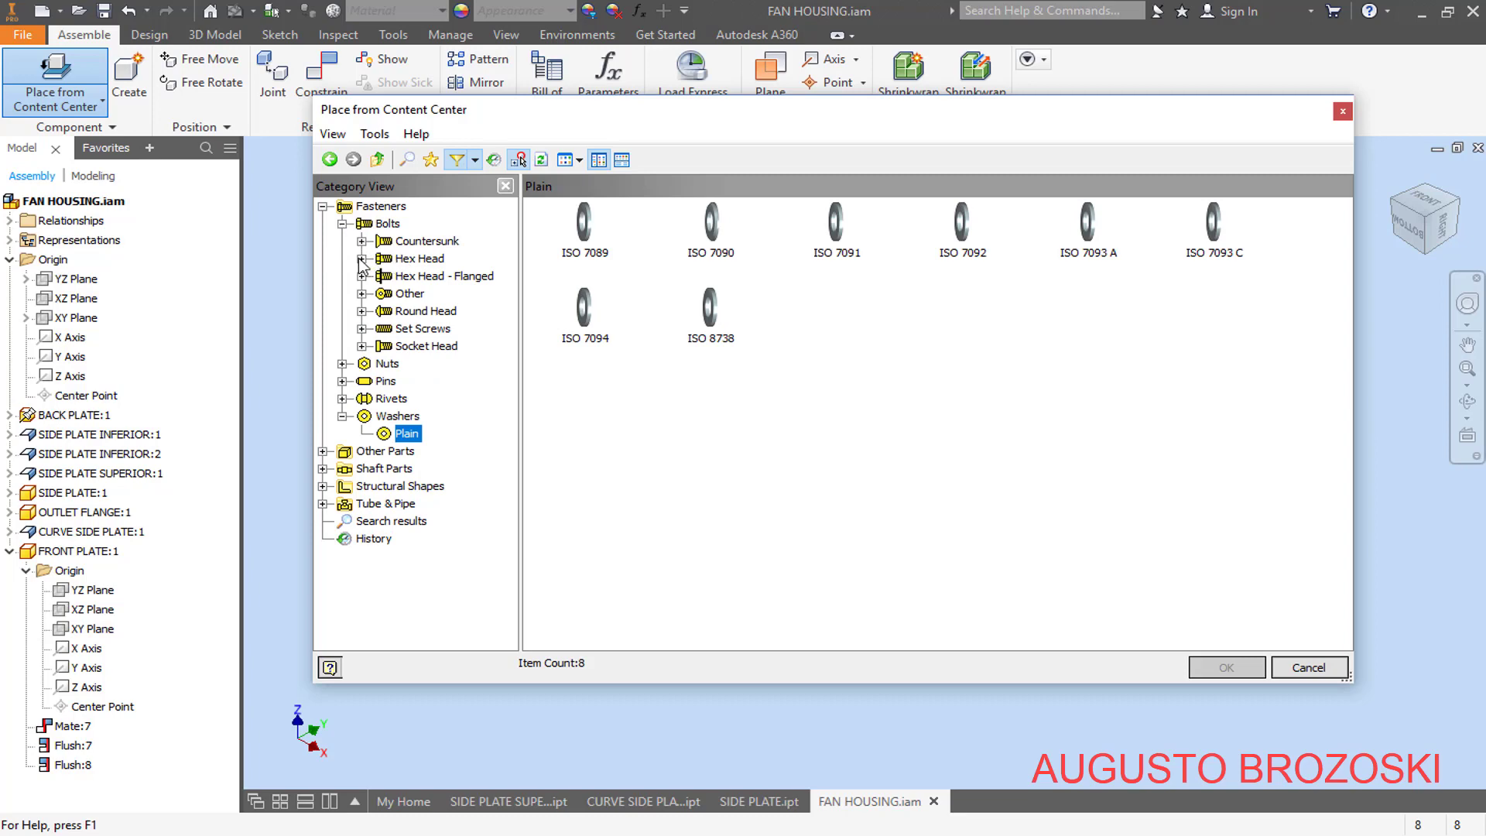
click(361, 258)
click(410, 262)
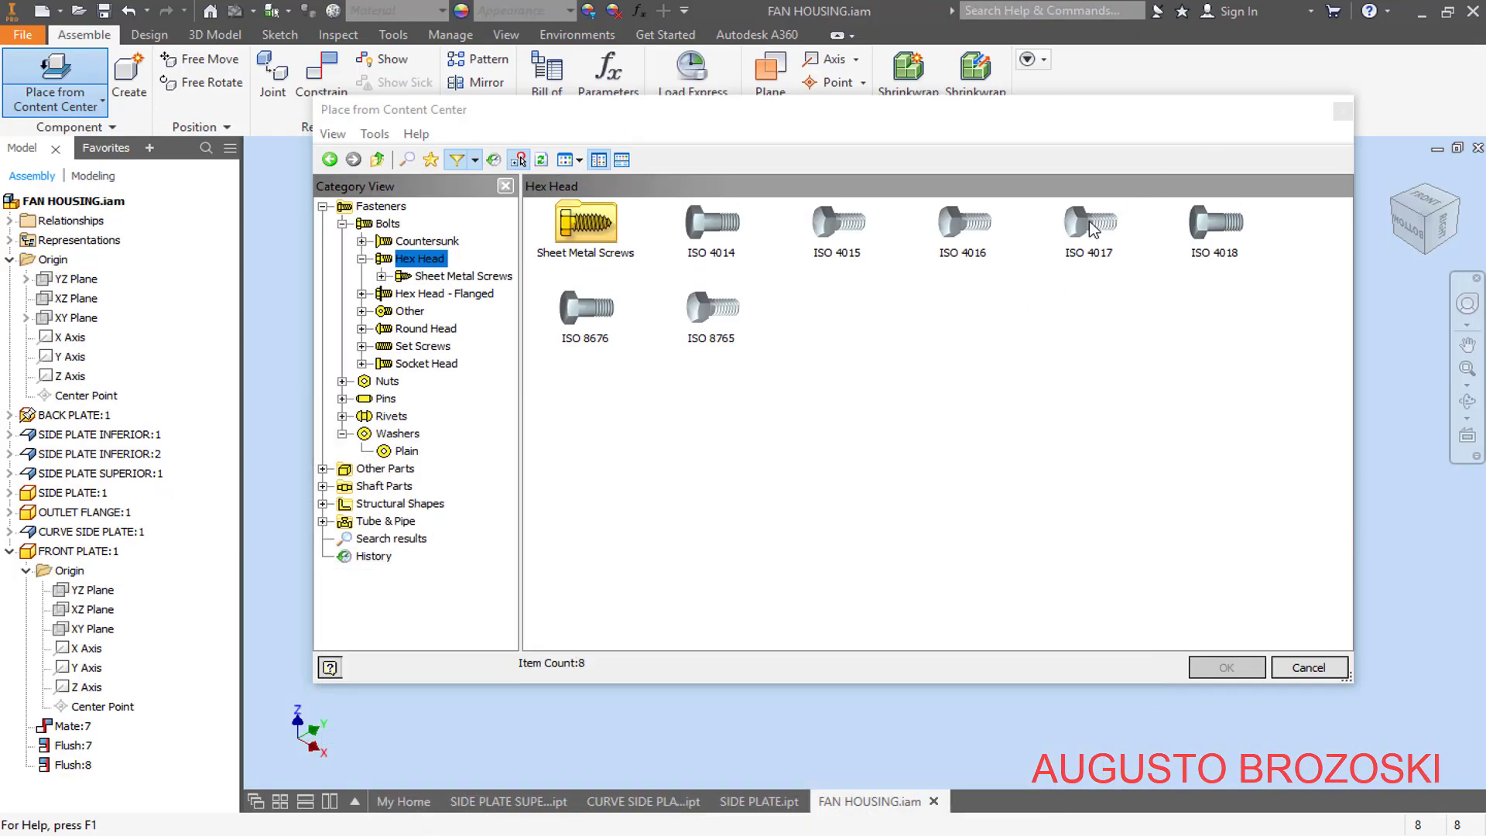
click(1092, 226)
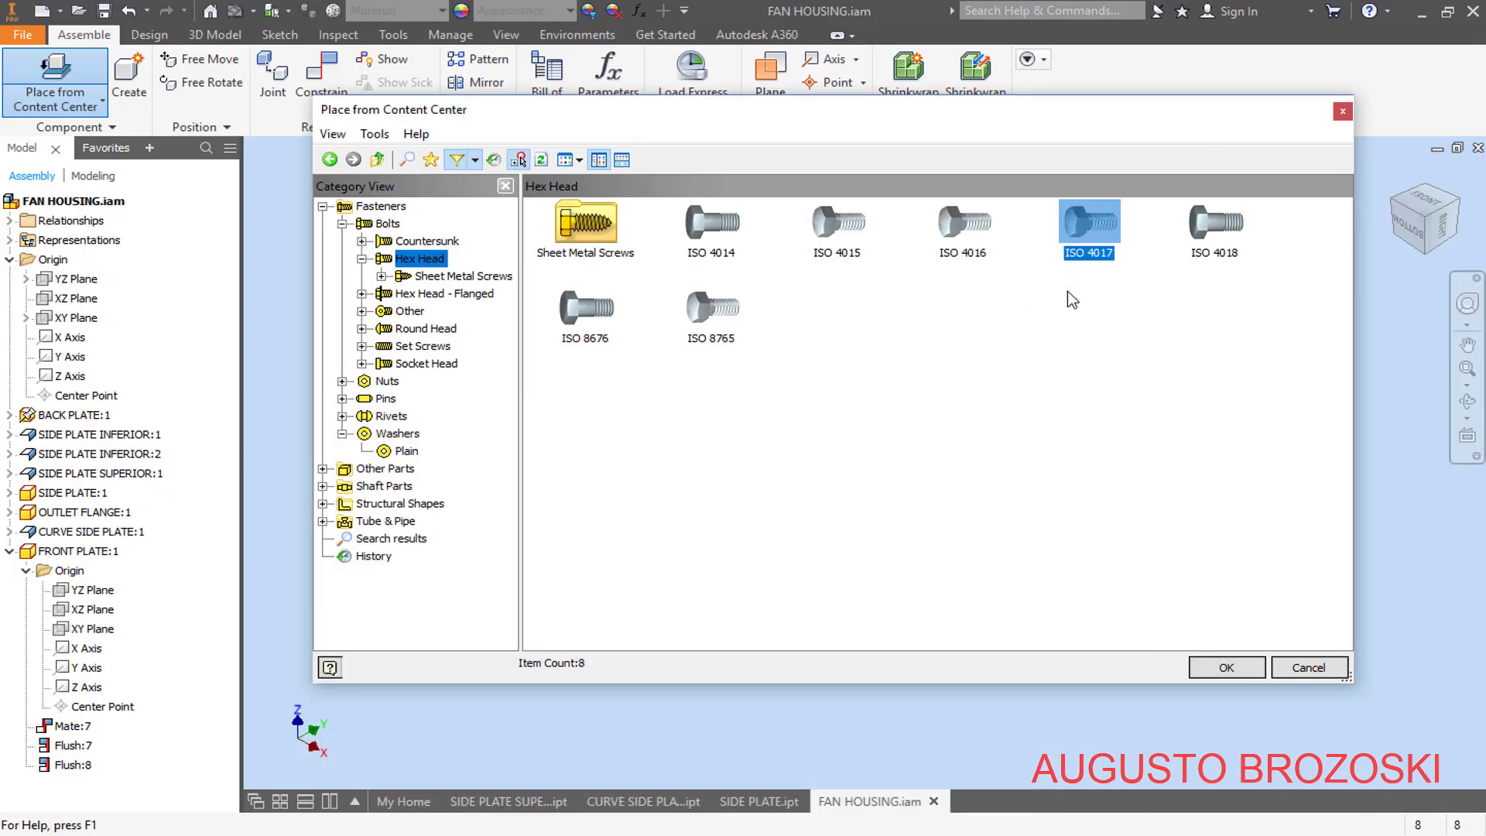
click(1228, 669)
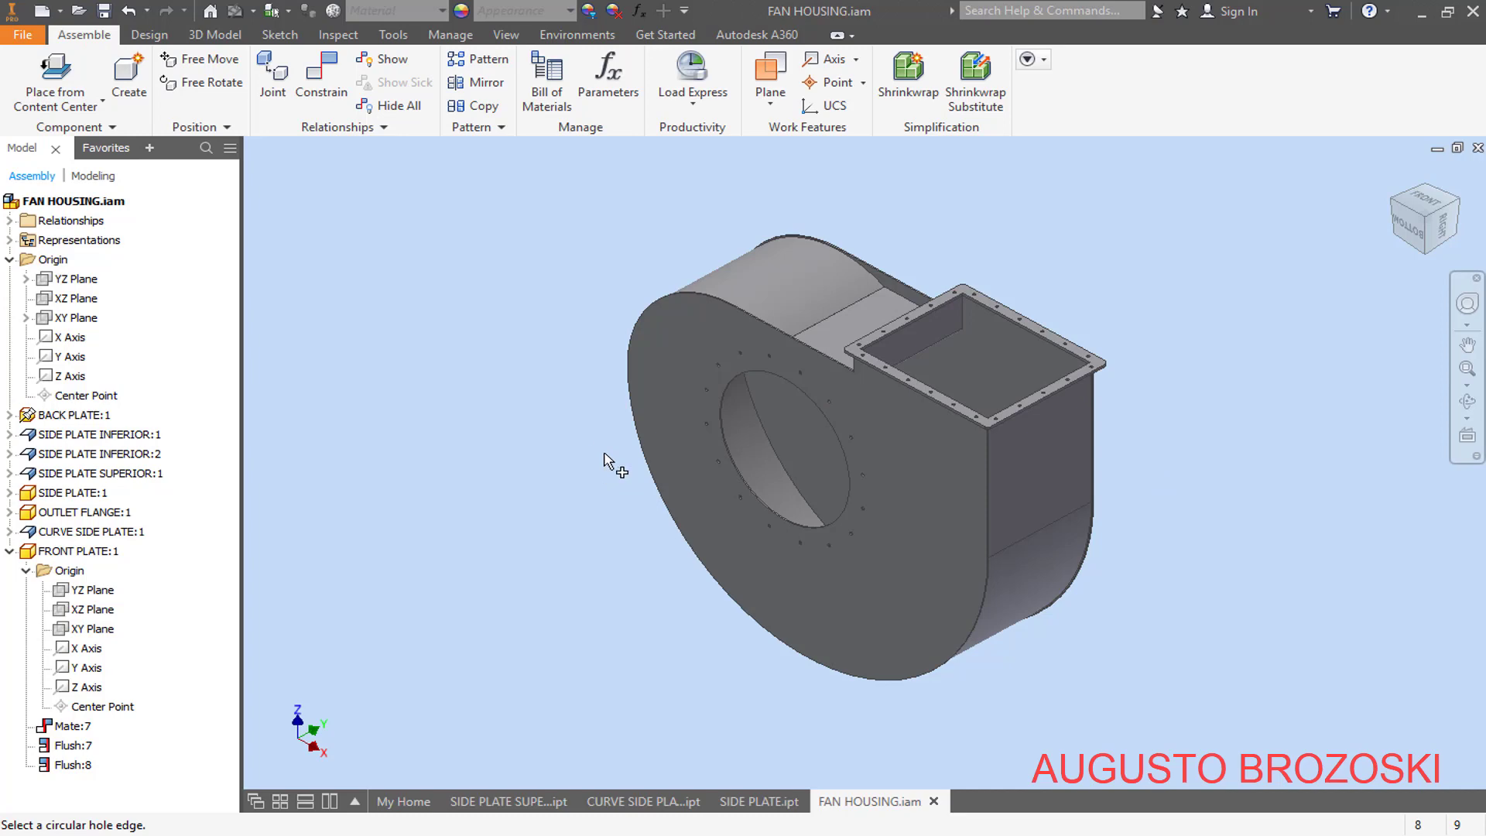
- Check the bolt size in the parts list and place one ISO 4017 M12 bolt with 45 mm nominal length beside the housing
key(Escape)
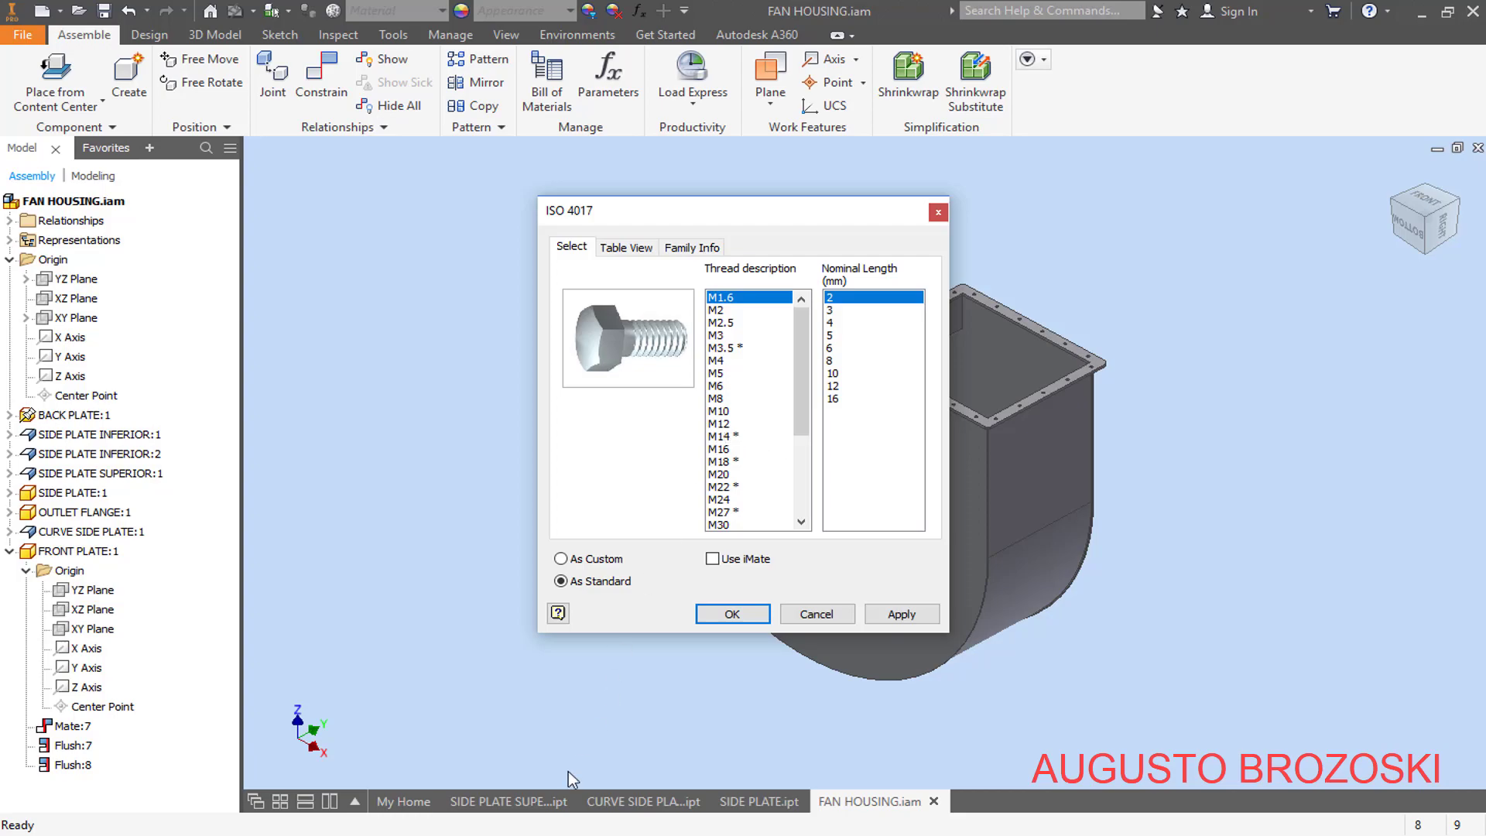
click(545, 835)
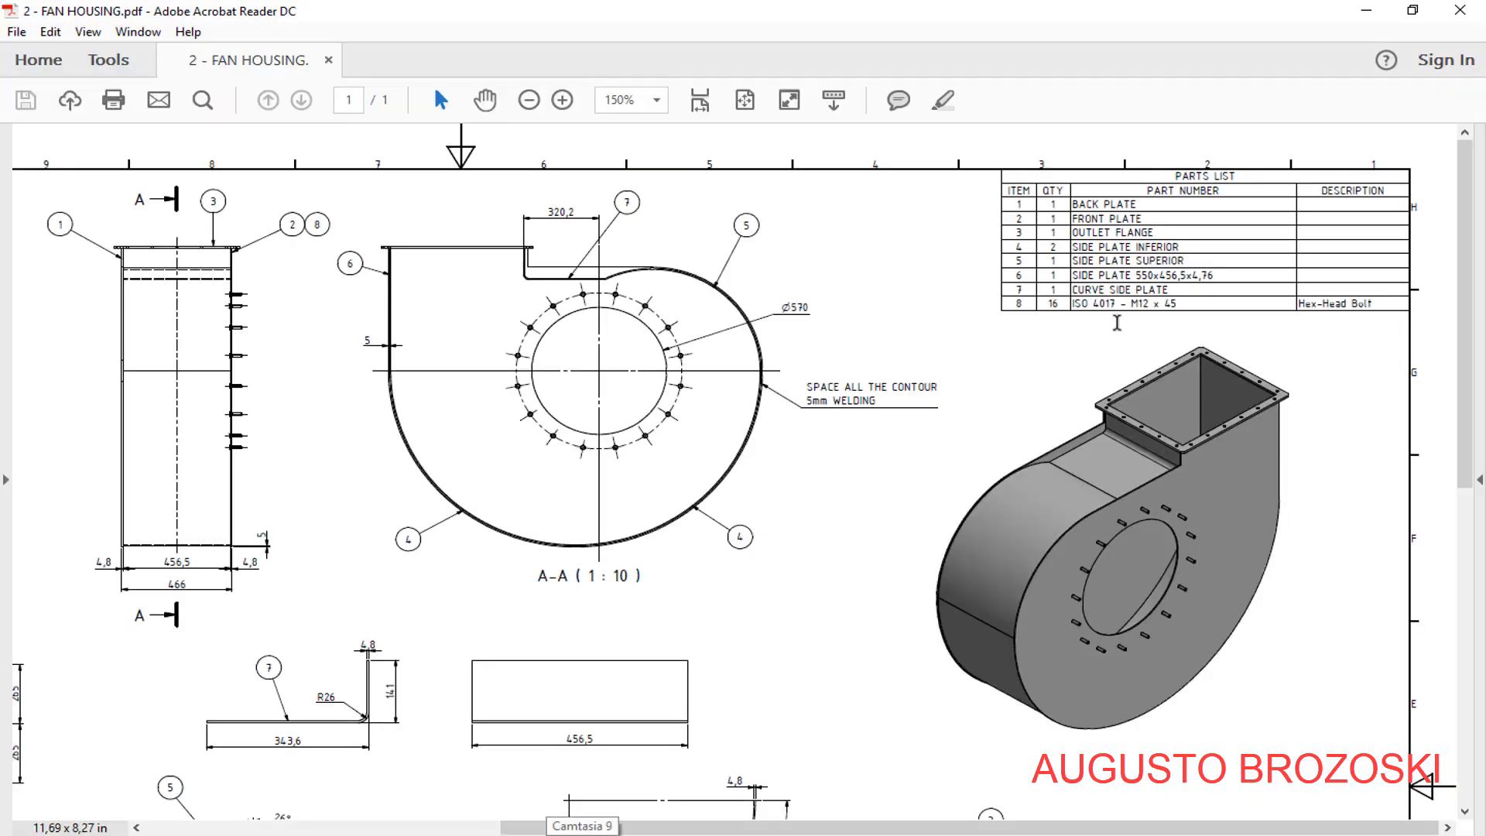
click(1366, 11)
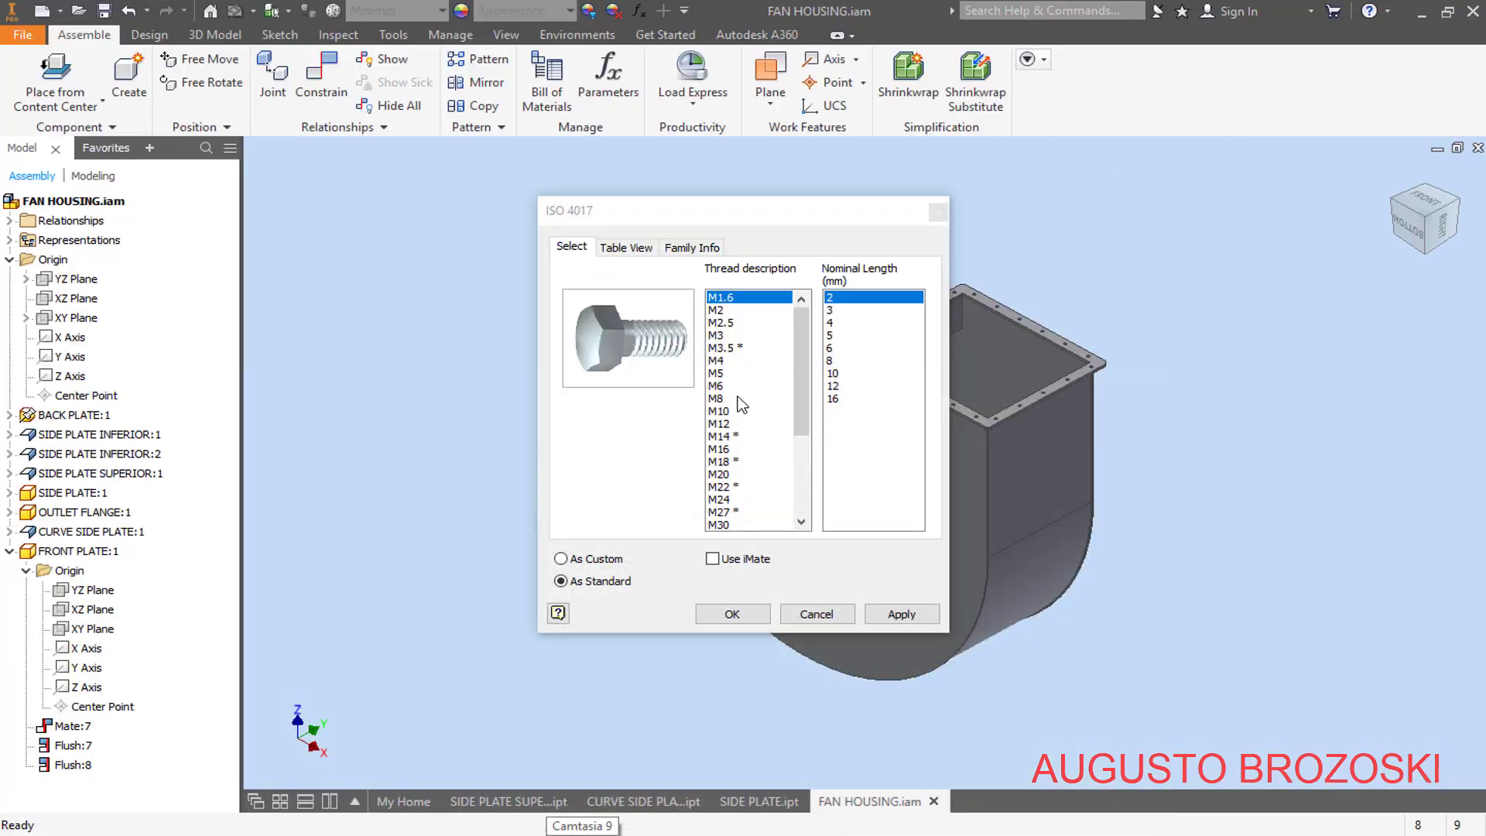
click(720, 425)
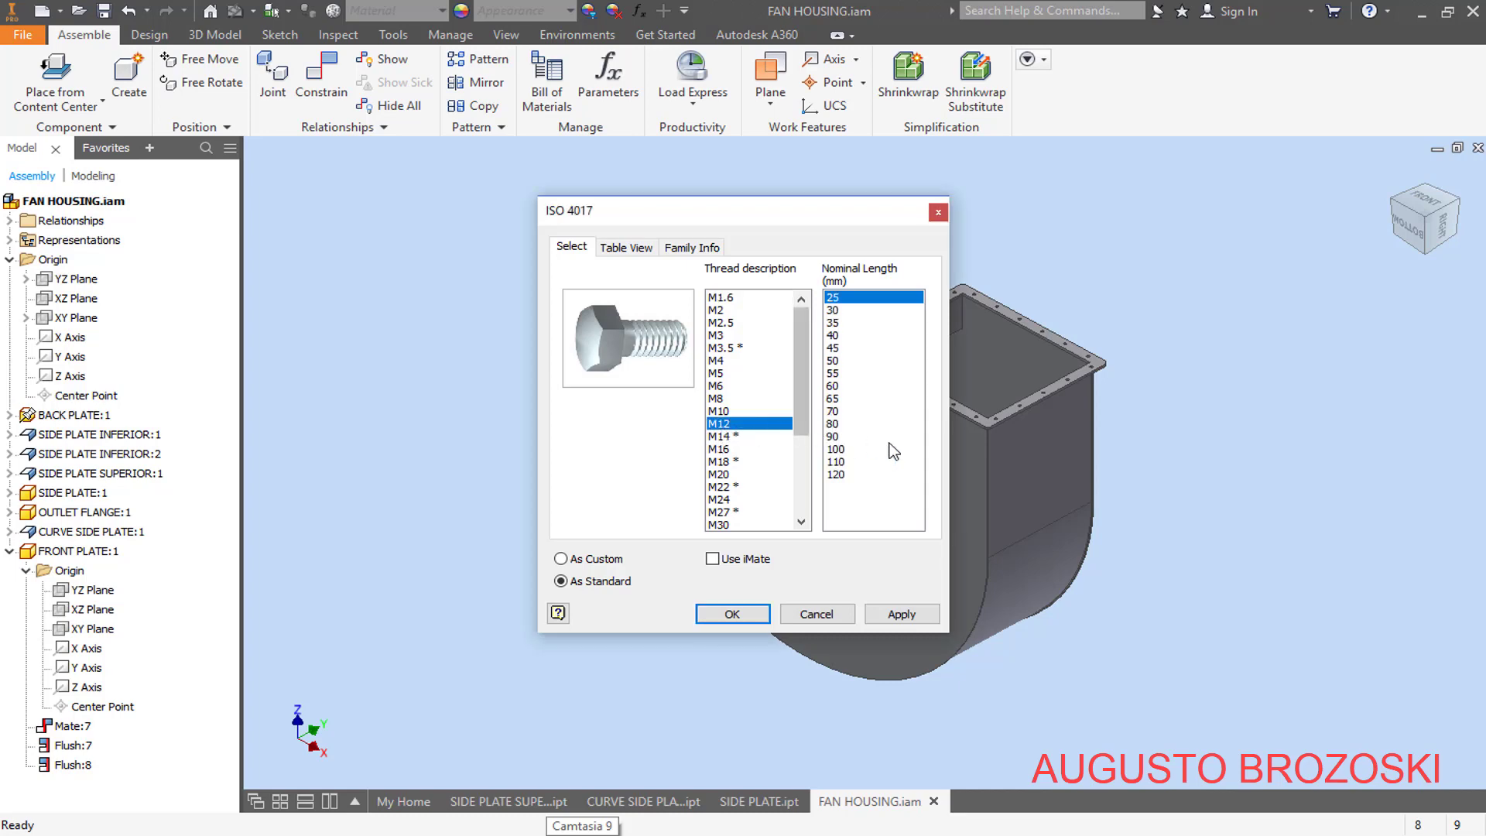
click(836, 349)
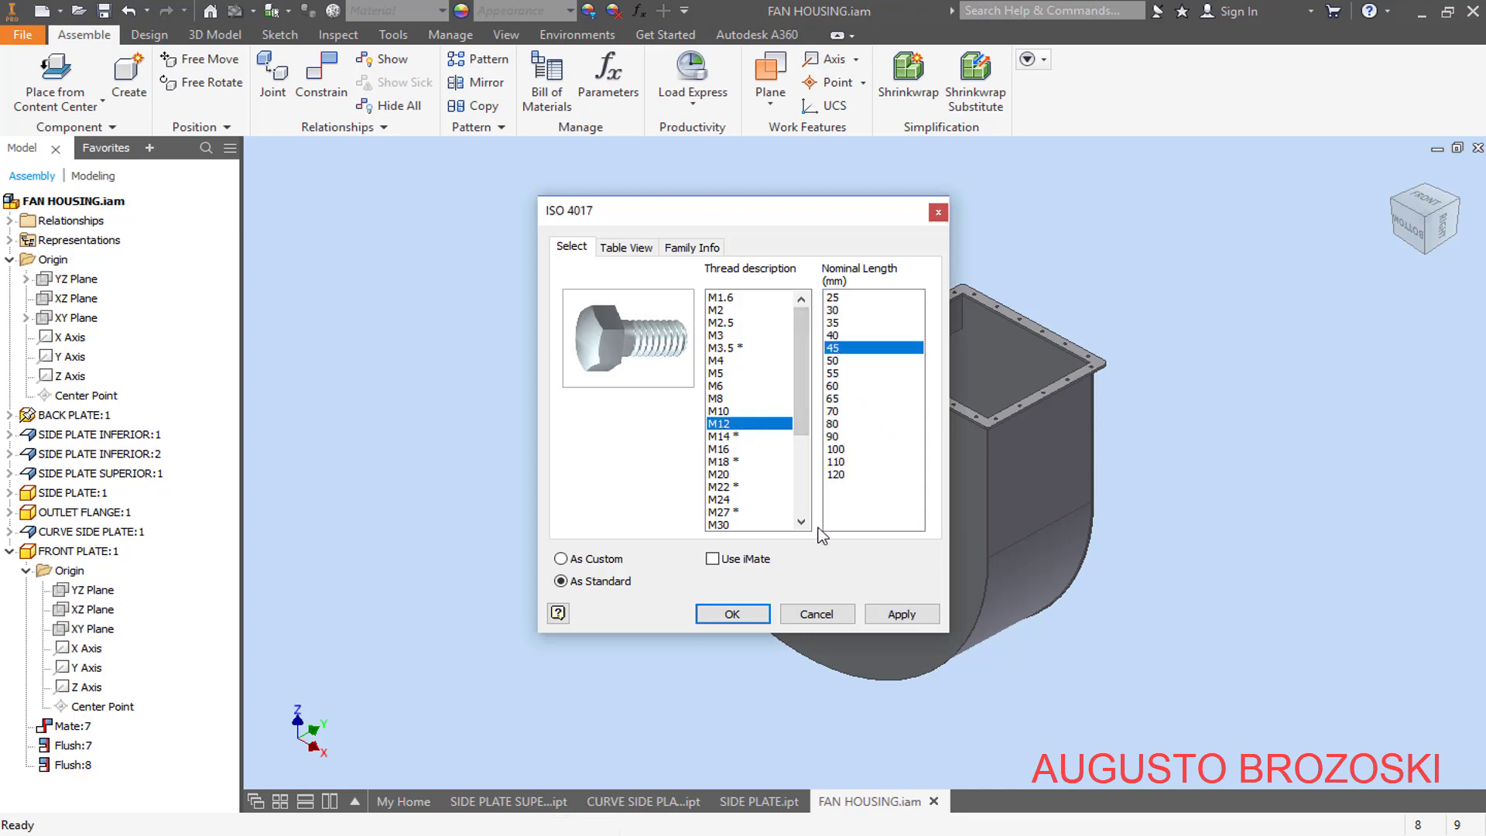
click(733, 615)
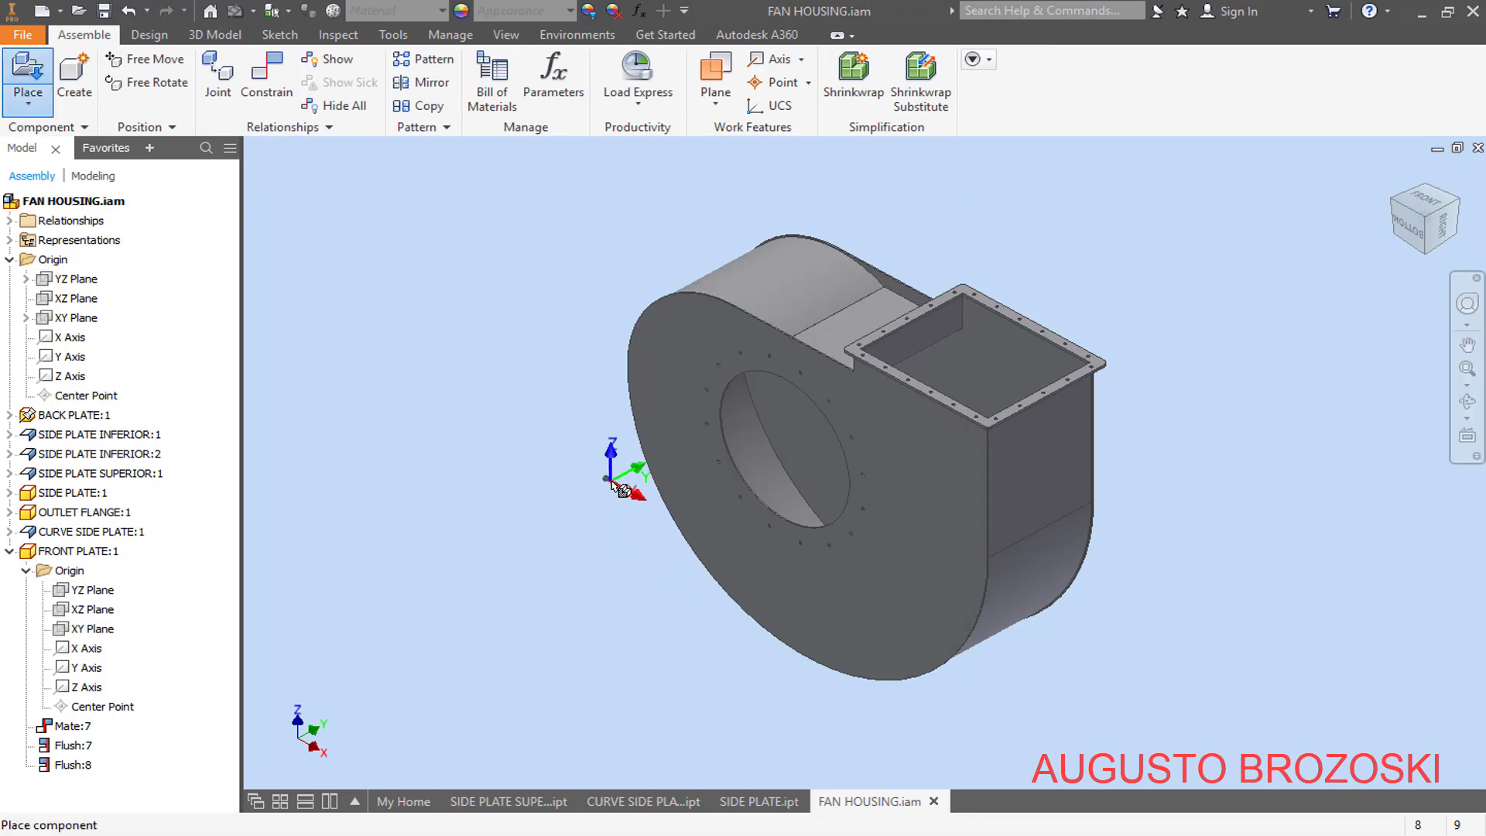
scroll(607, 486, up, 10)
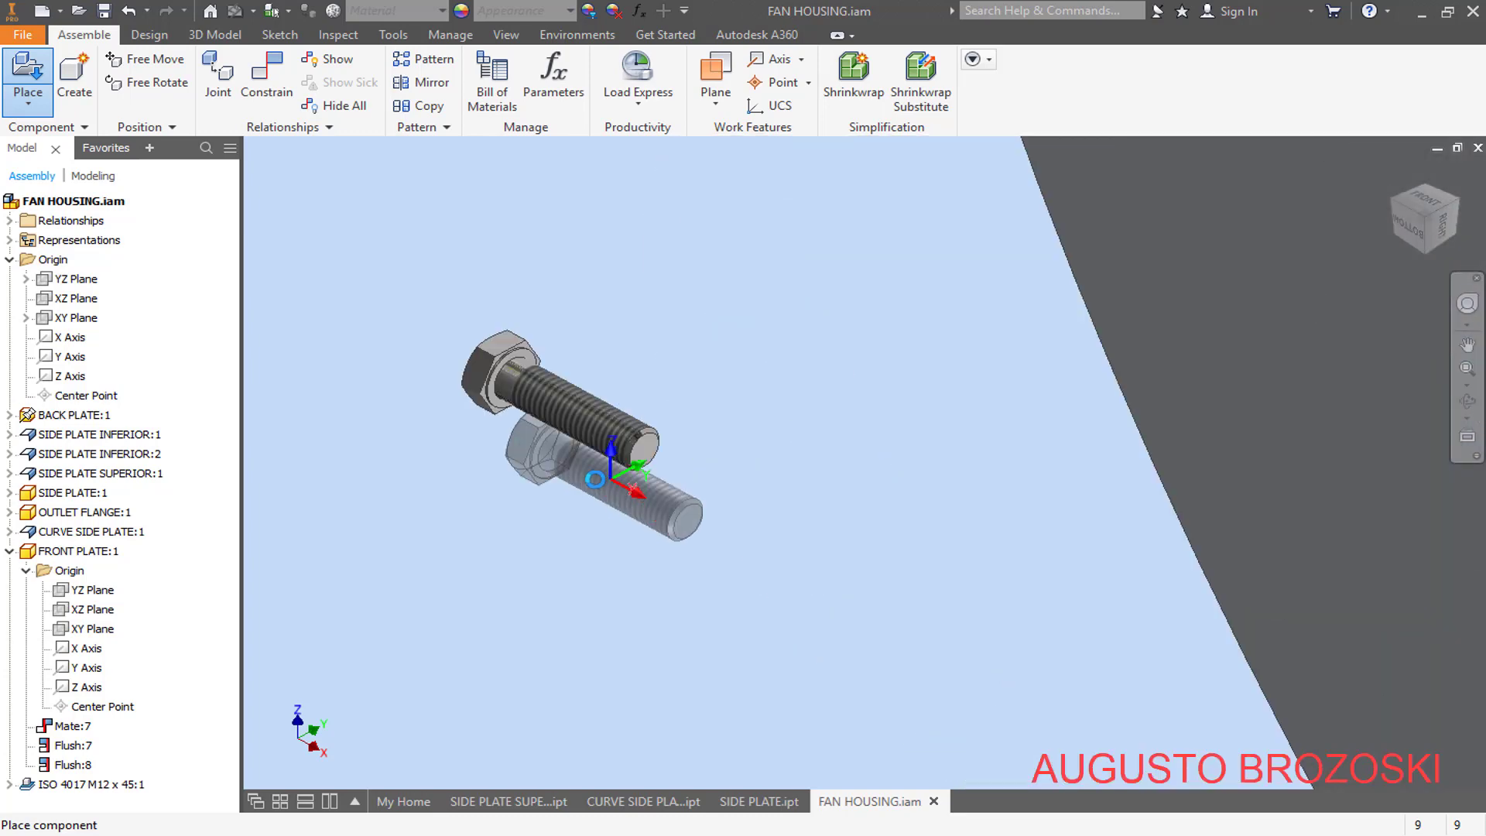
key(Escape)
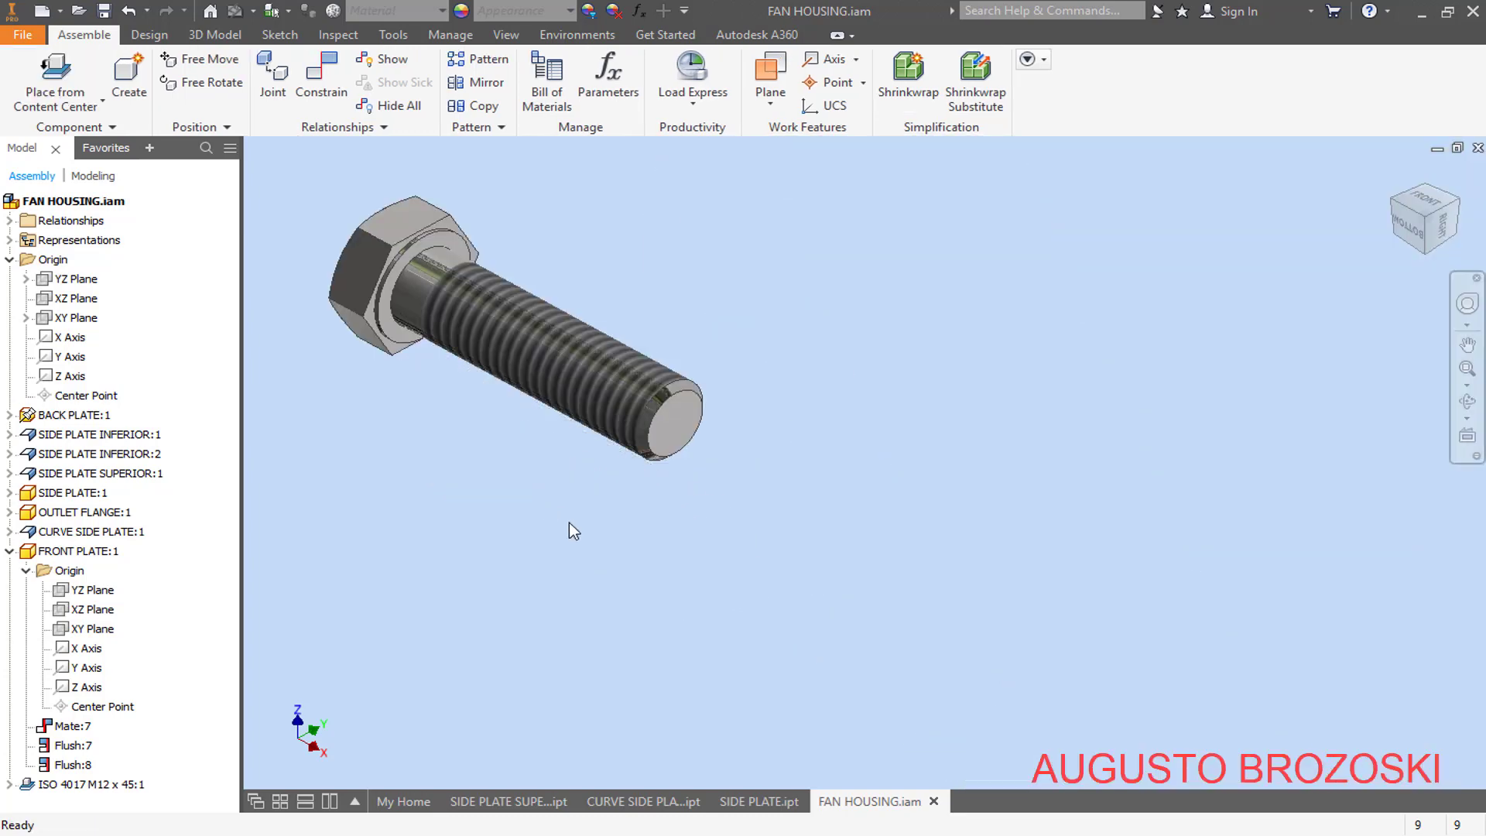
- Apply an Insert constraint with 0 mm offset between the circular edge under the bolt head and a bolt hole in the front plate
click(329, 75)
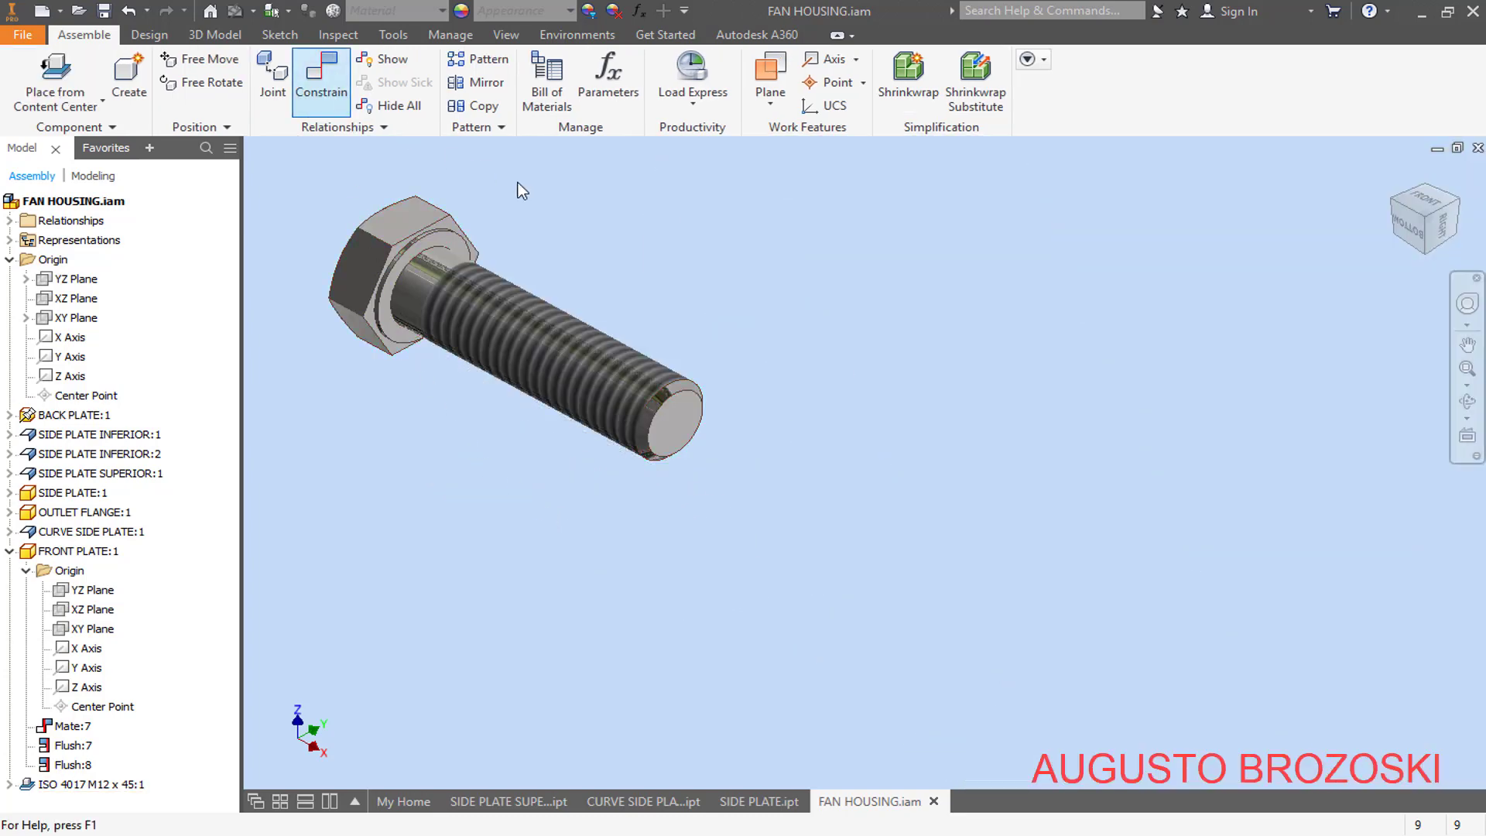
scroll(736, 240, down, 5)
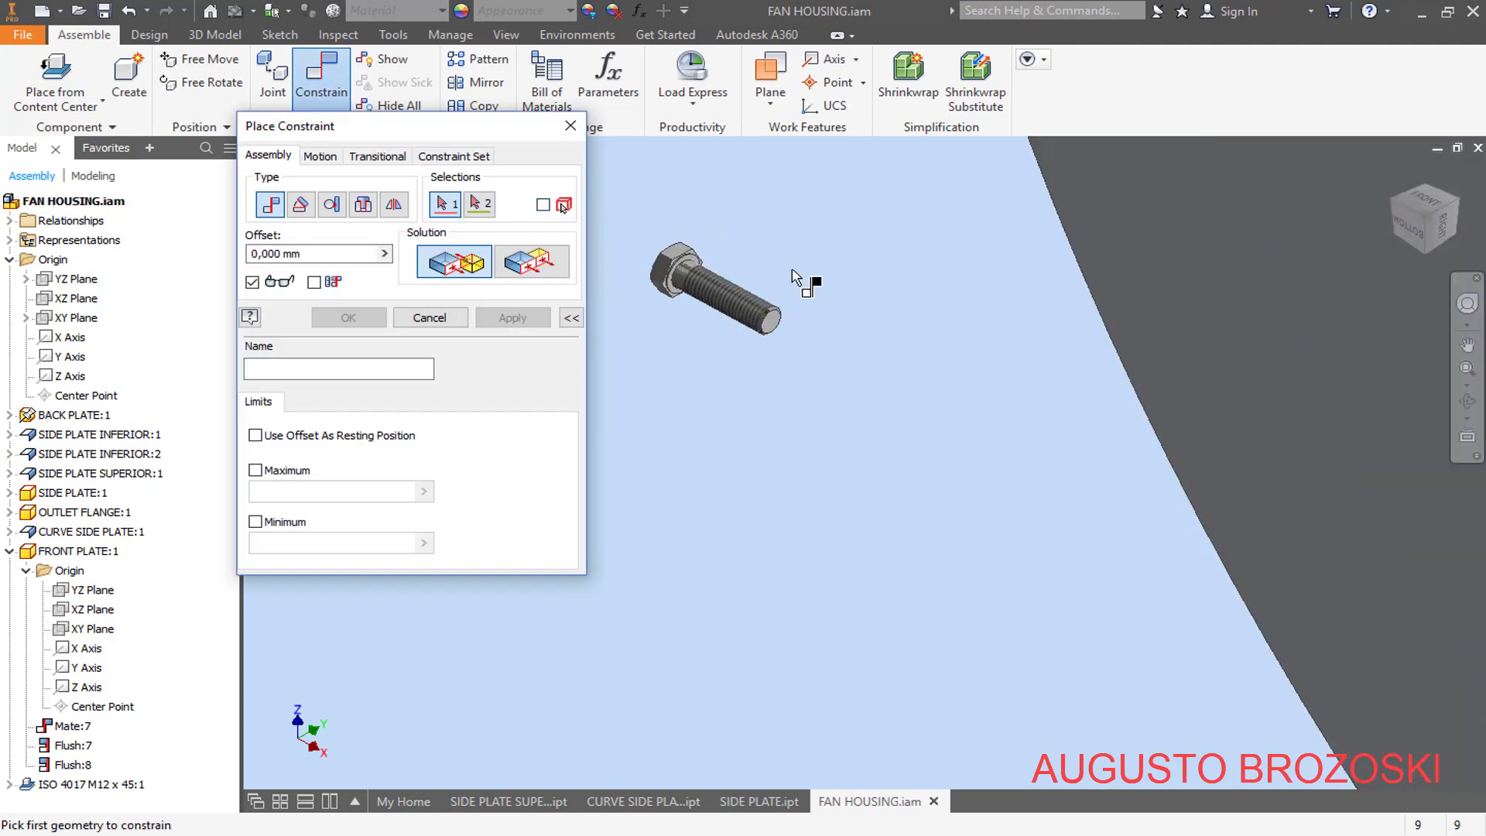
click(363, 205)
scroll(665, 273, up, 5)
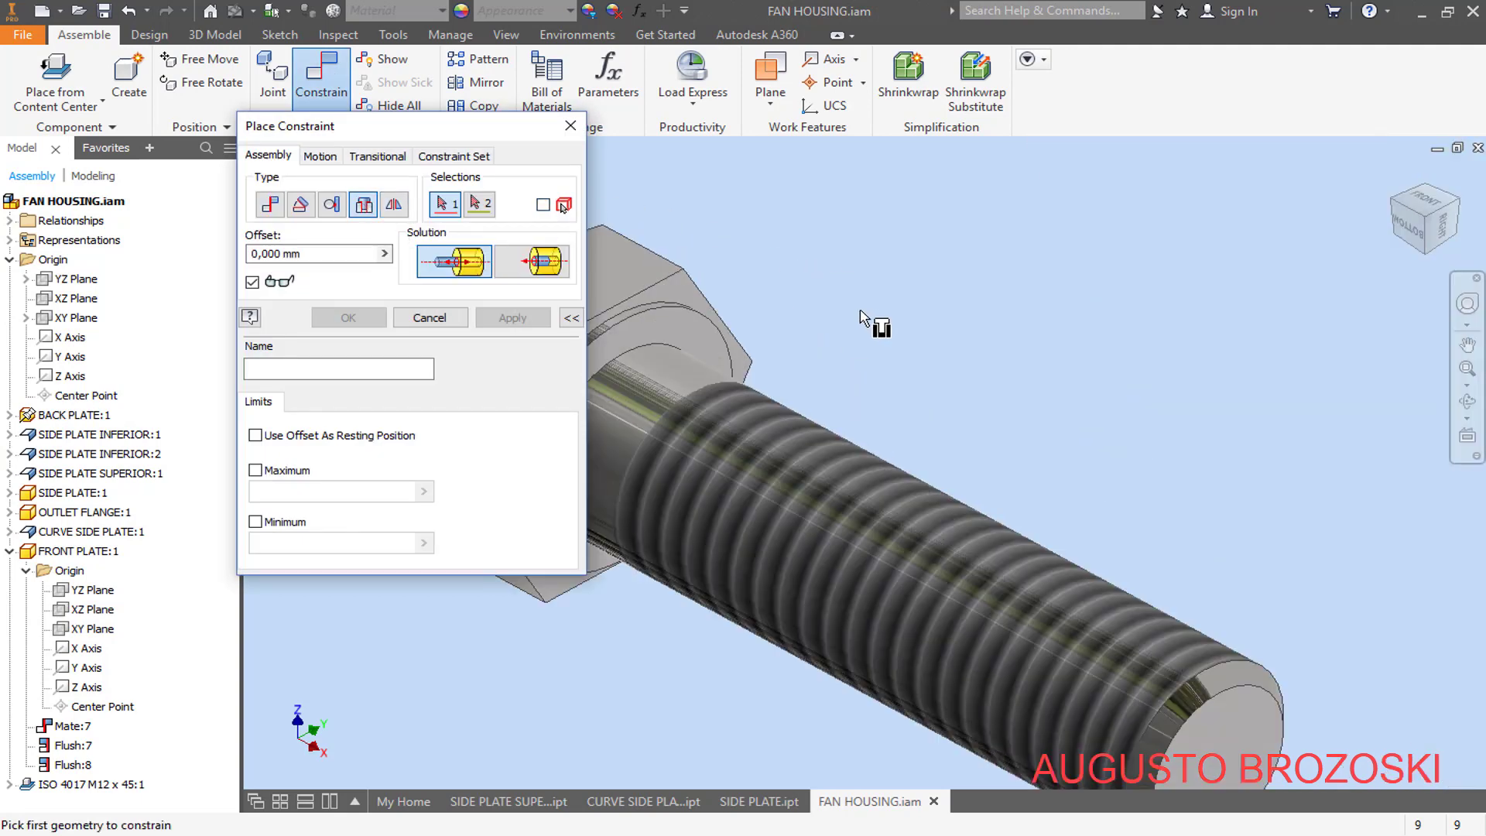
scroll(820, 292, down, 3)
scroll(654, 282, up, 5)
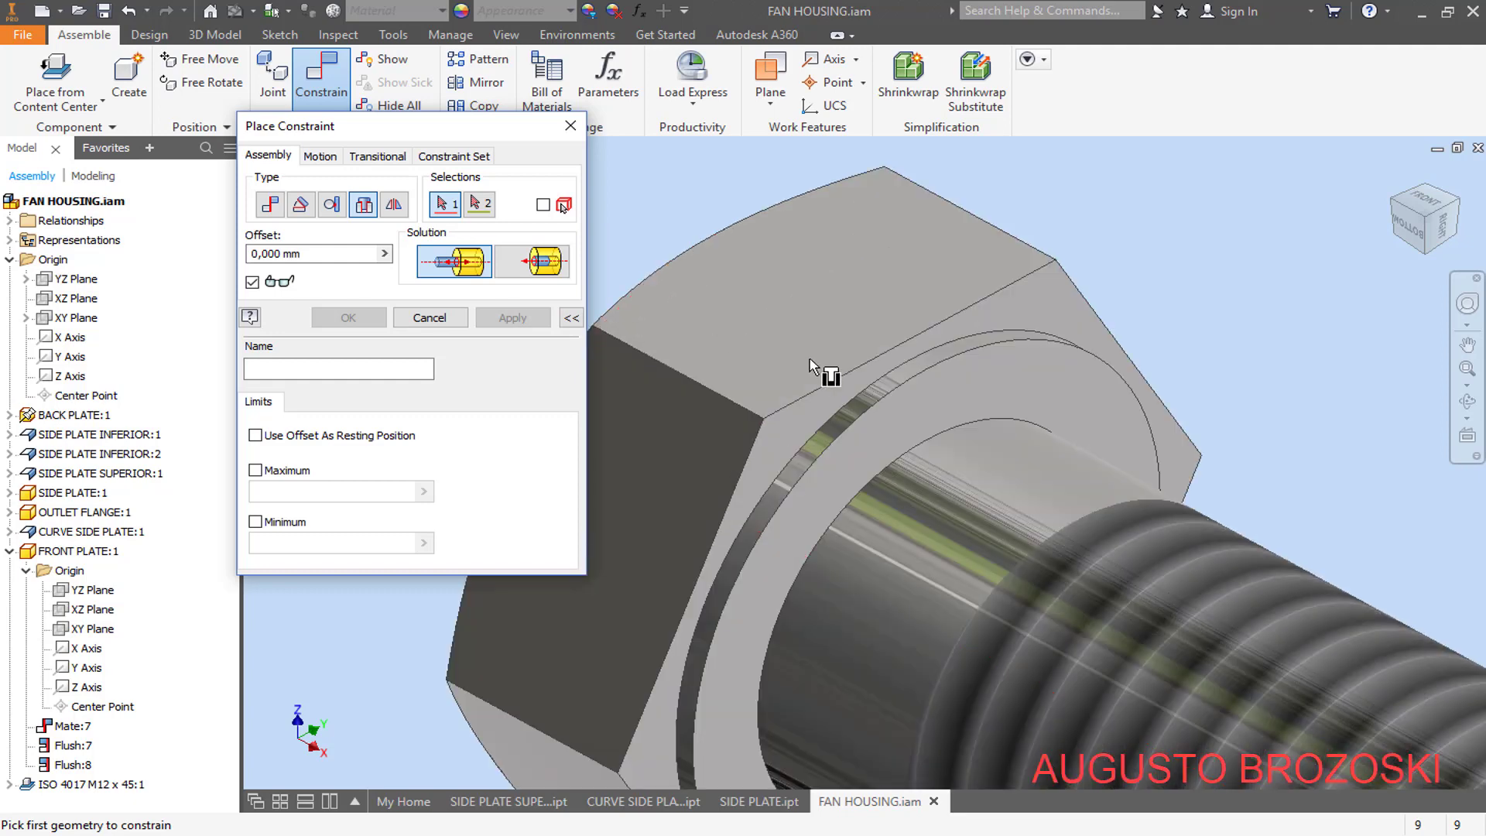
click(893, 395)
scroll(822, 405, down, 5)
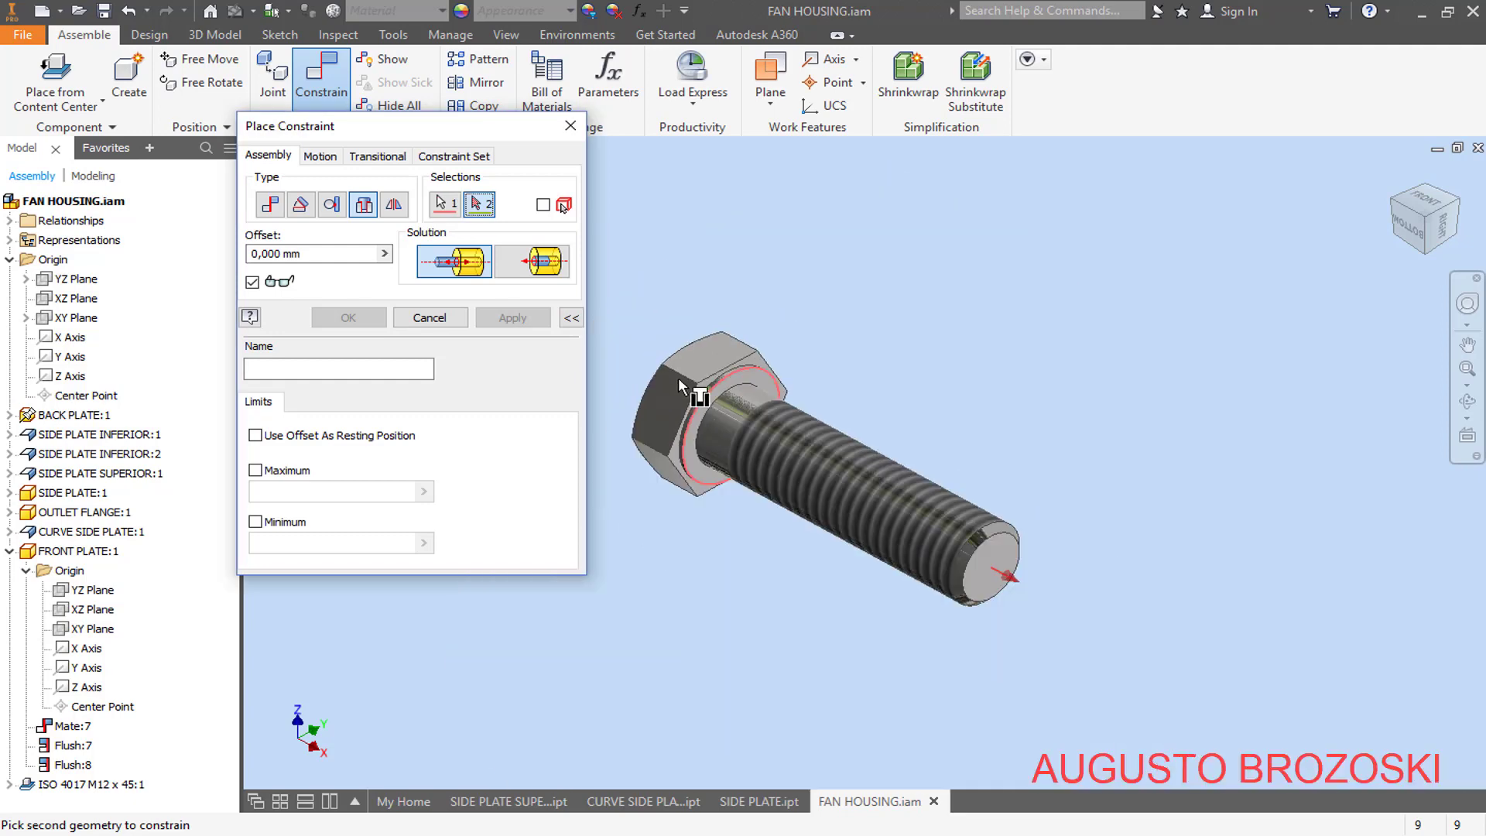
scroll(859, 414, up, 5)
scroll(857, 410, down, 5)
scroll(1068, 370, up, 5)
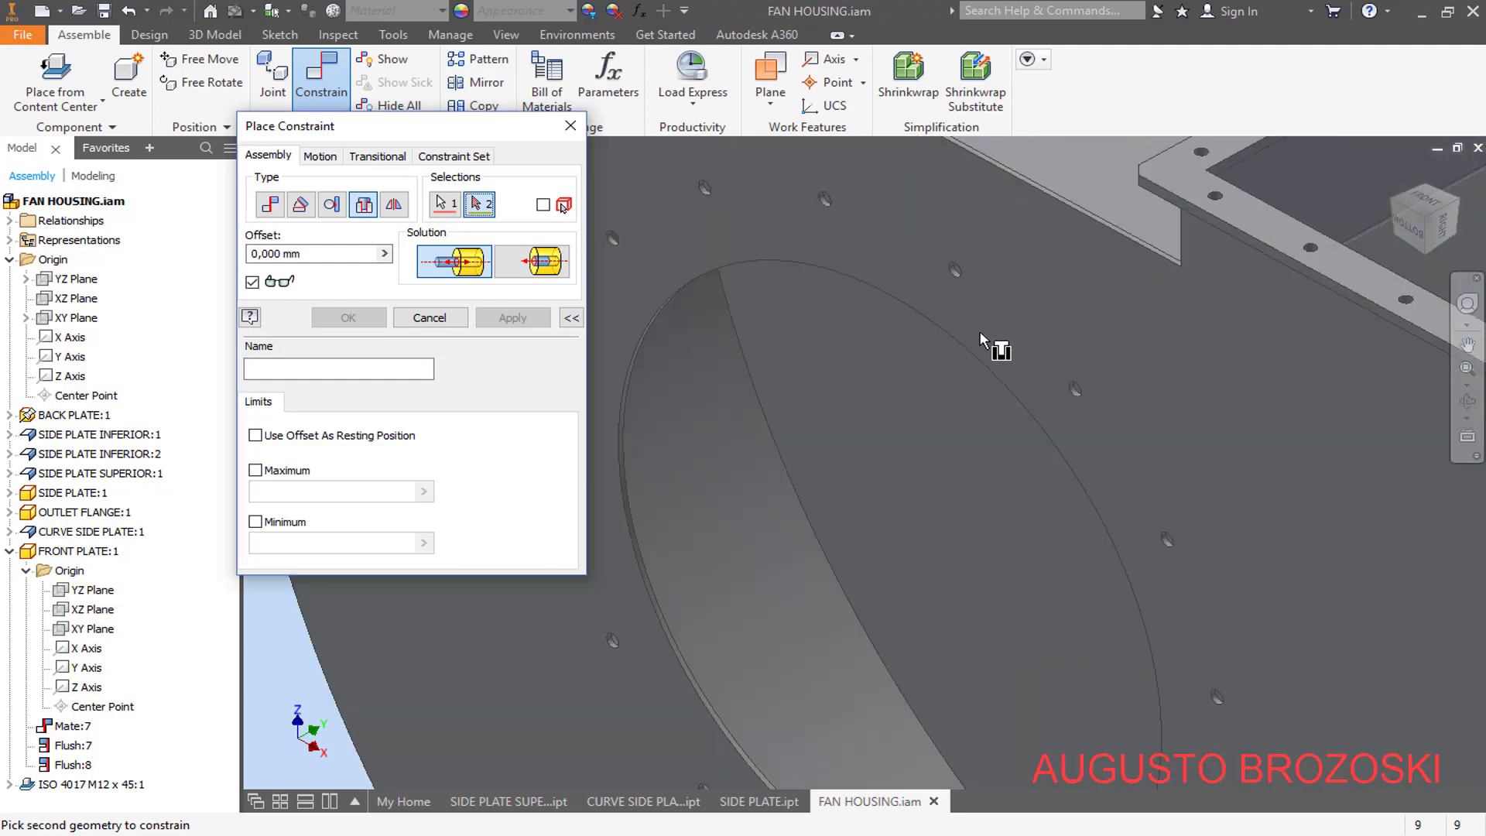
scroll(971, 363, down, 5)
scroll(962, 247, up, 5)
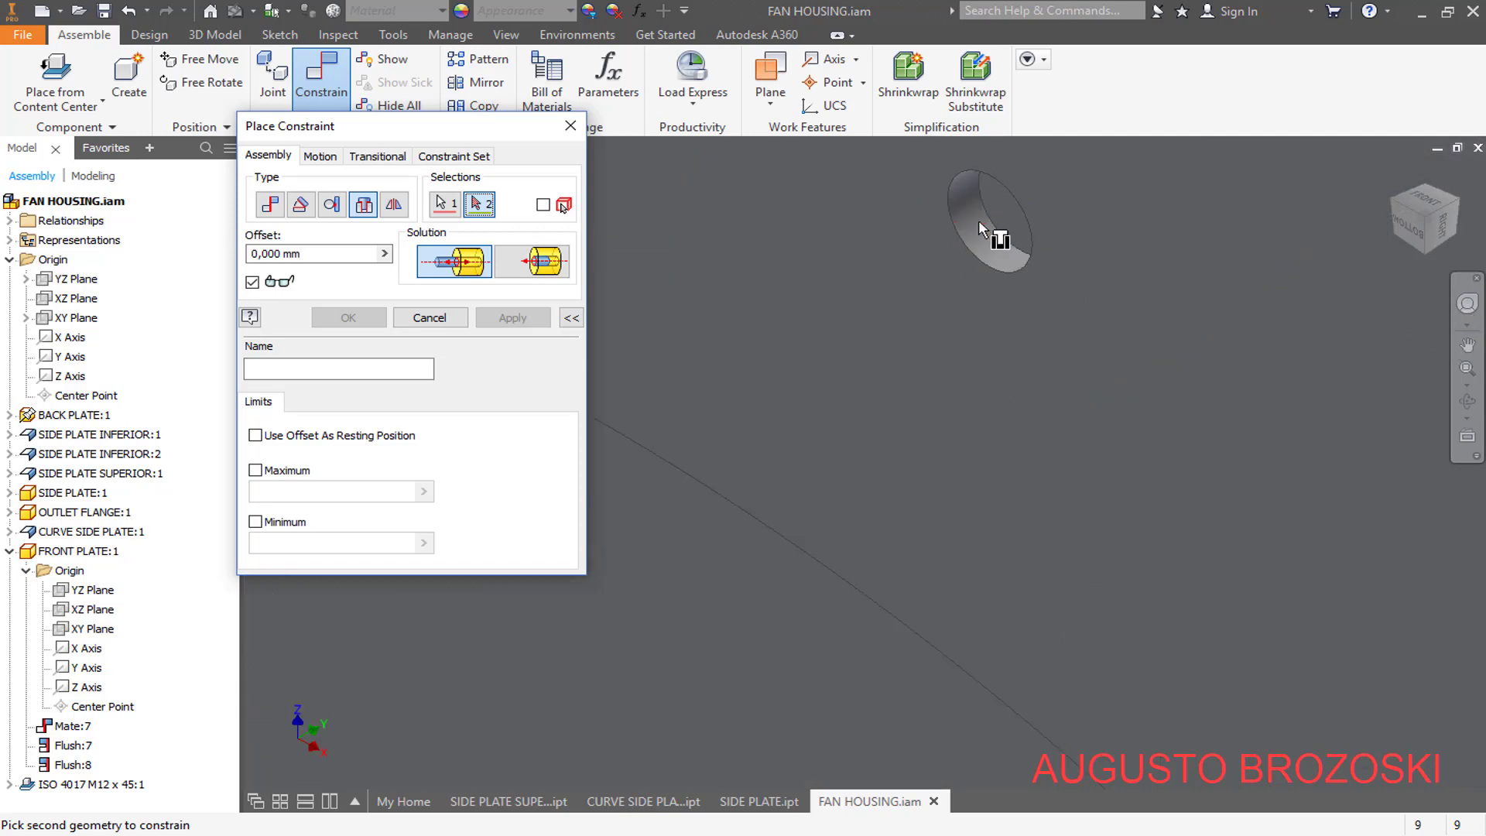
click(995, 217)
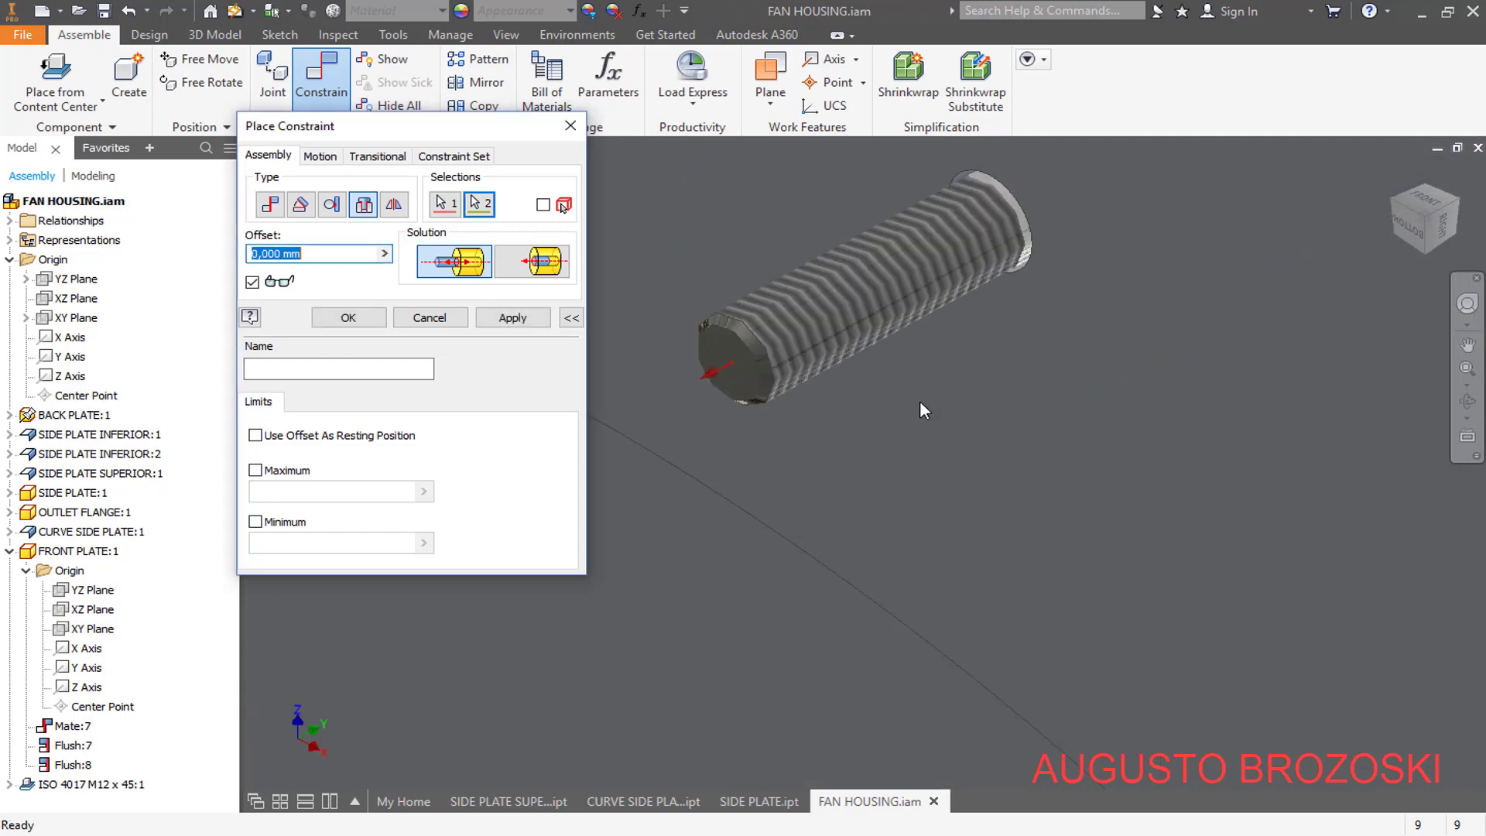
scroll(976, 361, down, 2)
scroll(976, 360, down, 4)
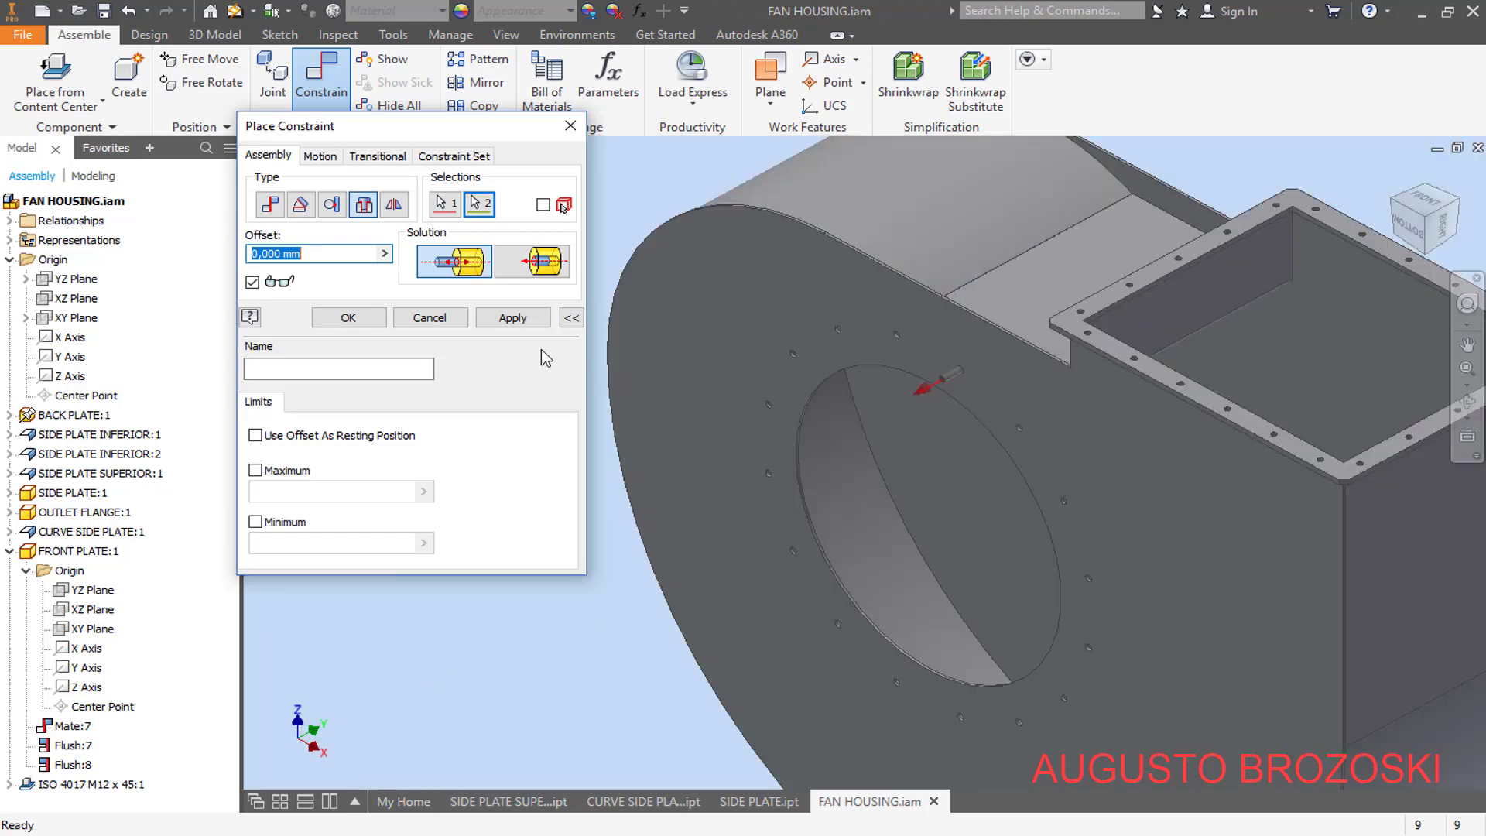
click(503, 320)
key(Escape)
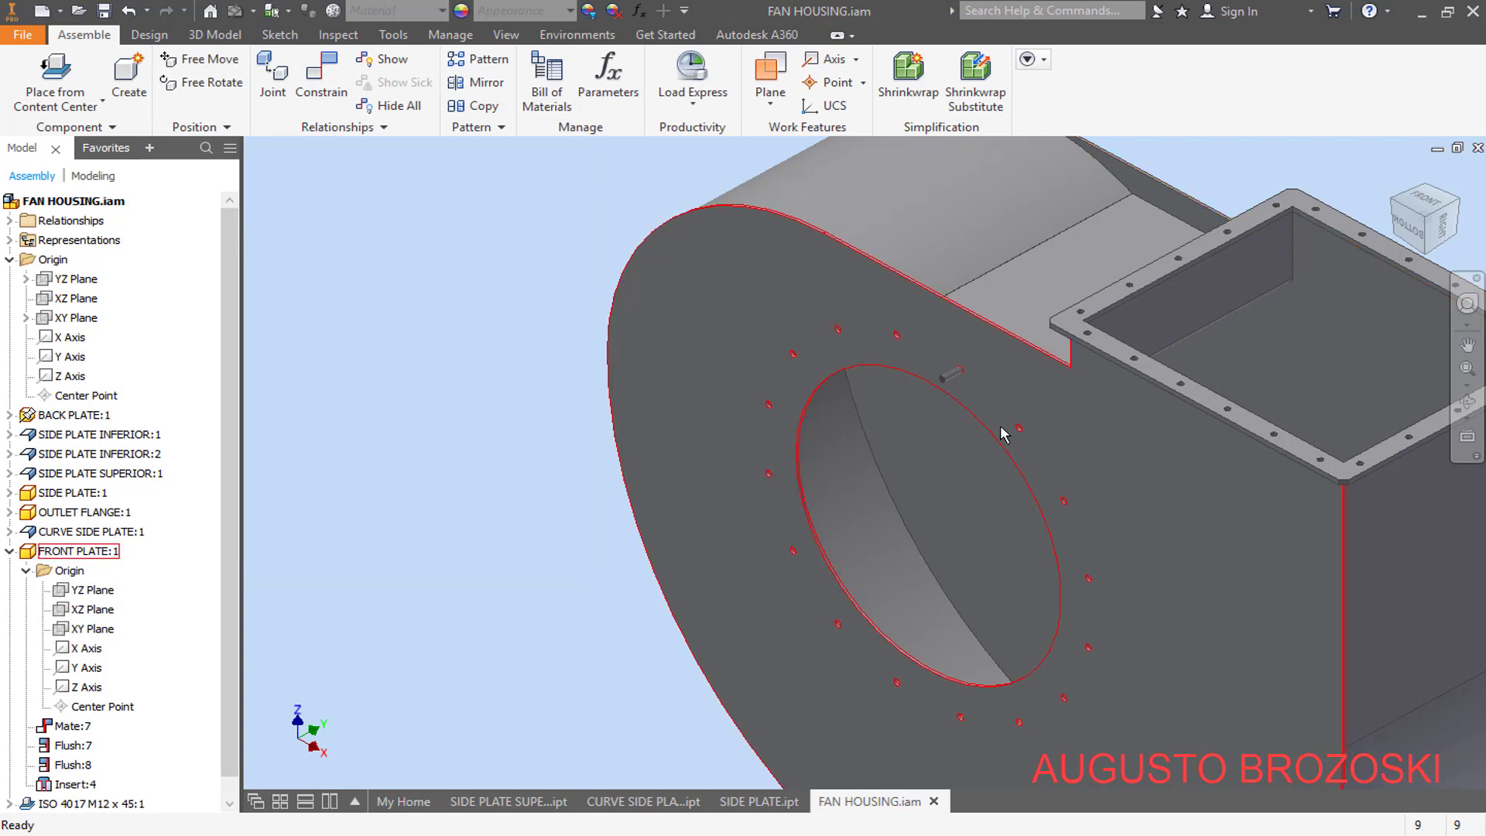
- Suppress the curve side plate to expose the bolt head inside the housing through the outlet opening
scroll(1014, 422, down, 3)
shift+middle_drag(1028, 402, 911, 400)
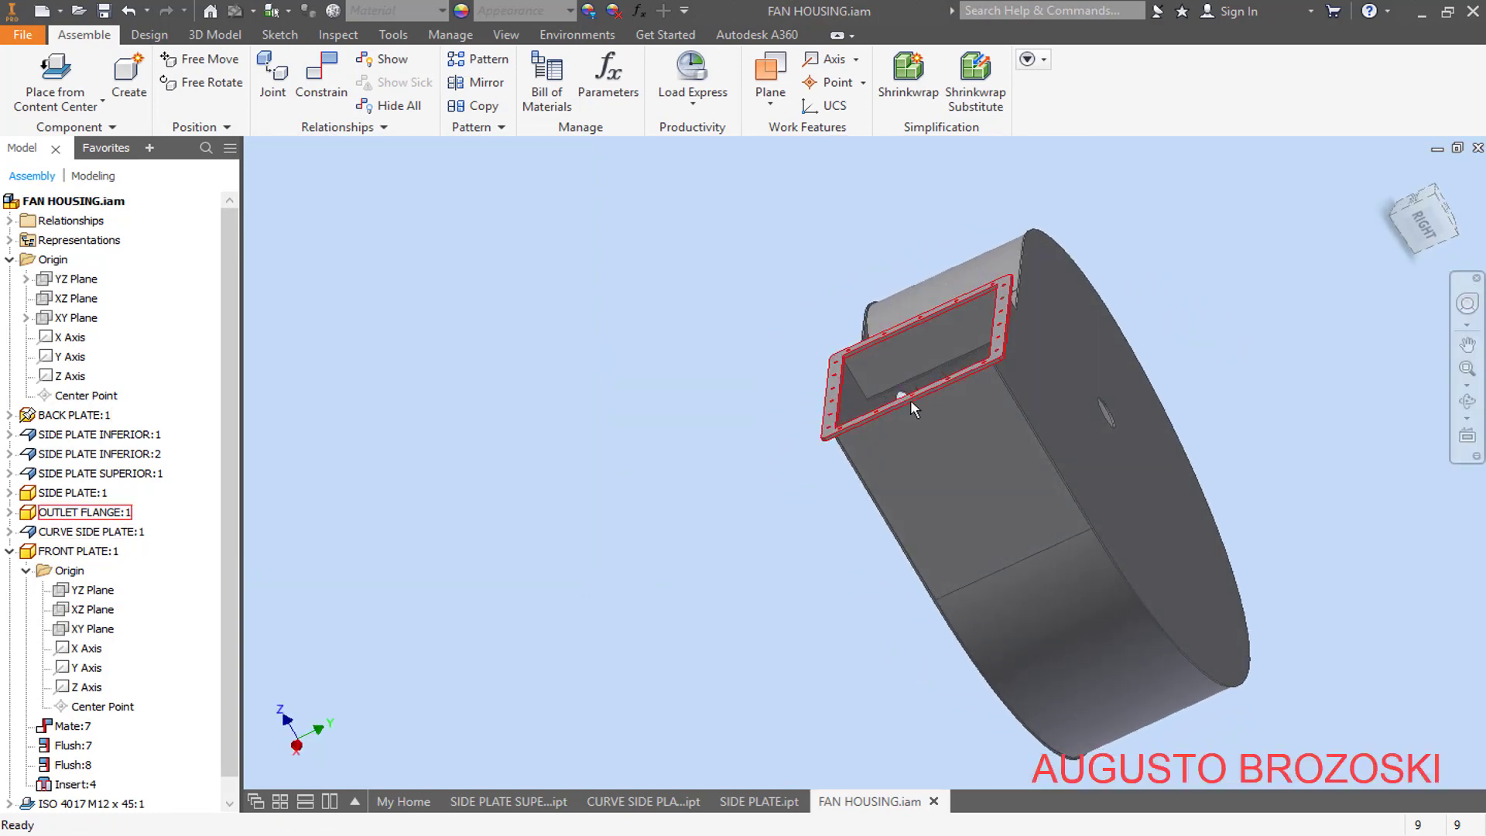
scroll(910, 399, up, 5)
scroll(907, 382, down, 4)
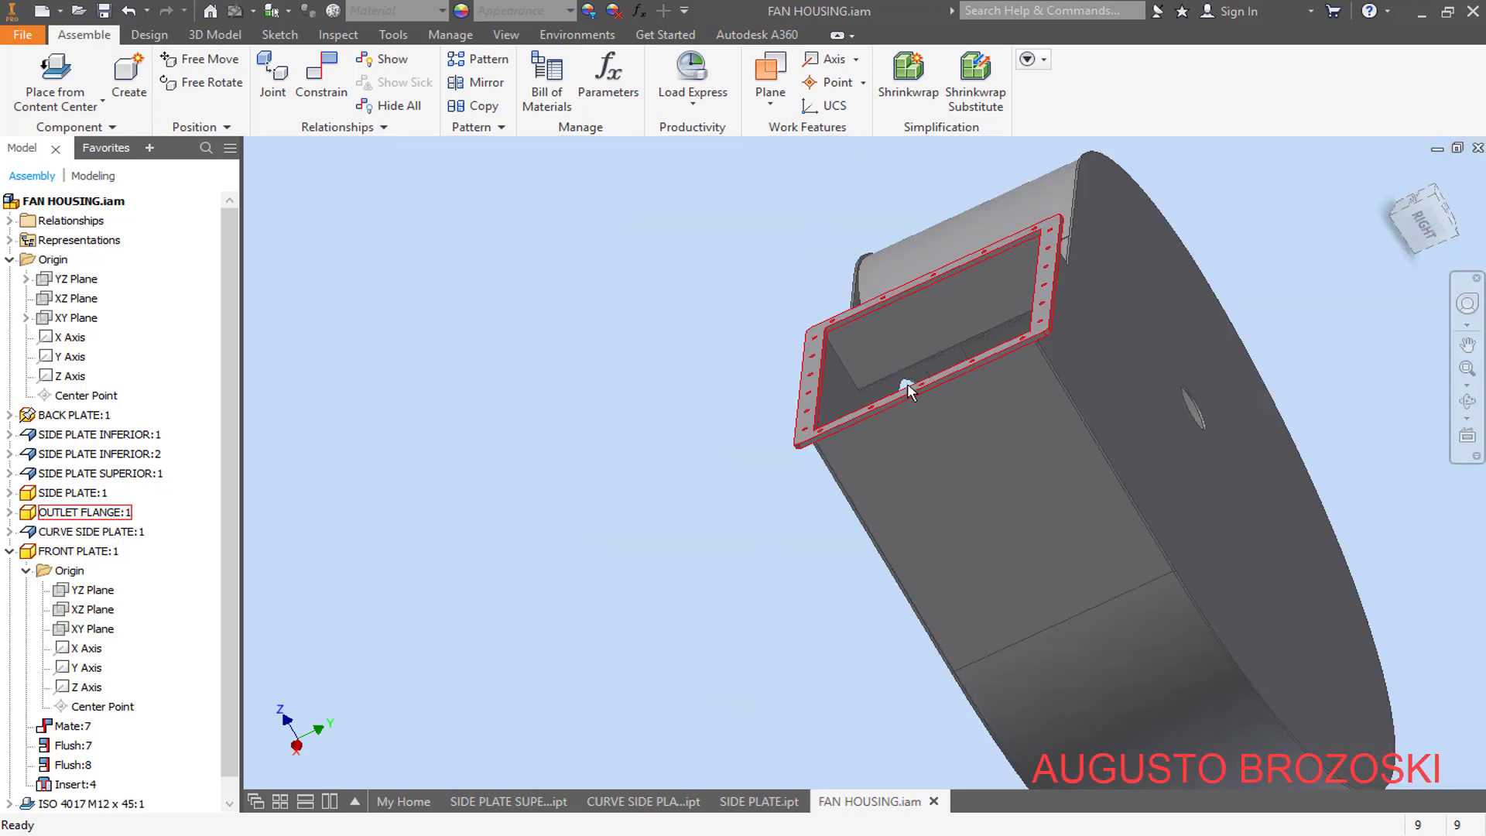
scroll(907, 342, up, 2)
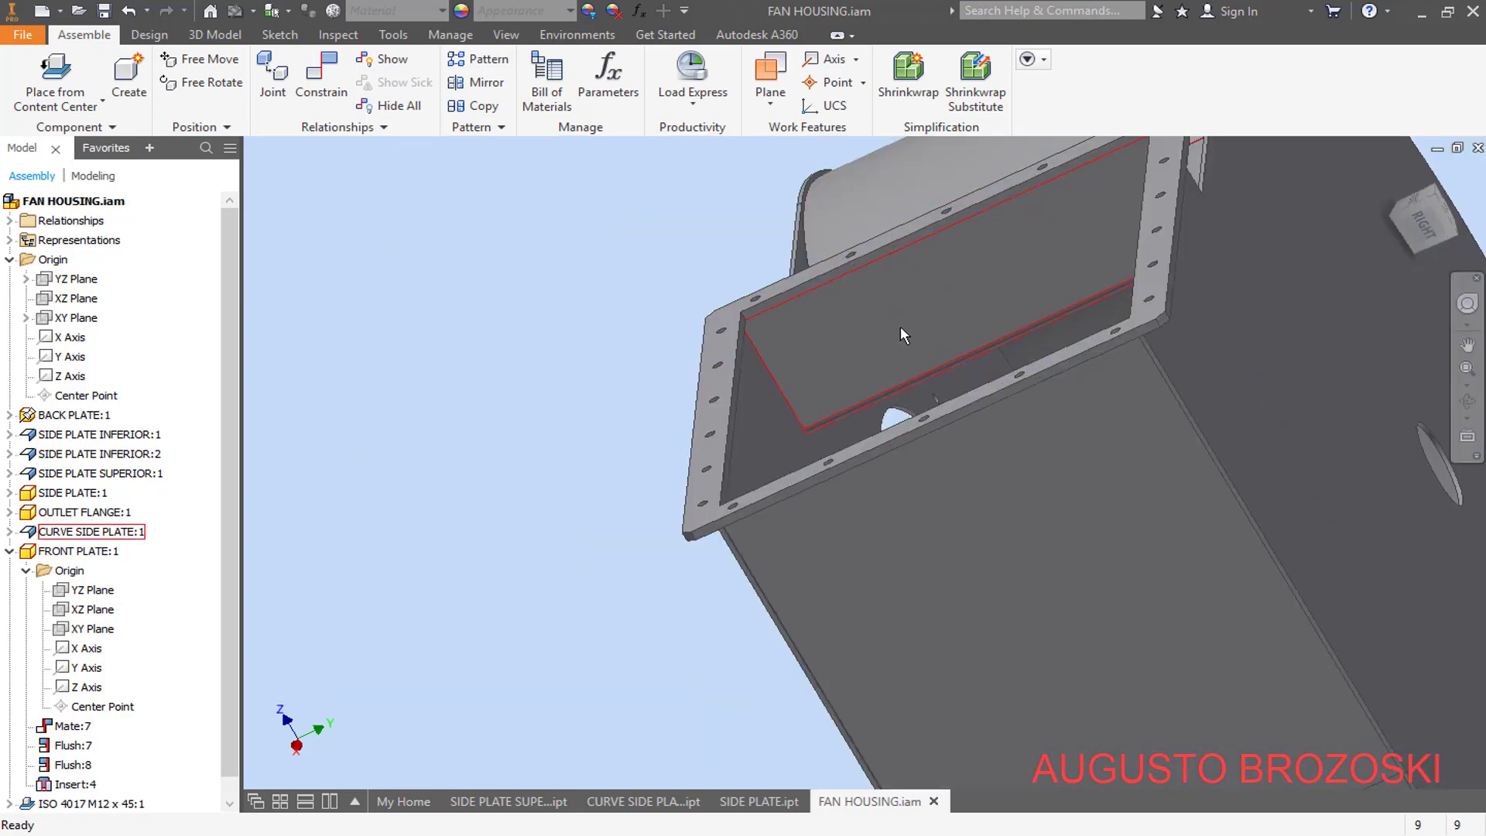
click(899, 327)
right_click(899, 326)
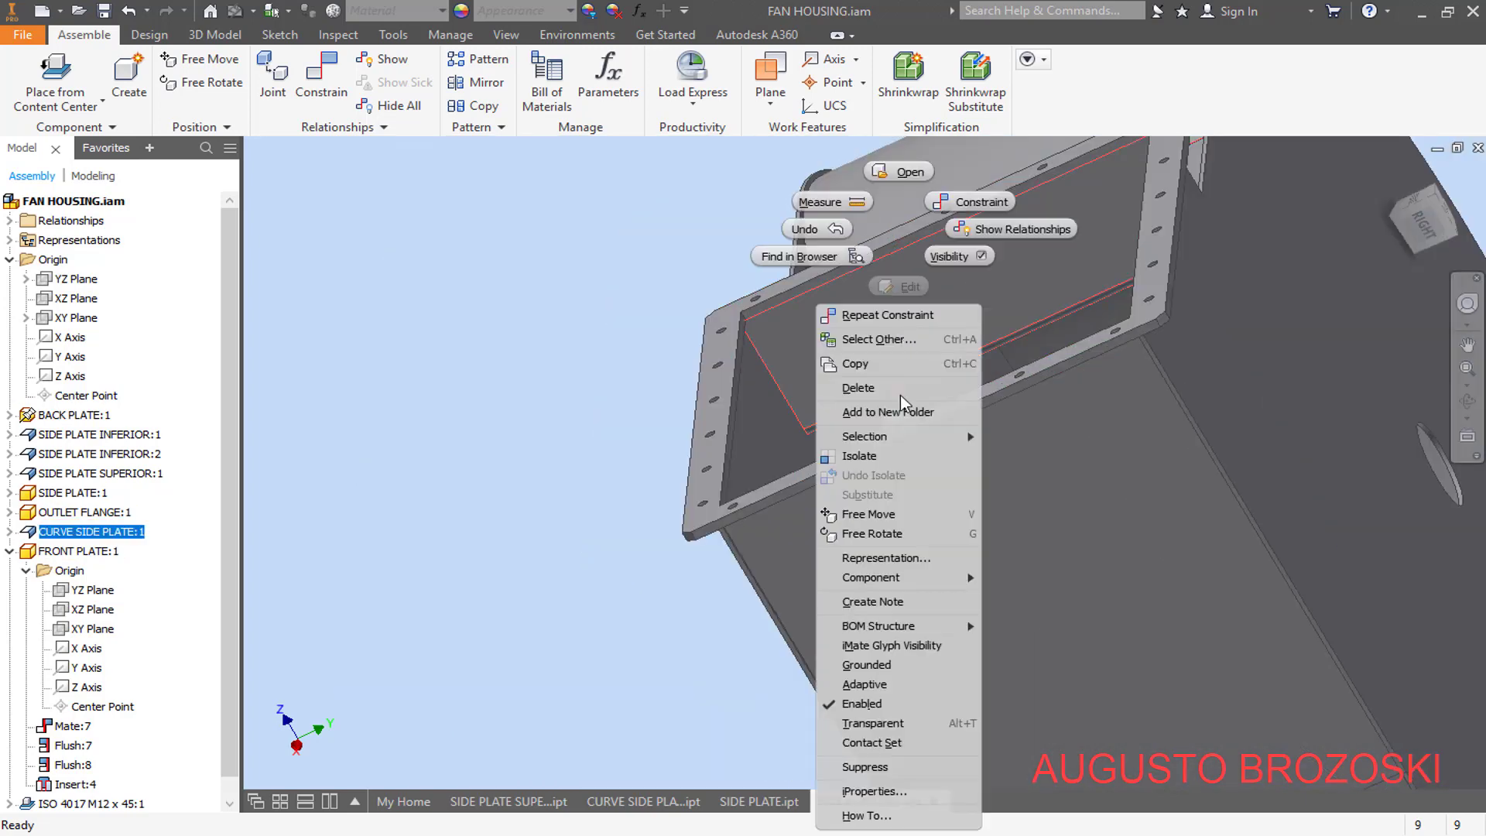
click(878, 757)
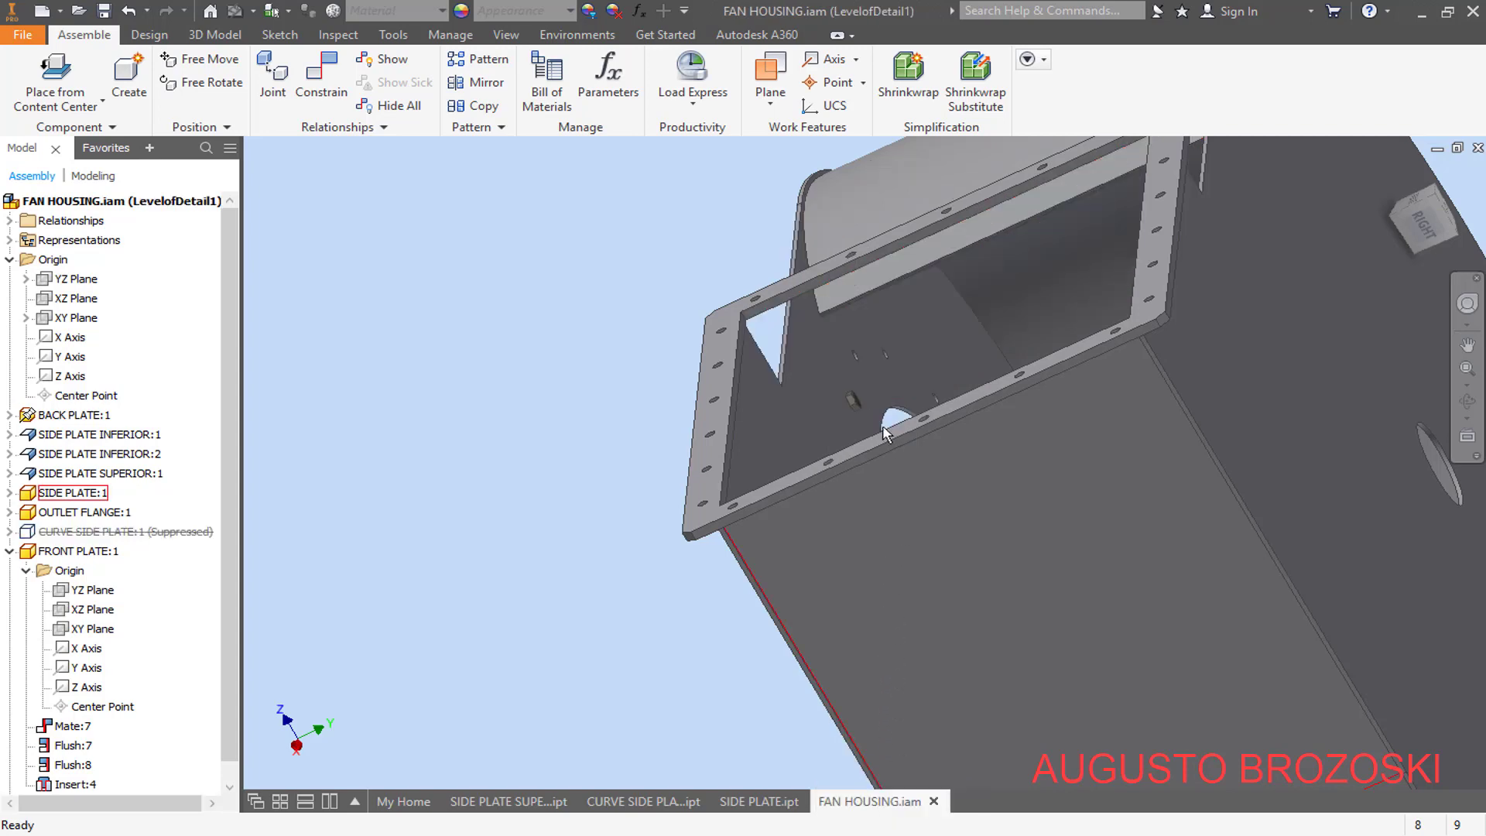
scroll(870, 387, up, 6)
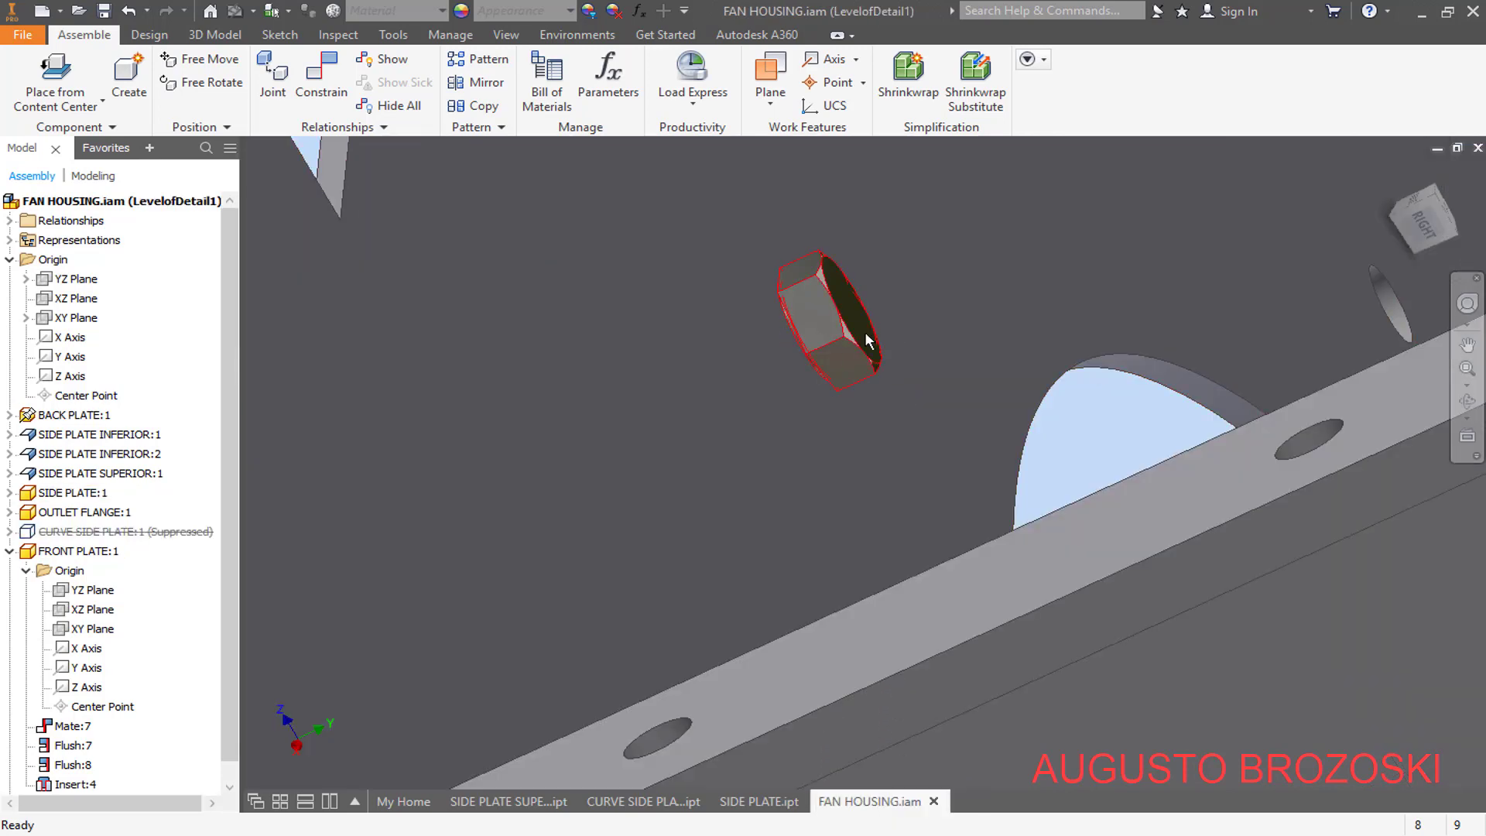
- Unsuppress the curve side plate and collapse the expanded front plate and origin entries in the assembly tree
mouse_move(867, 341)
shift+middle_down()
mouse_move(849, 359)
mouse_move(889, 355)
mouse_move(856, 365)
shift+middle_up()
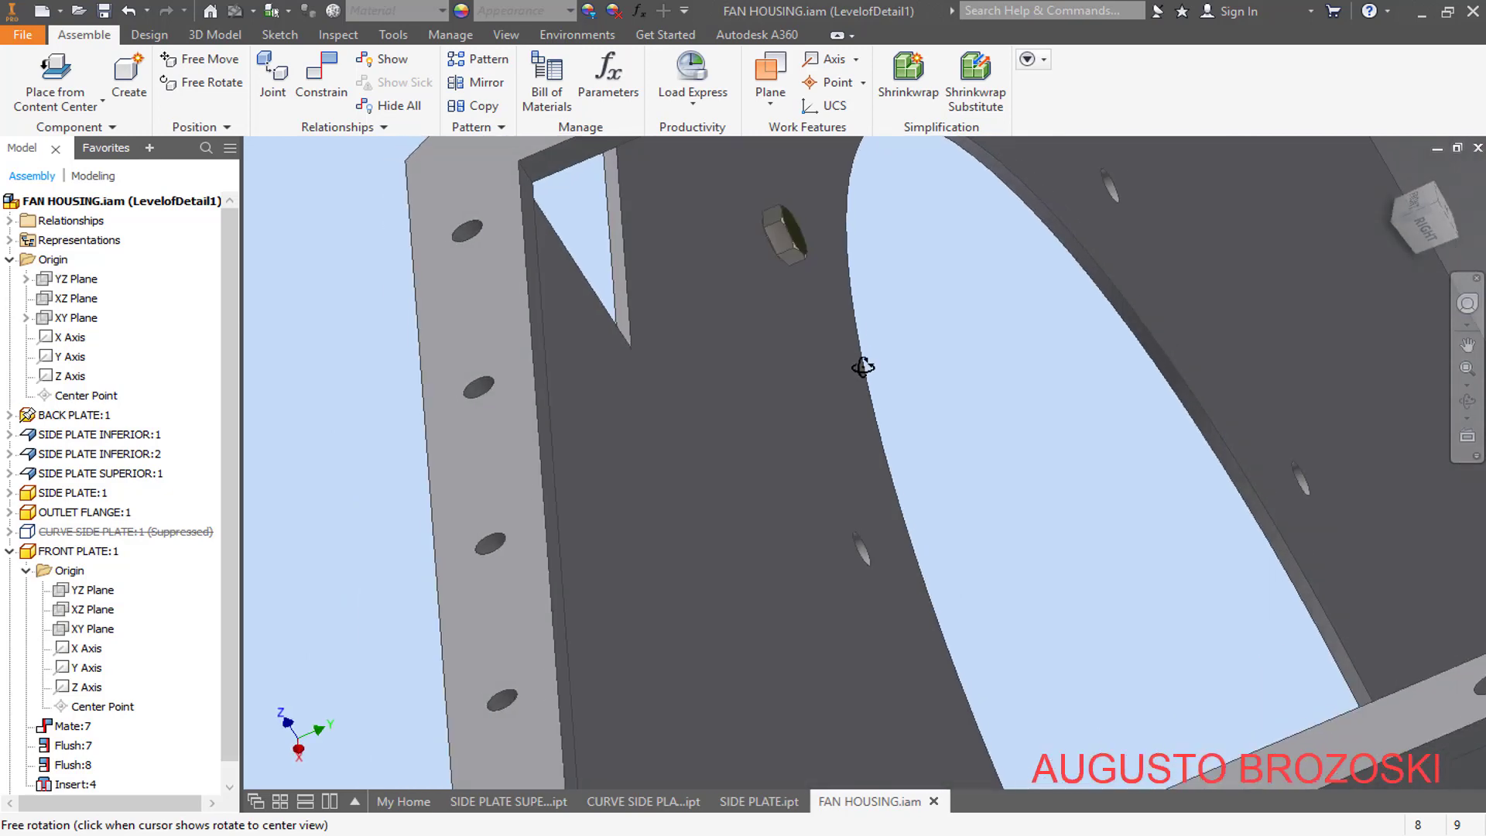
right_click(83, 534)
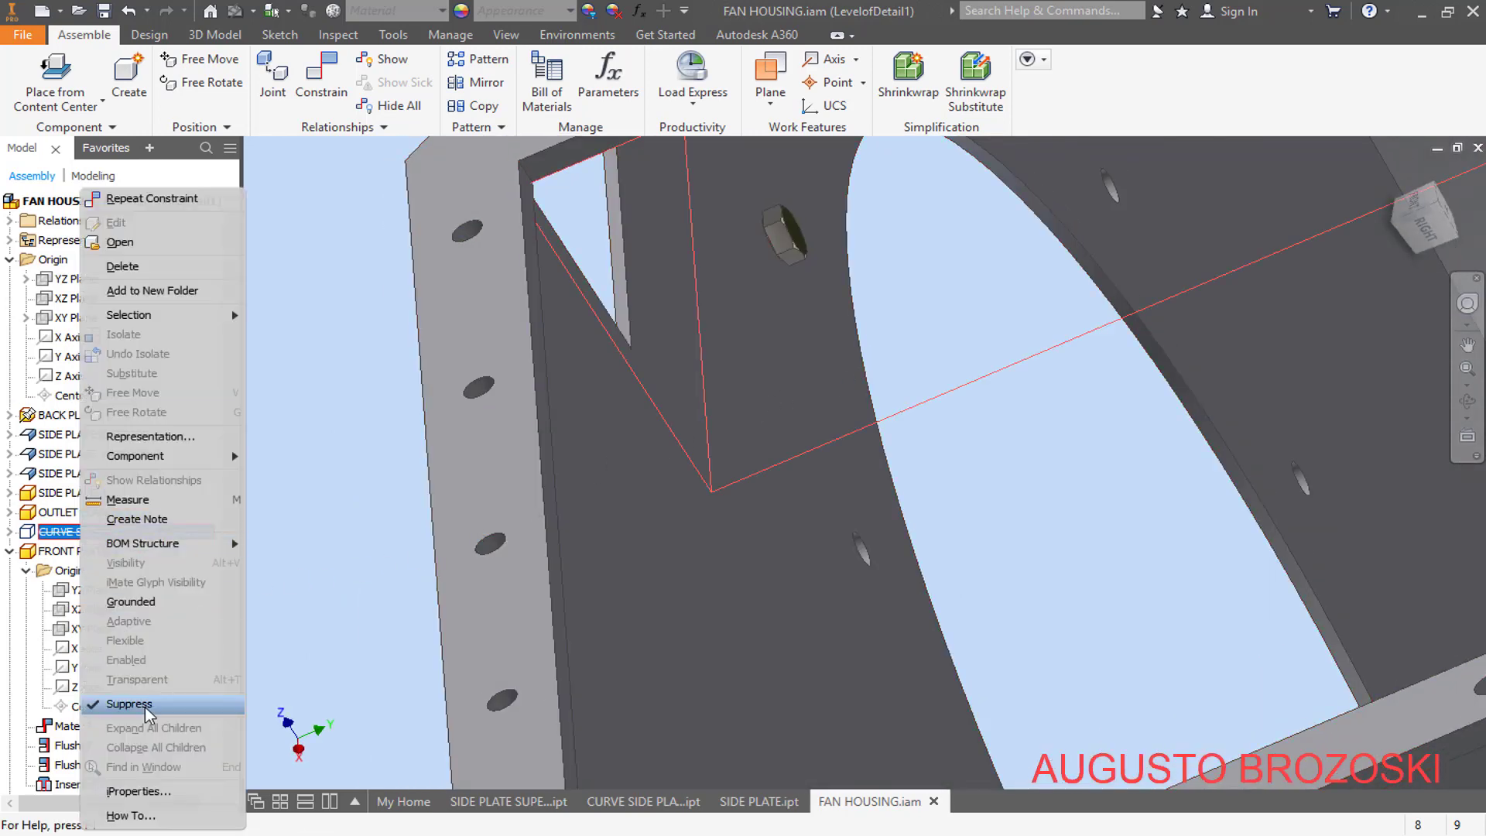
click(147, 704)
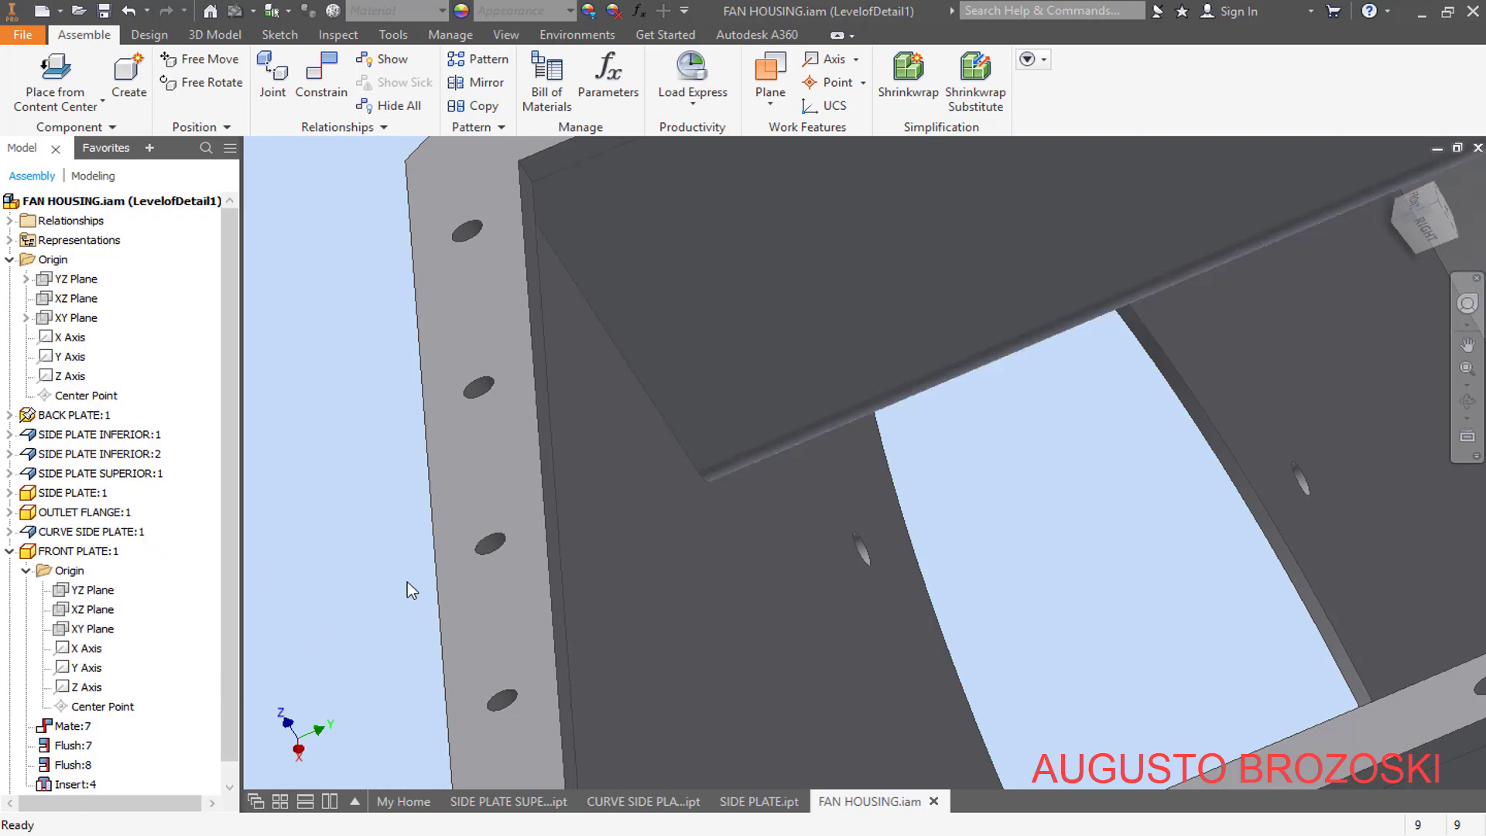
click(9, 551)
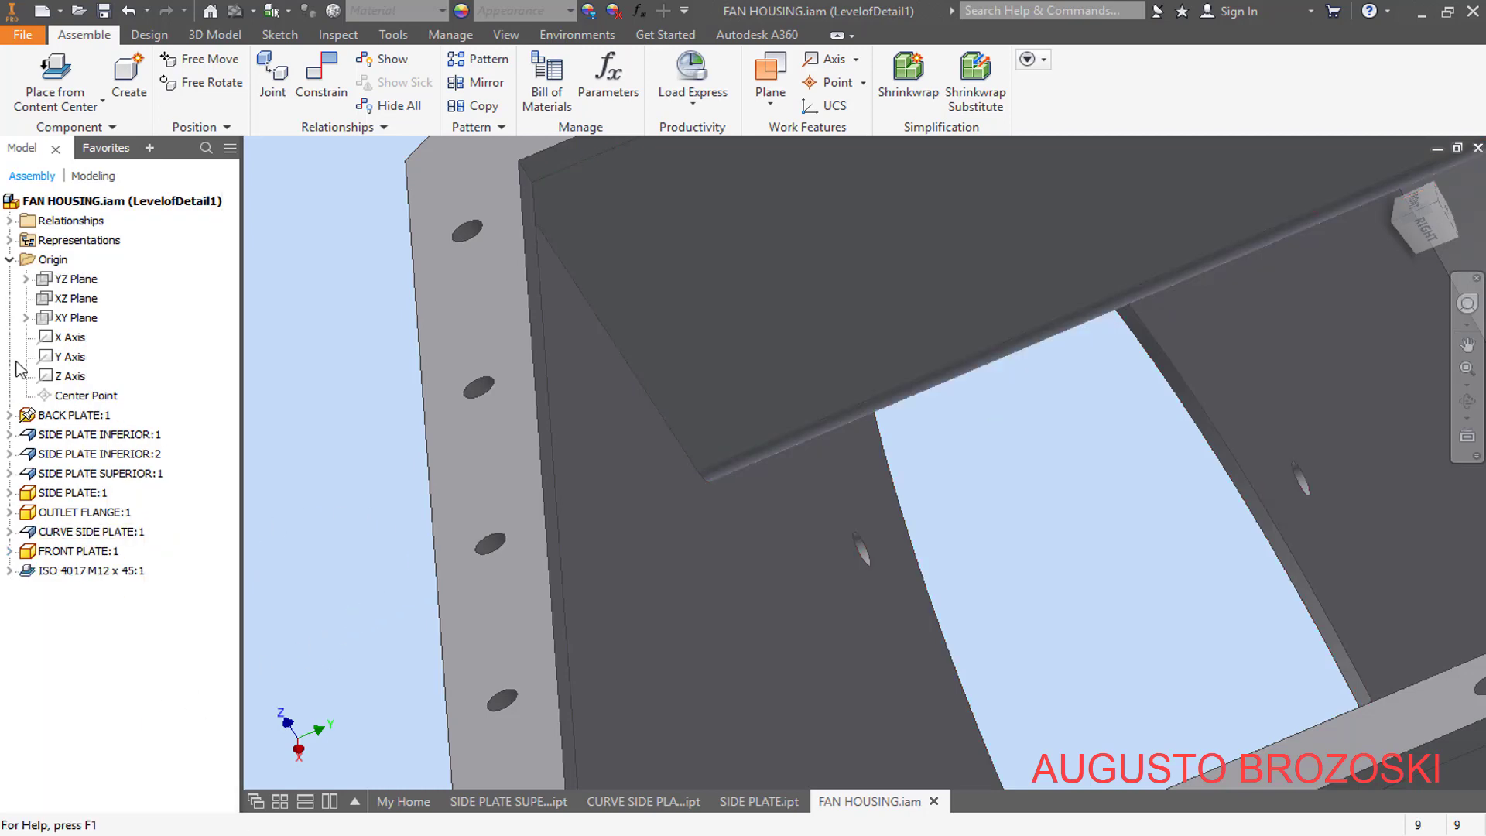
click(9, 260)
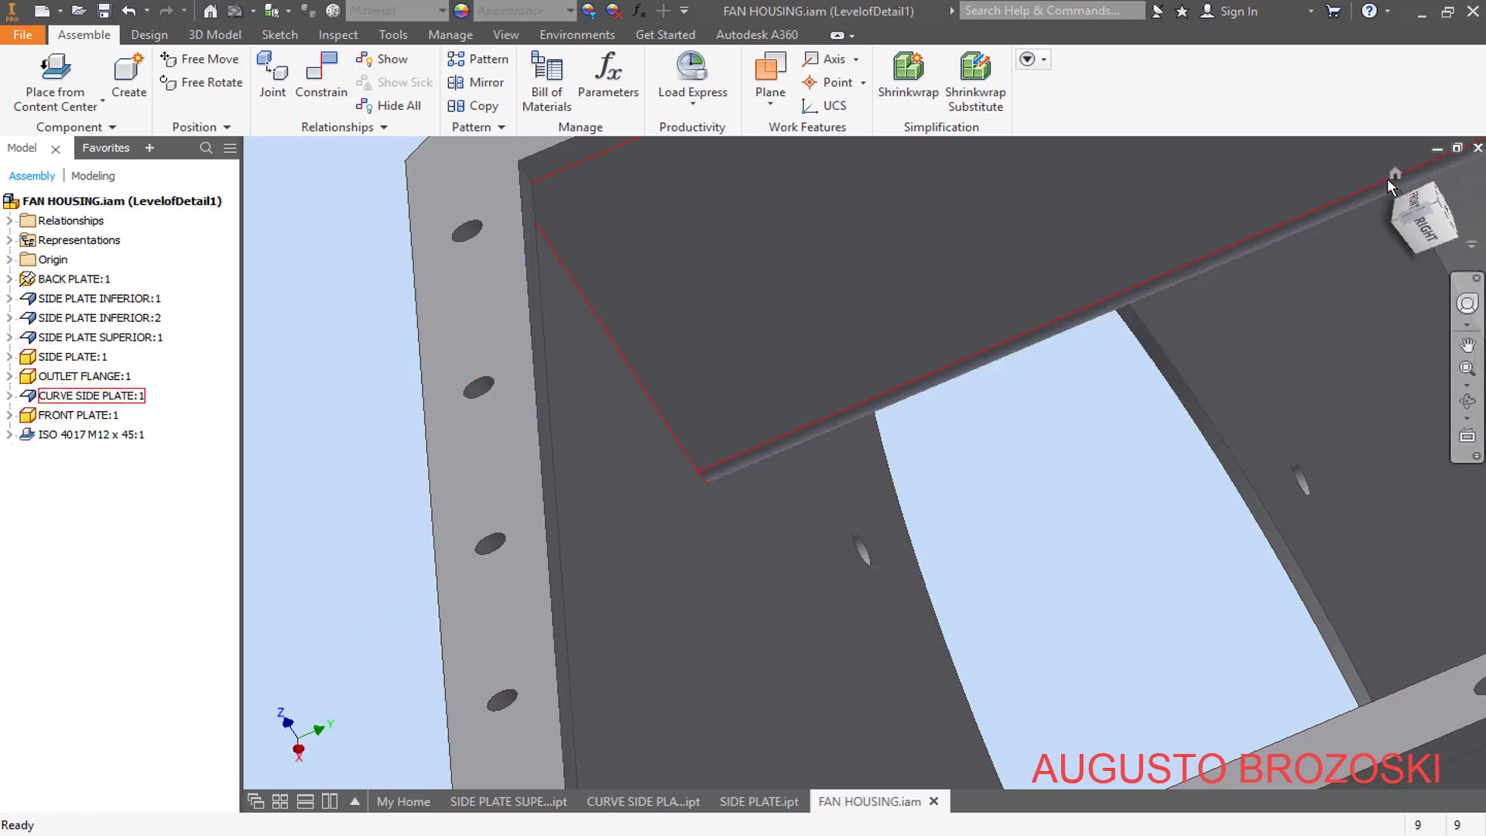
- Restore the home view and save the assembly, keeping the level of detail changes under the name LevelofDetail1
click(1391, 174)
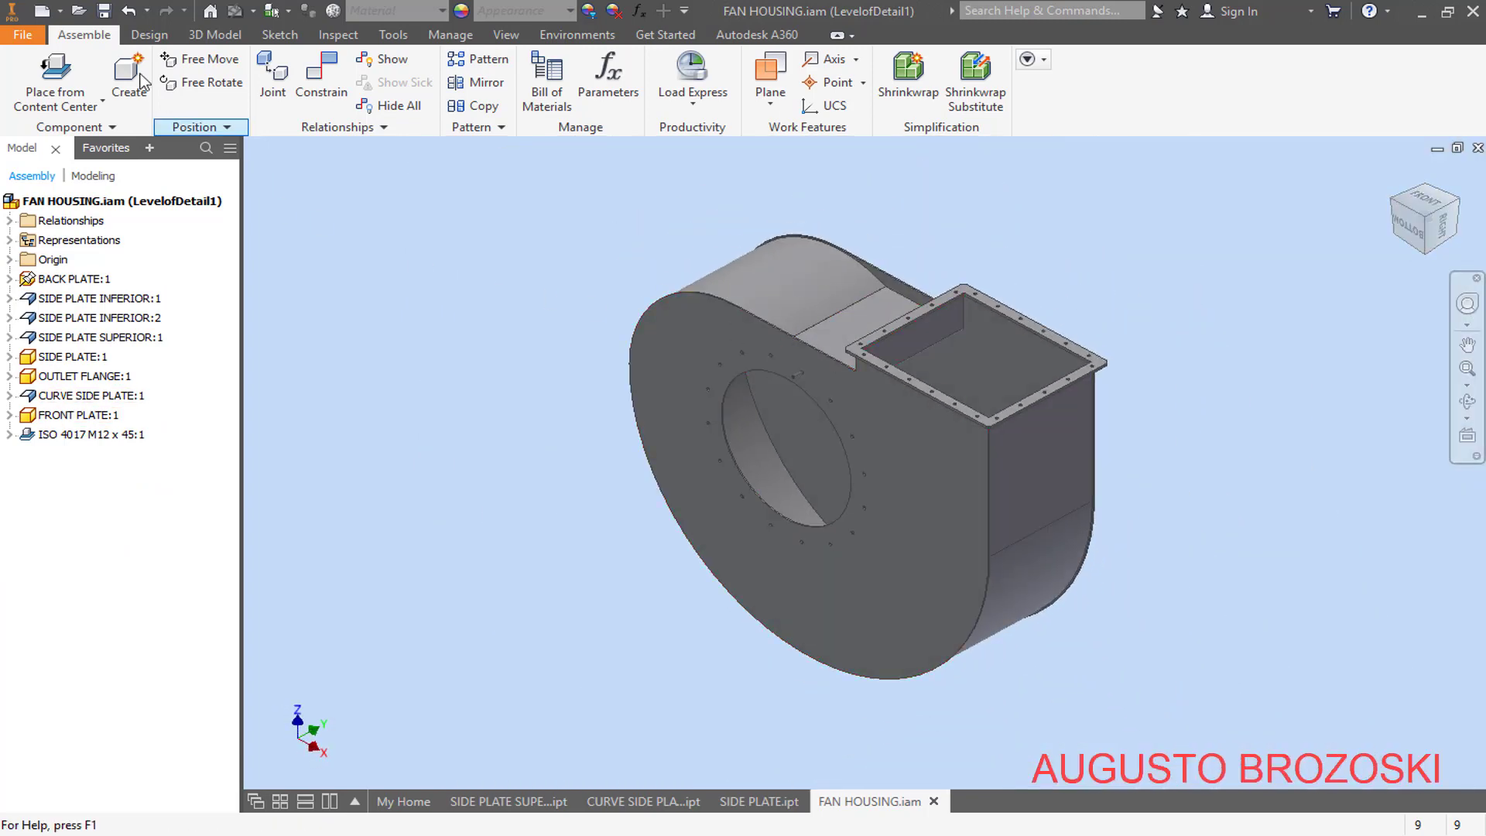
click(103, 11)
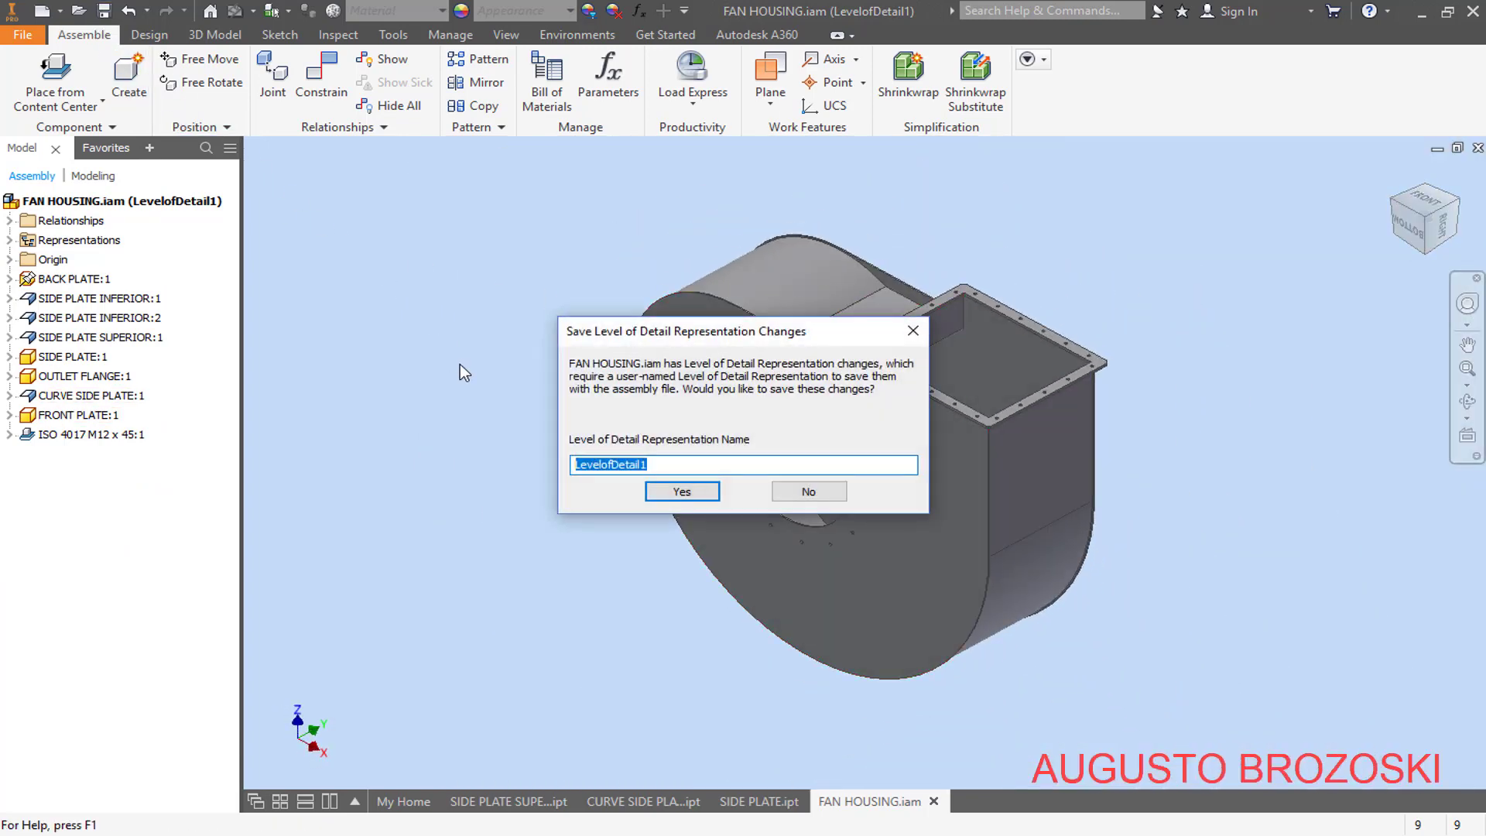
click(691, 491)
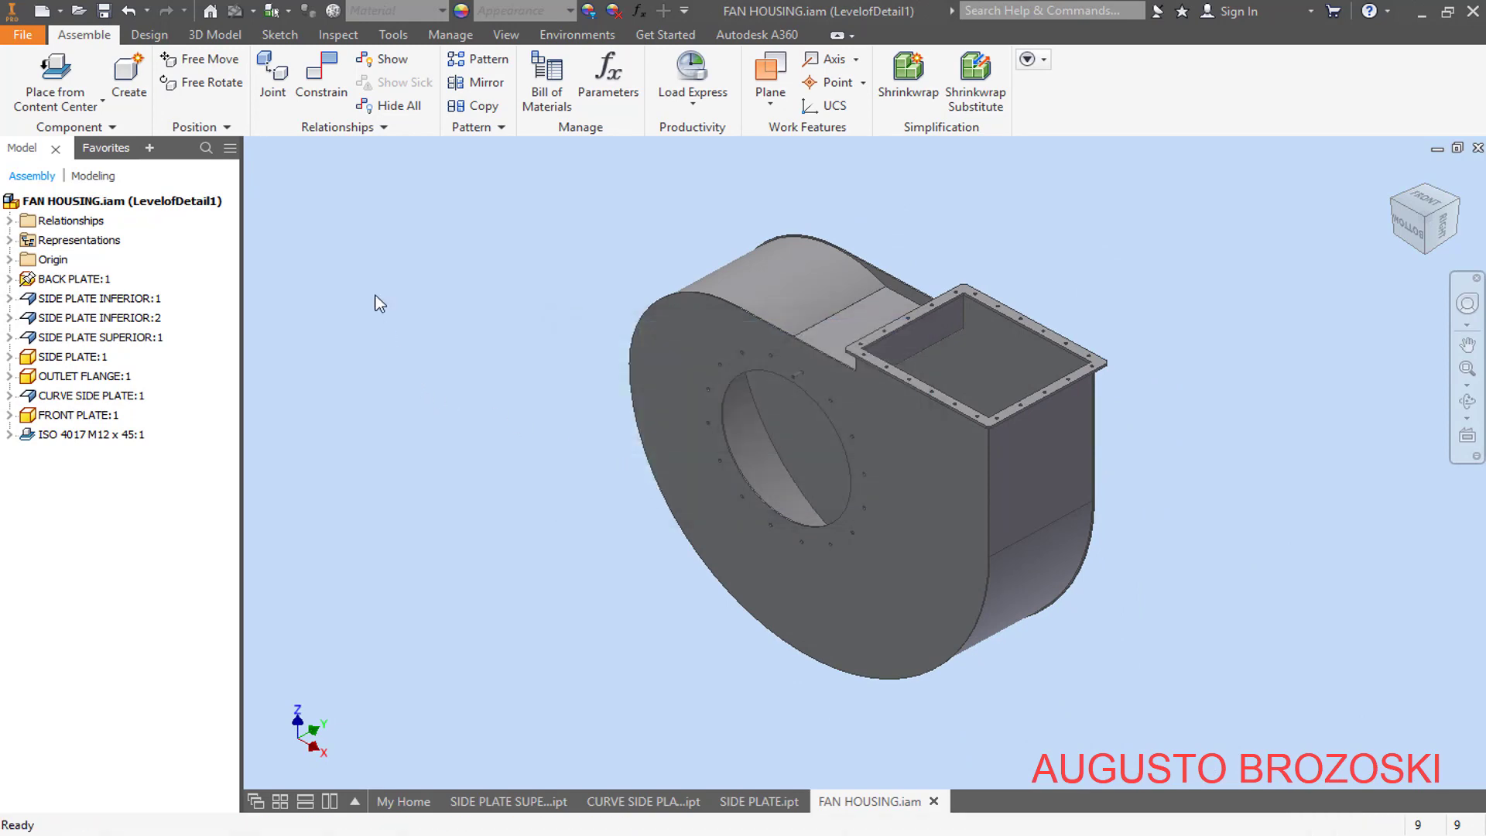
- With Master activated as the level of detail, delete LevelofDetail1 and save the assembly
click(9, 241)
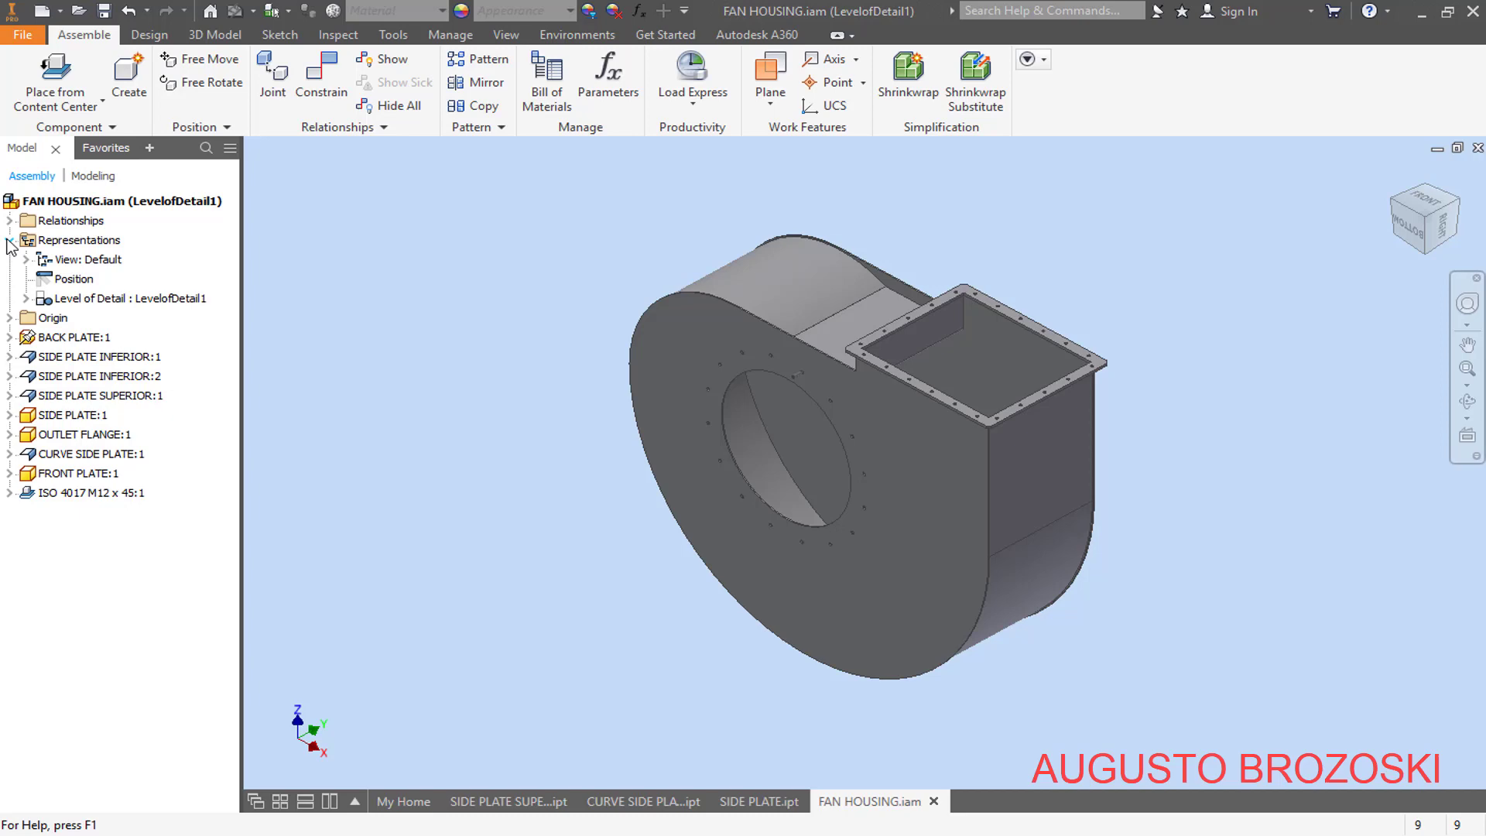
click(26, 299)
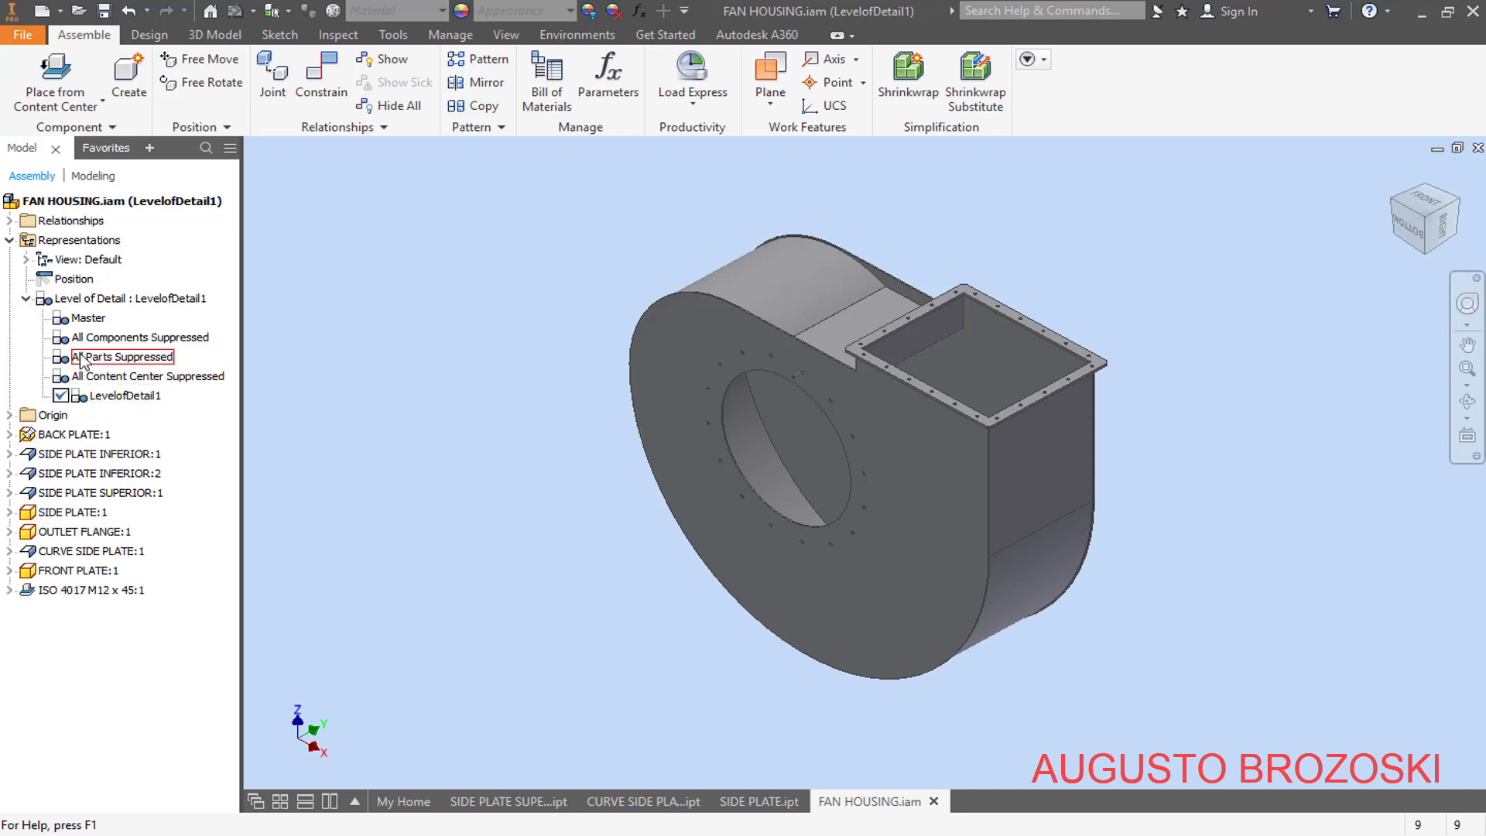
double_click(93, 321)
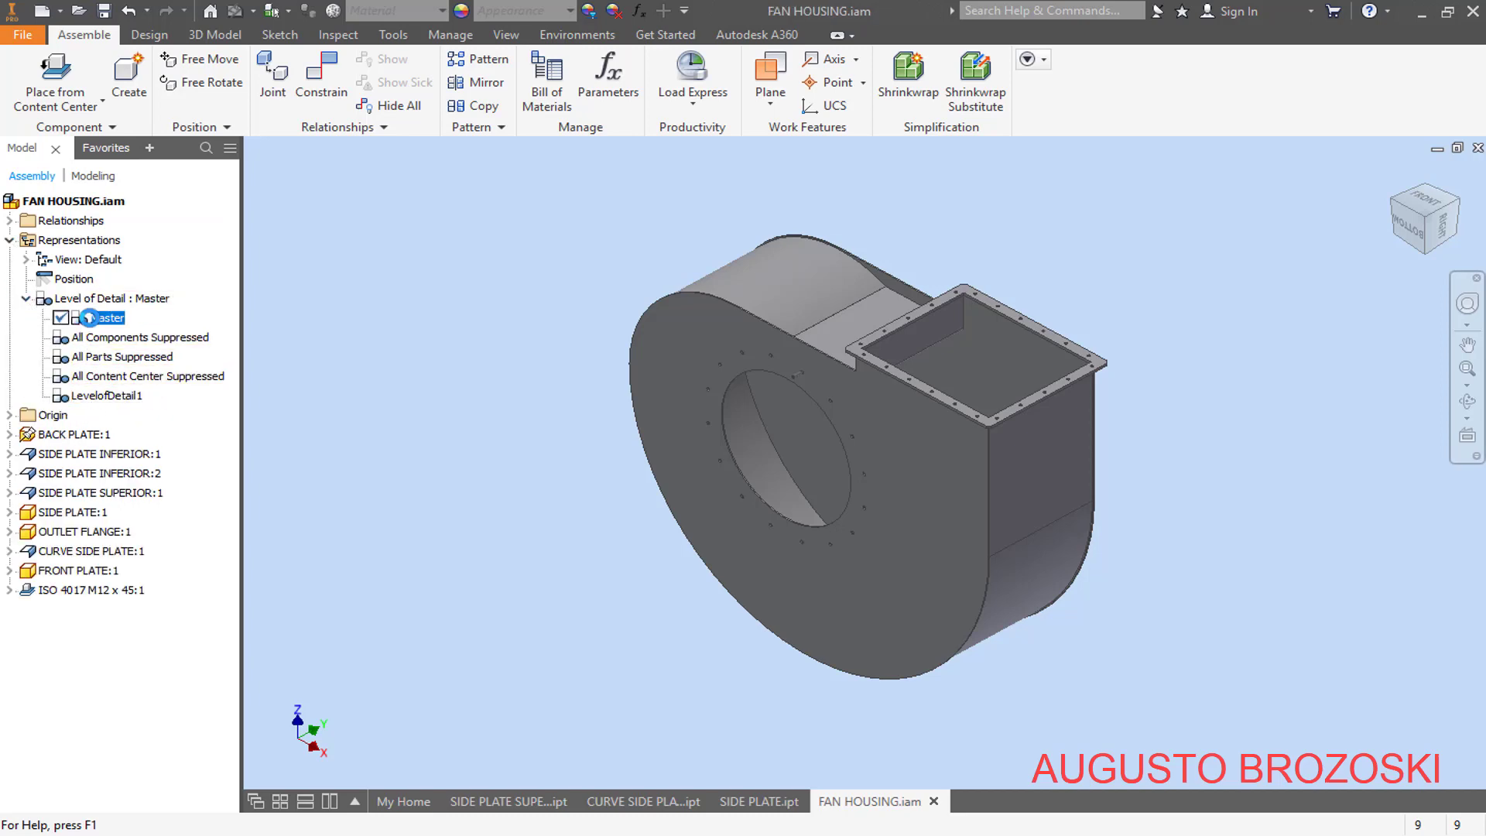
right_click(109, 396)
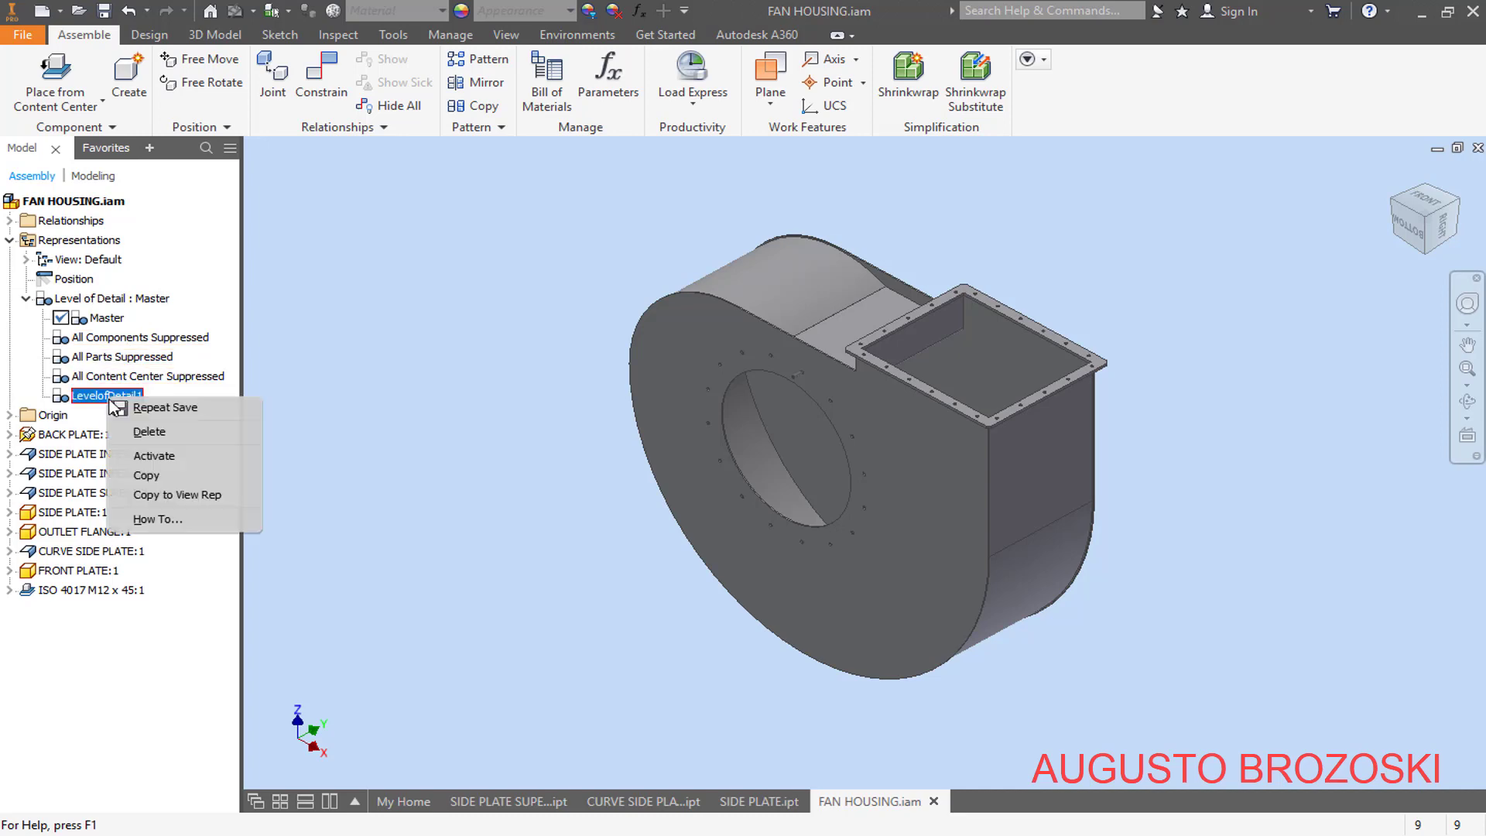
click(149, 432)
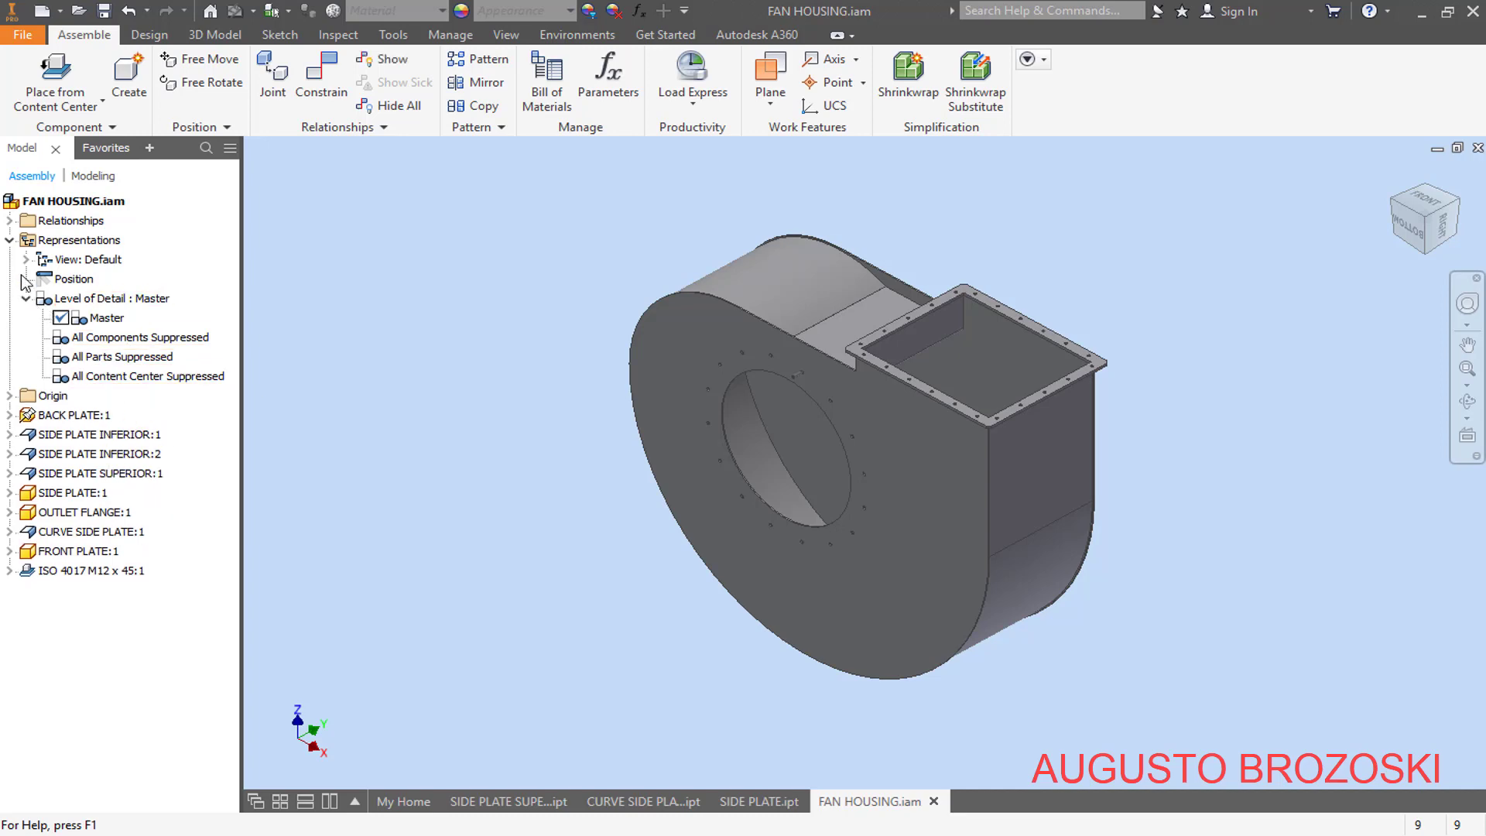
click(10, 241)
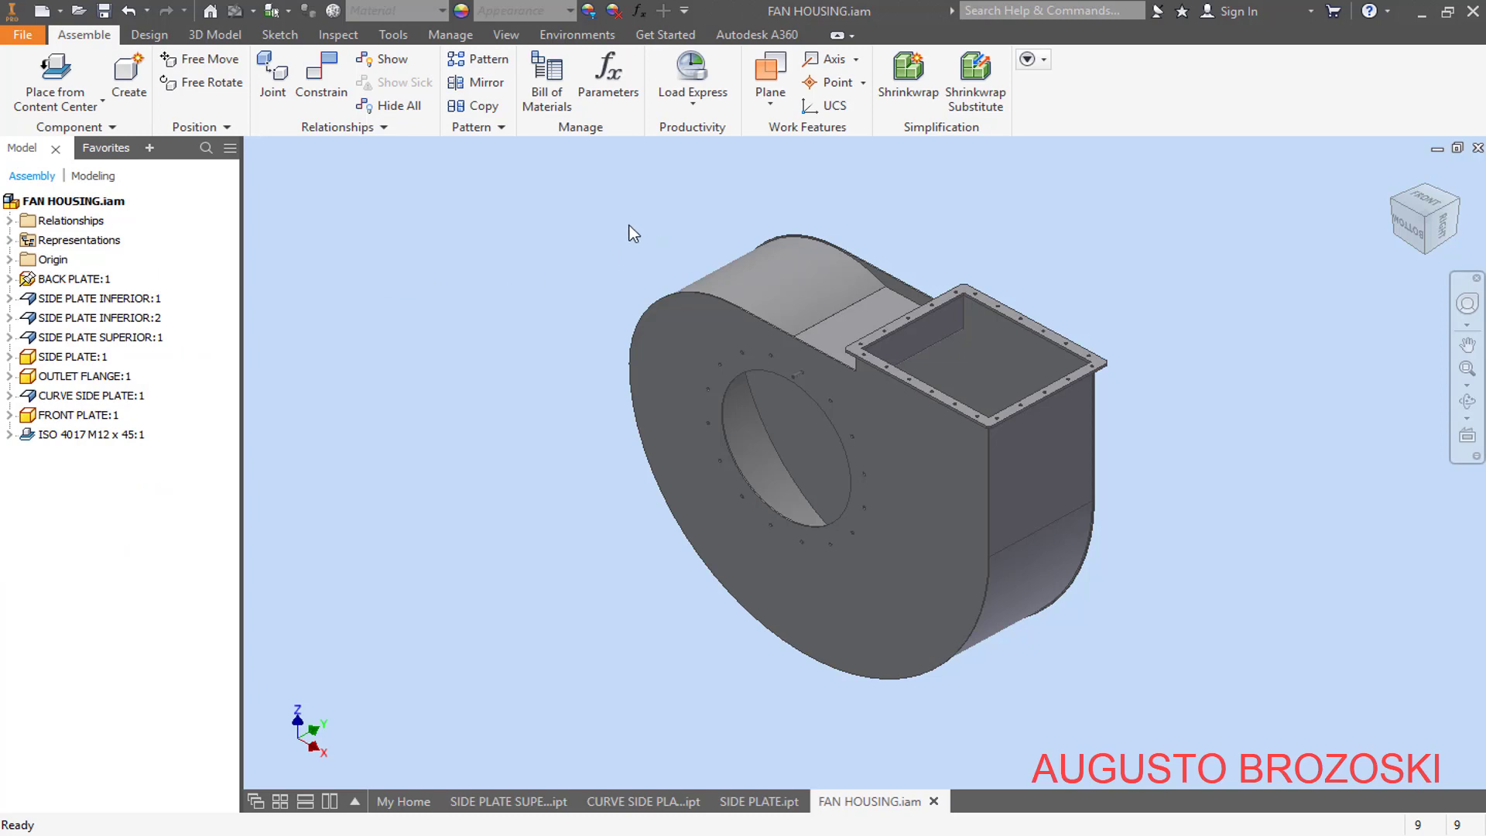
click(104, 10)
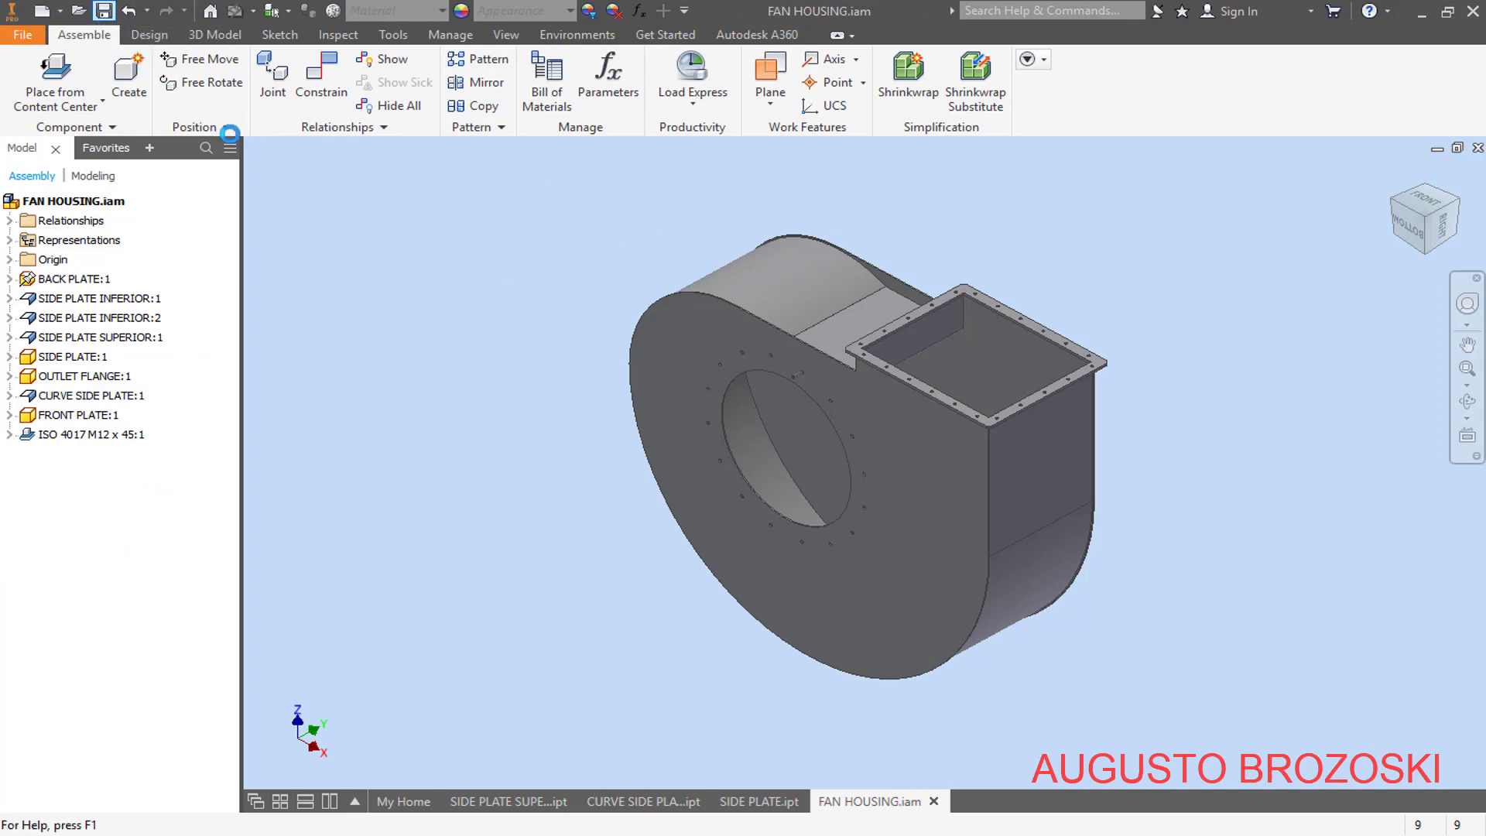
- Set up a circular component pattern of the ISO 4017 M12 x 45 bolt around the assembly's Y axis
scroll(813, 445, down, 3)
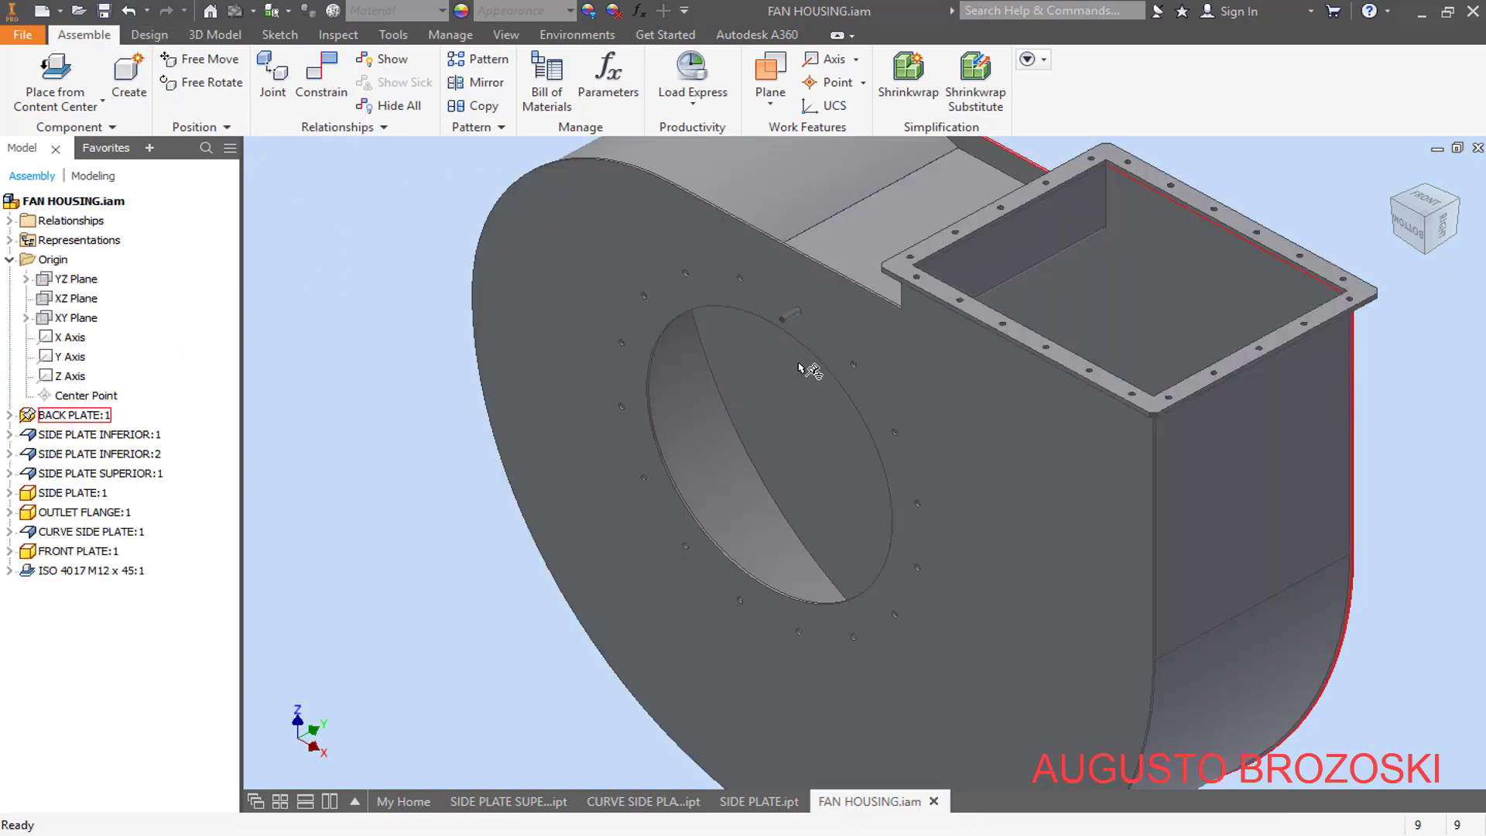
click(478, 61)
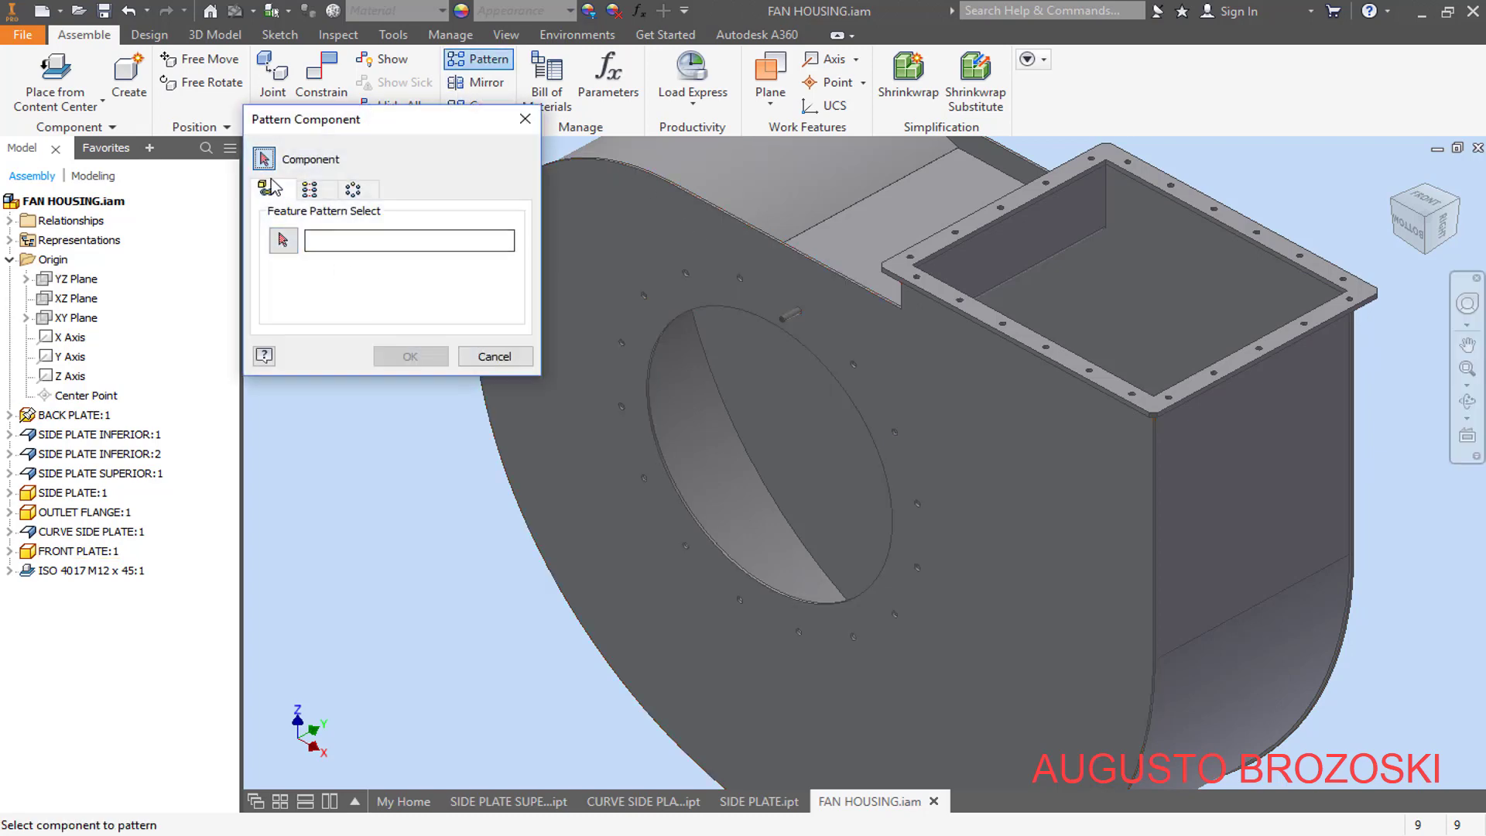
click(784, 320)
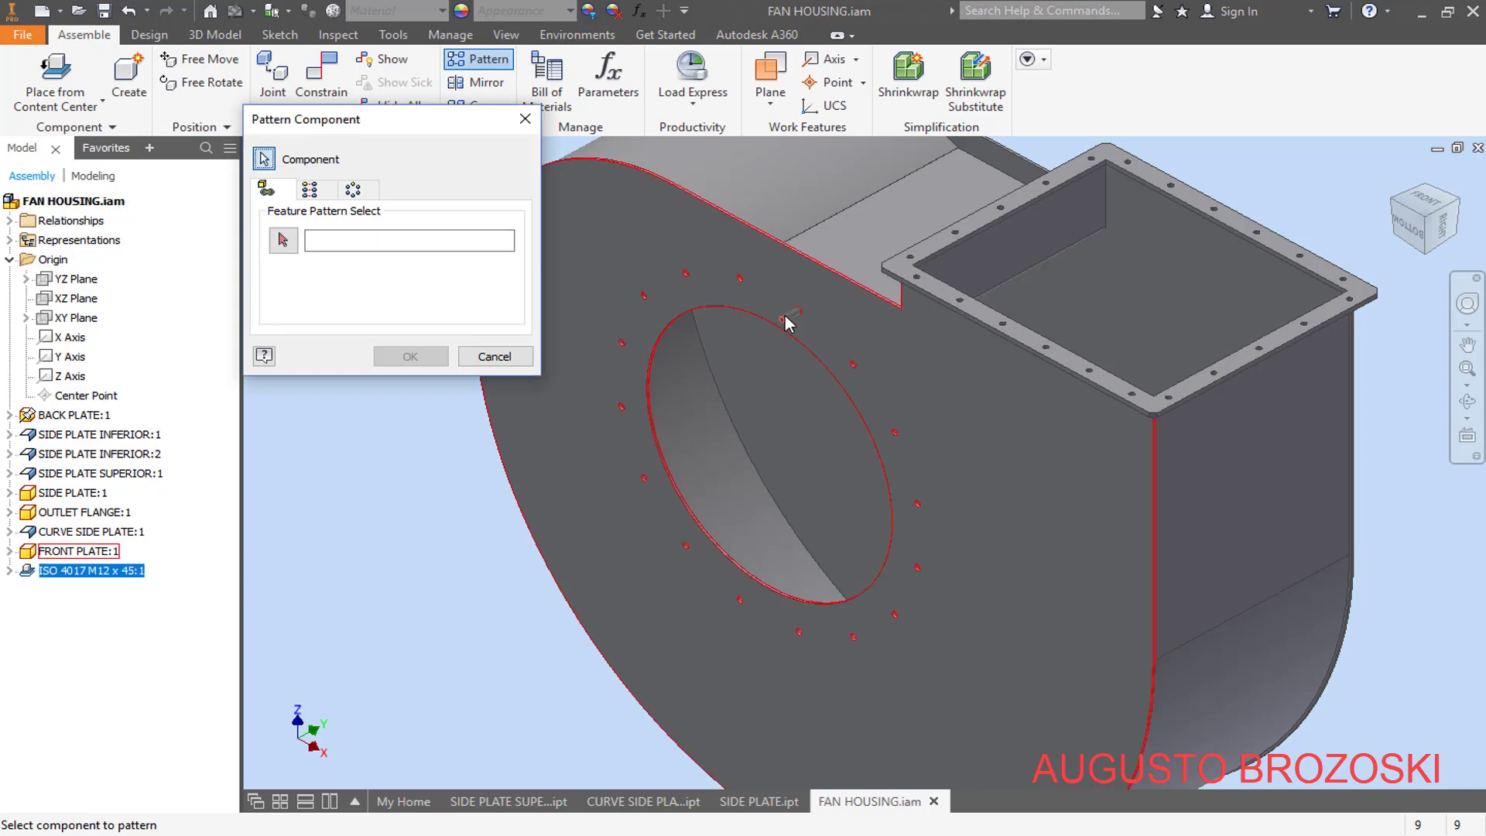
click(351, 187)
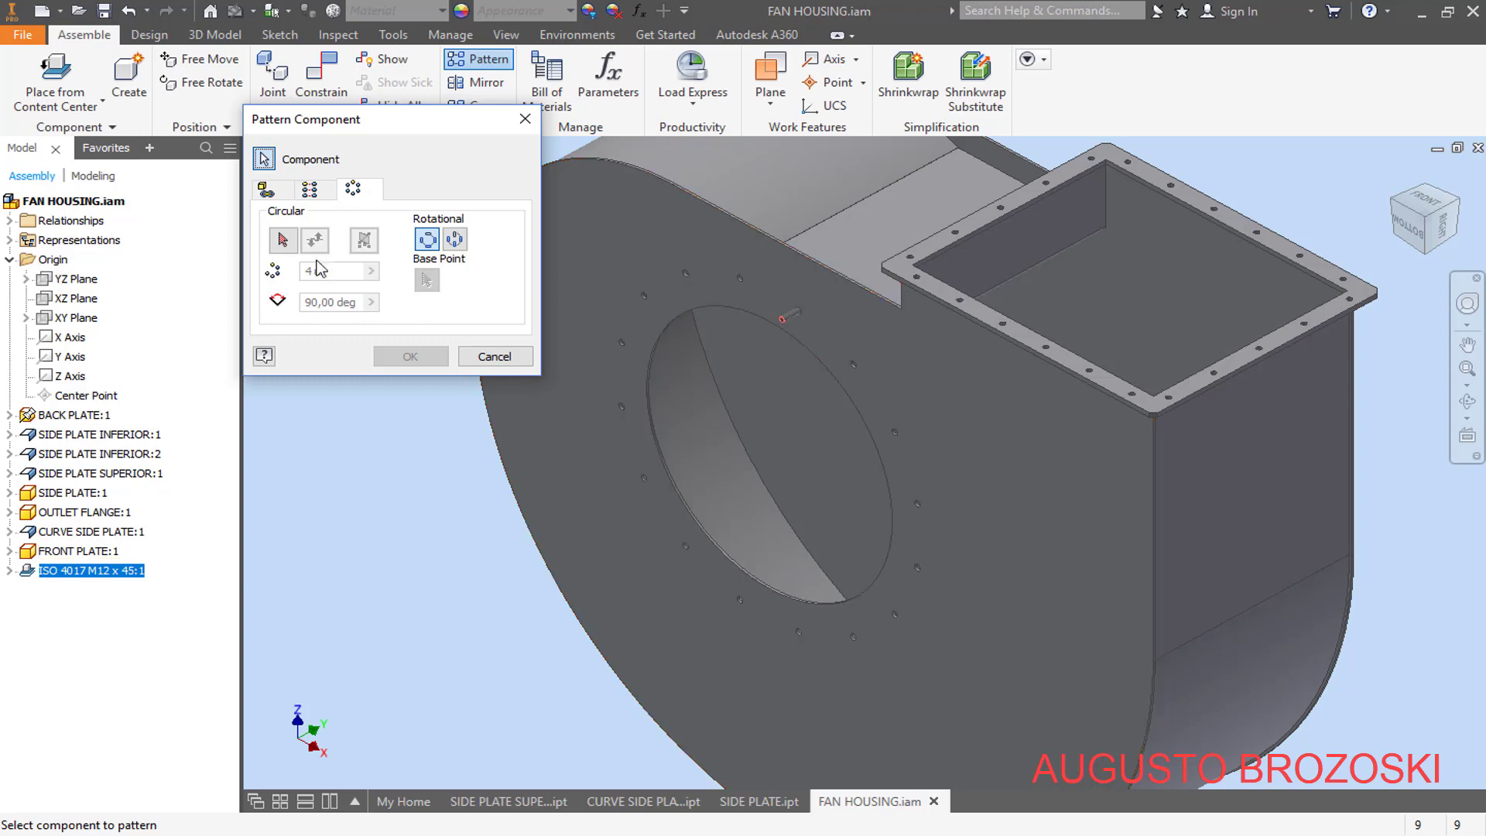
click(283, 240)
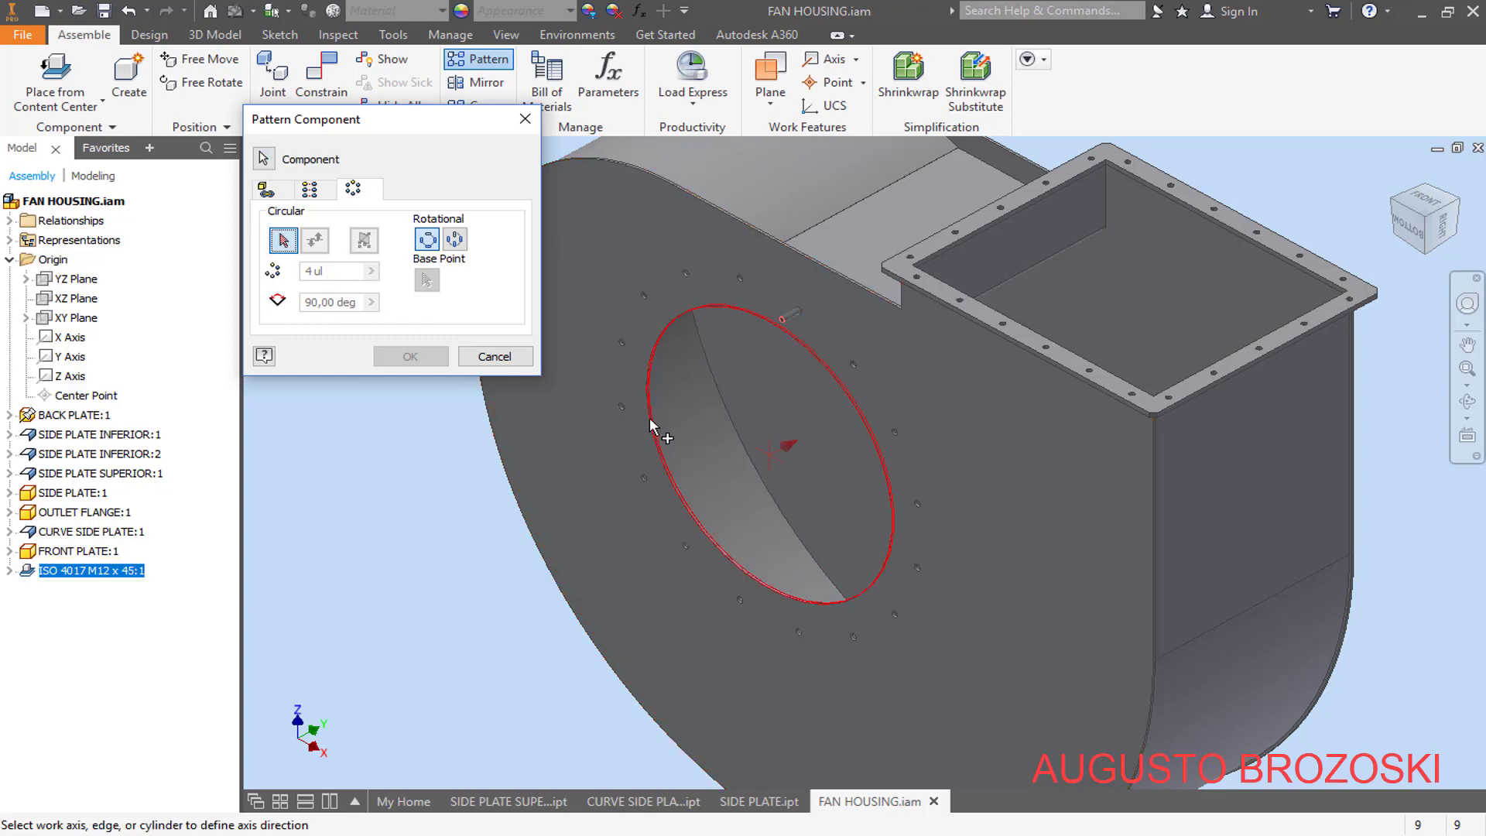
scroll(650, 424, down, 5)
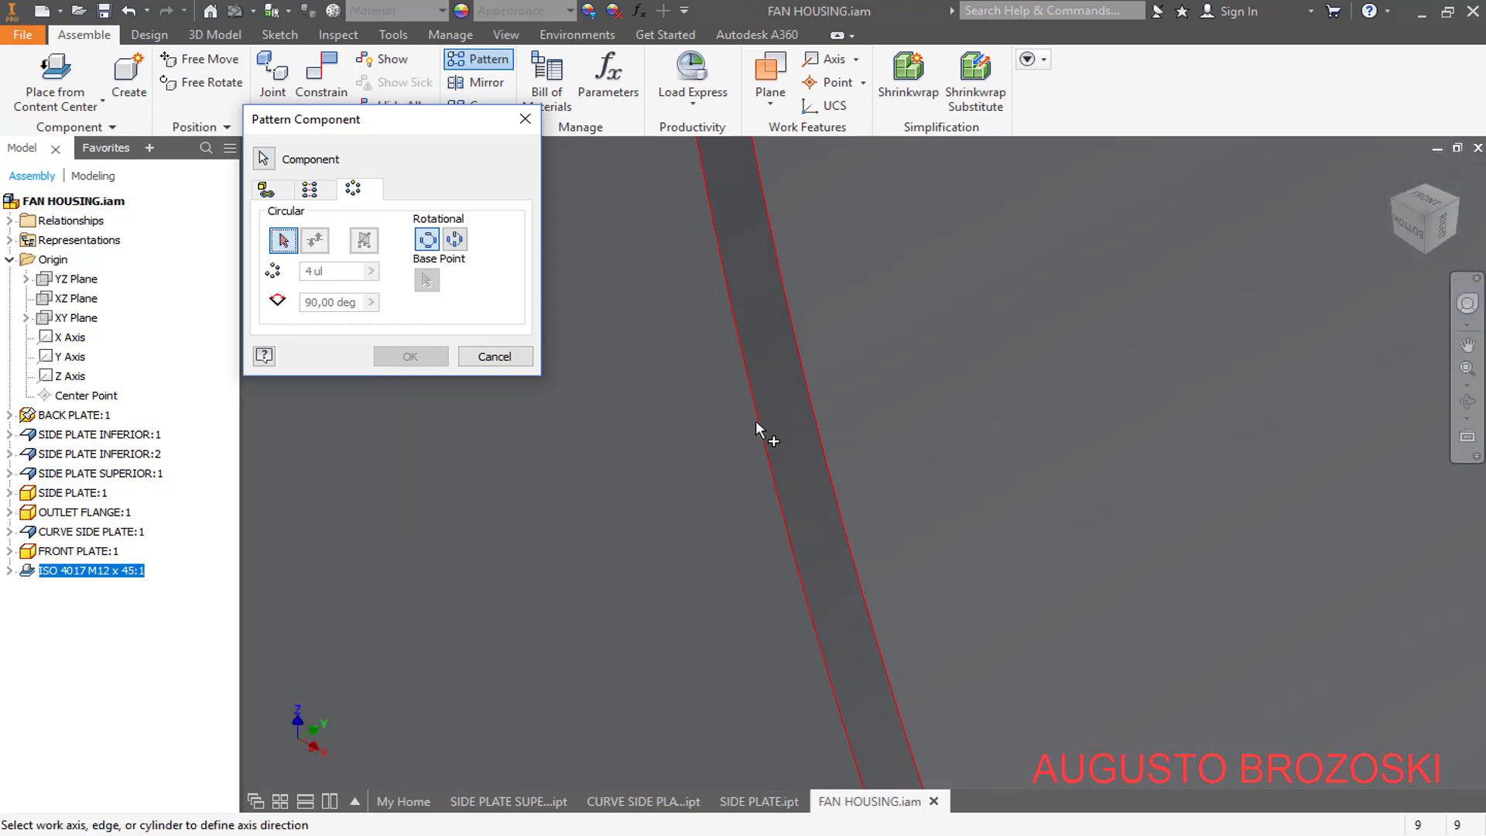
scroll(712, 443, up, 5)
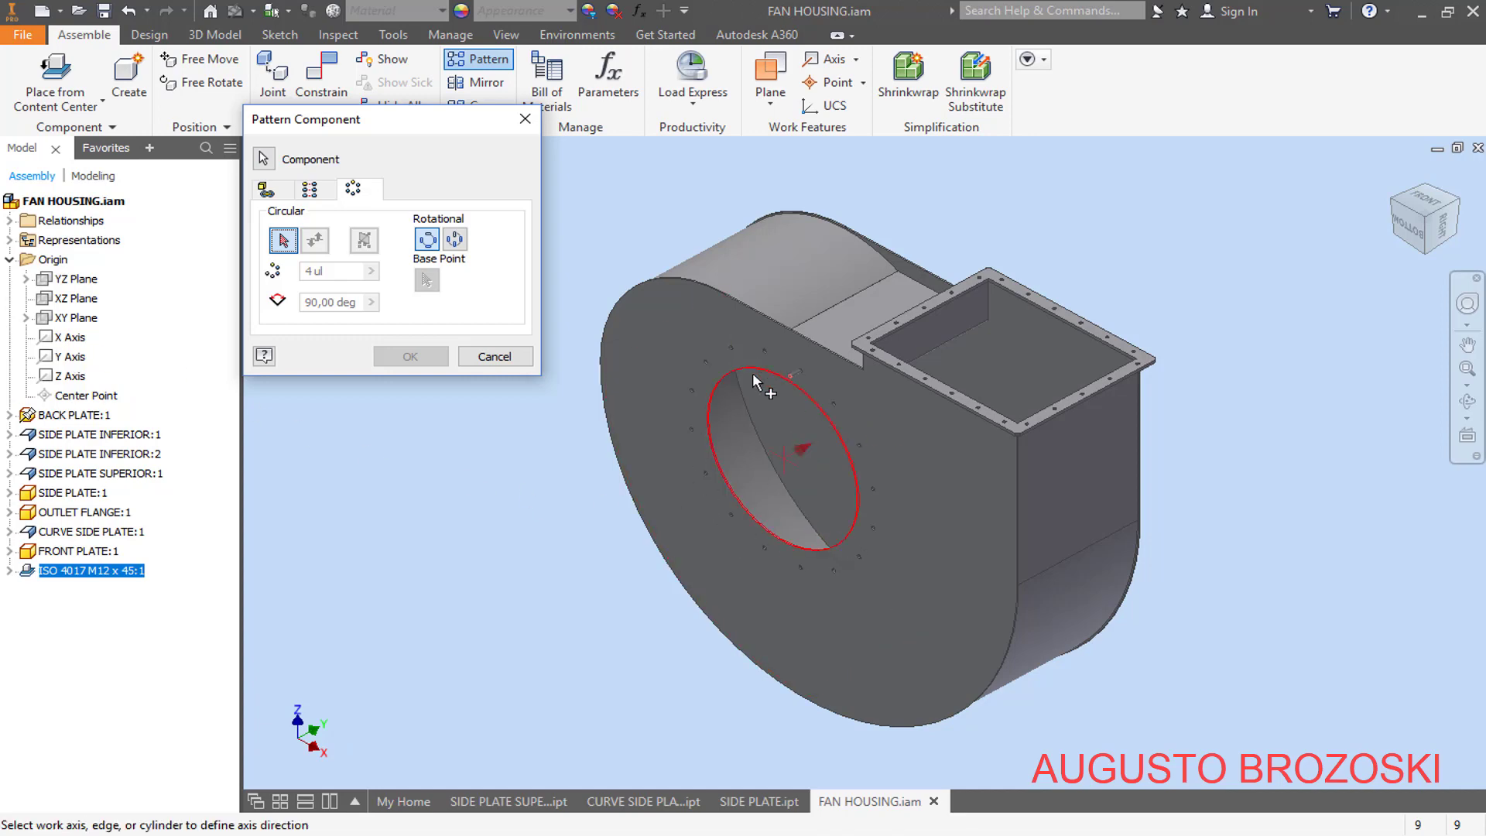
click(70, 356)
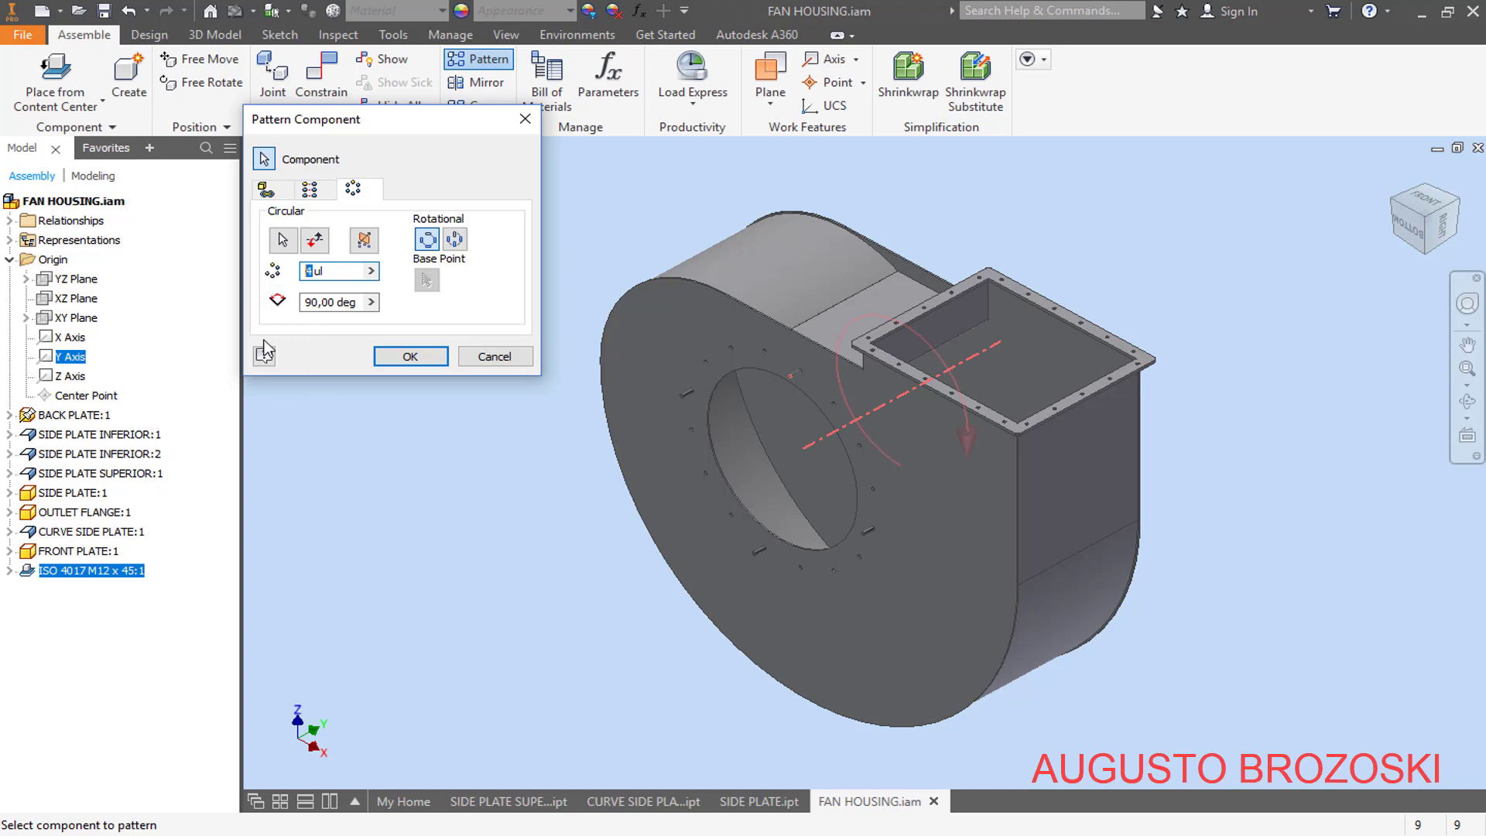
- Set the circular bolt pattern to 16 occurrences at 22,5 deg spacing and create it
click(307, 303)
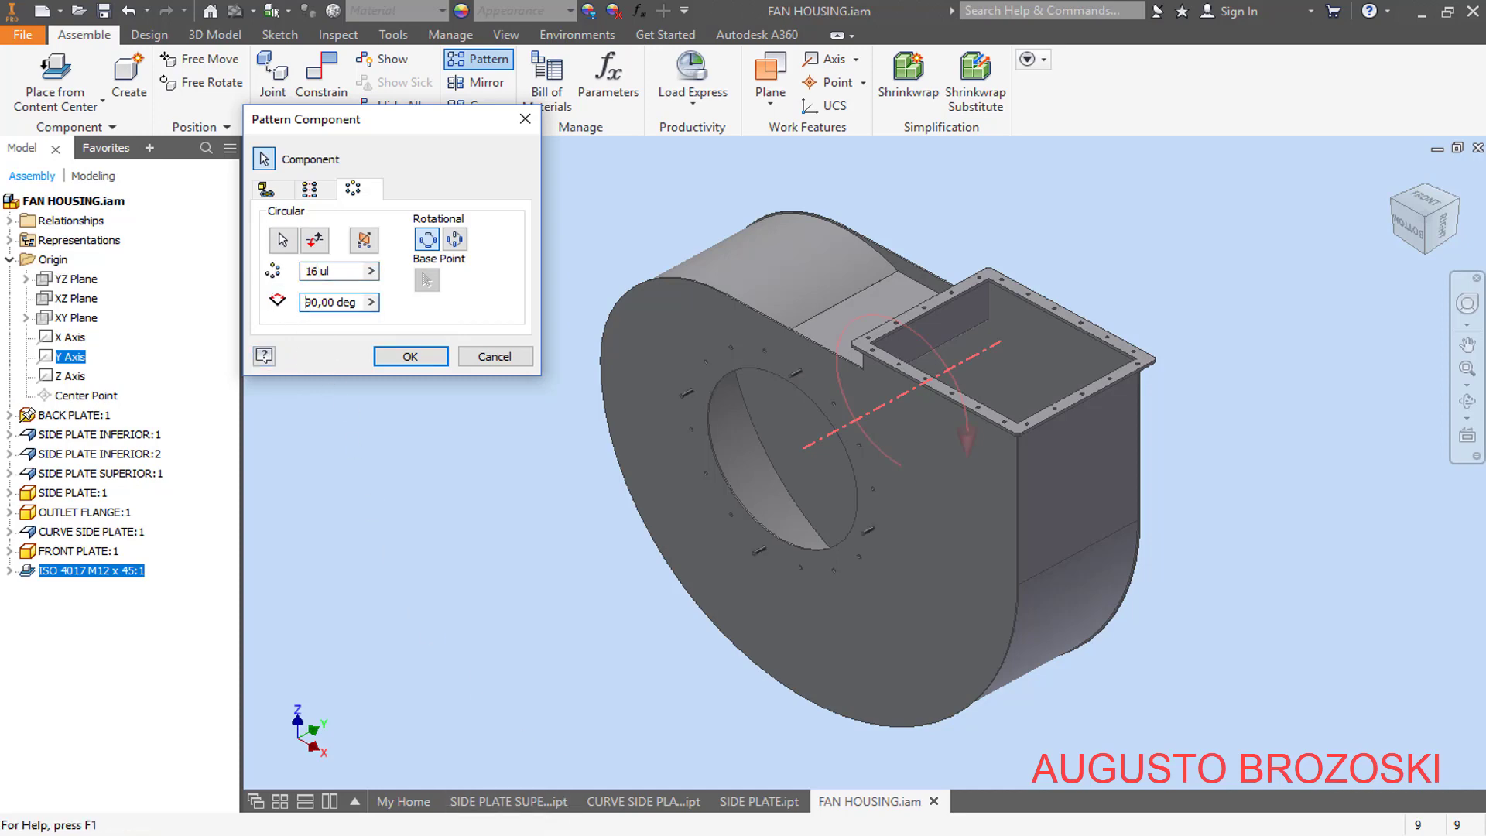
click(667, 730)
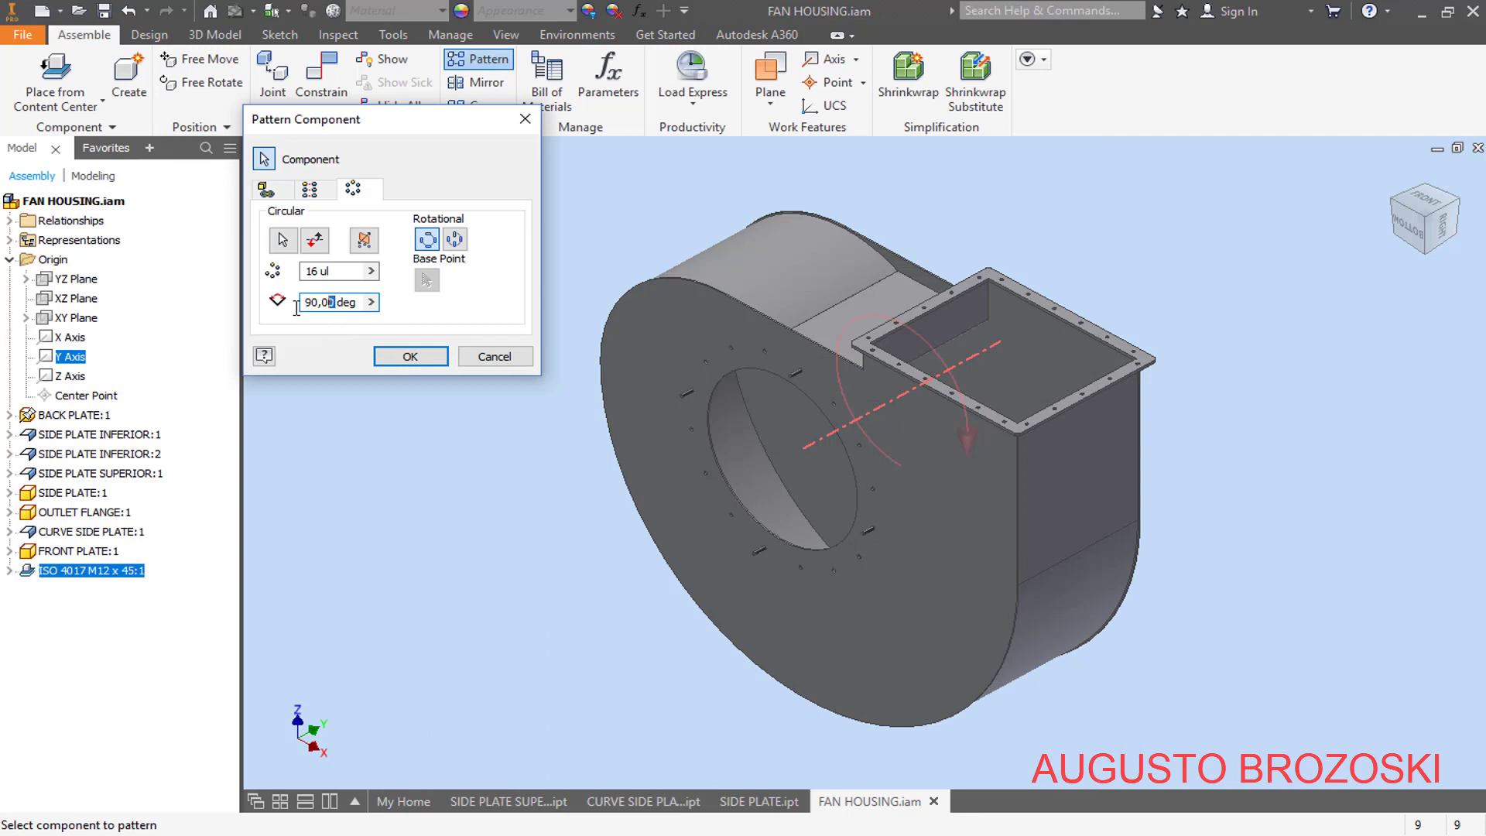
drag(297, 308, 265, 314)
text(22,5)
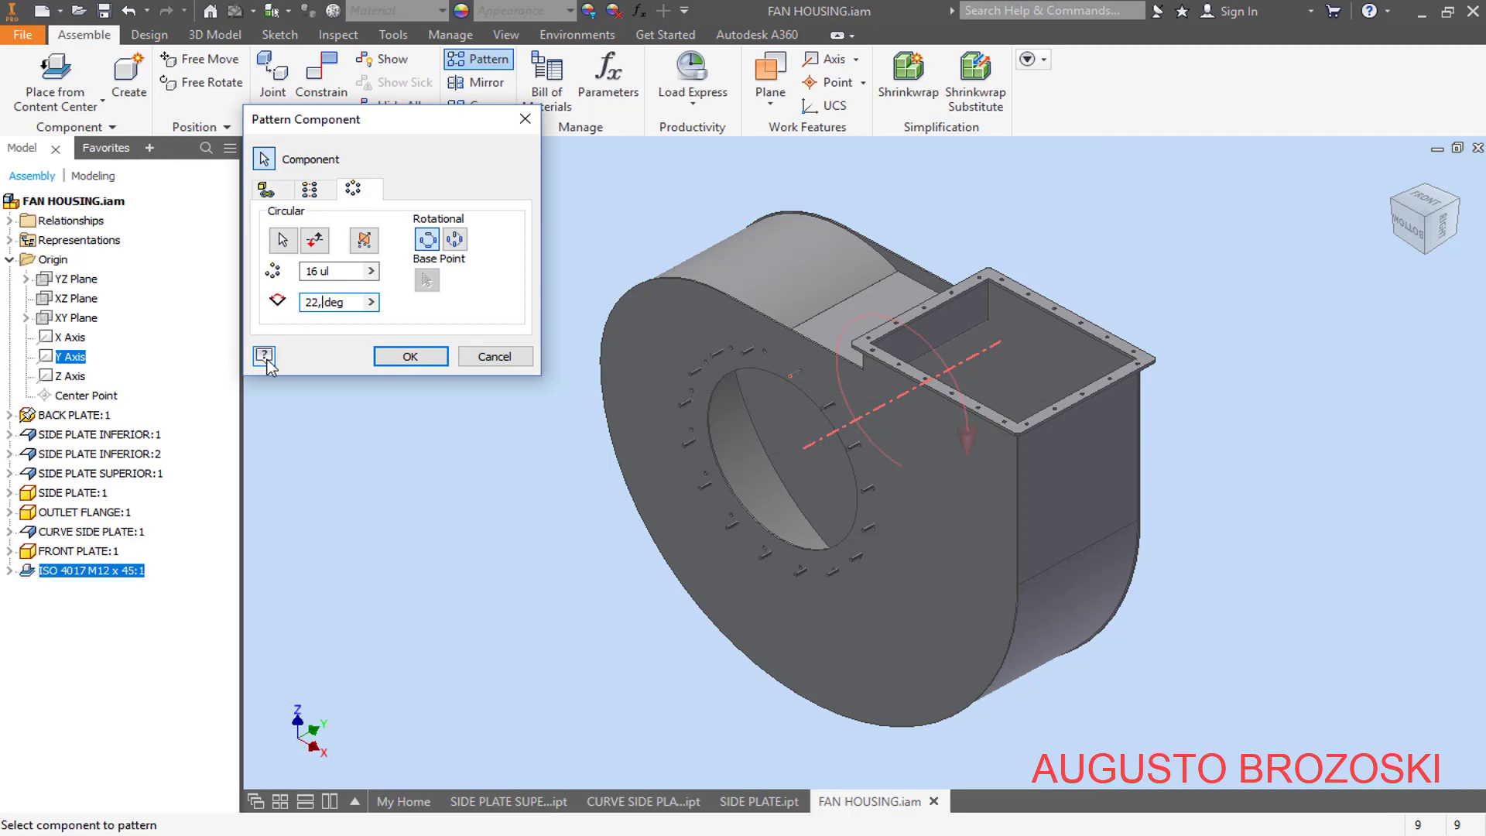
scroll(786, 400, up, 5)
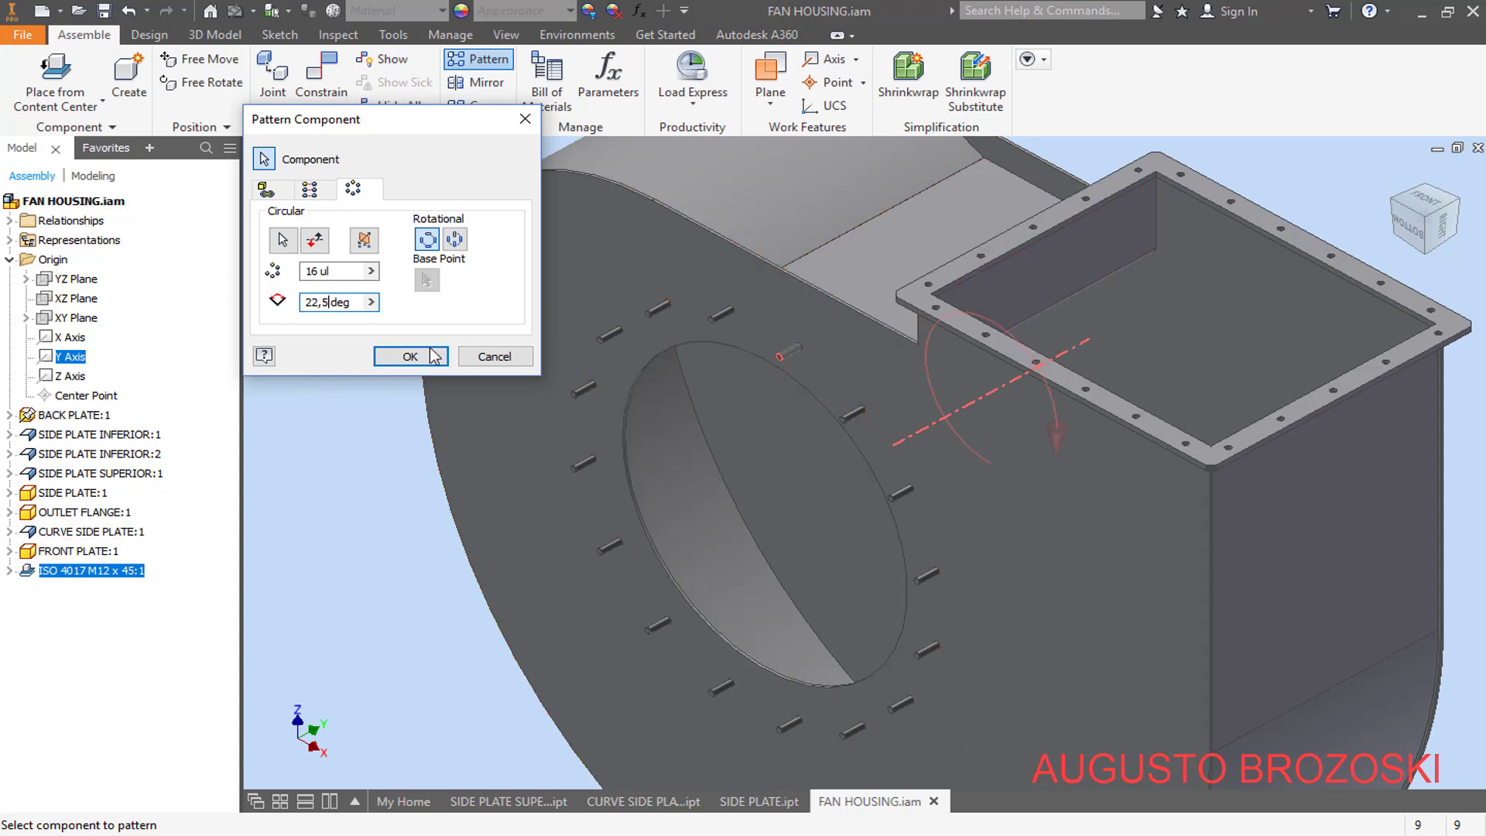
click(404, 356)
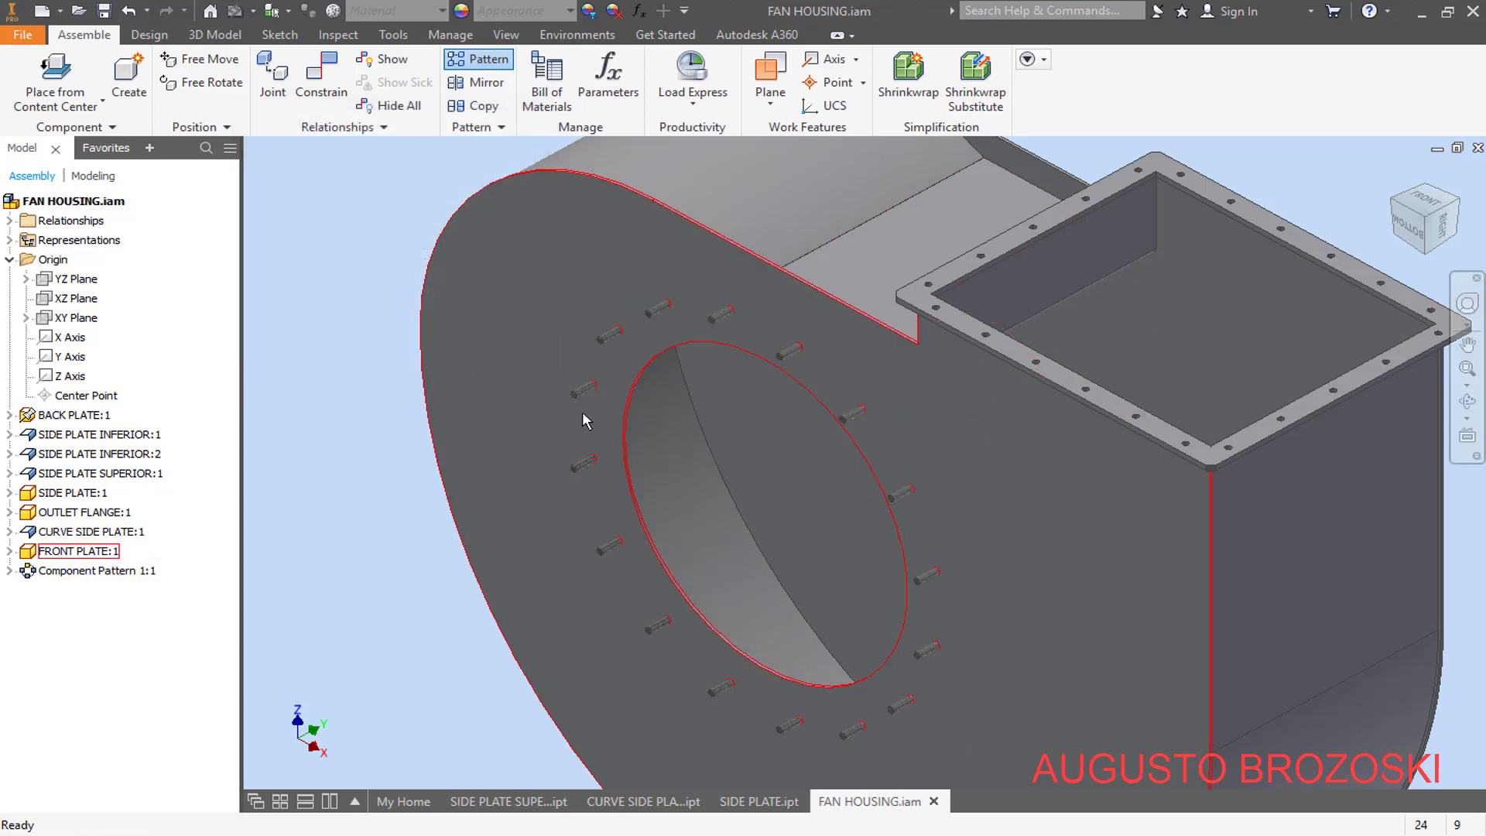
- Return to the home view, save the fan housing assembly and inspect the ring of bolts around the inlet
click(1391, 176)
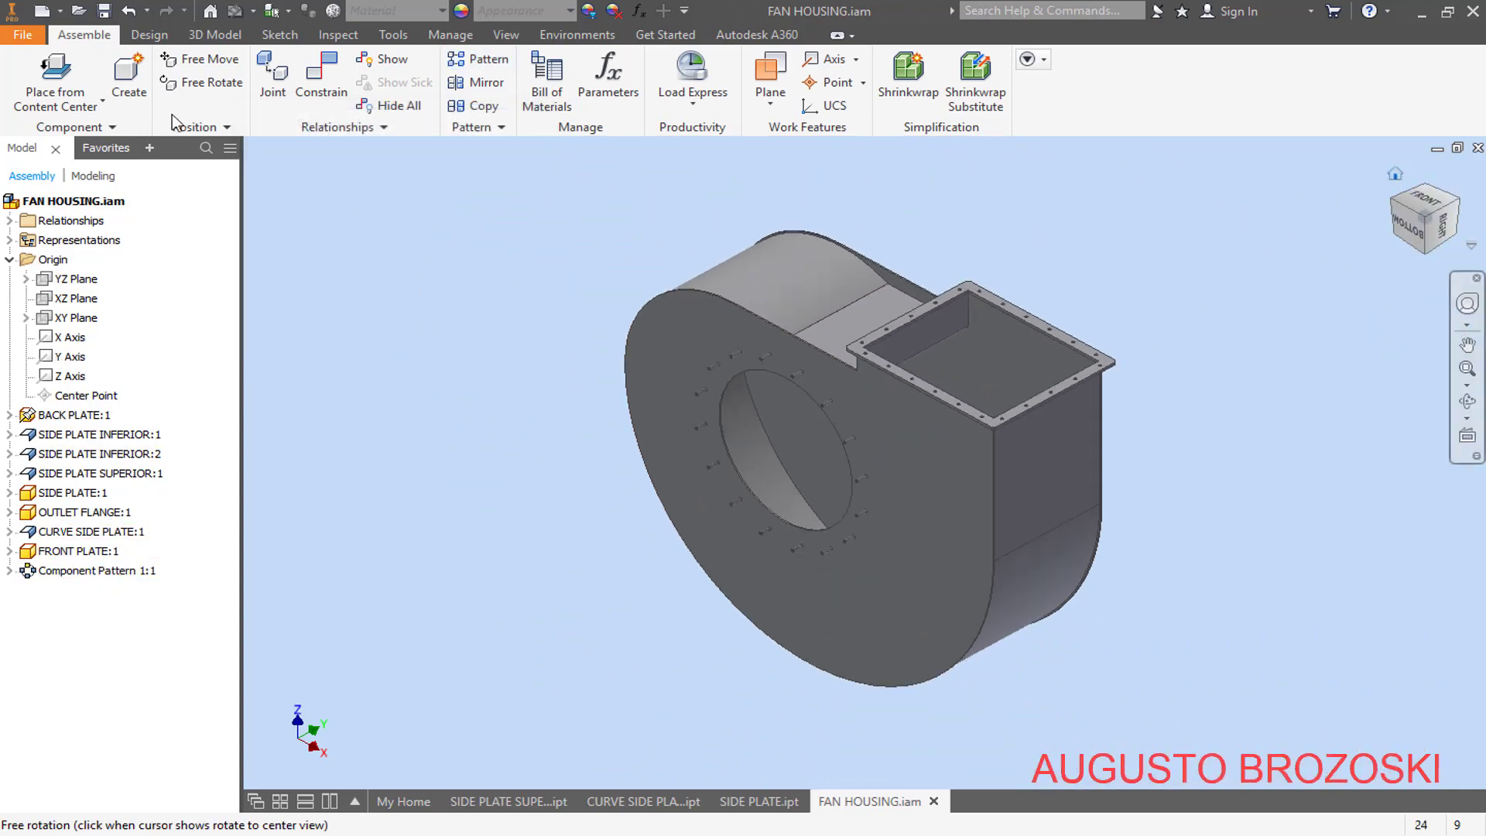
click(104, 10)
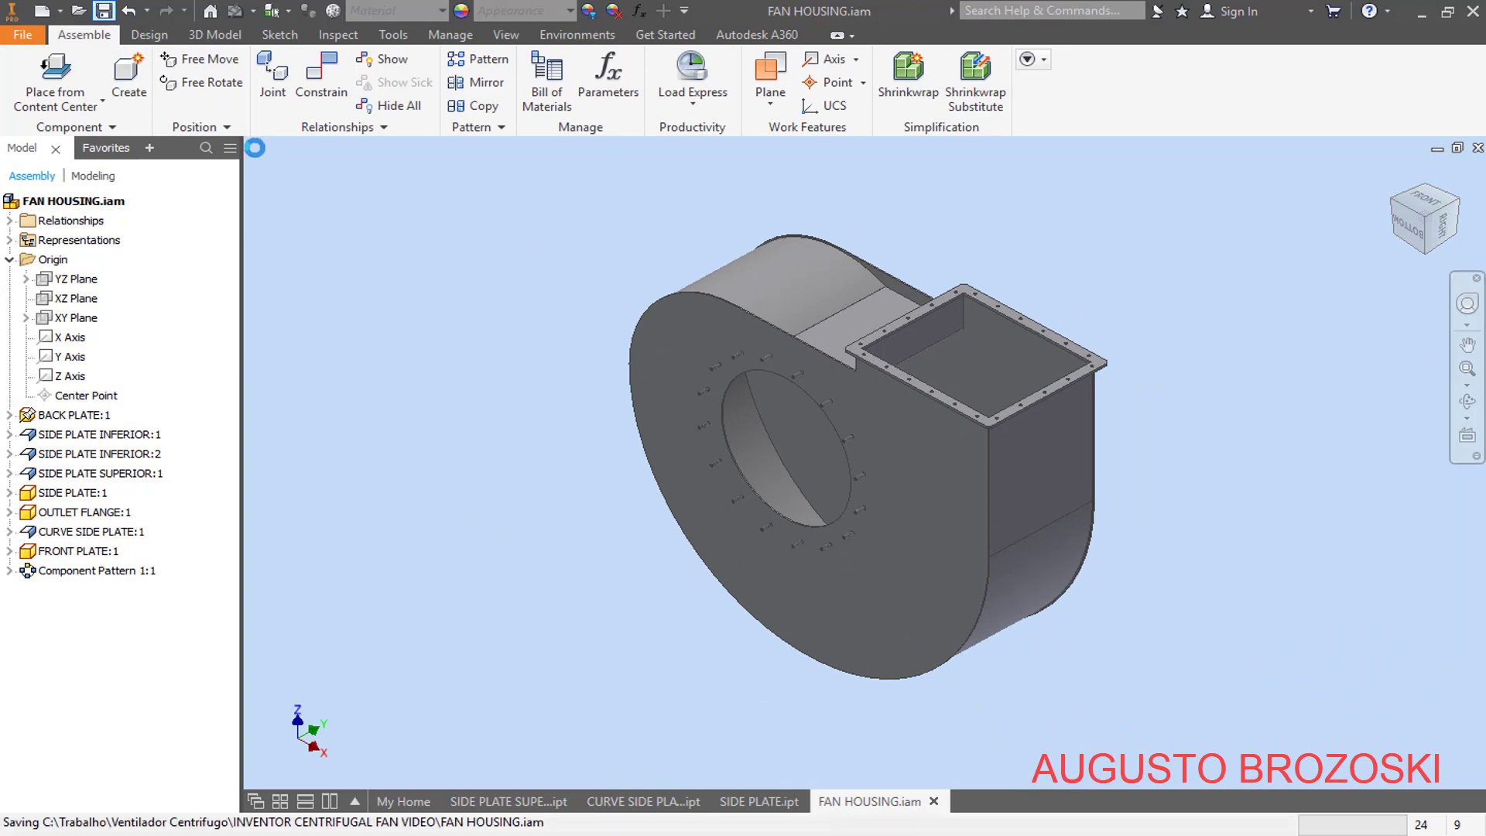
scroll(870, 512, up, 3)
scroll(870, 513, down, 4)
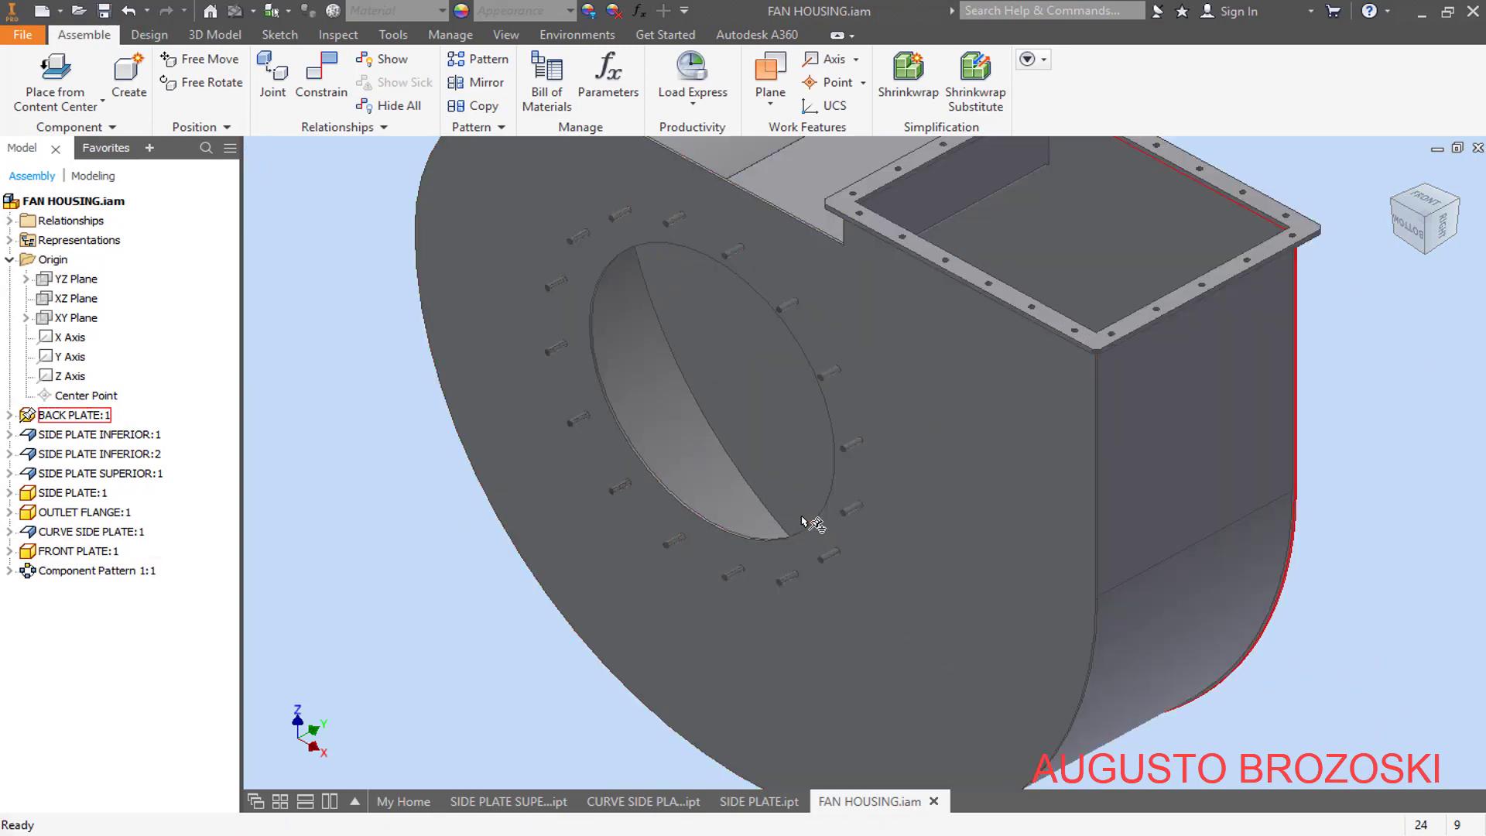